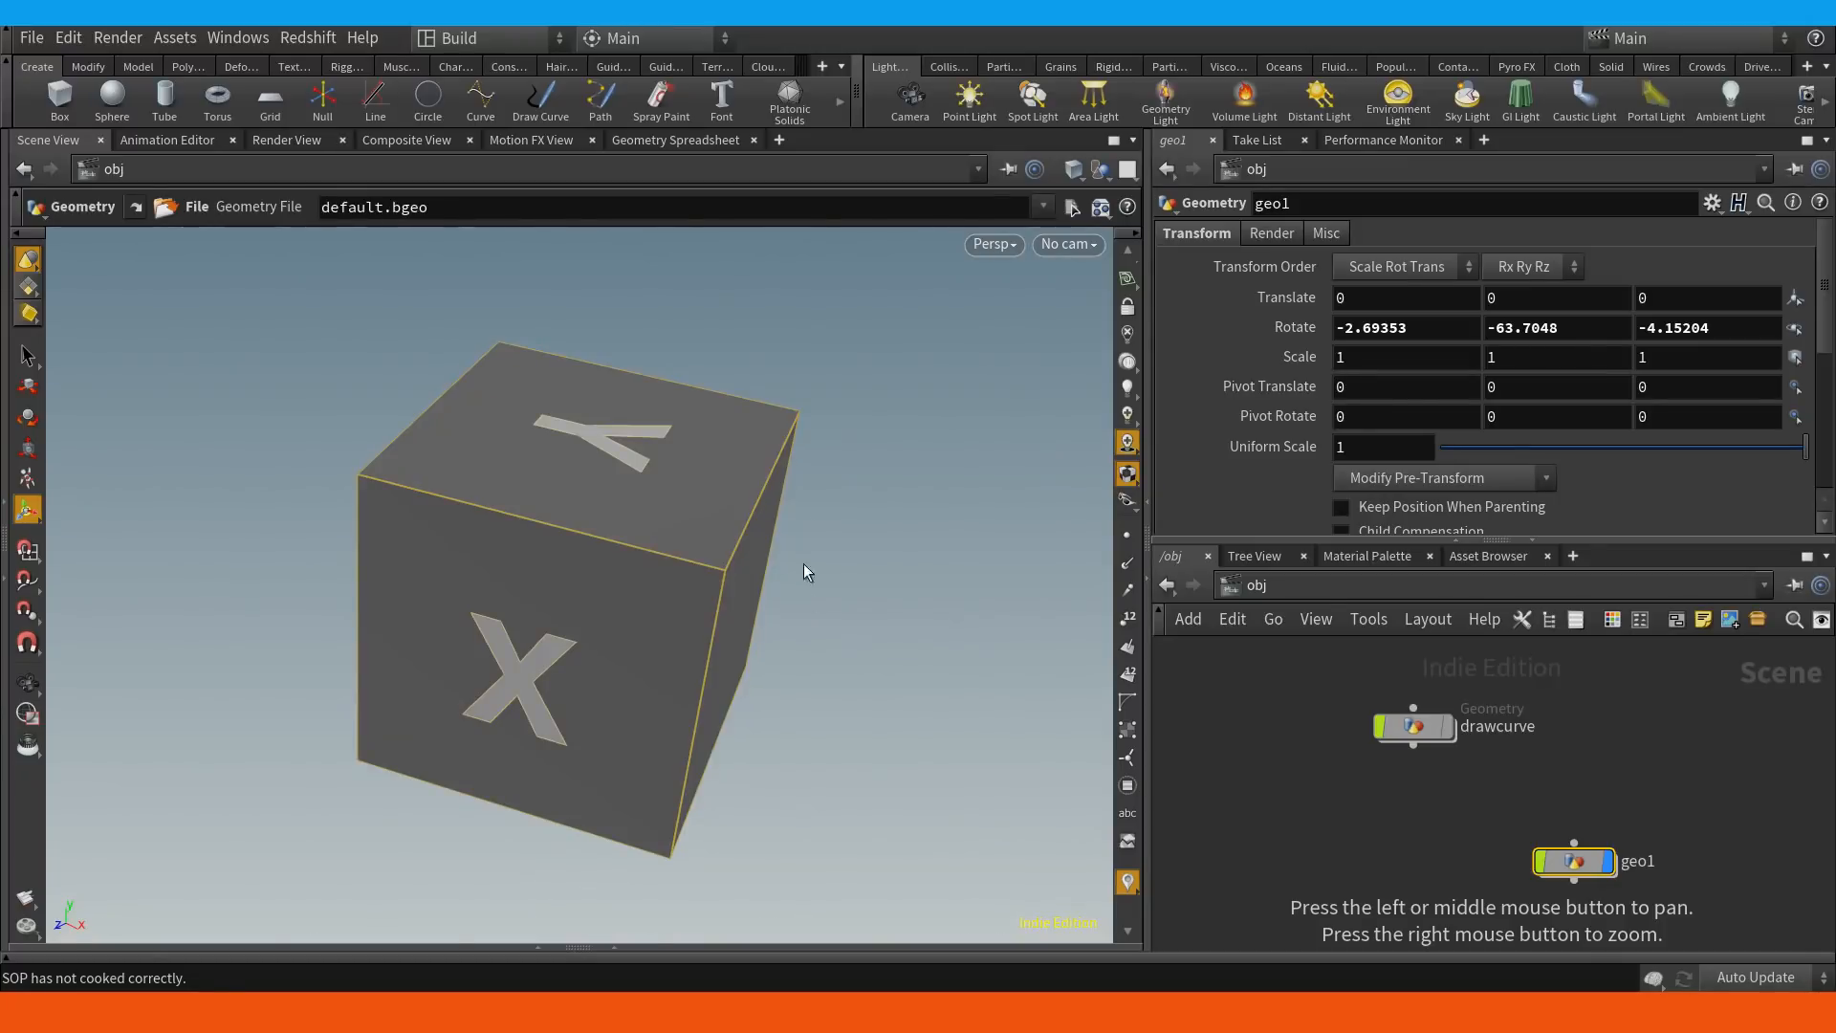
Move the geo1 node beneath drawcurve and open its geometry network.
key(space+g)
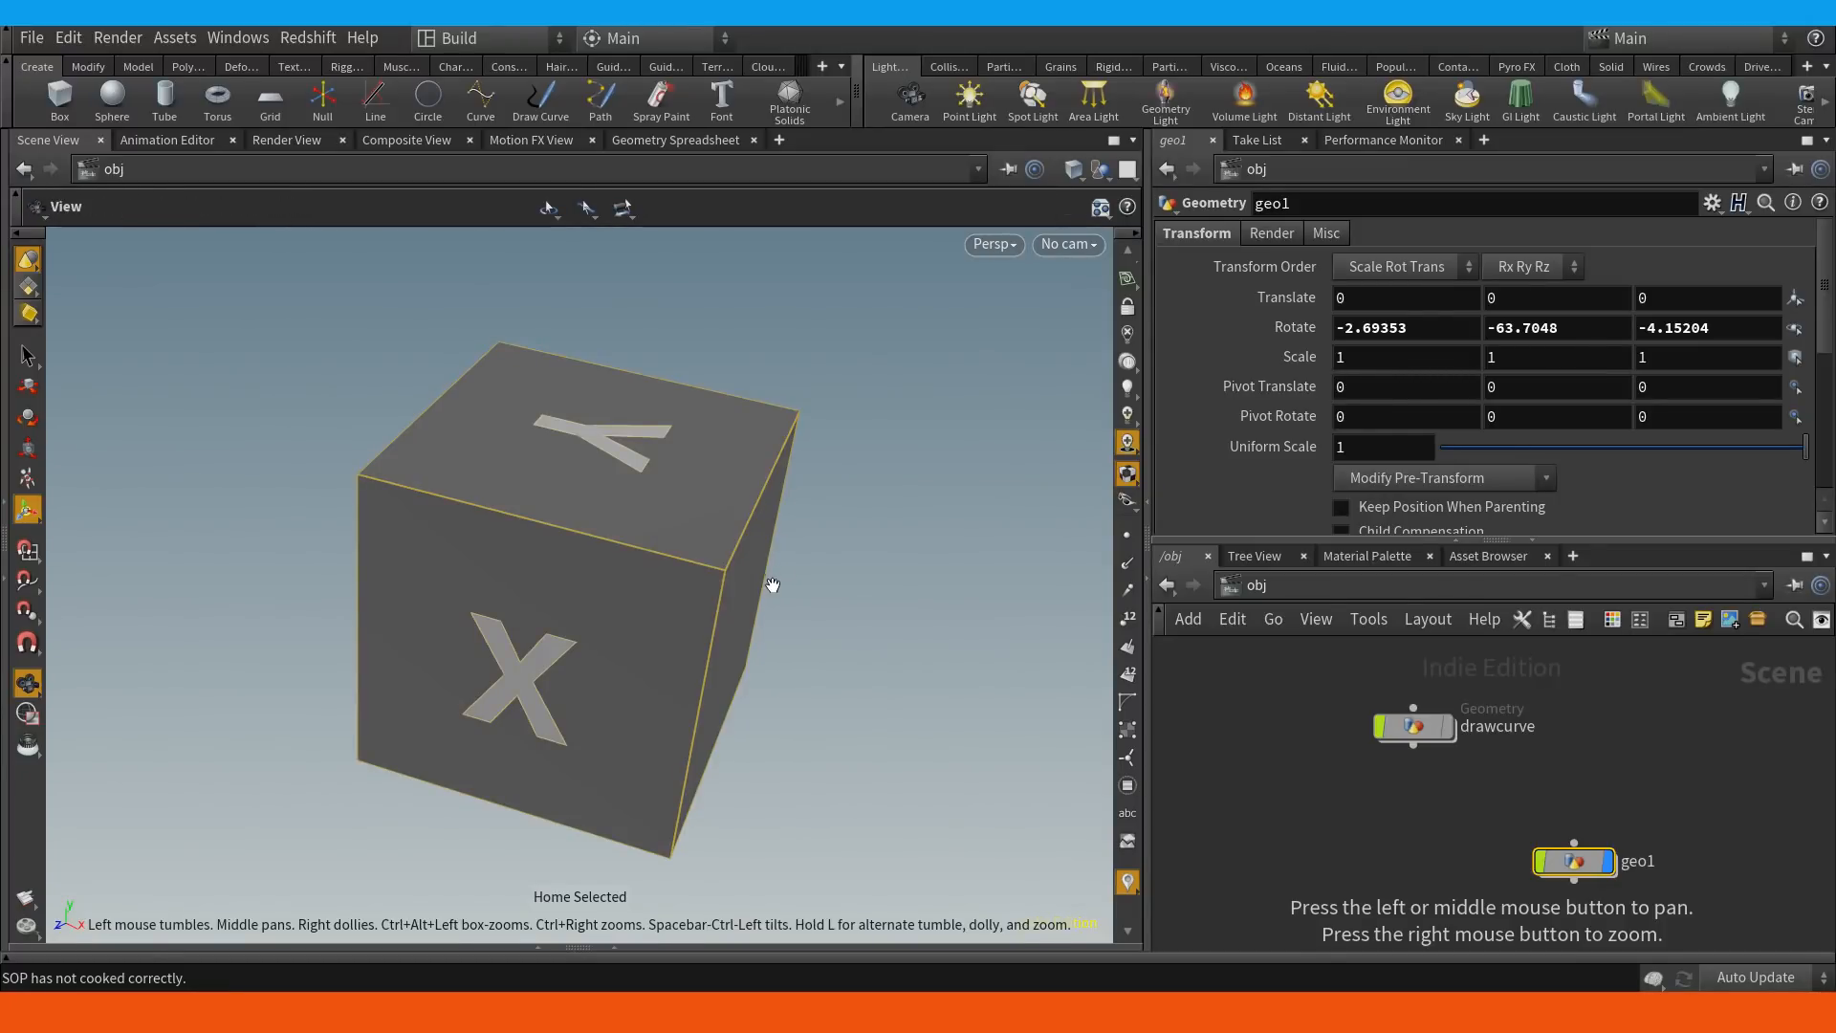
drag(672, 703, 651, 651)
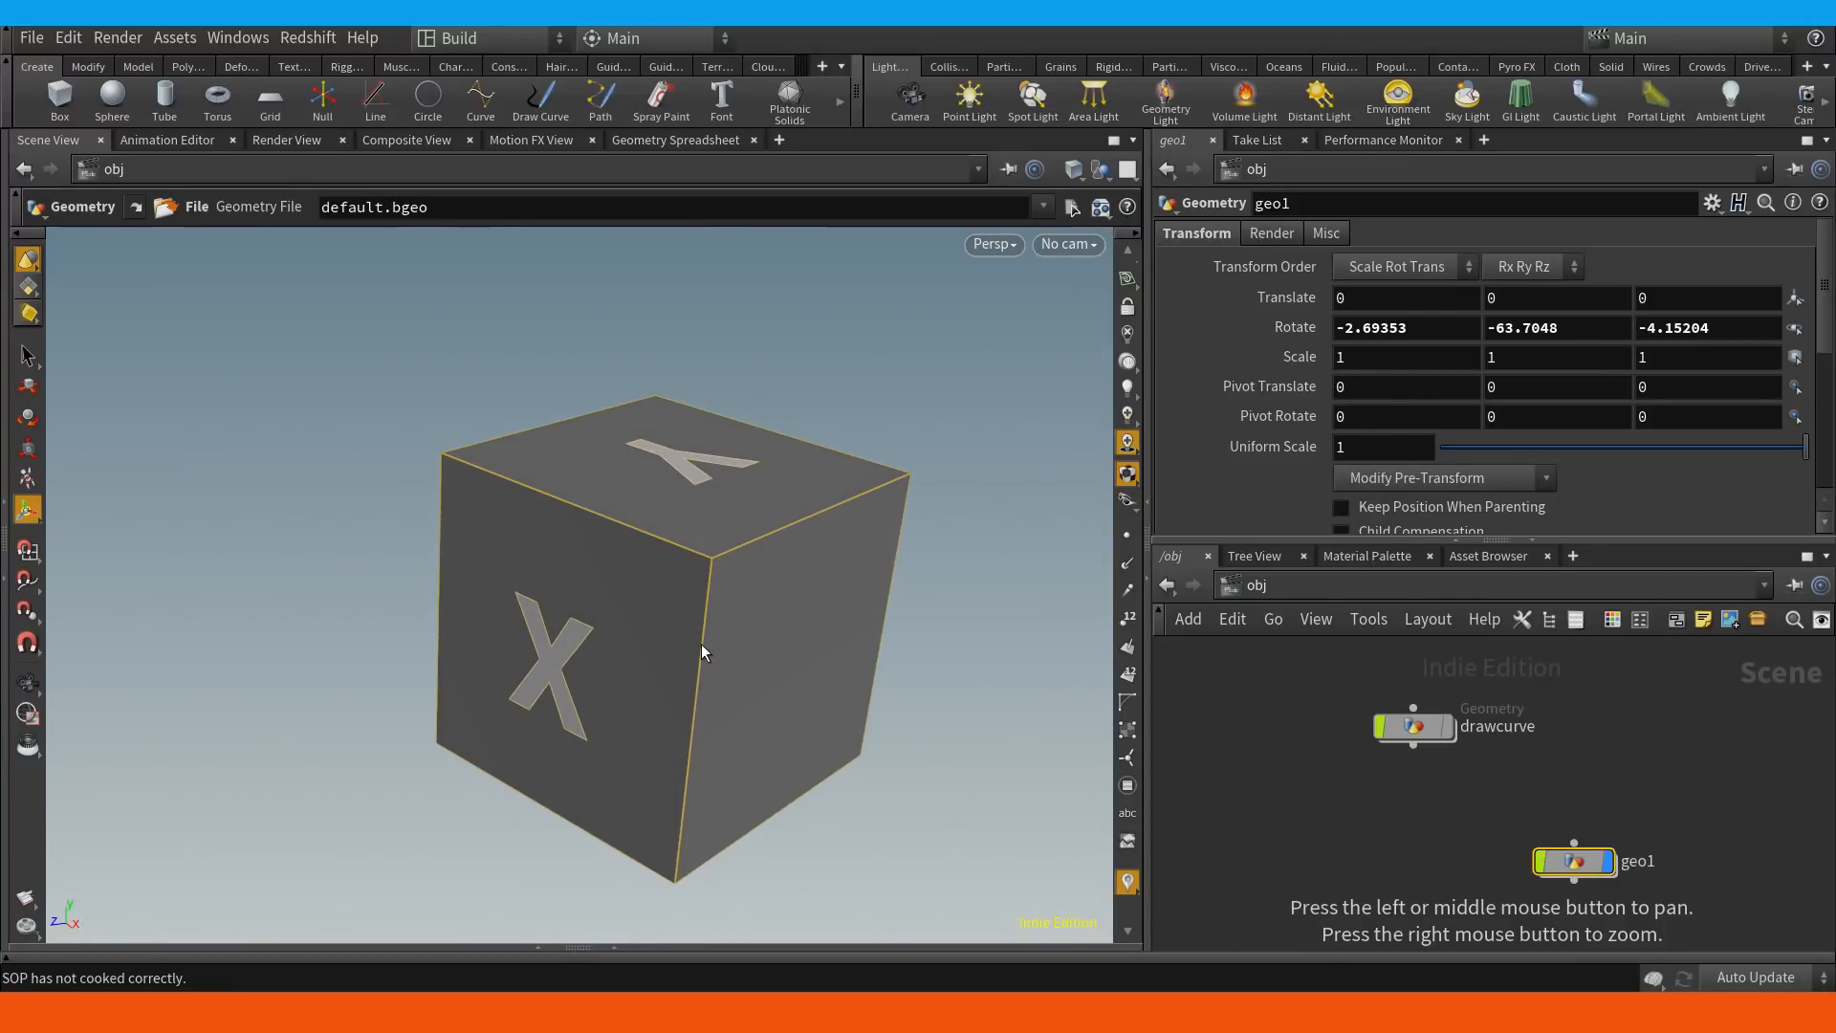
key(space+z)
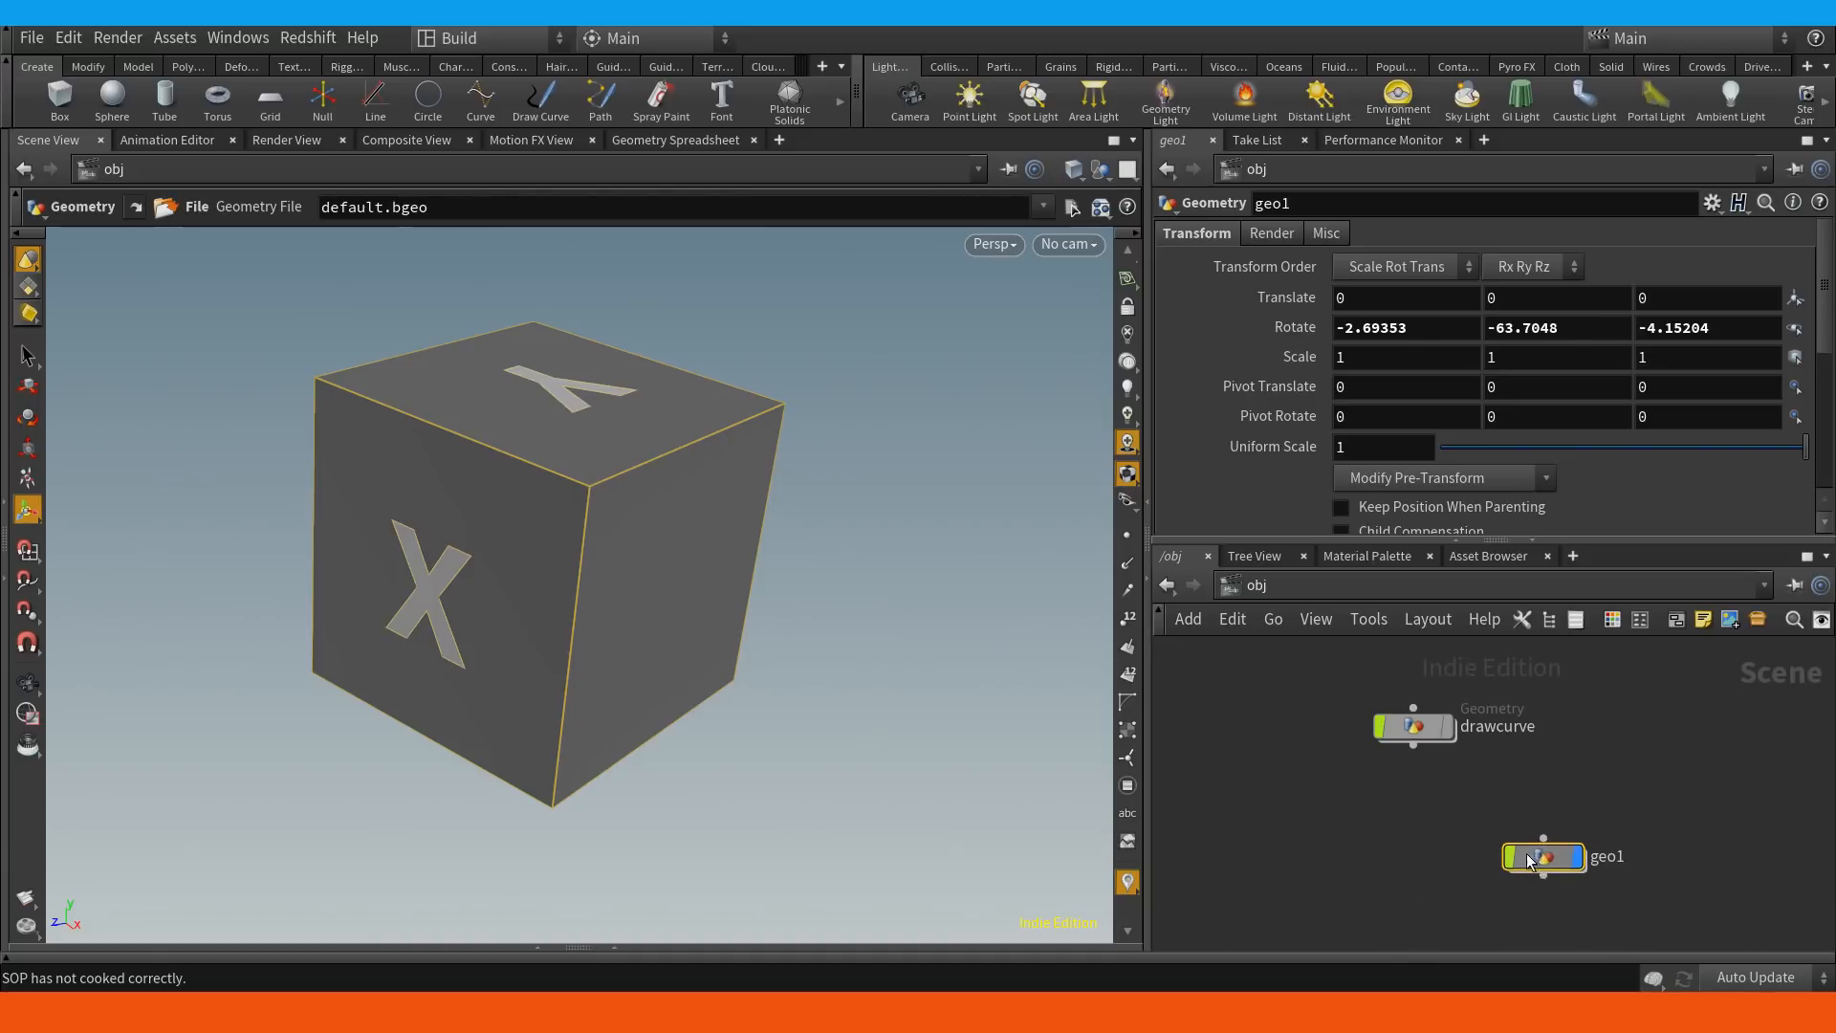
drag(1528, 854, 1409, 825)
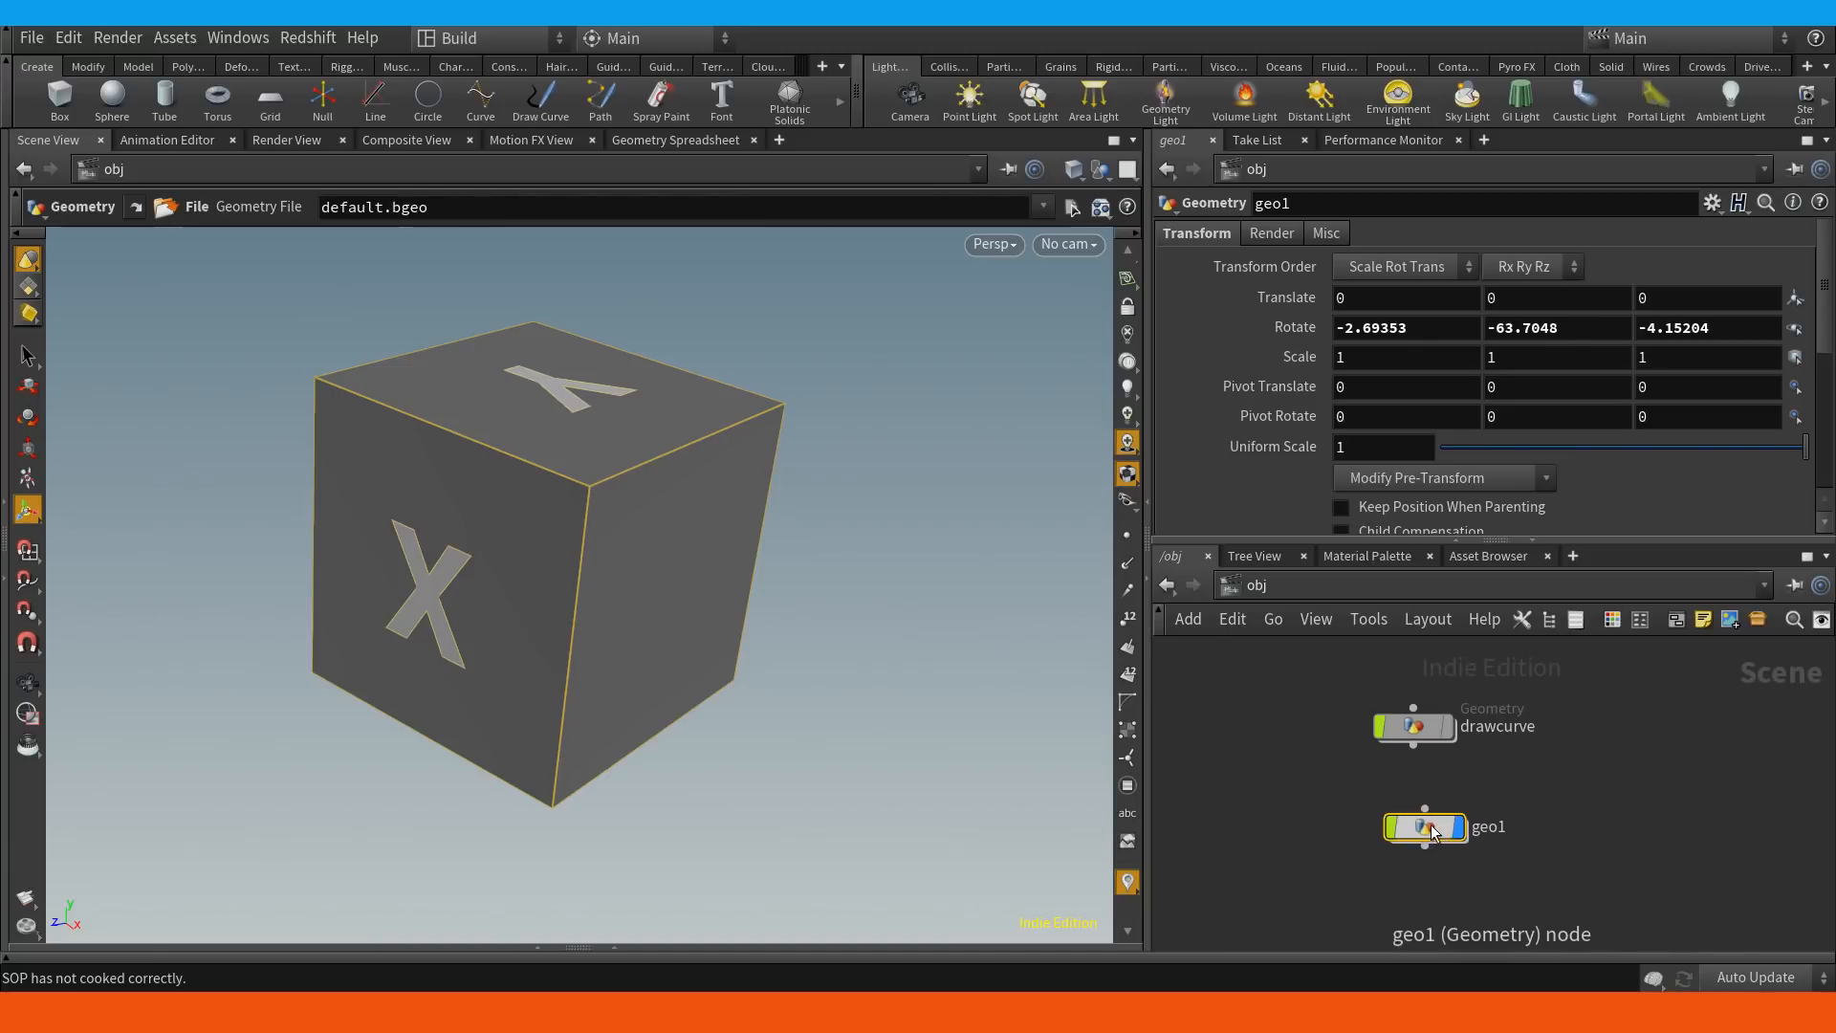
double_click(1432, 830)
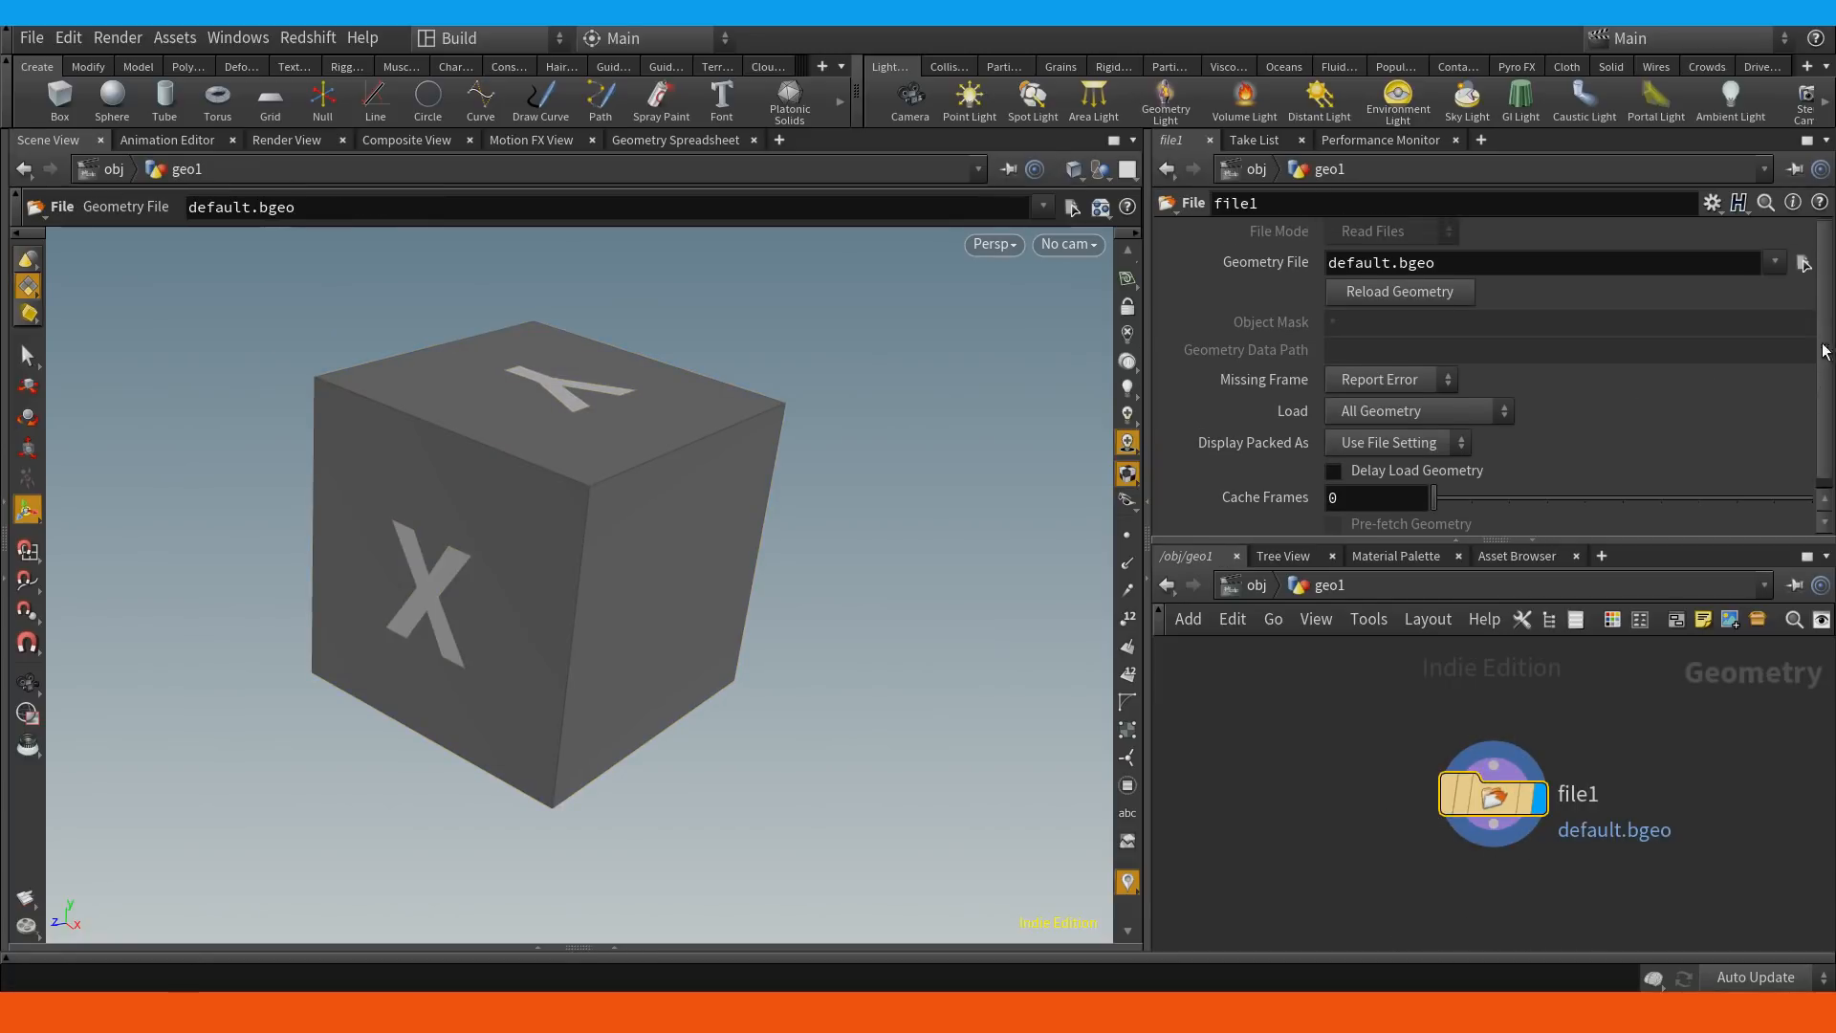
Load Alfred Jacquemart.OBJ from the 3D Scans folder as the file1 node's geometry file.
drag(1386, 537, 1388, 570)
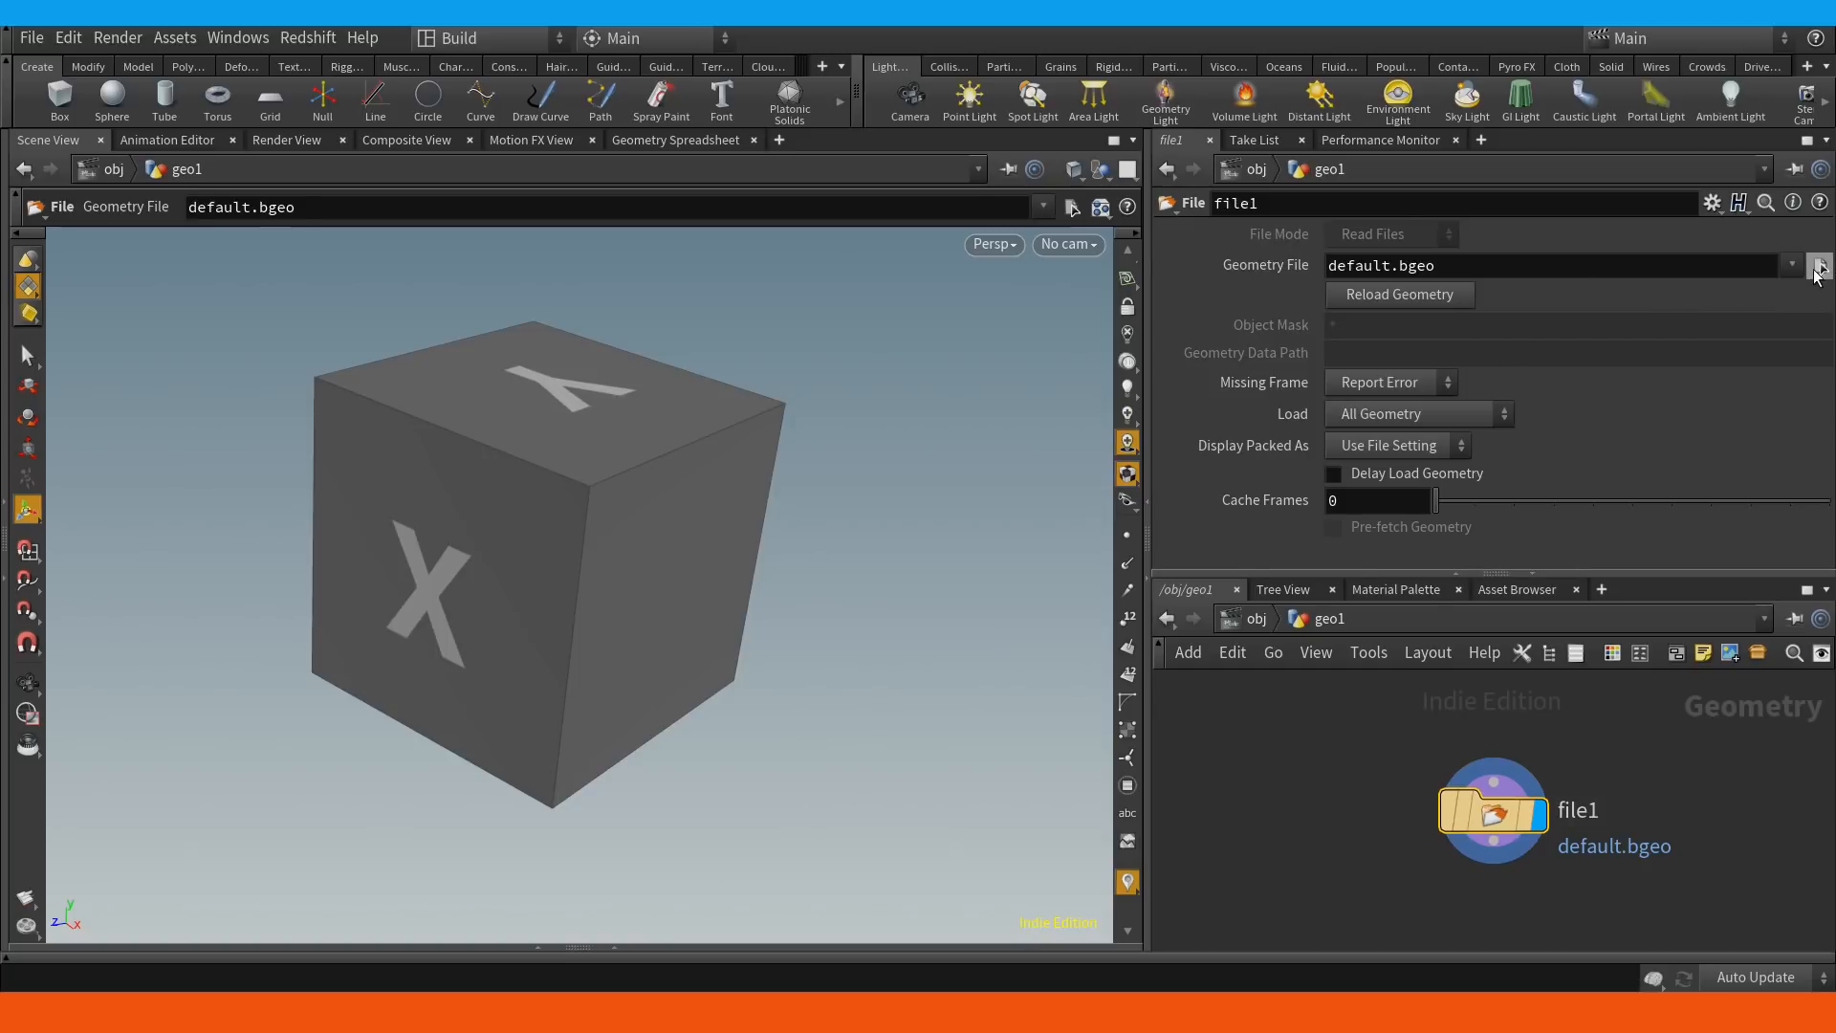
click(1816, 267)
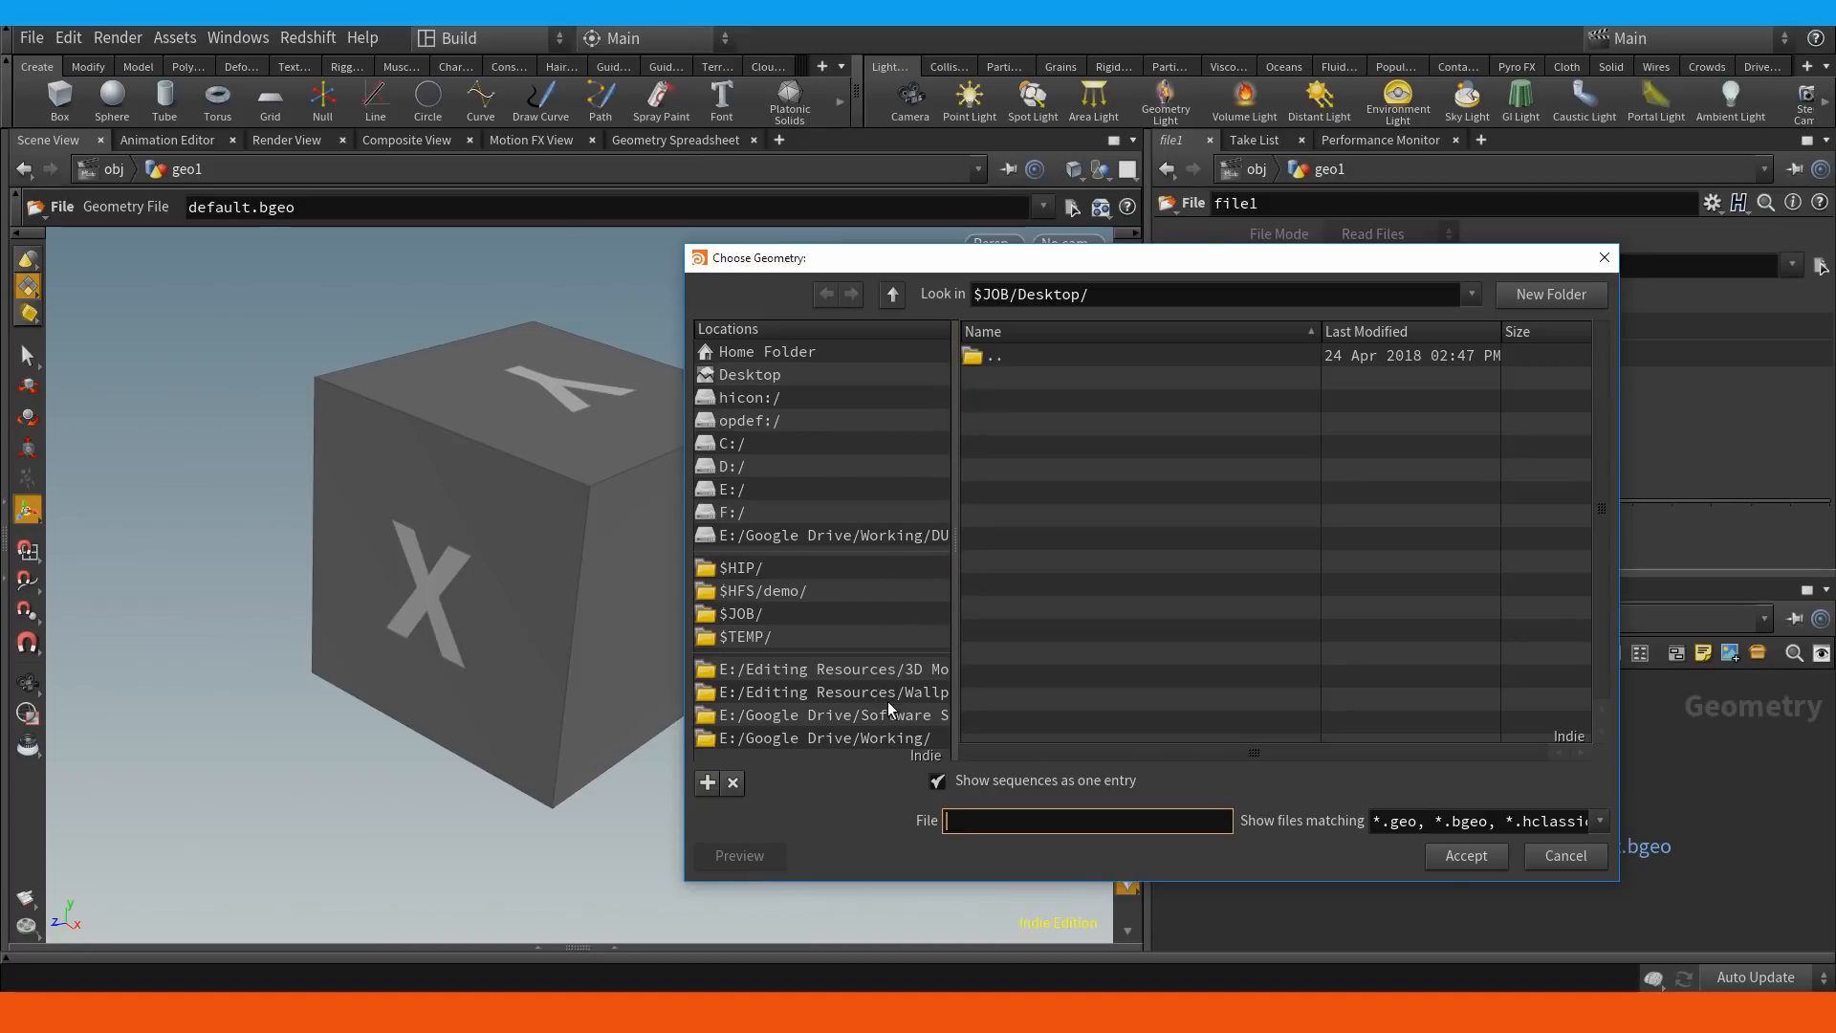
click(899, 670)
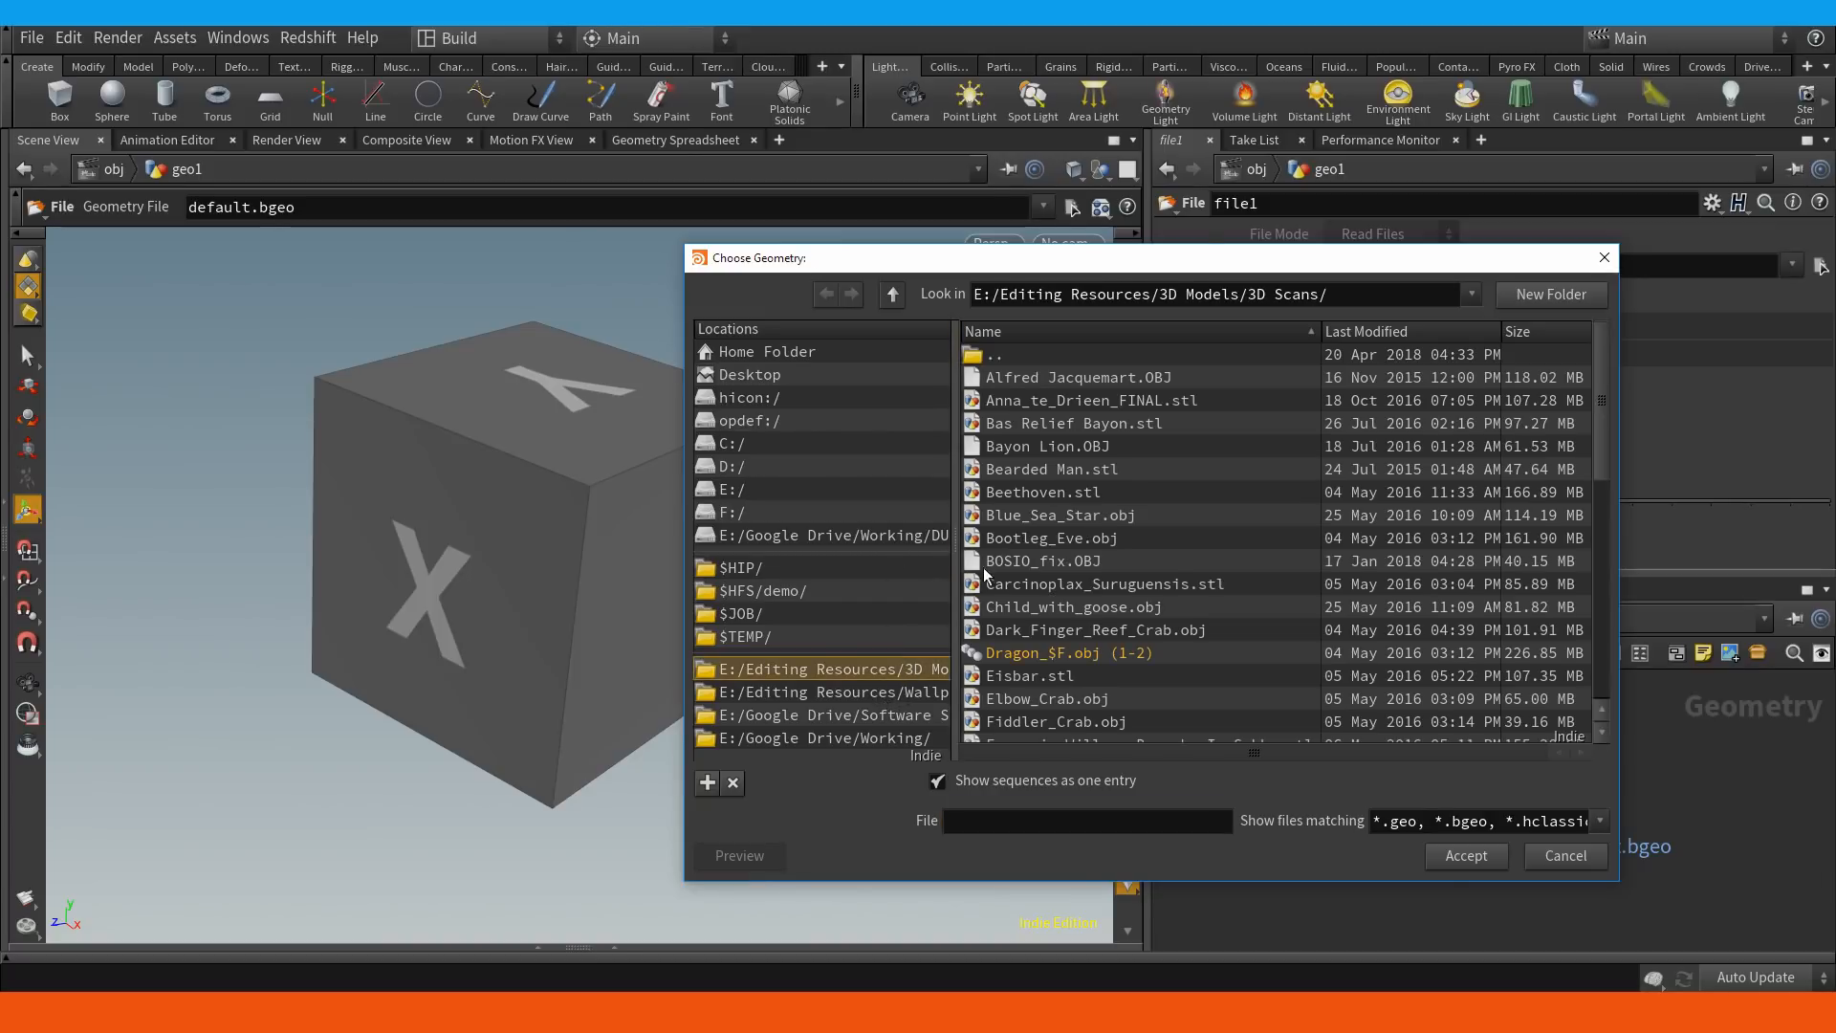
double_click(1105, 383)
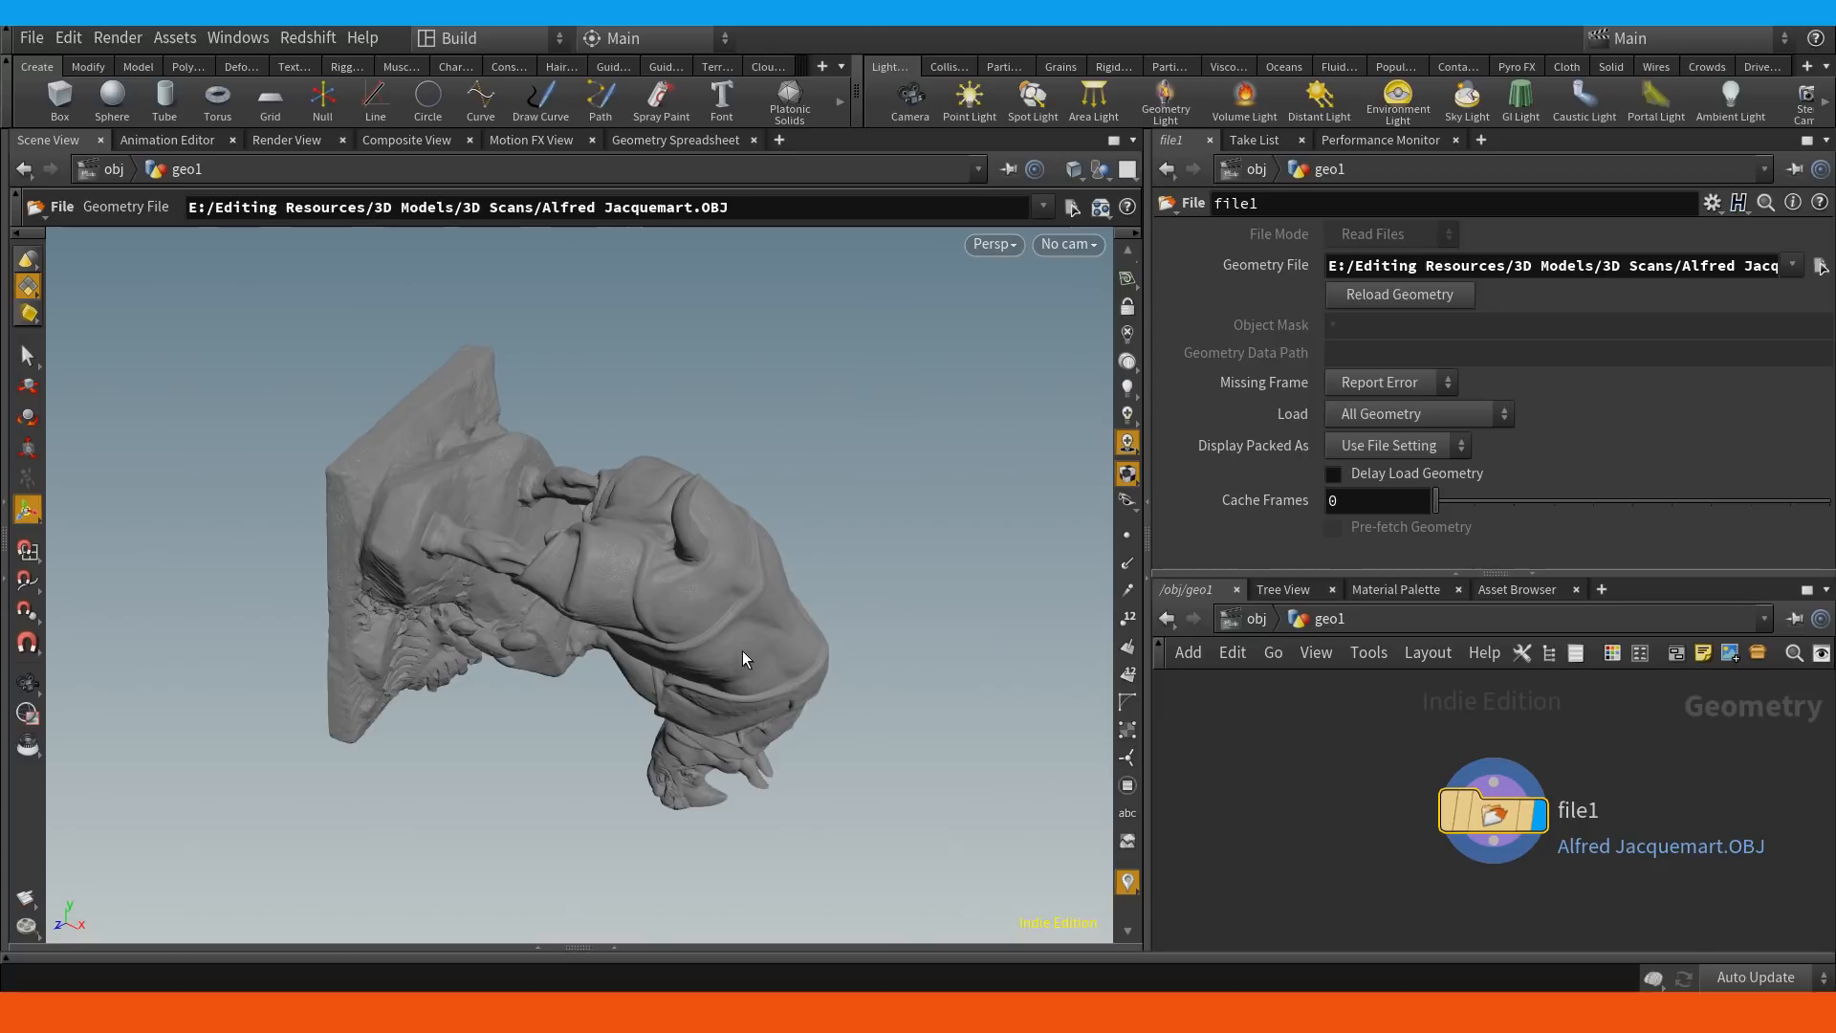
Examine the imported rhinoceros scan from several angles and distances.
key(Escape)
mouse_move(602, 615)
mouse_down()
mouse_move(525, 463)
mouse_move(379, 401)
mouse_move(803, 633)
mouse_move(594, 447)
mouse_move(594, 328)
mouse_move(778, 765)
mouse_up()
key(g)
right_drag(777, 765, 718, 565)
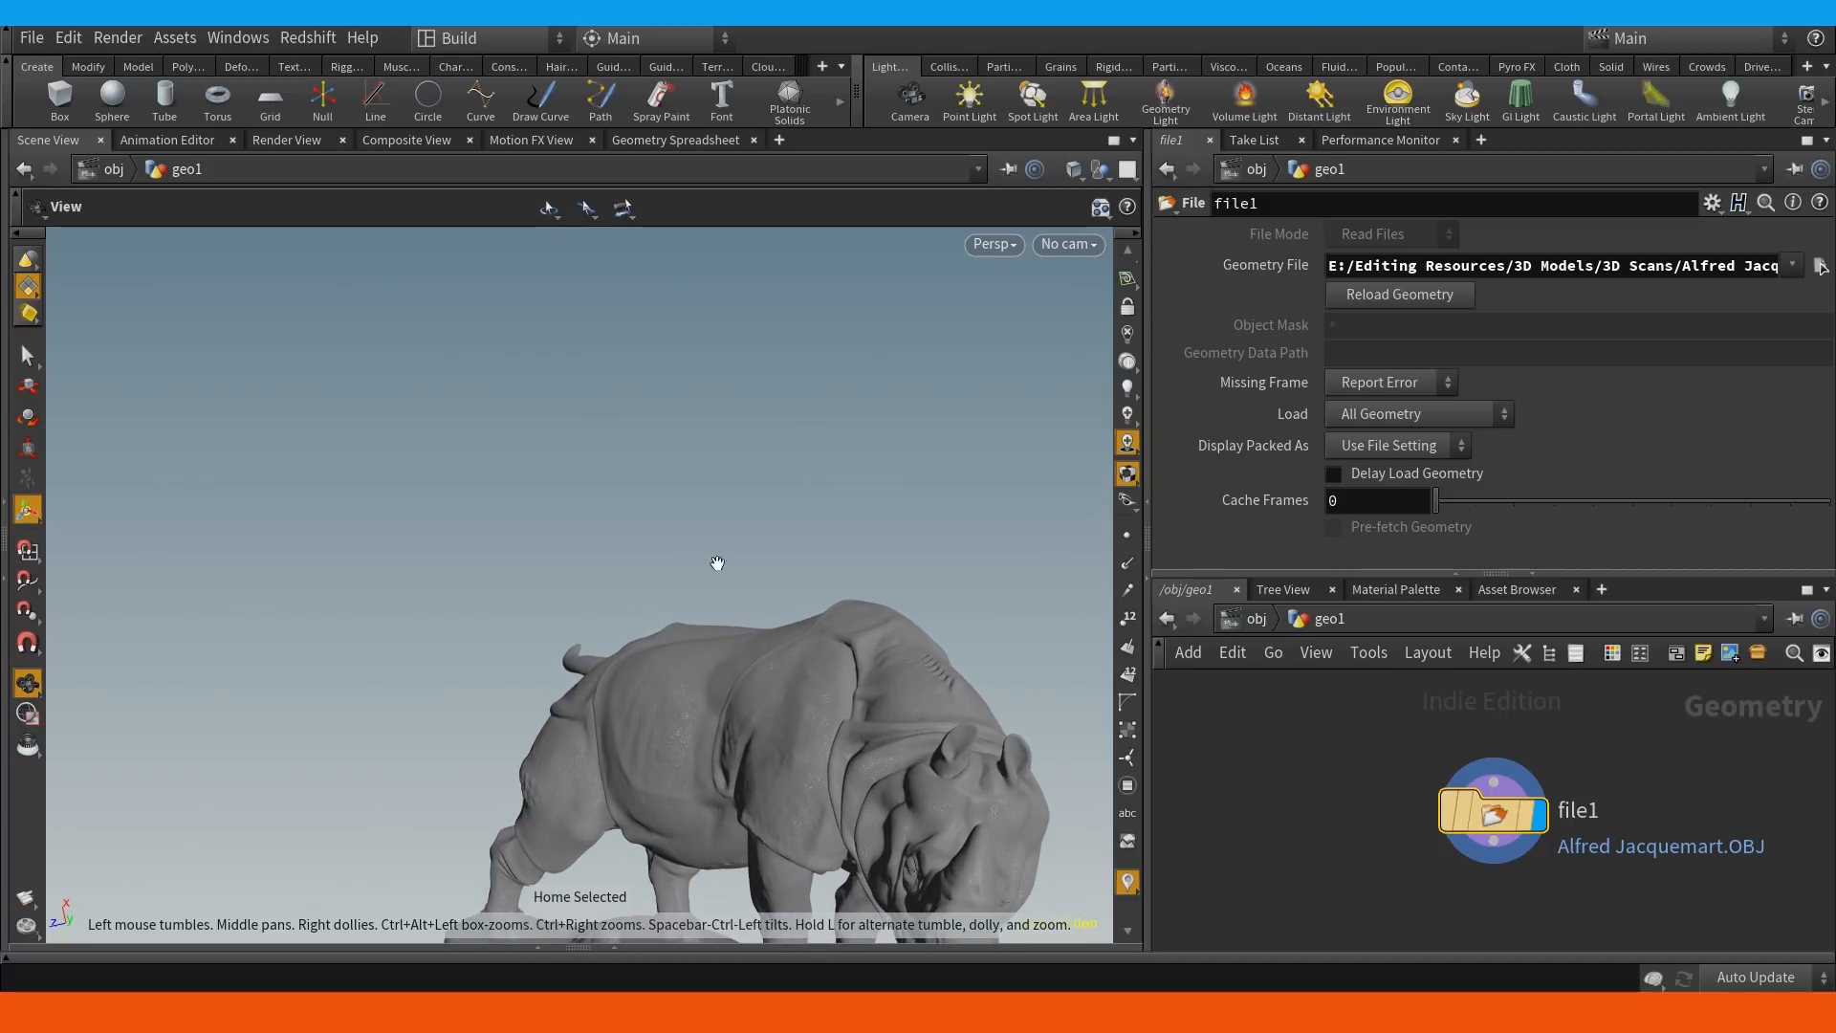
mouse_move(839, 681)
middle_down()
mouse_move(779, 392)
mouse_move(811, 314)
middle_up()
mouse_move(810, 313)
right_down()
mouse_move(758, 513)
mouse_move(656, 623)
right_up()
mouse_move(656, 622)
mouse_down()
mouse_move(755, 628)
mouse_move(669, 598)
mouse_up()
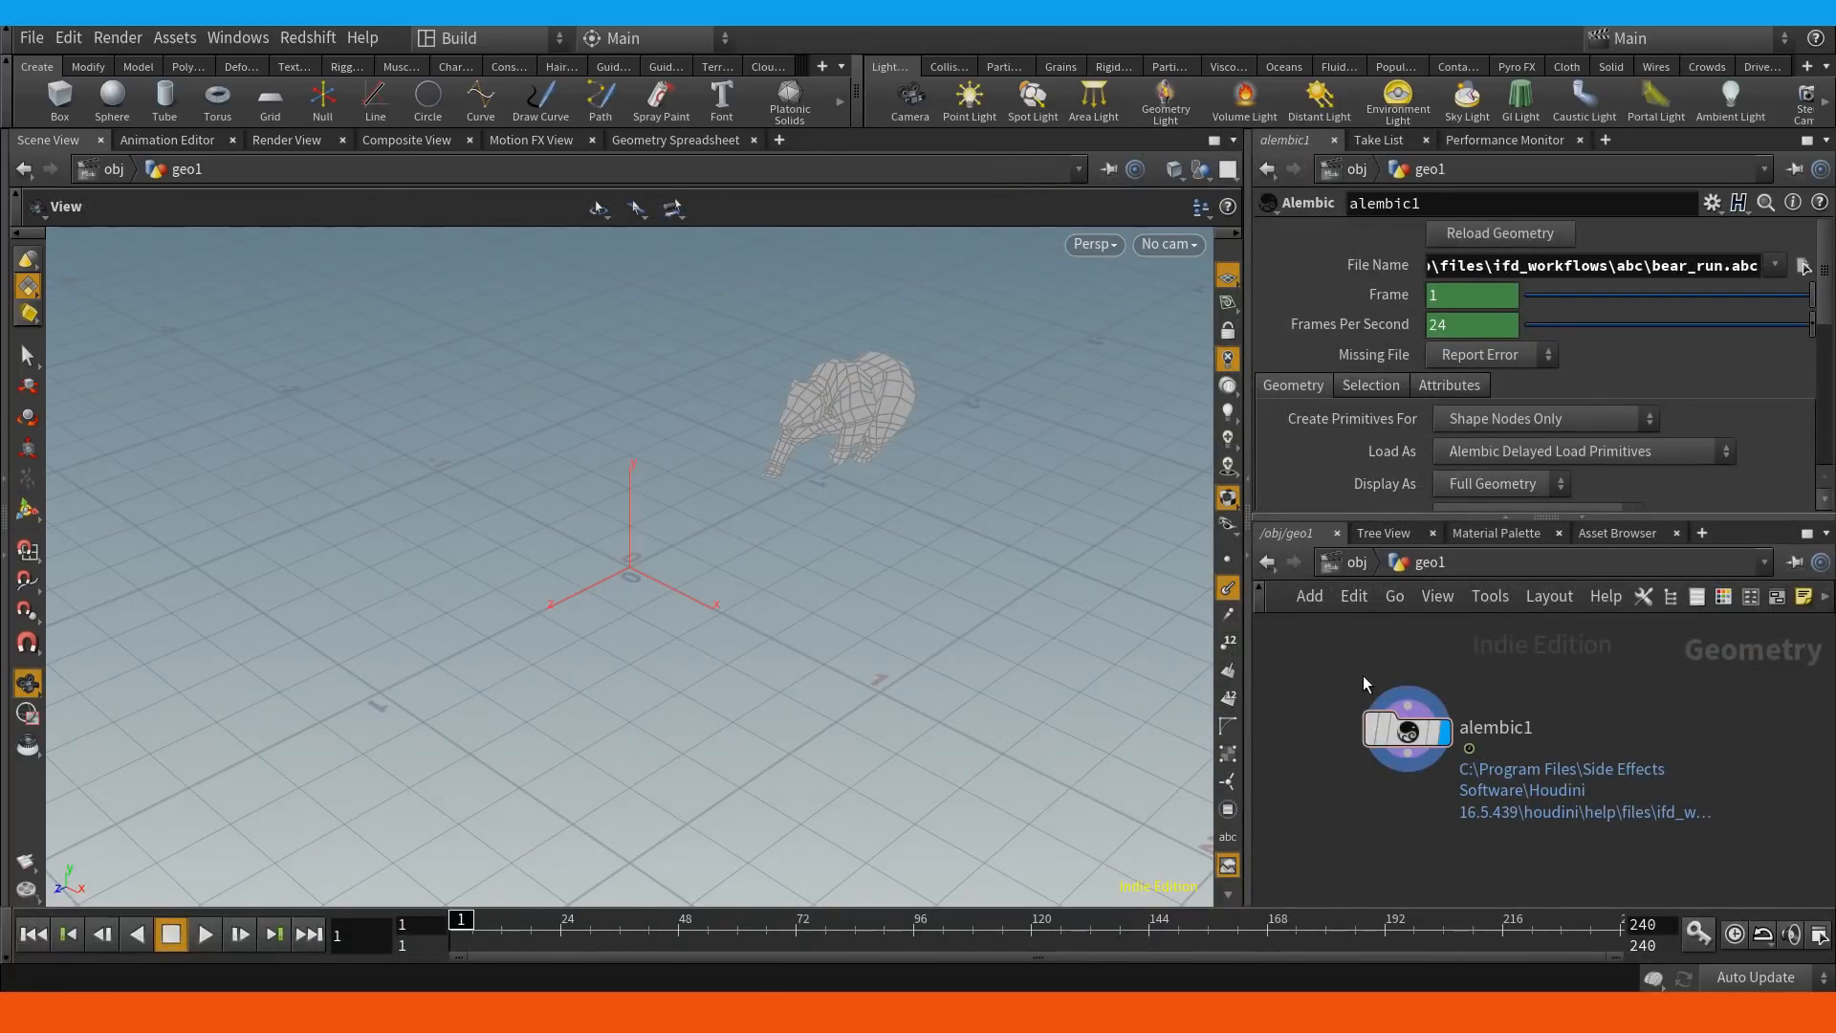
Play the bear_run.abc animation of the alembic1 node repeatedly from the first frame and examine the bear's motion across the grid.
click(1406, 732)
click(1704, 266)
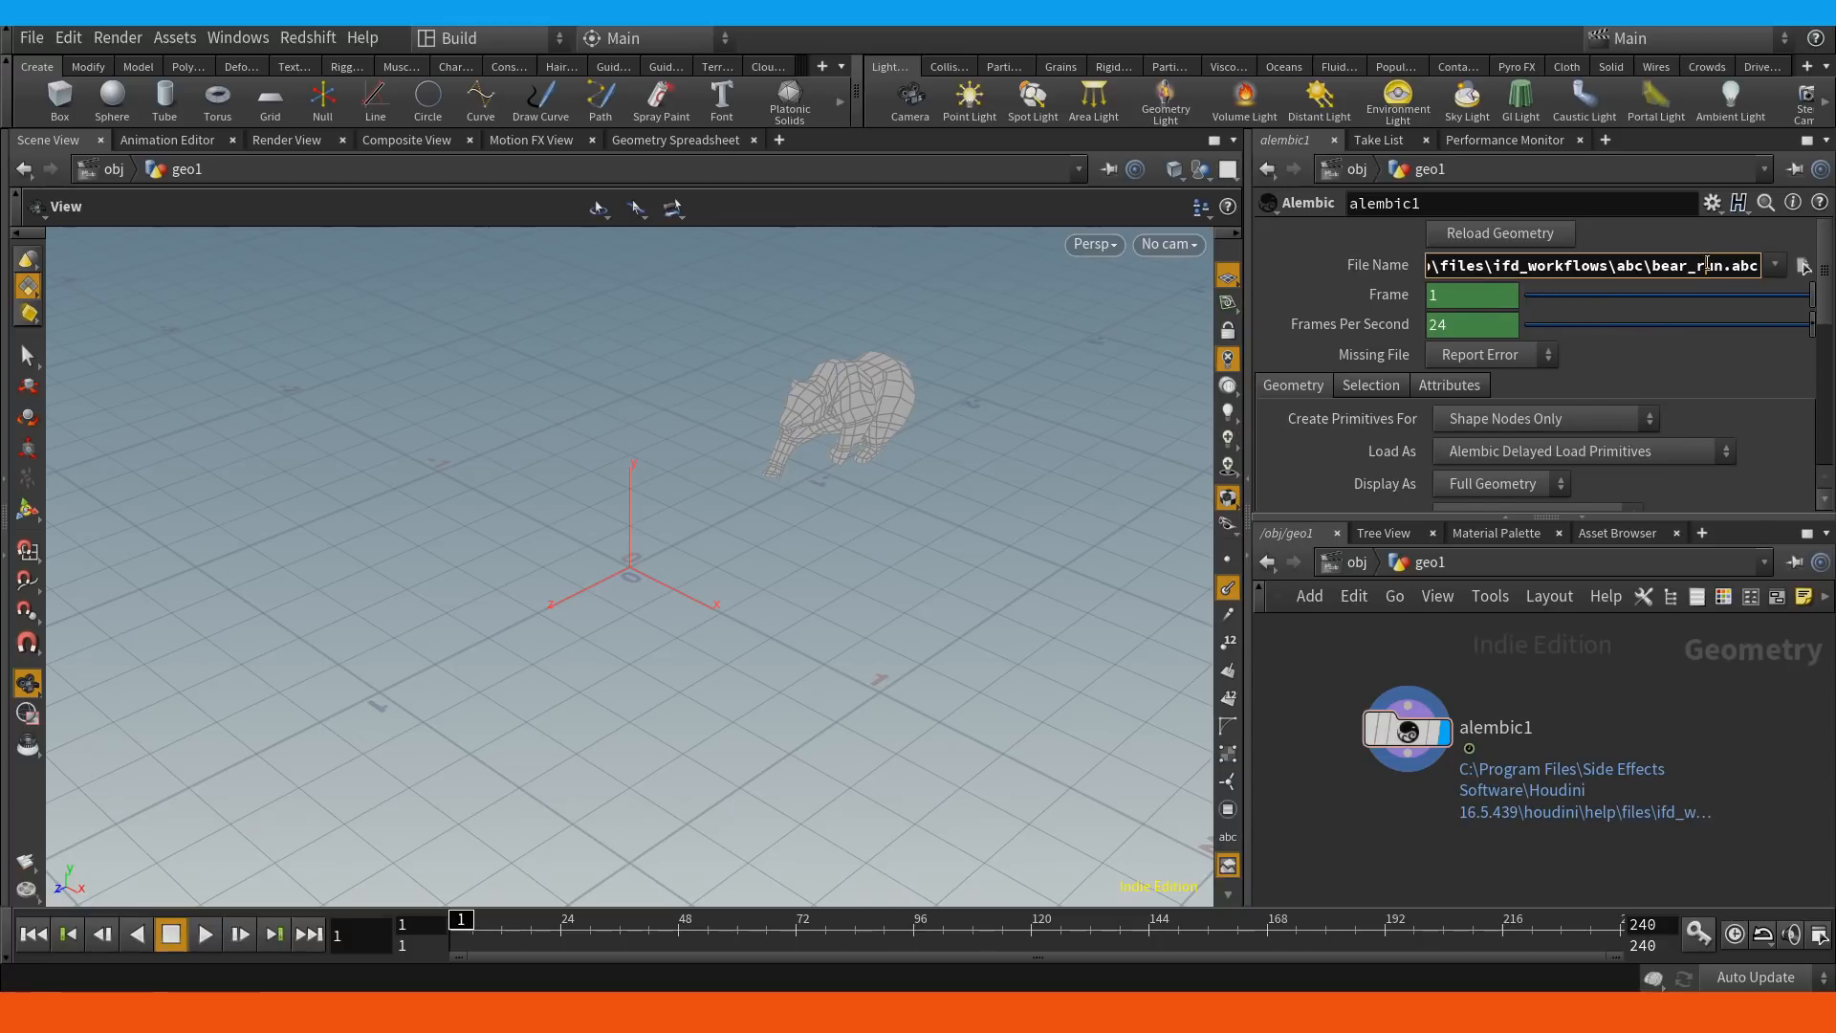
key(Up)
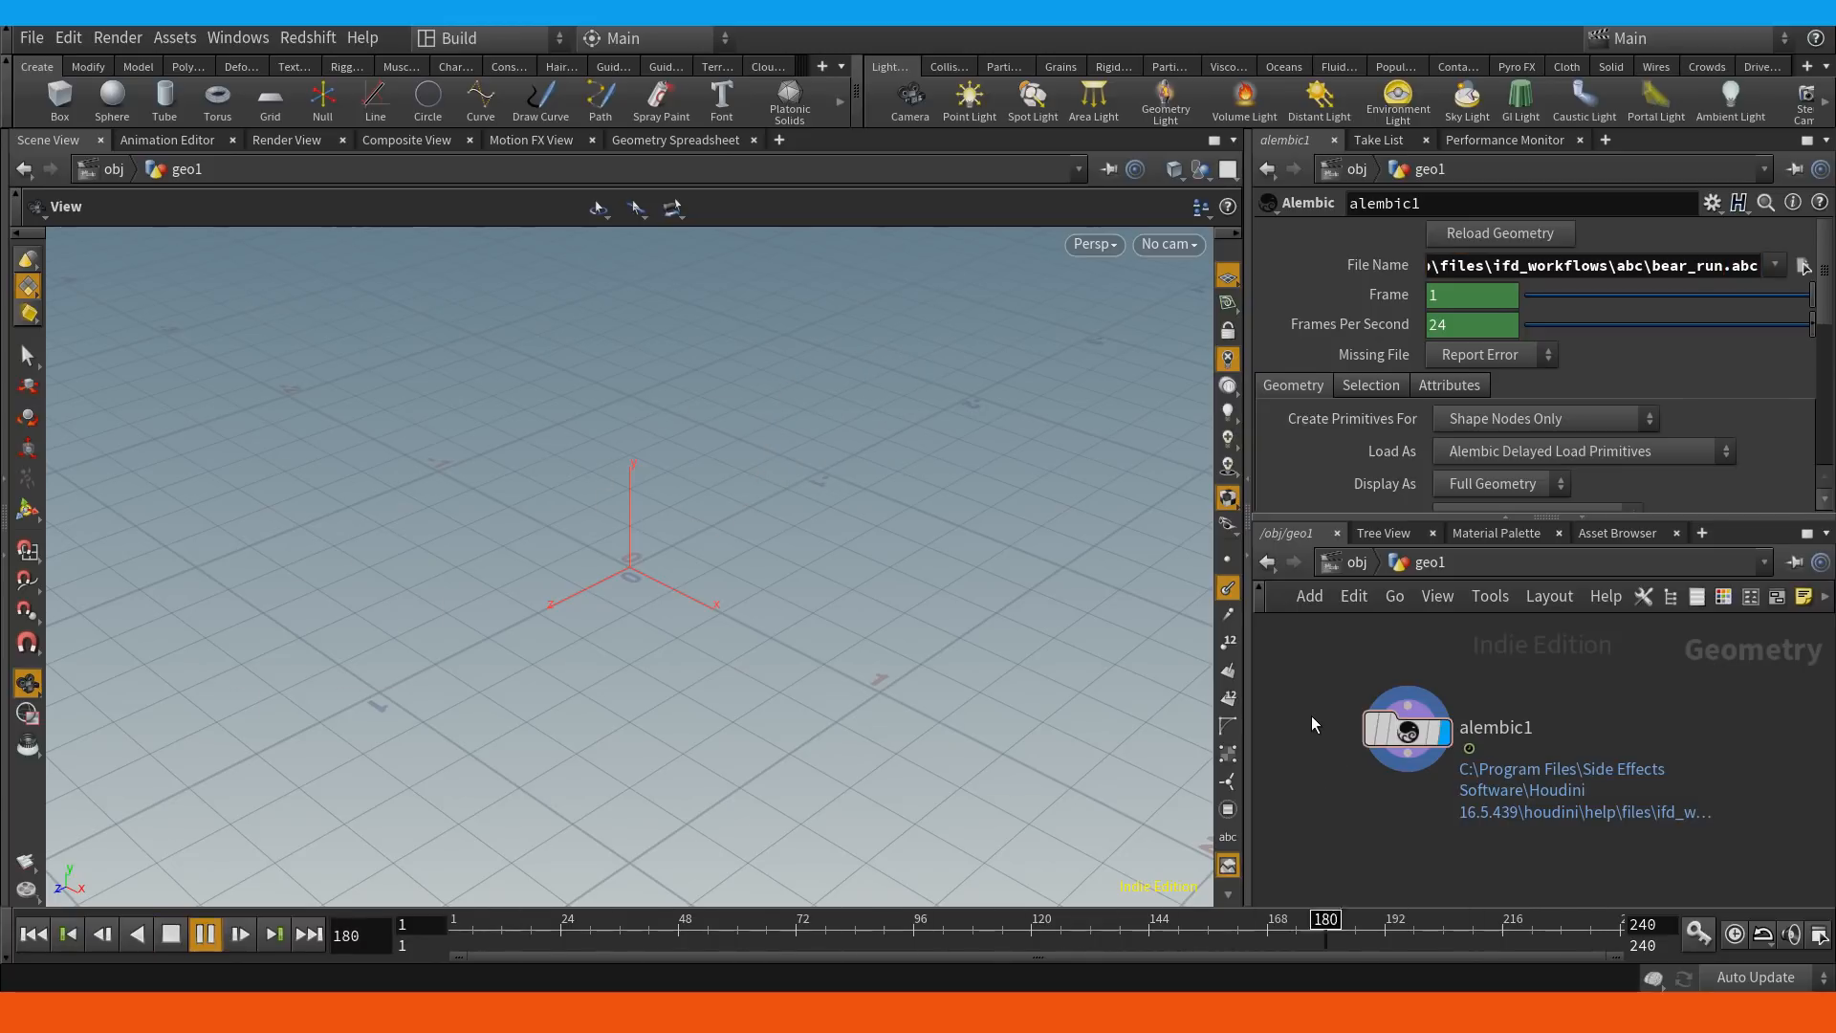
key(Up)
key(Up)
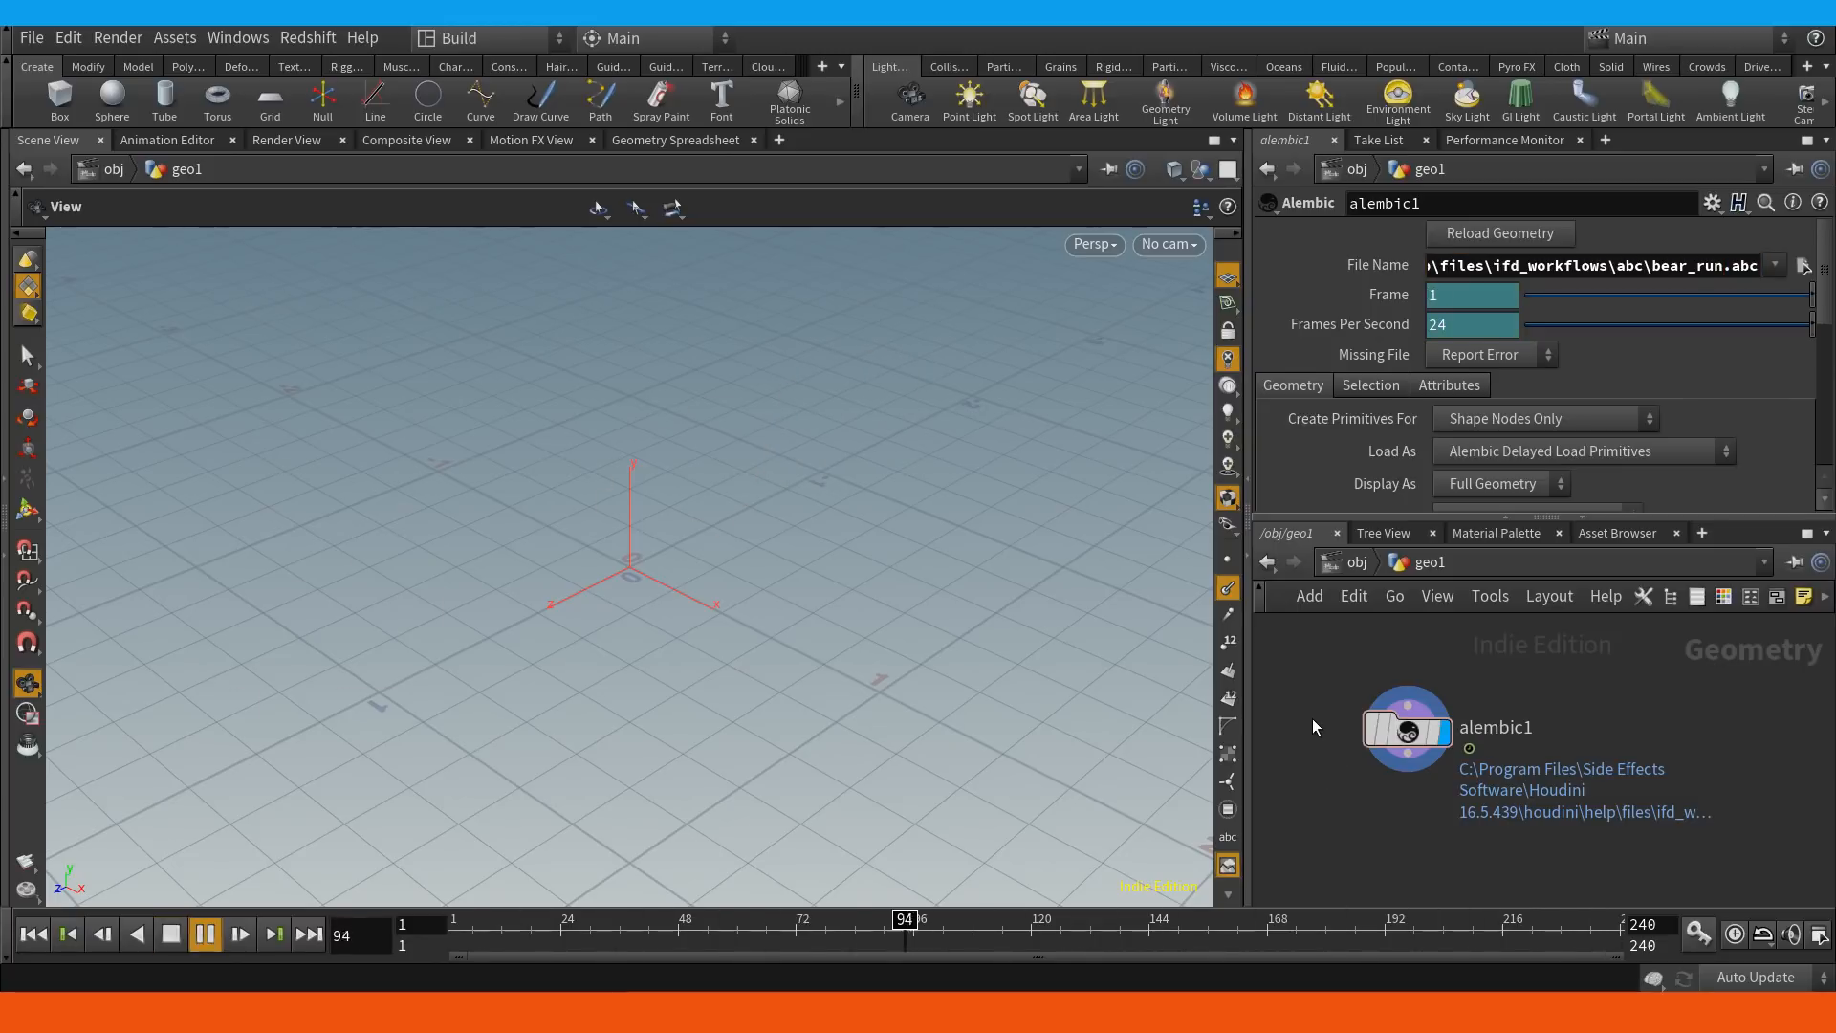
key(Up)
middle_drag(904, 624, 840, 615)
right_drag(841, 615, 605, 640)
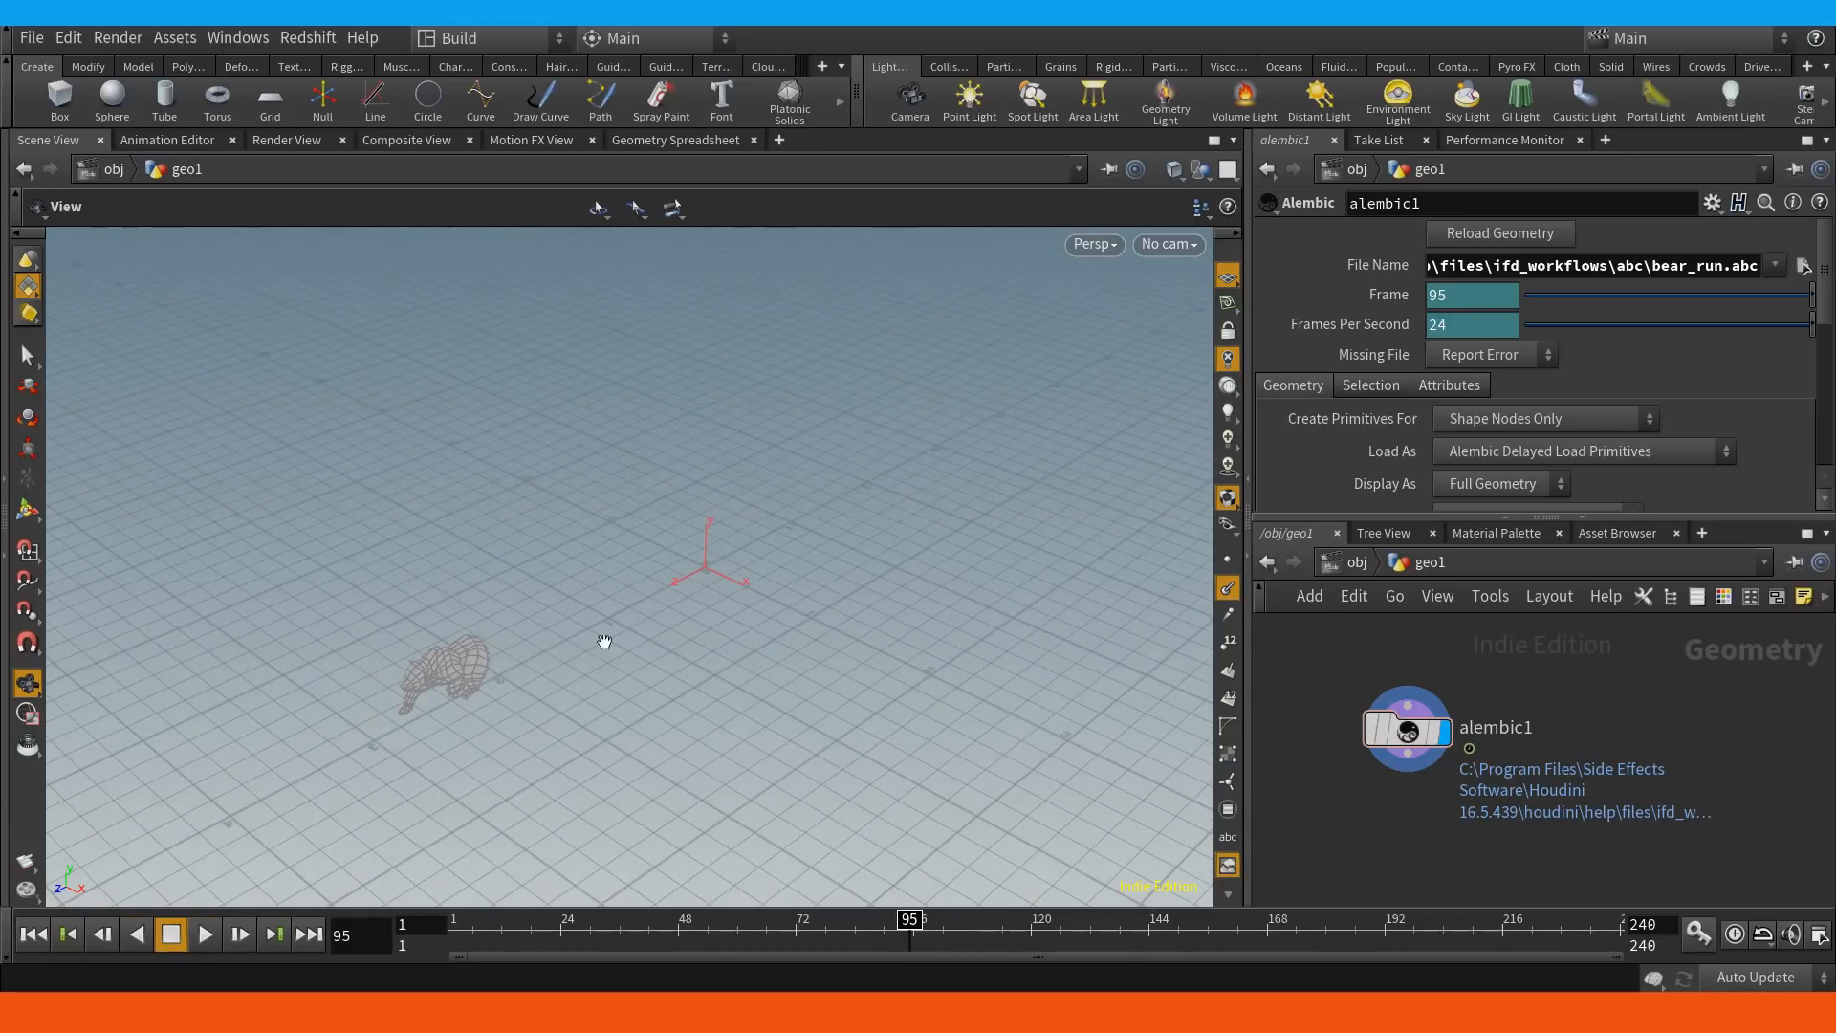
middle_drag(604, 641, 670, 566)
key(Up)
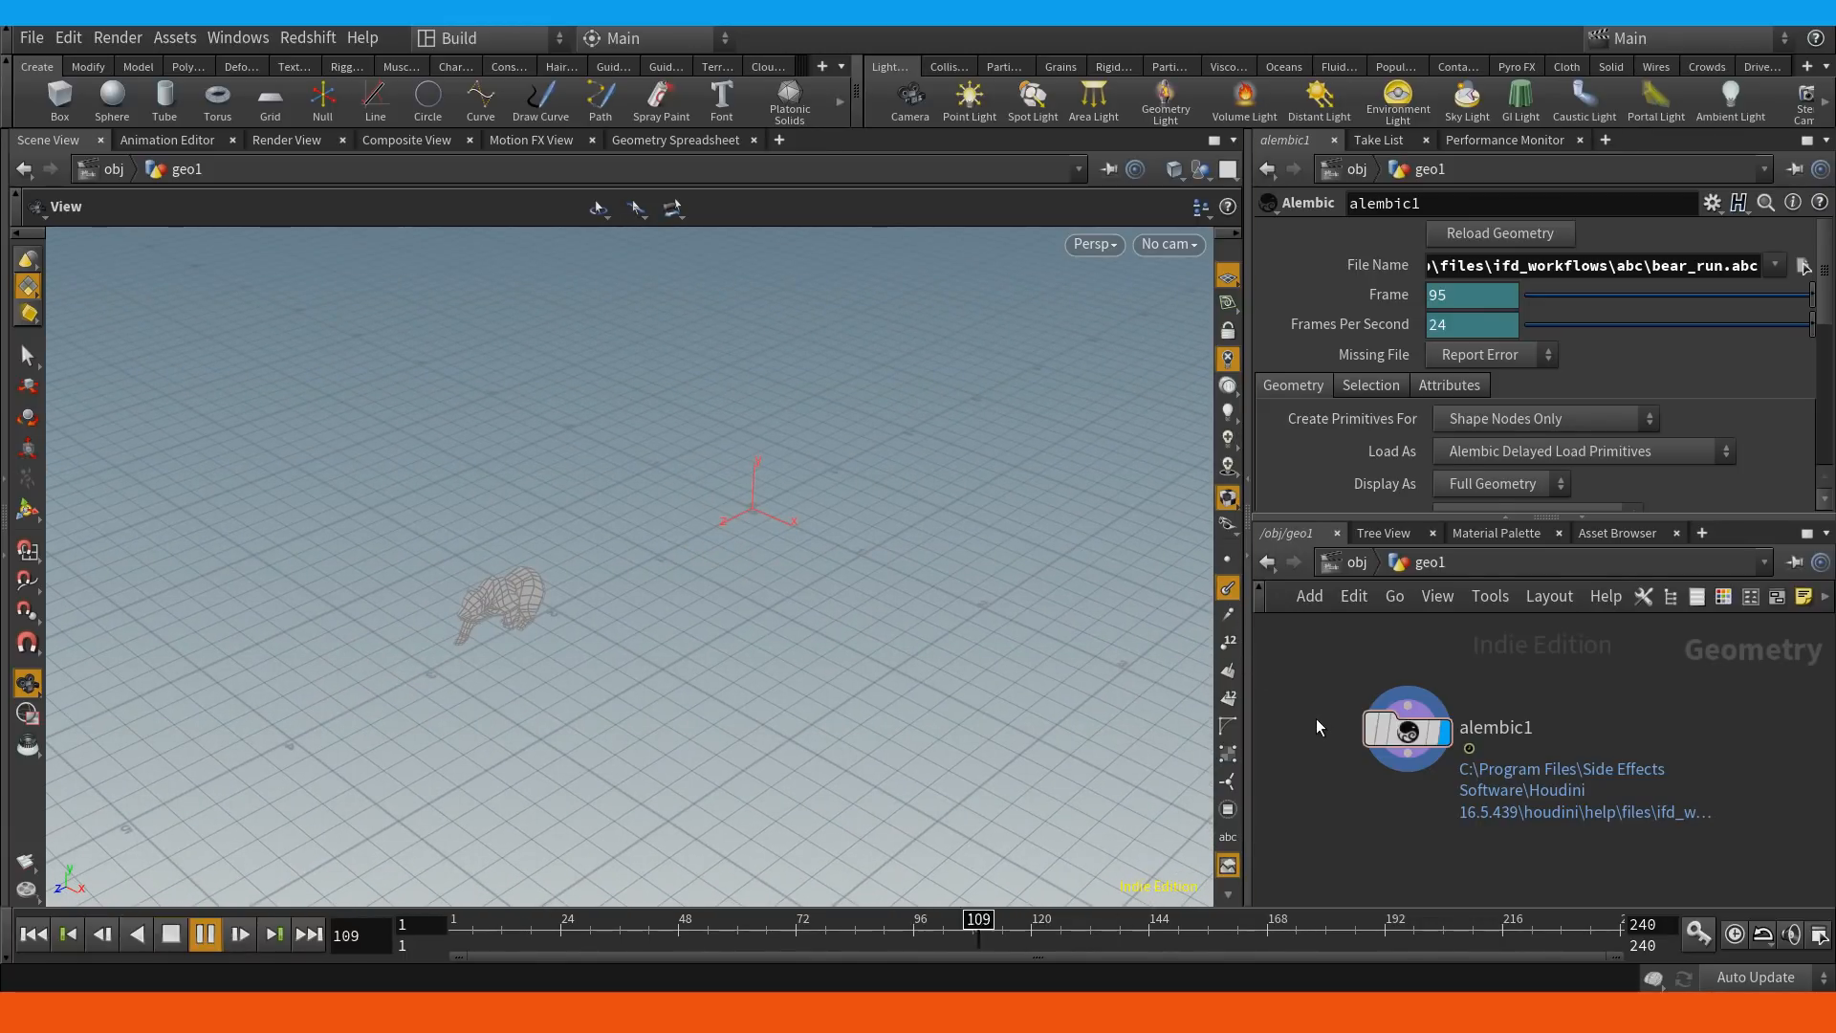
key(Up)
key(ctrl+Up)
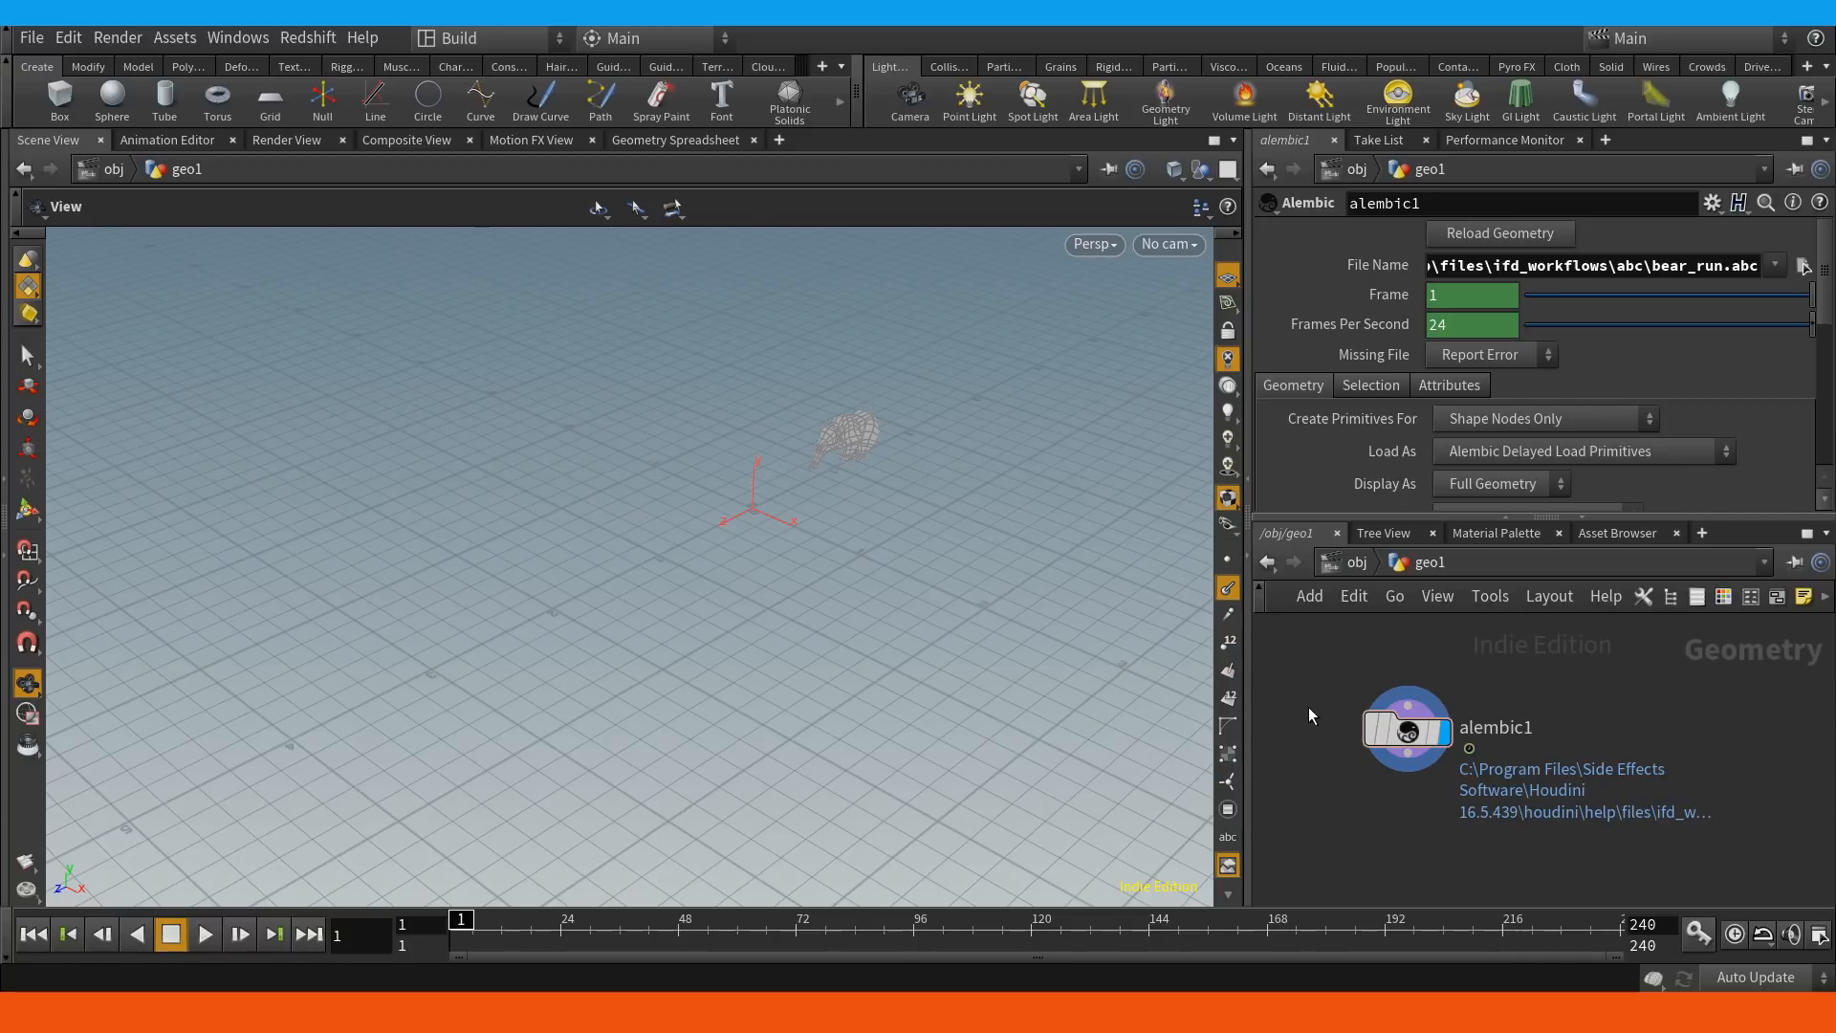
key(Up)
key(Up)
key(ctrl+Up)
key(Up)
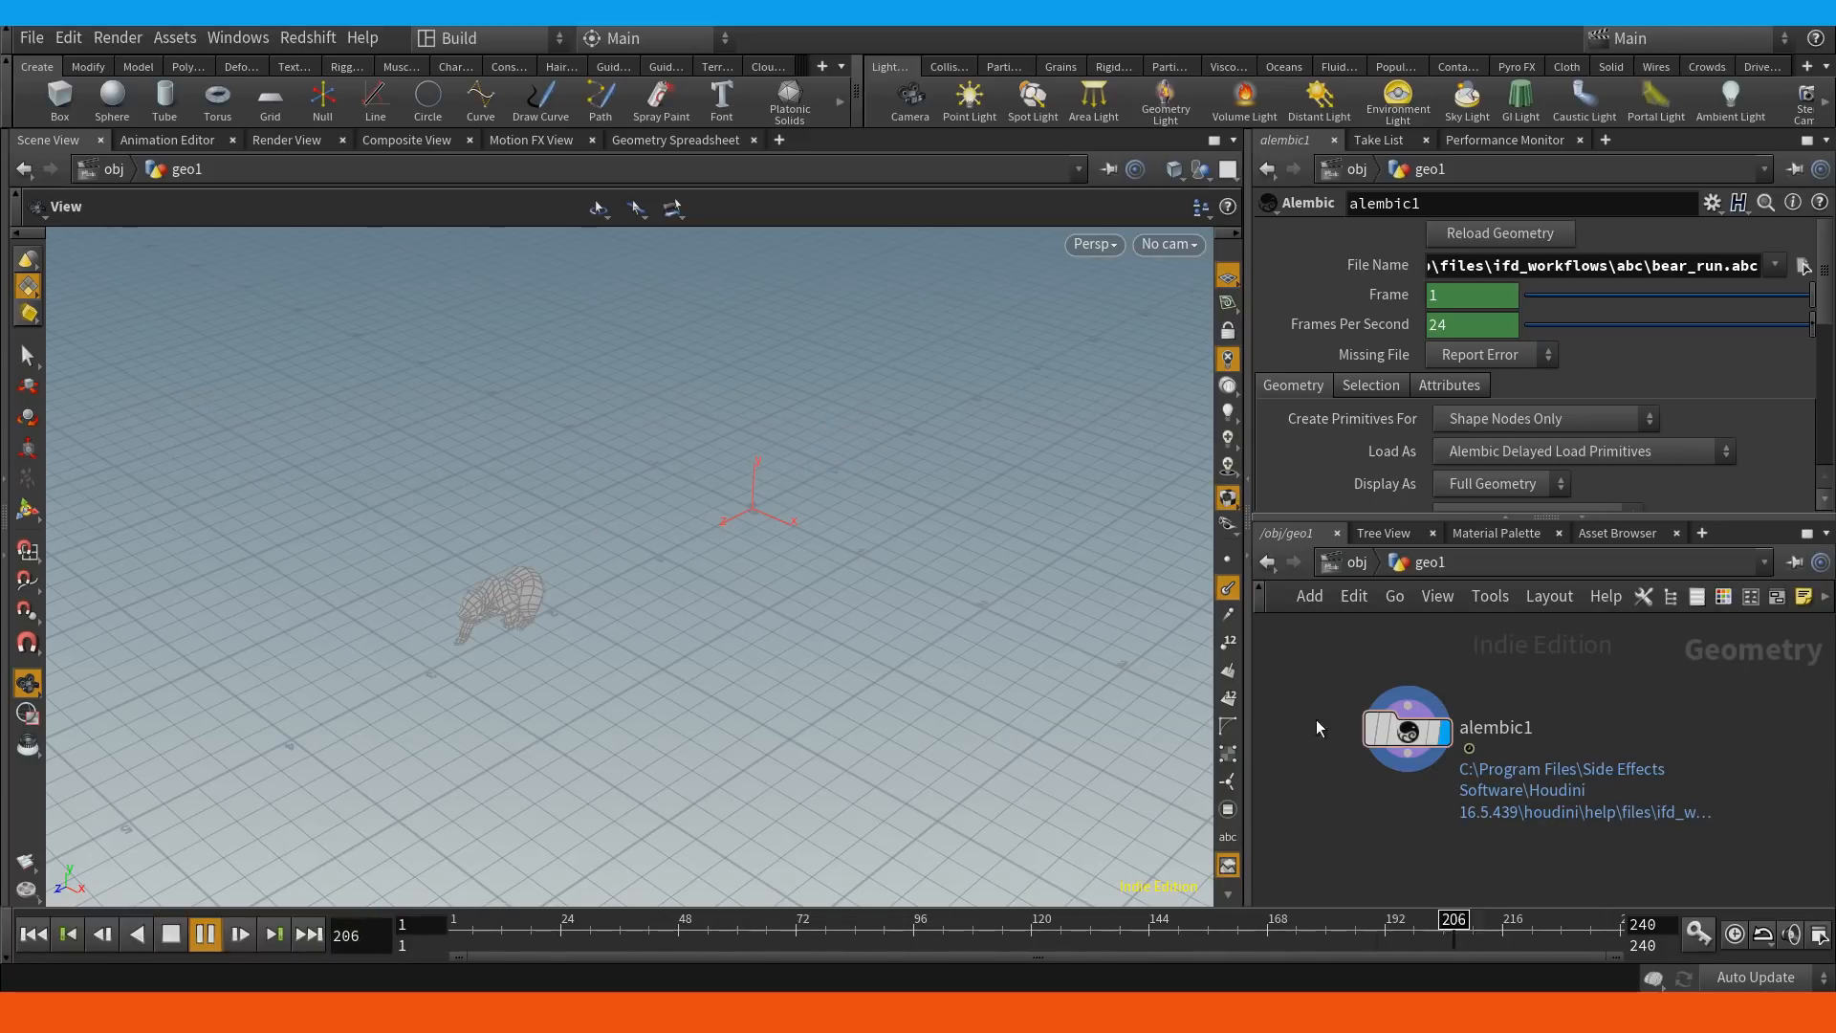
Enable real-time playback and set the animation's end frame to 80.
click(1735, 933)
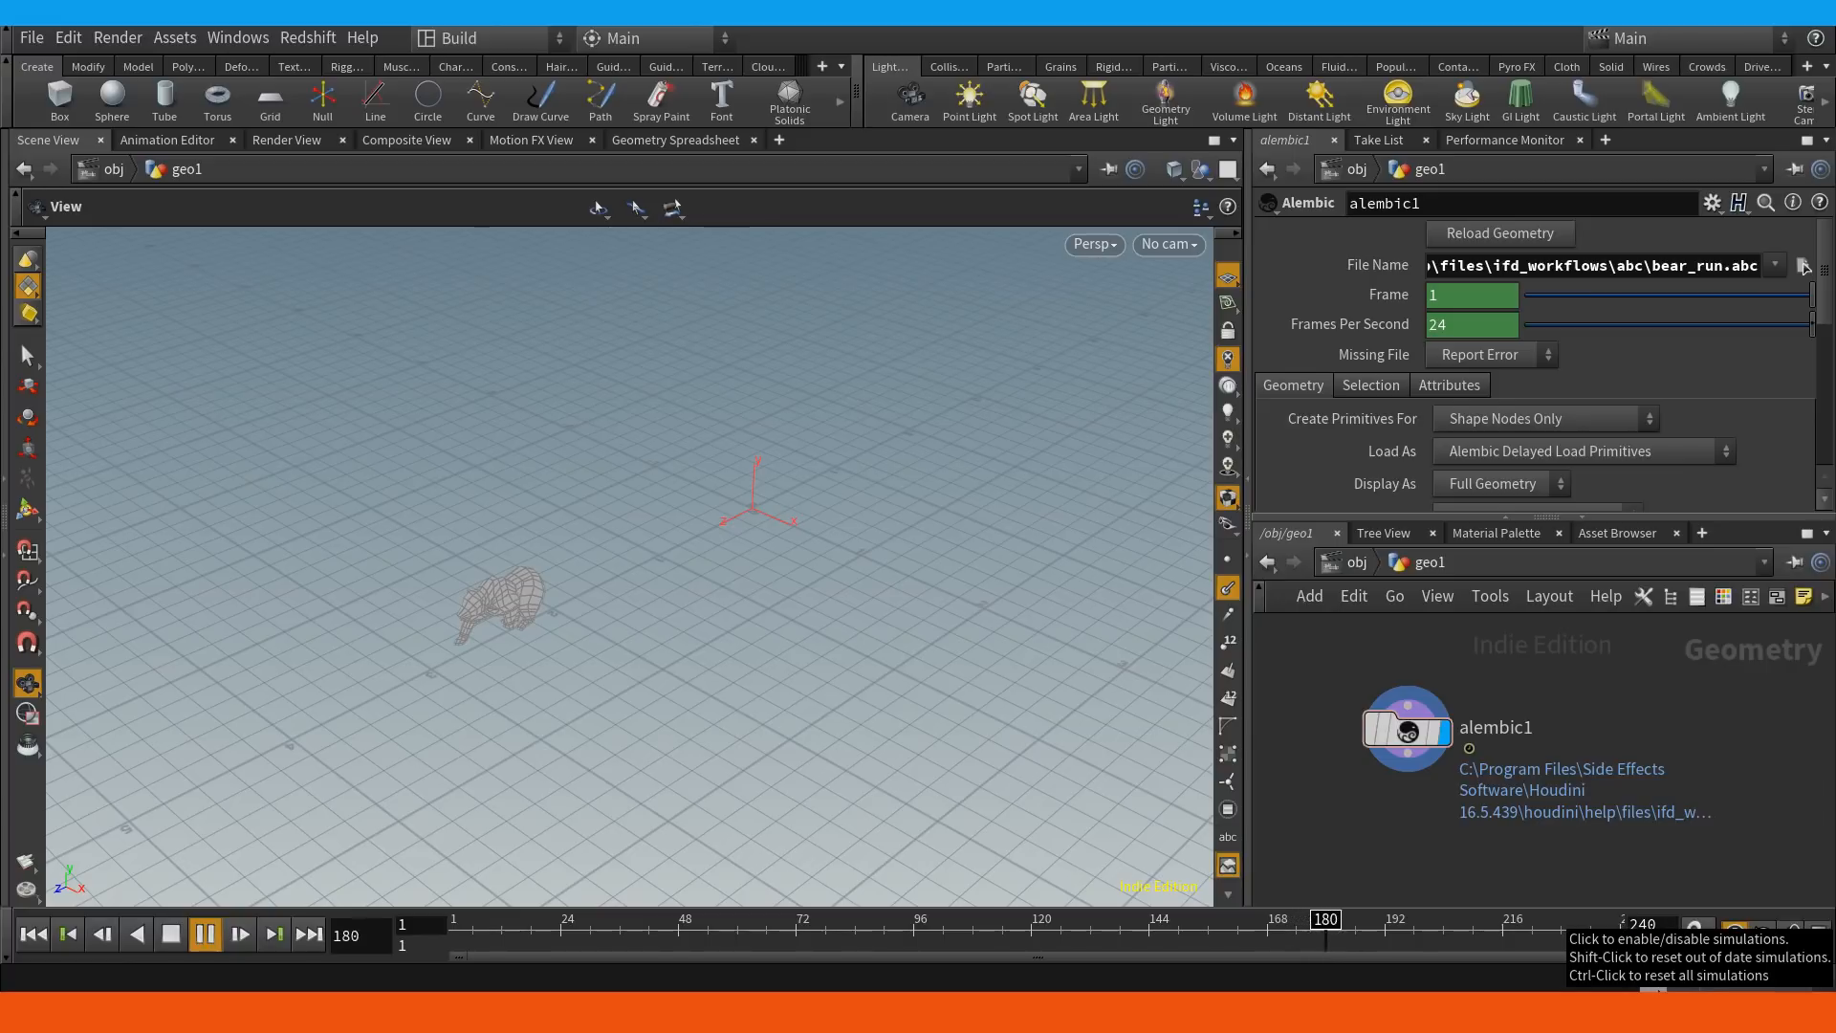
text(80)
key(Return)
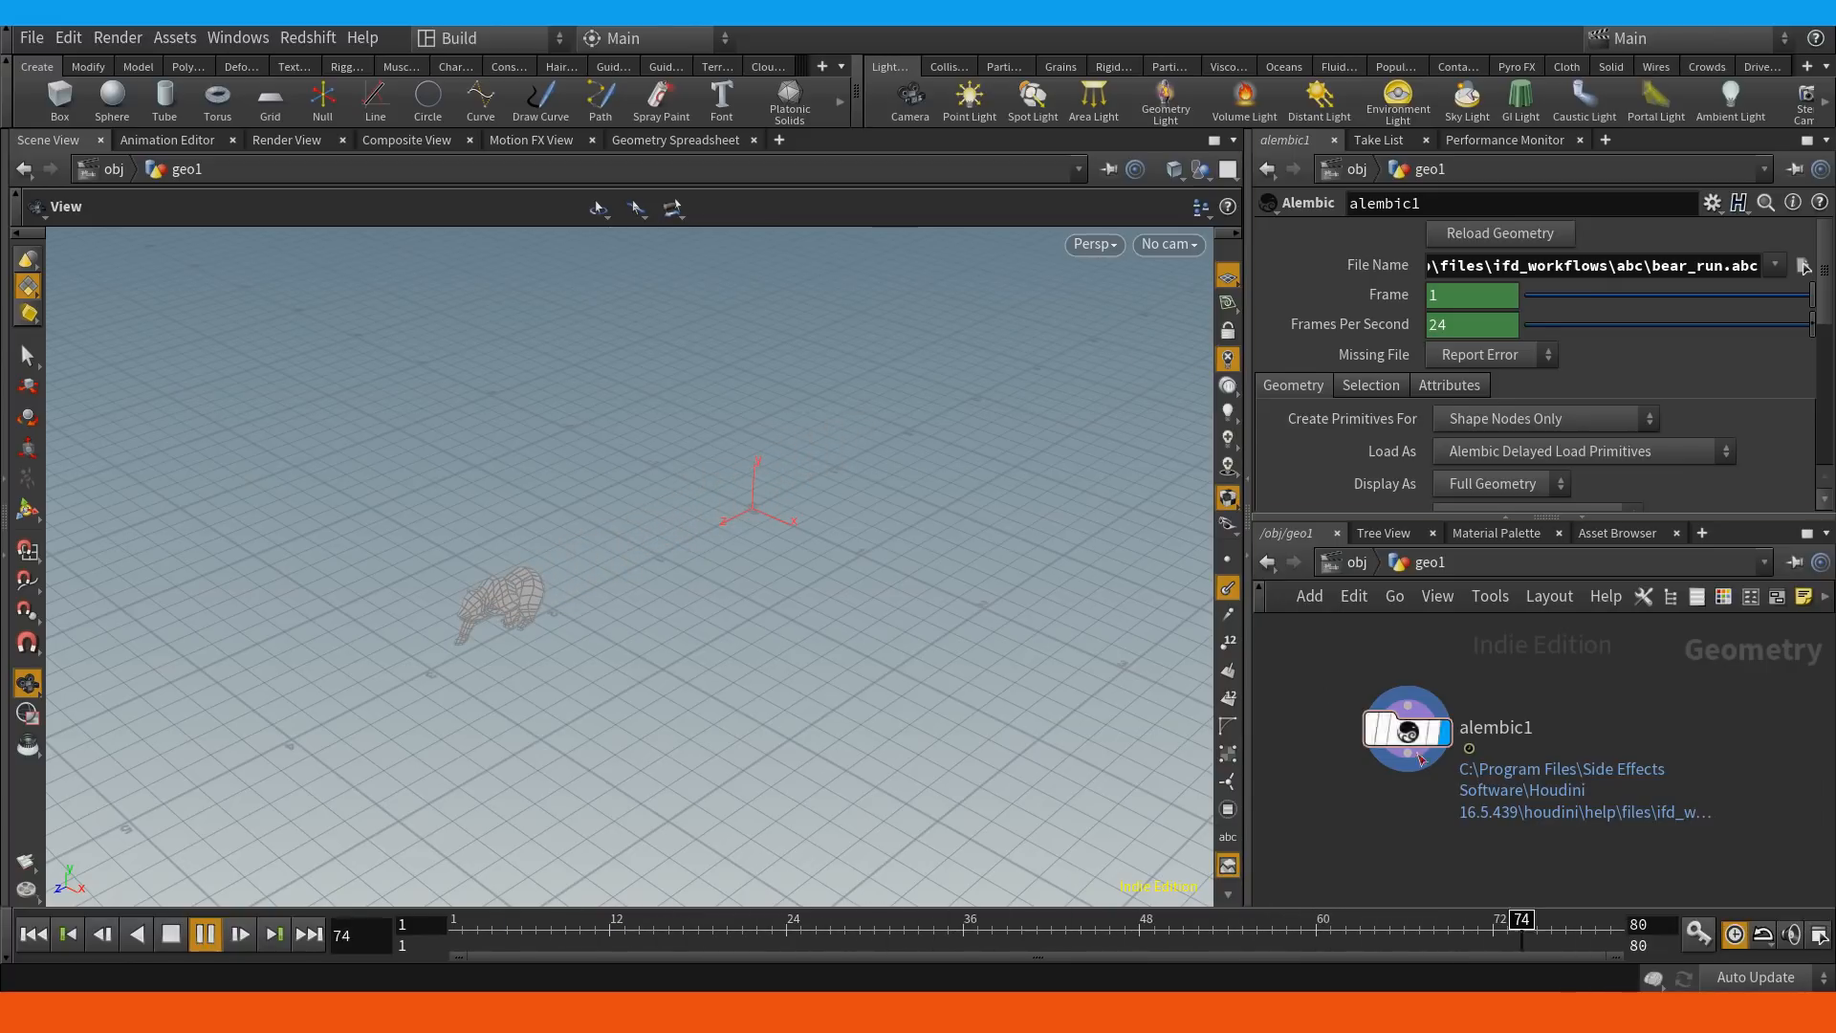
Display the running bear's Alembic geometry as Point Cloud.
middle_drag(693, 510, 773, 479)
right_drag(772, 478, 935, 402)
middle_drag(871, 436, 705, 491)
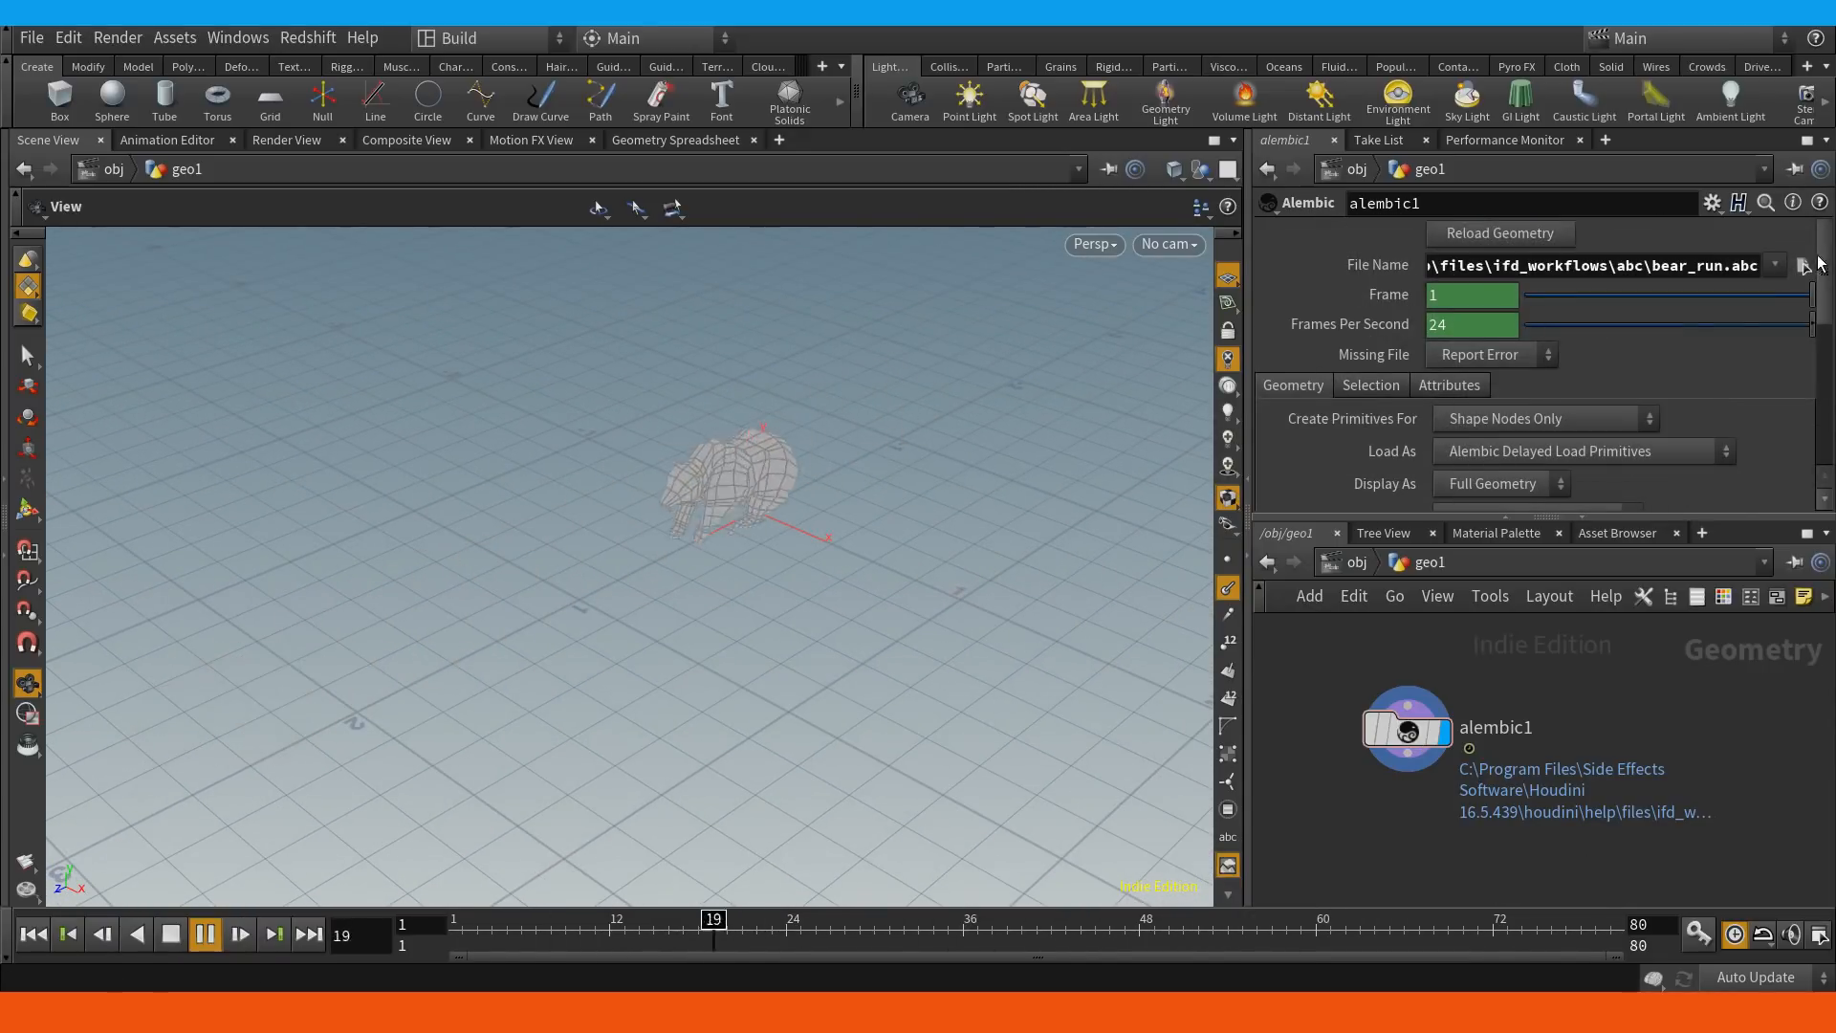
click(1508, 482)
click(1496, 537)
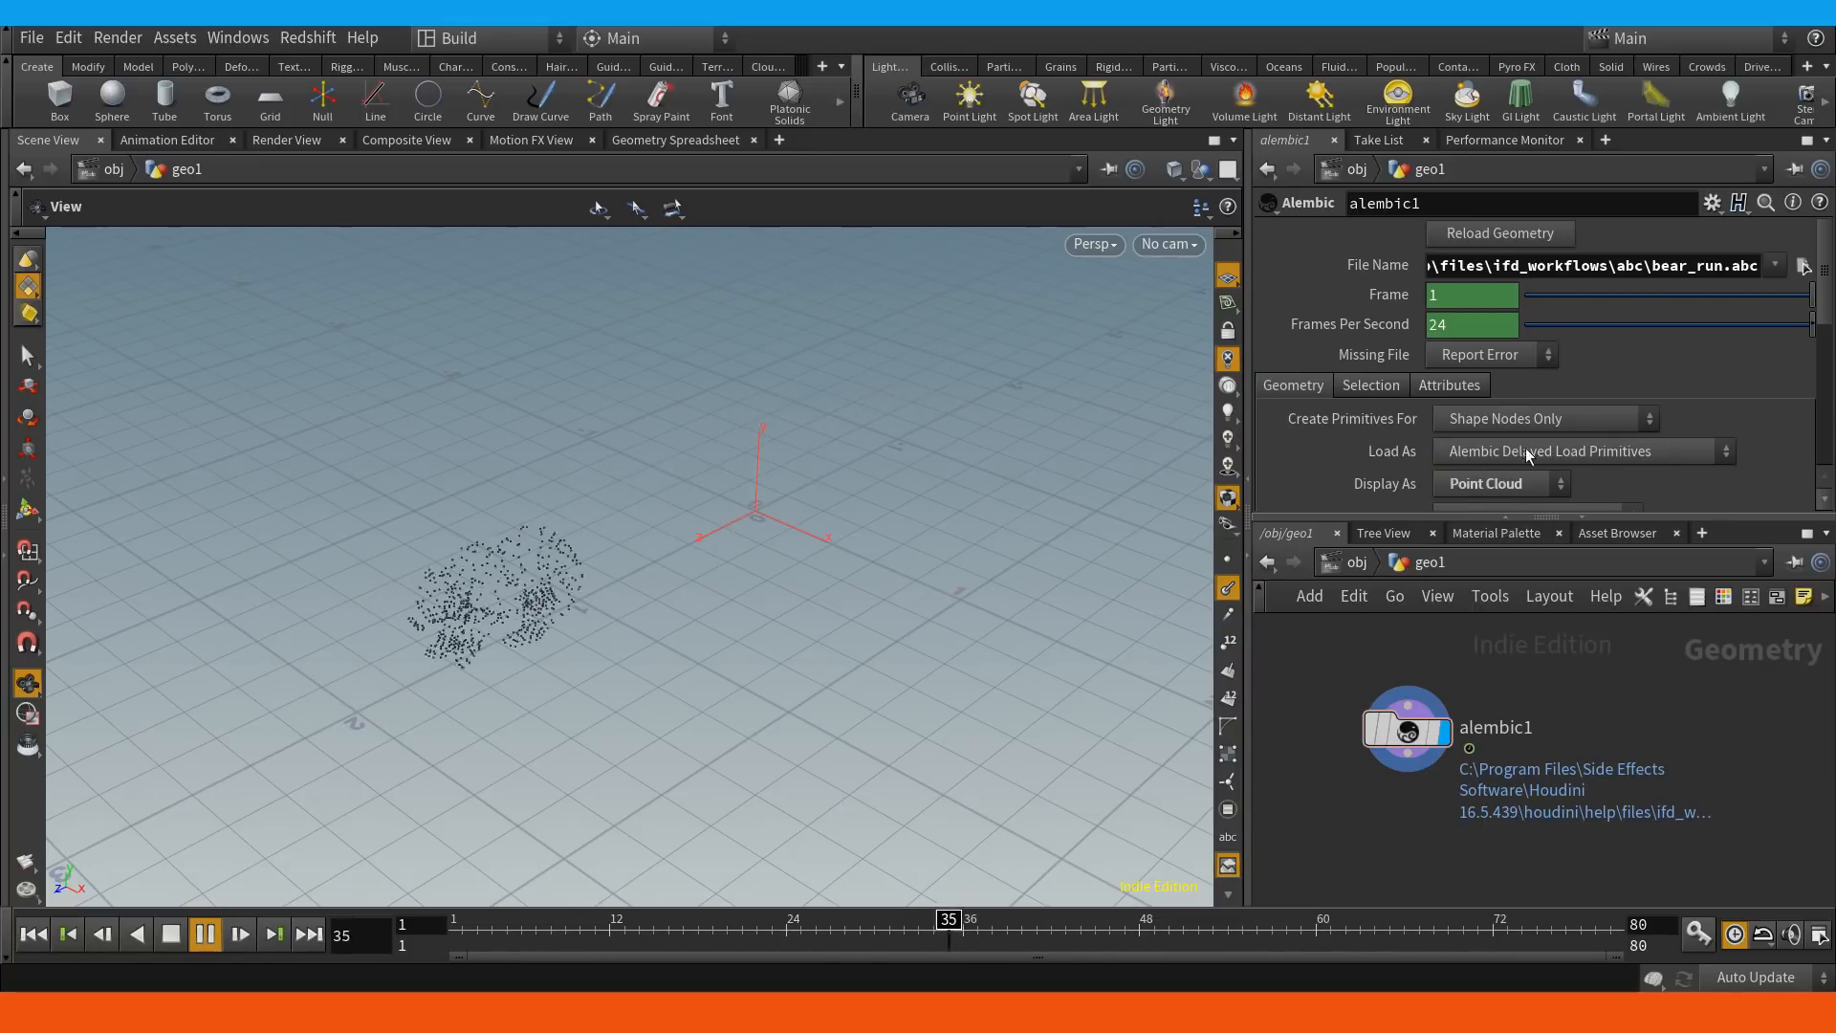
Display the Alembic geometry as Bounding Box and check it during playback.
click(1493, 485)
click(1490, 562)
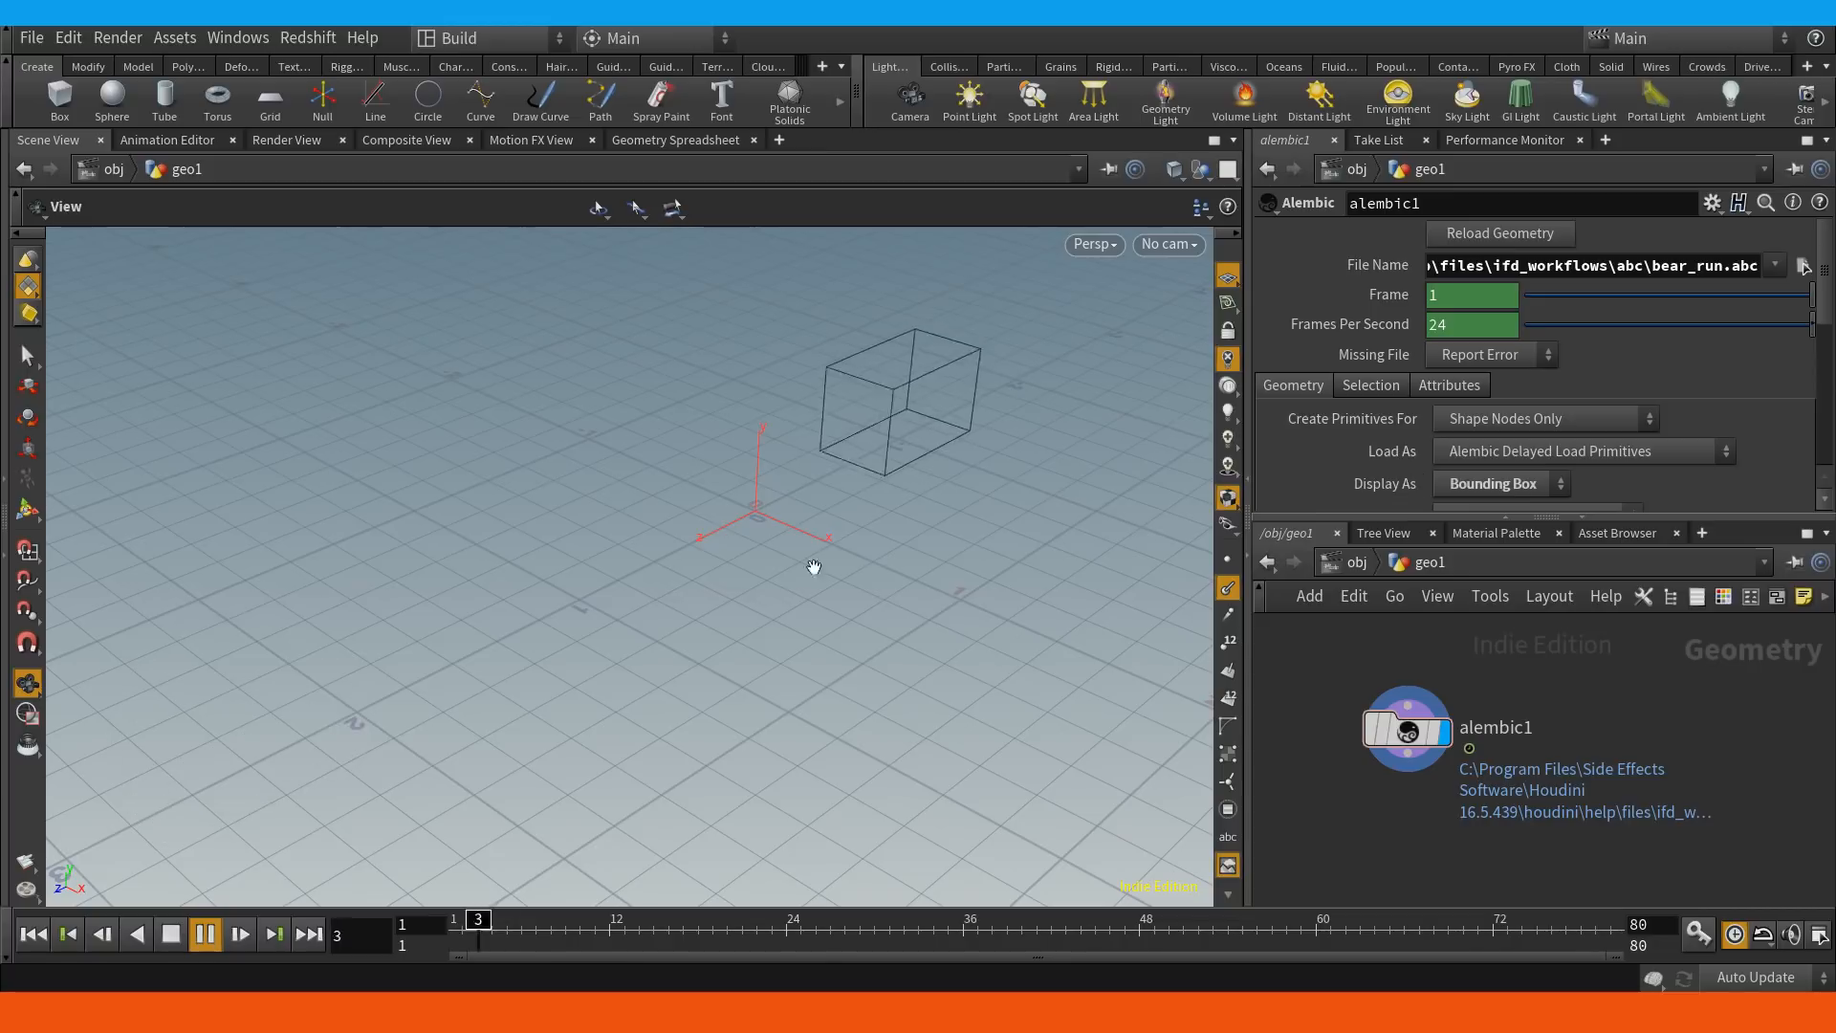
middle_drag(847, 512, 791, 561)
right_drag(791, 561, 644, 697)
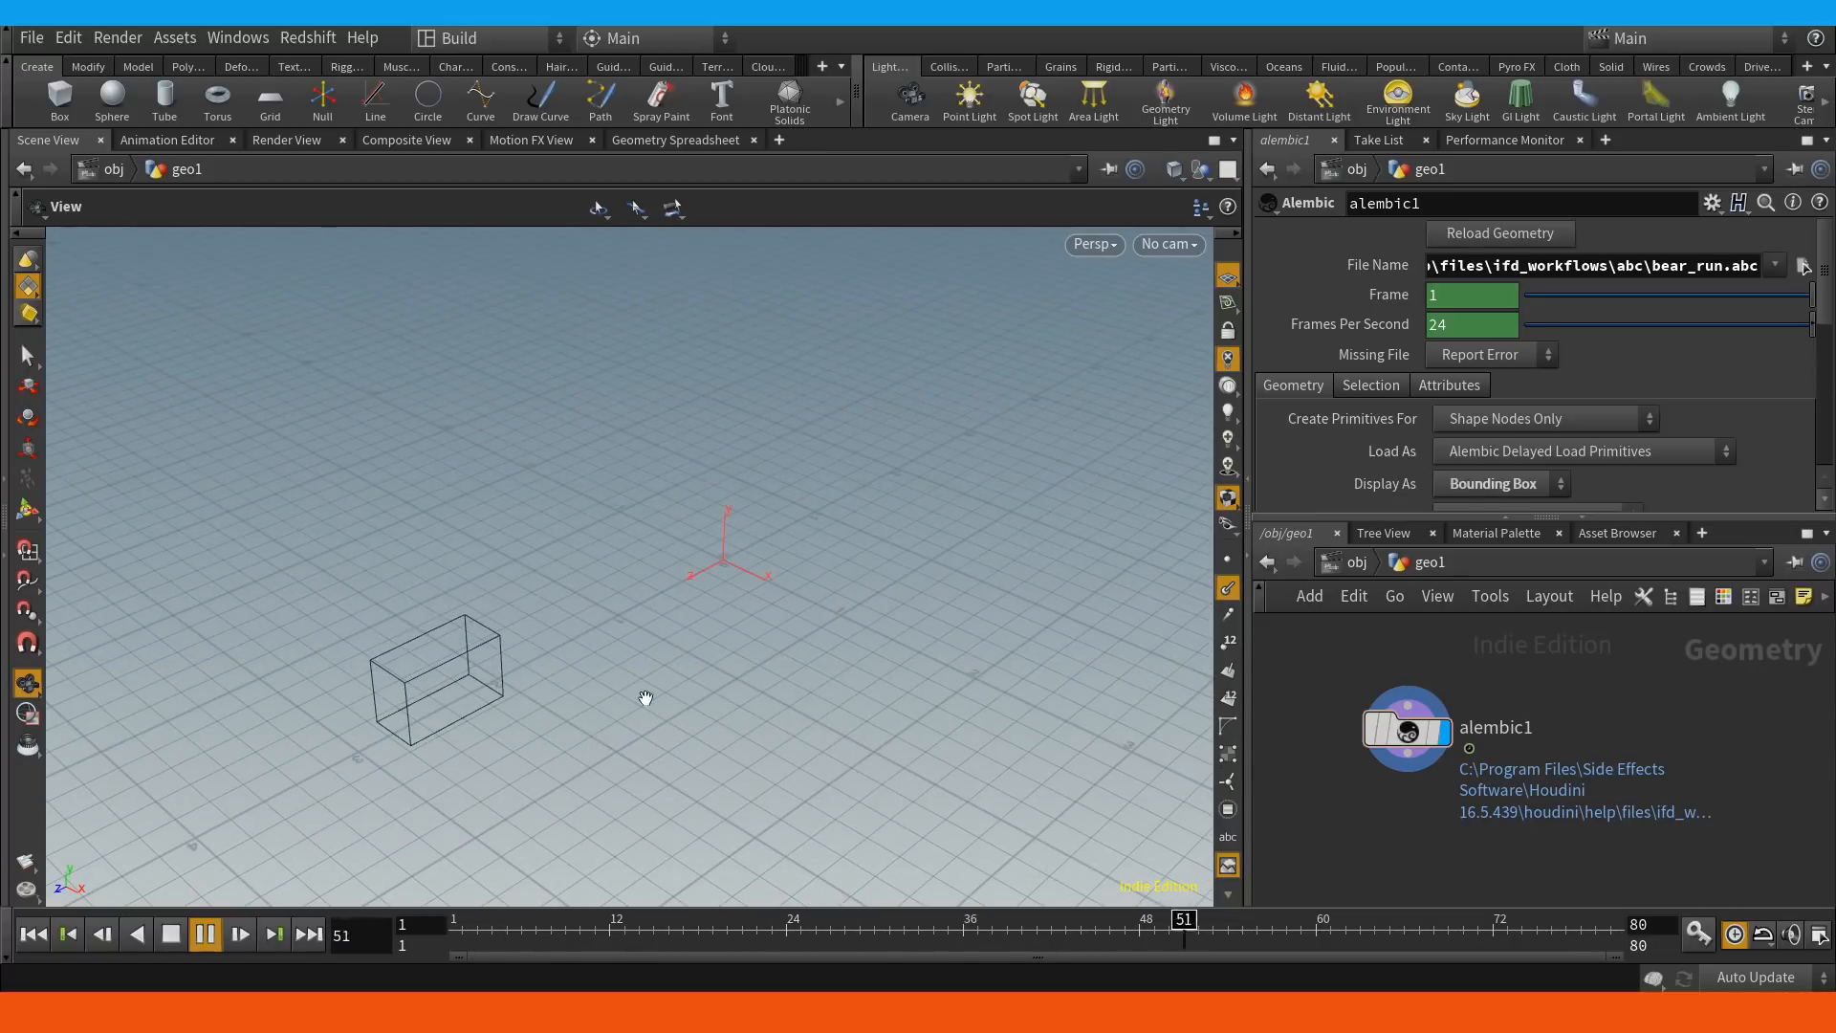
middle_drag(644, 697, 787, 582)
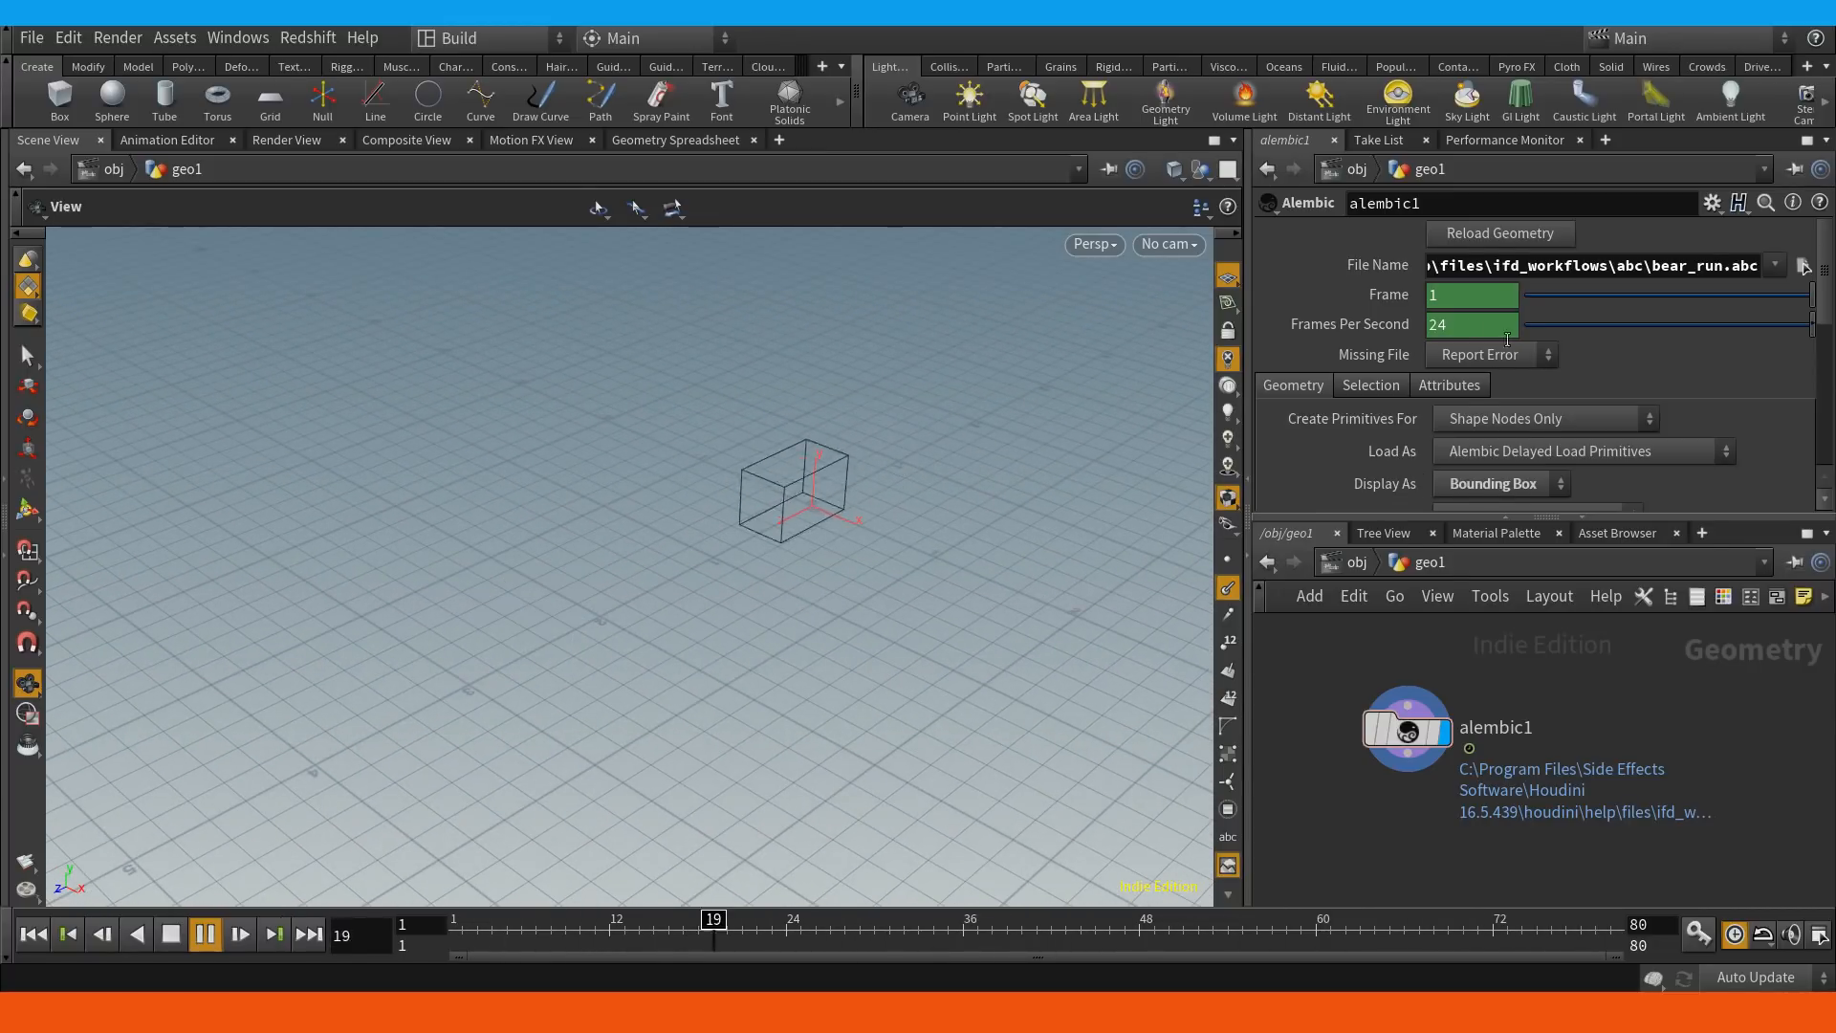
Examine the attribute settings and node information of the alembic1 node.
click(1471, 389)
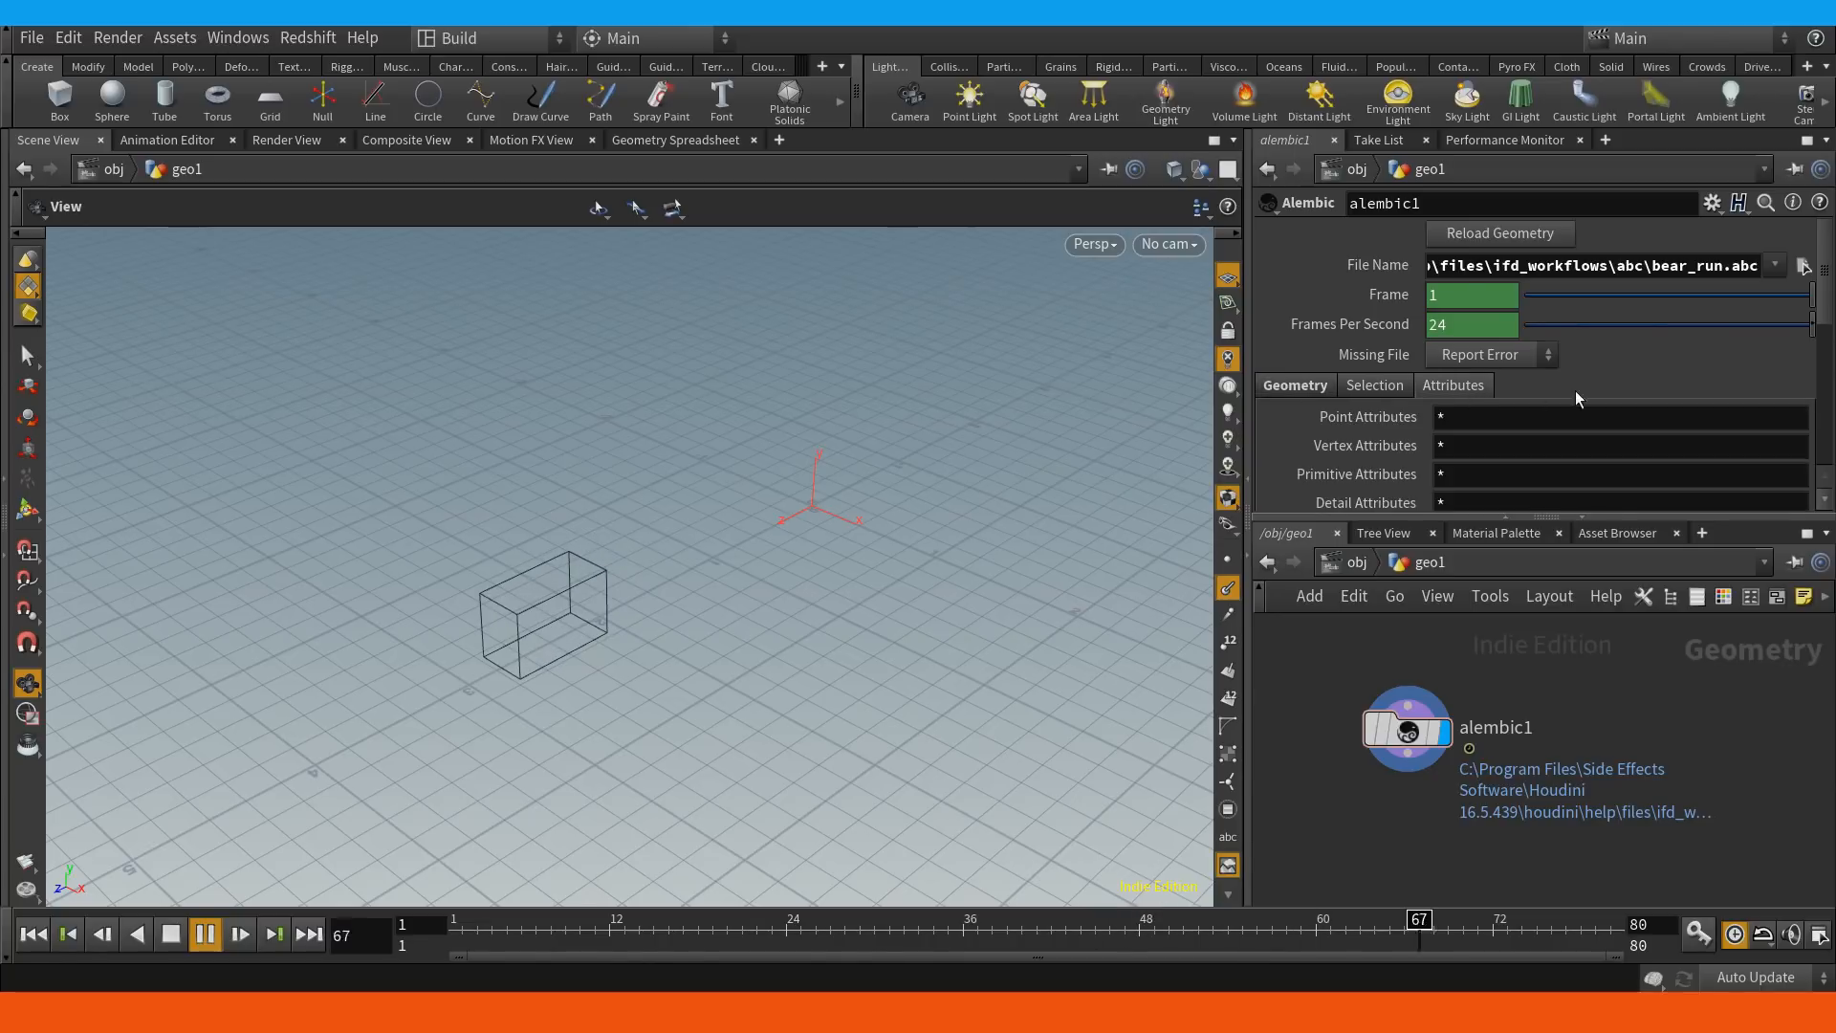
drag(1828, 280, 1827, 299)
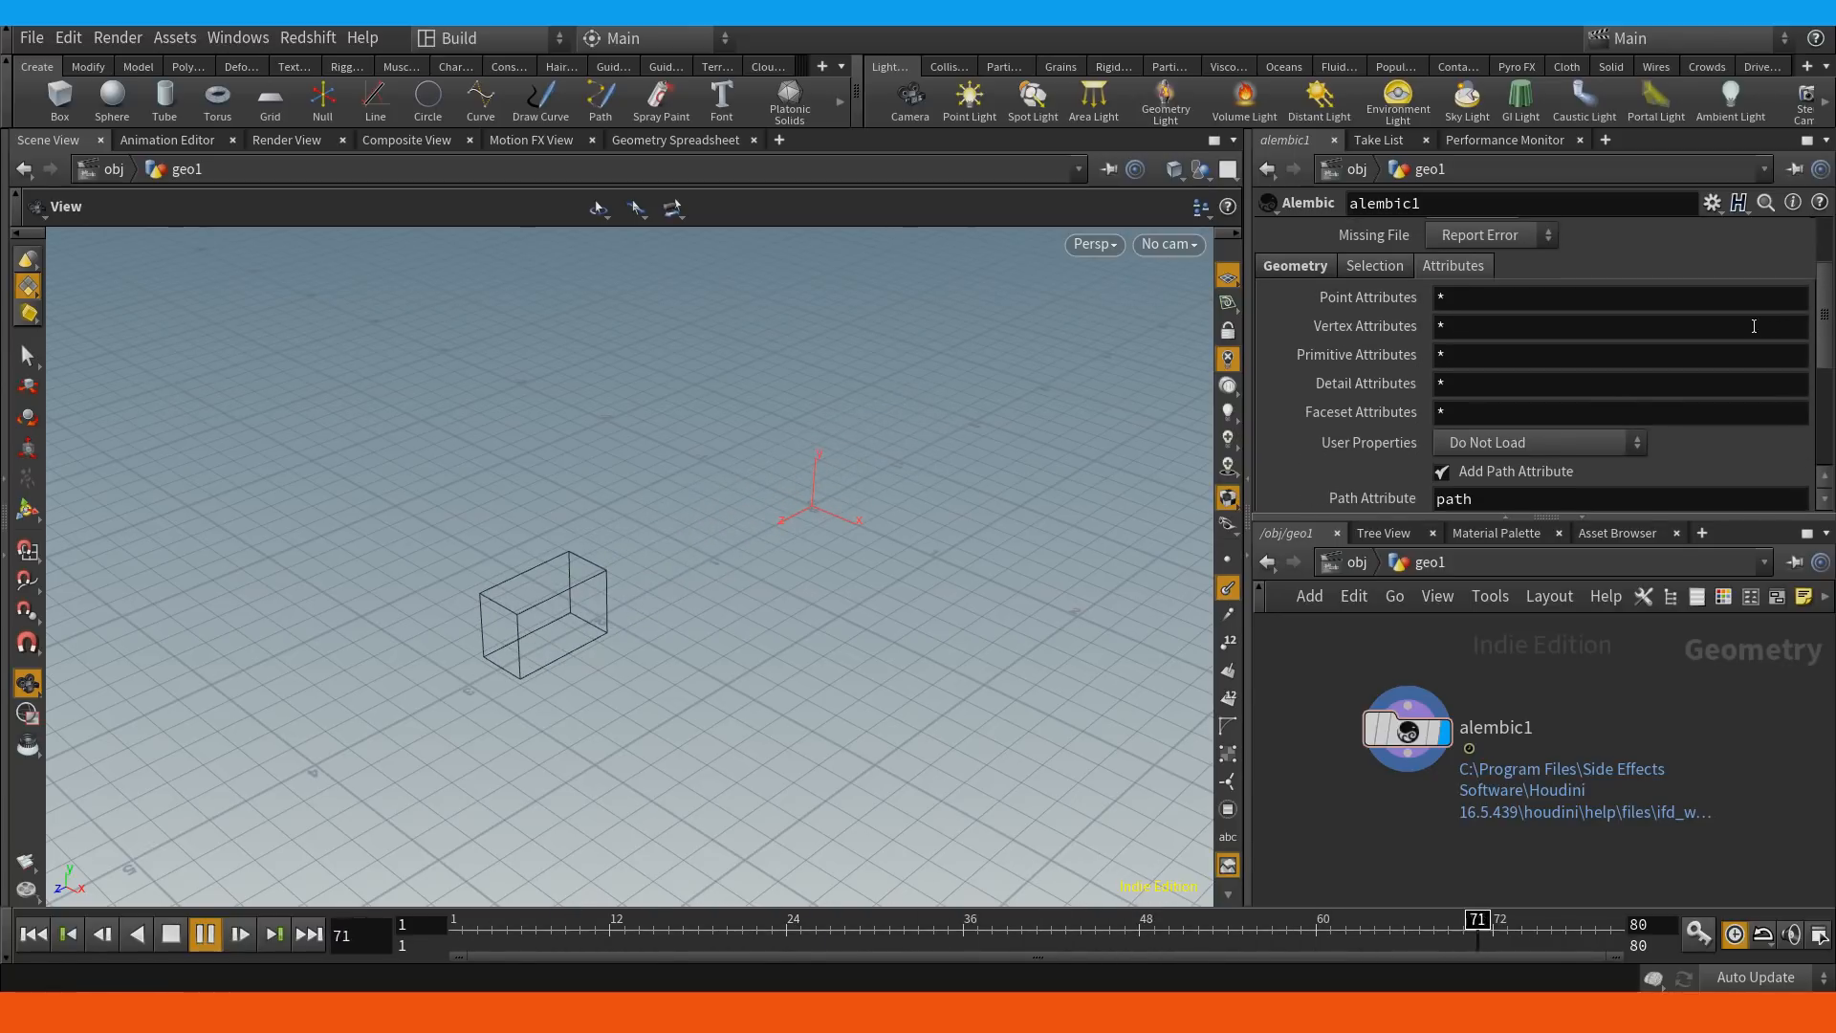
middle_click(1408, 740)
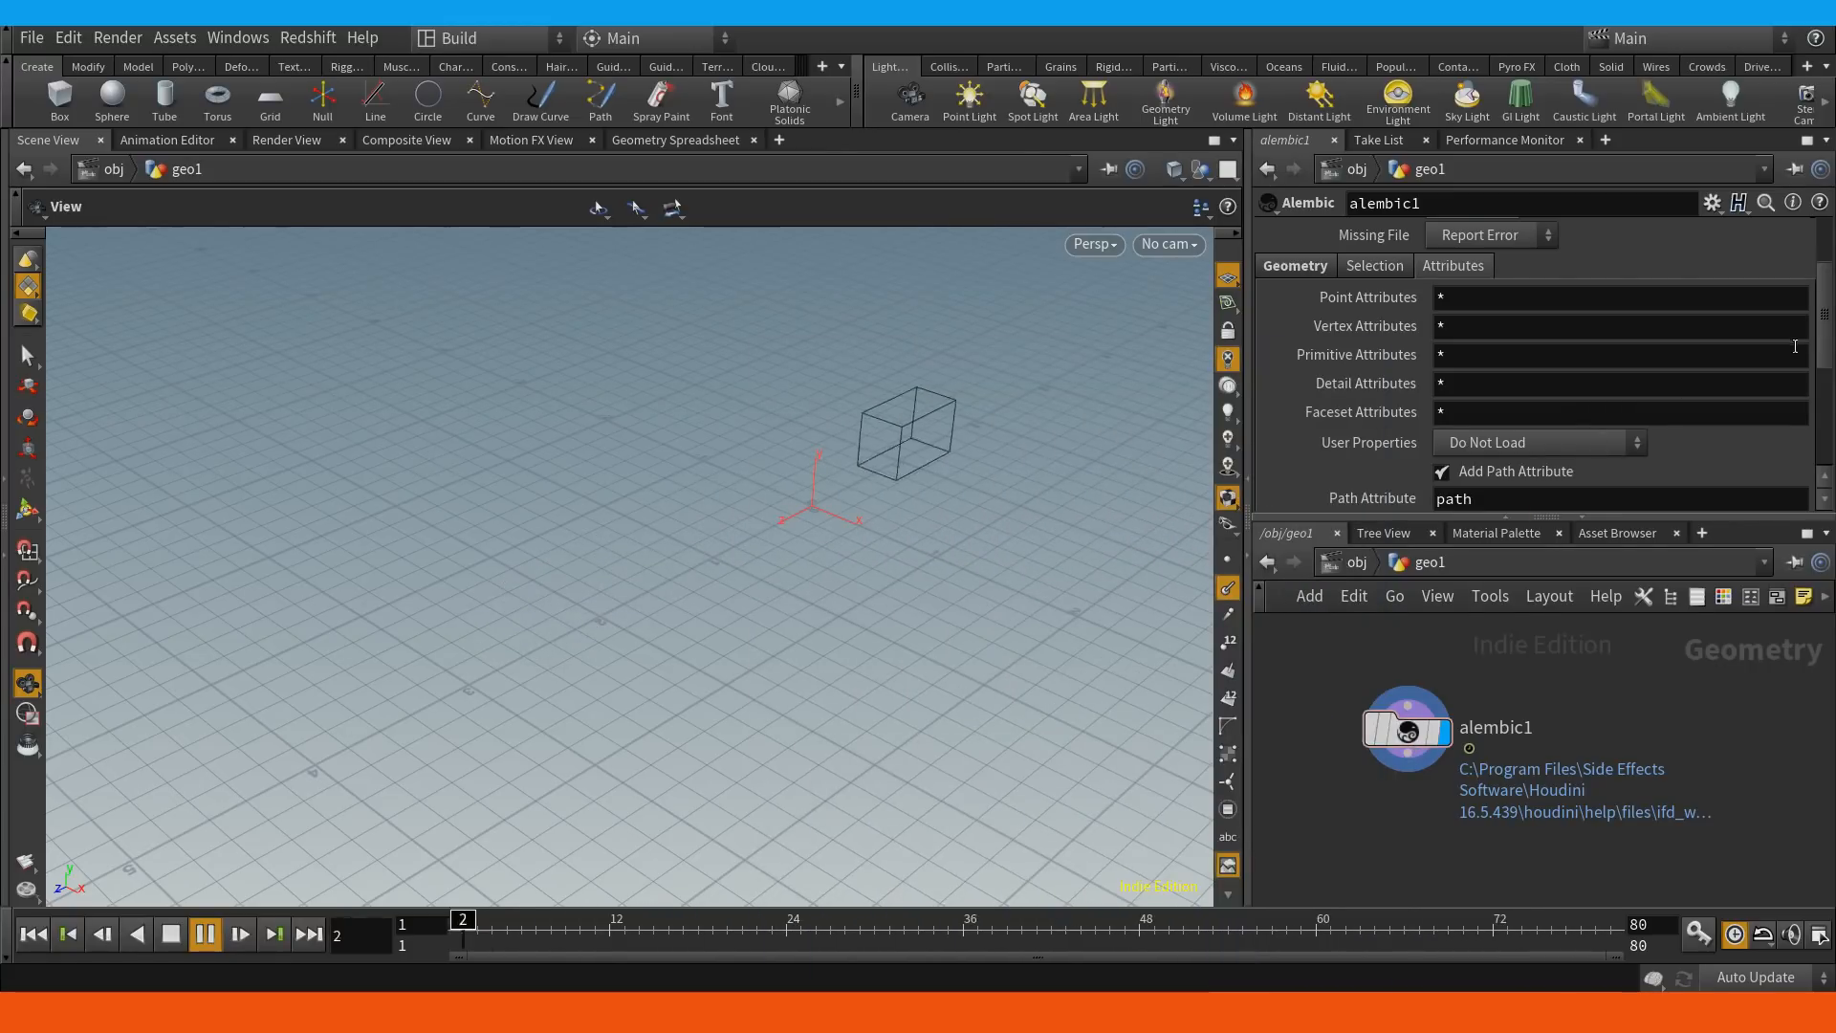
drag(1825, 335, 1823, 376)
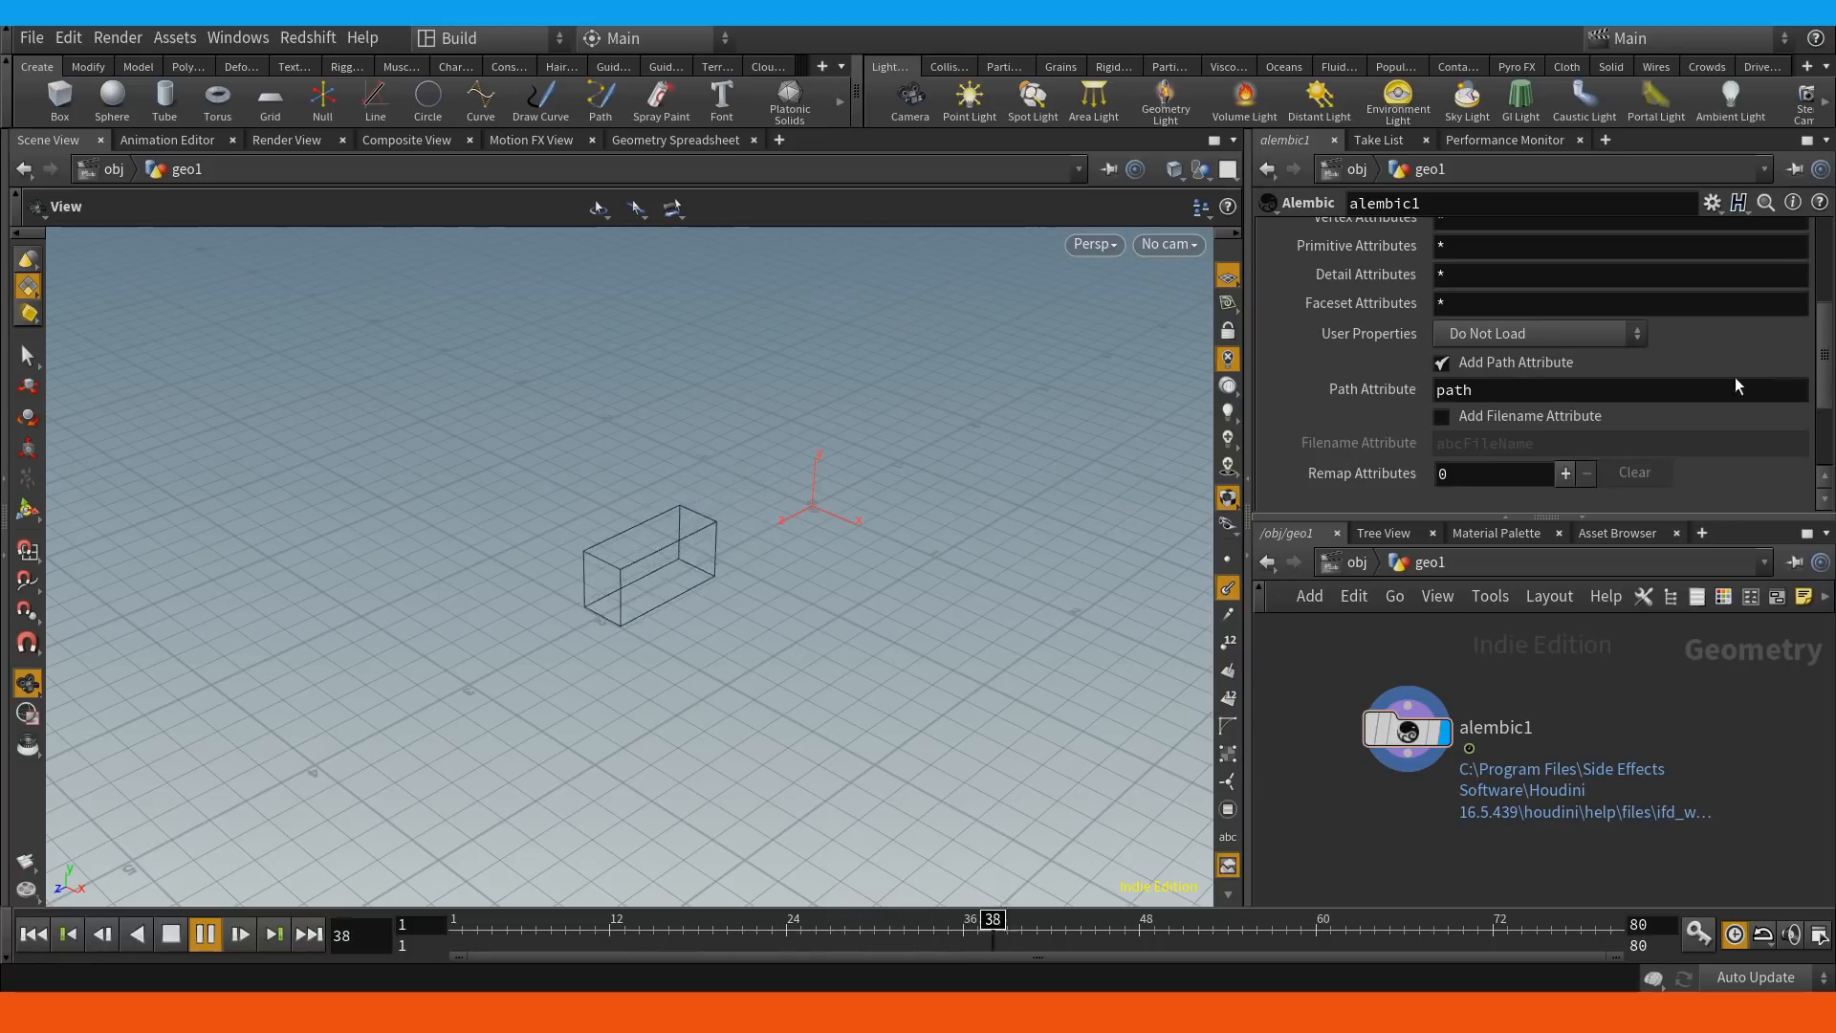
Turn Add Path Attribute off and on again for alembic1, checking the node information each time.
click(1442, 364)
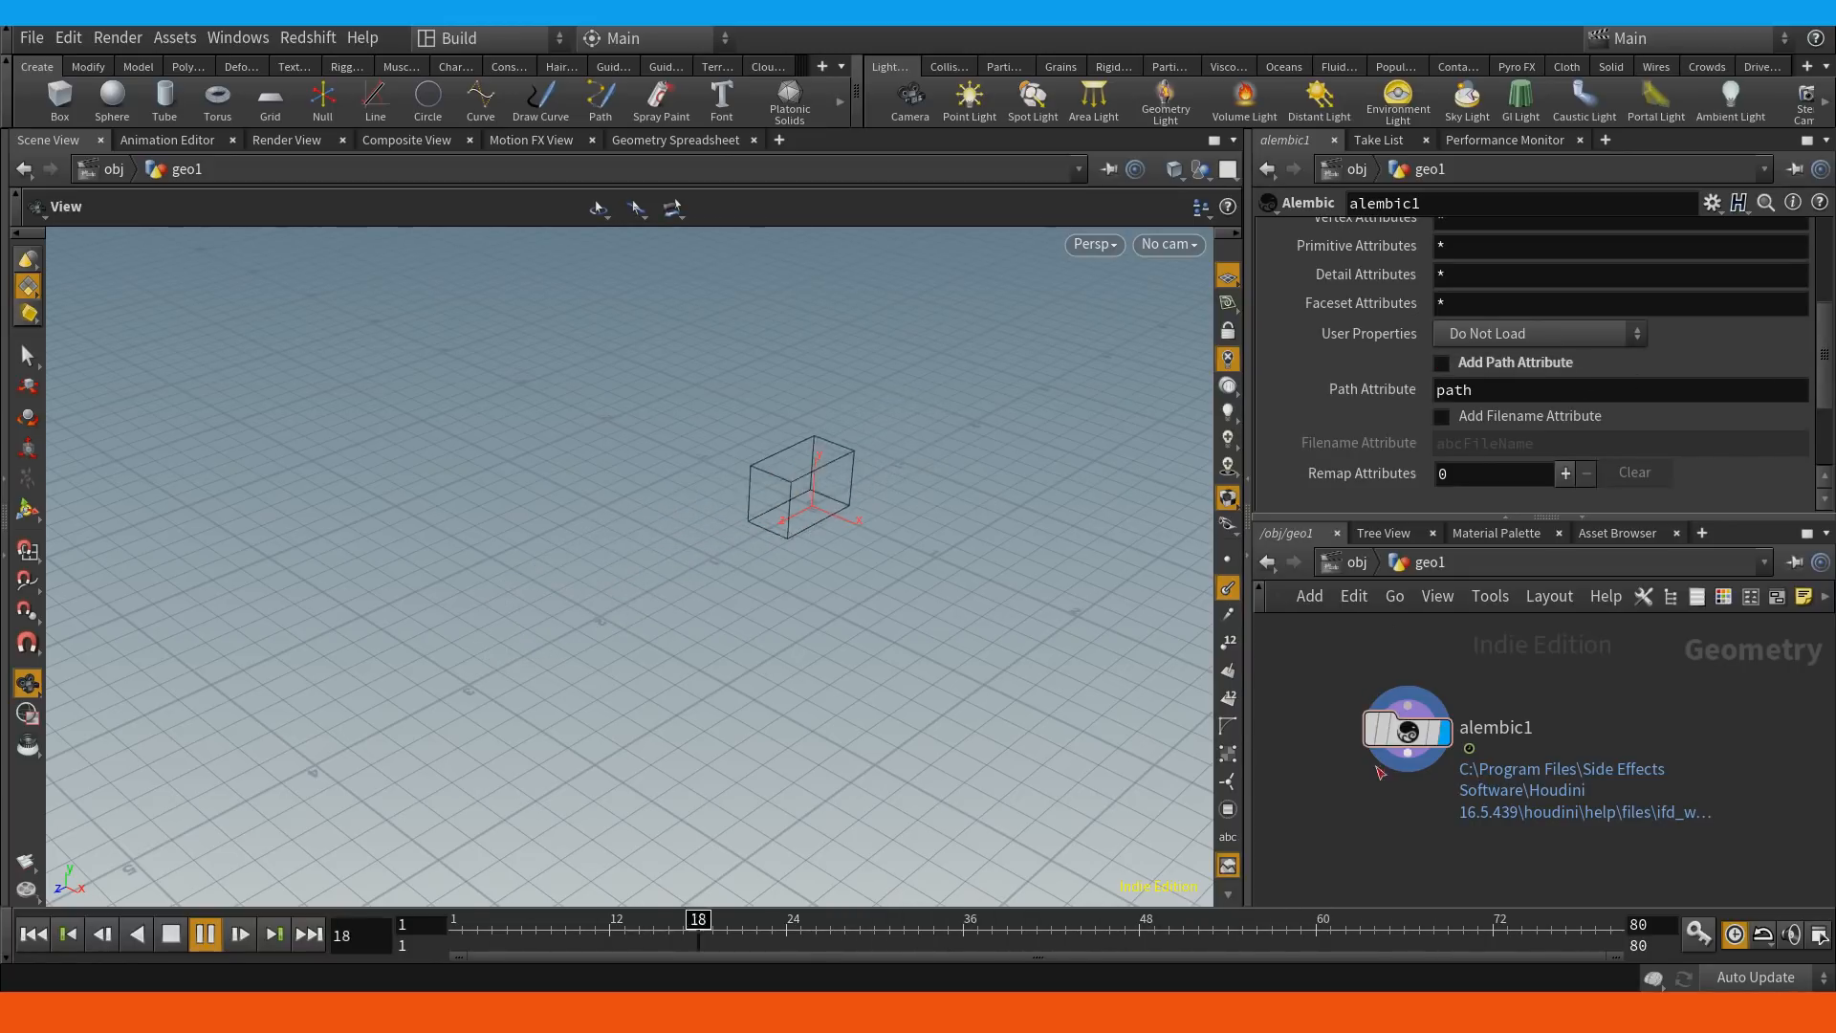
middle_click(1406, 735)
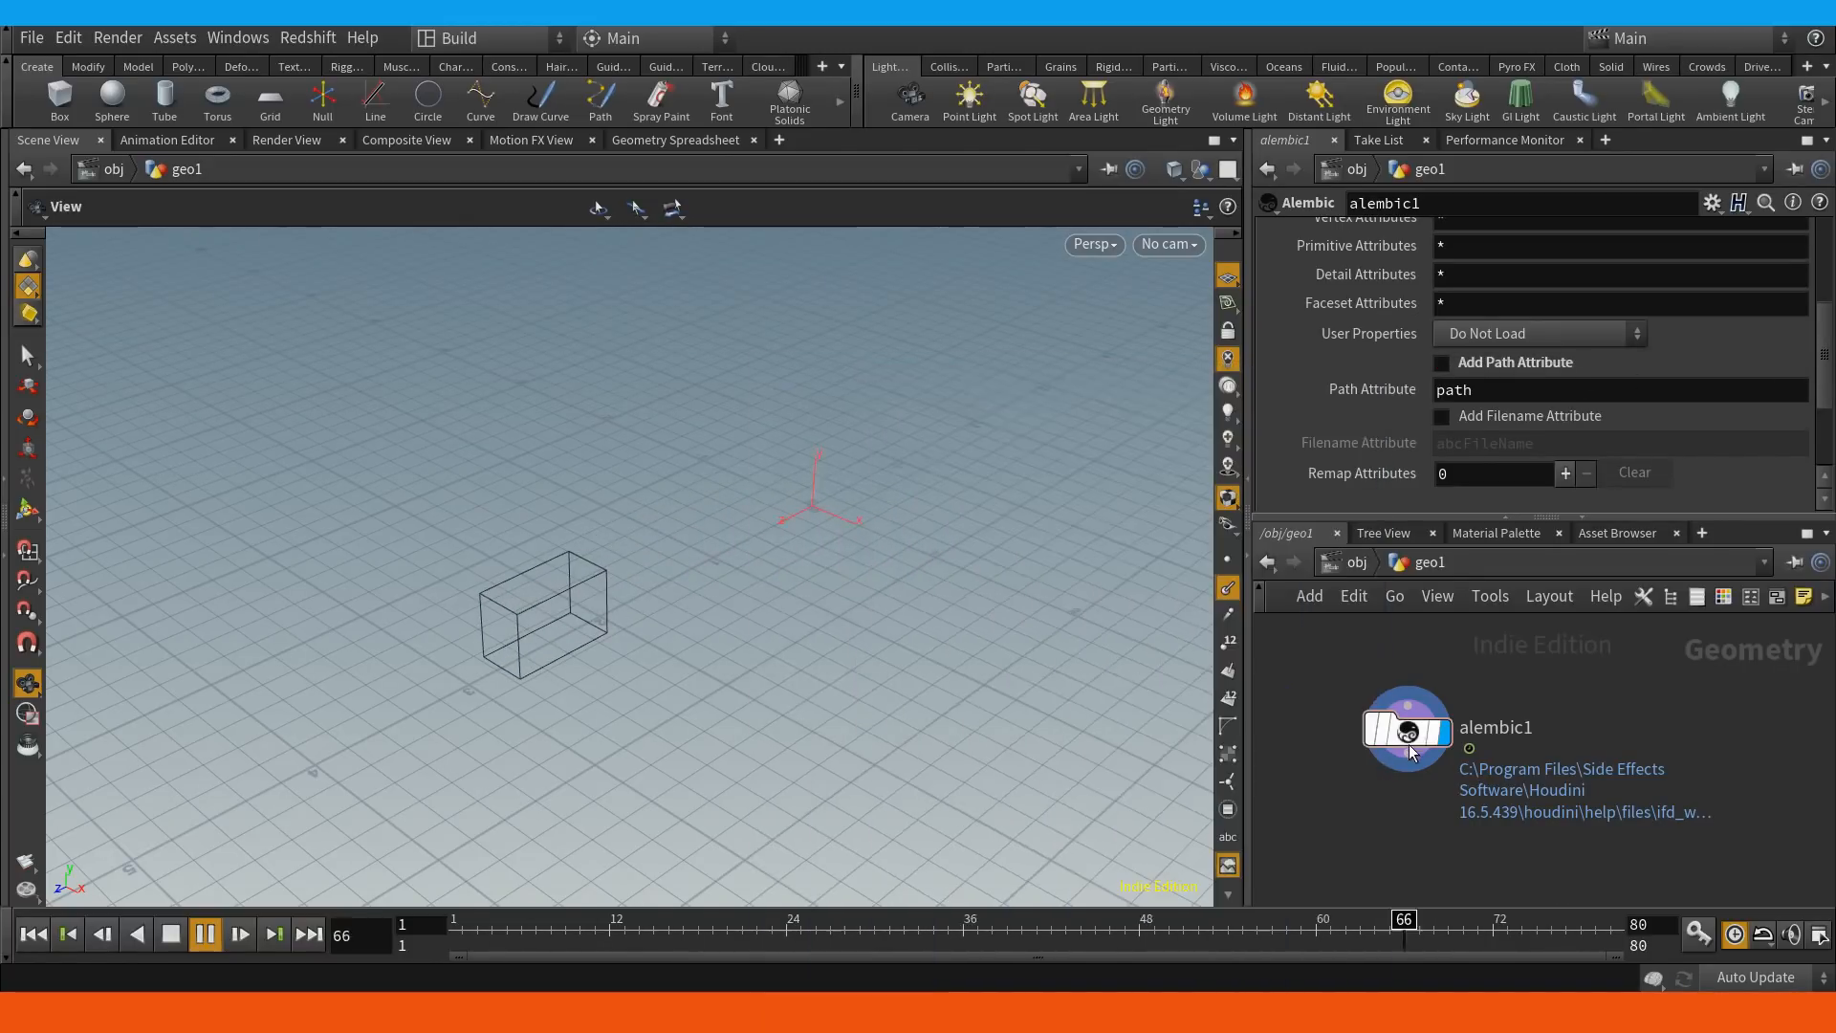
click(1442, 363)
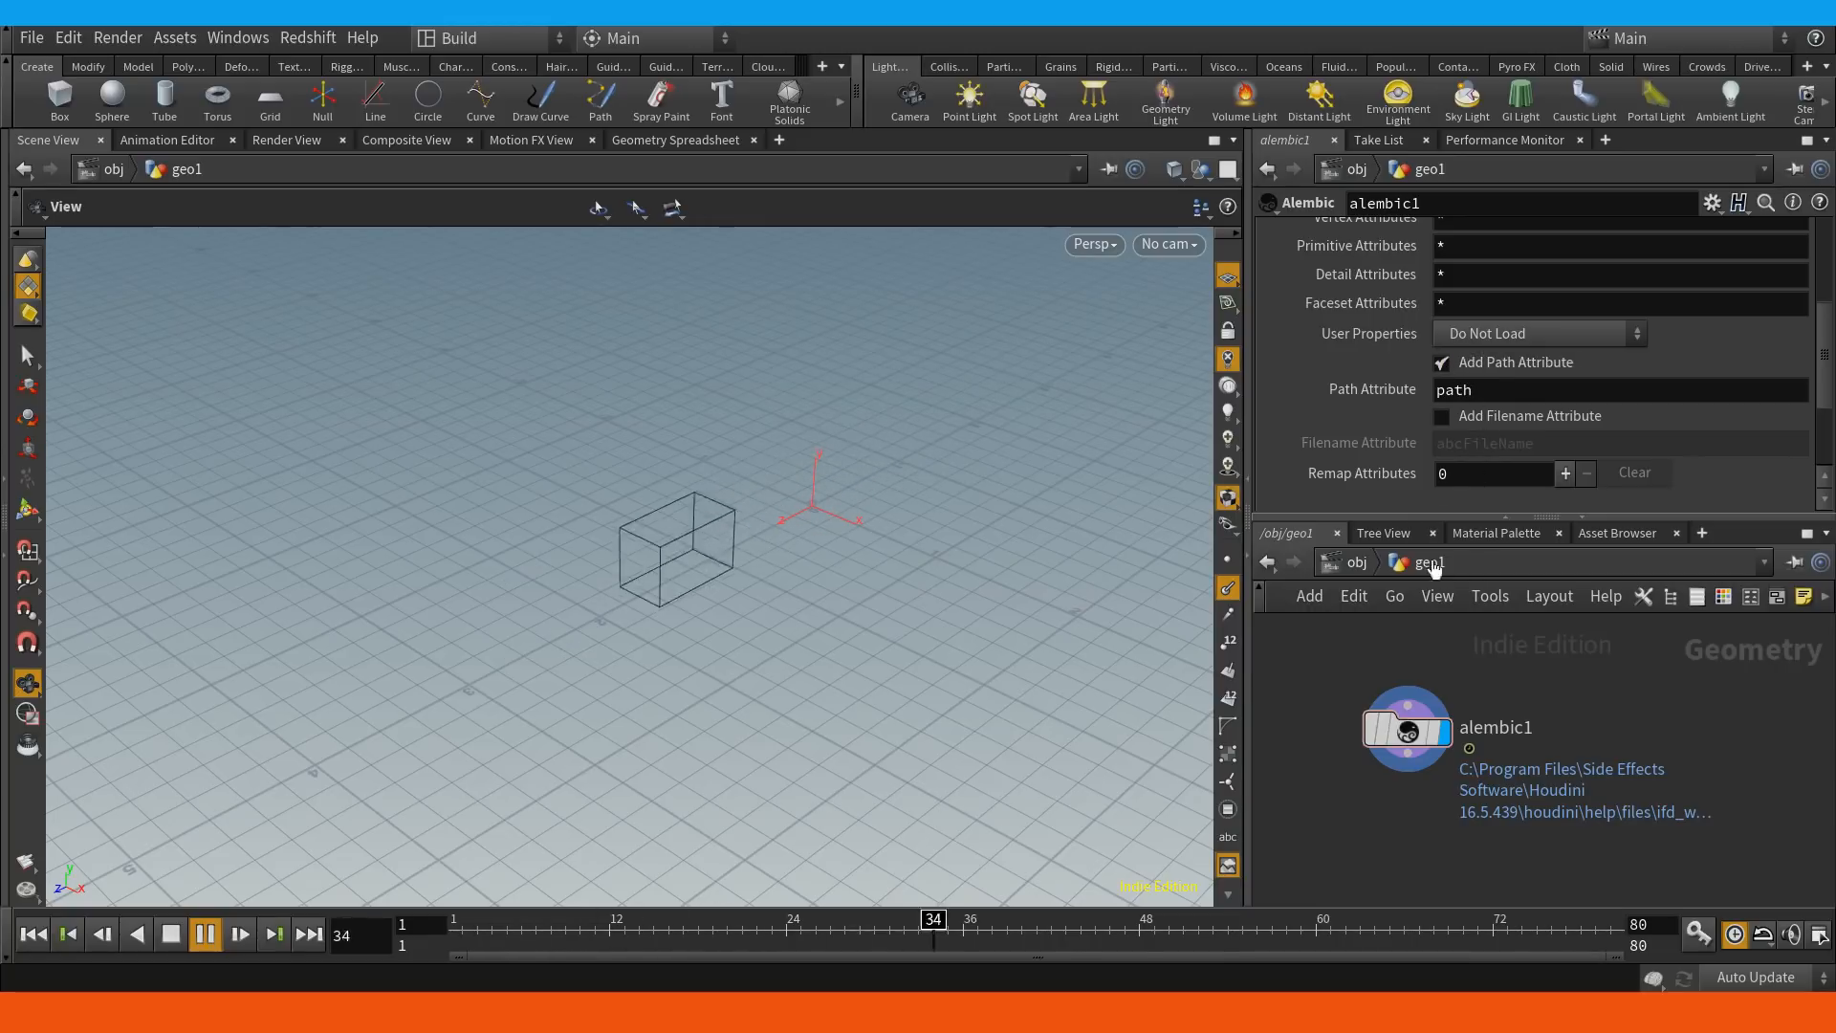
drag(1417, 721, 1414, 735)
middle_click(1417, 741)
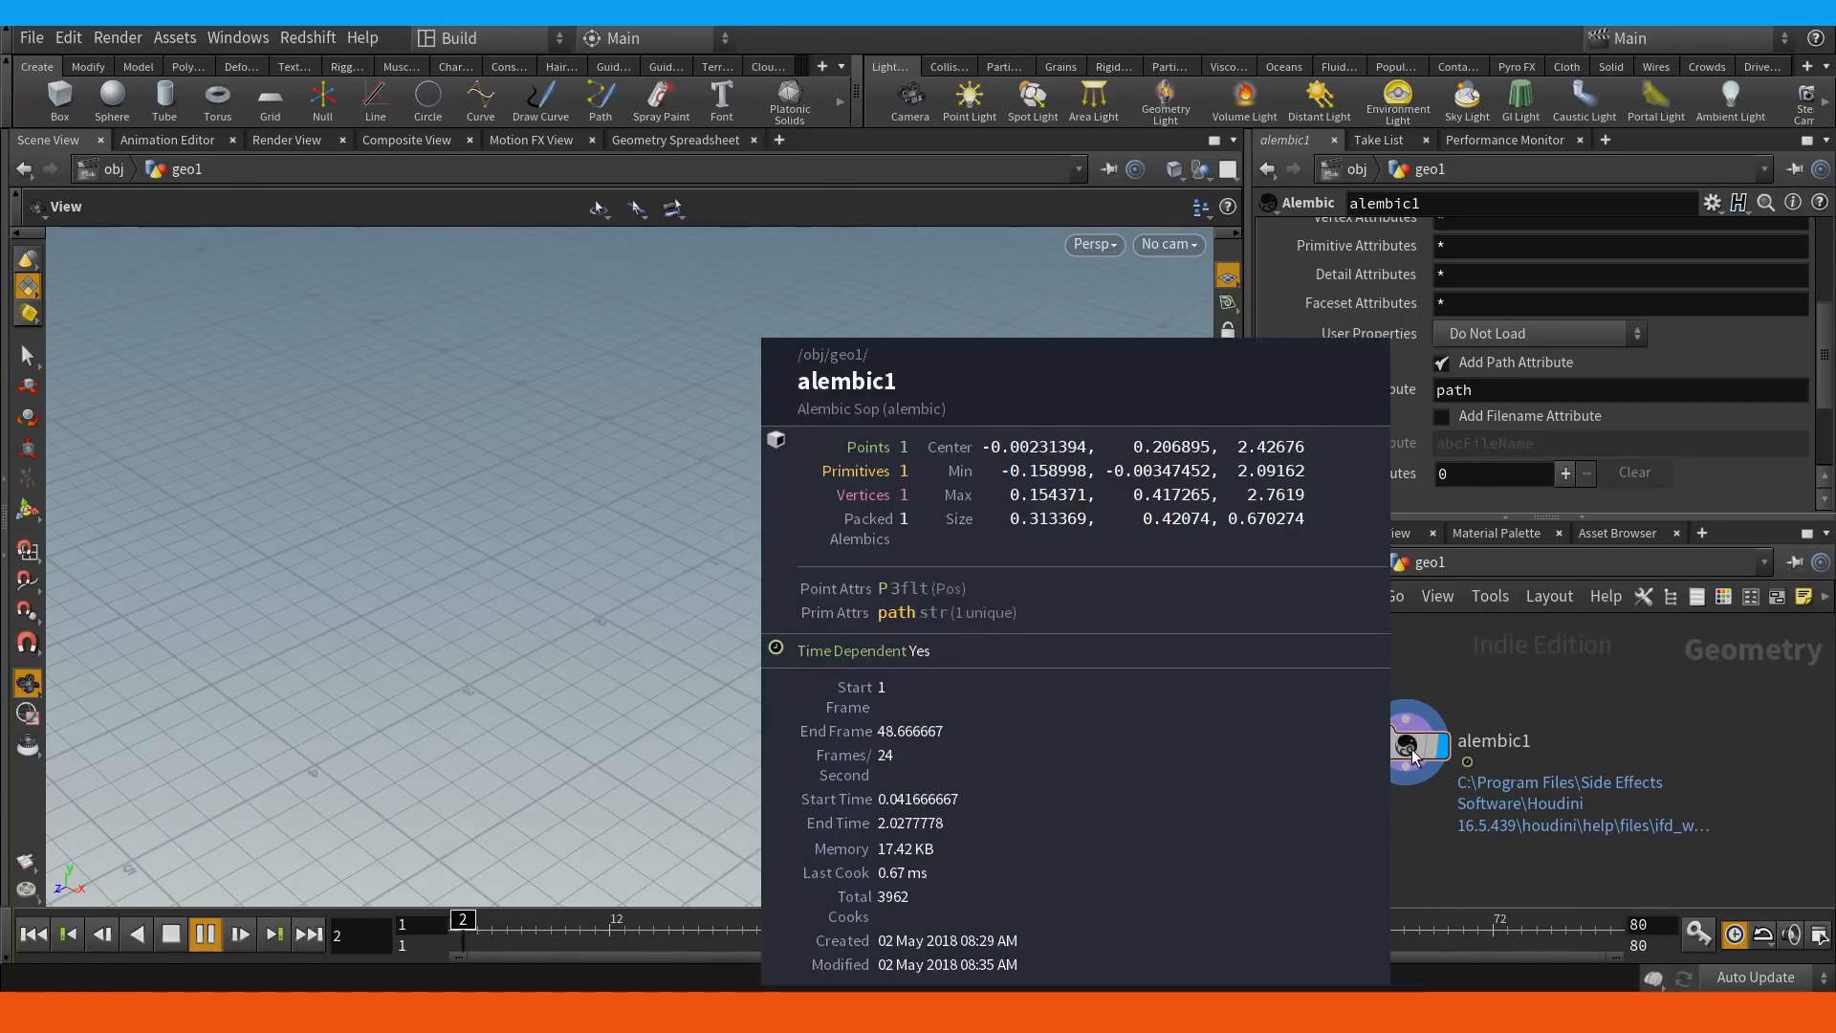
drag(1824, 342, 1824, 257)
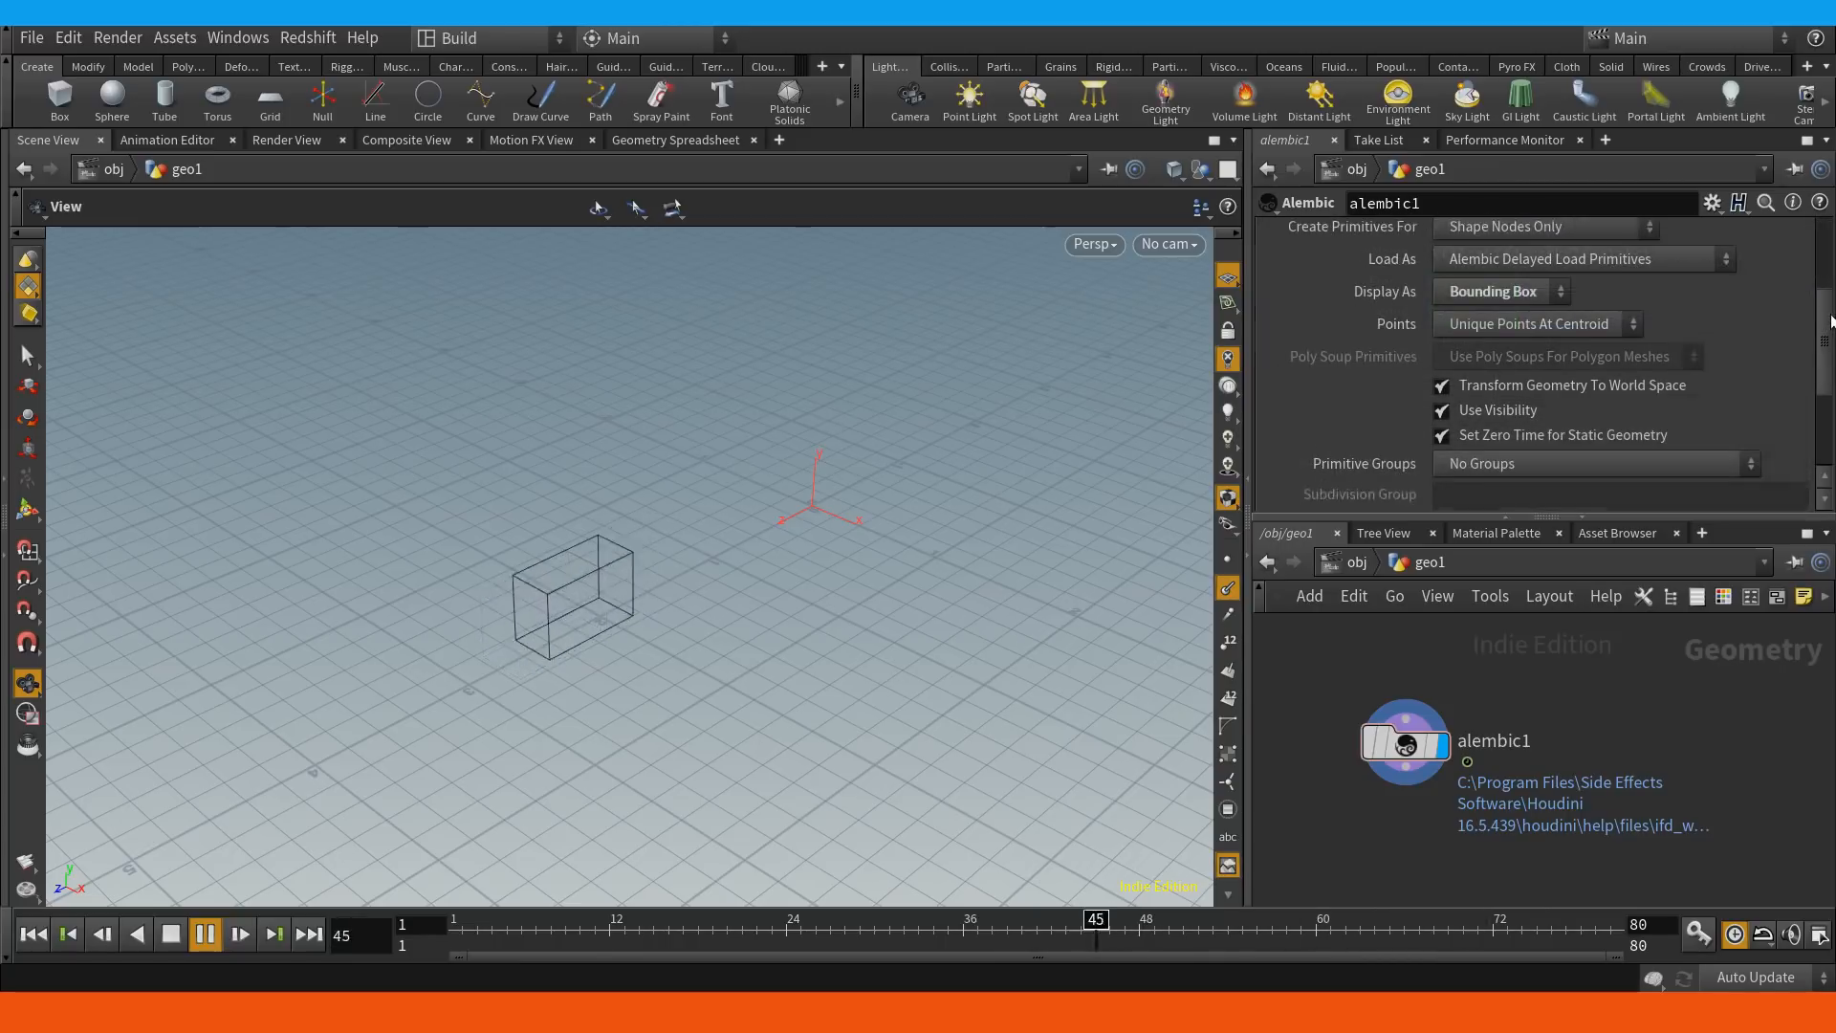
drag(1833, 321, 1831, 236)
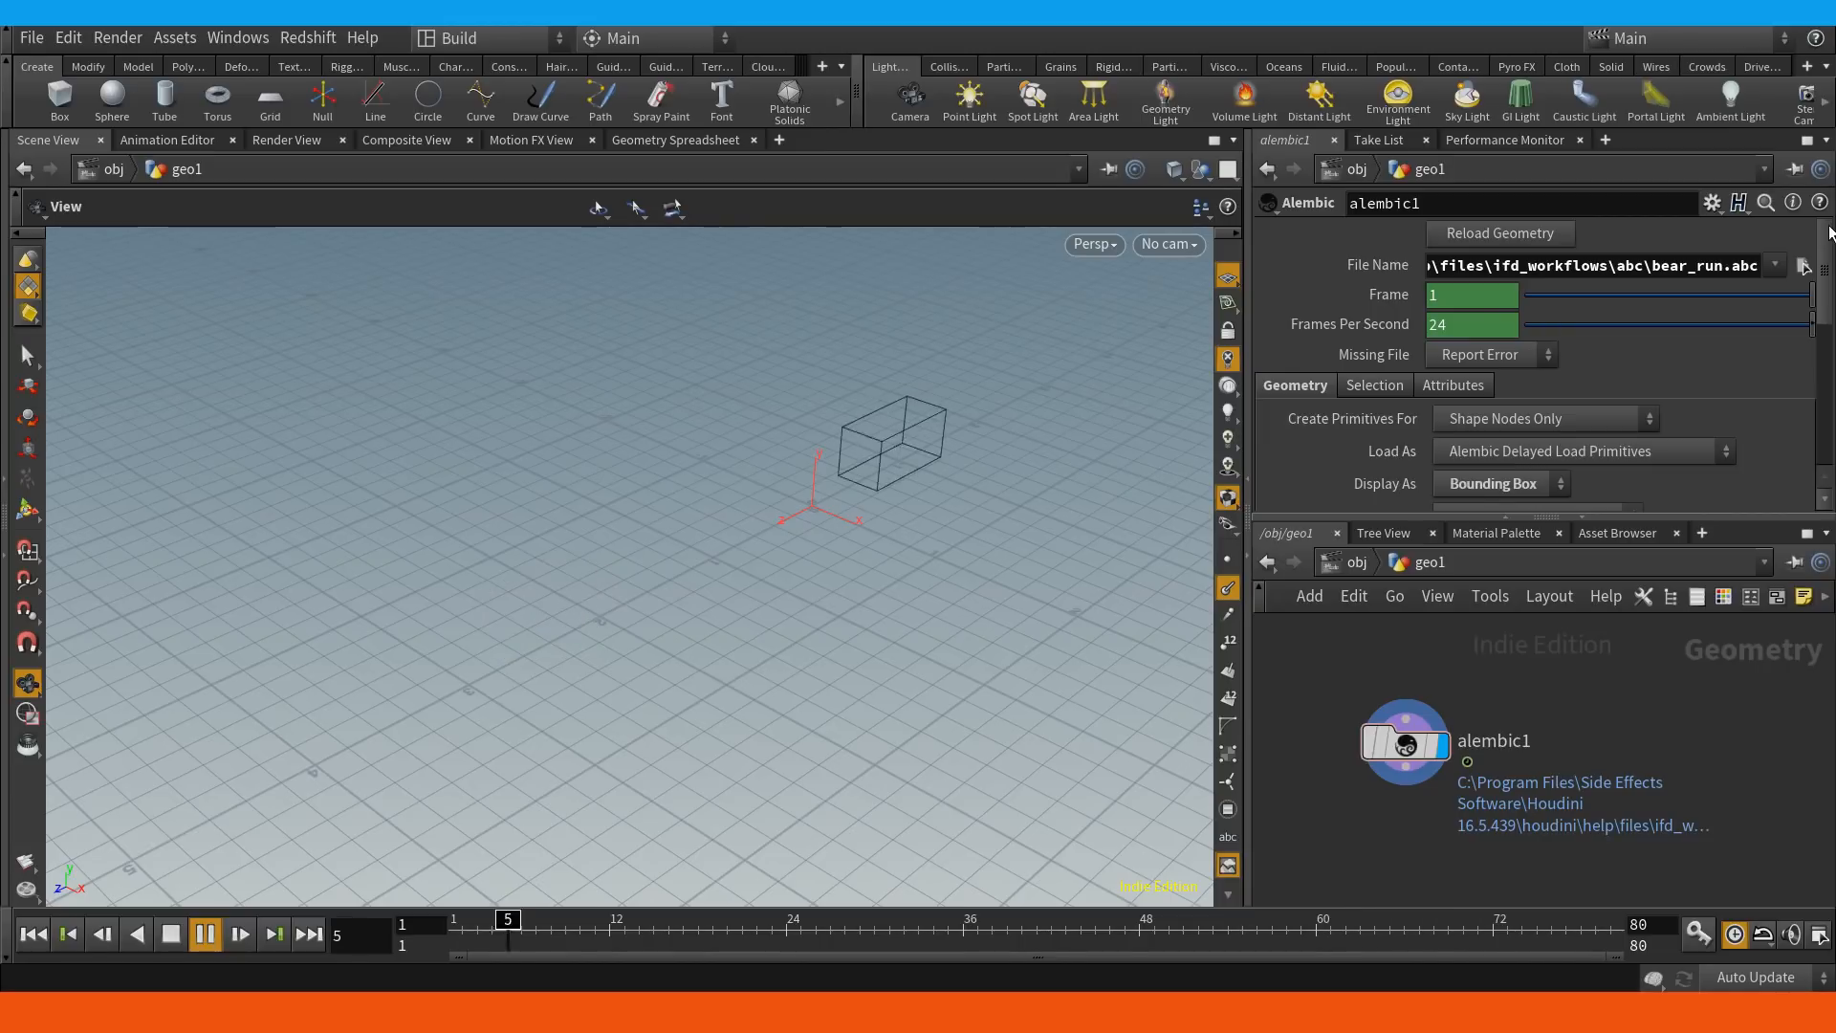
Draw check marks beside Alembic and File in the list of most used nodes.
mouse_move(1831, 233)
mouse_down()
mouse_move(1830, 330)
mouse_move(1831, 233)
mouse_up()
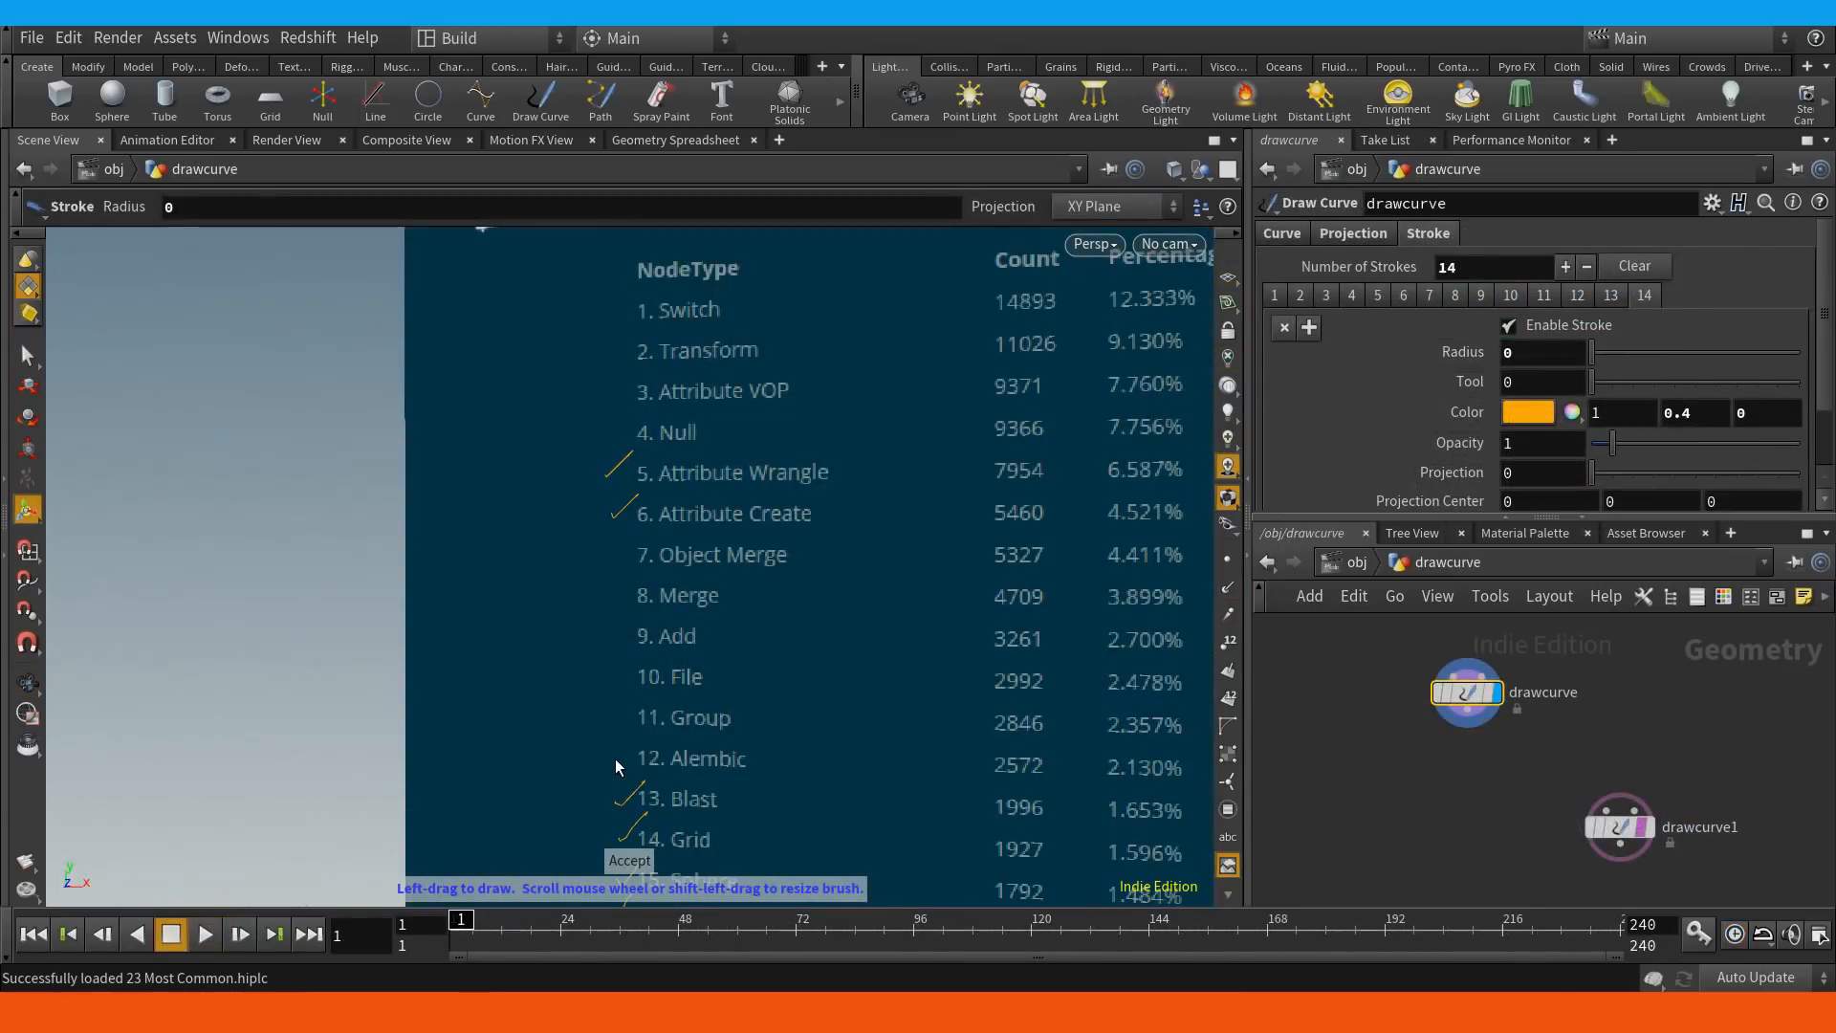
drag(616, 759, 640, 752)
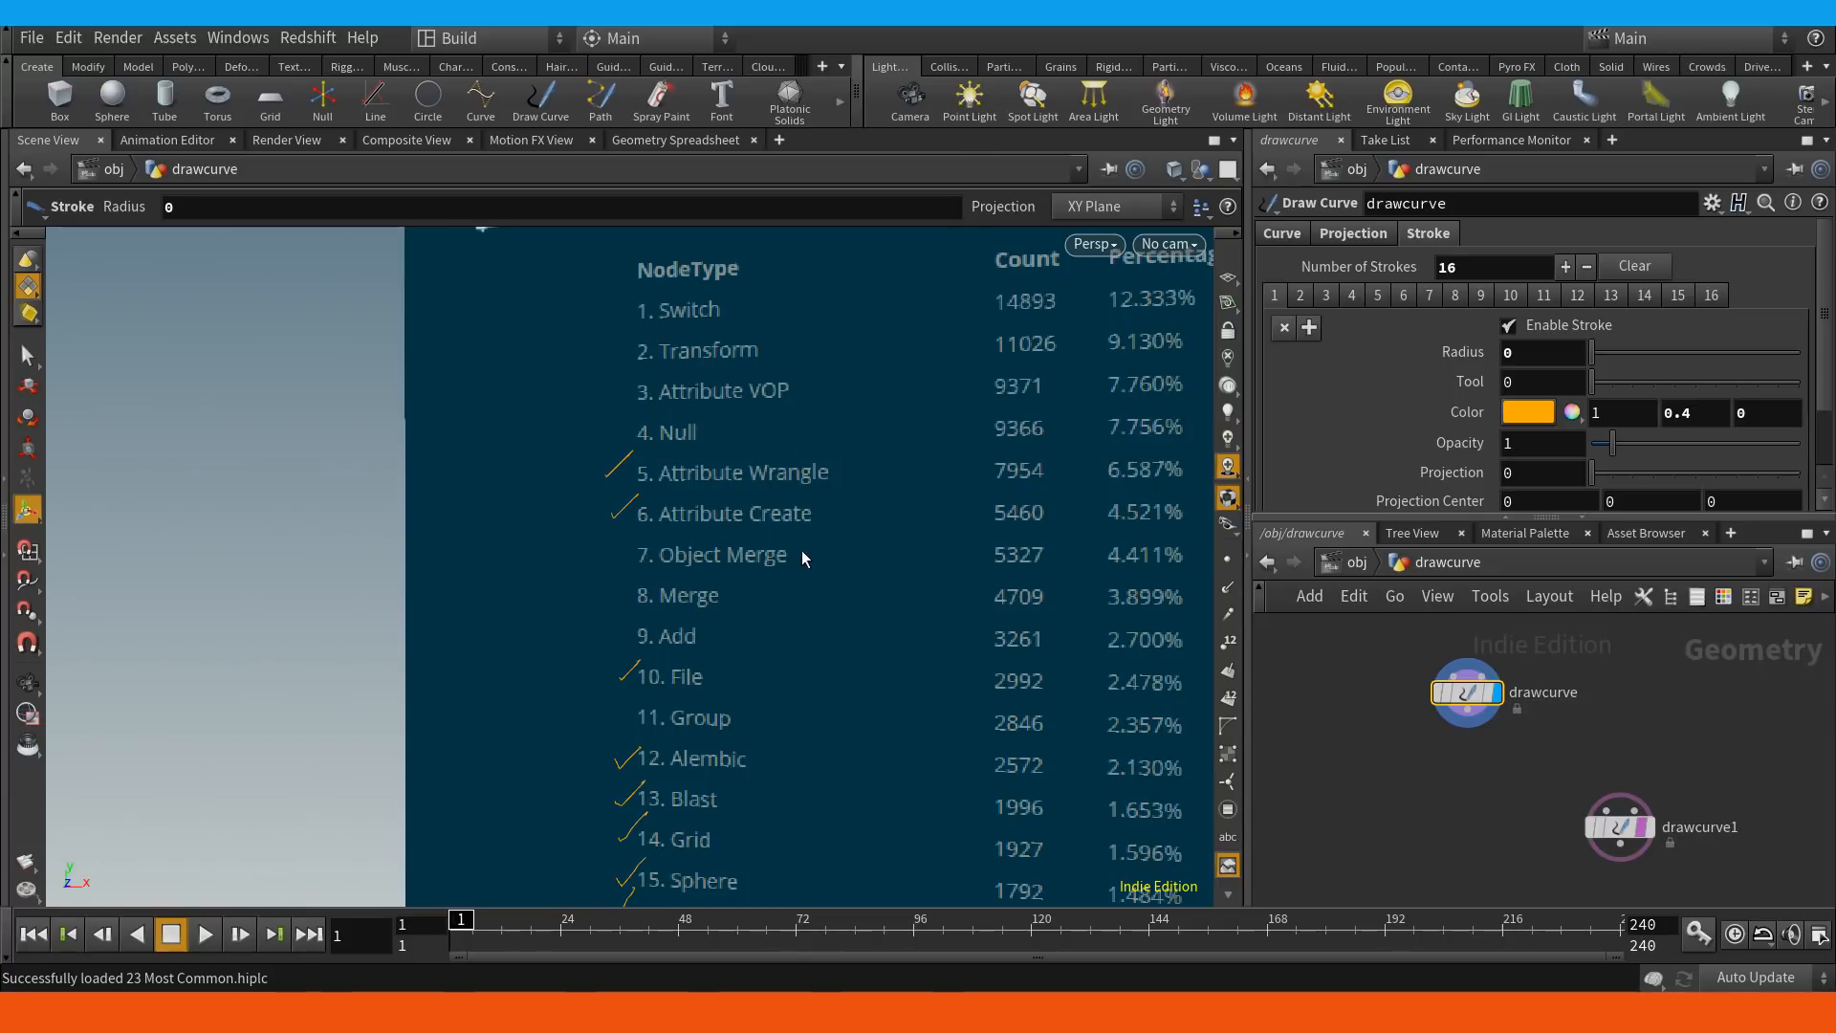
mouse_move(801, 549)
middle_down()
mouse_move(807, 521)
mouse_move(721, 545)
mouse_move(719, 564)
middle_up()
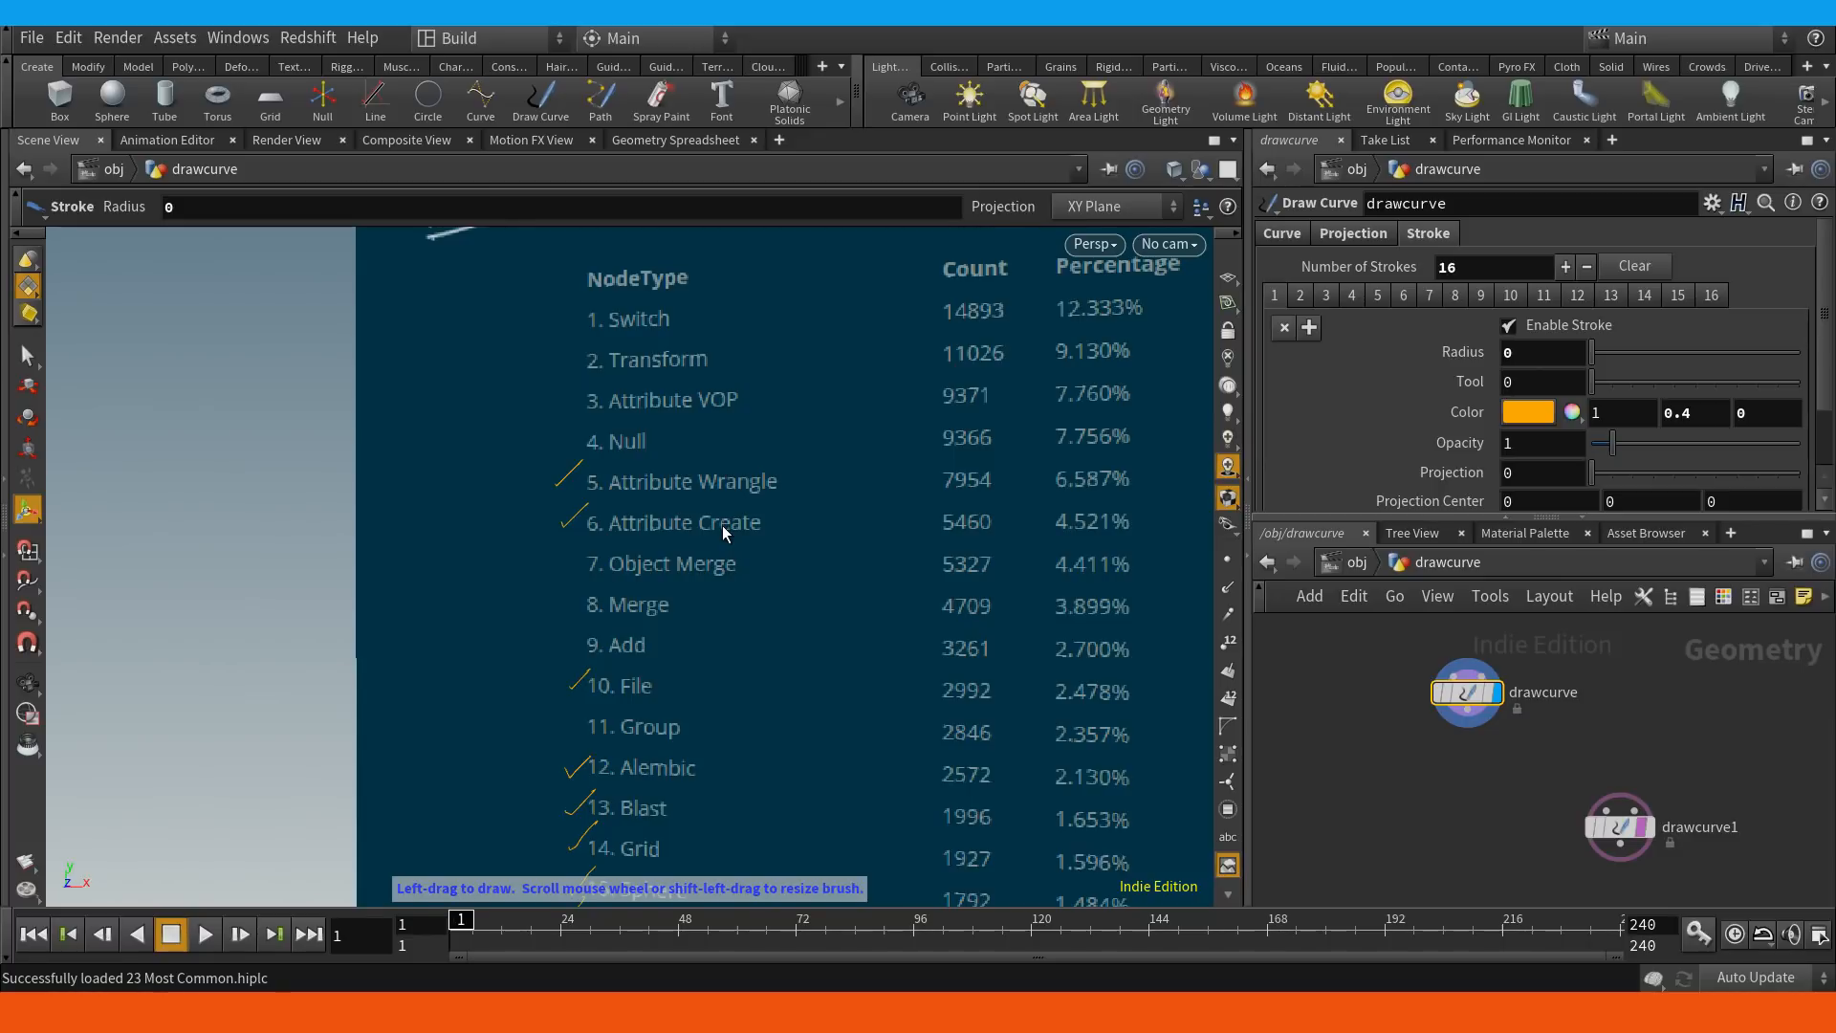
Open the drawcurve node's help page, read its description and close it.
double_click(1459, 698)
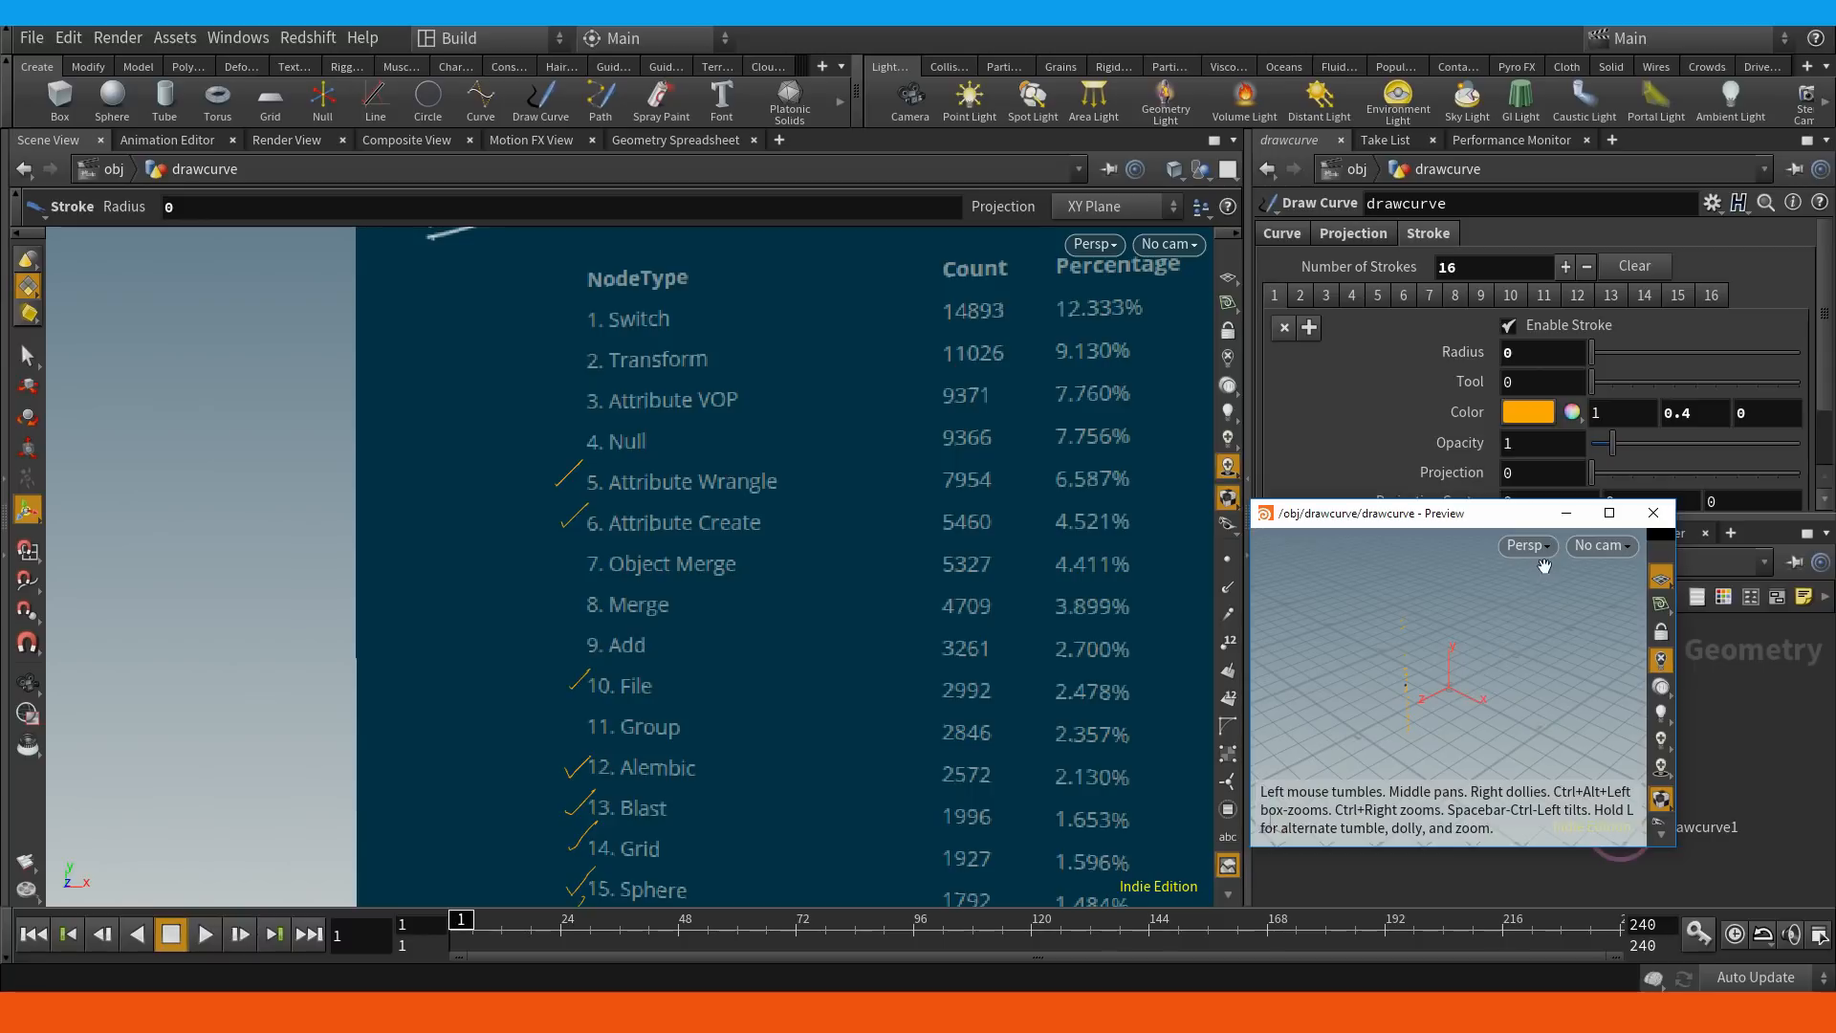
click(1654, 512)
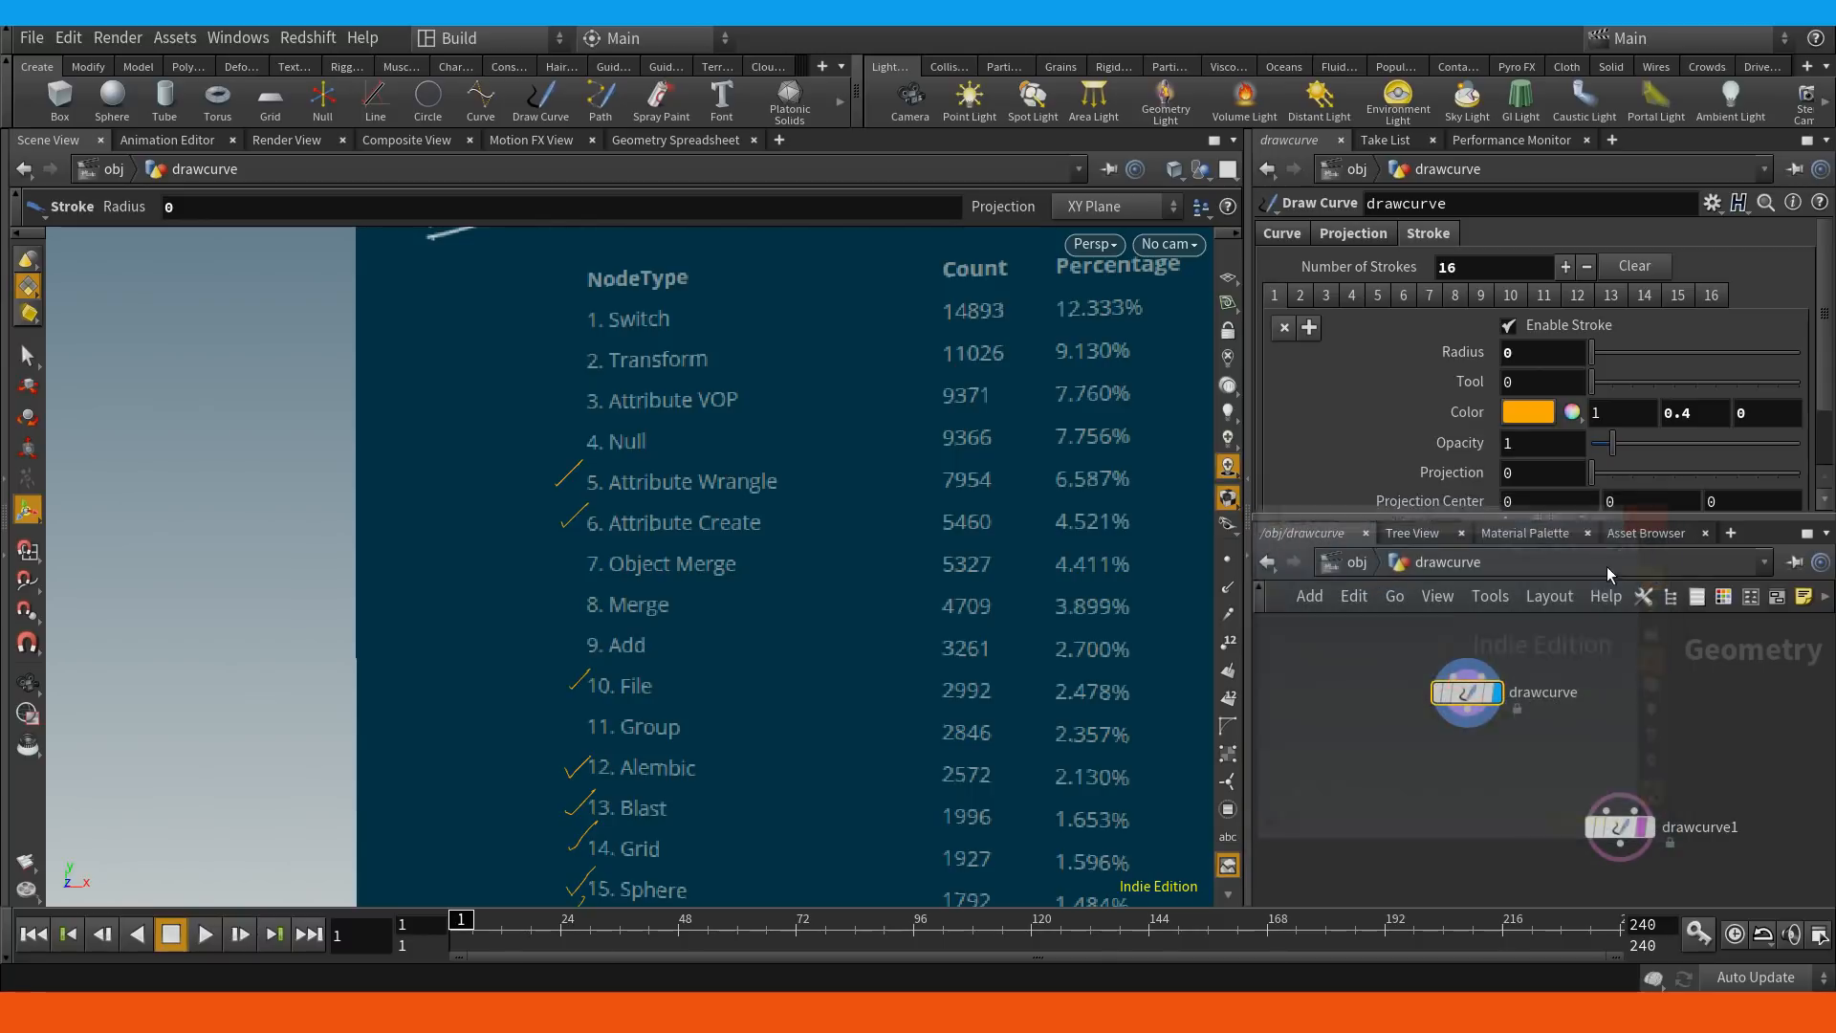
right_click(1469, 710)
click(1500, 865)
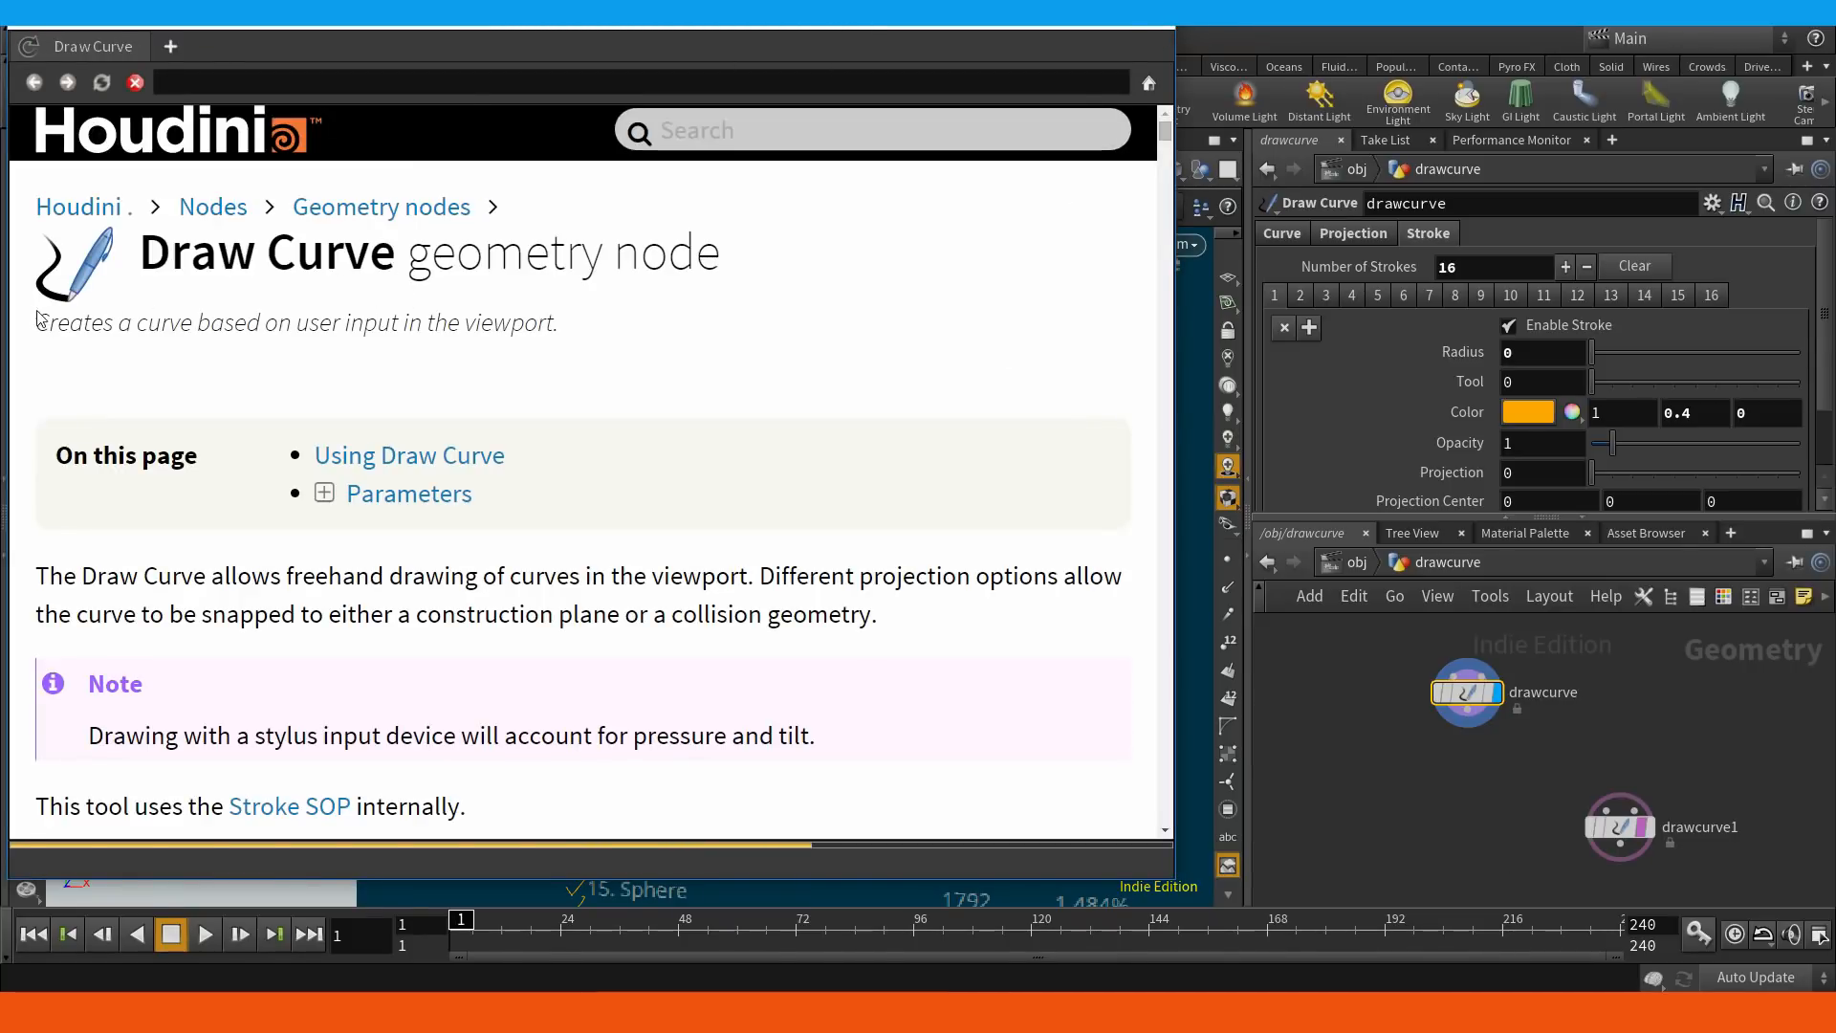
drag(38, 320, 336, 352)
click(1153, 27)
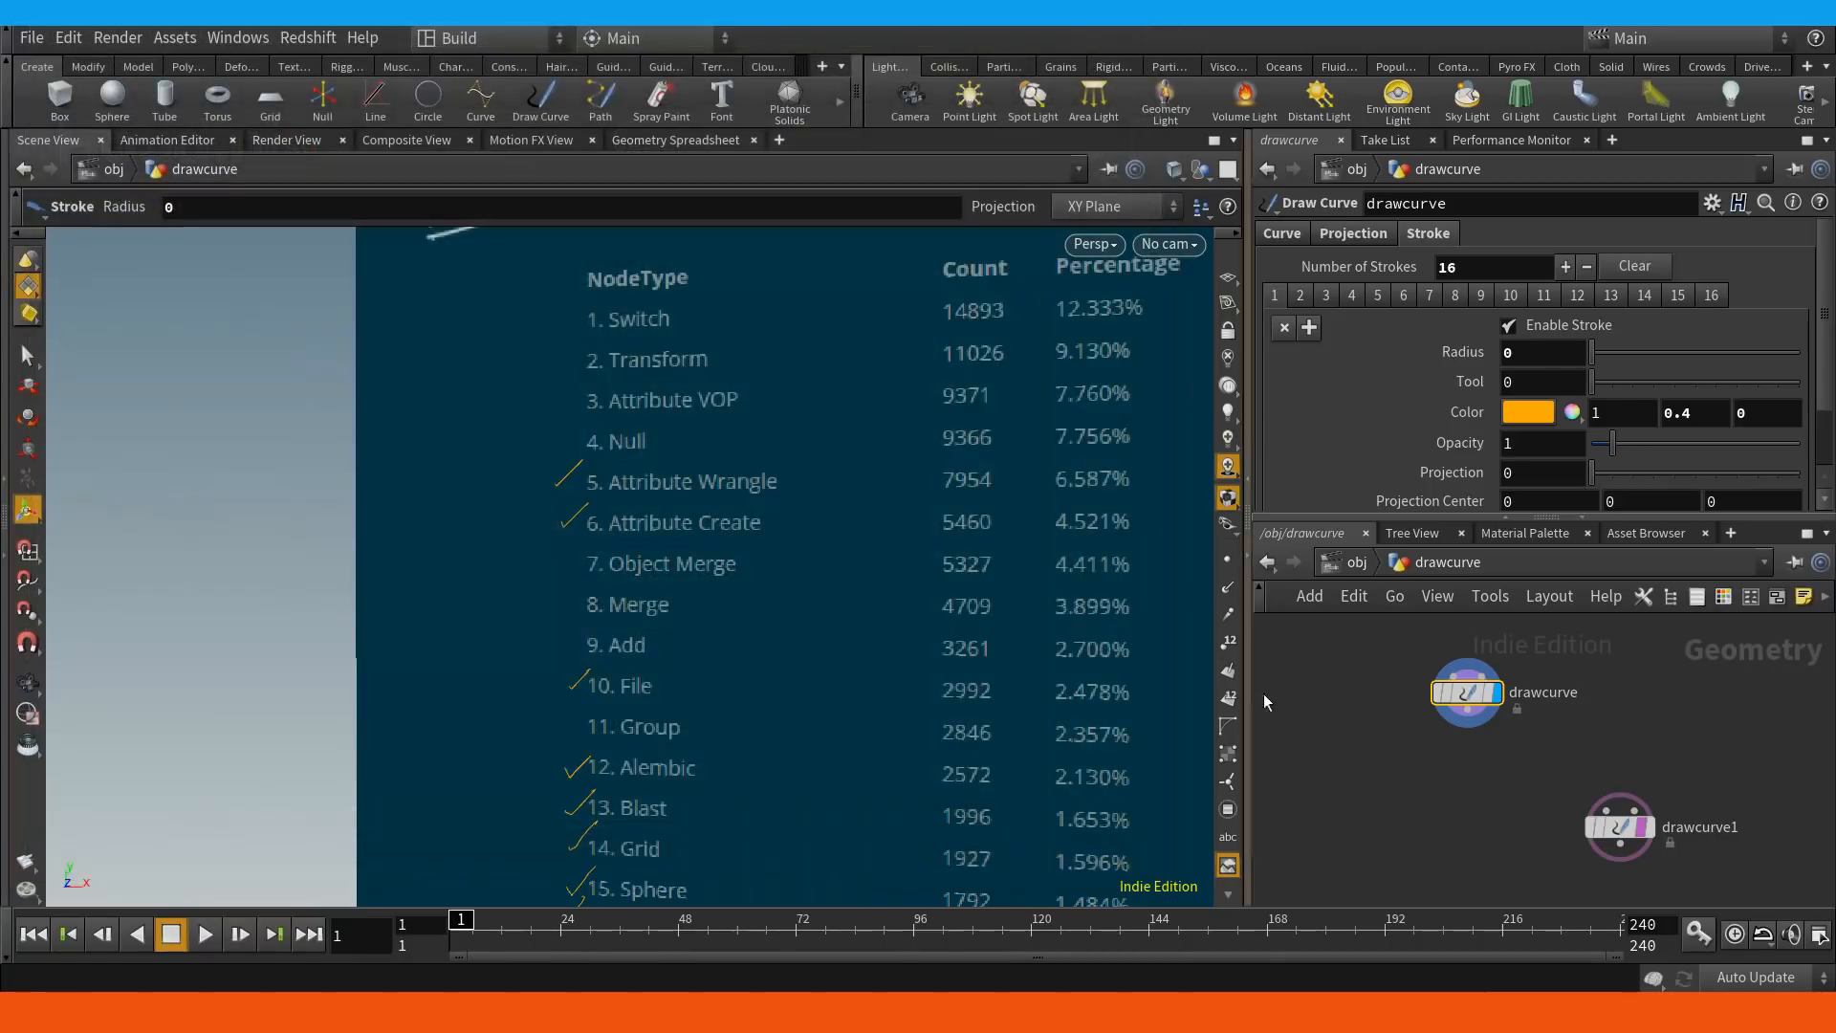
click(1352, 725)
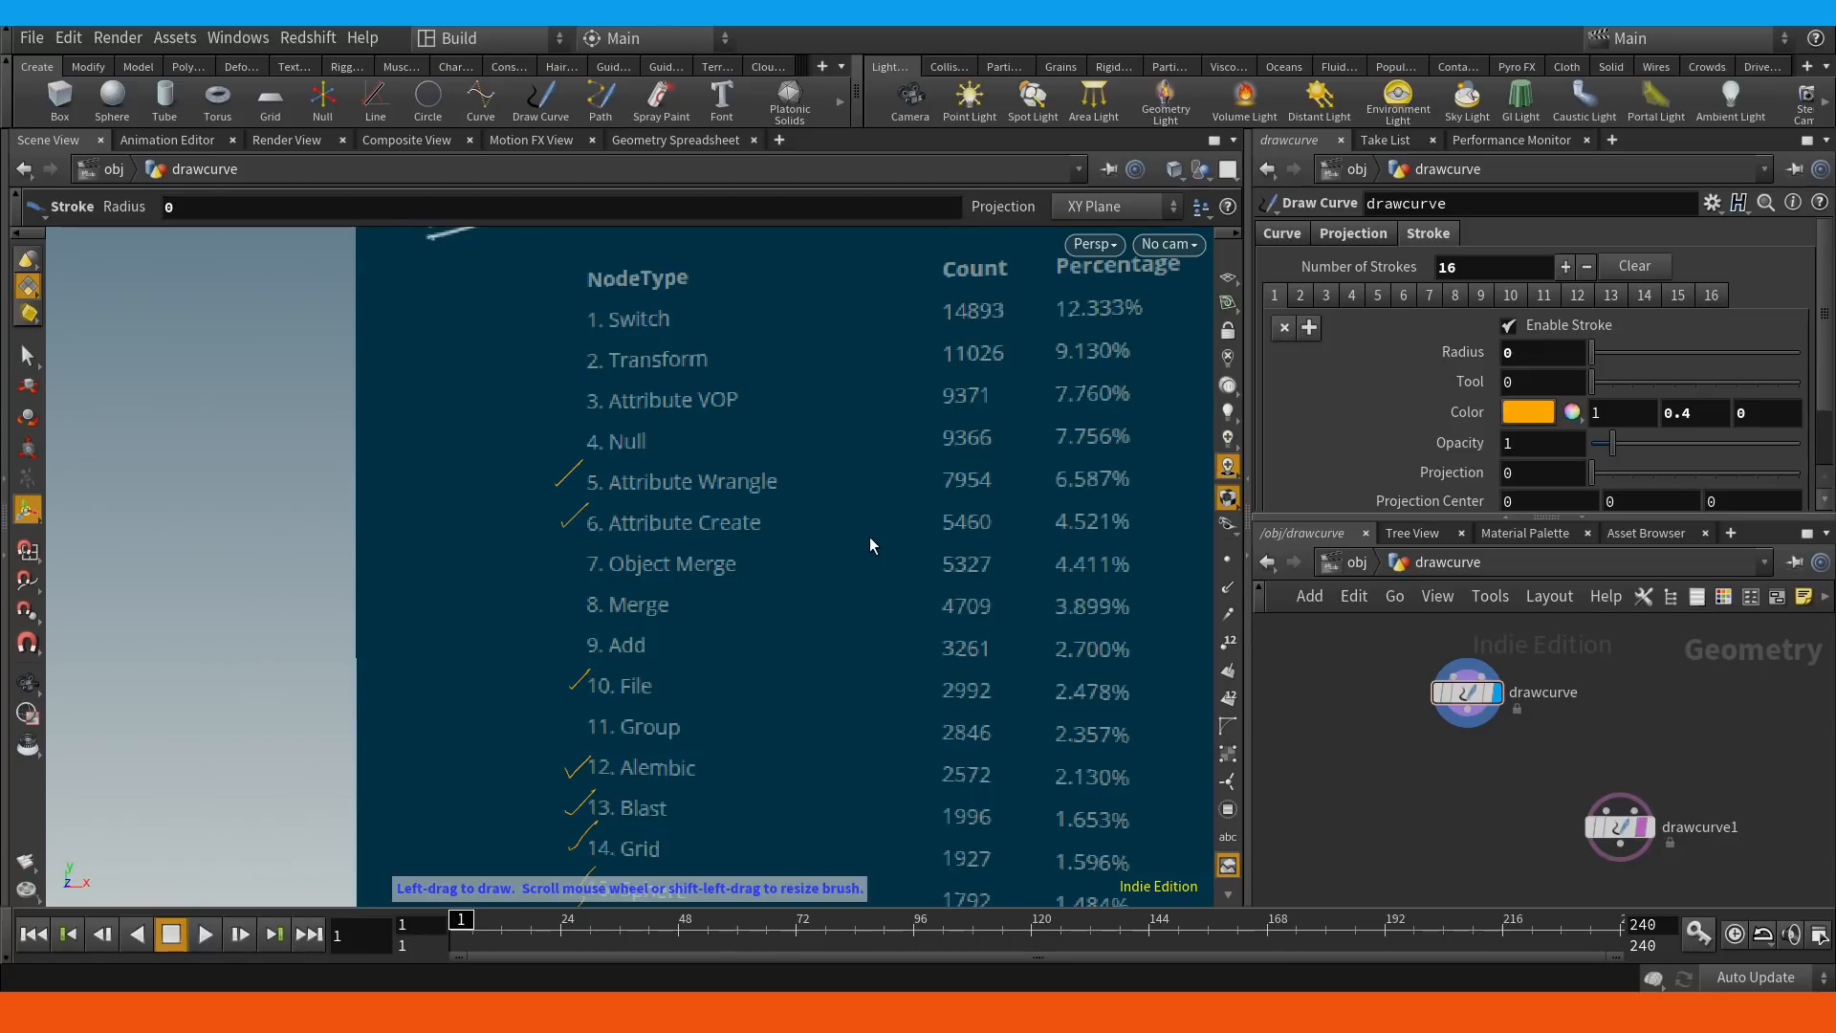
Add a sphere at the origin and turn off Display Background Image for the viewport.
drag(1617, 825, 1658, 745)
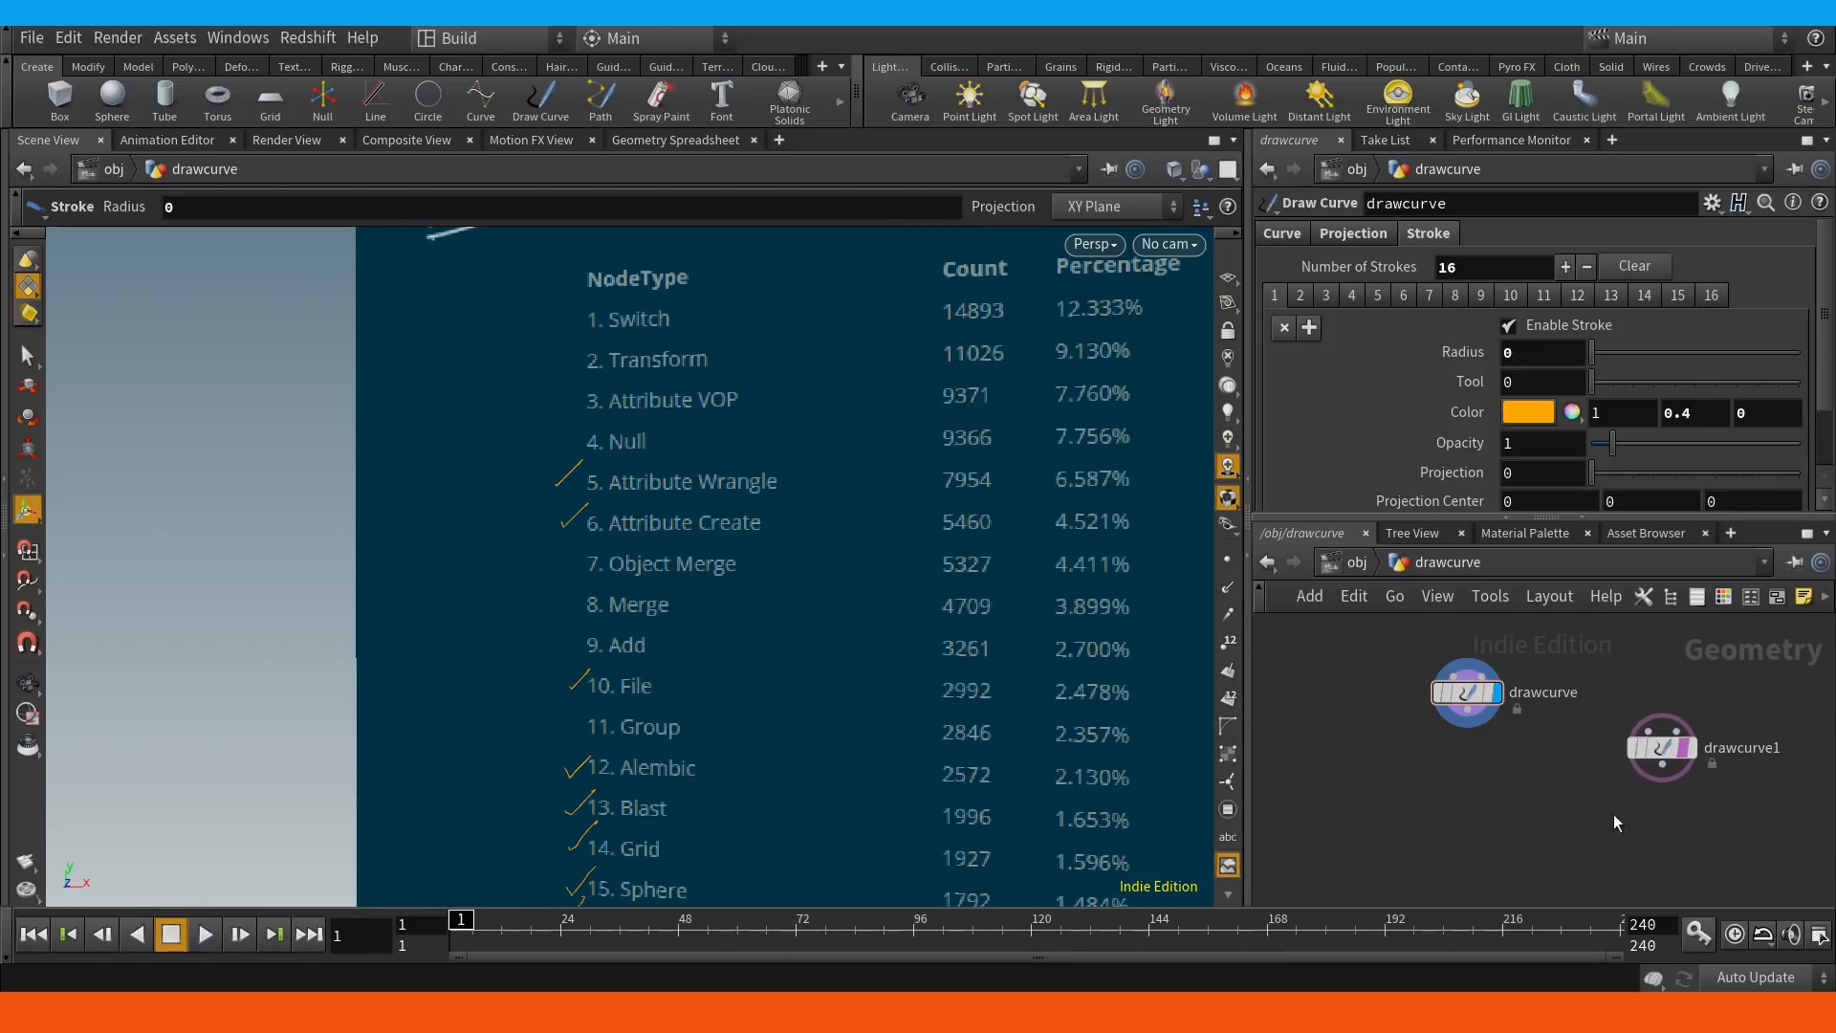
click(112, 95)
key(Return)
key(d)
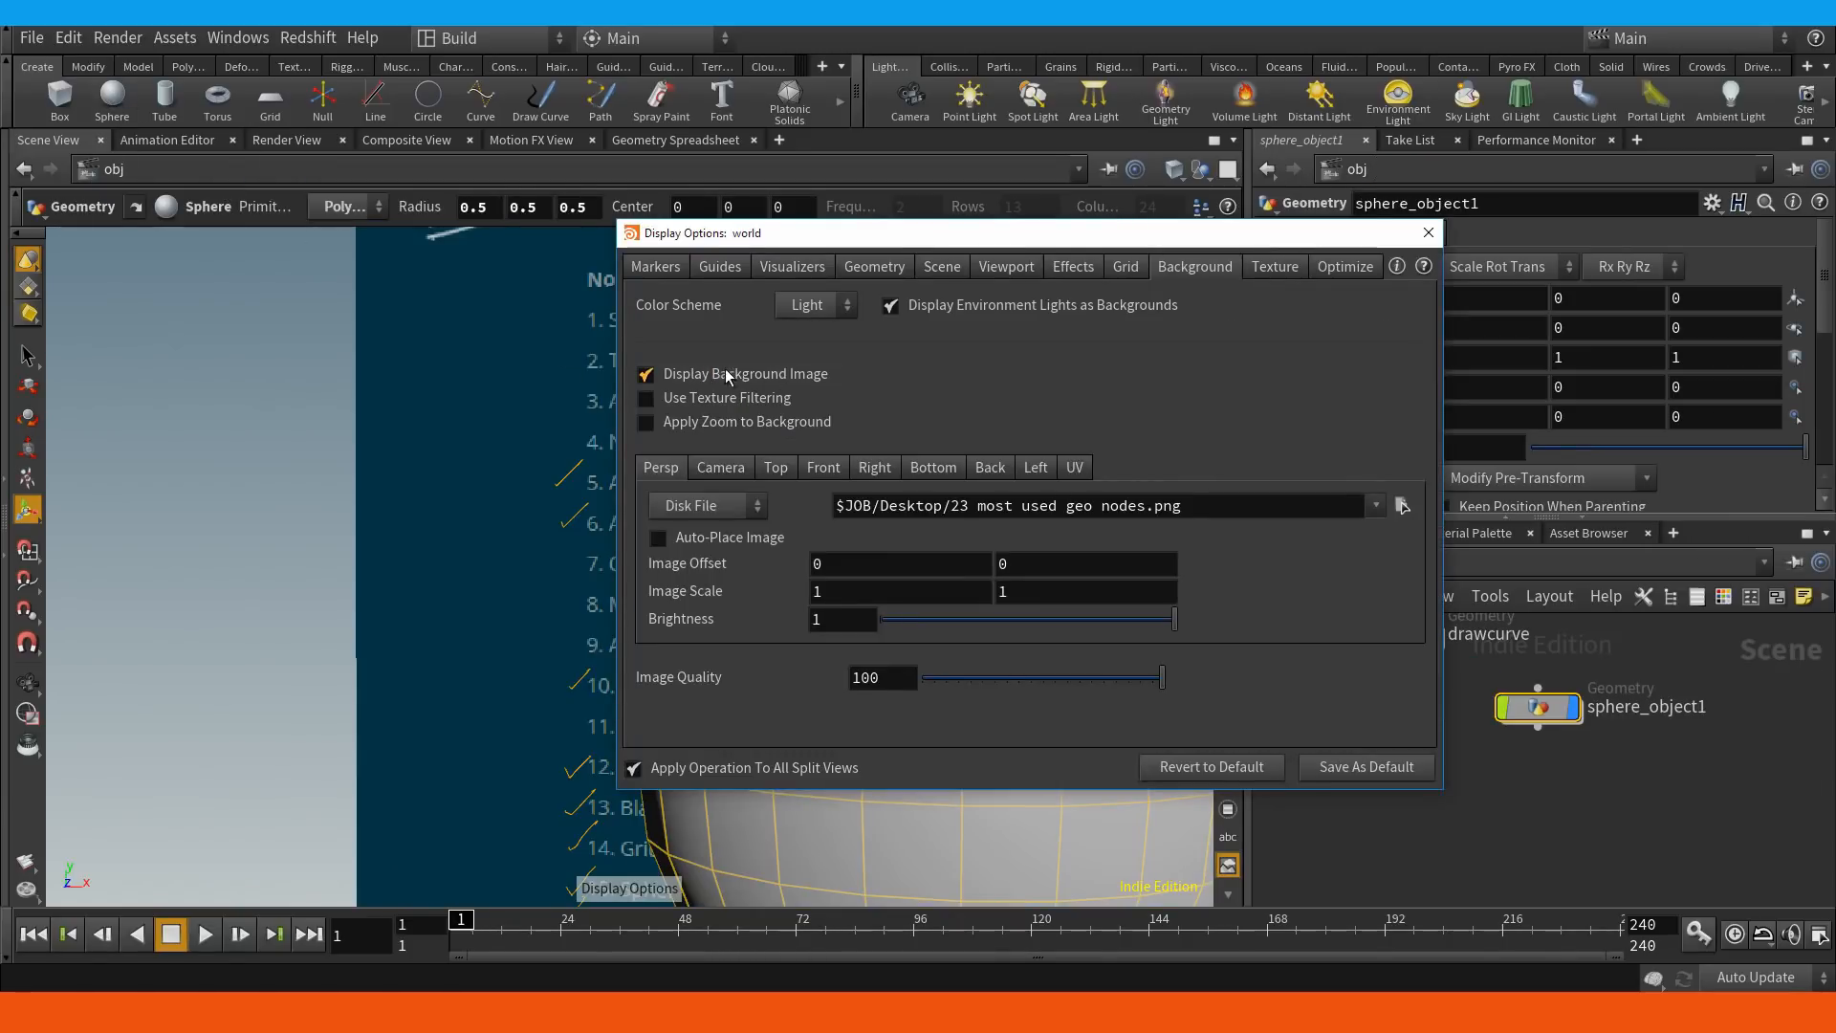
click(725, 372)
key(Escape)
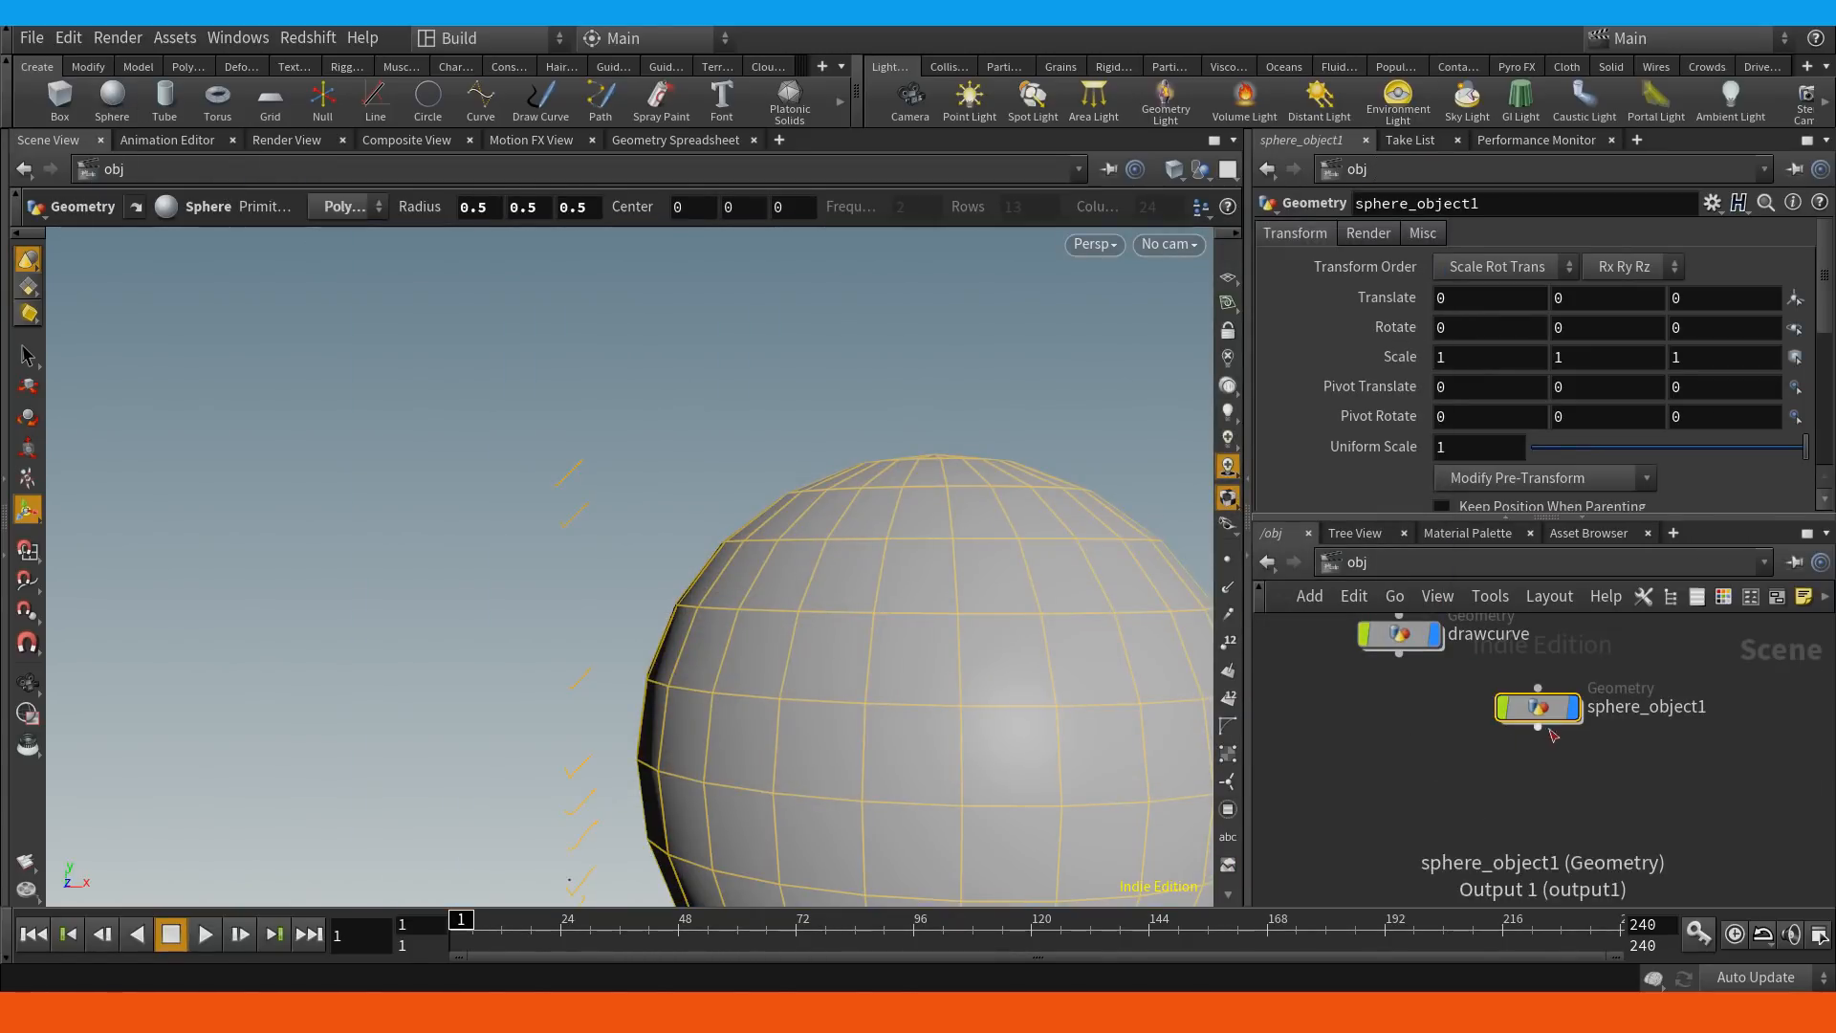
Go inside sphere_object1 and examine the sphere in the viewport.
drag(1441, 692, 1405, 631)
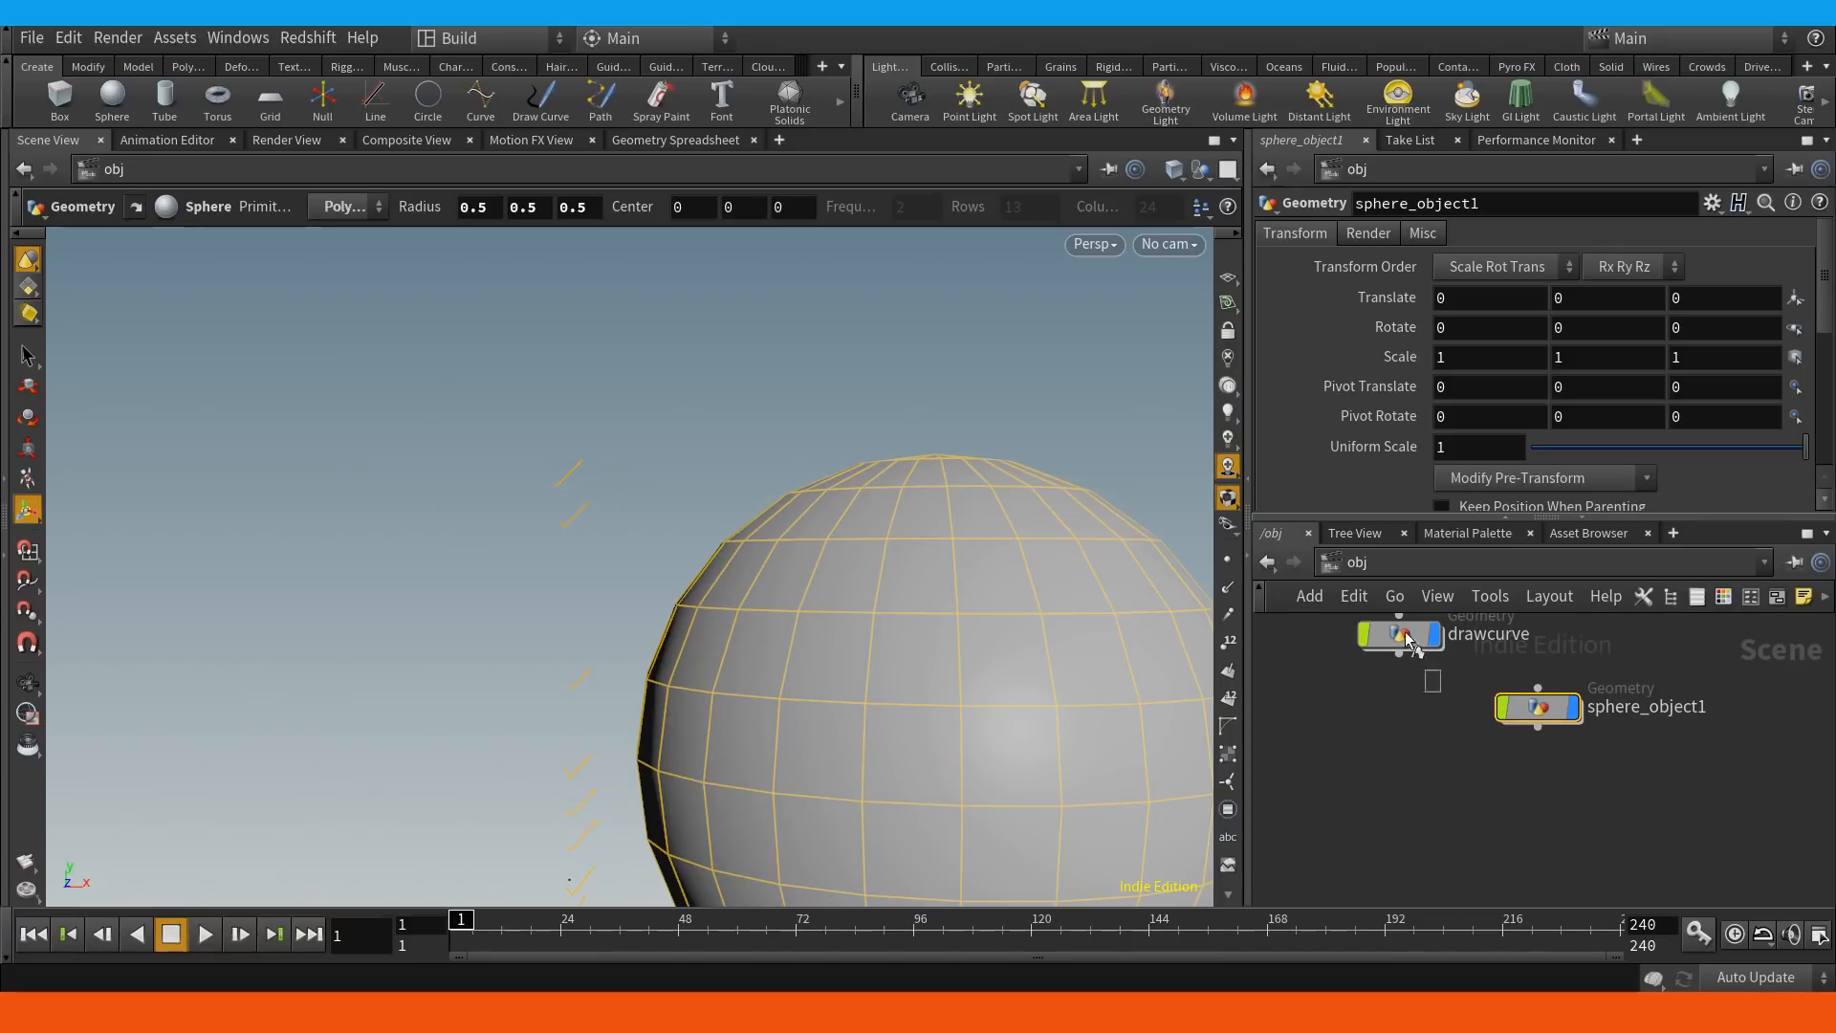
double_click(1540, 709)
alt+middle_drag(921, 508, 851, 459)
right_drag(851, 459, 670, 617)
drag(935, 516, 926, 537)
mouse_move(909, 499)
middle_down()
mouse_move(737, 558)
mouse_move(689, 604)
middle_up()
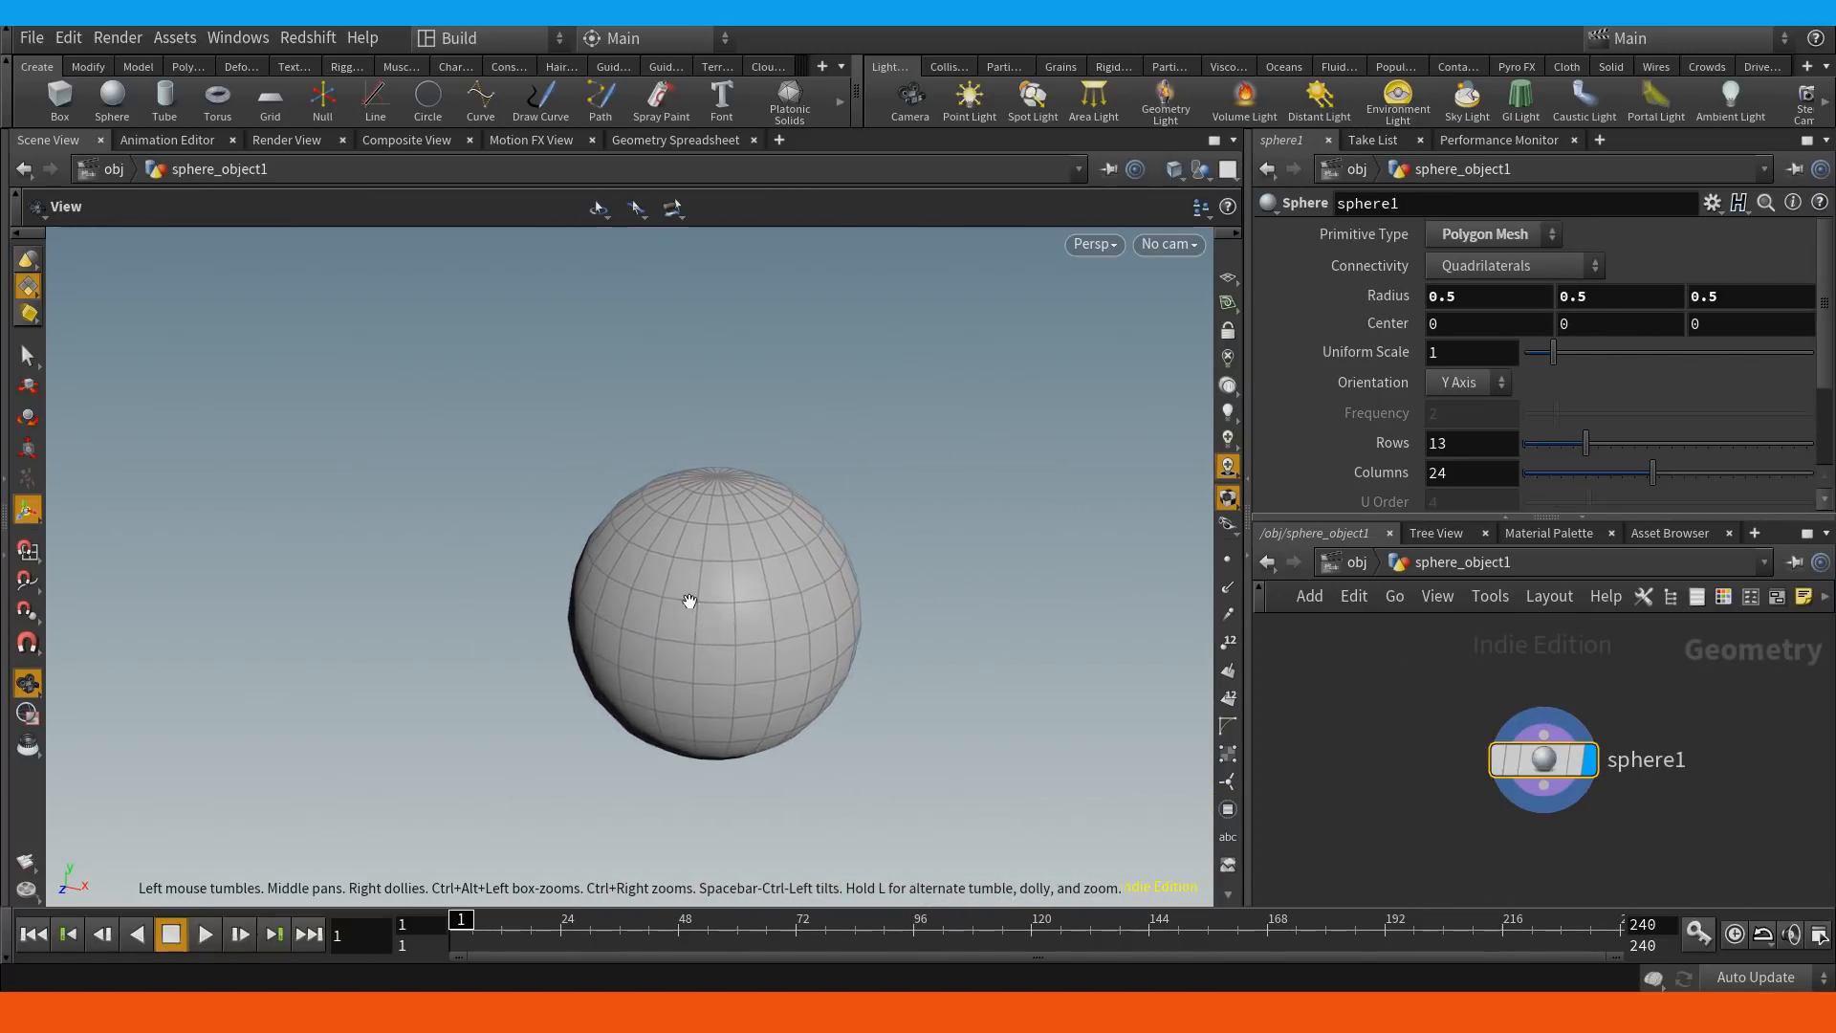
mouse_move(1438, 709)
mouse_down()
mouse_move(1584, 792)
mouse_move(1528, 729)
mouse_up()
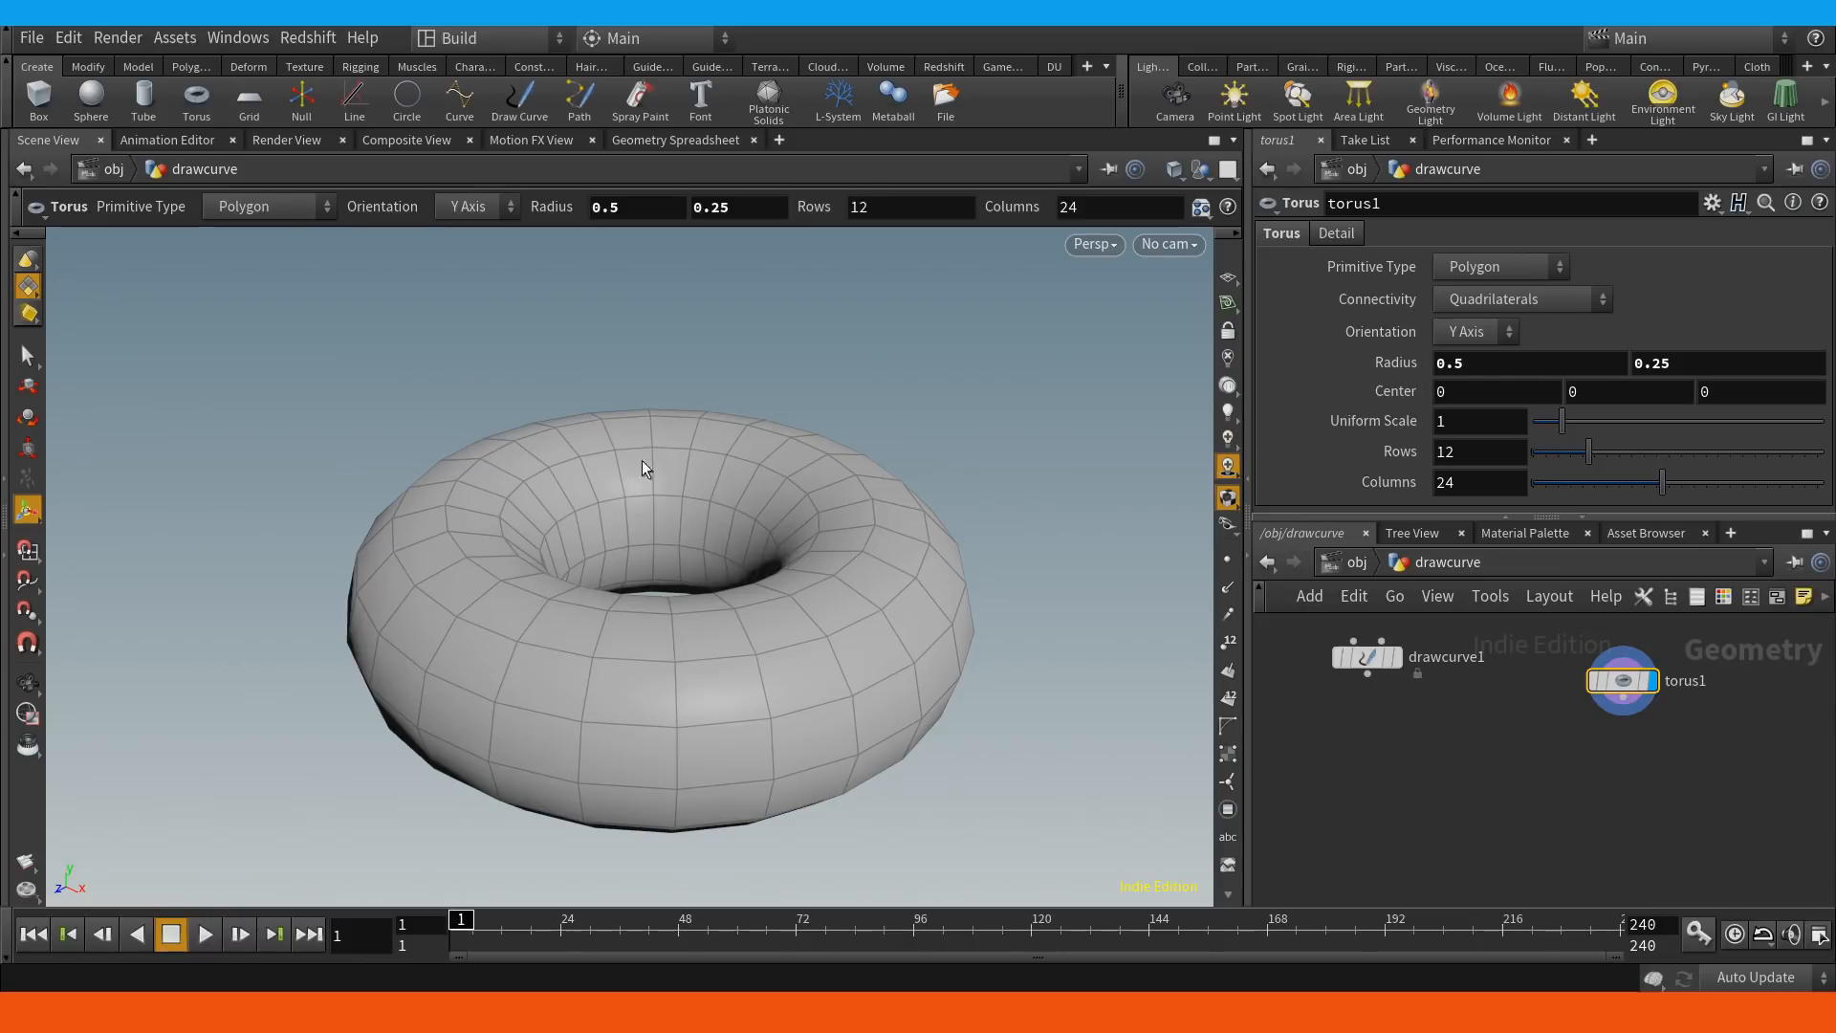
Group the points around the back of the torus's inner ring with the Group tool and delete the resulting node.
key(2)
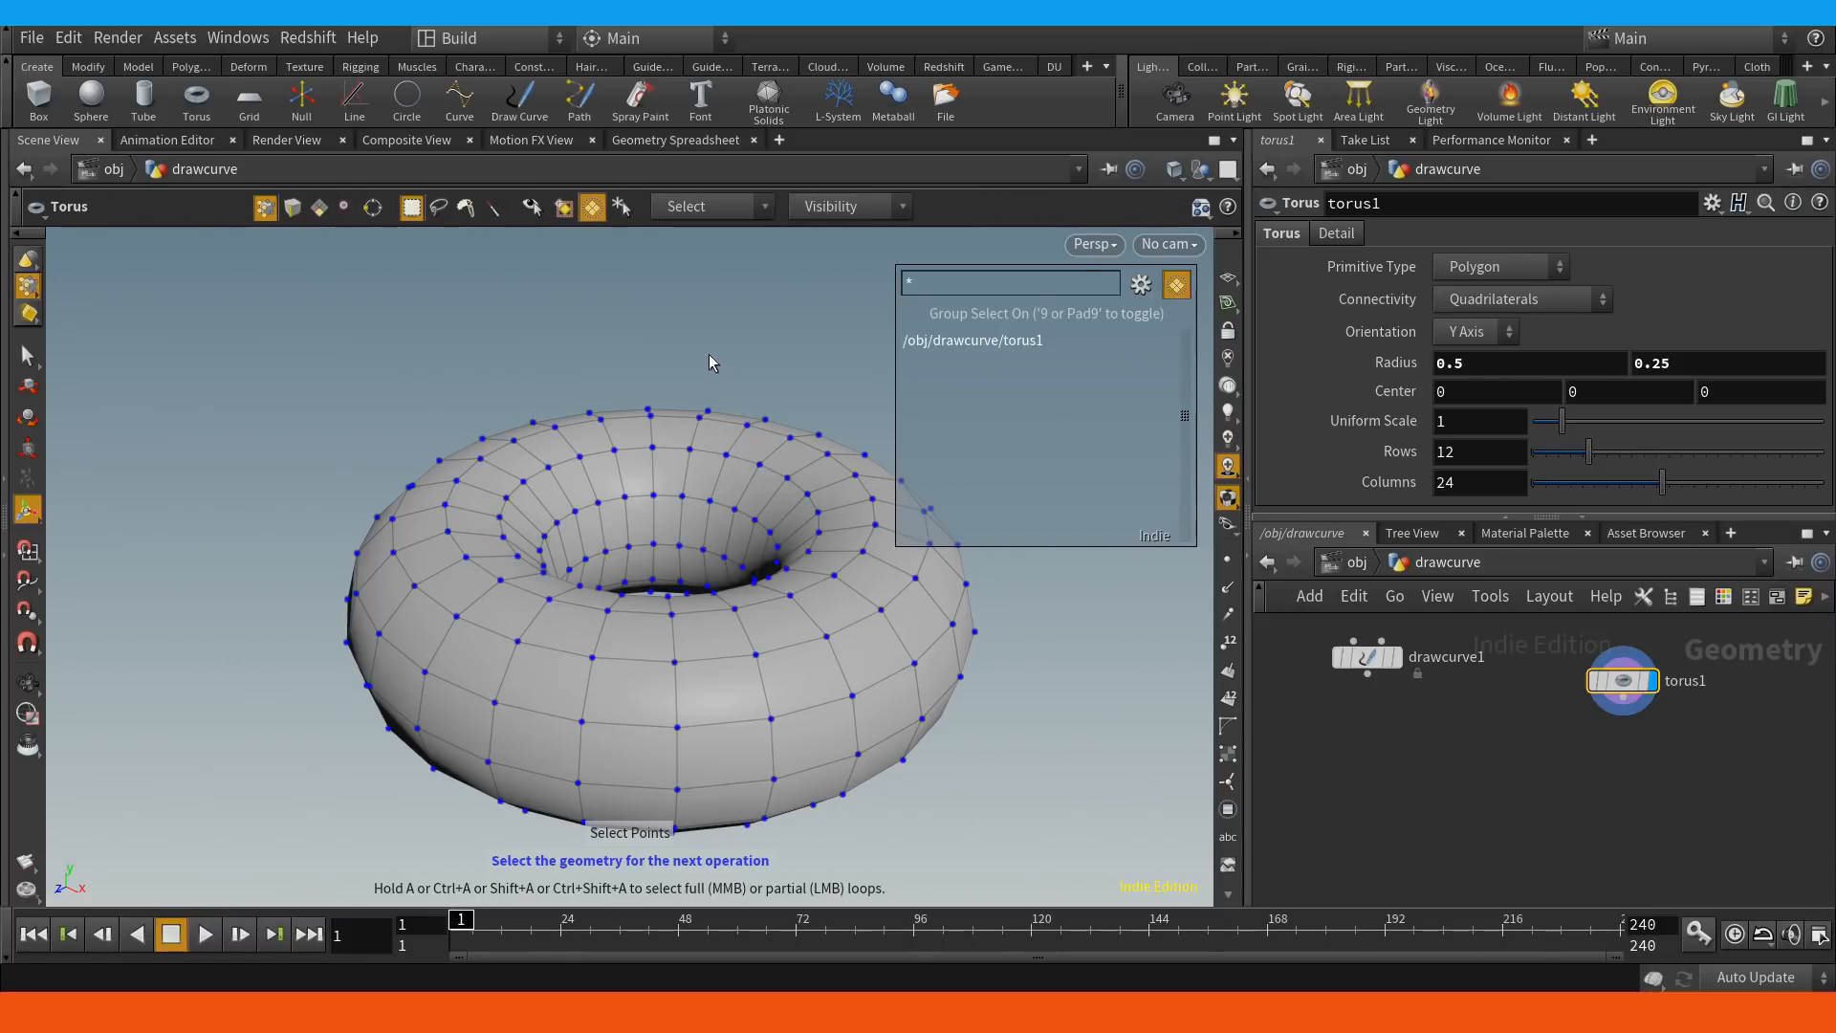
drag(767, 331, 462, 567)
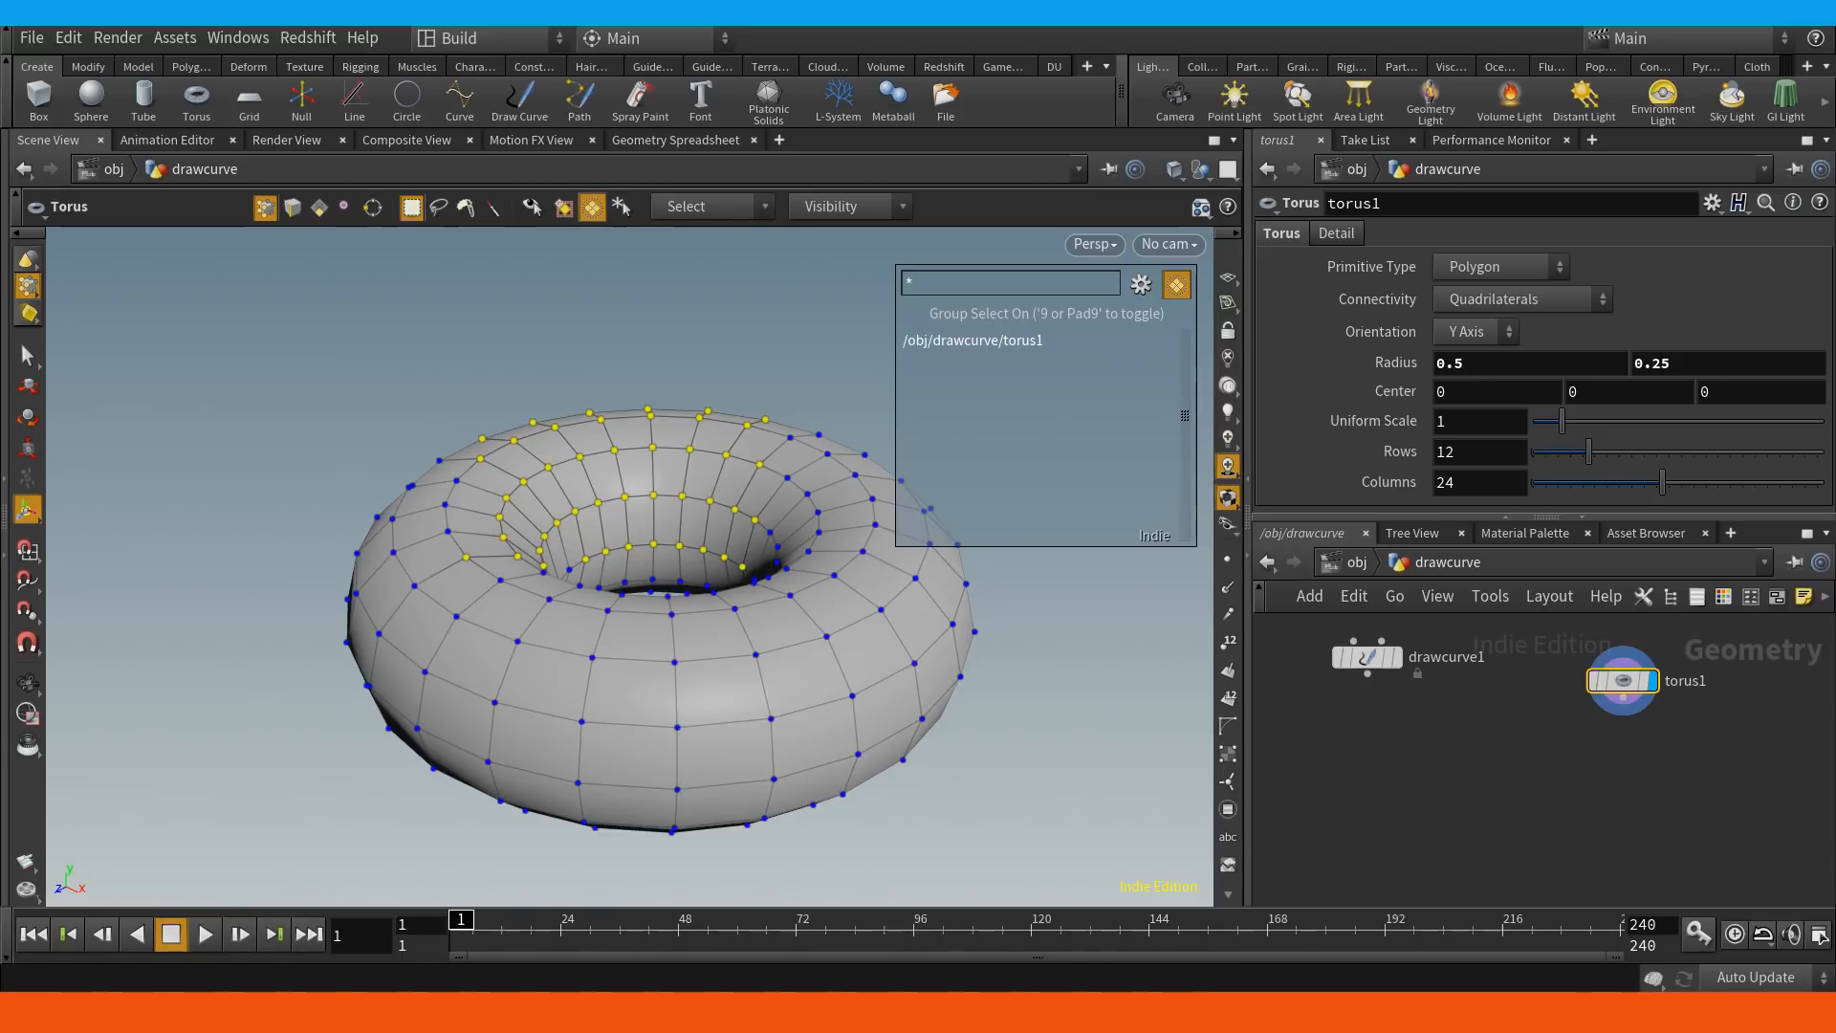
click(151, 67)
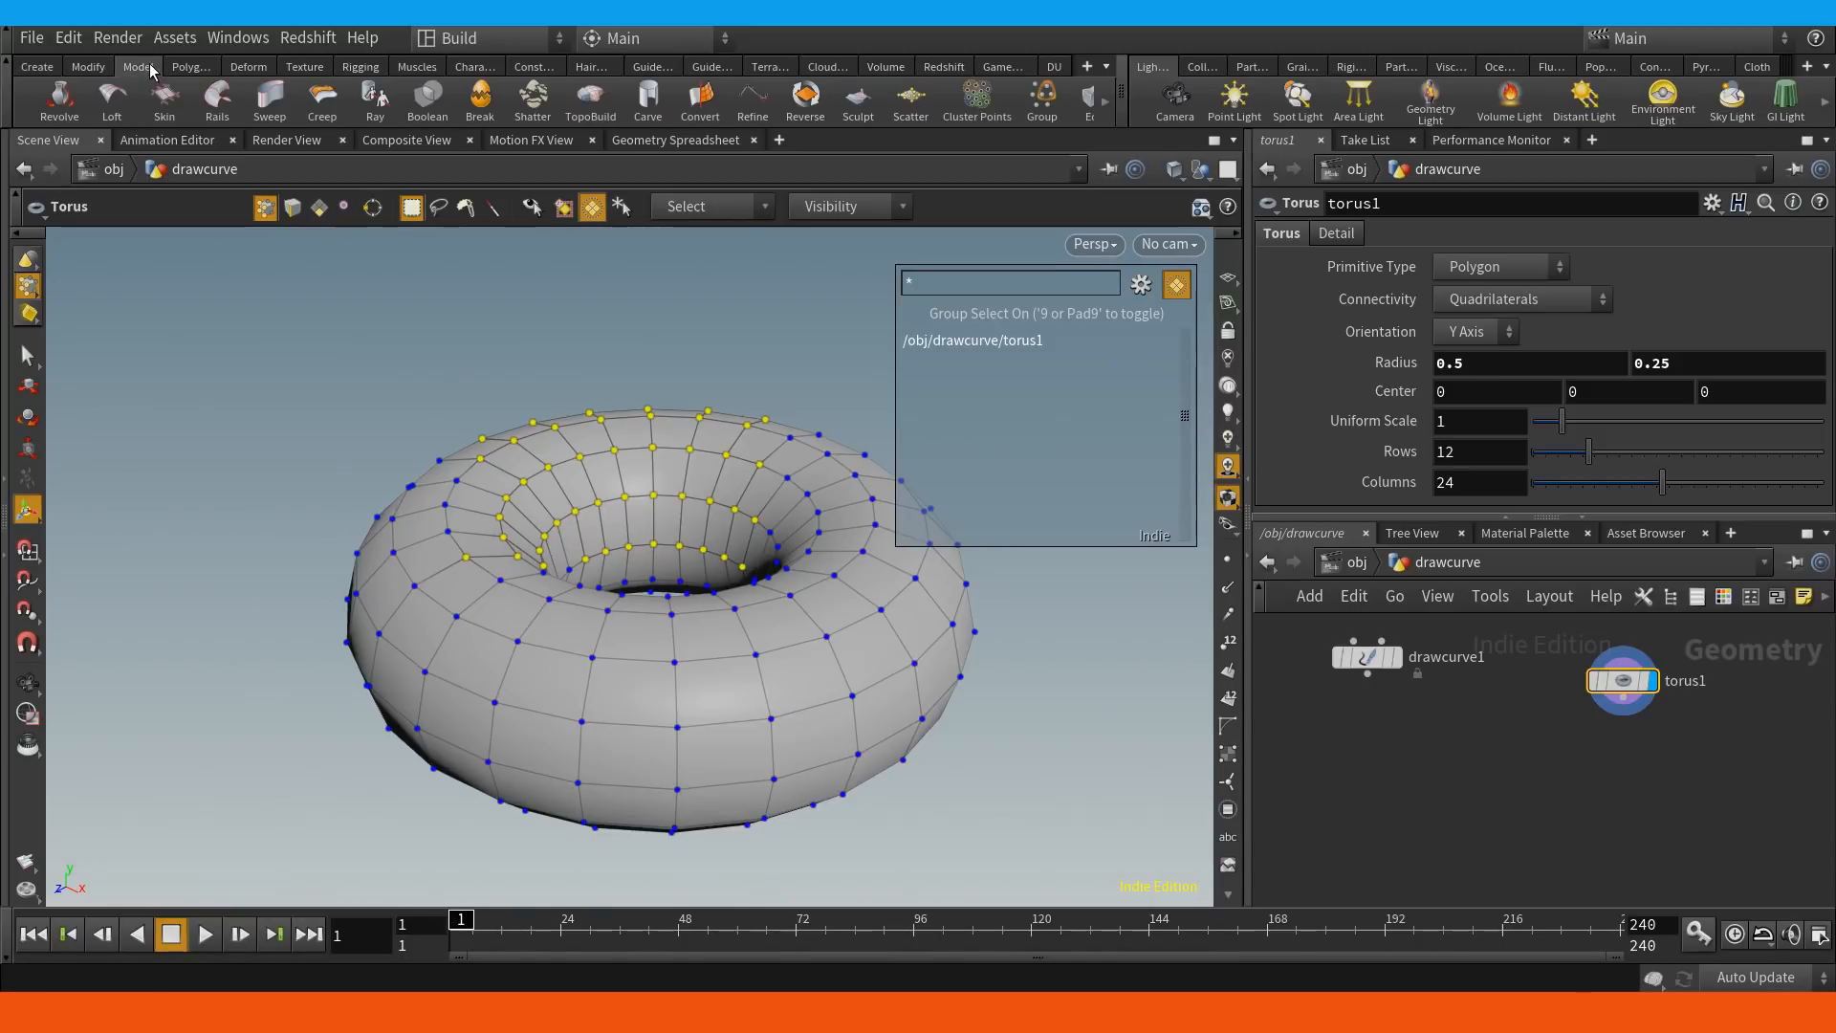
click(1043, 99)
alt+middle_drag(799, 426, 749, 443)
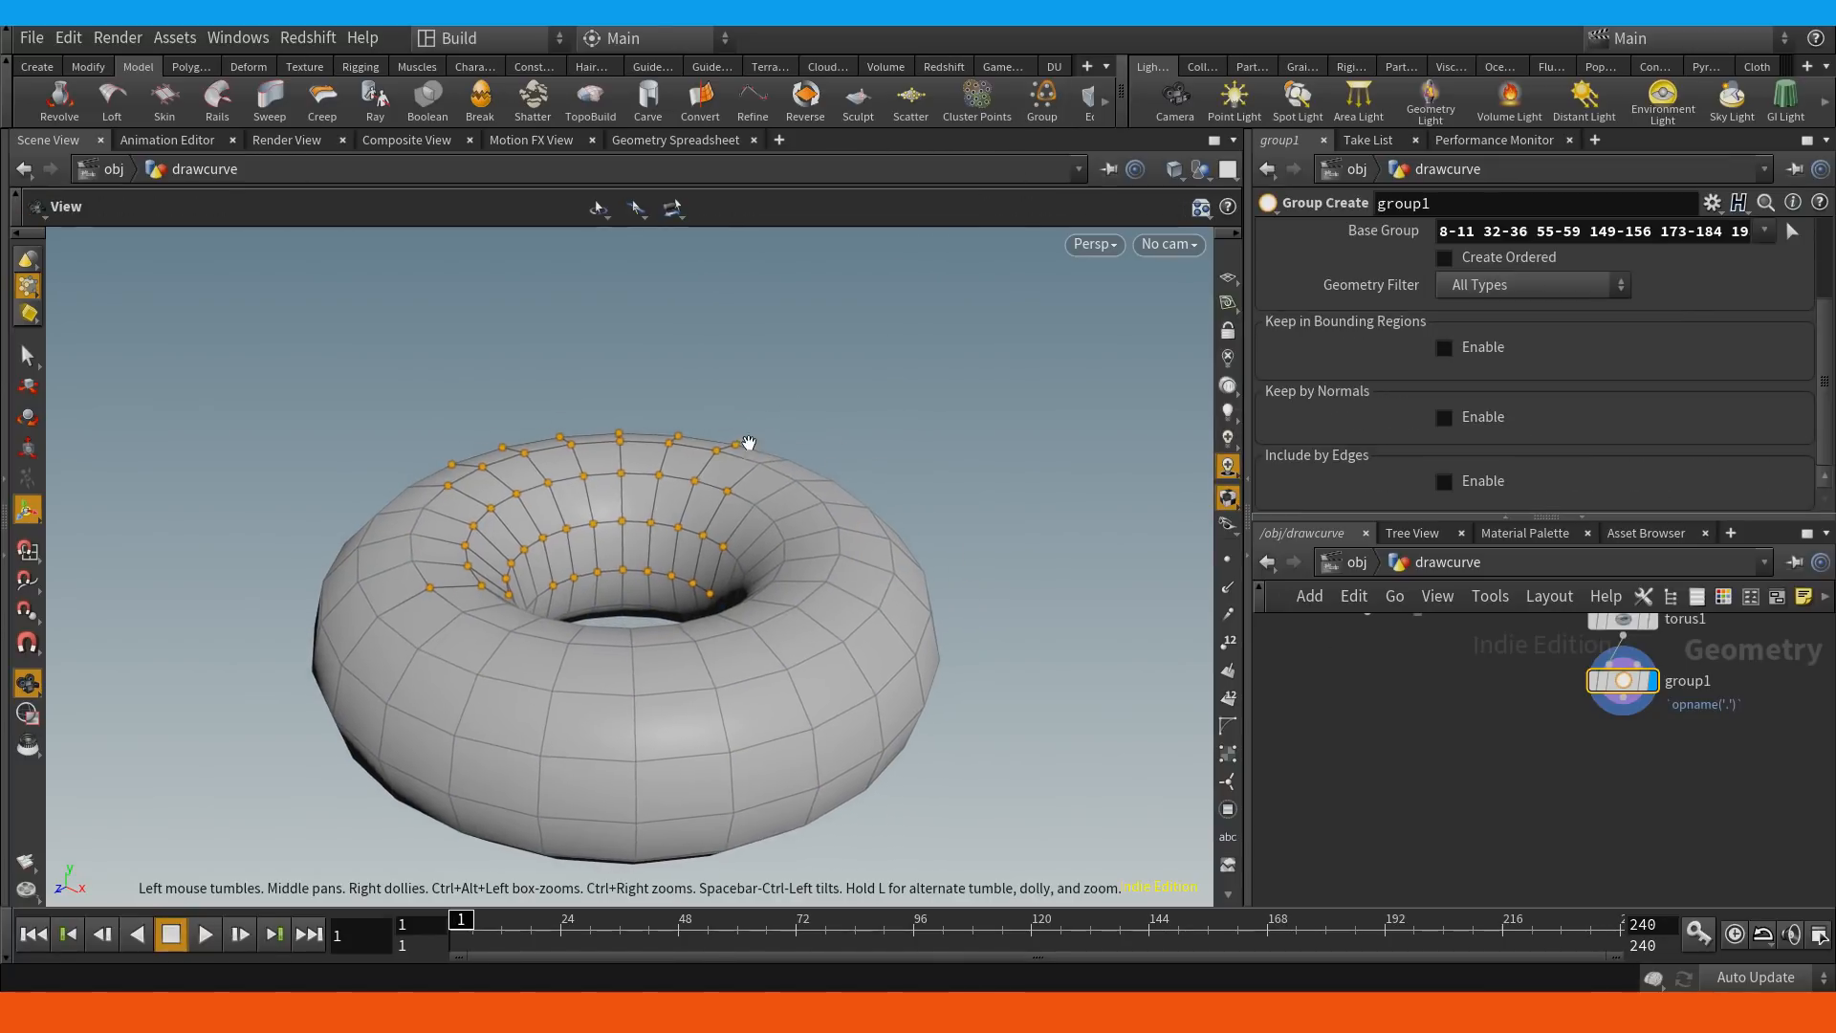
middle_drag(1552, 702, 1554, 781)
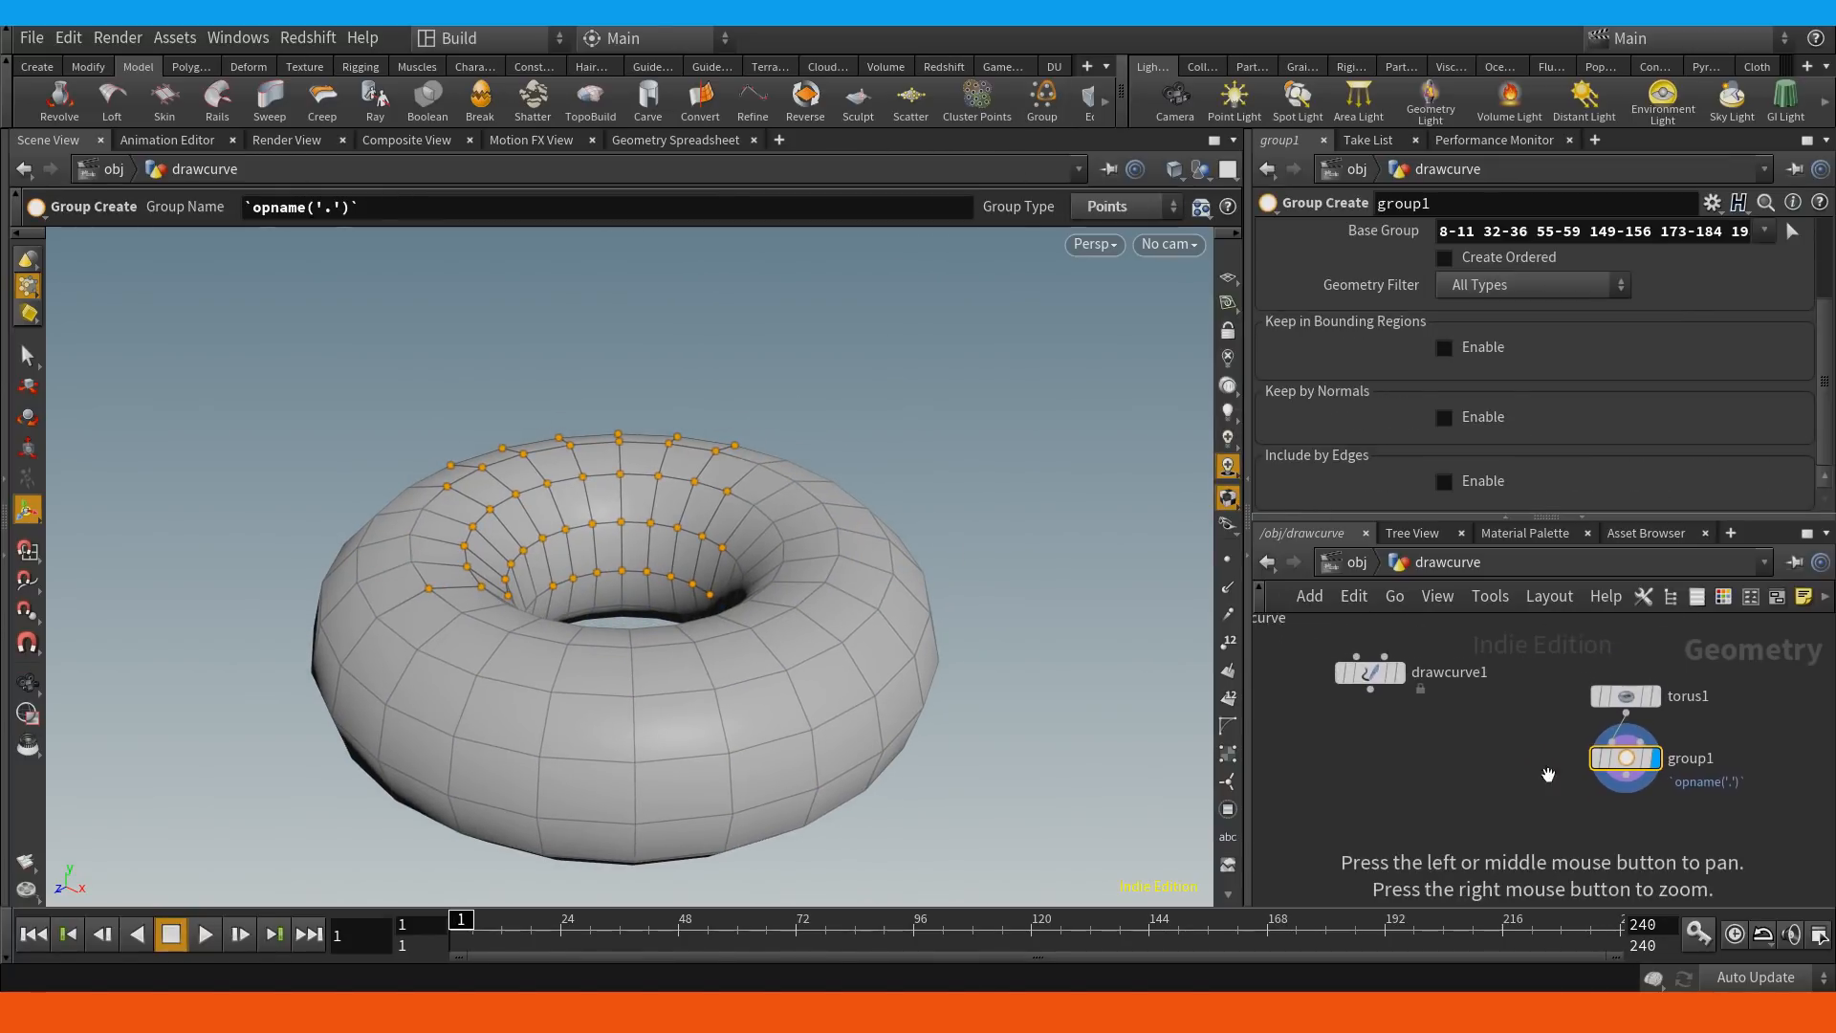
key(Delete)
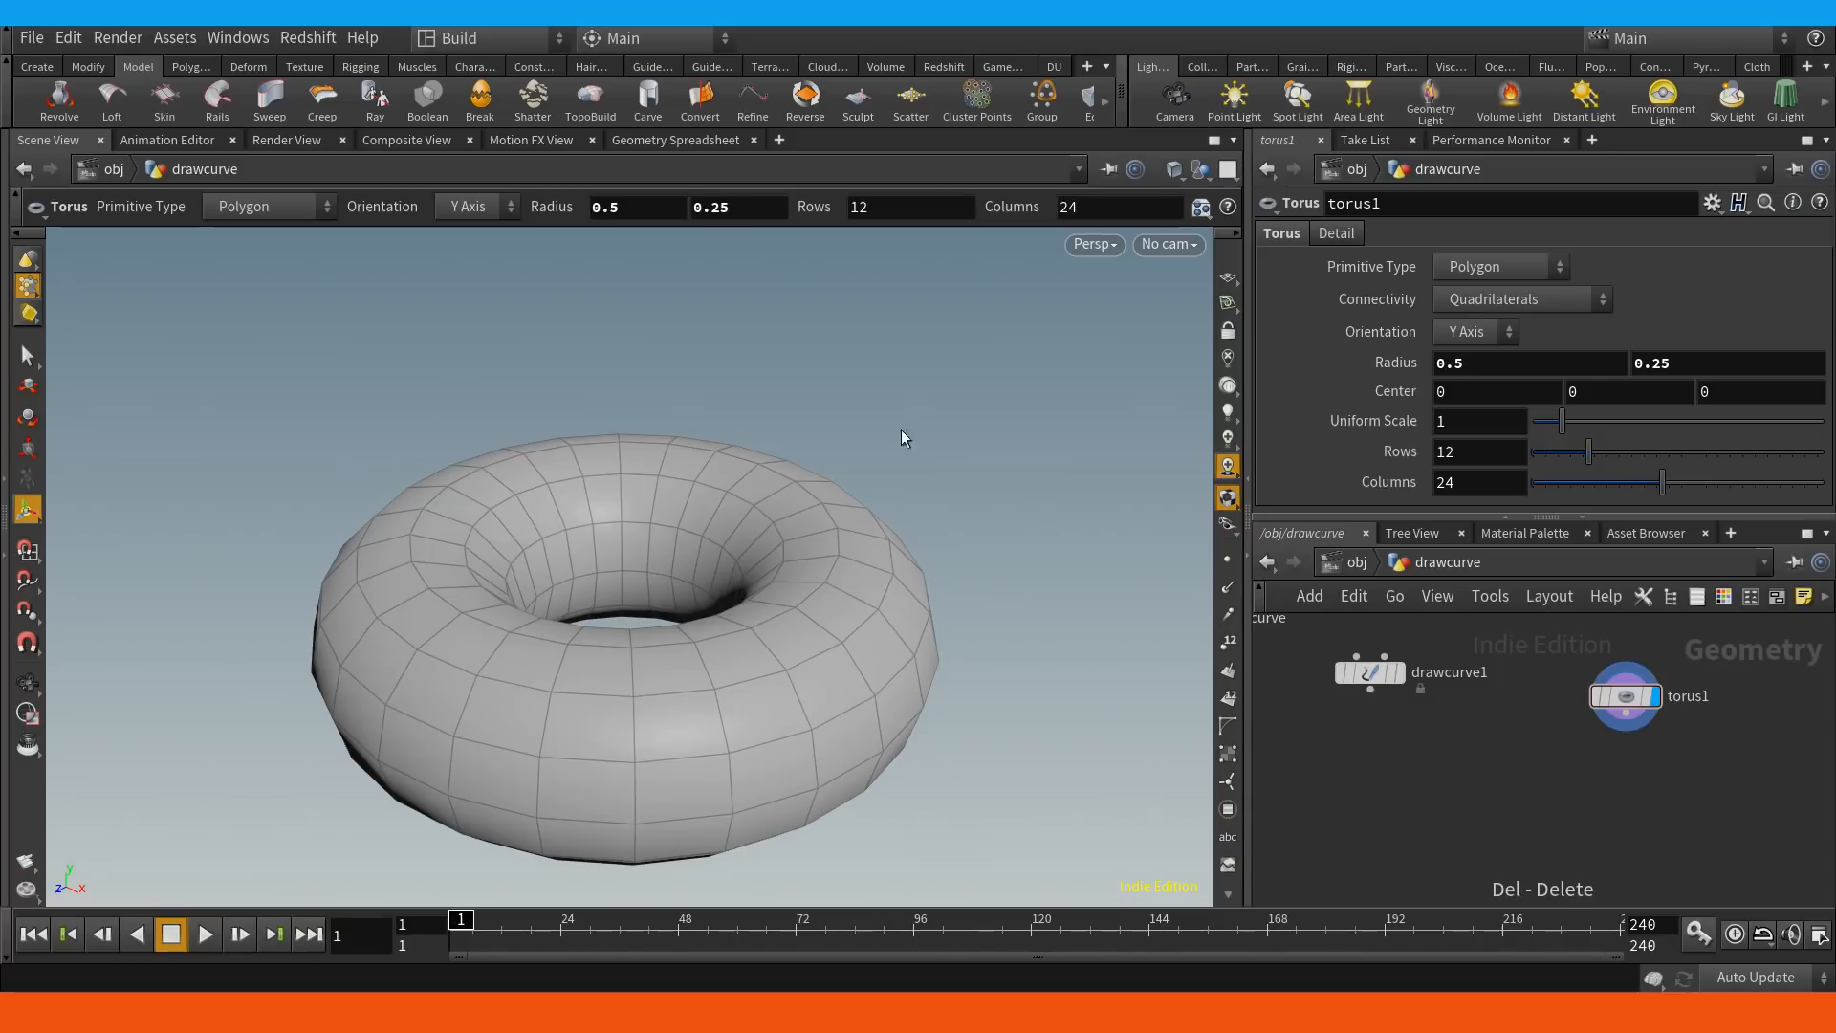
Select a patch of points on the torus's upper back, beside the hole, and add a Group node for them.
click(1618, 698)
key(s)
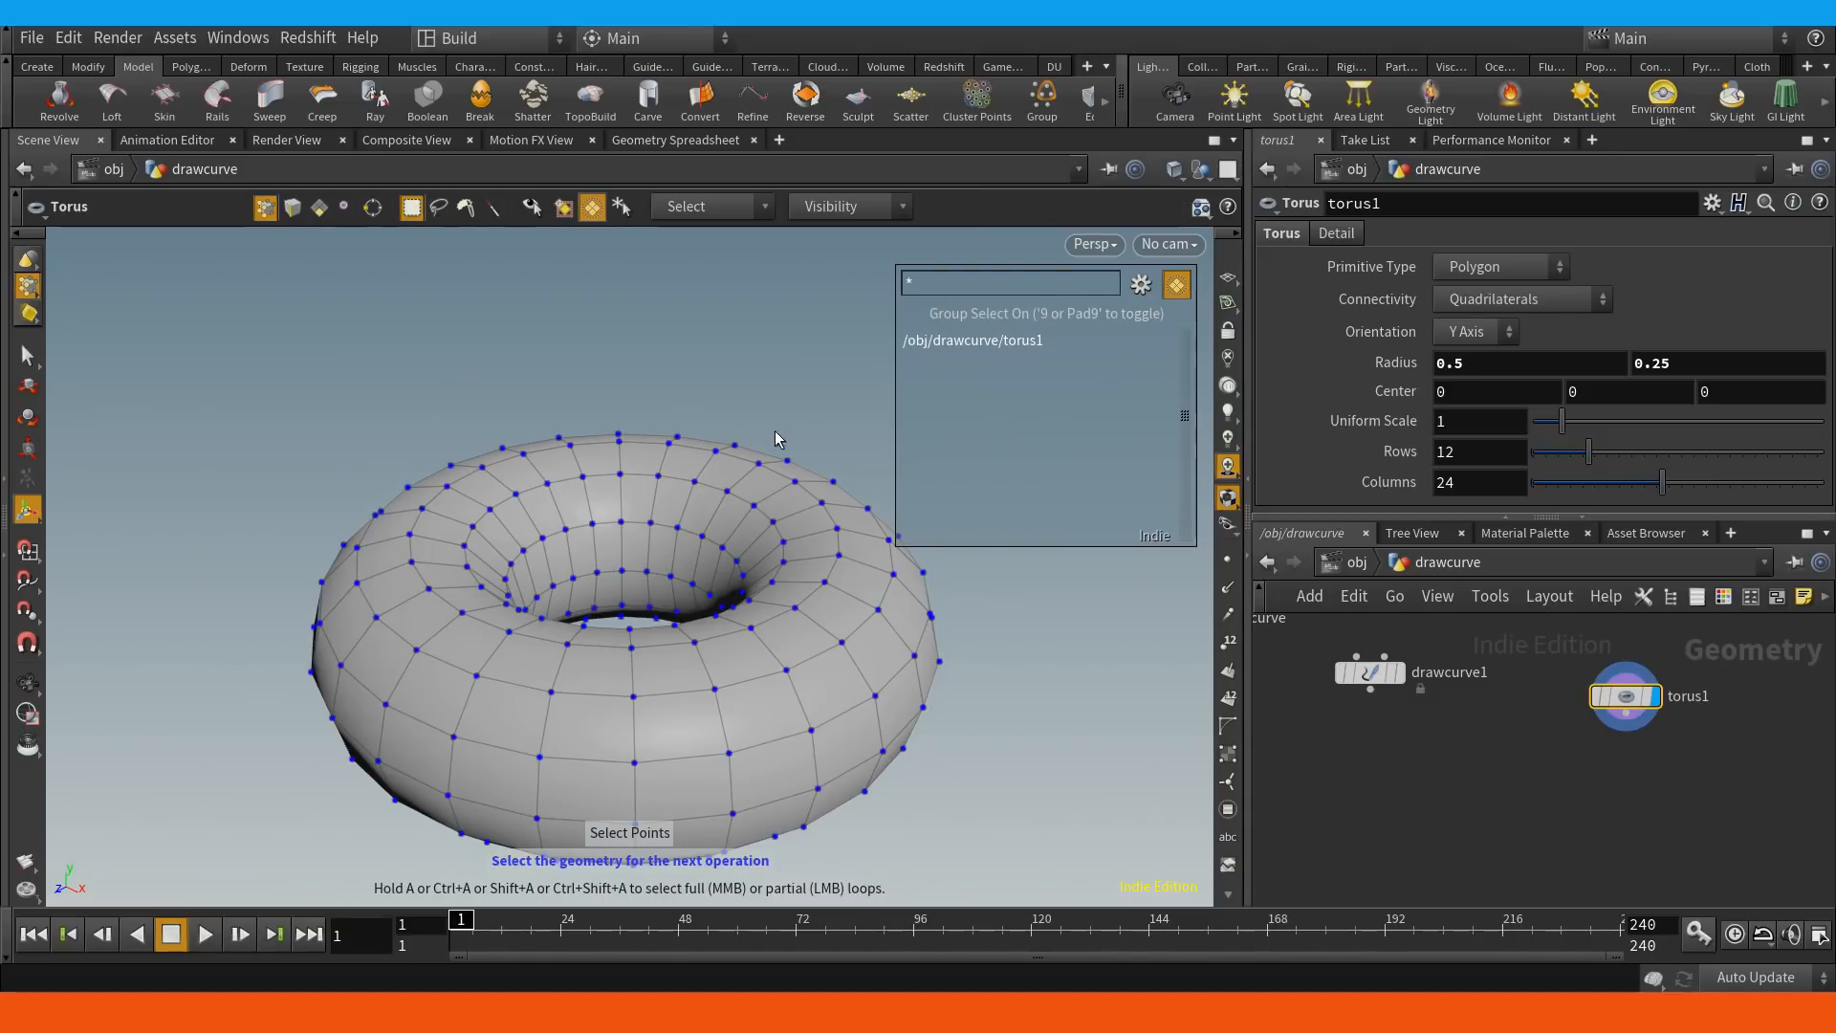
drag(790, 422, 673, 547)
key(Tab)
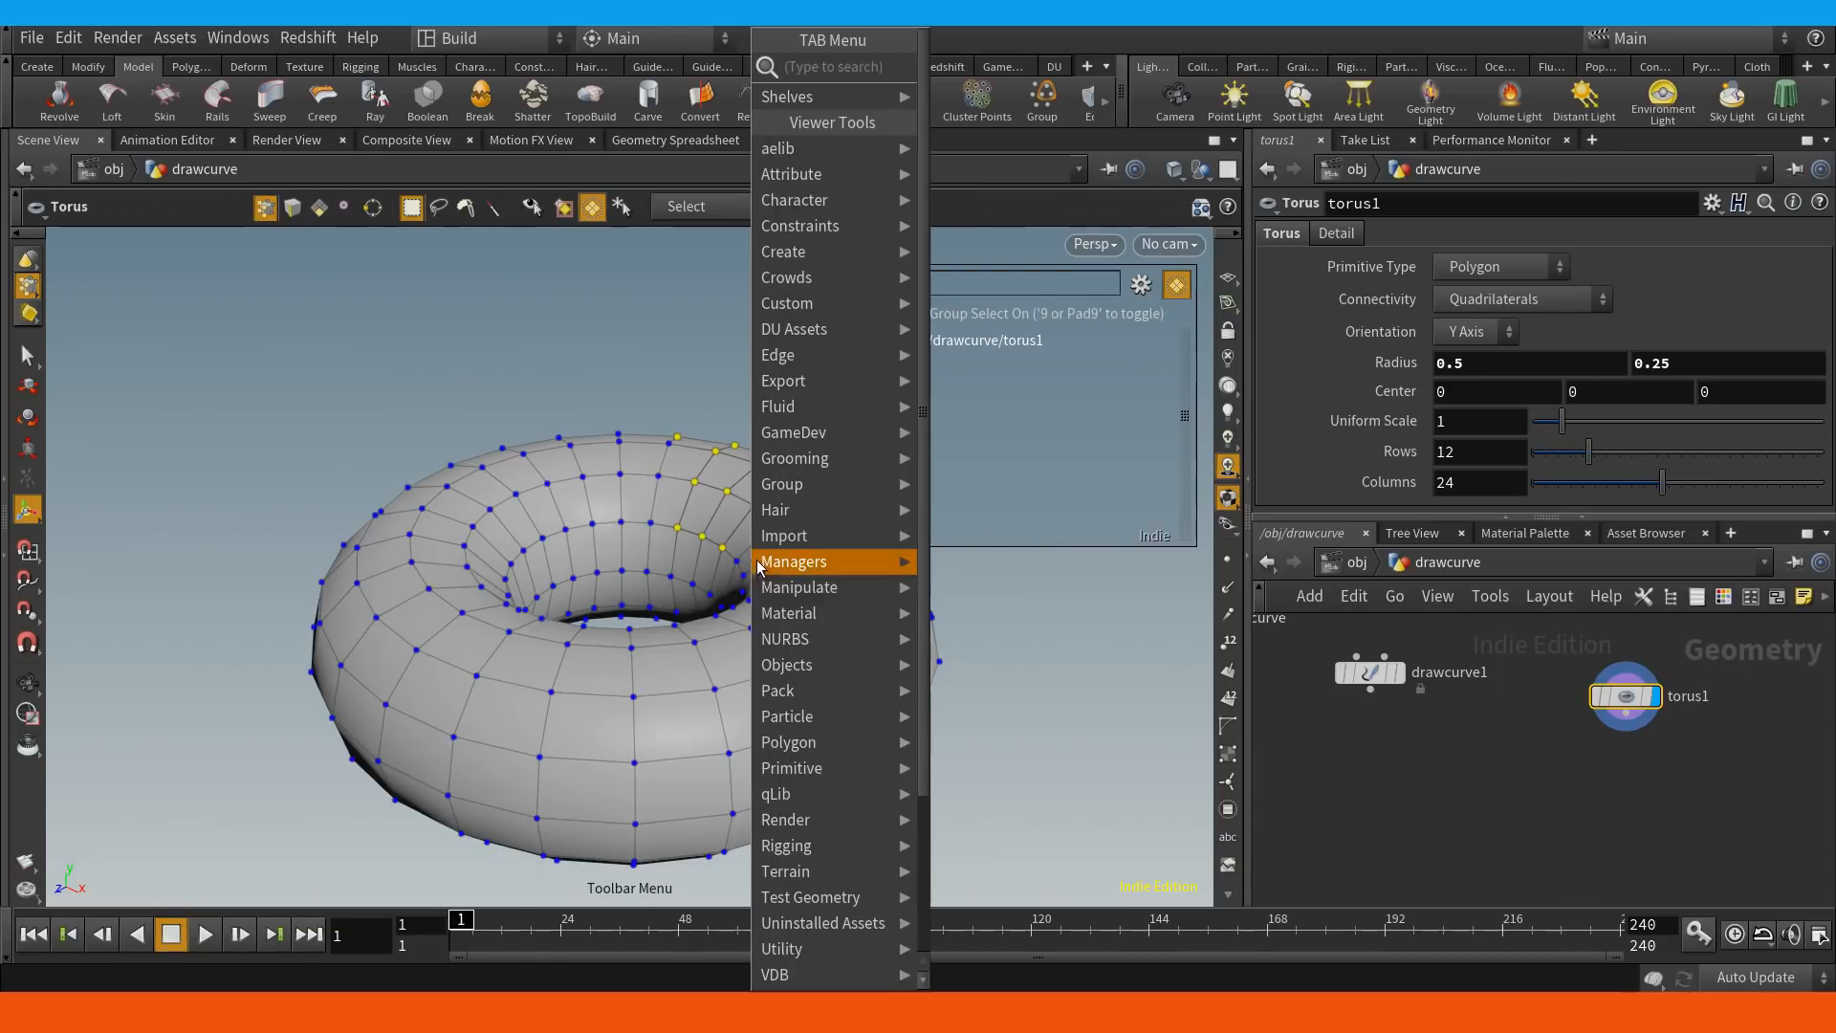
mouse_move(795, 612)
text(group)
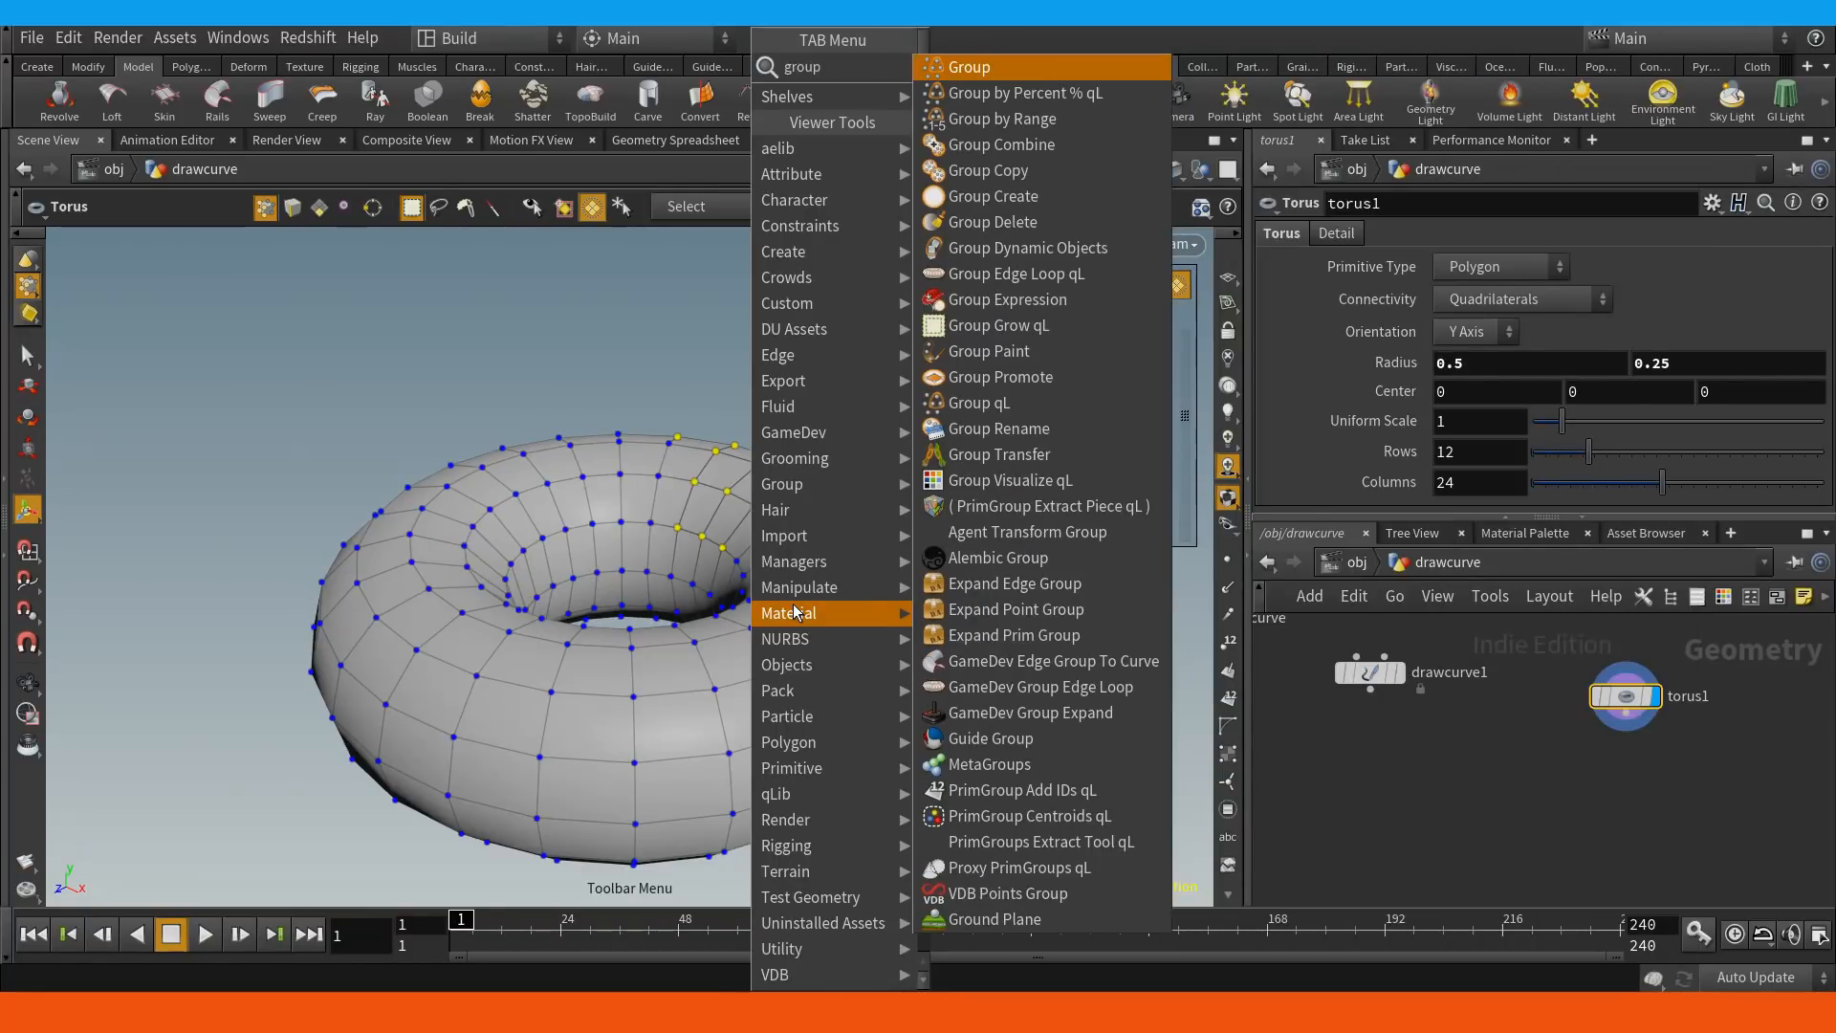
key(Return)
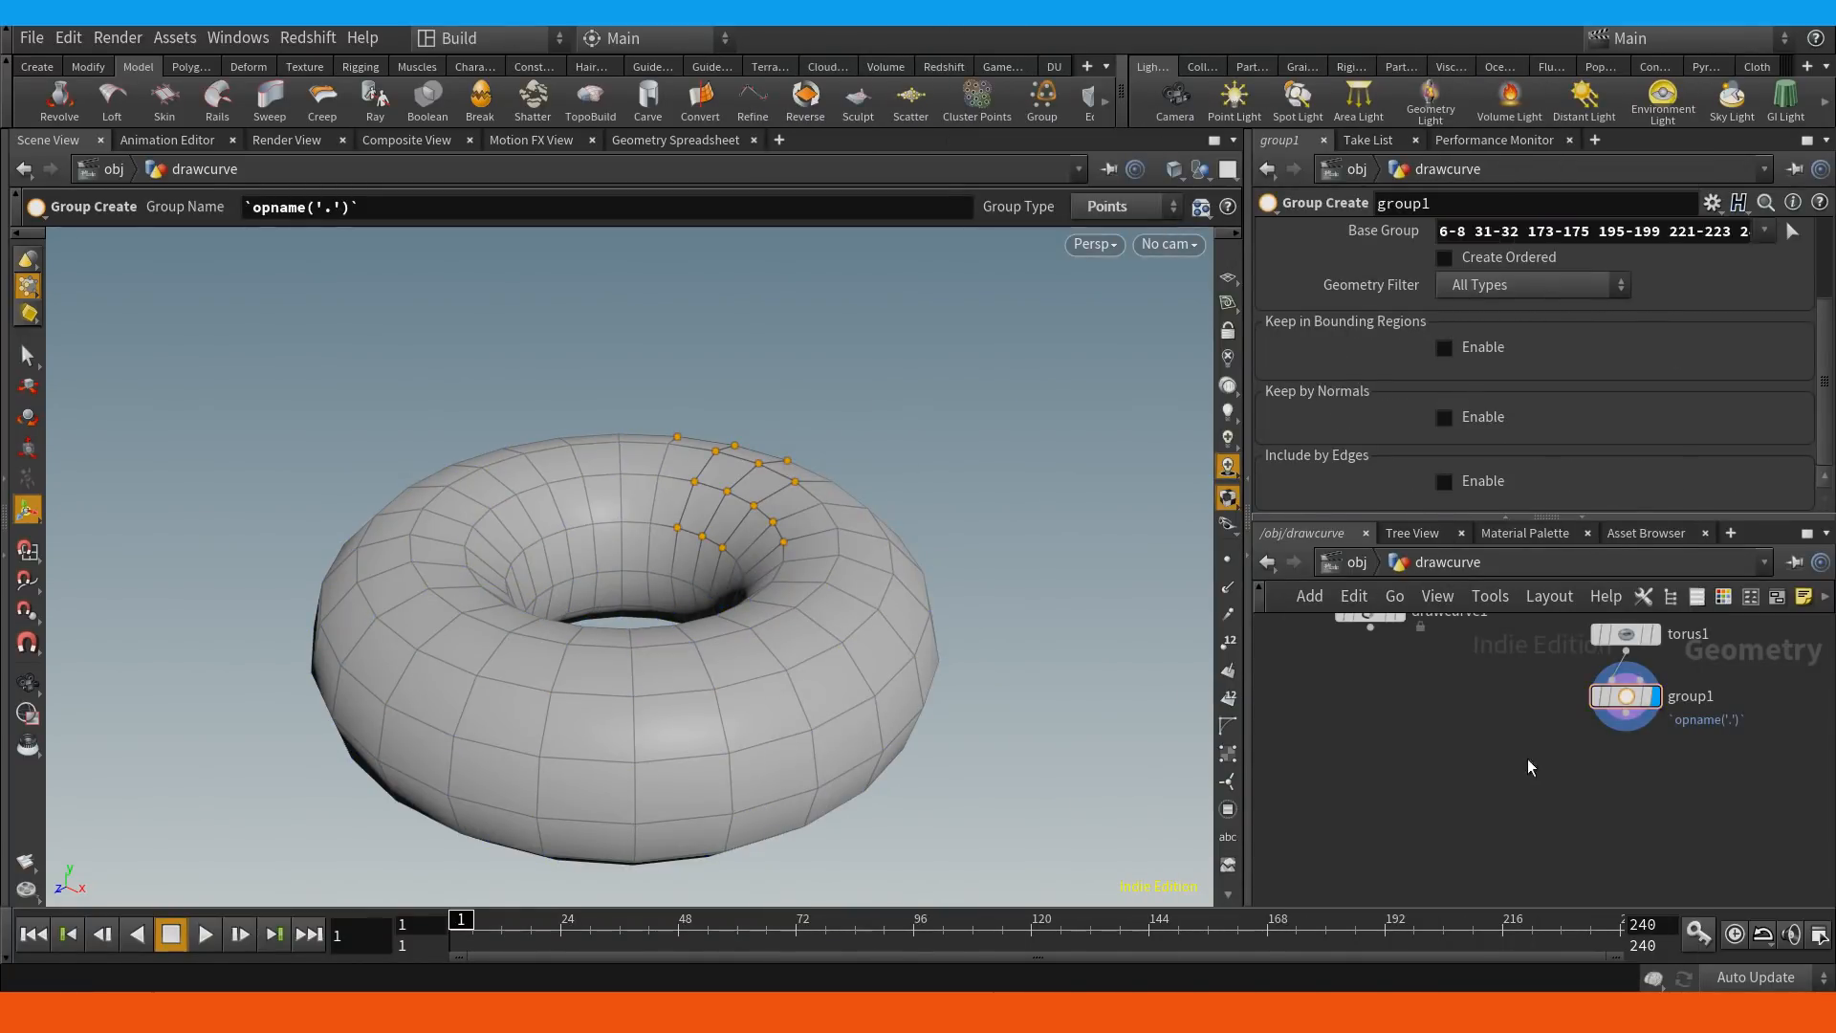
key(space)
drag(1572, 737, 1448, 774)
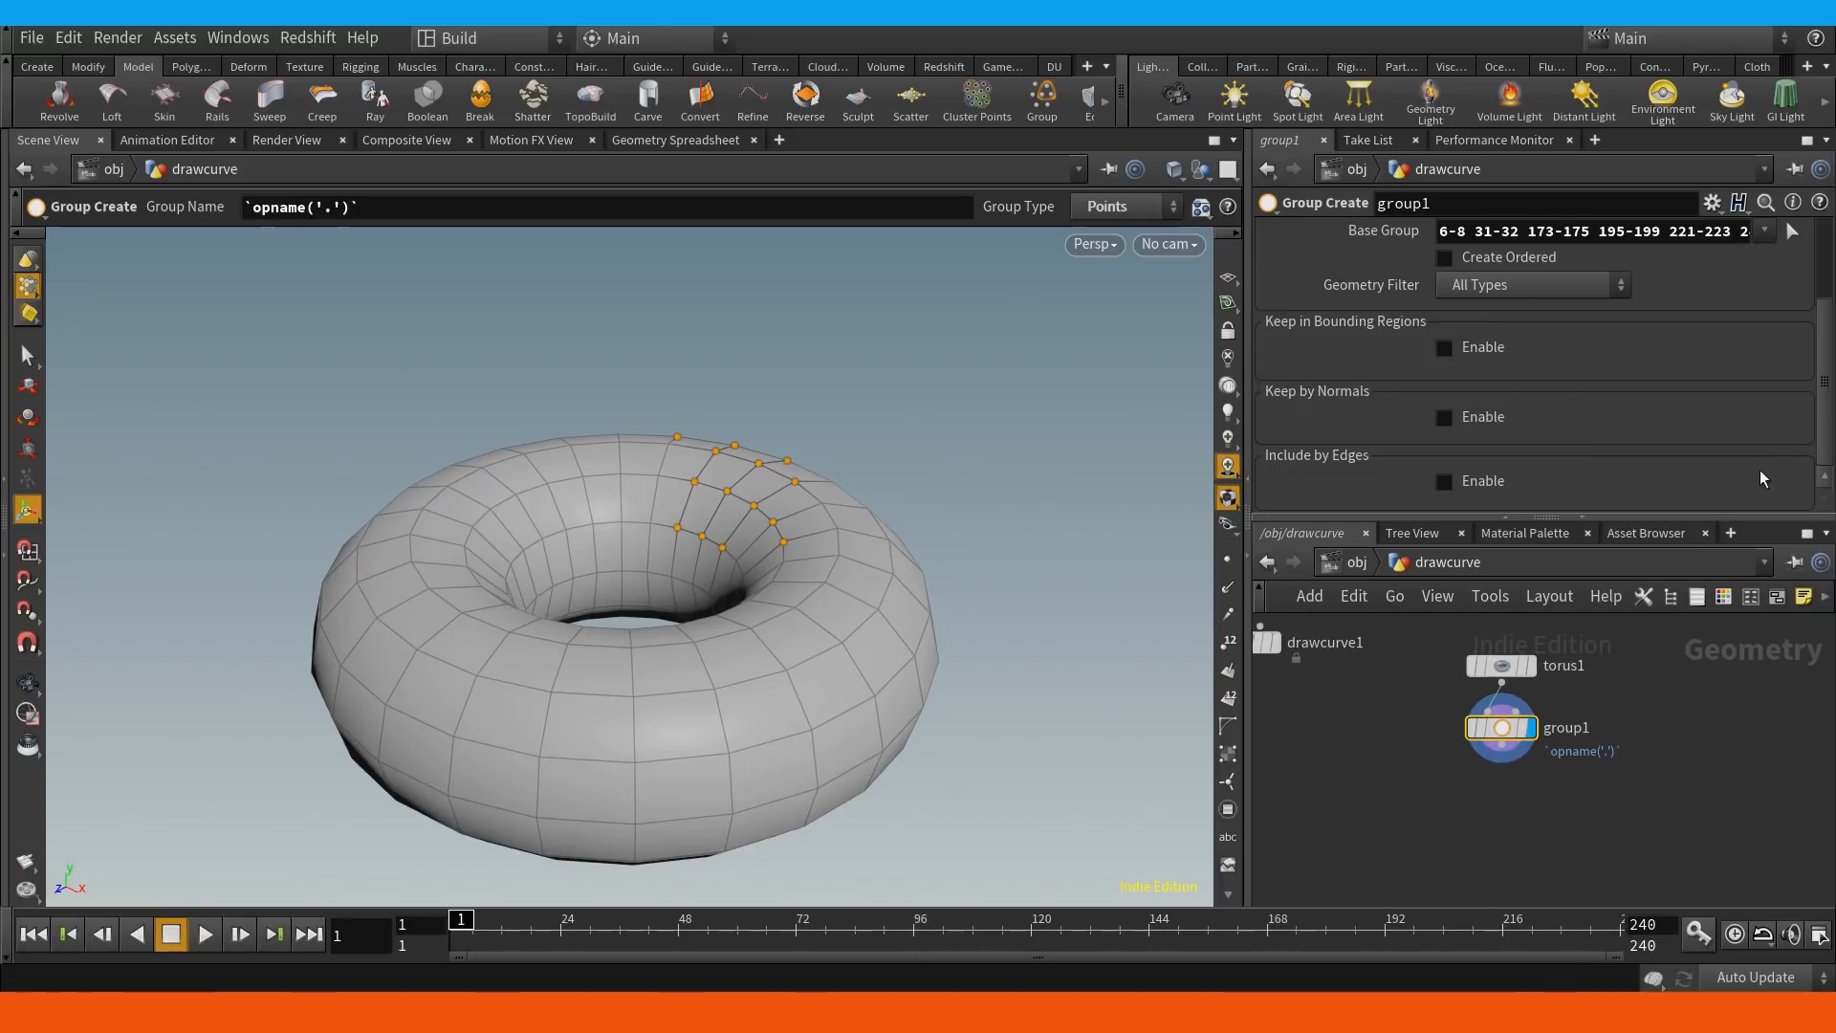
Set the Group Name of group1 to "test grp" and check the node's information.
scroll(1481, 335, up, 3)
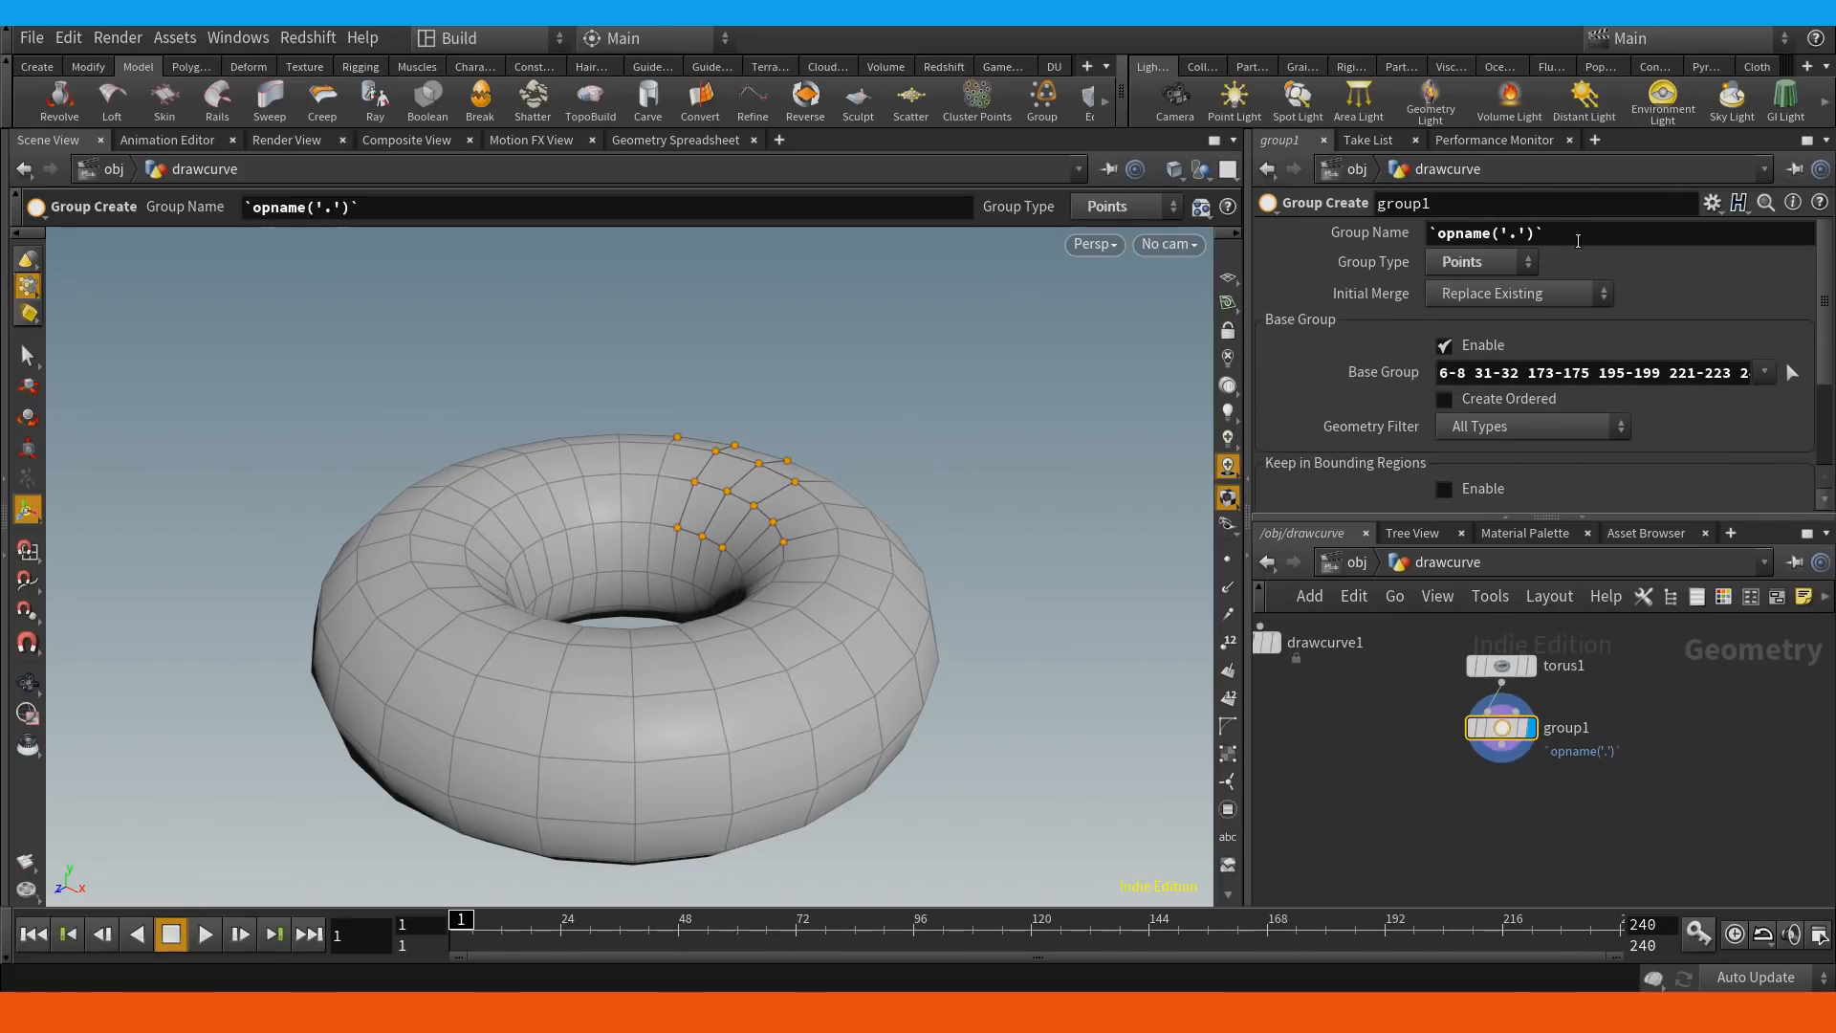
key(BackSpace)
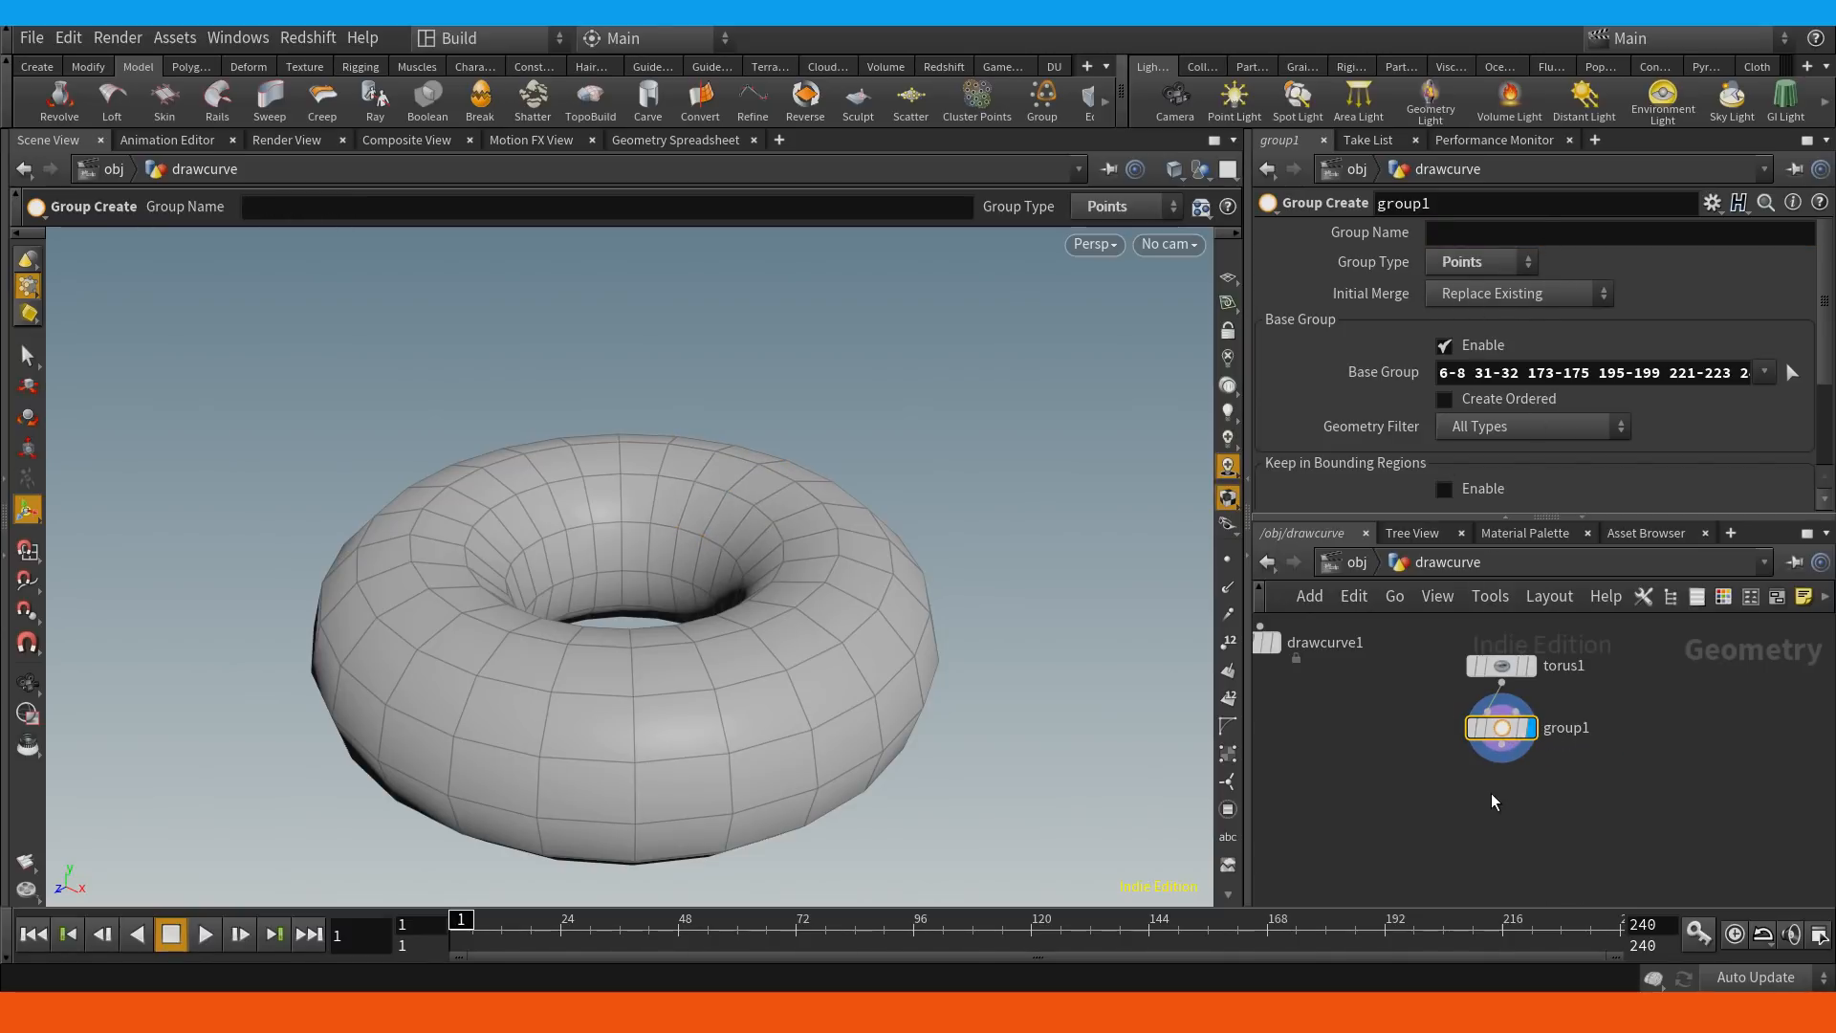
click(1518, 233)
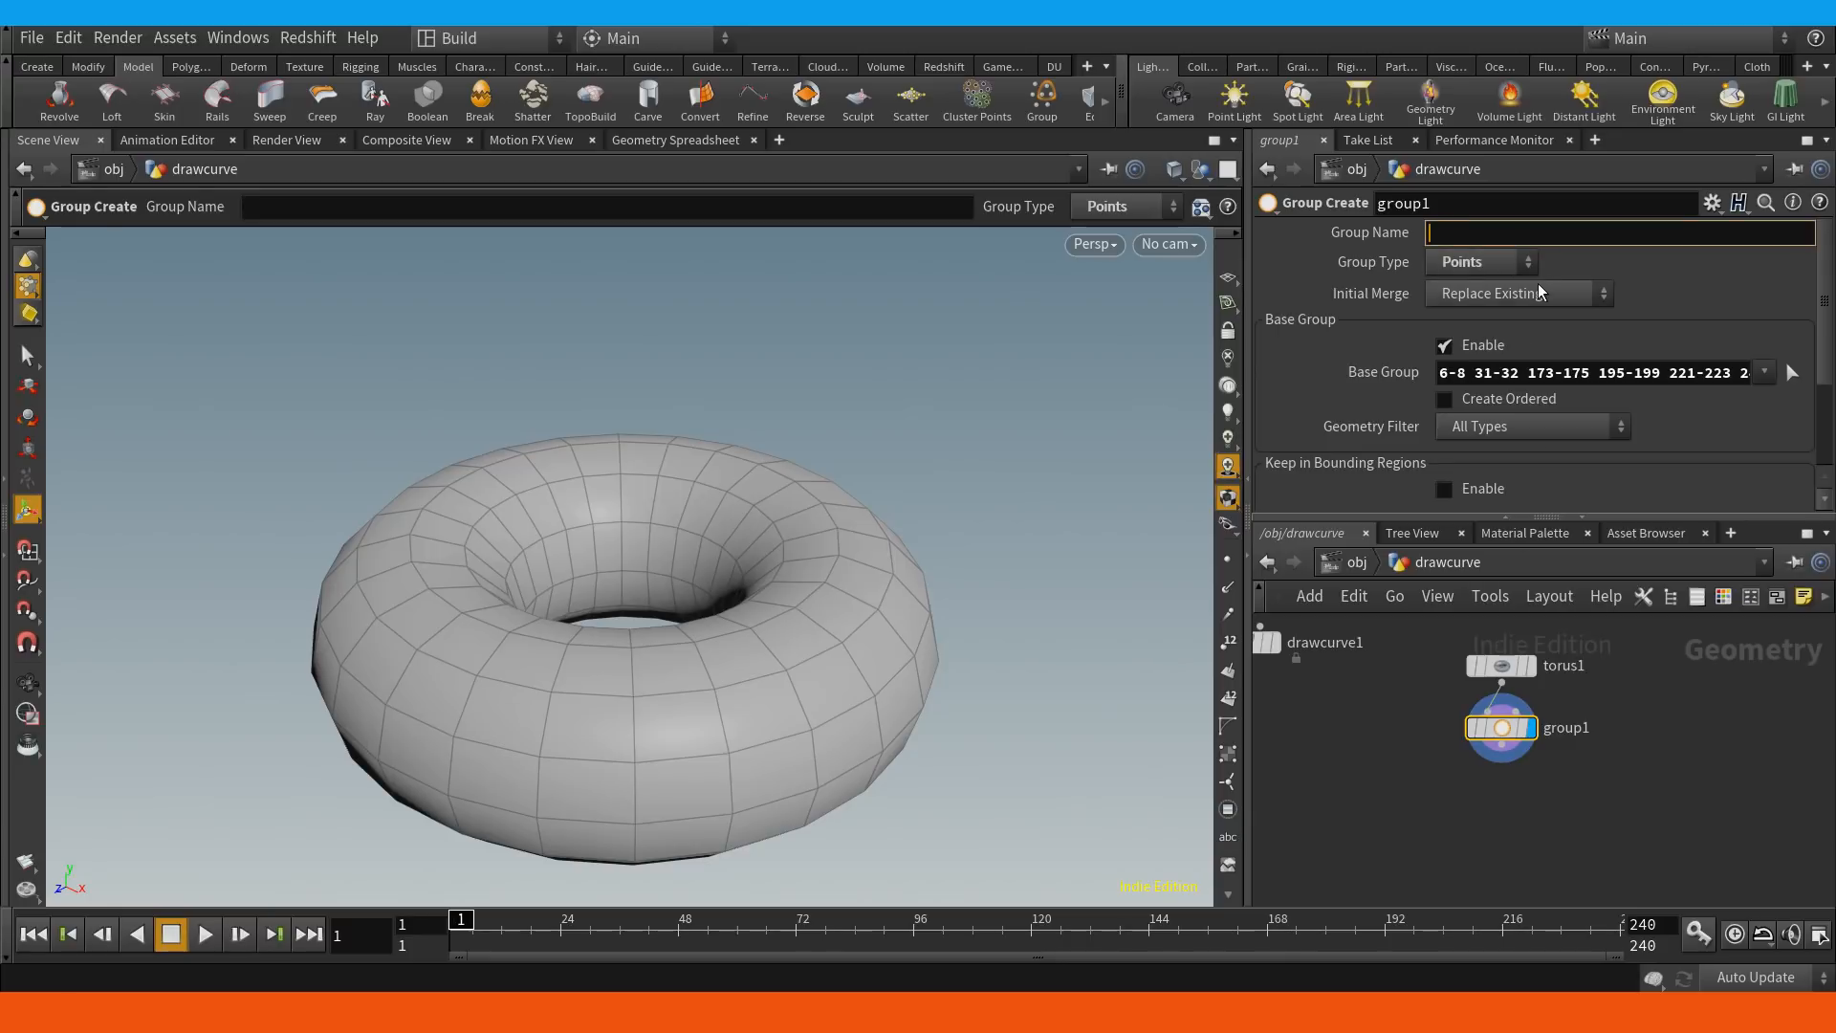
text(test grp)
key(Return)
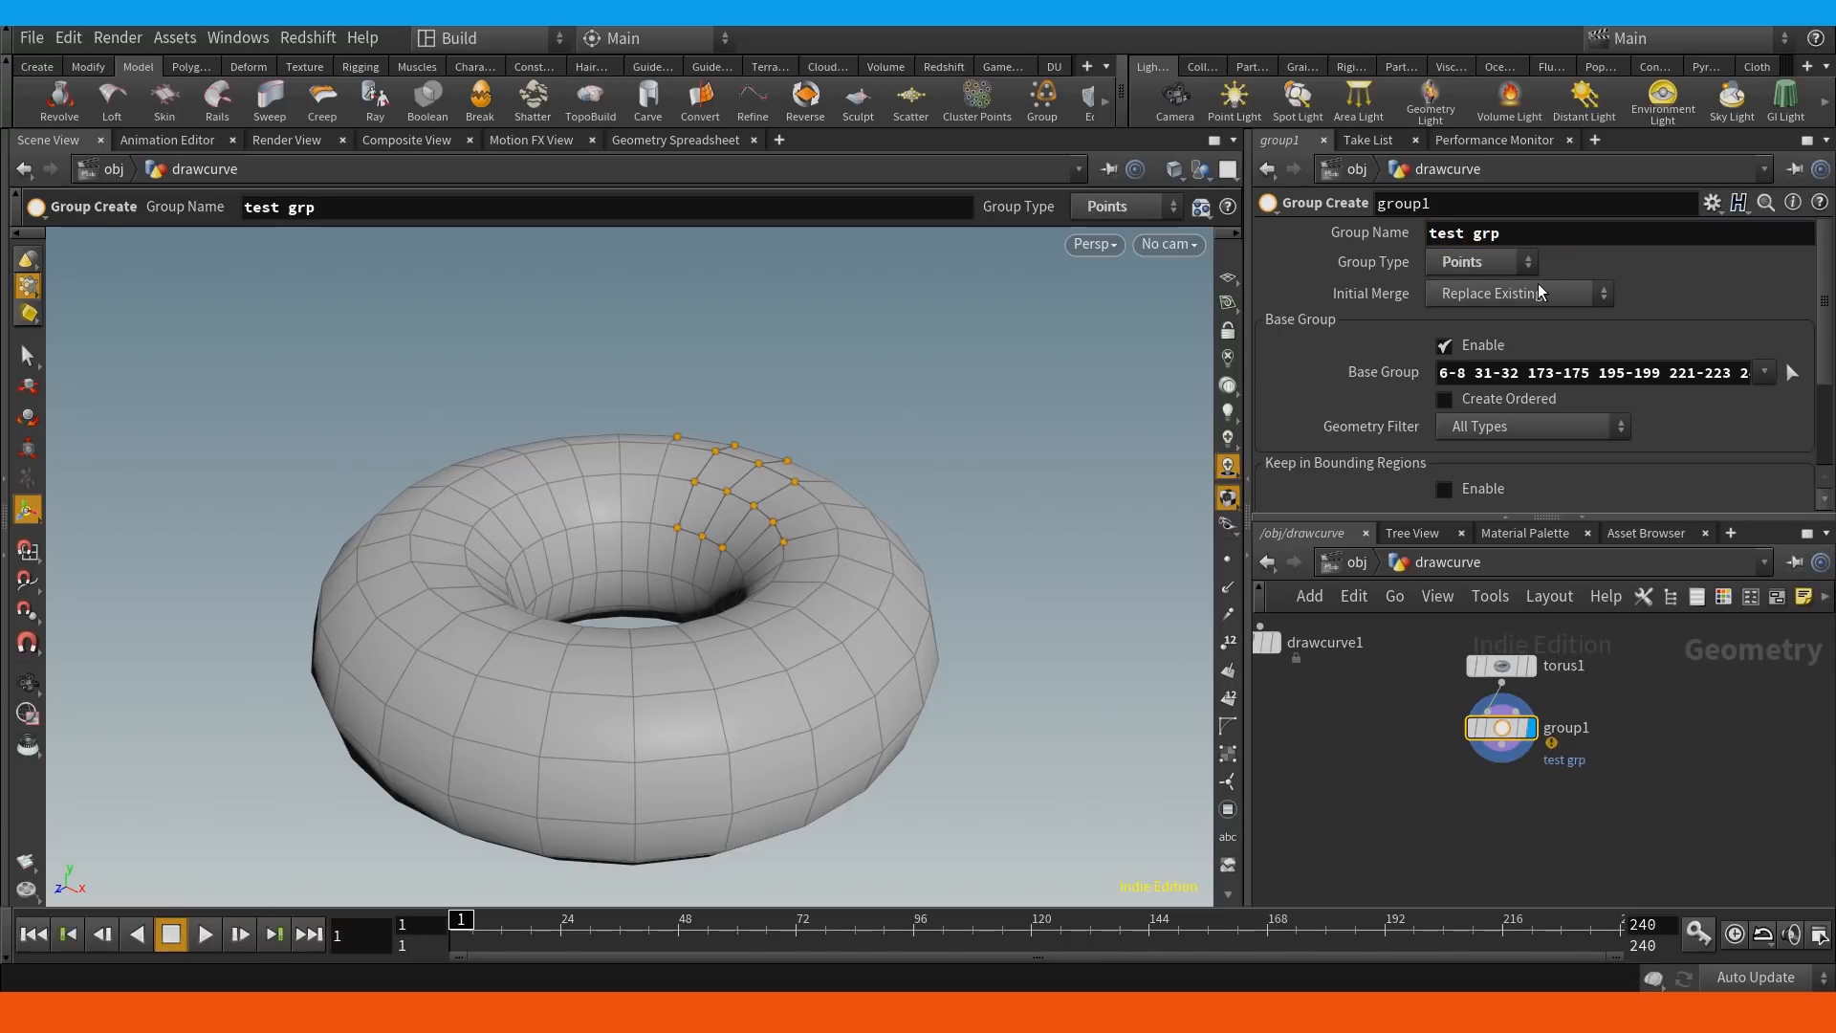
middle_click(1503, 738)
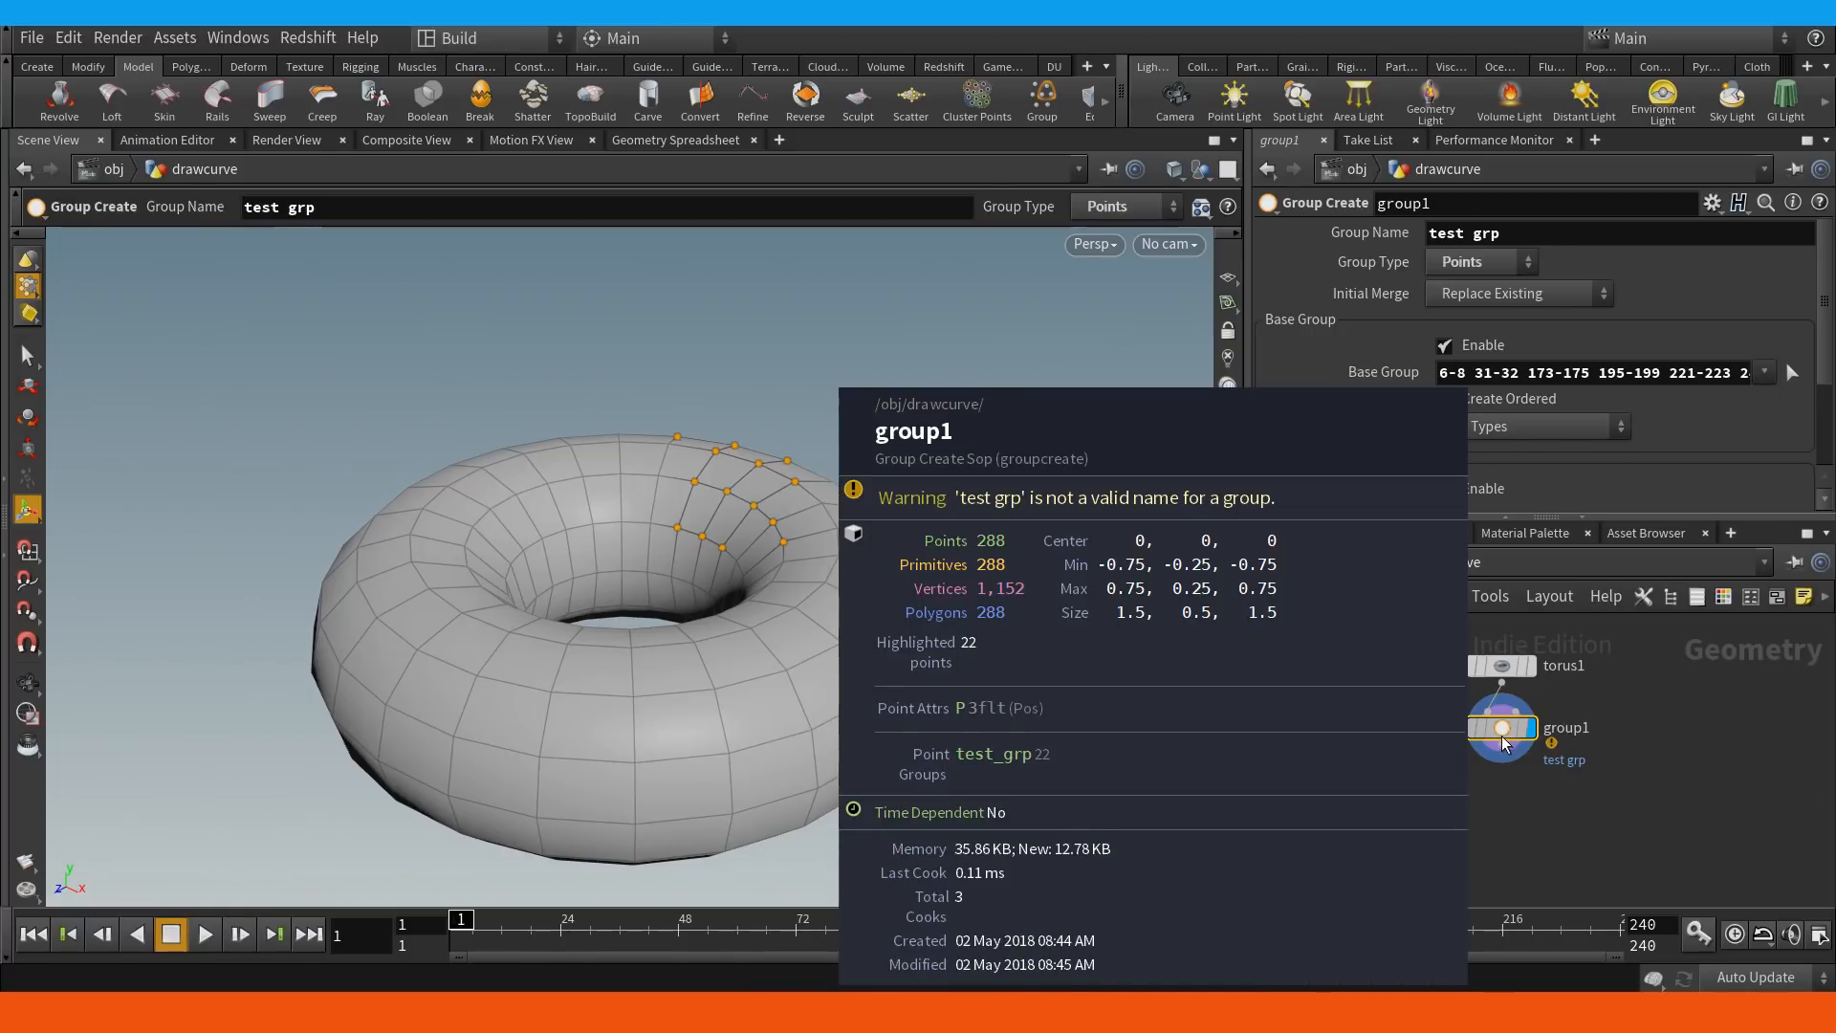
Change the Group Name to test_grp and check the group1 node's information.
click(1484, 234)
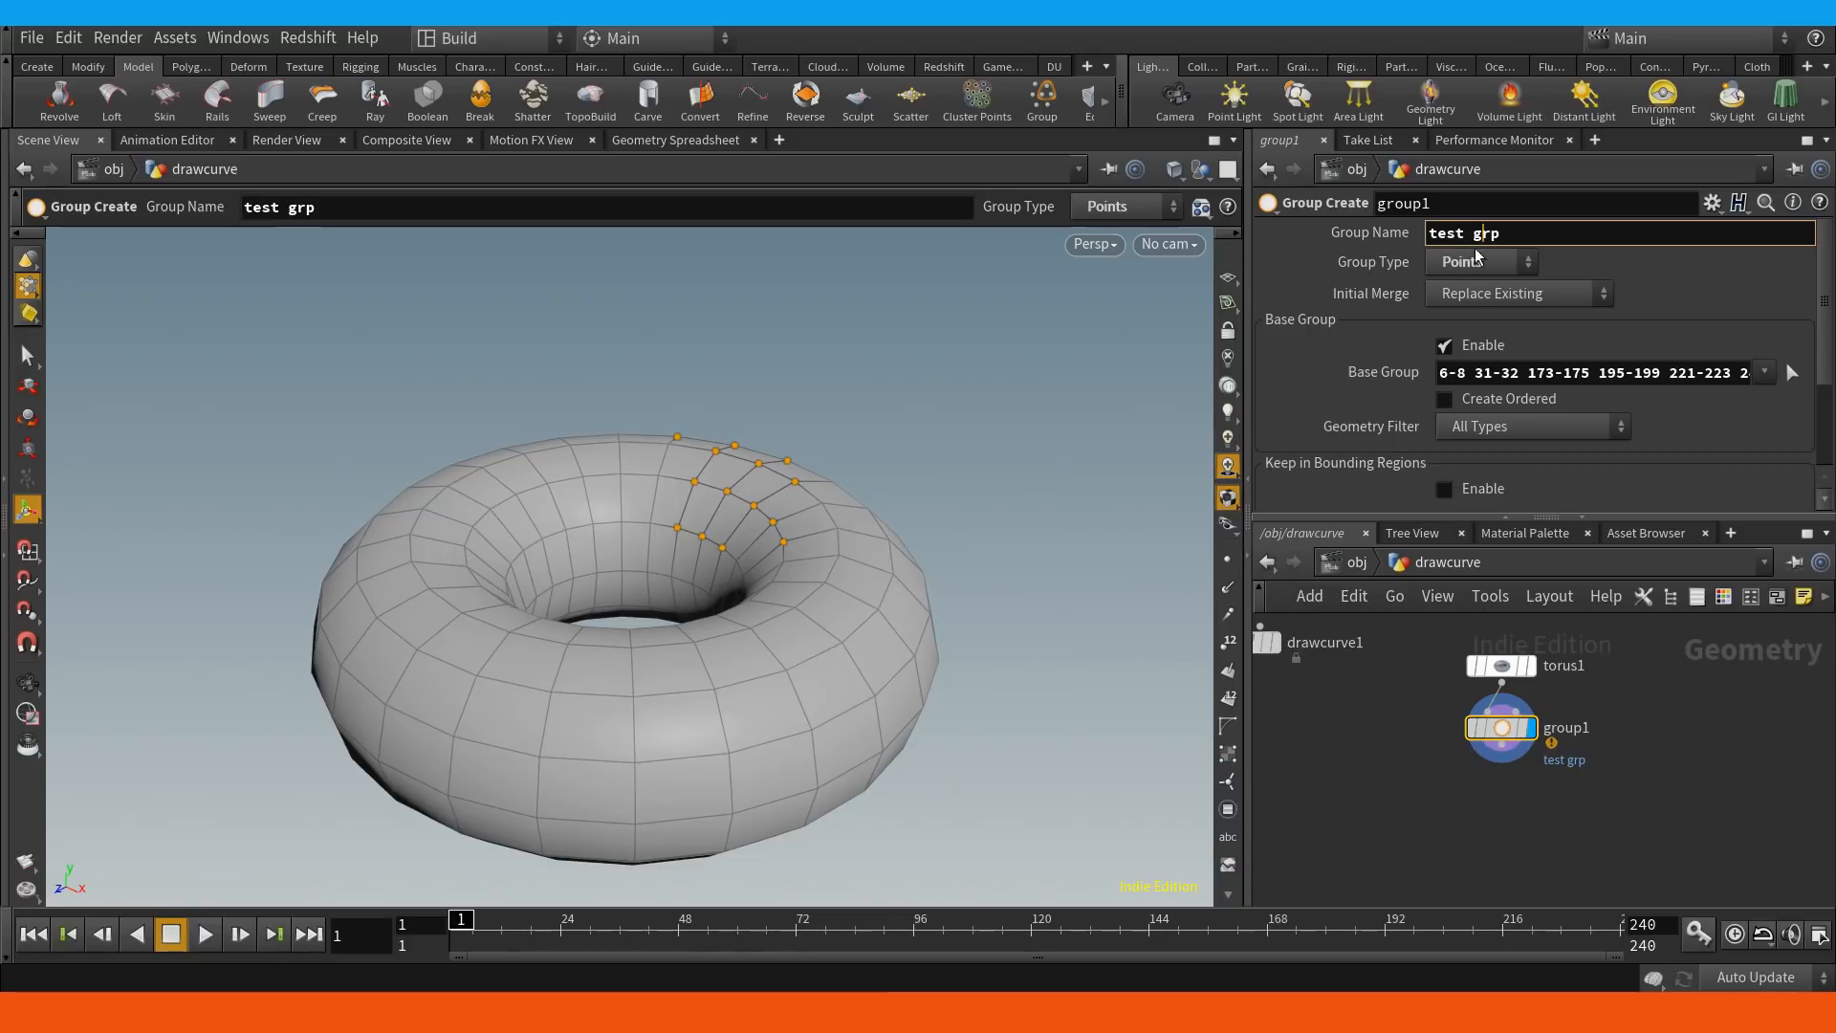
key(BackSpace)
text(_)
key(Return)
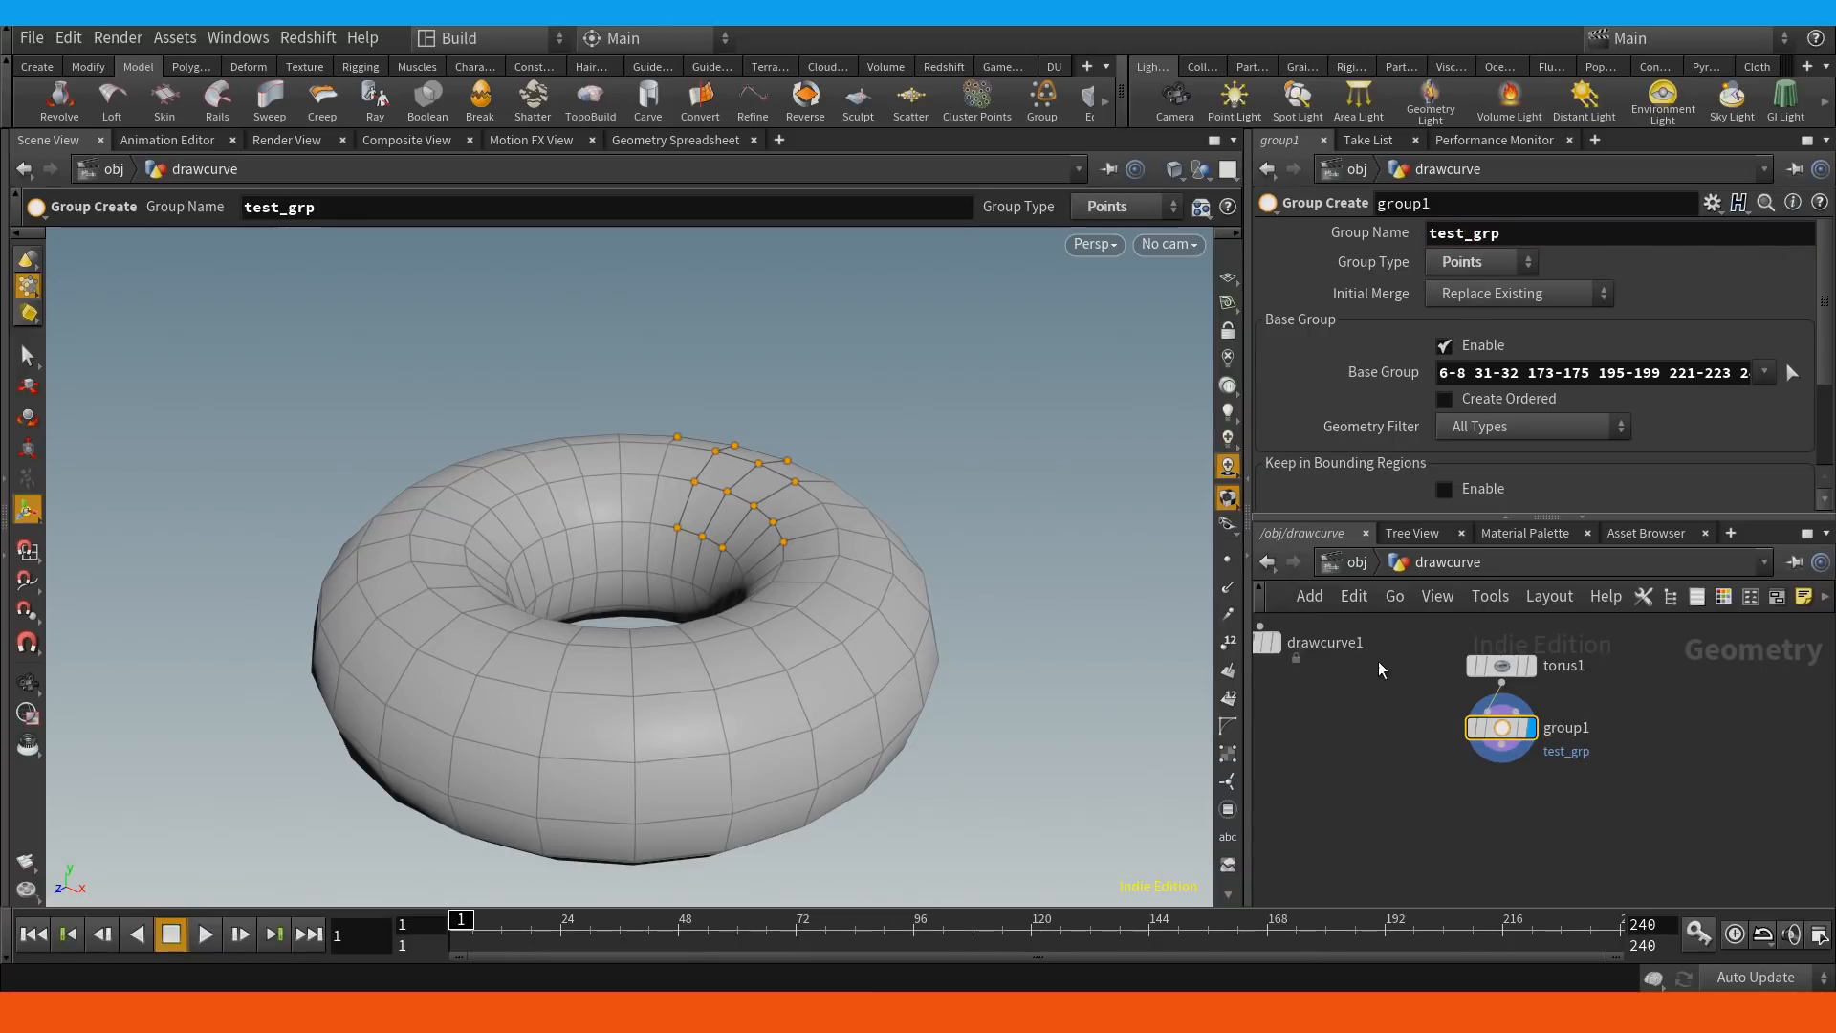
key(Tab)
key(Escape)
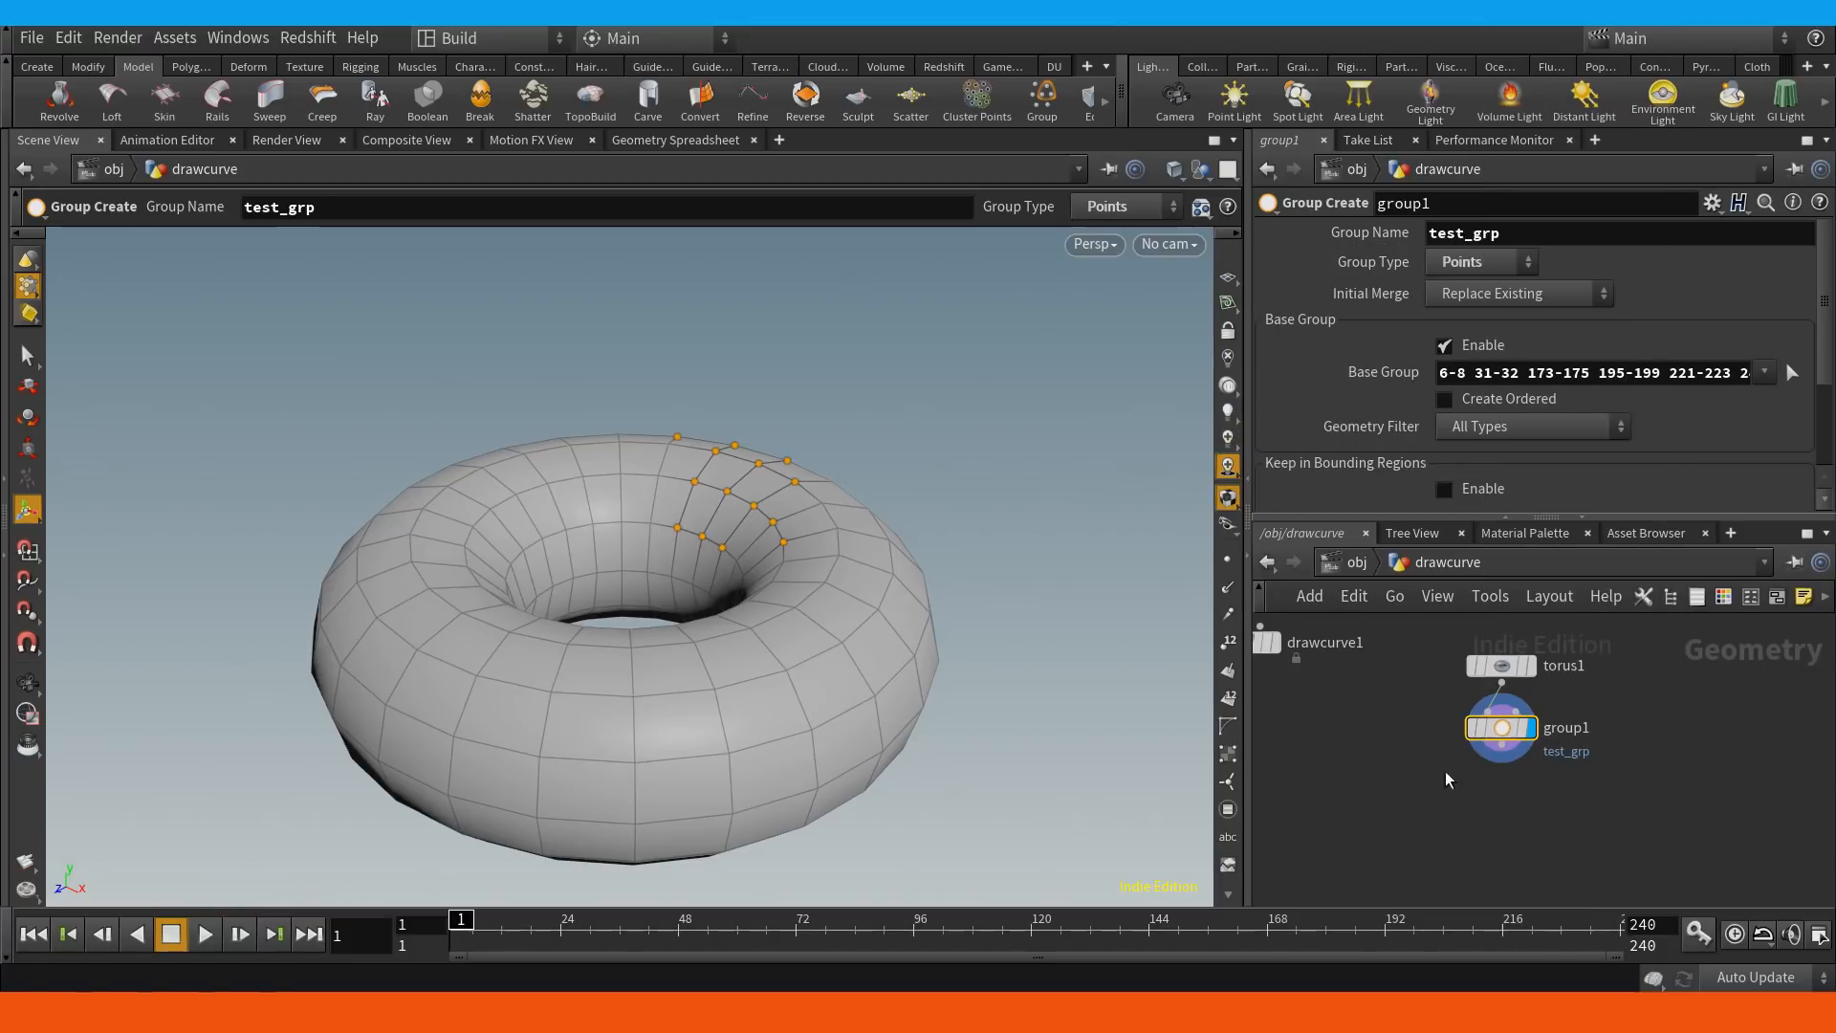
middle_click(1504, 729)
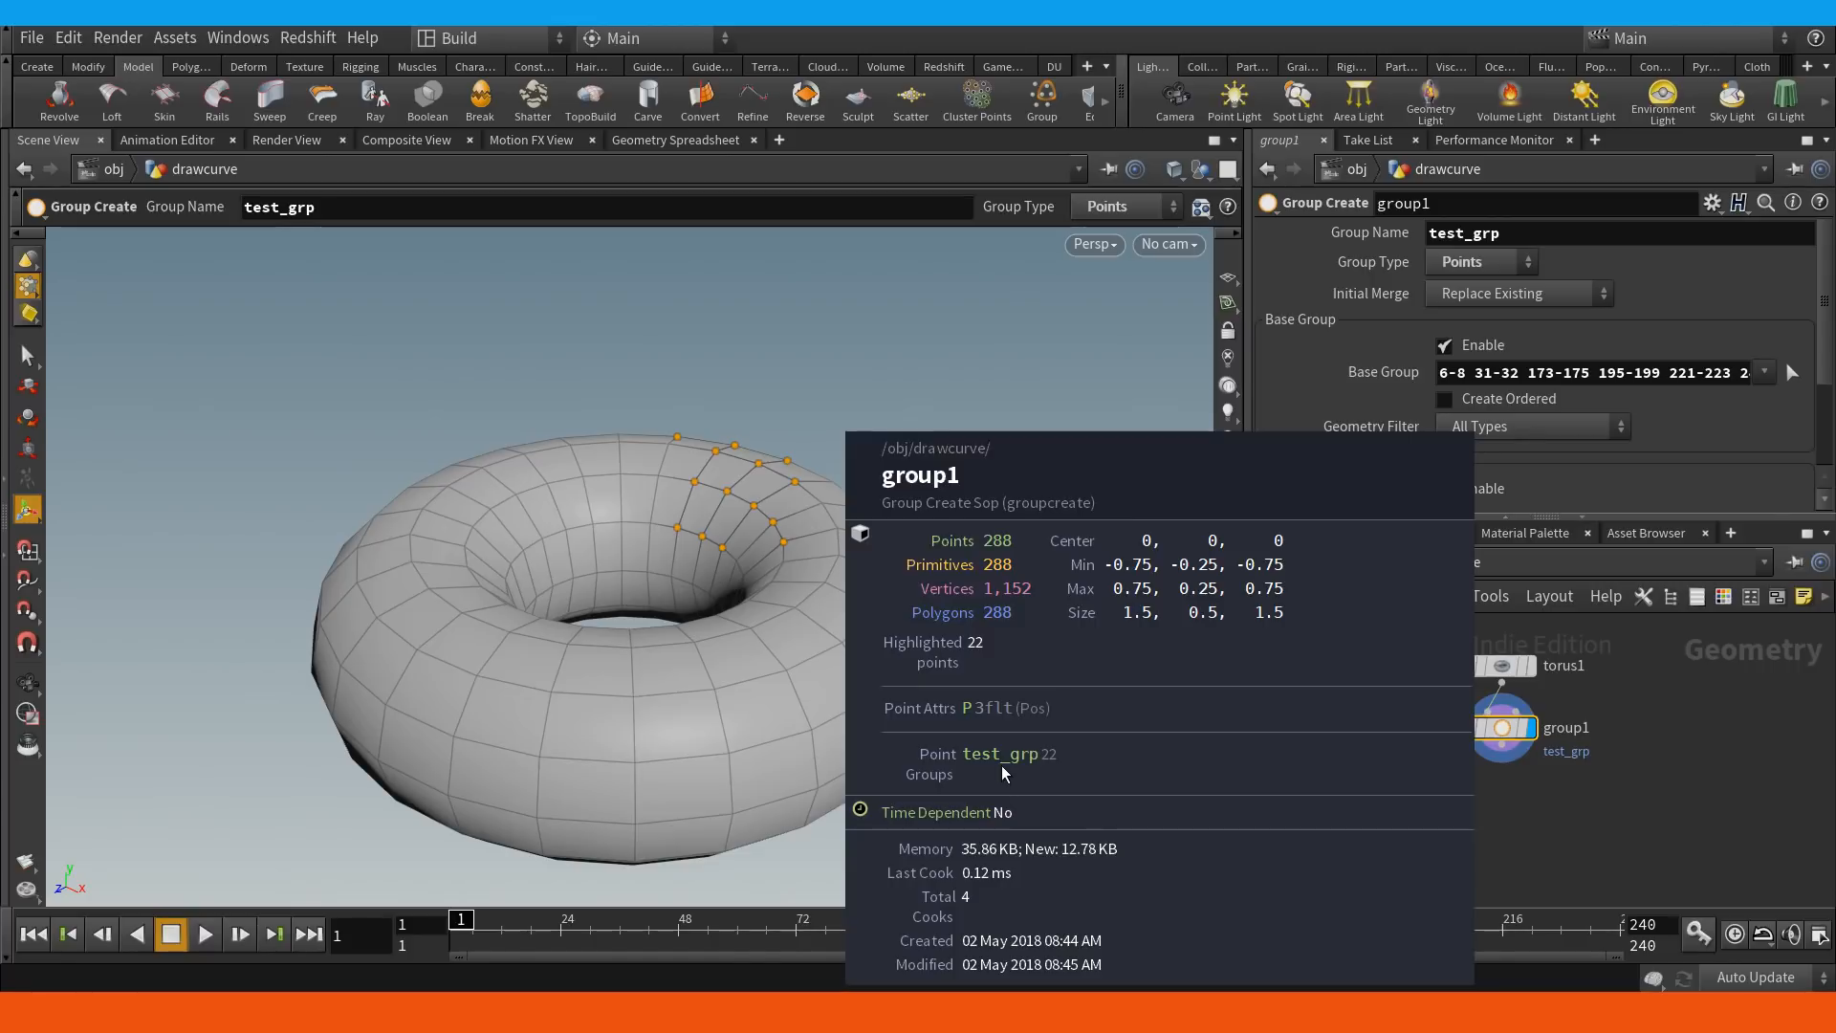
drag(1504, 729, 1505, 748)
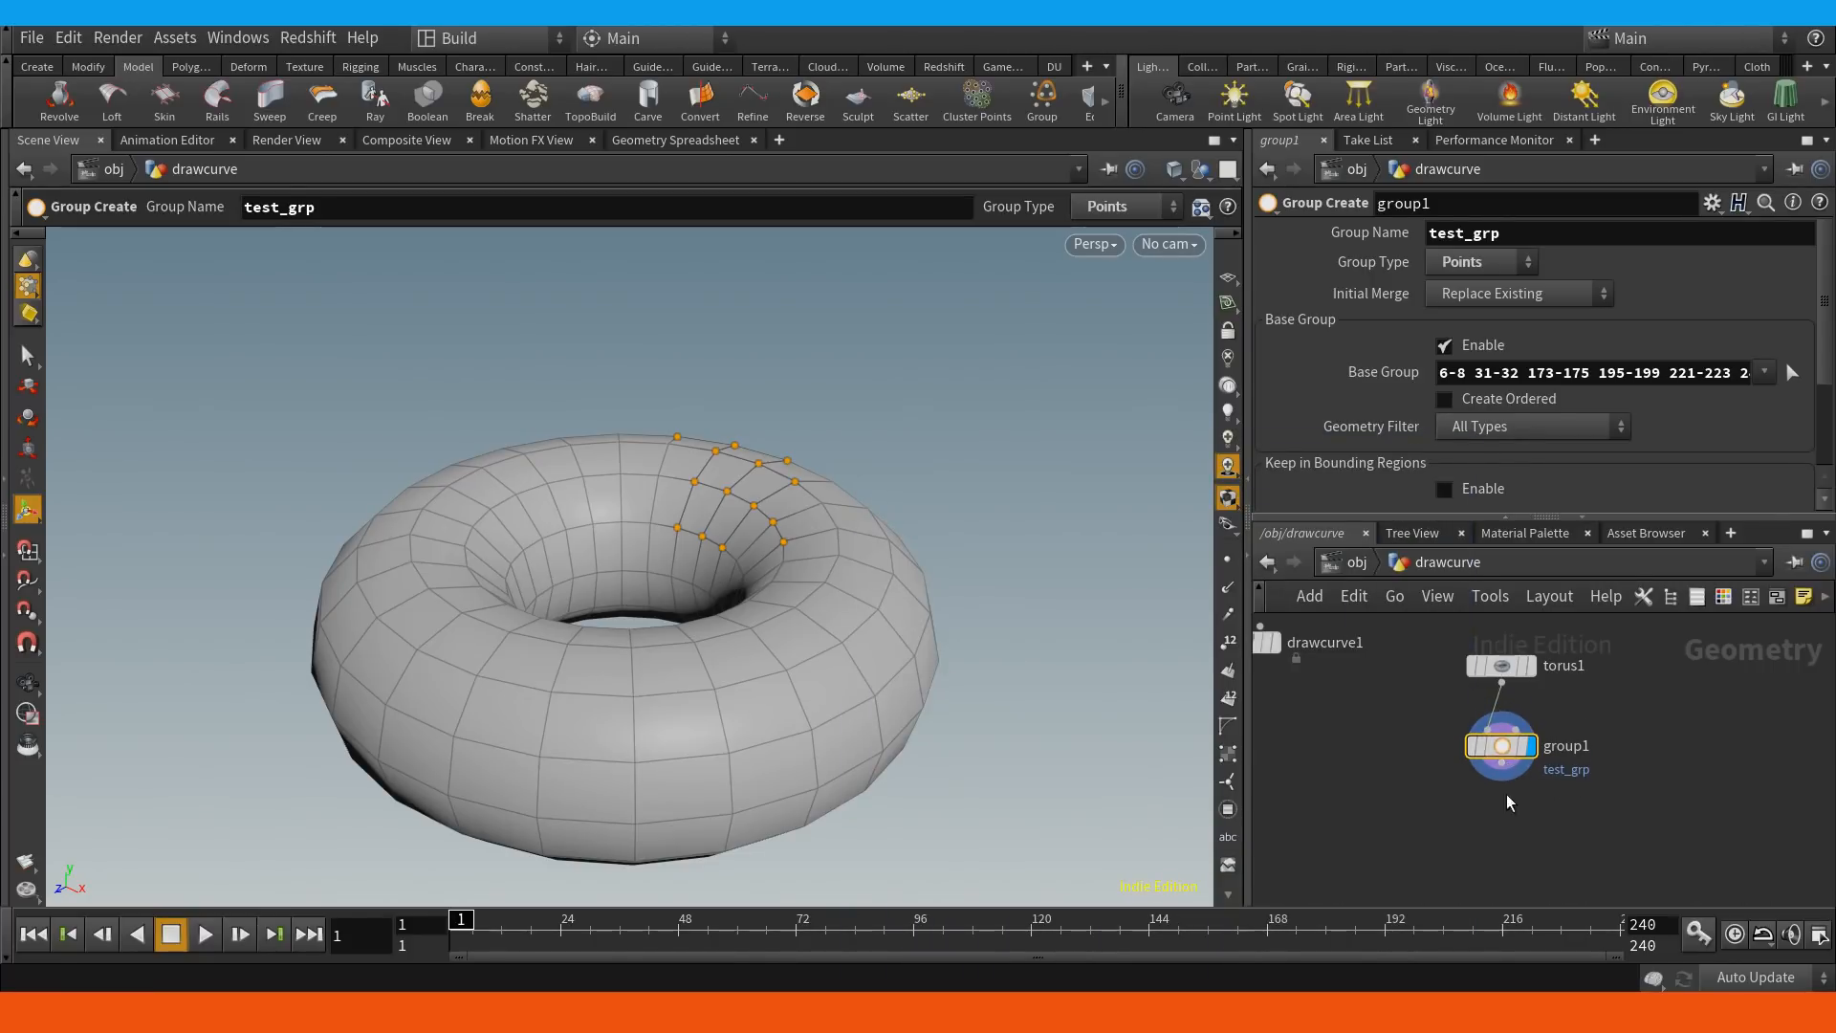
Add a Copy and Transform node below the group1 node.
key(Tab)
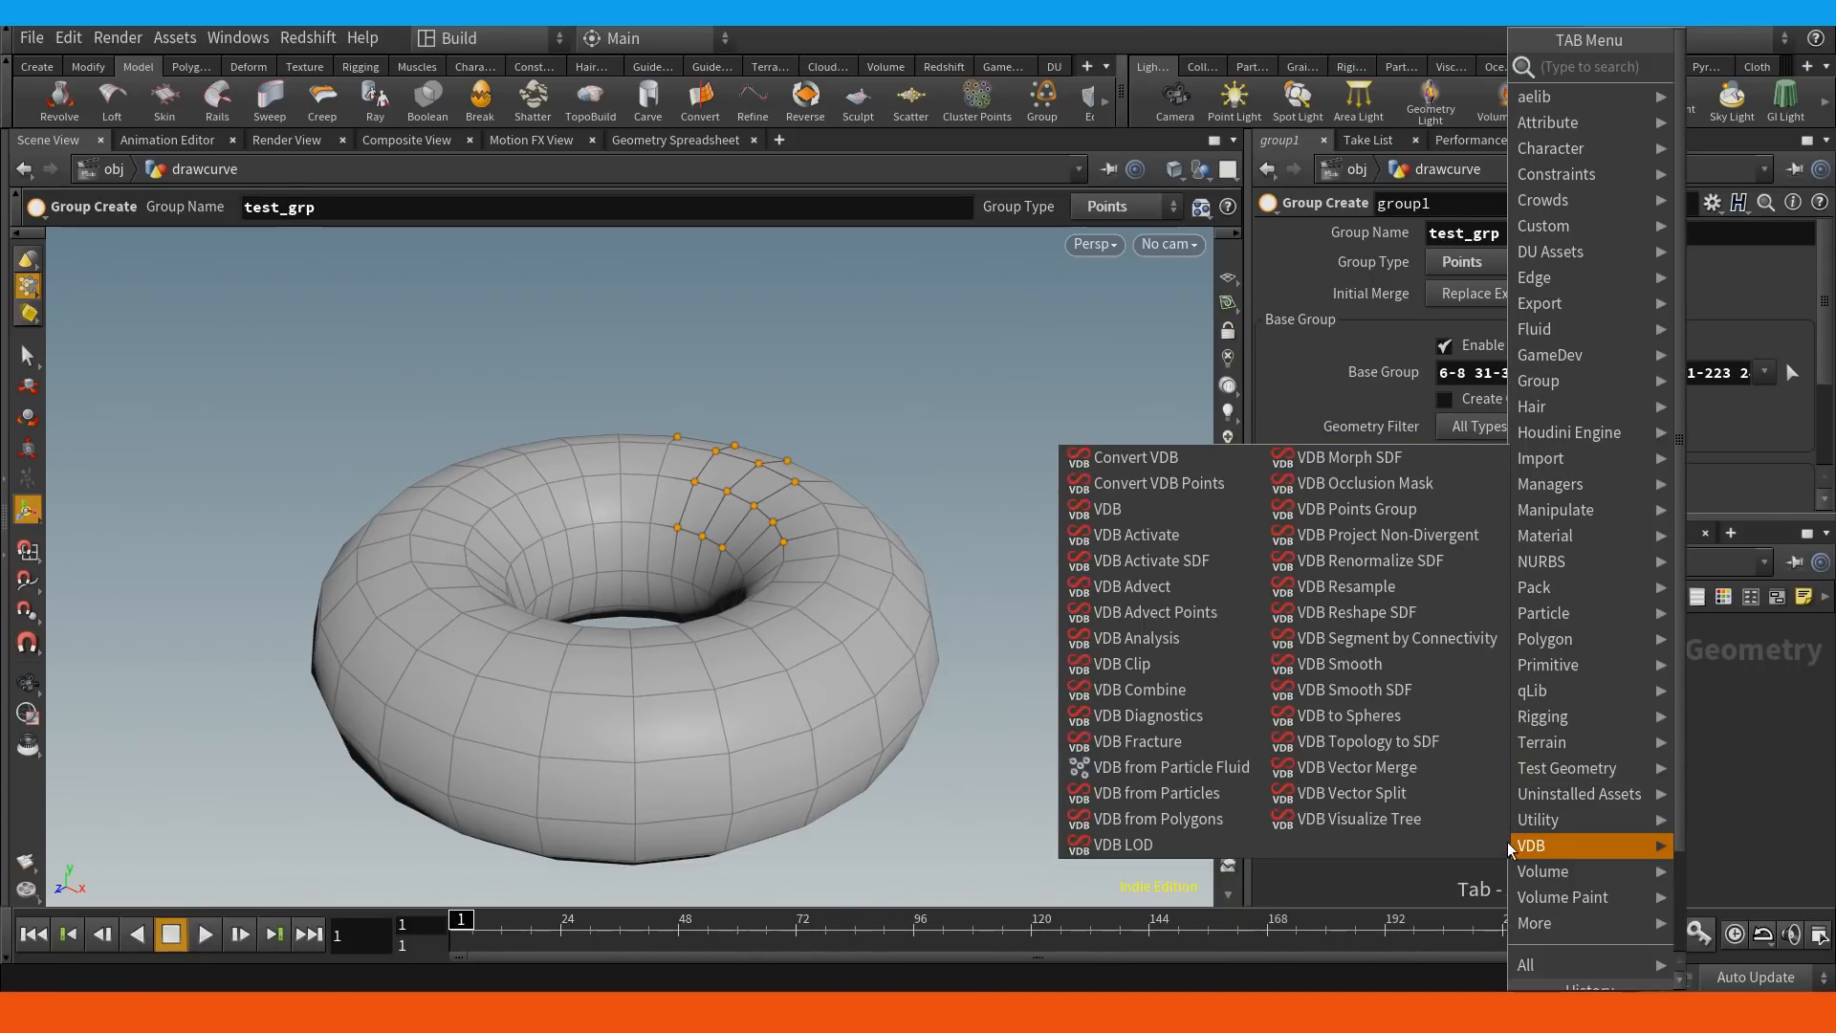
text(copy)
key(Return)
click(1452, 853)
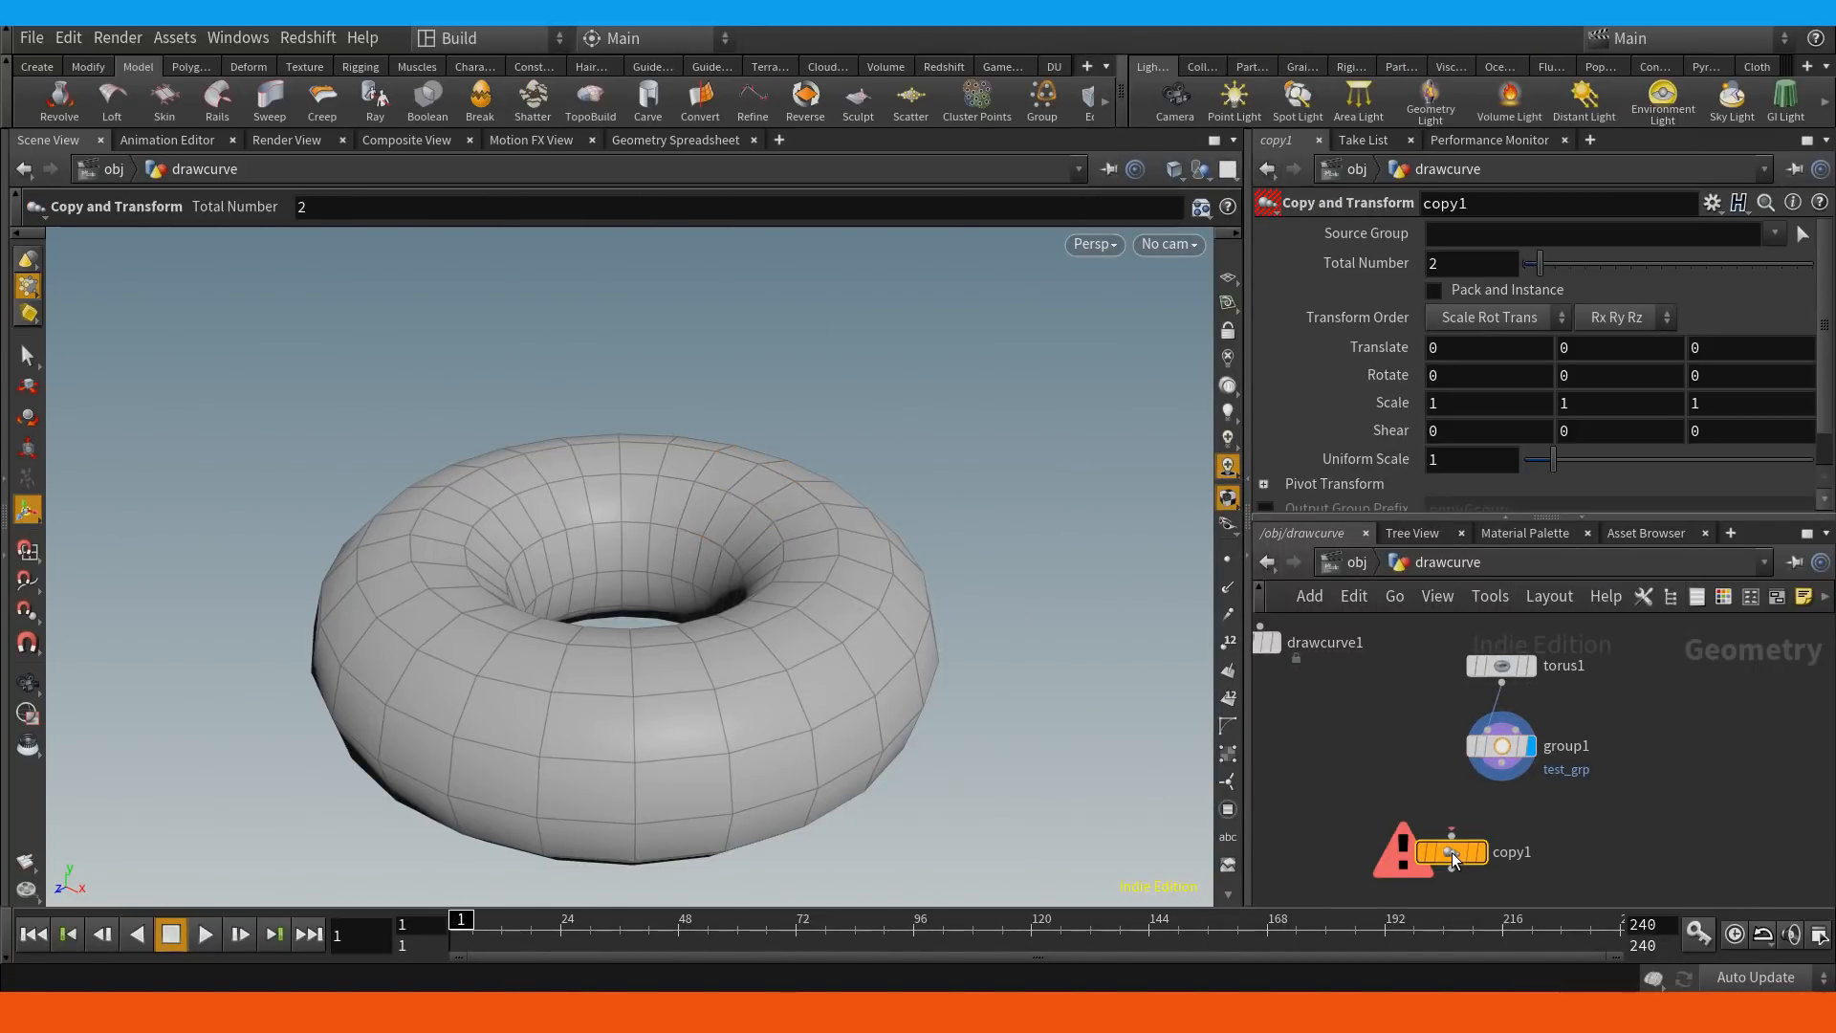
key(c)
key(o)
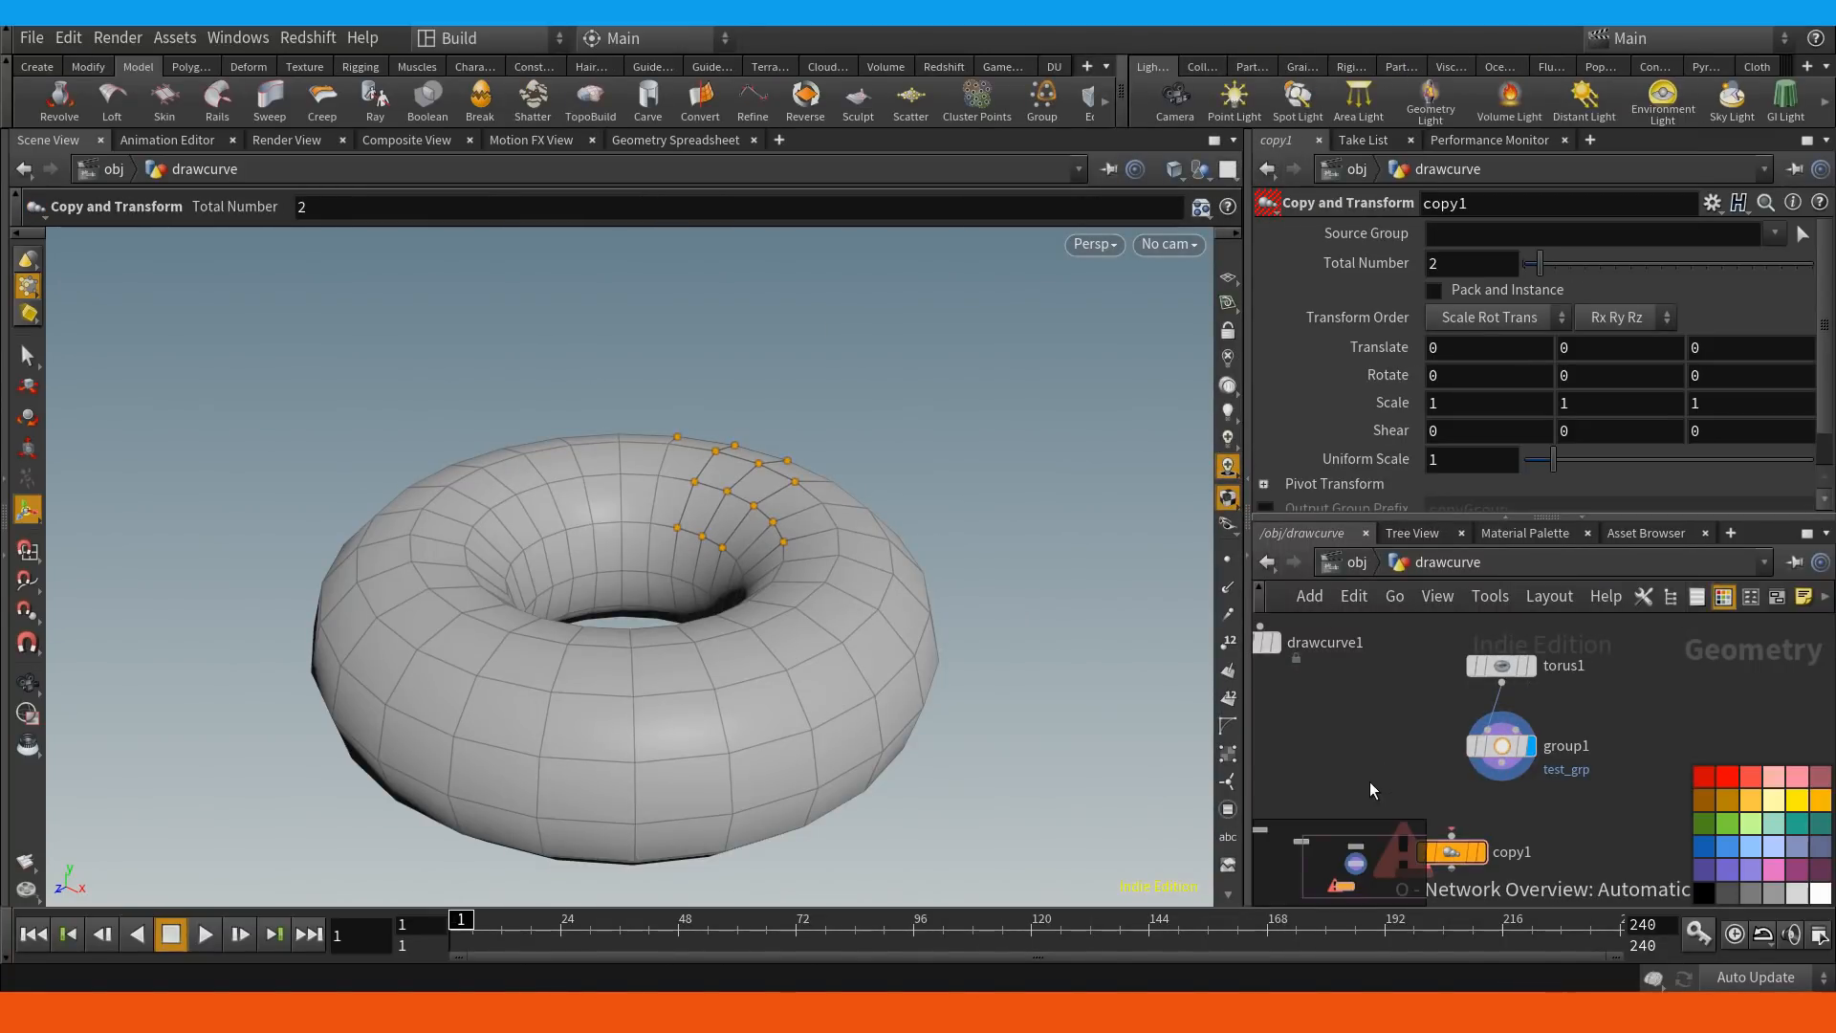
key(c)
key(o)
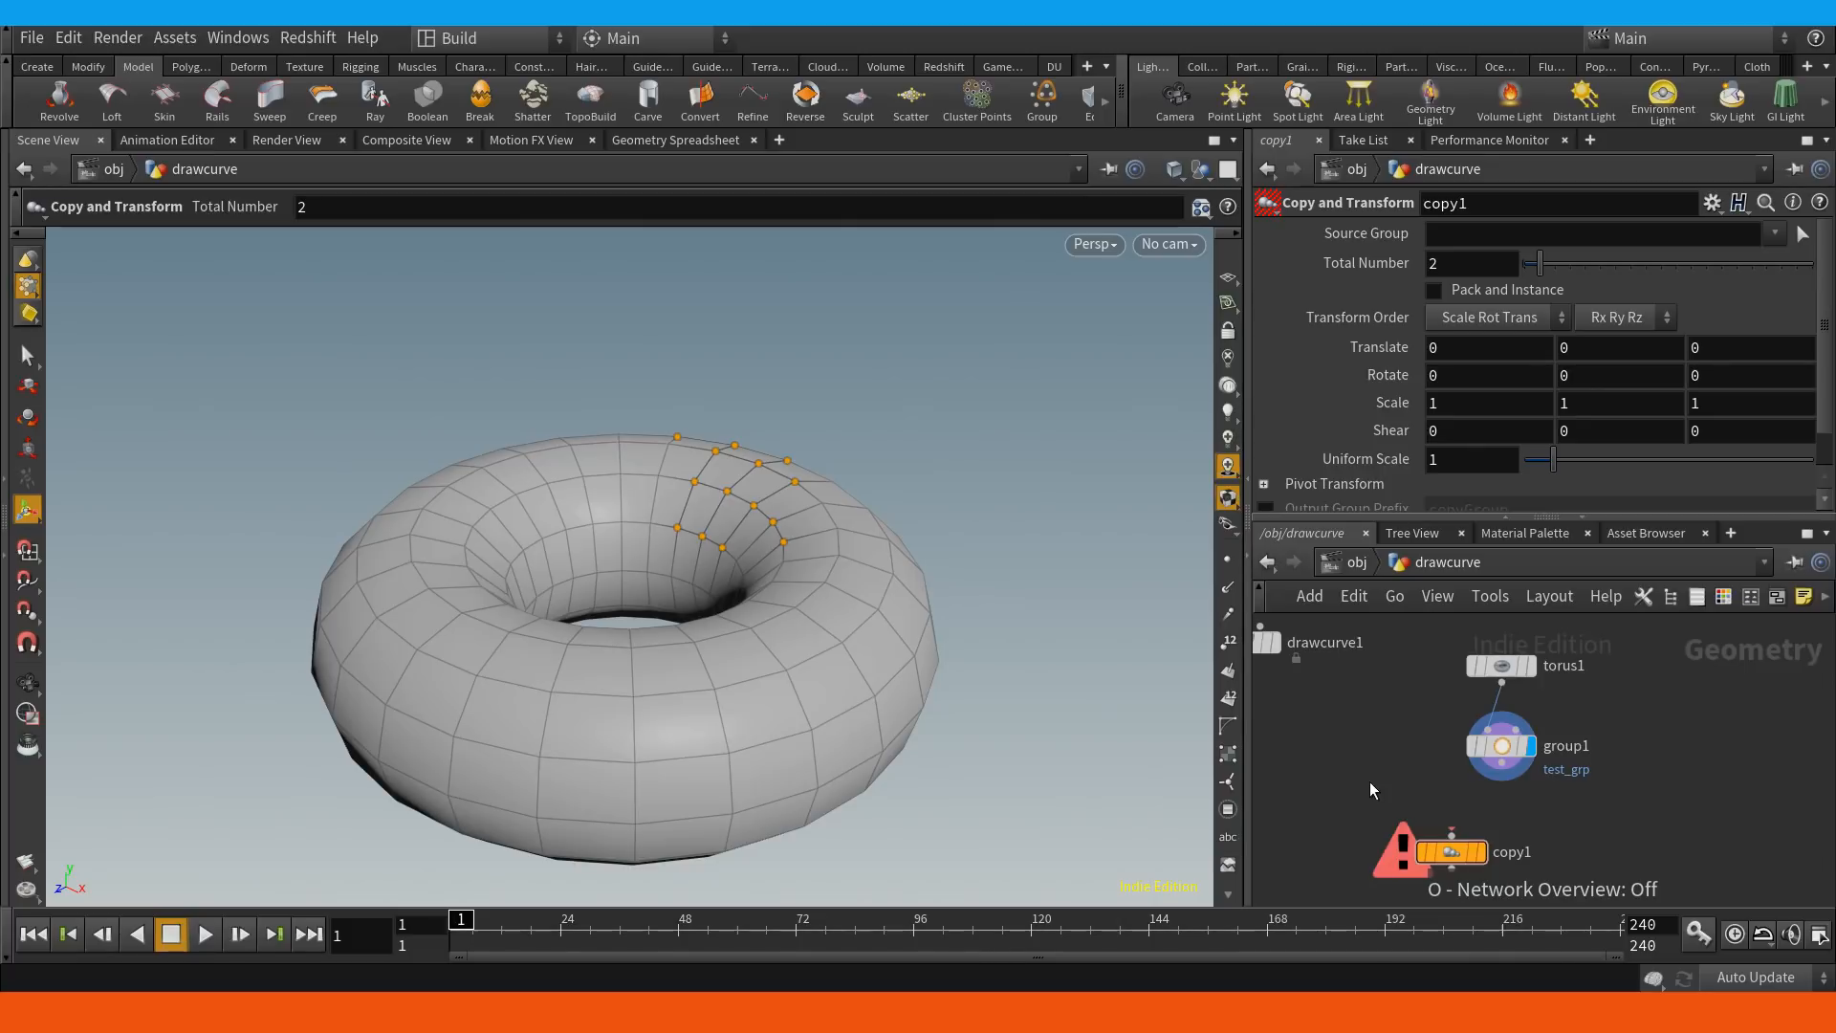
Add a Copy to Points node and connect group1 only to its second input, cutting the wire to the first.
key(Tab)
text(copy t)
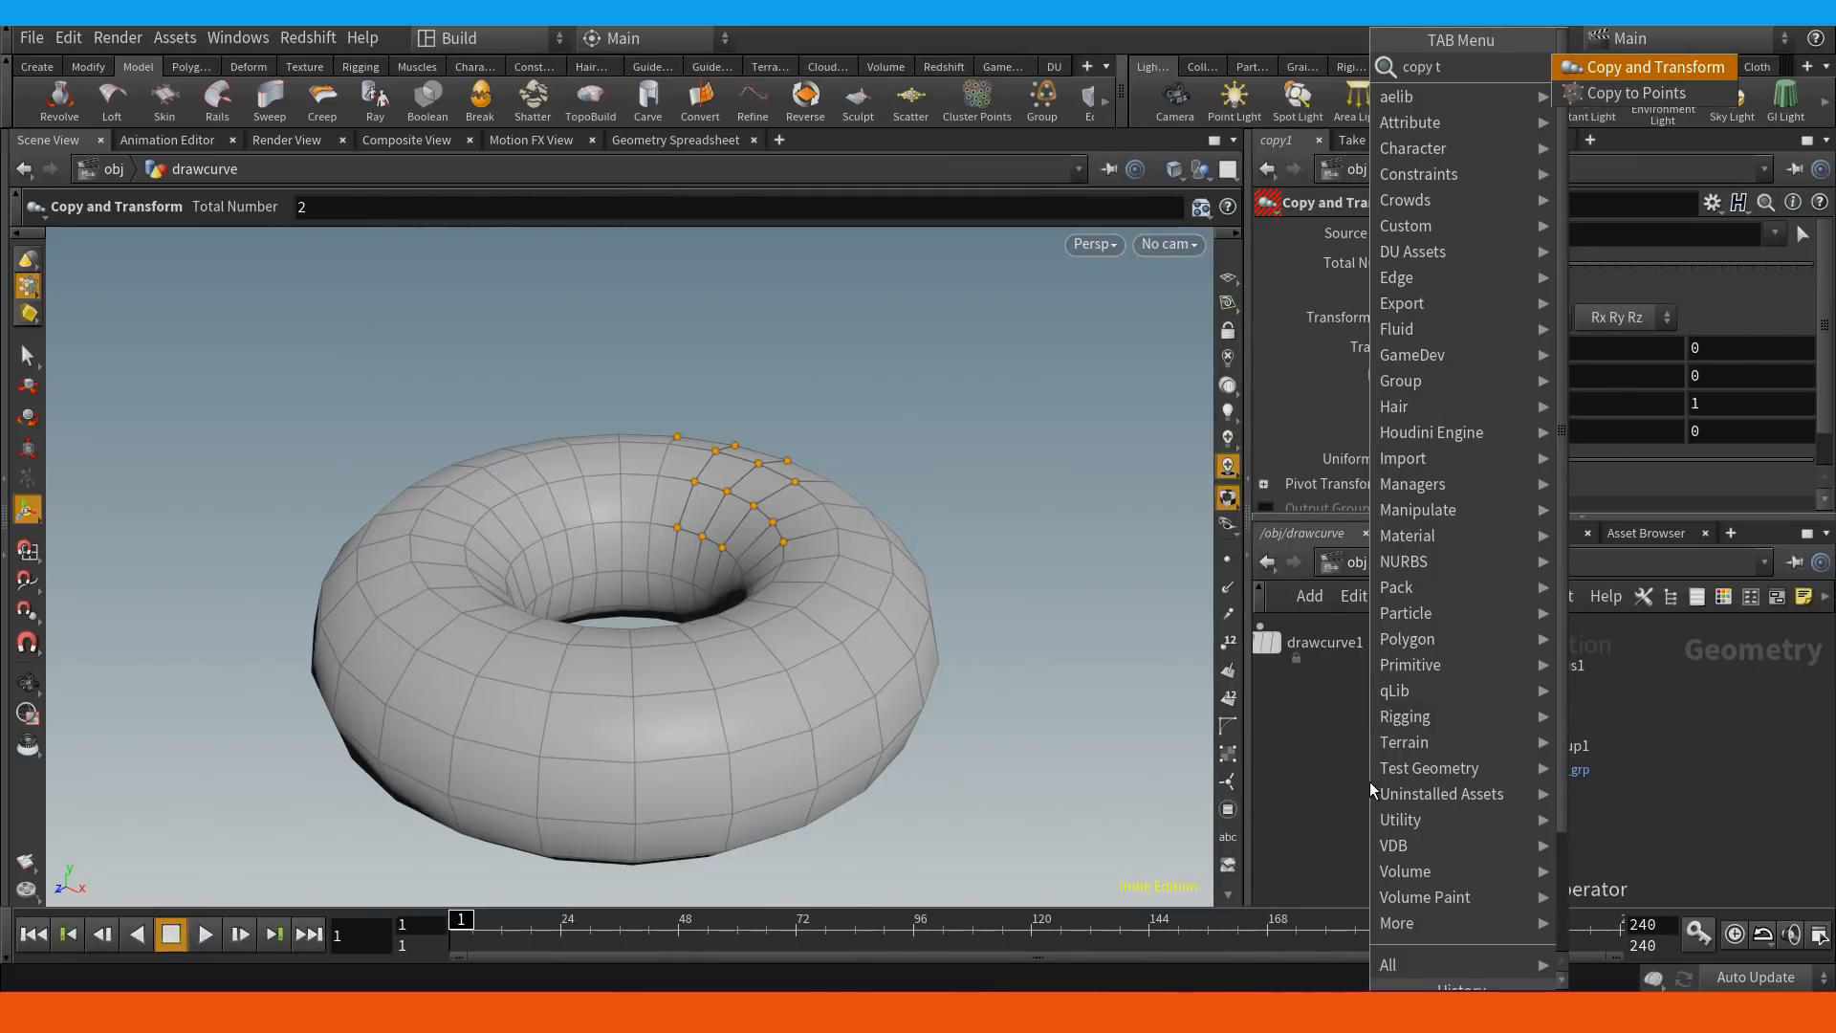
key(Down)
key(Return)
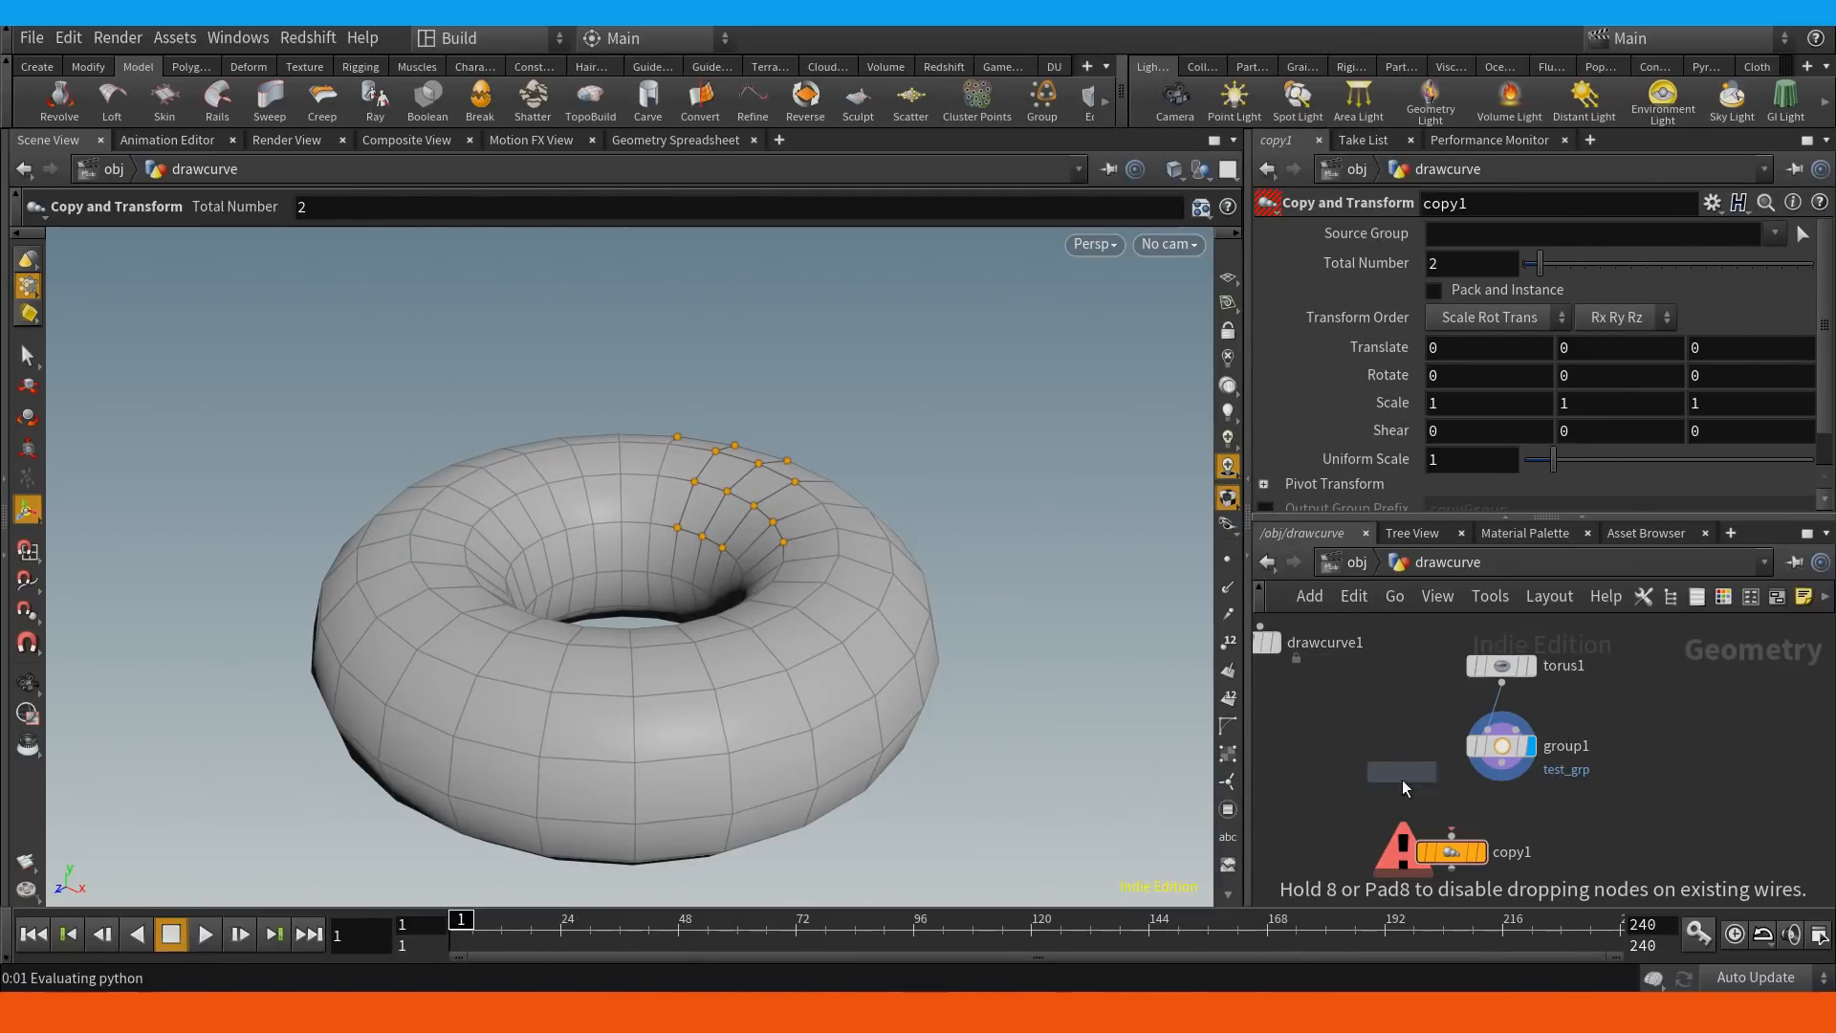
click(1414, 808)
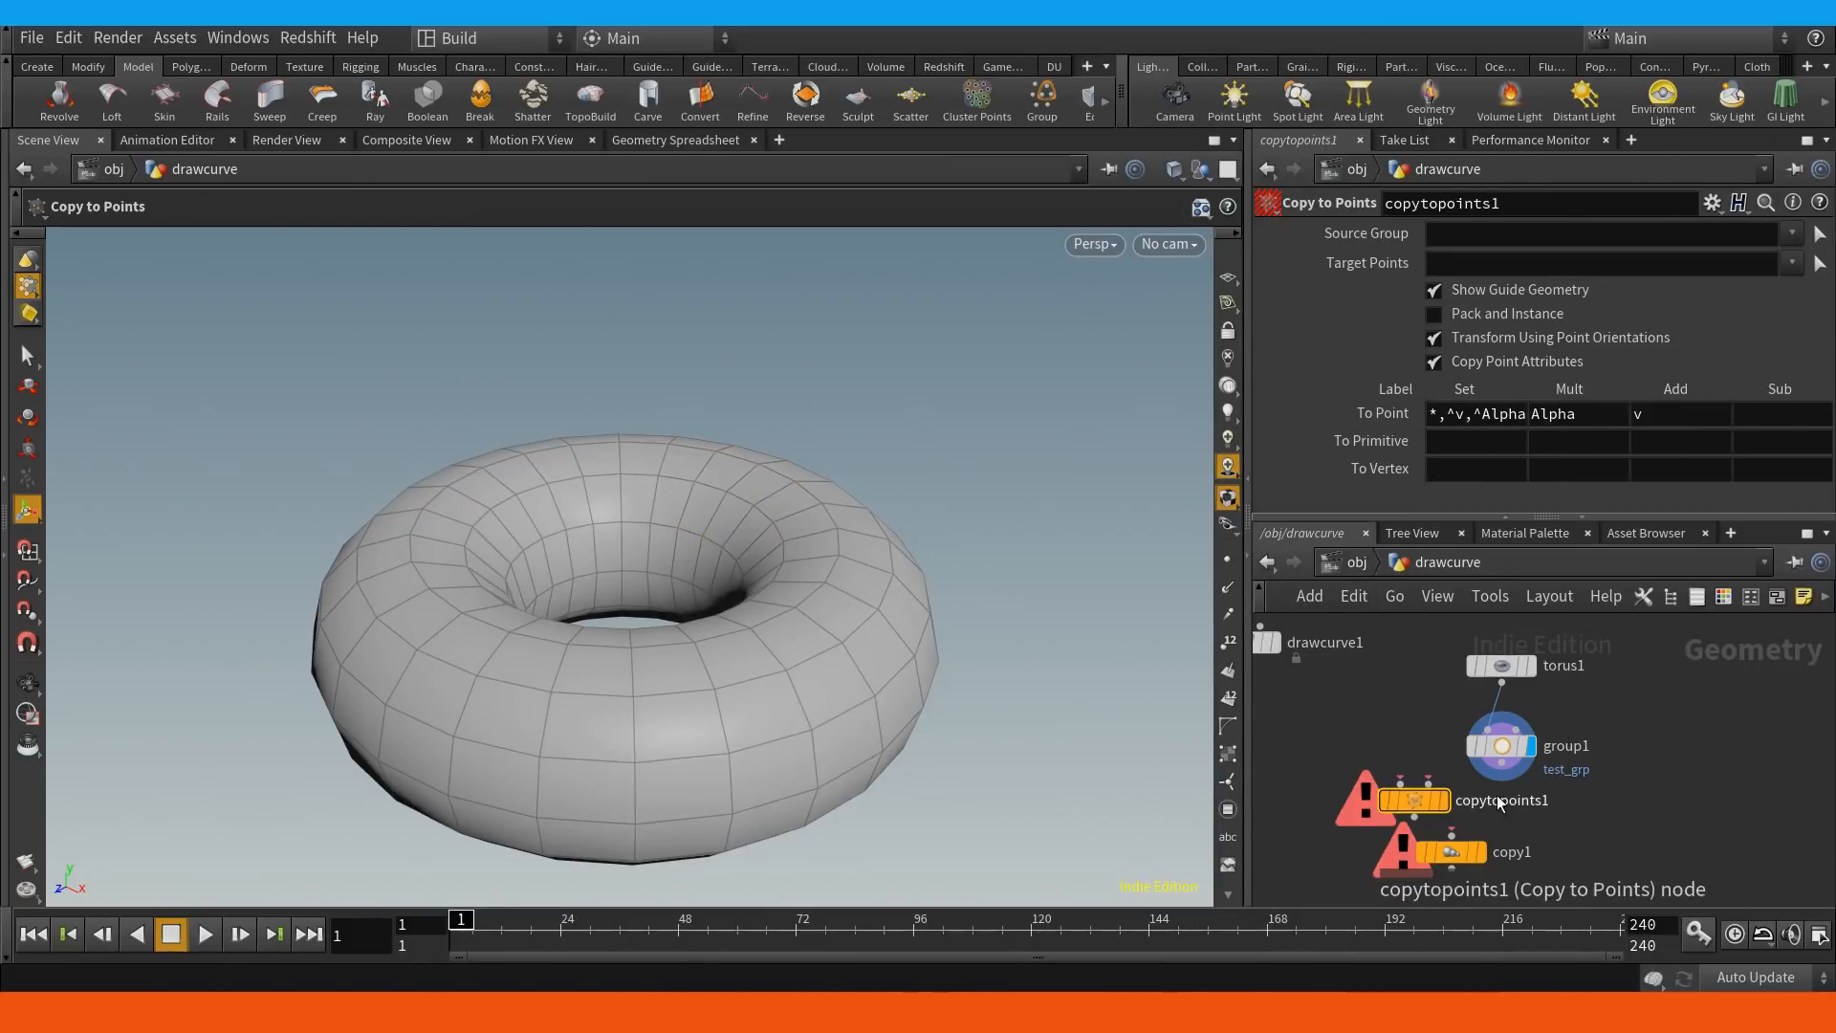
click(1401, 777)
key(y)
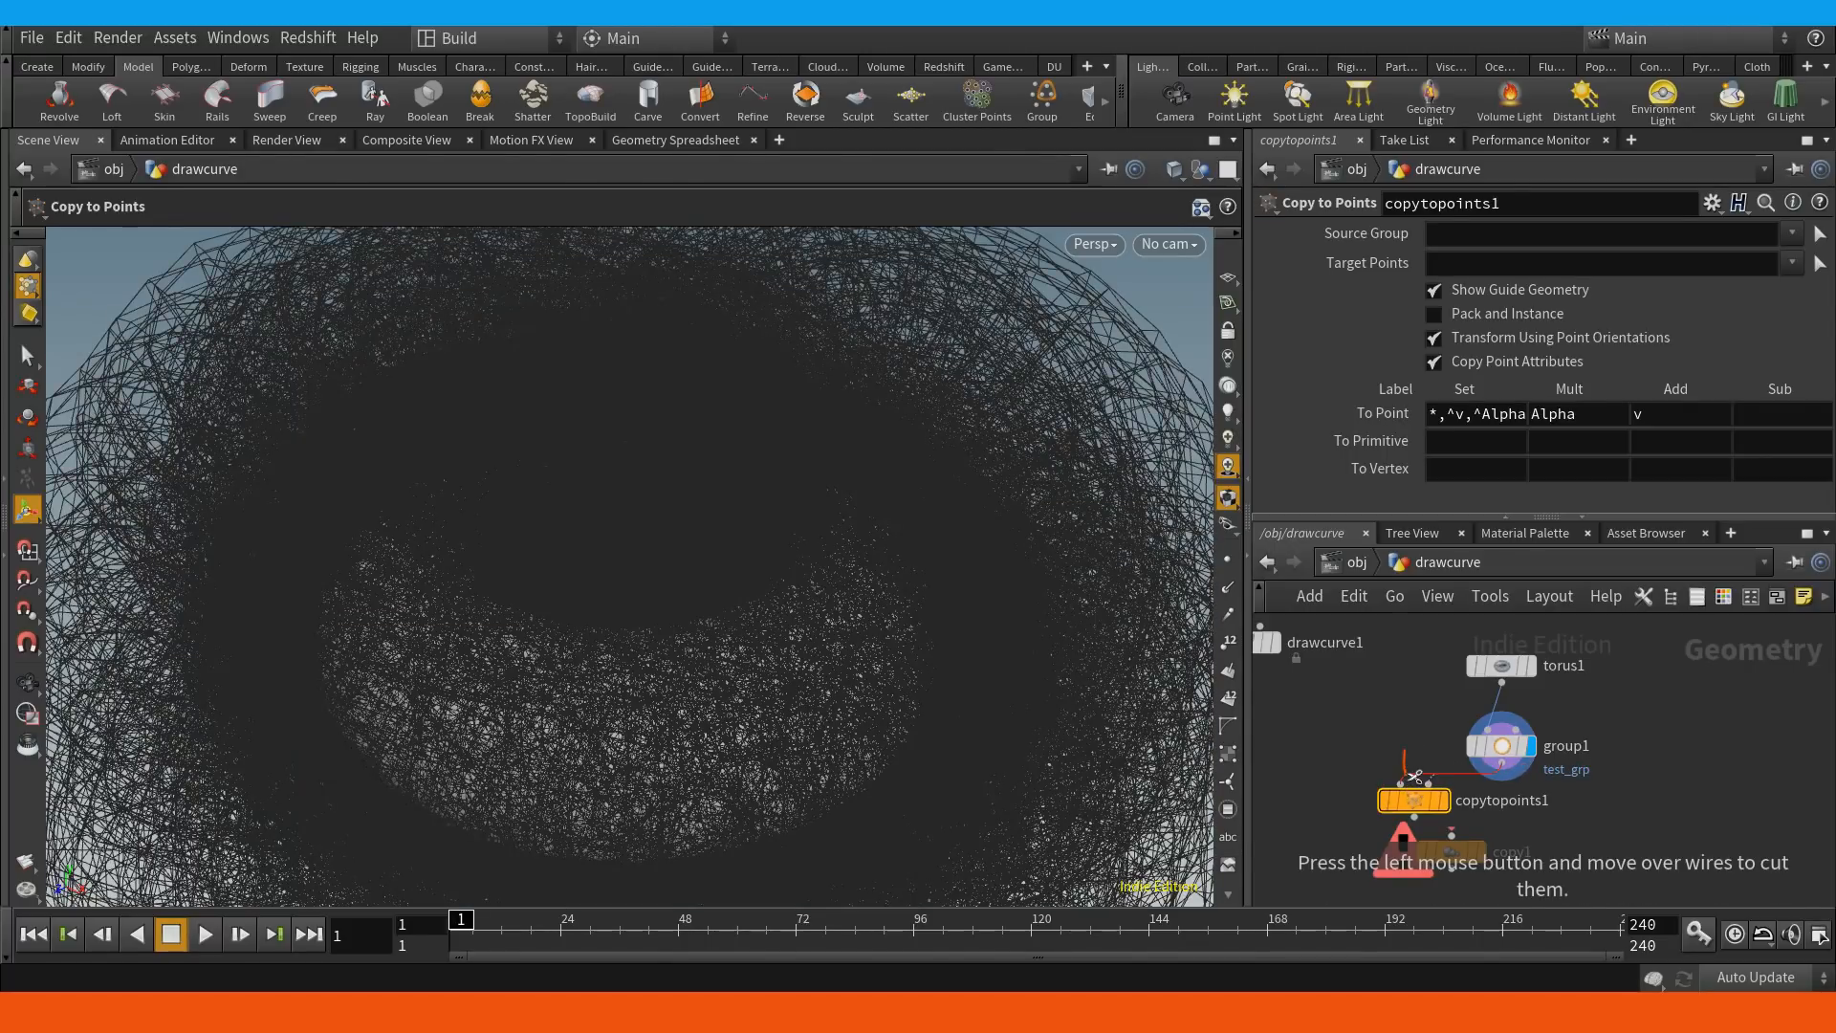
drag(1398, 763, 1427, 763)
Add a Sphere node wired into the first input of copytopoints1 and display the Copy to Points result.
click(1400, 777)
key(Tab)
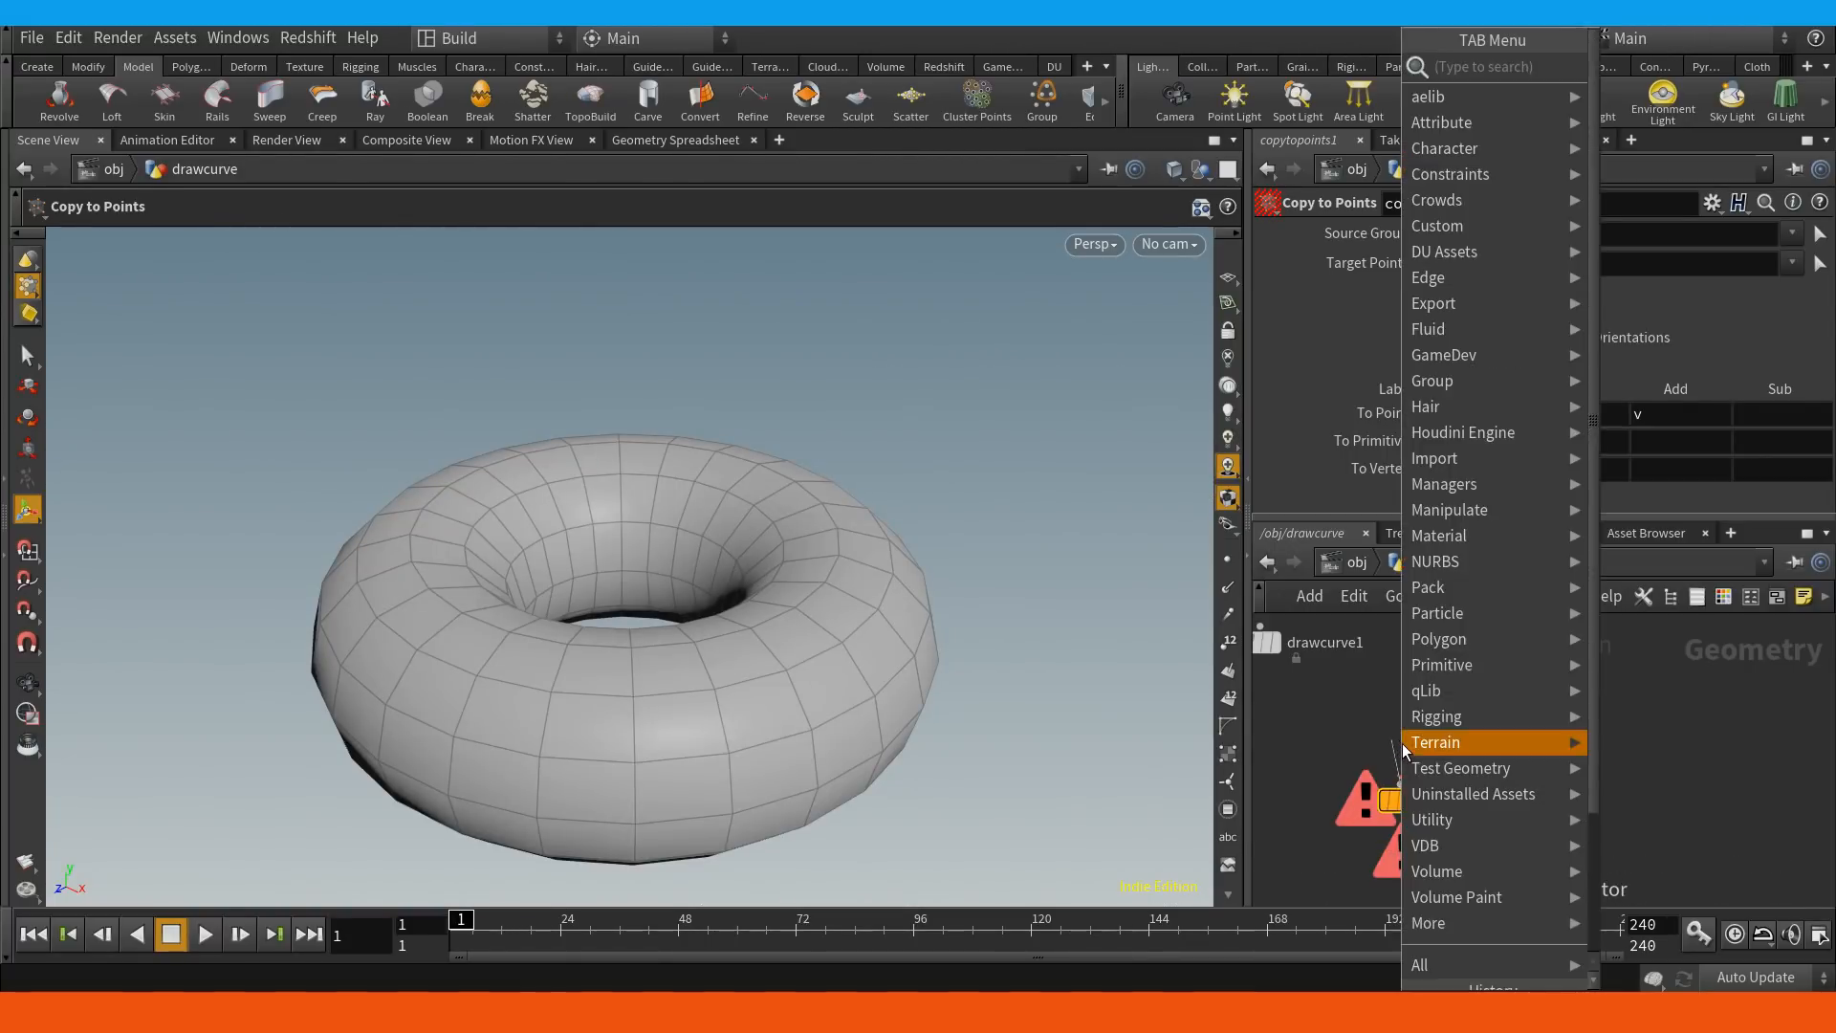
text(sph)
key(Return)
key(Return)
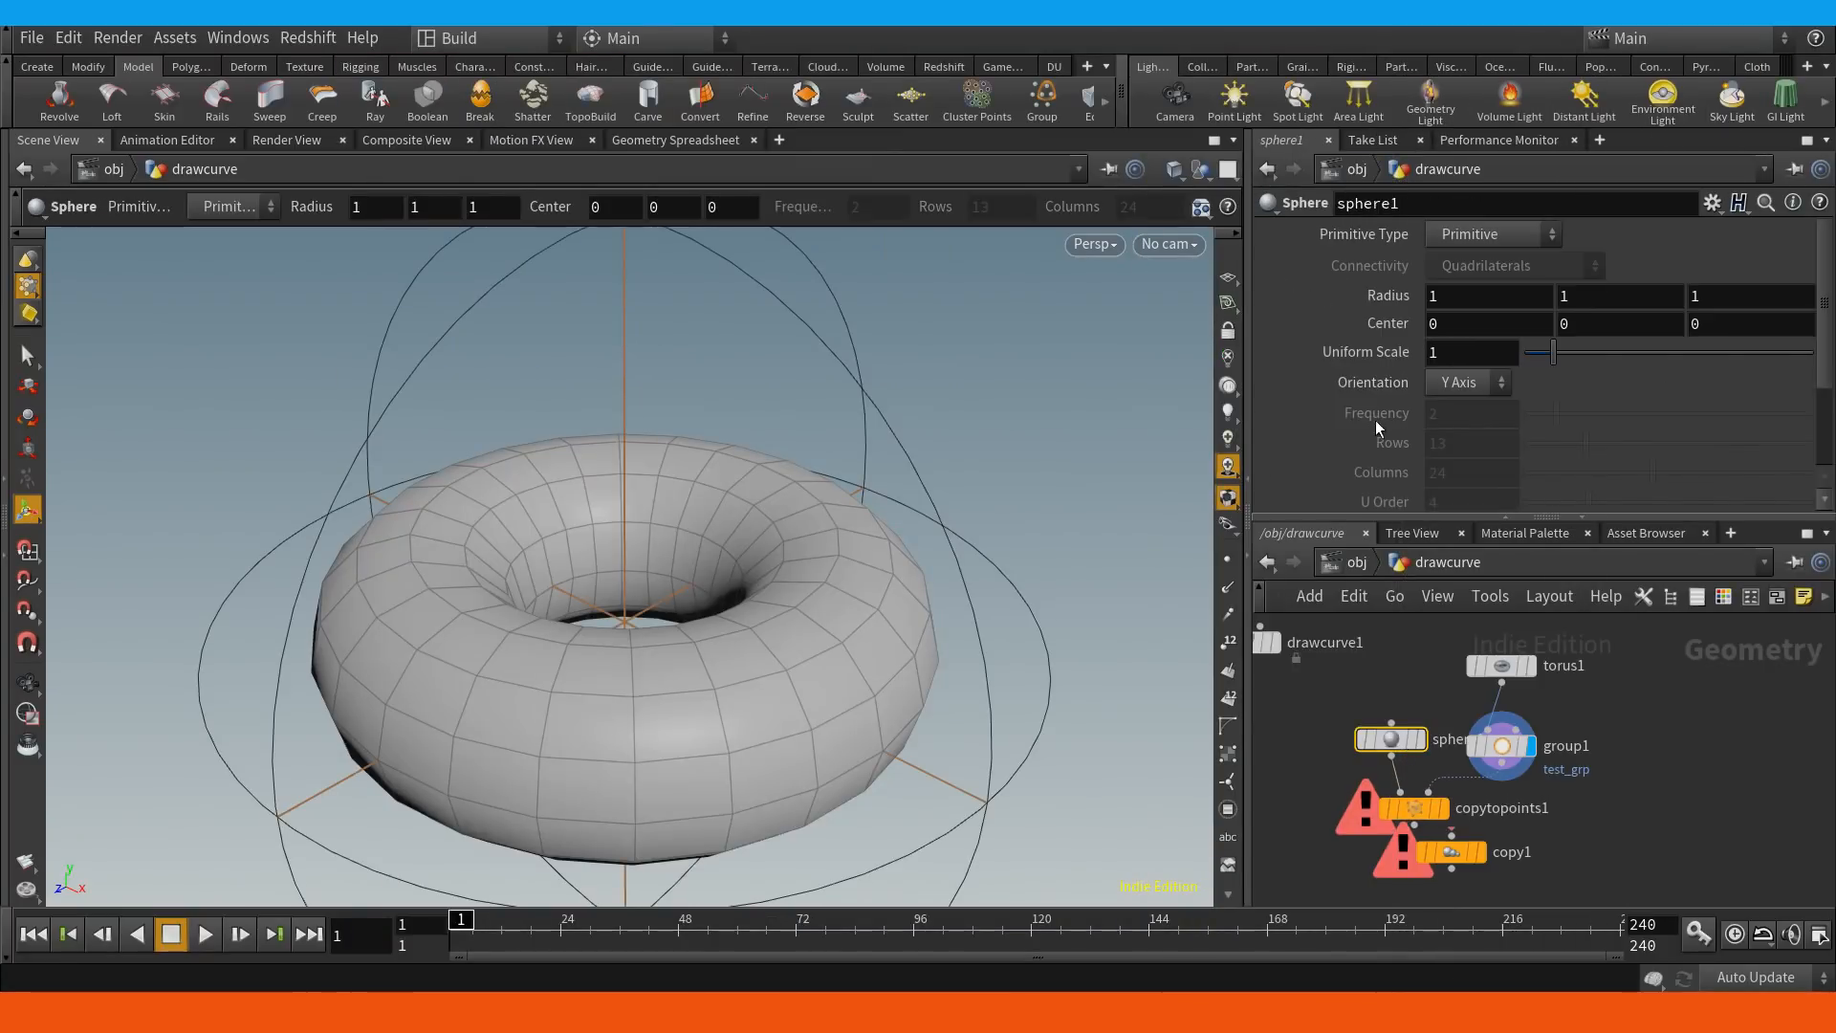
key(r)
click(1387, 809)
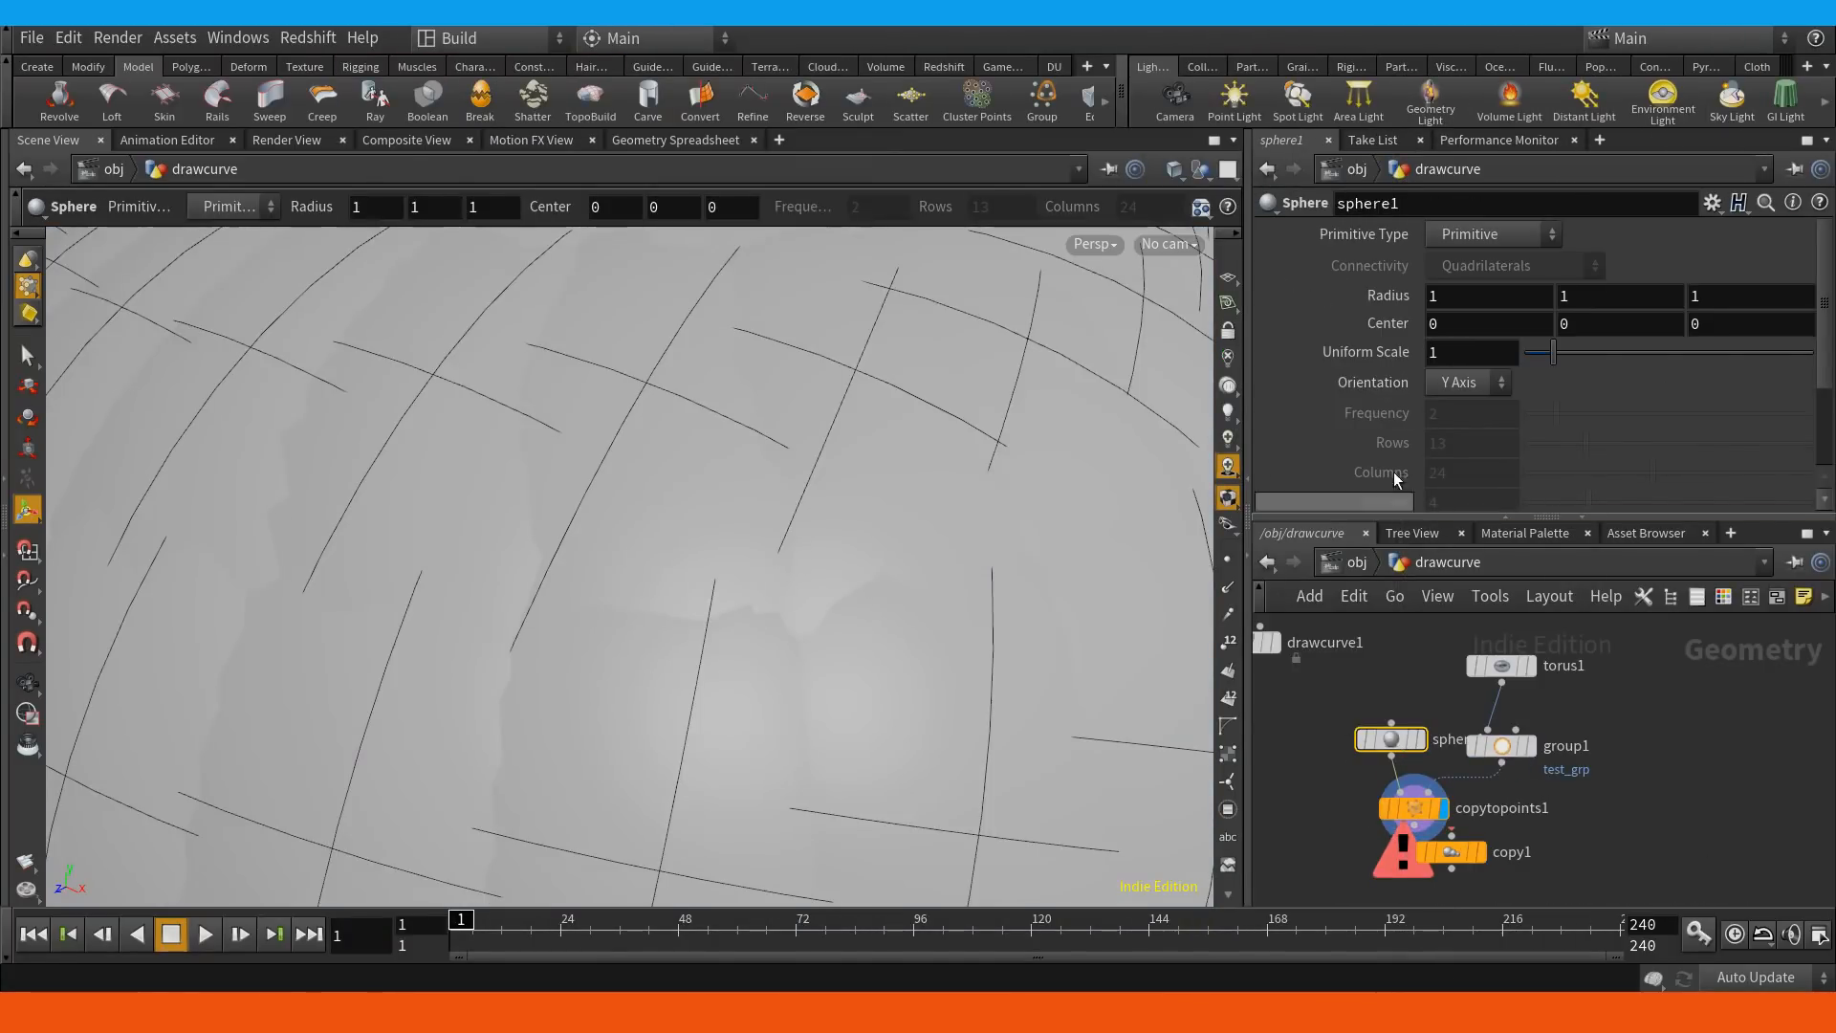
Set the sphere's Uniform Scale to 0.1.
drag(1568, 356, 1525, 354)
double_click(1489, 357)
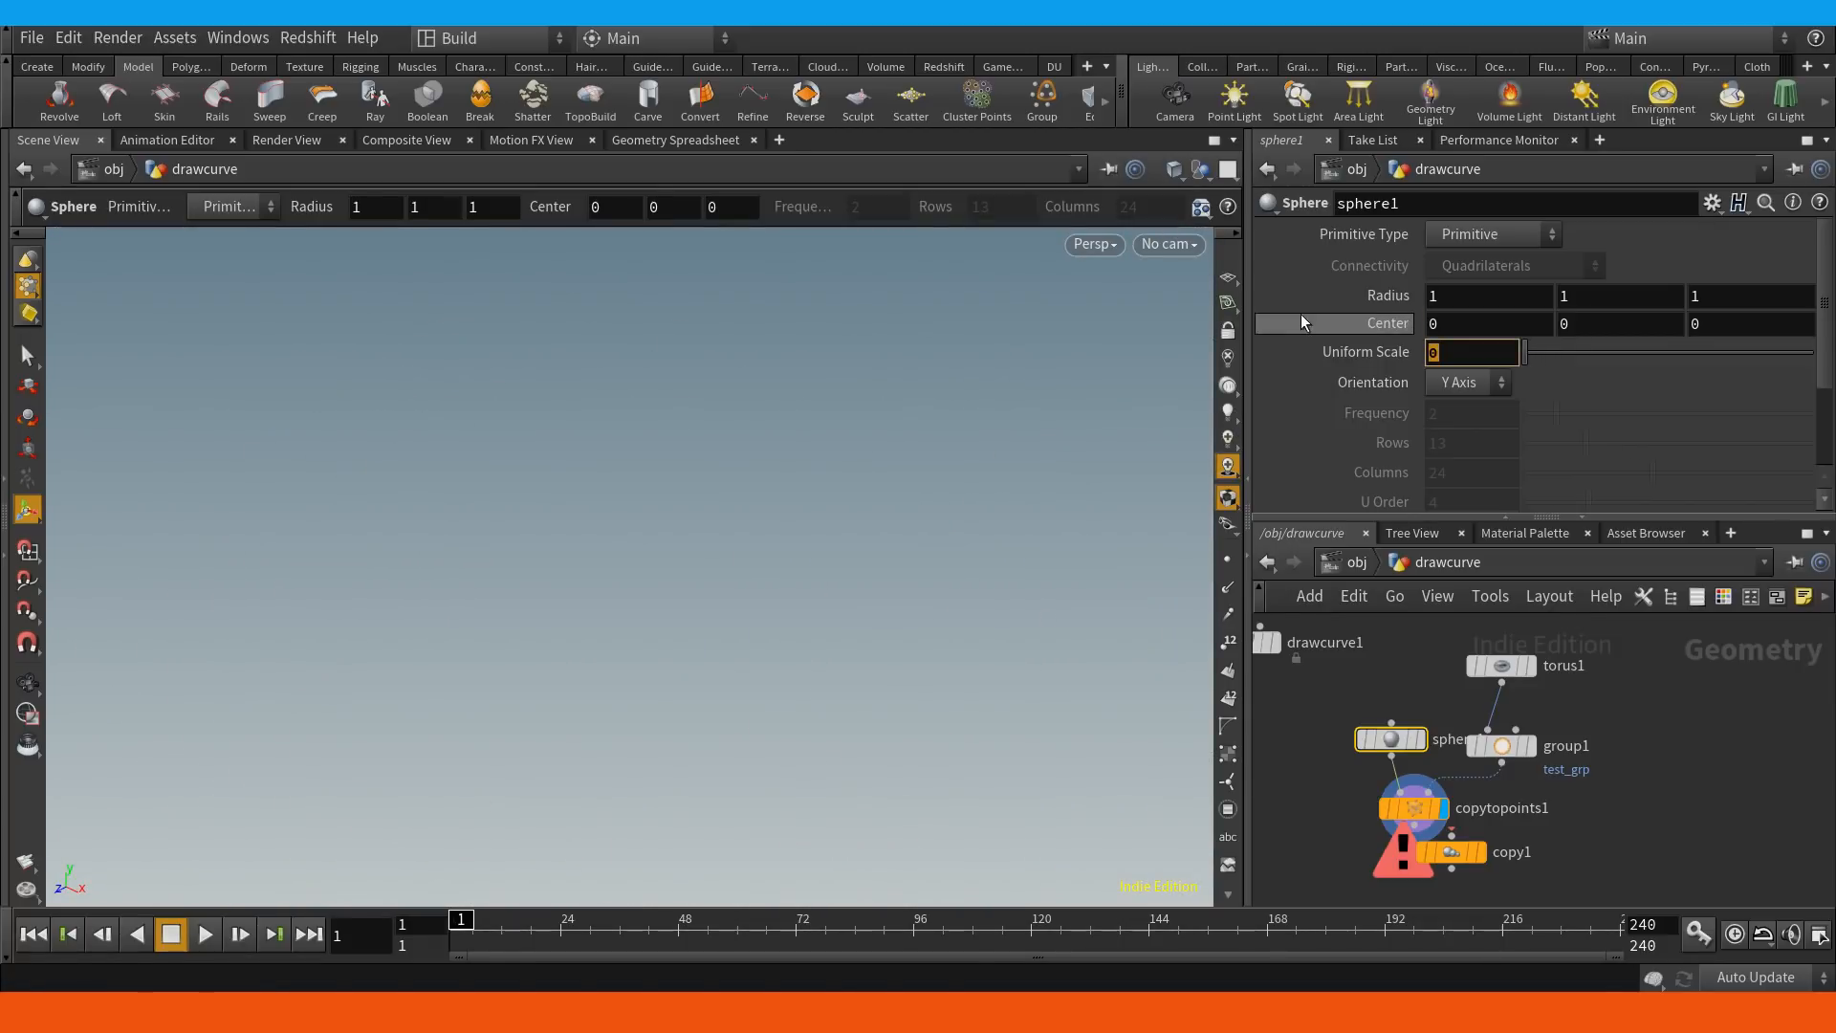
text(.1)
key(Return)
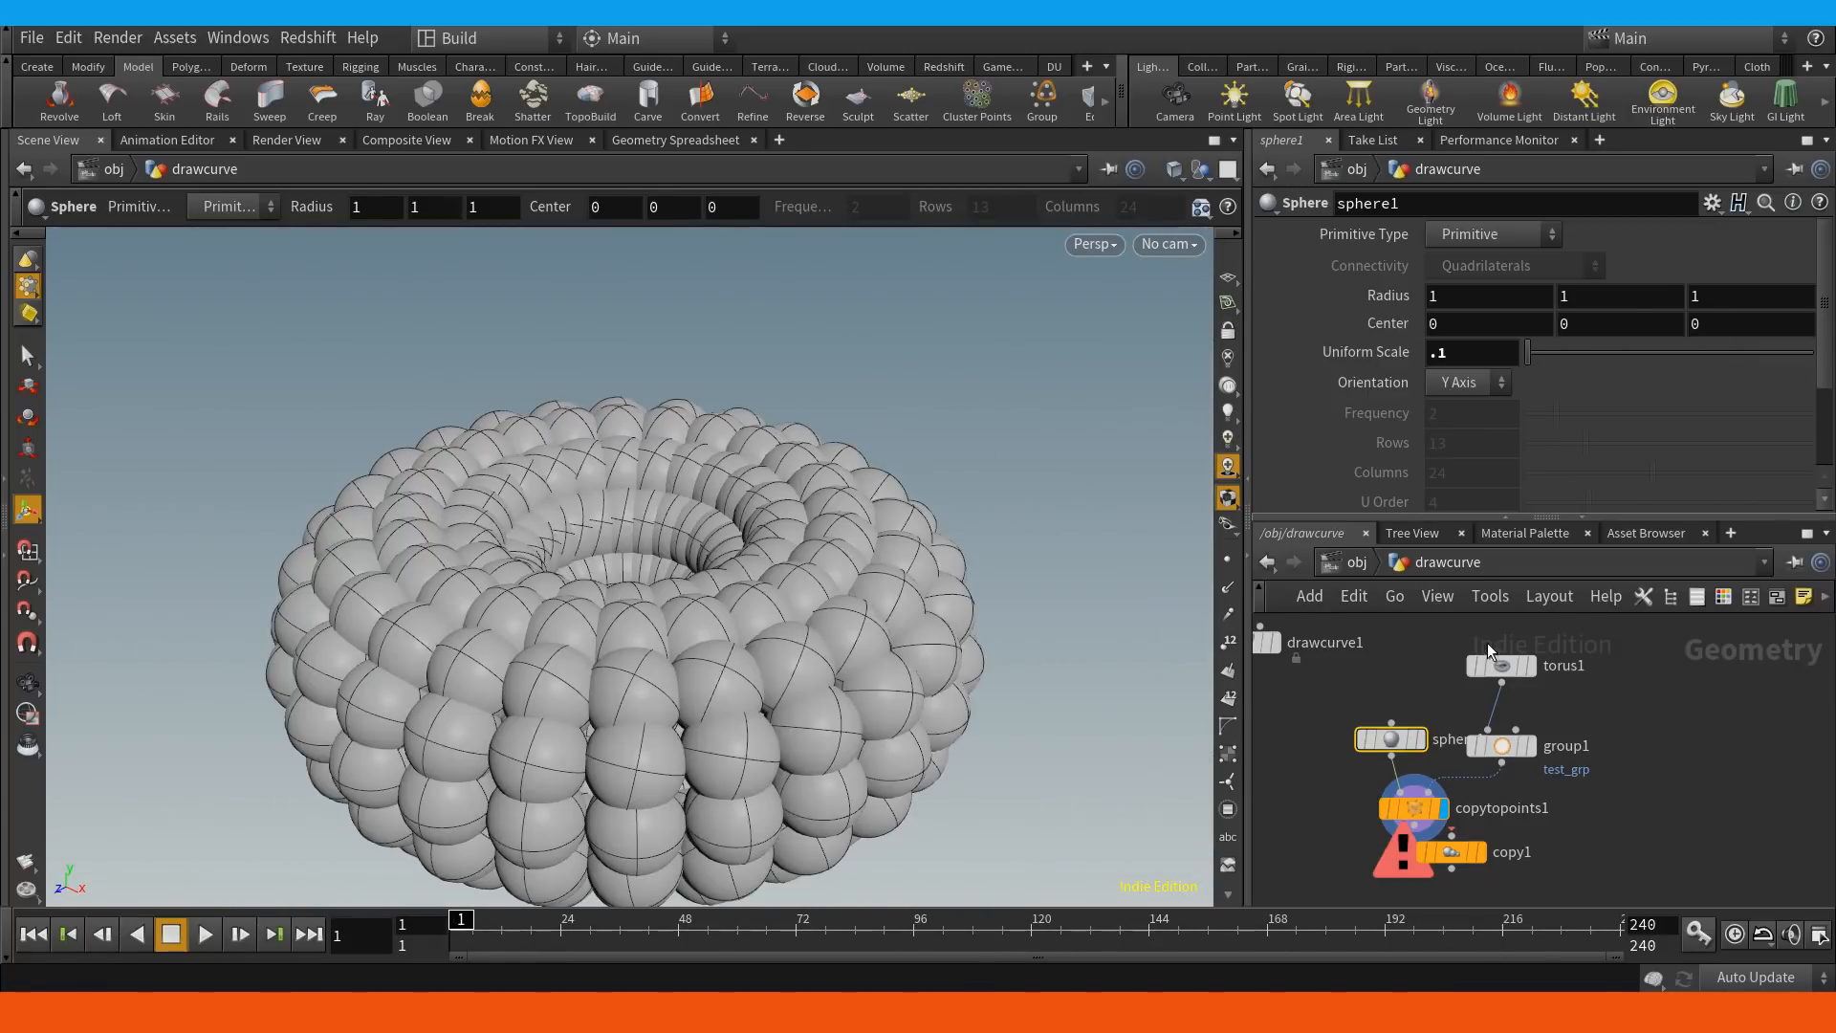
Set the Uniform Scale of torus1 to about 1.45 so the copied spheres are spaced farther apart.
click(1502, 666)
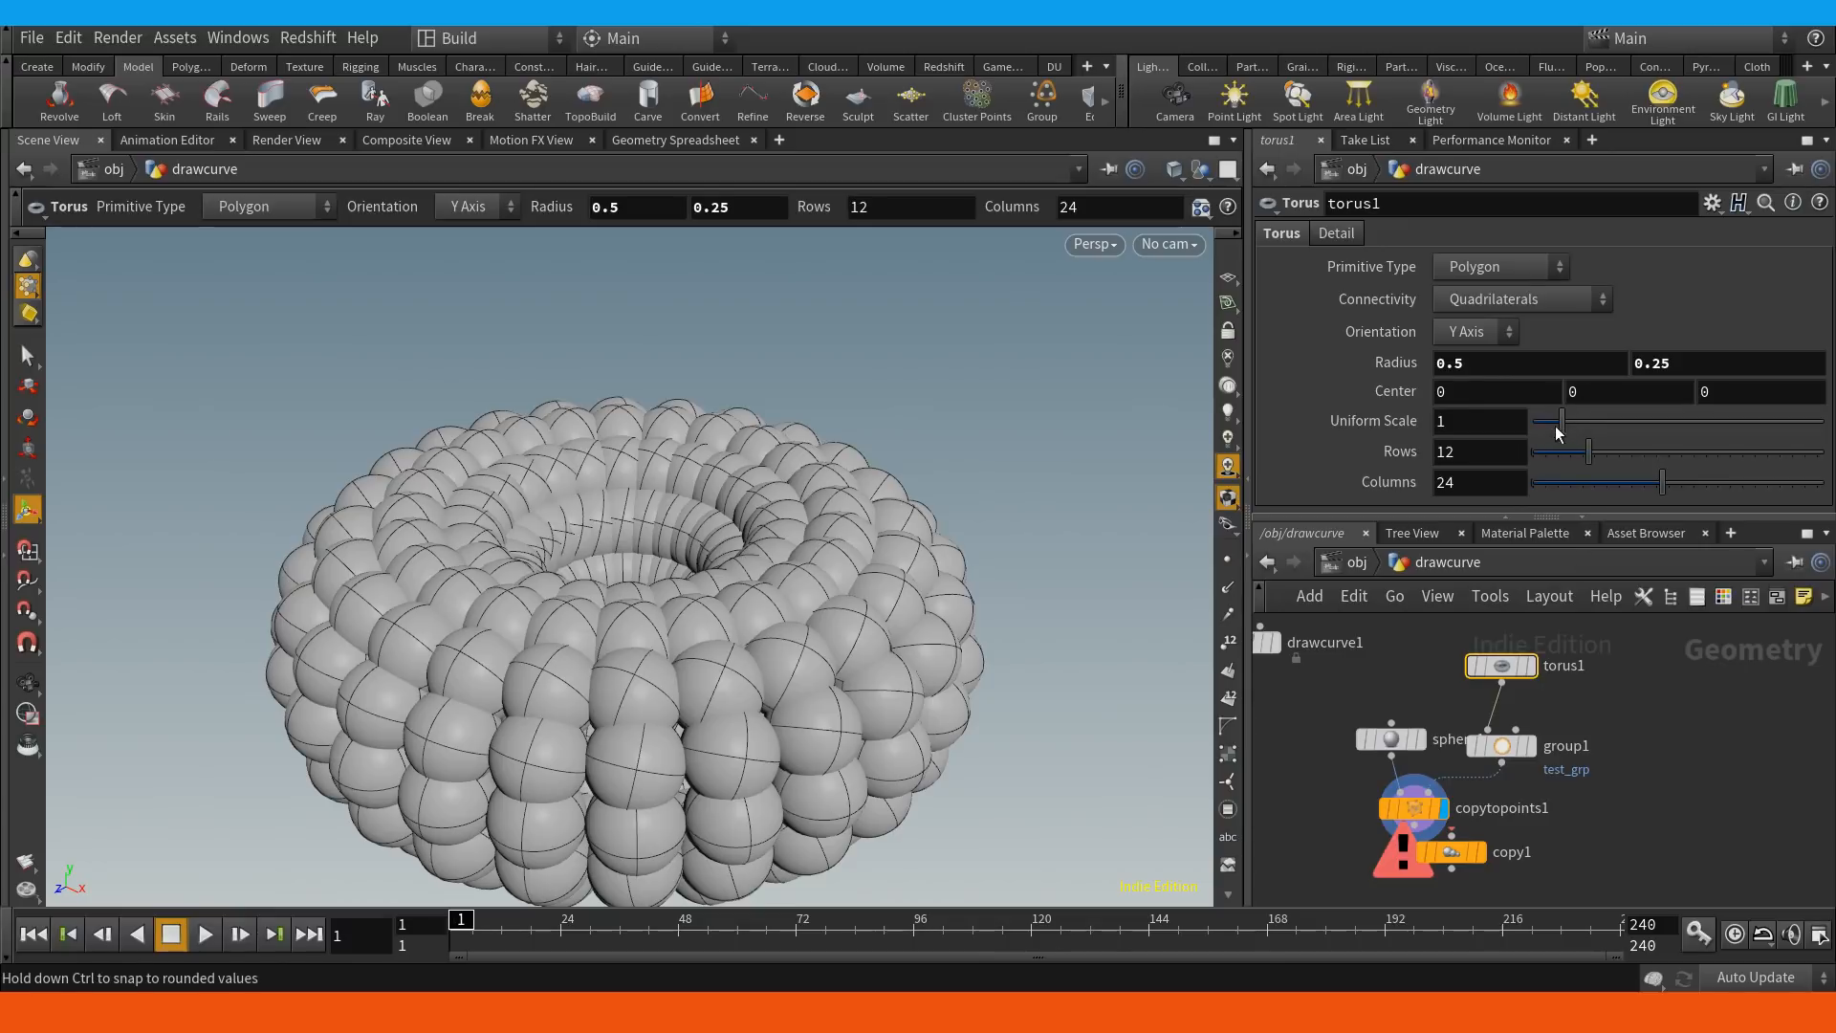
drag(1556, 426, 1613, 417)
alt+middle_drag(742, 571, 694, 574)
alt+right_drag(801, 537, 714, 594)
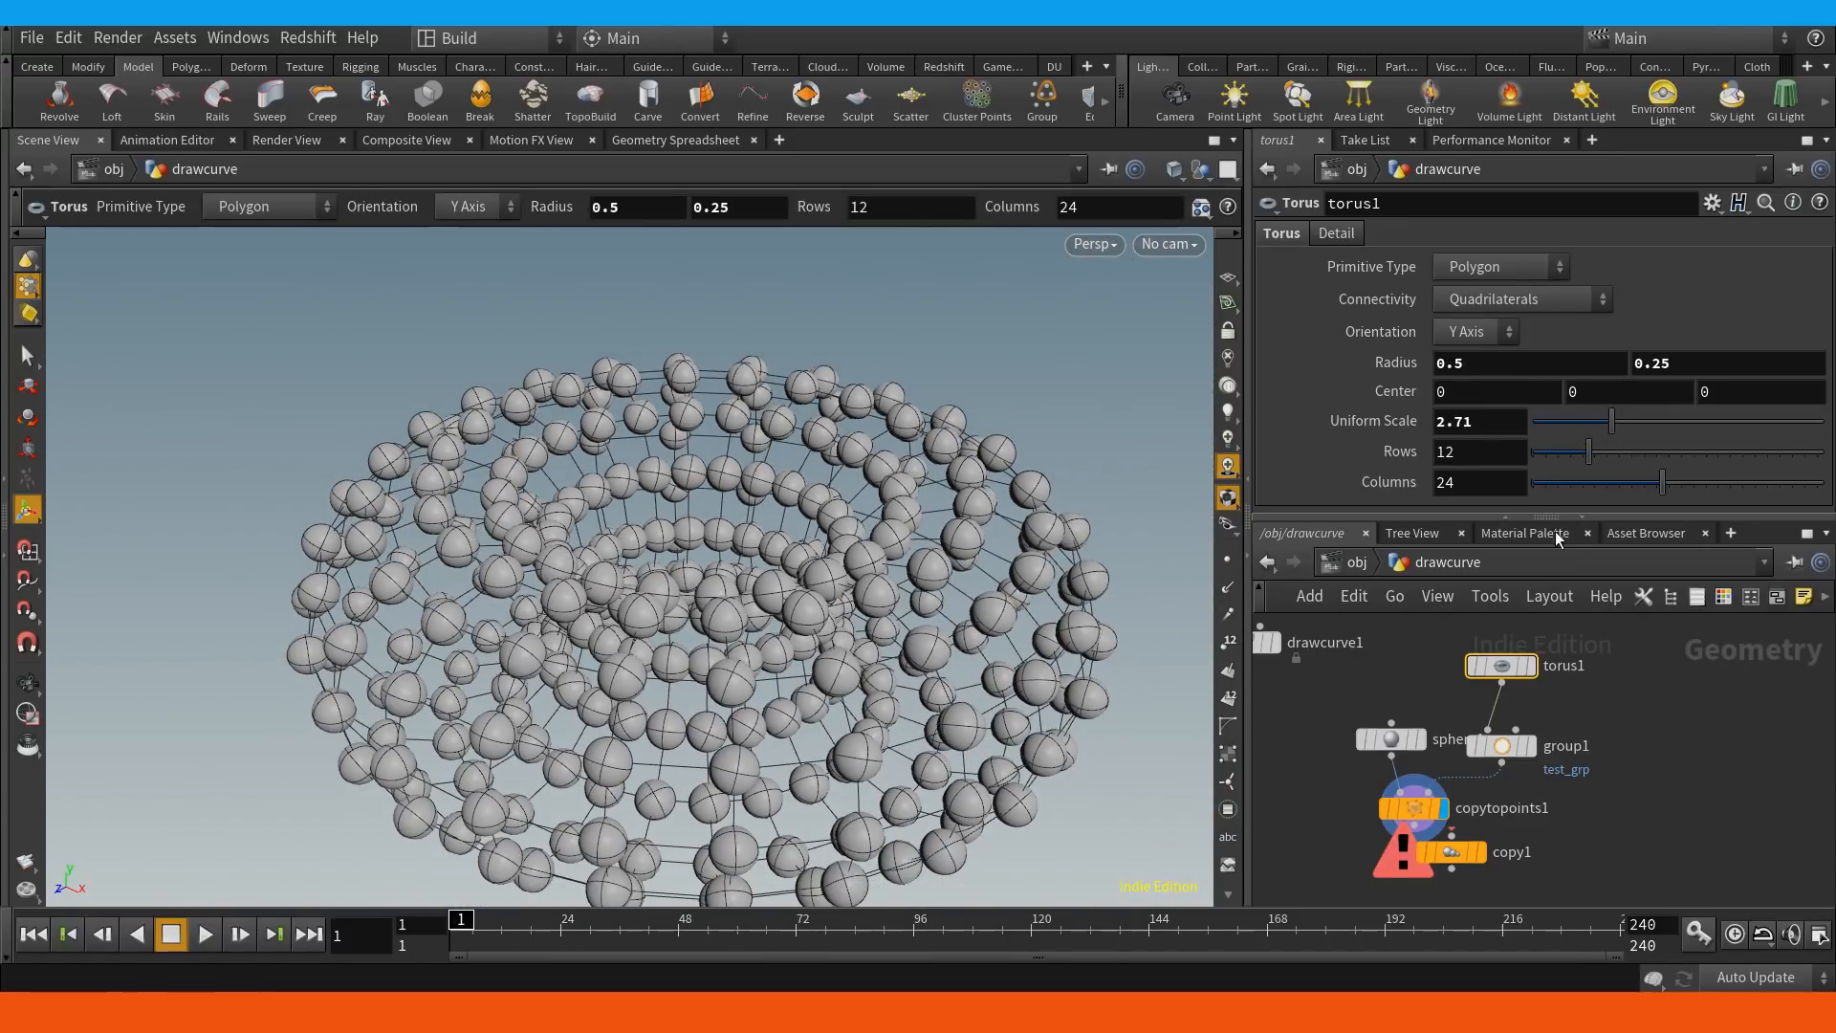
drag(1610, 420, 1574, 419)
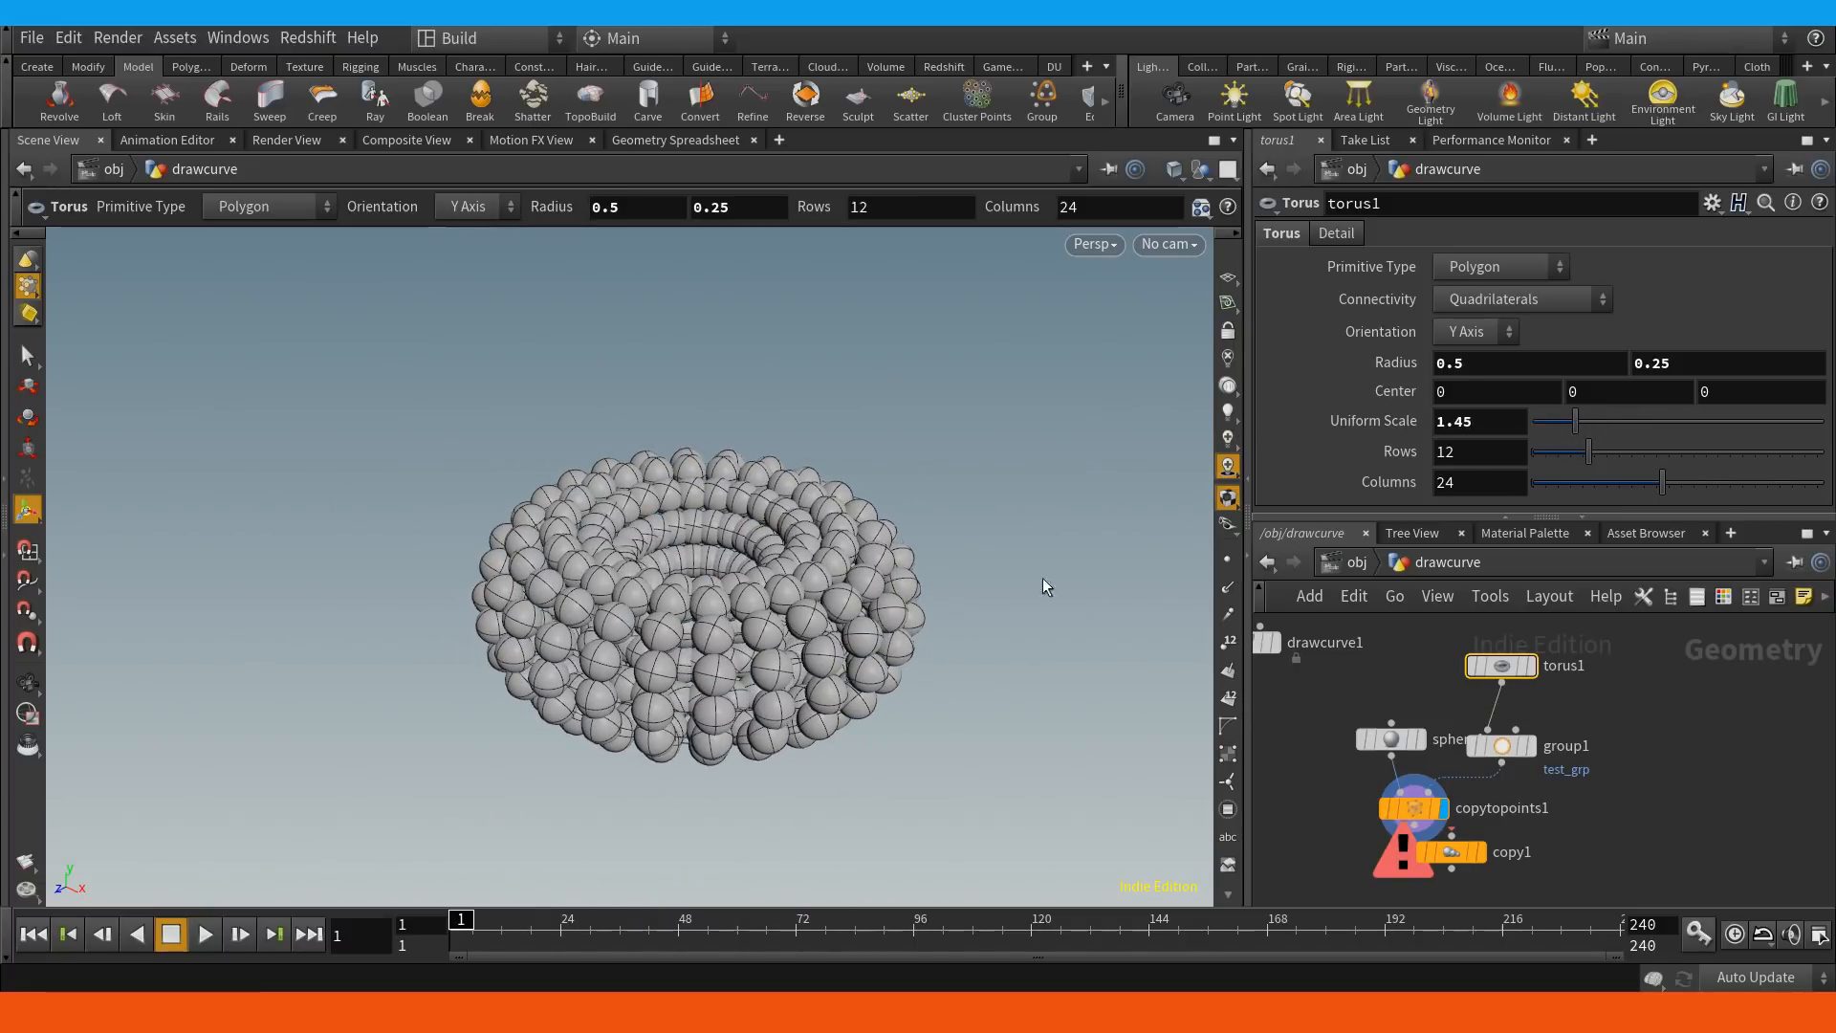
Restrict copytopoints1 to the test_grp target points and inspect the copied spheres on the torus.
click(1418, 811)
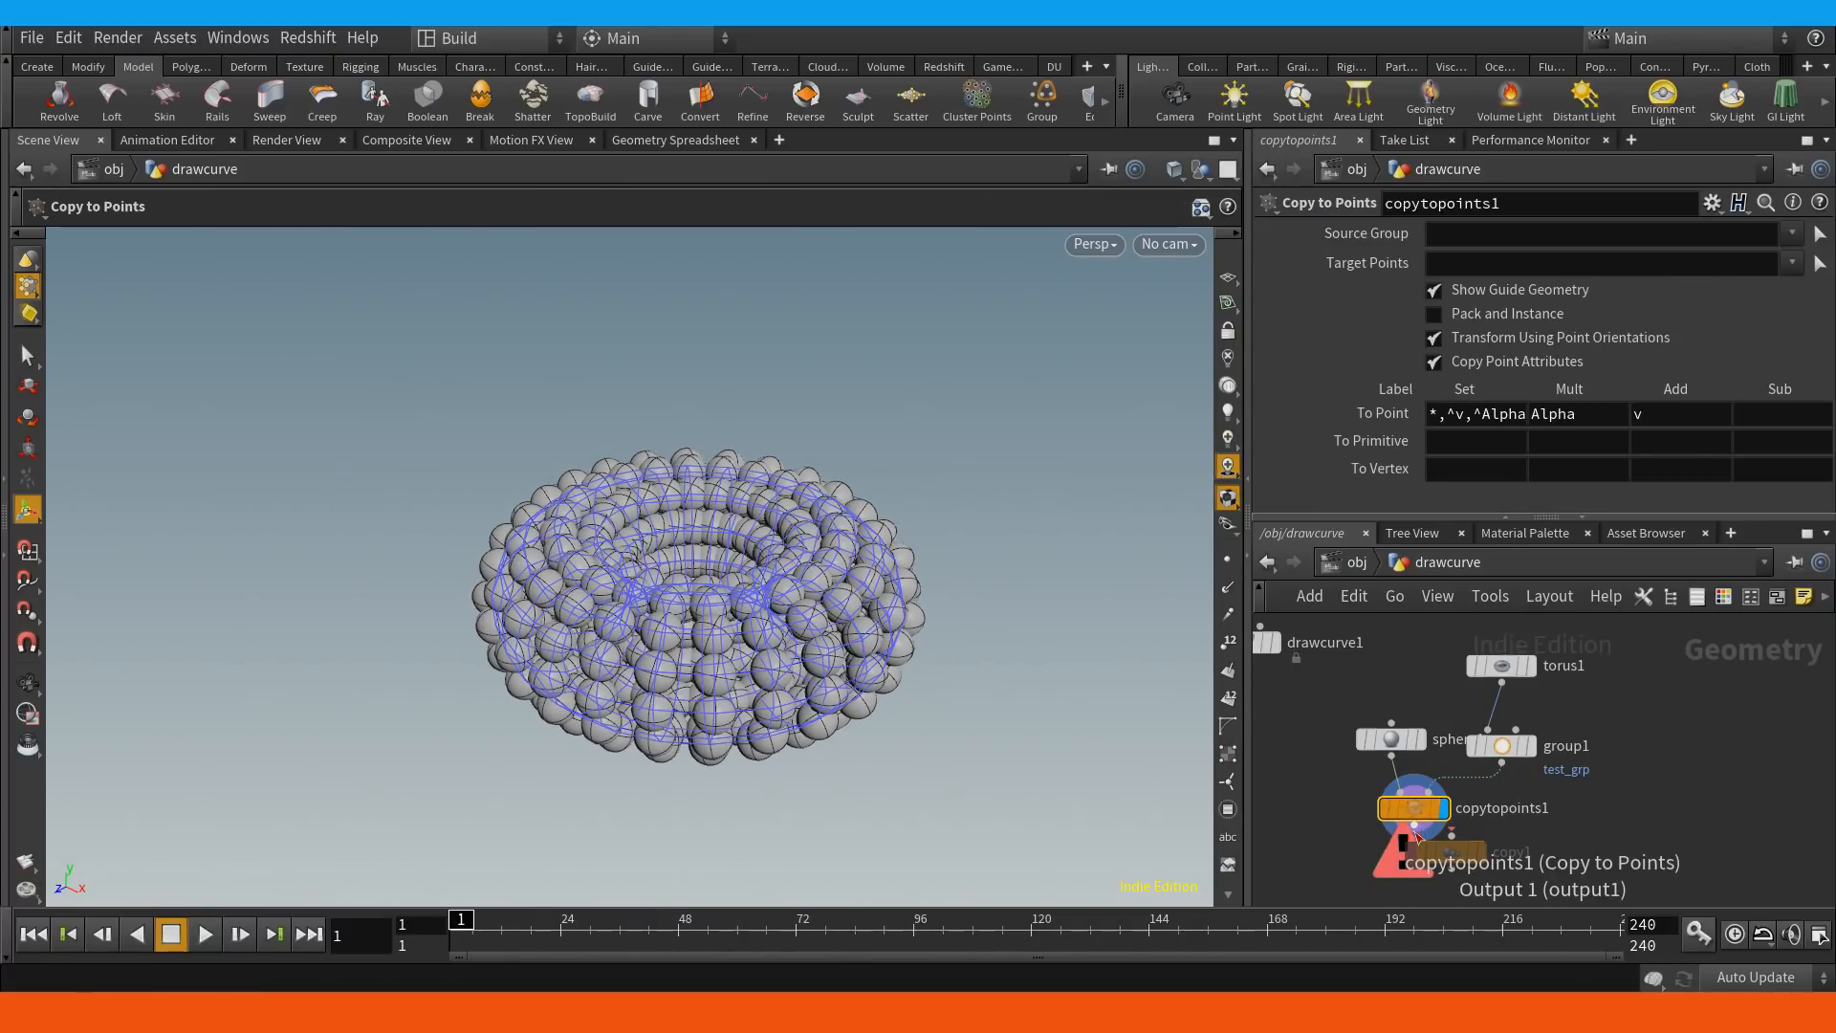
click(1419, 838)
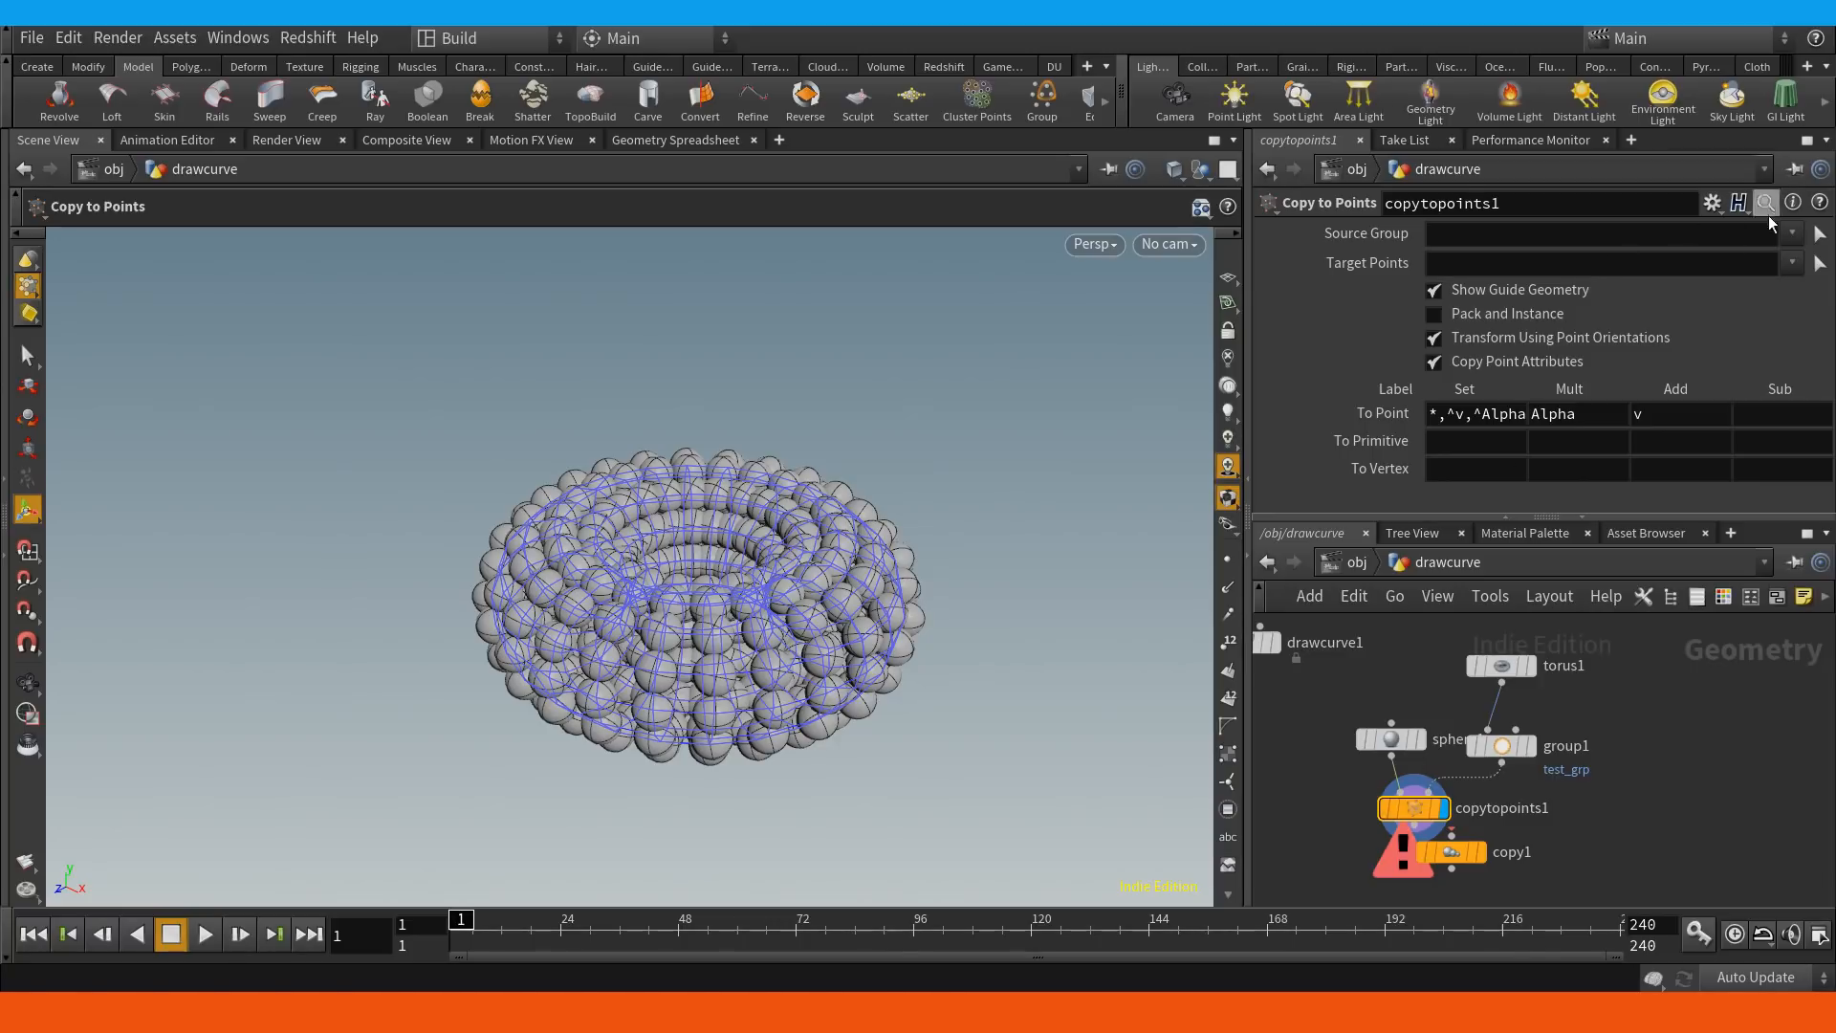
click(1787, 266)
click(1664, 287)
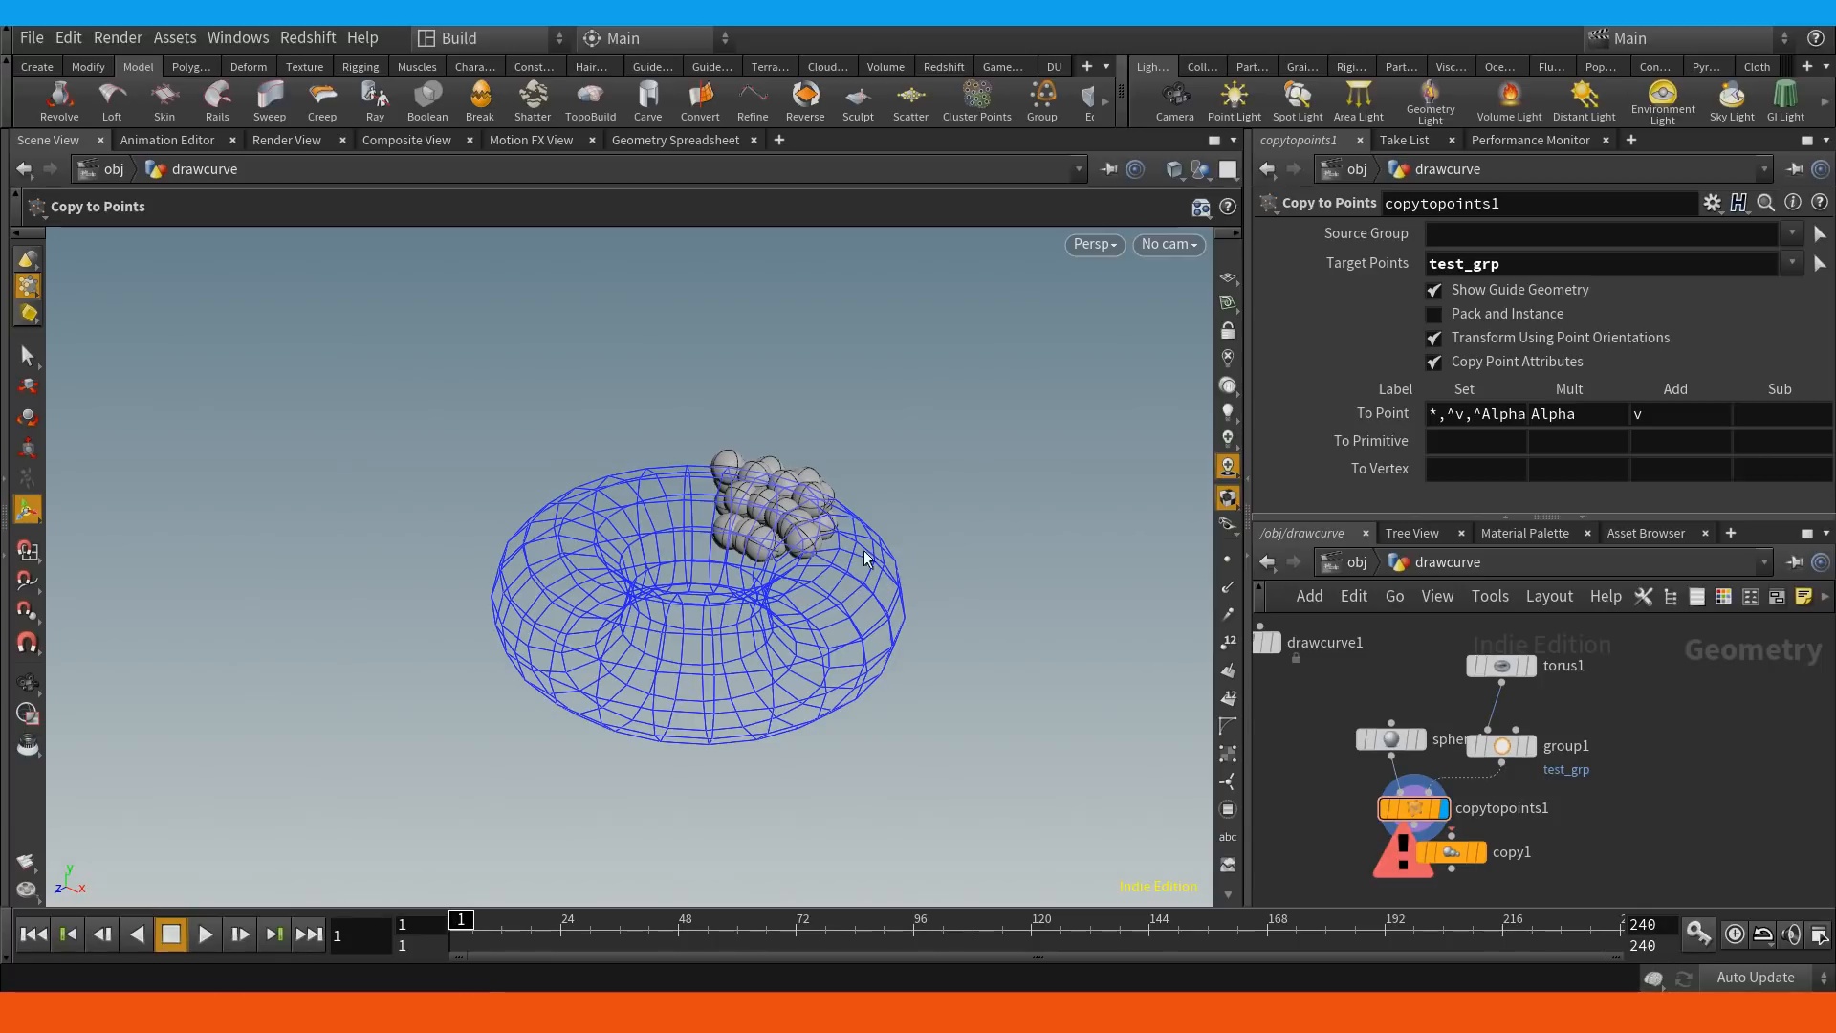
alt+middle_drag(797, 479, 746, 509)
alt+right_drag(797, 534, 1166, 480)
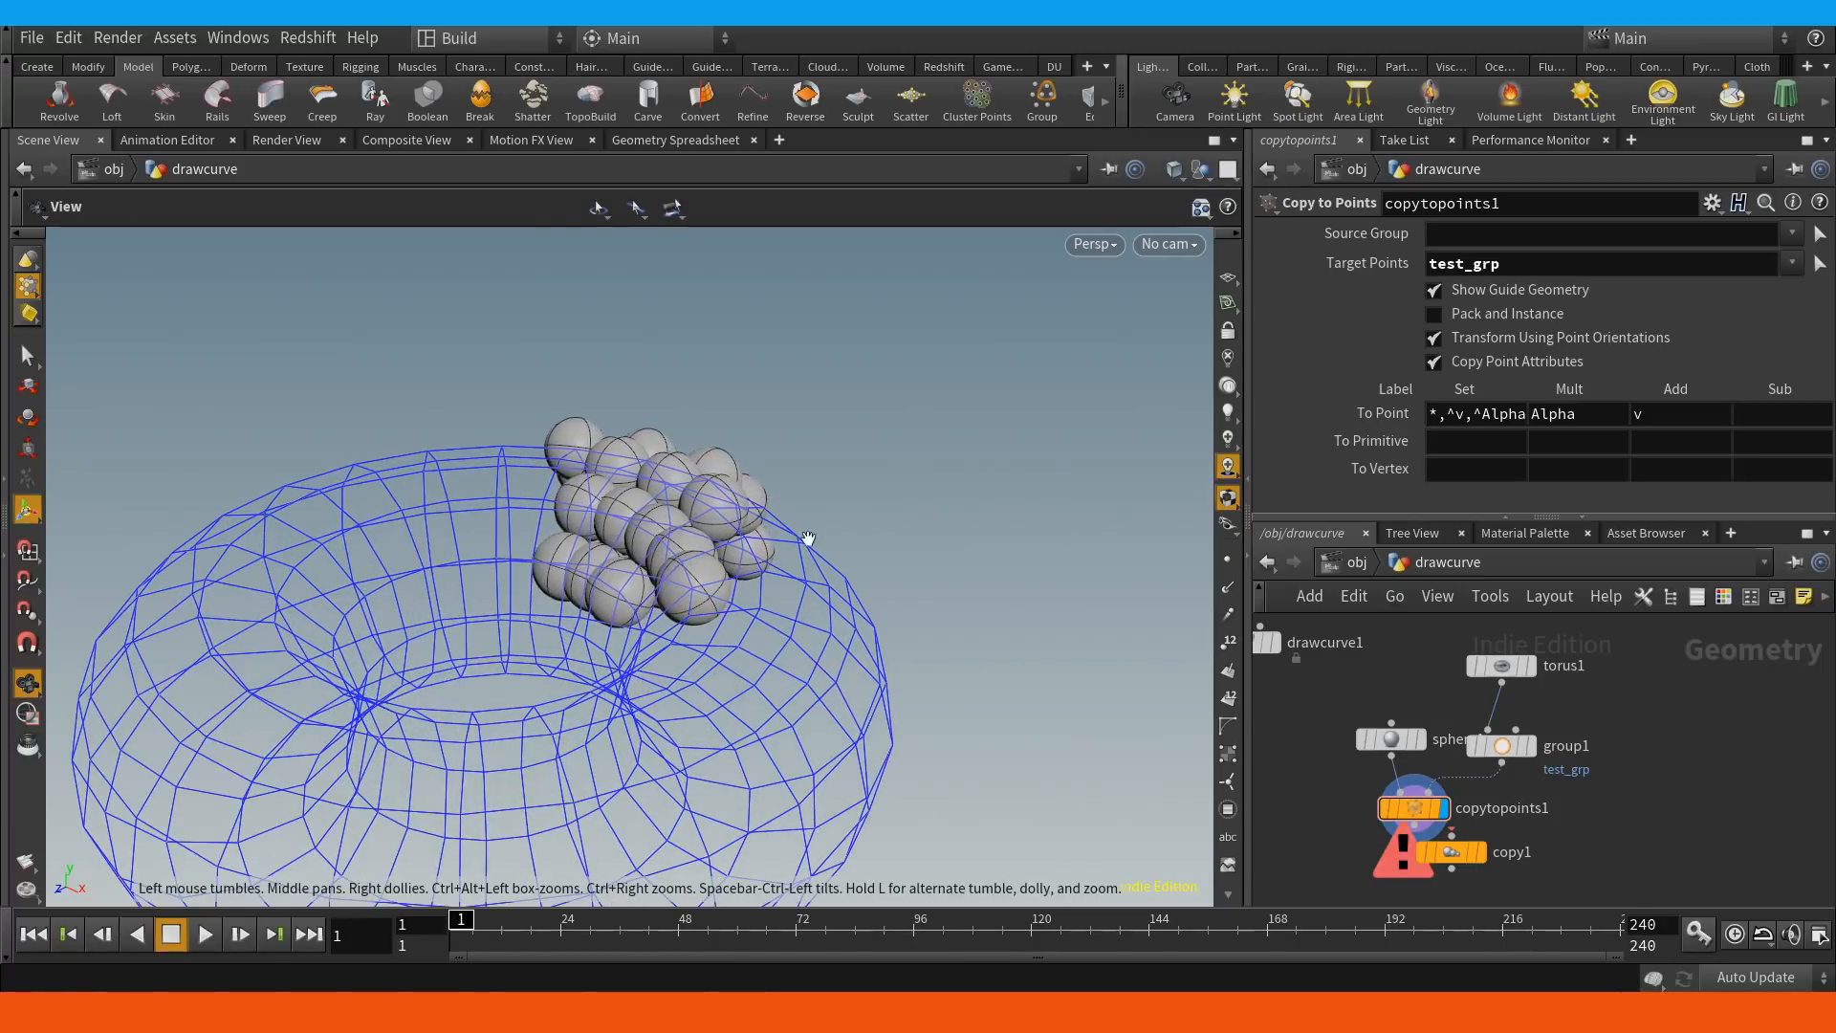
mouse_move(715, 609)
alt+mouse_down()
mouse_move(635, 603)
mouse_move(623, 574)
mouse_move(703, 596)
alt+mouse_up()
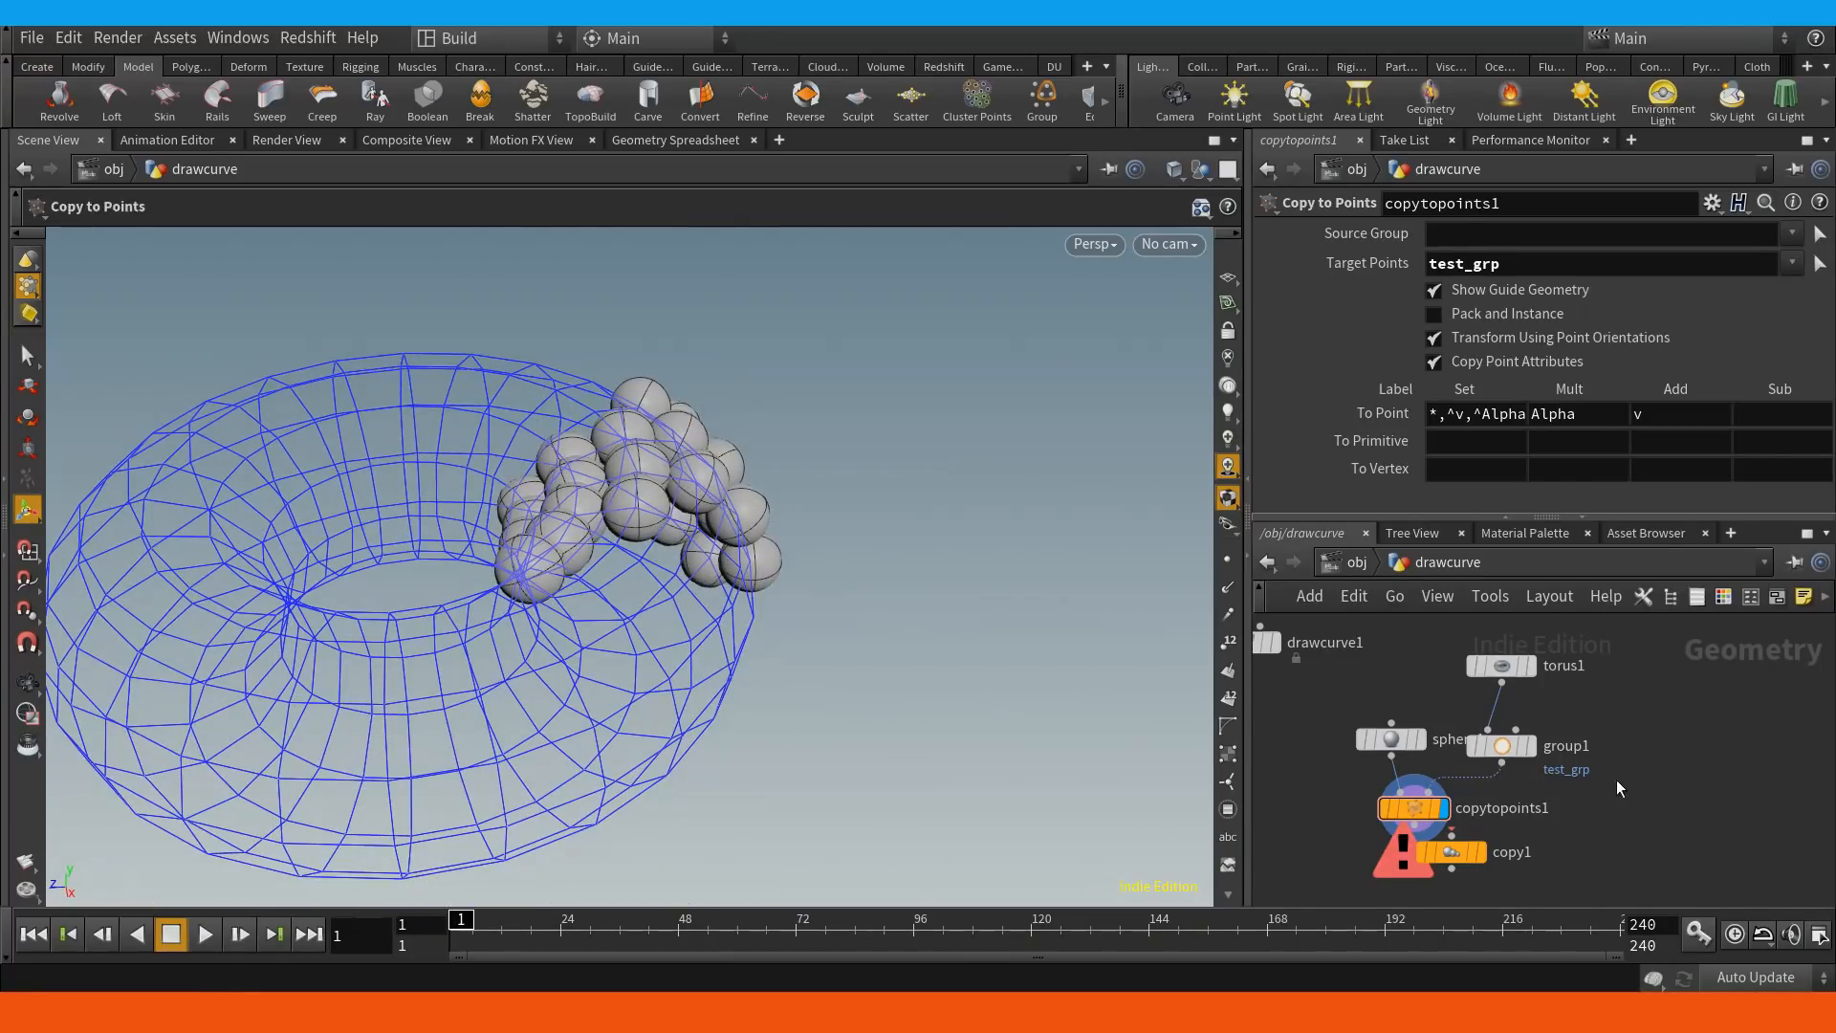
Toggle the Base Group option of group1 to compare the results and leave it disabled.
click(1502, 745)
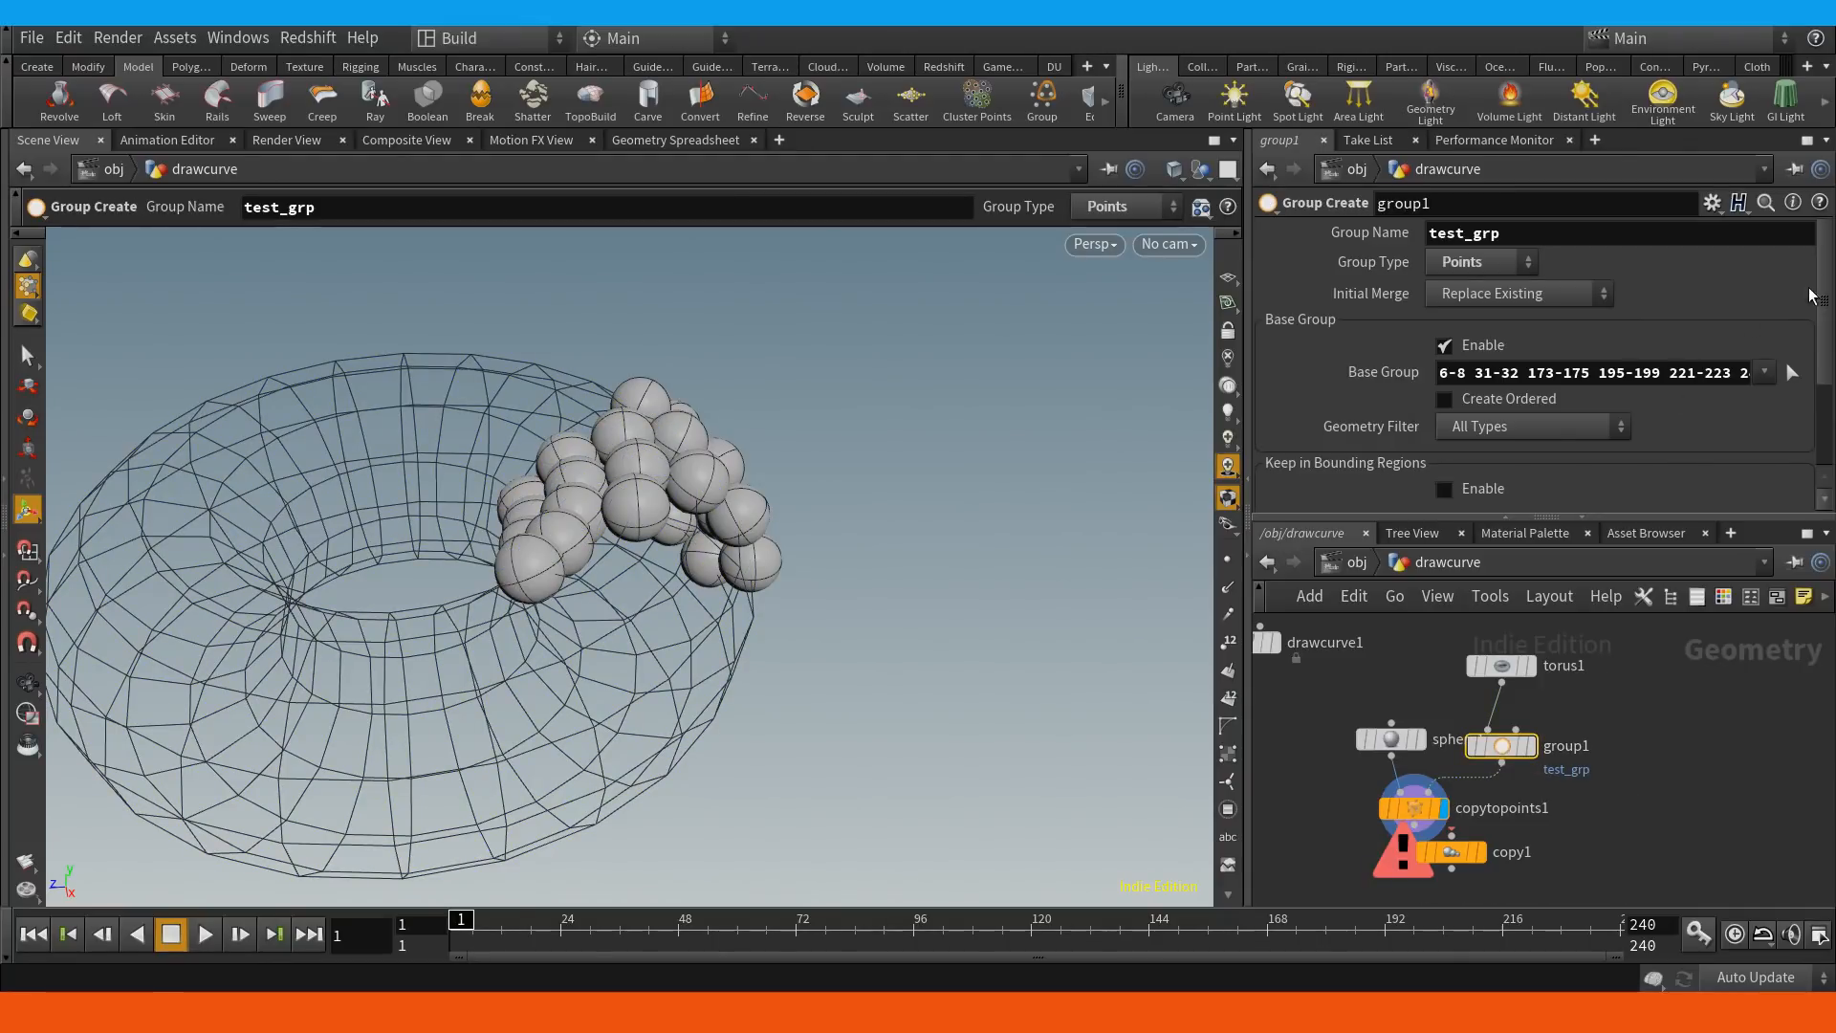
mouse_move(1826, 292)
mouse_down()
mouse_move(1829, 347)
mouse_move(1828, 301)
mouse_up()
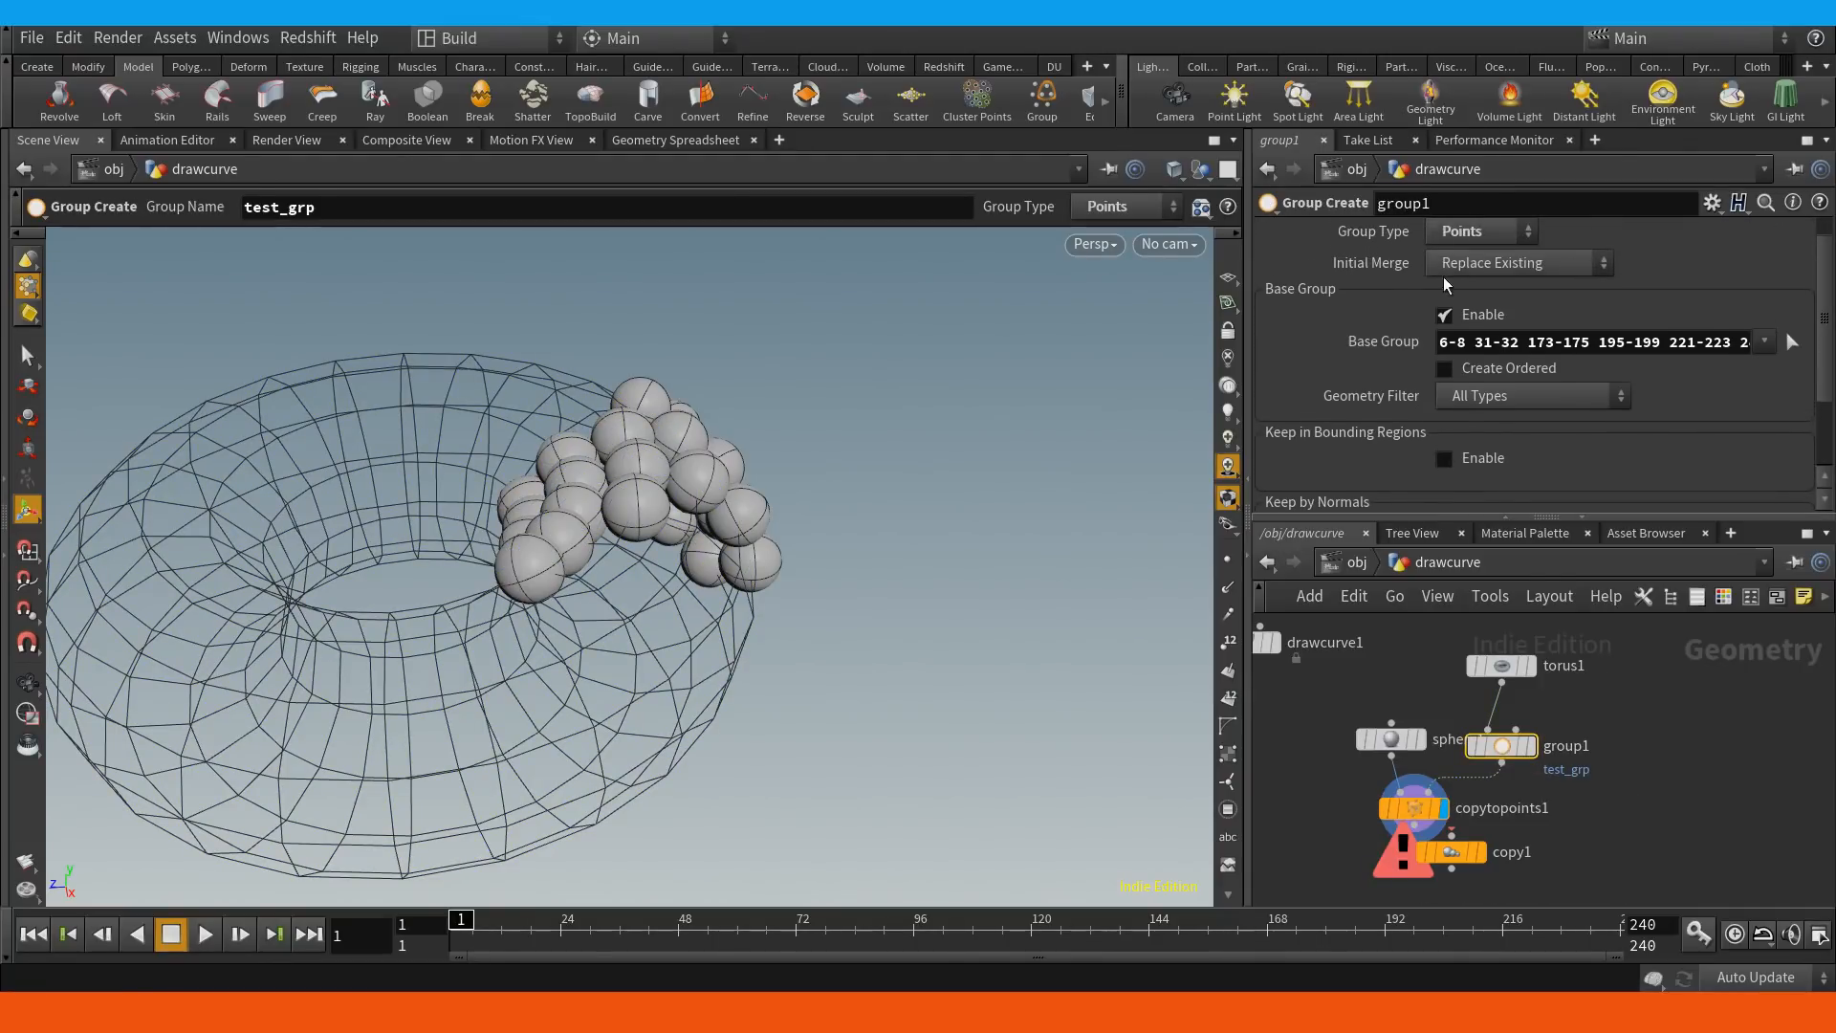
click(1445, 315)
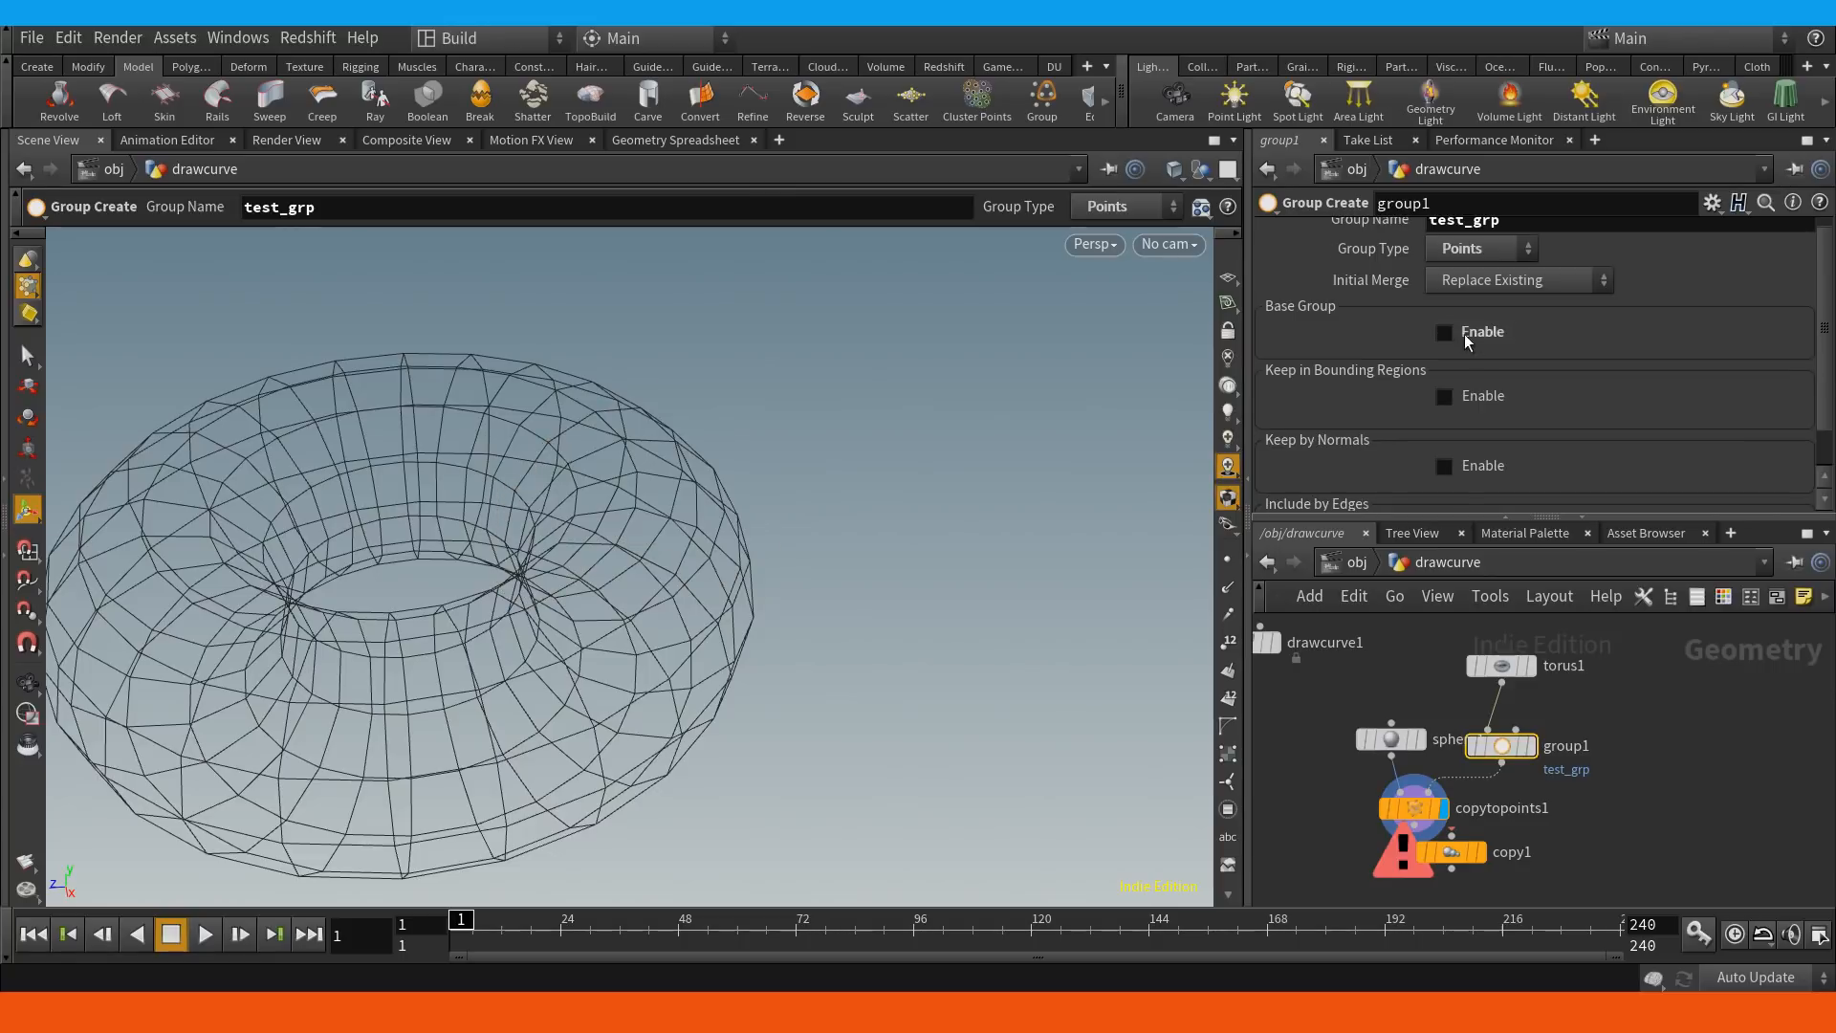
click(1445, 333)
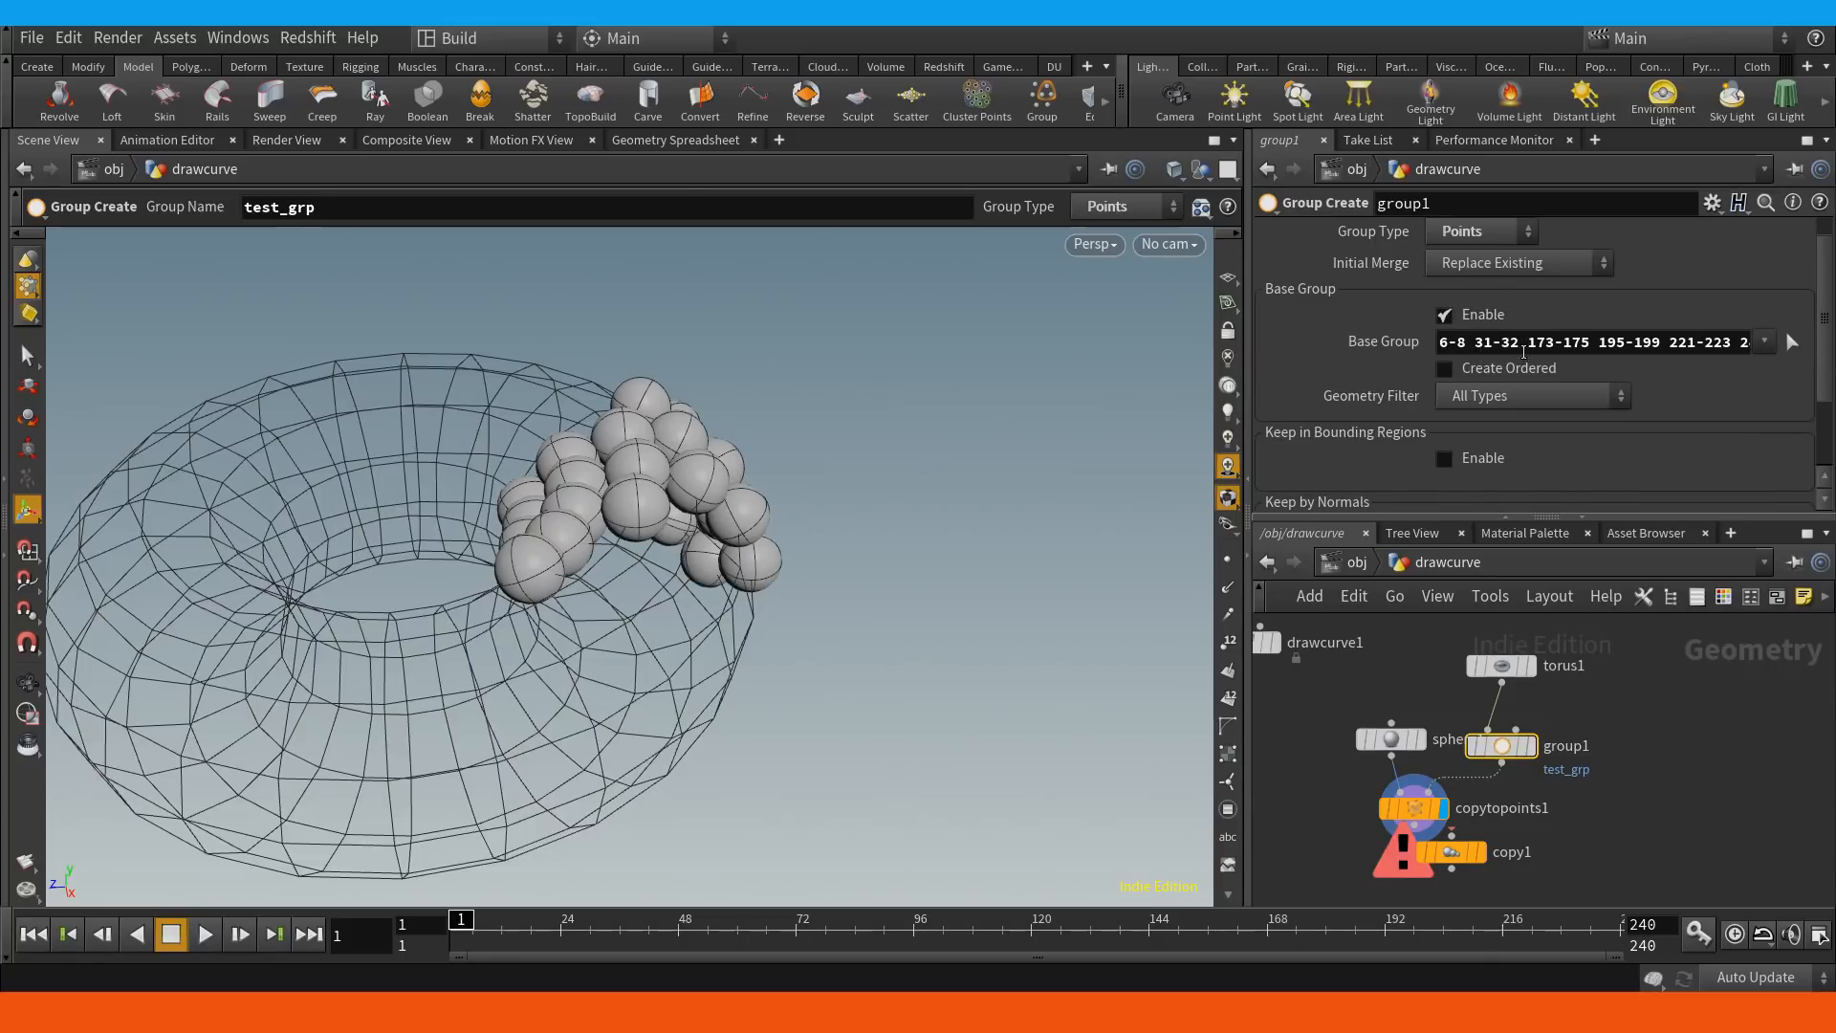
click(1450, 319)
scroll(1815, 384, down, 1)
scroll(1822, 317, up, 1)
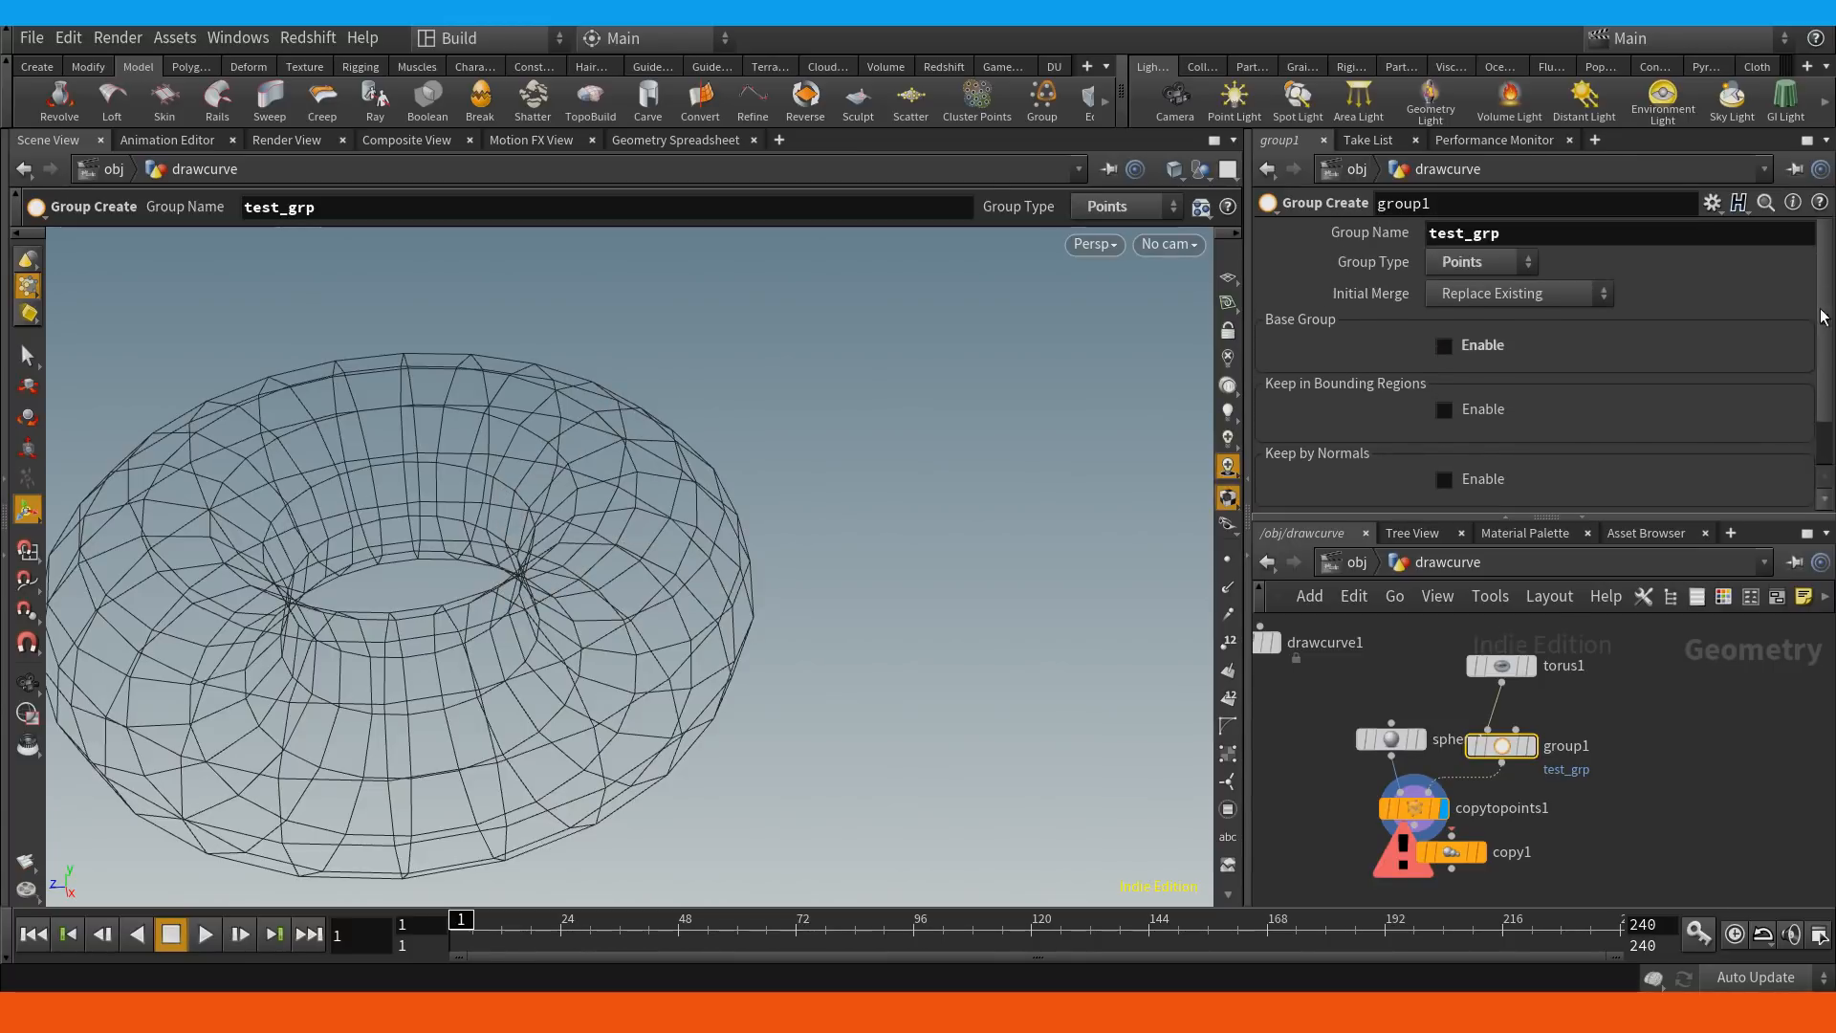
Enable Keep by Normals on group1 with Direction 0, 1, 0 and a Spread Angle of 34.
scroll(1820, 326, down, 1)
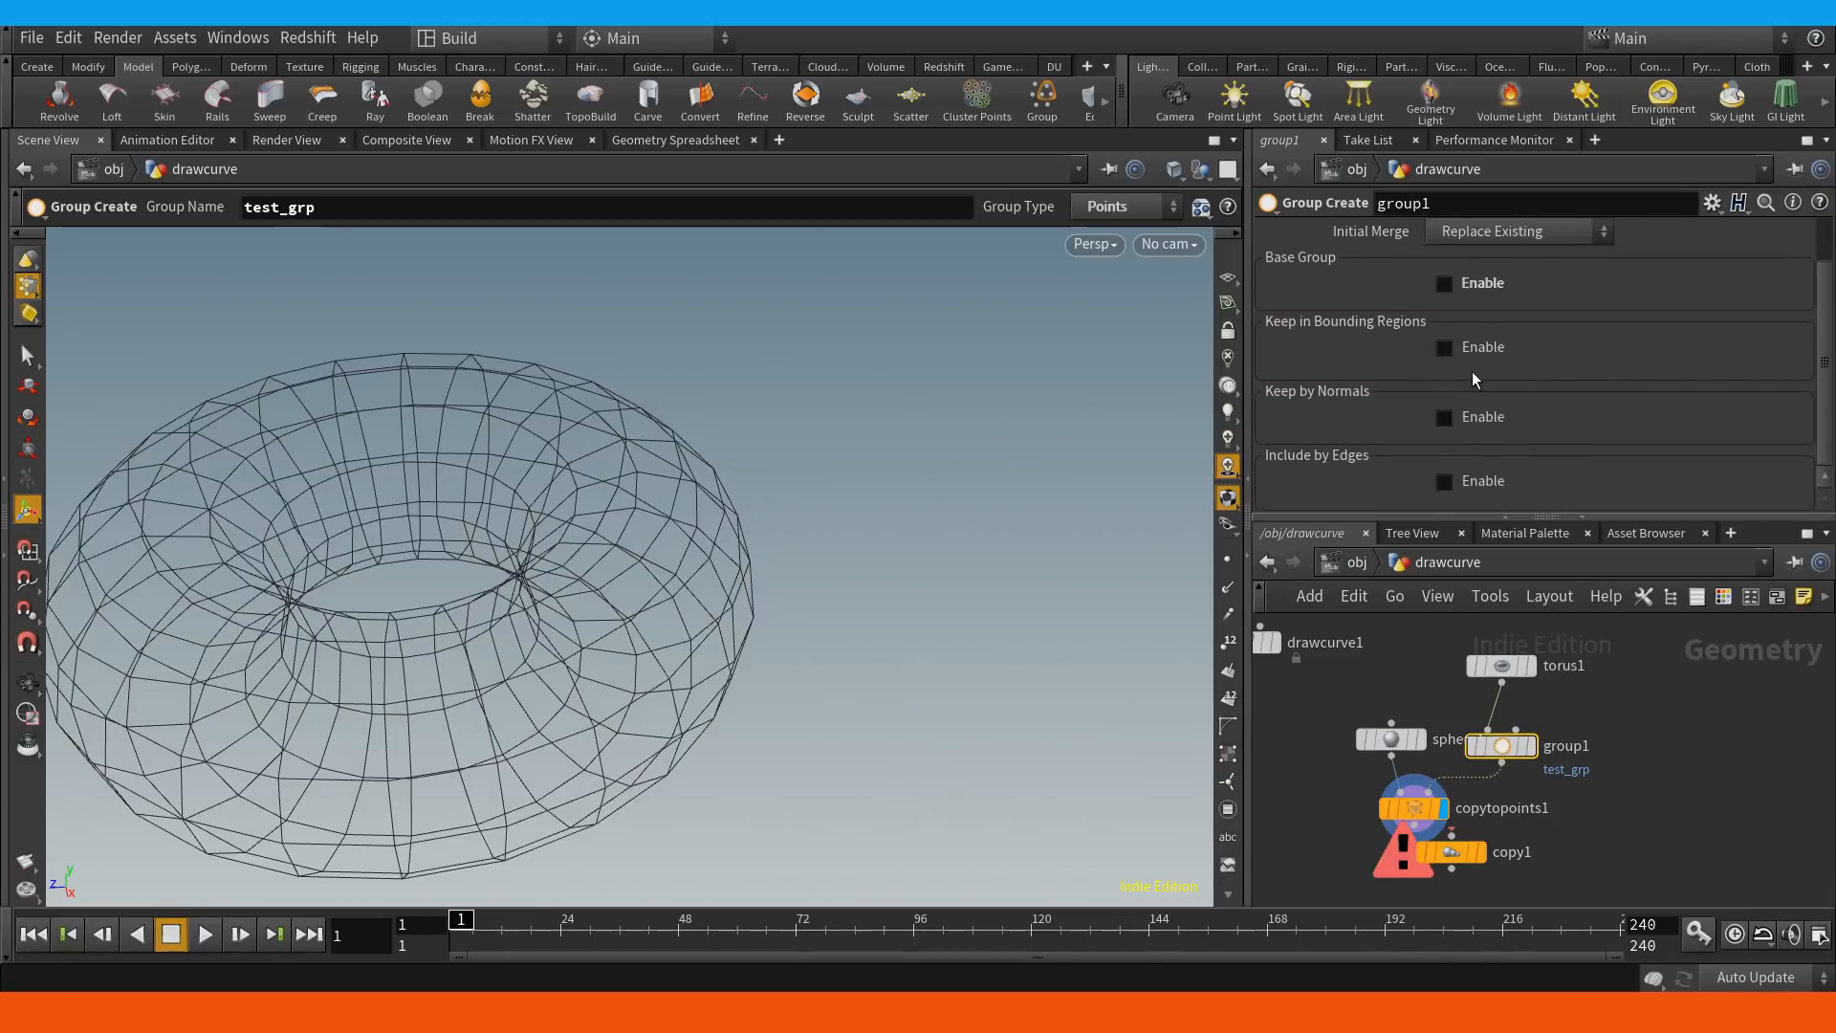
click(1445, 418)
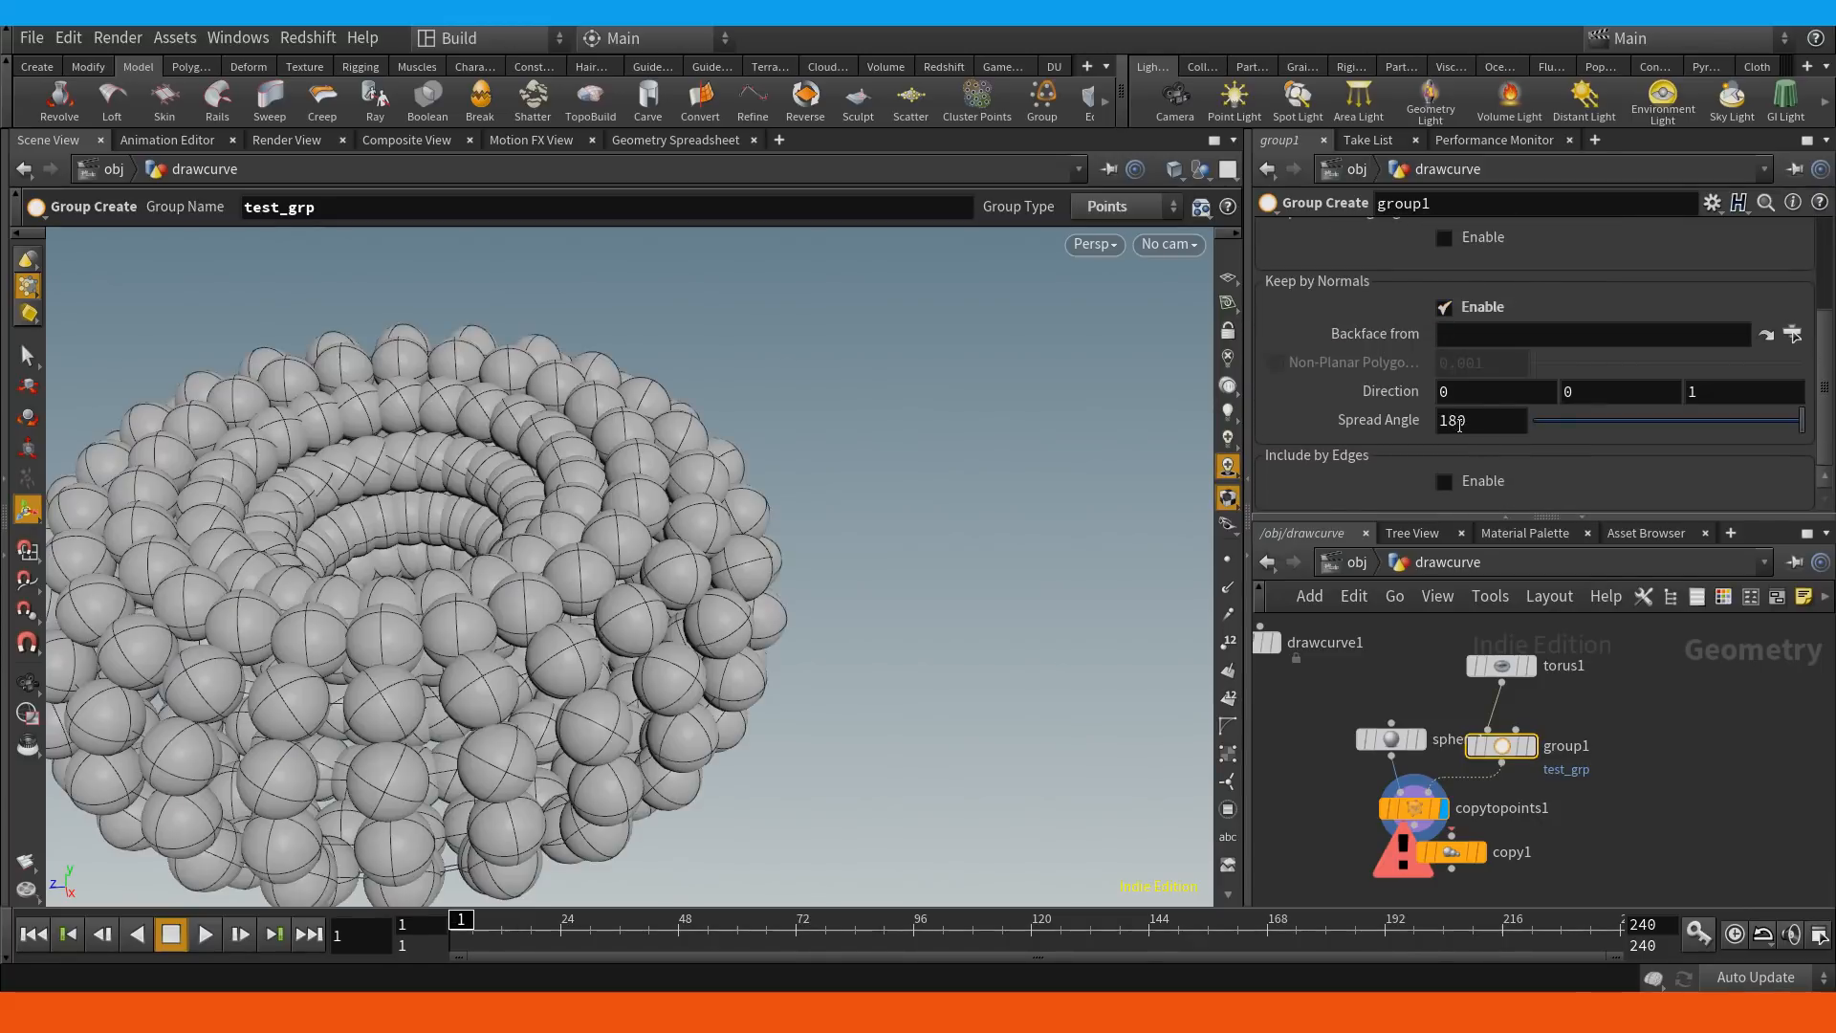
double_click(1613, 390)
text(1)
key(Tab)
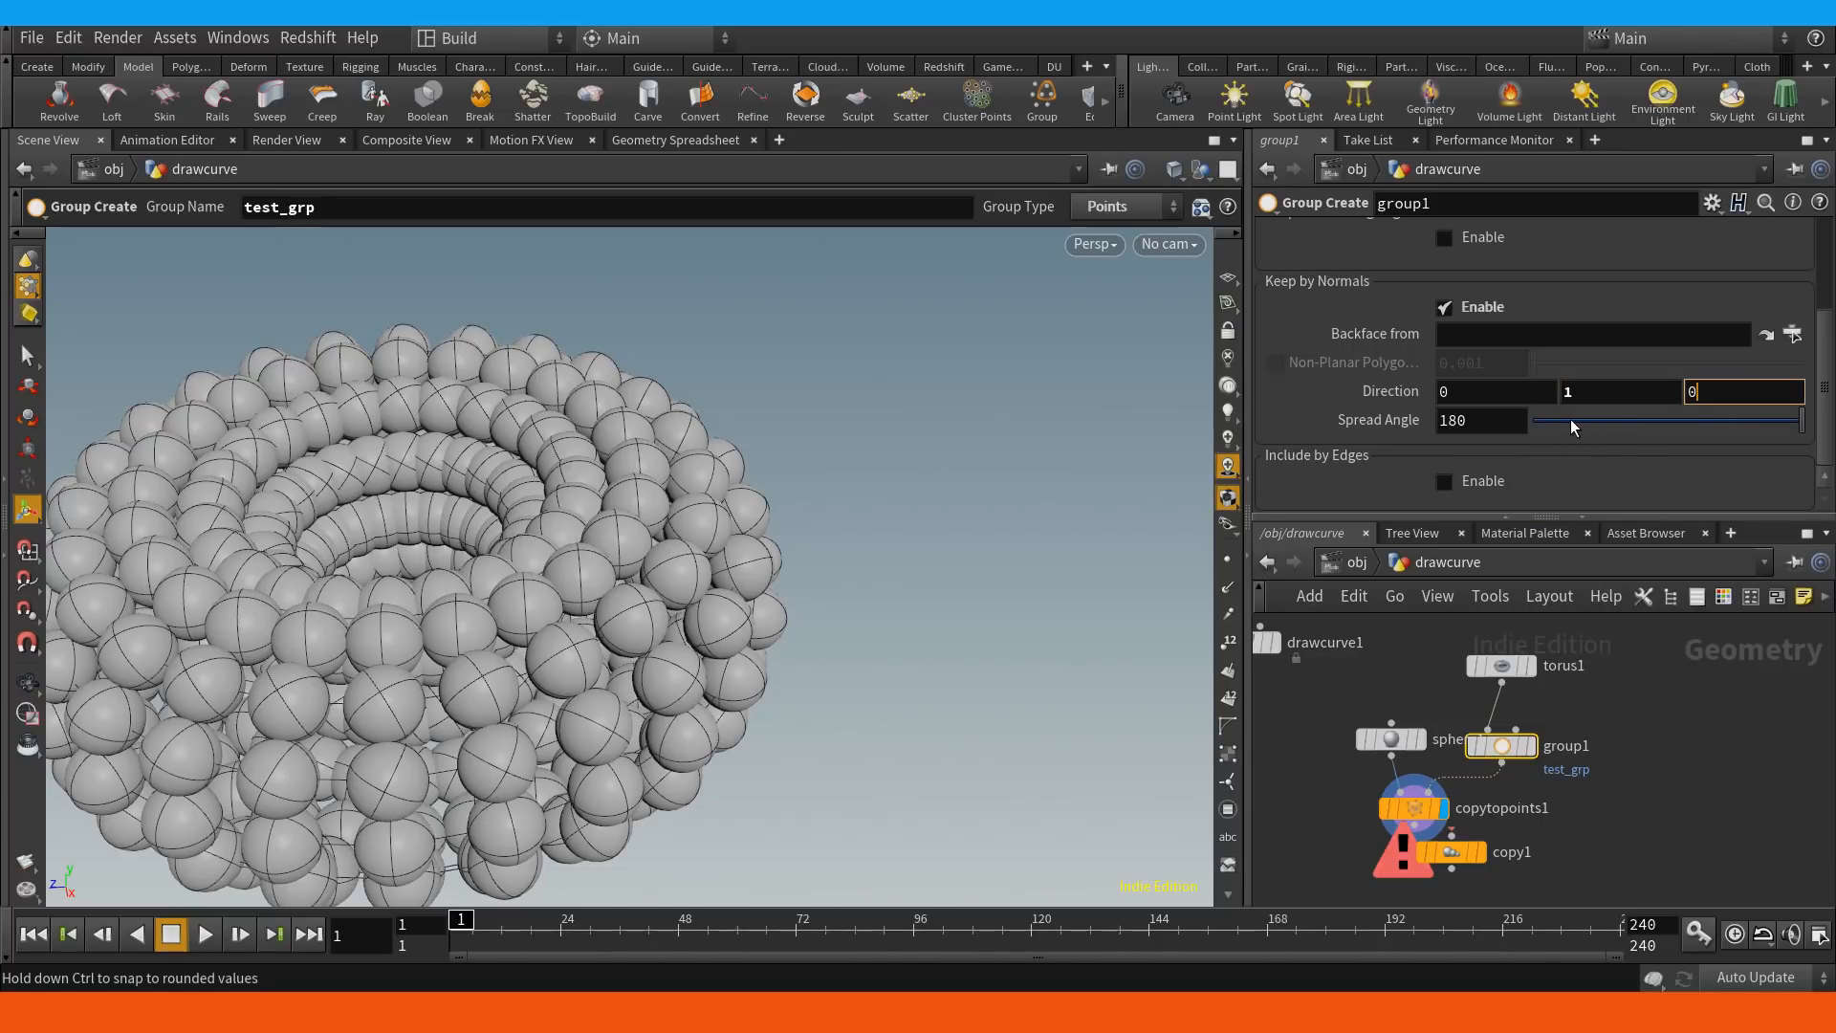
mouse_move(1571, 421)
mouse_down()
mouse_move(1555, 421)
mouse_move(1584, 421)
mouse_up()
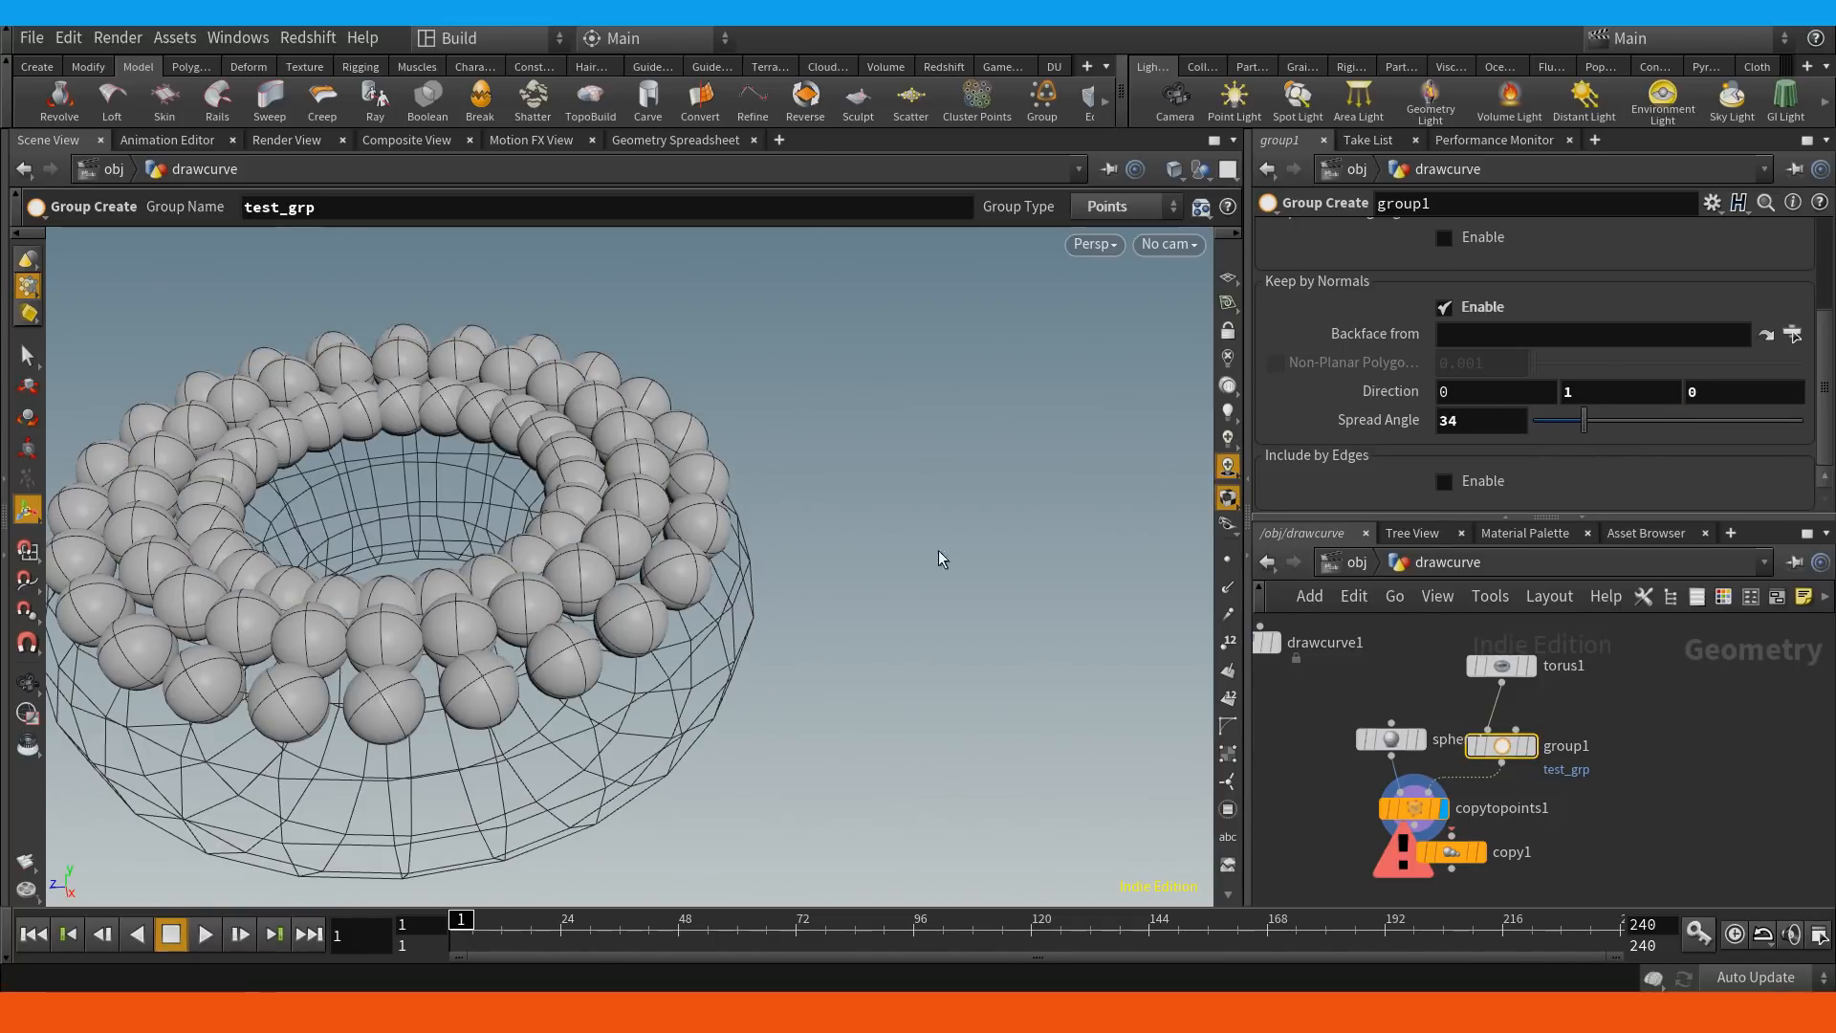
alt+middle_drag(683, 555, 835, 404)
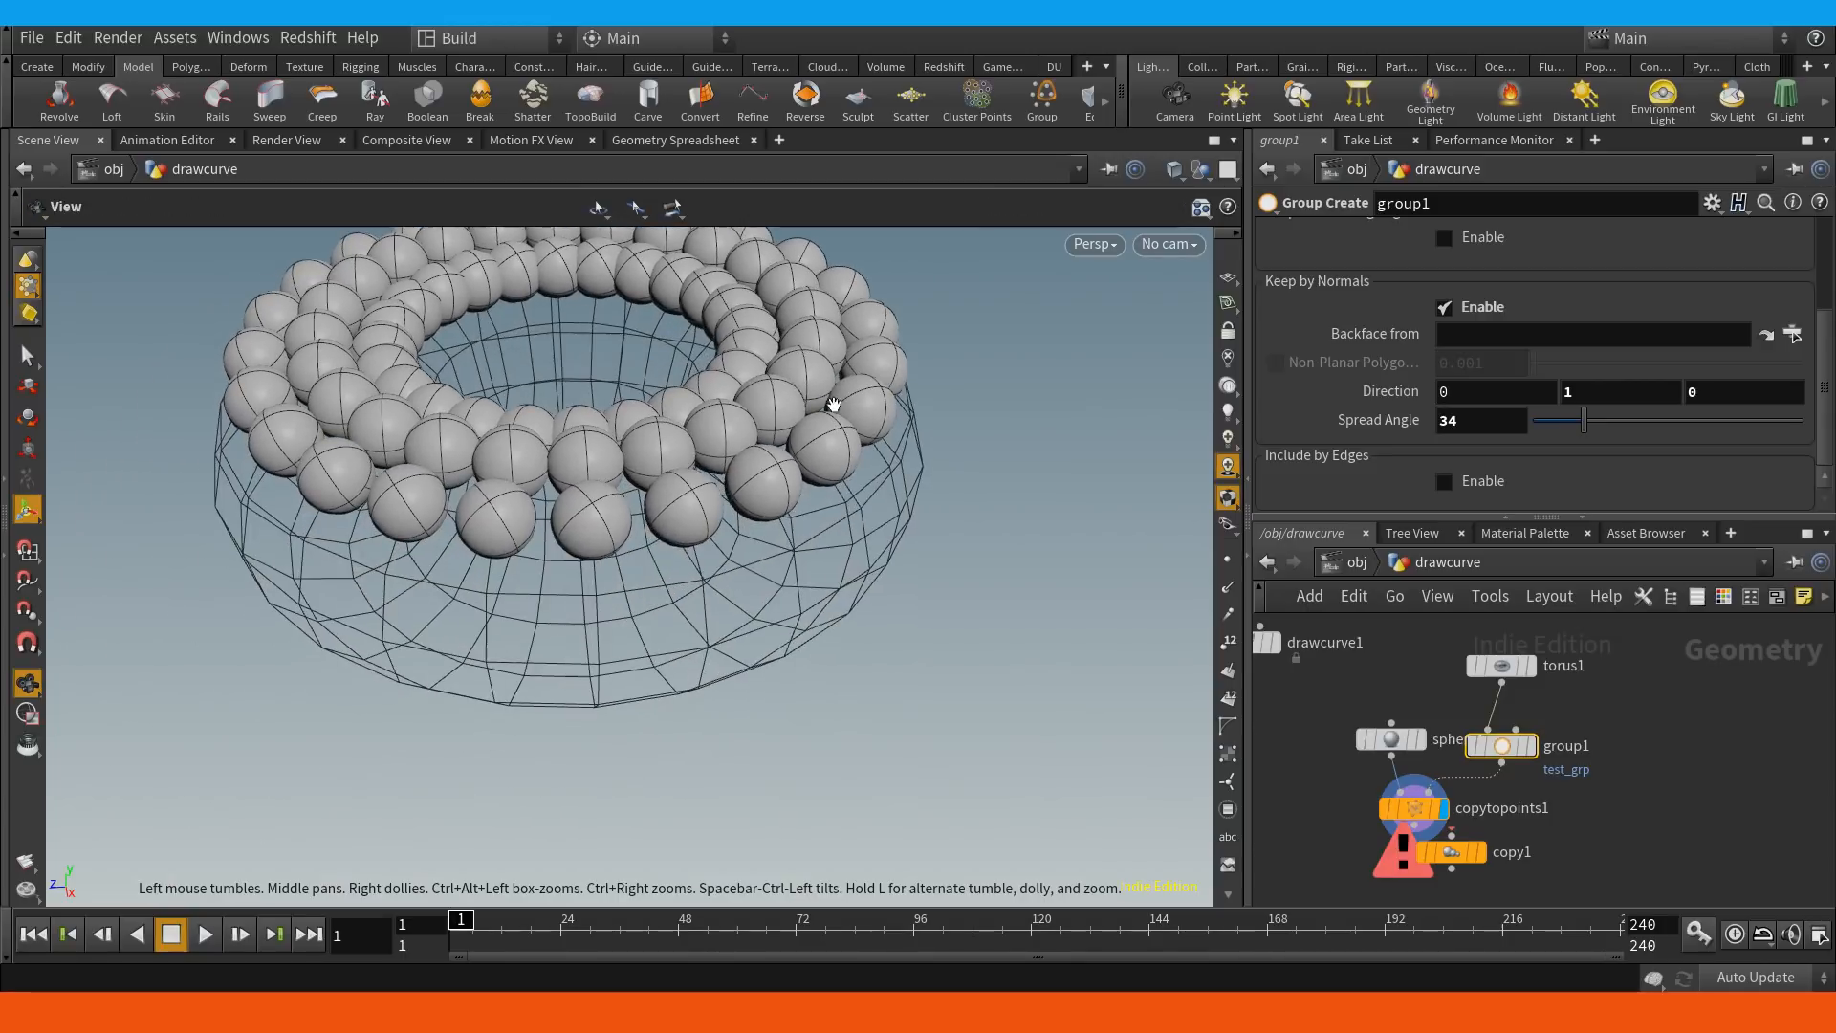
alt+drag(638, 520, 1086, 413)
Change the Keep by Normals Direction to 0, 0, 1 and the Spread Angle to about 64.7, inspecting the spheres.
drag(1583, 422, 1555, 391)
text(1)
text(0)
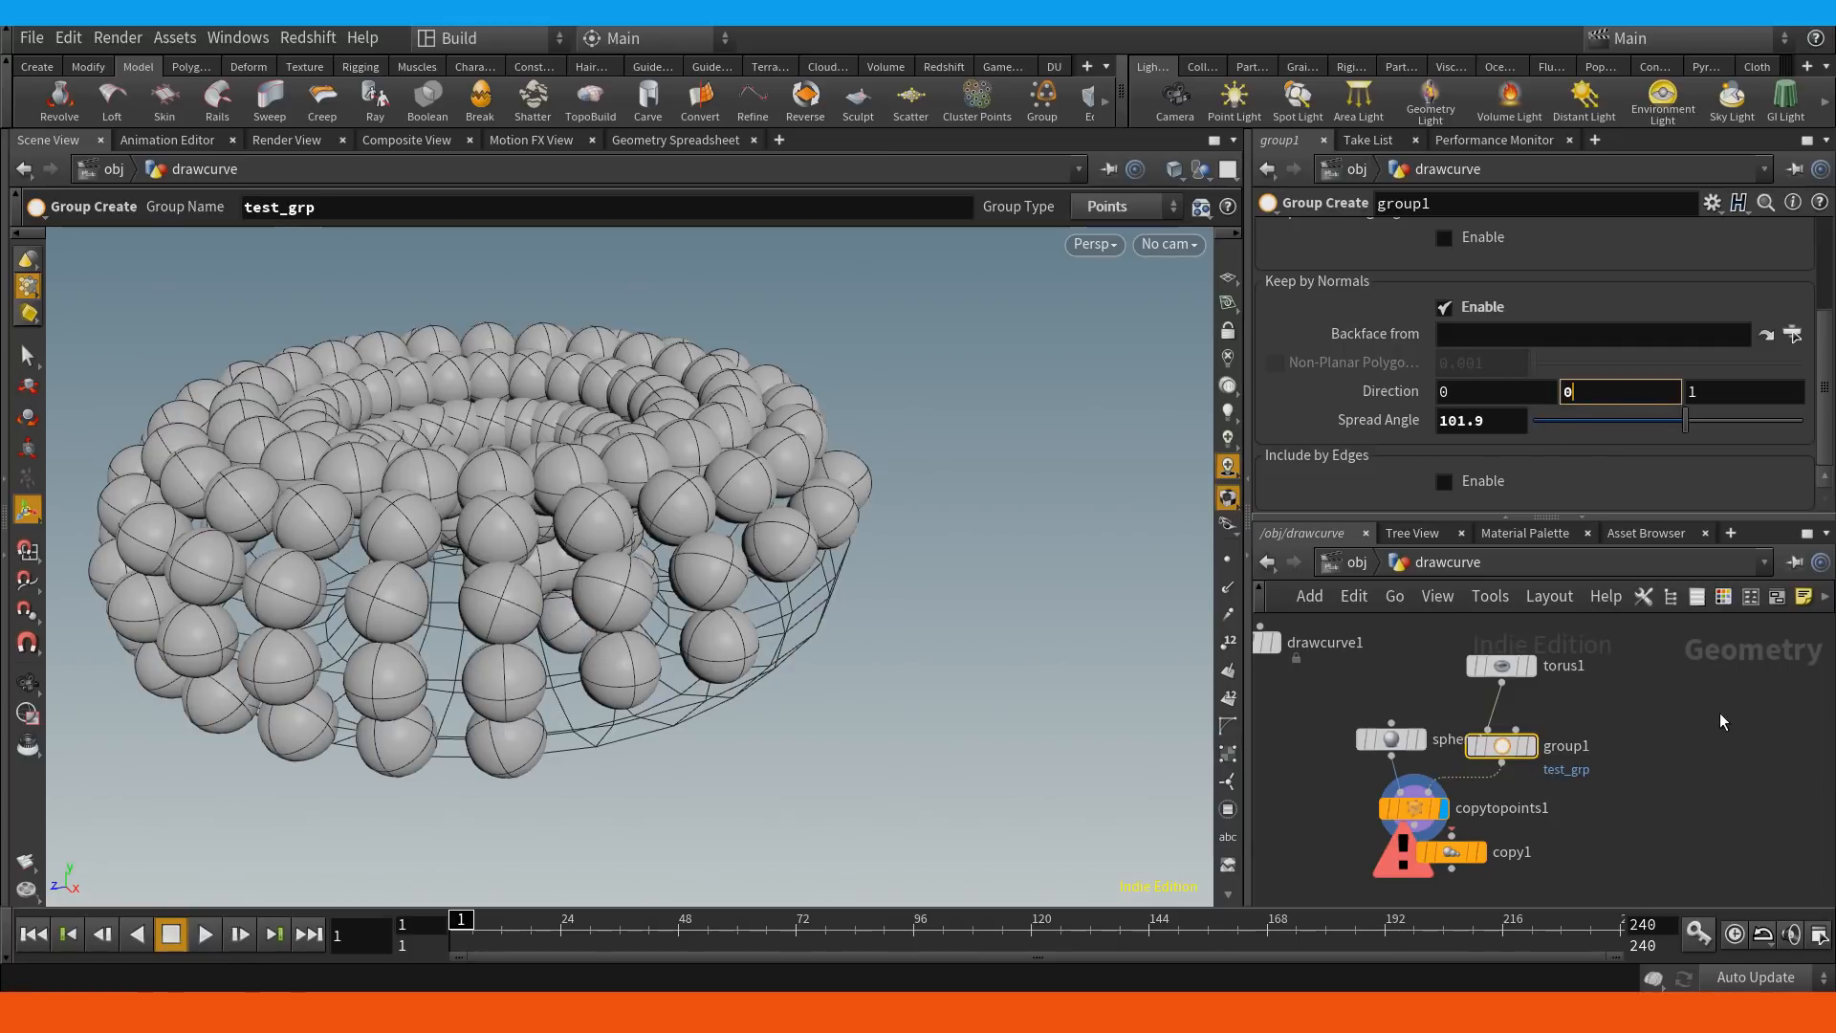
click(1721, 721)
alt+middle_drag(677, 569, 861, 509)
drag(1685, 421, 1630, 427)
alt+drag(673, 543, 816, 557)
alt+middle_drag(525, 551, 647, 450)
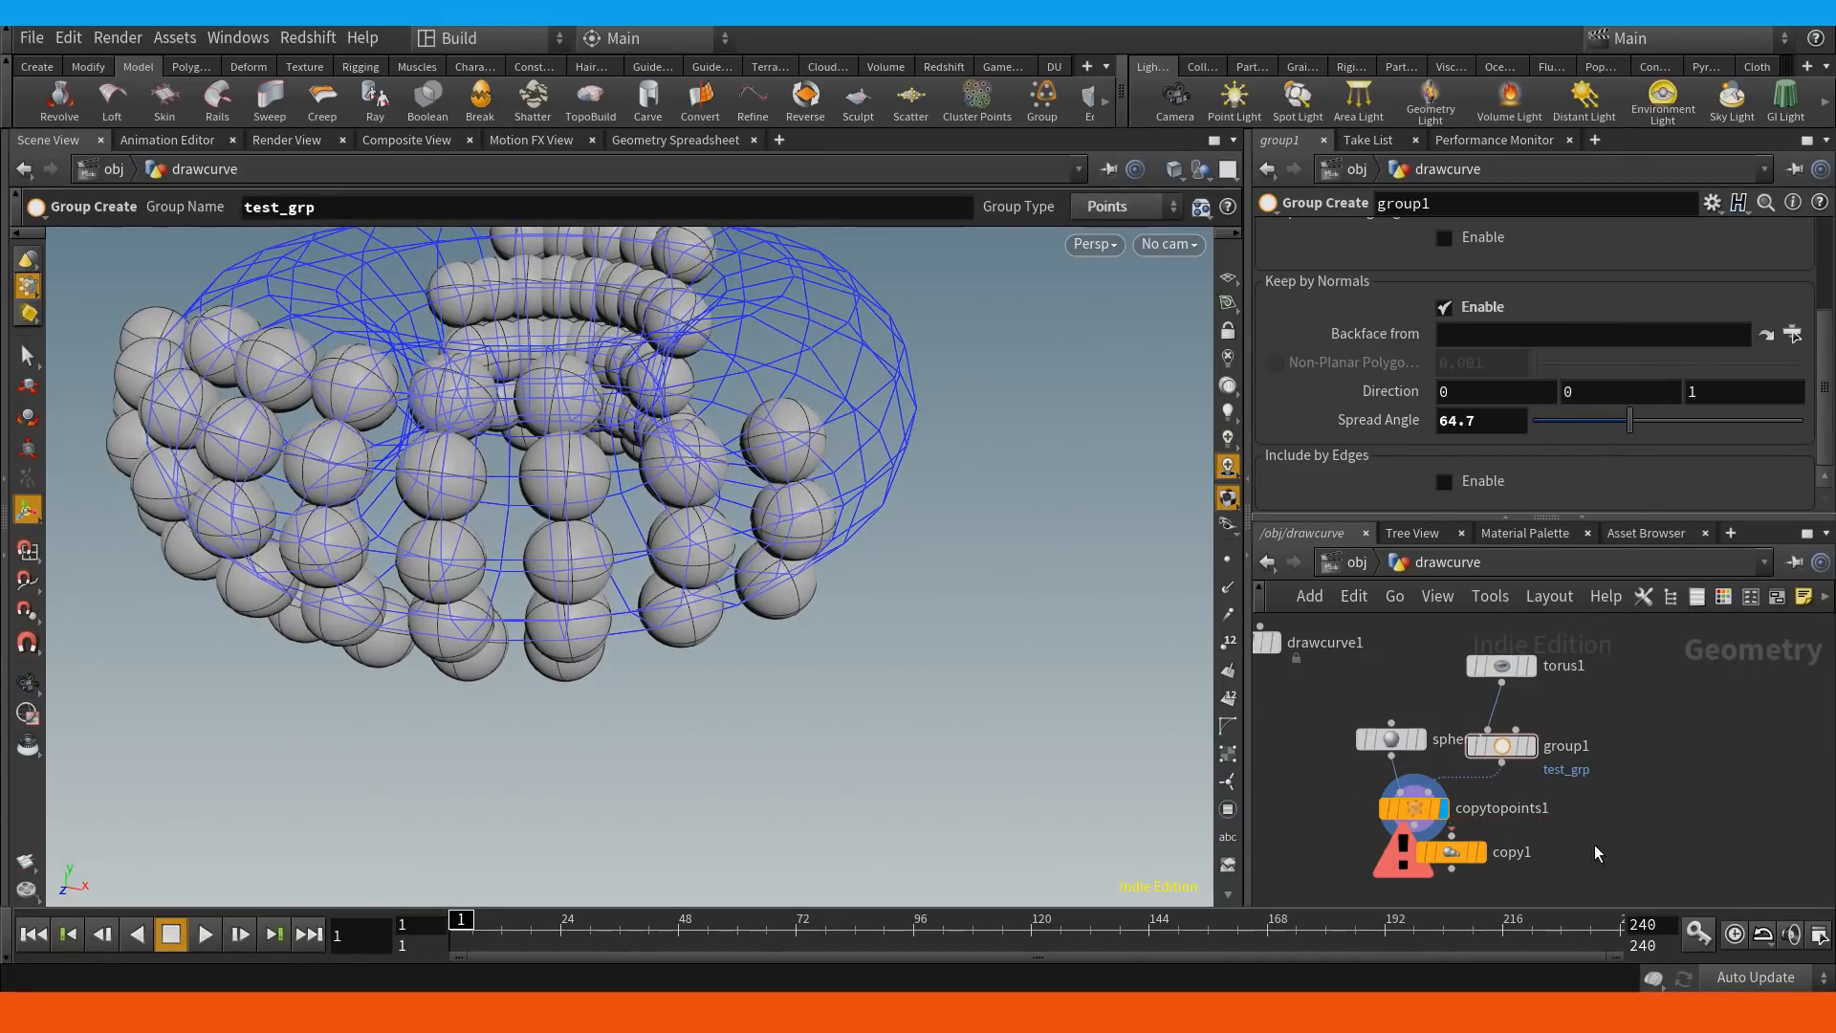
Delete the unused copy1 node from the network.
click(1463, 851)
key(Delete)
middle_drag(832, 440, 859, 494)
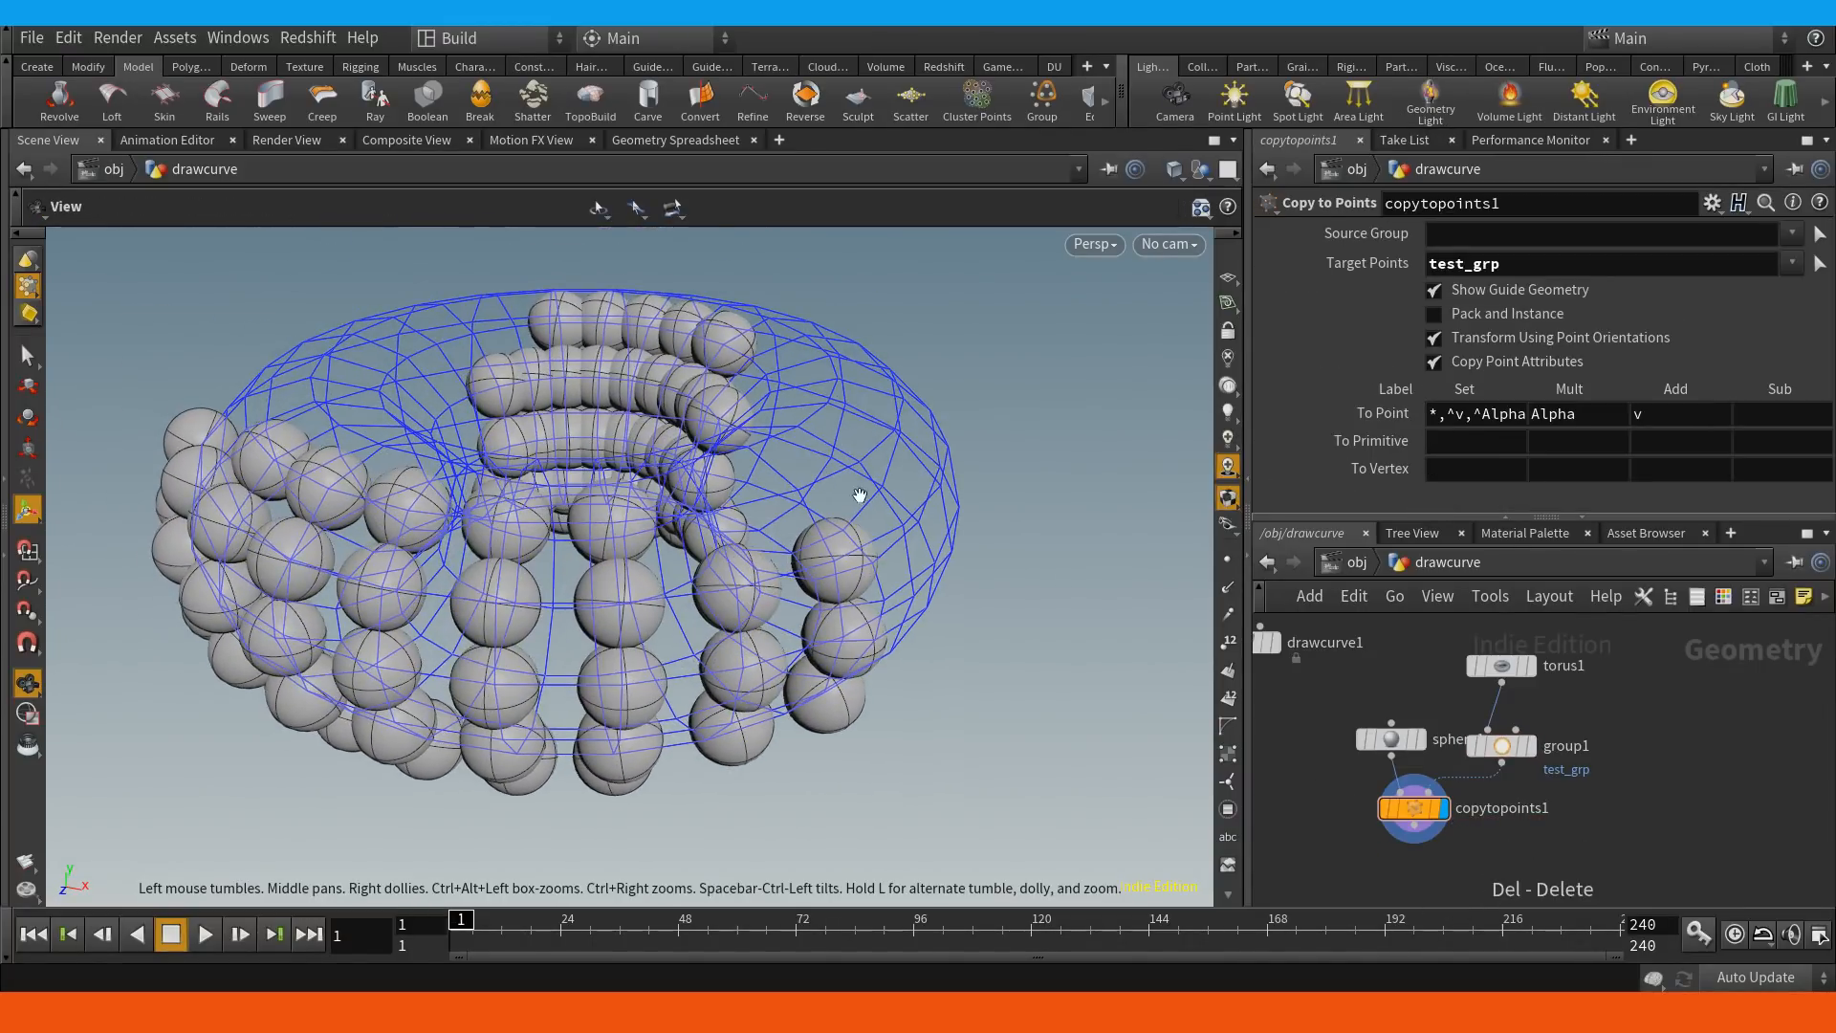
Append a Null node to copytopoints1 and display its output.
key(Tab)
text(nul)
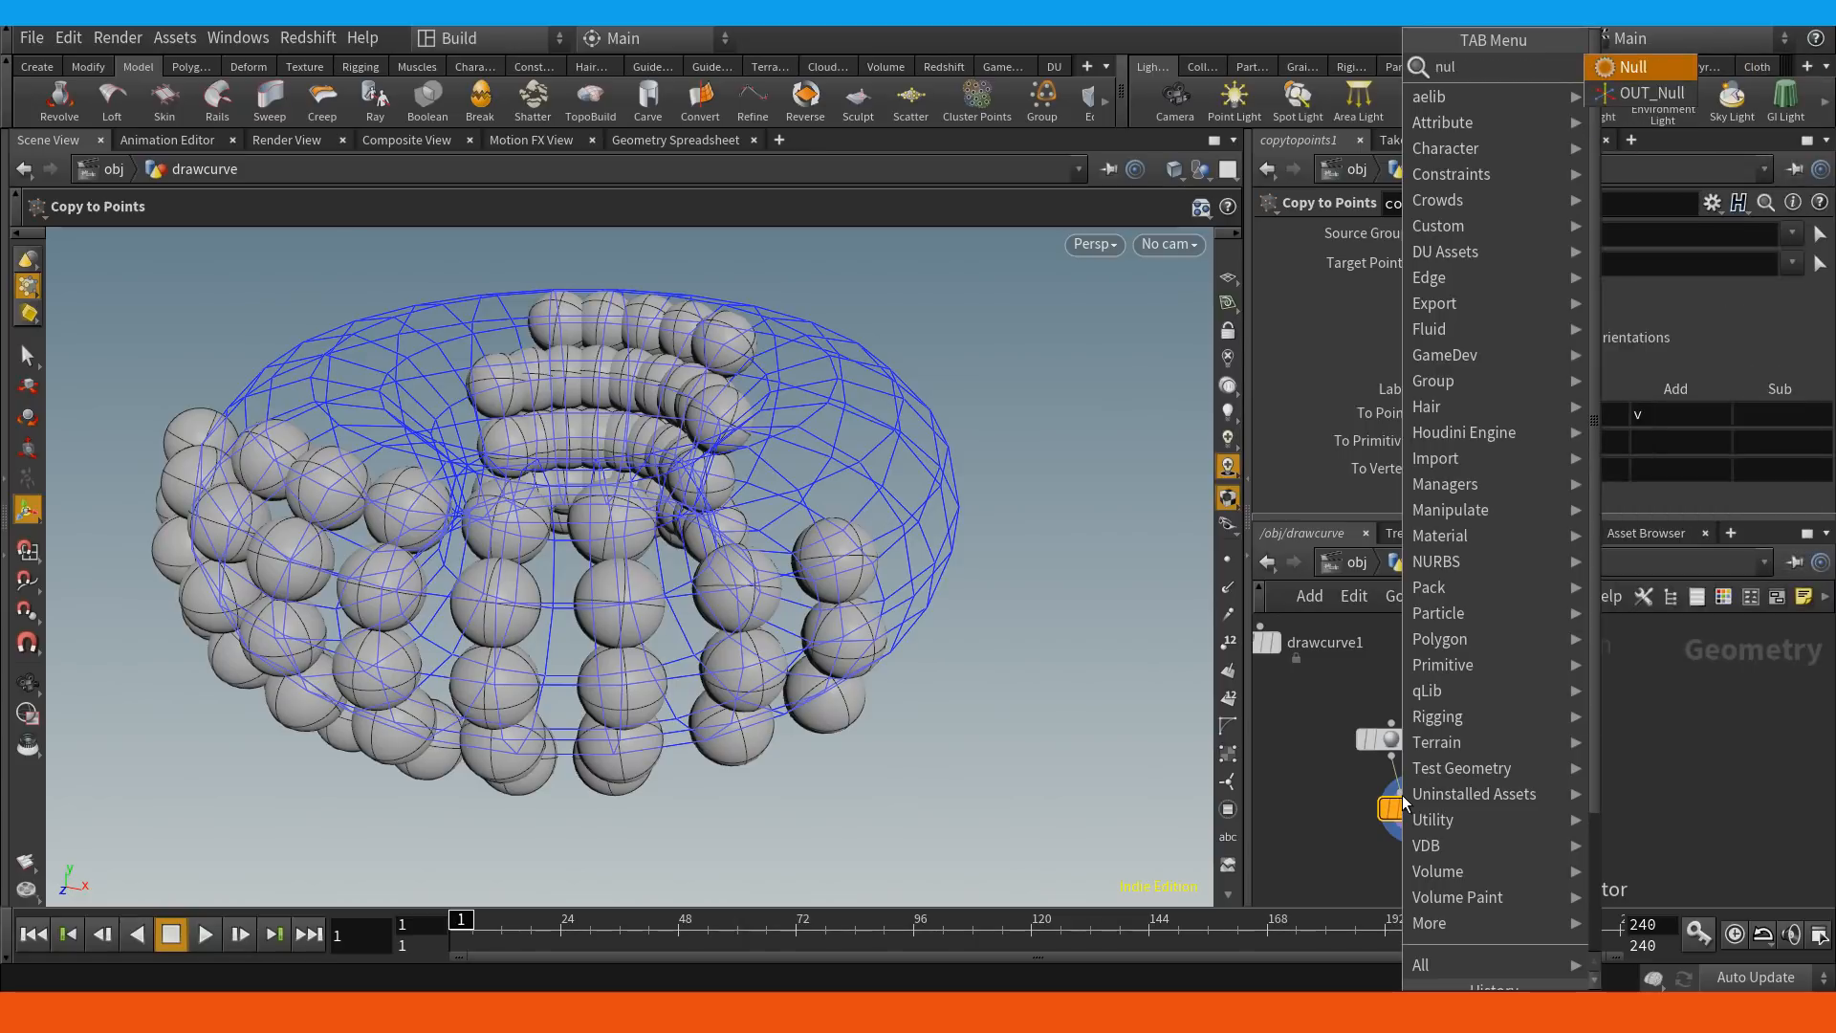
key(Return)
alt+middle_drag(607, 471, 687, 431)
alt+right_drag(701, 476, 632, 598)
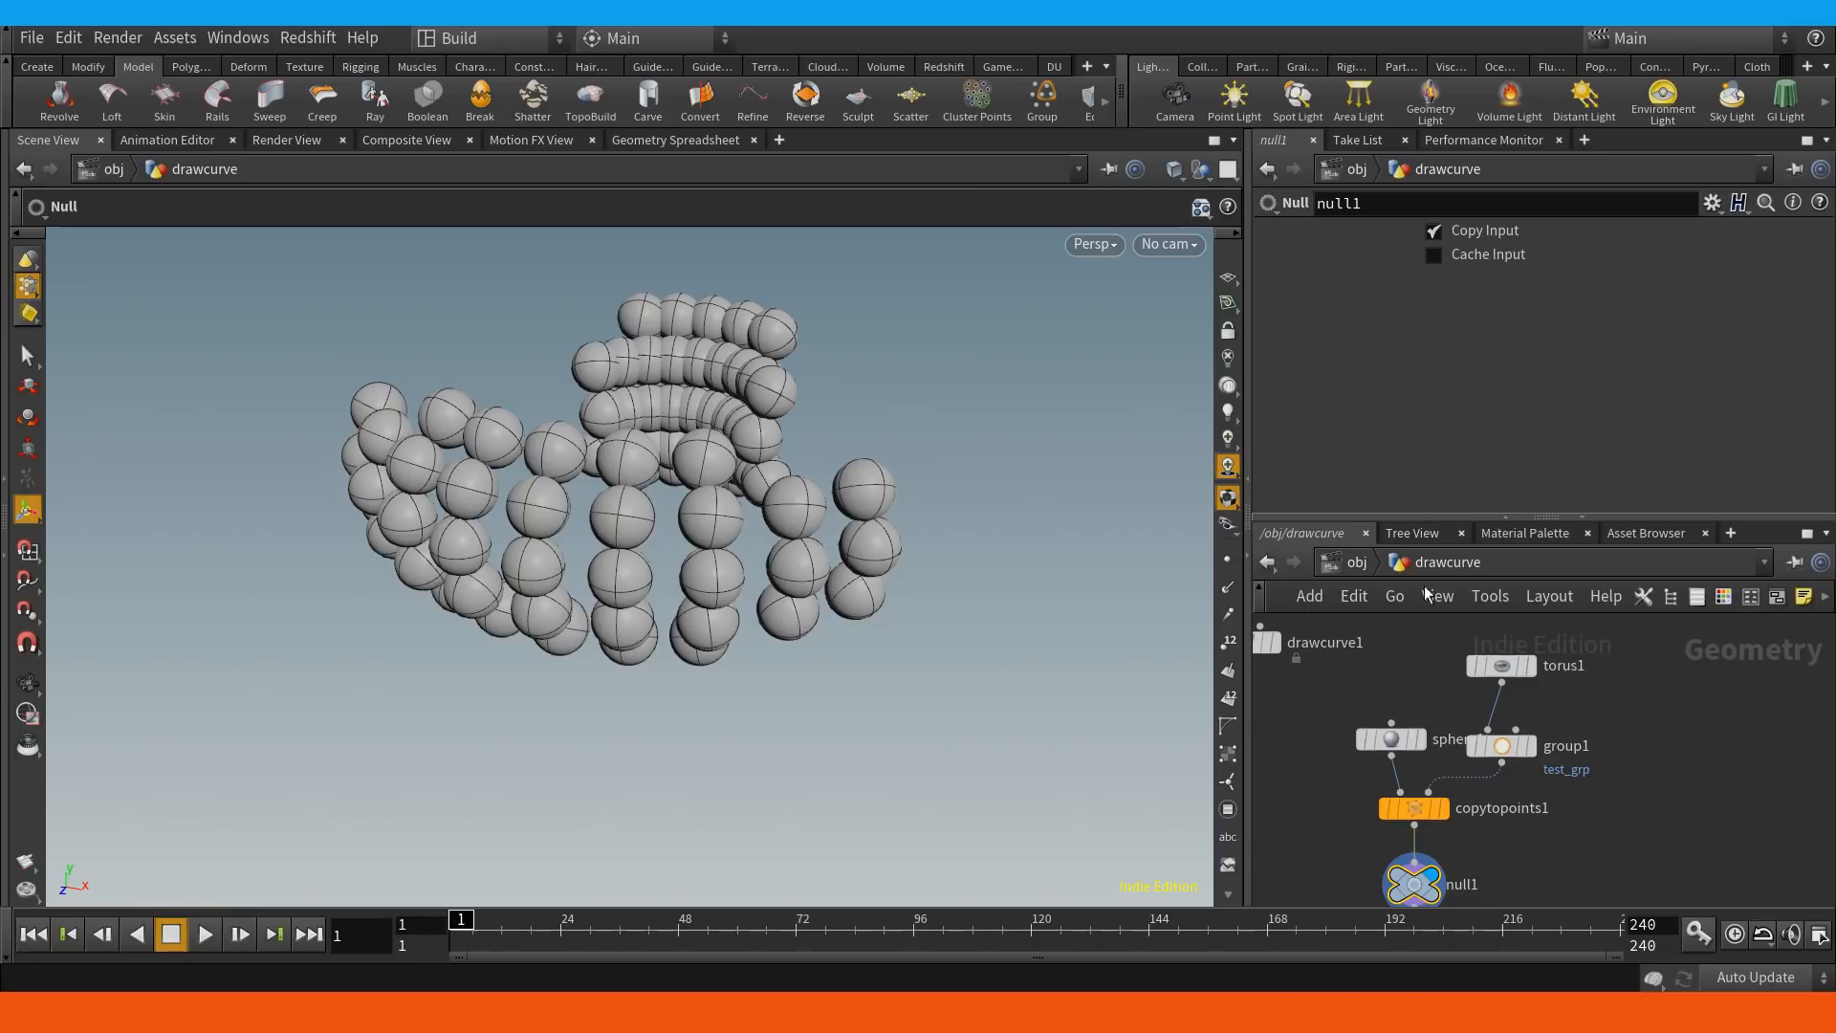
Turn off Keep by Normals on group1 and briefly enable Include by Edges to review its options.
click(1502, 745)
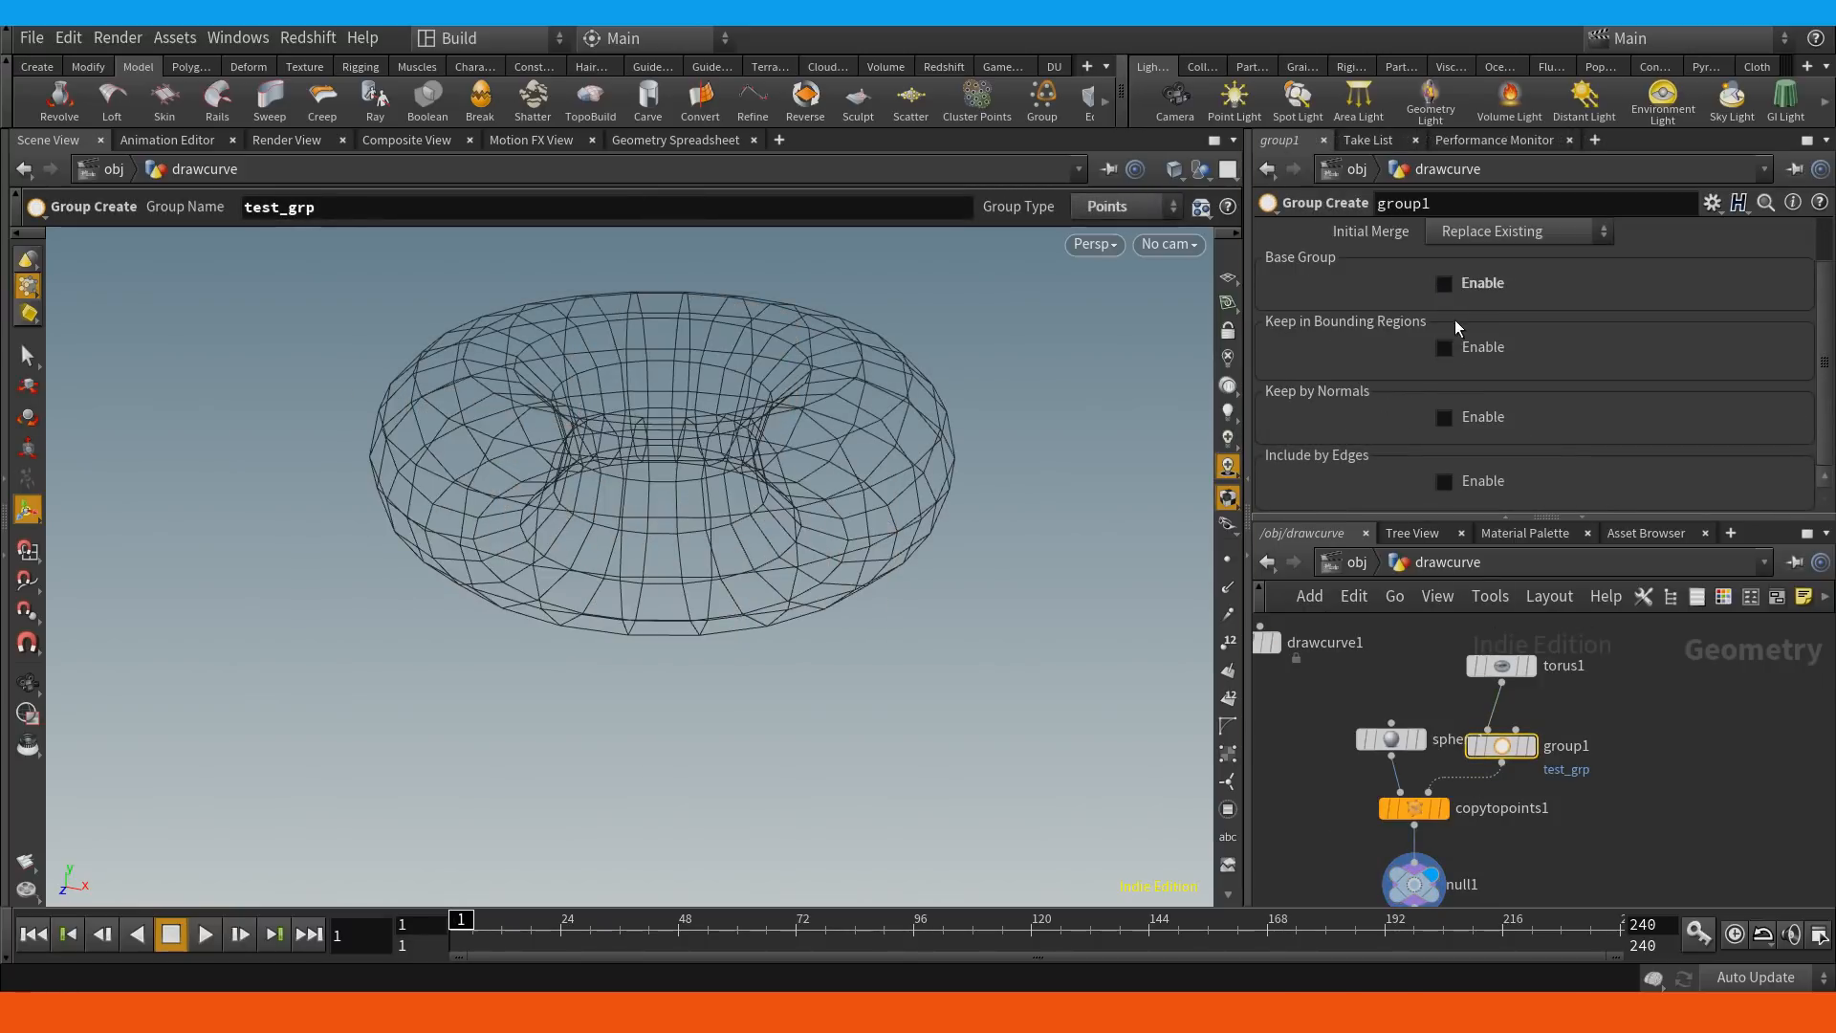
click(1439, 480)
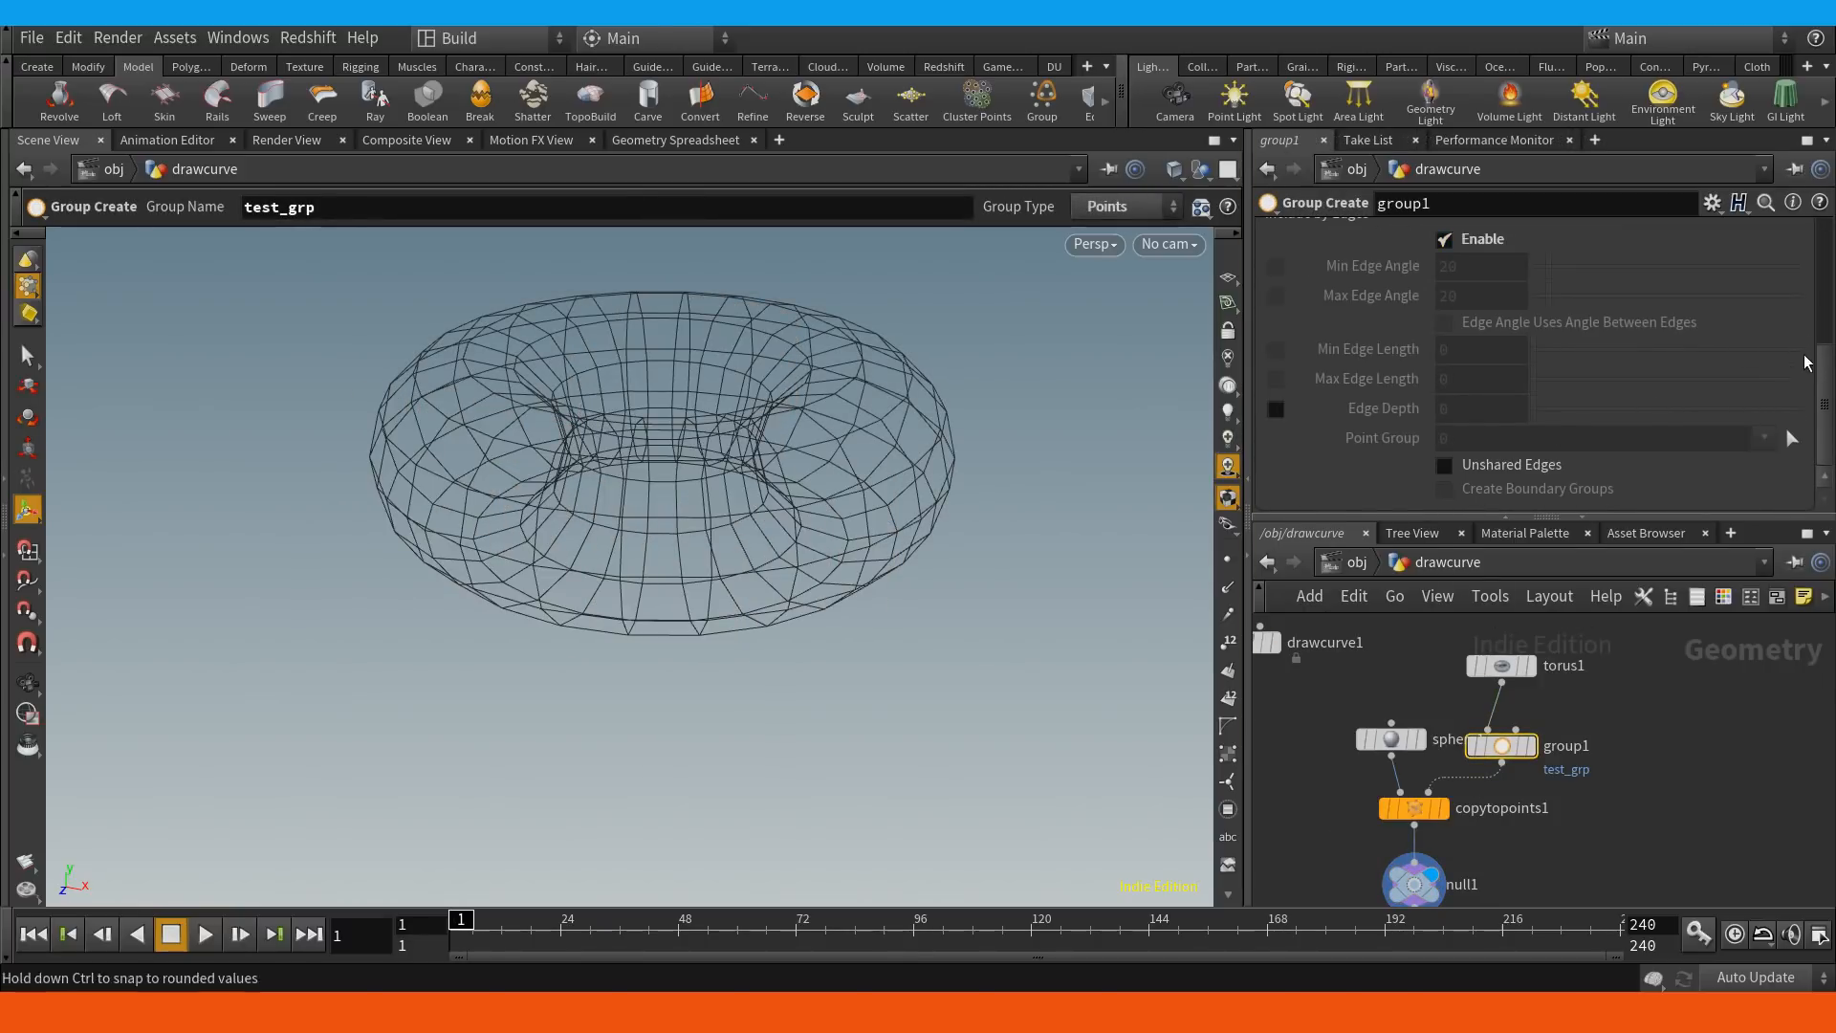
drag(1823, 380, 1823, 356)
scroll(1633, 343, up, 3)
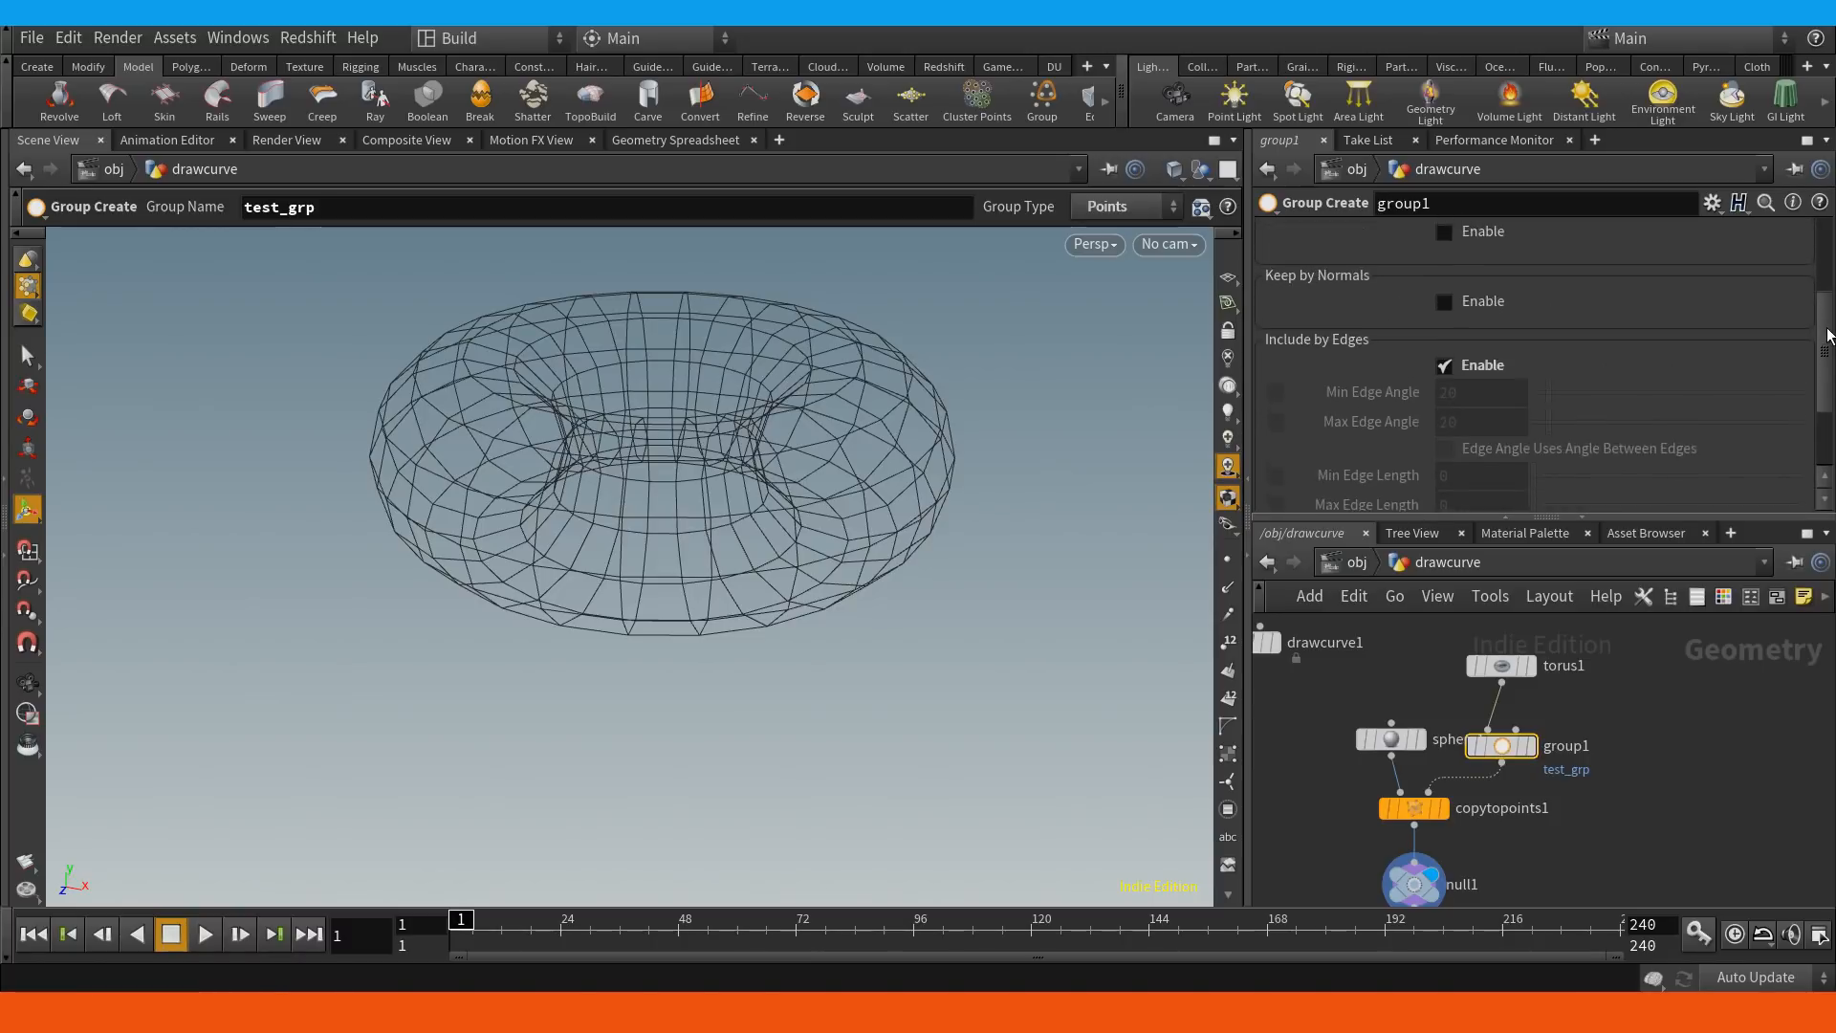
scroll(1607, 368, up, 3)
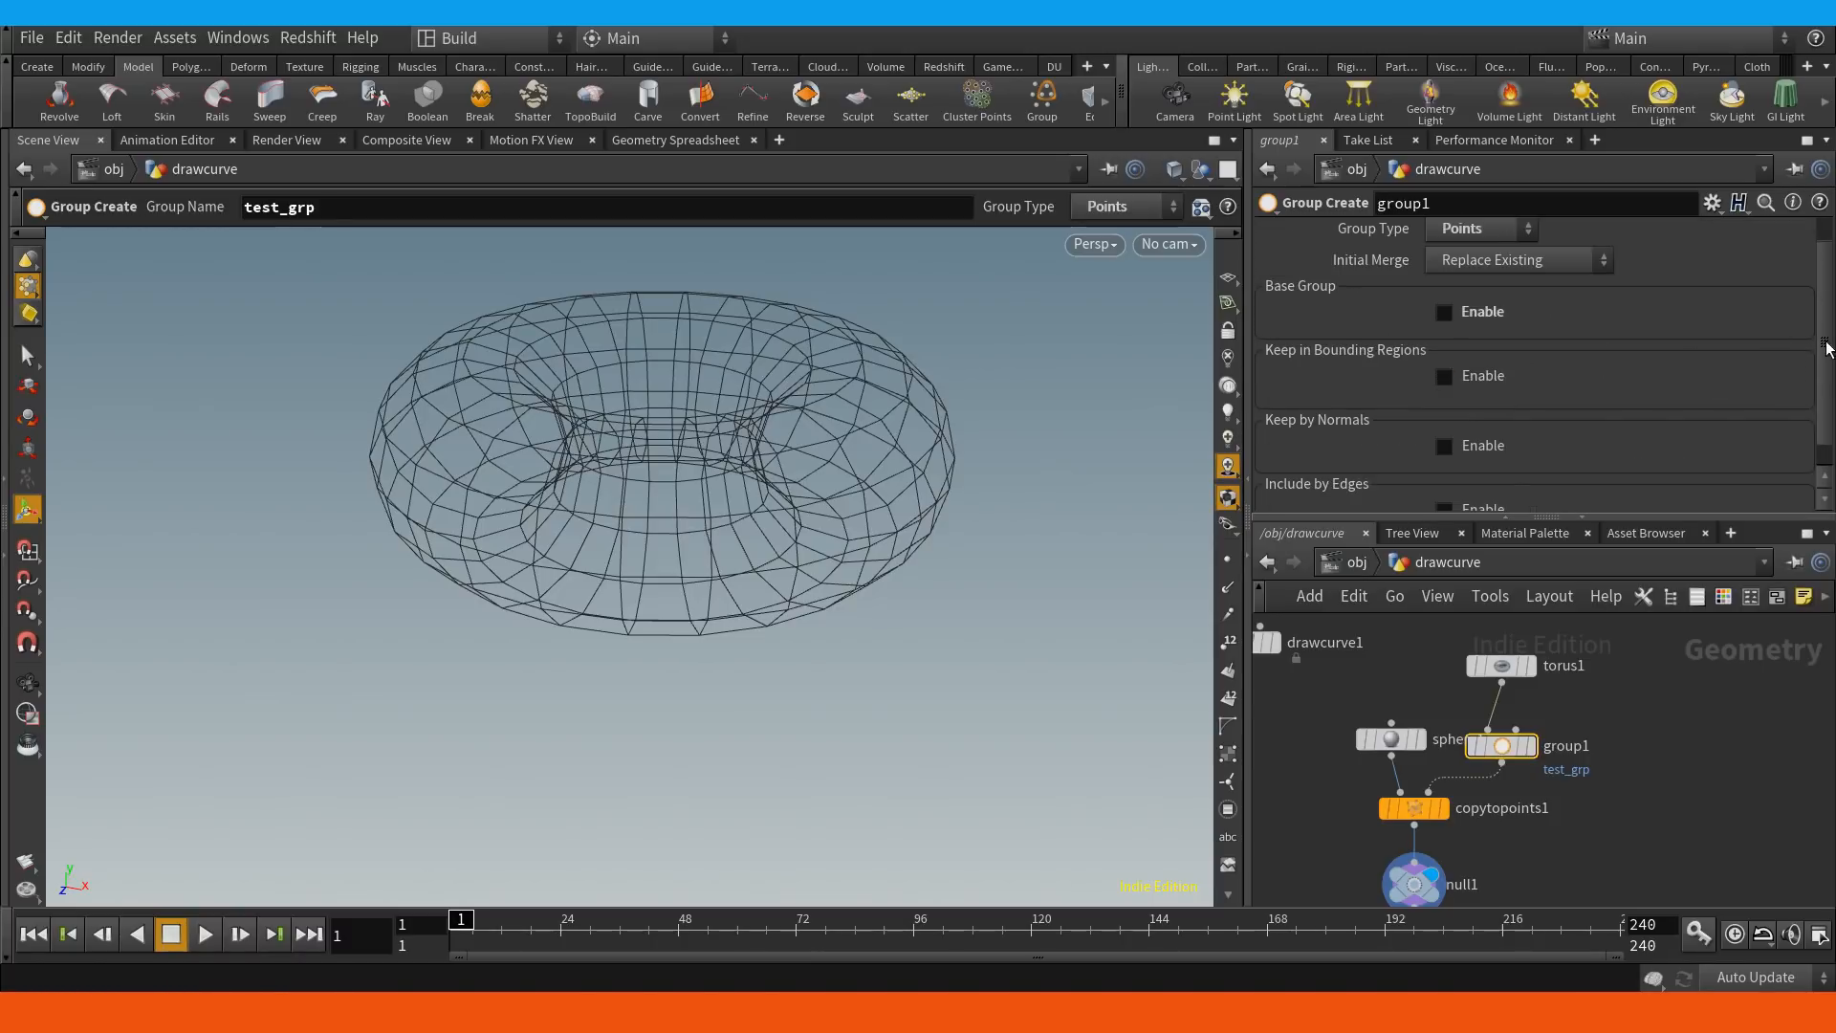
drag(1827, 348, 1832, 323)
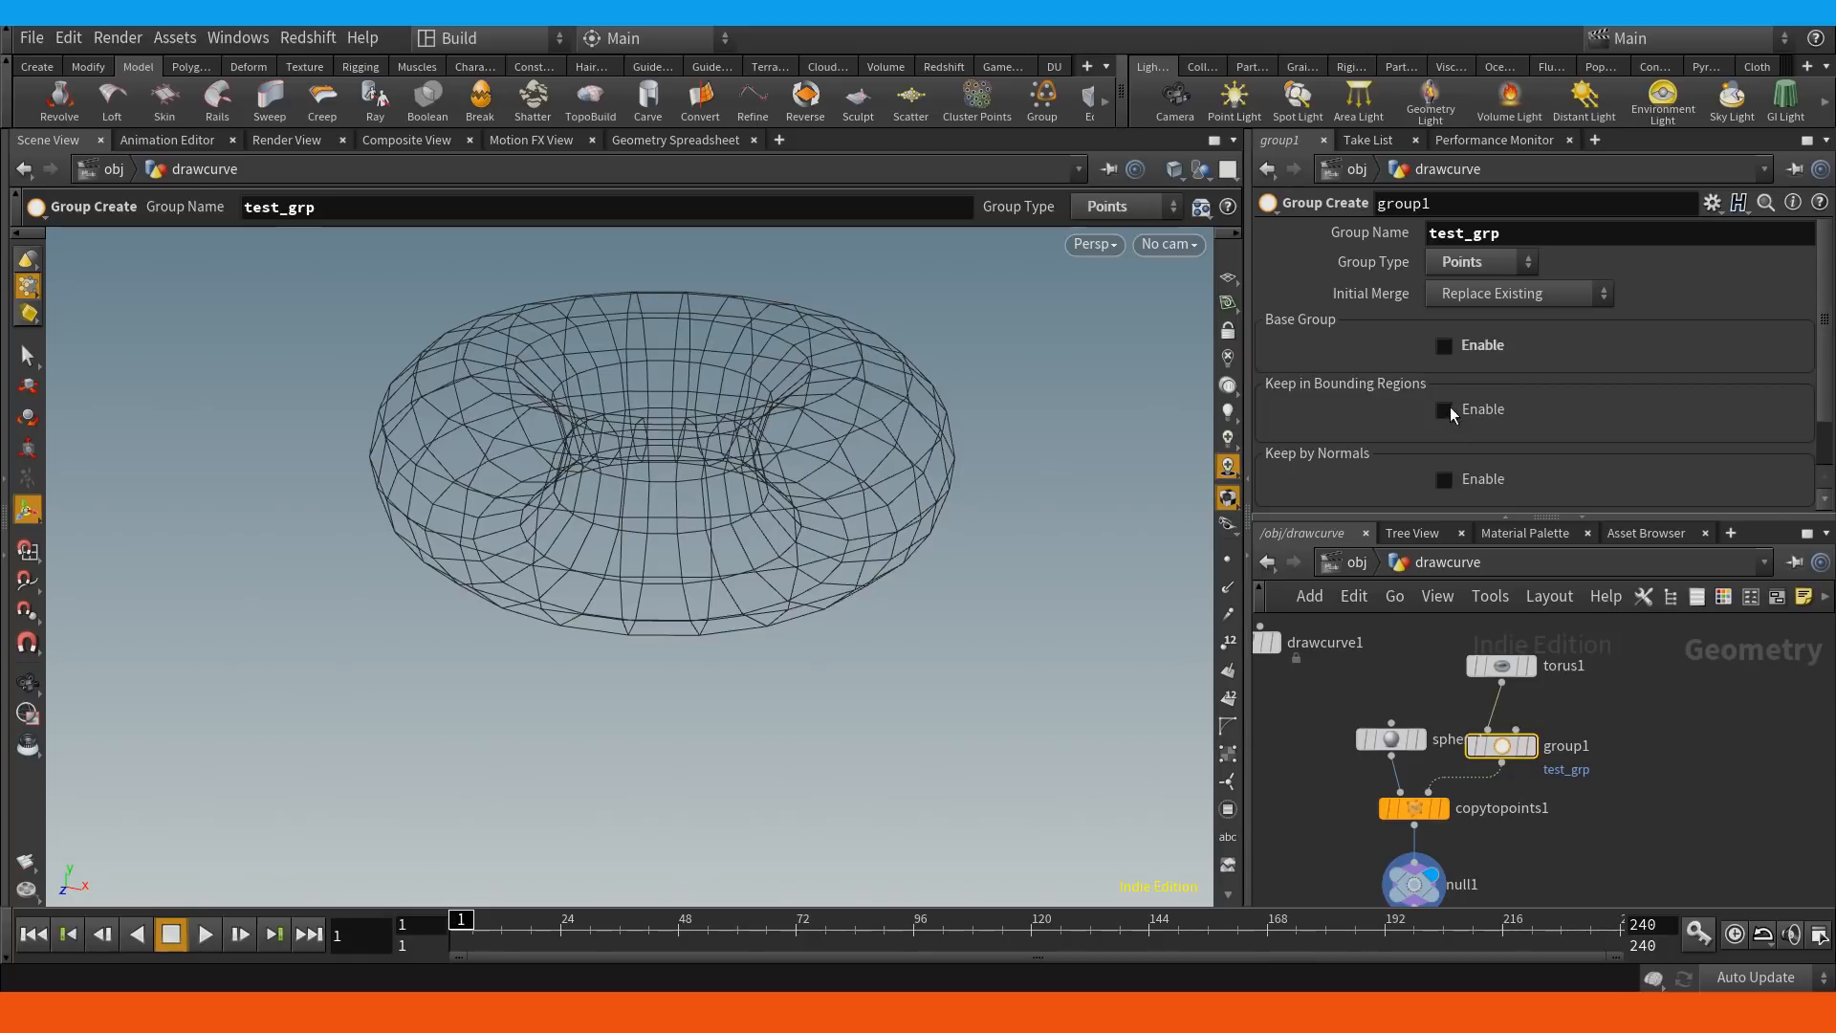
Enable Keep in Bounding Regions on group1 with a Bounding Box of Size 0.7, 0.7, 0.7 and Center 0.3, 0.01, 0.
click(1446, 409)
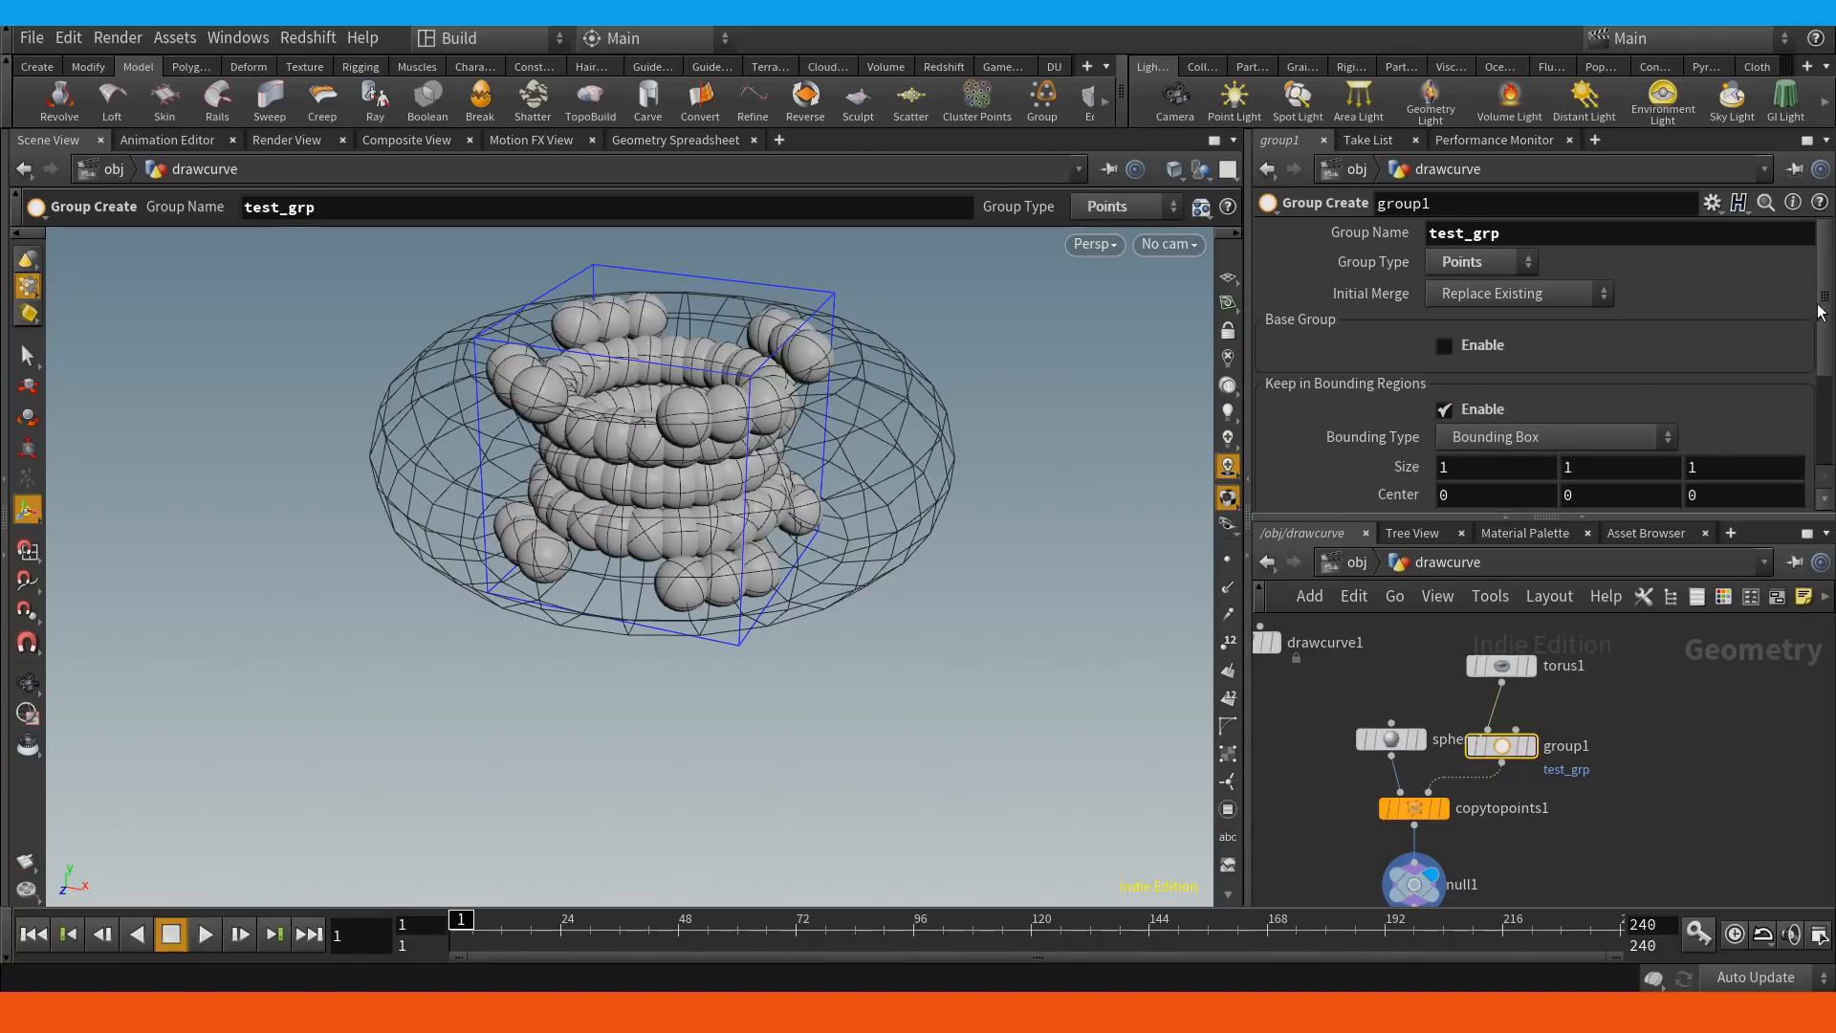
drag(1823, 322, 1798, 385)
middle_drag(1585, 359, 1615, 400)
middle_drag(1521, 358, 1573, 380)
middle_drag(1403, 325, 1318, 344)
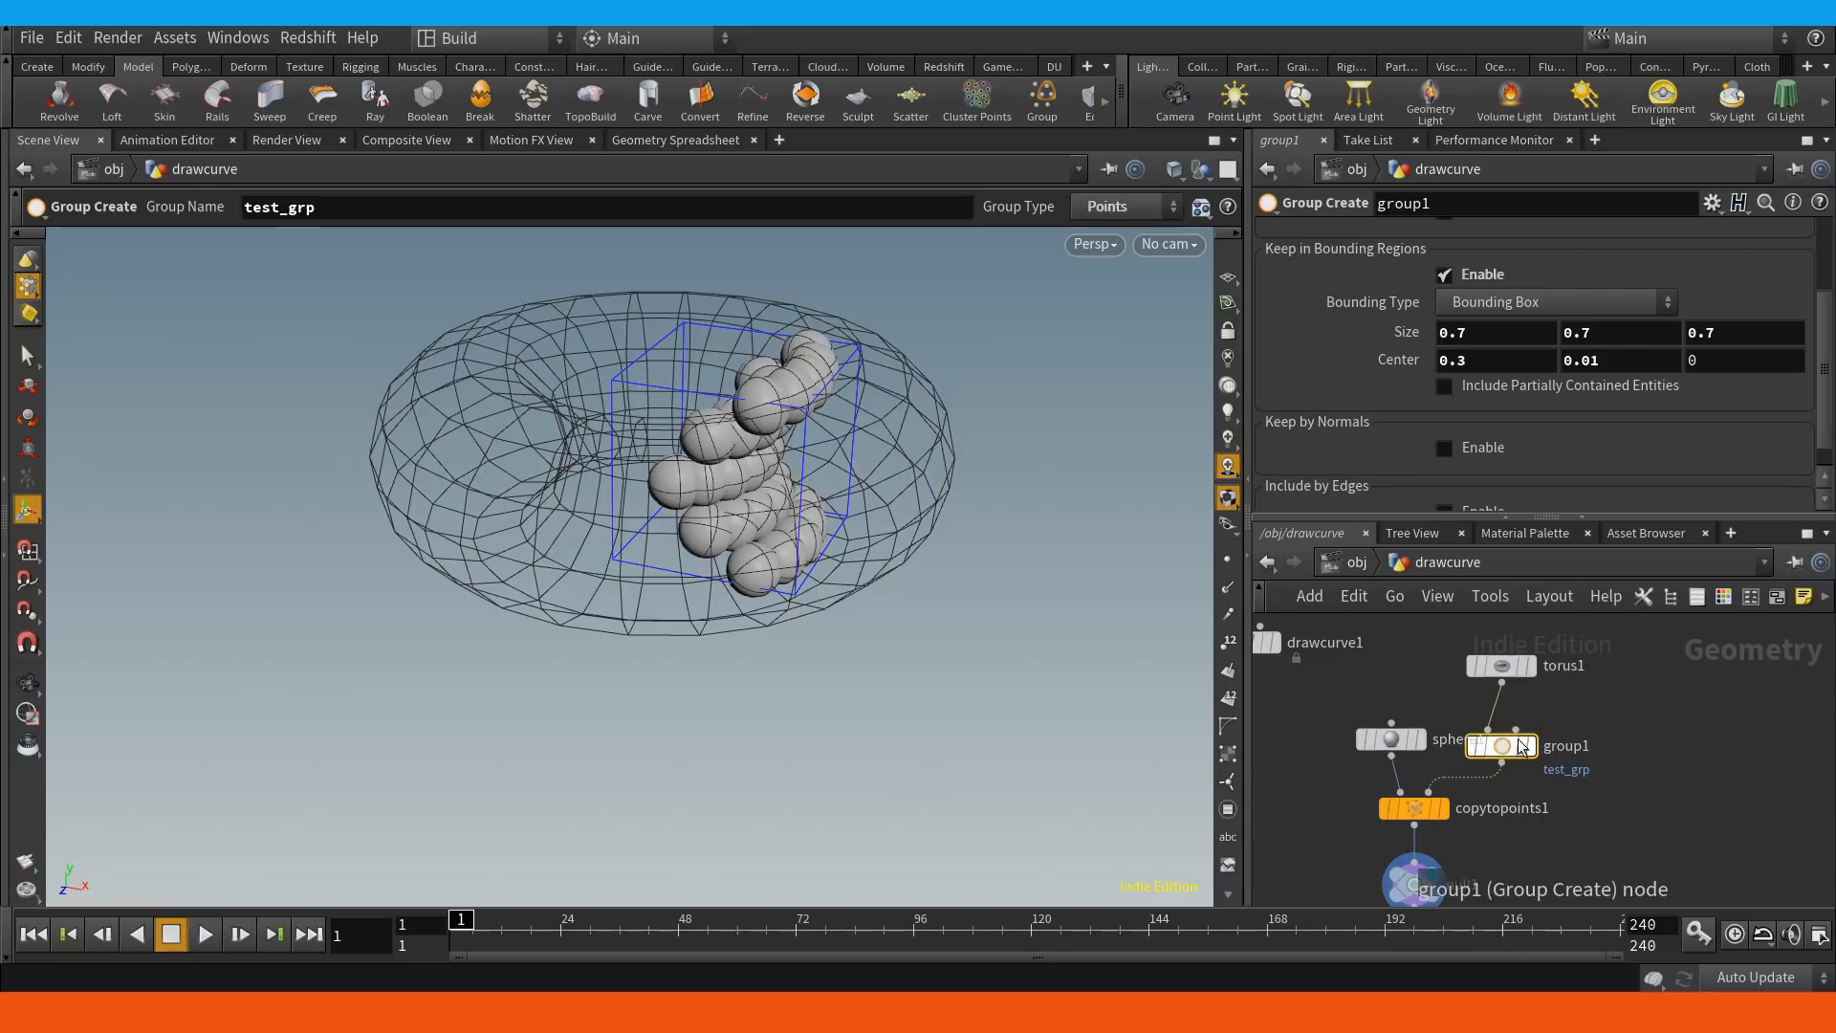
scroll(1764, 371, up, 1)
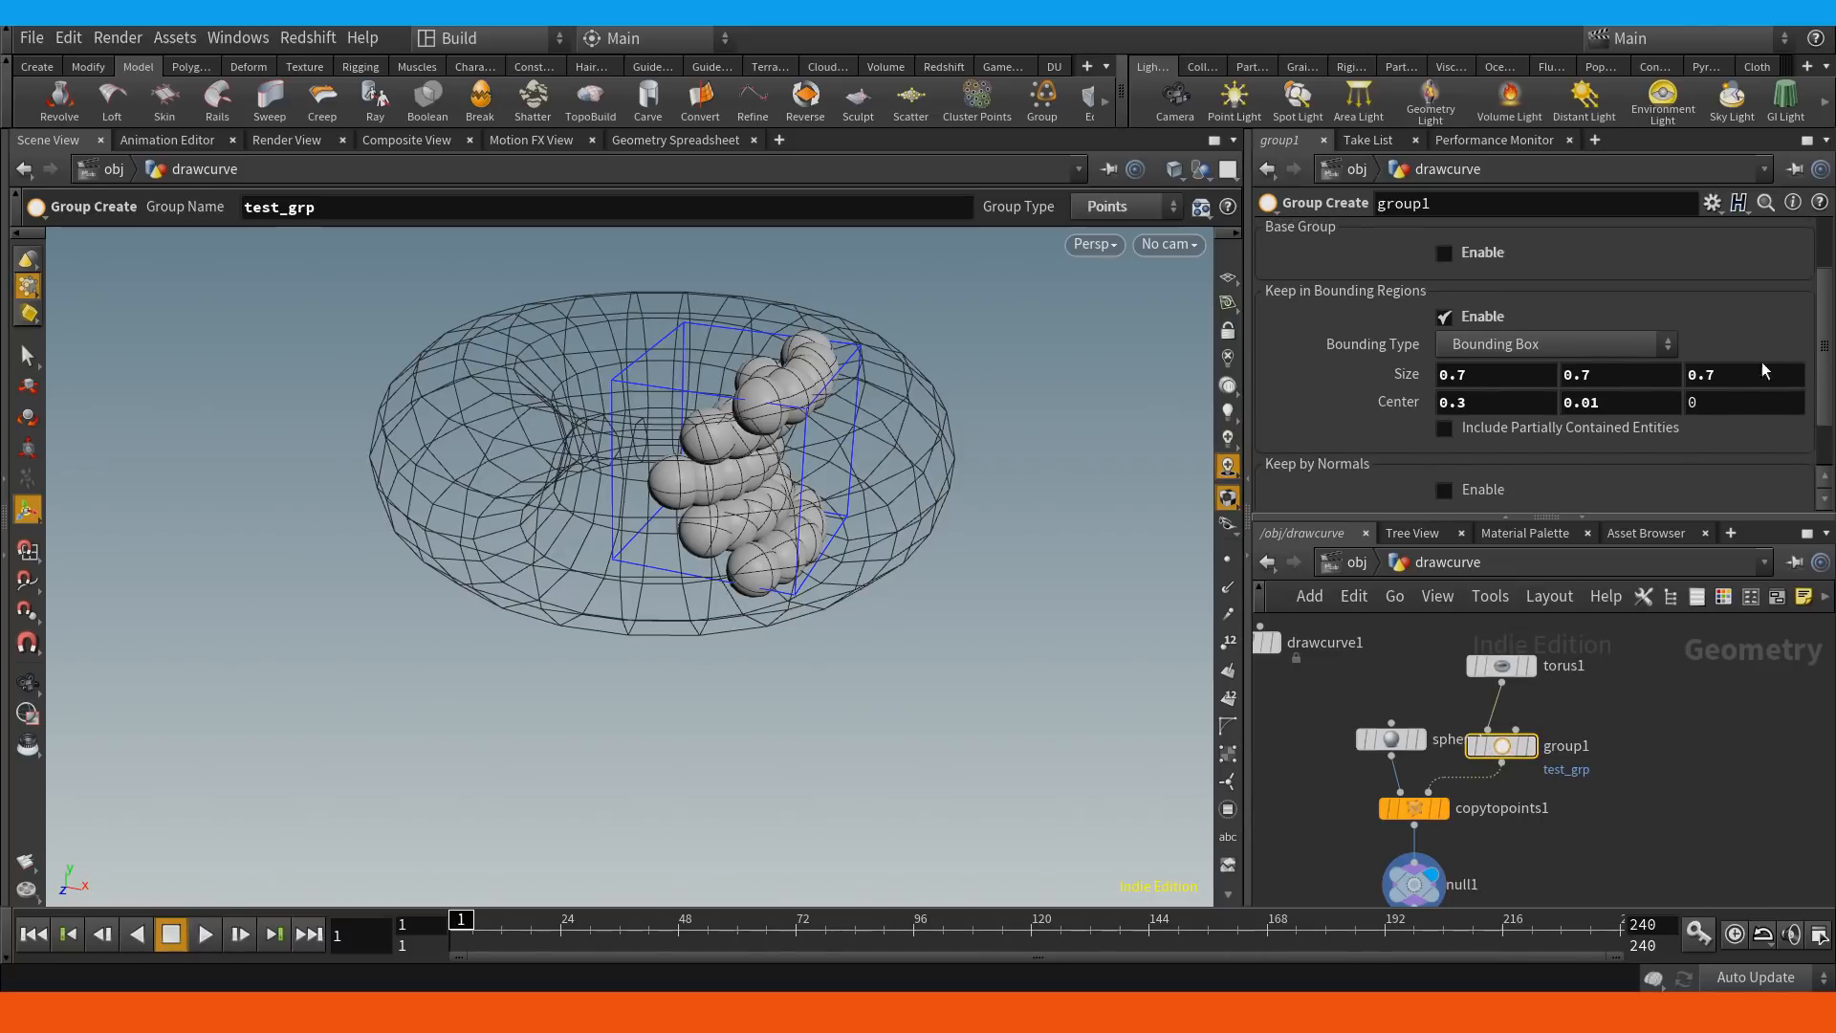
click(1660, 729)
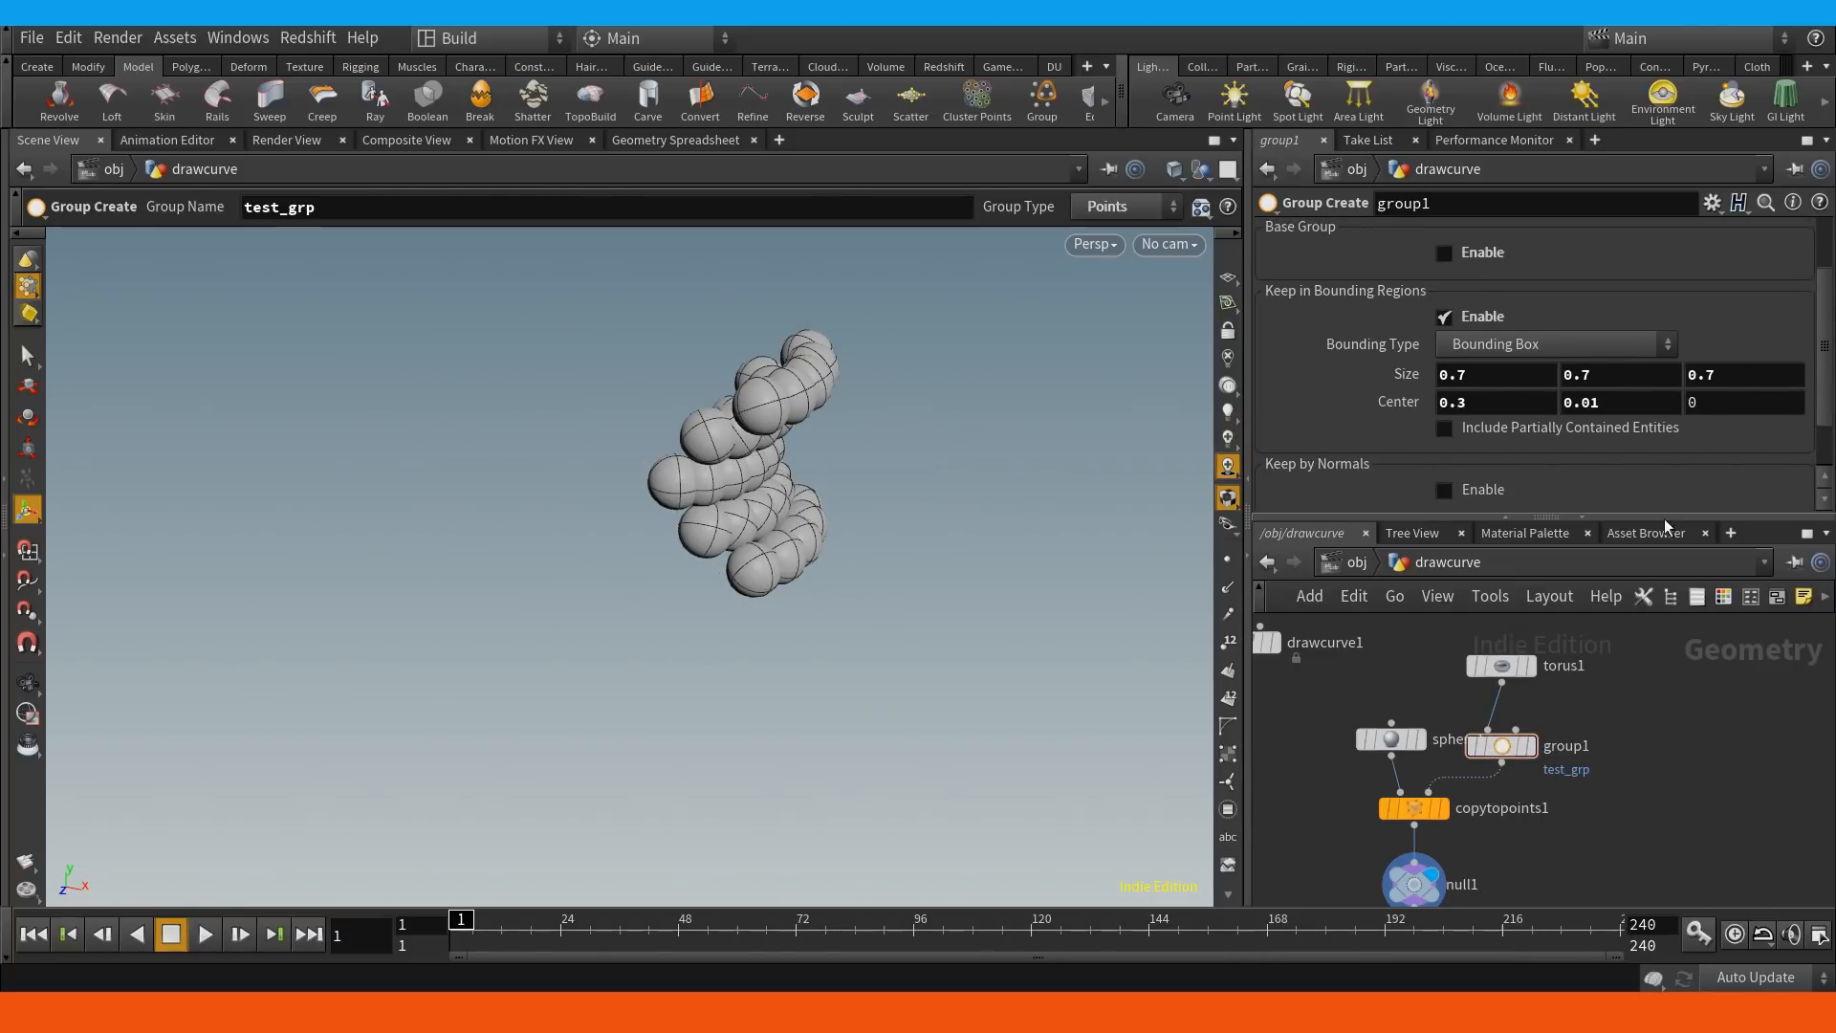
Display torus1 and place a Platonic Solids primitive over the far side of the torus.
click(40, 67)
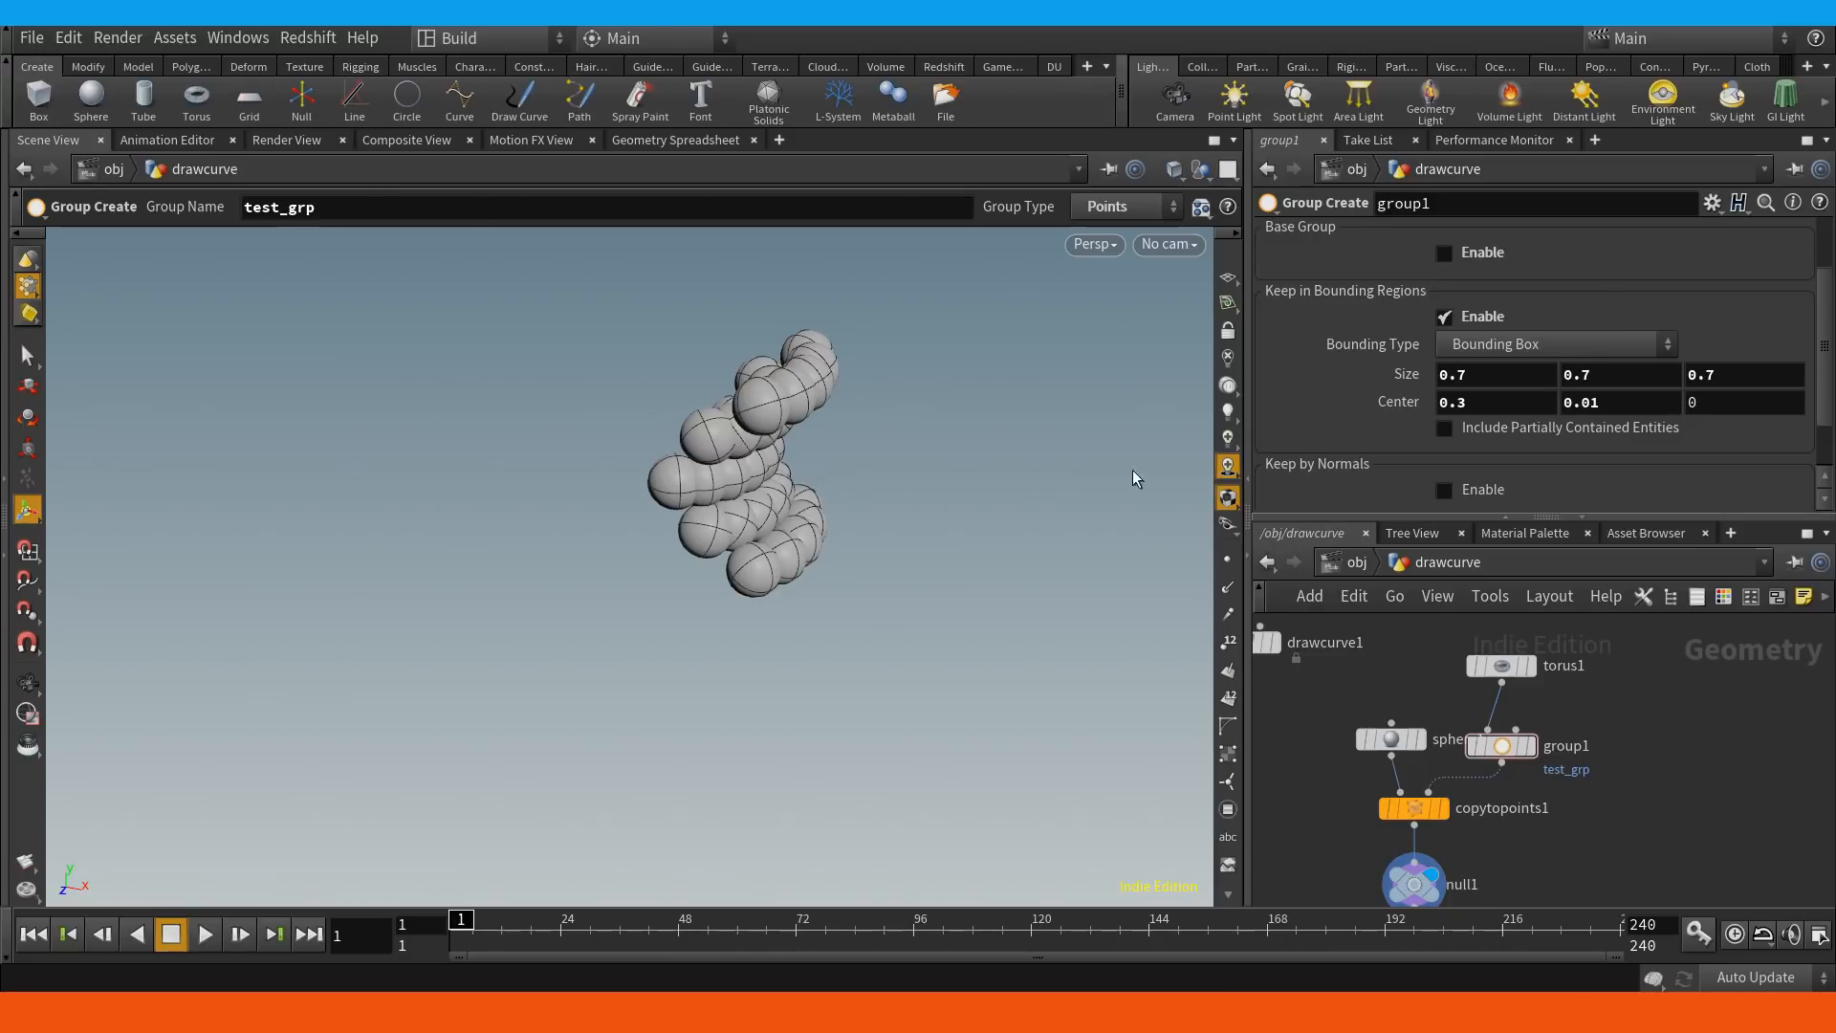
click(1532, 666)
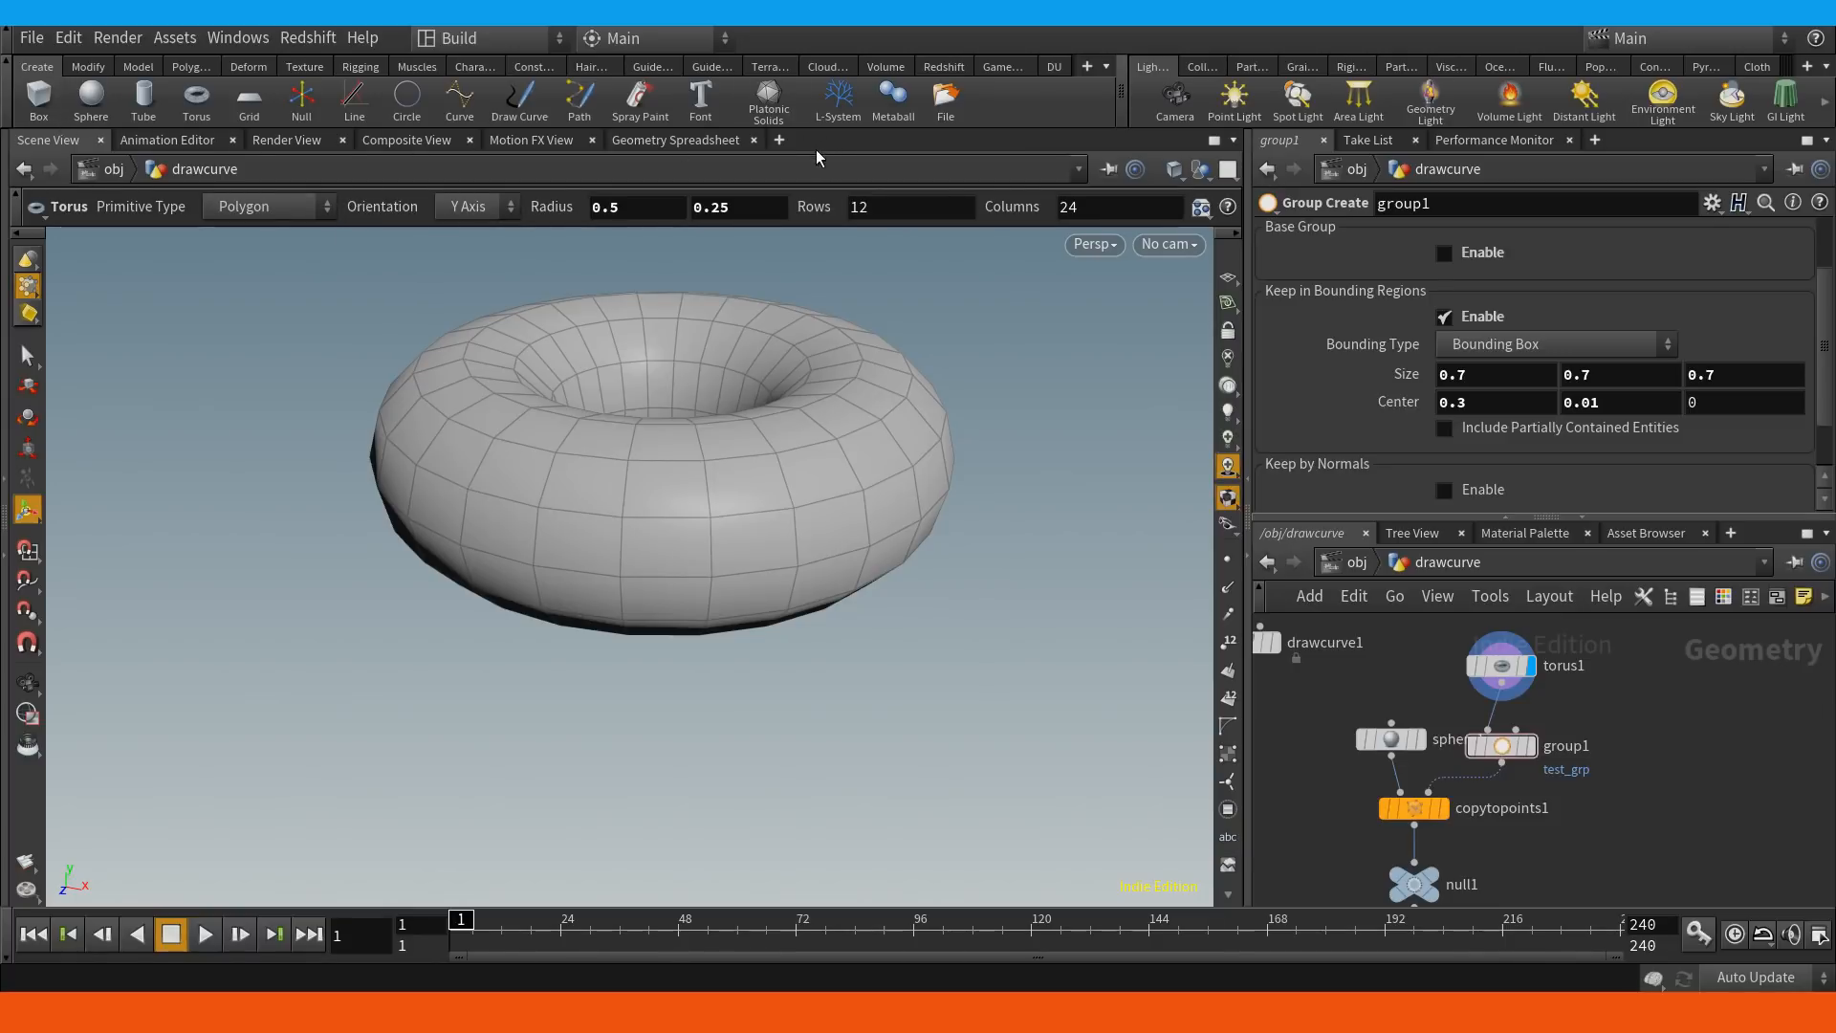
click(773, 108)
click(870, 350)
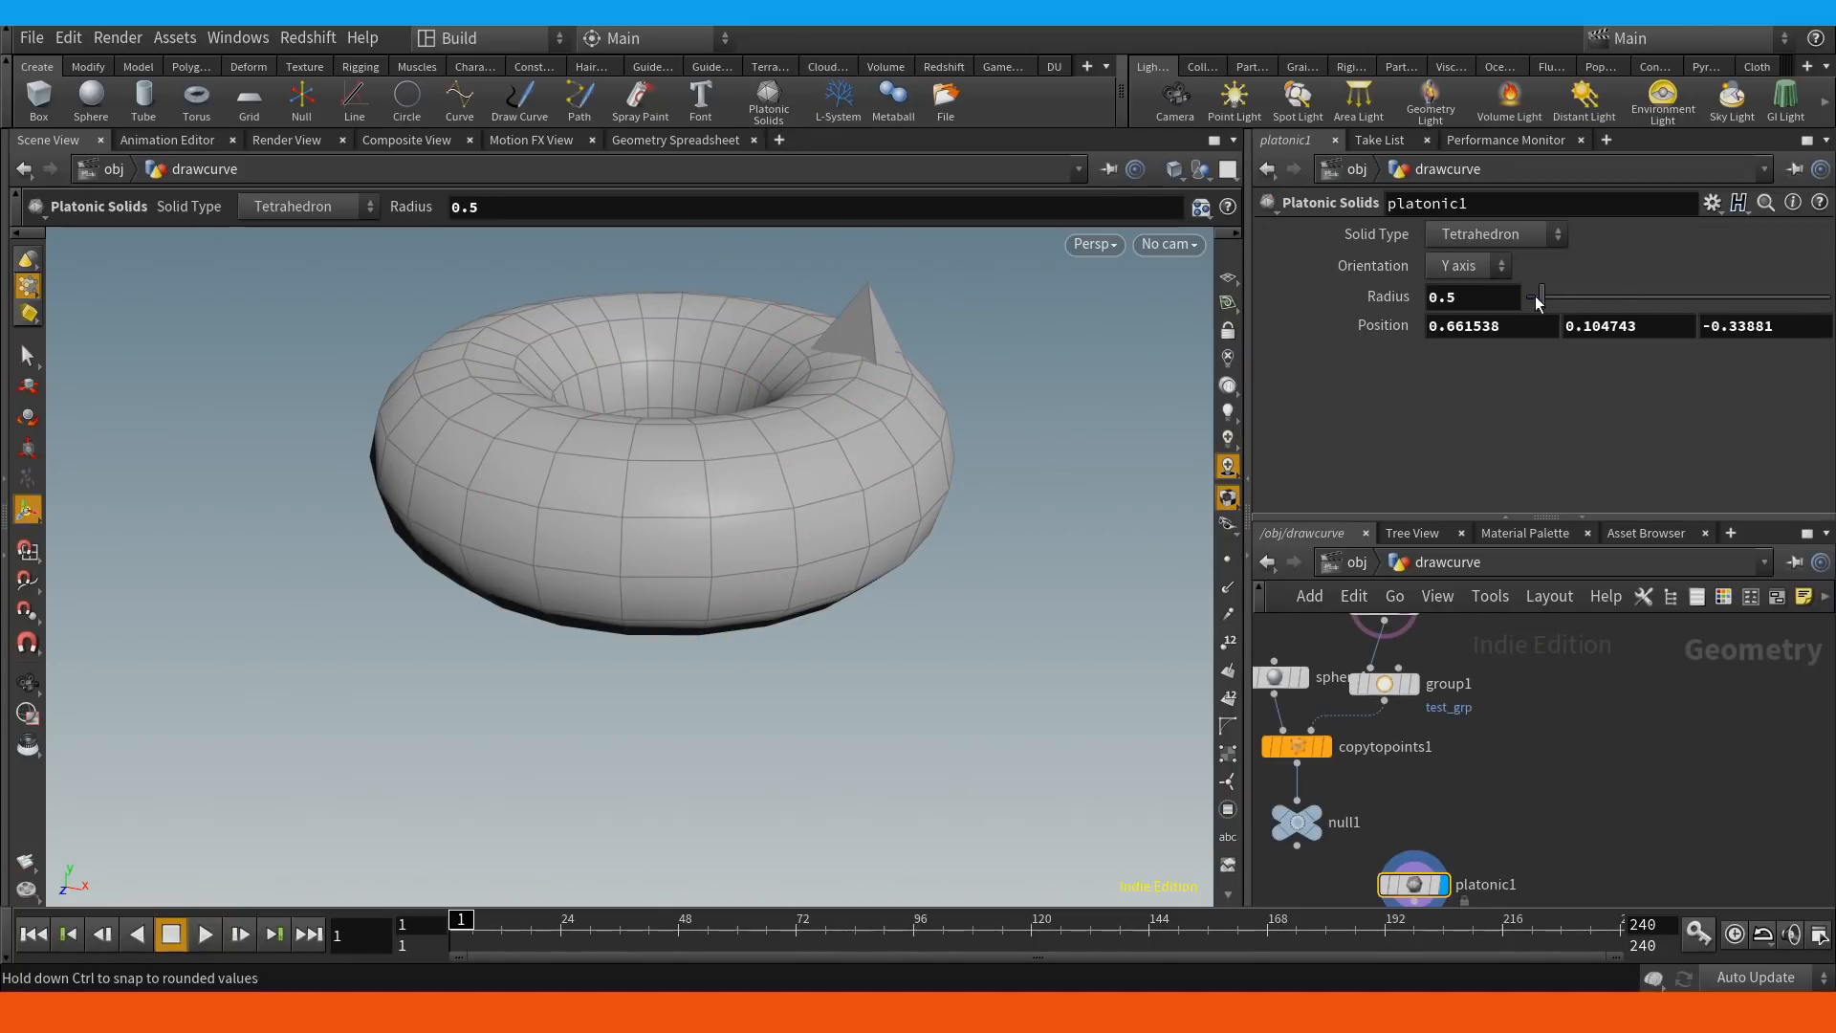
Change the platonic solid to Utah Teapot with Radius 1.26 and Position Y 0.204743.
click(1500, 234)
click(1467, 432)
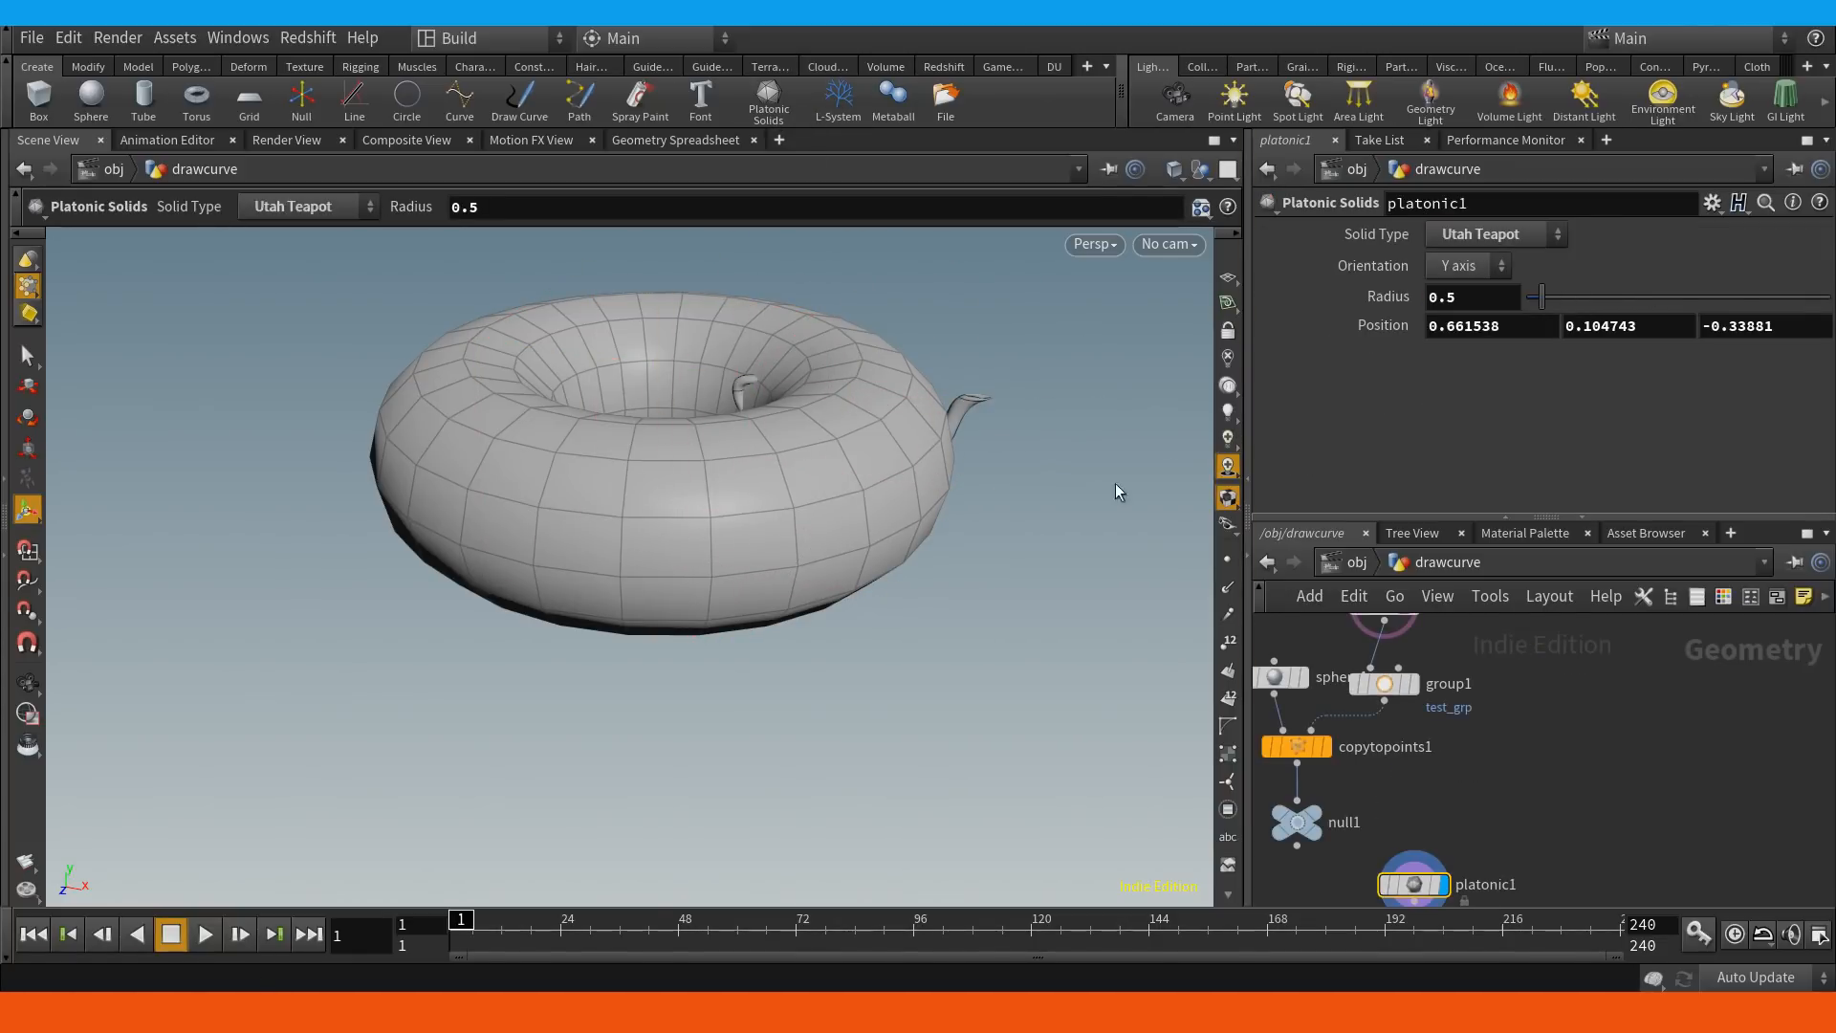
middle_drag(1565, 334, 1621, 369)
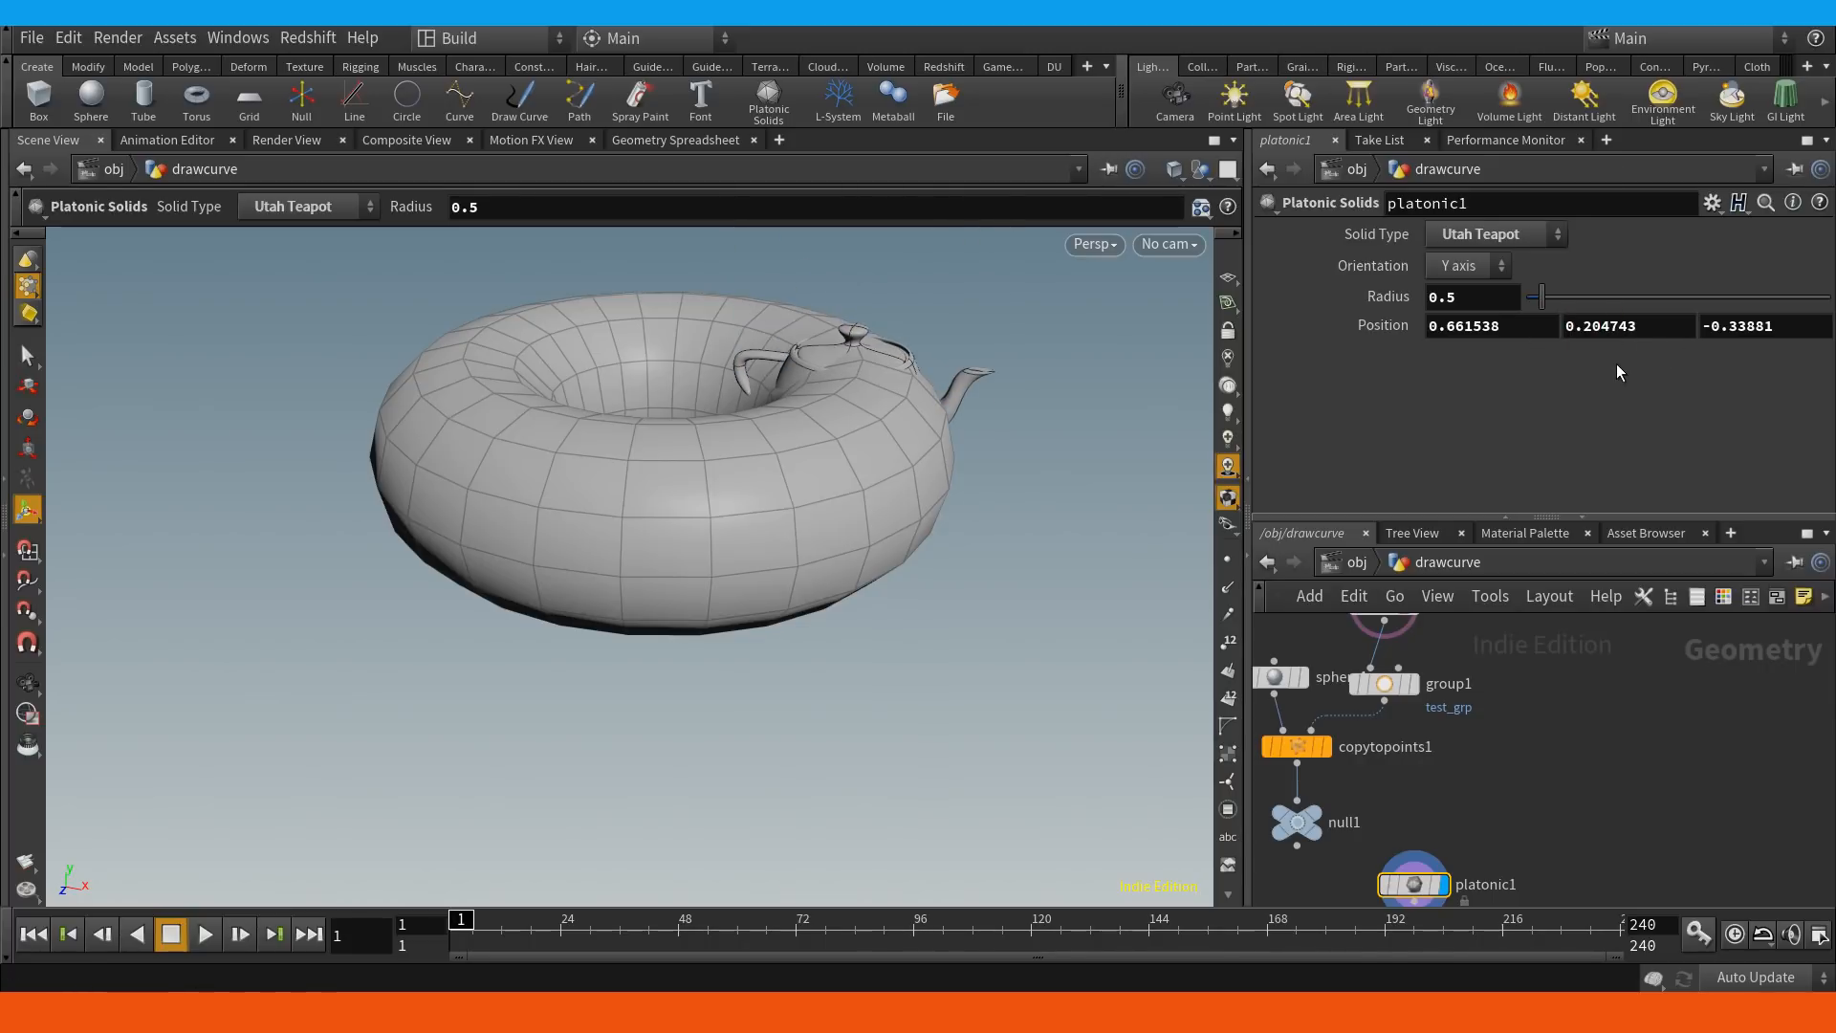
drag(1542, 297, 1565, 304)
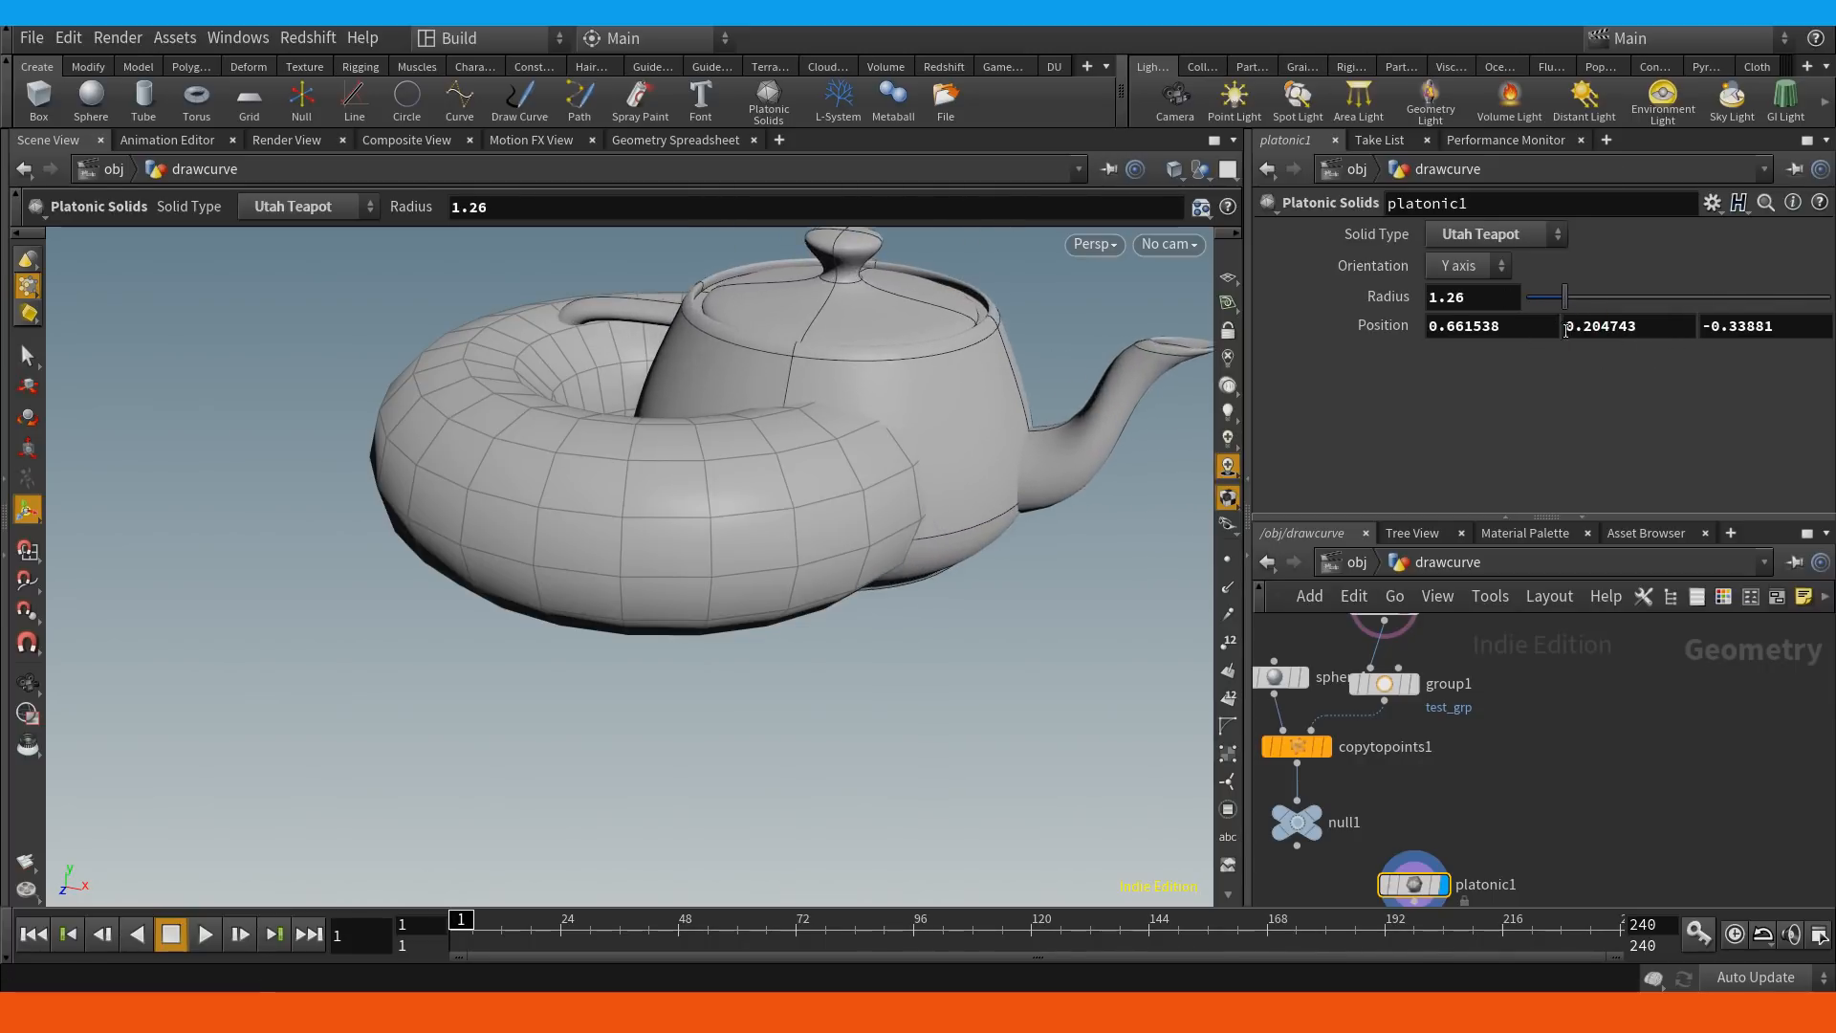
Move the platonic1 node next to group1 and rename it teapot.
middle_drag(1531, 675, 1545, 721)
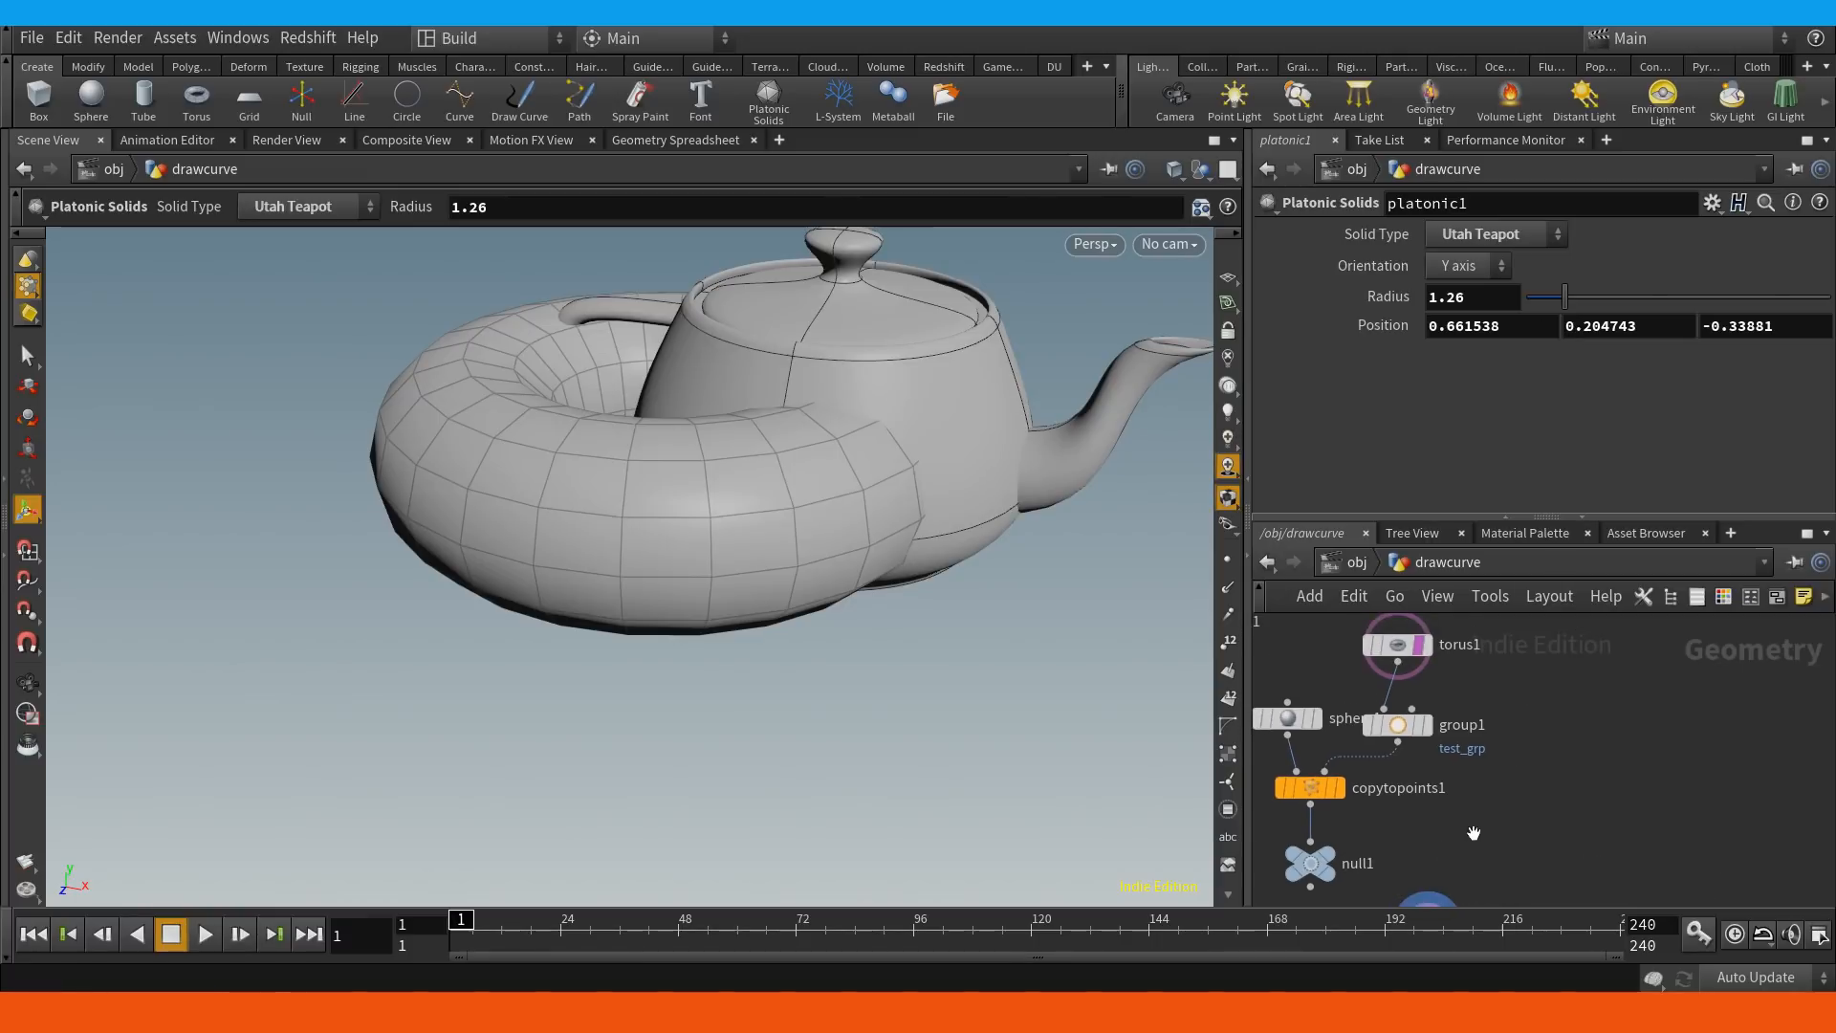
middle_drag(1472, 836, 1479, 741)
drag(1434, 832, 1512, 631)
middle_drag(1515, 638, 1531, 721)
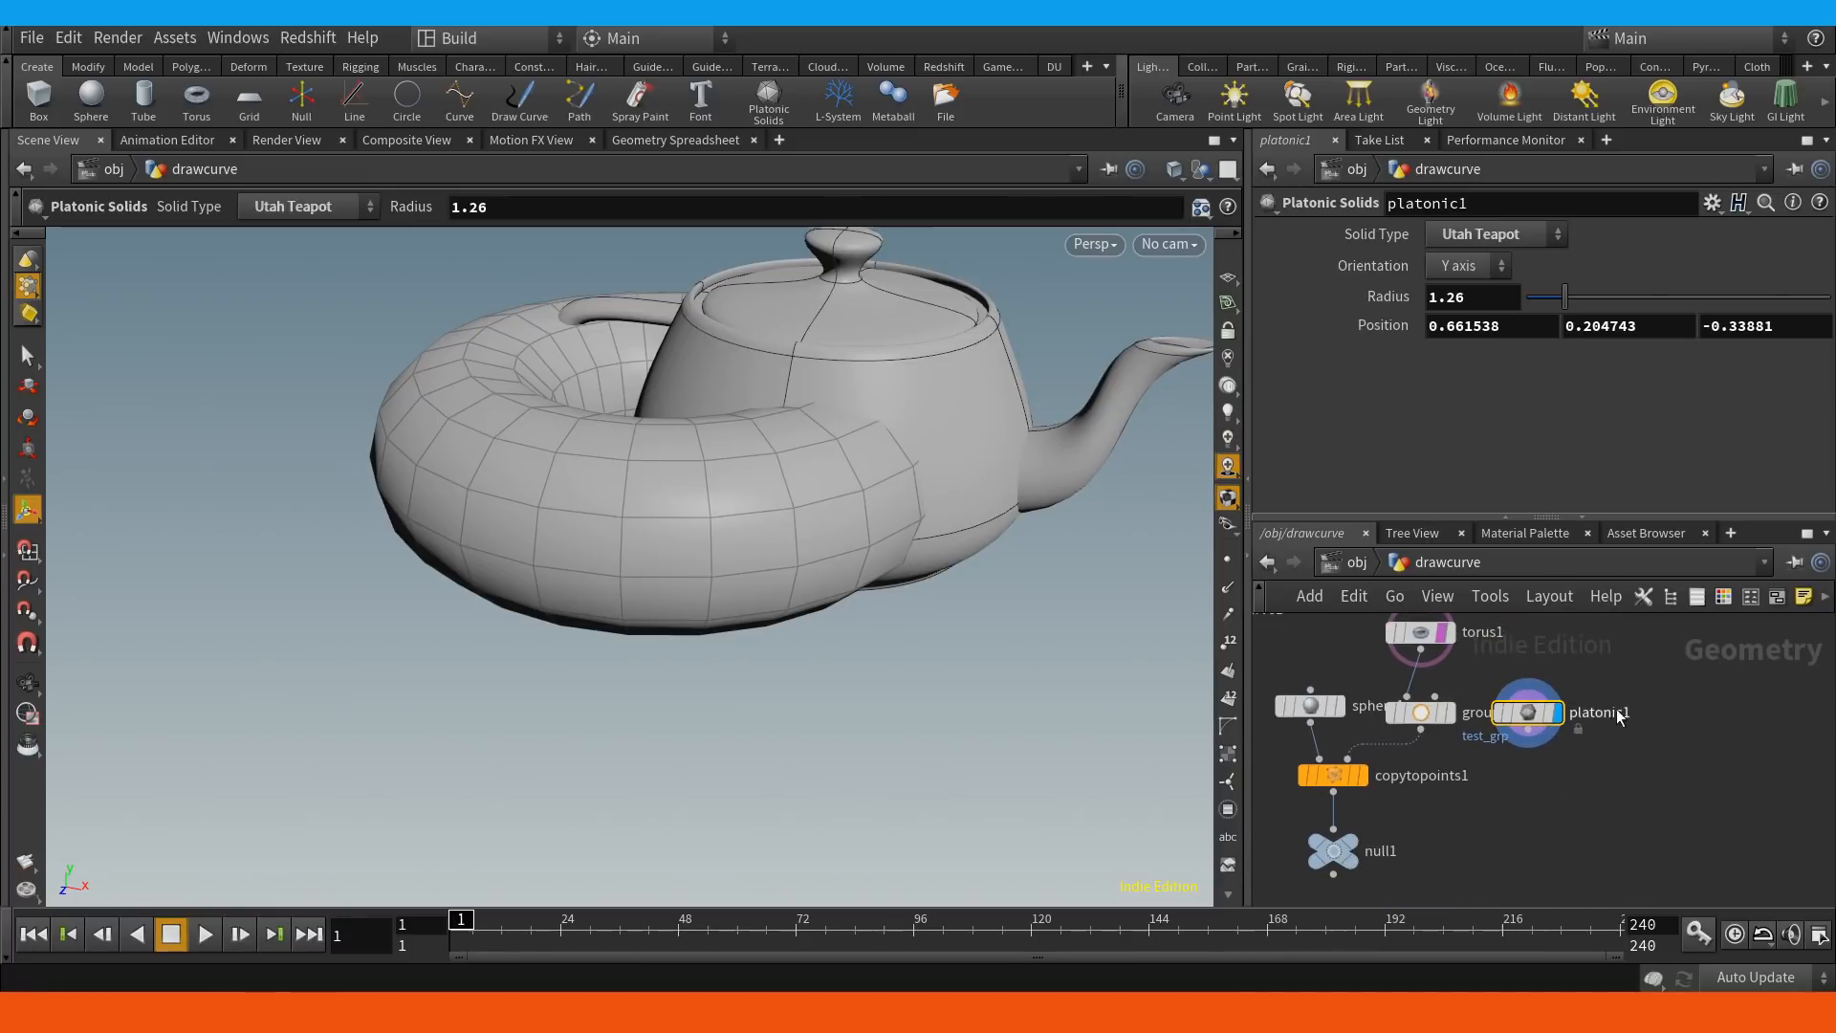
double_click(1558, 713)
text(teapot)
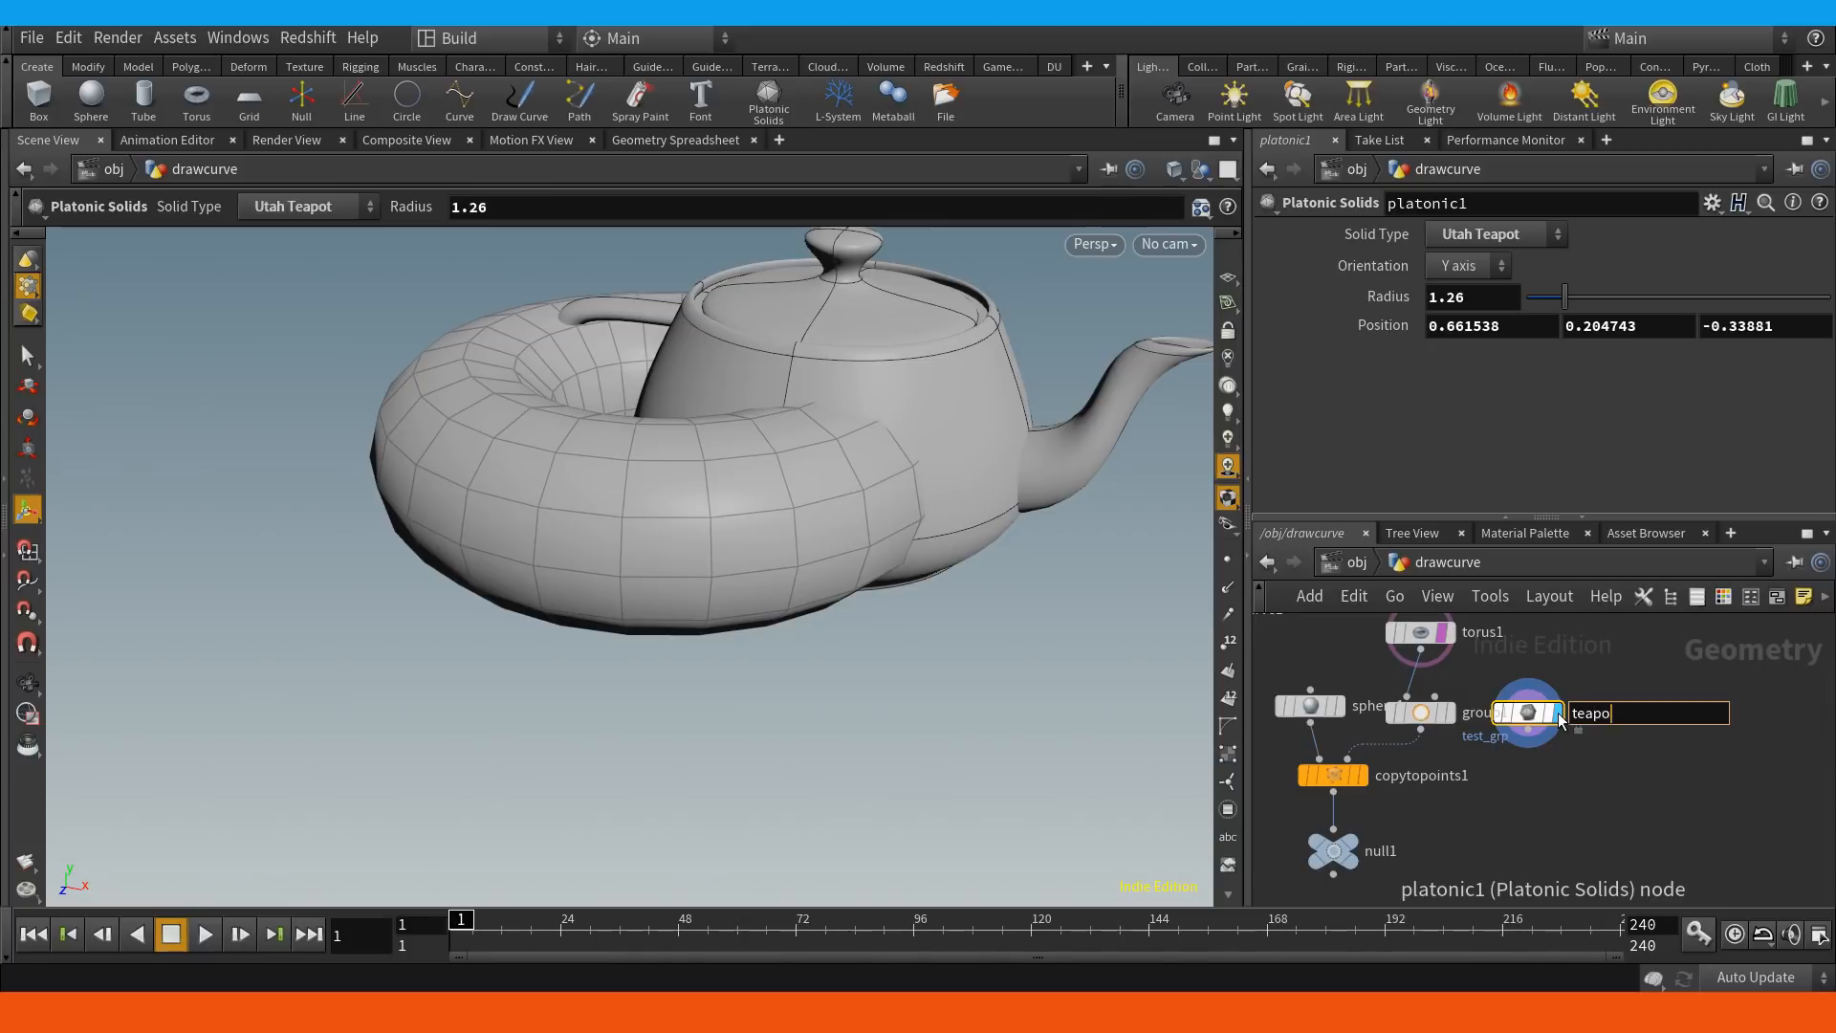
key(Return)
Connect the teapot node to group1's Bounding Object input and display group1.
drag(1525, 713, 1541, 650)
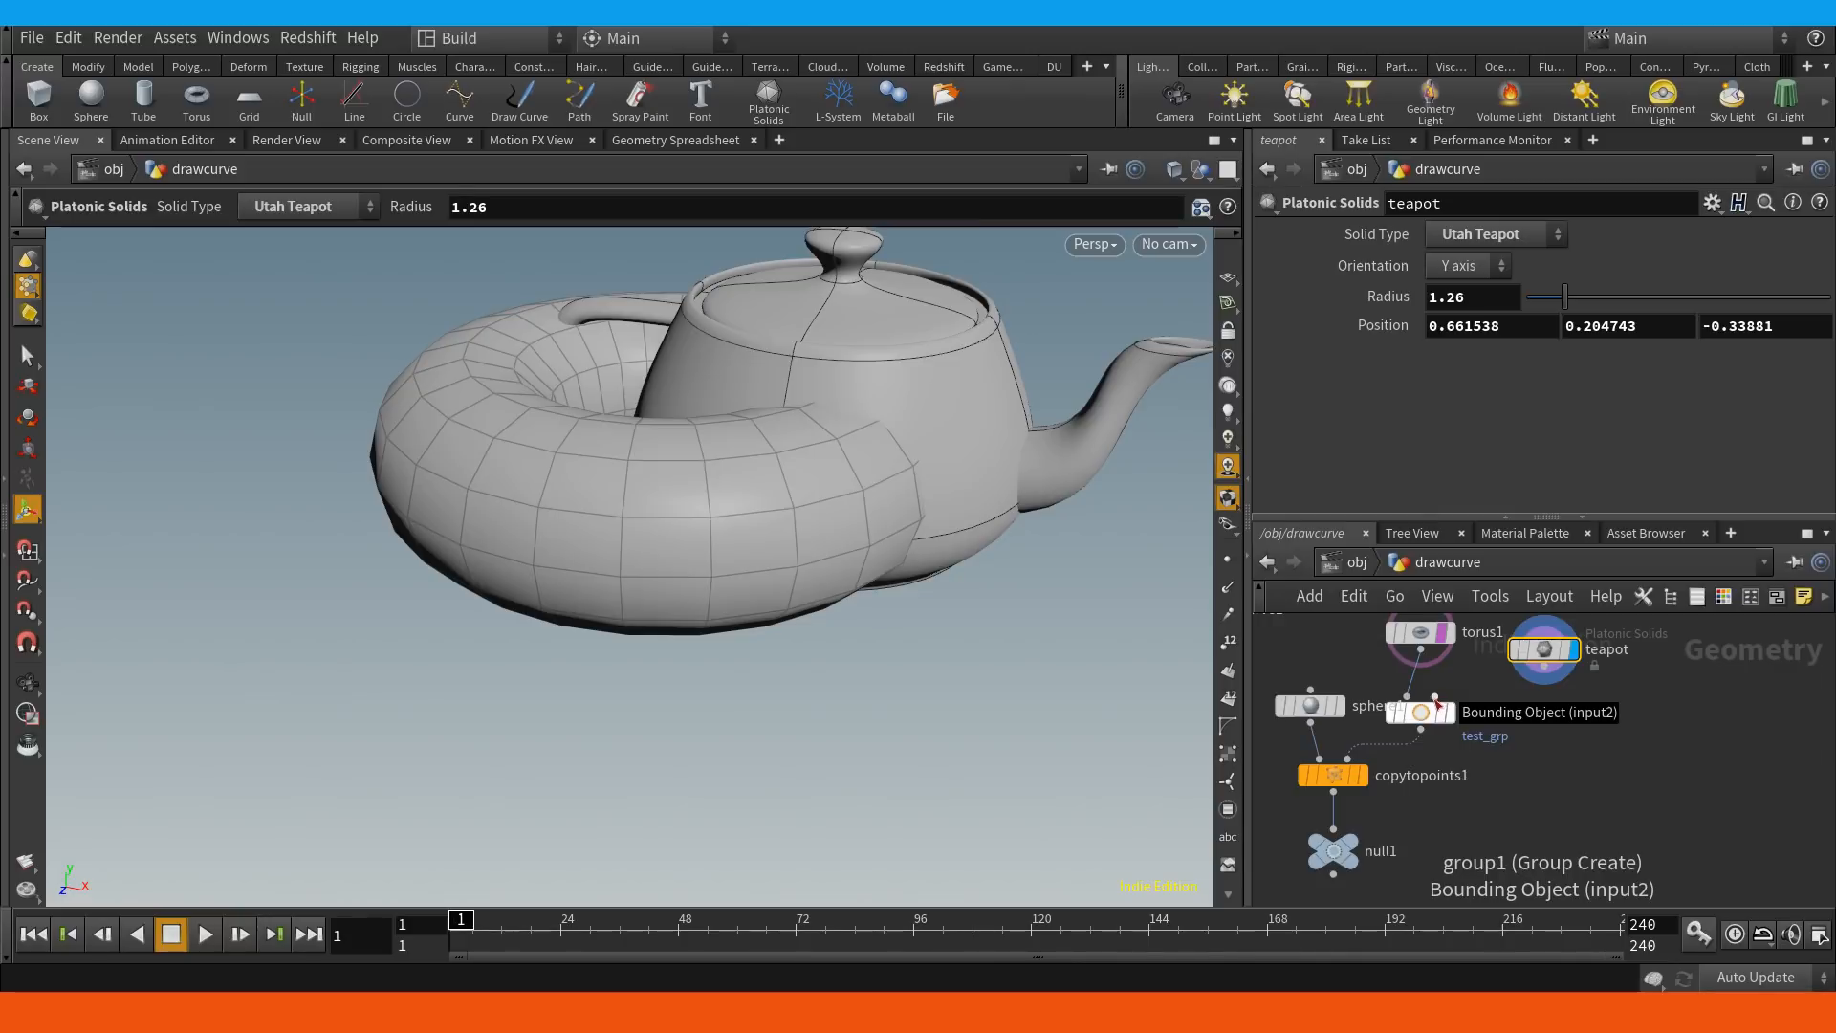
drag(1436, 698, 1517, 632)
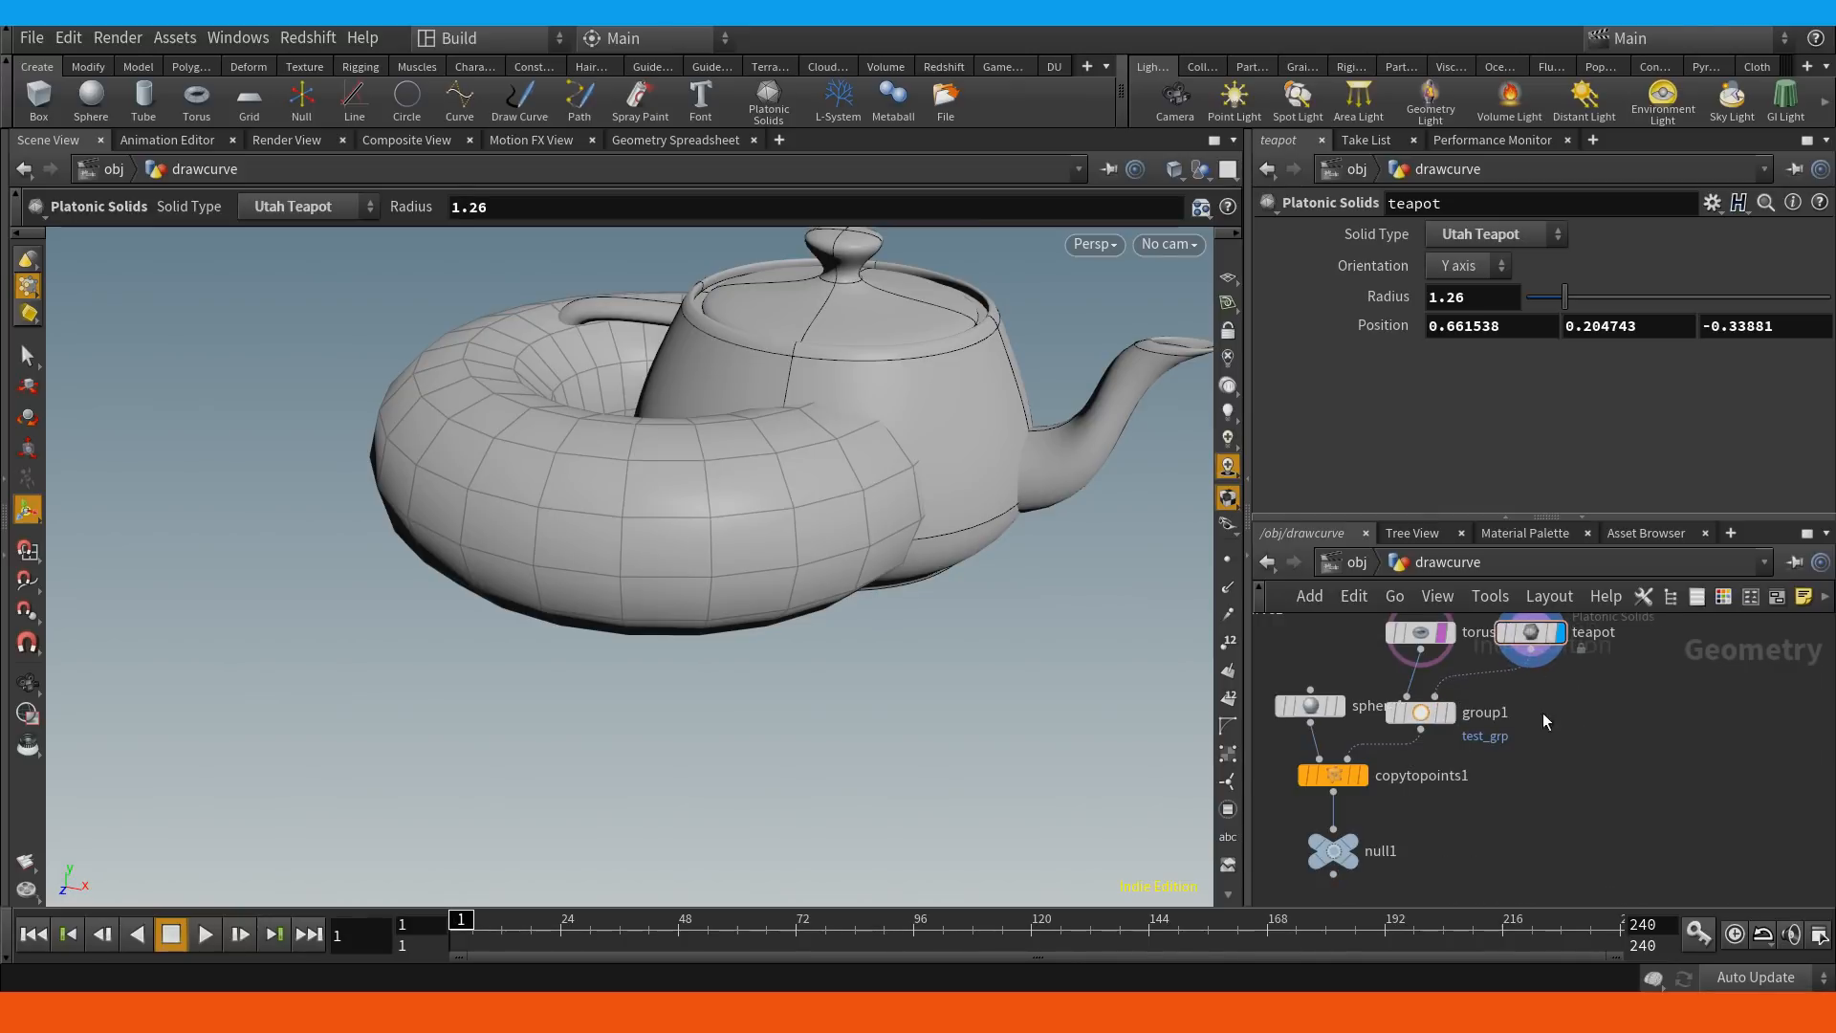
click(1447, 720)
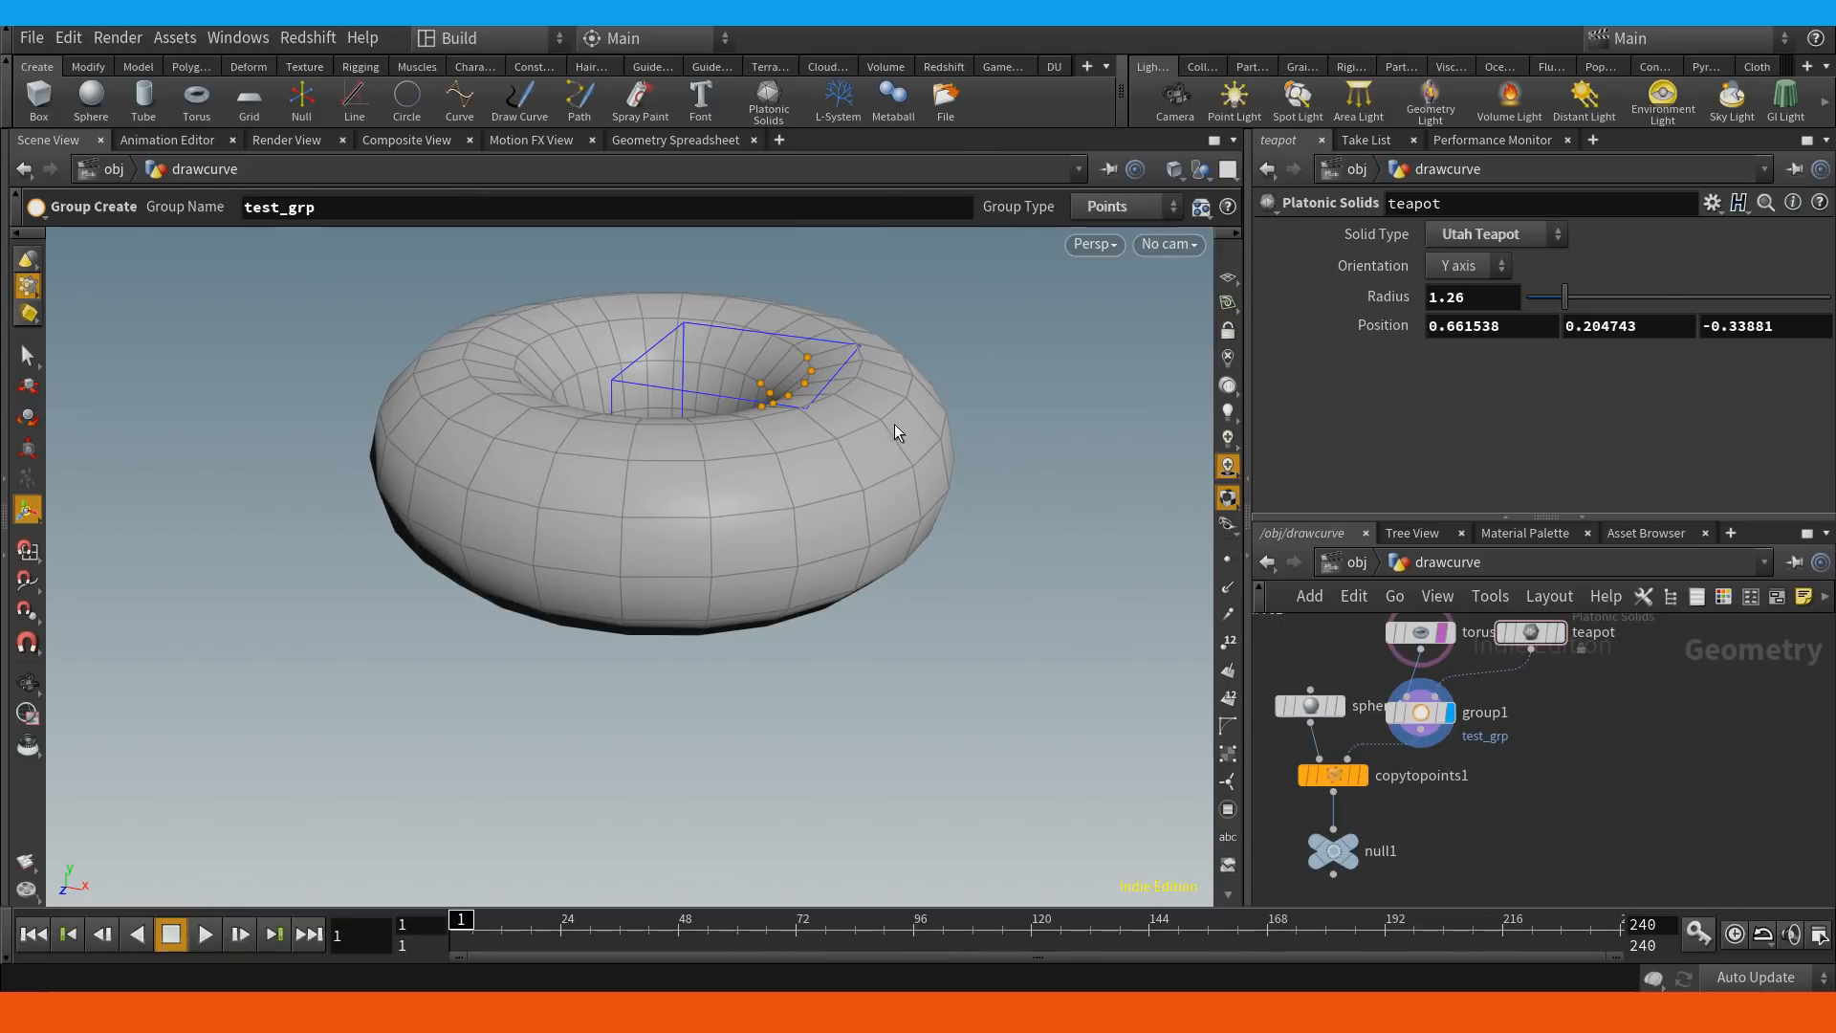
key(space)
drag(851, 477, 822, 536)
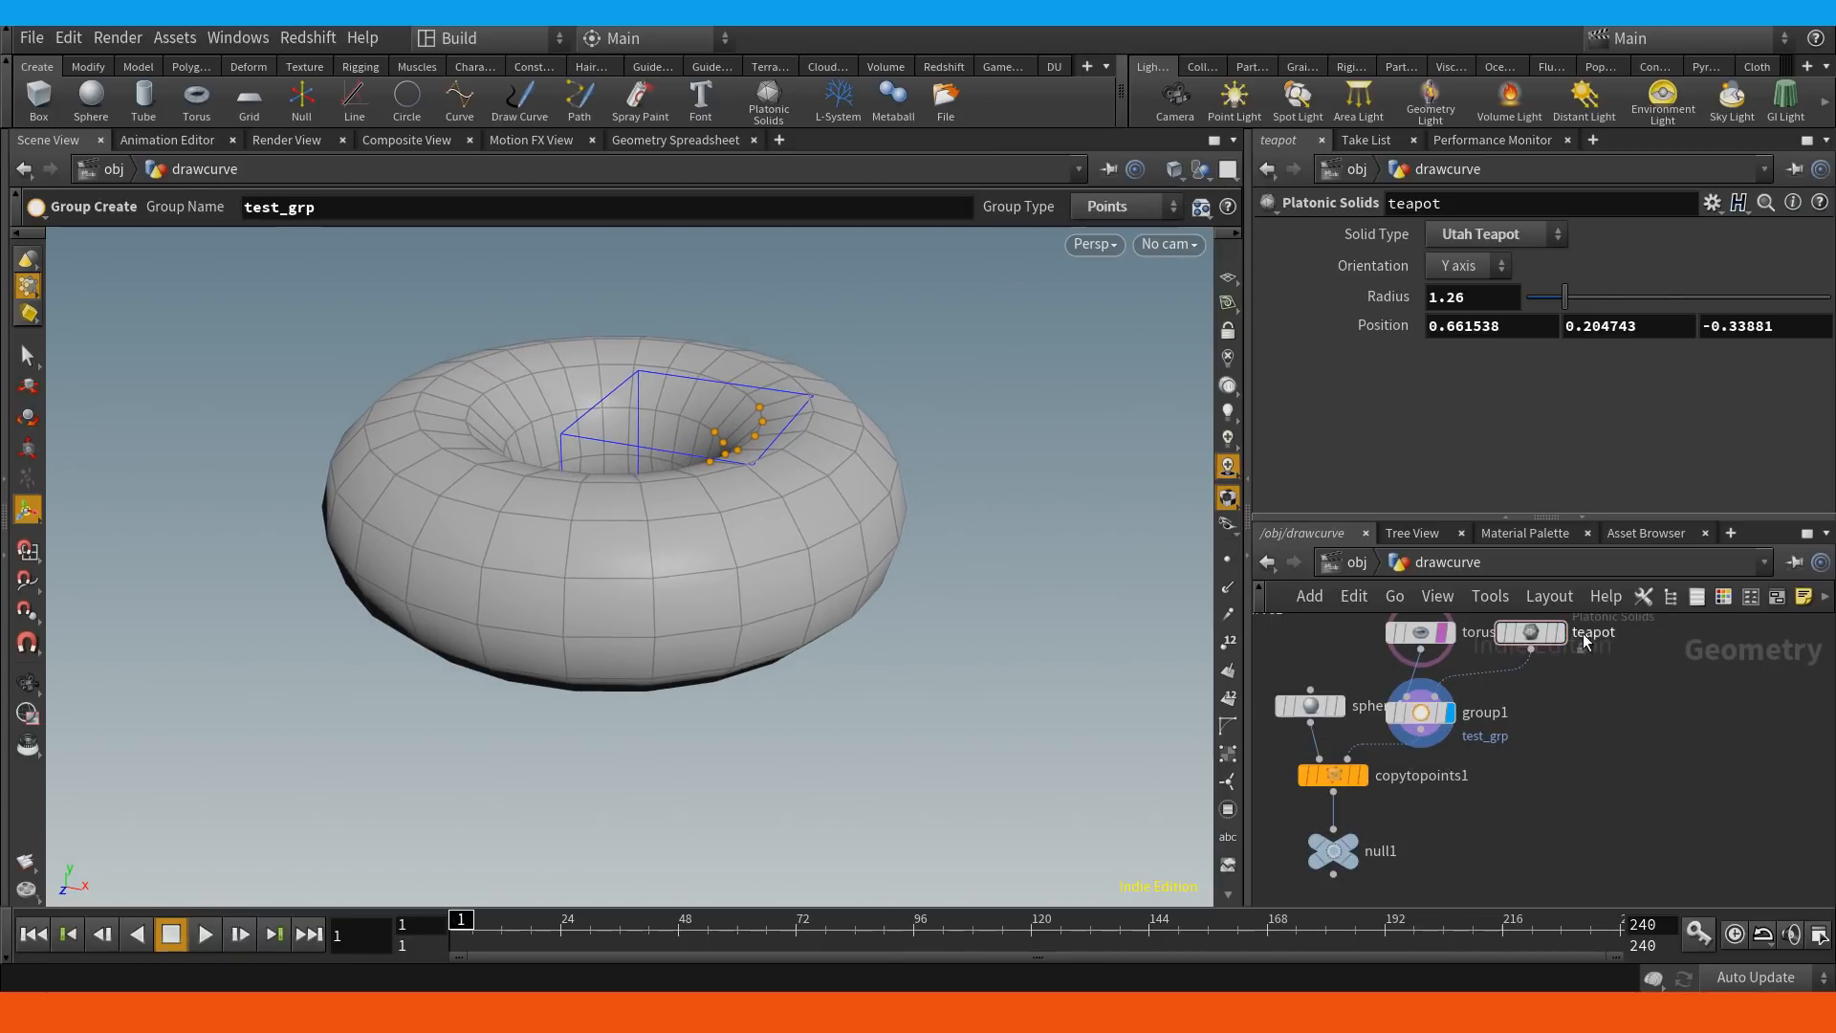
Display the teapot and set its Position X to 0.86154 so it overlaps the torus.
middle_drag(1492, 332, 1598, 339)
key(r)
click(1536, 632)
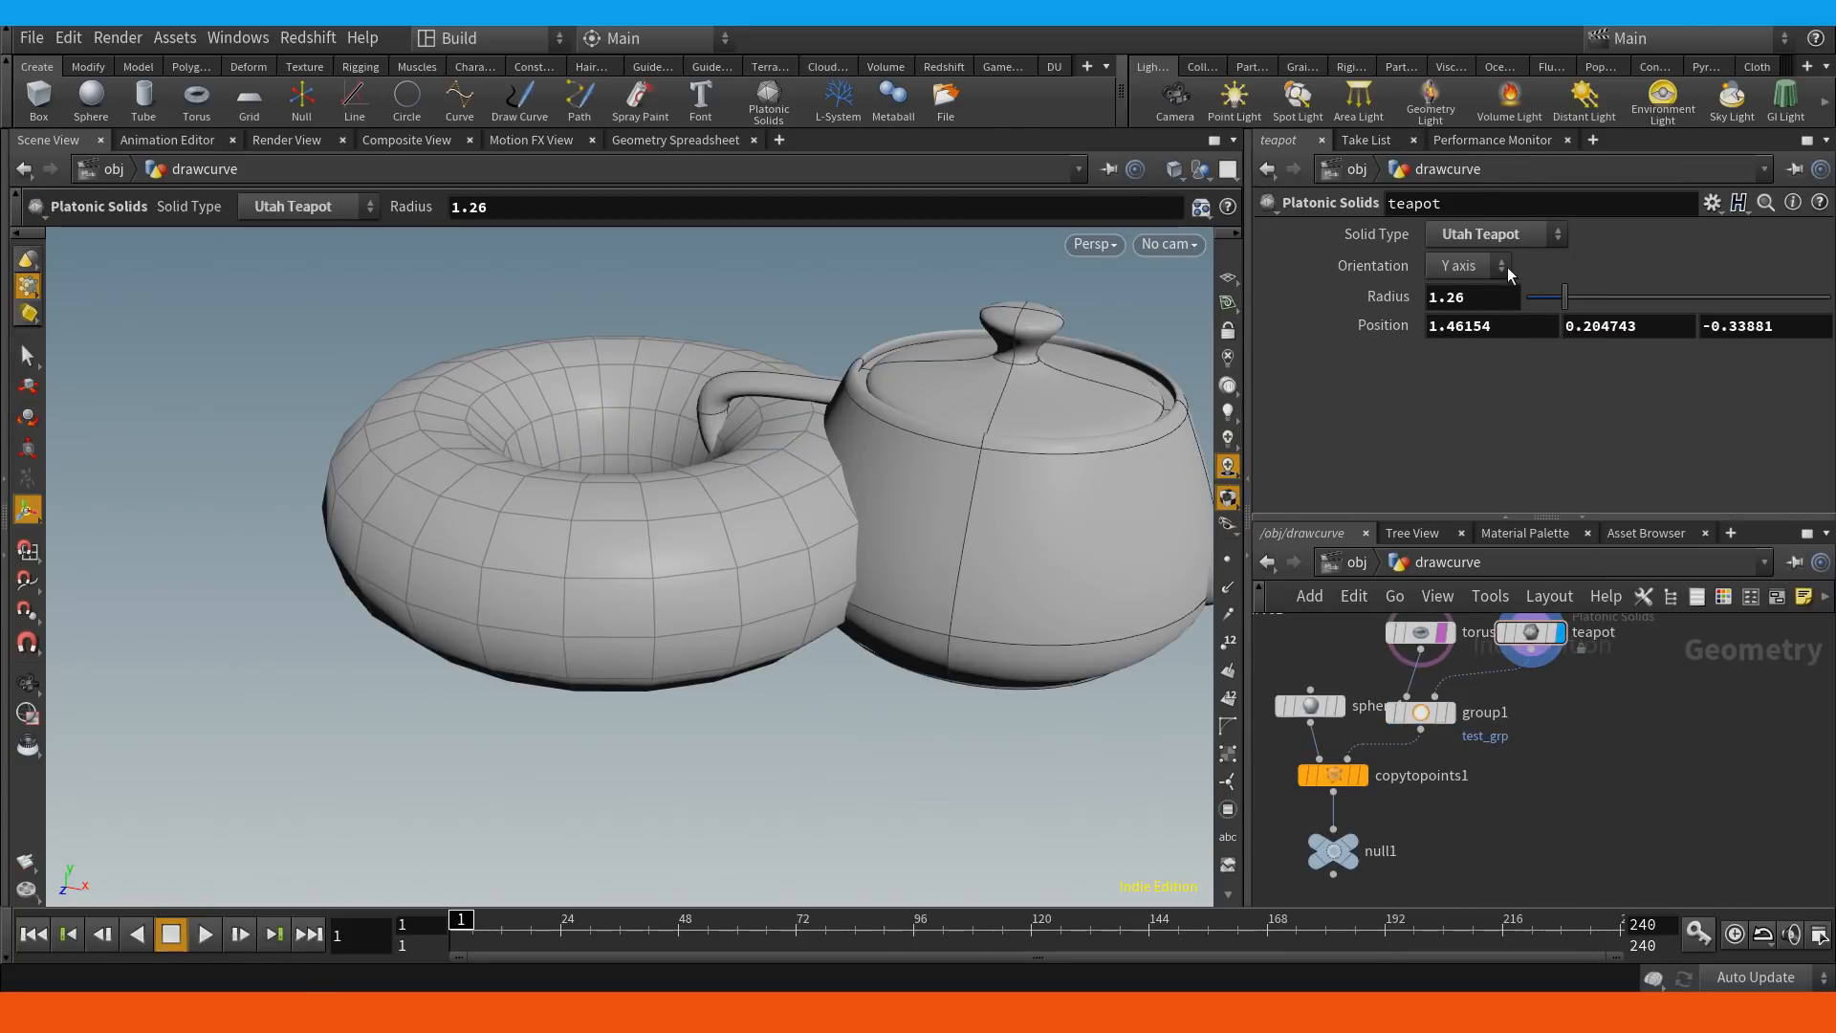
middle_drag(1489, 327, 1415, 316)
Try Bounding Volume (points only) as the Bounding Type of group1.
click(1446, 713)
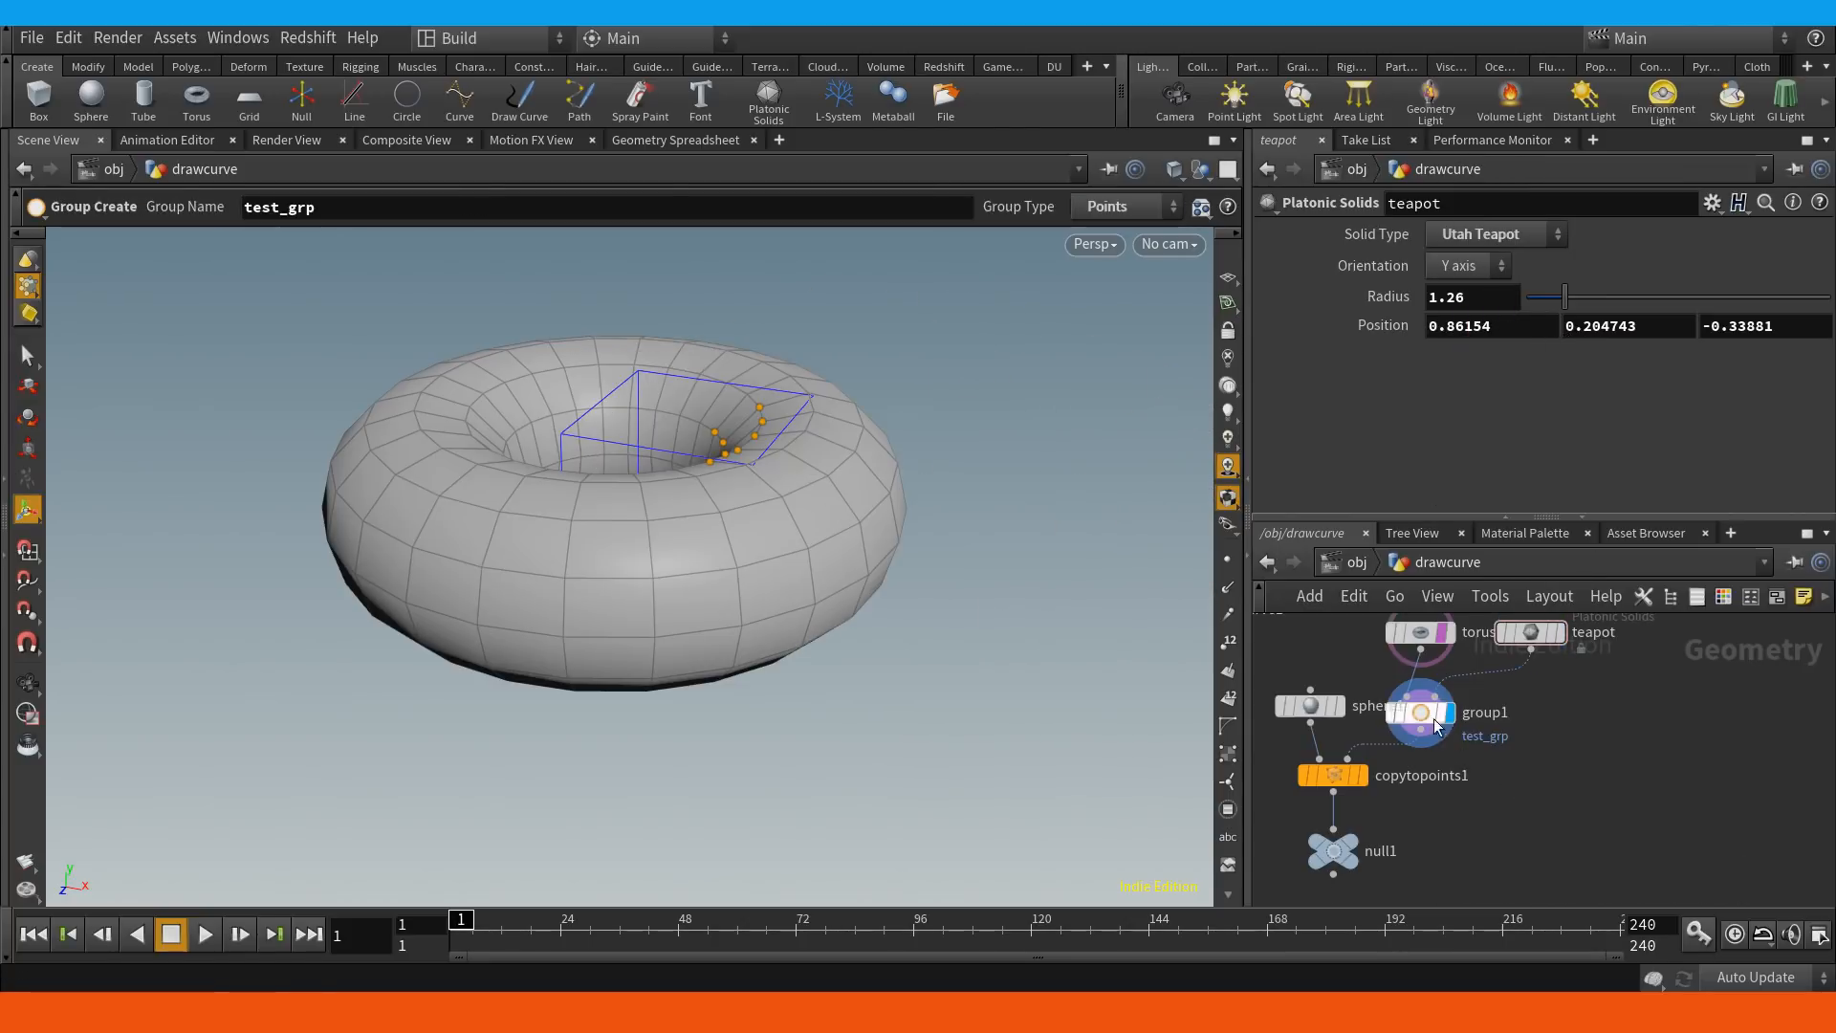
click(1435, 722)
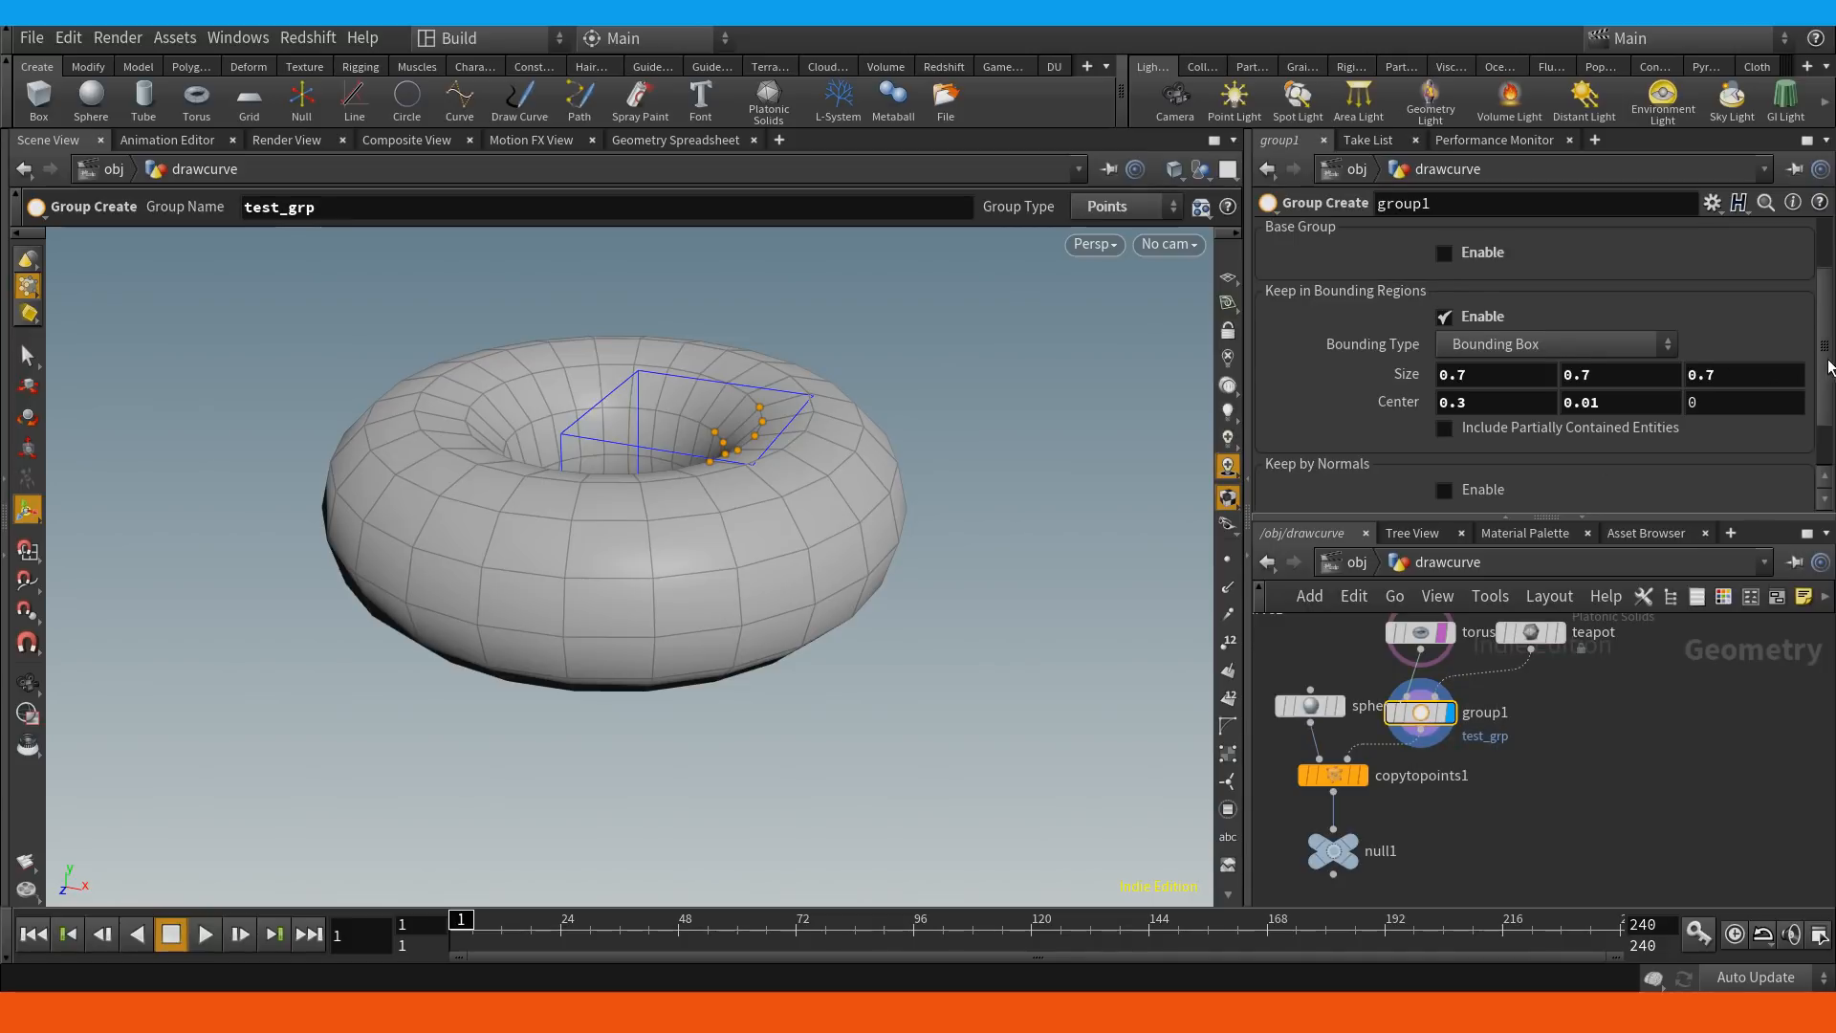
scroll(1788, 377, down, 2)
click(1652, 284)
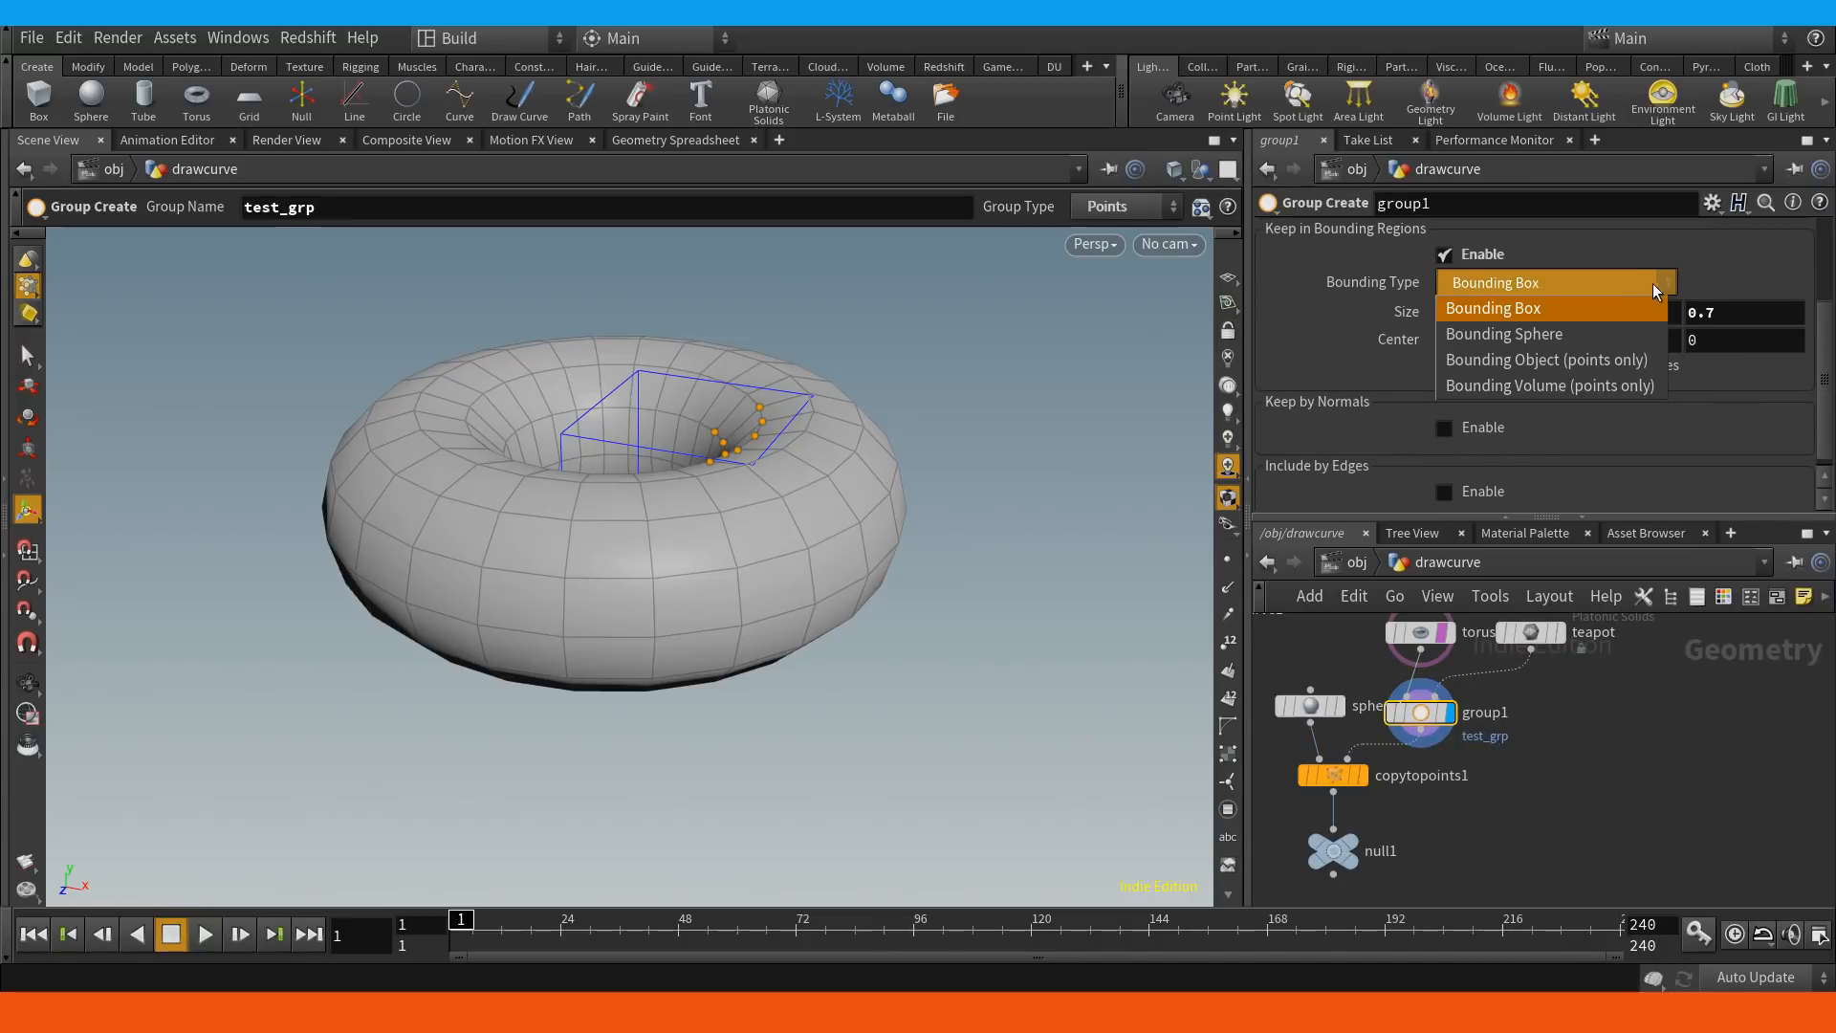
click(1585, 386)
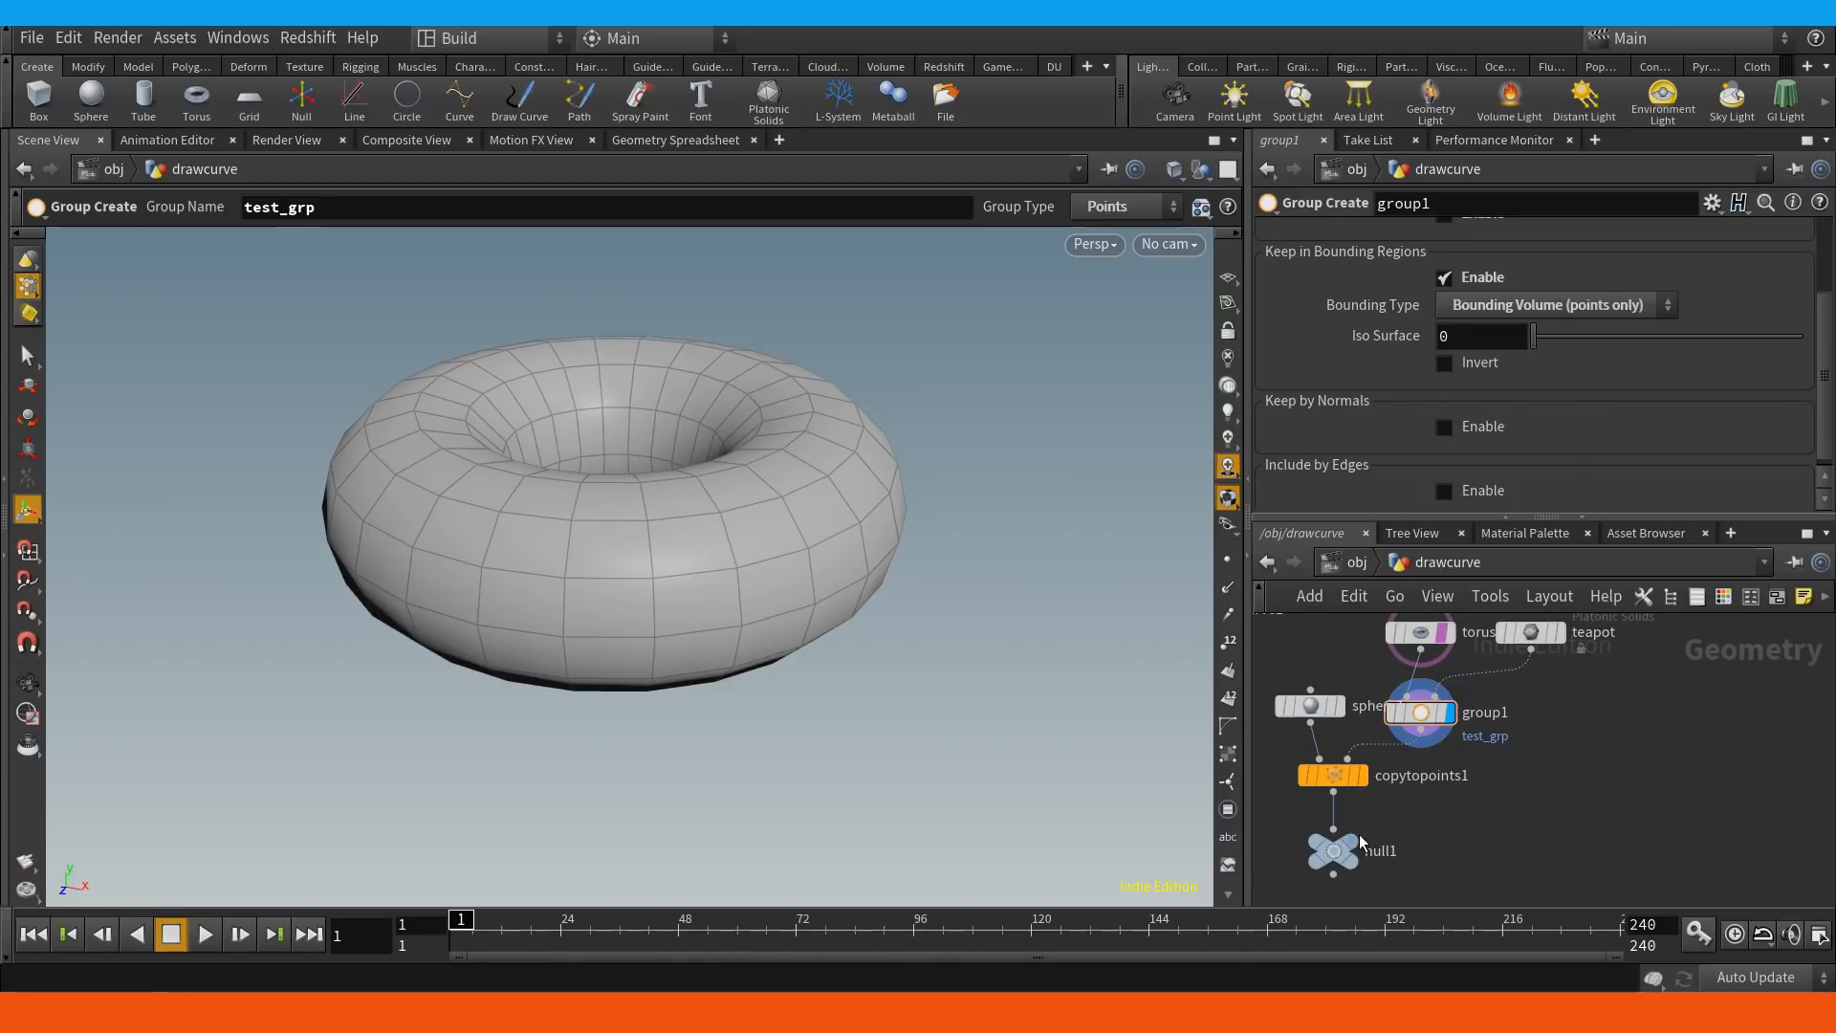
Display null1, nudge the teapot along X, and set group1's Bounding Type to Bounding Object (points only).
click(1360, 777)
click(1356, 851)
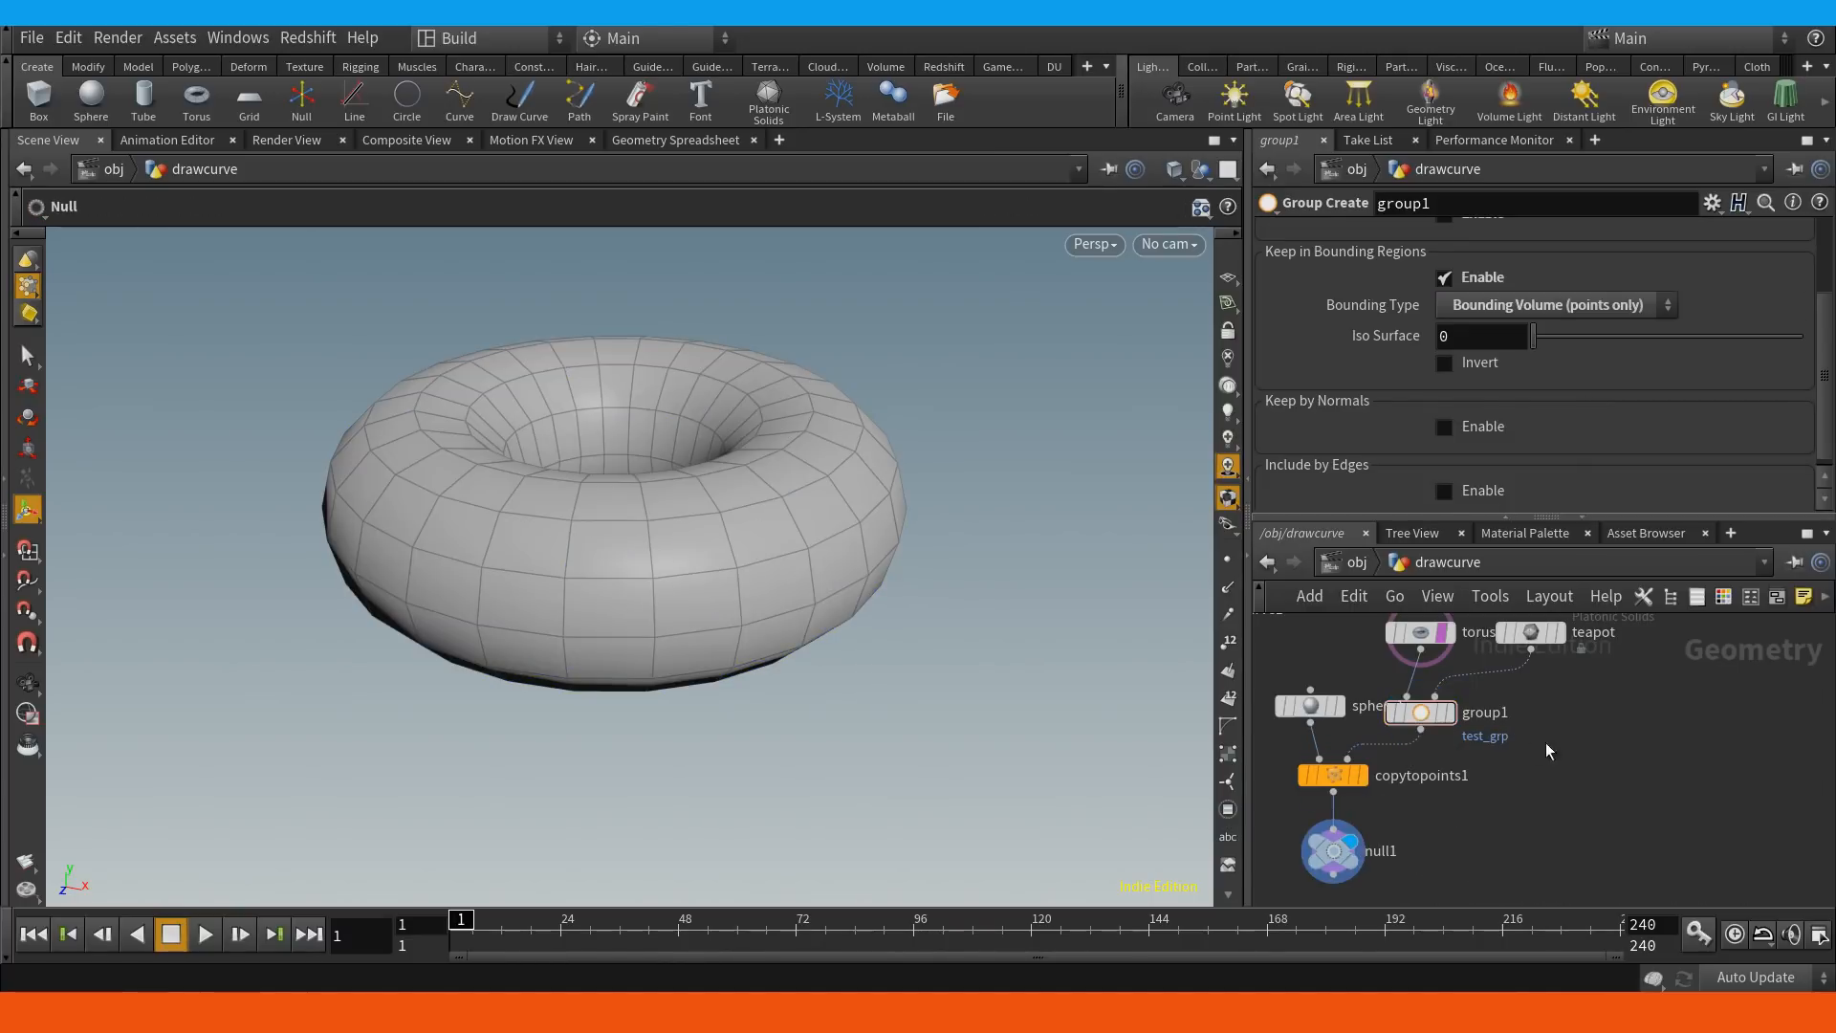
click(1530, 632)
mouse_move(1492, 326)
middle_down()
mouse_move(1513, 325)
mouse_move(1481, 330)
middle_up()
click(1421, 713)
click(1573, 306)
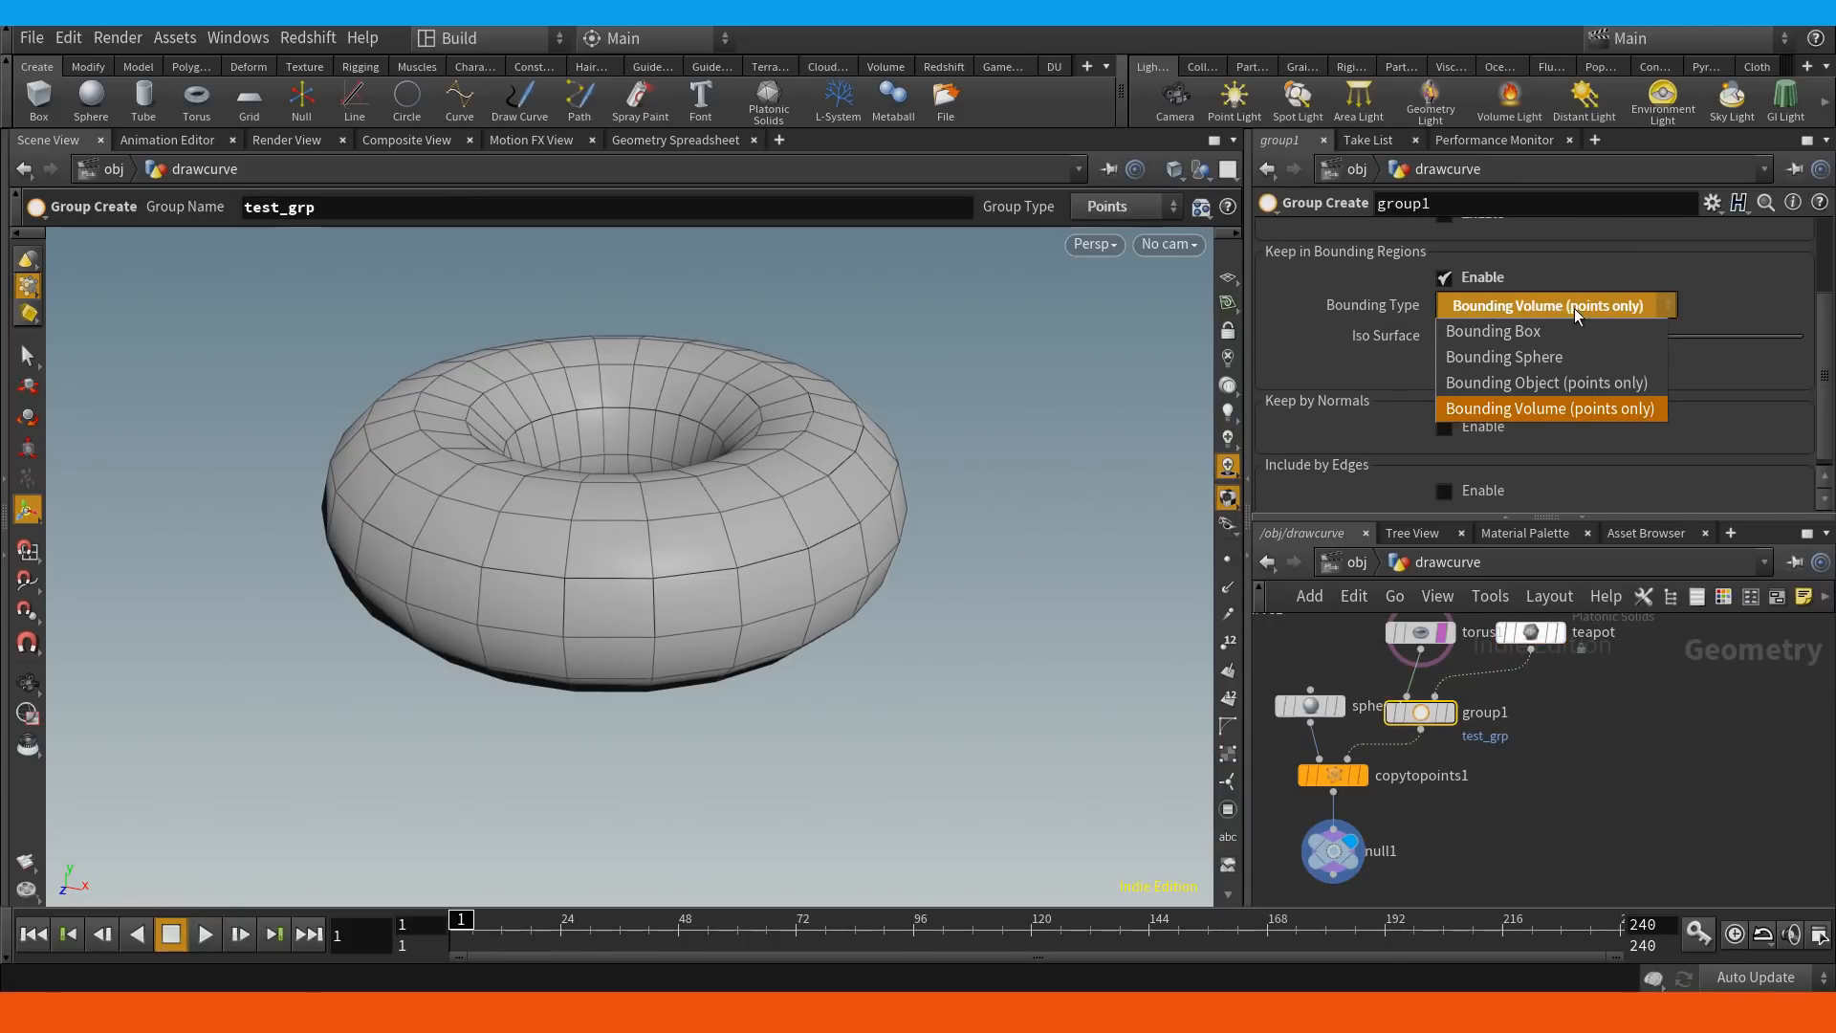
click(1574, 383)
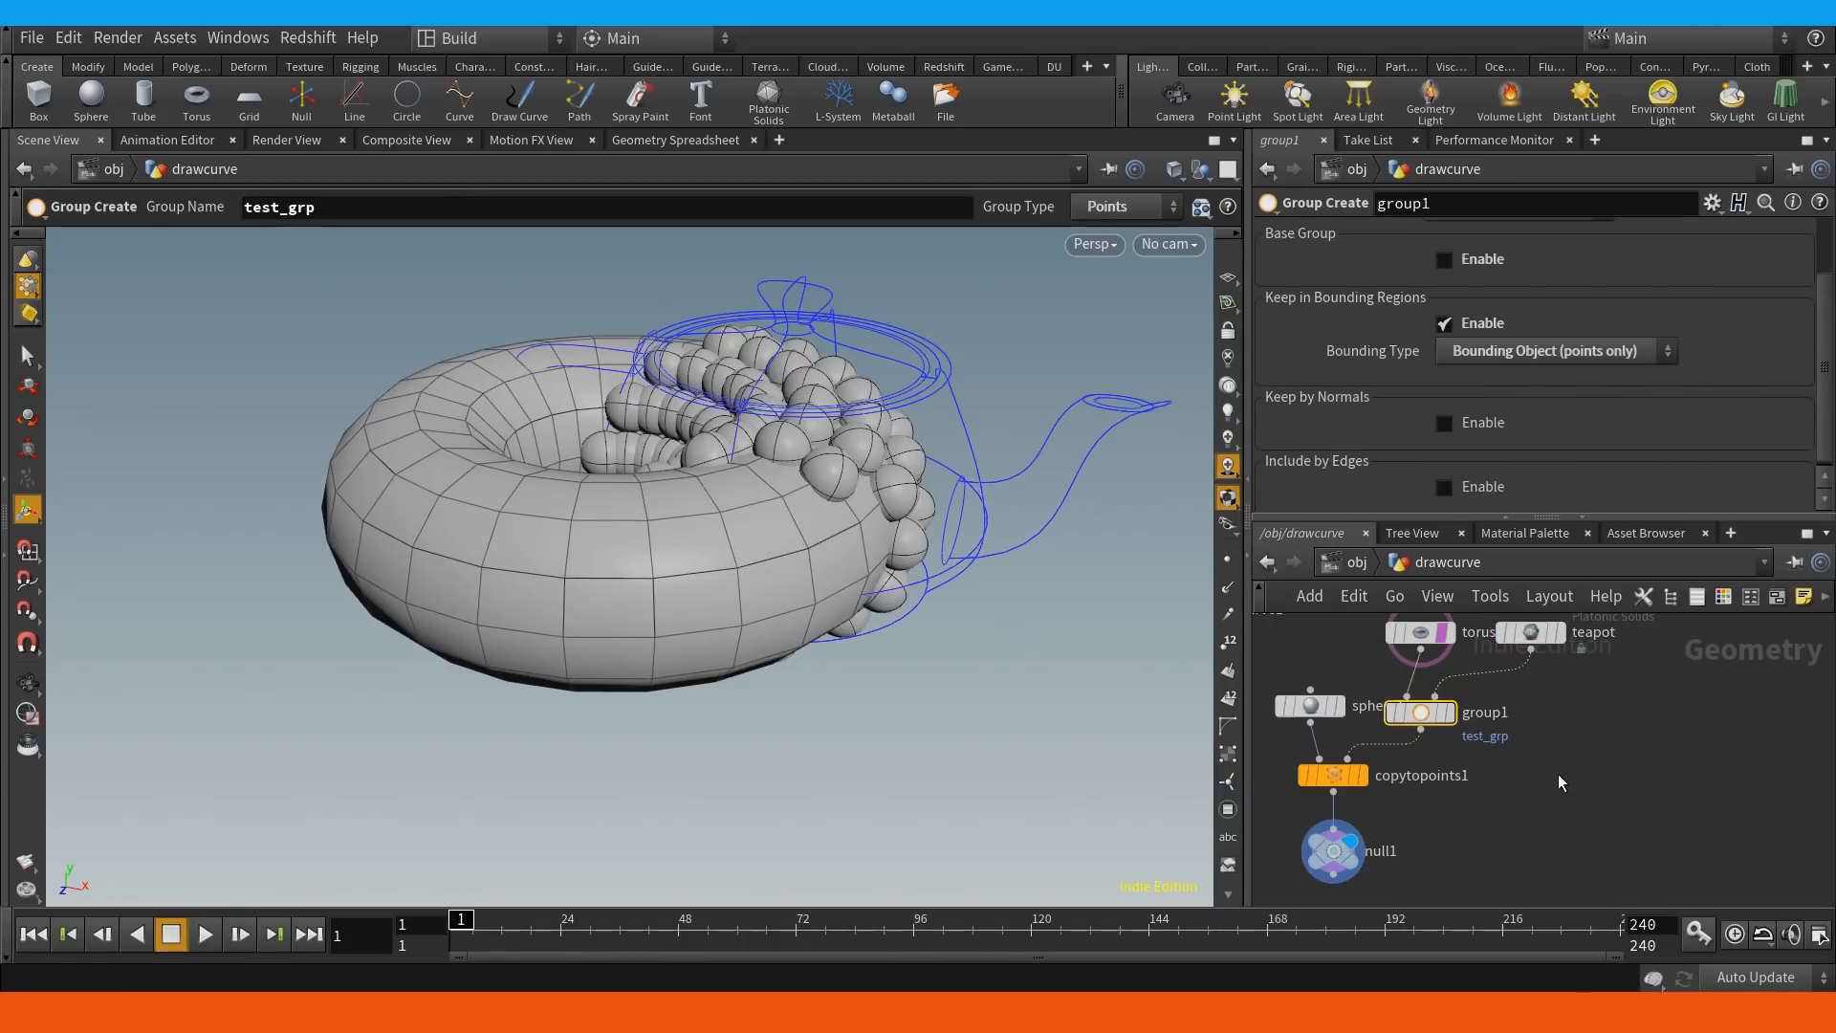
Keyframe the teapot's Position X at -2.23846 on frame 1 and at 1.76154 on frame 135.
click(1552, 631)
middle_drag(1507, 327, 1181, 354)
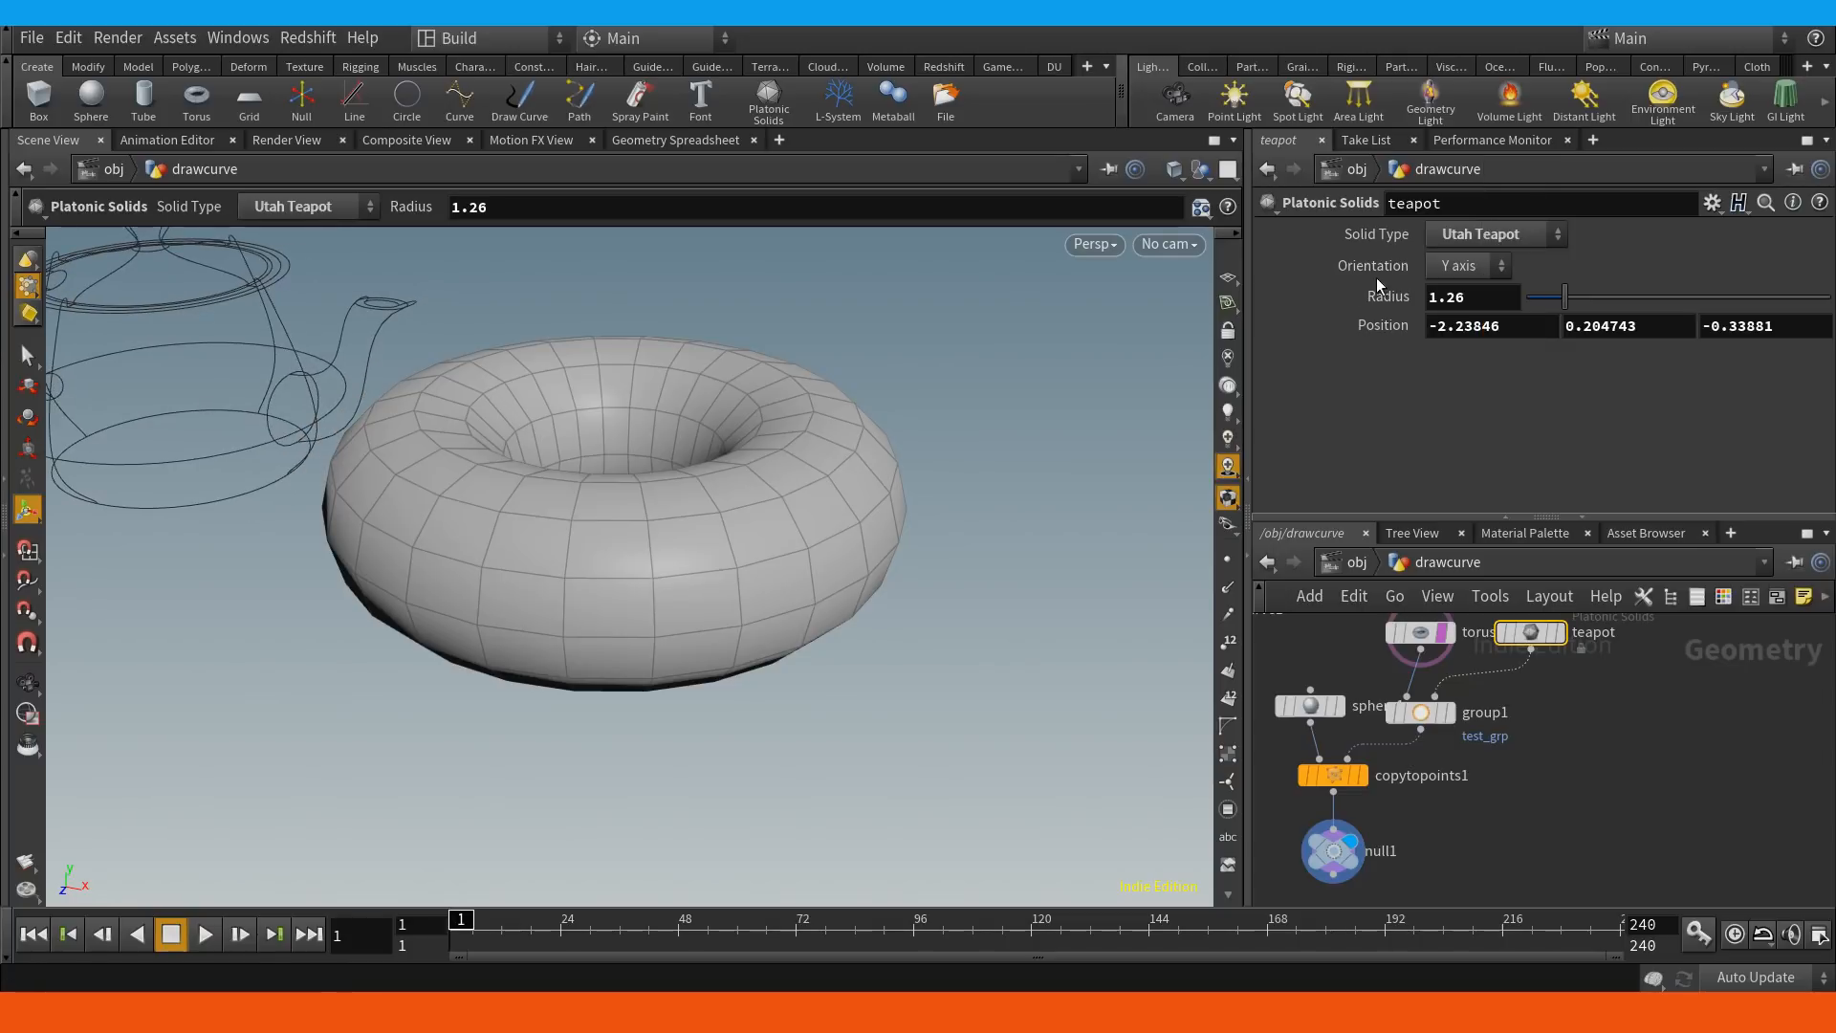
alt+click(1483, 325)
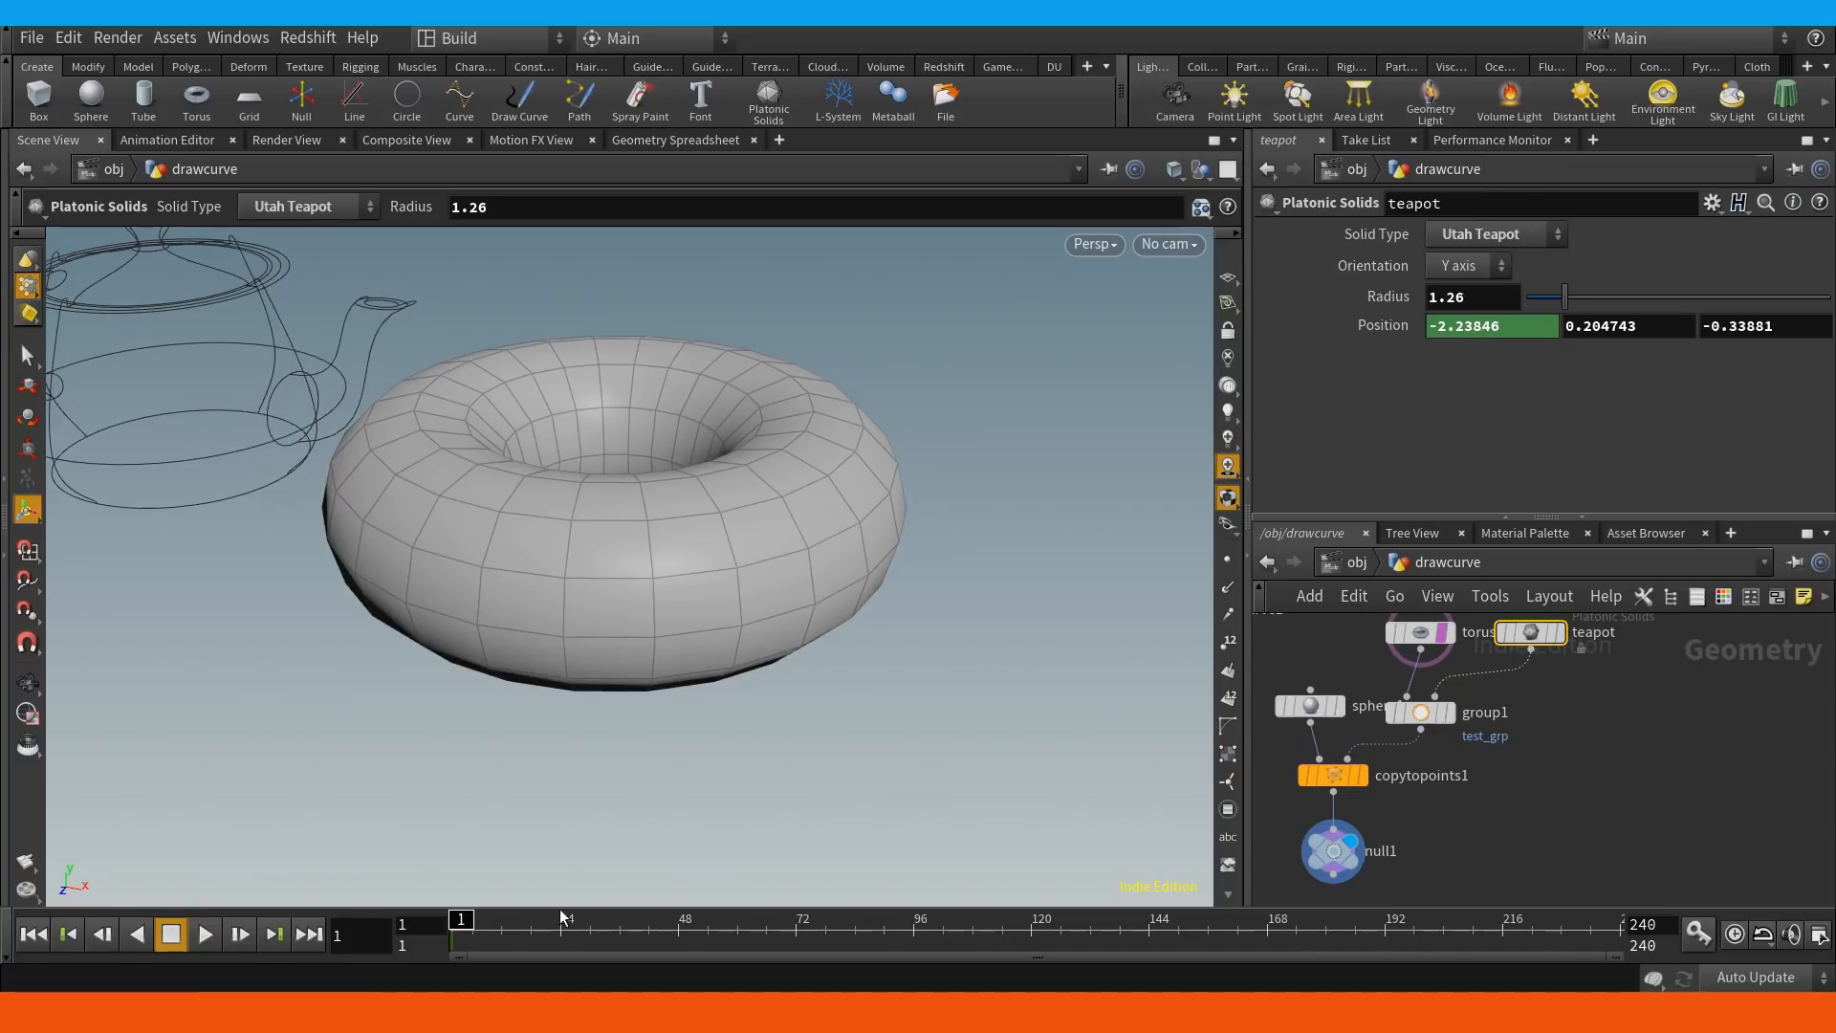
drag(460, 918, 1106, 918)
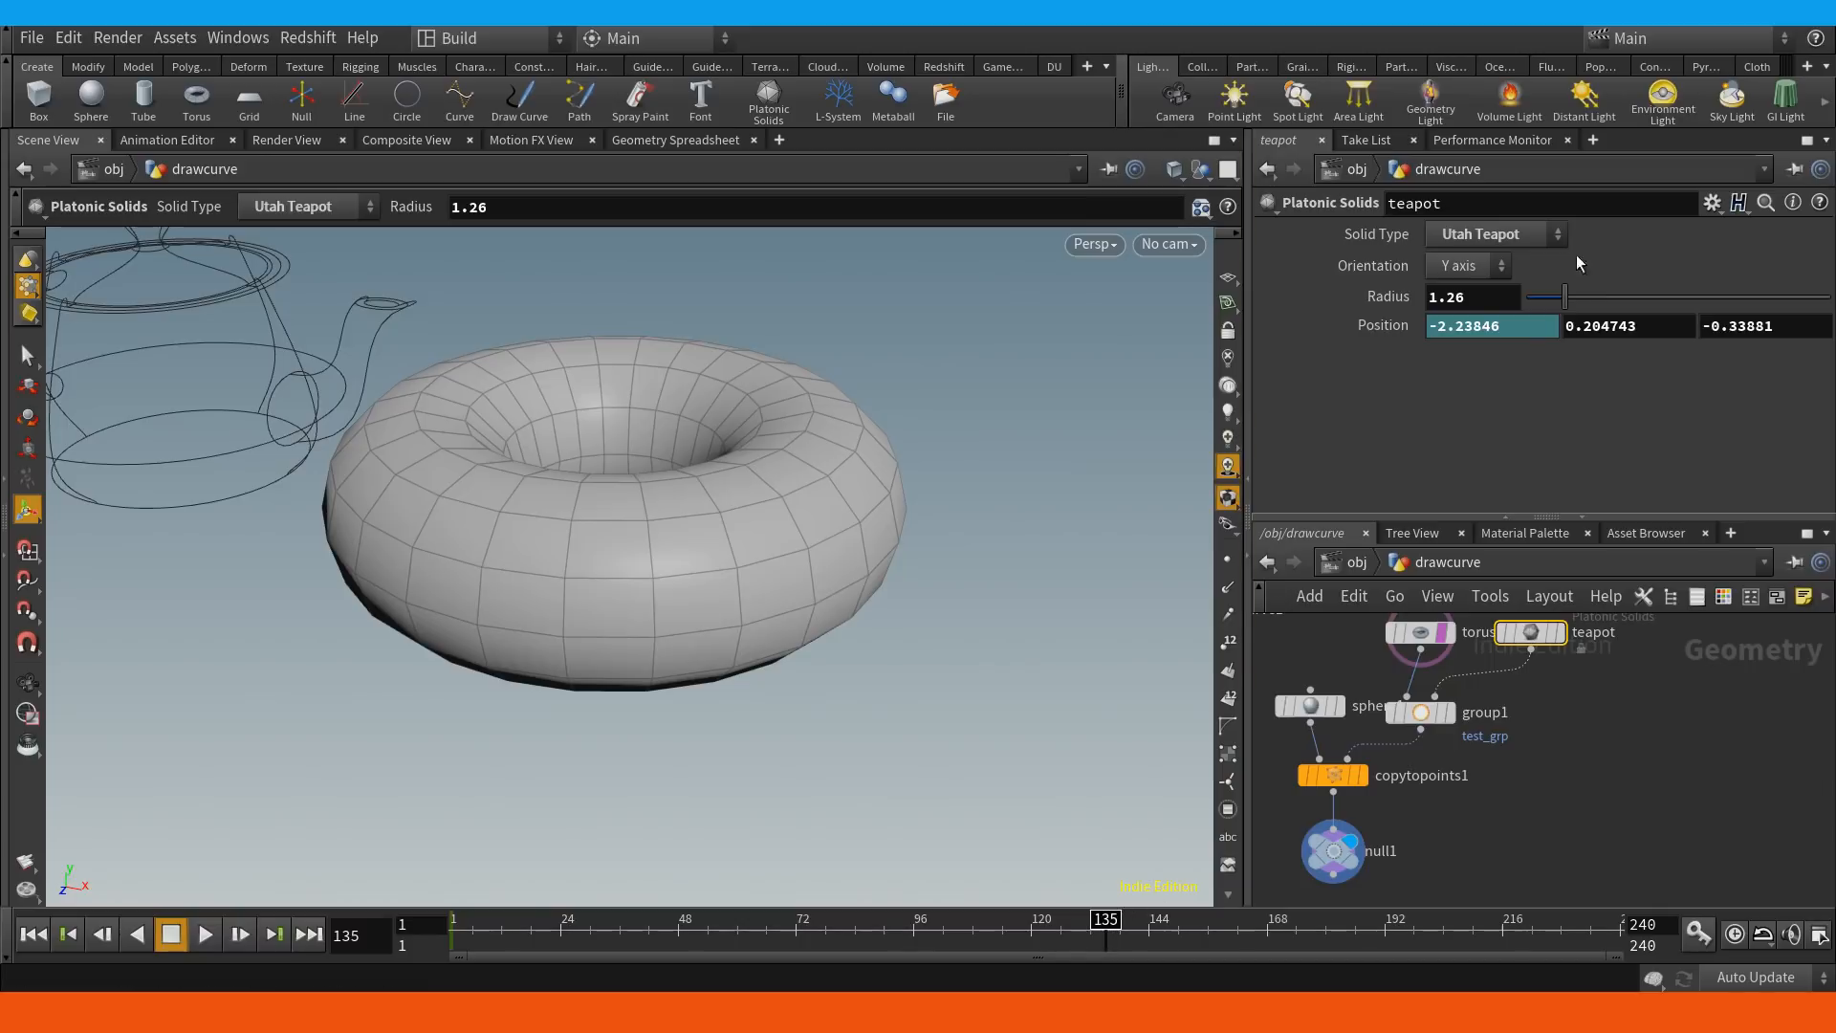
mouse_move(1517, 323)
middle_down()
mouse_move(1564, 316)
mouse_move(1526, 325)
middle_up()
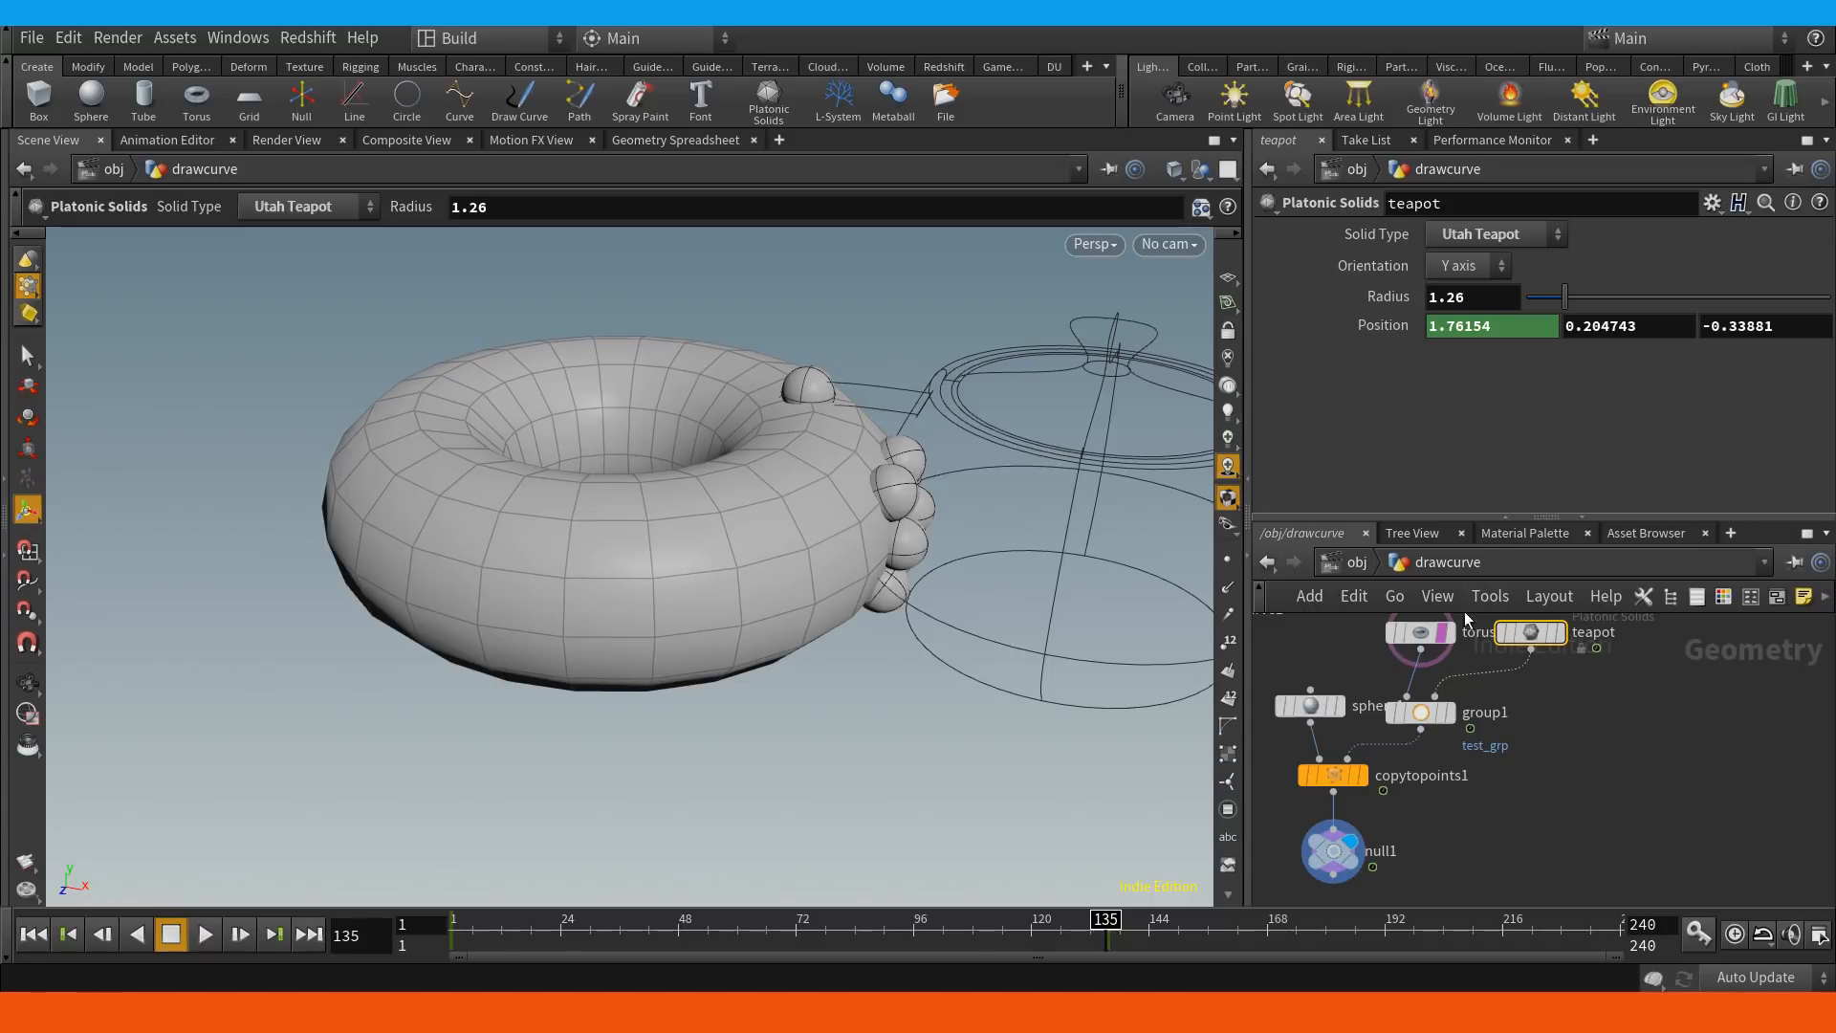
Play back the teapot animation and check the sphere placement at frames 1 and 135.
key(Up)
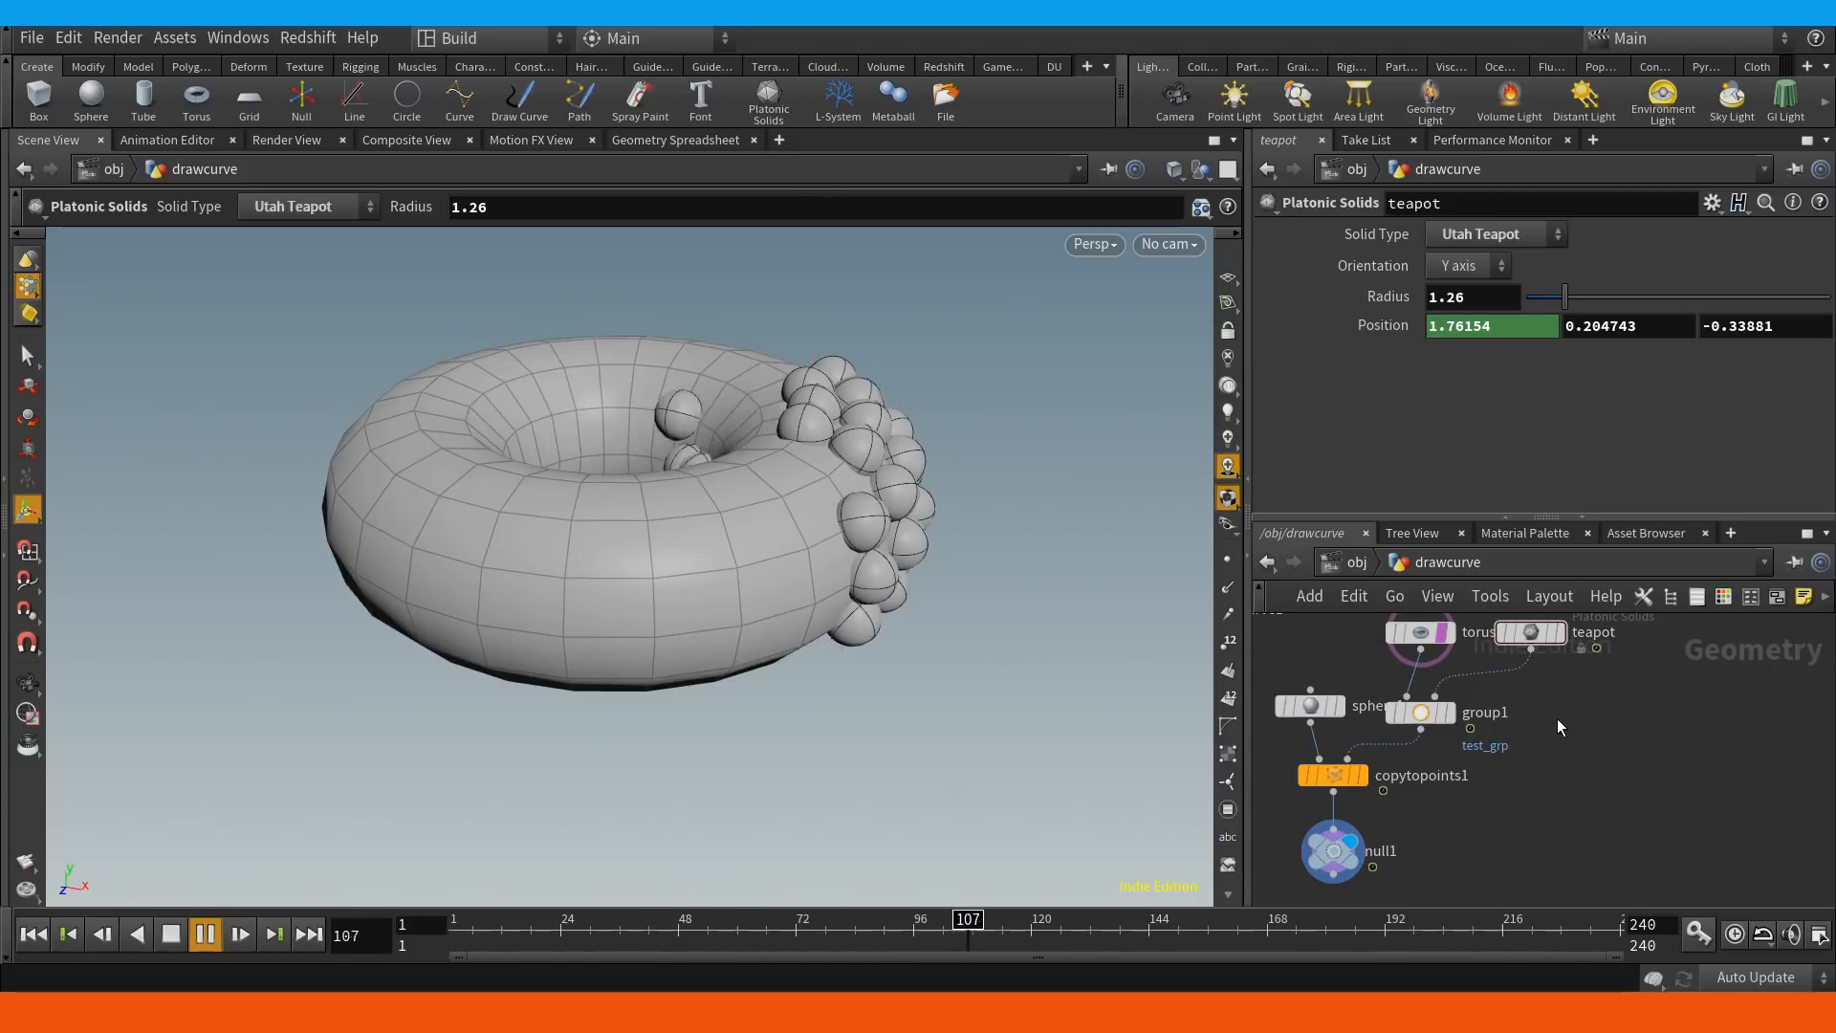
key(Up)
key(ctrl+Up)
click(1540, 634)
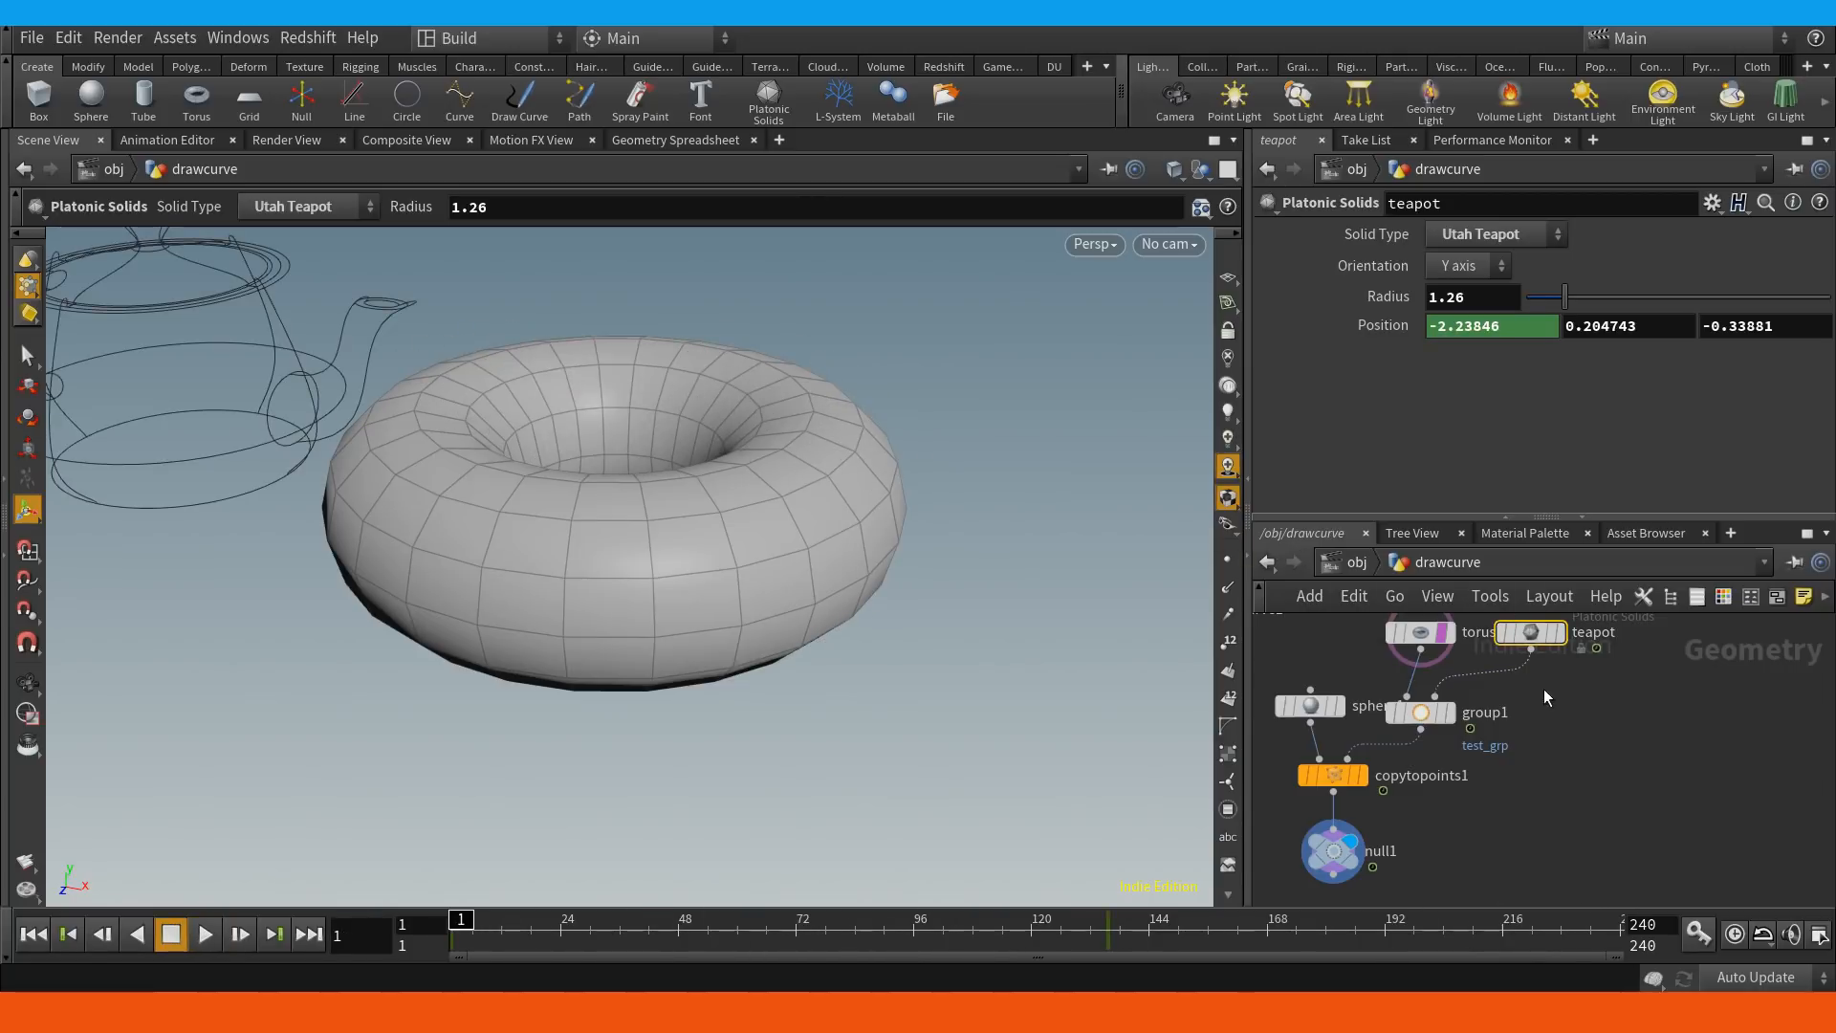
click(1107, 921)
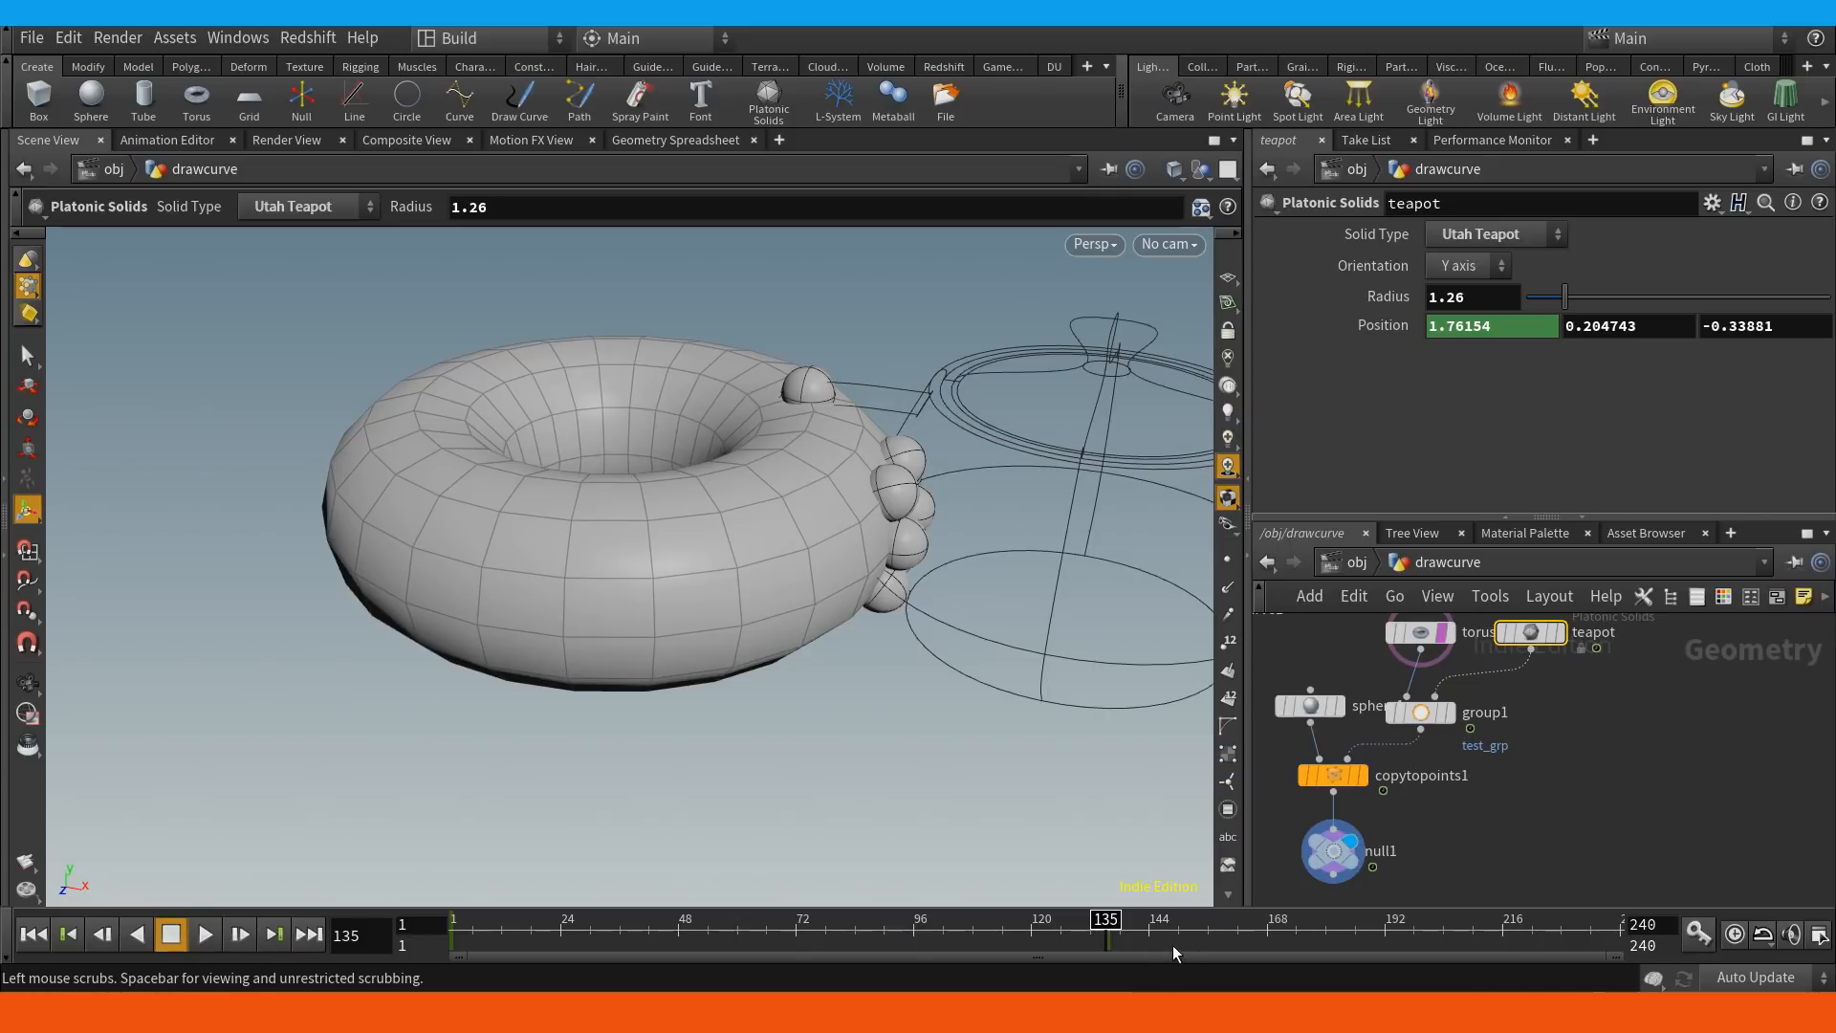
key(Up)
key(ctrl+Up)
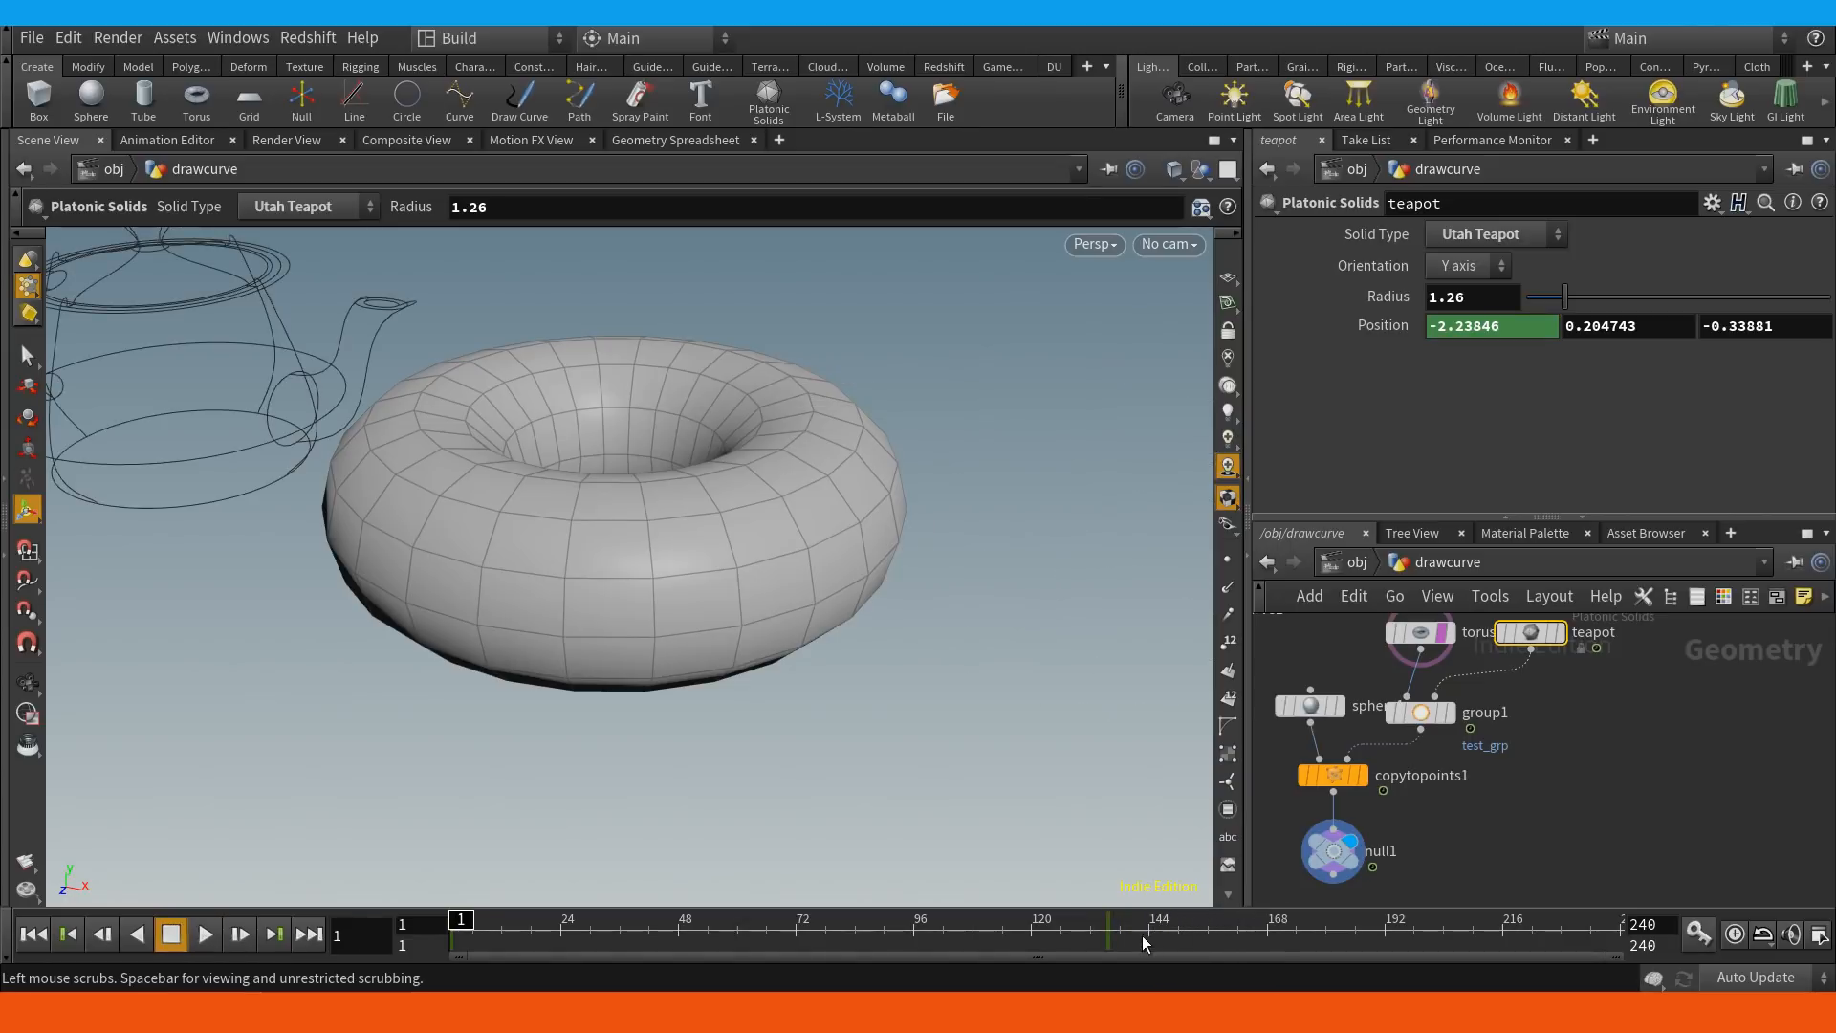
Key the teapot's Position X at 2.76154 on frame 135 and set the animation's end frame to 140.
key(Up)
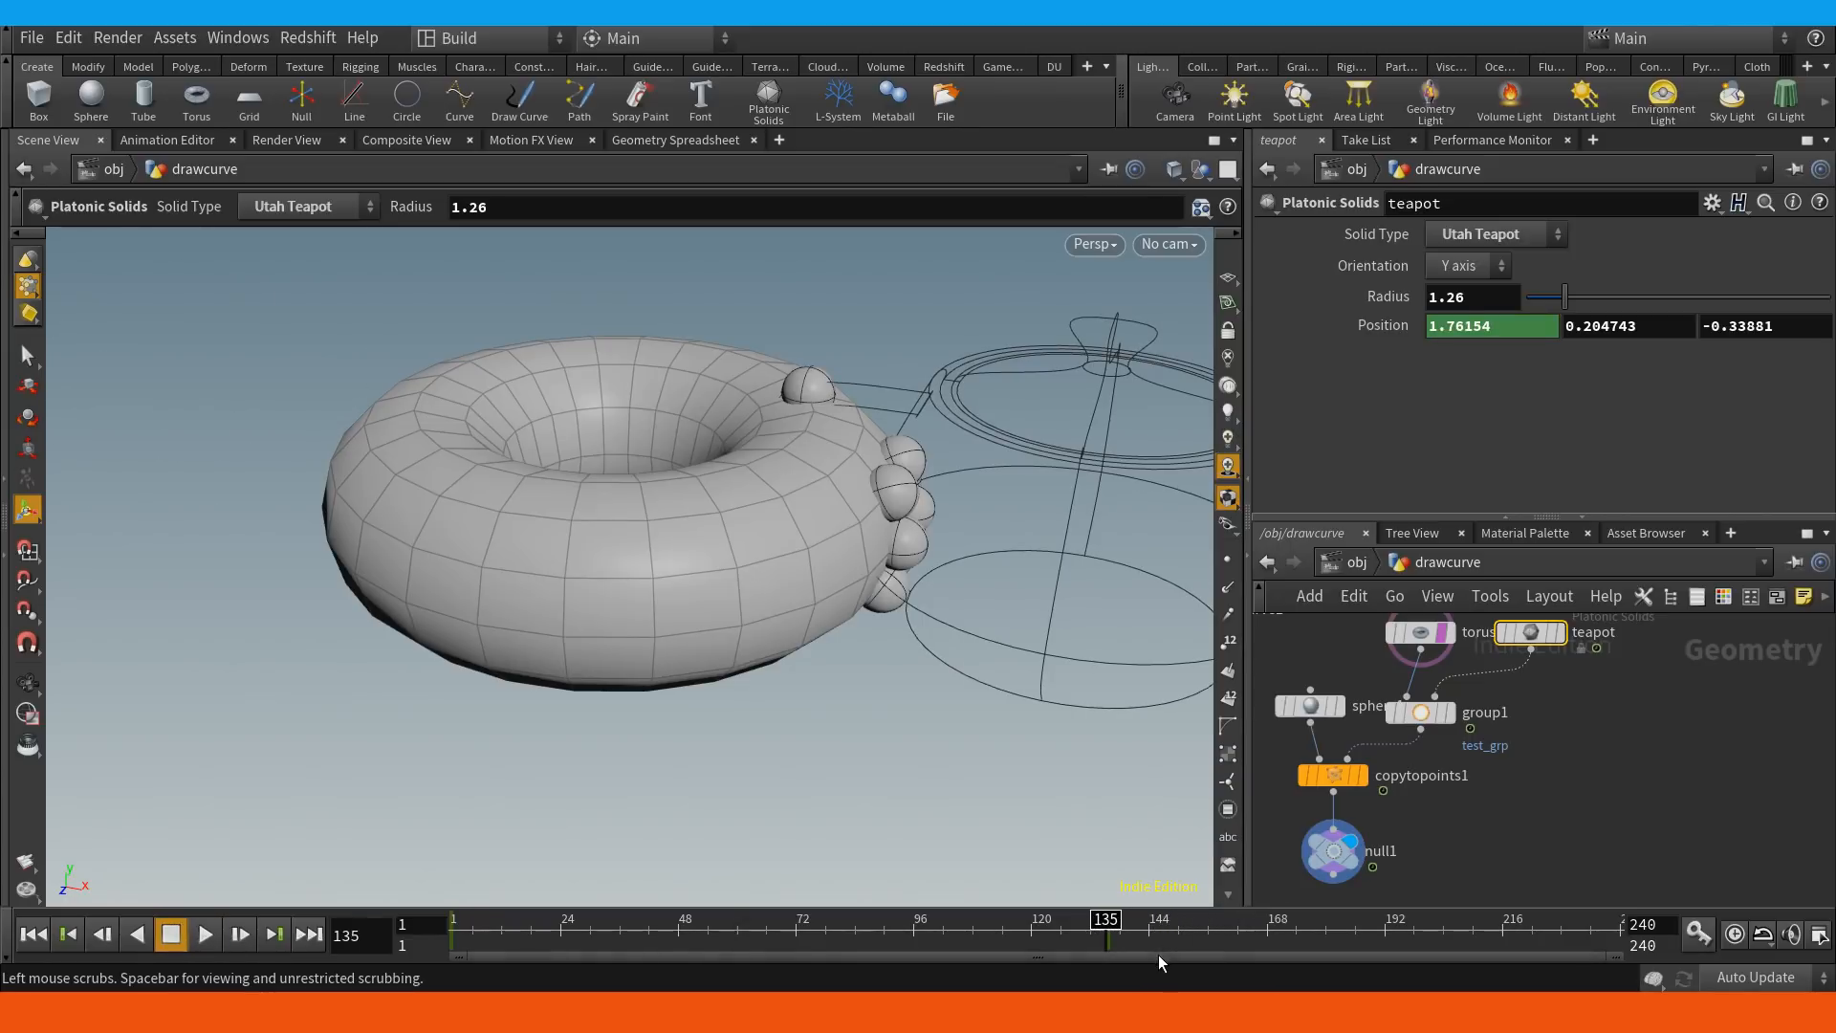
middle_drag(1505, 327, 1490, 403)
click(1629, 715)
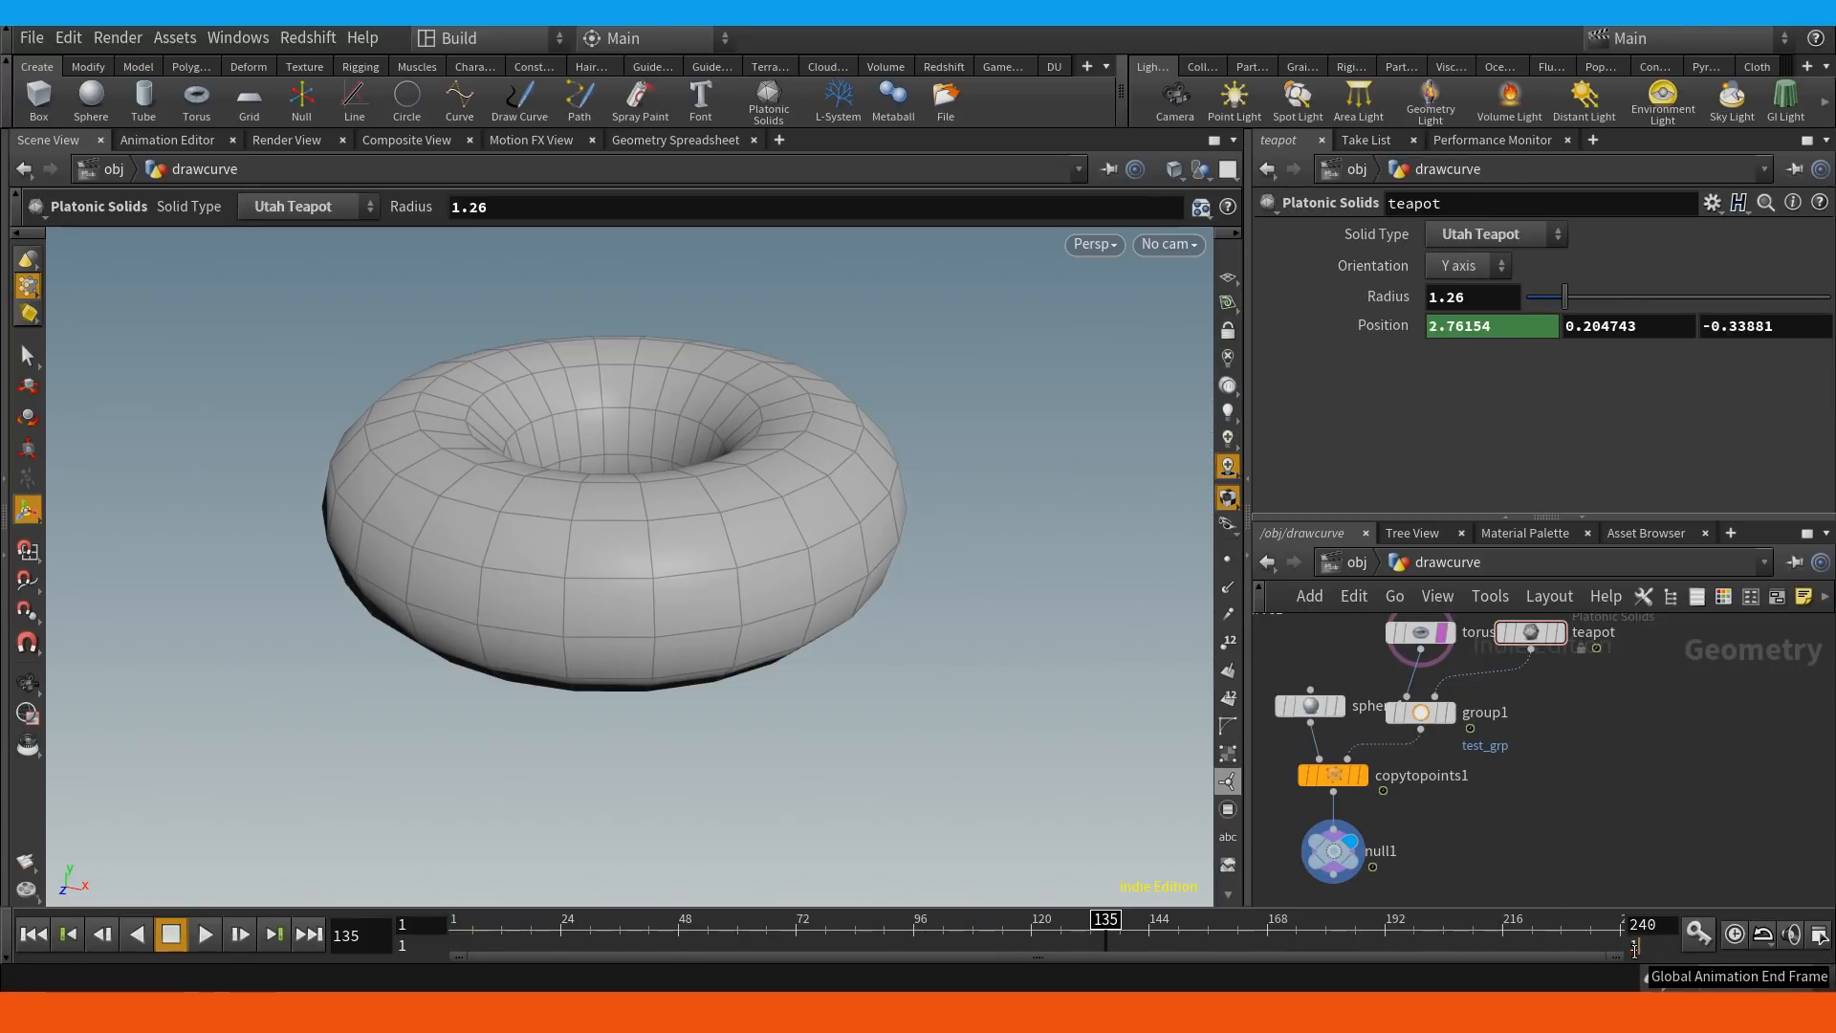
scroll(1634, 952, down, 1)
Play the shortened animation from frame 1 to review how the spheres follow the teapot, stopping at frame 27.
key(Up)
key(ctrl+Up)
key(Up)
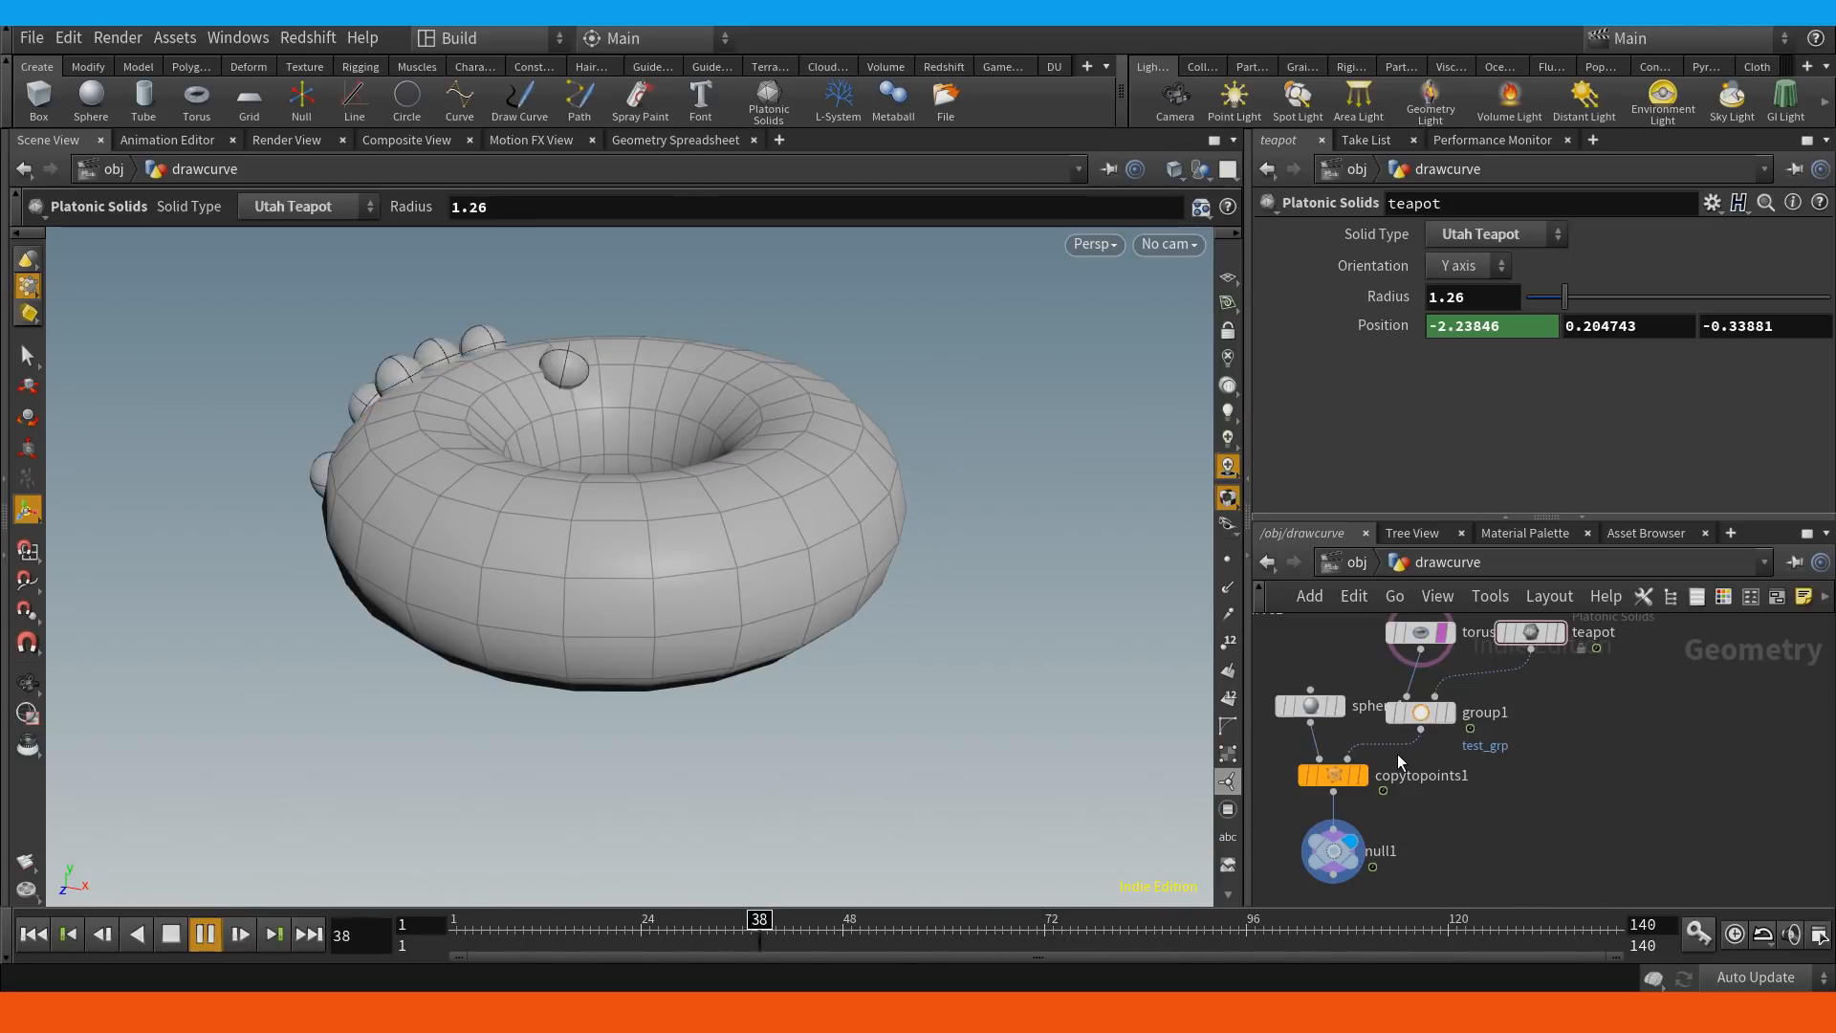
key(Up)
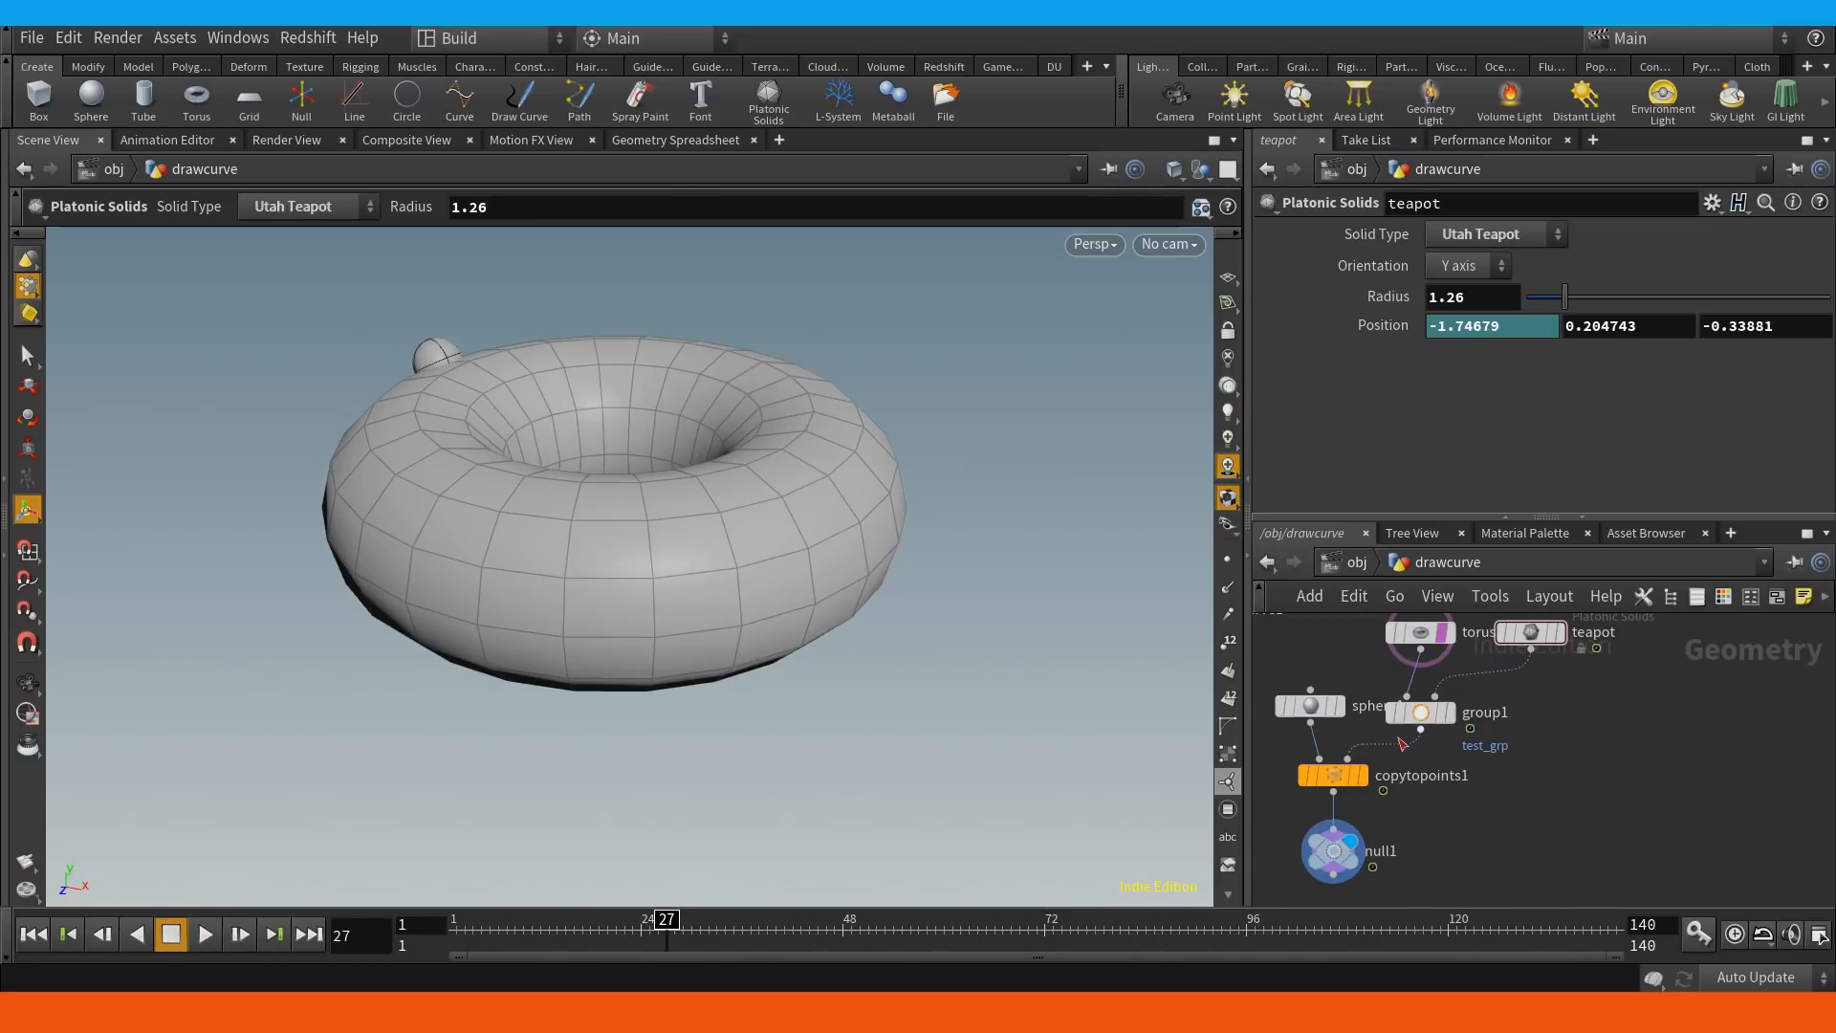
Move the teapot node up and away from group1 in the network, leaving it deselected.
alt+middle_drag(1549, 716, 1538, 785)
drag(1531, 703, 1554, 670)
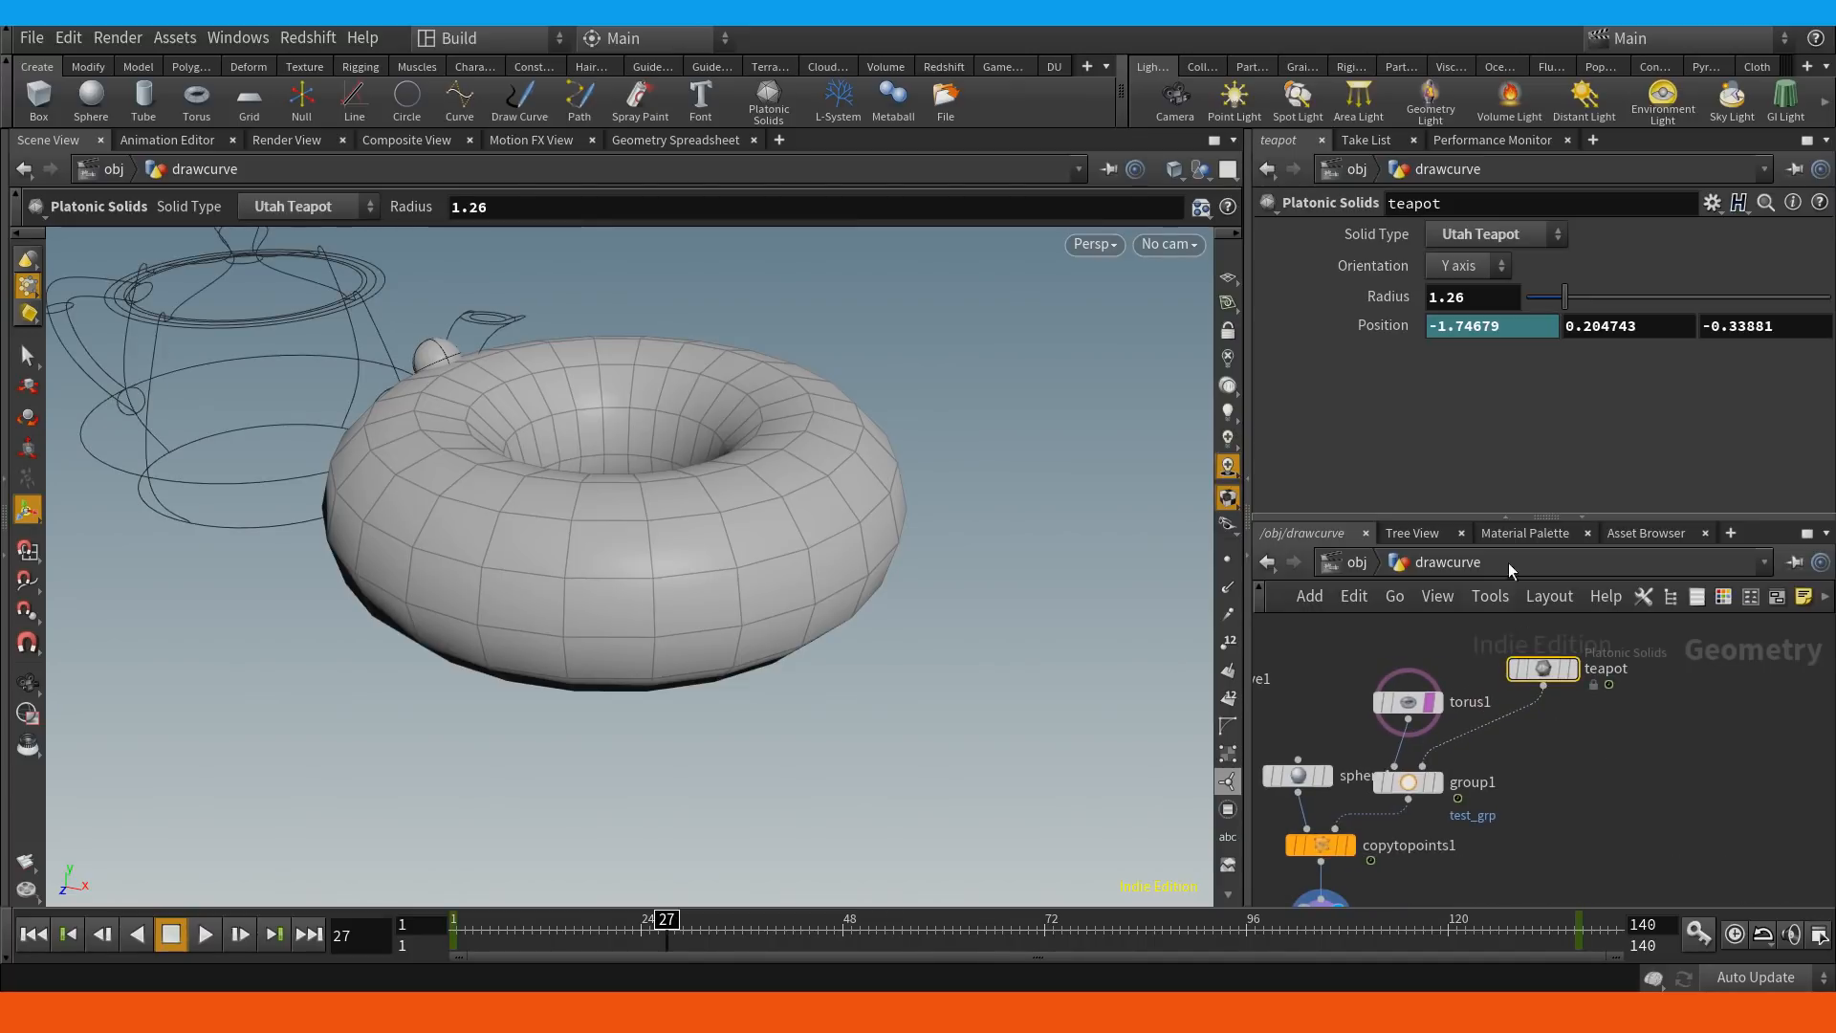
click(1655, 714)
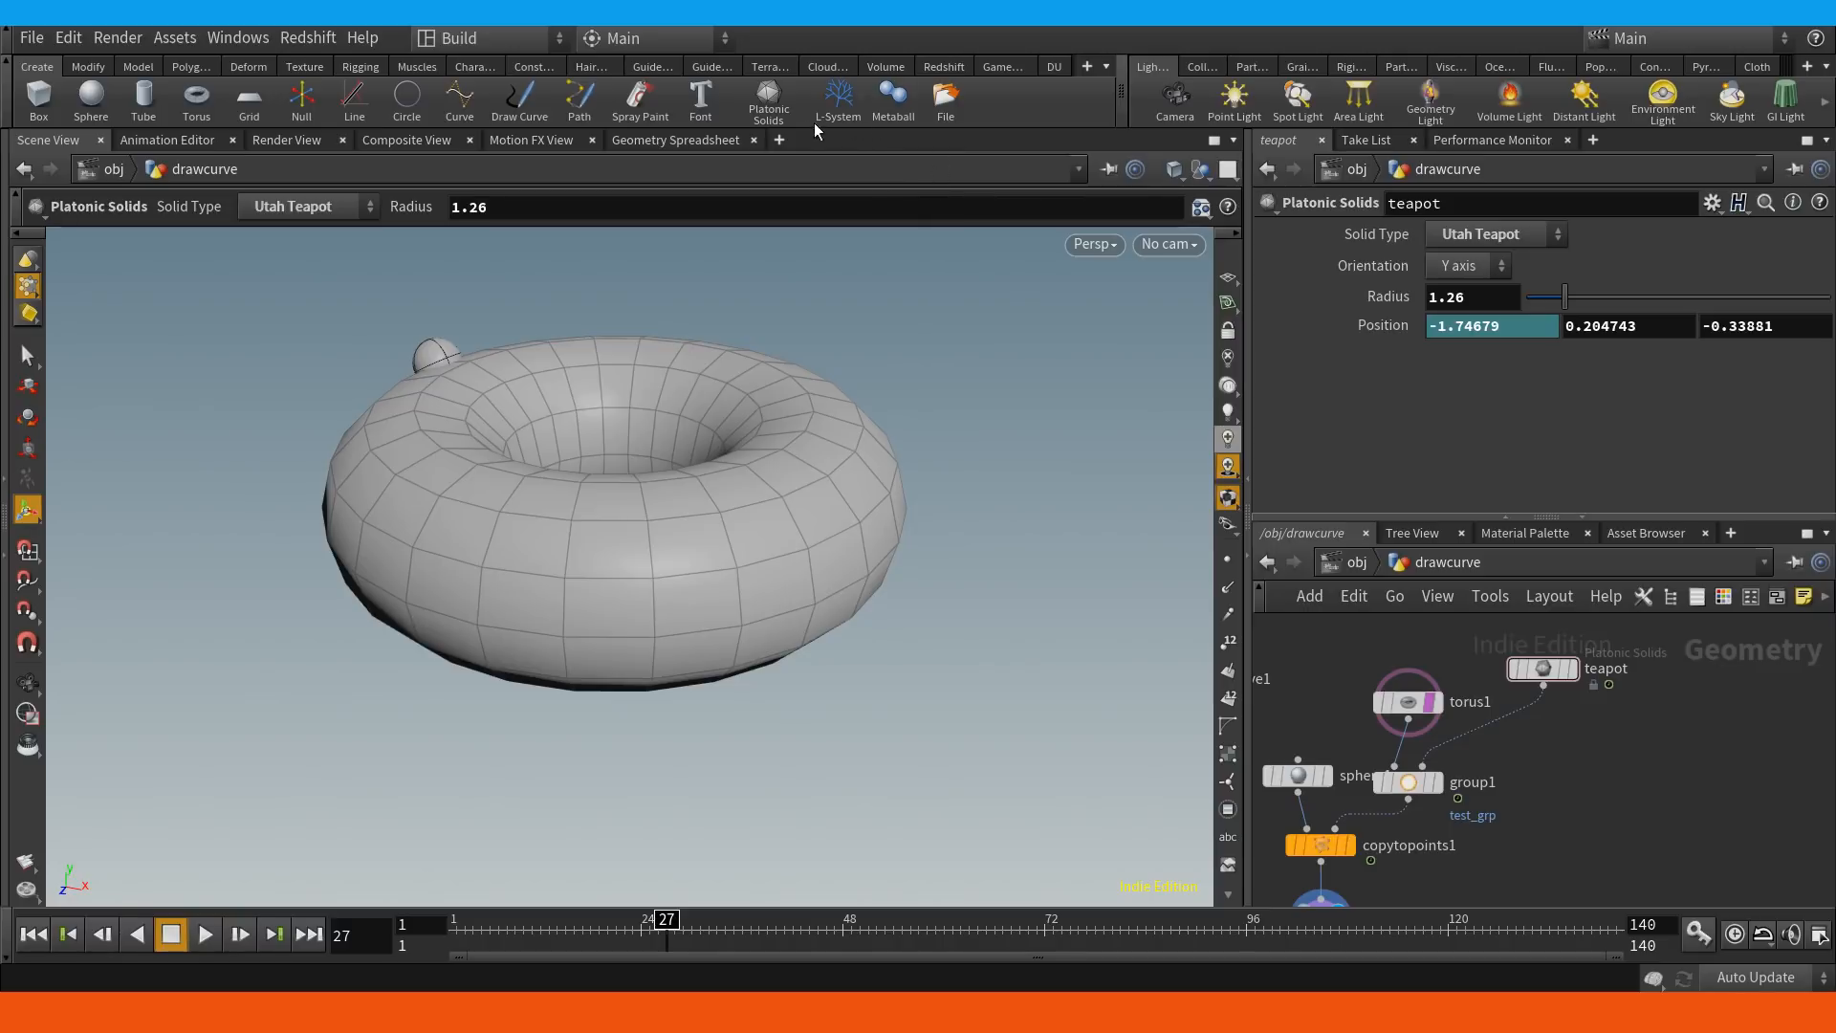
click(768, 96)
click(832, 392)
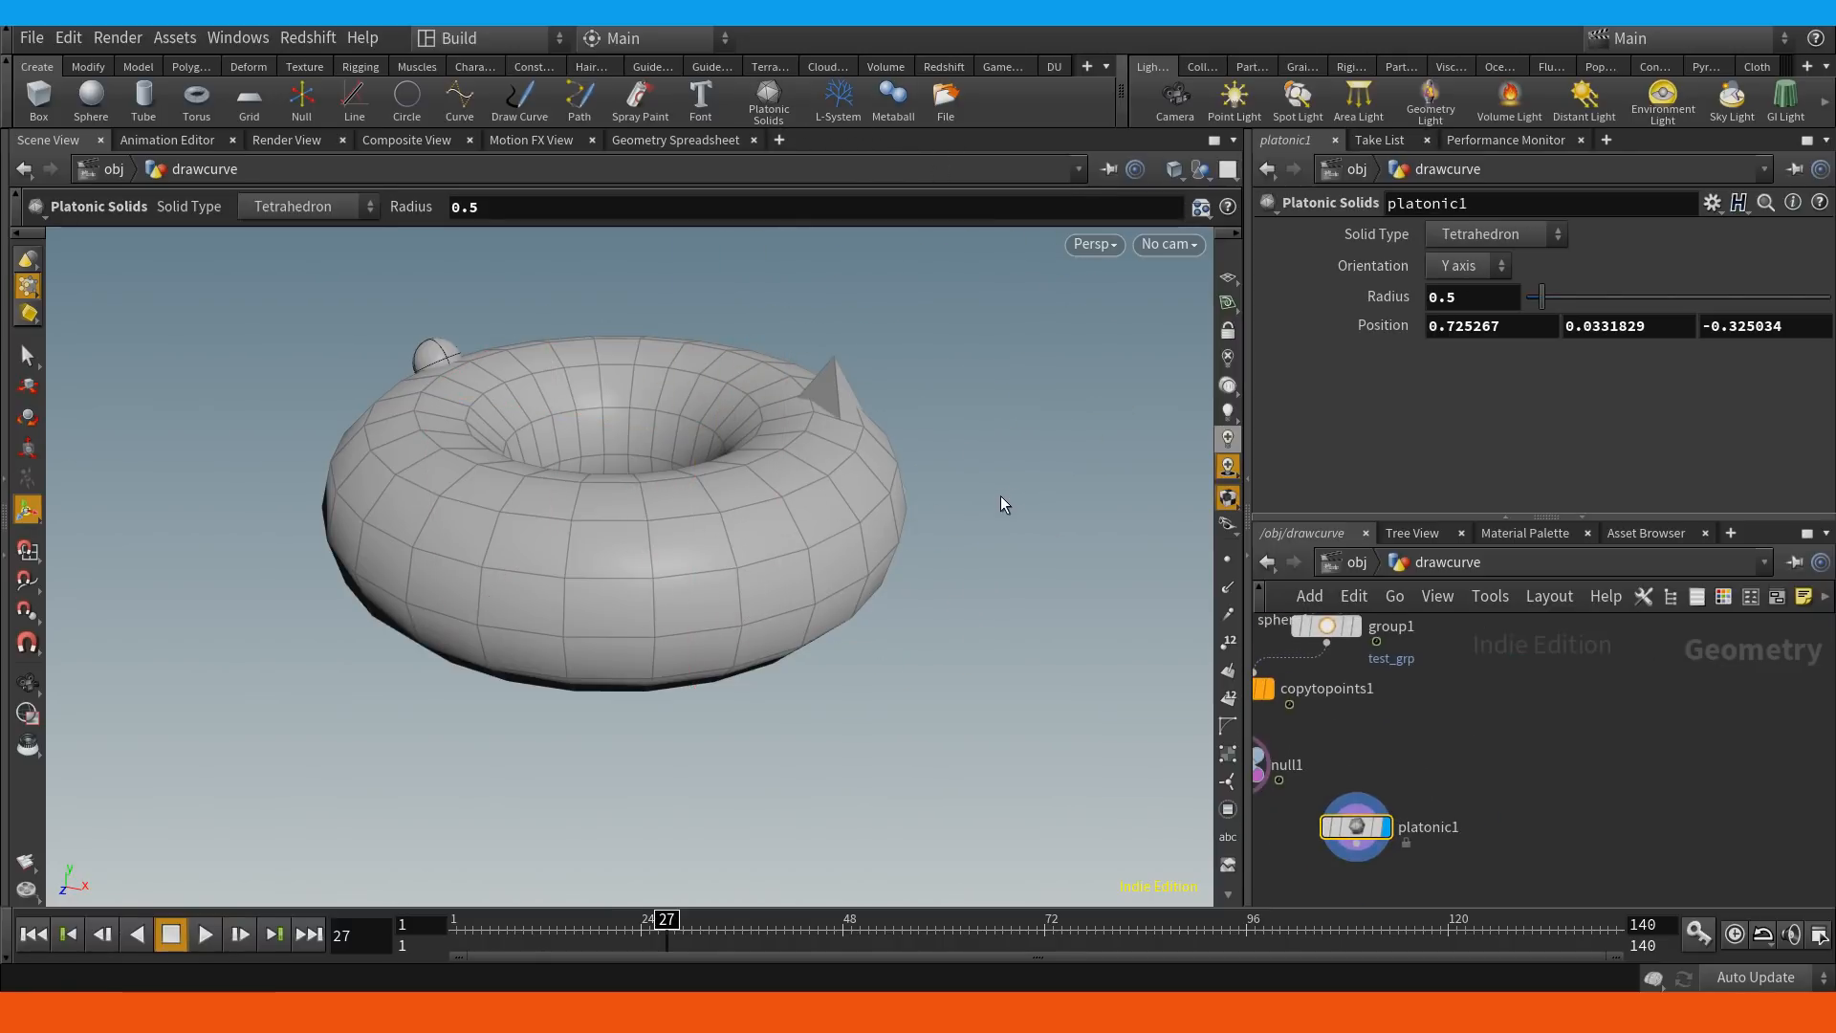
key(ctrl+z)
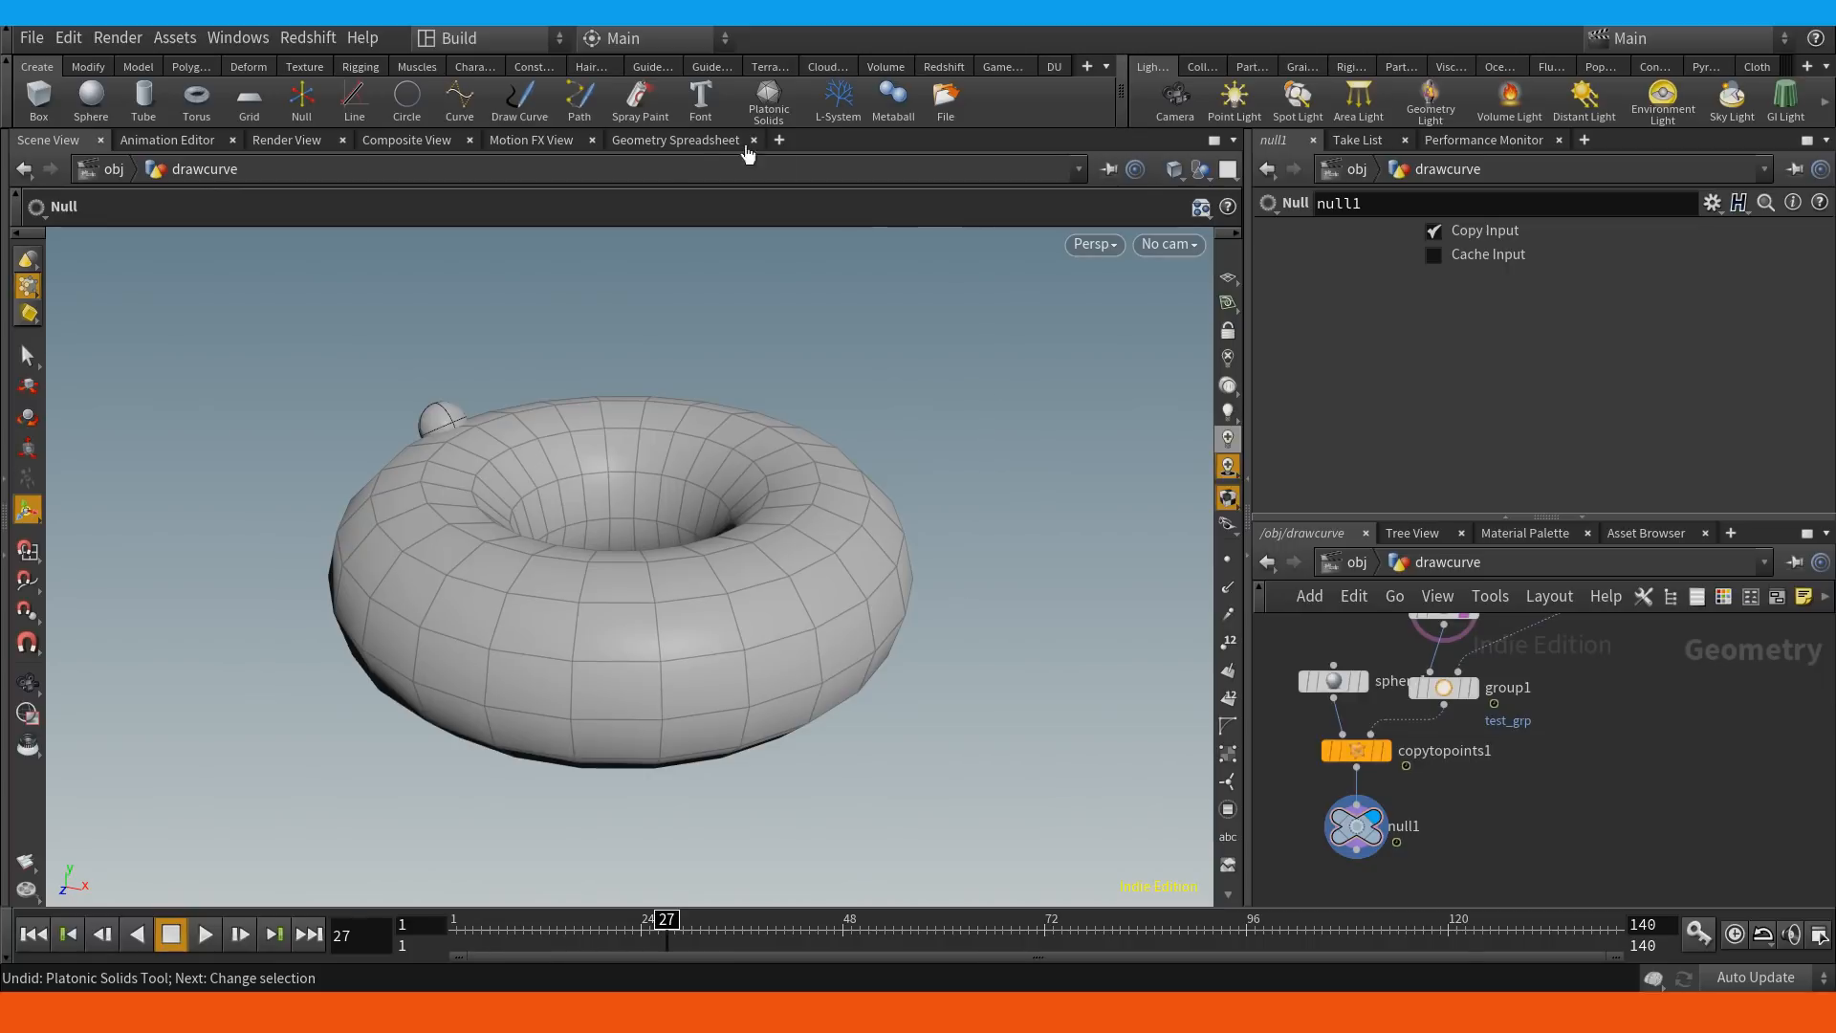
Create a polygon tube overlapping the torus, enable its End Caps, and place the tube1 node beside the teapot node.
click(157, 104)
click(885, 535)
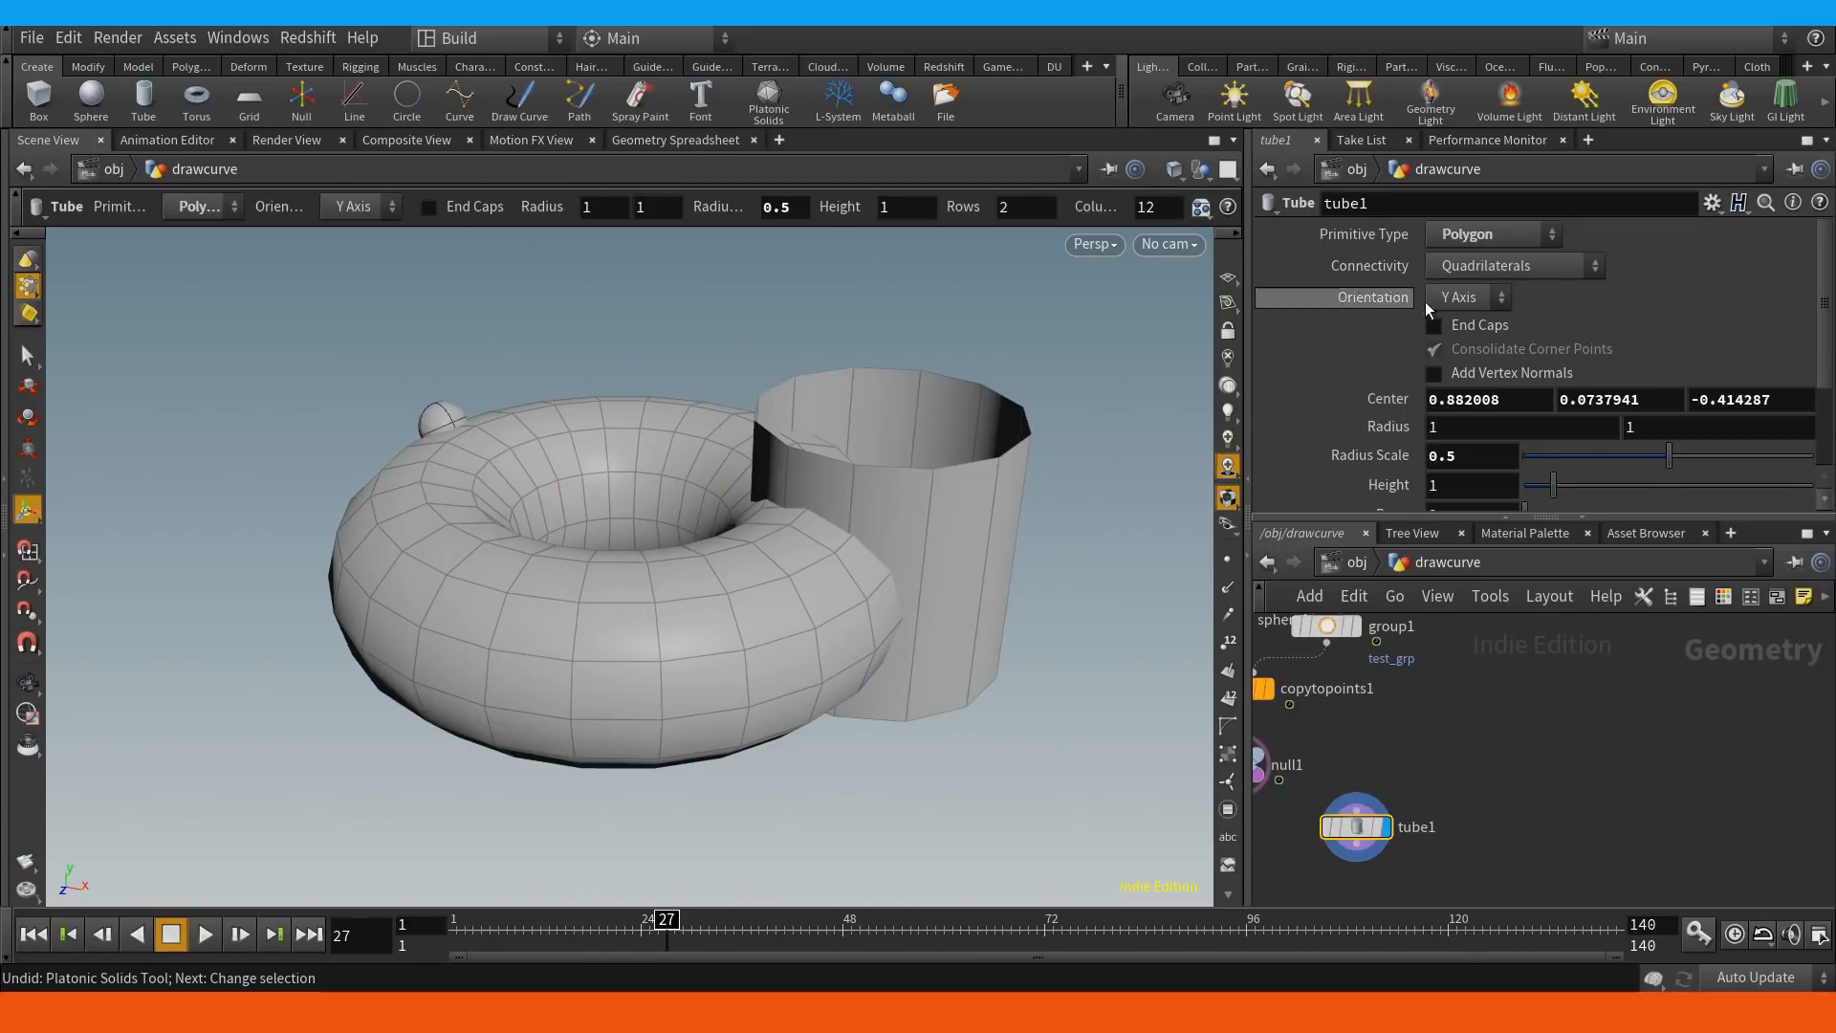
click(1479, 331)
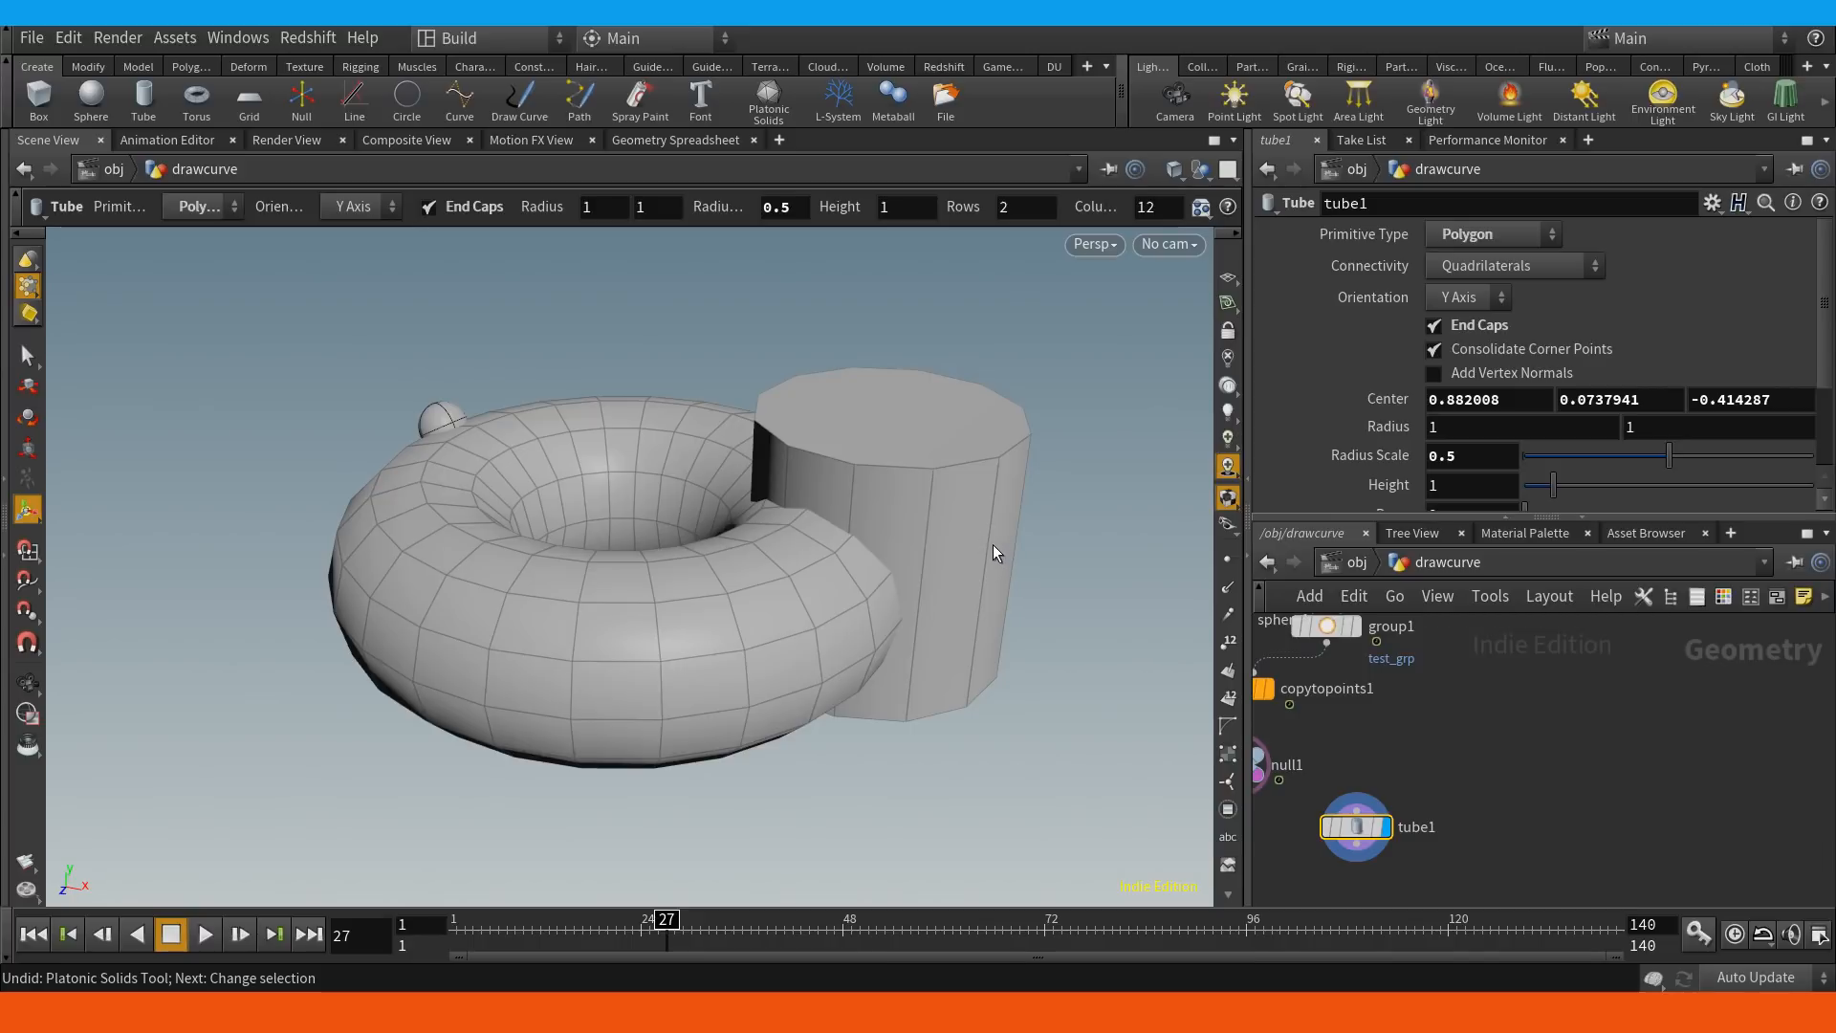
drag(1363, 828, 1479, 678)
middle_drag(1581, 655, 1598, 778)
drag(1479, 813, 1522, 704)
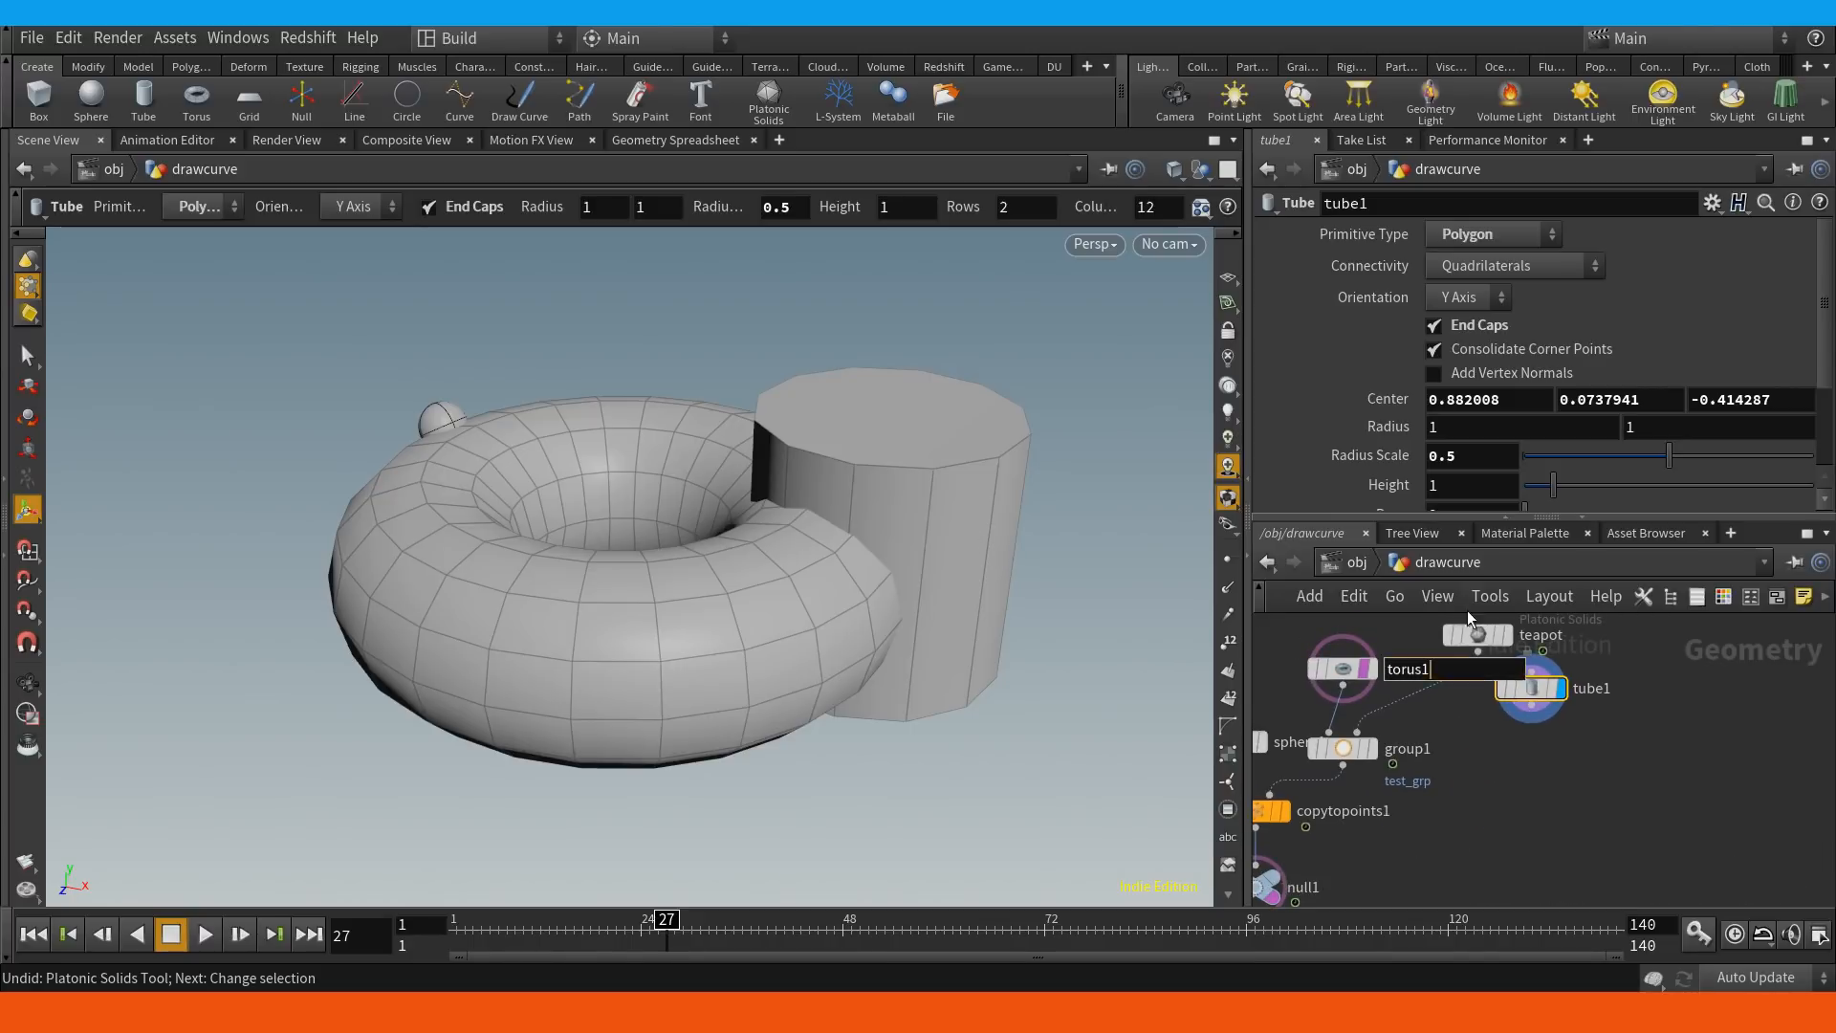
Copy the teapot's Position X parameter and paste it as a relative reference into tube1's Center X.
click(1476, 635)
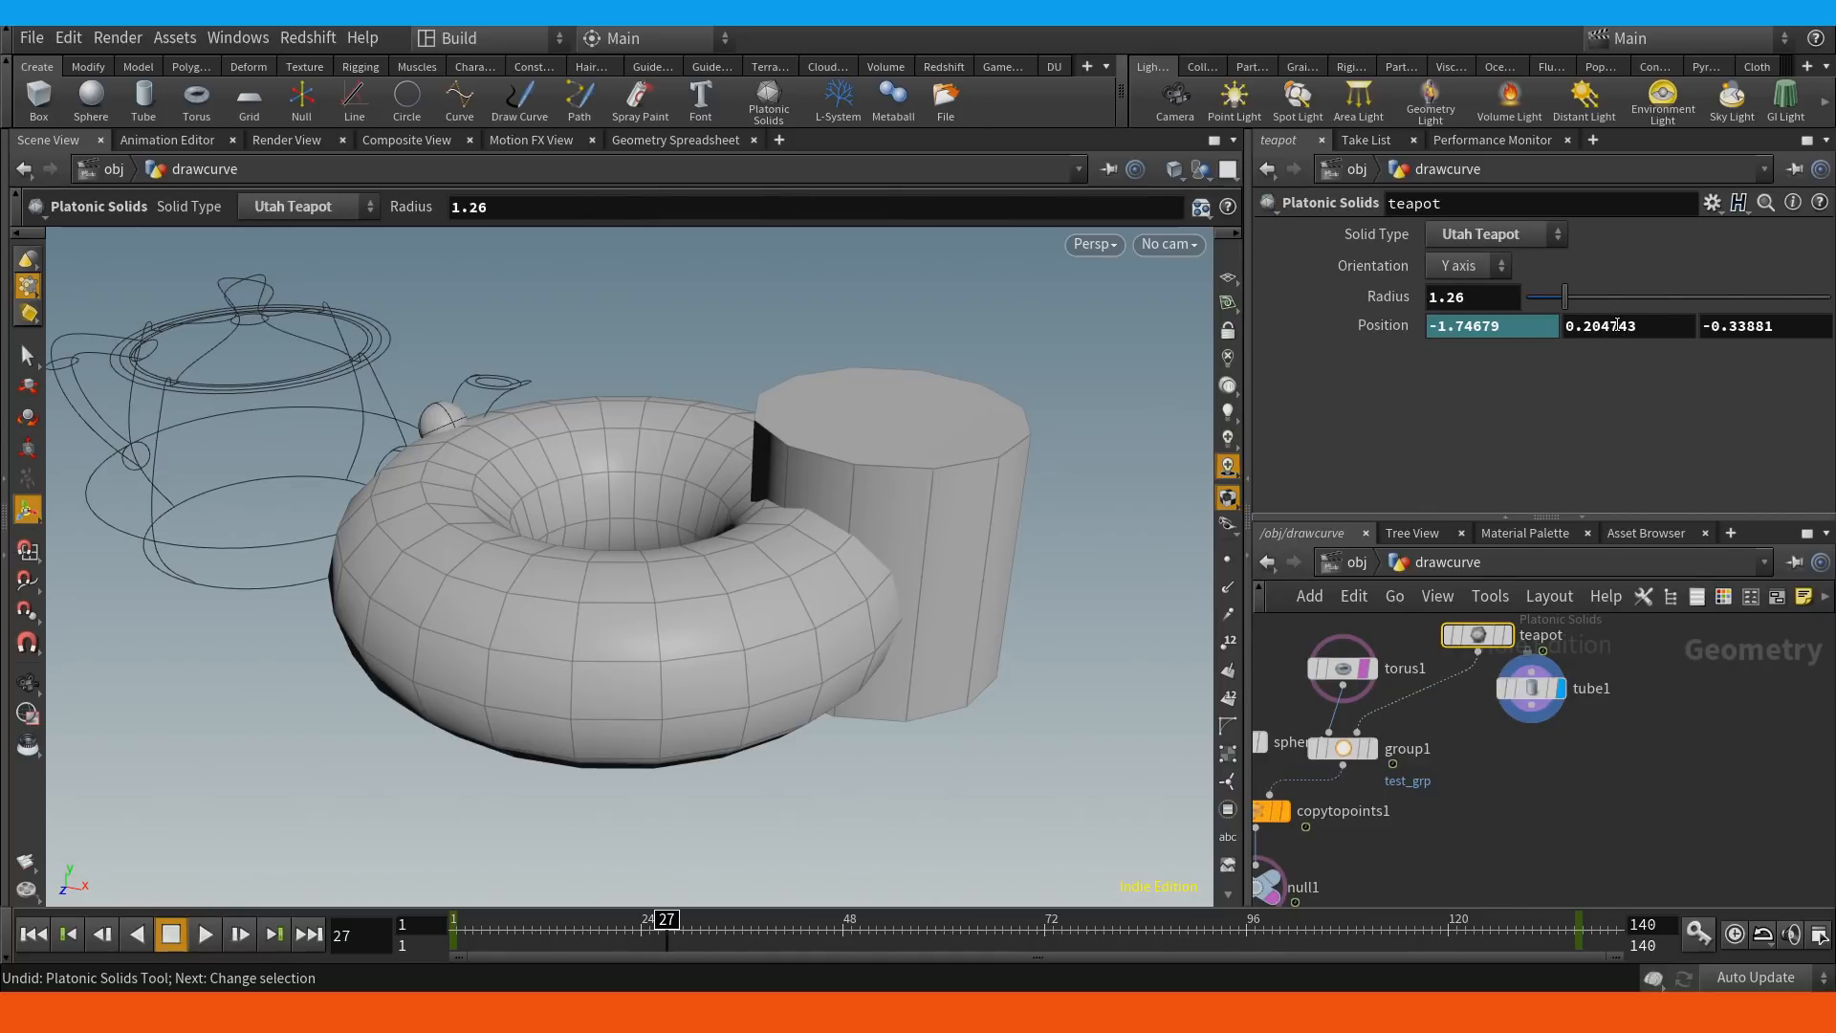
middle_click(1488, 326)
right_click(1470, 331)
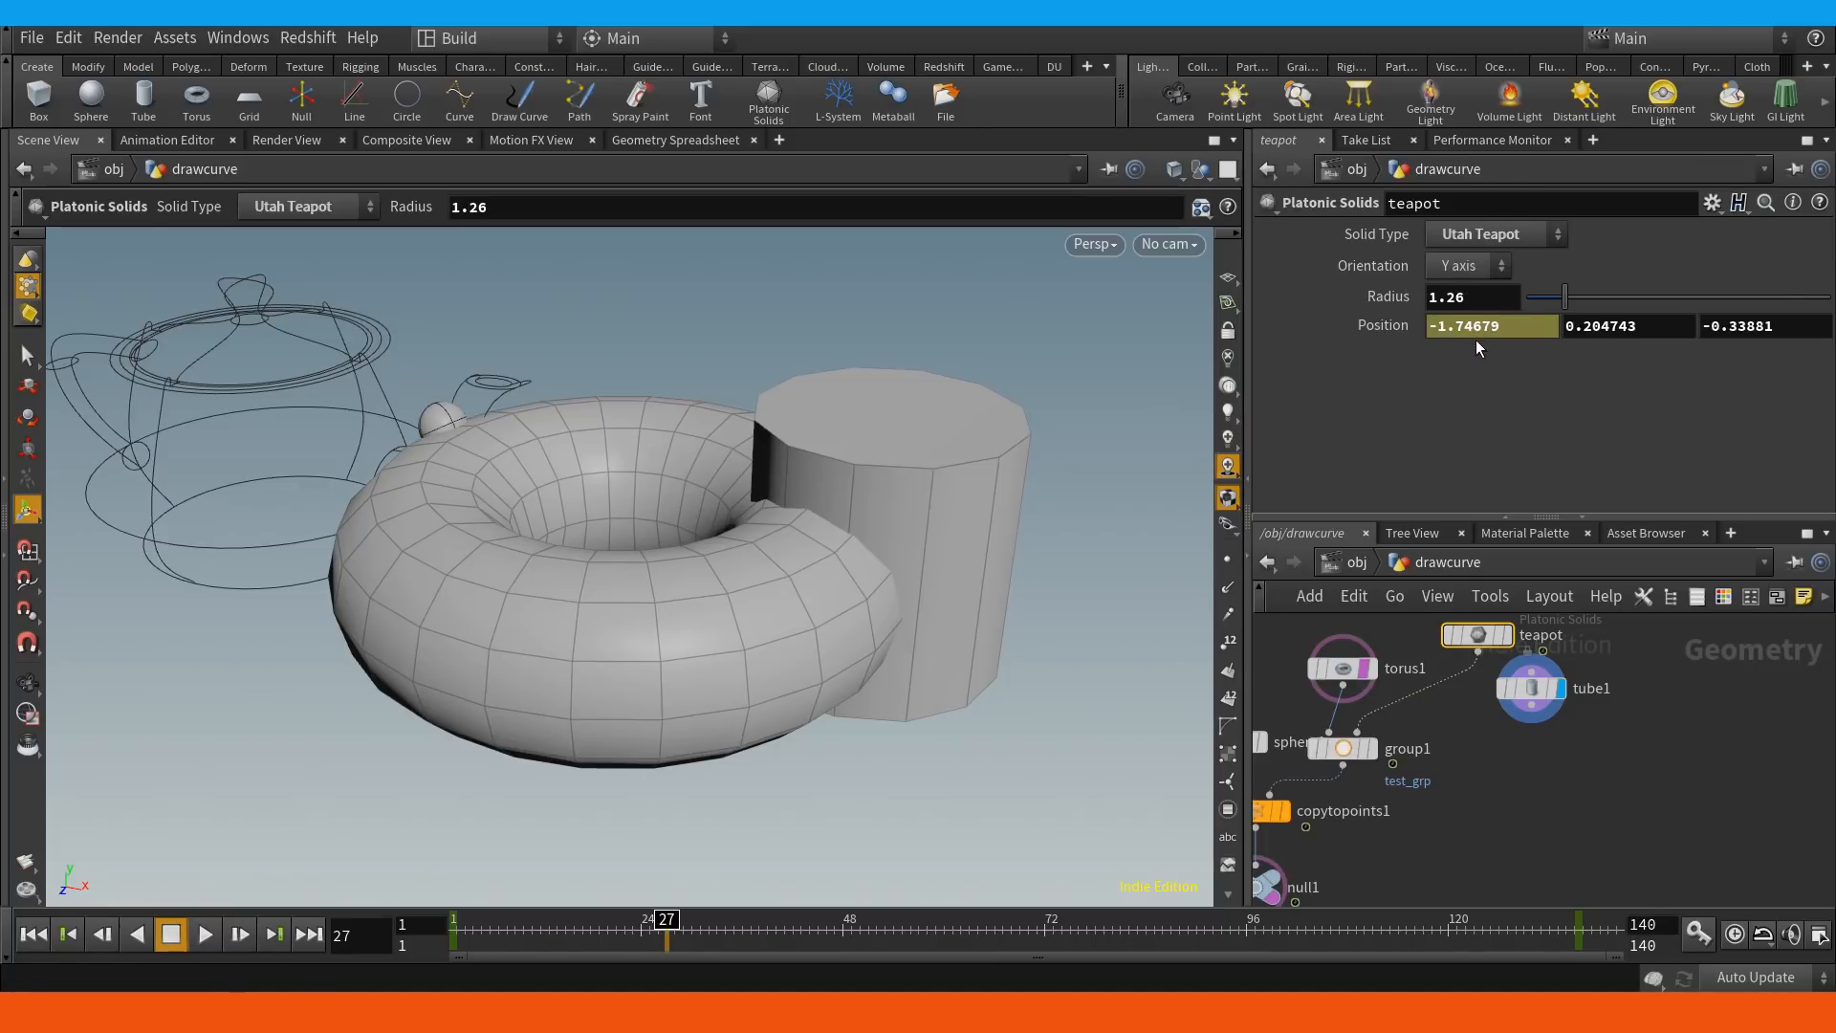
key(ctrl+z)
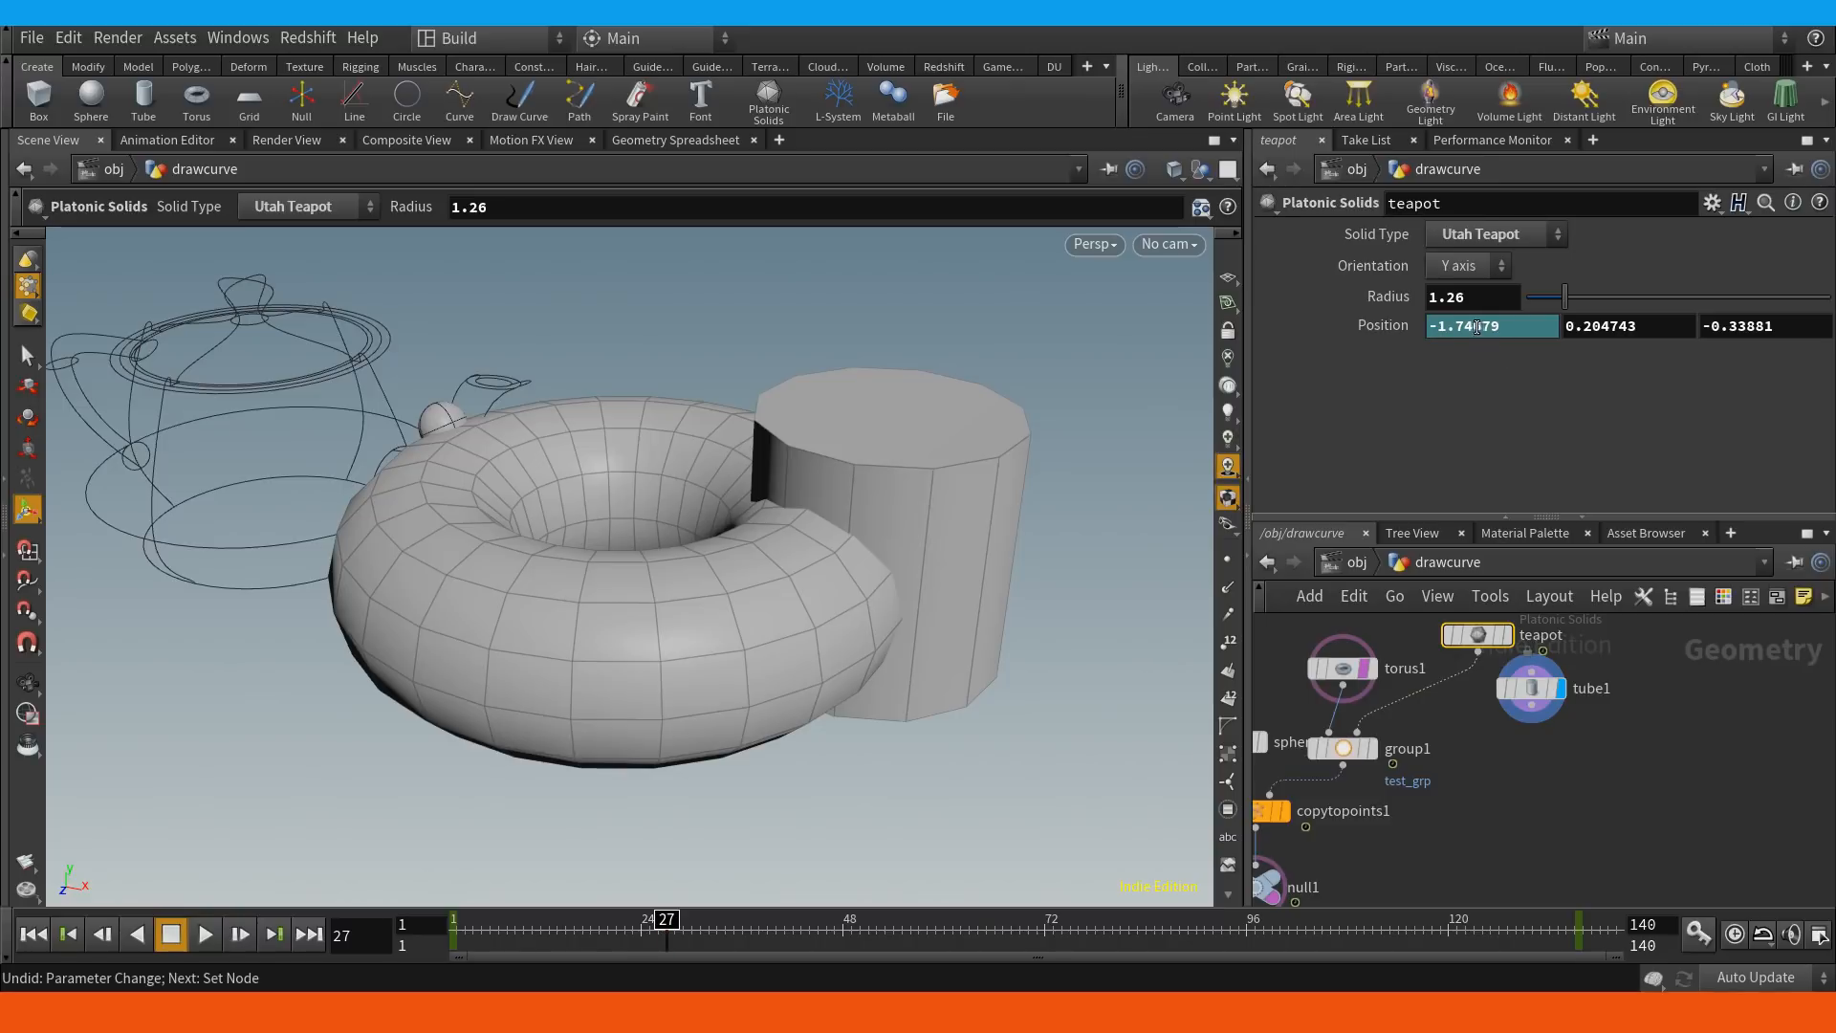
right_click(1473, 327)
click(1508, 471)
click(1532, 689)
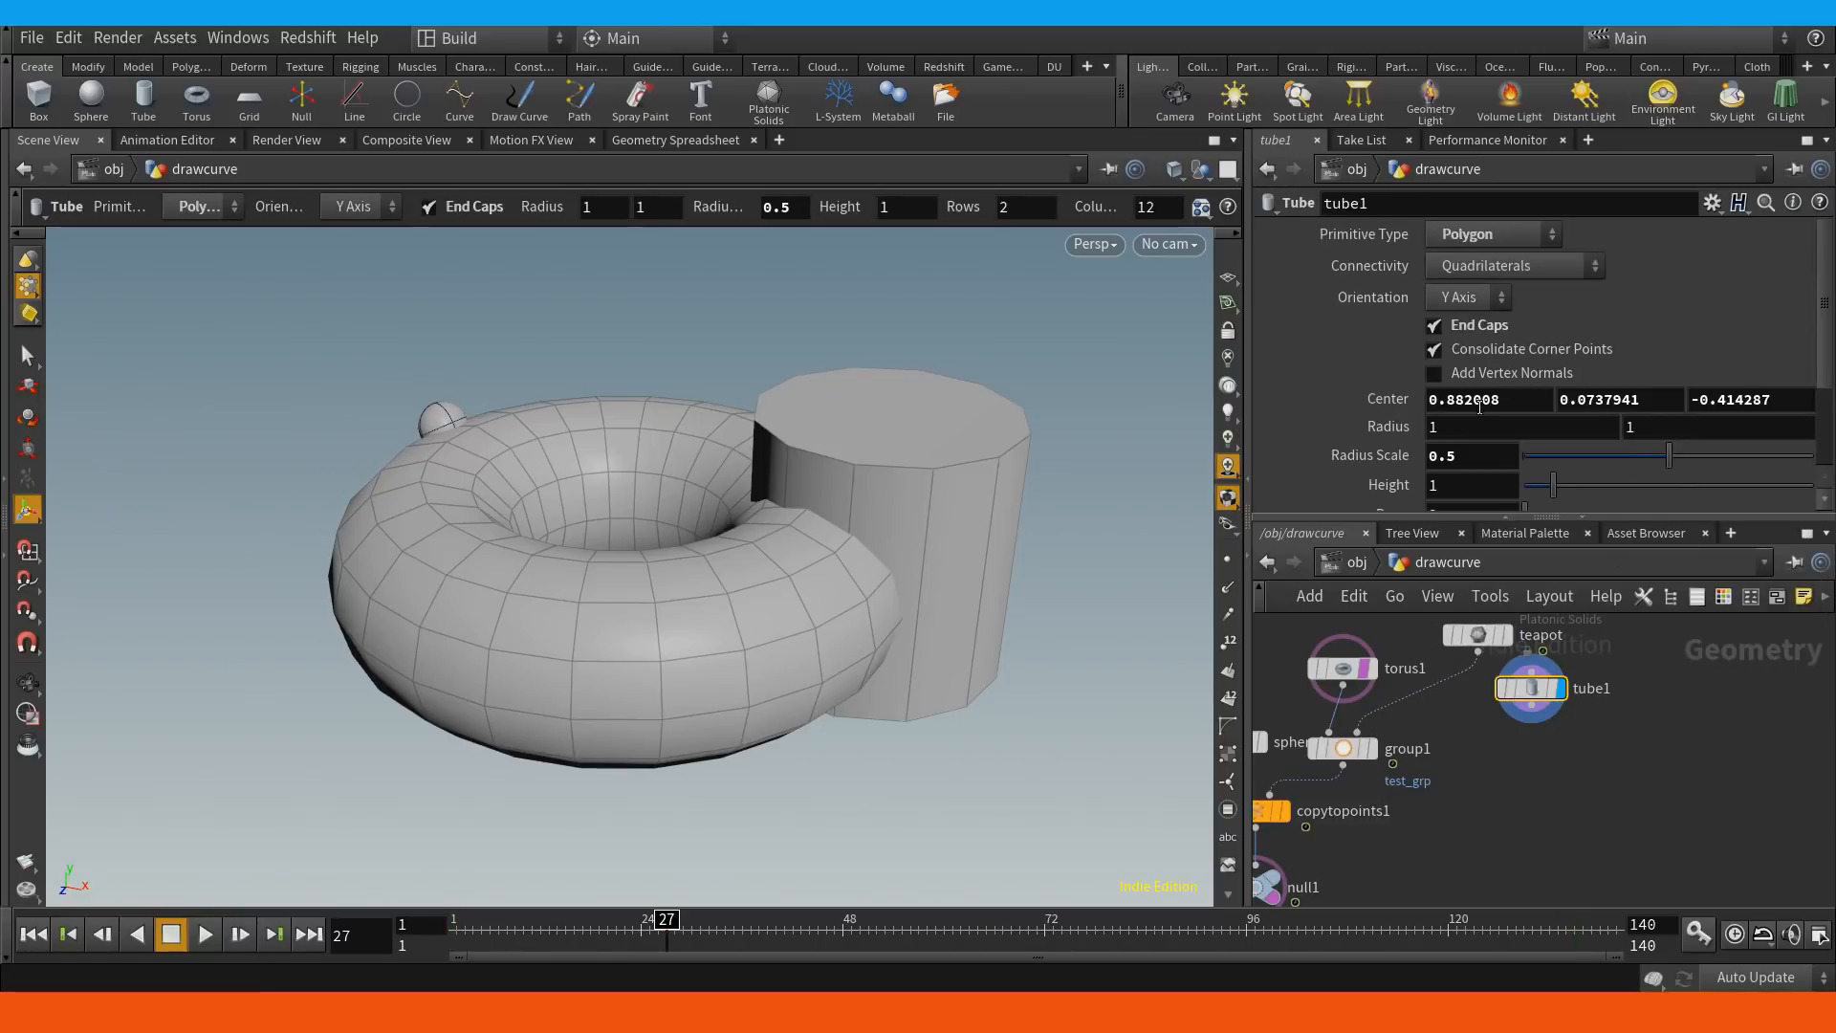
scroll(1827, 340, down, 2)
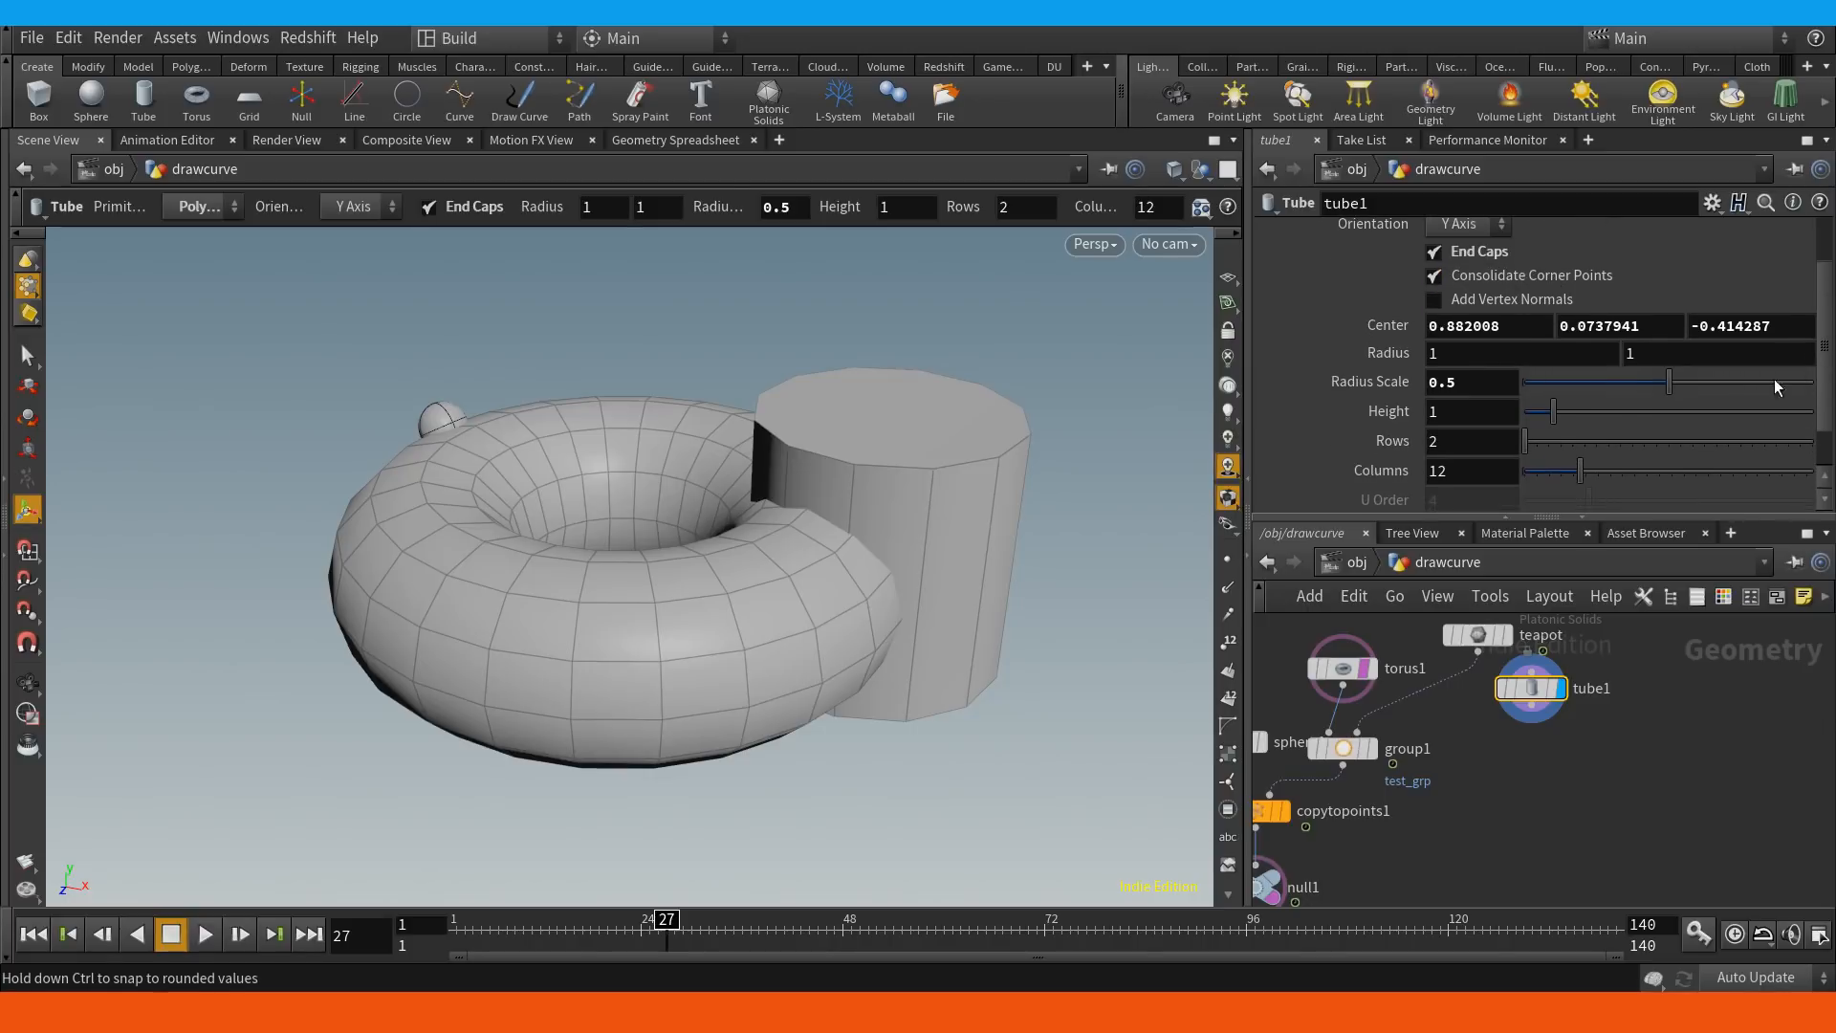
right_click(1452, 327)
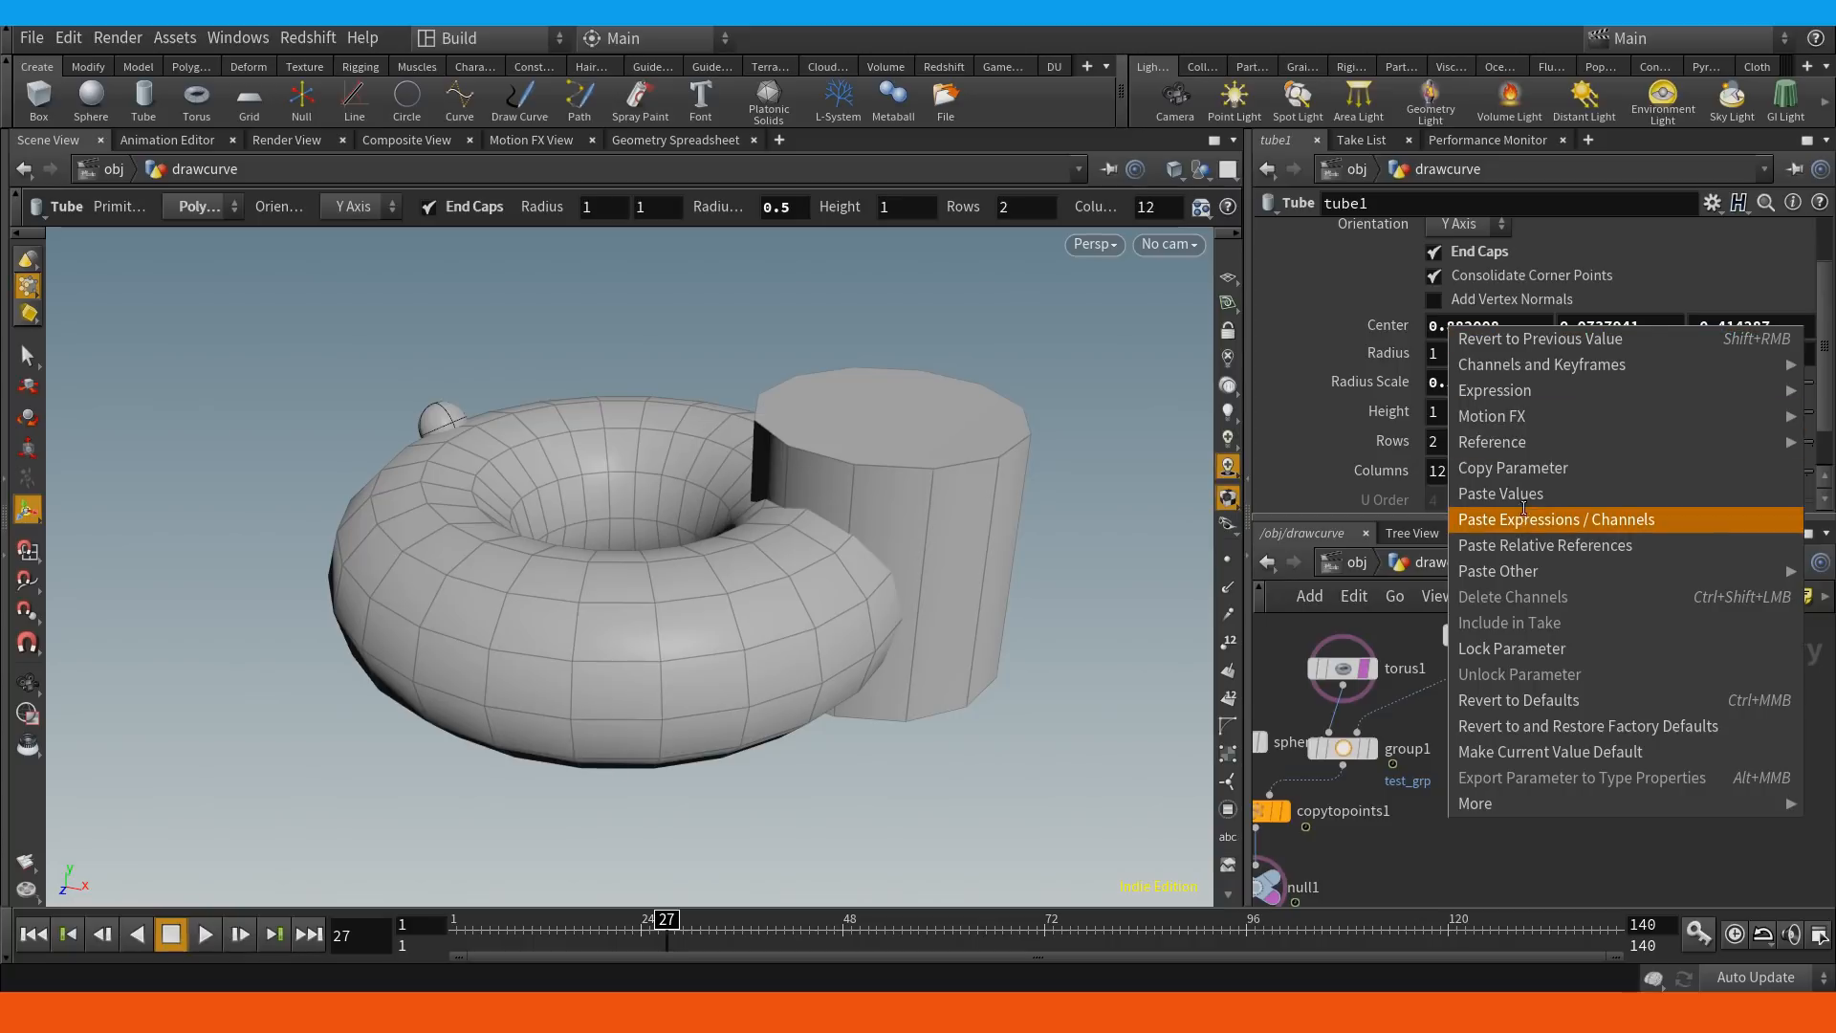
click(1525, 544)
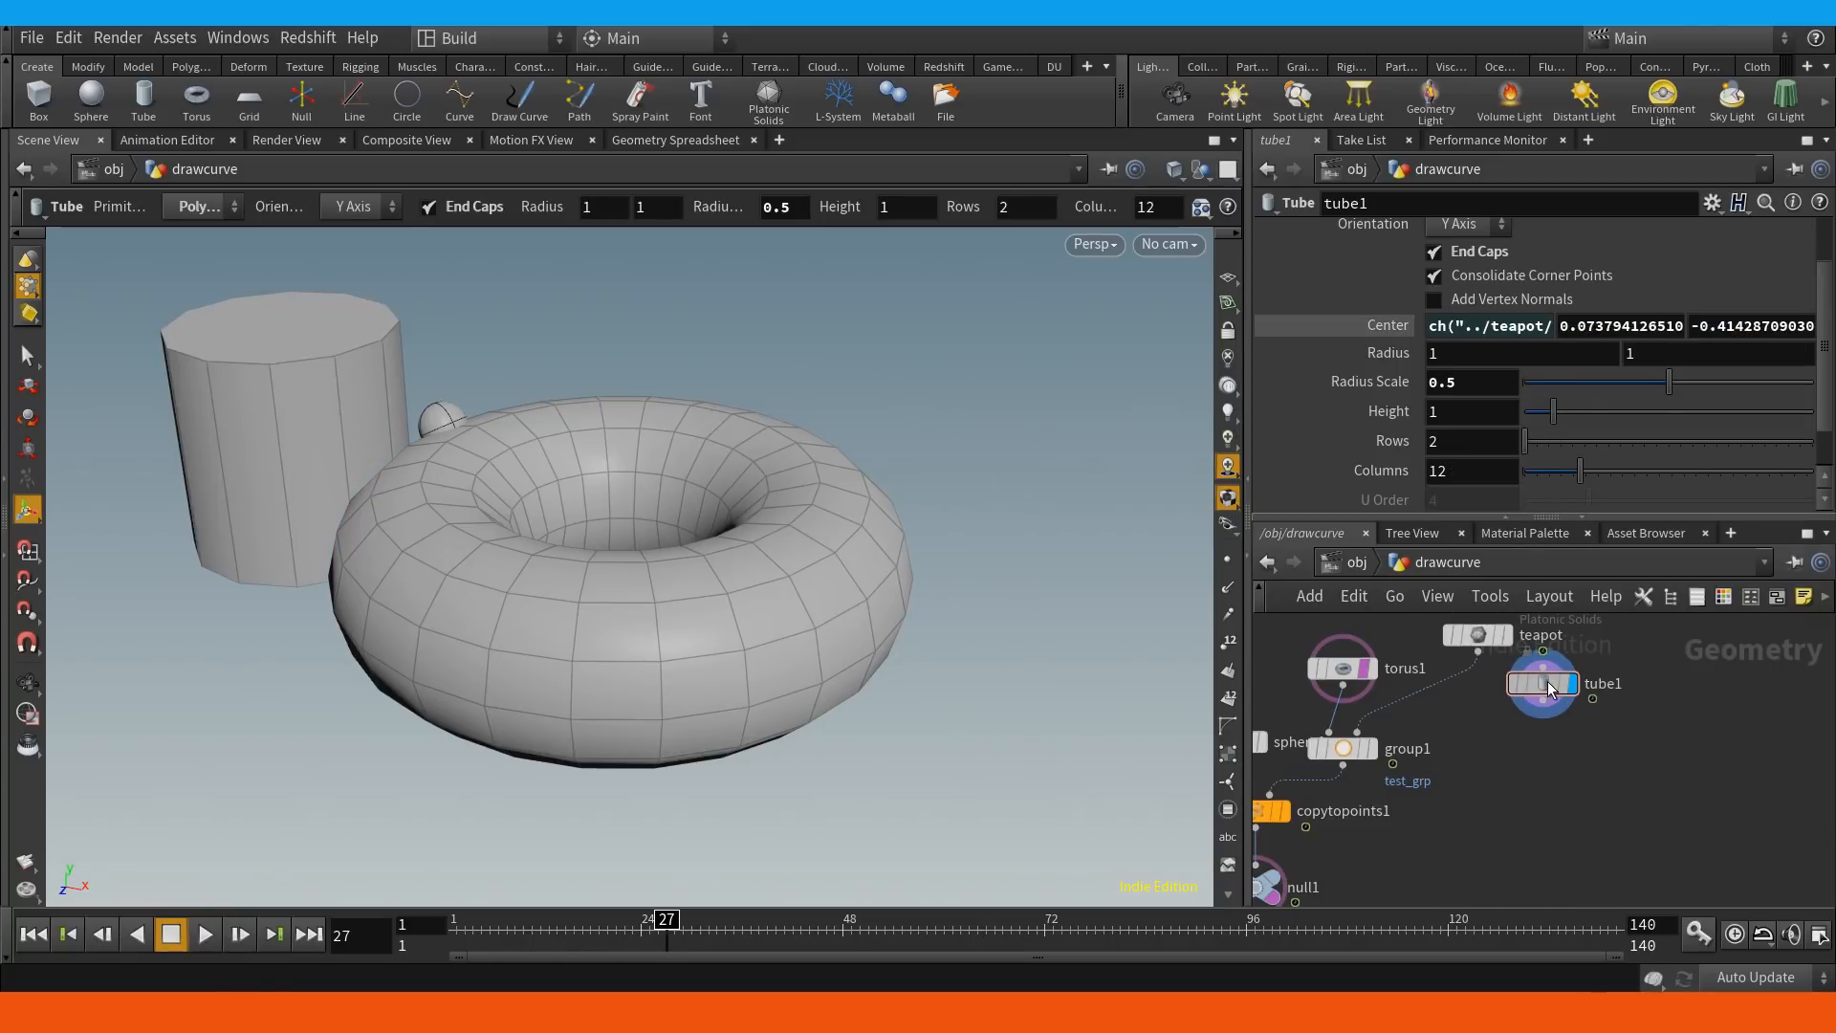
Connect tube1 to group1's Bounding Object input in place of the teapot and play the animation.
drag(1530, 689, 1371, 786)
key(space)
key(Up)
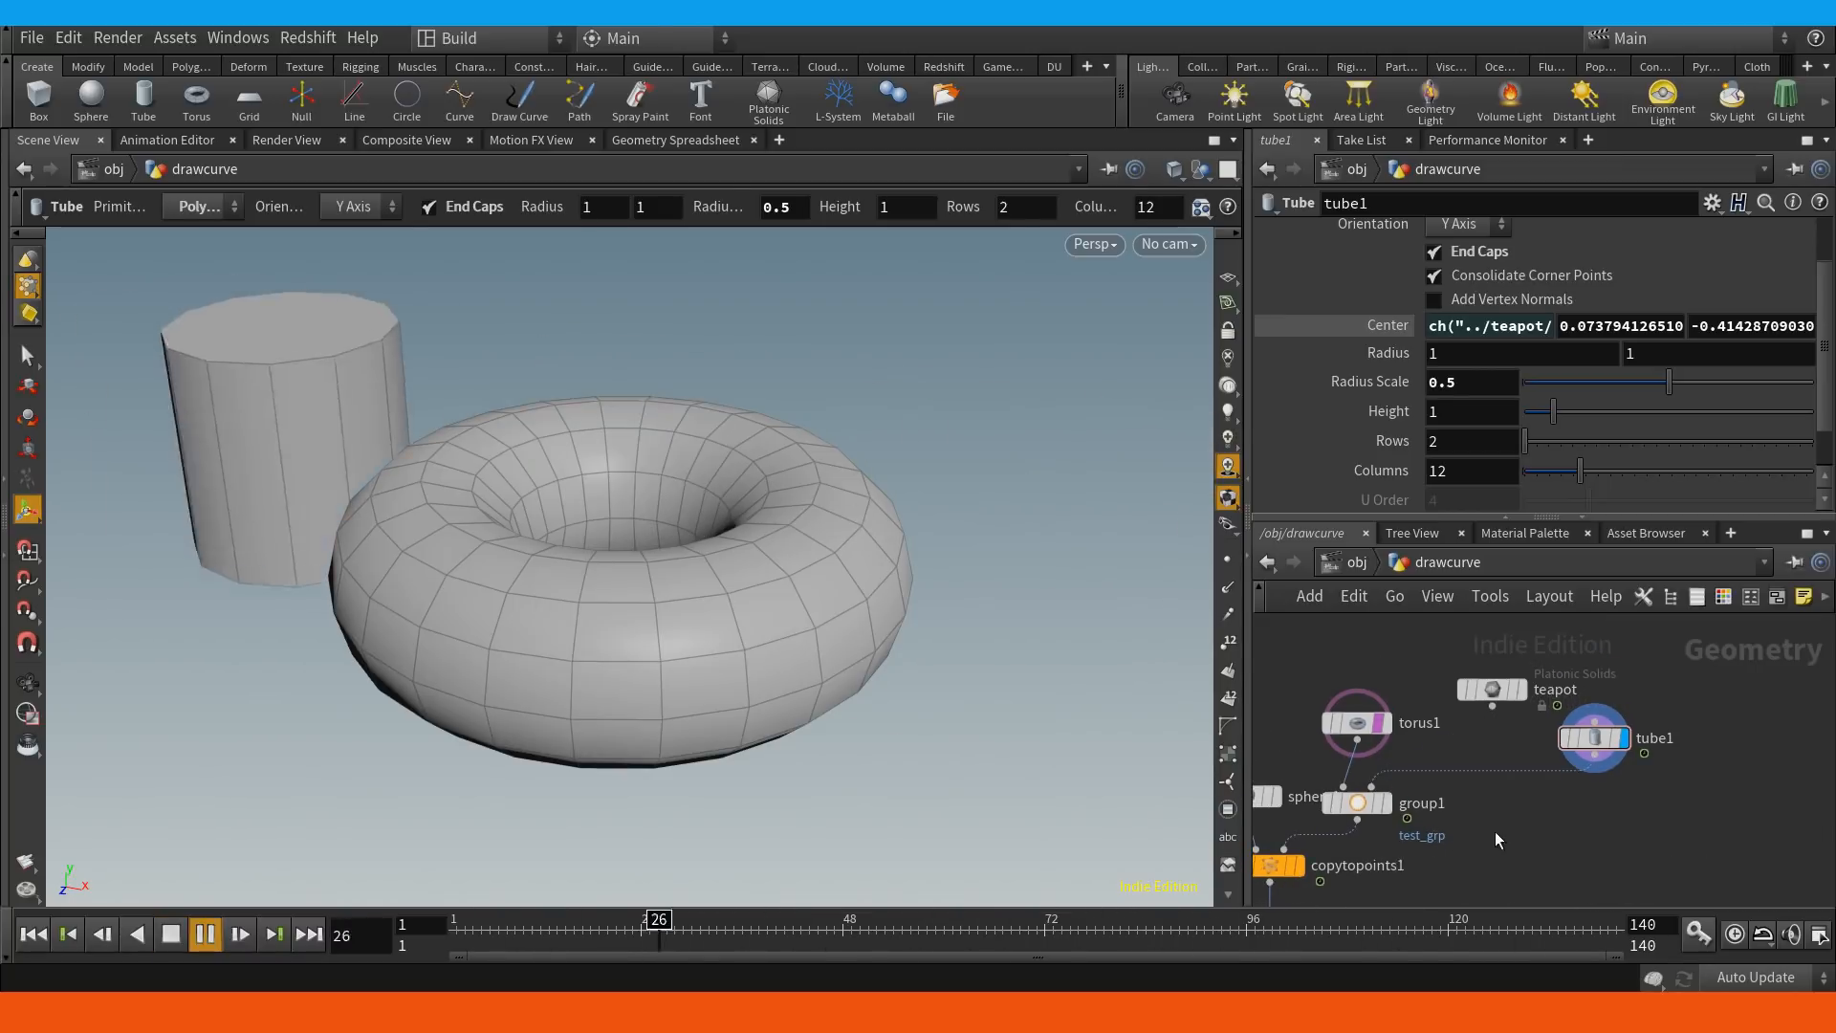
Display null1 to view the copied spheres driven by the moving tube during playback.
drag(1495, 830, 1528, 725)
key(Tab)
text(null)
key(Return)
click(1308, 834)
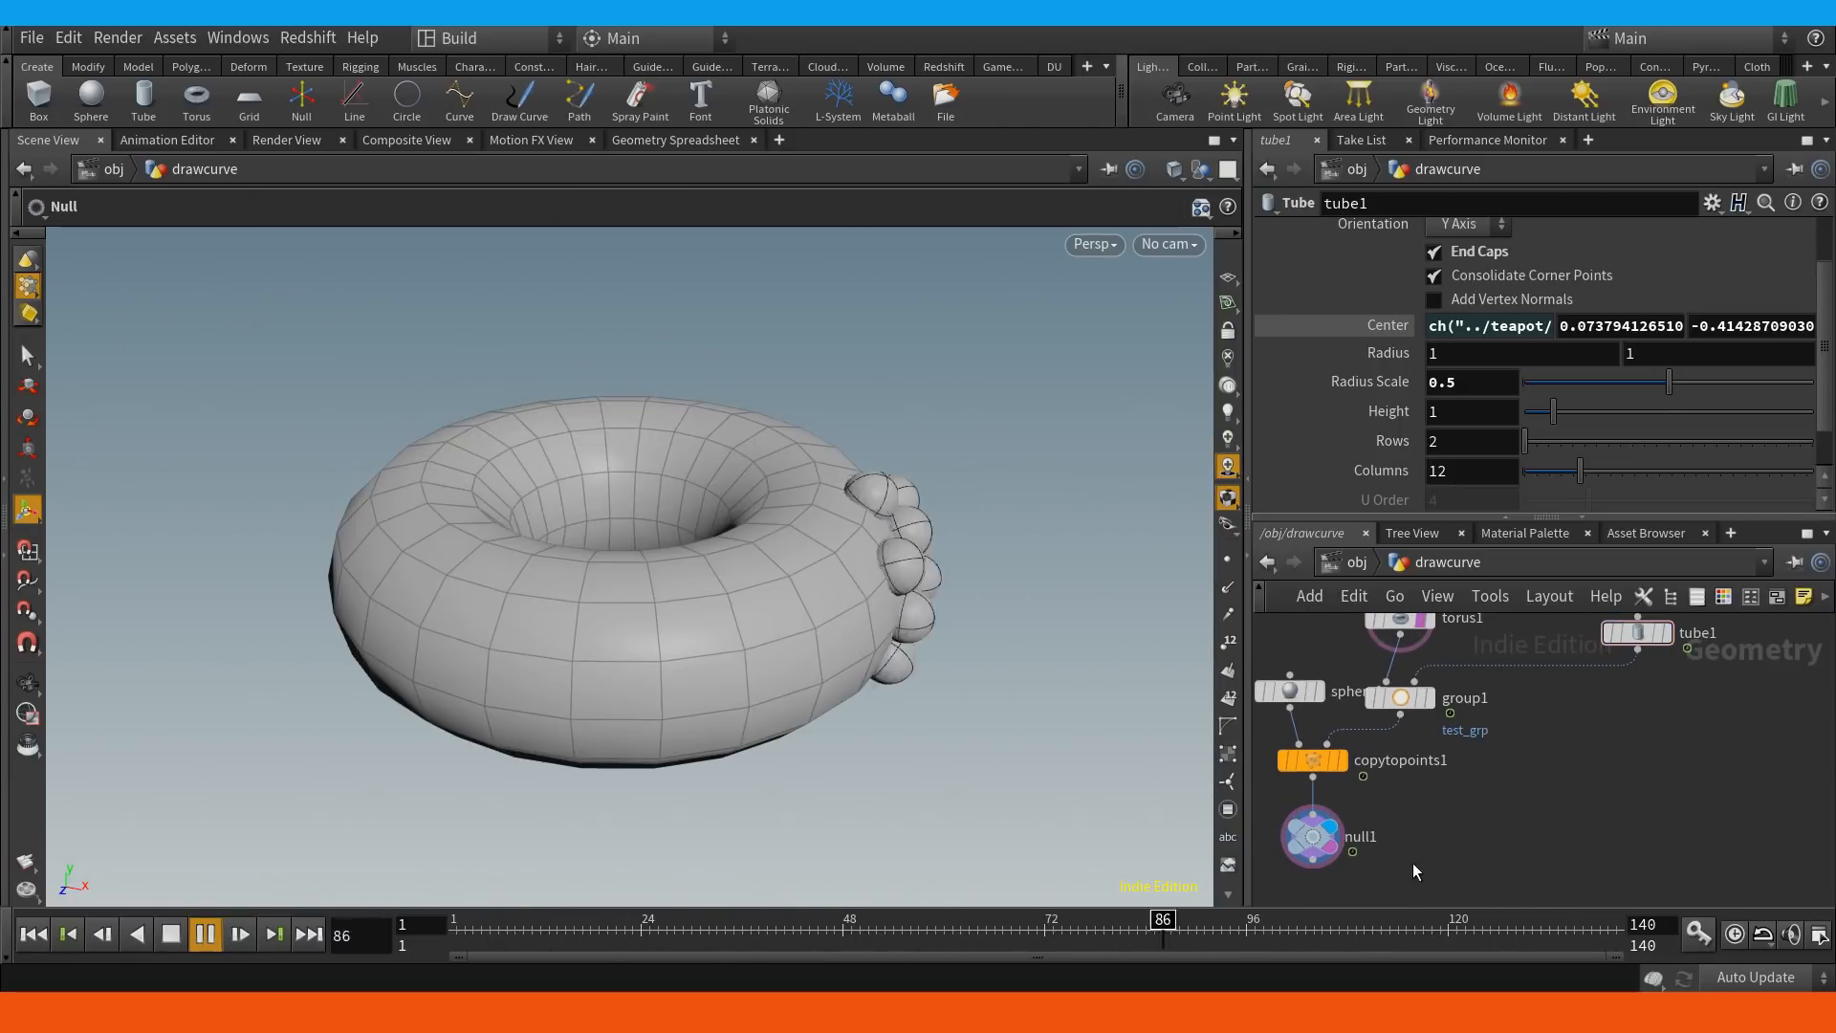
click(1329, 847)
middle_drag(1576, 745, 1507, 817)
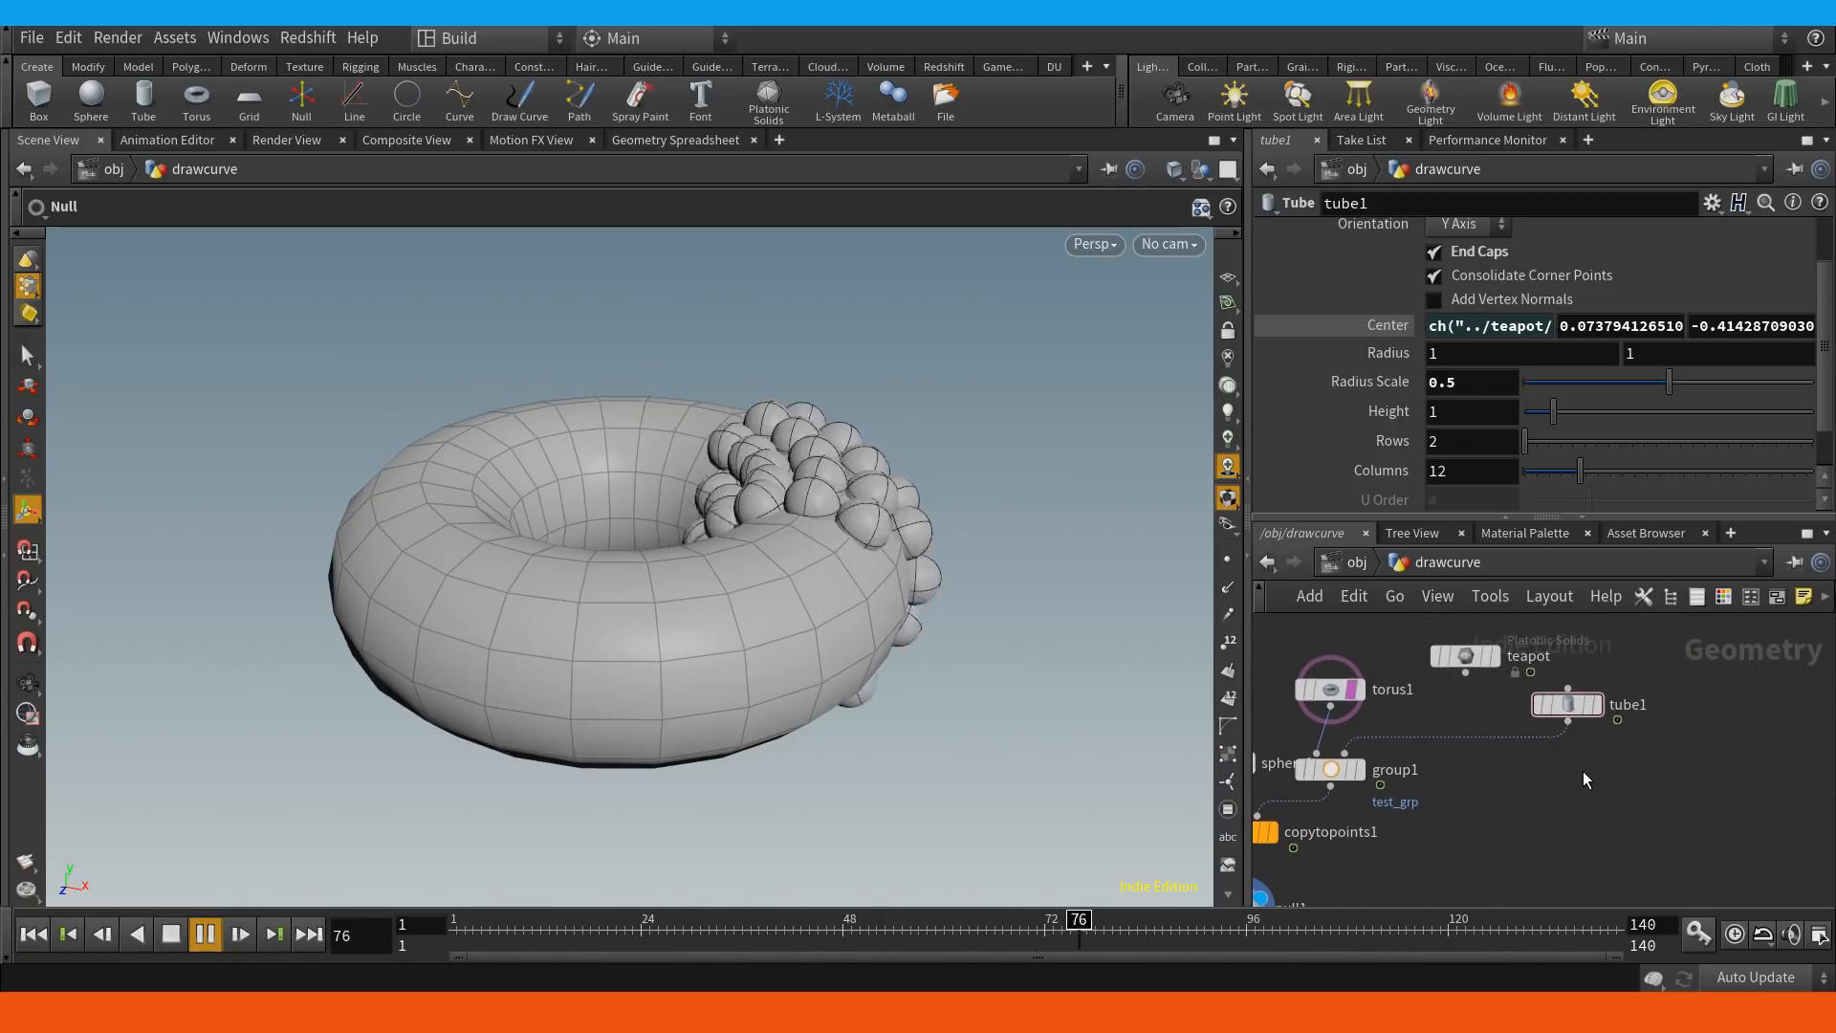
Add a Transform node and insert it on the connection between tube1 and group1.
key(Tab)
text(t)
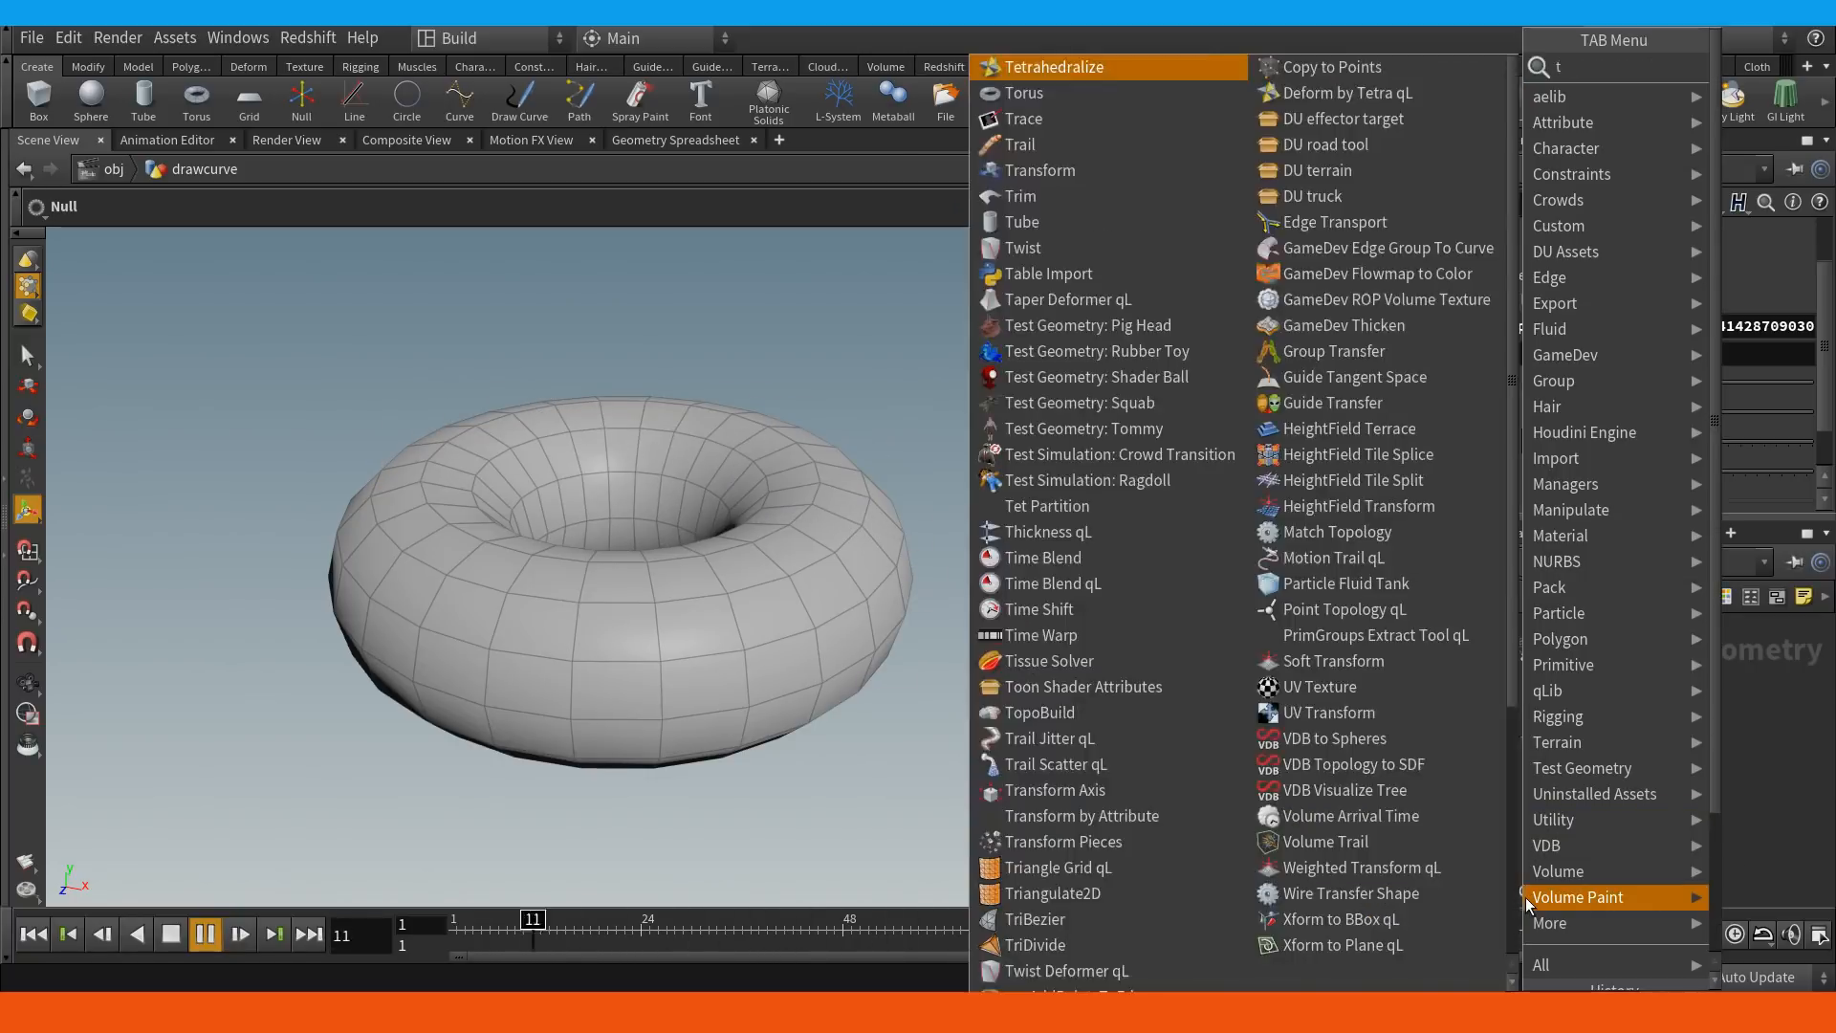
text(rans)
key(Return)
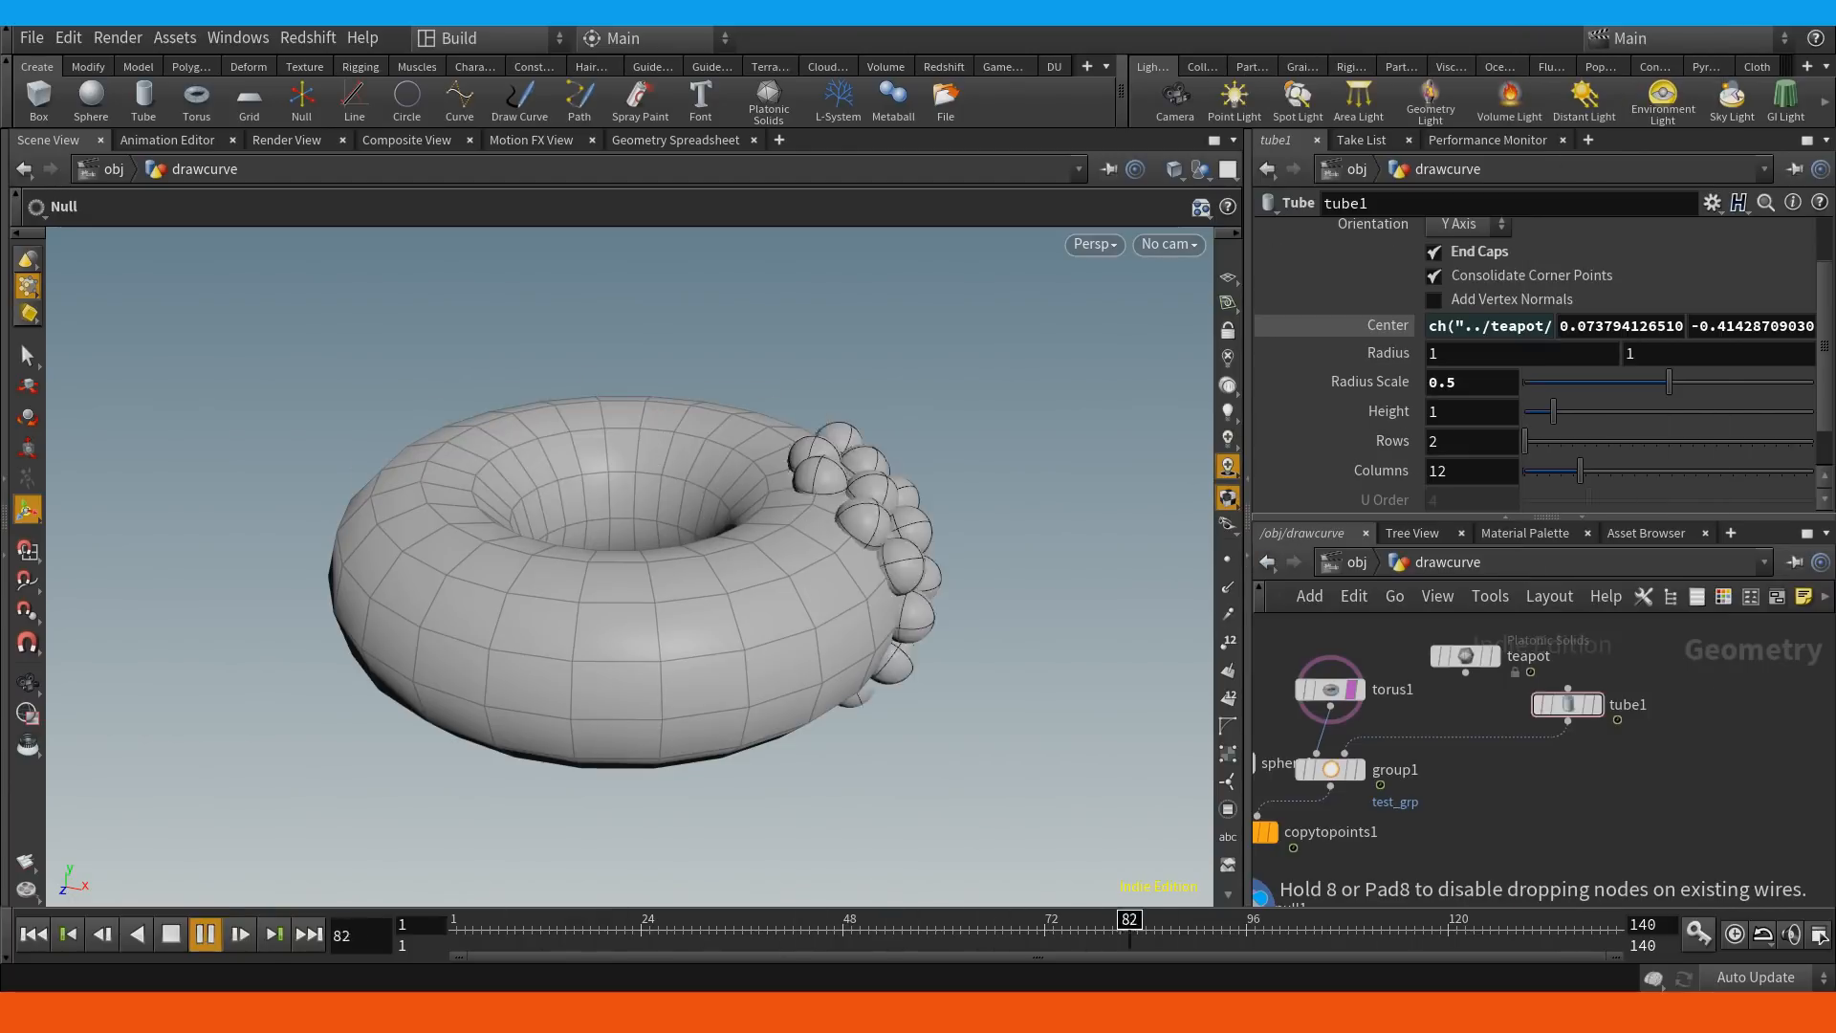
click(1461, 789)
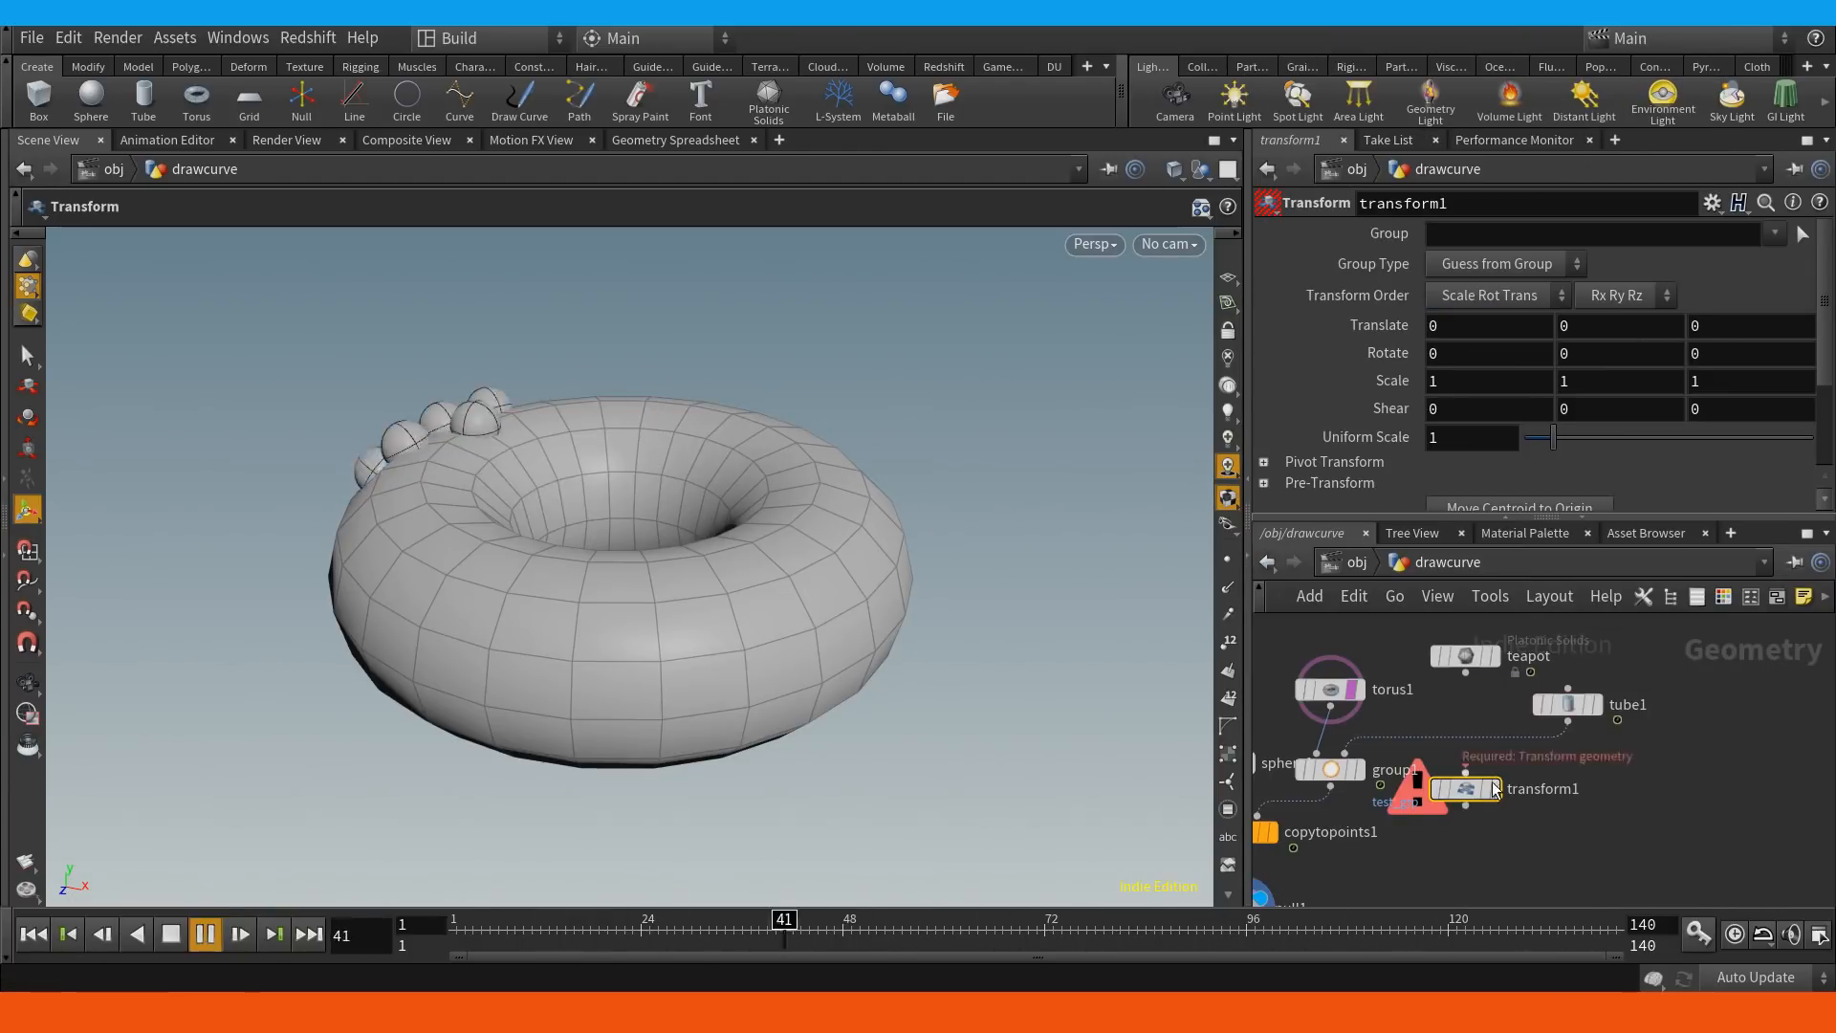
drag(1496, 789, 1471, 744)
Stop playback, return to frame 1, connect the teapot to transform1's input in place of tube1, and select the teapot node.
key(Up)
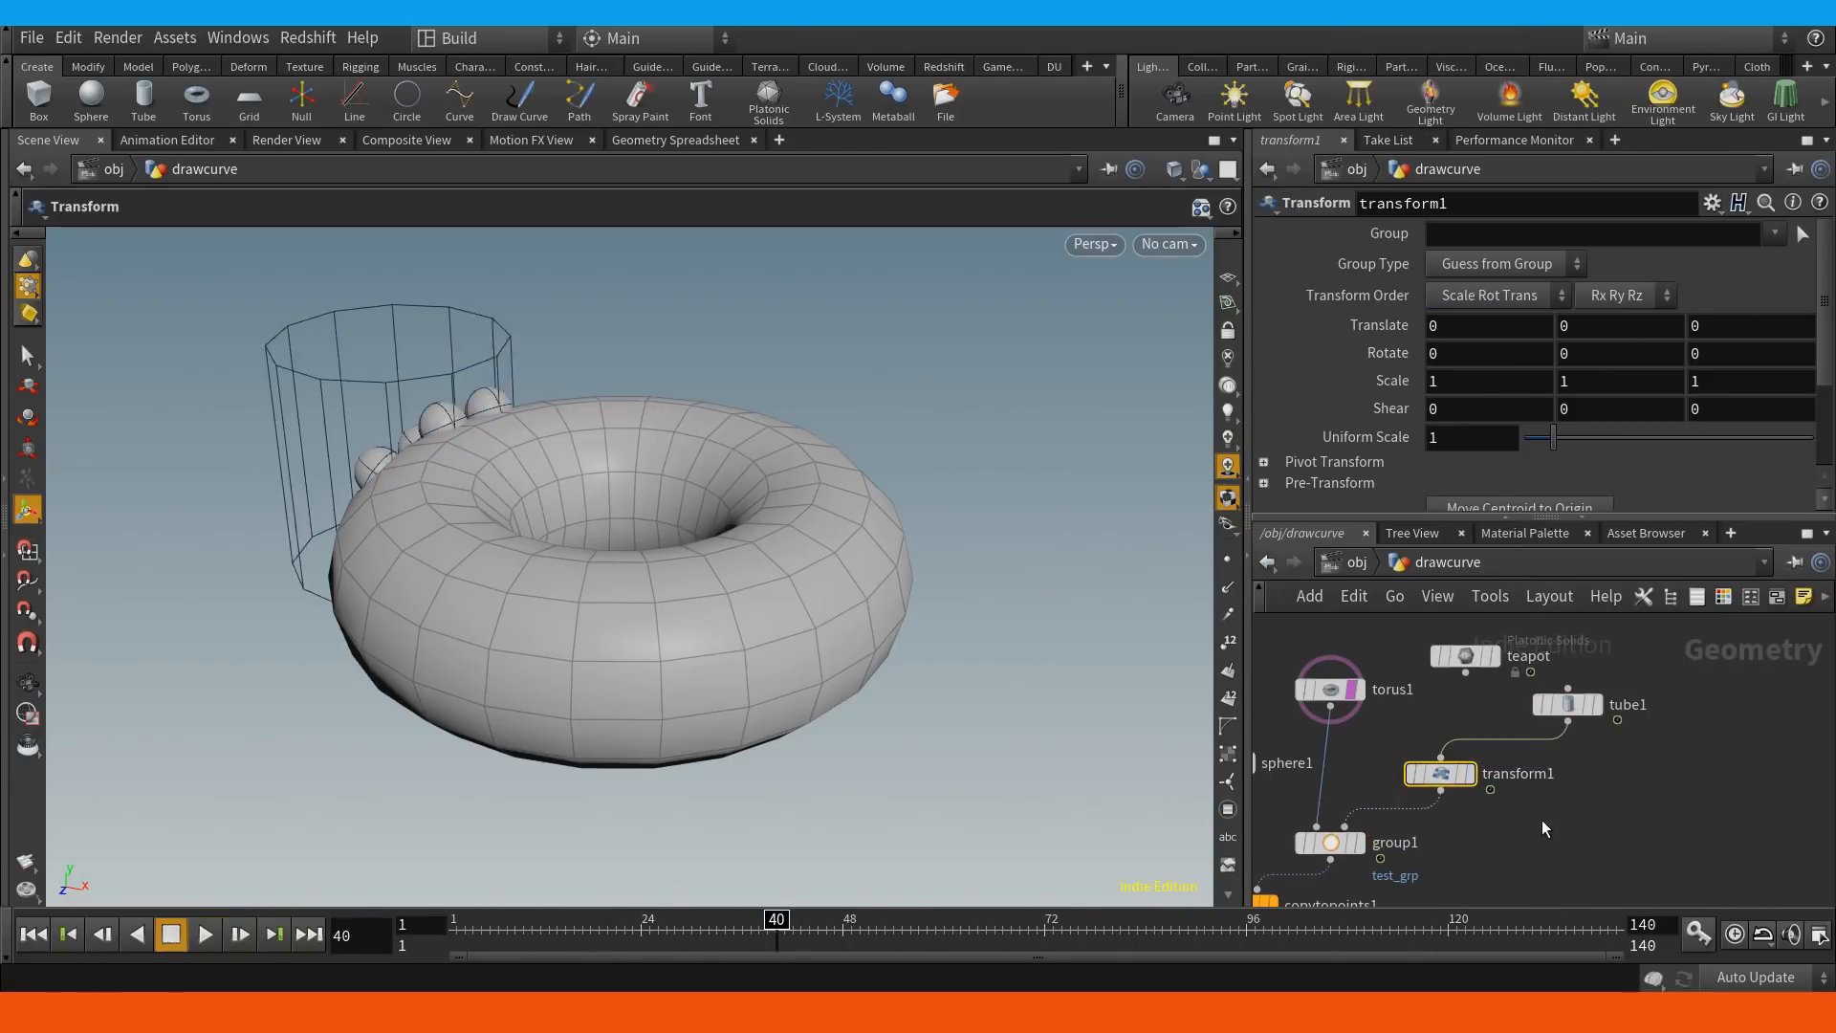
key(ctrl+Up)
drag(1465, 673, 1441, 758)
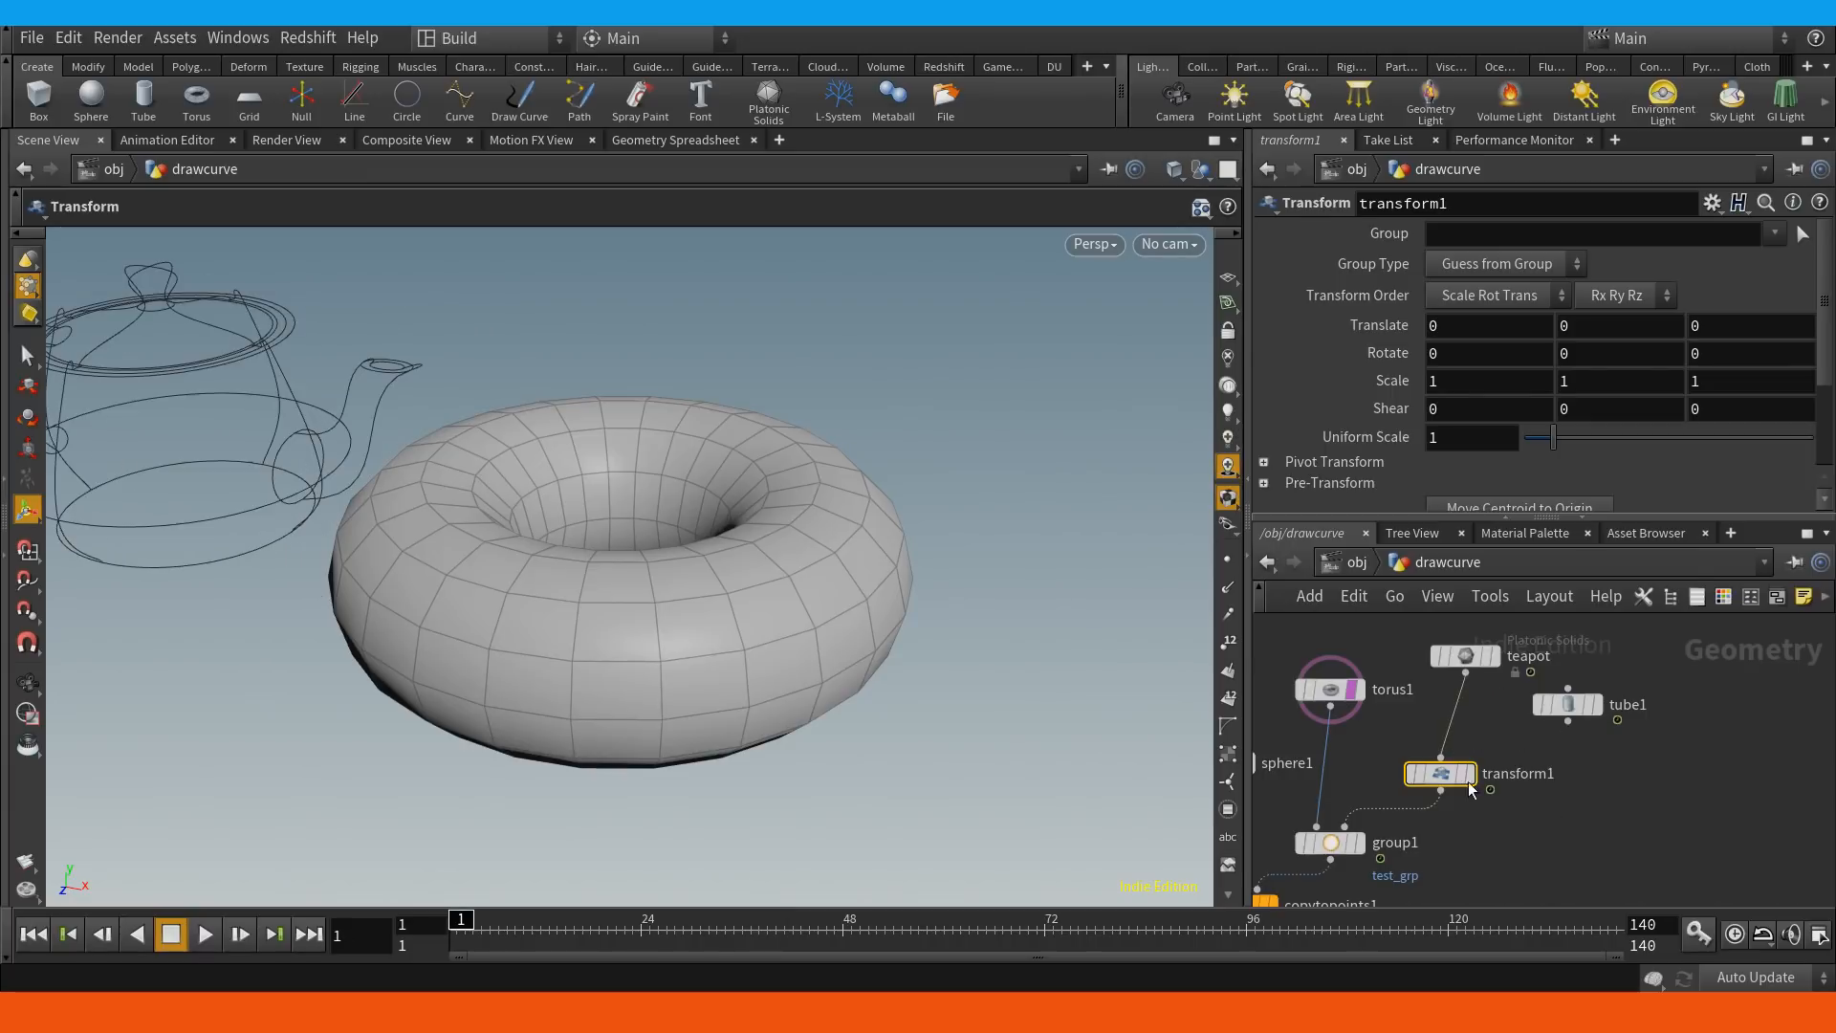
click(1494, 838)
click(1466, 657)
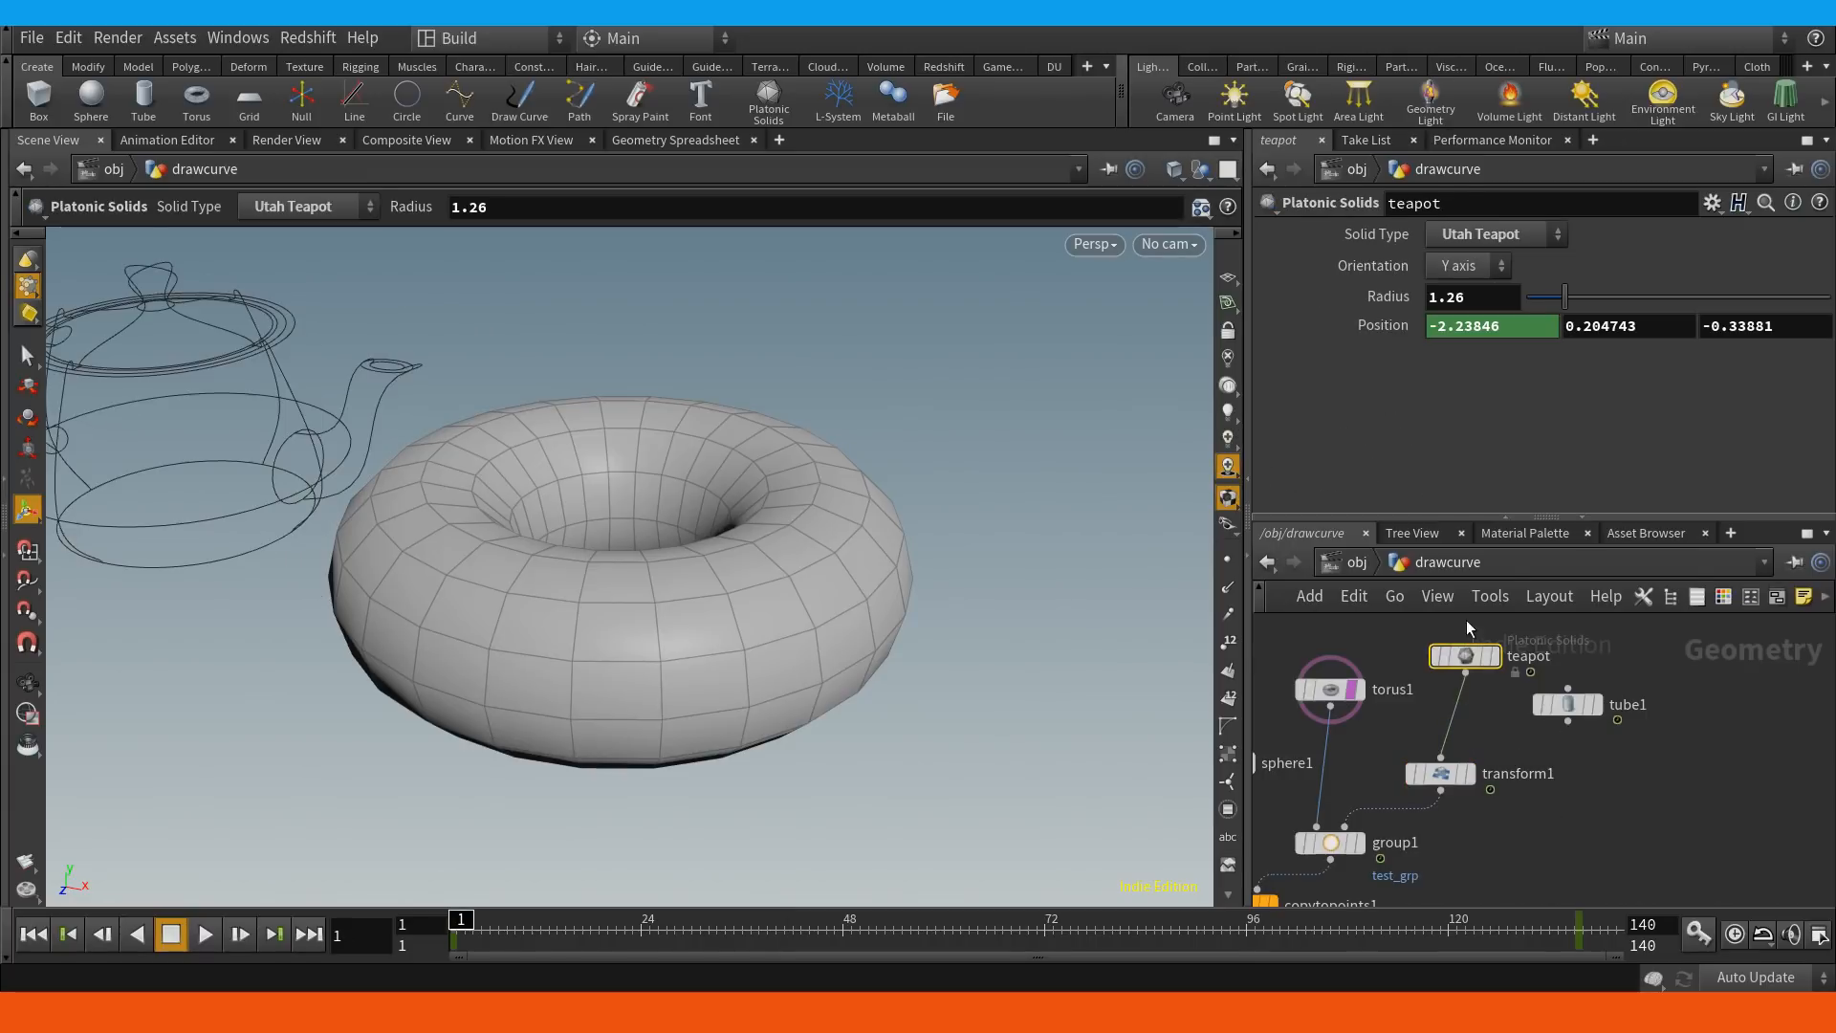
Delete the animation channel on the teapot's X position.
right_click(1488, 330)
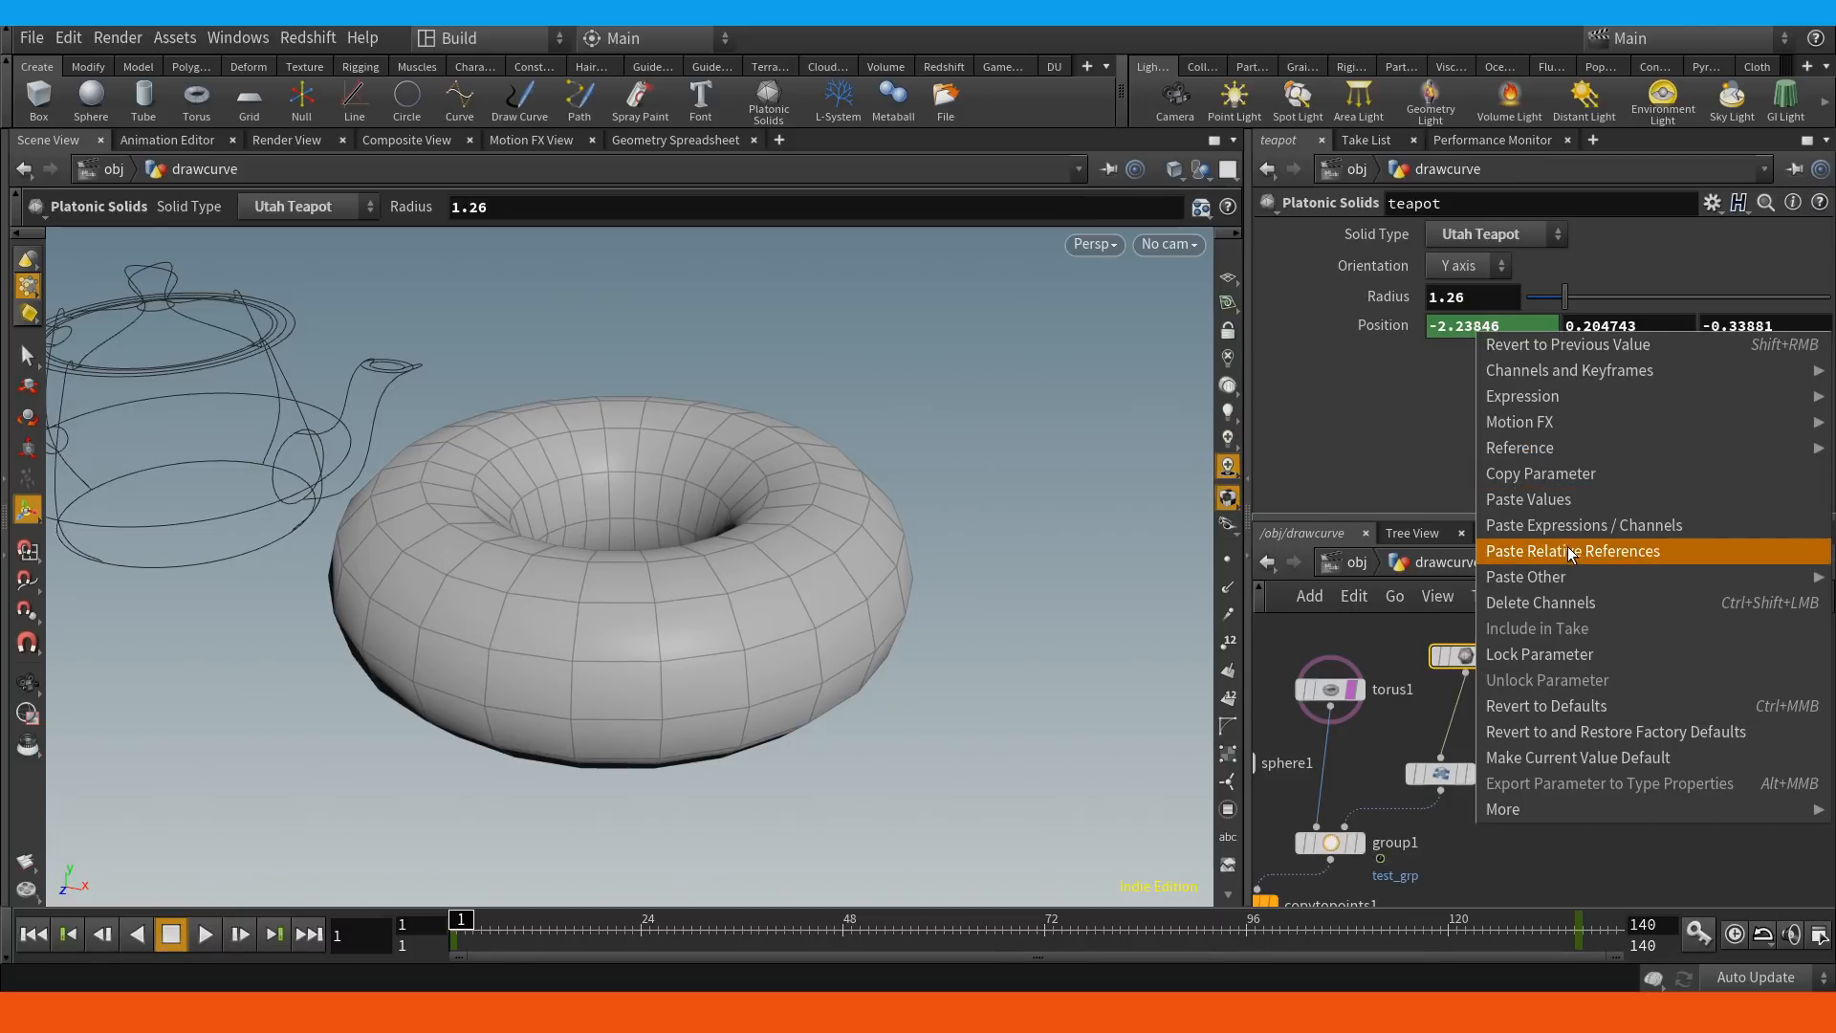
click(1535, 605)
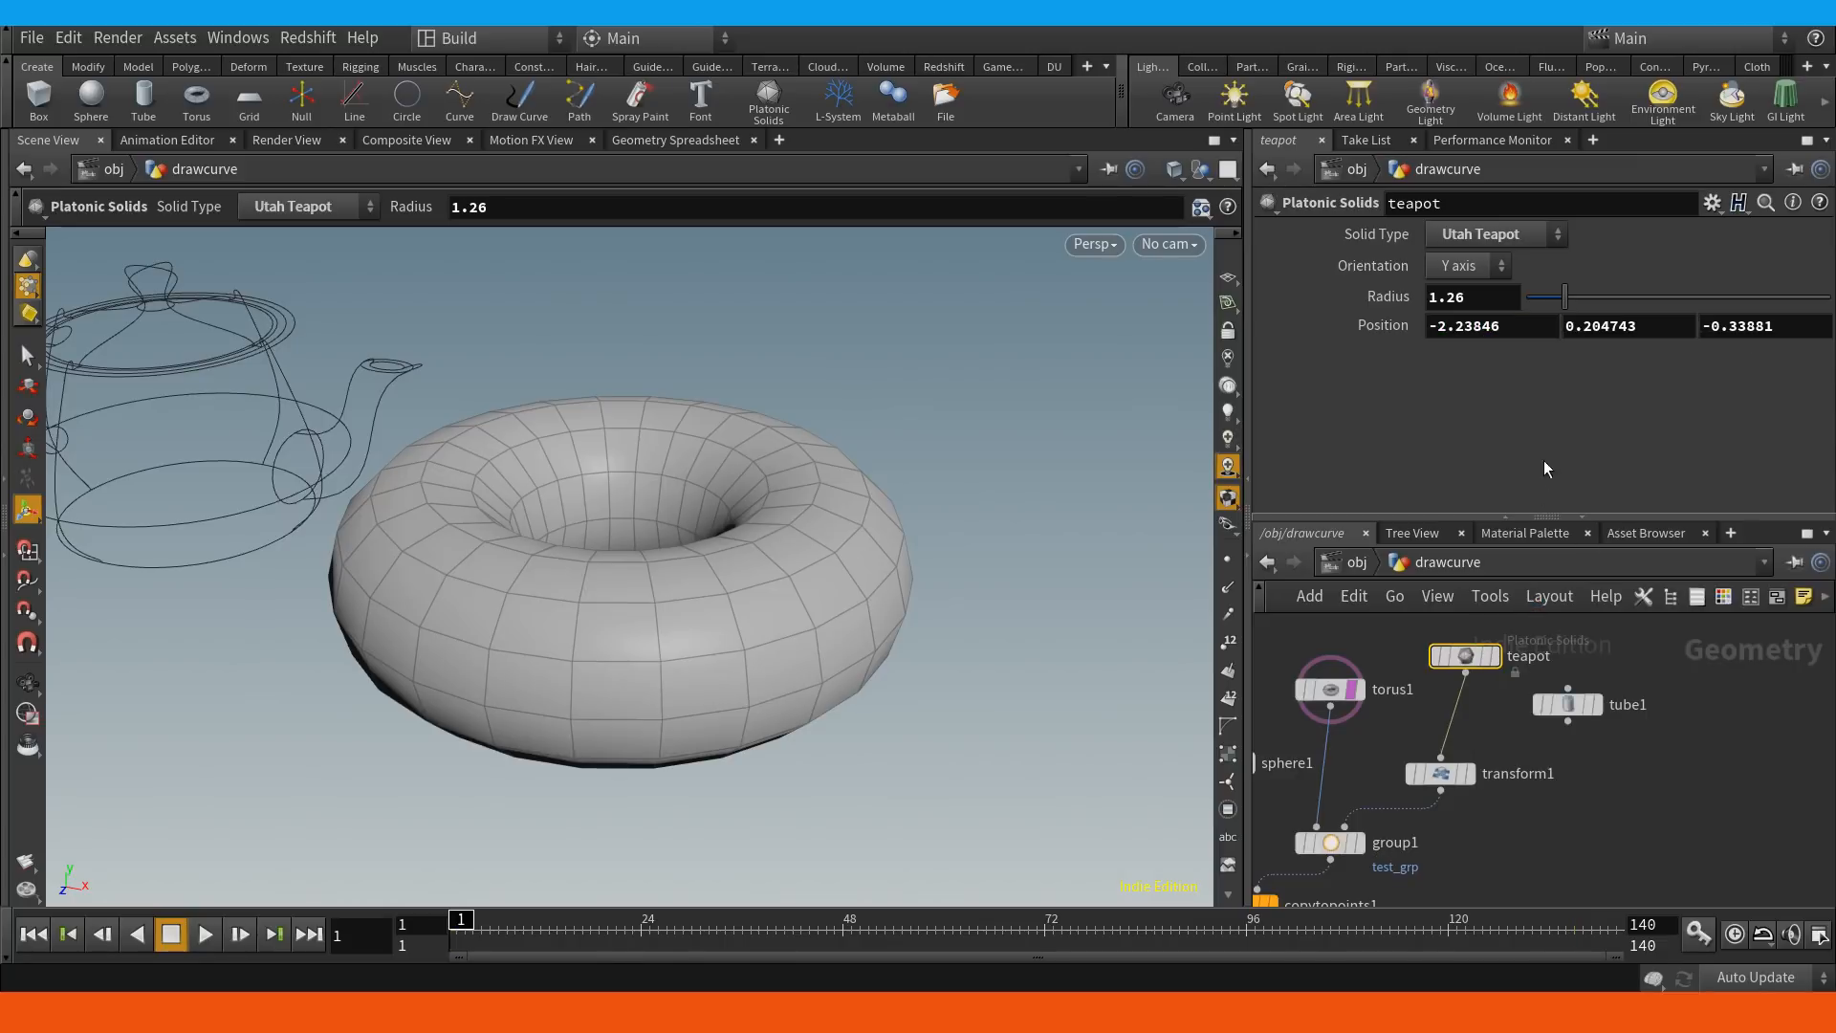
Keyframe transform1's Translate X at 0 on frame 1 and at 4 on frame 114.
drag(1439, 769, 1456, 741)
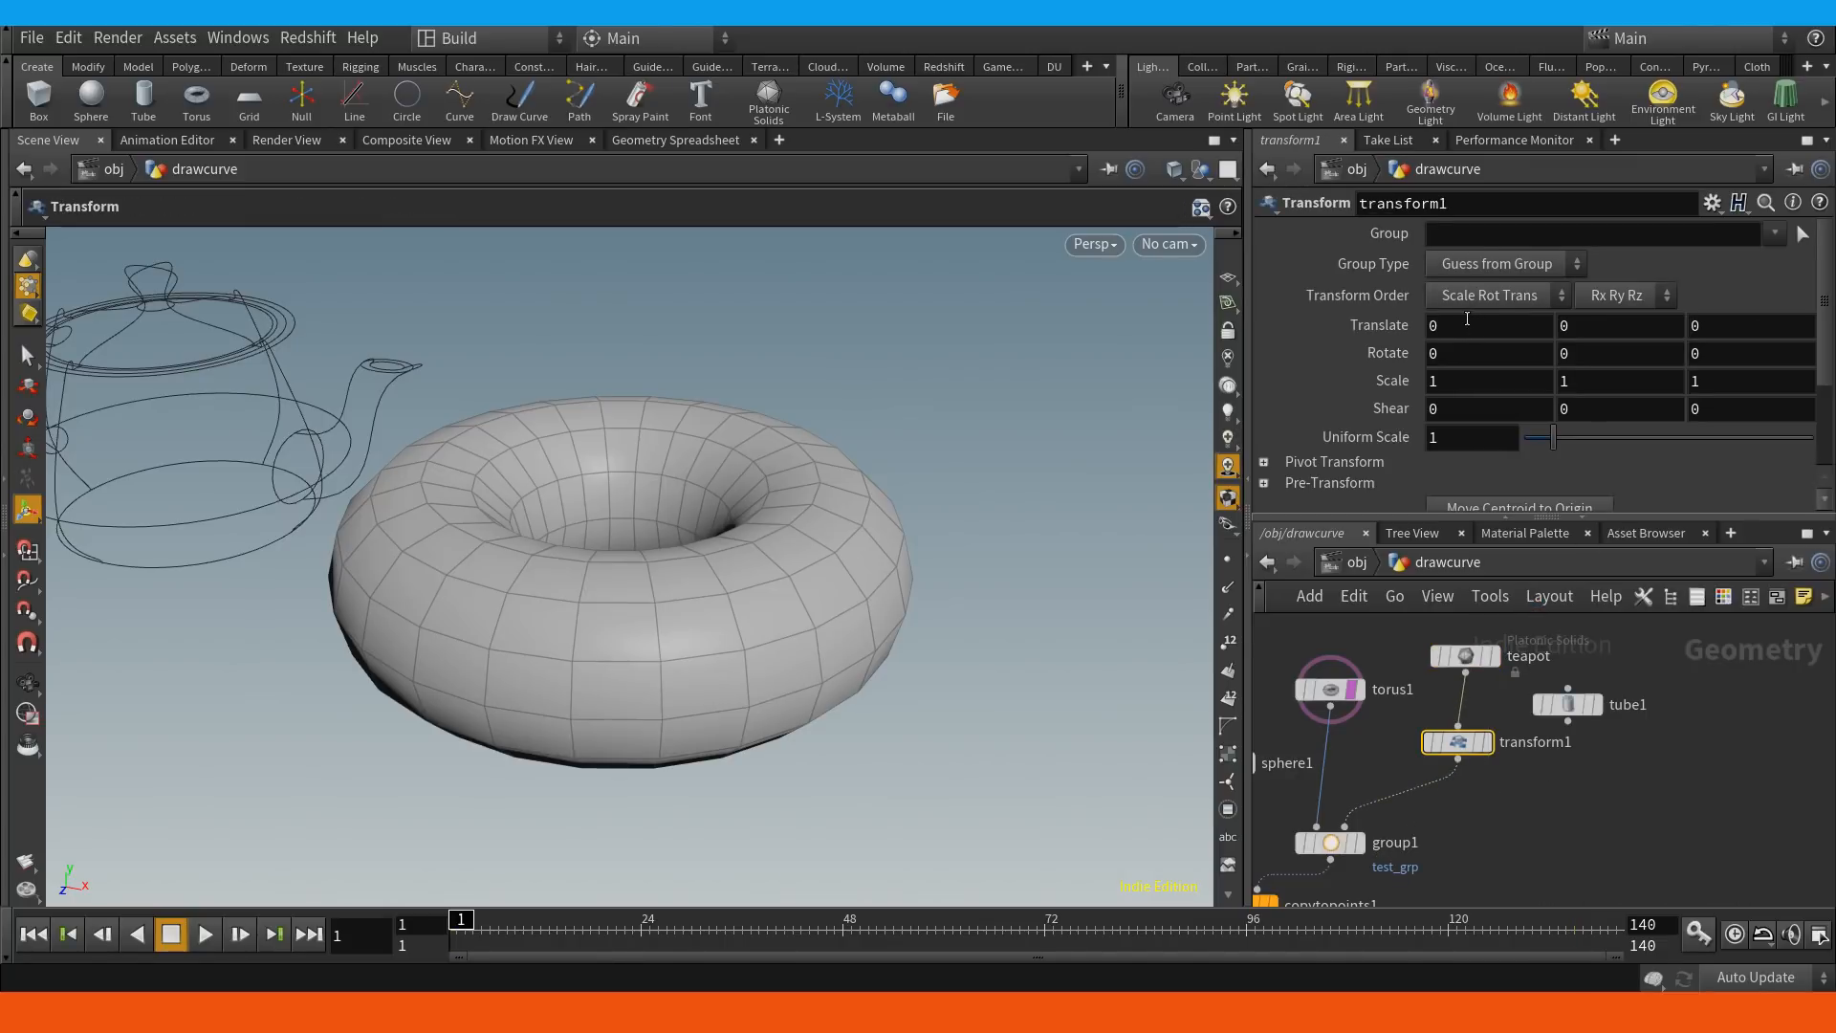
right_click(1455, 331)
click(1450, 326)
click(1456, 330)
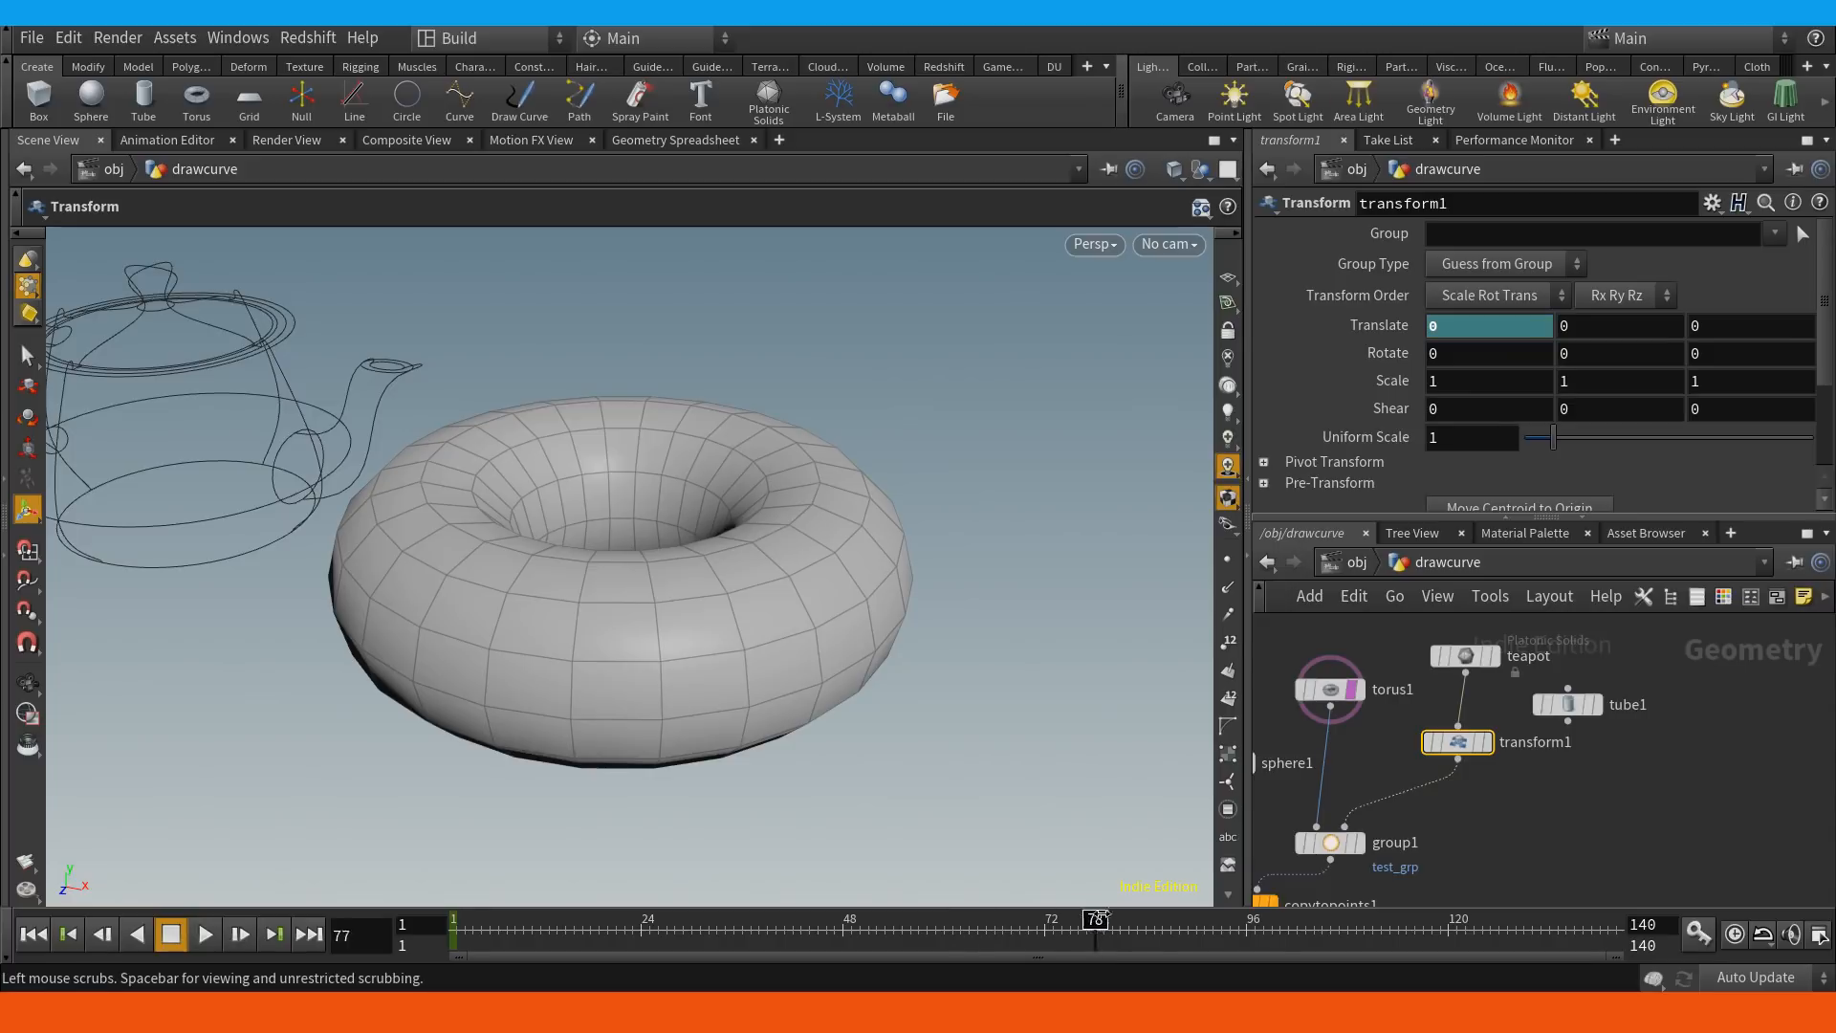
drag(1374, 930, 1399, 929)
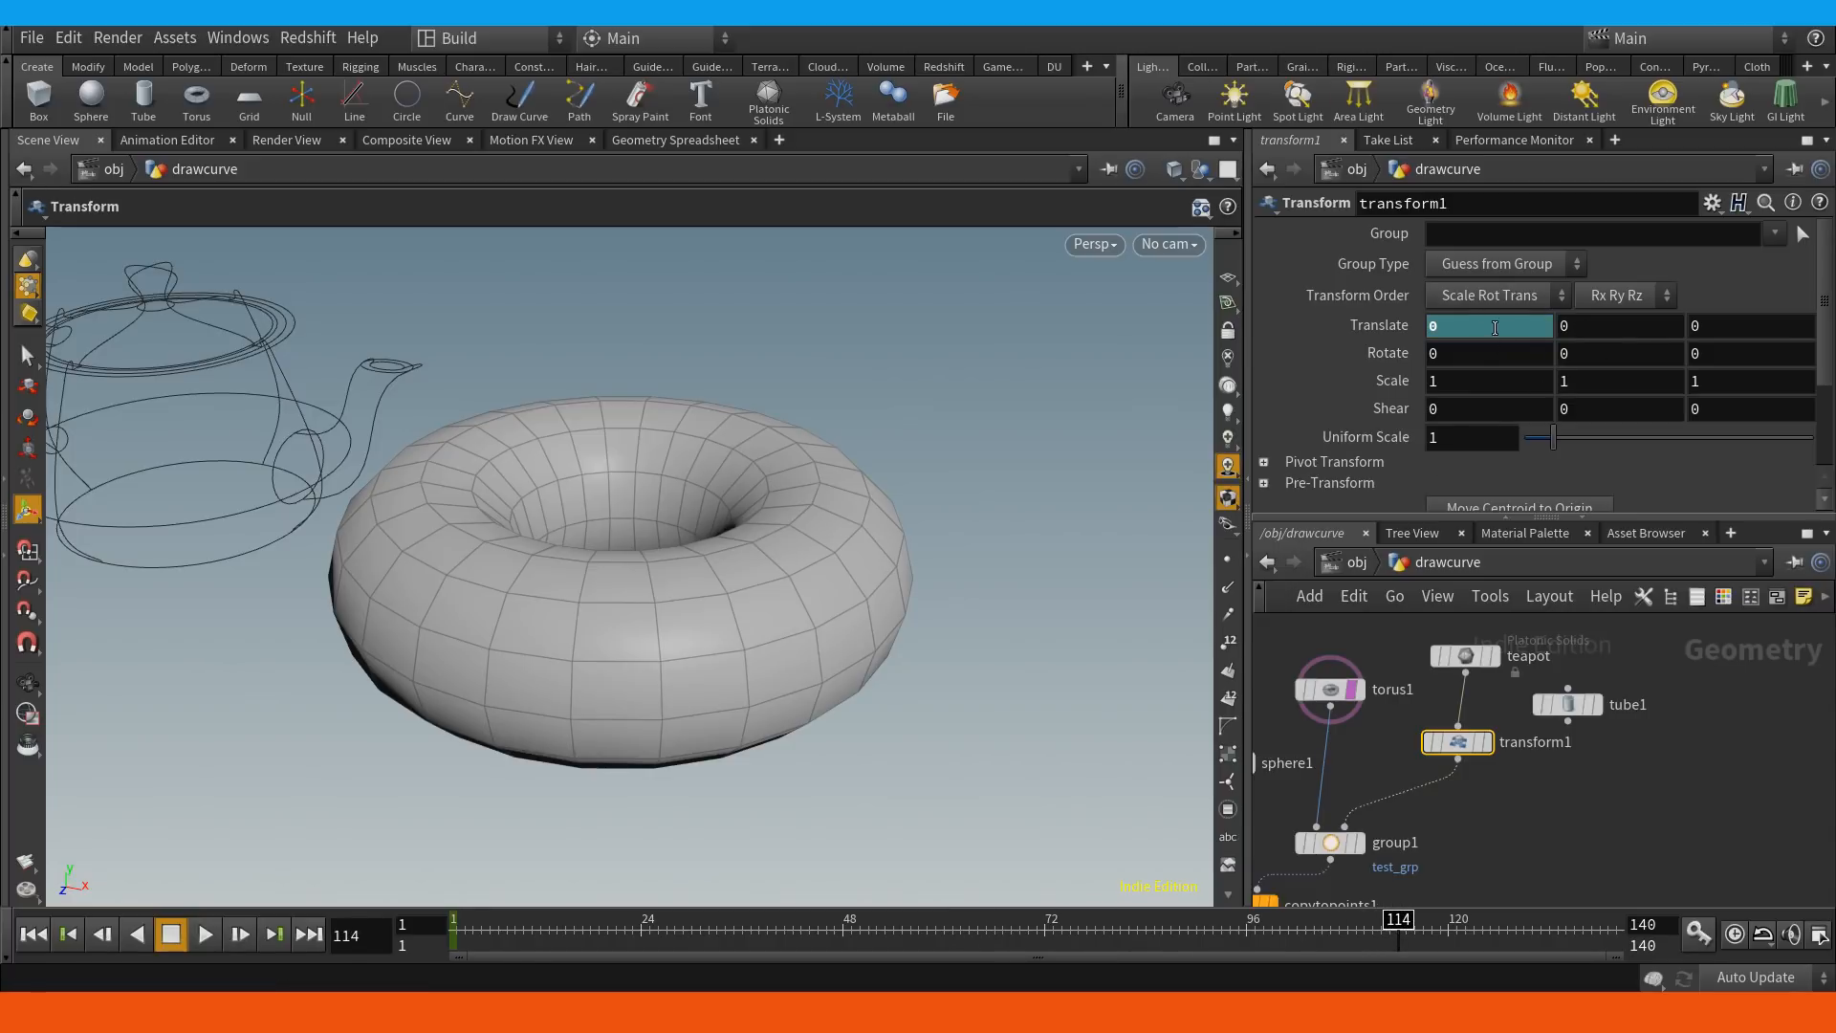
mouse_move(1497, 326)
middle_down()
mouse_move(1500, 303)
mouse_move(1583, 304)
mouse_move(1523, 348)
middle_up()
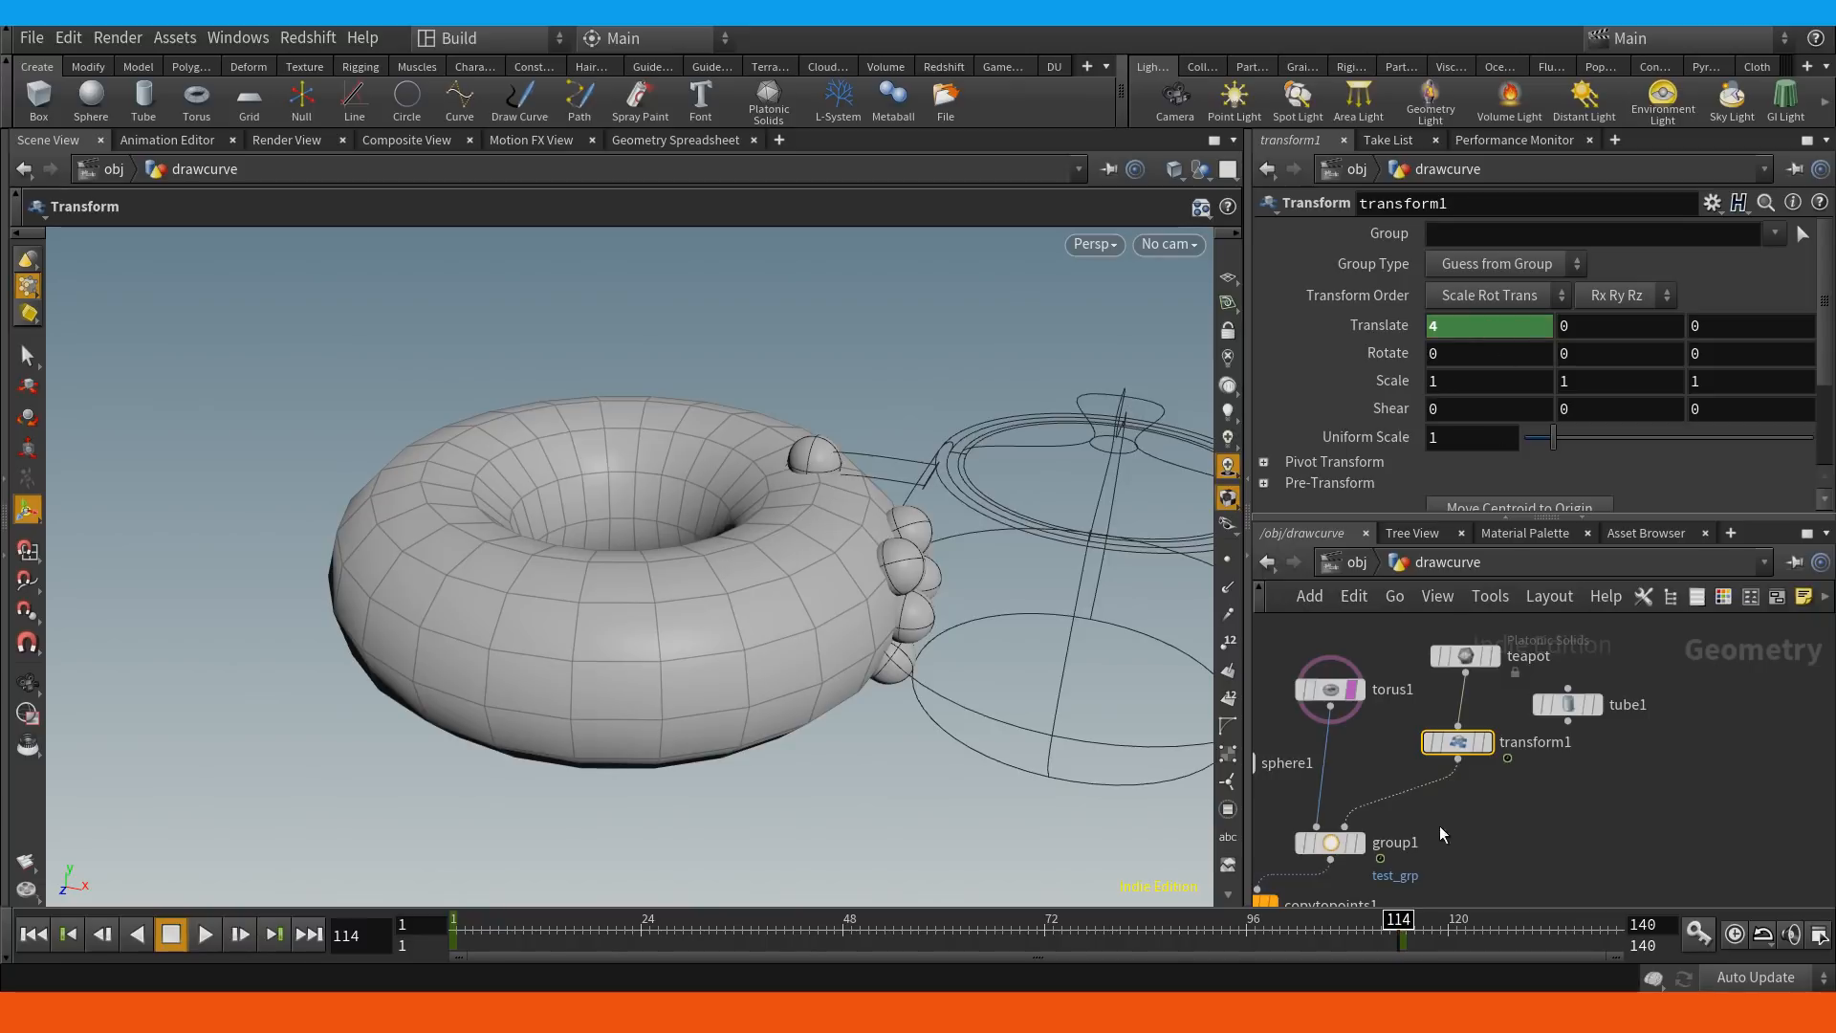
Play the animation and connect tube1 to transform1's input in place of the teapot.
key(Up)
key(Up)
key(Up)
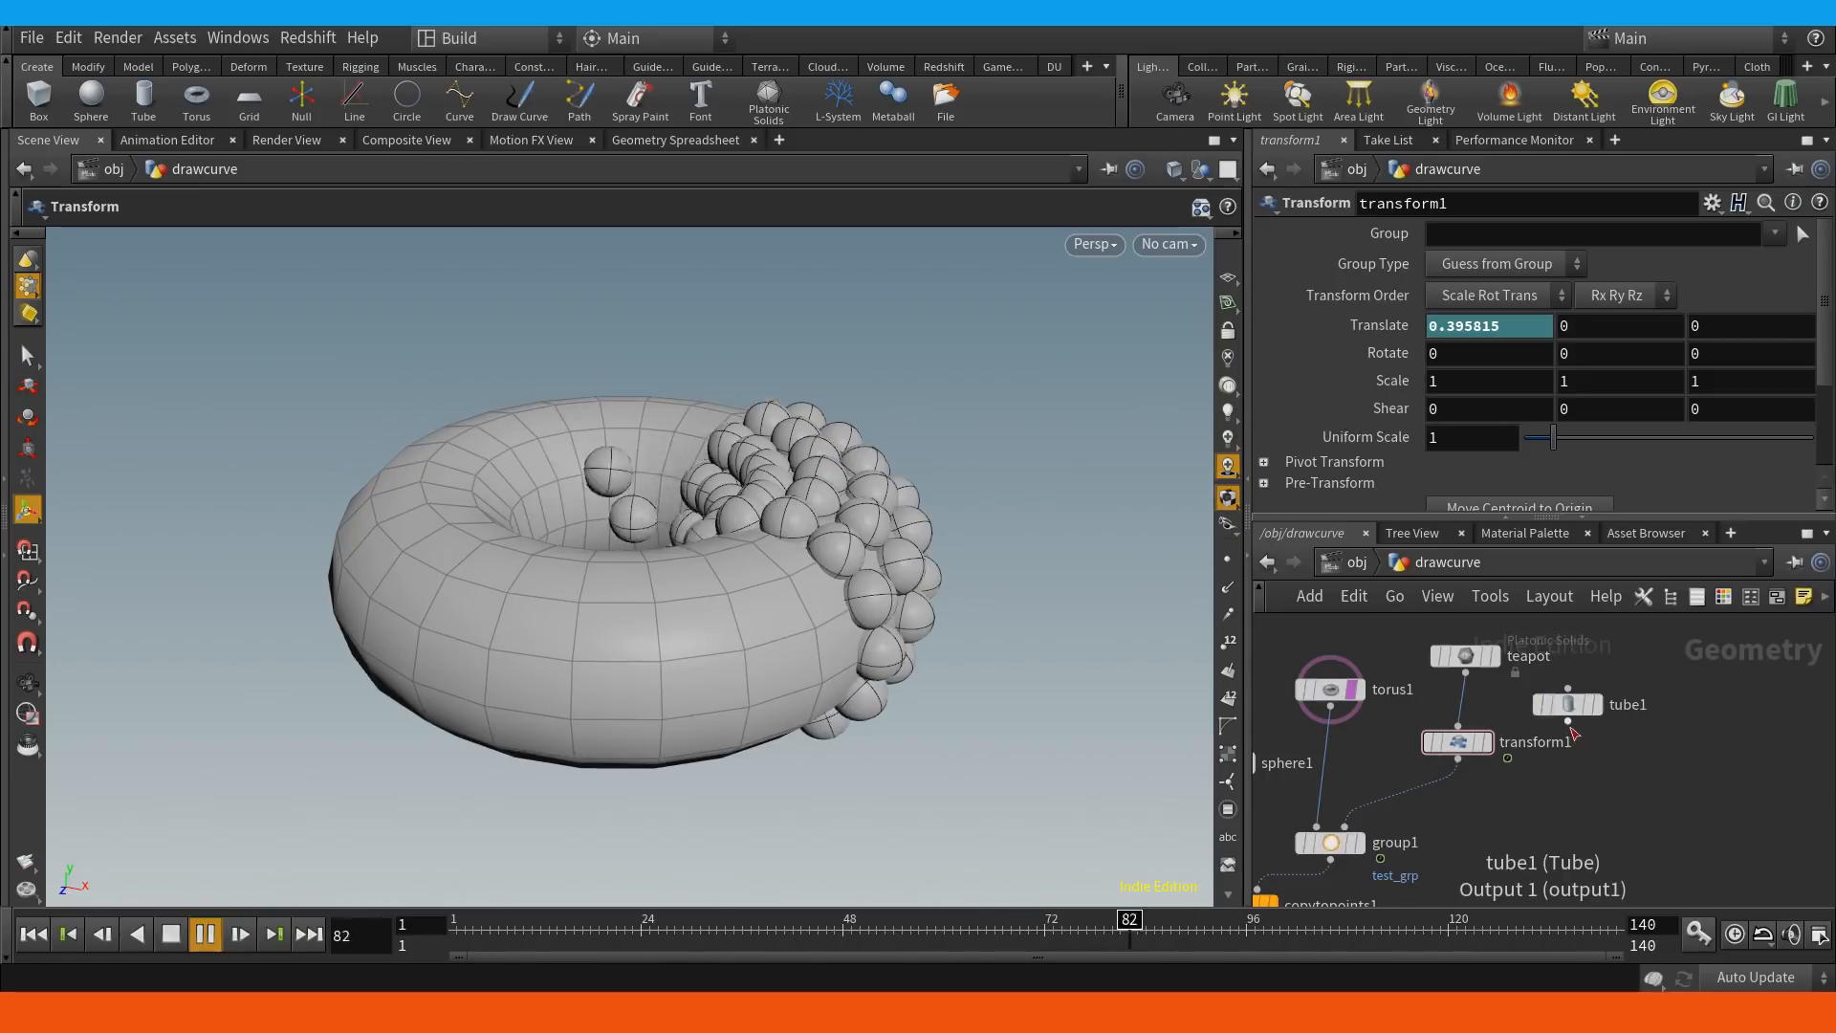
mouse_move(1568, 720)
mouse_down()
mouse_move(1467, 725)
mouse_move(1568, 737)
mouse_up()
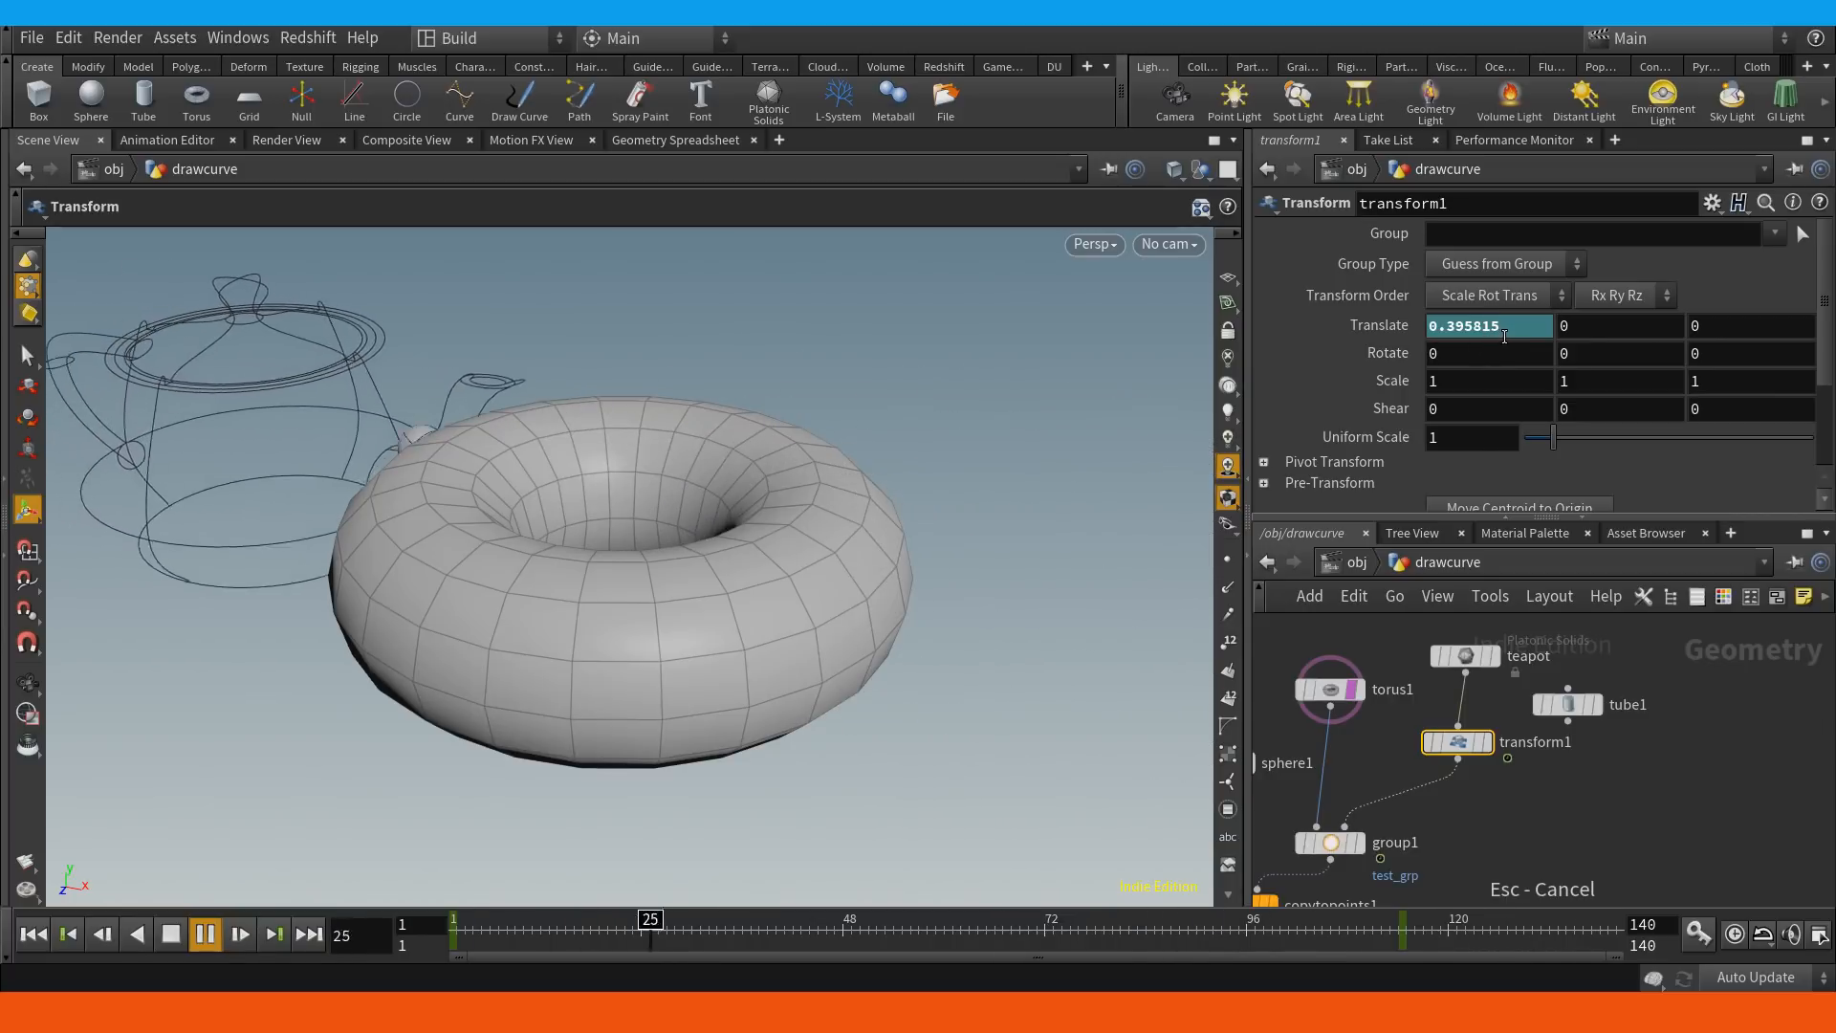
drag(1568, 721, 1475, 746)
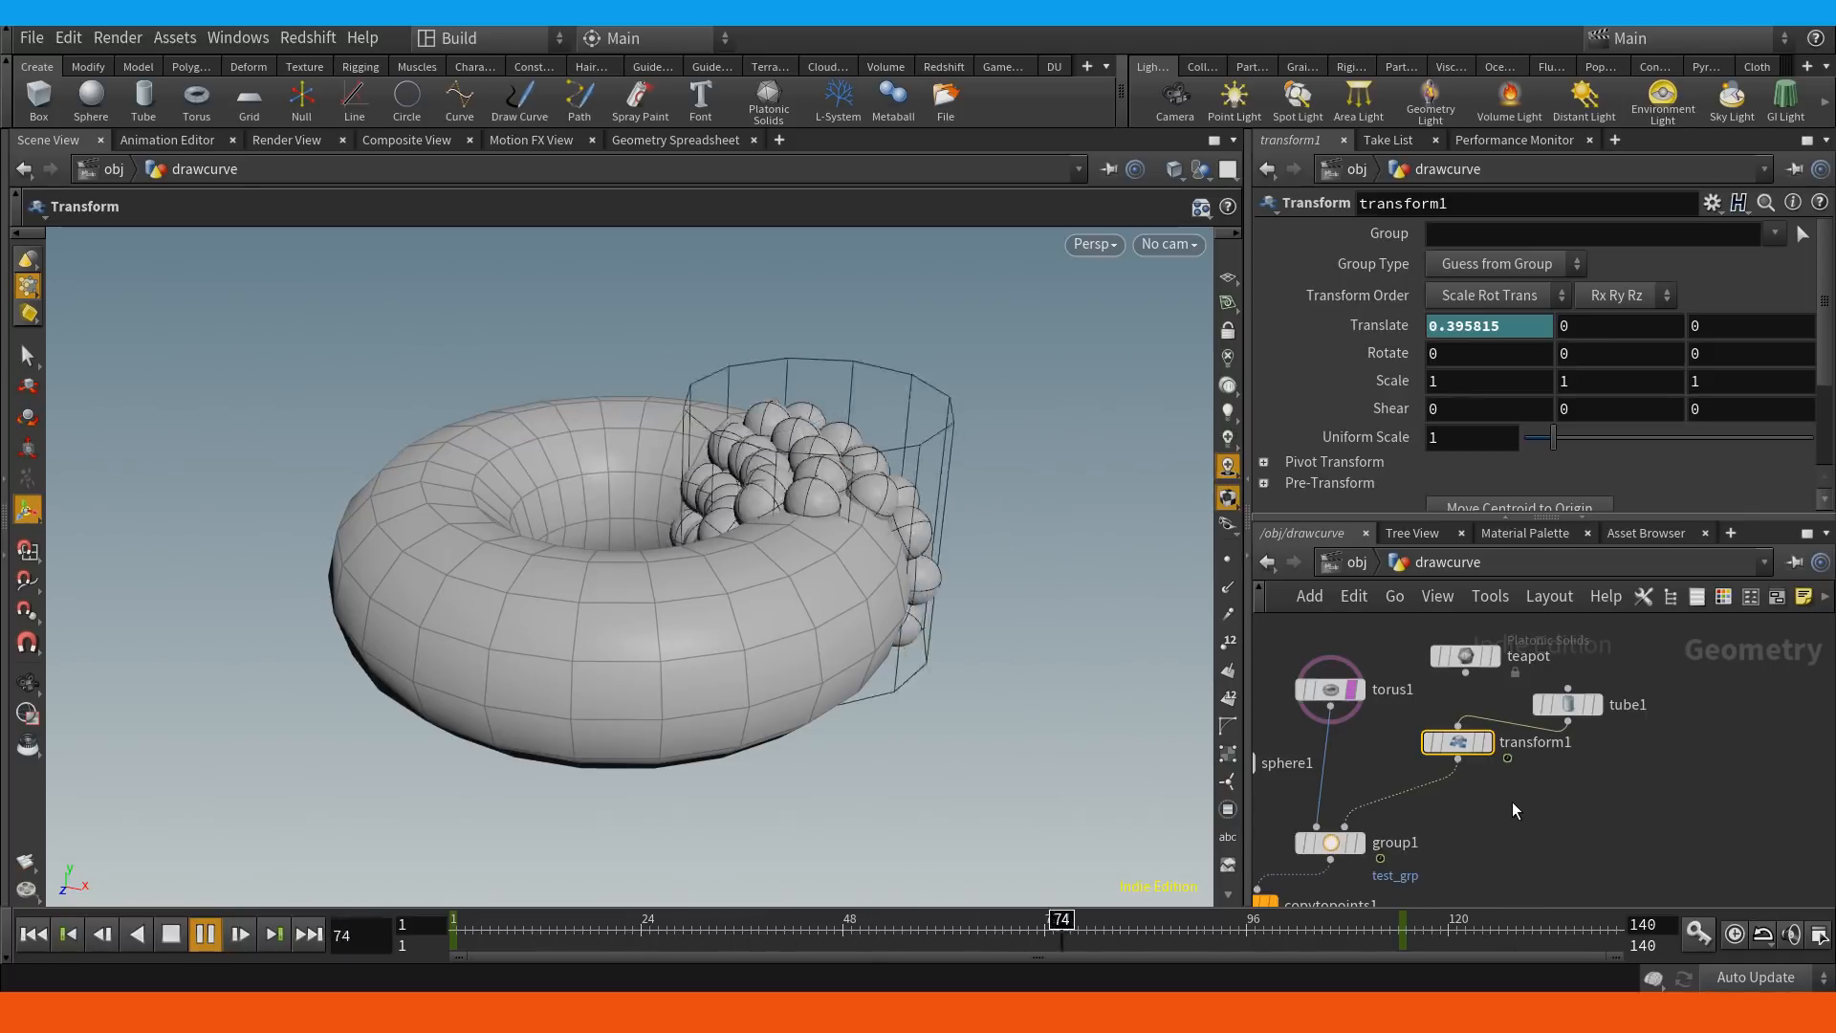
Rearrange the tube1, teapot and transform1 nodes so the tube1 and transform1 connections are tidy in the network.
drag(1580, 704, 1617, 657)
drag(1468, 654, 1449, 640)
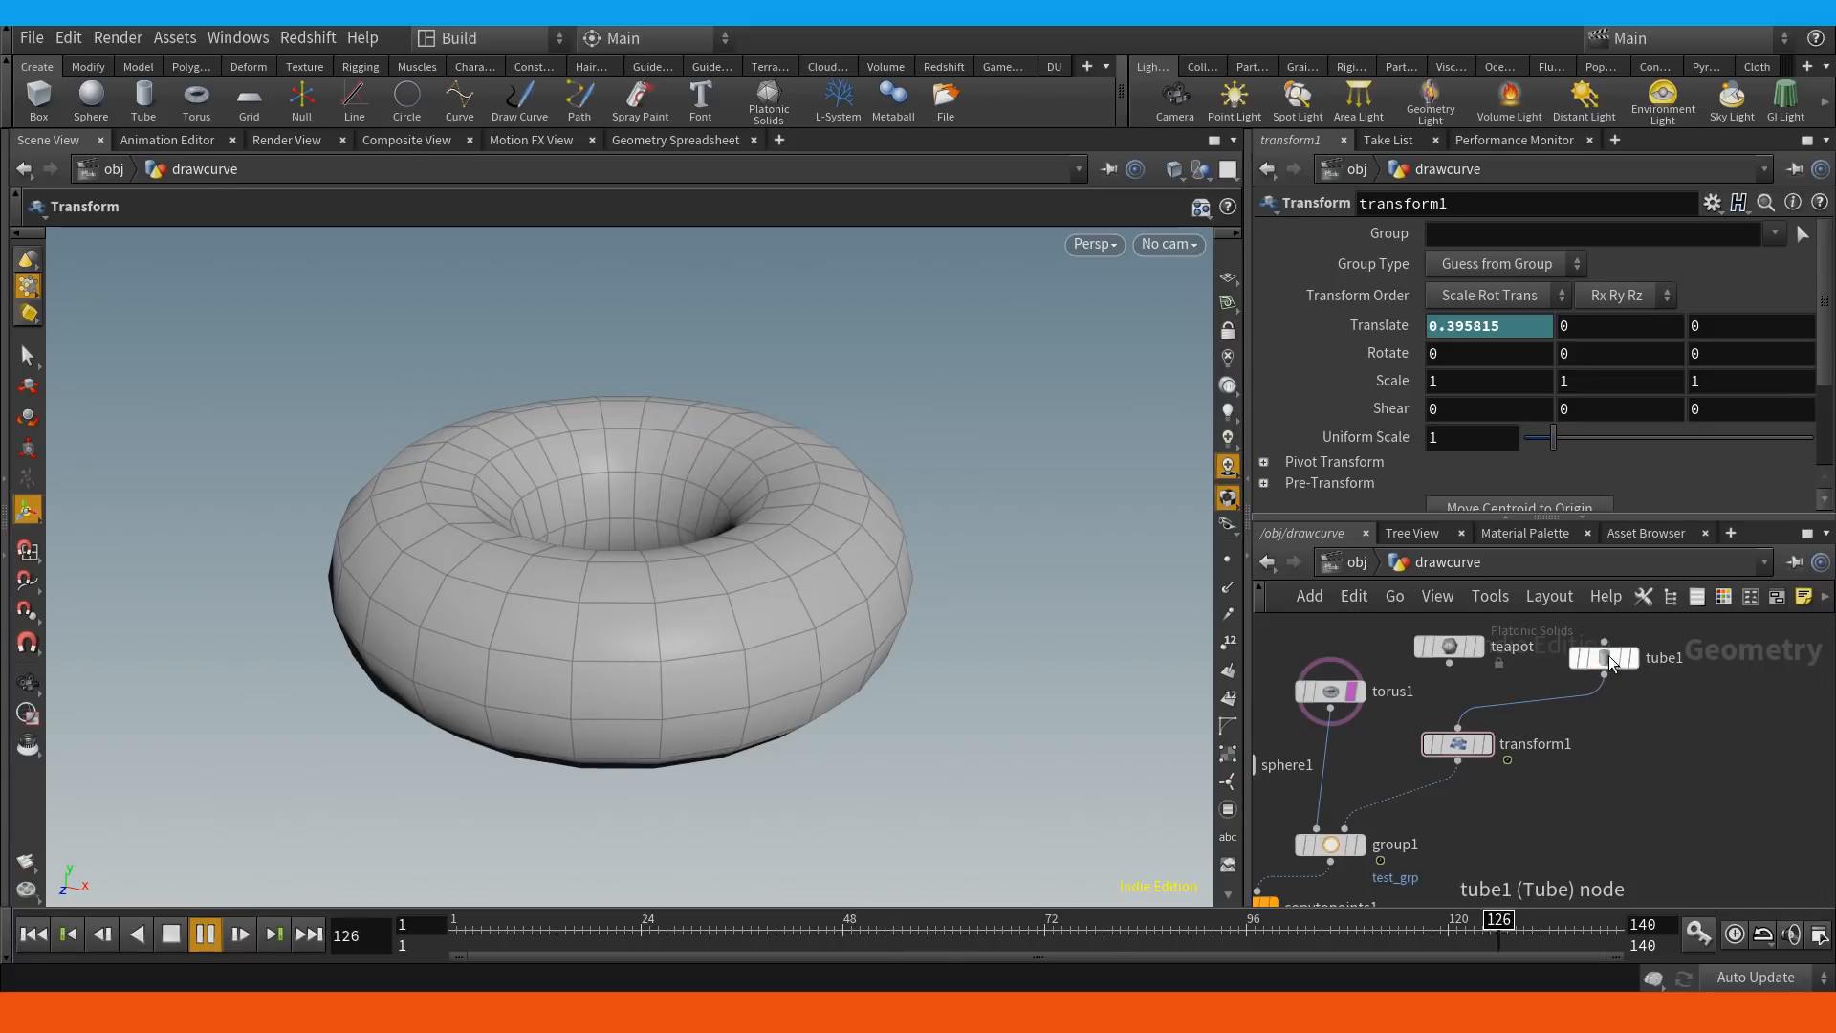
drag(1608, 656, 1581, 690)
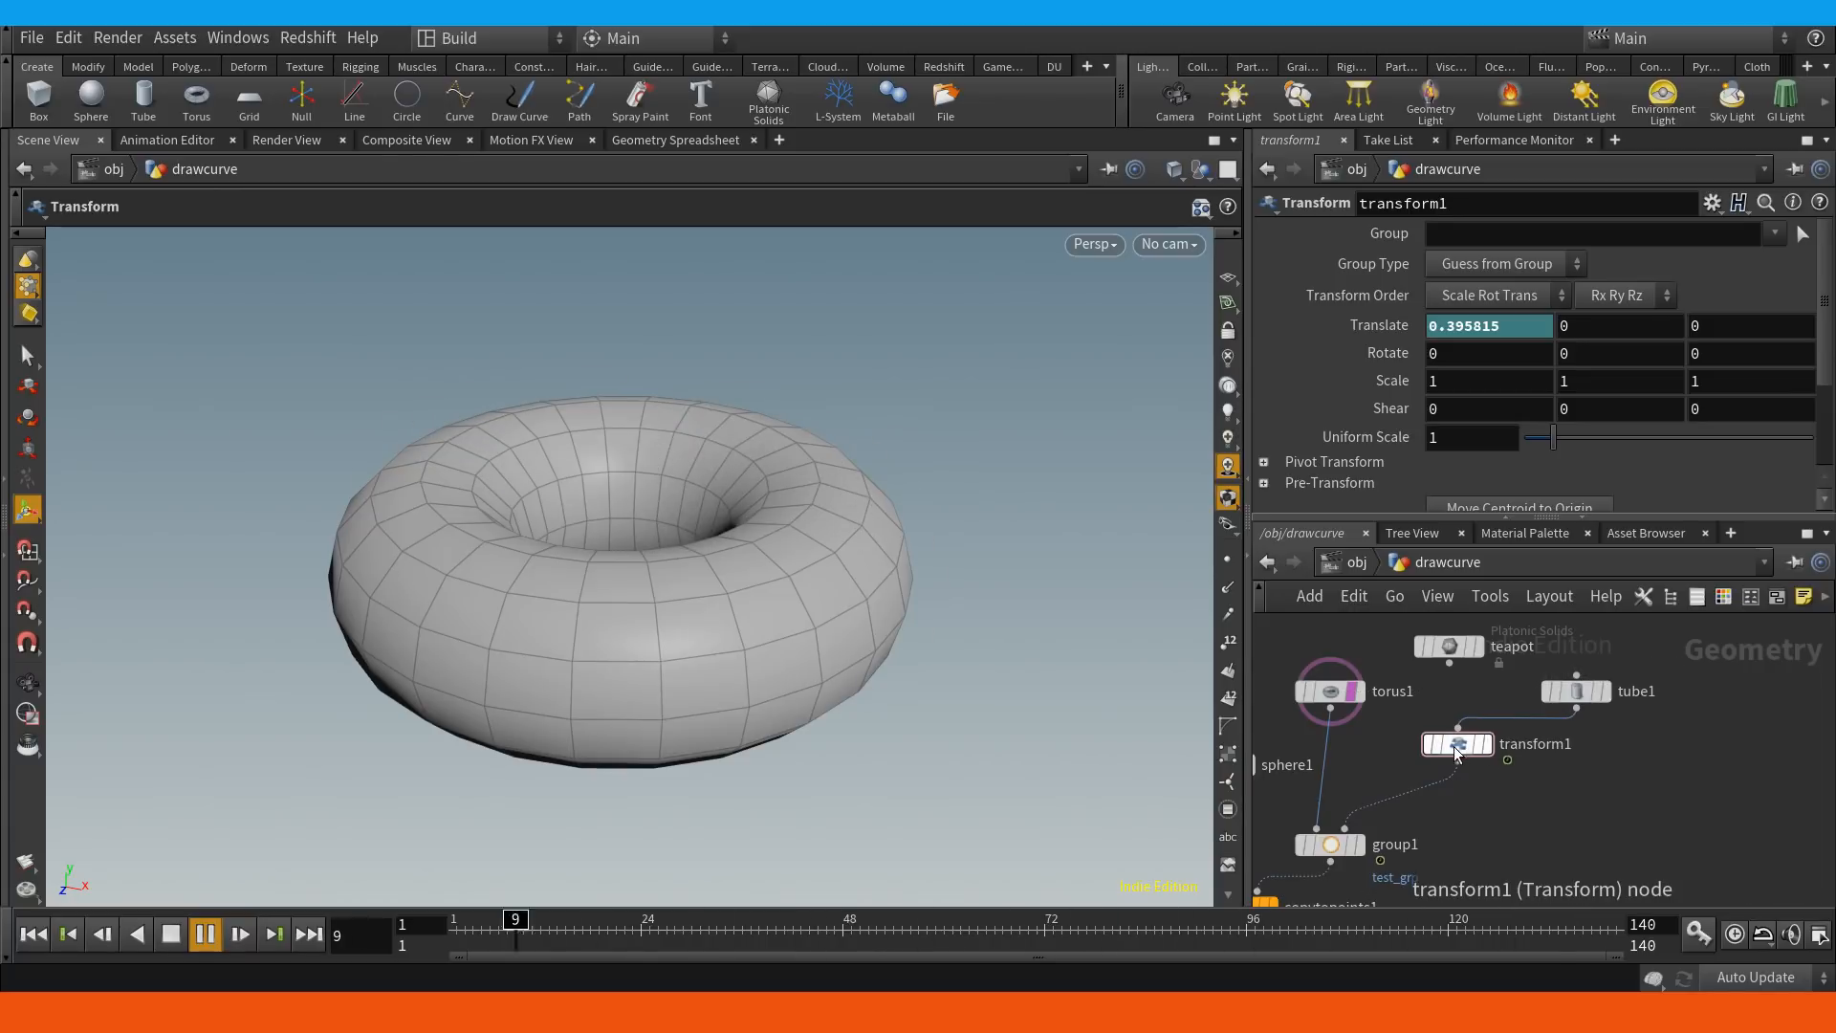
drag(1463, 746, 1455, 767)
drag(1491, 840, 1445, 763)
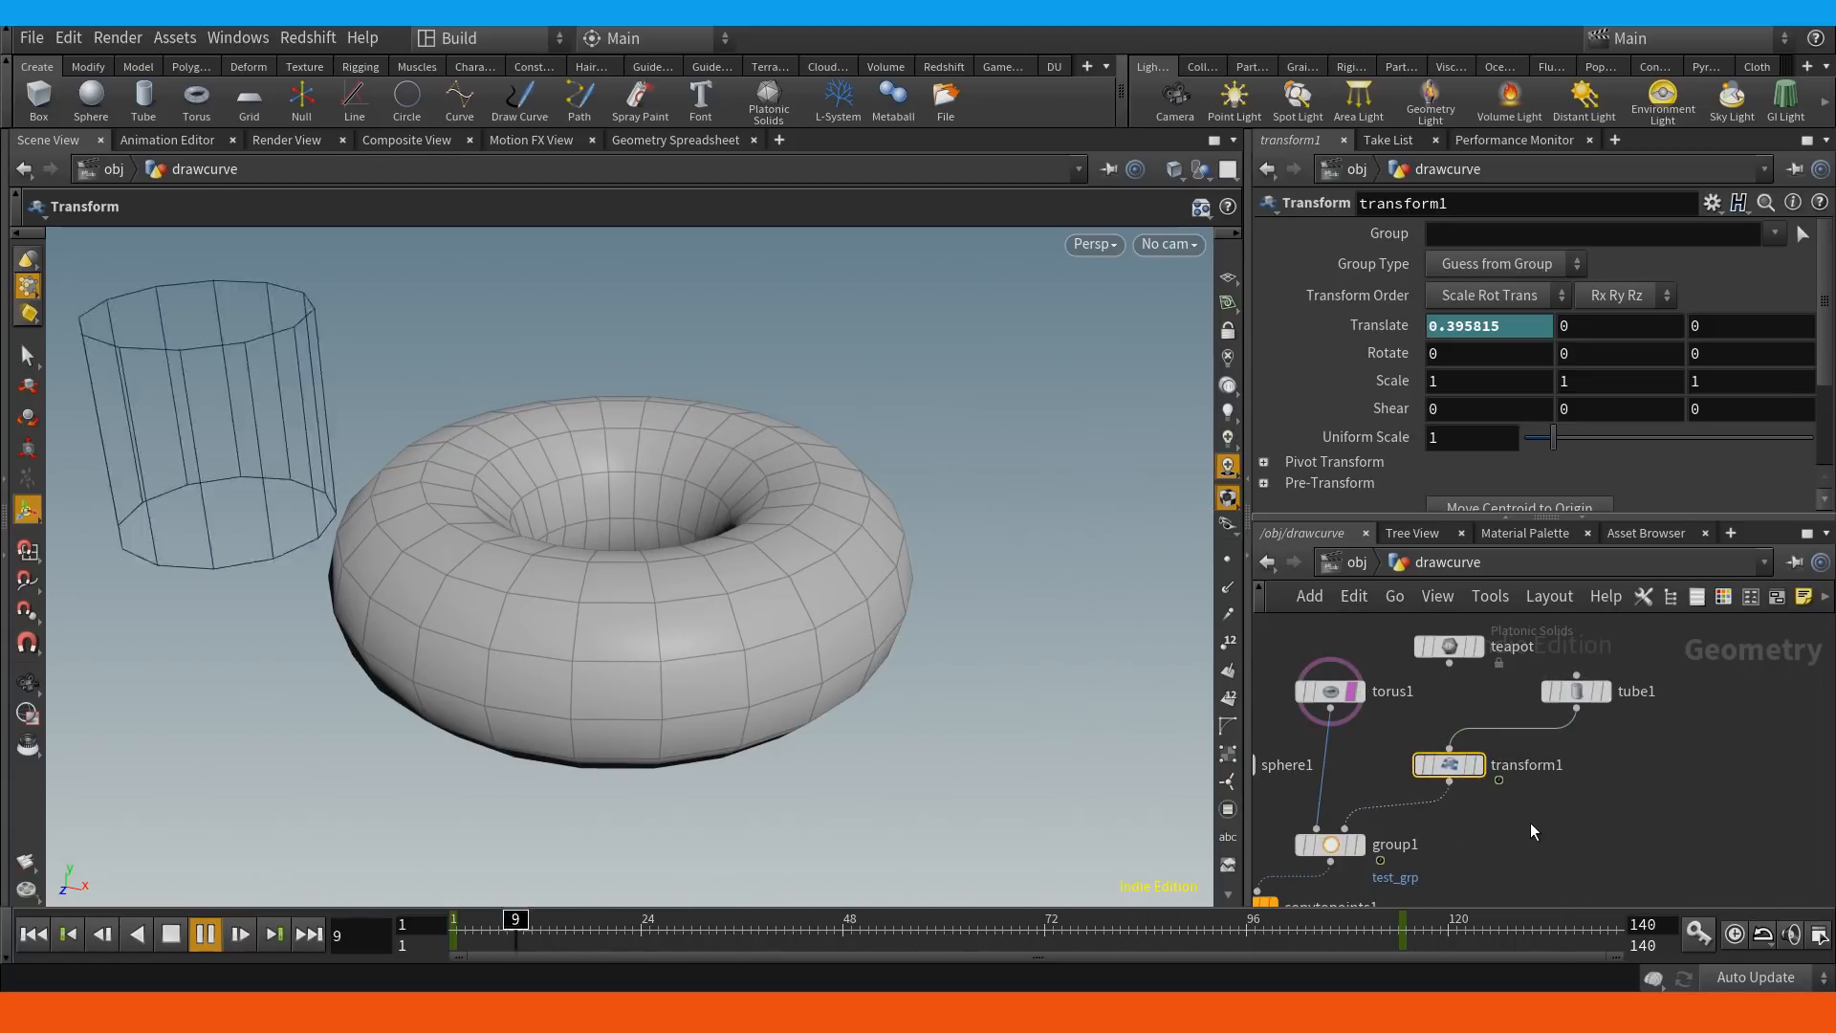
click(1541, 834)
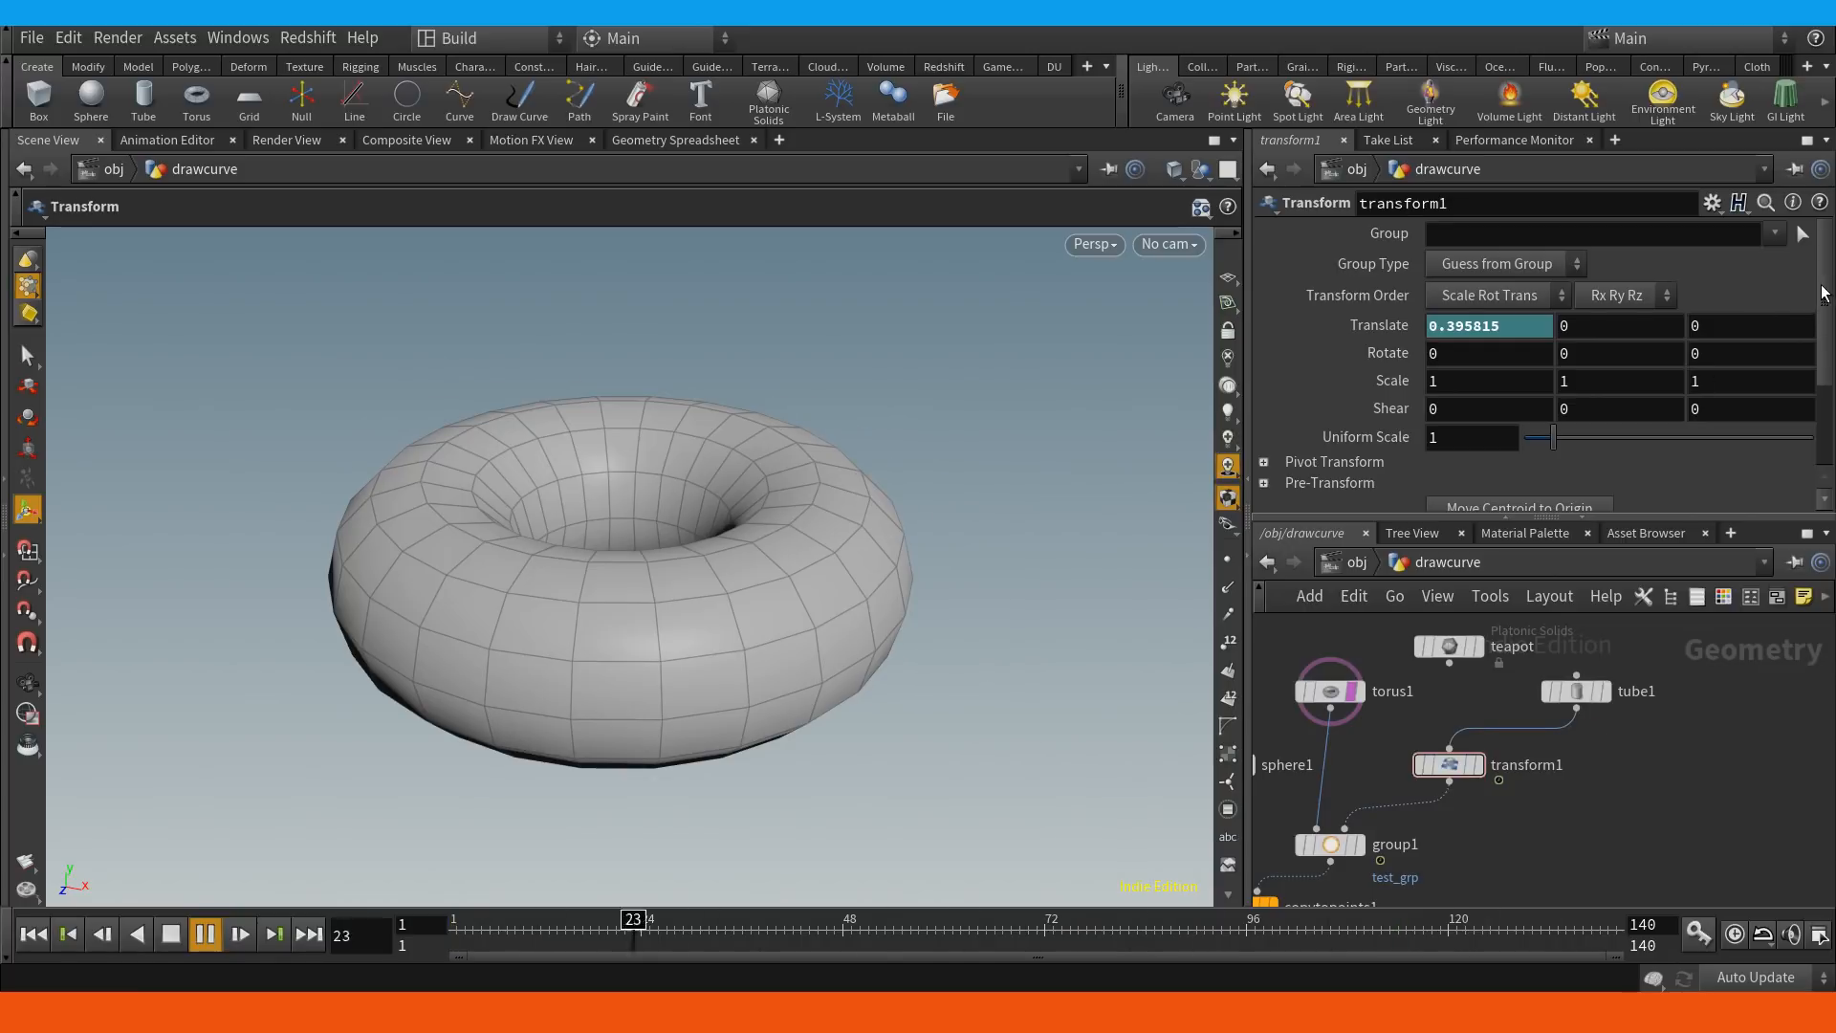
Reveal transform1's Pivot Transform and Pre-Transform parameters and set Pre-Rotate X to 90.9.
mouse_move(1820, 282)
mouse_down()
mouse_move(1812, 352)
mouse_move(1811, 294)
mouse_up()
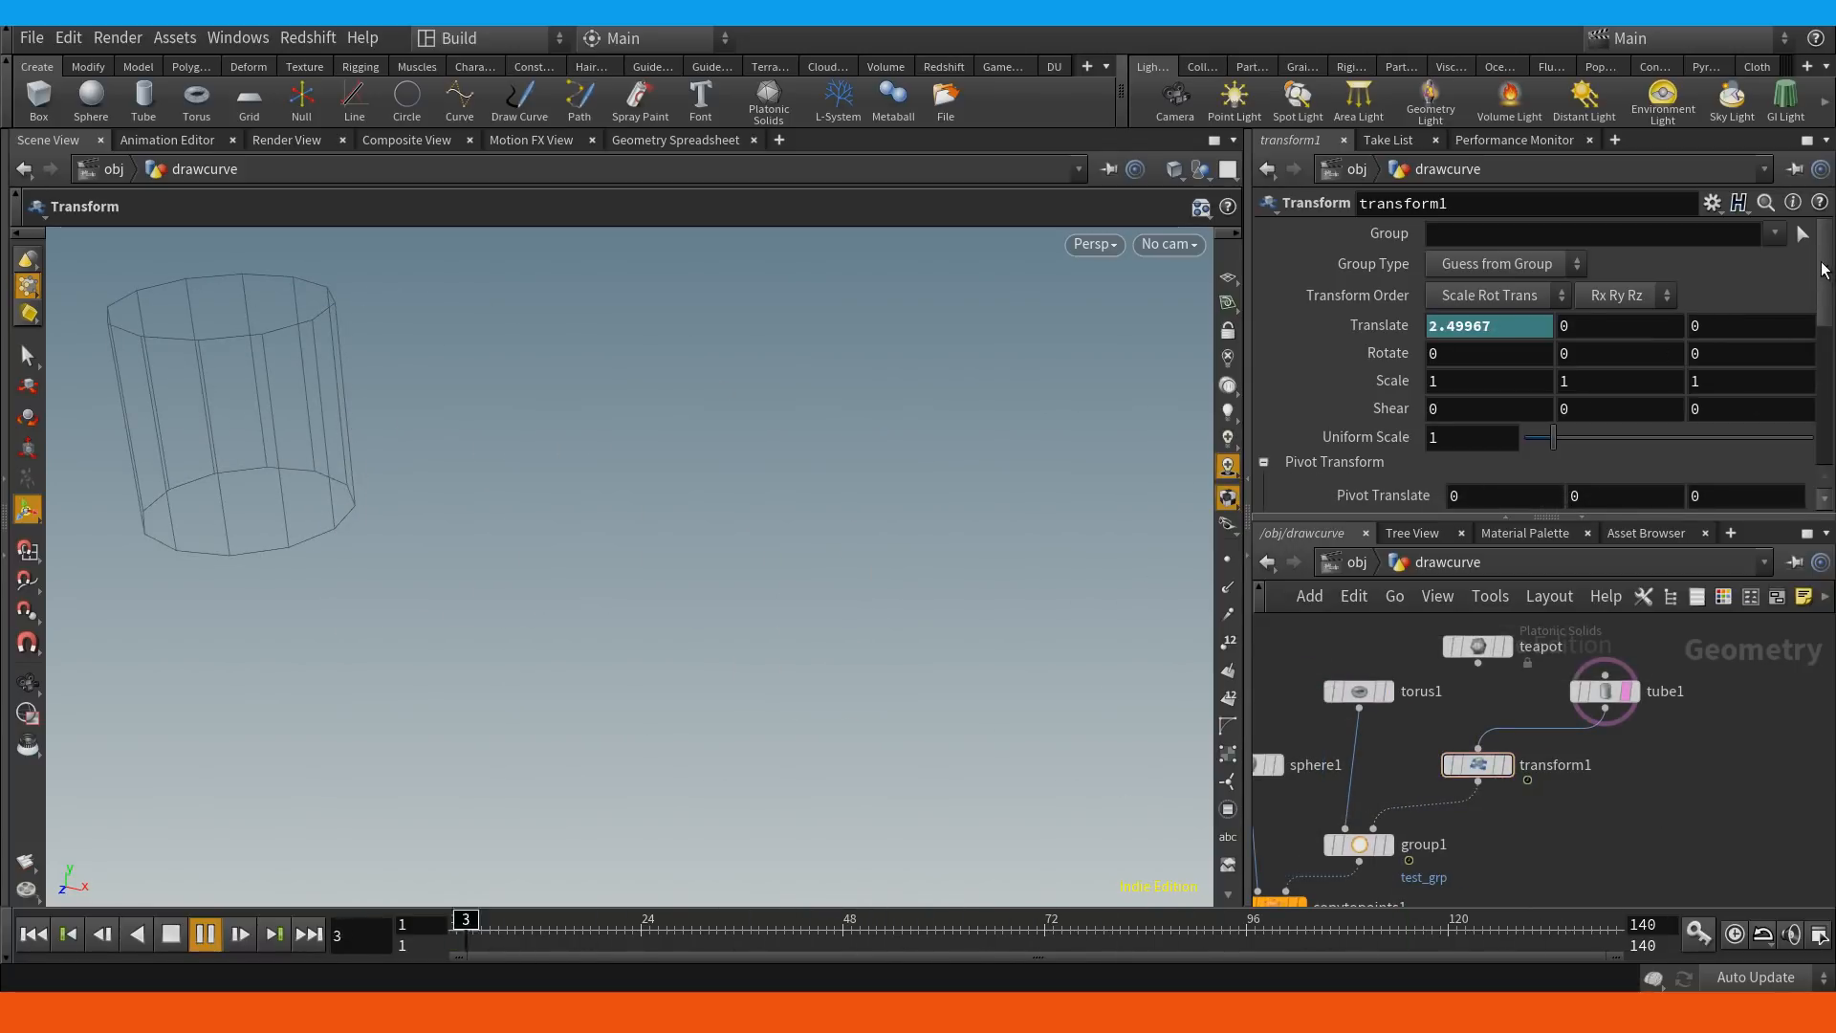
mouse_move(1824, 274)
mouse_down()
mouse_move(1826, 295)
mouse_move(1833, 263)
mouse_up()
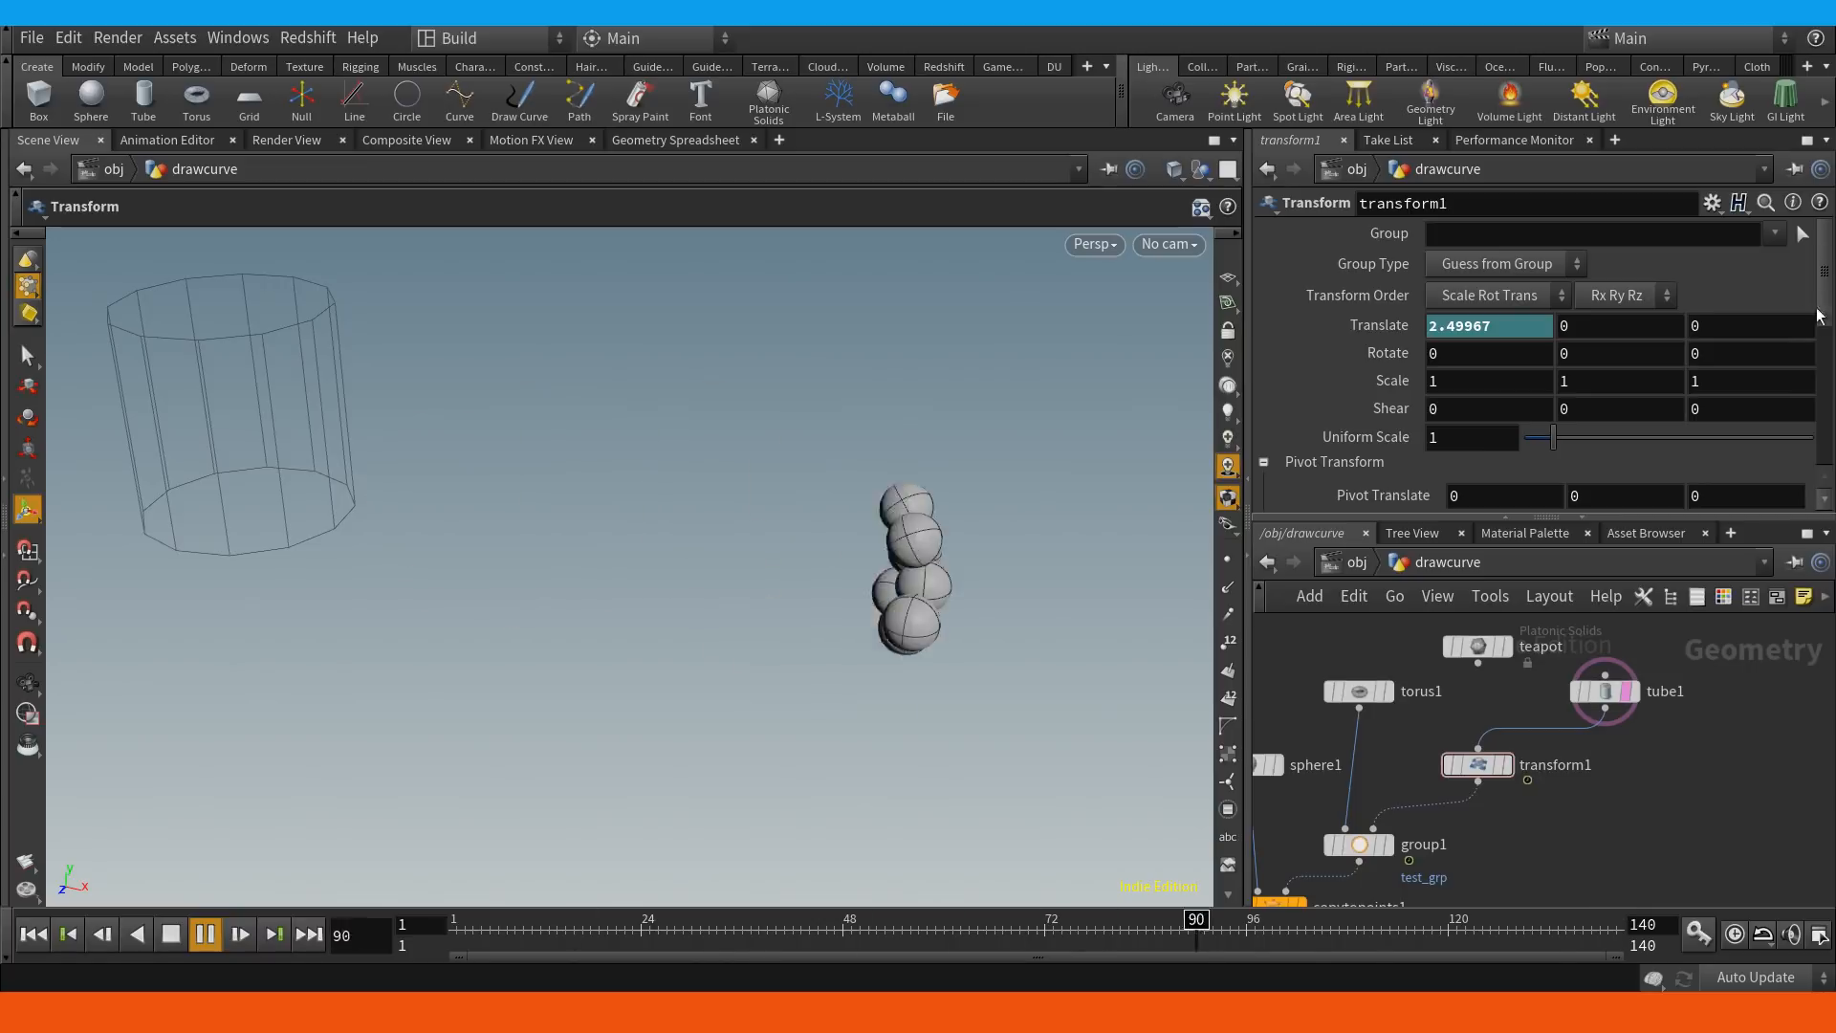
click(1478, 647)
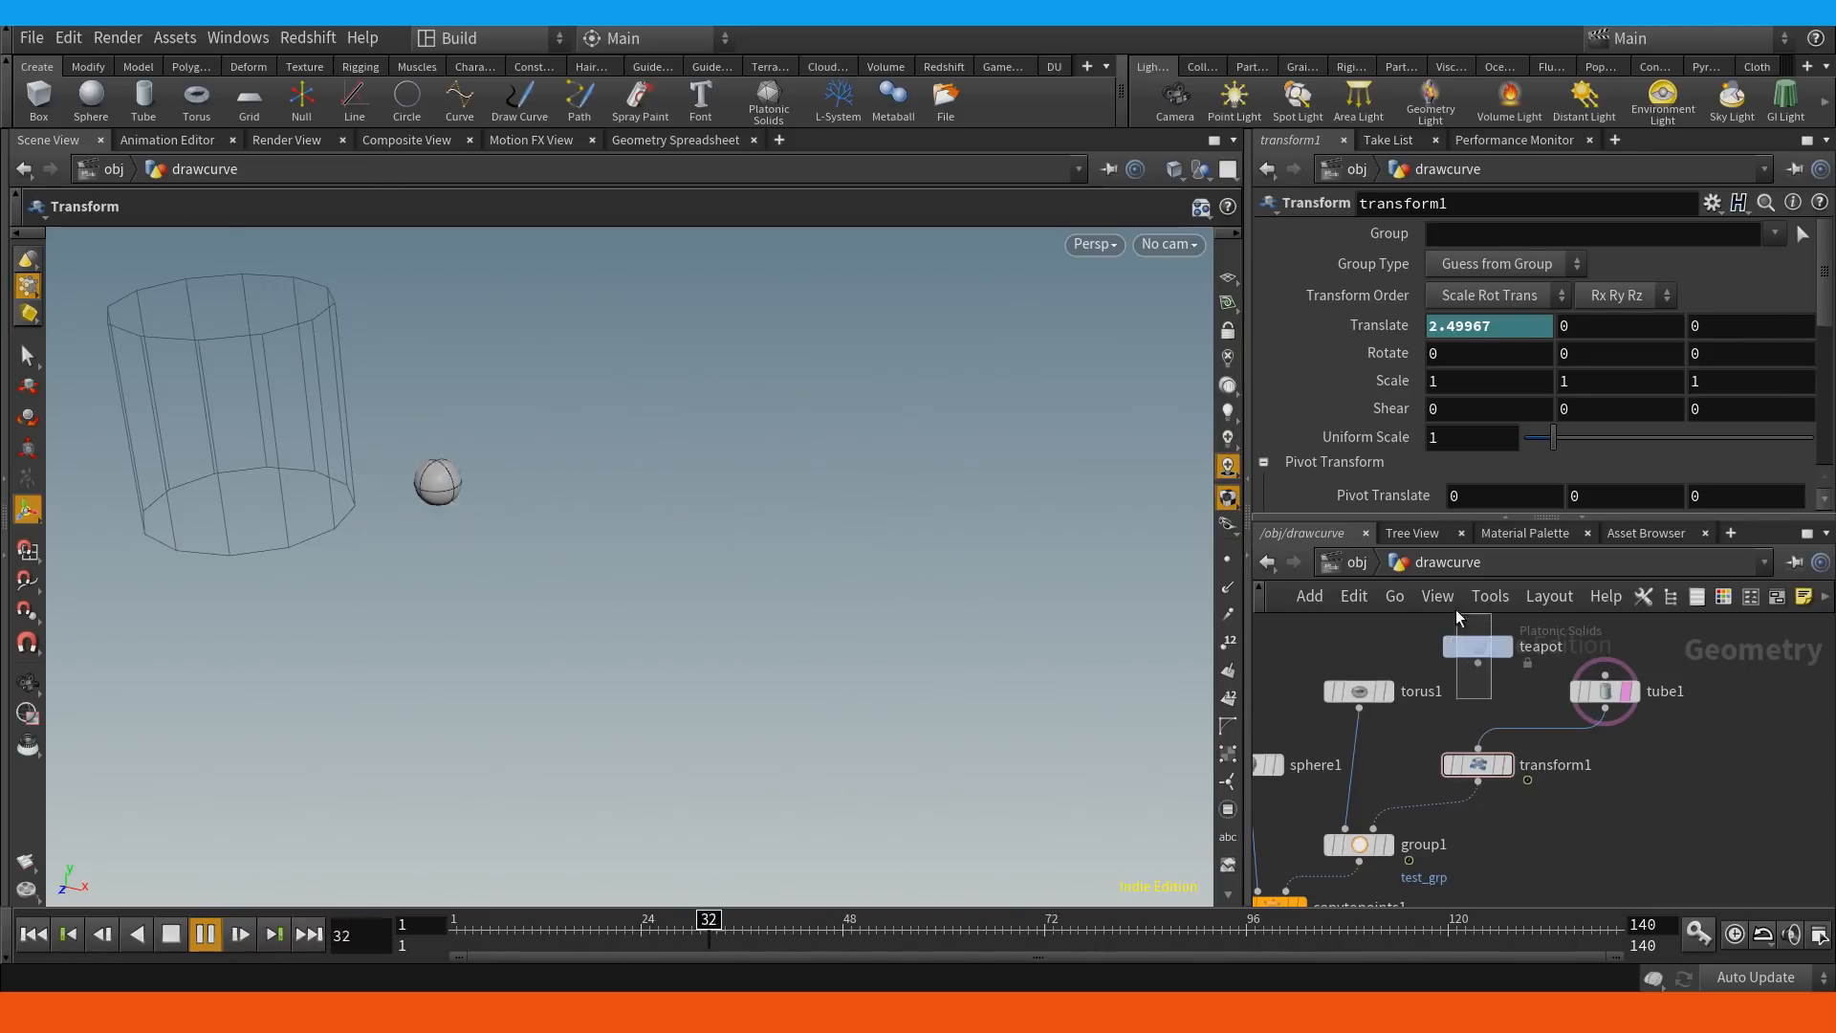
click(1478, 764)
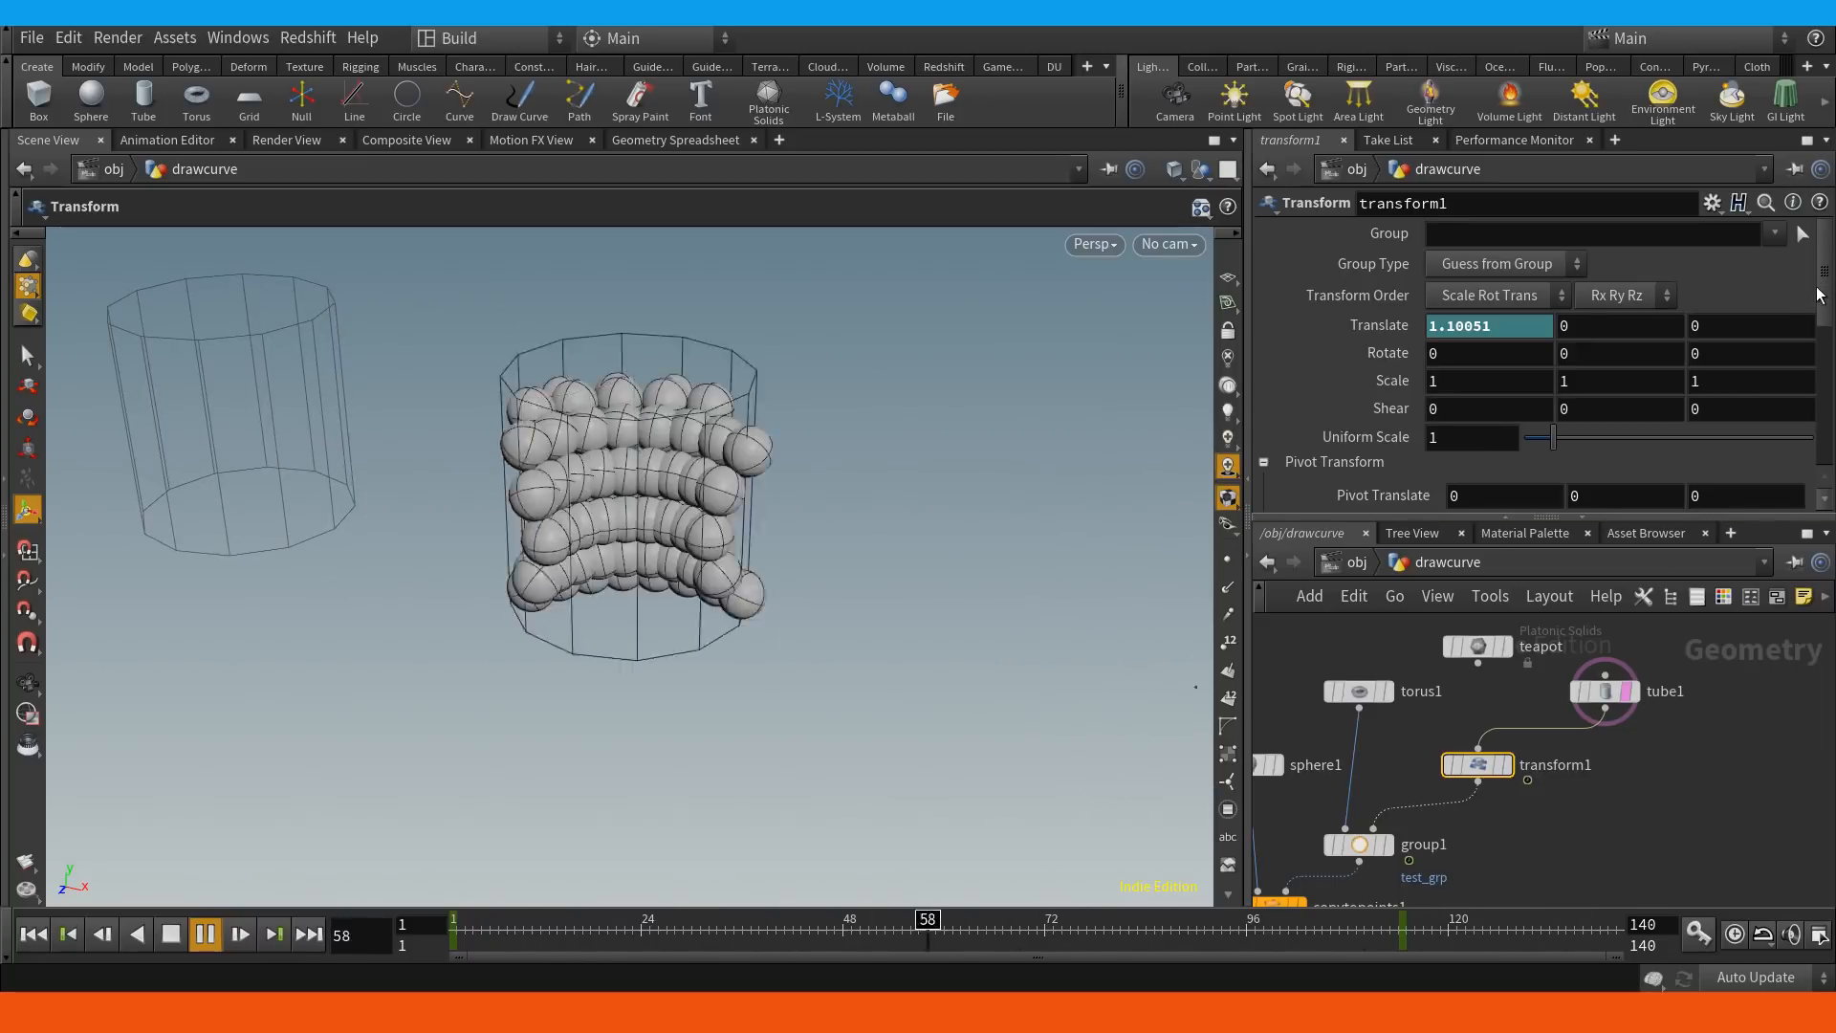
drag(1819, 294, 1820, 418)
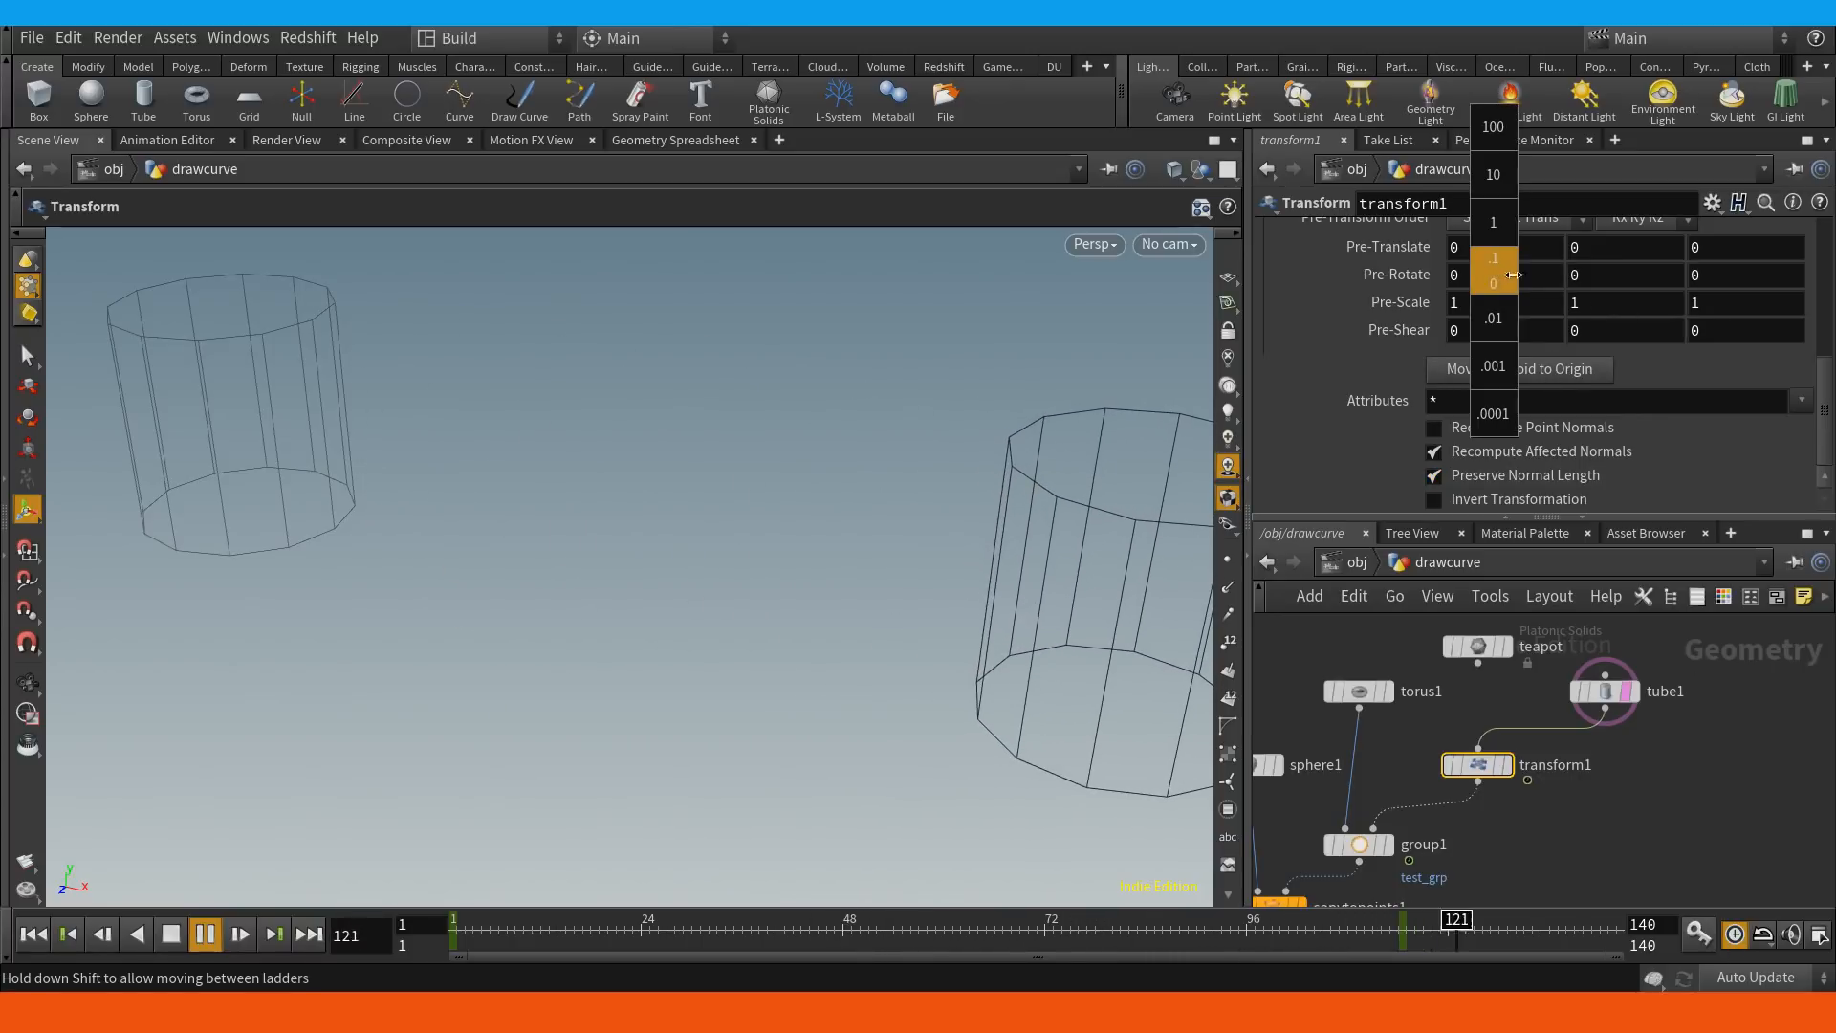
middle_drag(1603, 274, 1645, 187)
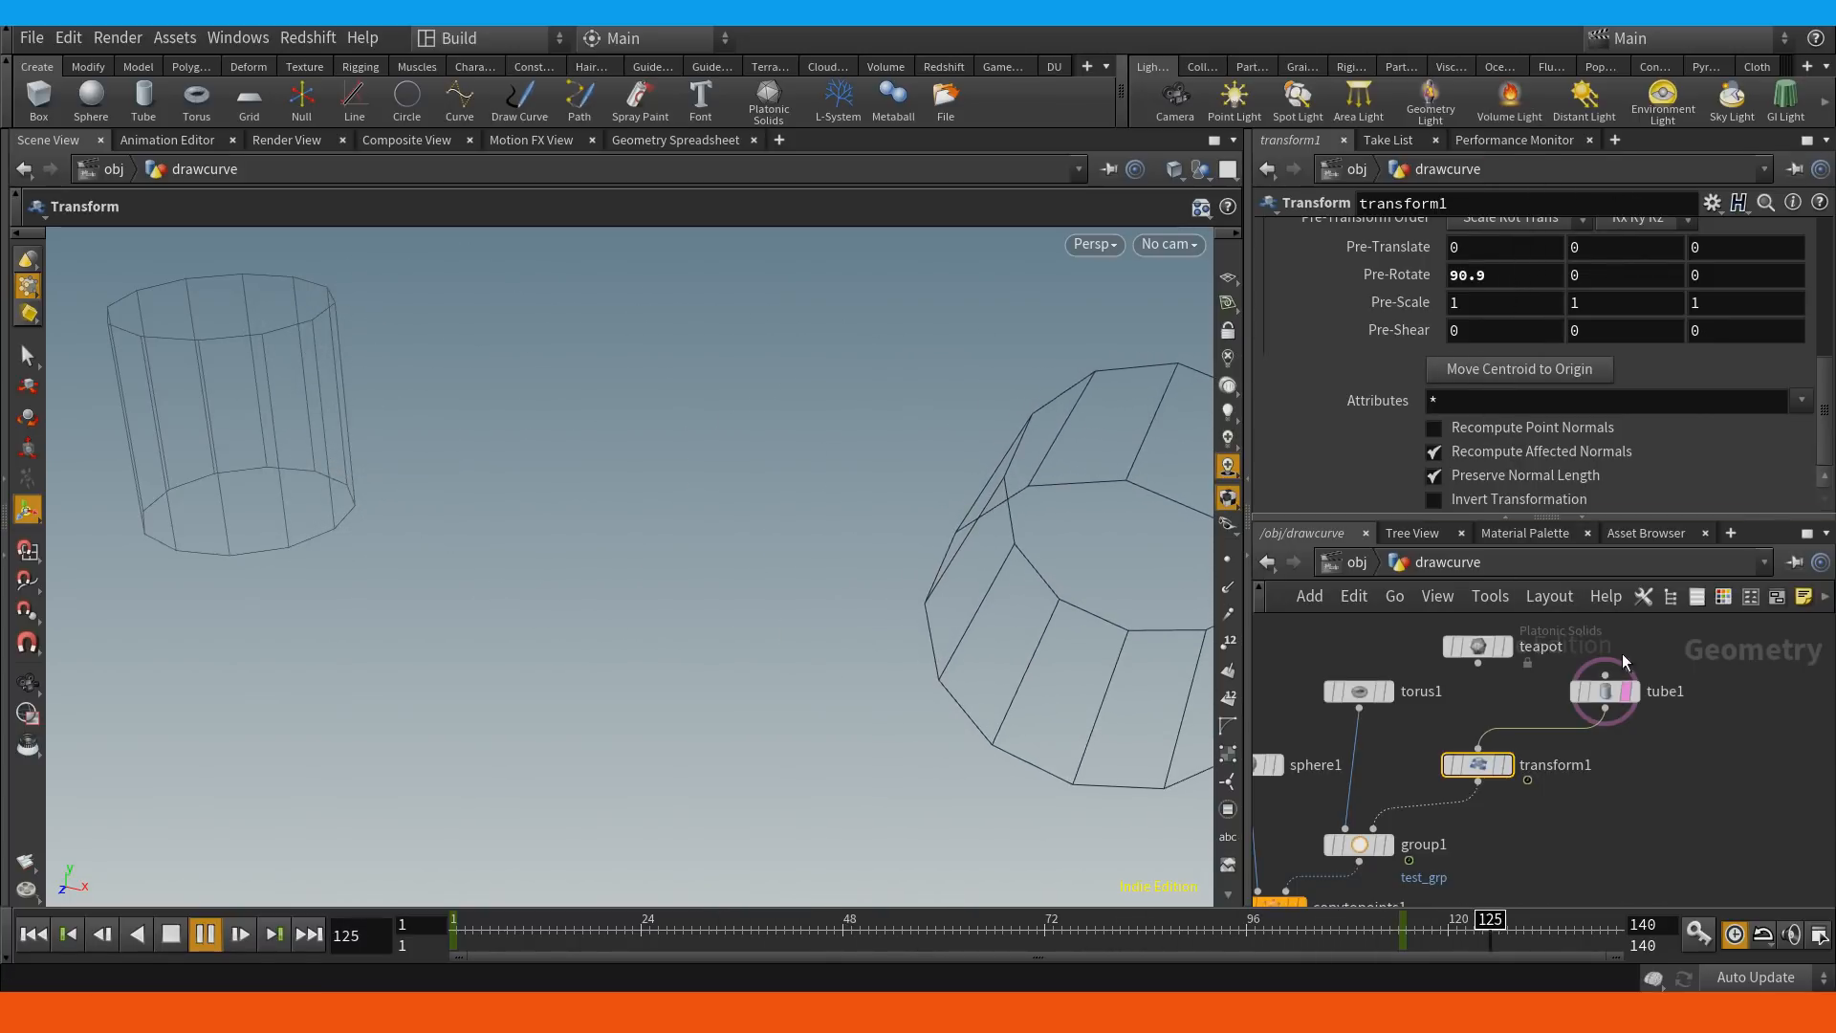
Template transform1 instead of tube1 to watch the rotated tube drive null1's copied spheres.
middle_drag(1624, 810, 1695, 832)
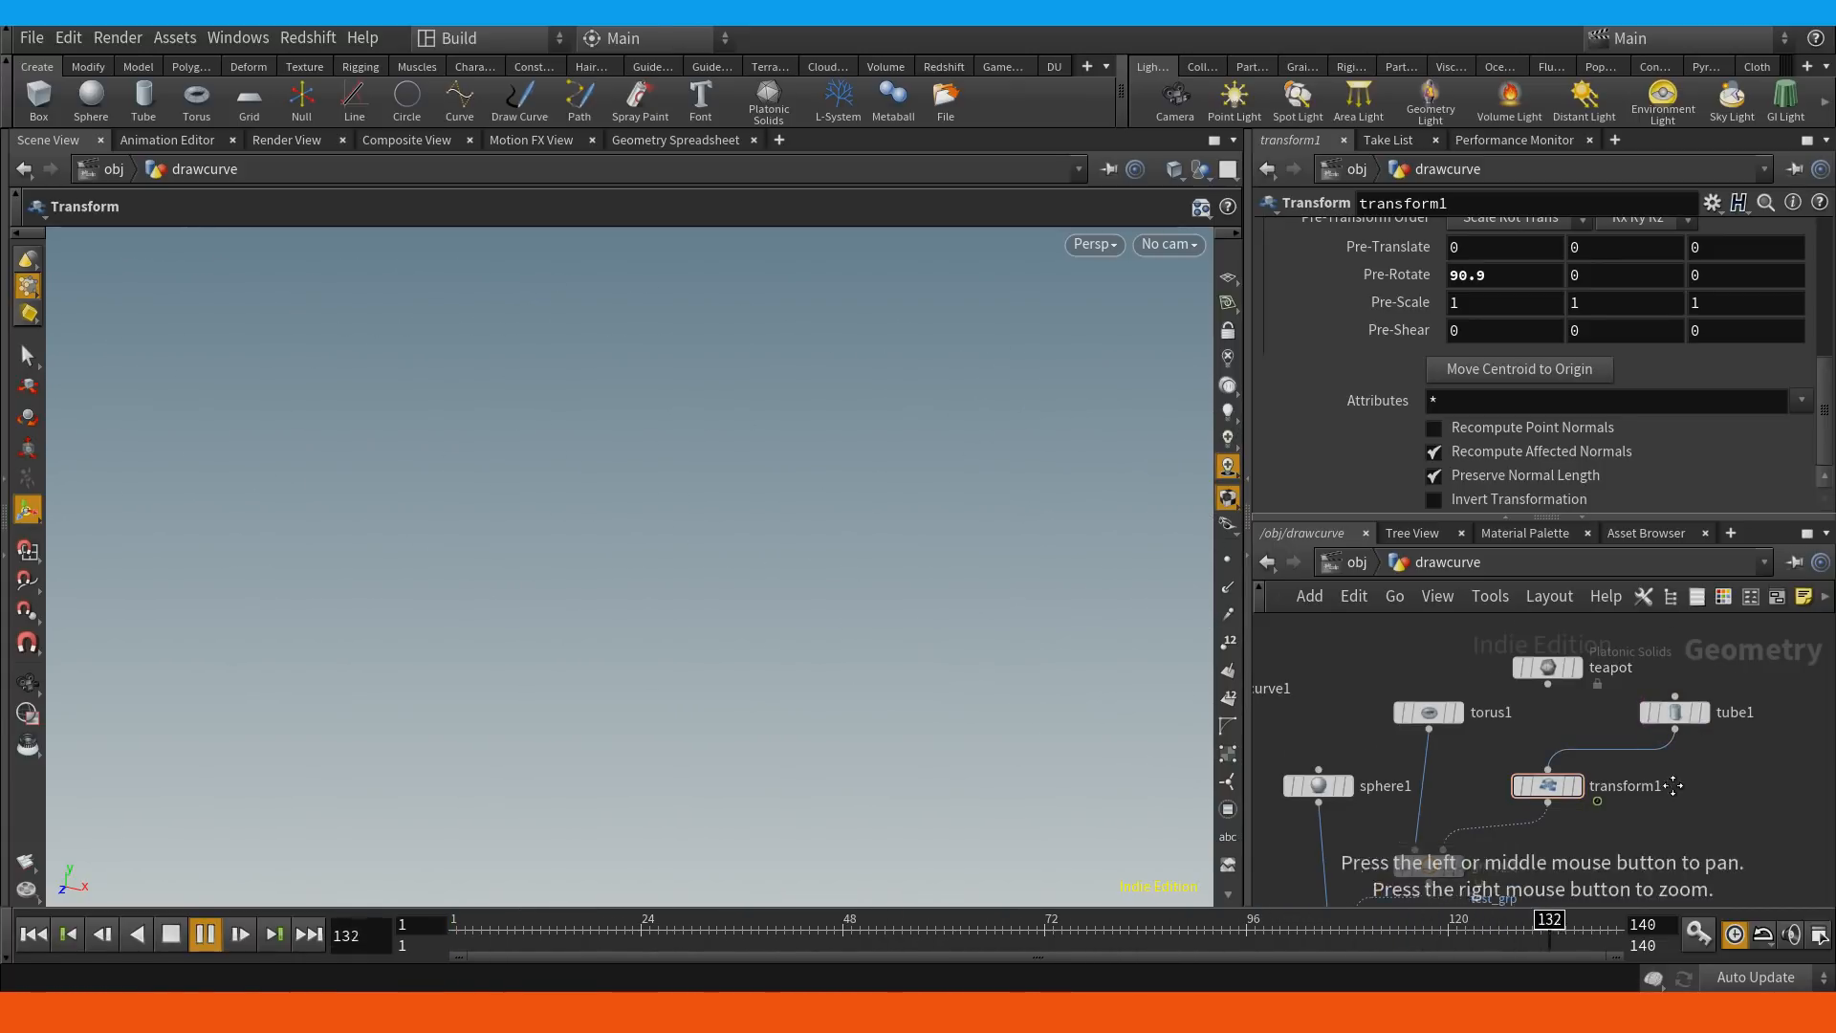
middle_drag(1673, 785, 1681, 731)
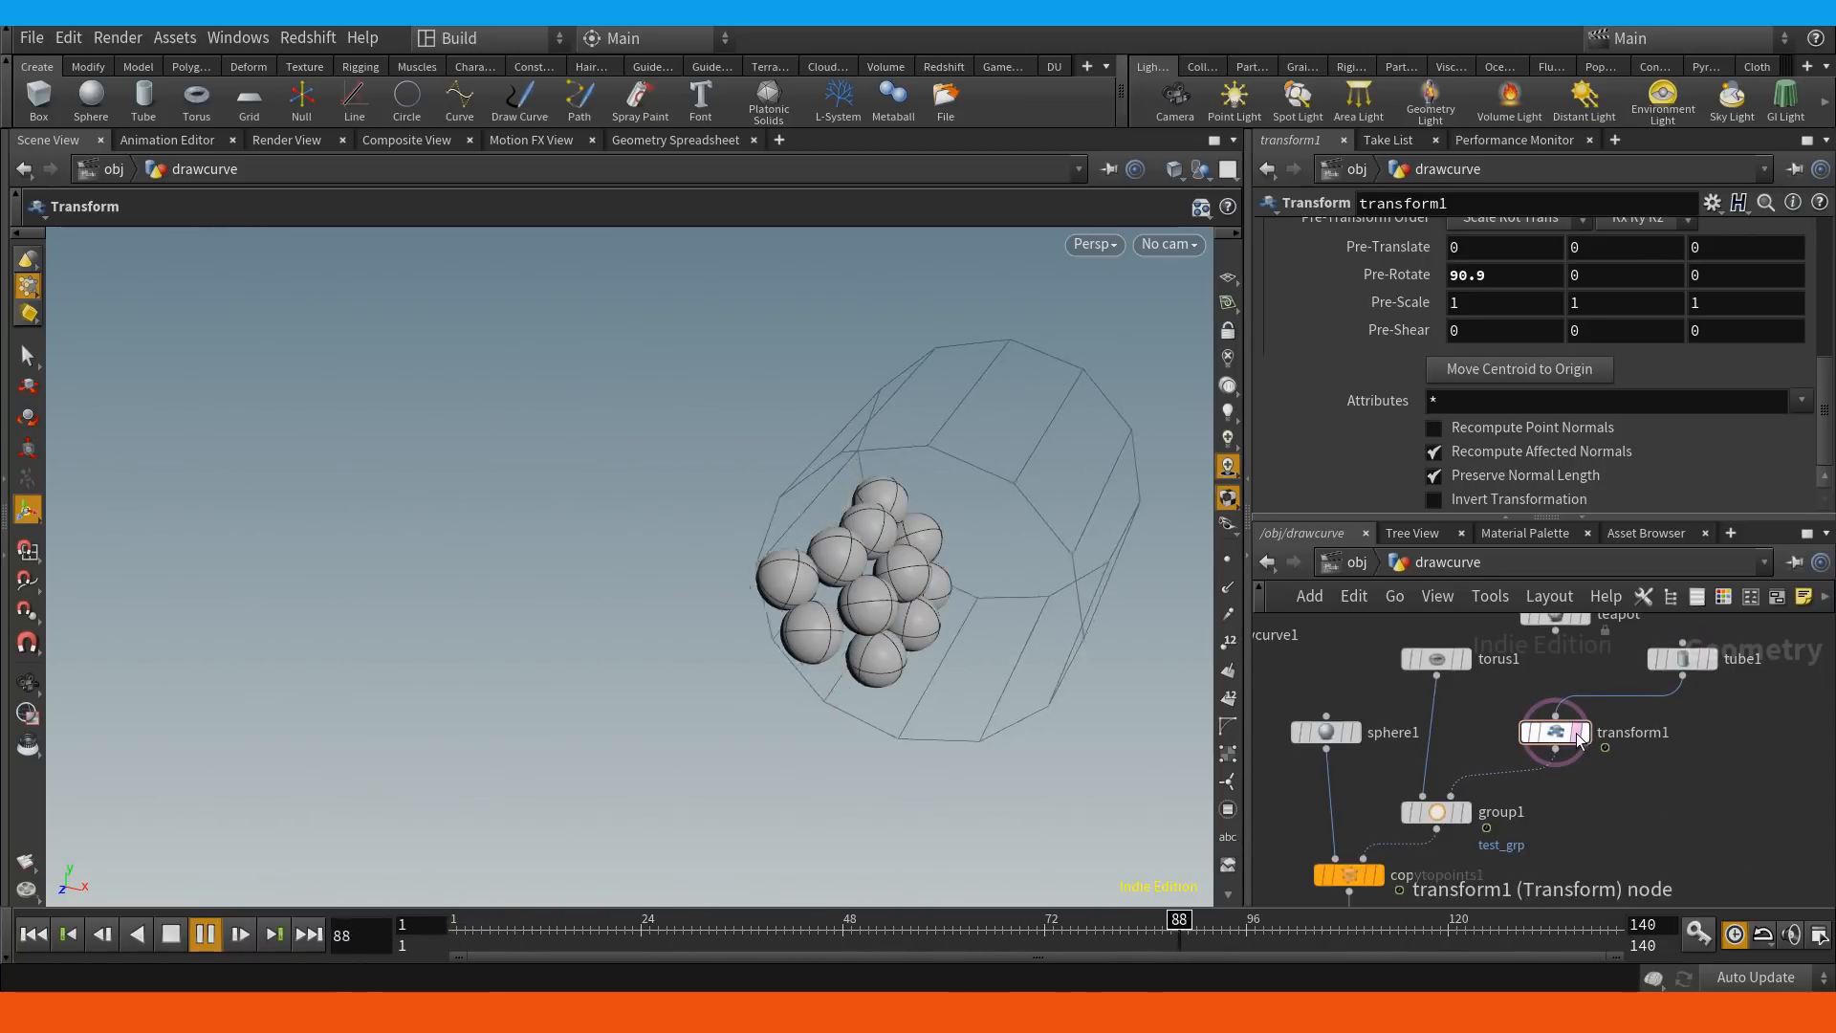
middle_drag(1363, 832, 1497, 681)
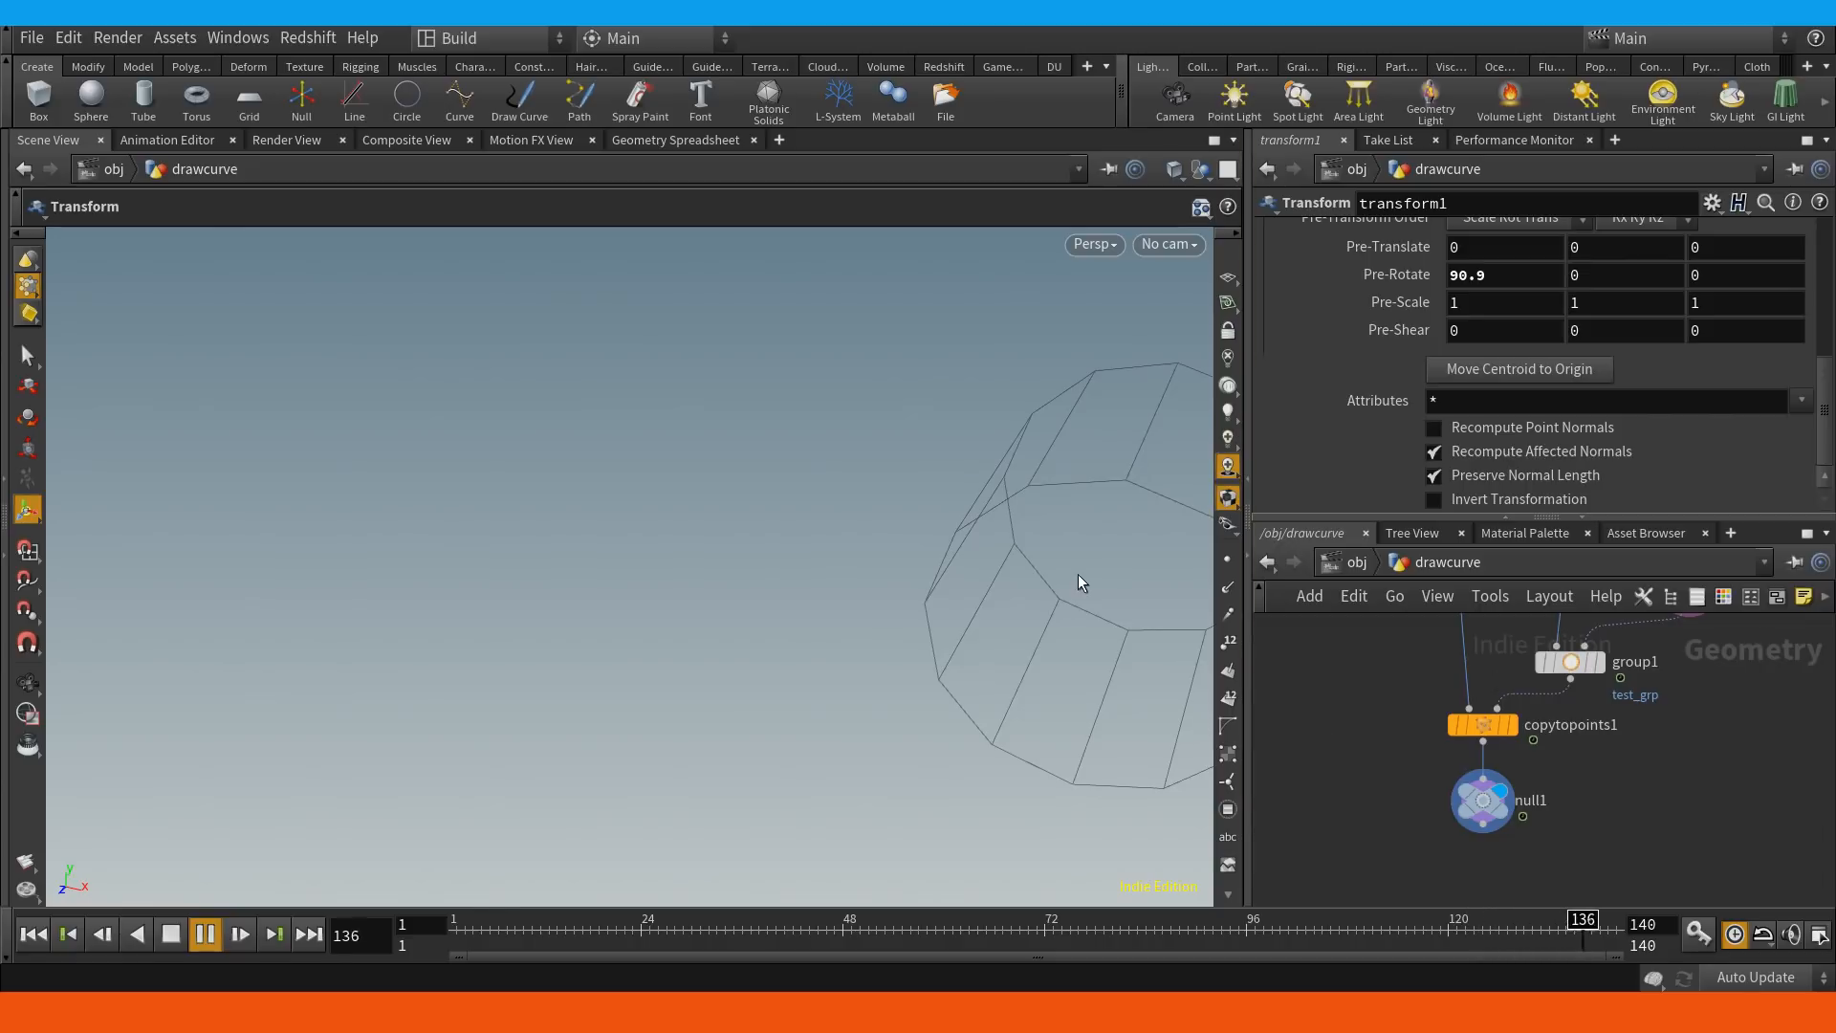
scroll(1810, 402, up, 3)
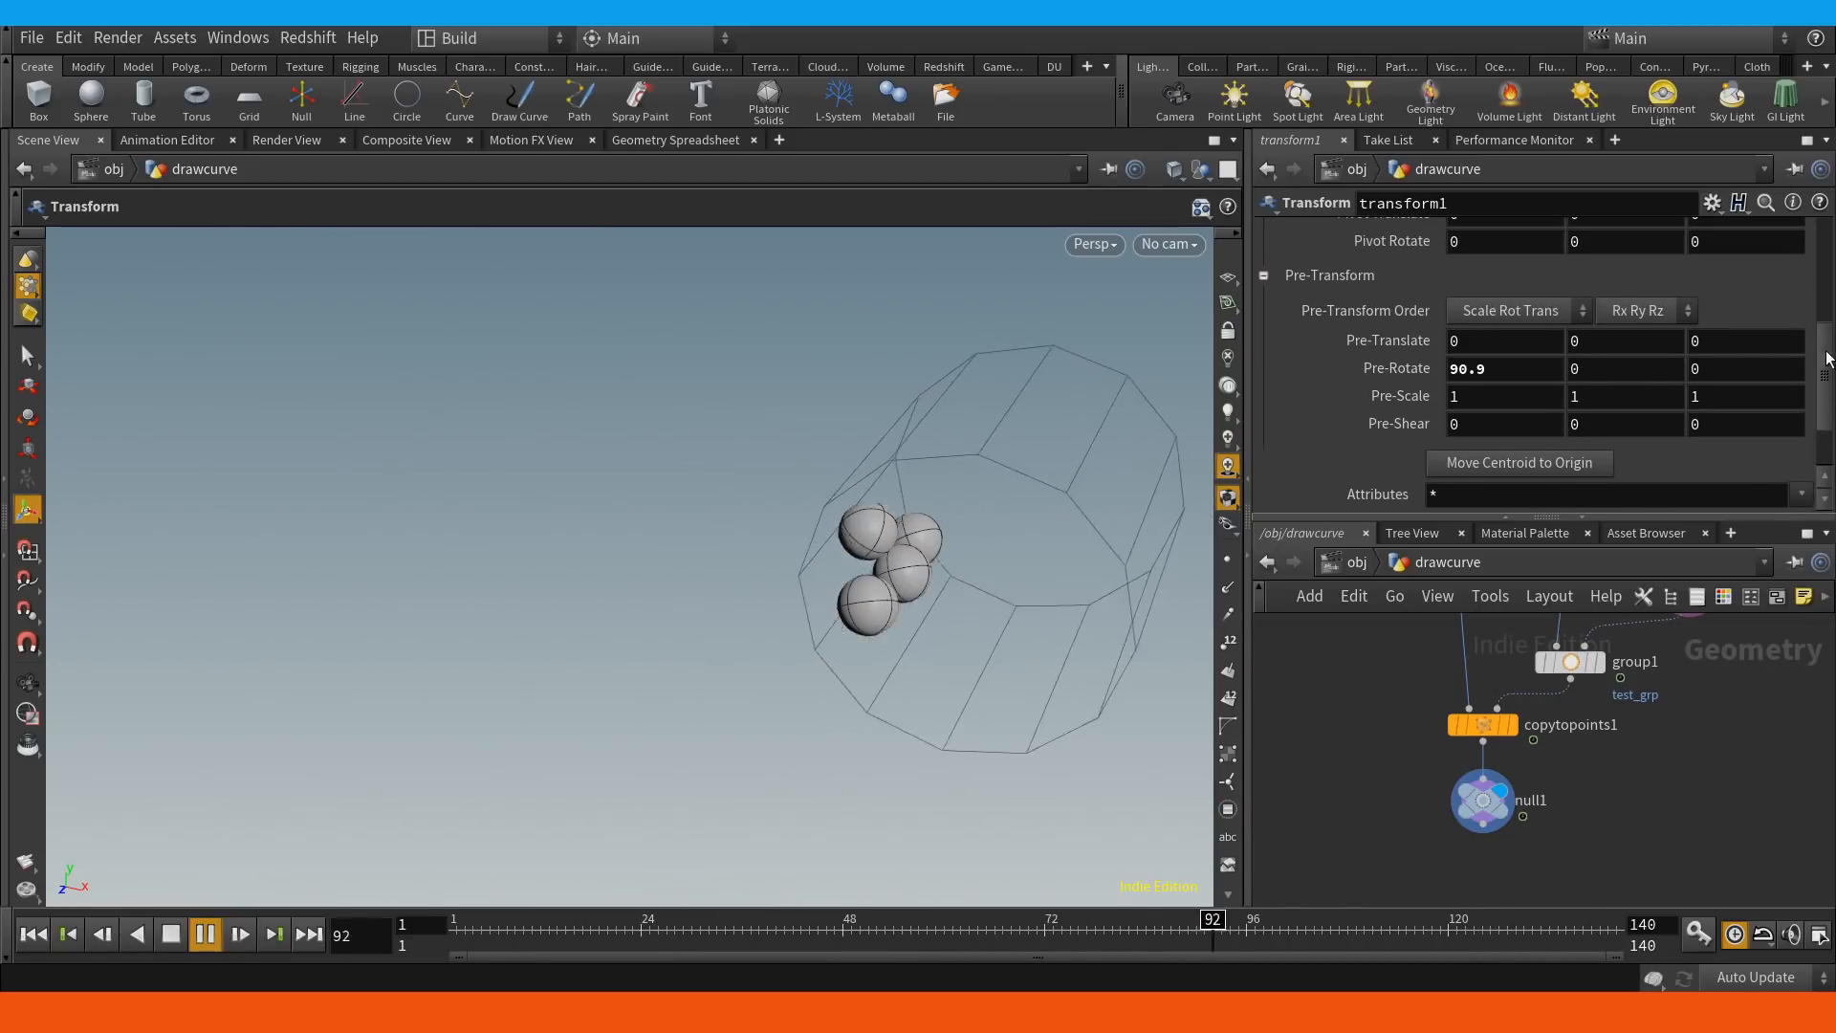
Display transform1, return the stopped animation to frame 1 and frame the tube in the viewport.
drag(1827, 356, 1826, 328)
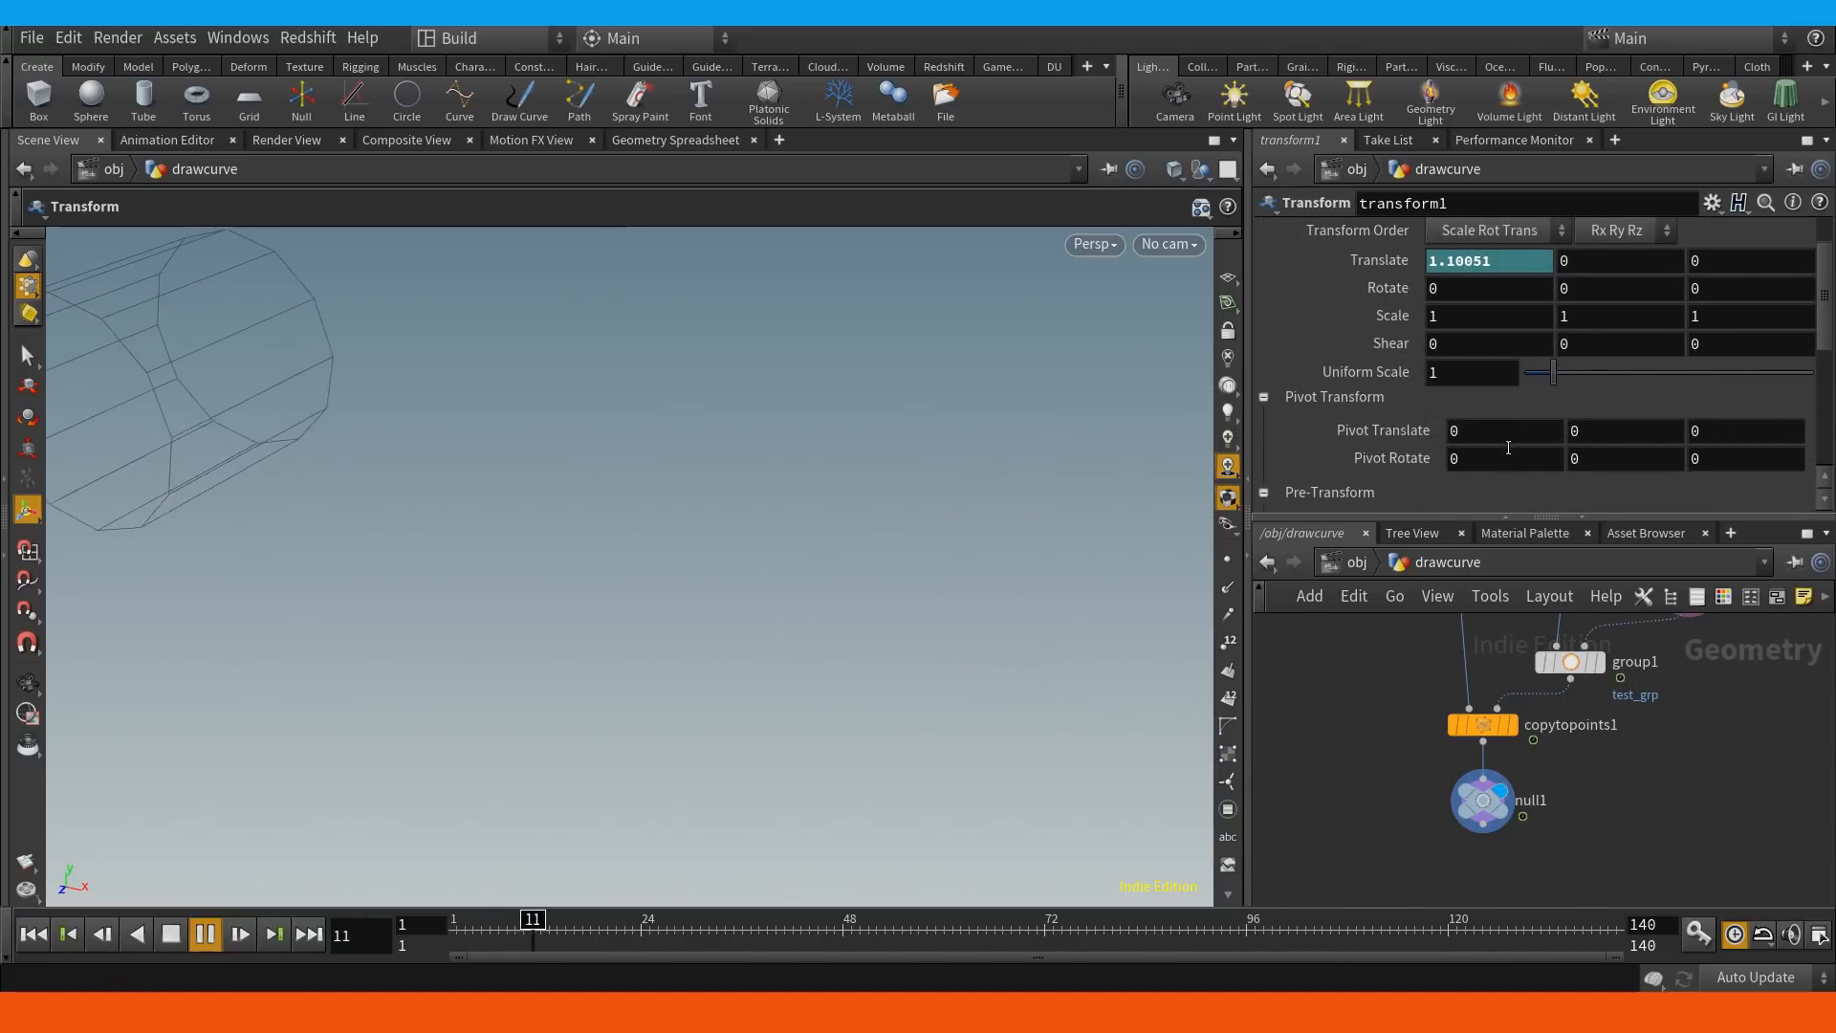
mouse_move(1823, 321)
mouse_down()
mouse_move(1825, 296)
mouse_move(1834, 320)
mouse_up()
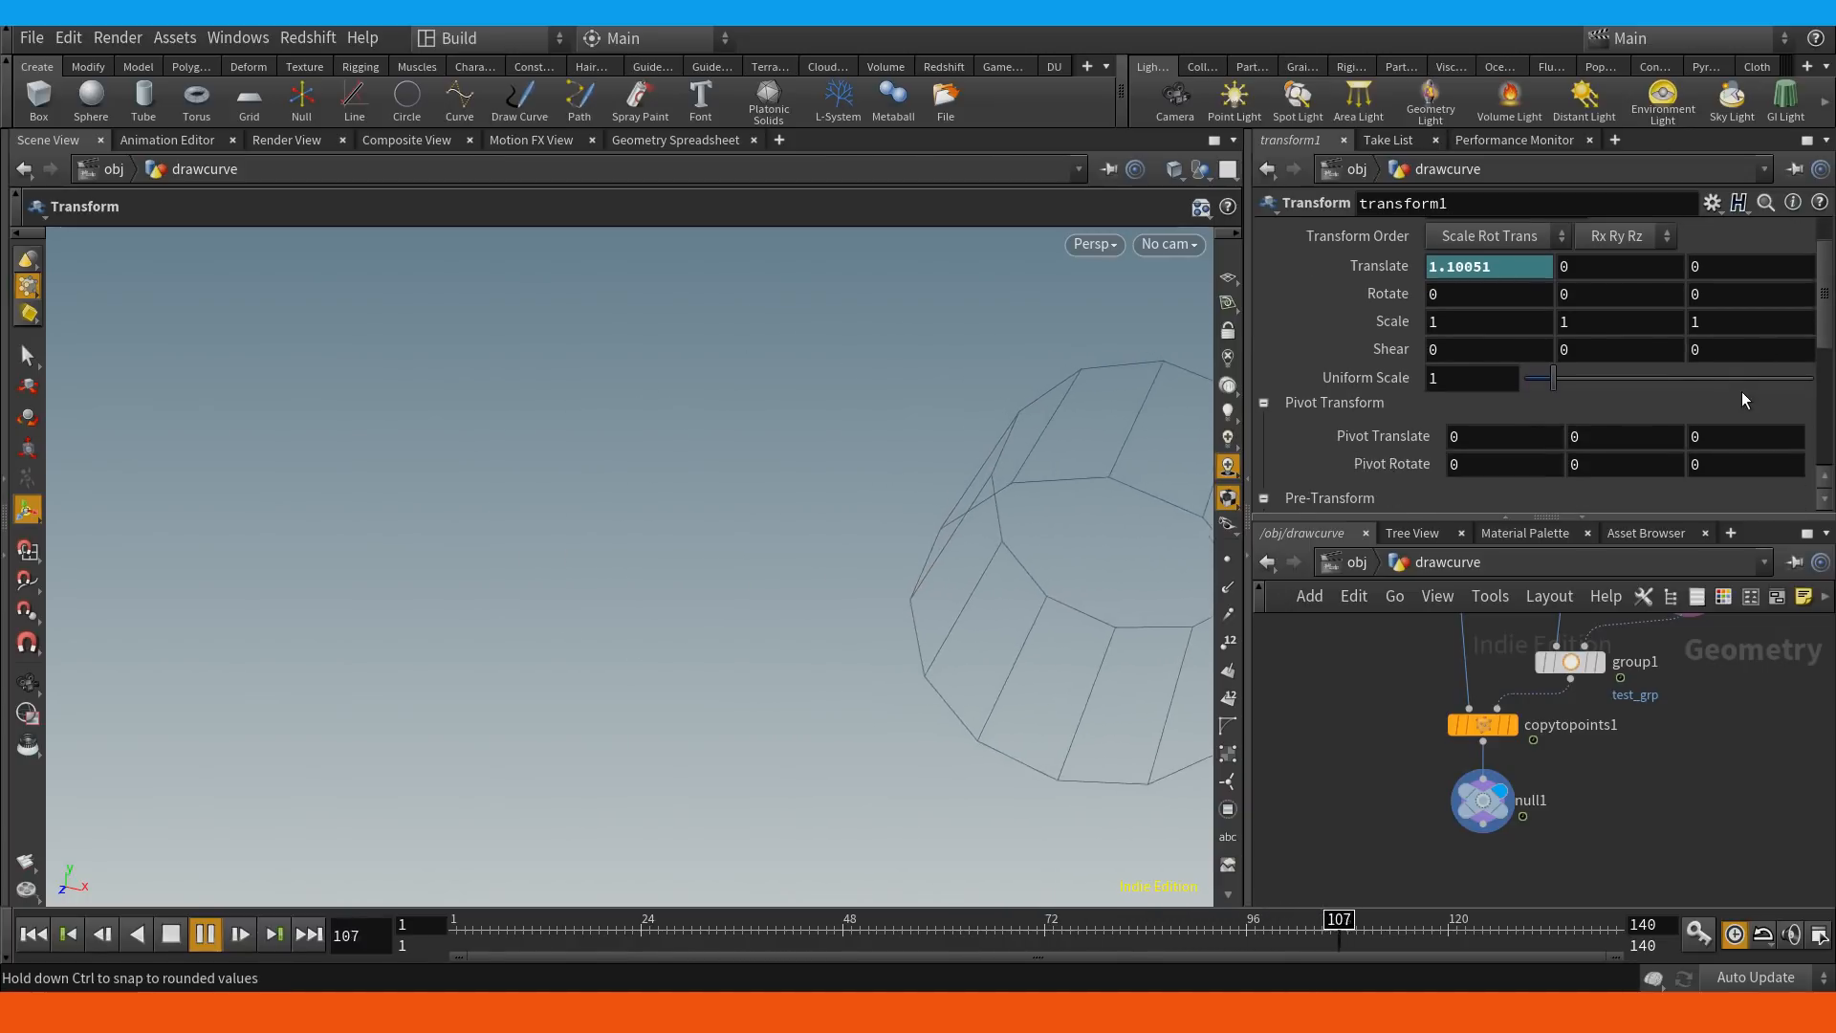
middle_drag(1663, 708, 1497, 839)
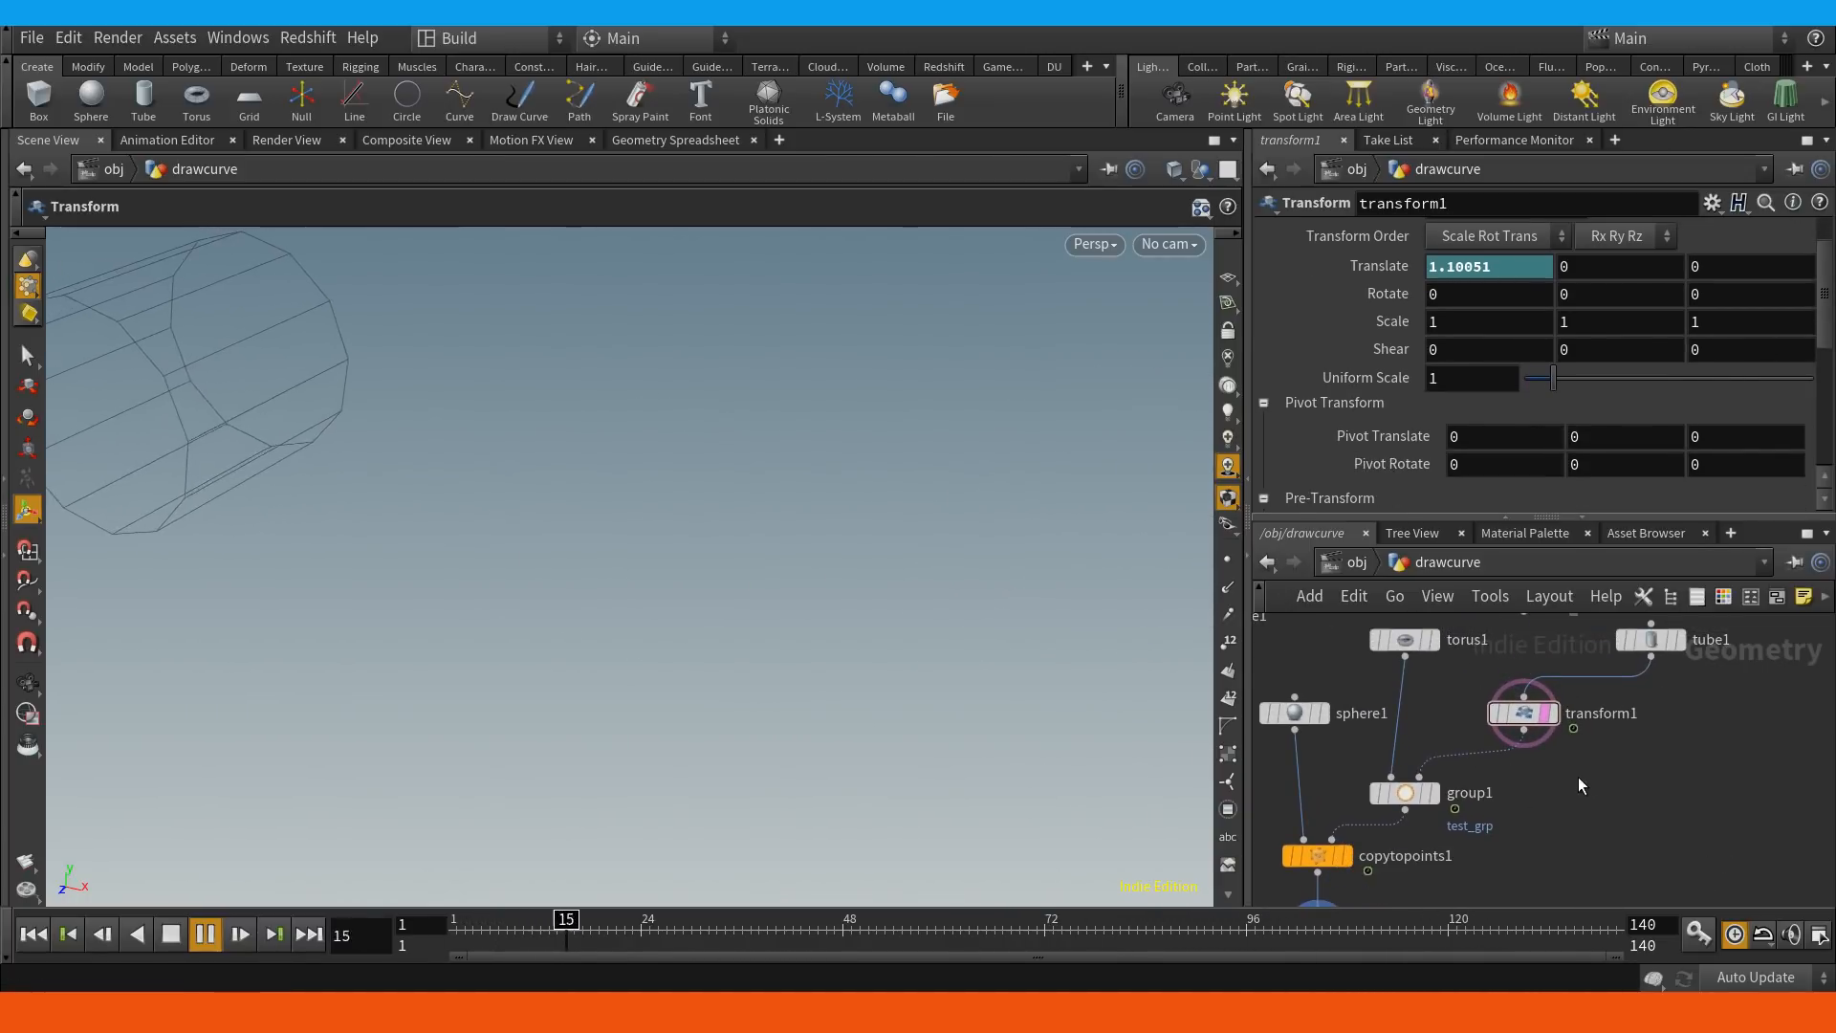
click(1552, 714)
key(ctrl+Up)
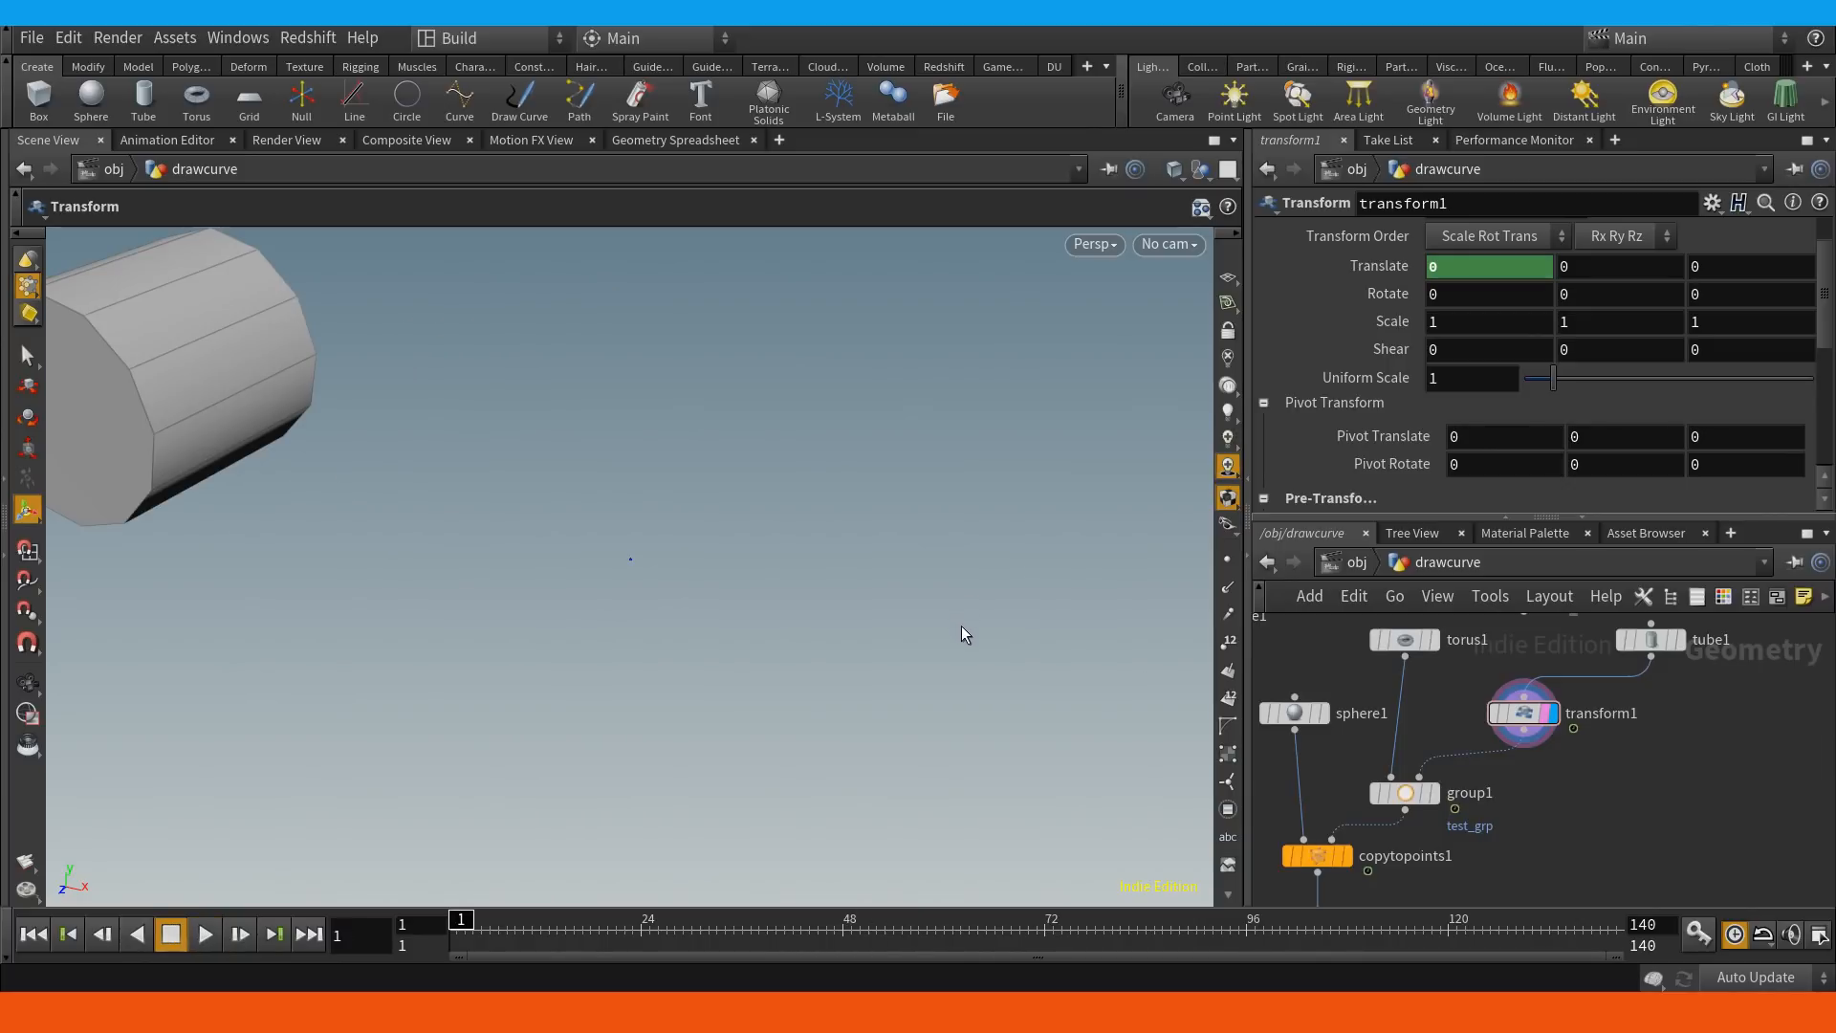
key(h)
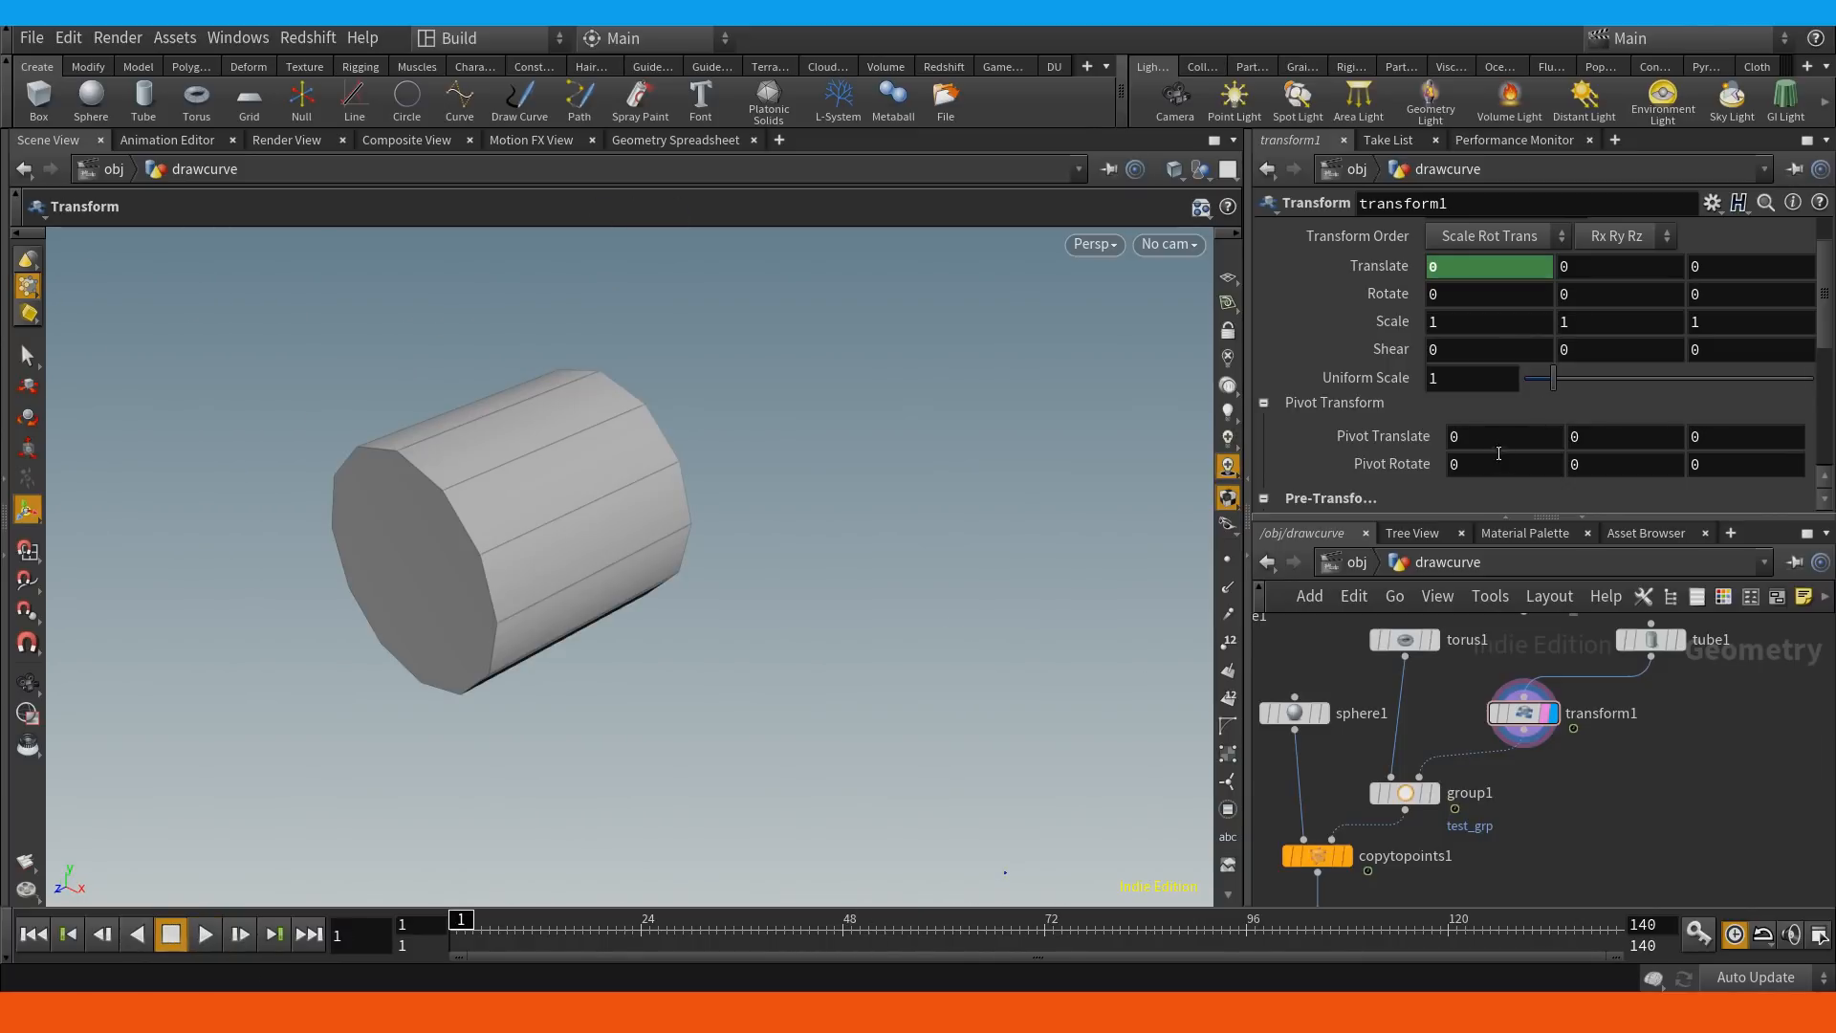
Look through the viewport's Geometry and Guides display options and close the dialog.
key(d)
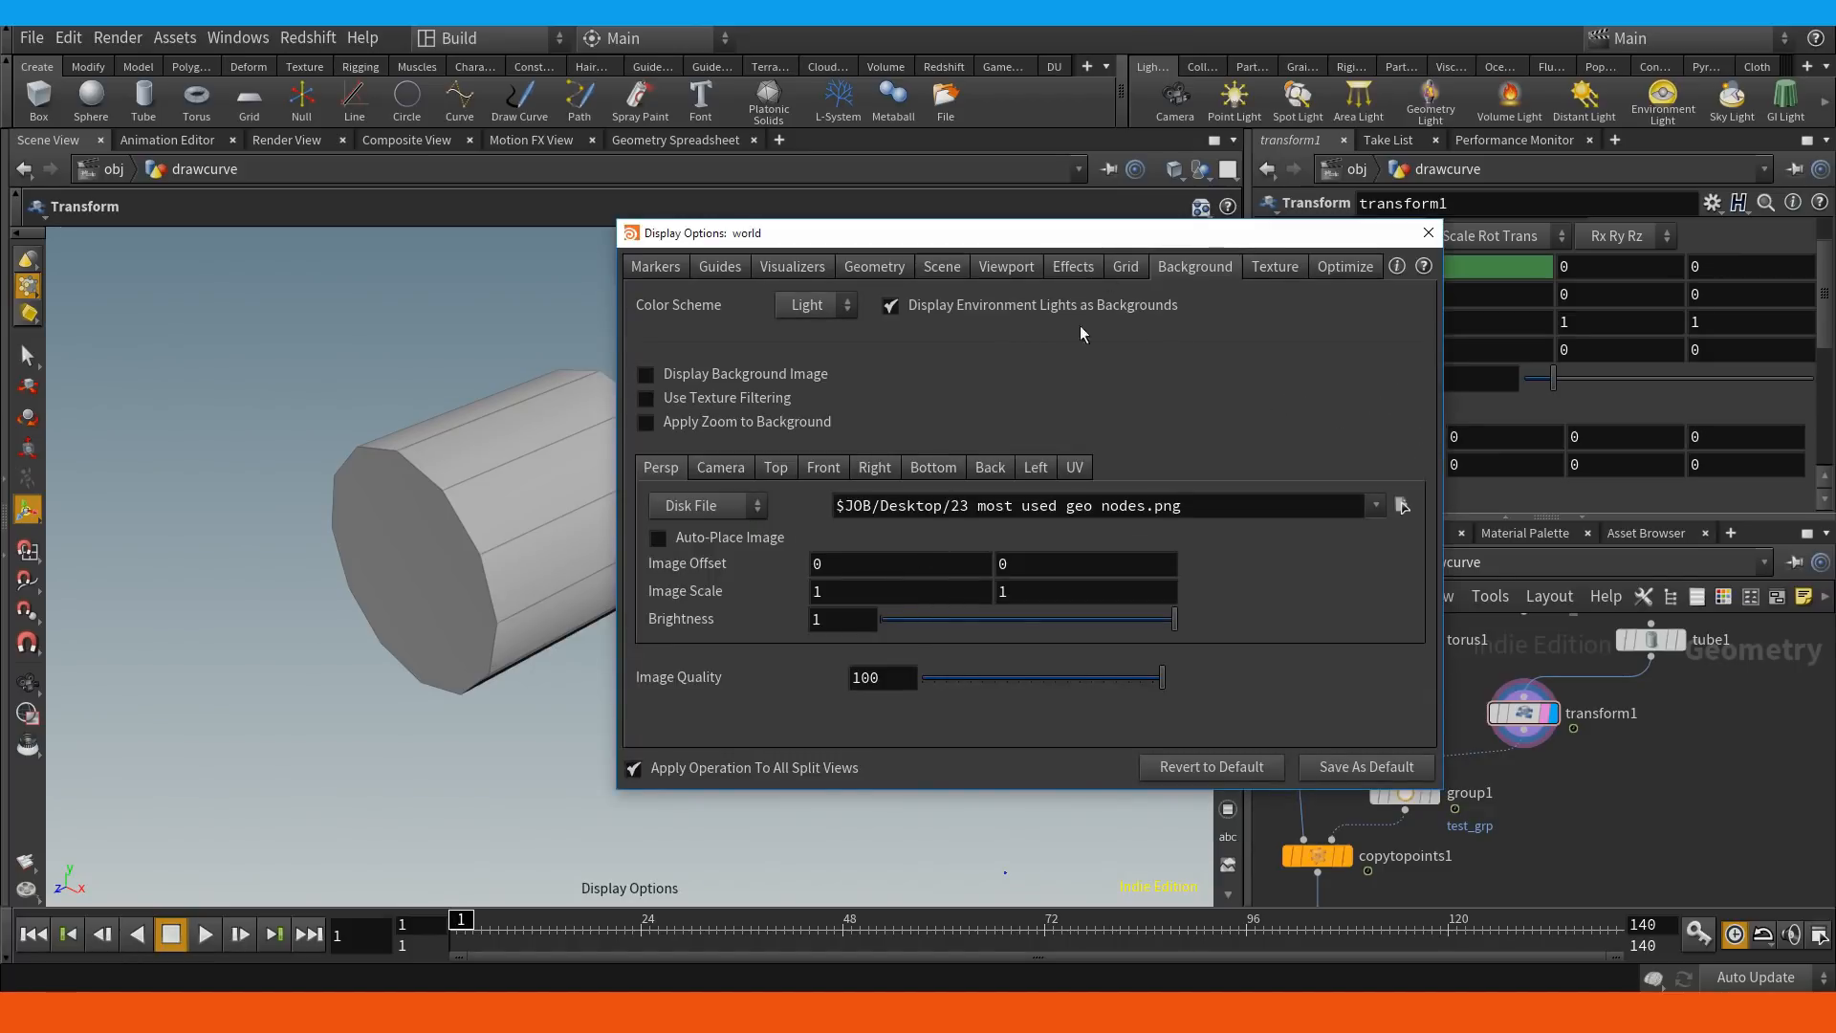
click(875, 268)
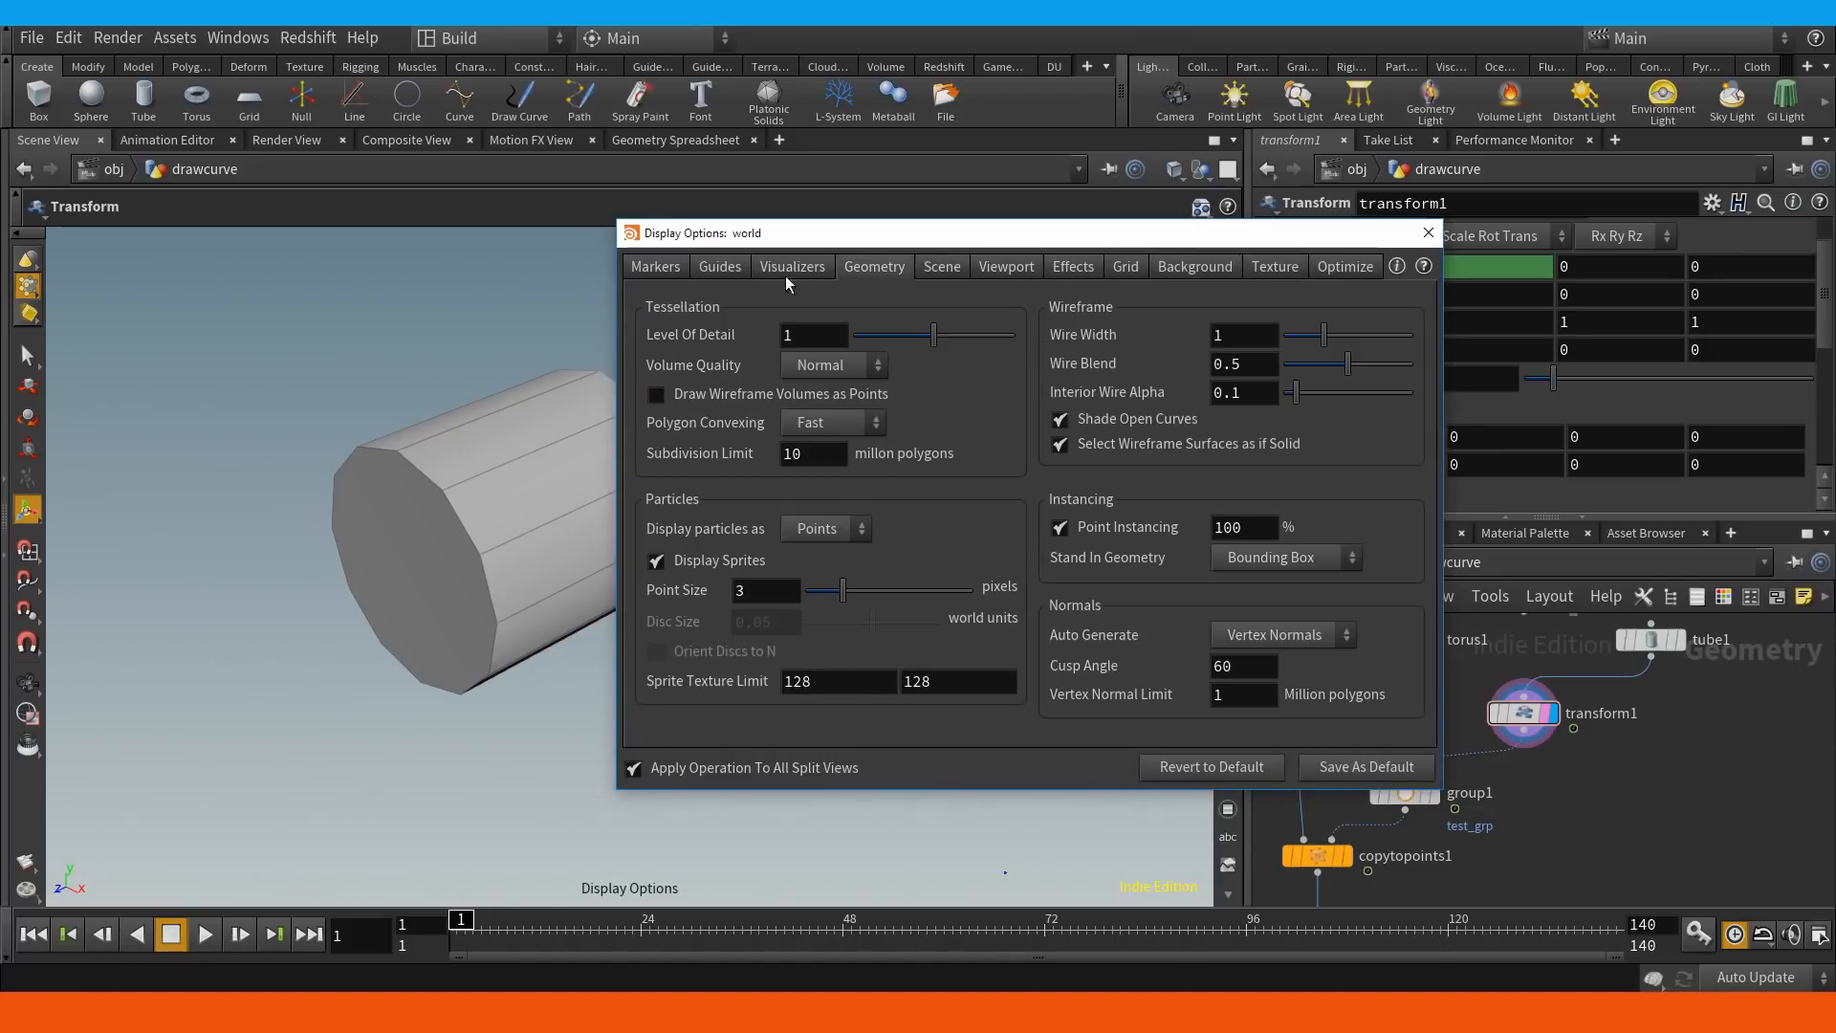
click(722, 271)
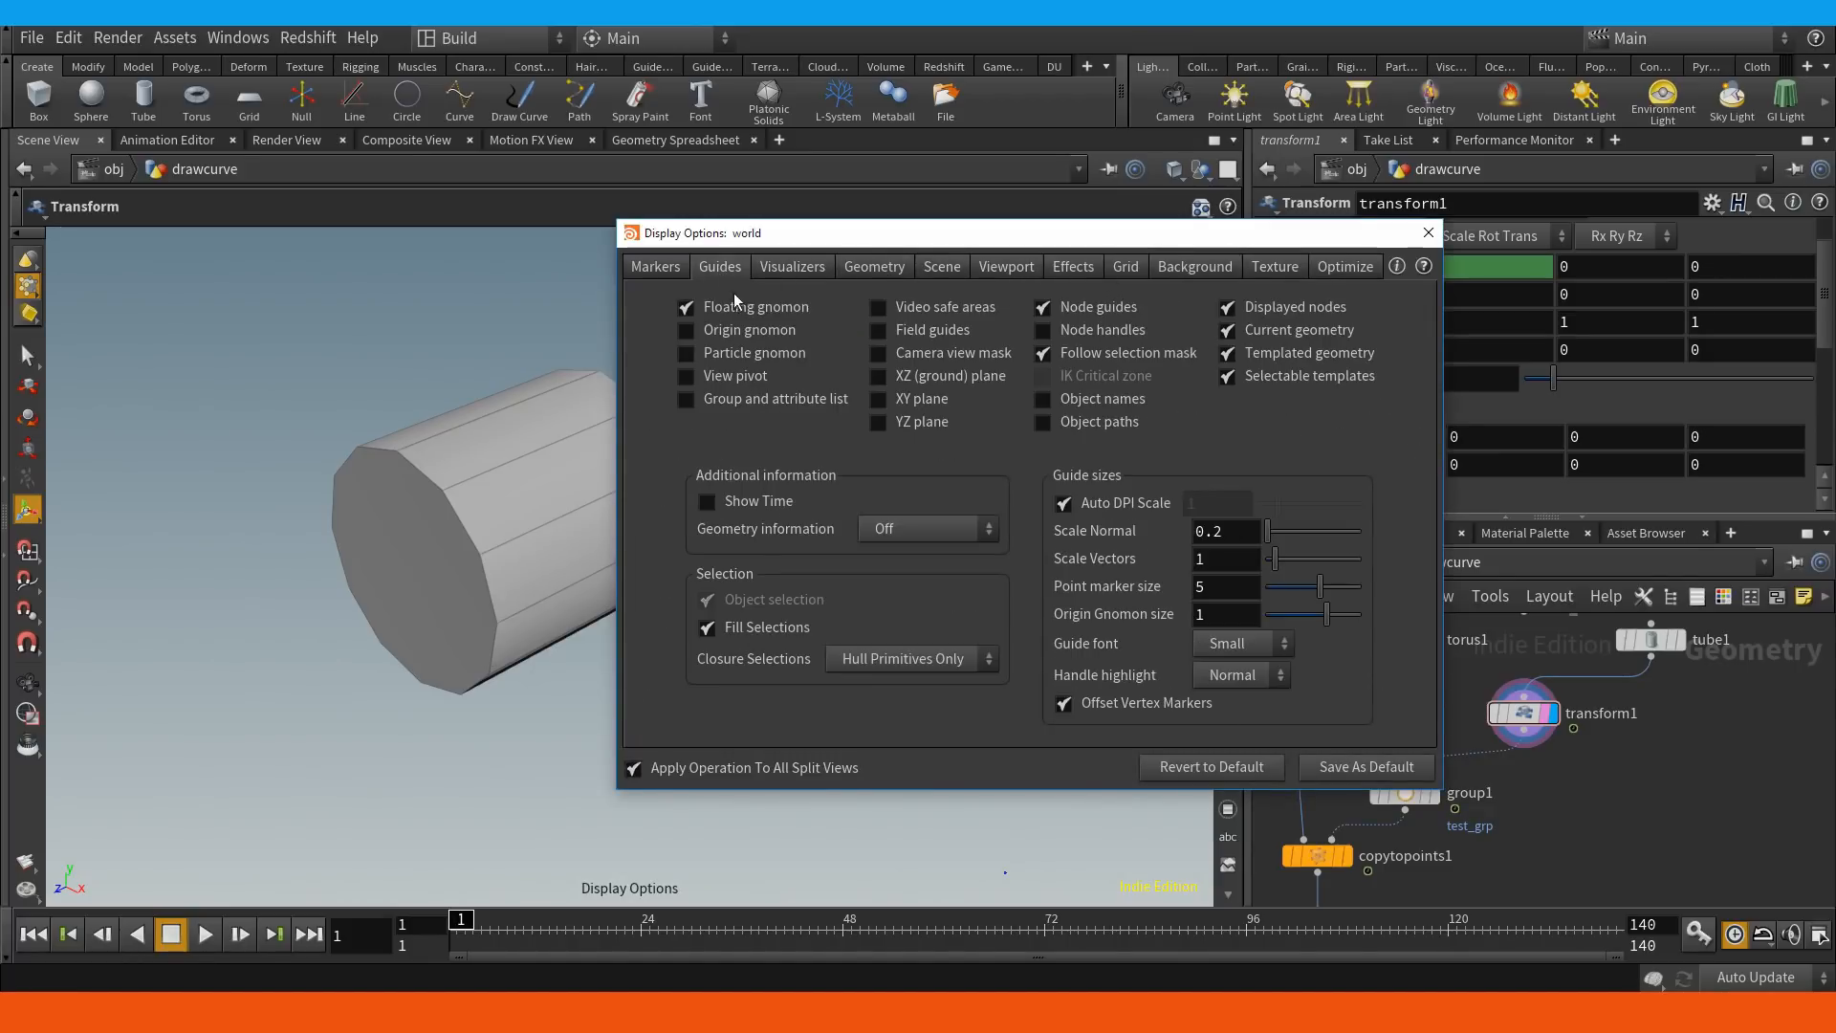
click(1425, 231)
Show transform1's handle and try moving and rotating the tube with it, undoing the trial changes.
alt+middle_drag(869, 555, 810, 343)
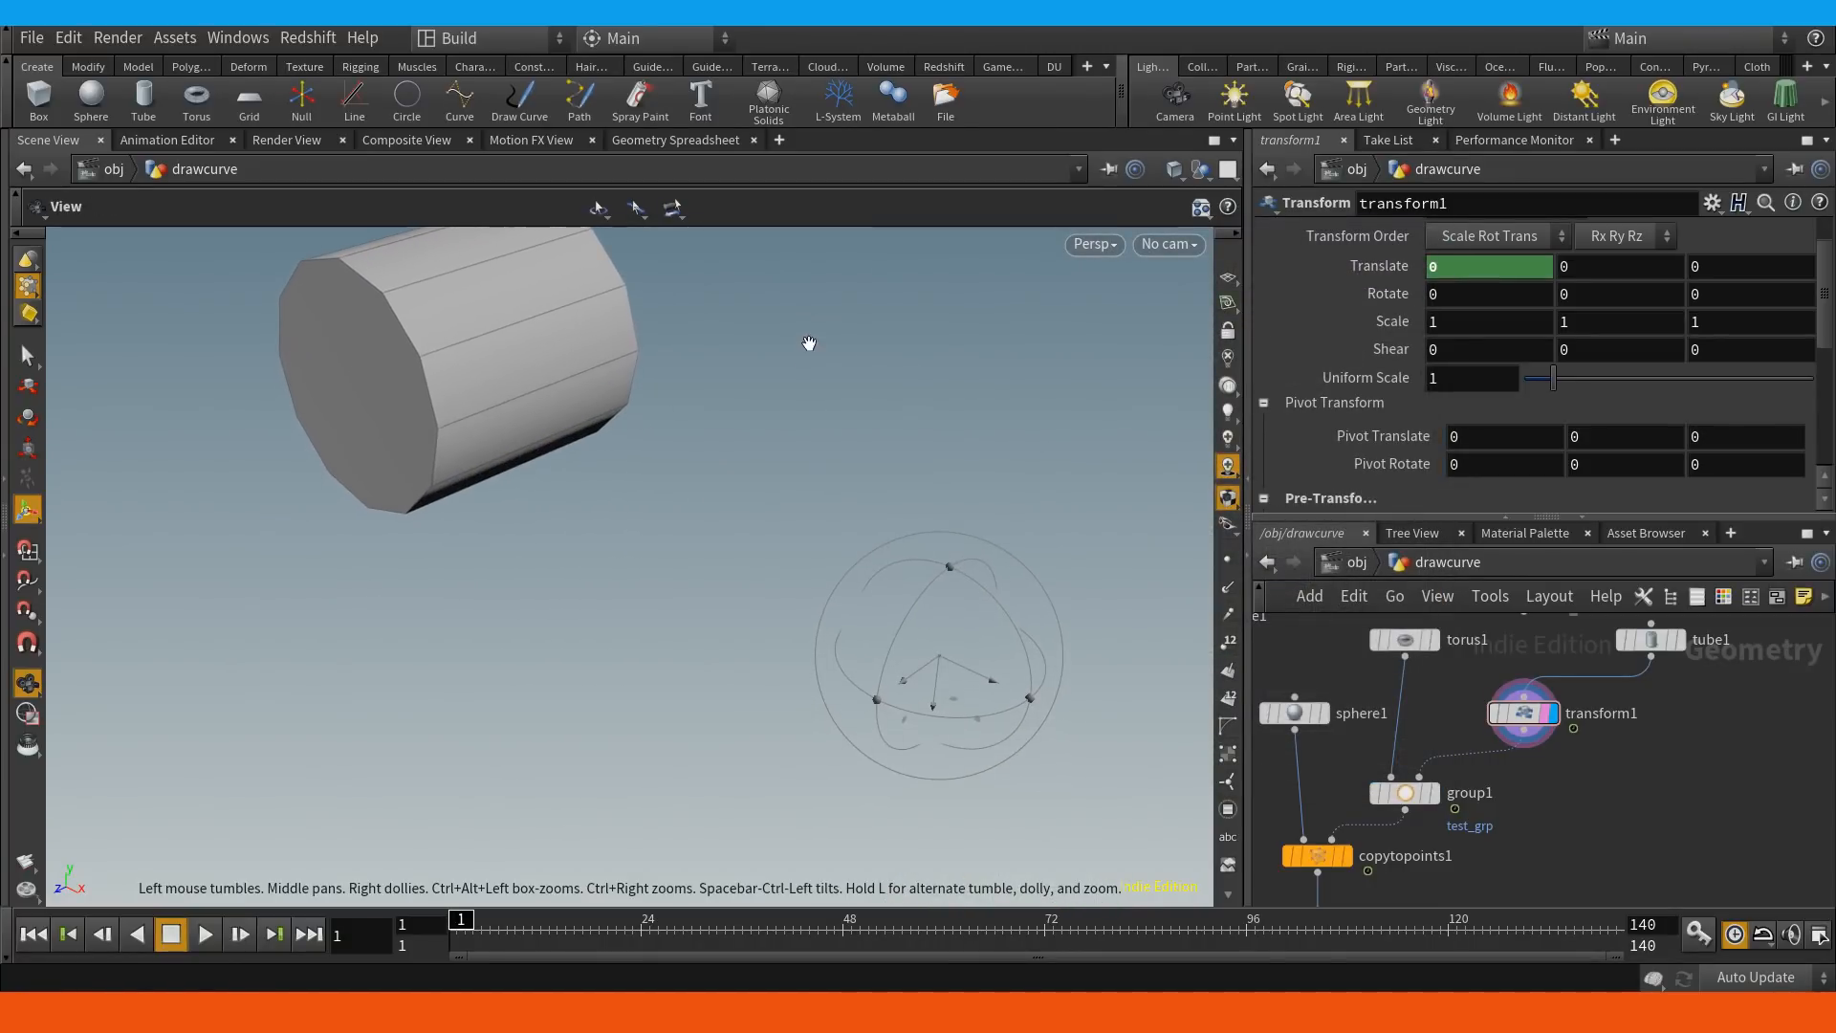
key(Return)
drag(980, 682, 615, 500)
key(ctrl+z)
drag(905, 683, 996, 699)
key(ctrl+z)
drag(972, 638, 958, 582)
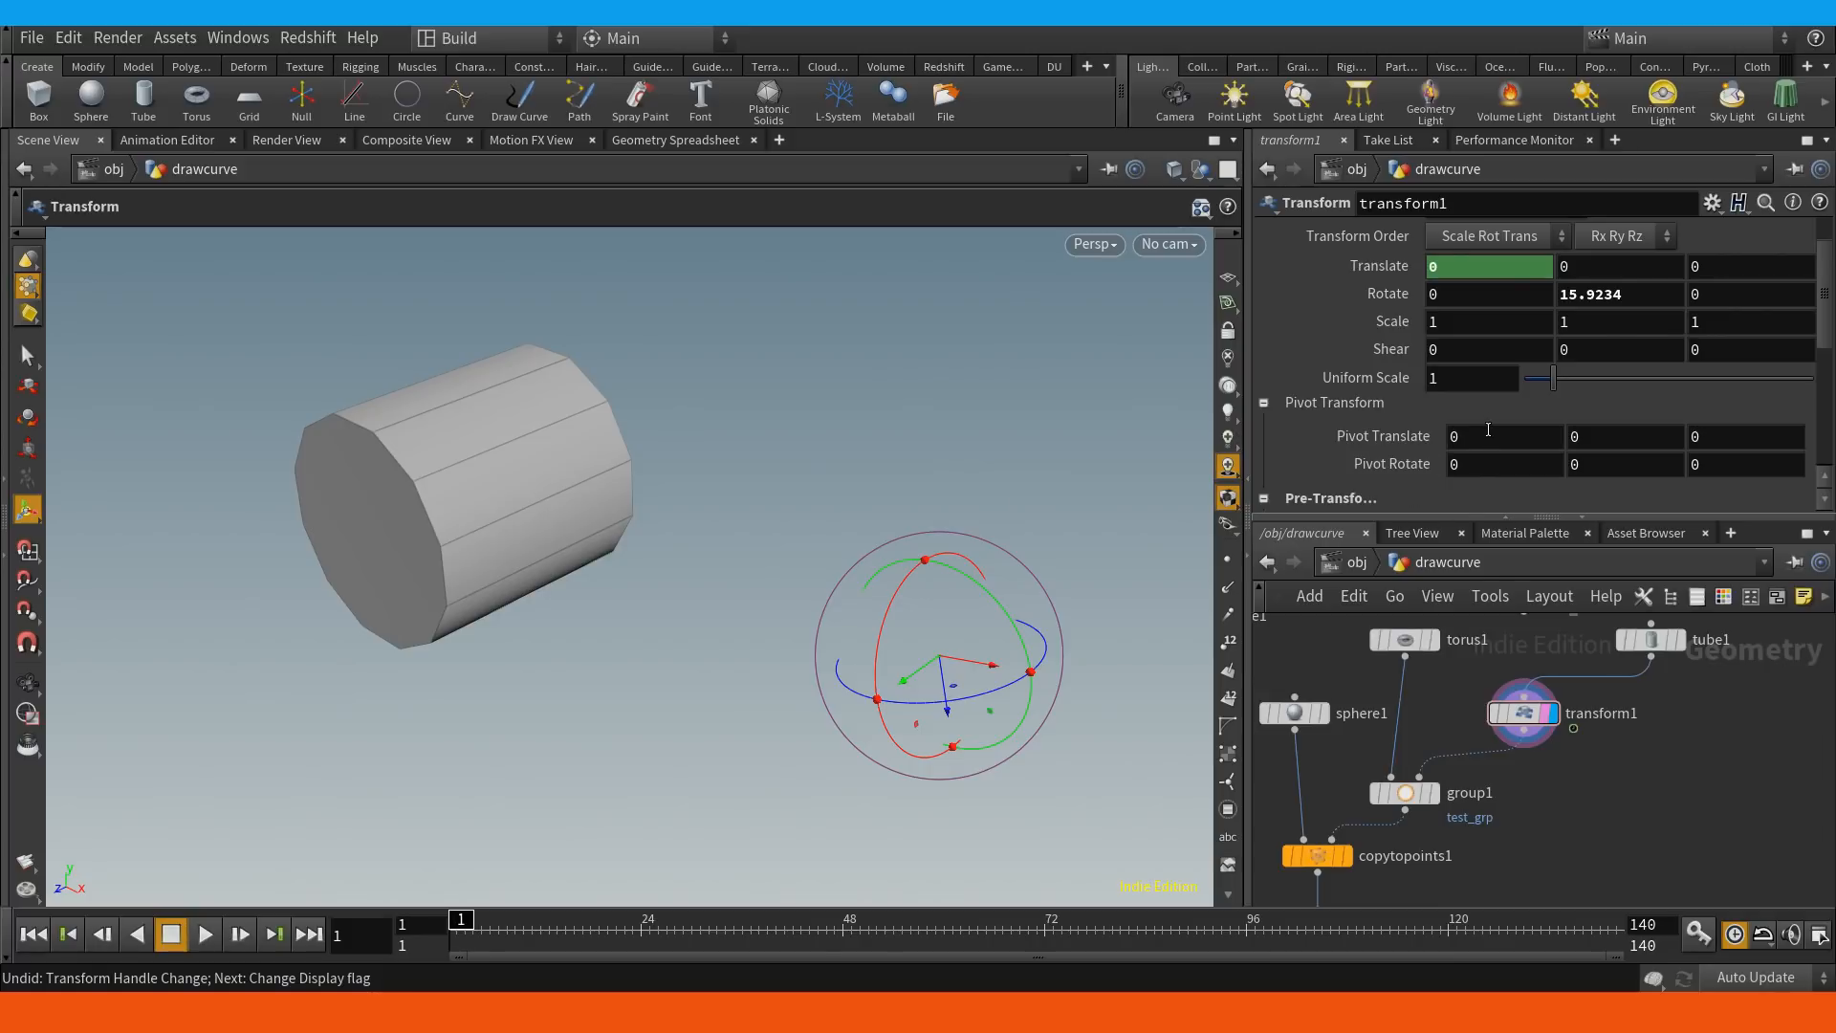
Undo the trial rotation and pivot shift, and set transform1's Pivot Translate X to -2.4.
middle_drag(1488, 429, 1375, 461)
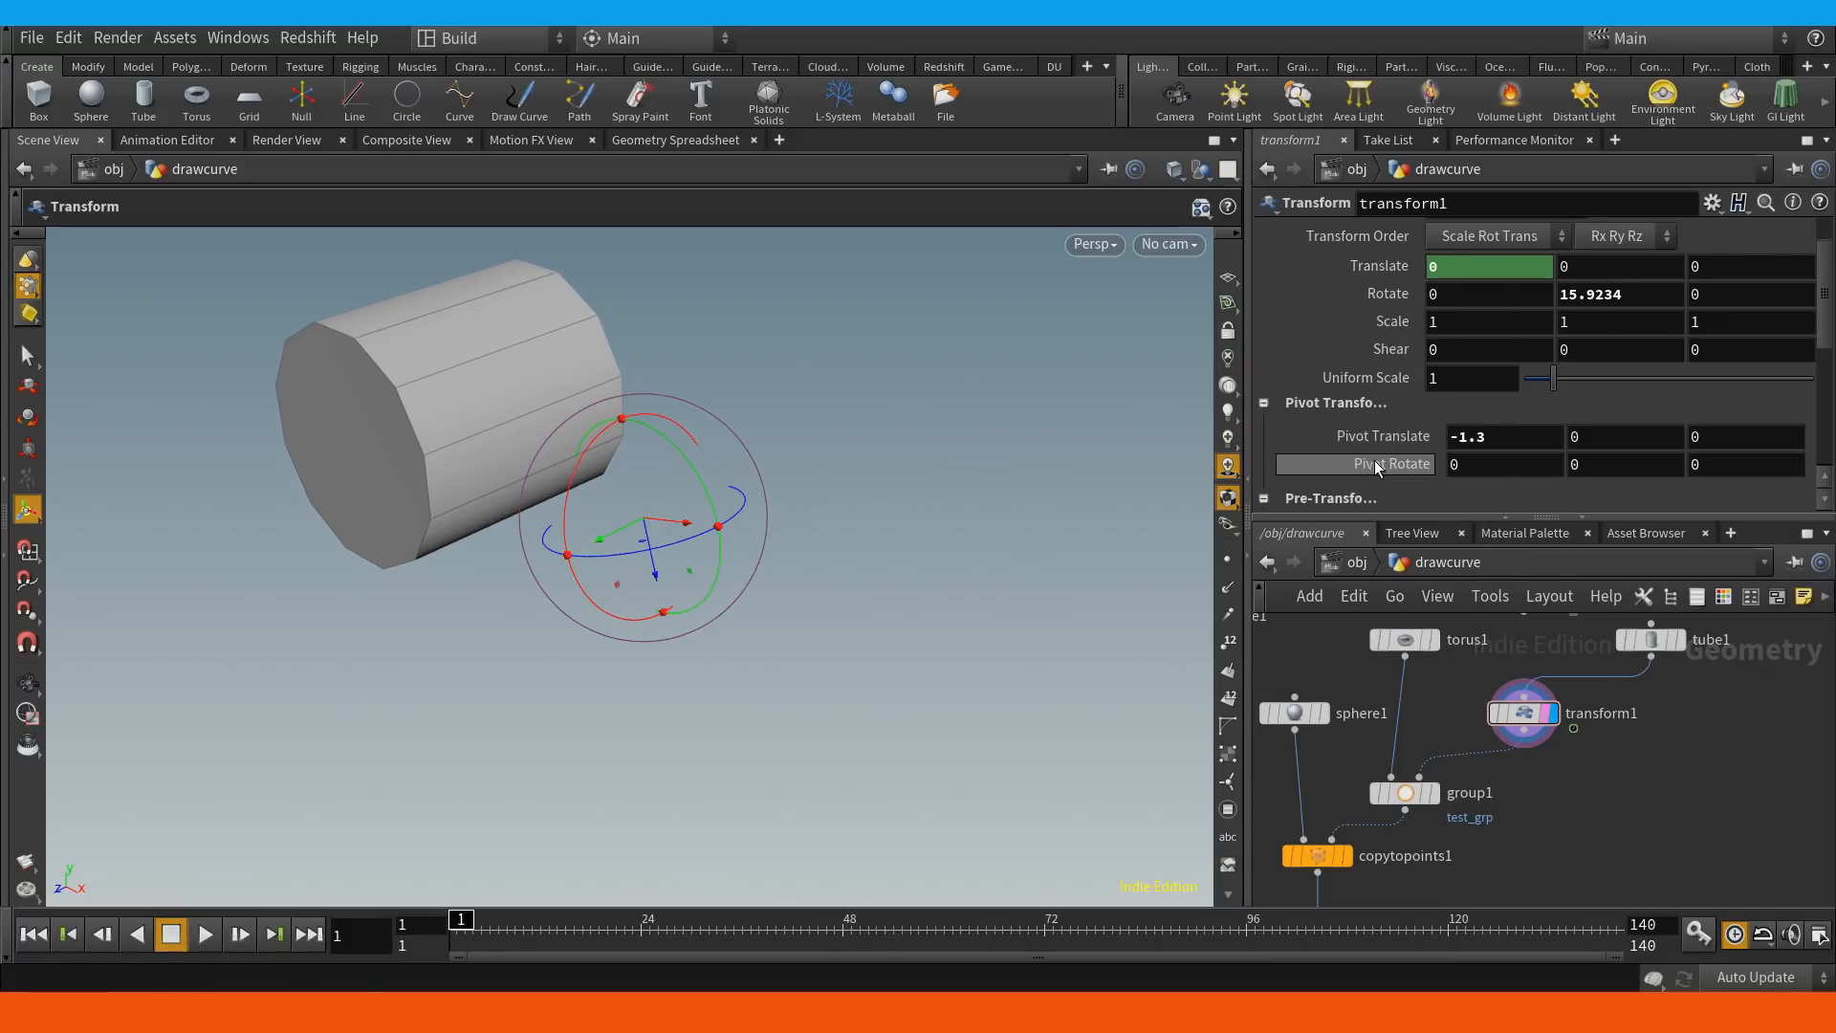
key(ctrl+z)
key(ctrl+z)
middle_drag(1483, 430, 1392, 427)
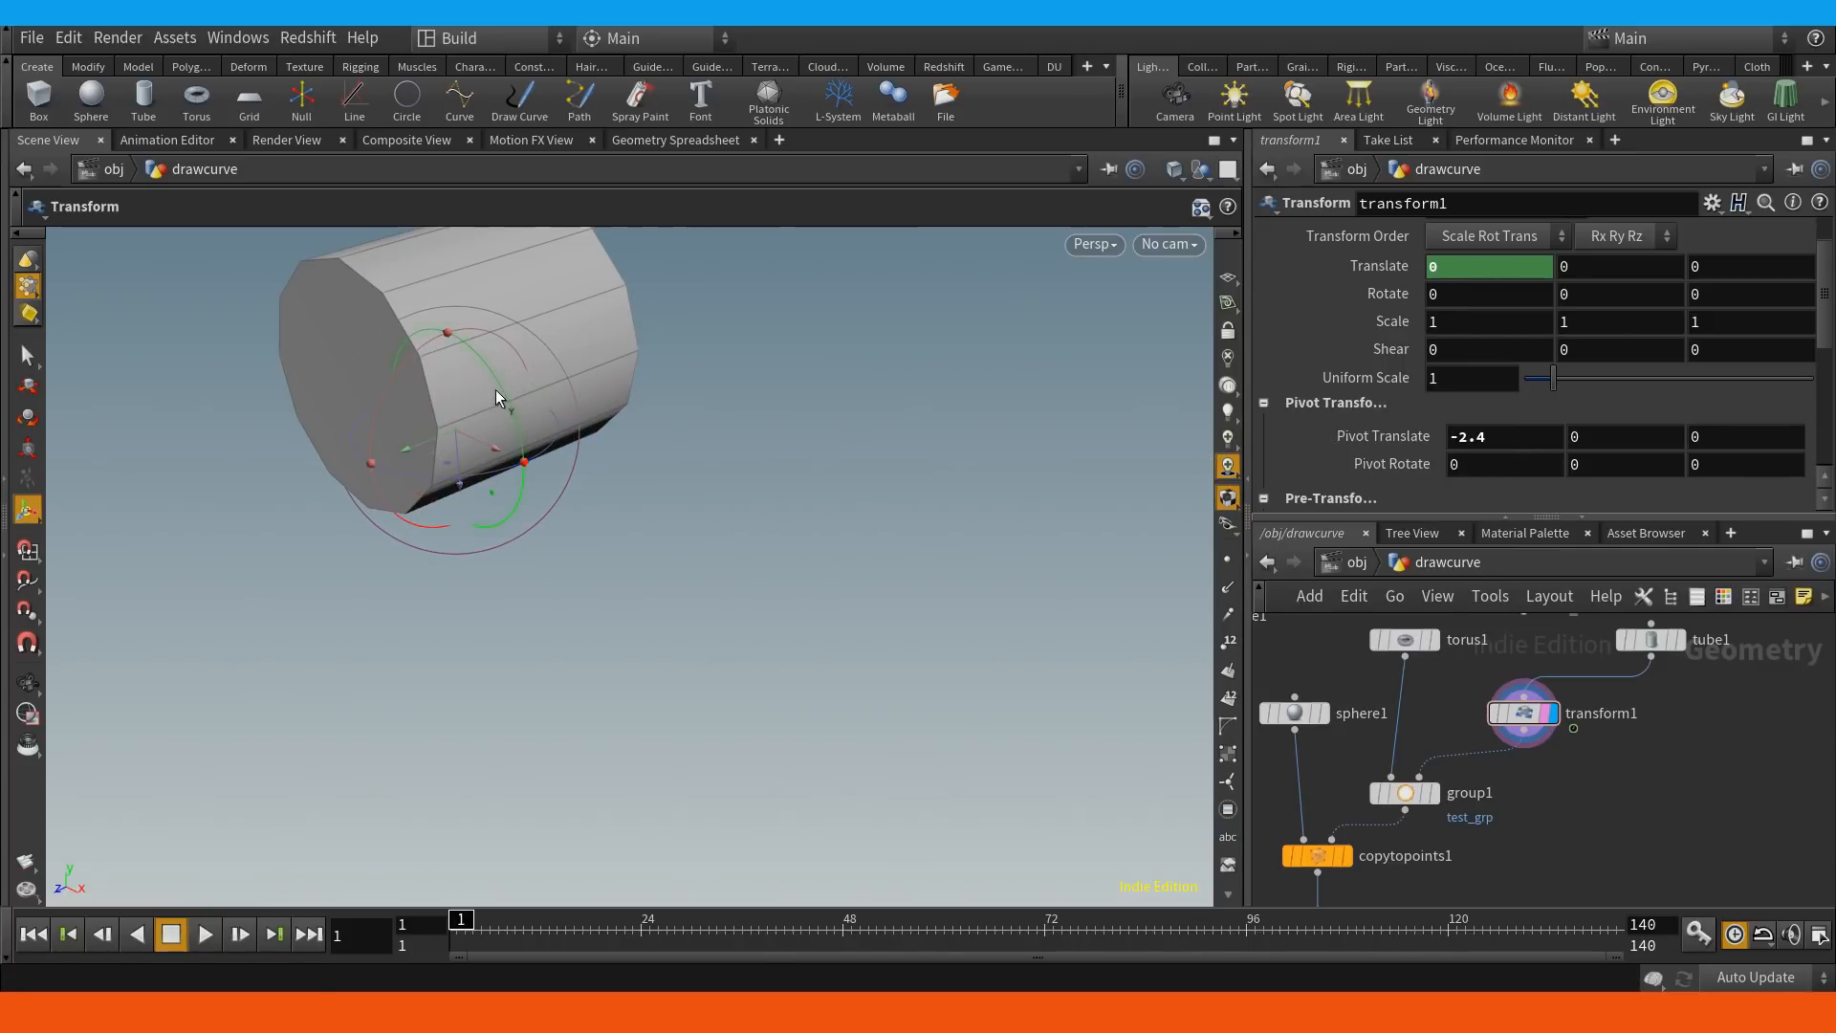
Tick off Group and Transform in the node checklist with drawn strokes beside their names.
drag(496, 388, 456, 480)
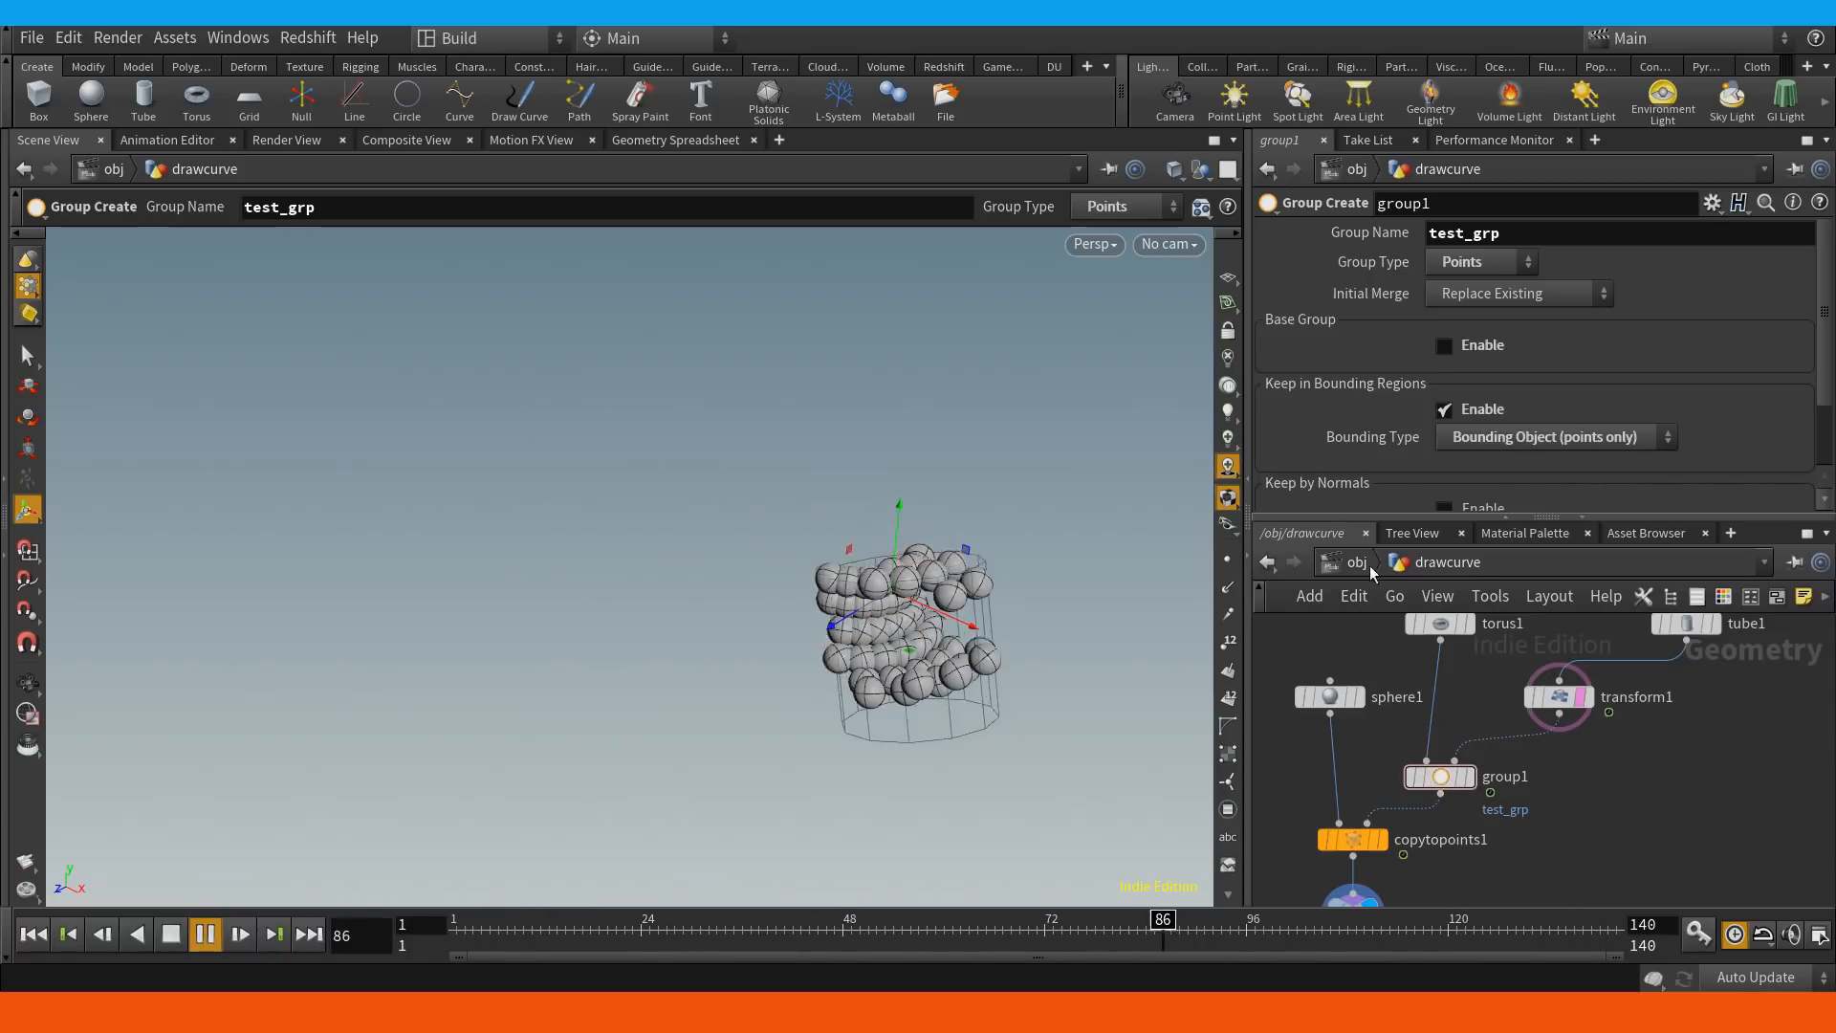
middle_drag(1554, 803, 1584, 782)
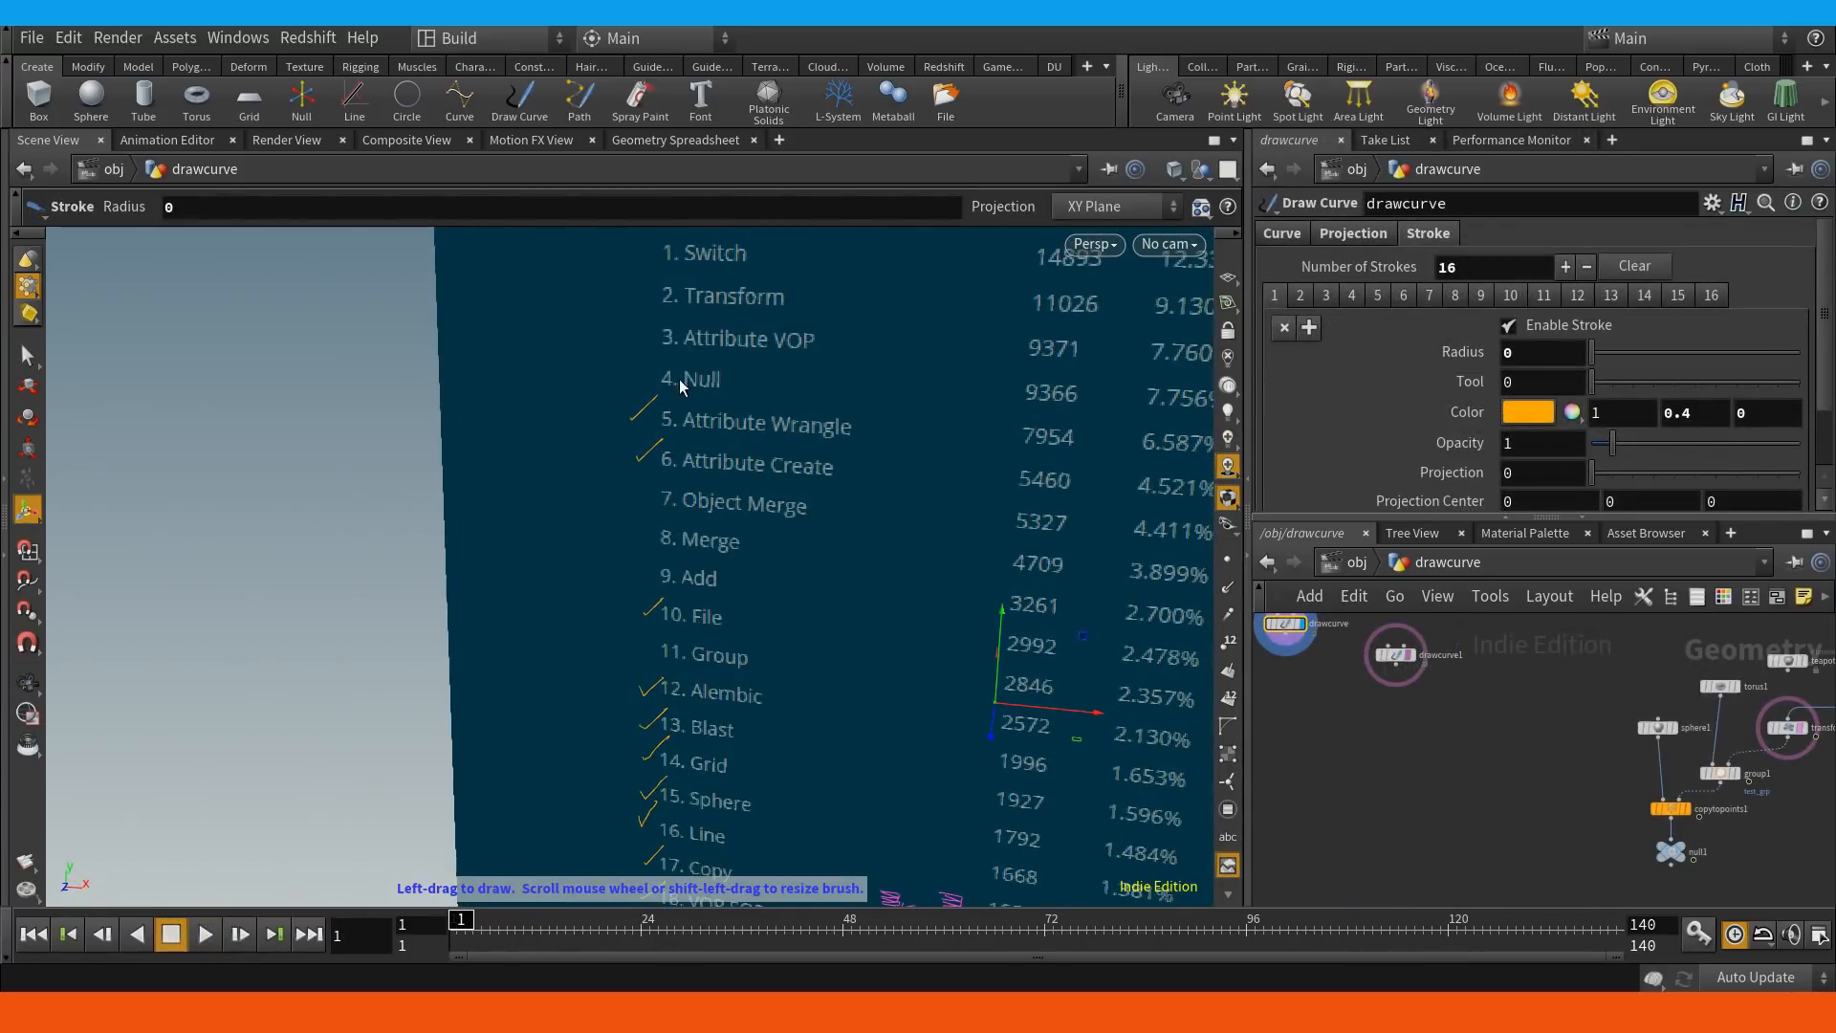
drag(645, 655, 665, 627)
drag(634, 298, 660, 276)
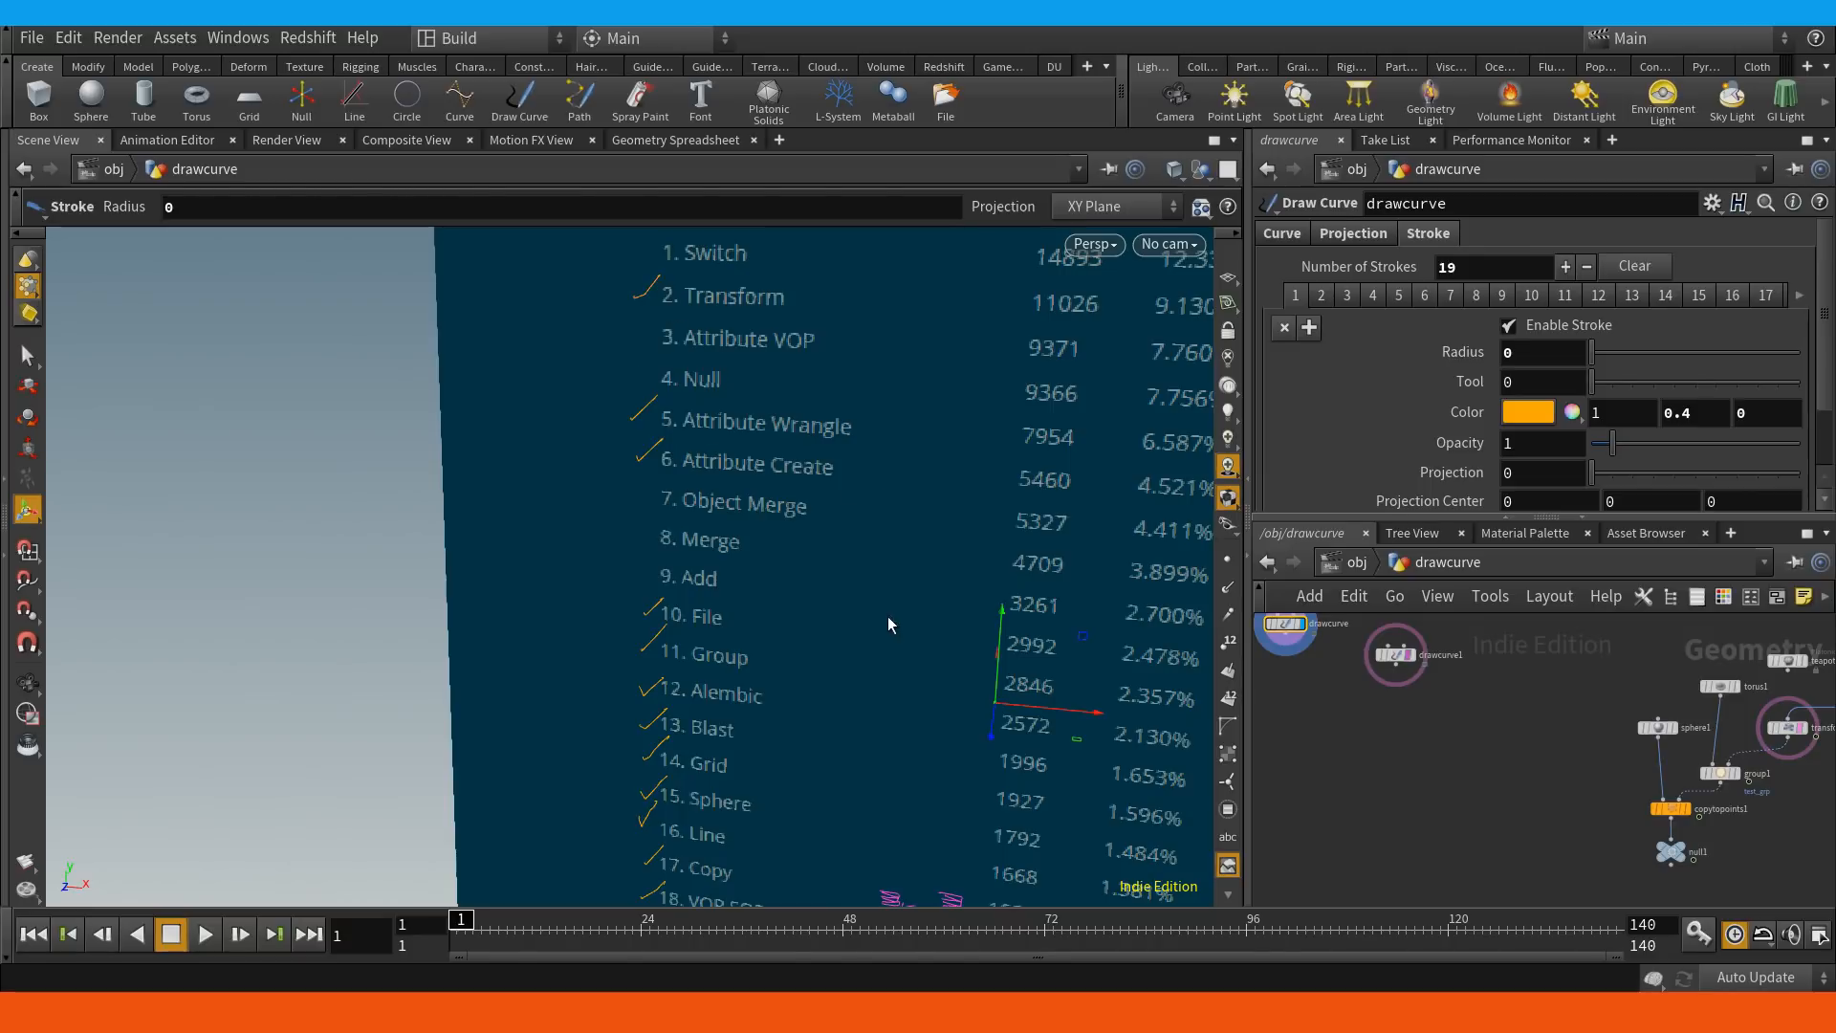
alt+middle_drag(770, 532, 658, 470)
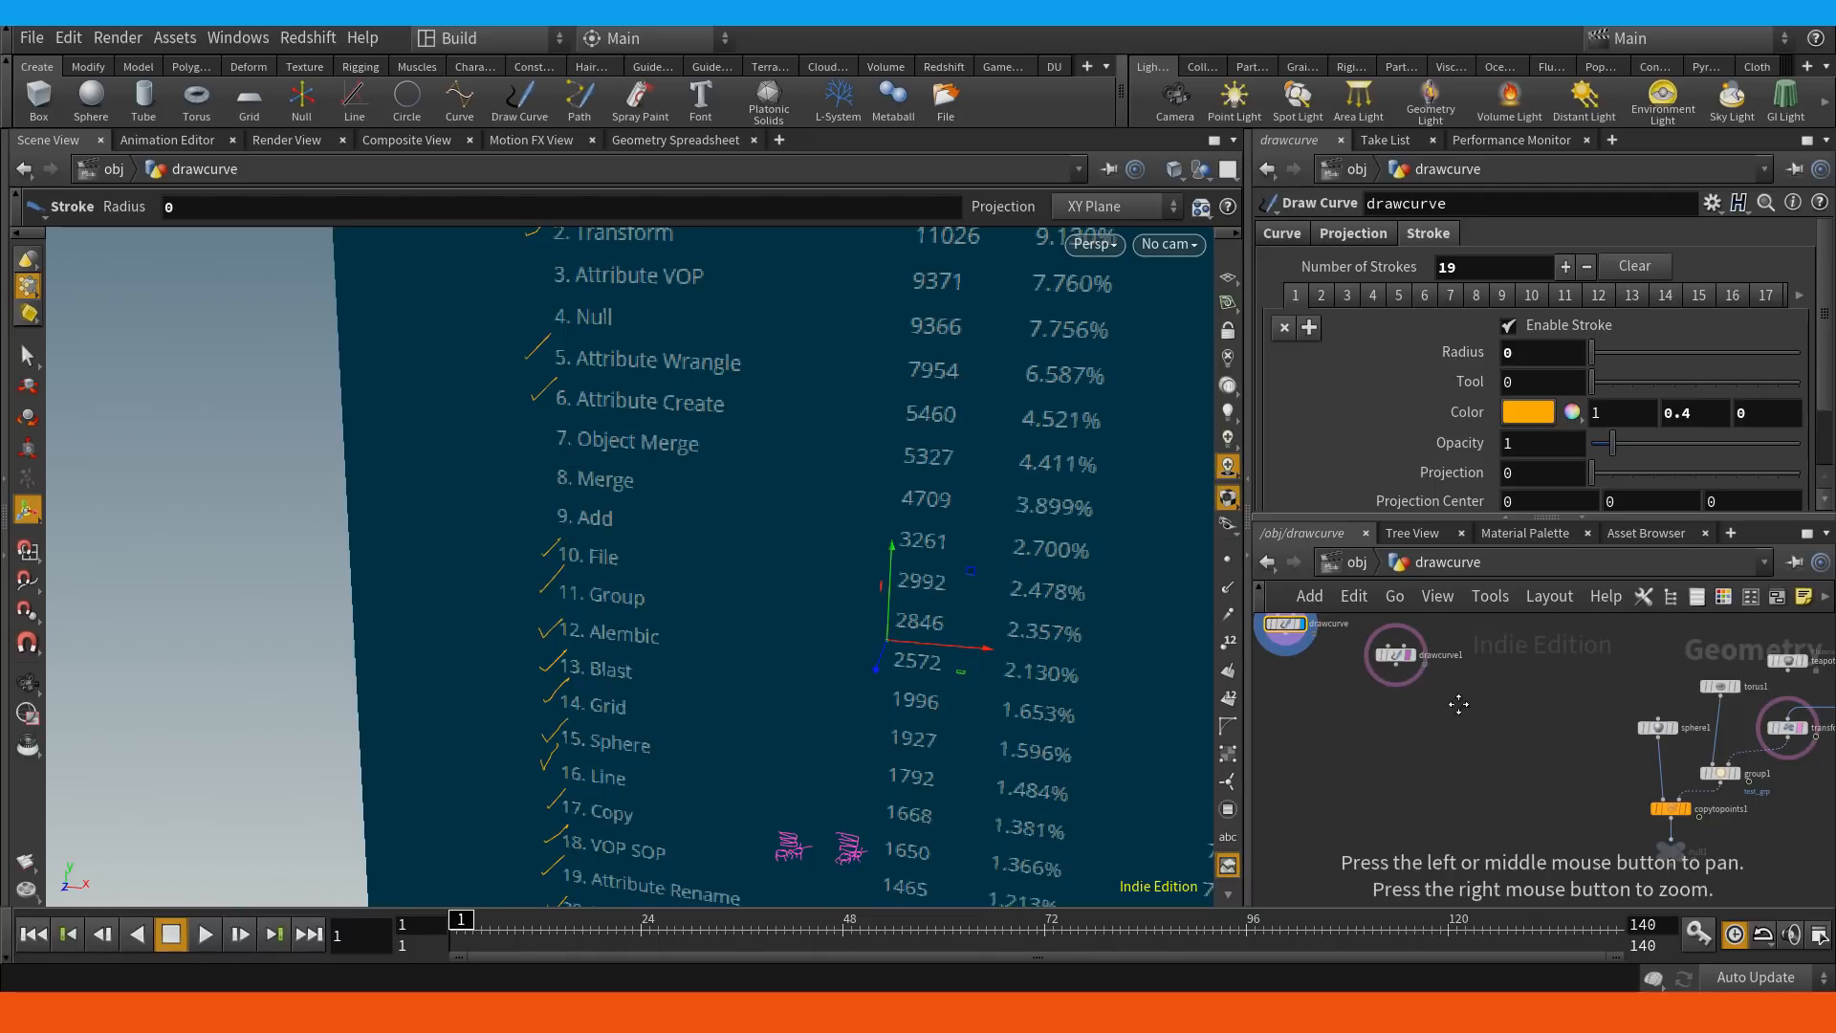
Create an Add node in the empty network area beside sphere1.
drag(1458, 705, 1477, 724)
right_drag(1534, 755, 1484, 770)
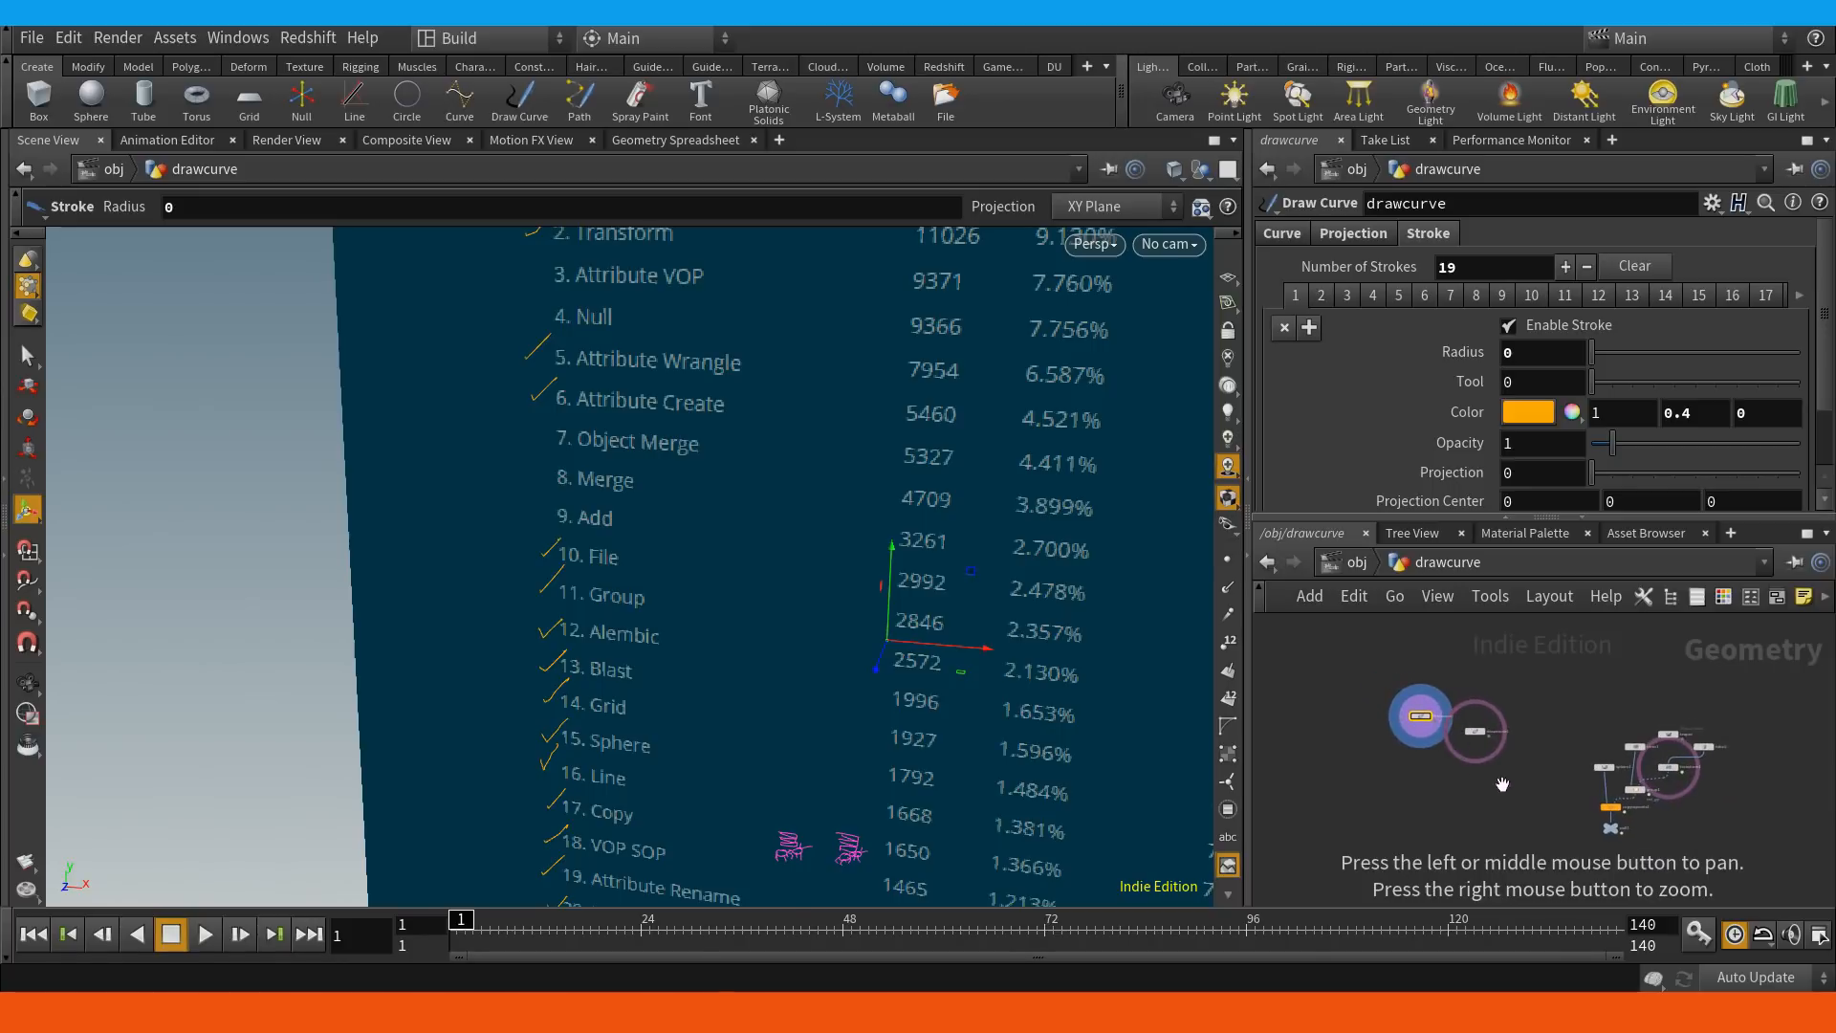
drag(1503, 785, 1510, 712)
key(Tab)
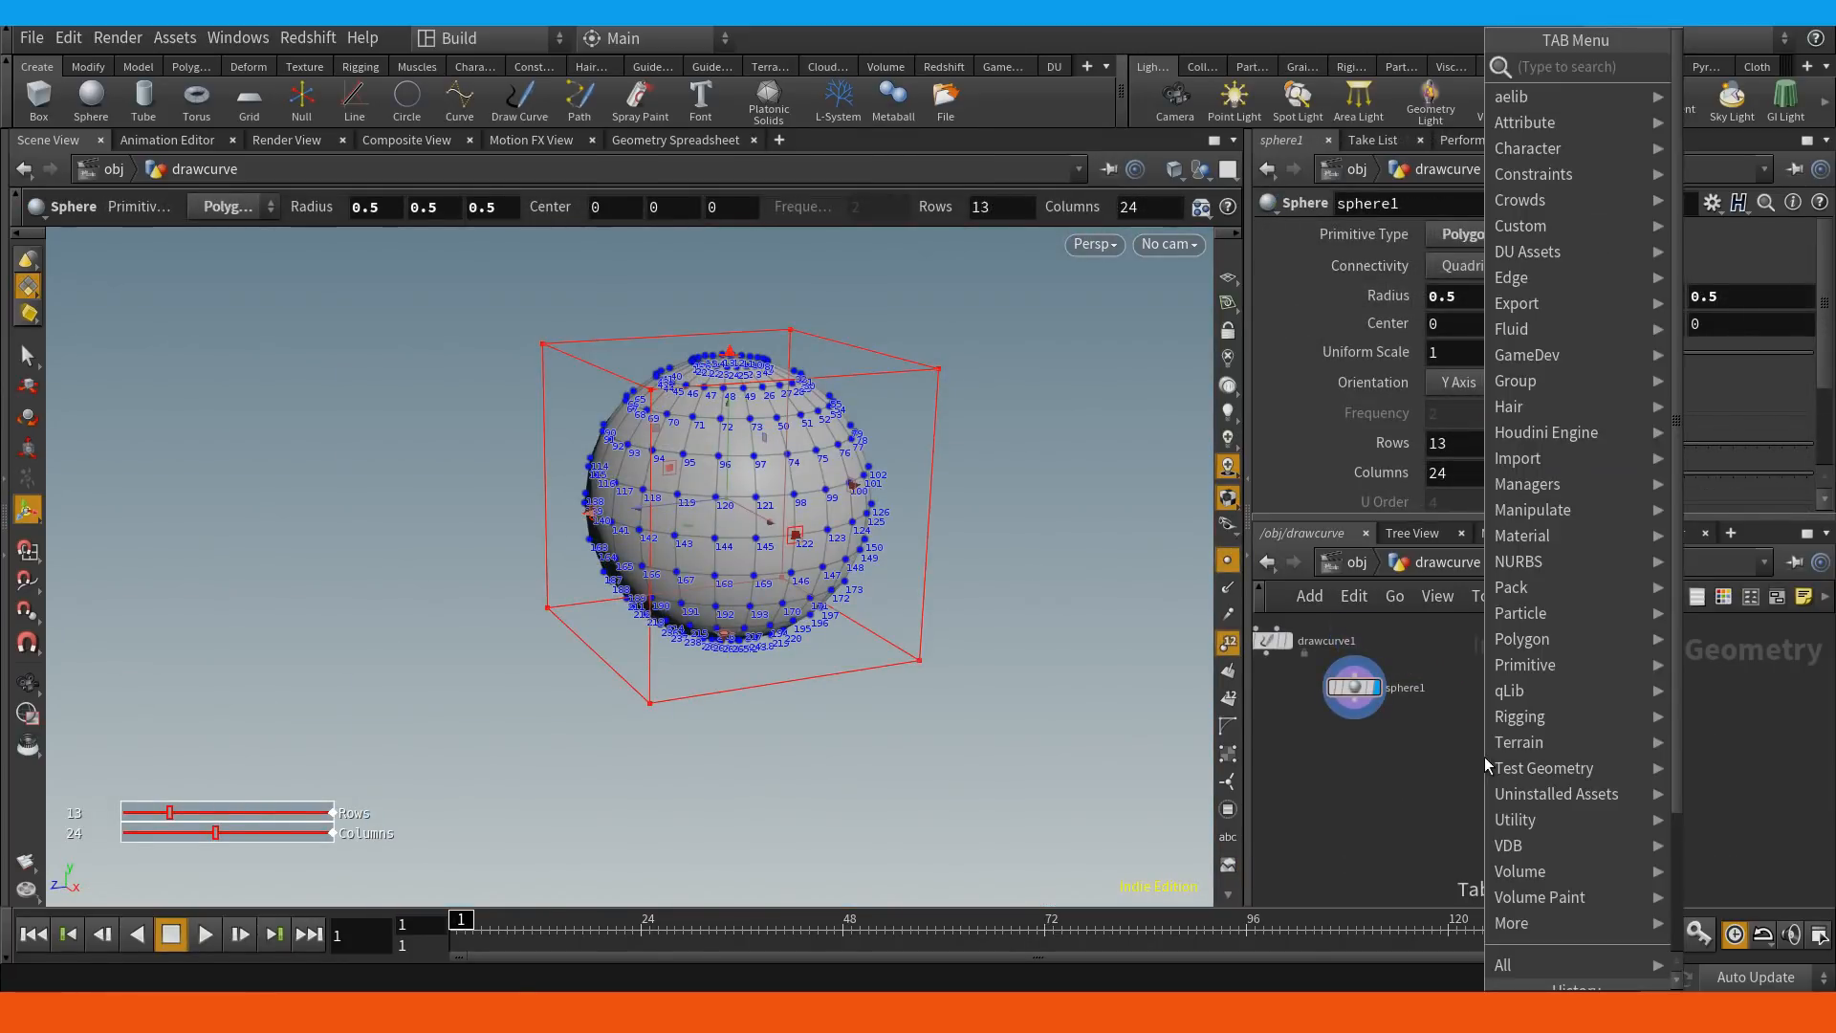
text(add)
key(Return)
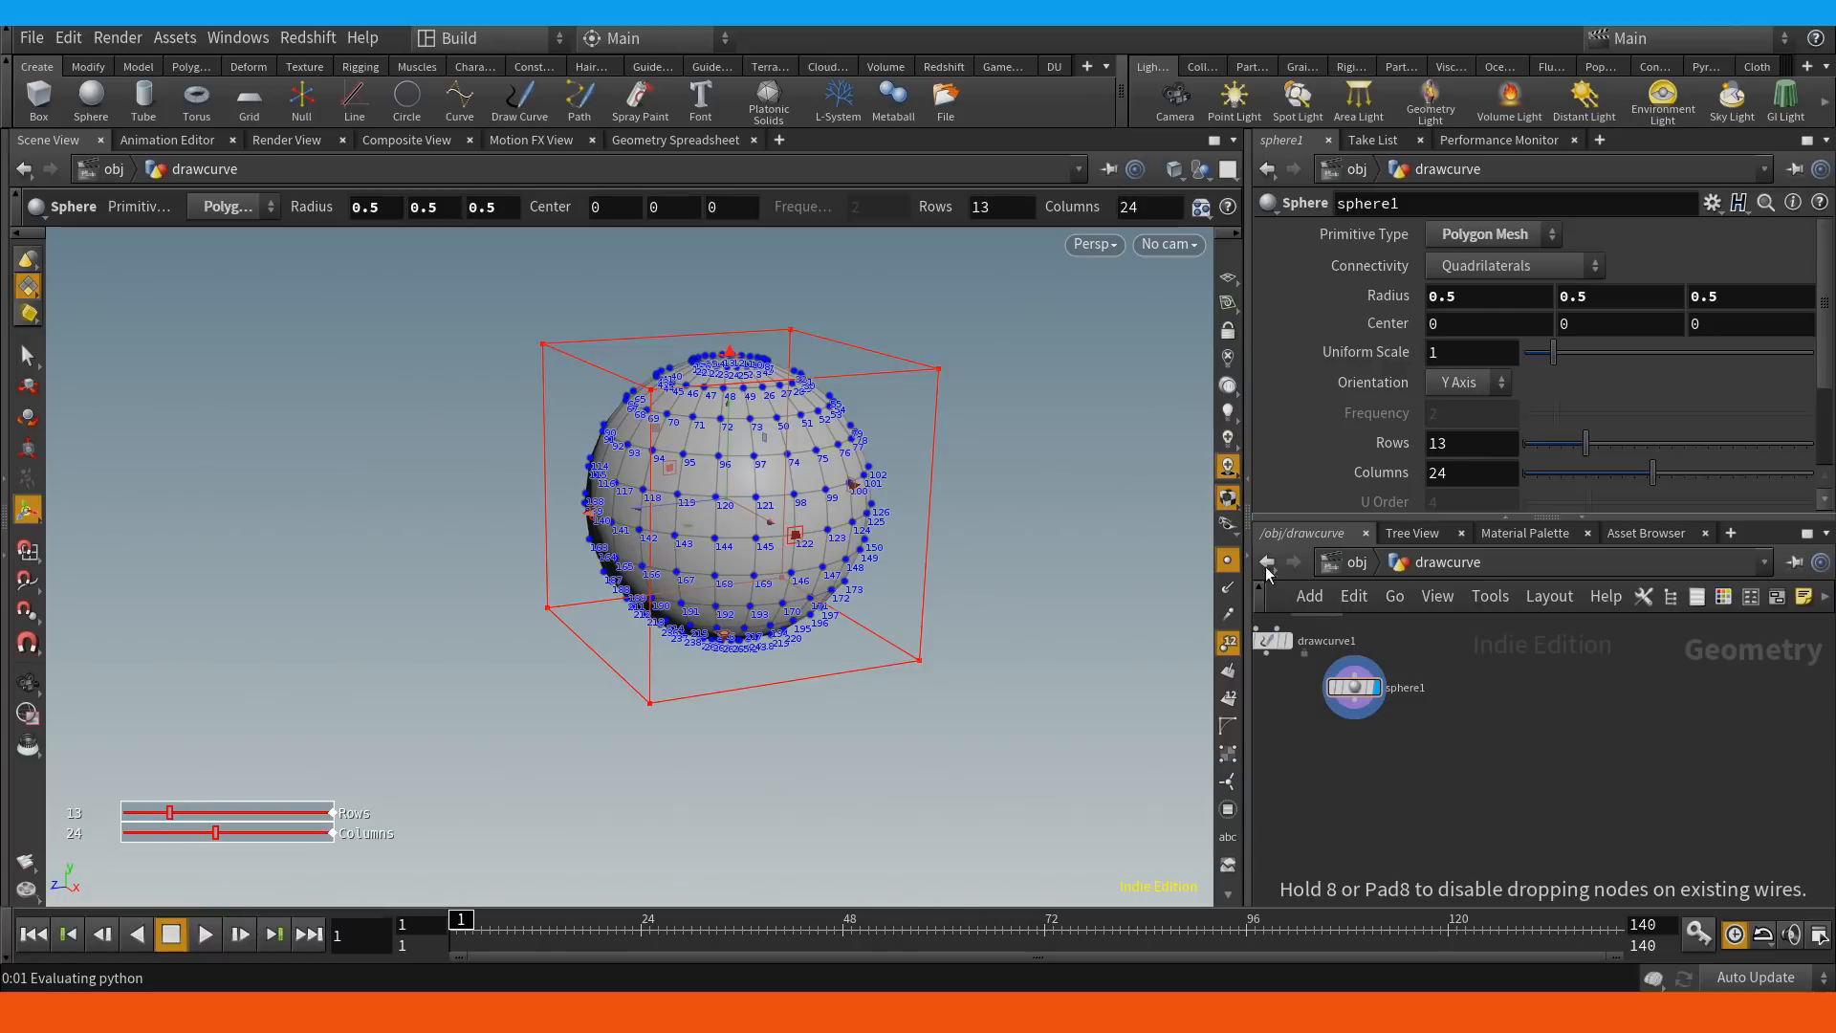
click(1494, 707)
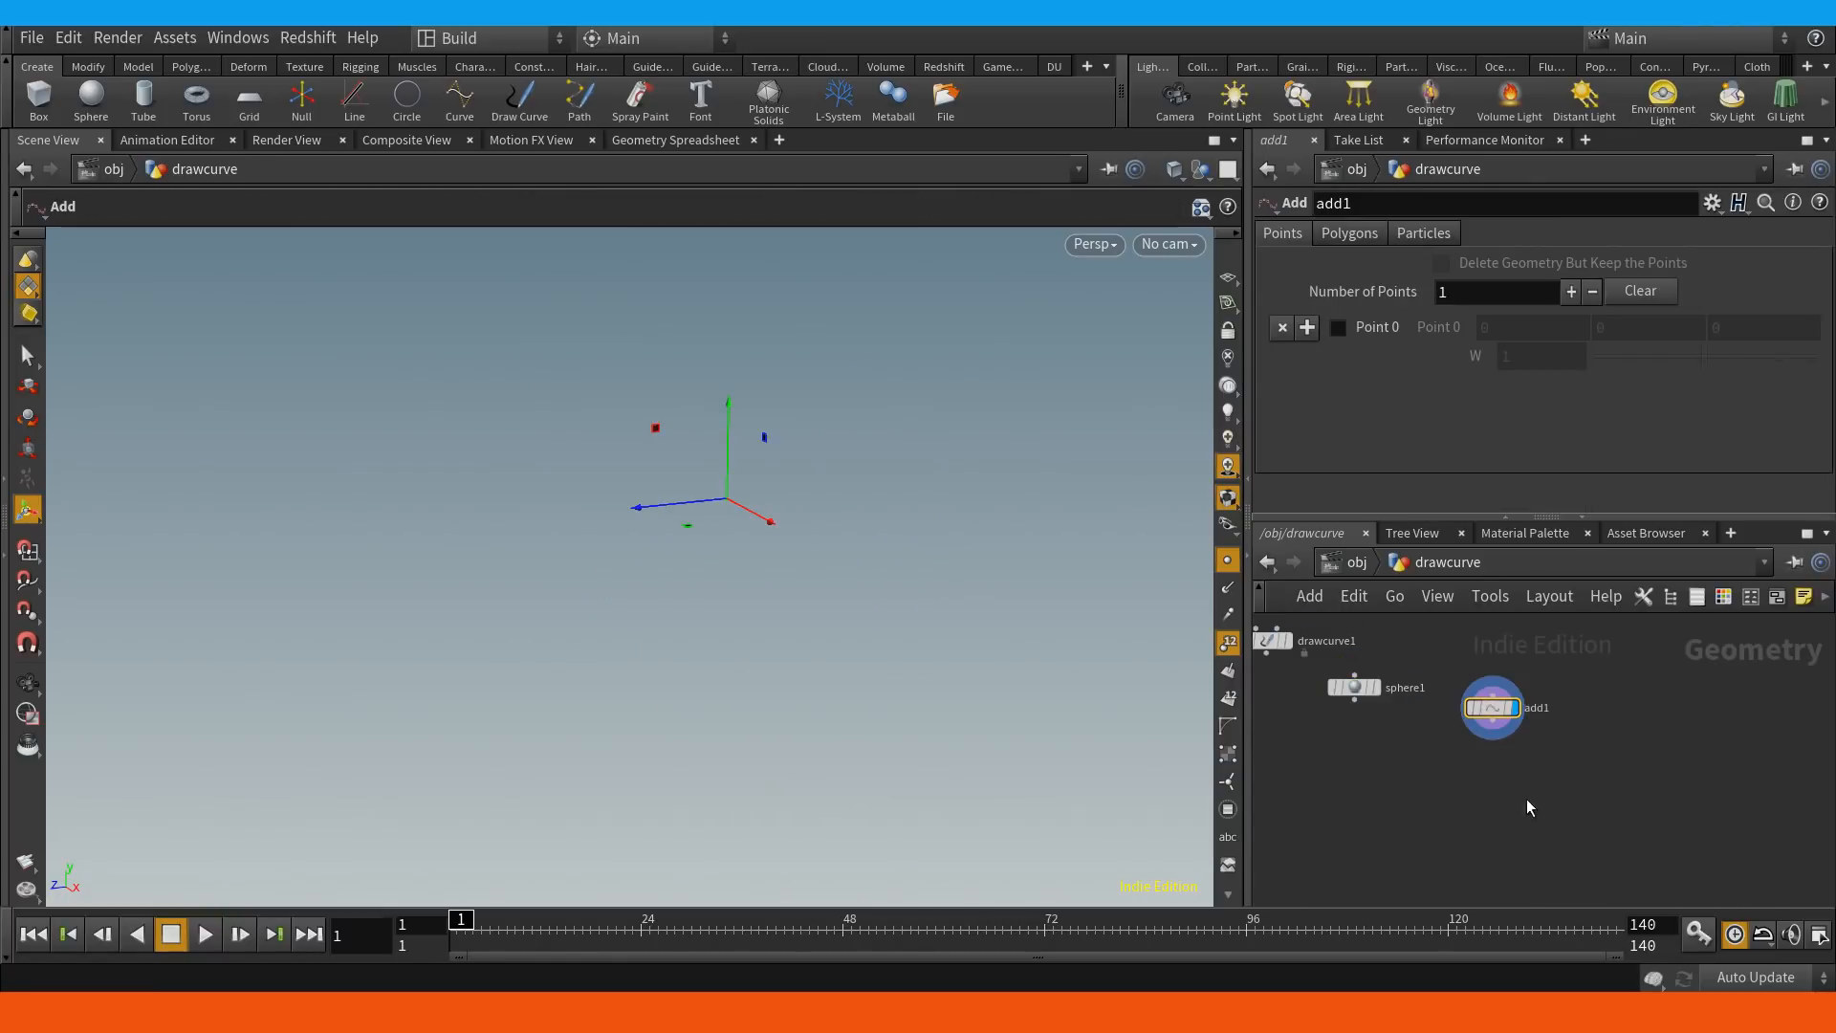
Enable Point 0 on add1 to generate a single point at the origin.
click(1339, 328)
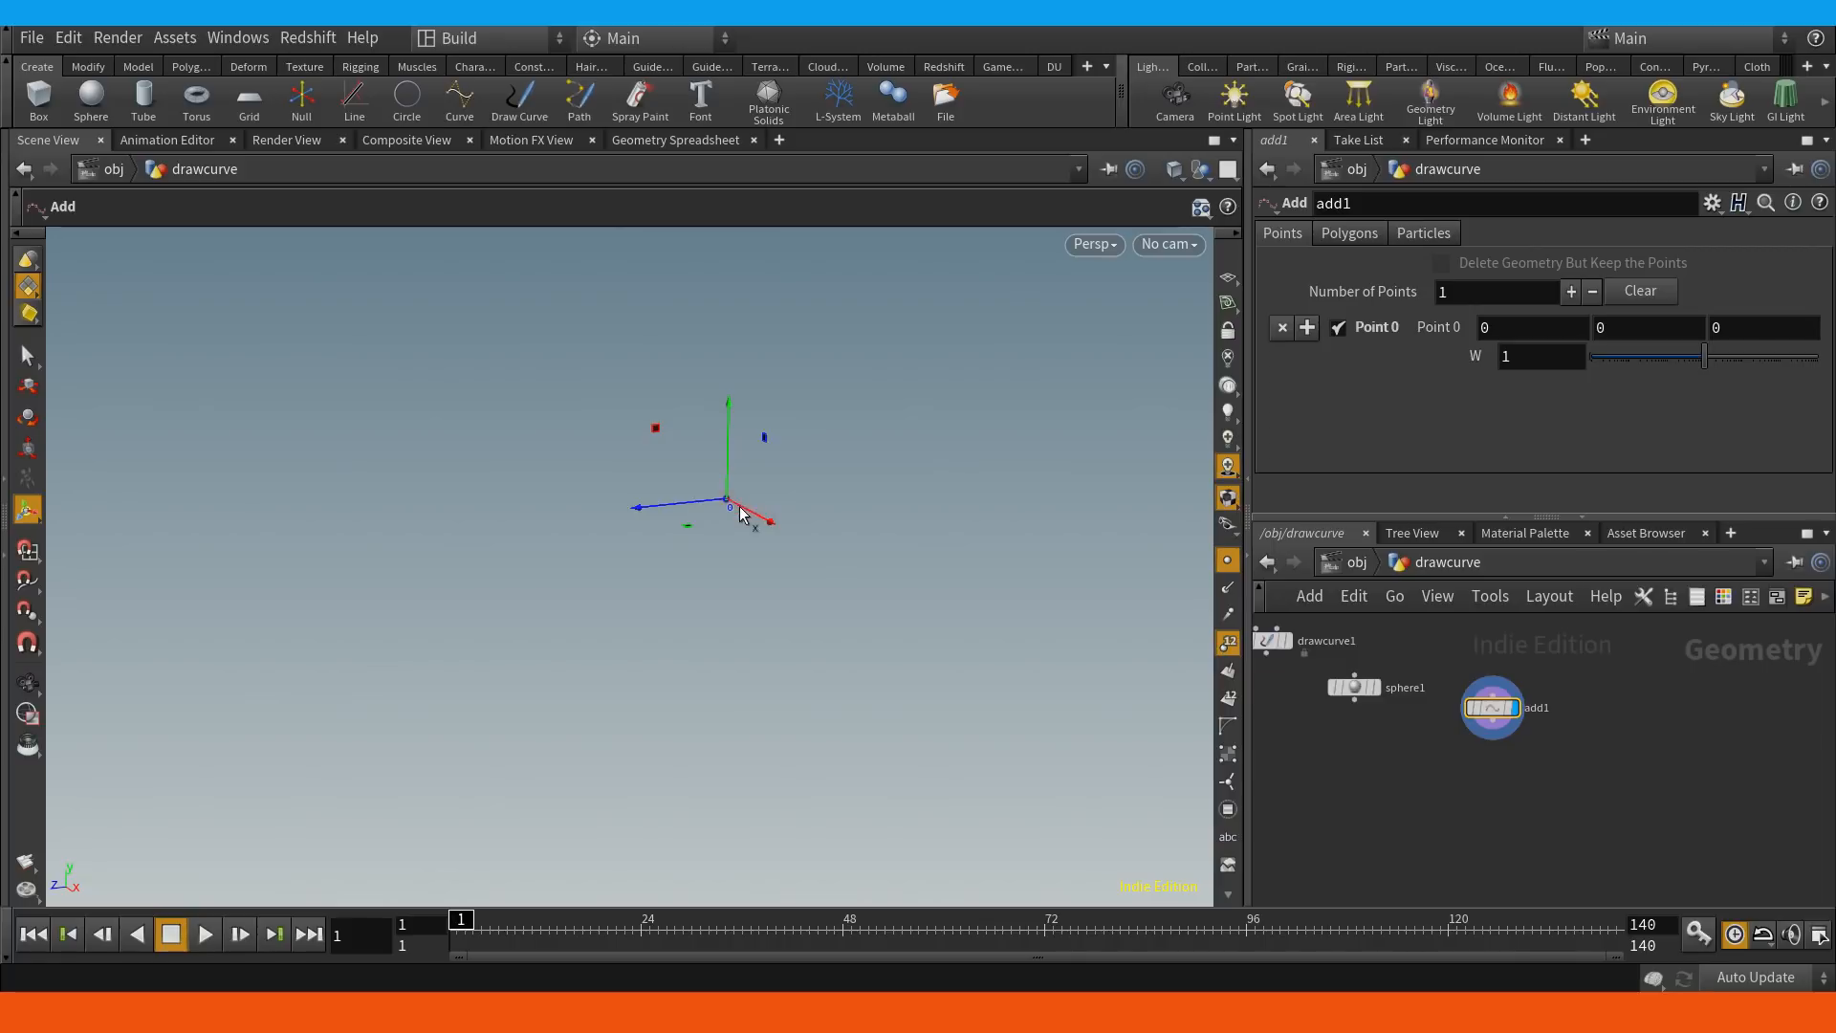
mouse_move(741, 514)
alt+middle_down()
mouse_move(710, 547)
mouse_move(721, 532)
alt+middle_up()
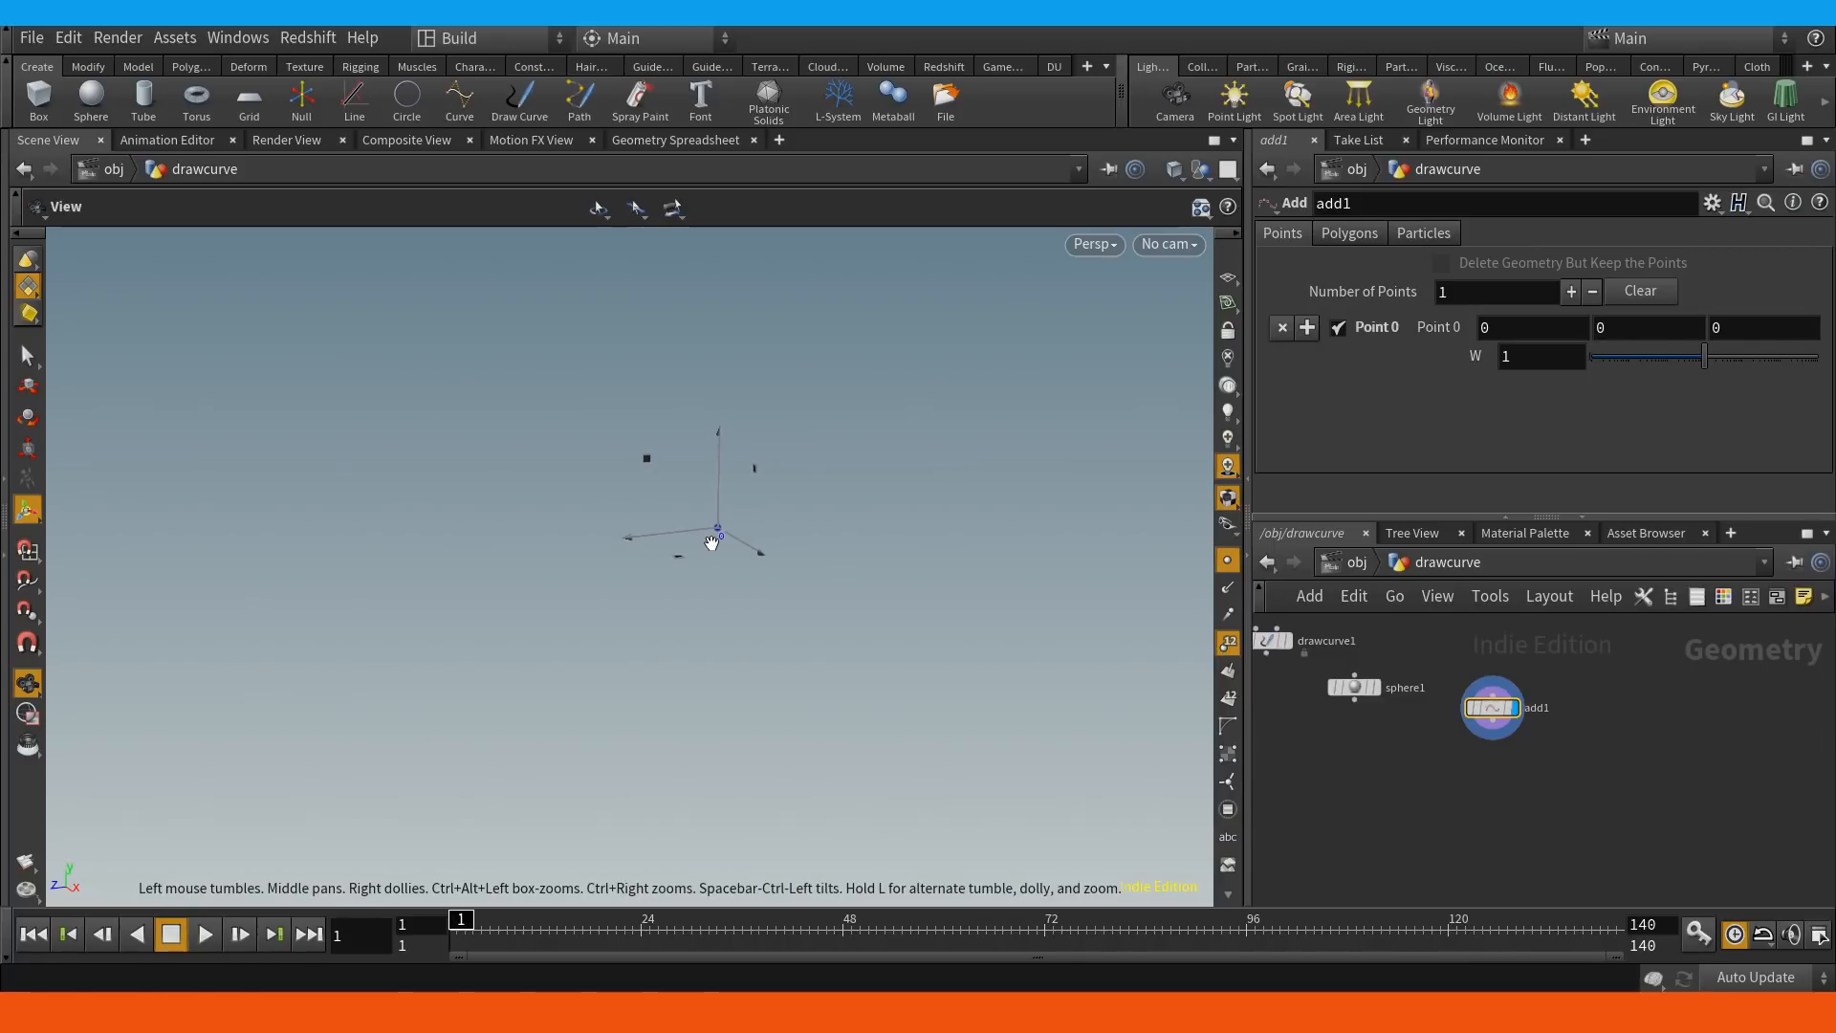
key(Escape)
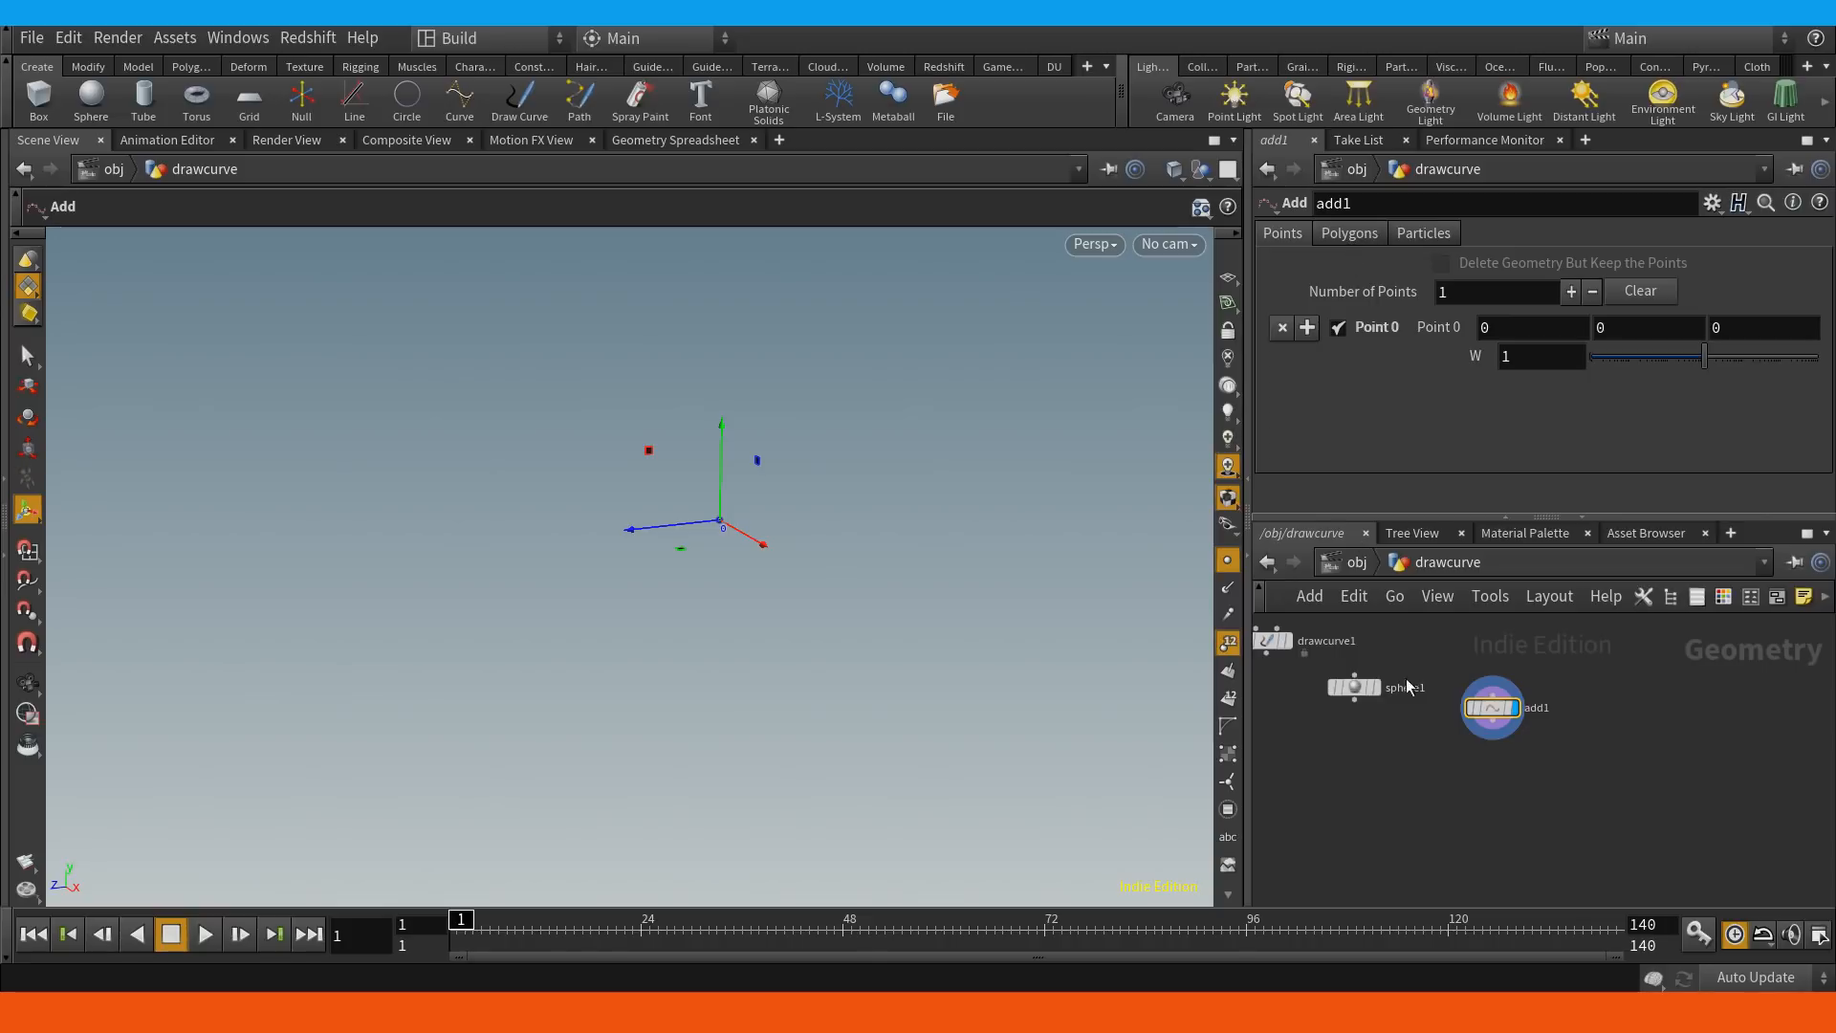
Display sphere1 and look through its available primitive types without changing the current one.
click(1387, 761)
key(r)
click(1354, 686)
click(1362, 690)
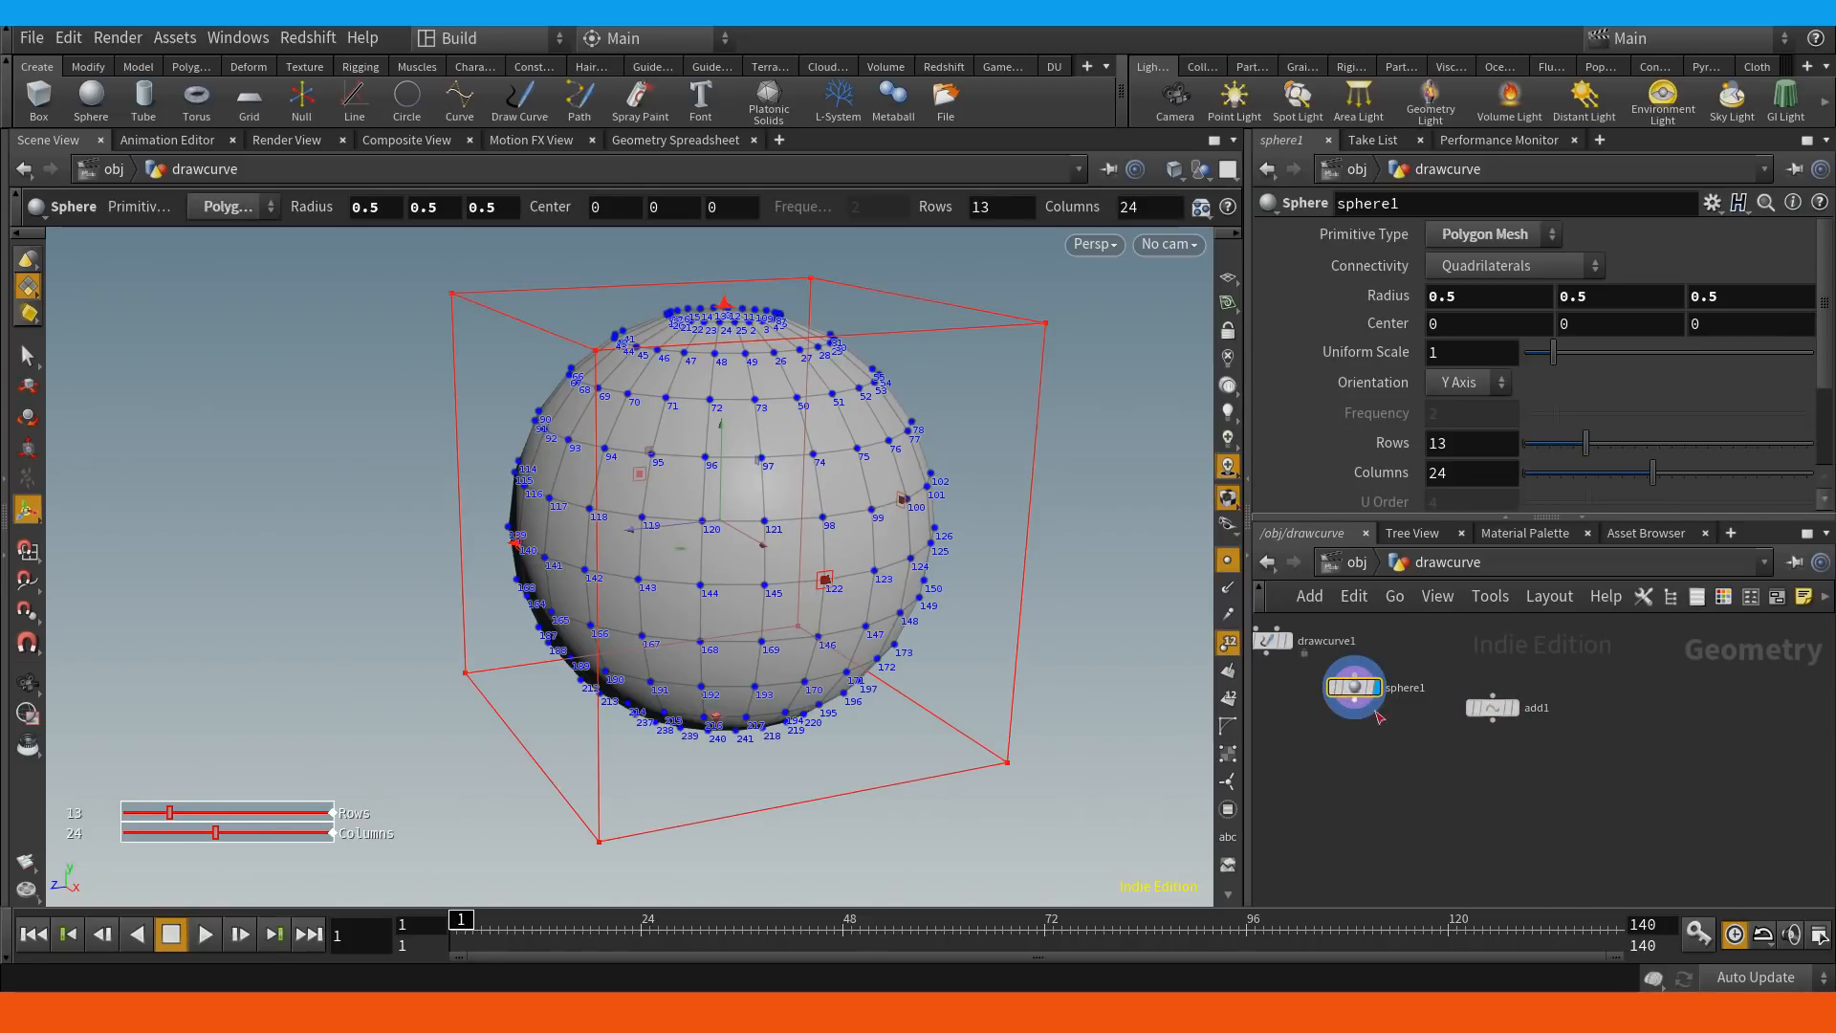
click(1498, 234)
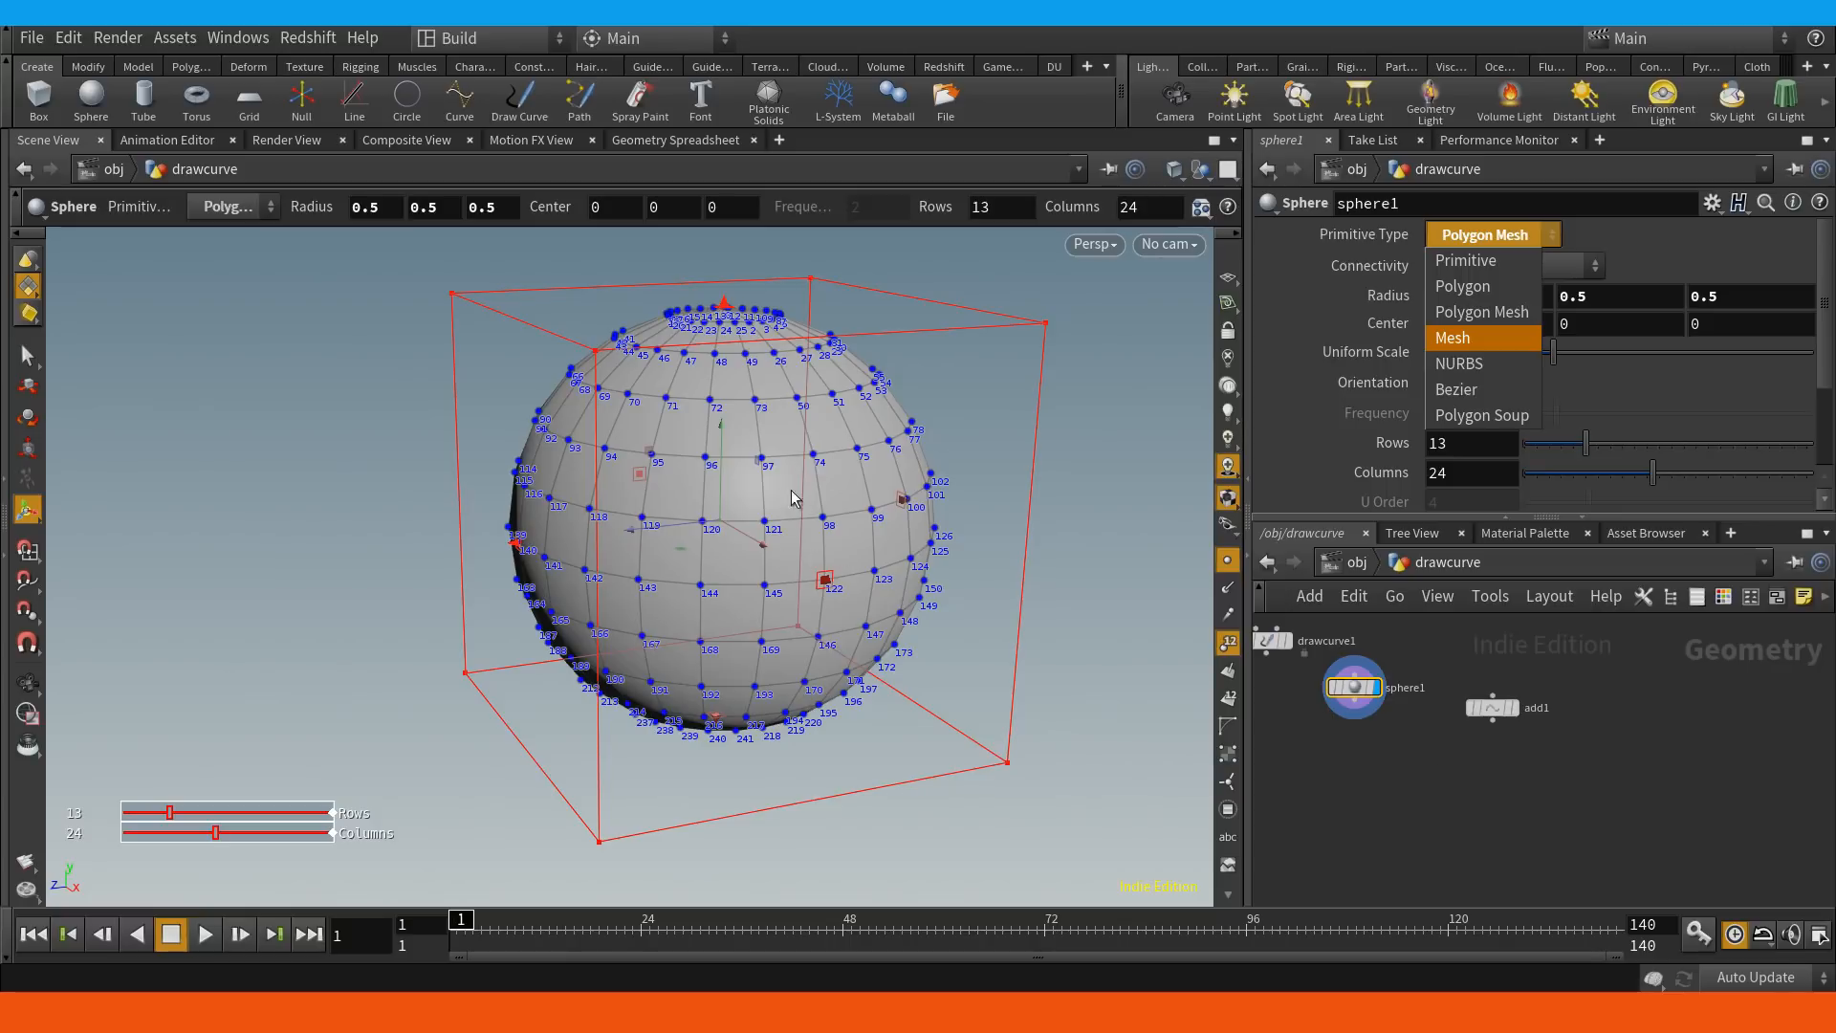
click(1496, 768)
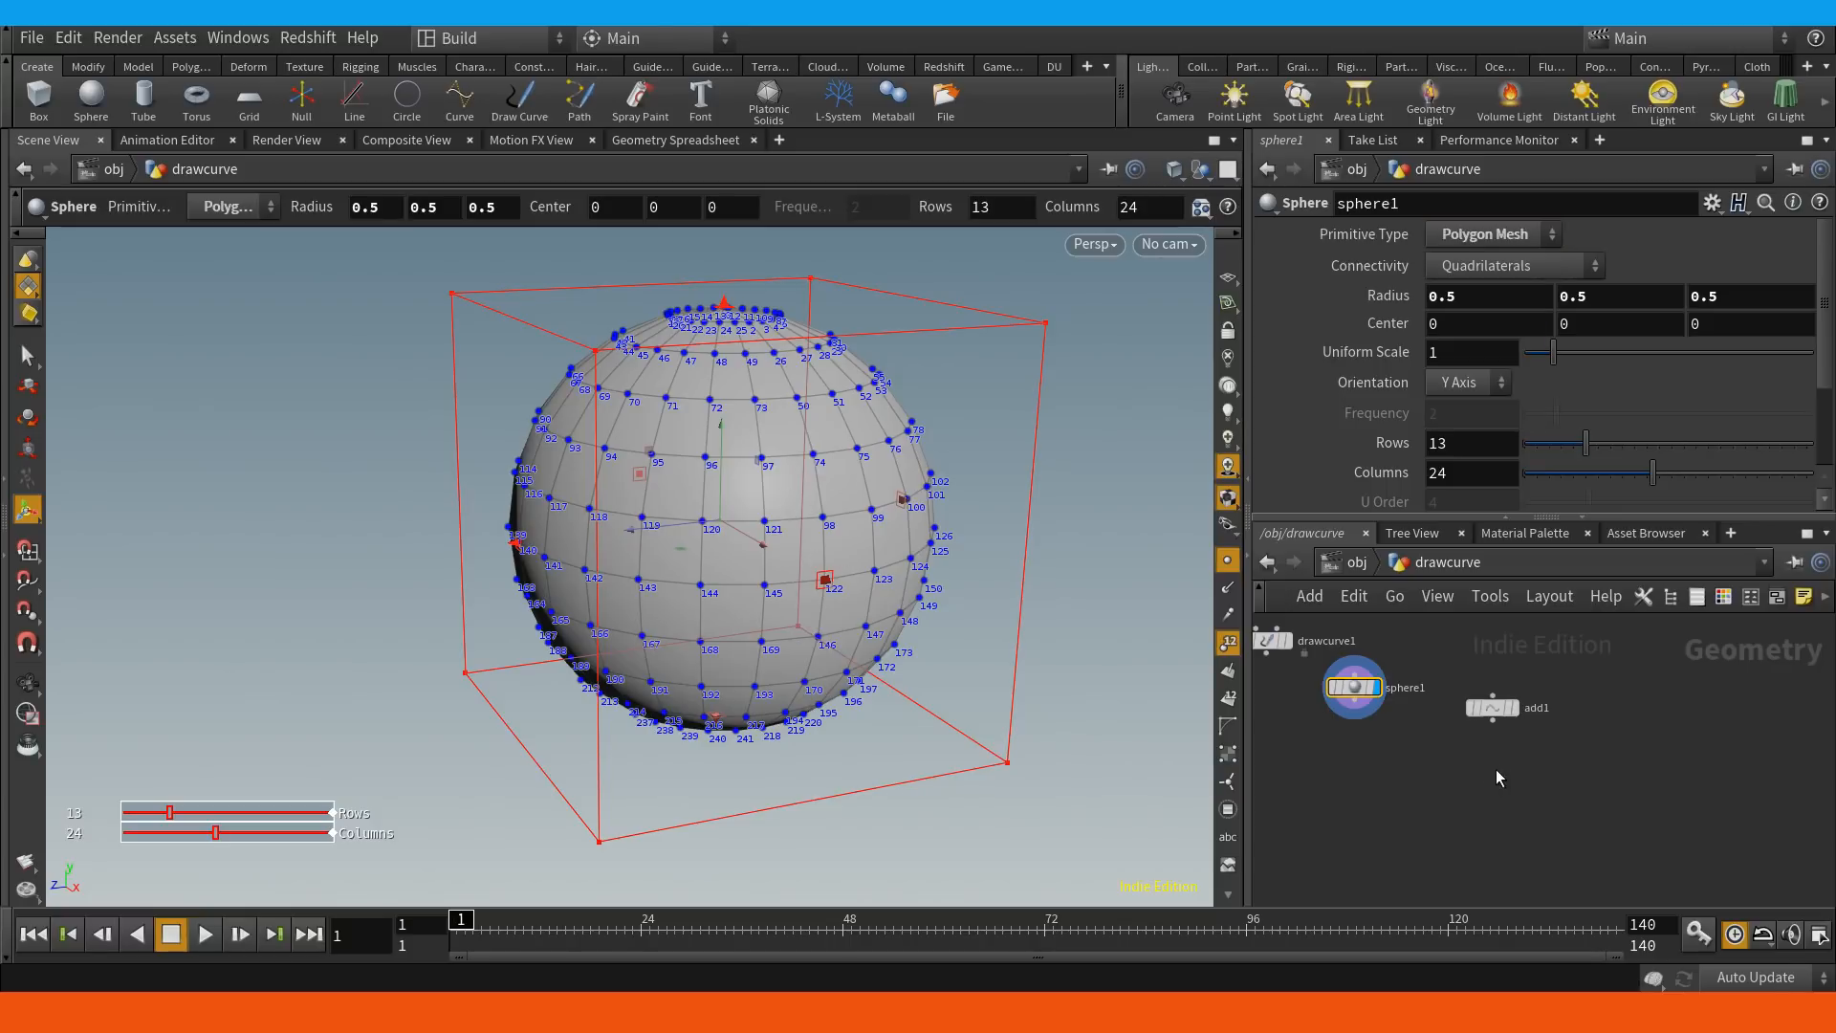
Wire add1 below sphere1, display it and enable Delete Geometry But Keep the Points.
click(1492, 708)
drag(1378, 713, 1368, 771)
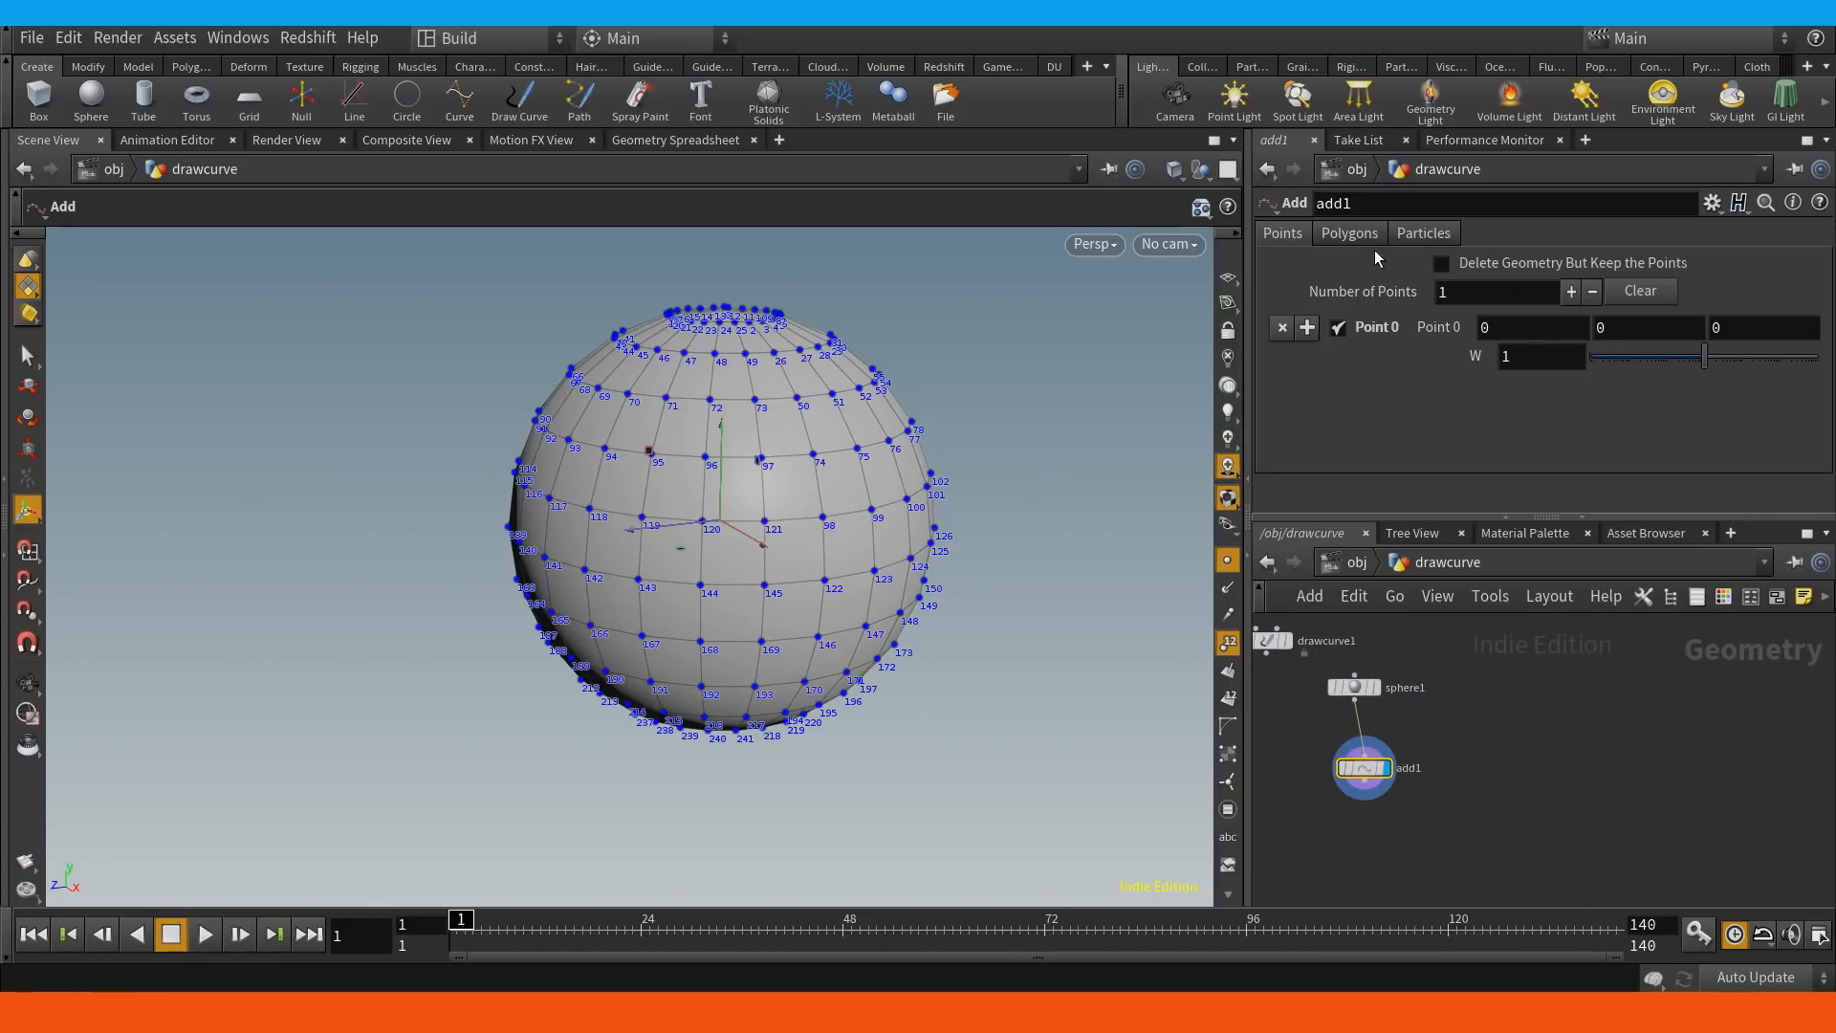
click(1350, 235)
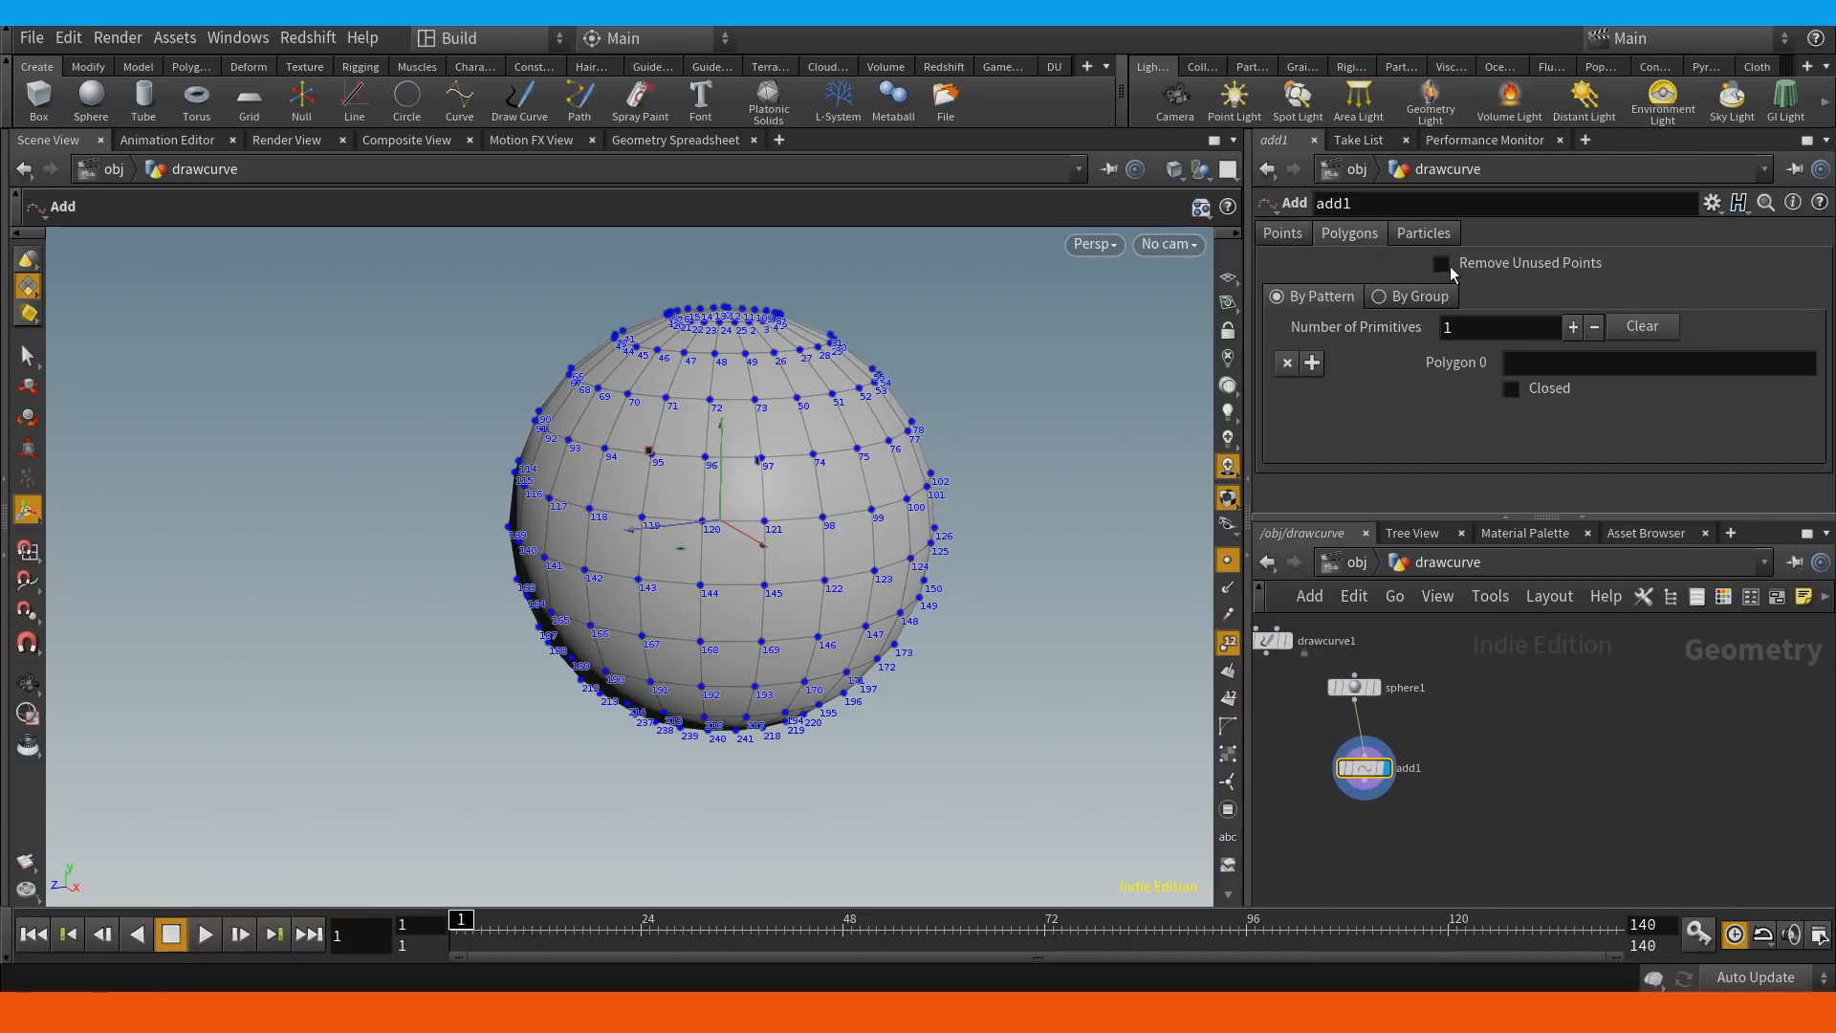
click(1287, 234)
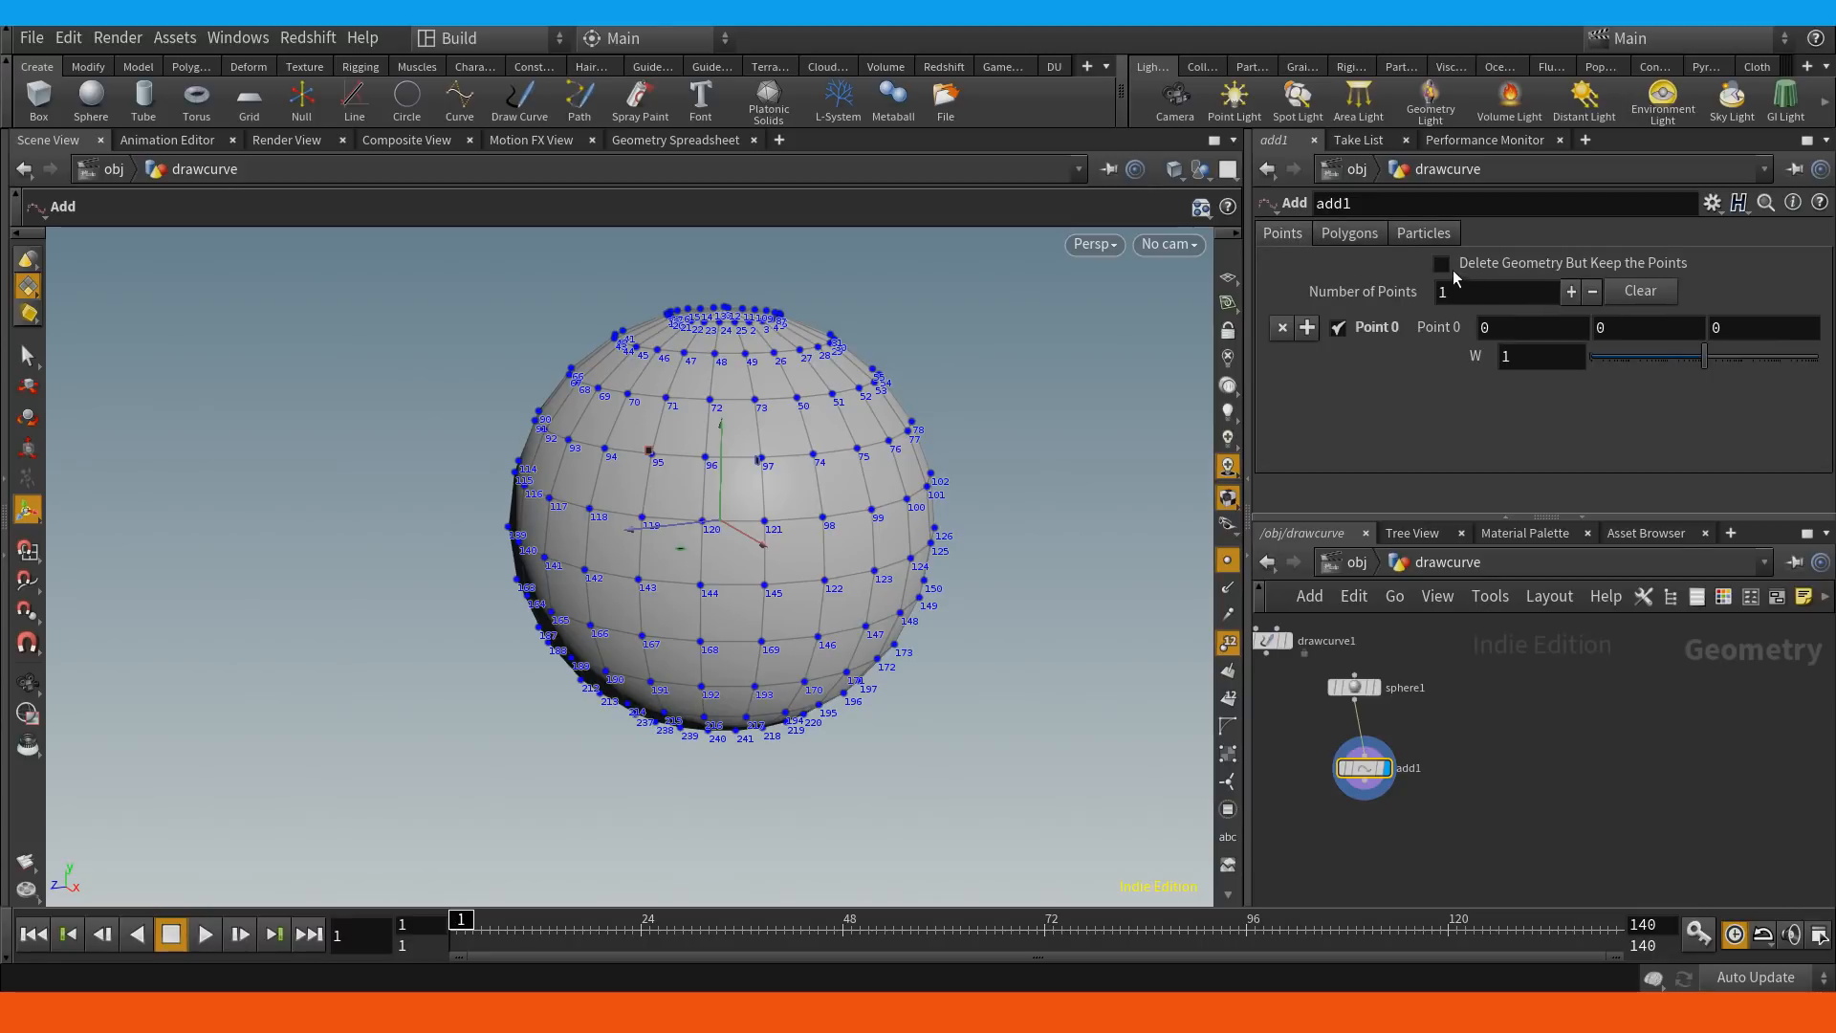
click(1441, 264)
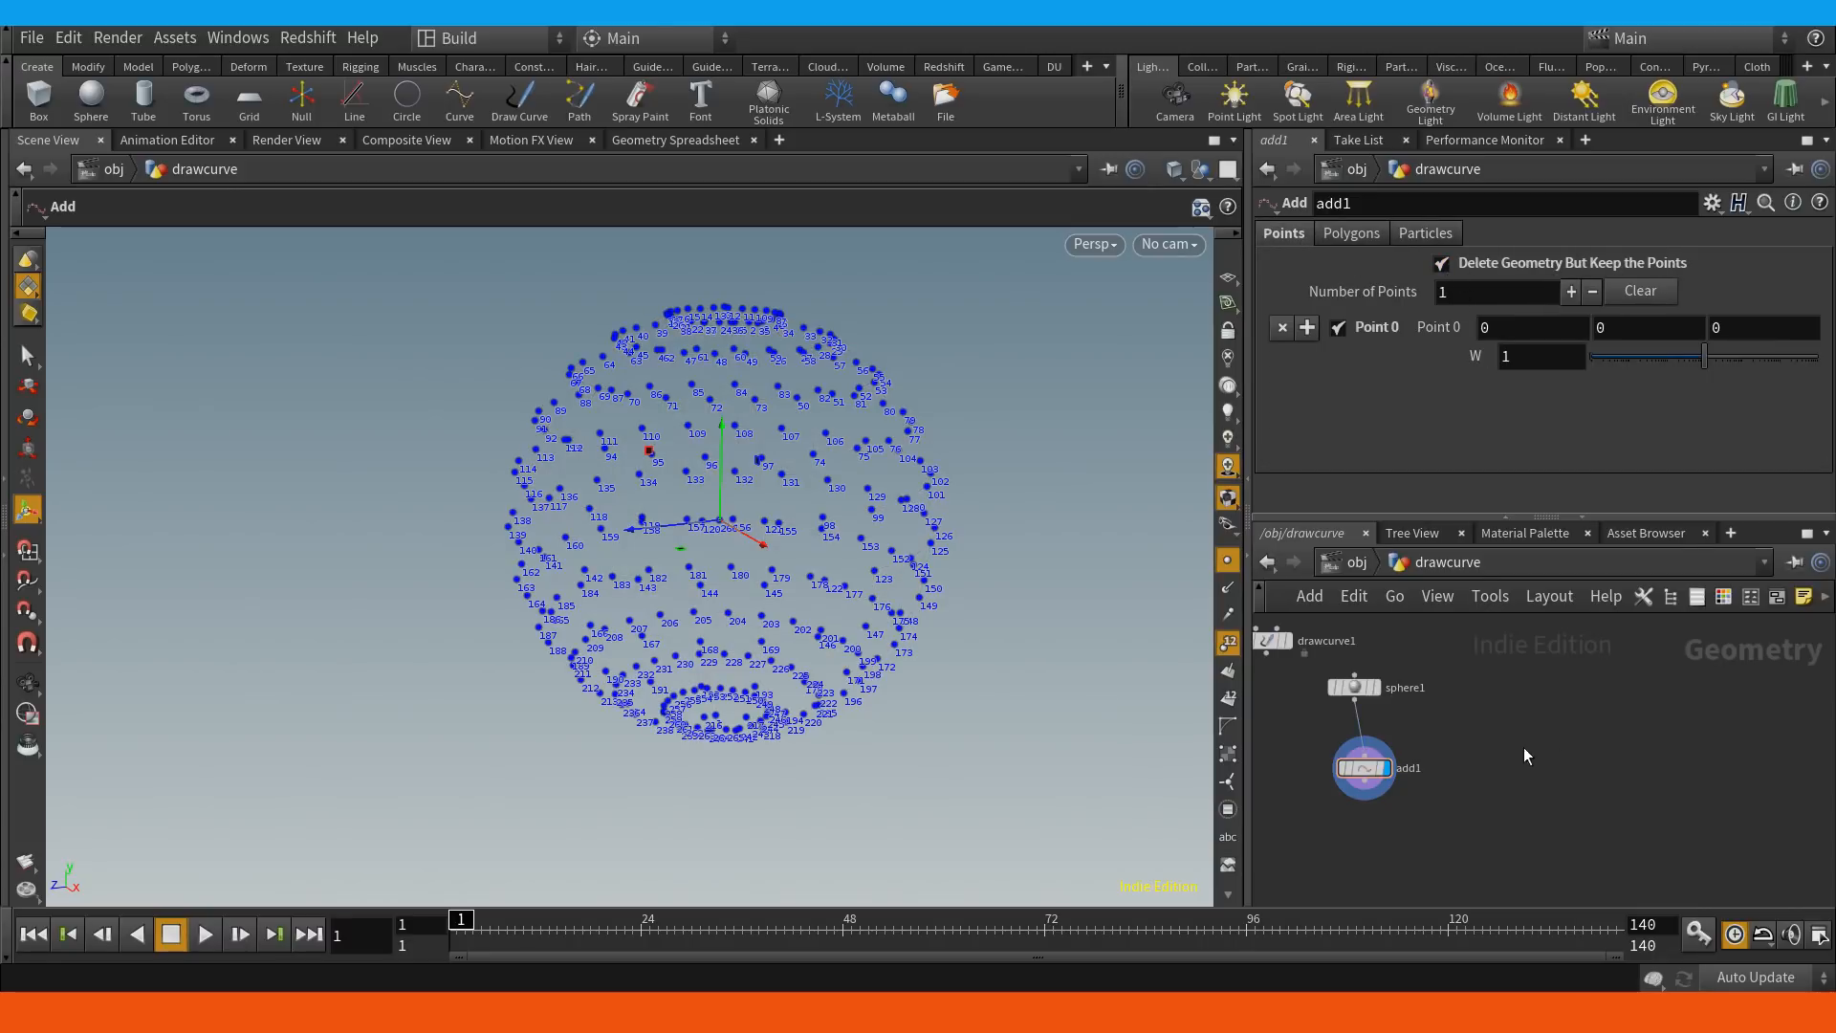
key(Escape)
drag(795, 597, 830, 658)
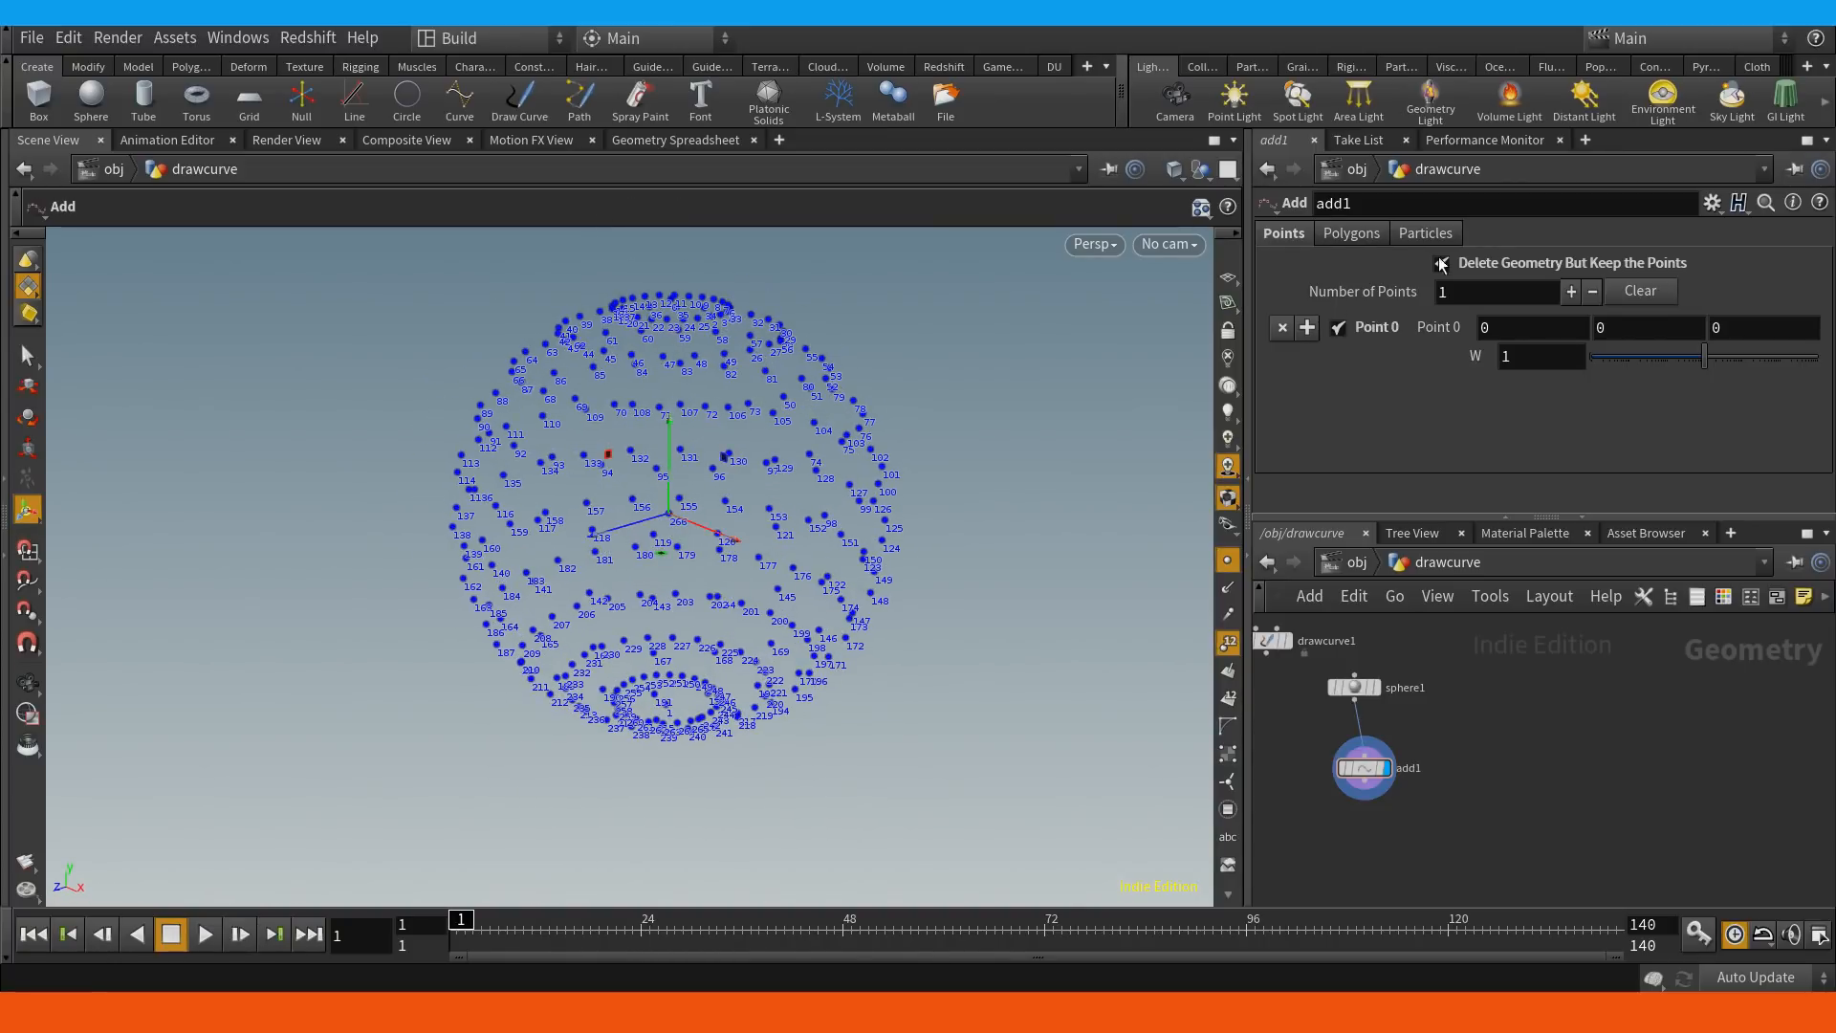
Set add1 to build its polygons By Group, using all points.
click(1351, 241)
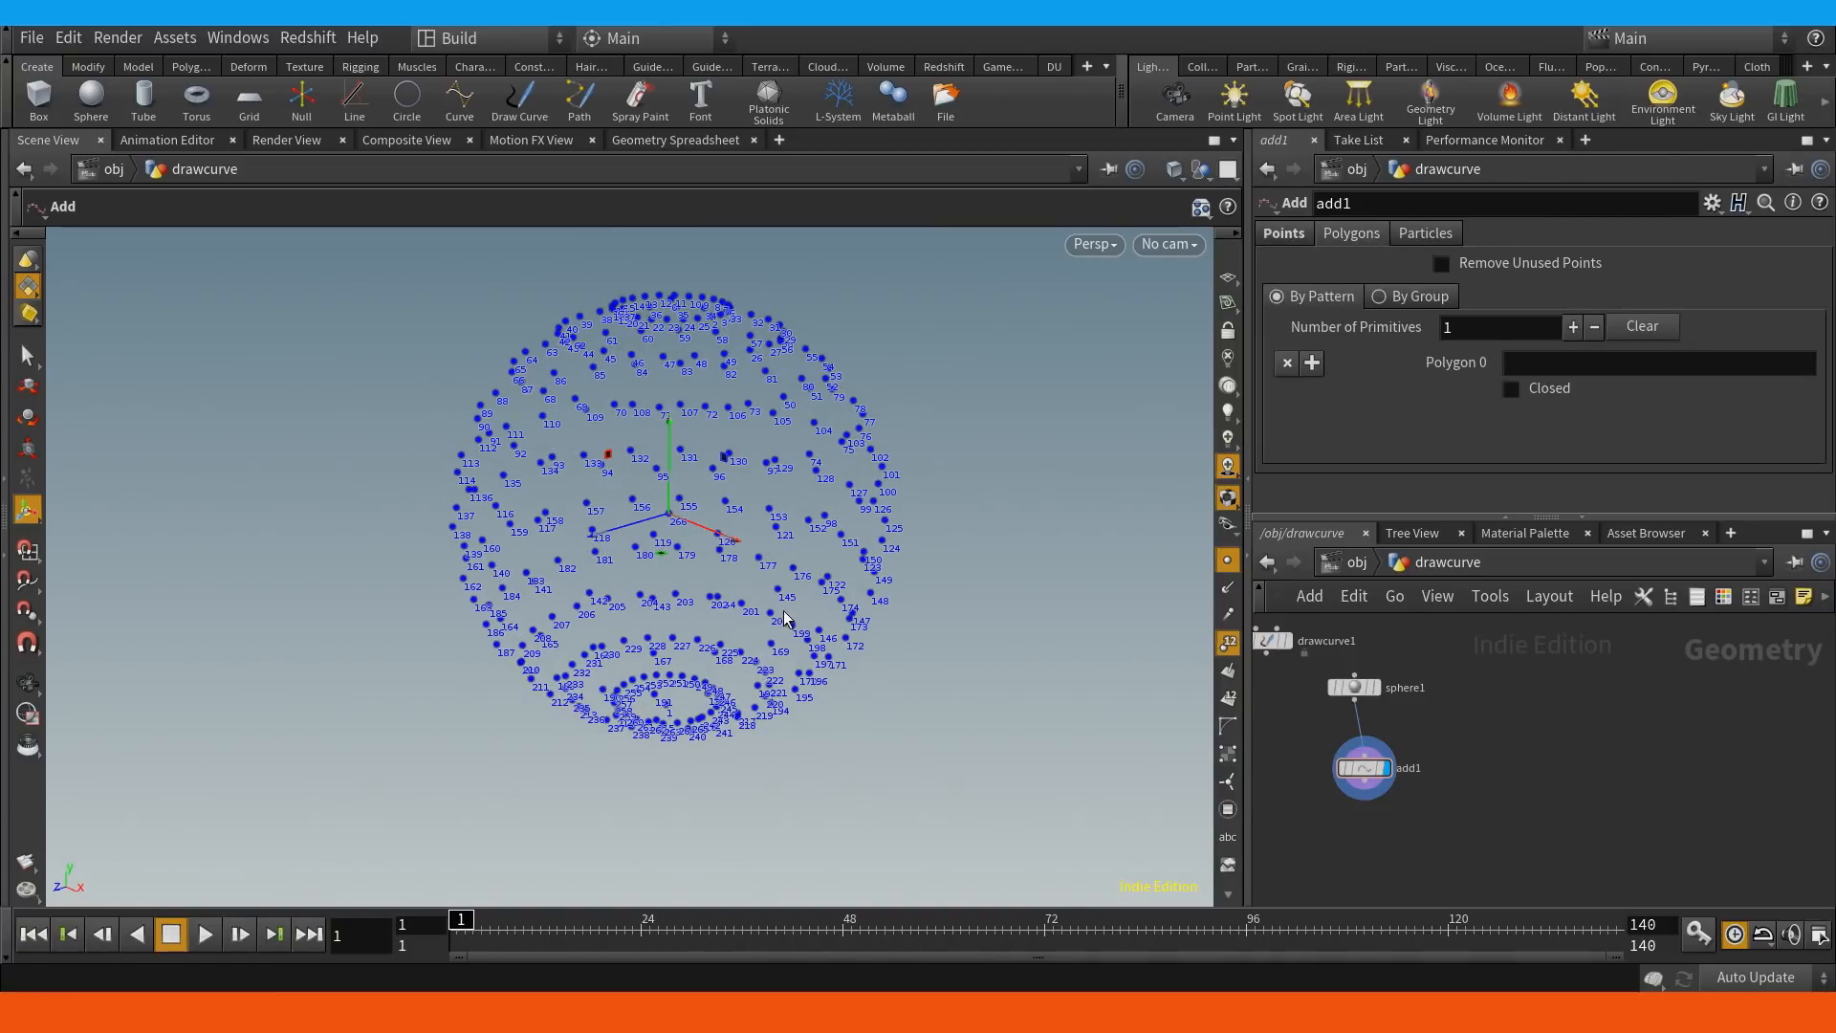
click(1404, 297)
alt+drag(767, 504, 792, 621)
middle_drag(792, 621, 770, 571)
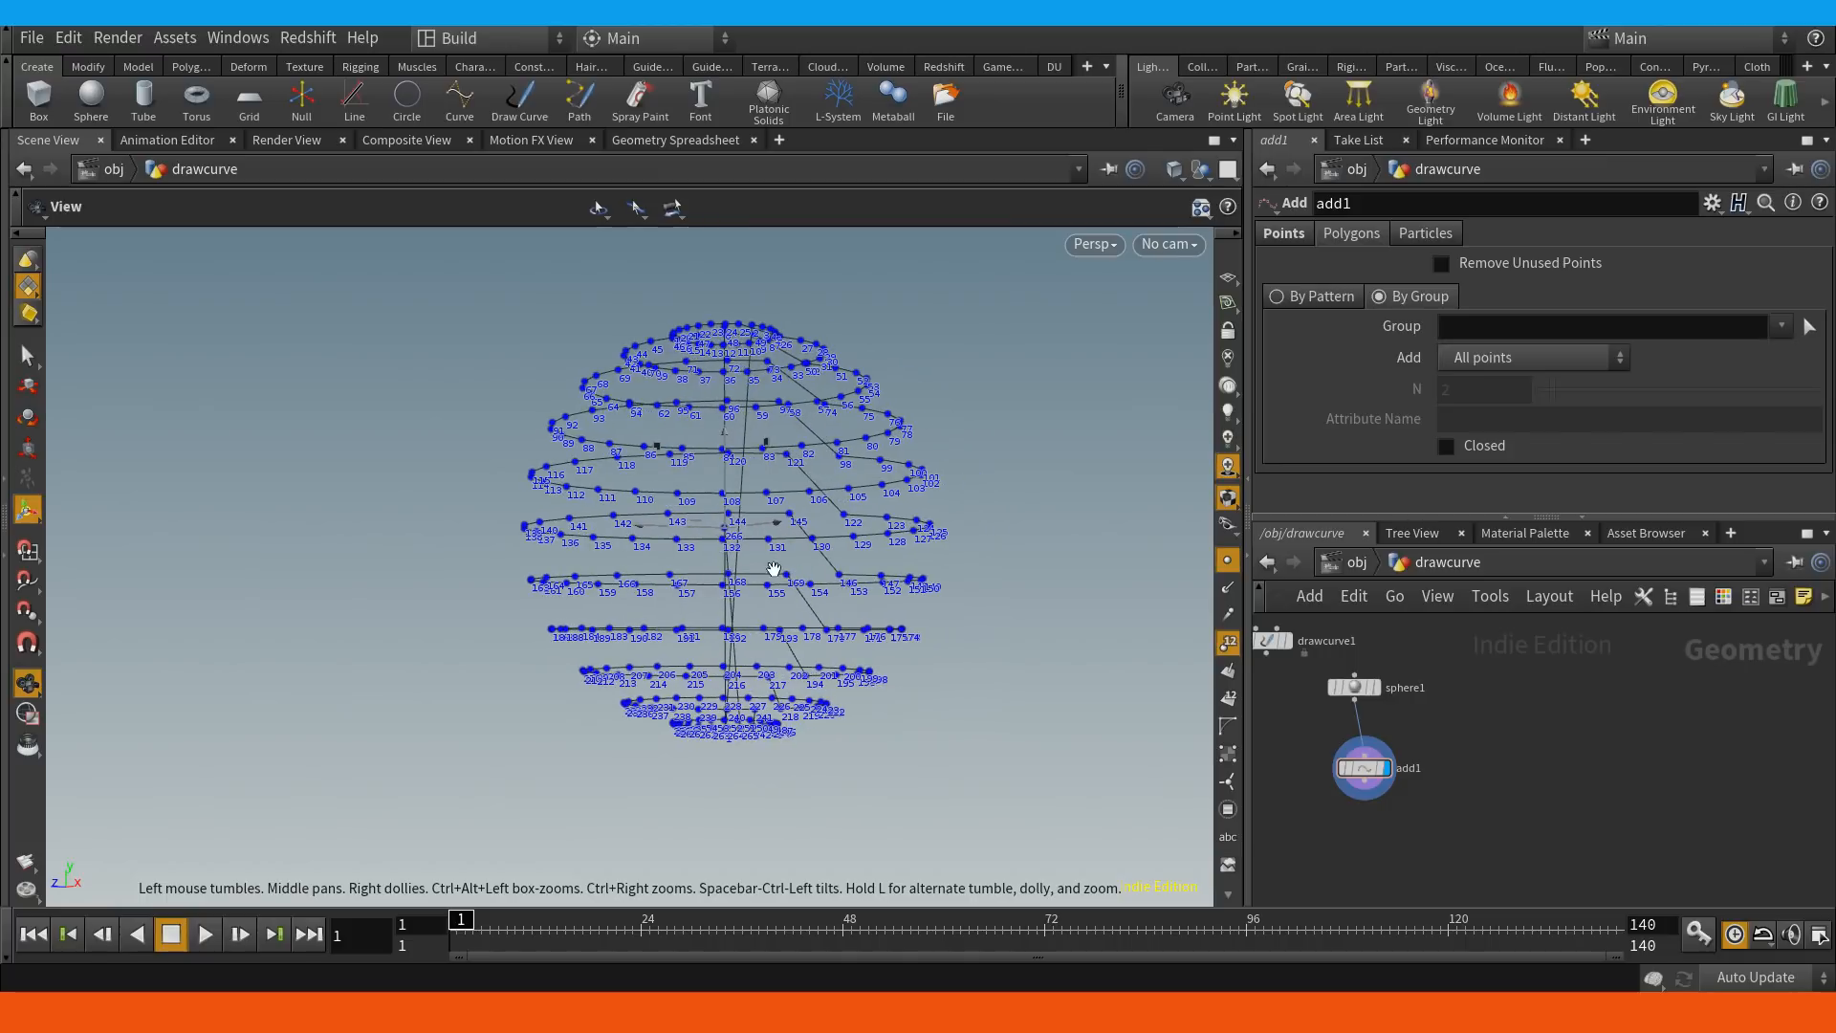
Examine how the generated polyline joins the numbered points around the sphere's upper rings.
right_drag(765, 604, 1001, 582)
alt+drag(777, 678, 813, 761)
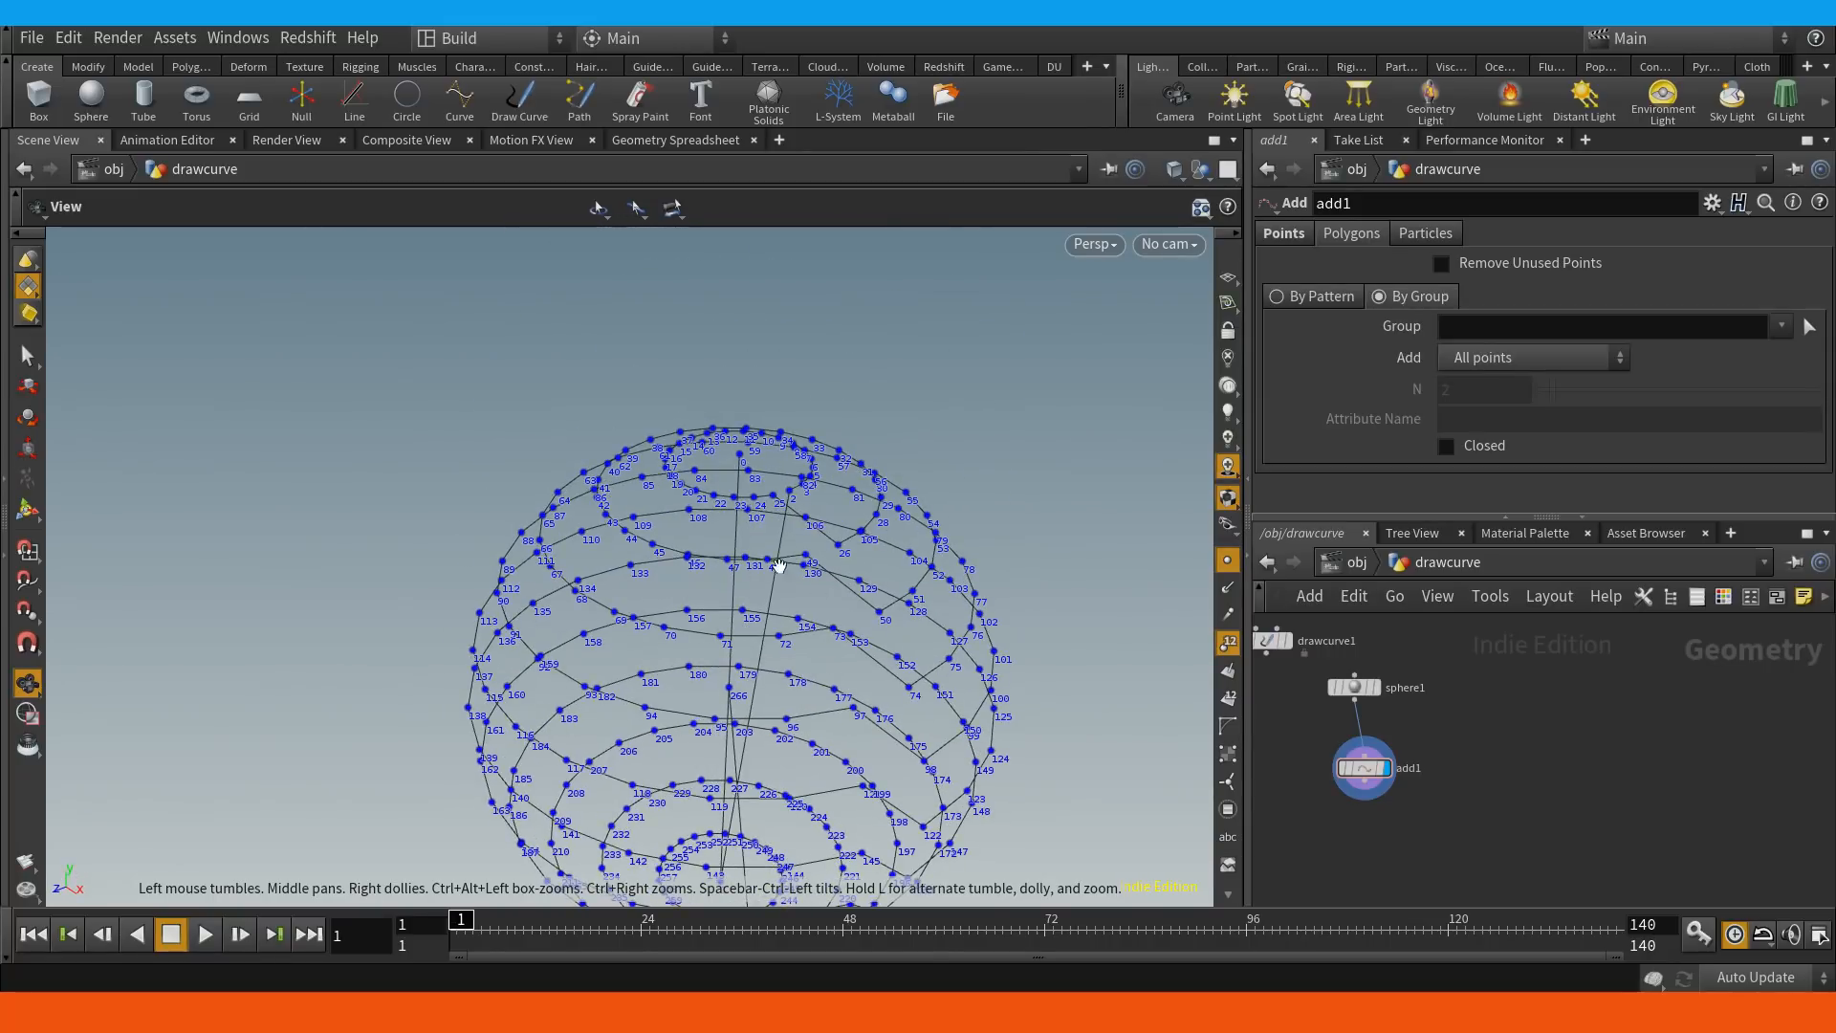
alt+drag(768, 532, 787, 603)
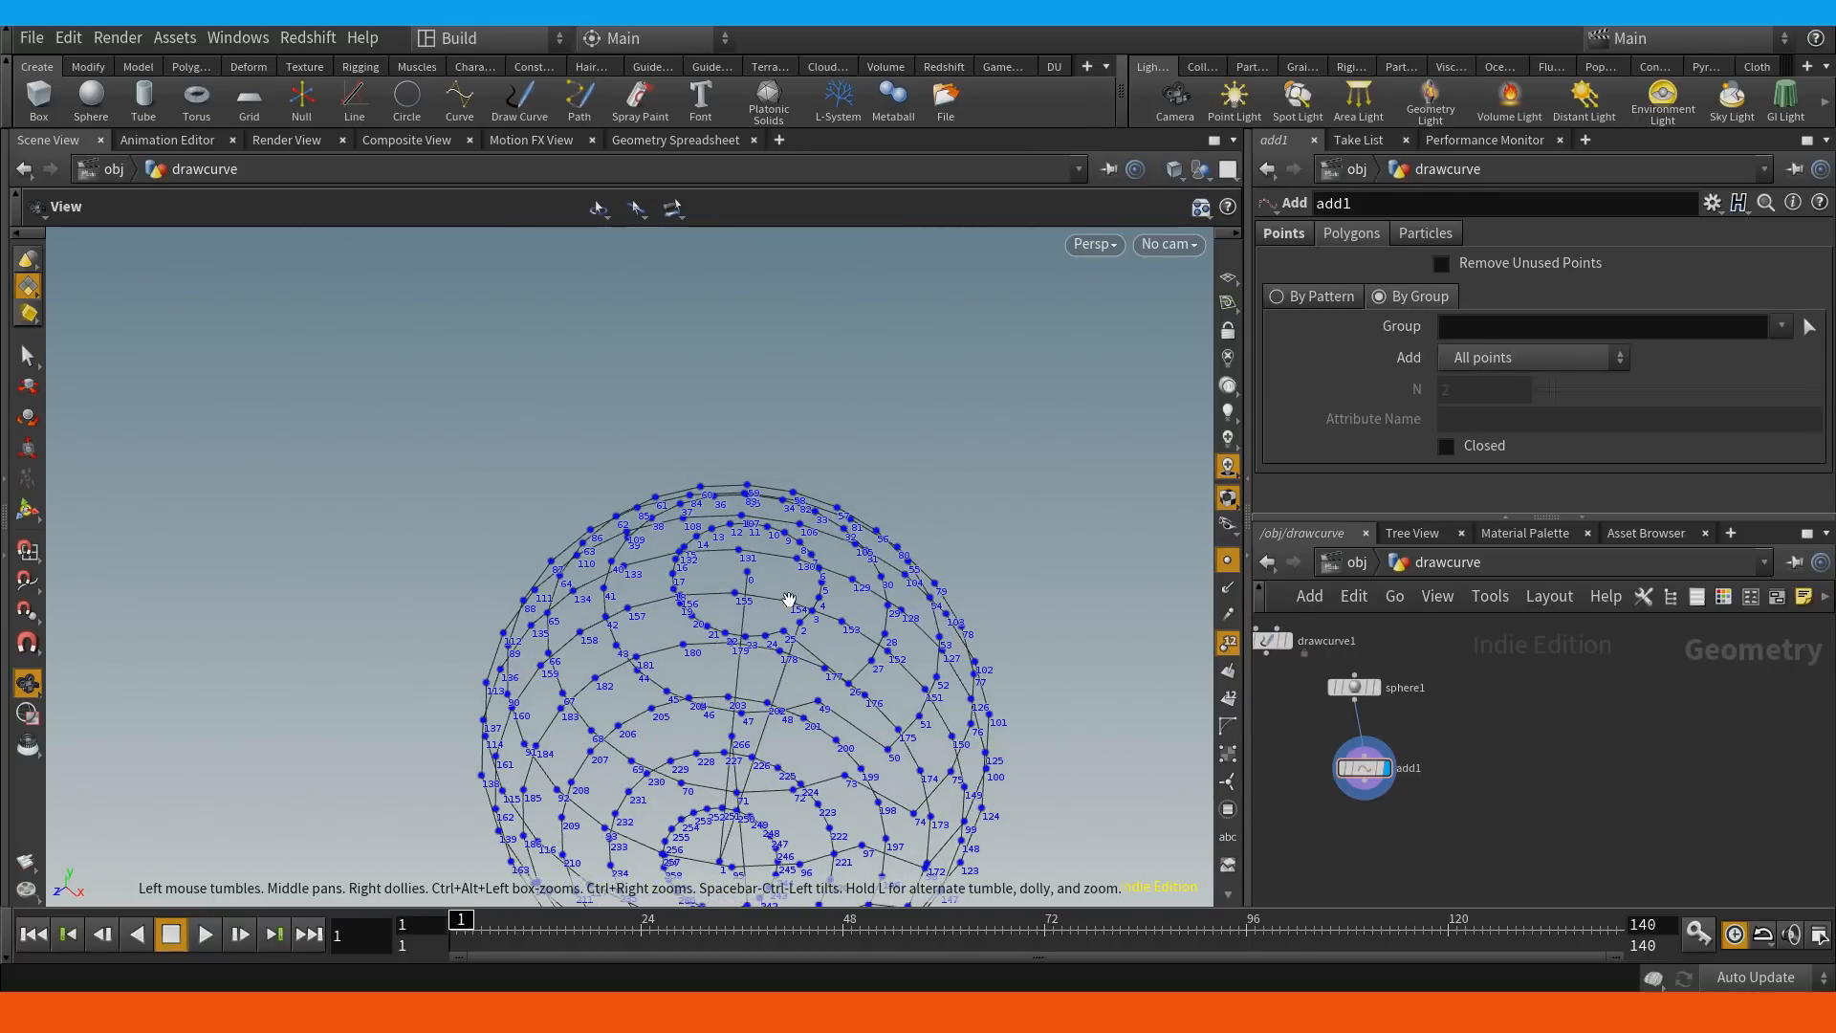
alt+right_drag(787, 603, 998, 563)
drag(998, 563, 764, 657)
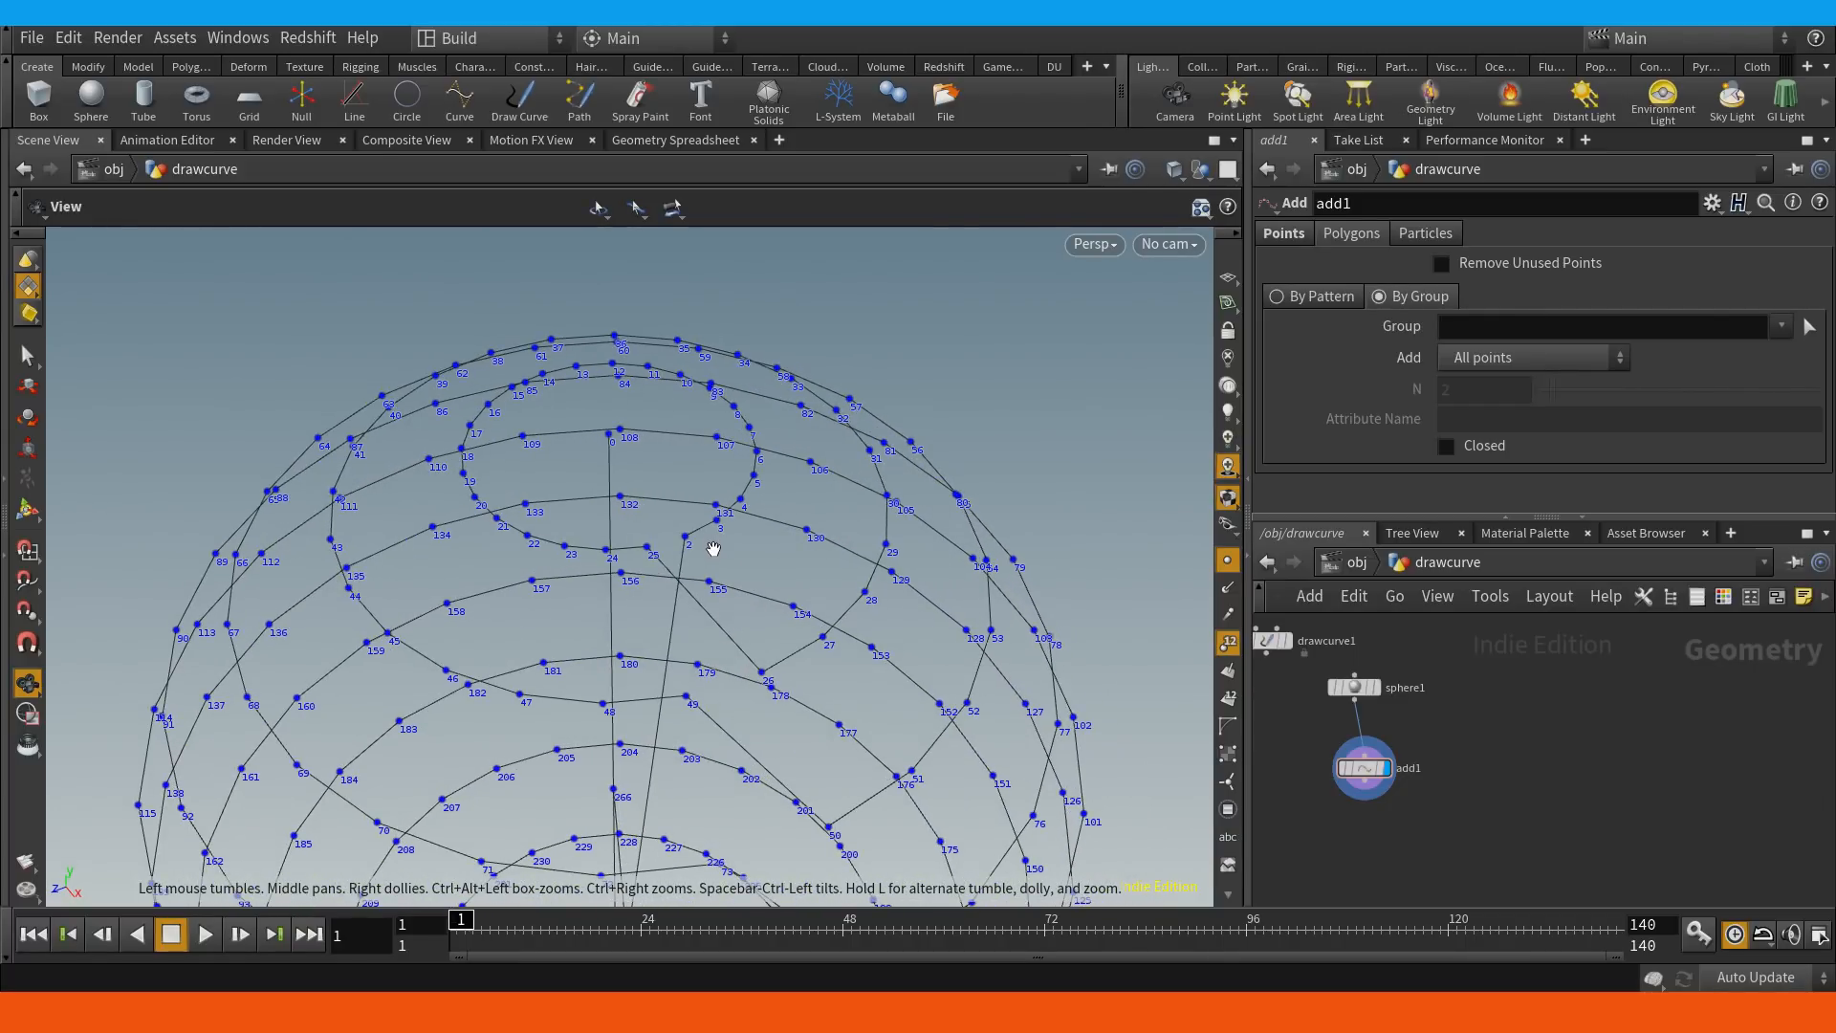
drag(713, 548, 553, 572)
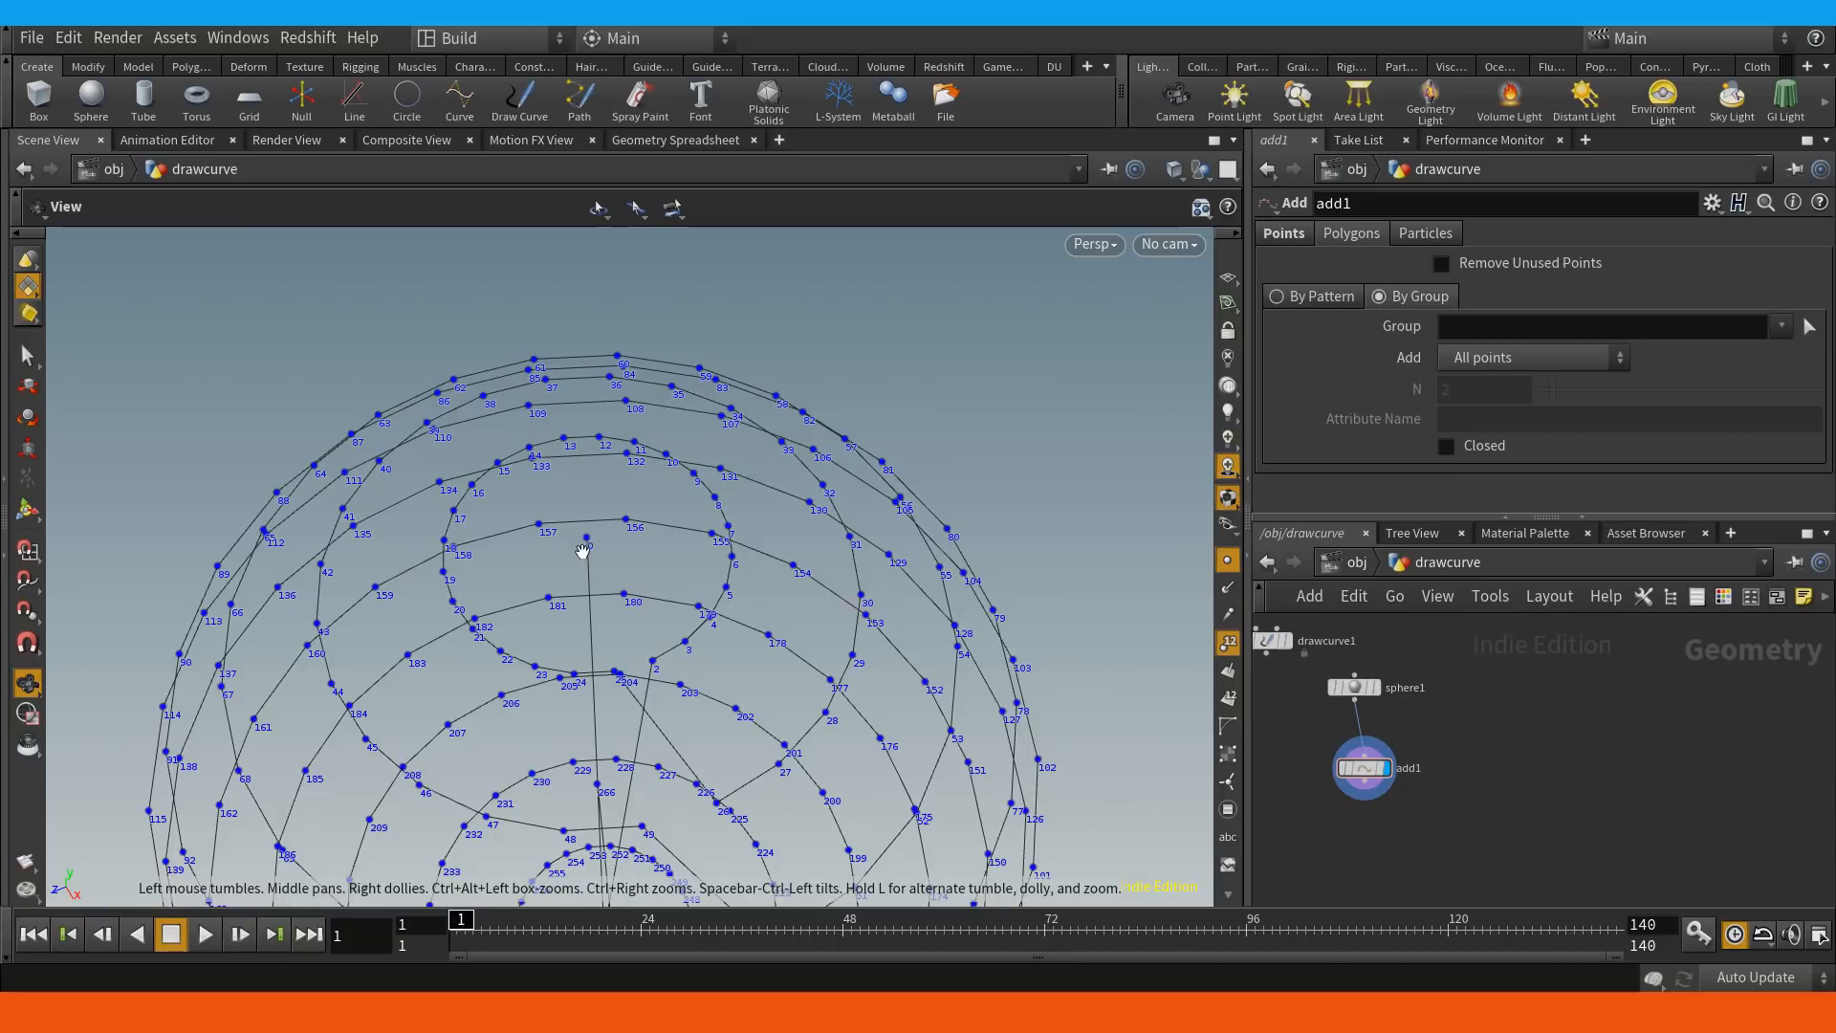
drag(678, 698, 712, 533)
drag(759, 370, 718, 504)
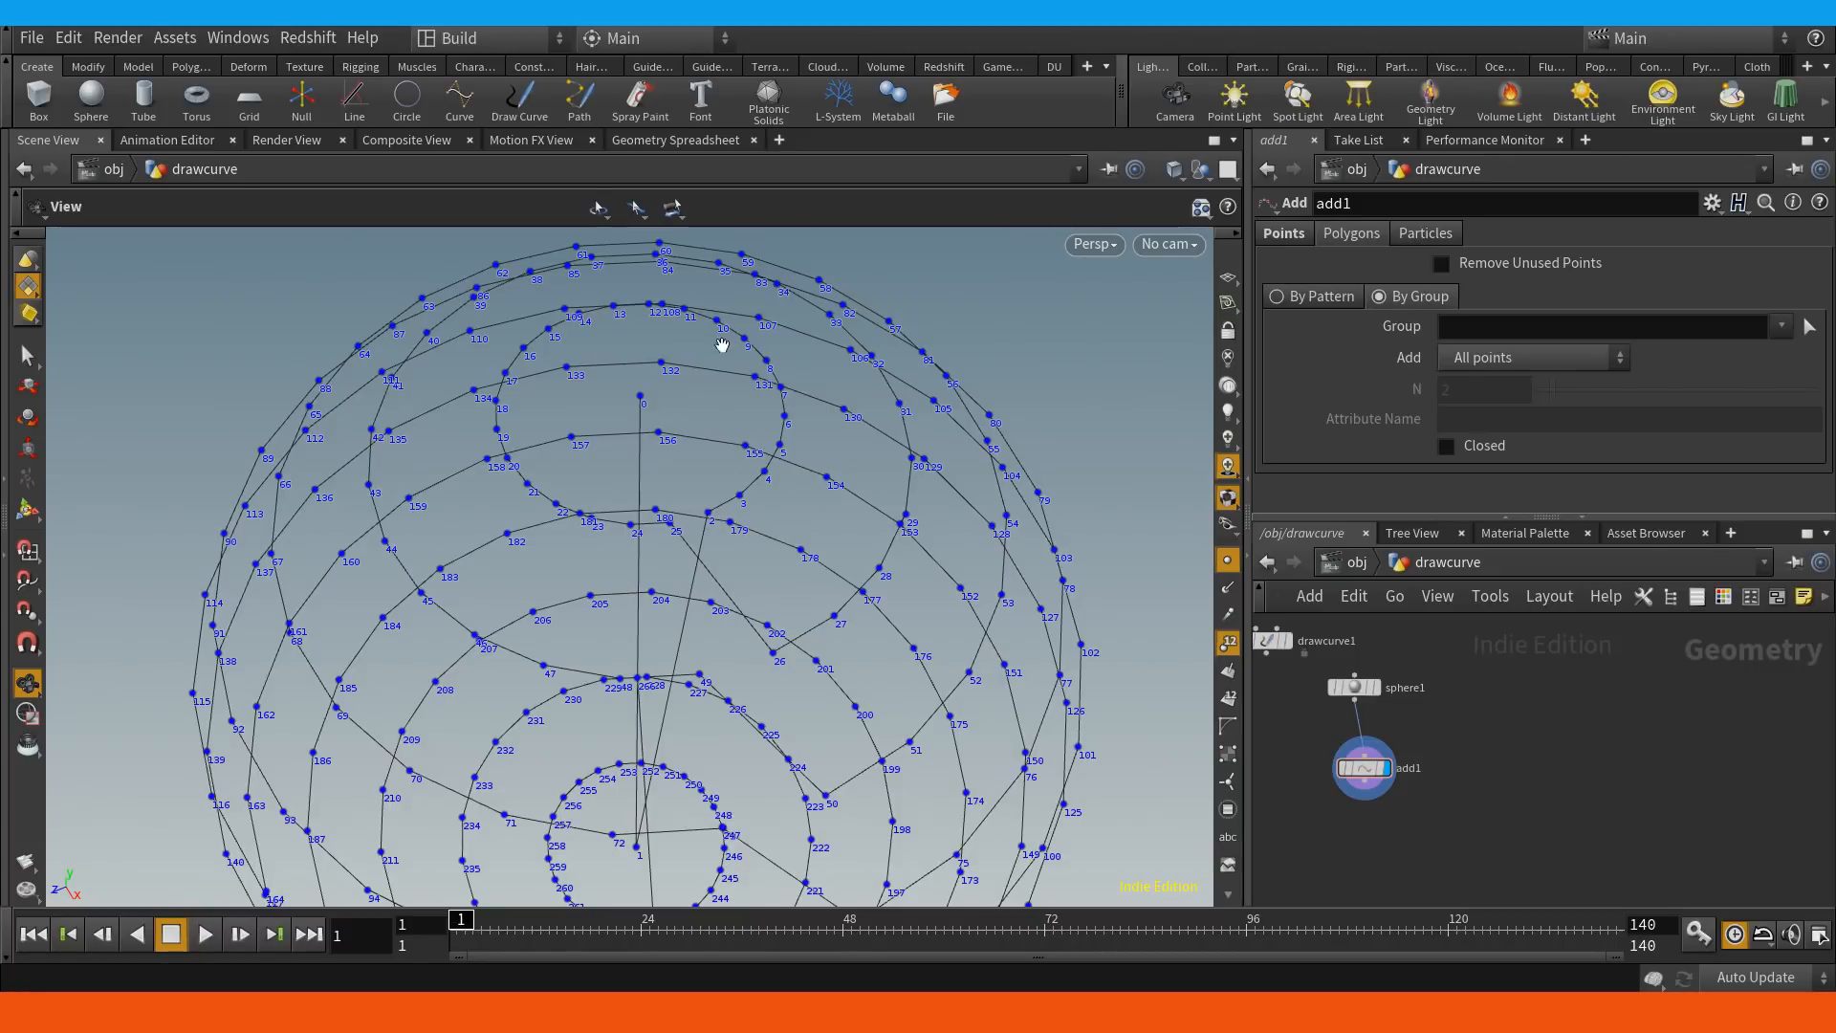
drag(632, 547, 687, 535)
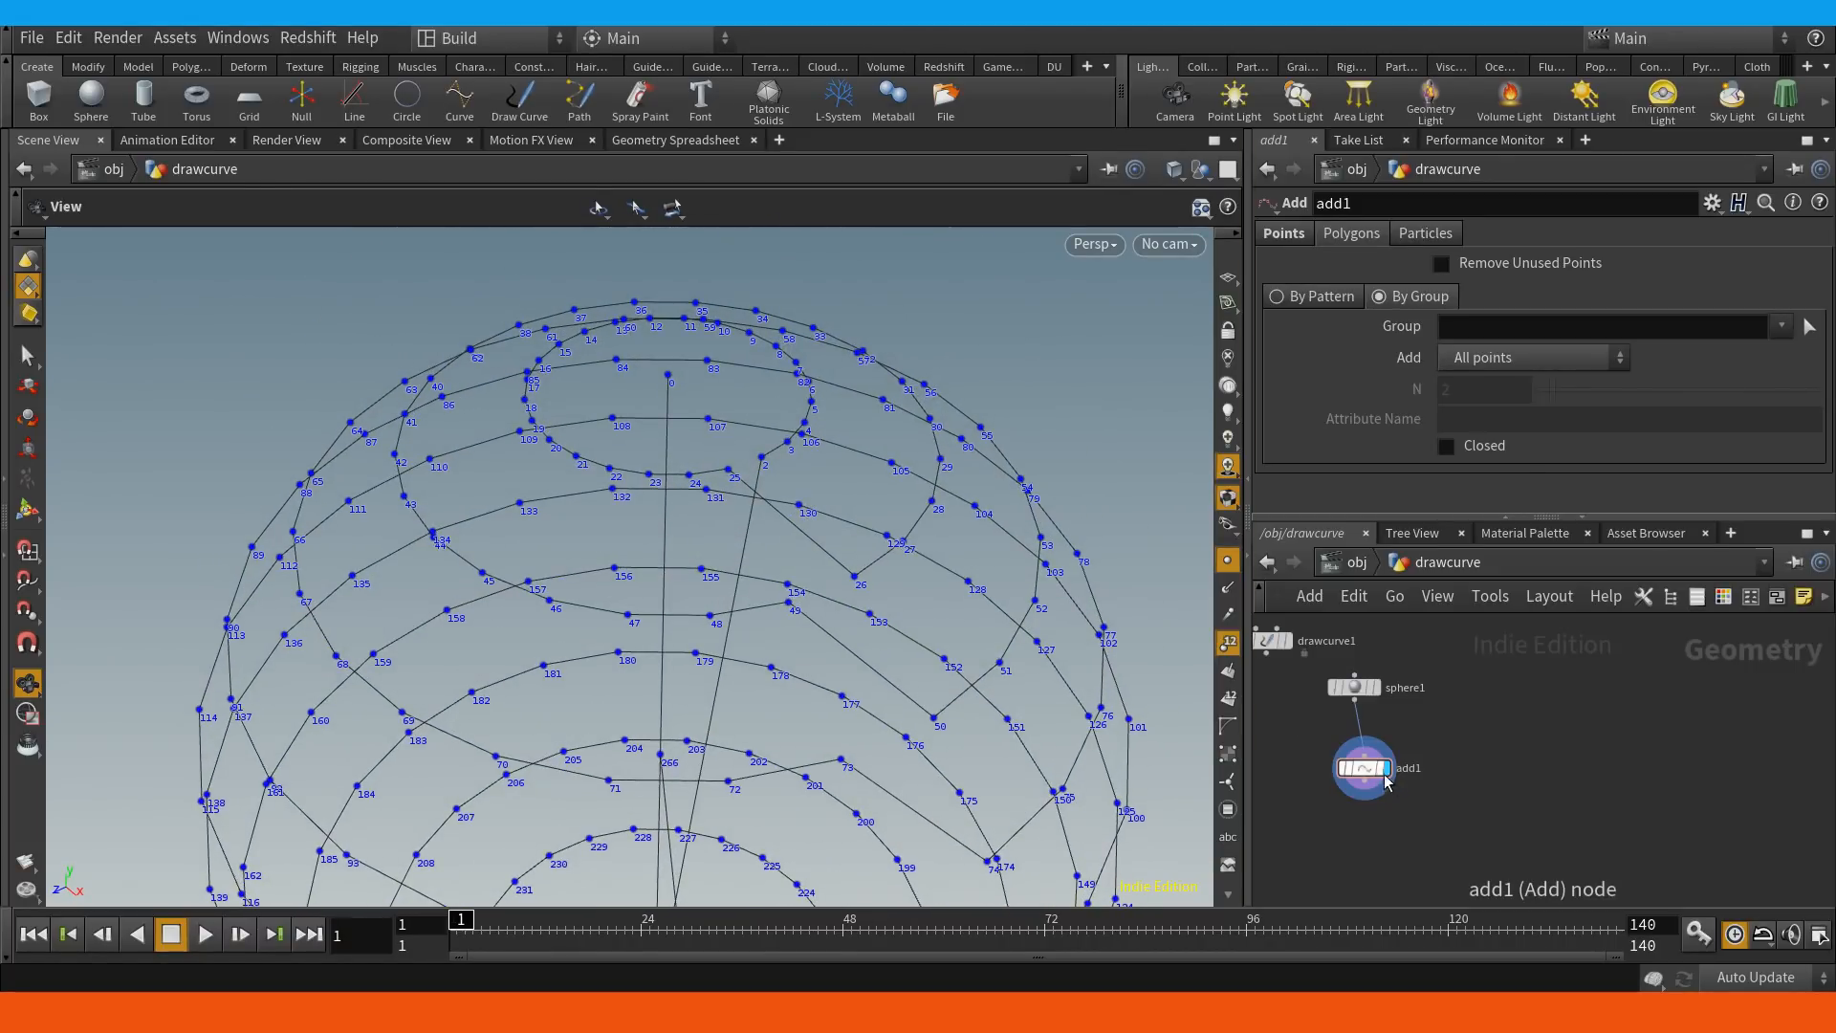
Insert a Sort node between sphere1 and add1.
drag(1365, 773, 1356, 803)
key(Tab)
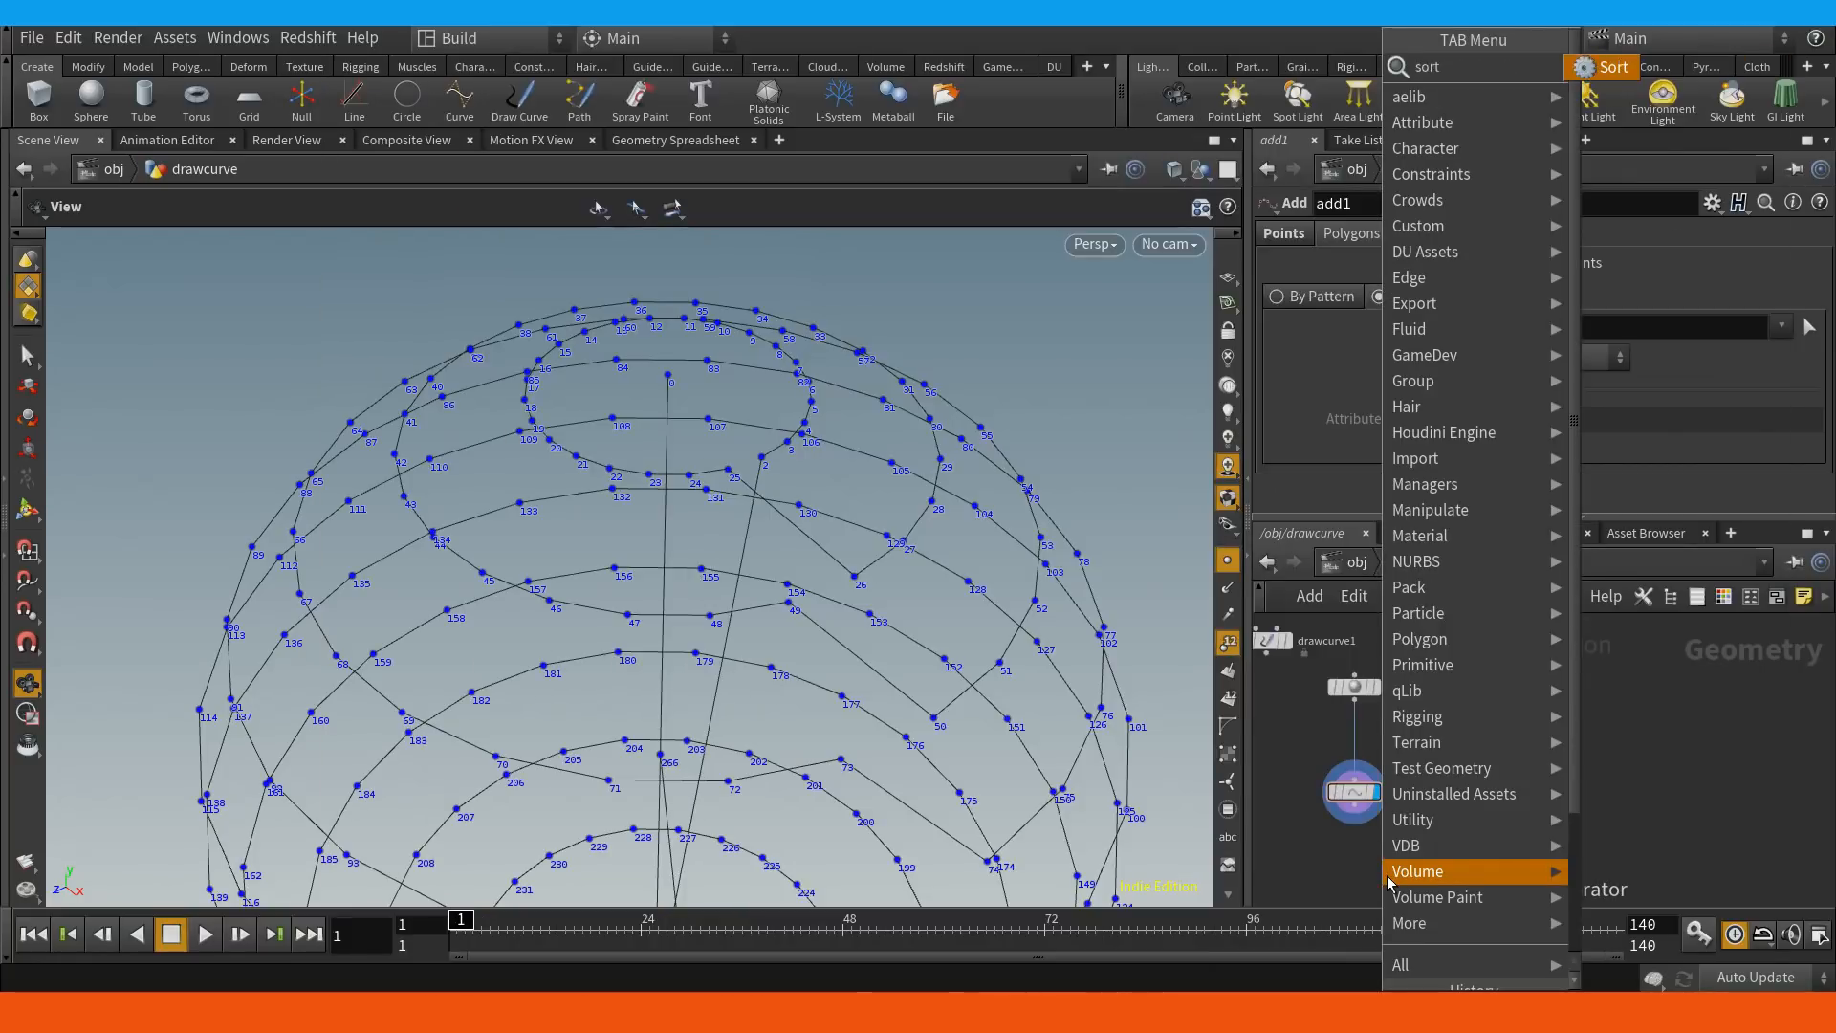
key(Escape)
click(1345, 734)
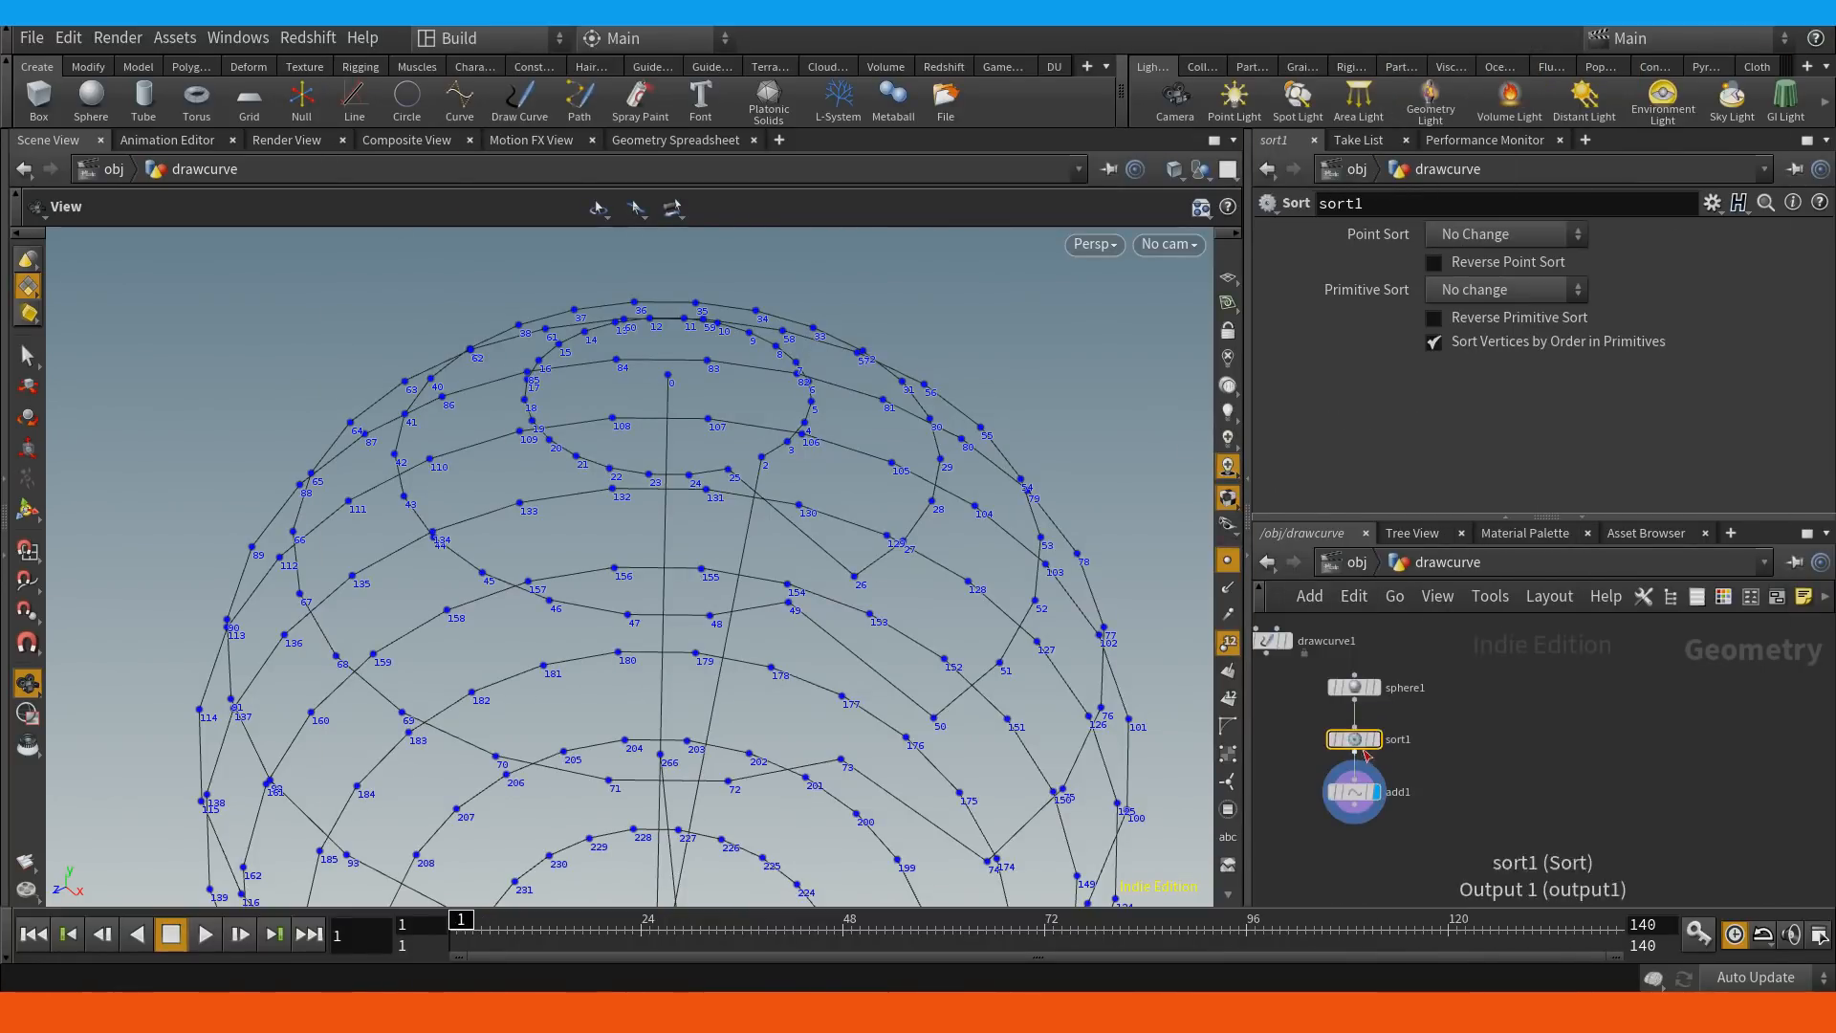
Set sort1's Point Sort to By Y and check the point numbering along the polyline.
click(1512, 235)
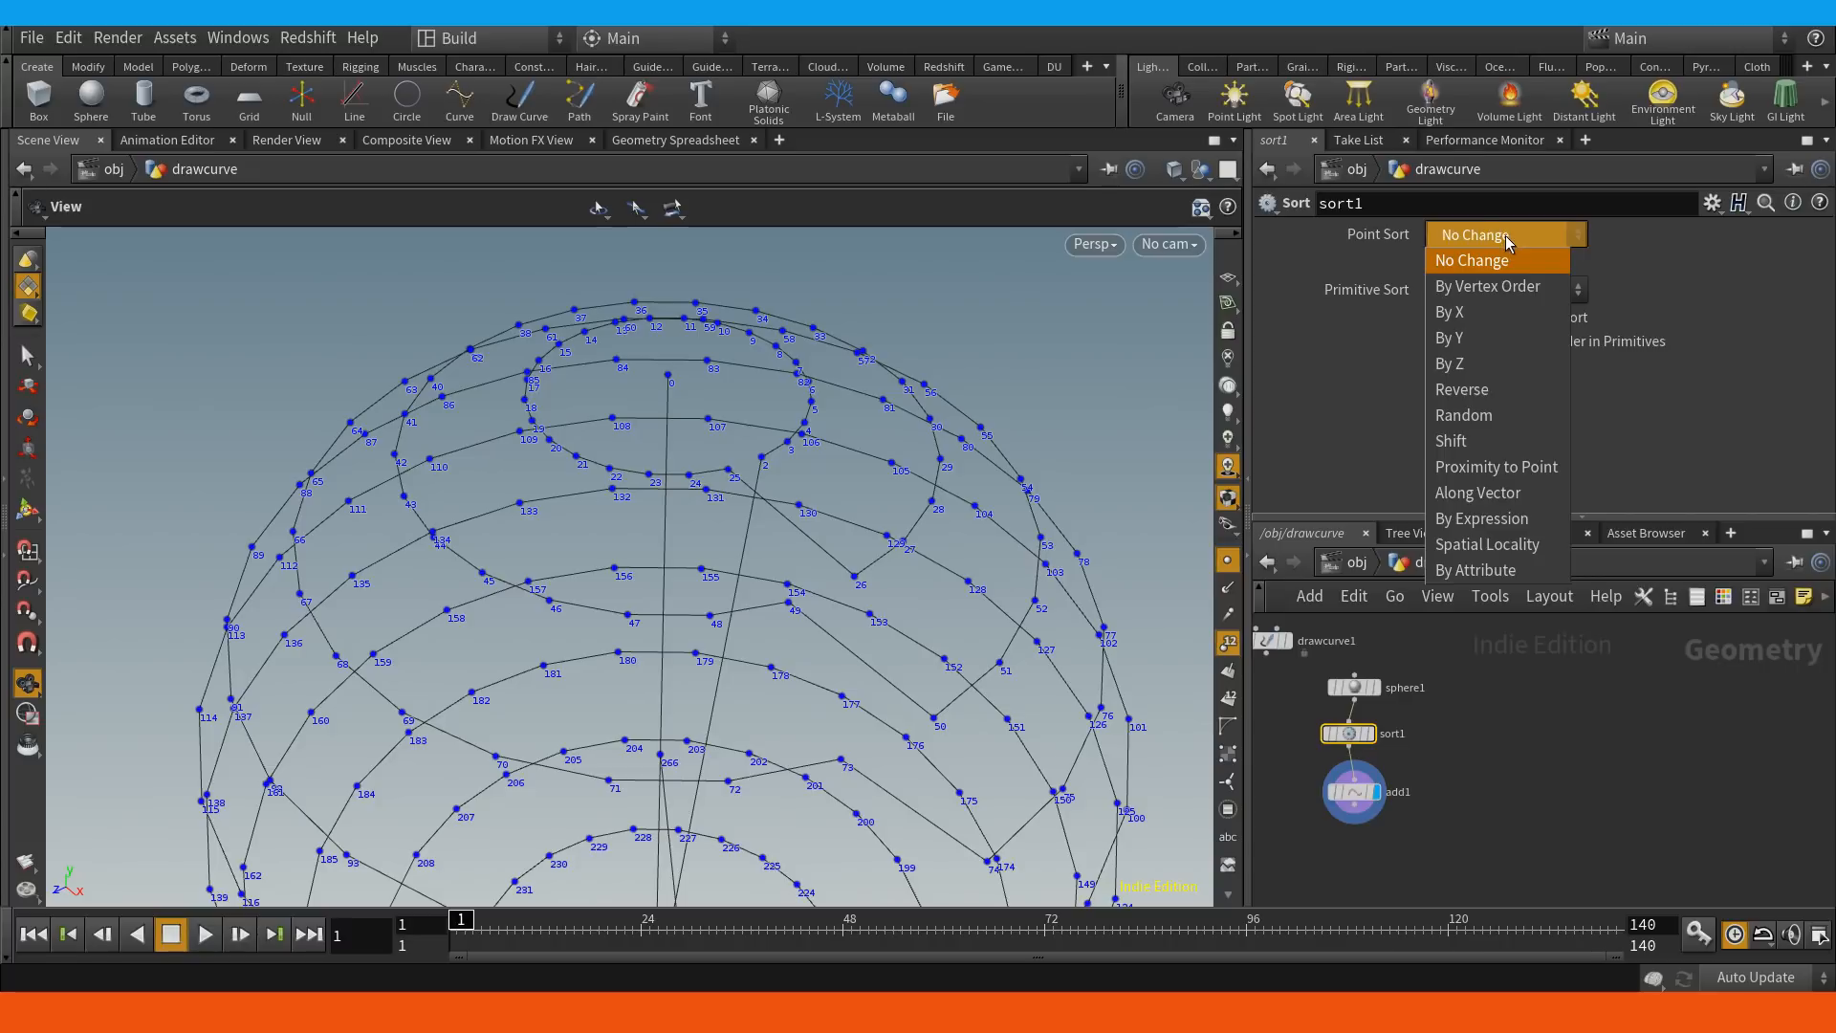
click(1471, 336)
drag(755, 602, 885, 579)
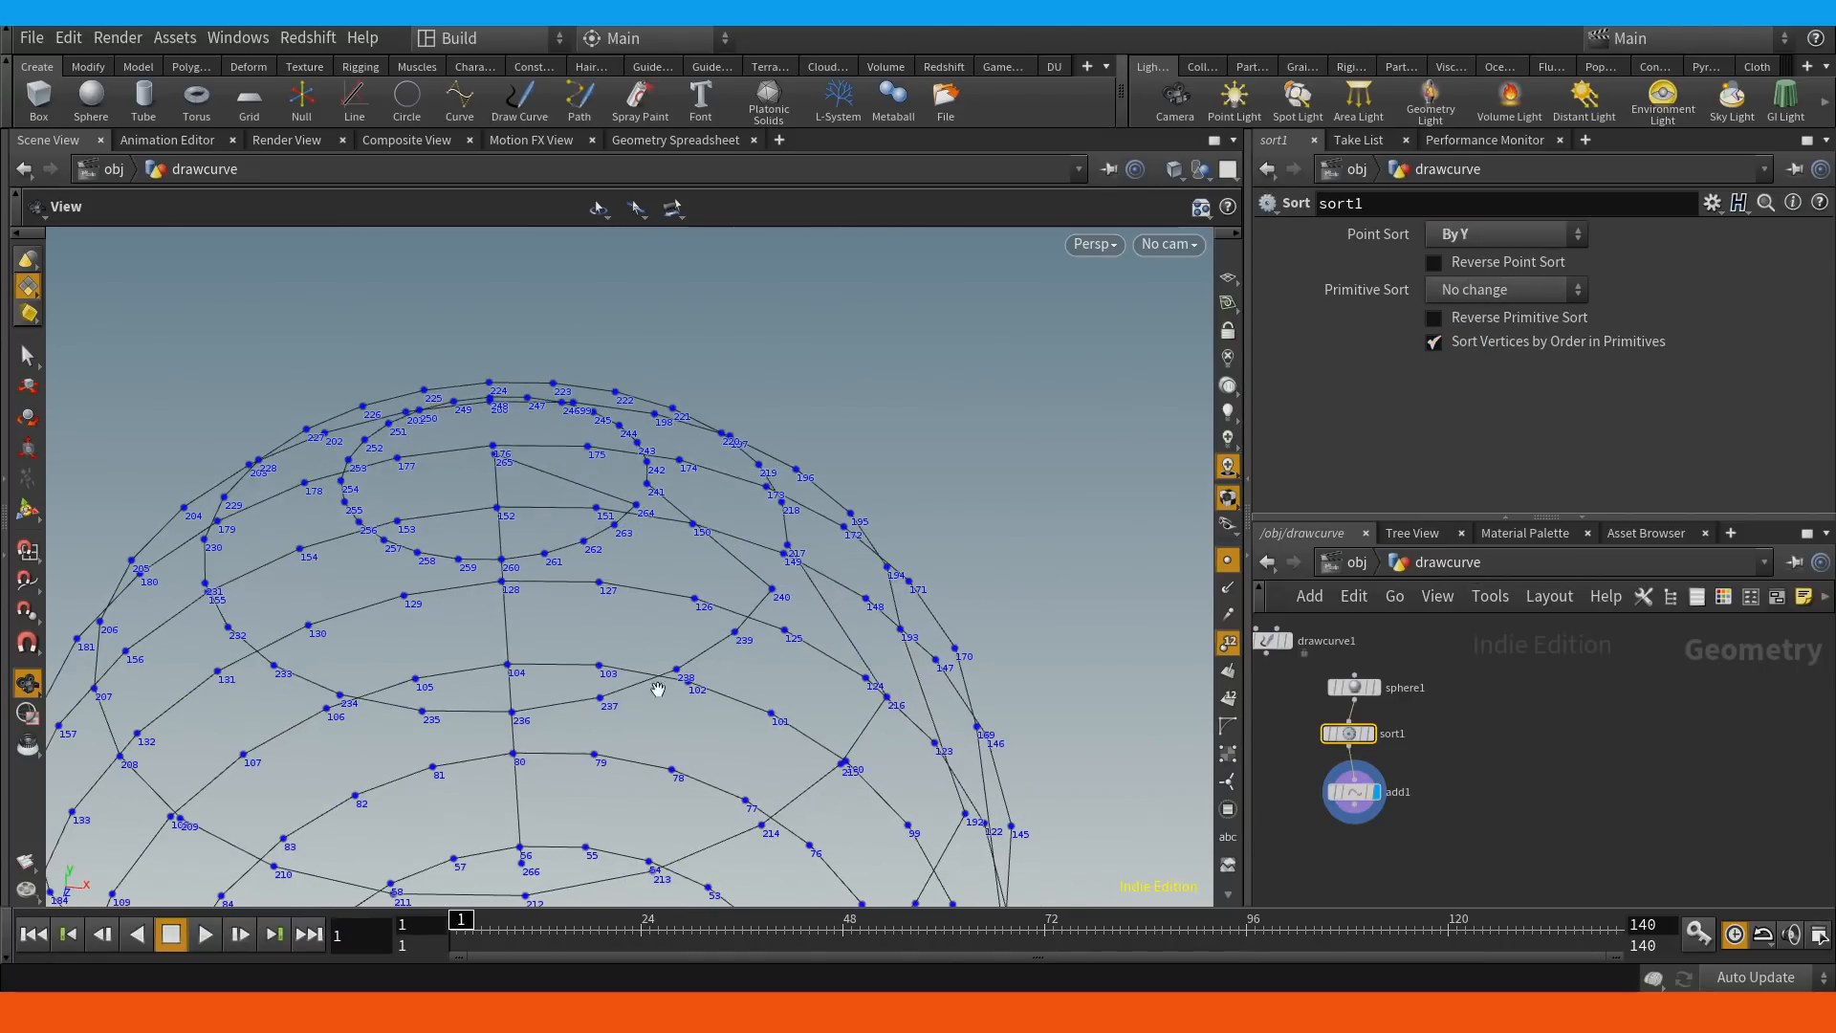
middle_drag(657, 689, 814, 455)
drag(695, 674, 727, 422)
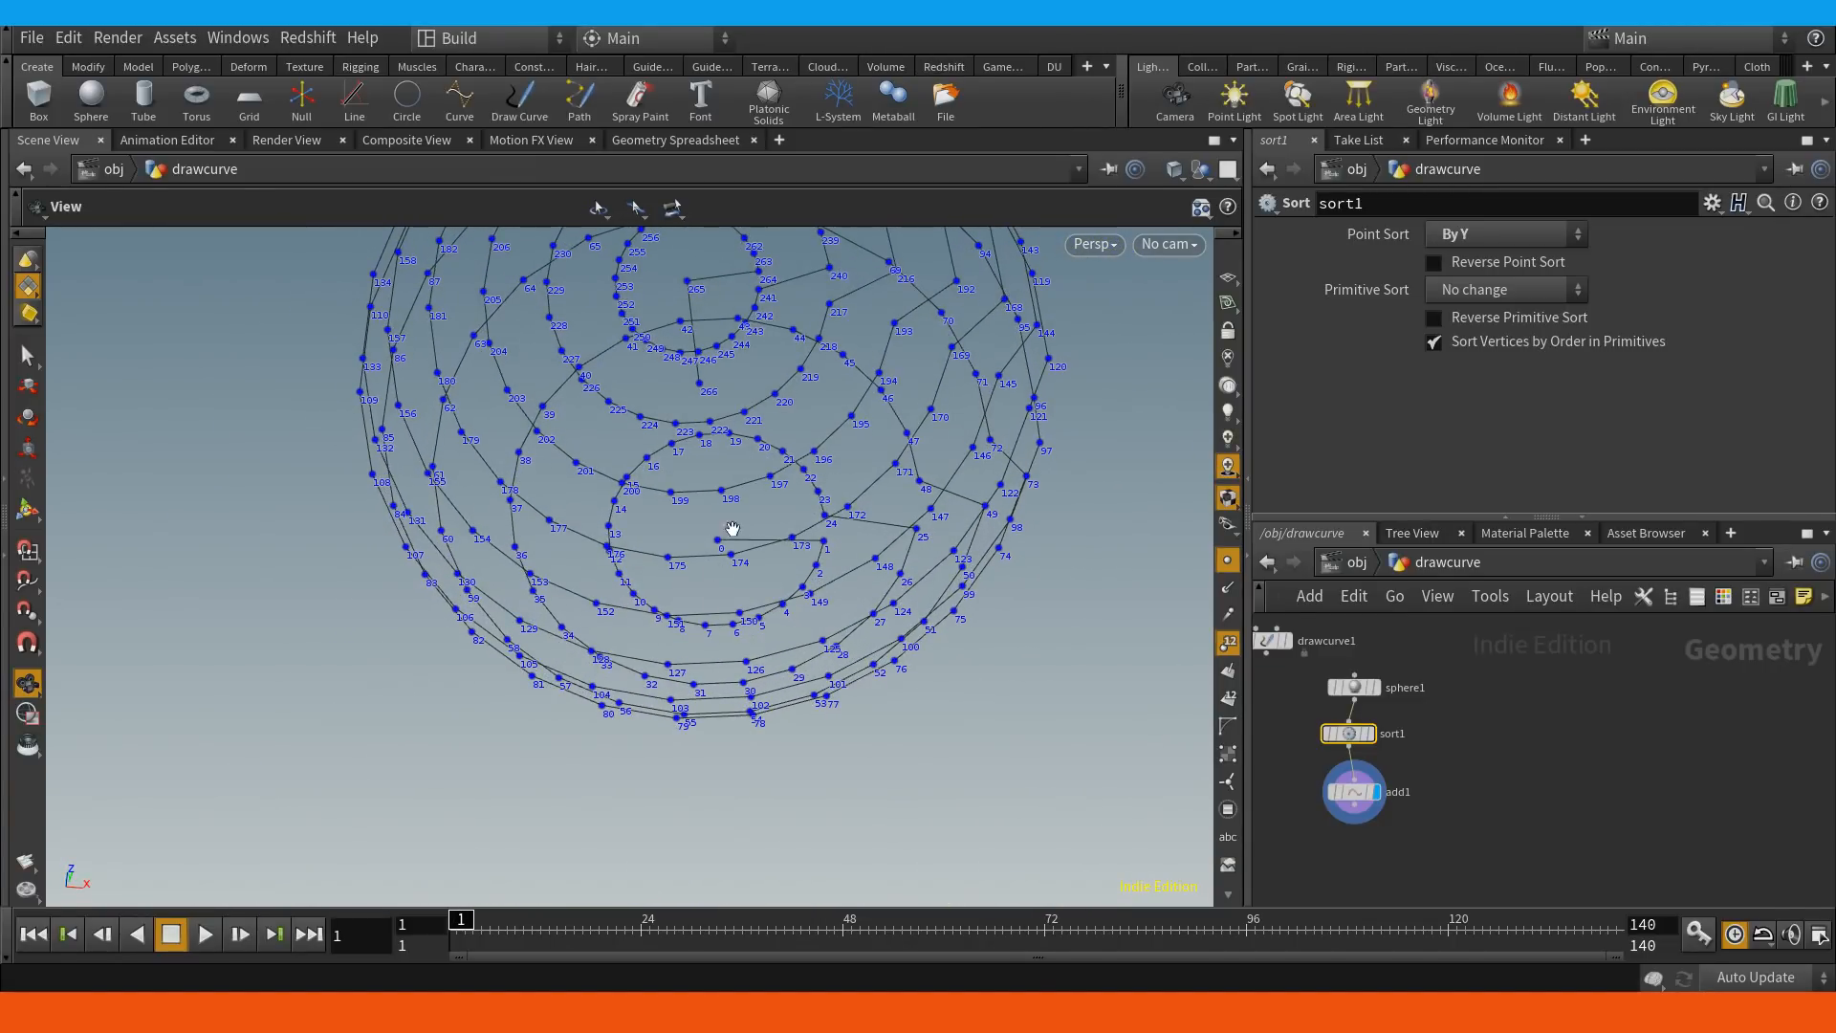
drag(730, 533, 762, 607)
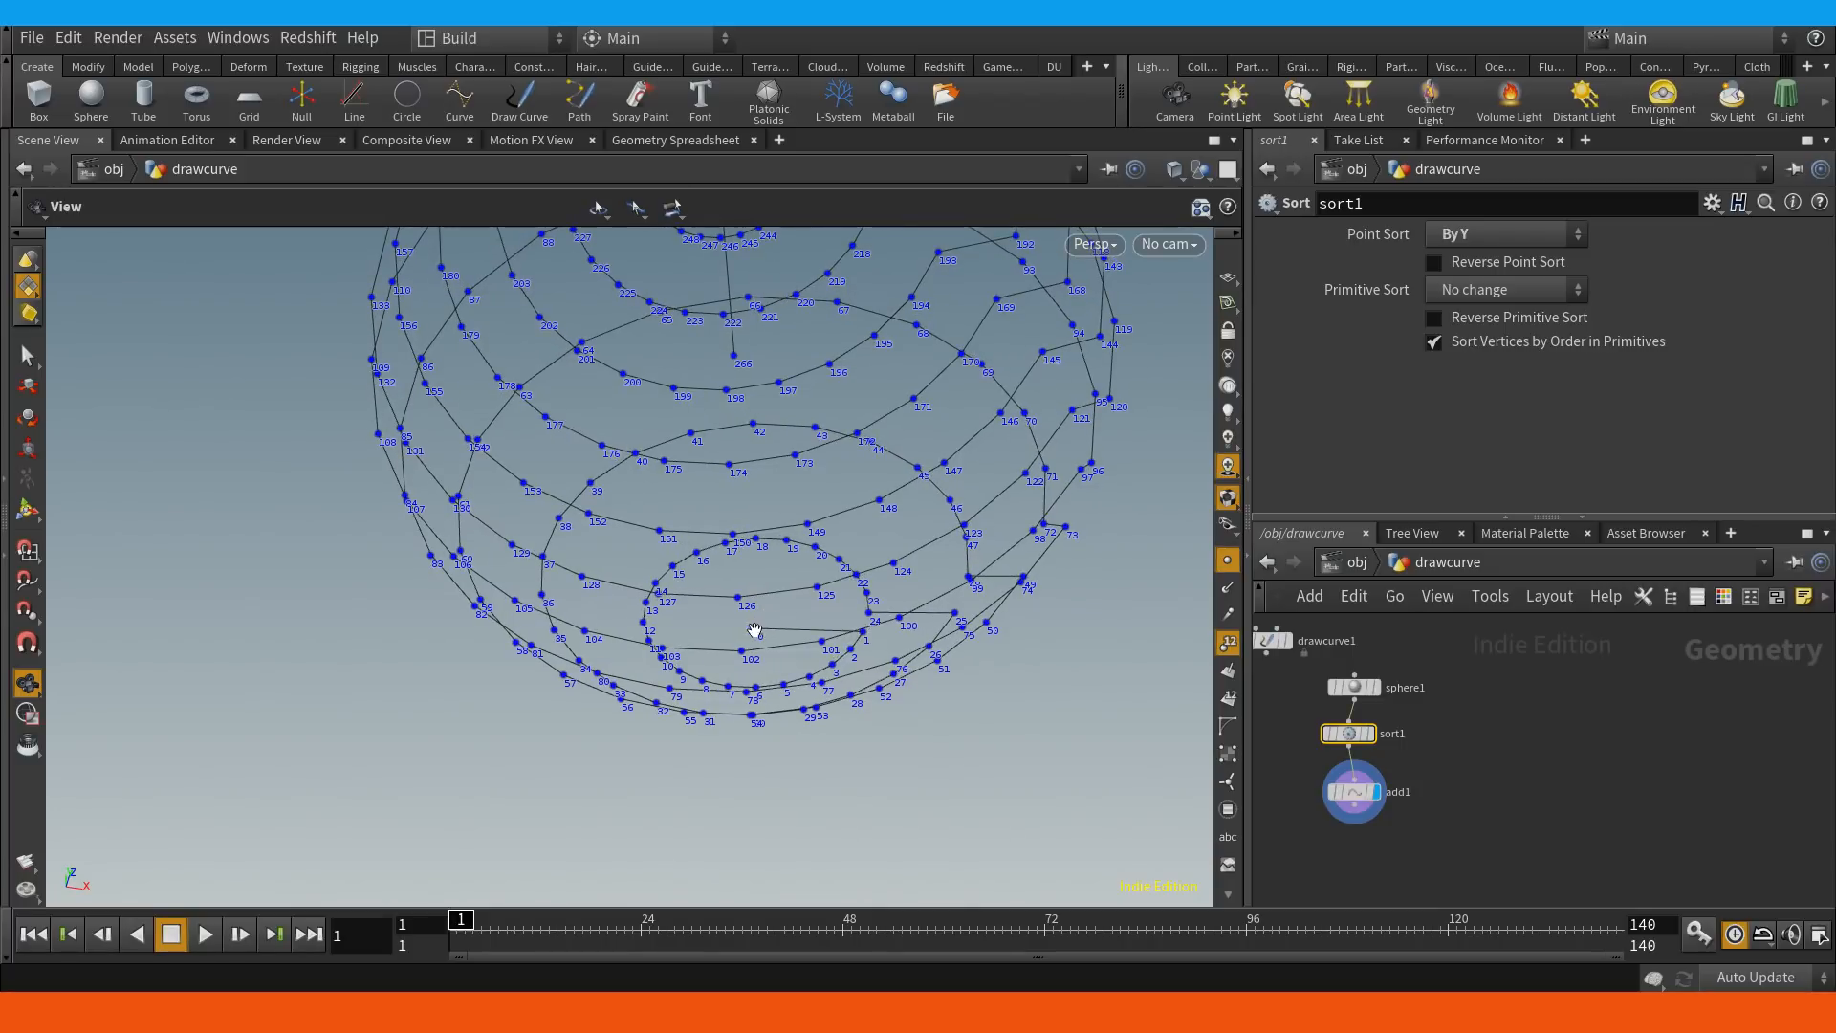
drag(773, 654, 594, 720)
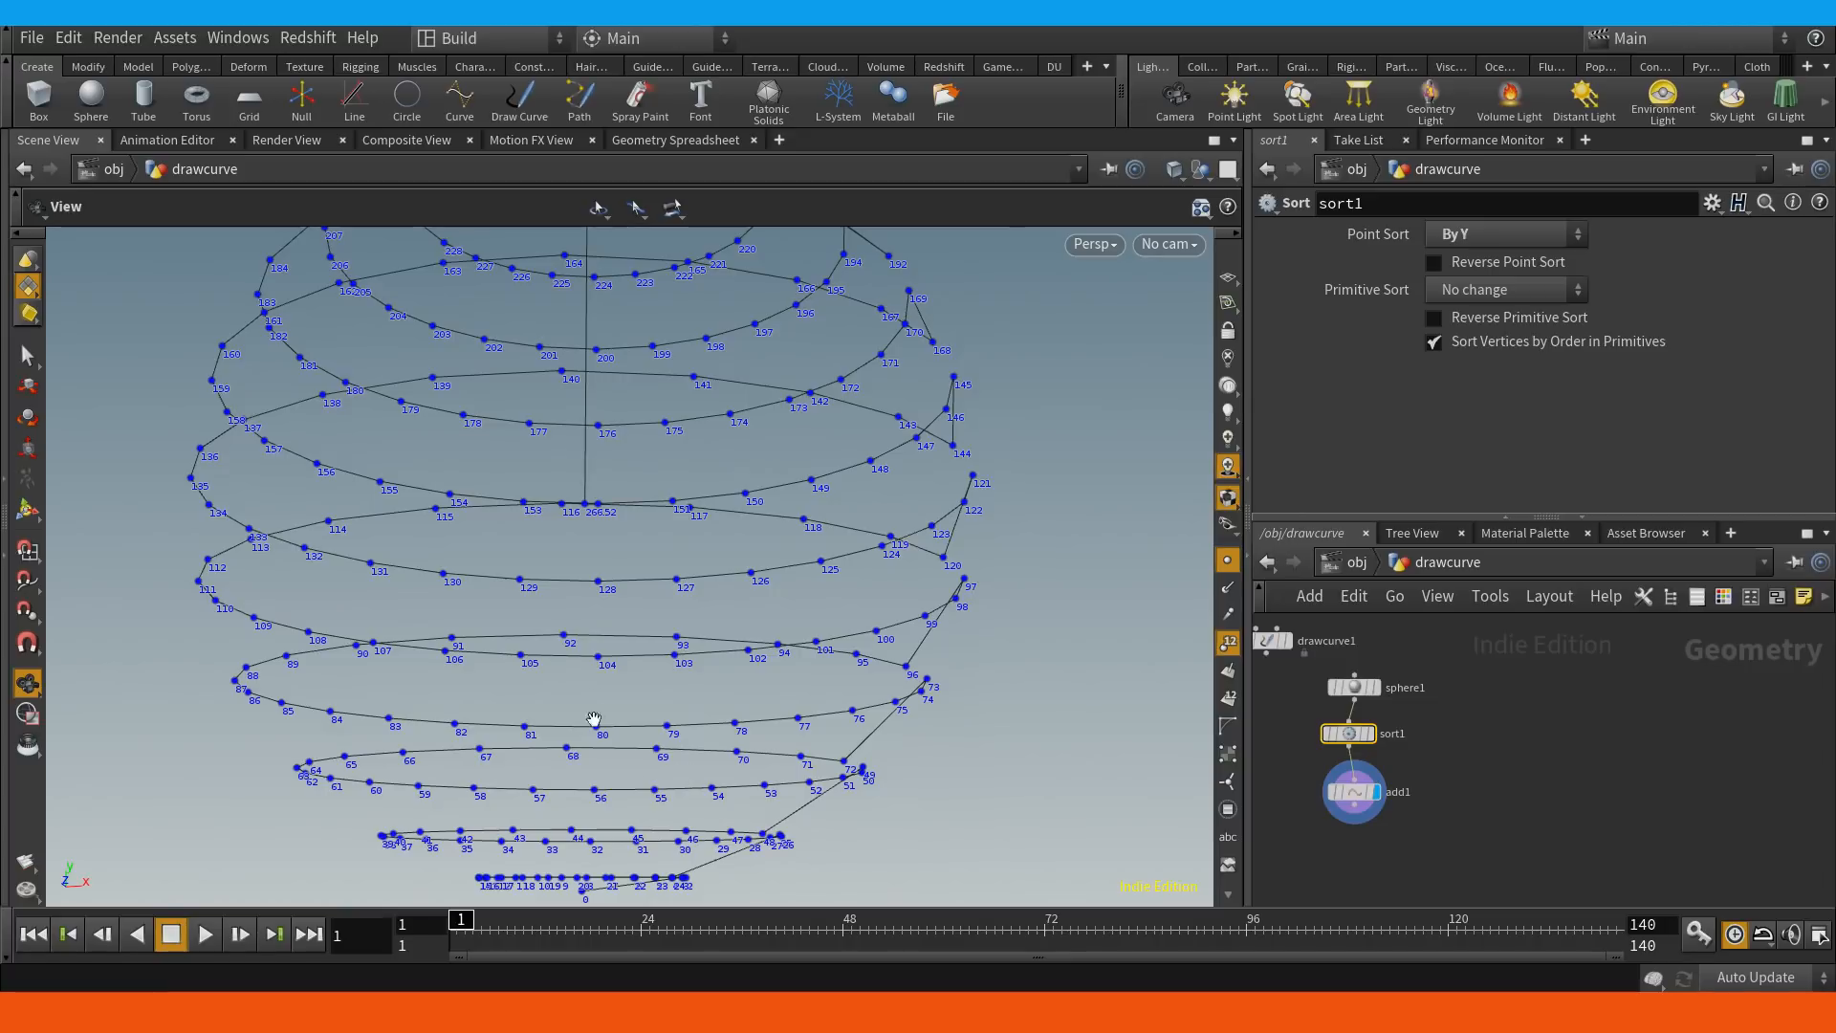
drag(756, 547, 1034, 407)
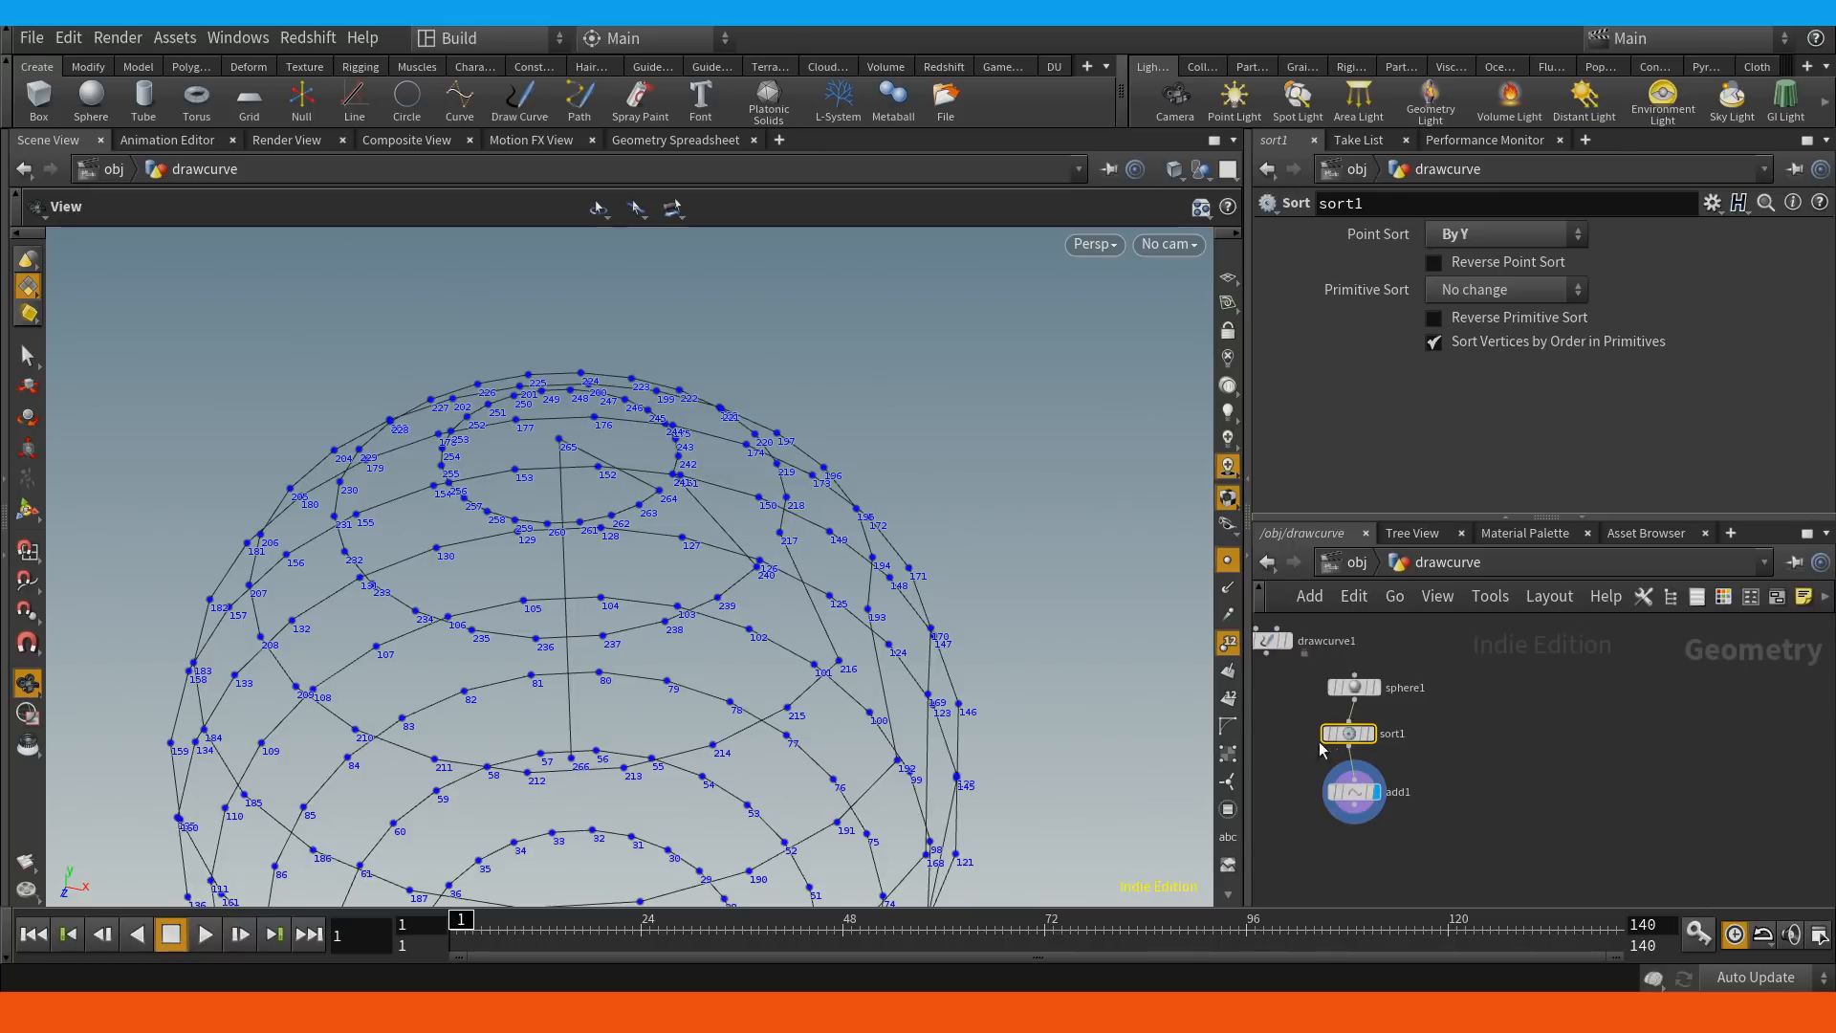
Delete sort1 and set add1 to connect the sphere's points in groups of 10.
key(Delete)
drag(1354, 794, 1346, 754)
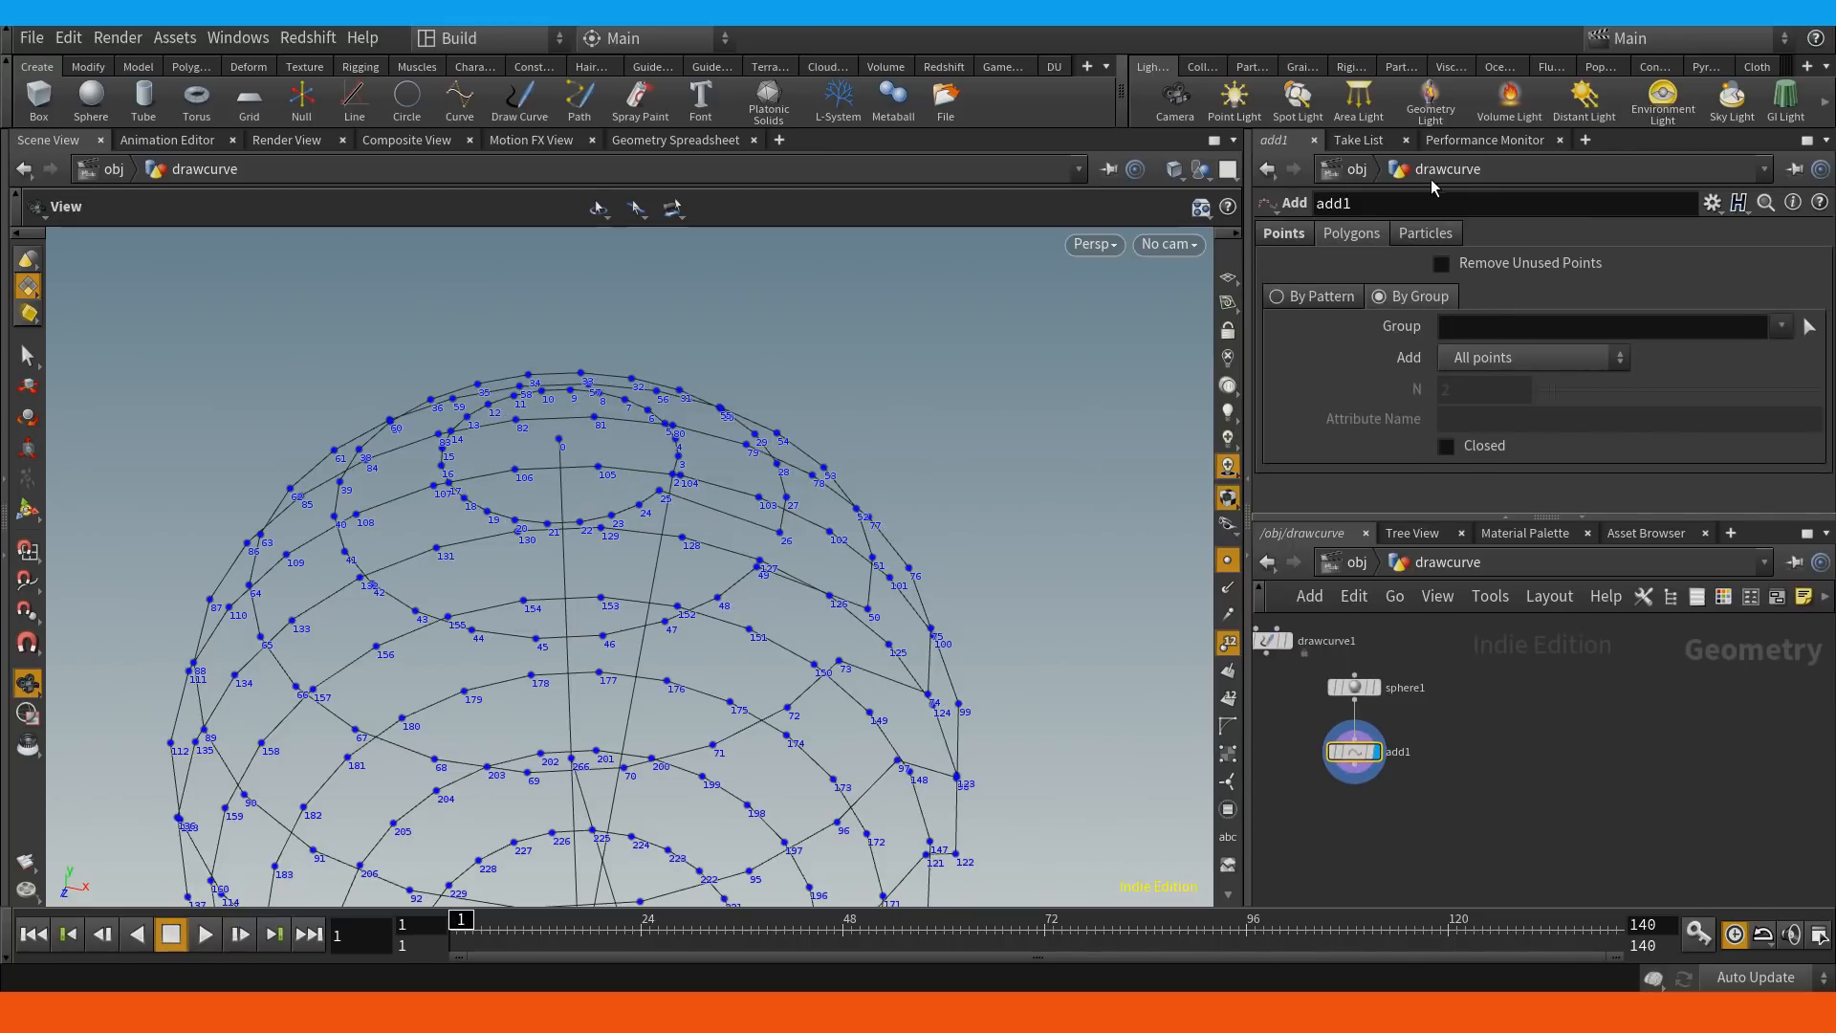
click(1537, 357)
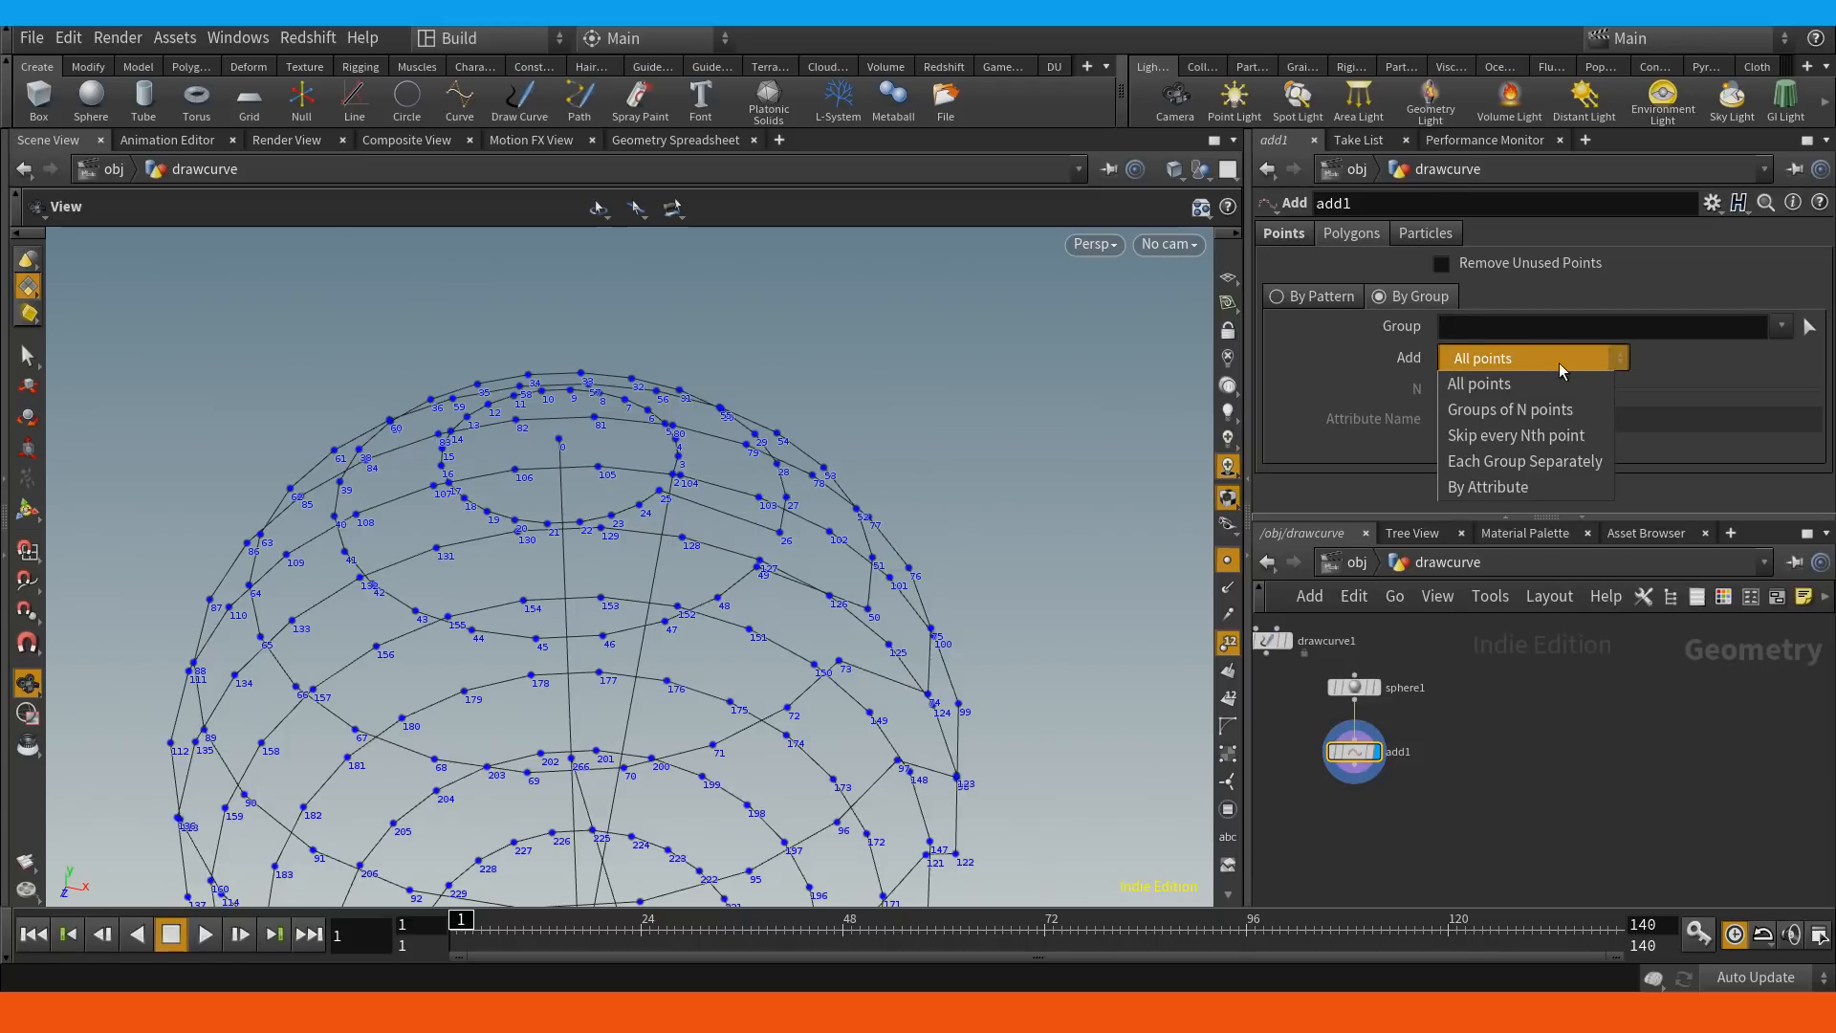
click(1559, 411)
drag(852, 597, 796, 528)
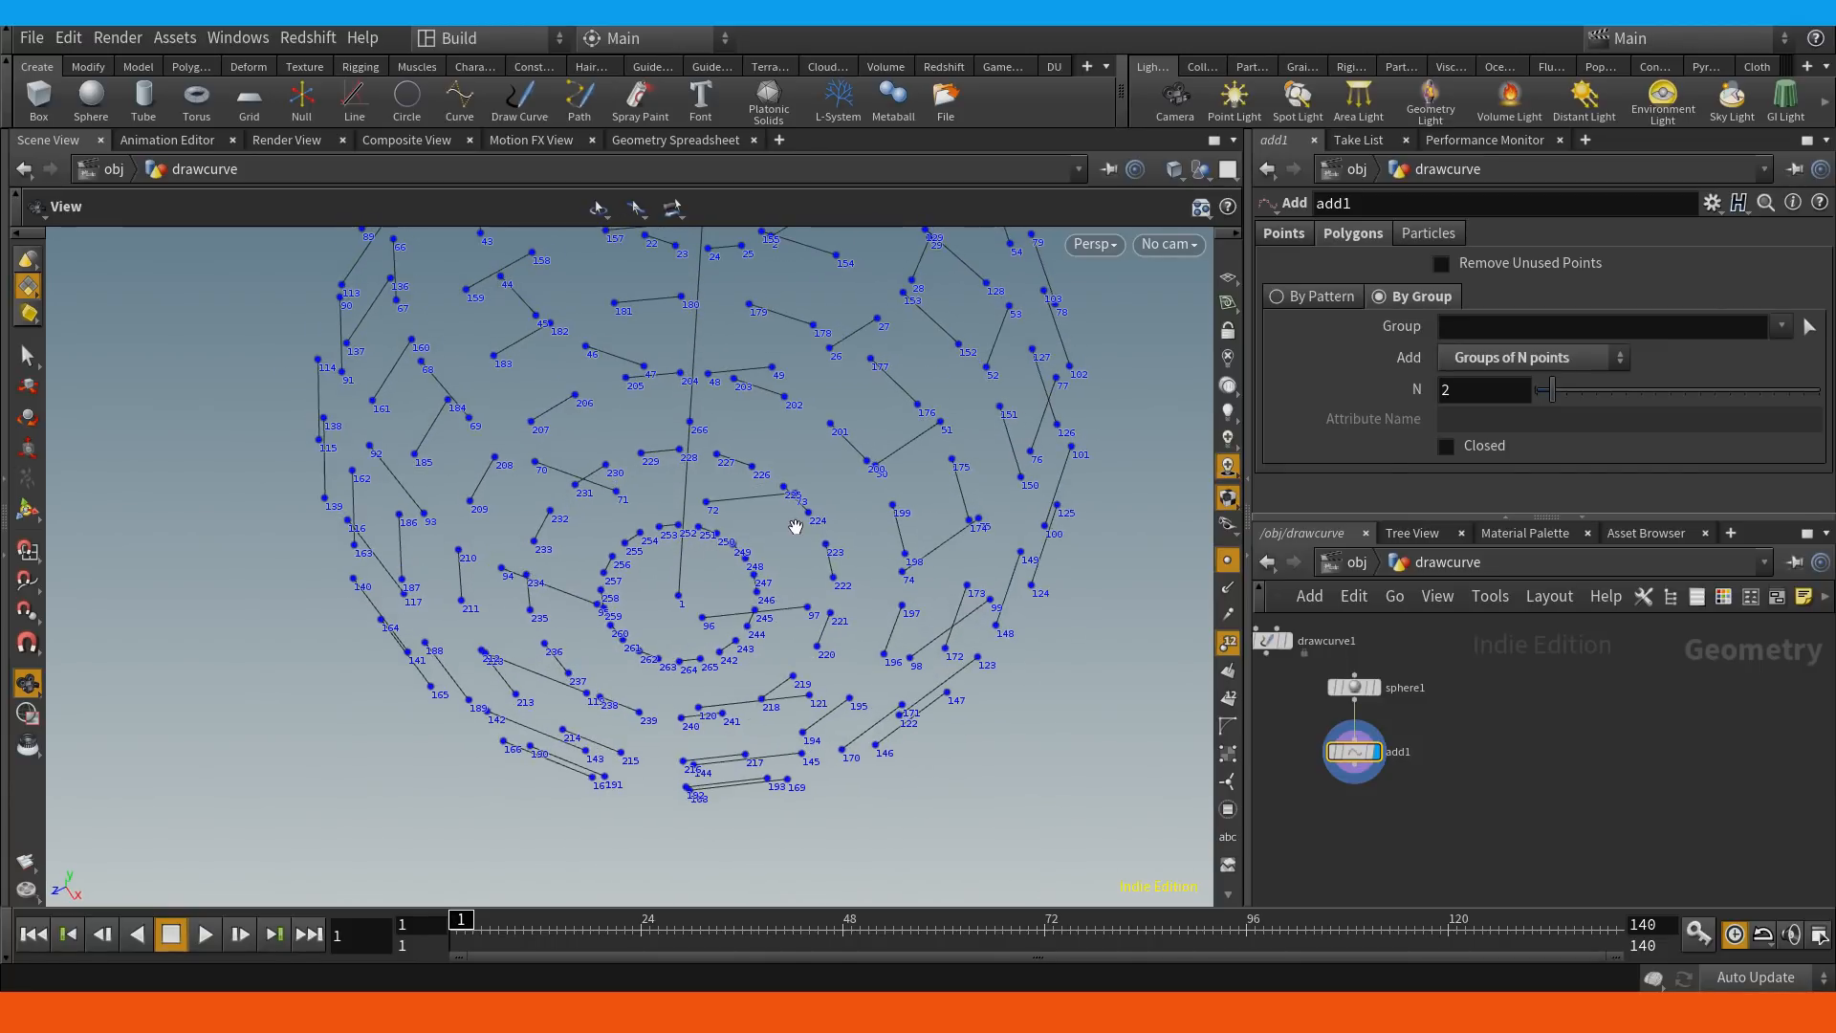
drag(1551, 392, 1632, 395)
drag(783, 621, 620, 525)
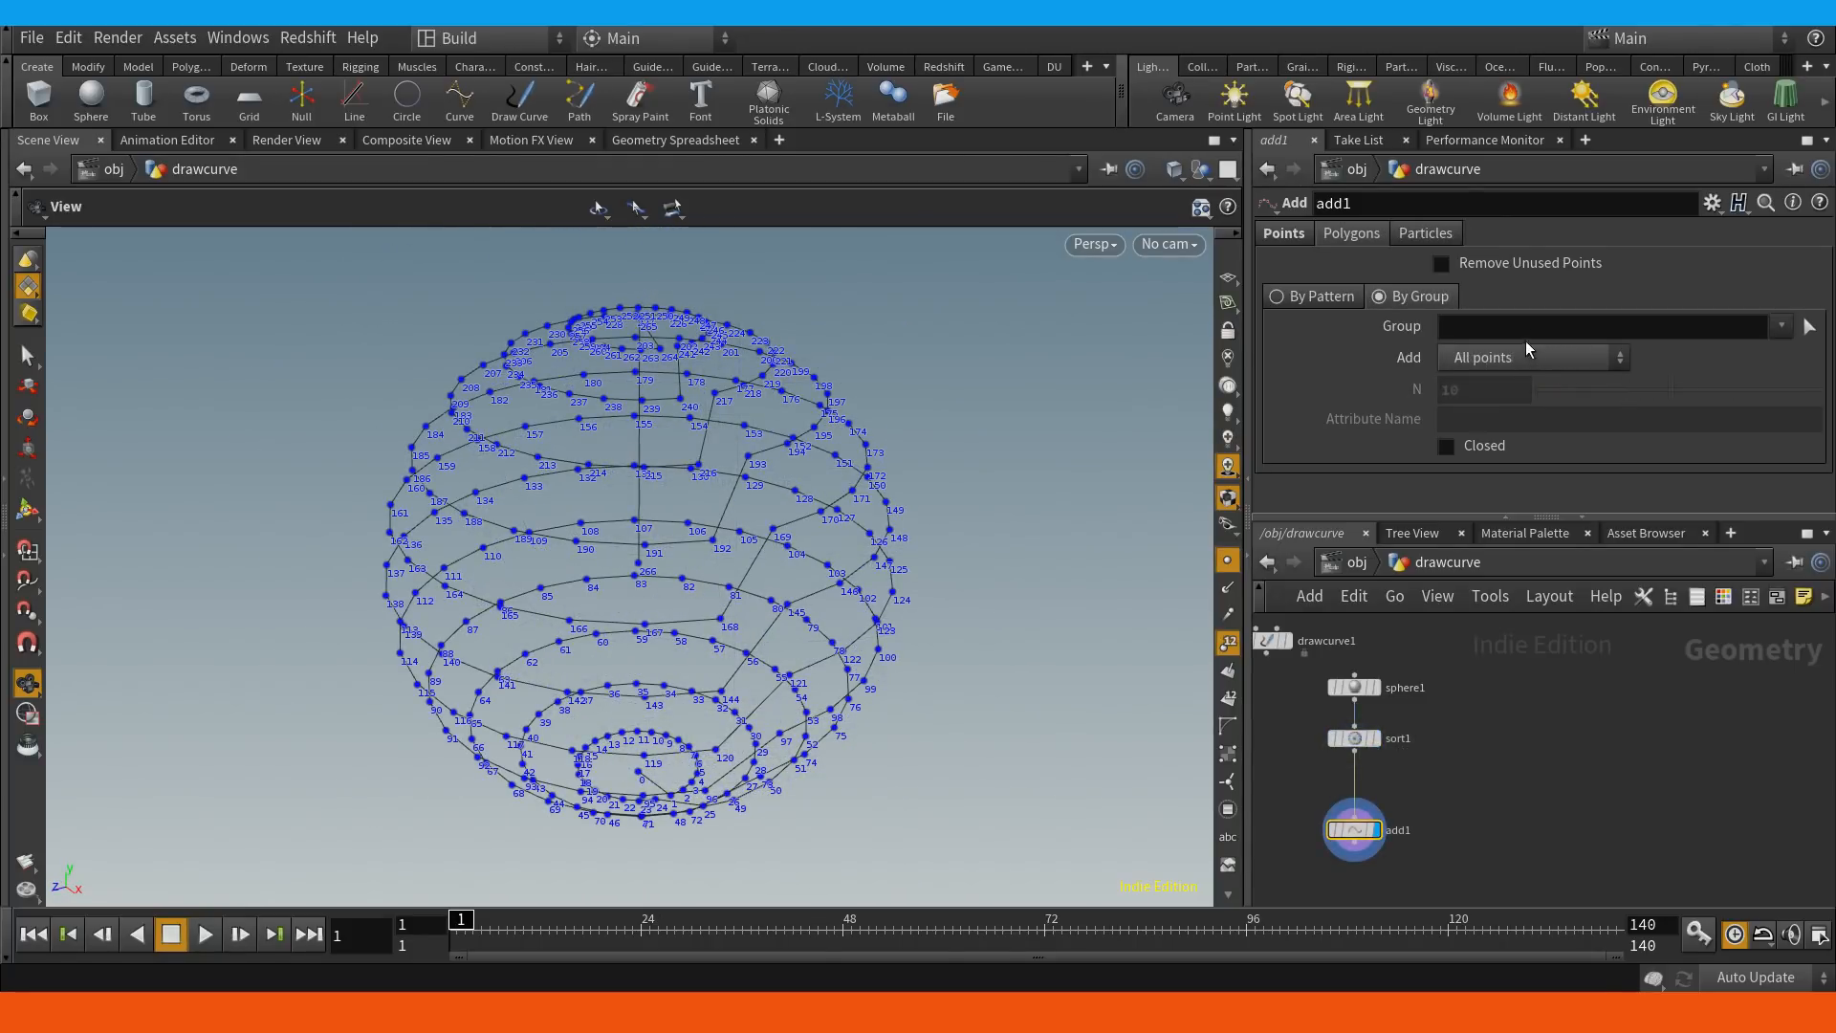
Insert a Group Create node between sort1 and add1.
click(1777, 331)
click(1769, 297)
key(Tab)
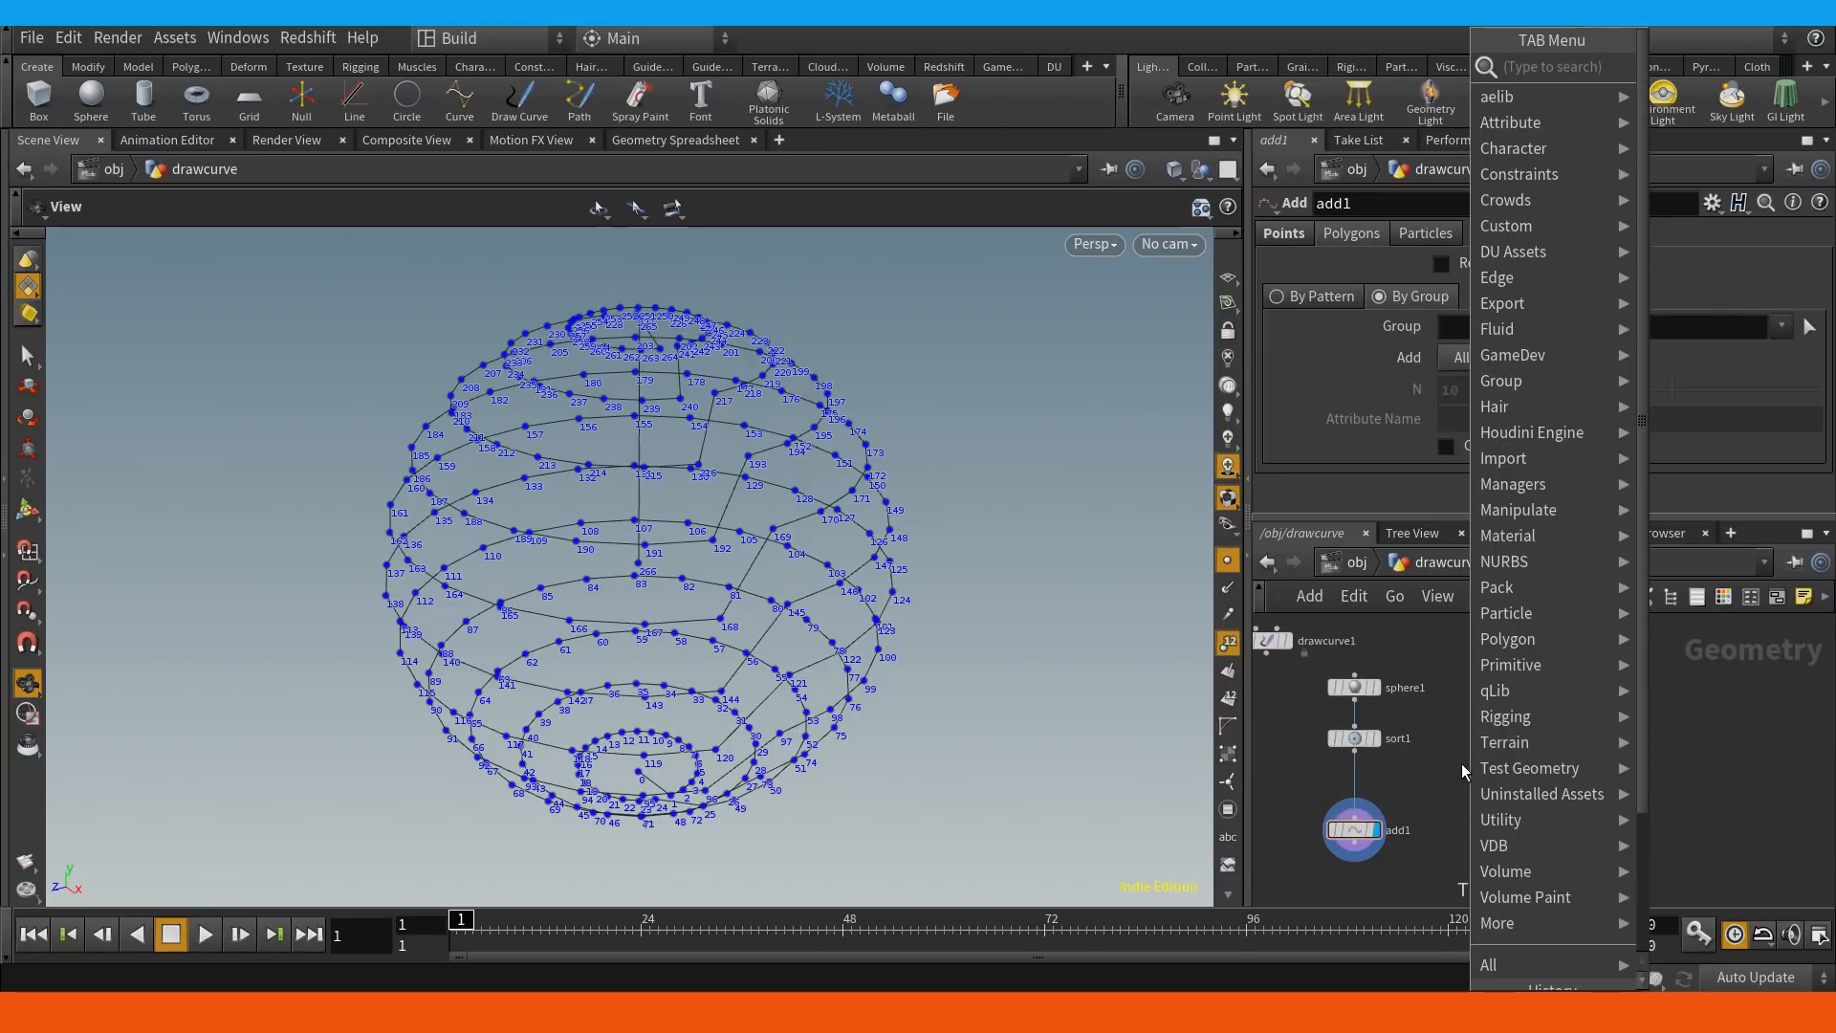
text(group)
key(Return)
click(1461, 763)
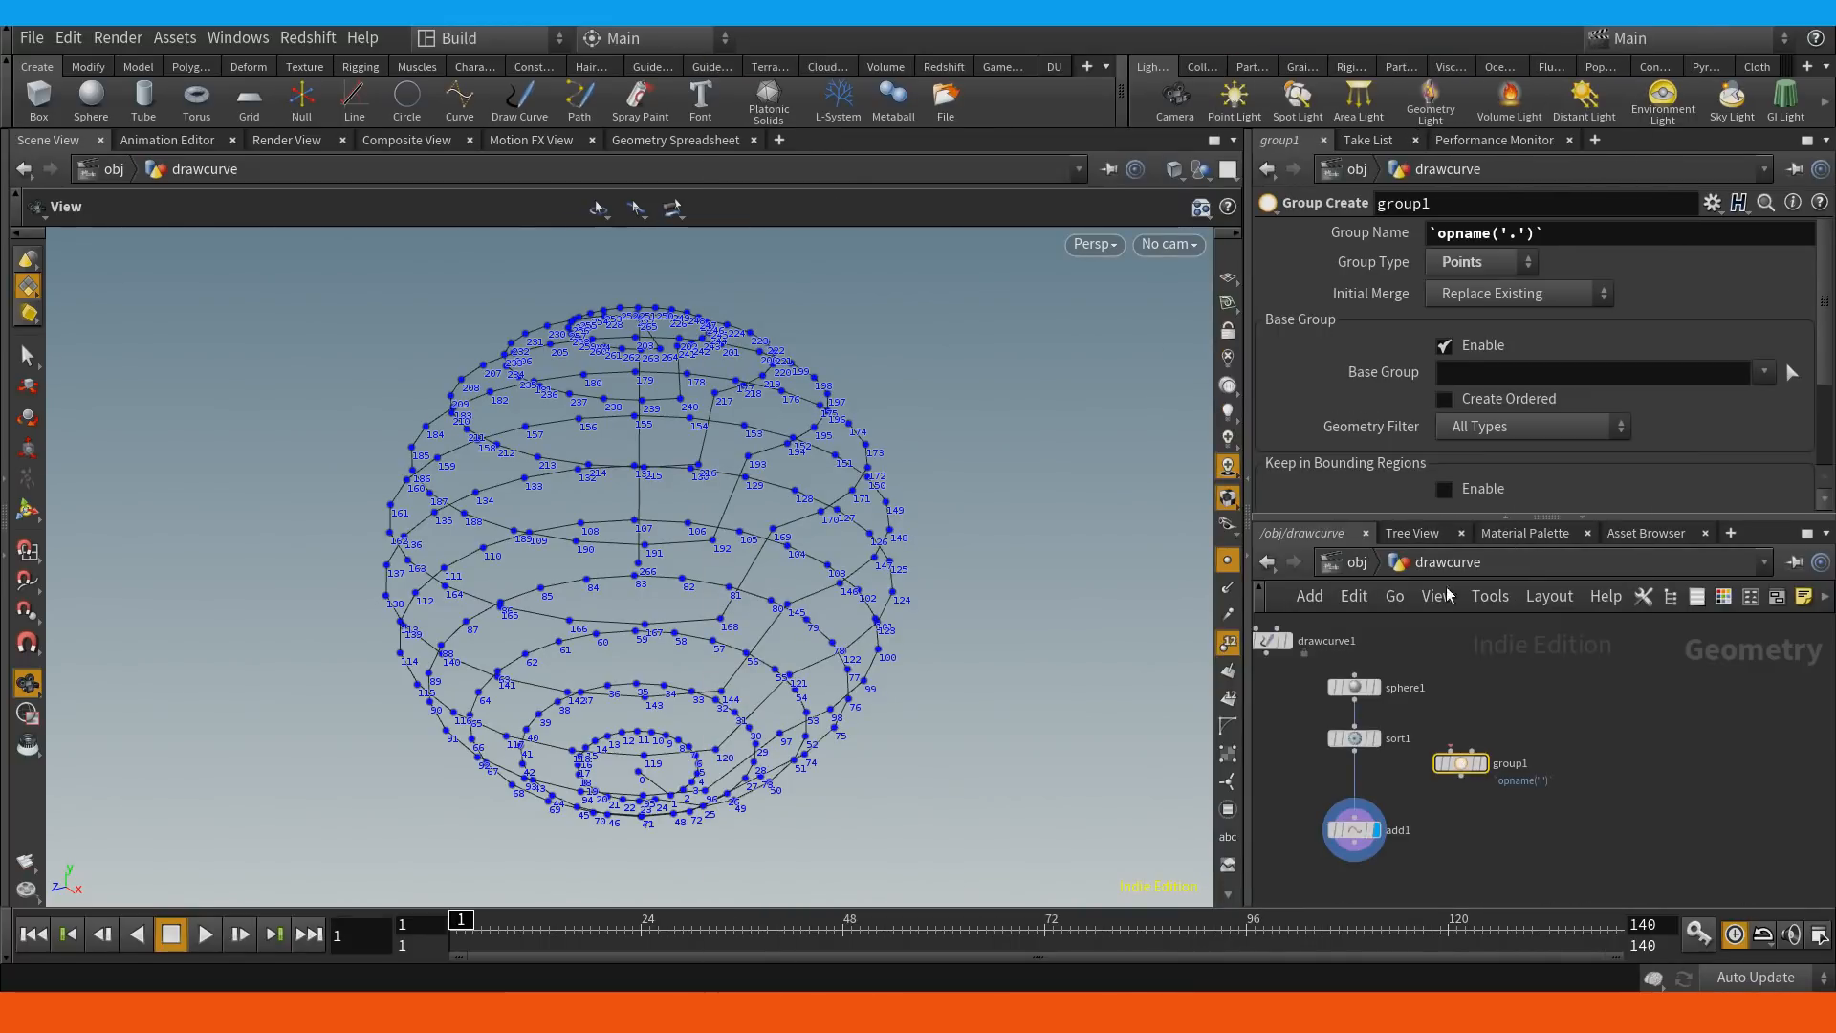
drag(1461, 764, 1355, 791)
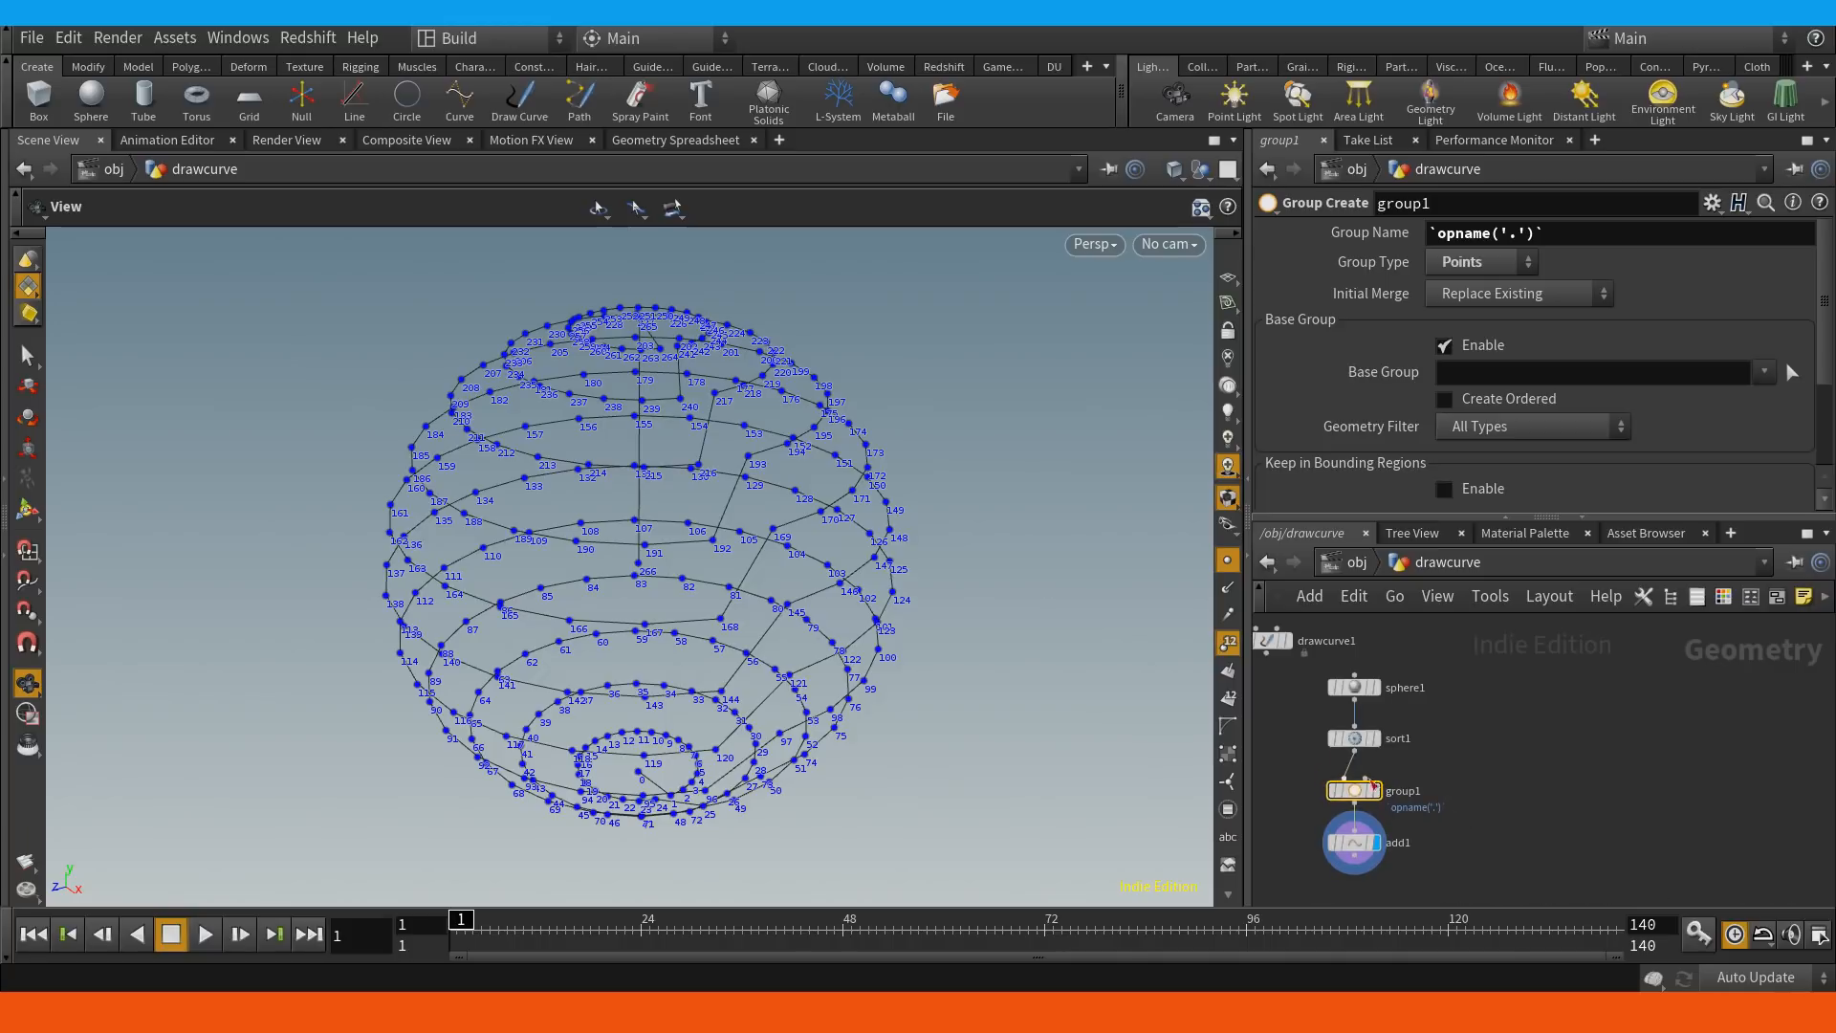
Disable group1's Base Group option and name the point group test.
click(1481, 345)
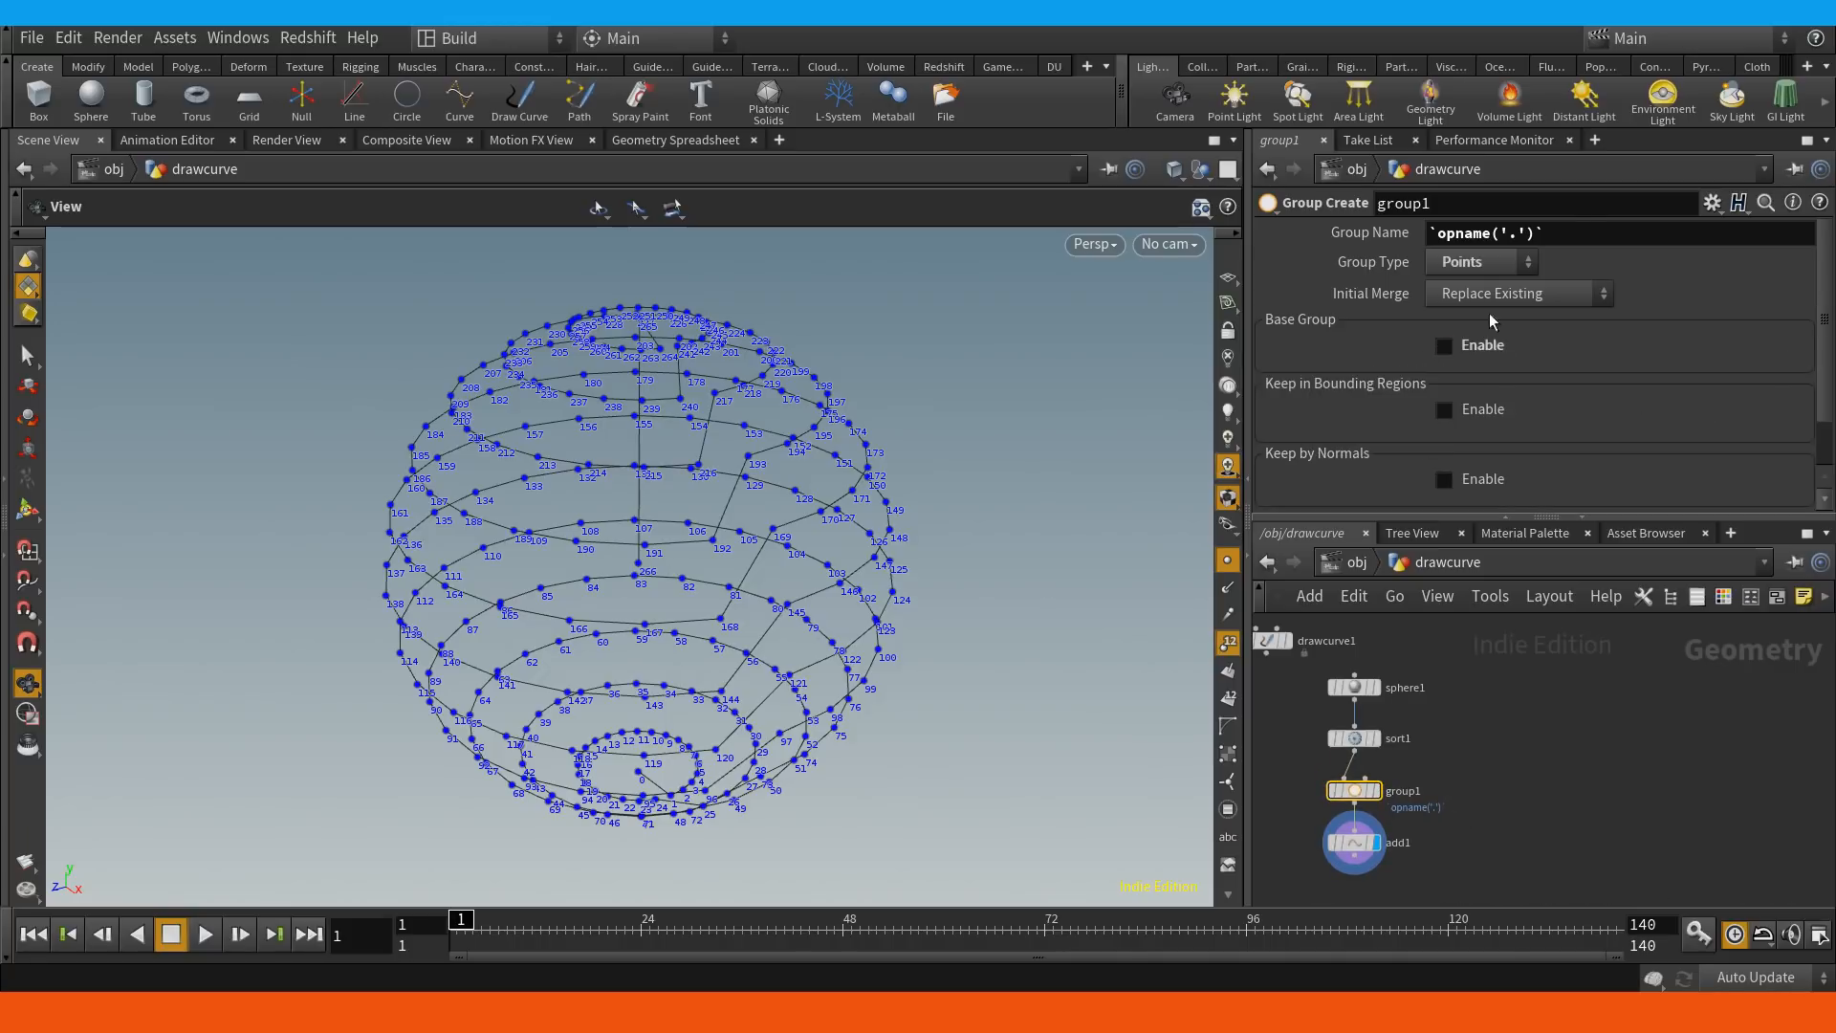
click(1588, 231)
text(test)
key(Return)
Display group1 and limit its points to a bounding box with a Y size of 0.305.
drag(1822, 406, 1826, 450)
click(1448, 347)
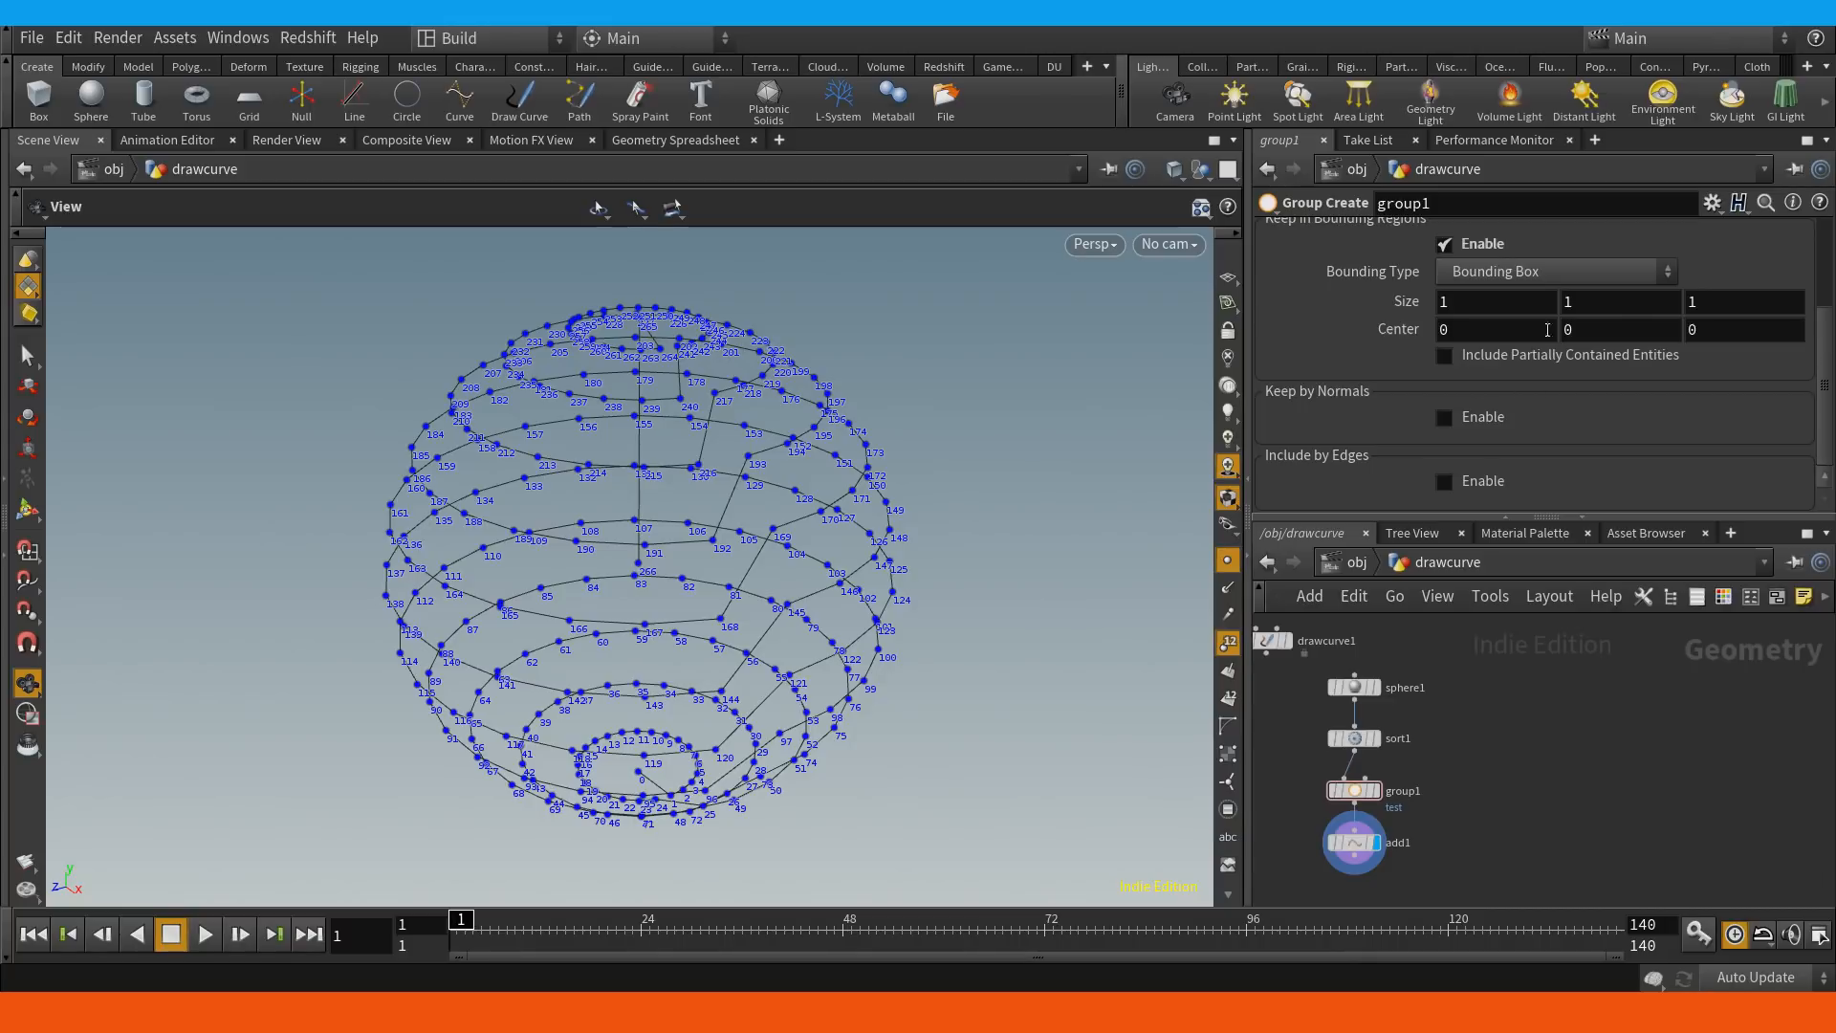
click(1383, 790)
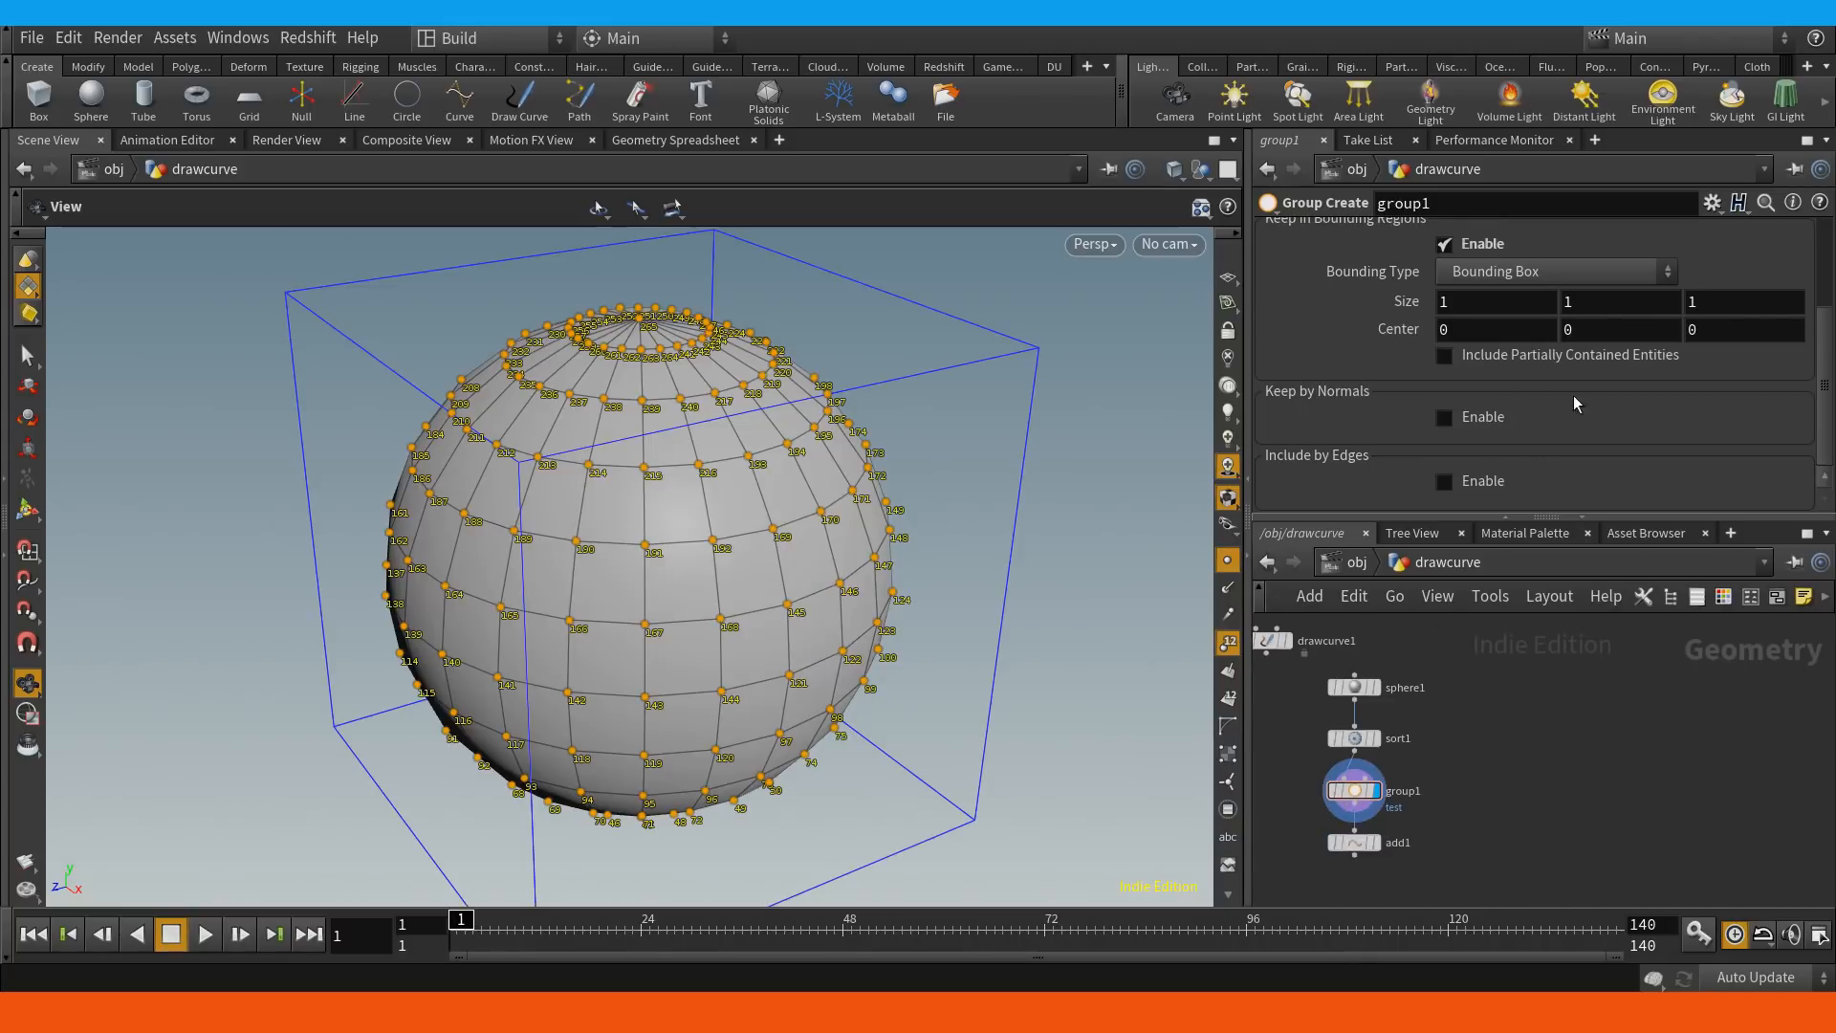
middle_drag(1630, 303, 1537, 322)
alt+drag(691, 647, 736, 545)
Display add1 and restrict its By Group polygons to the test group.
click(1368, 843)
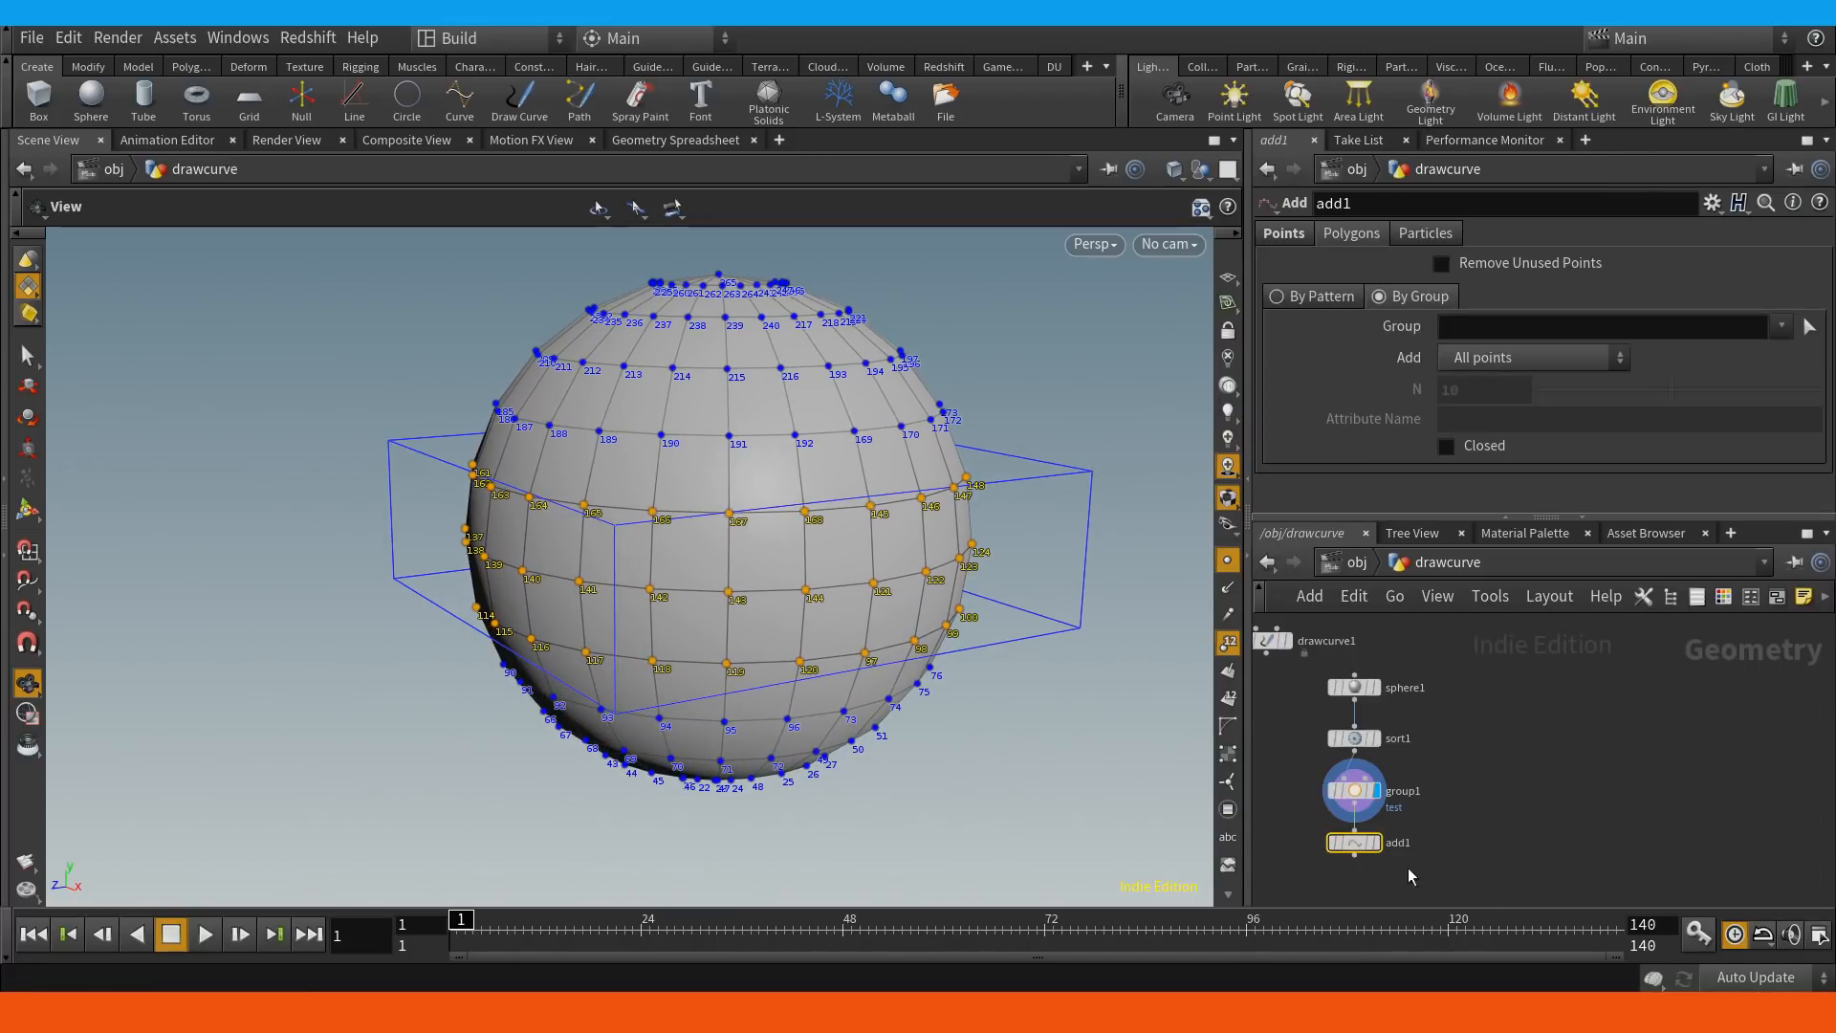
click(1378, 842)
click(1785, 354)
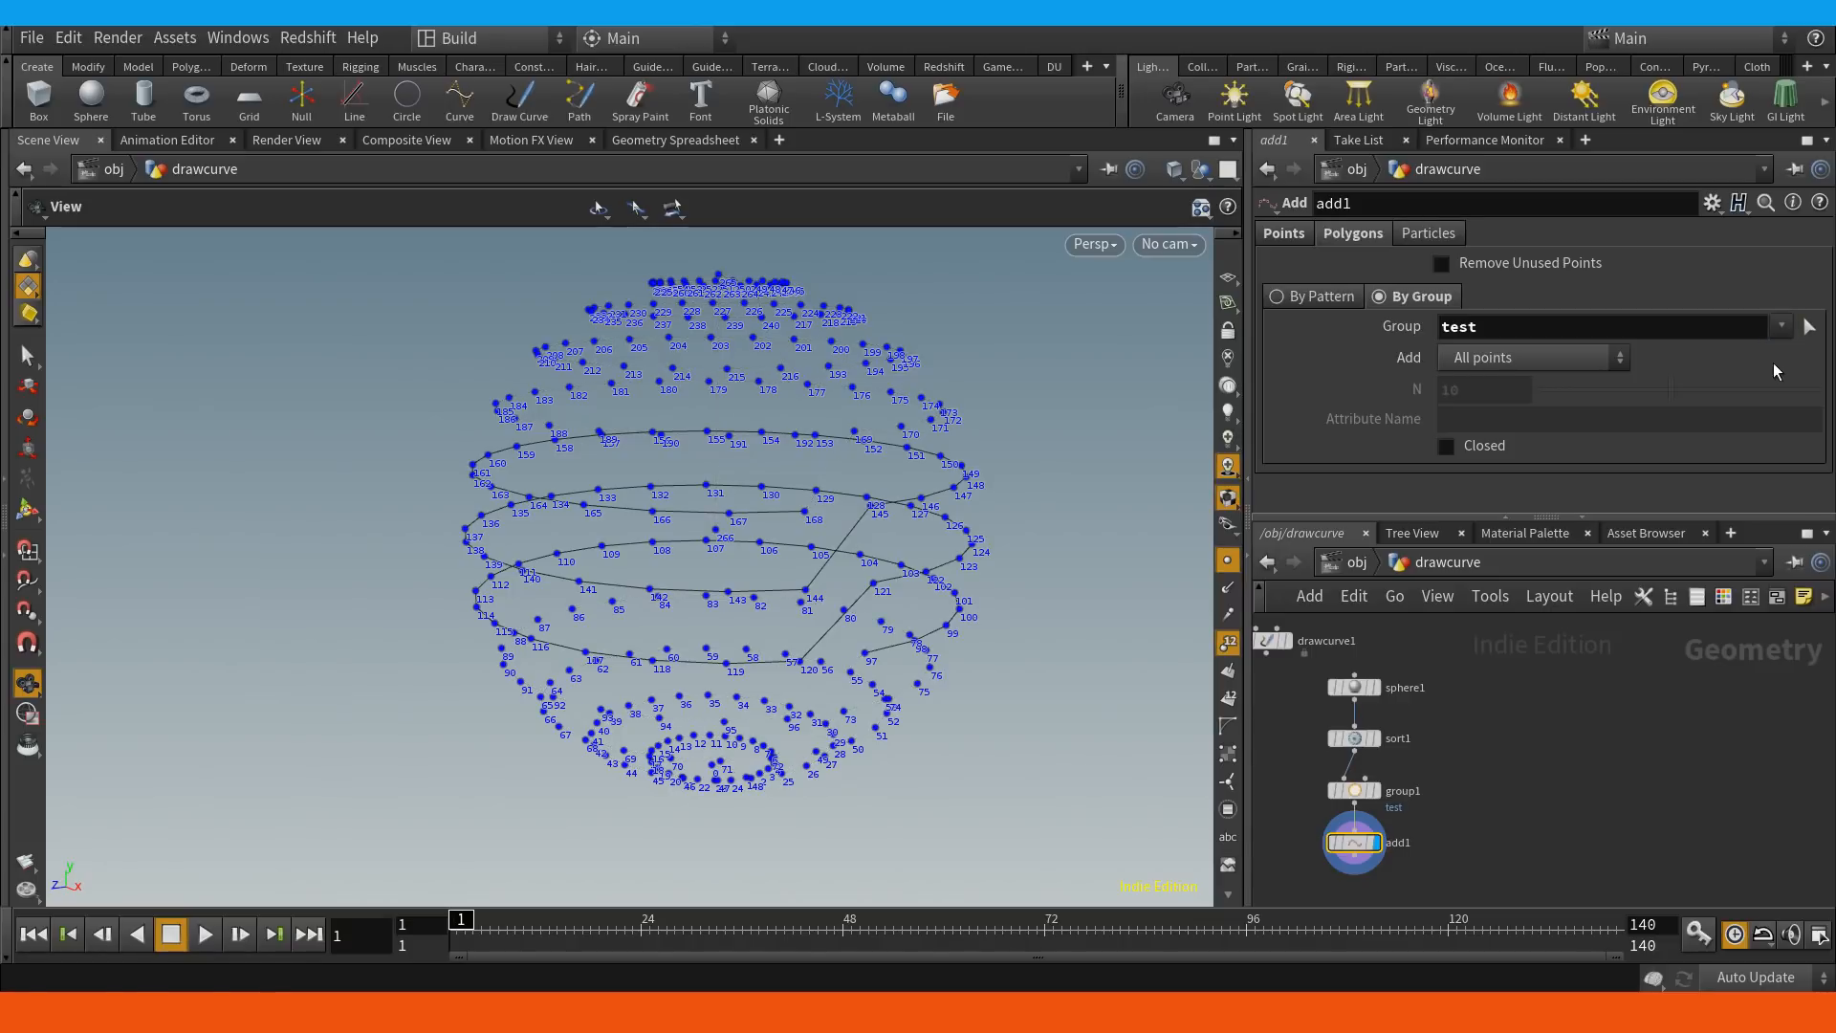
Shift the Y center of group1's bounding box to -0.07.
mouse_move(848, 653)
alt+mouse_down()
mouse_move(889, 646)
mouse_move(848, 640)
alt+mouse_up()
click(1354, 790)
middle_drag(1606, 330, 1519, 414)
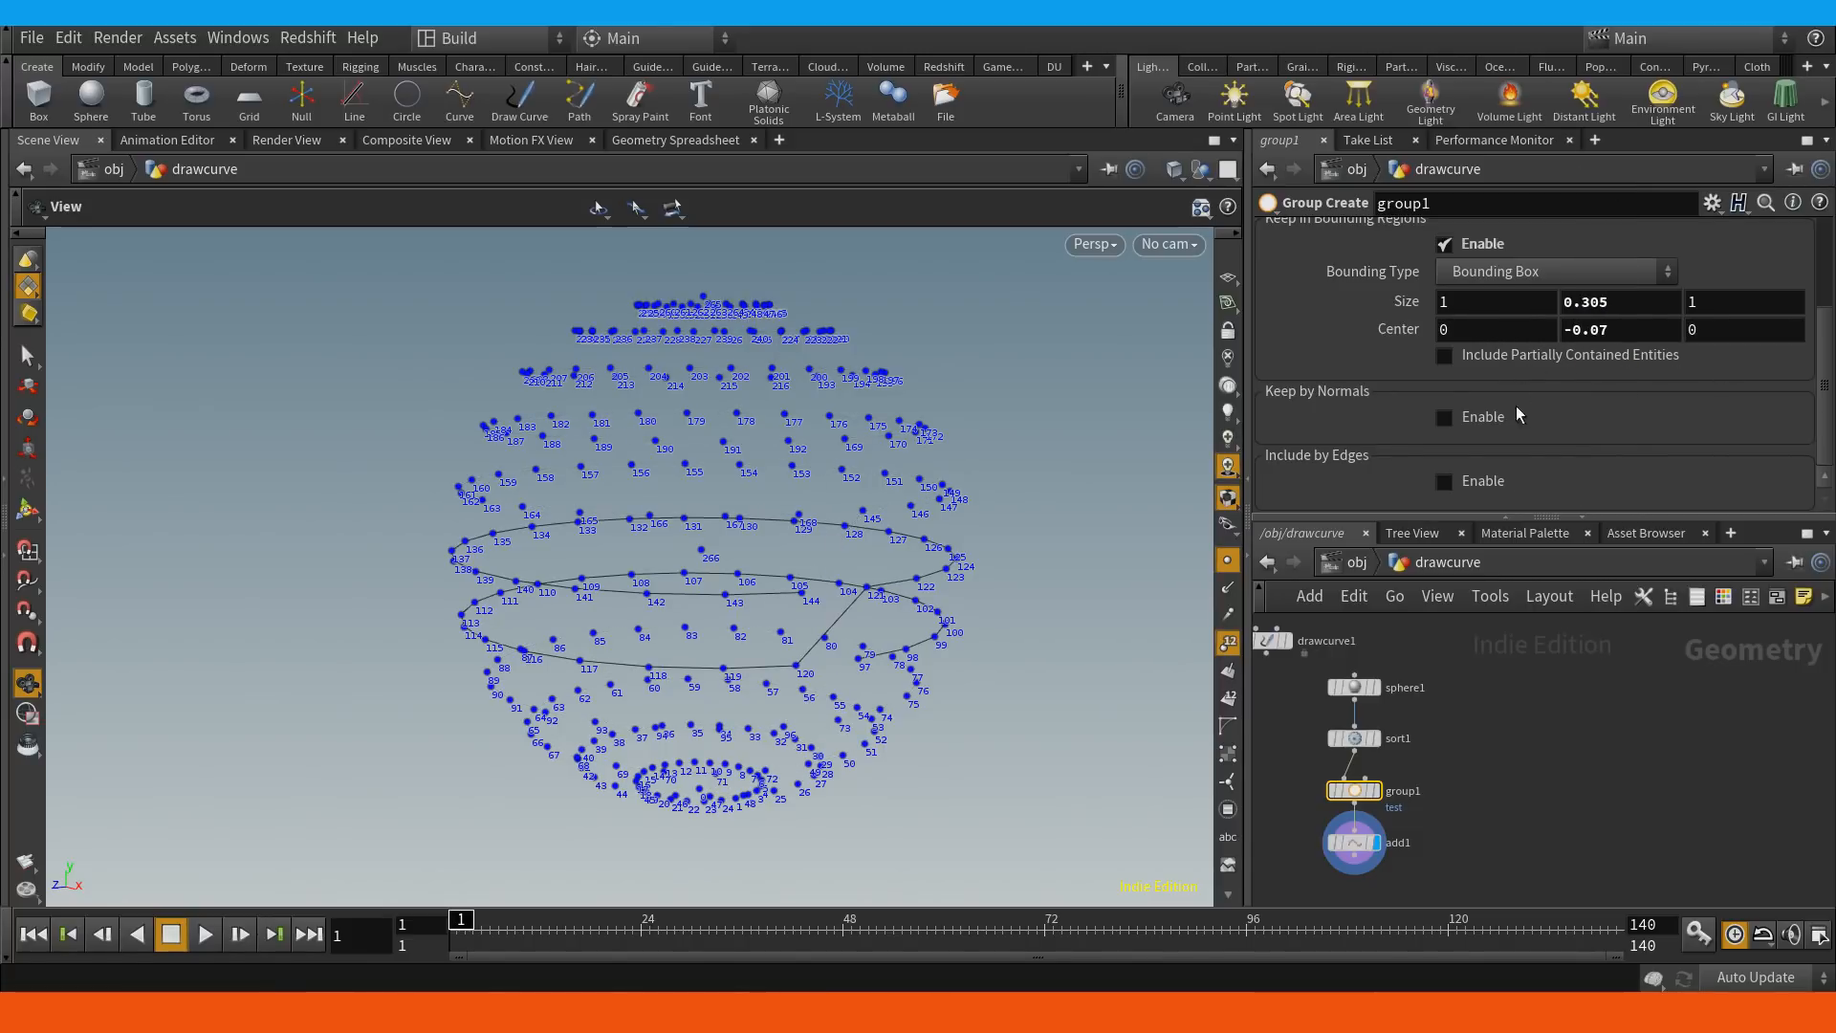
Switch add1 to By Pattern with Polygon 0 covering points 1-150, and inspect the polyline from several angles.
click(1354, 842)
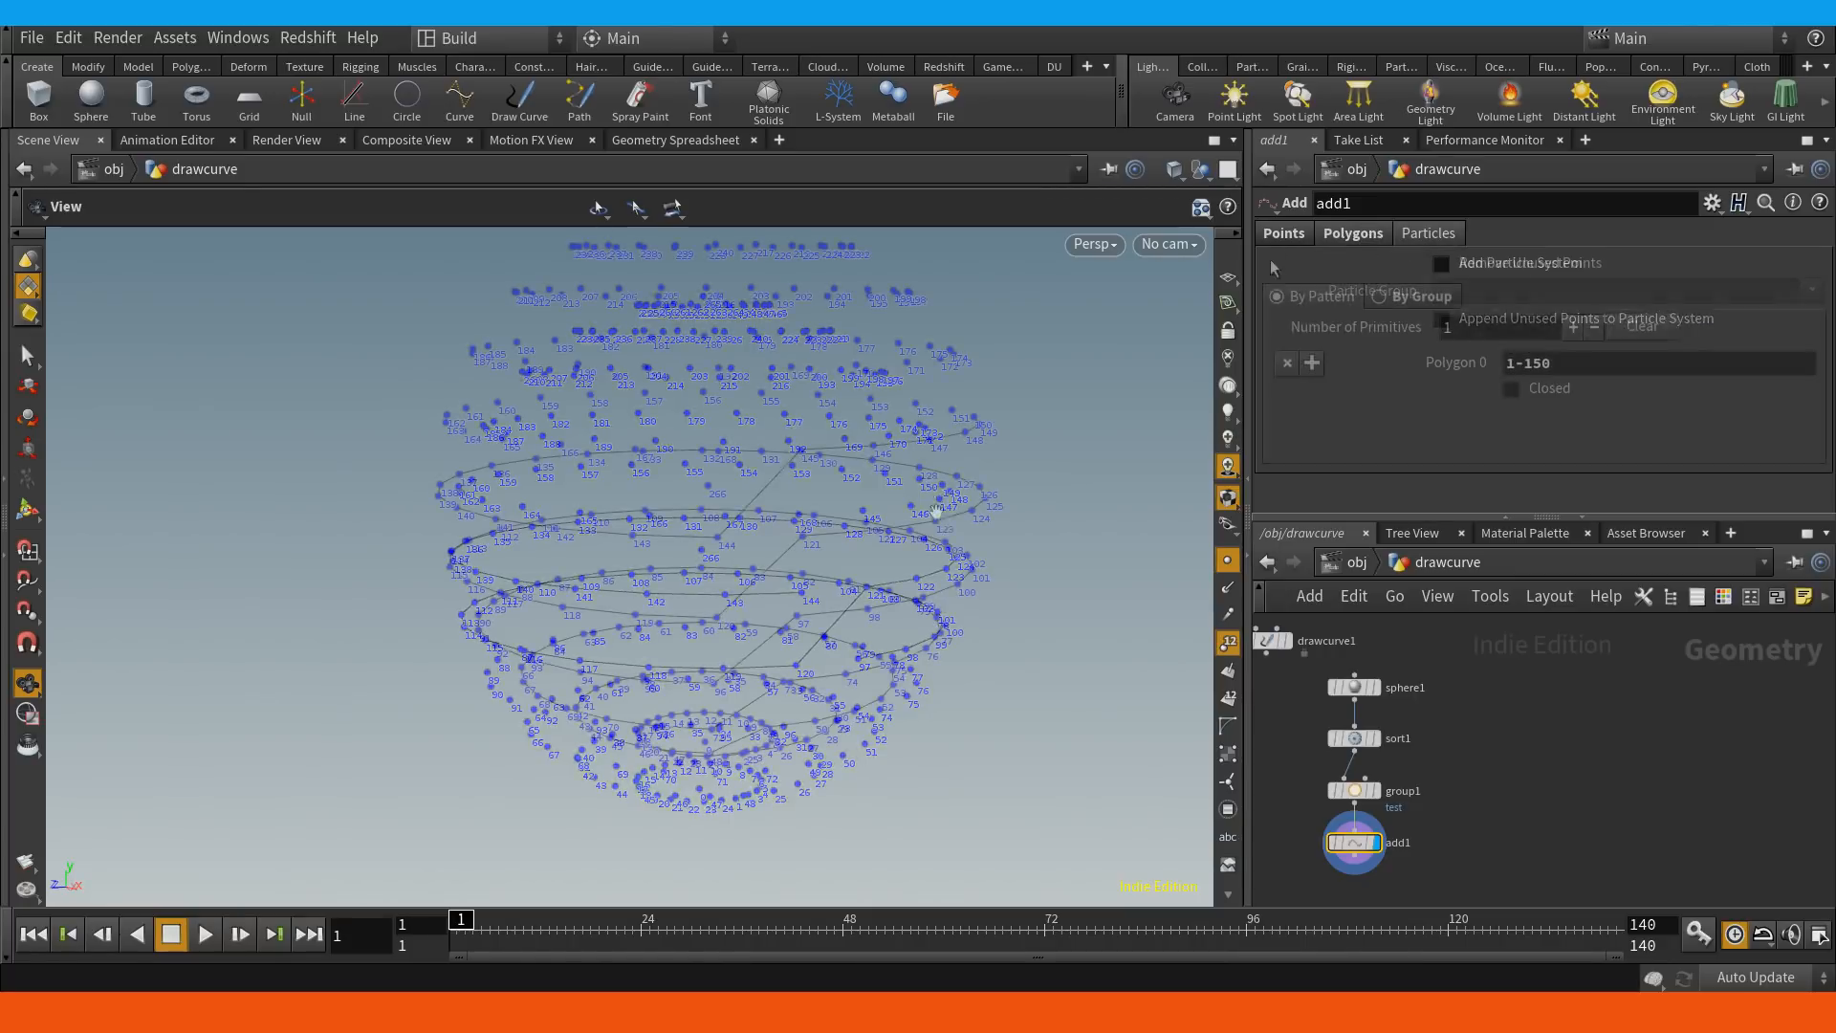
drag(847, 638, 915, 523)
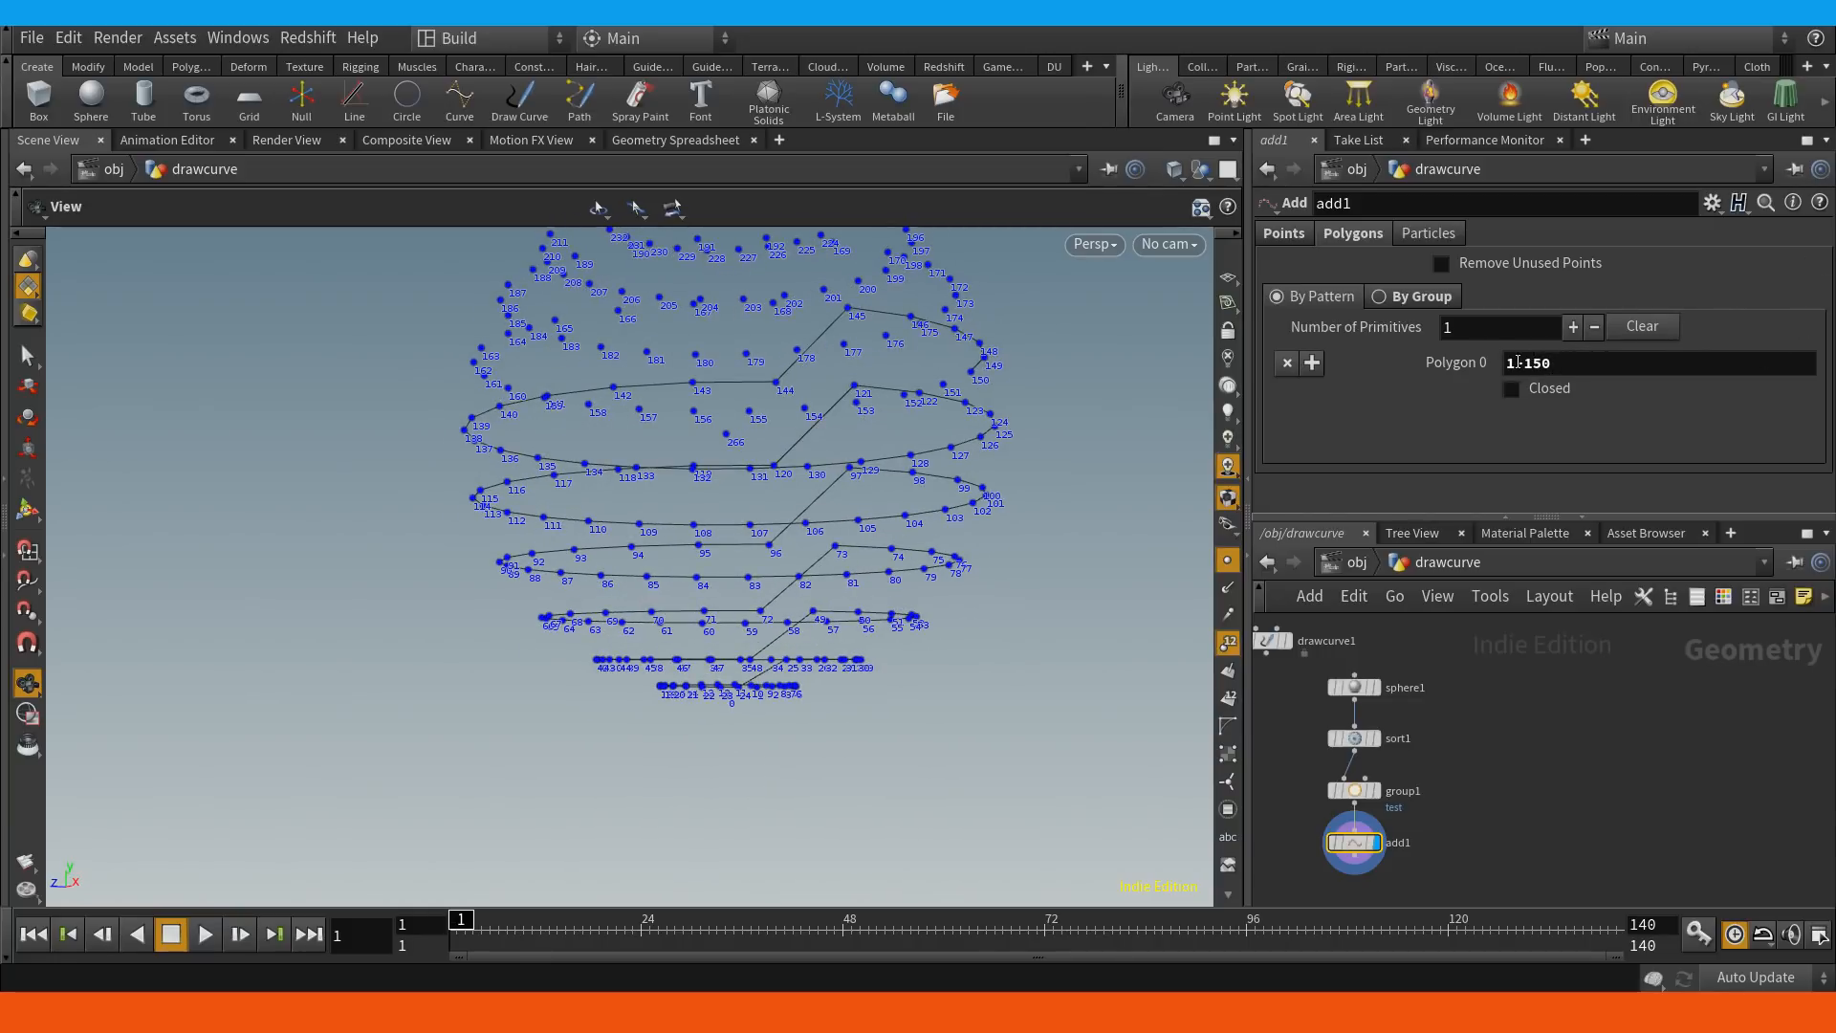
drag(832, 462, 825, 566)
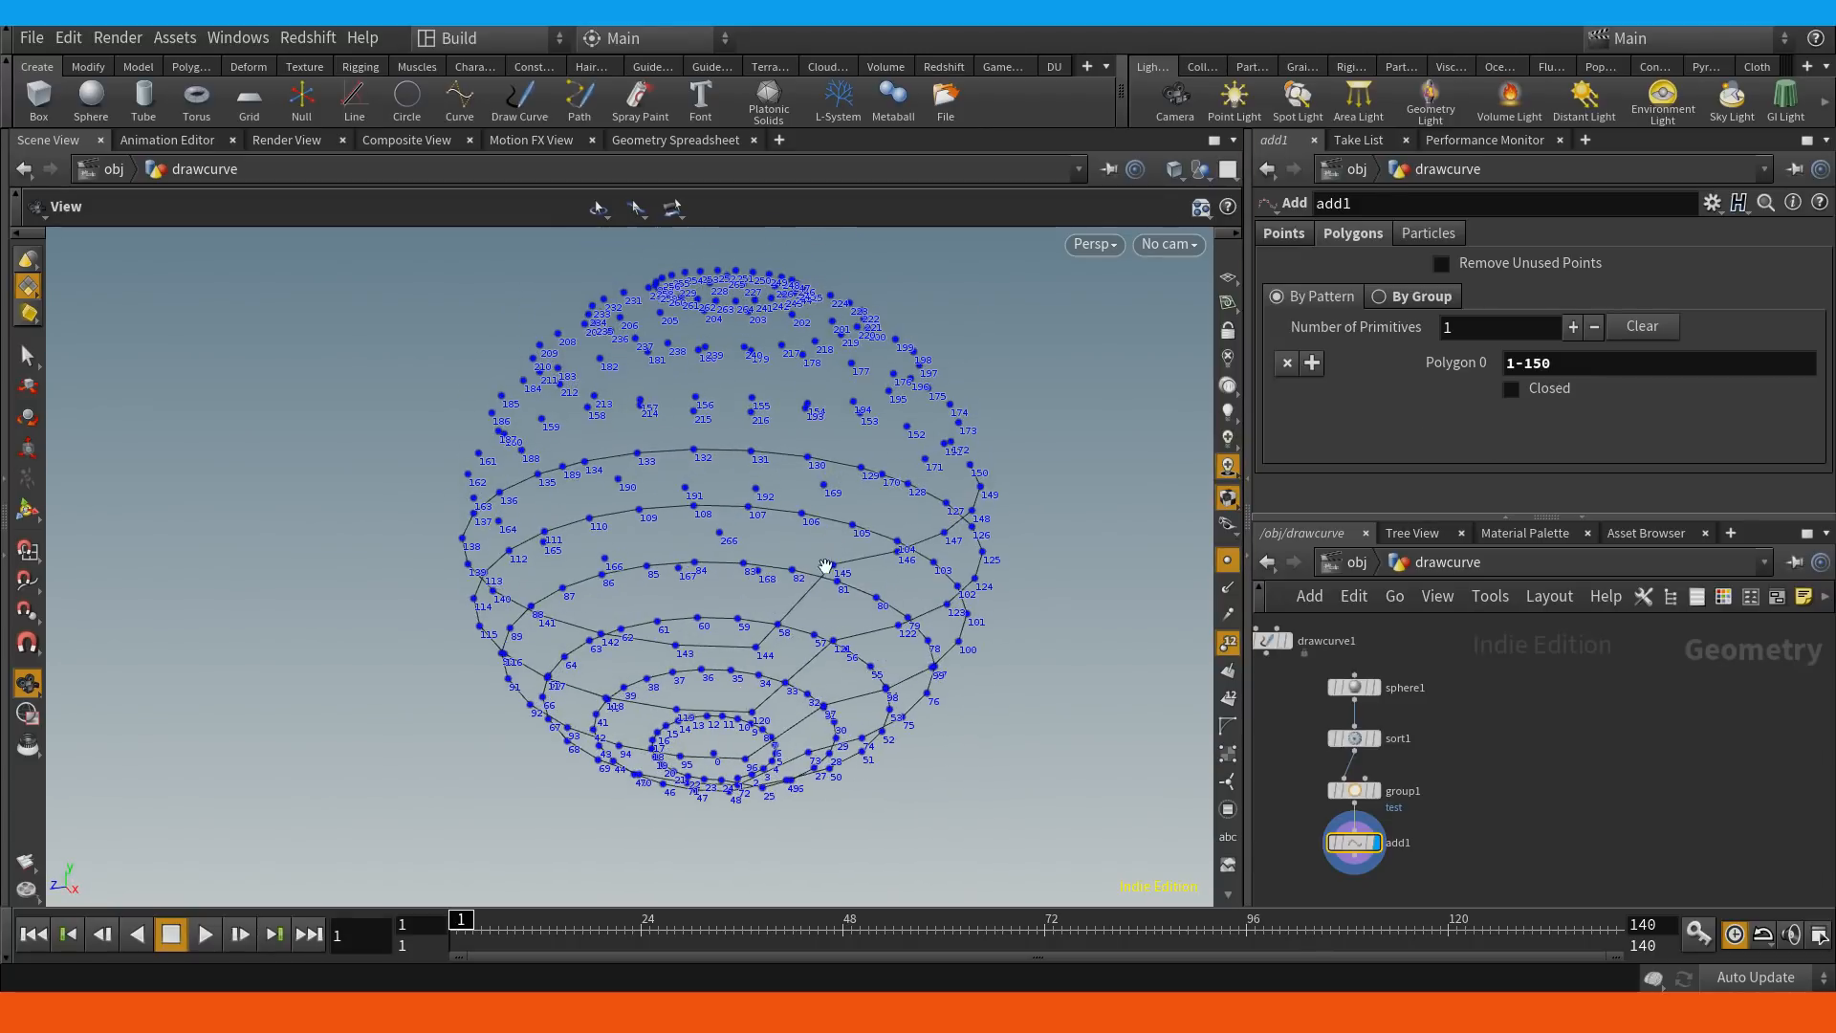
drag(762, 722, 783, 574)
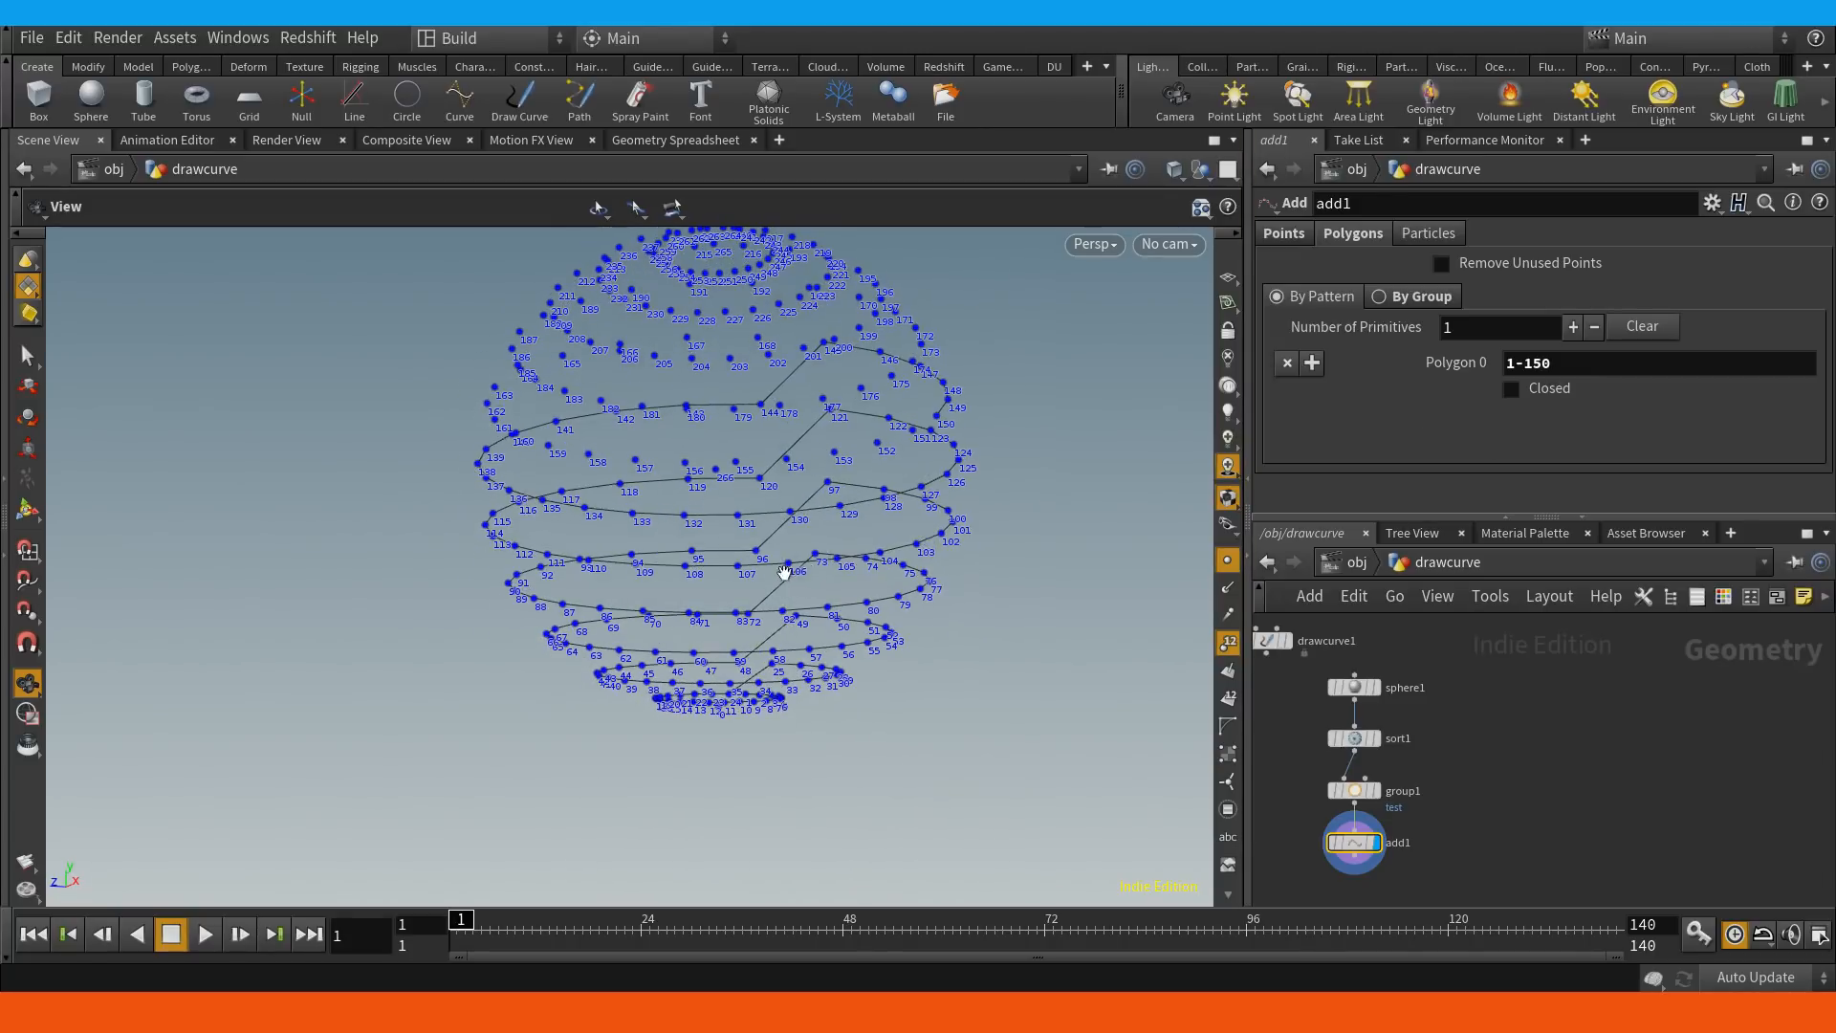
click(1559, 368)
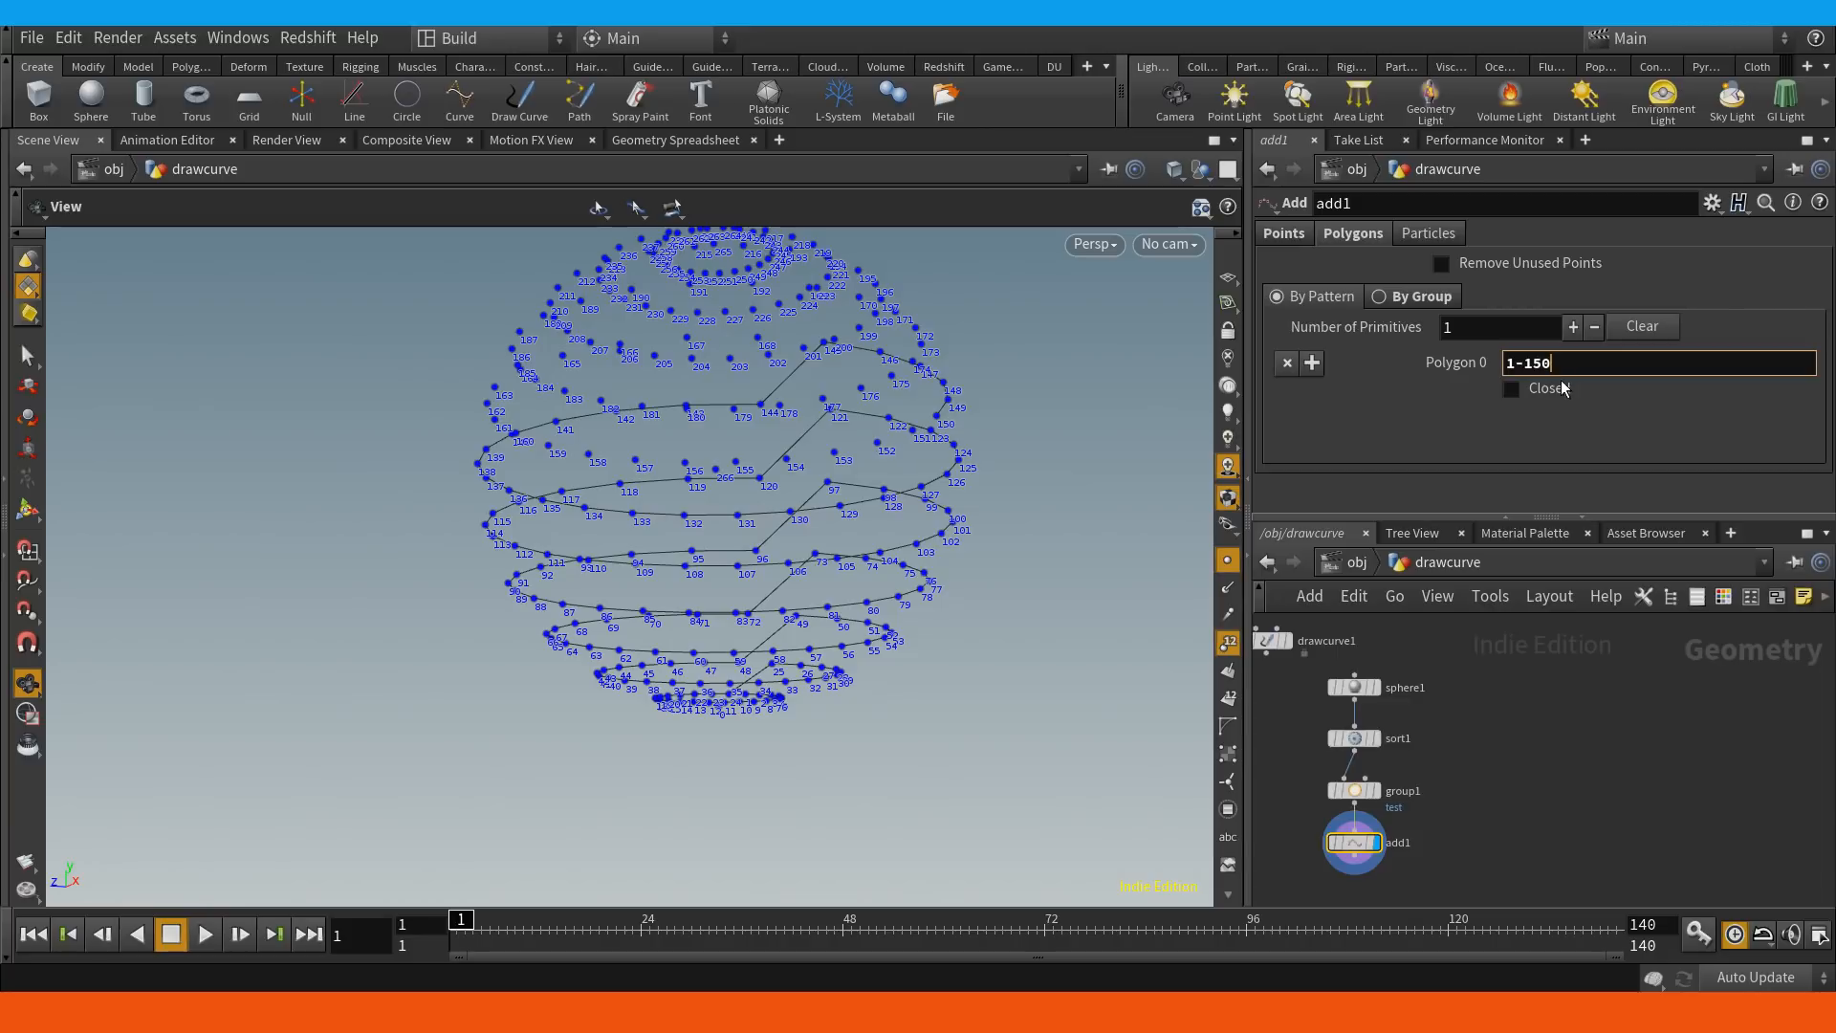
mouse_move(845, 464)
mouse_down()
mouse_move(816, 438)
mouse_move(749, 541)
mouse_move(823, 451)
mouse_move(841, 454)
mouse_up()
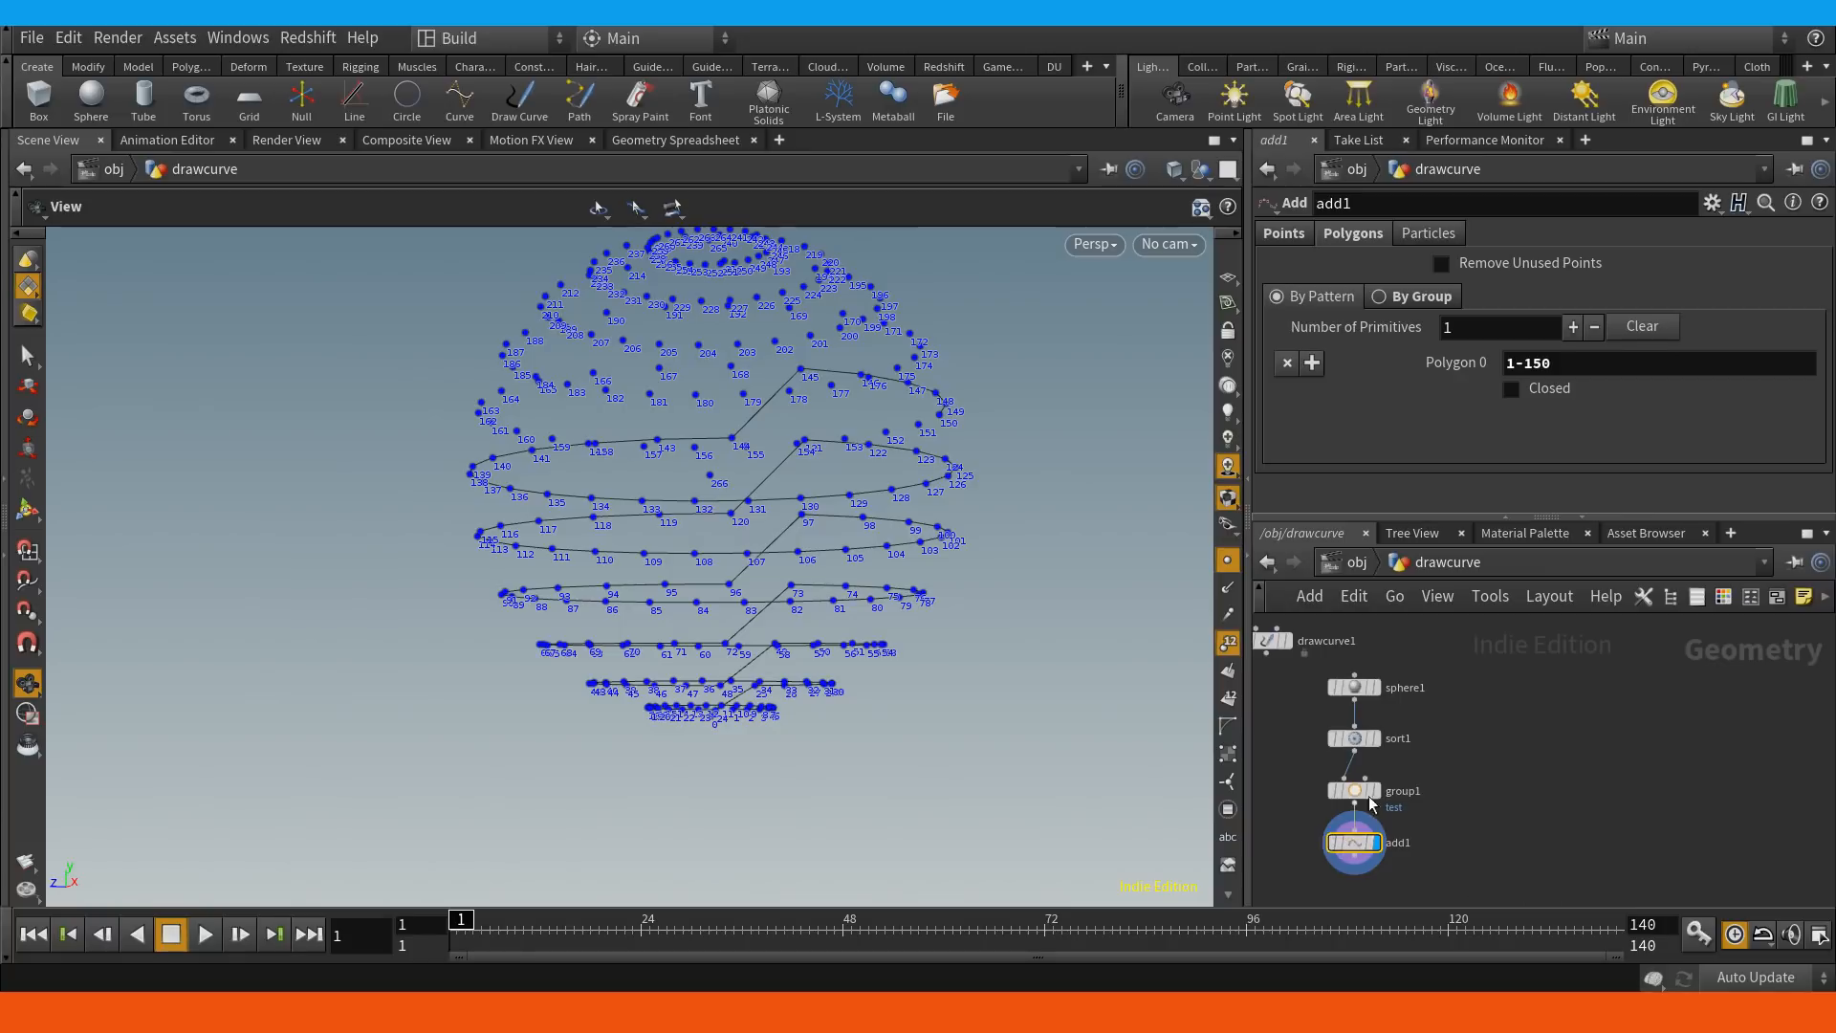
Open the Add node's help page and start a text search within it.
right_click(1369, 856)
click(1389, 909)
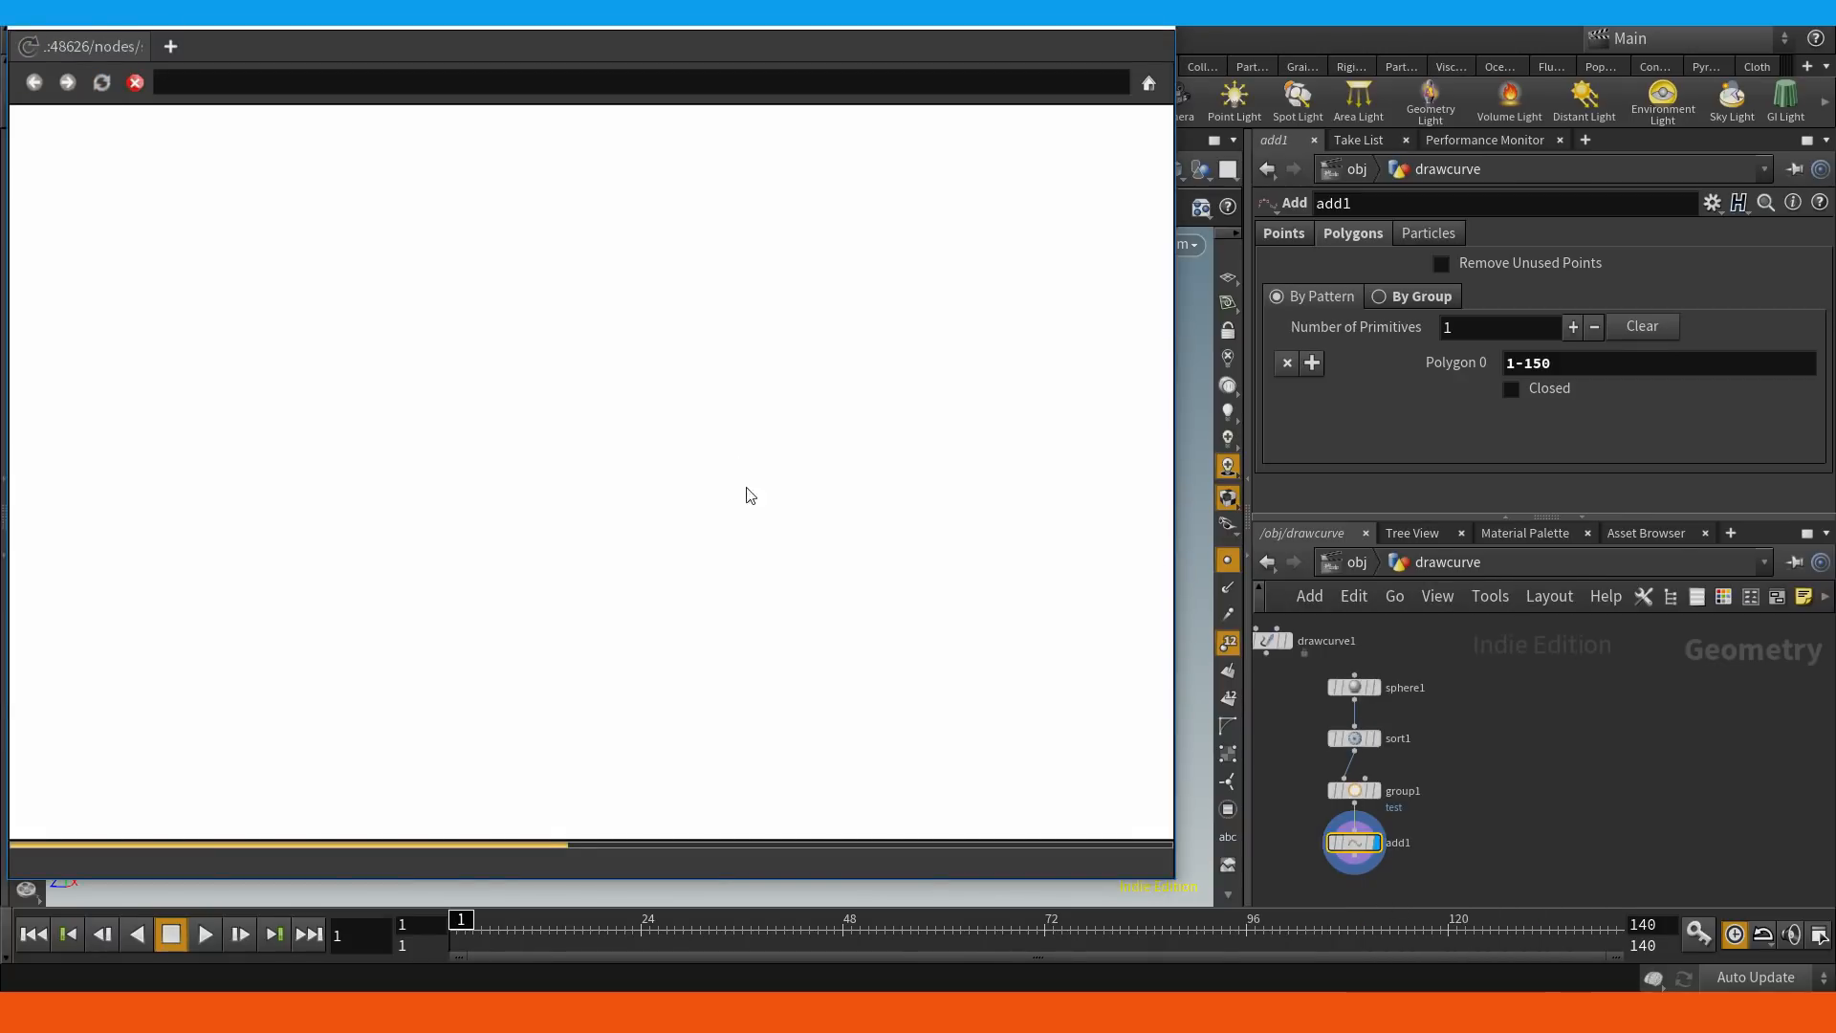
key(ctrl+f)
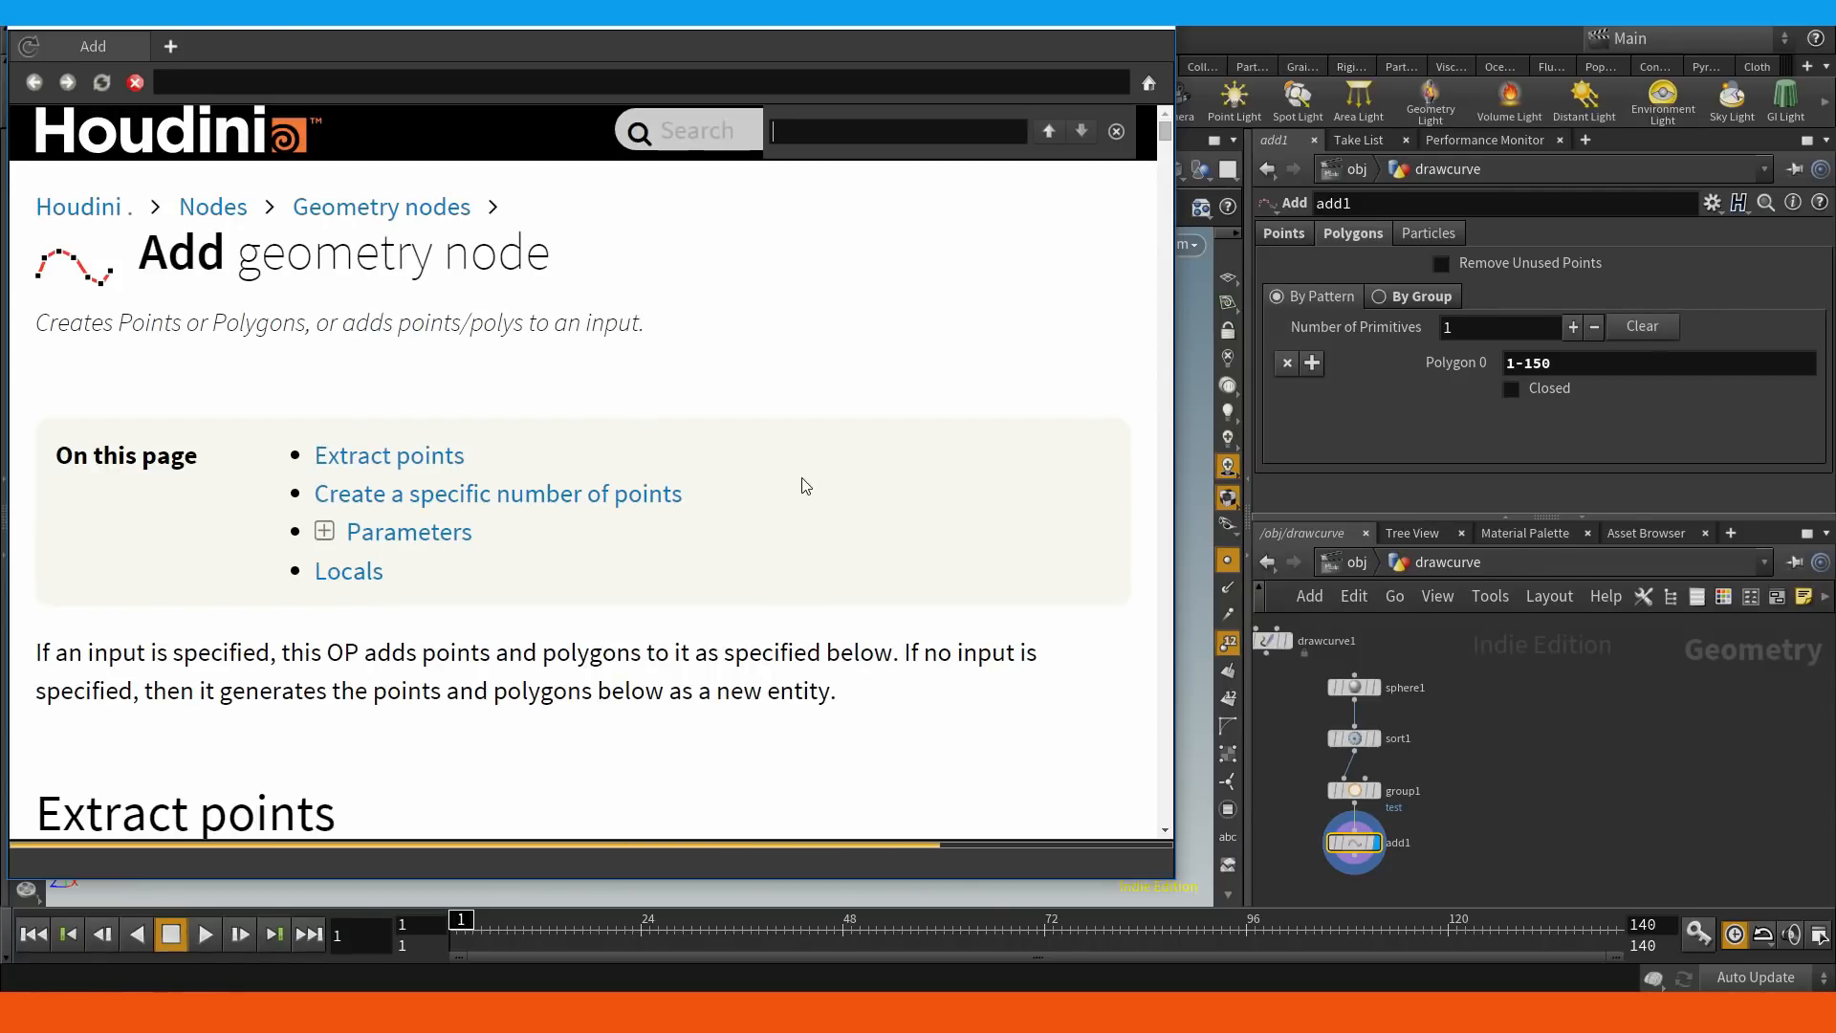
Look up the "By Pattern" polygon syntax and examples in the Add node's help, and close the help window.
text(by patt)
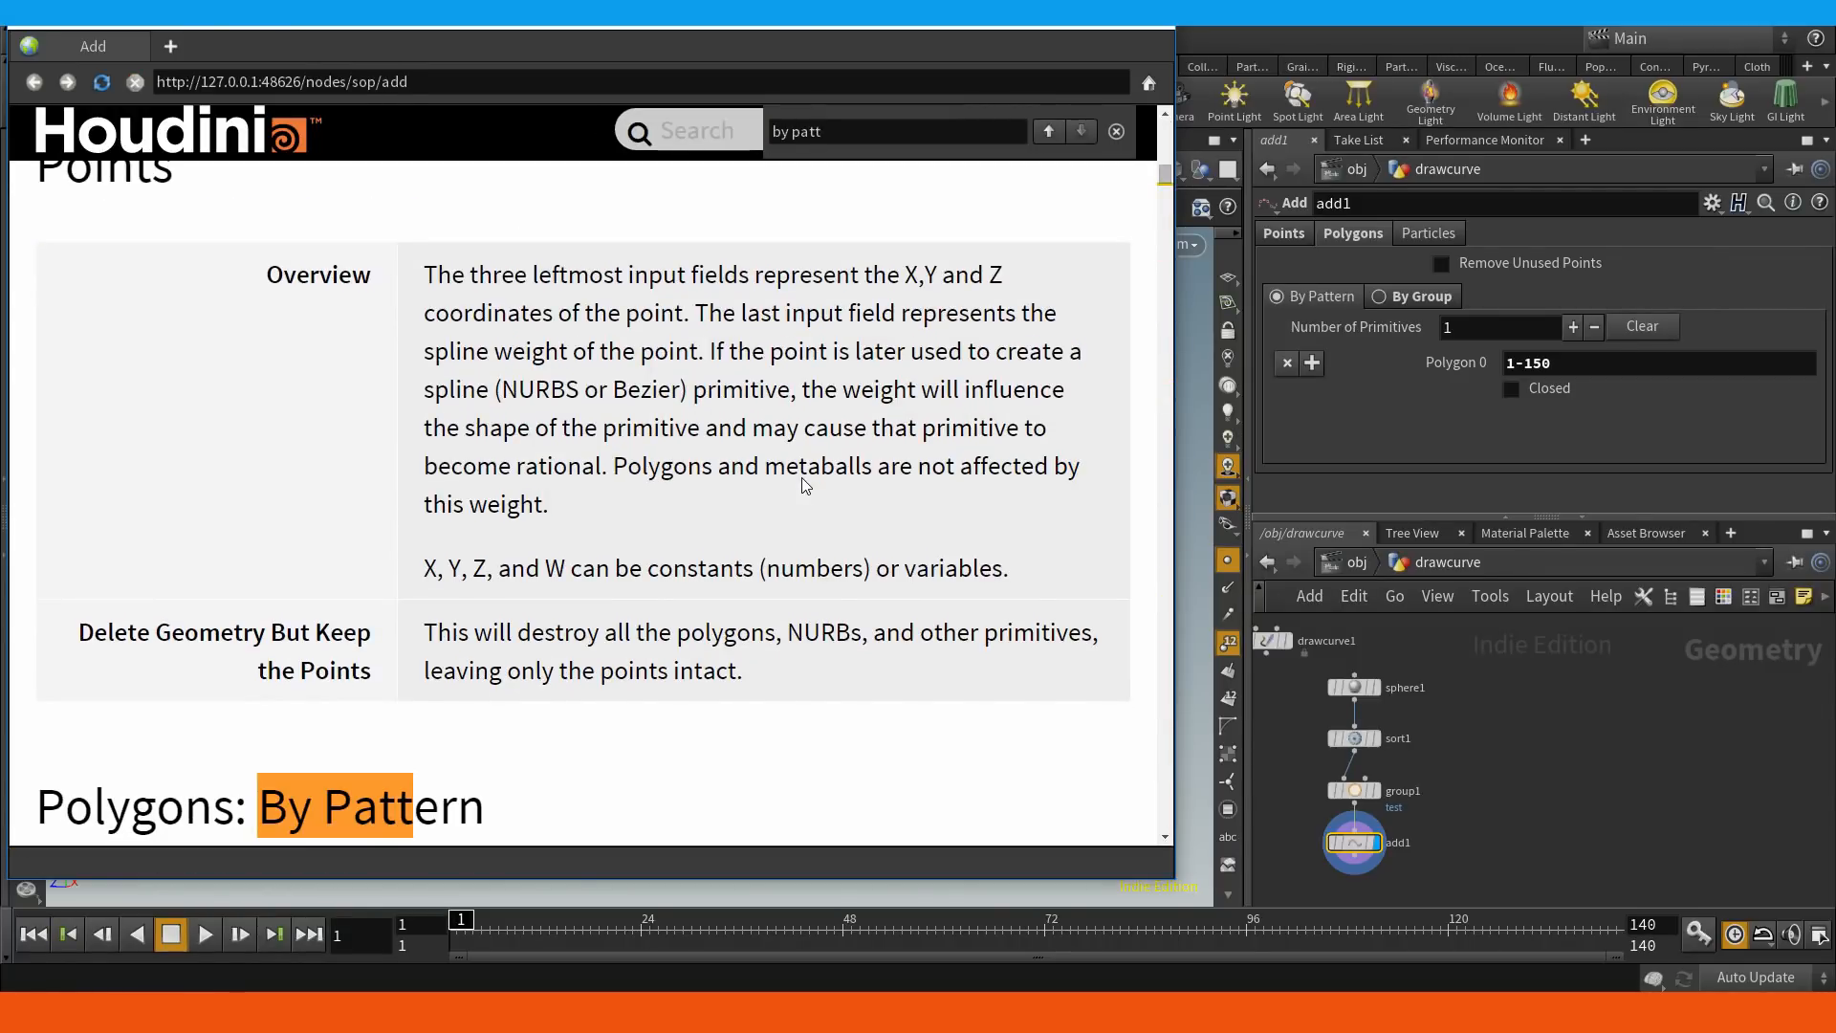
scroll(807, 497, down, 6)
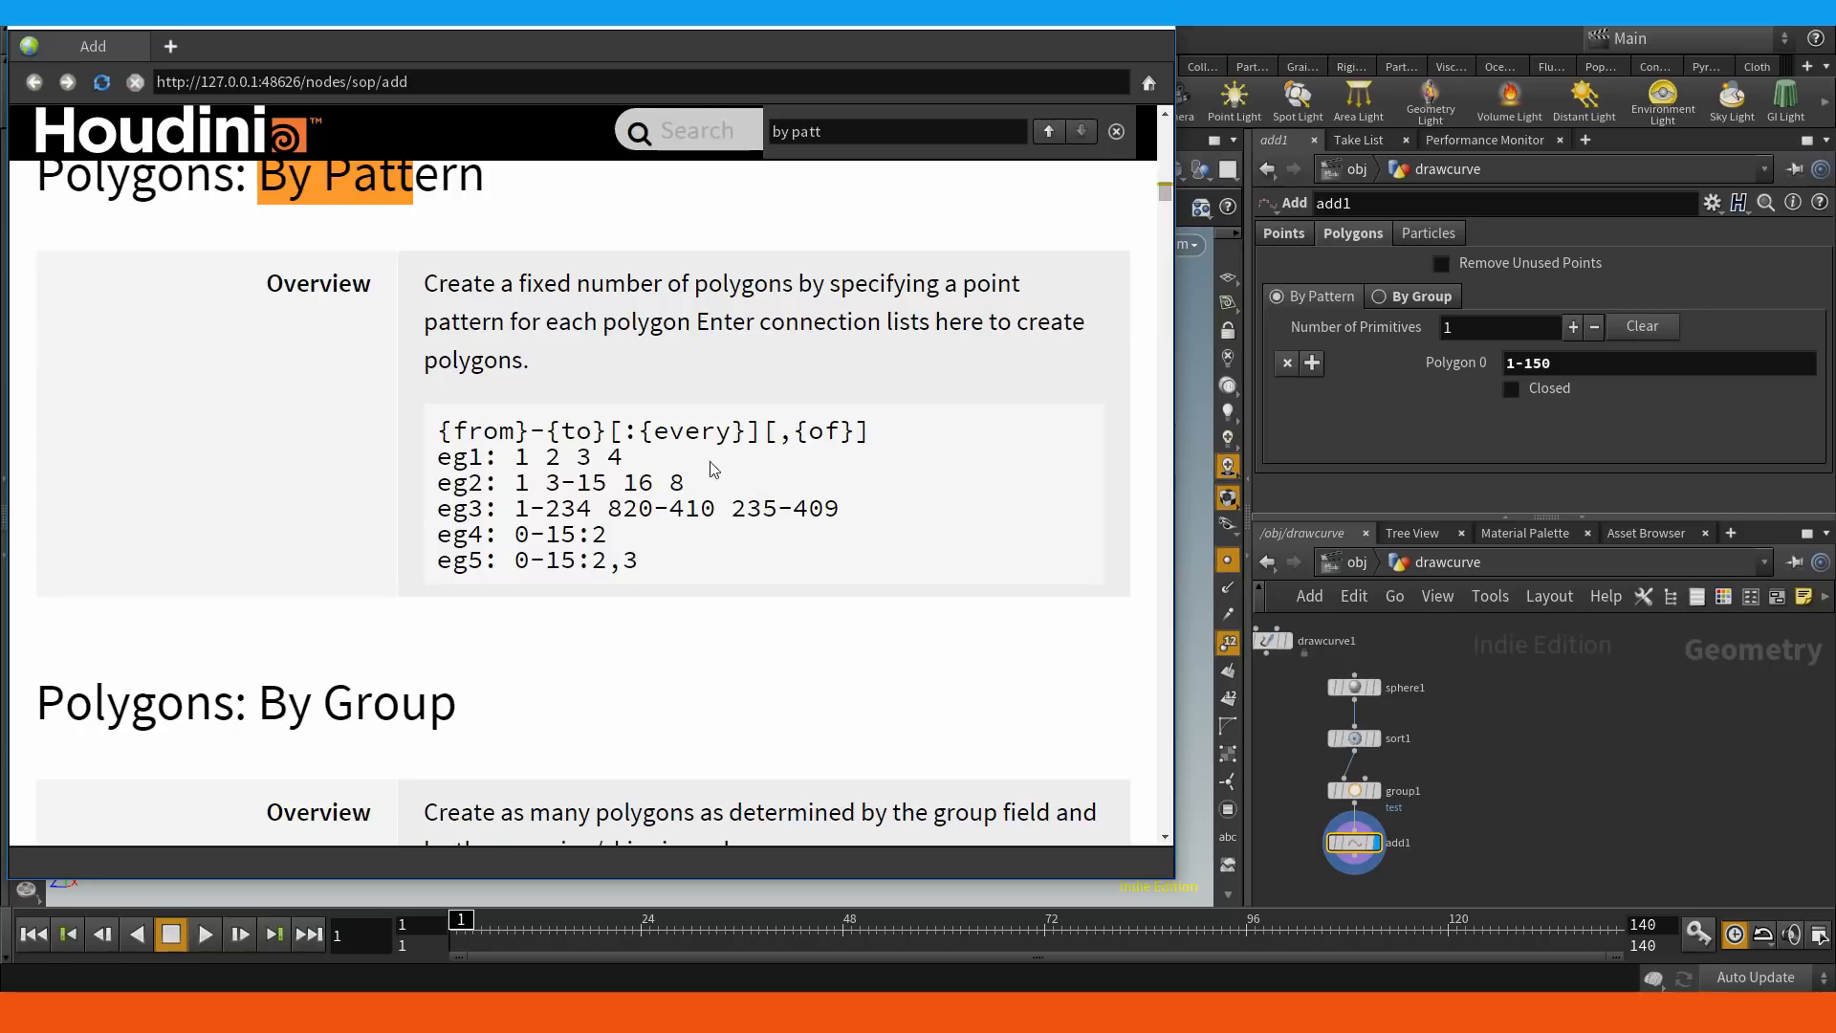
drag(641, 553, 562, 508)
click(613, 602)
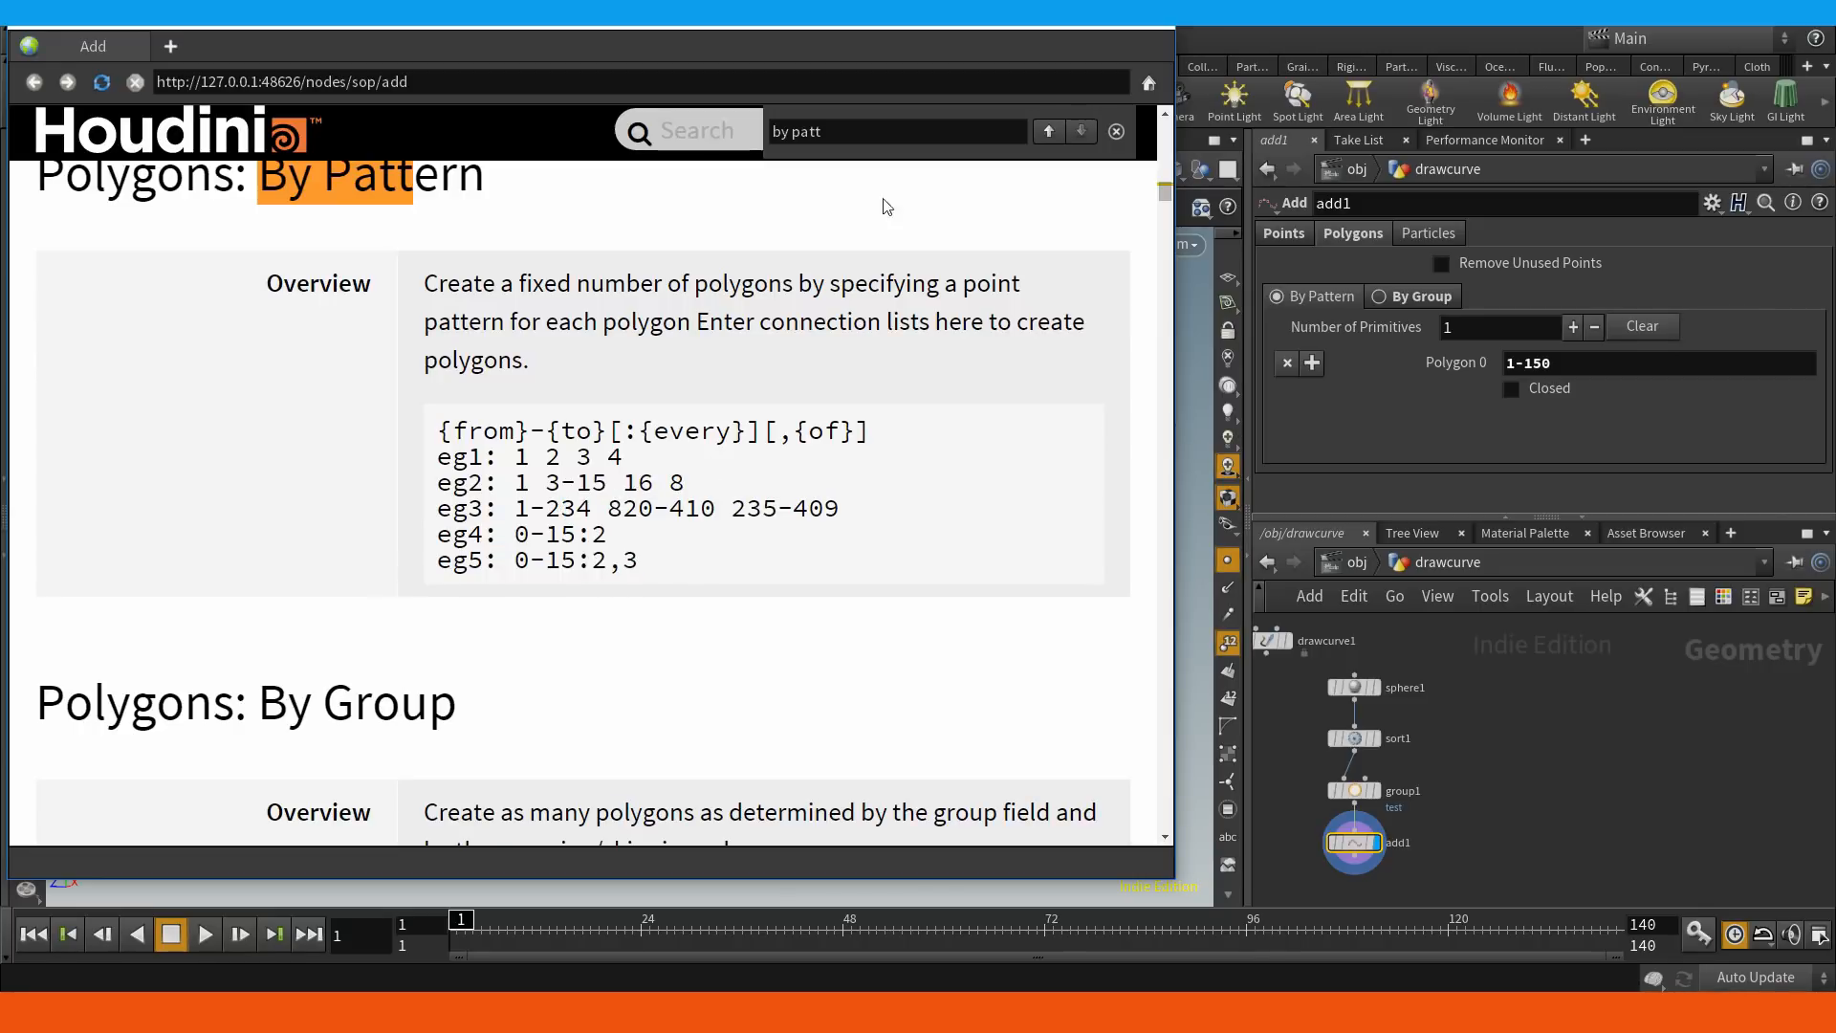
click(1141, 32)
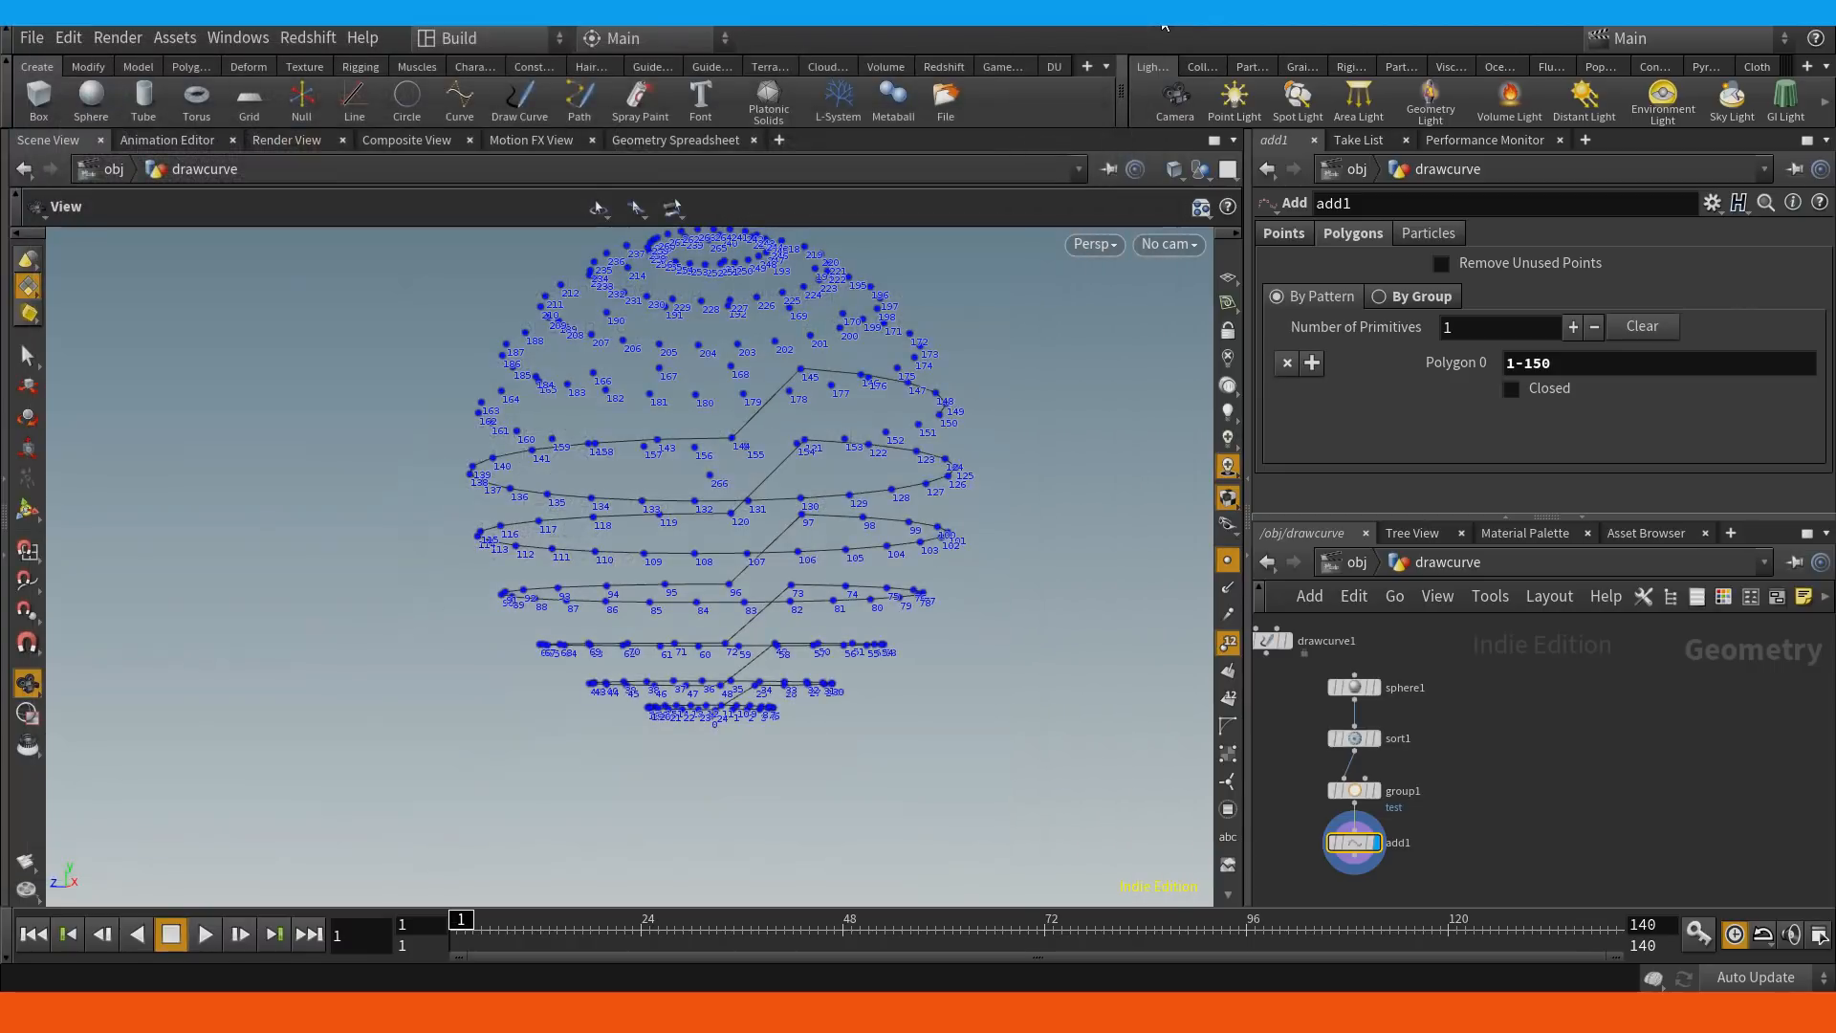
Draw a check mark beside "9. Add" in the node type list.
mouse_move(763, 484)
mouse_down()
mouse_move(743, 548)
mouse_move(795, 382)
mouse_move(727, 574)
mouse_move(755, 505)
mouse_up()
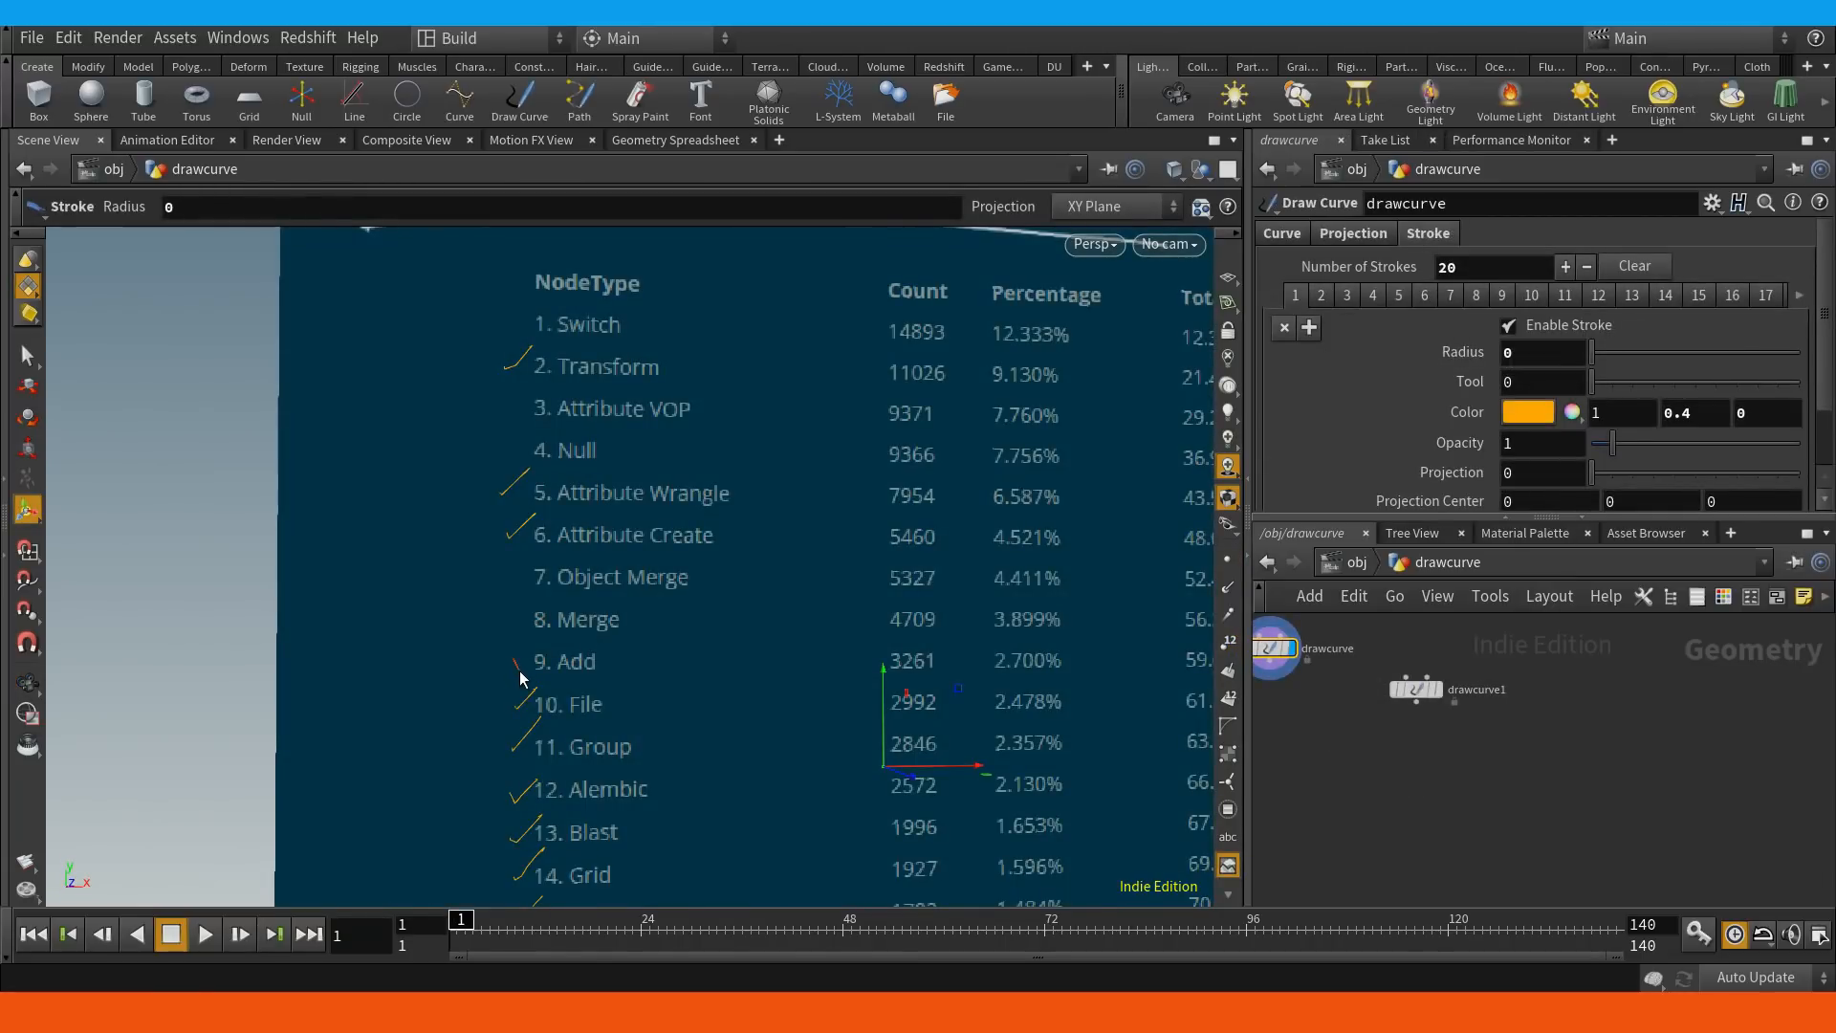
drag(516, 672, 532, 642)
Place a box and a sphere side by side in the drawcurve network and arrange their nodes next to each other.
click(39, 101)
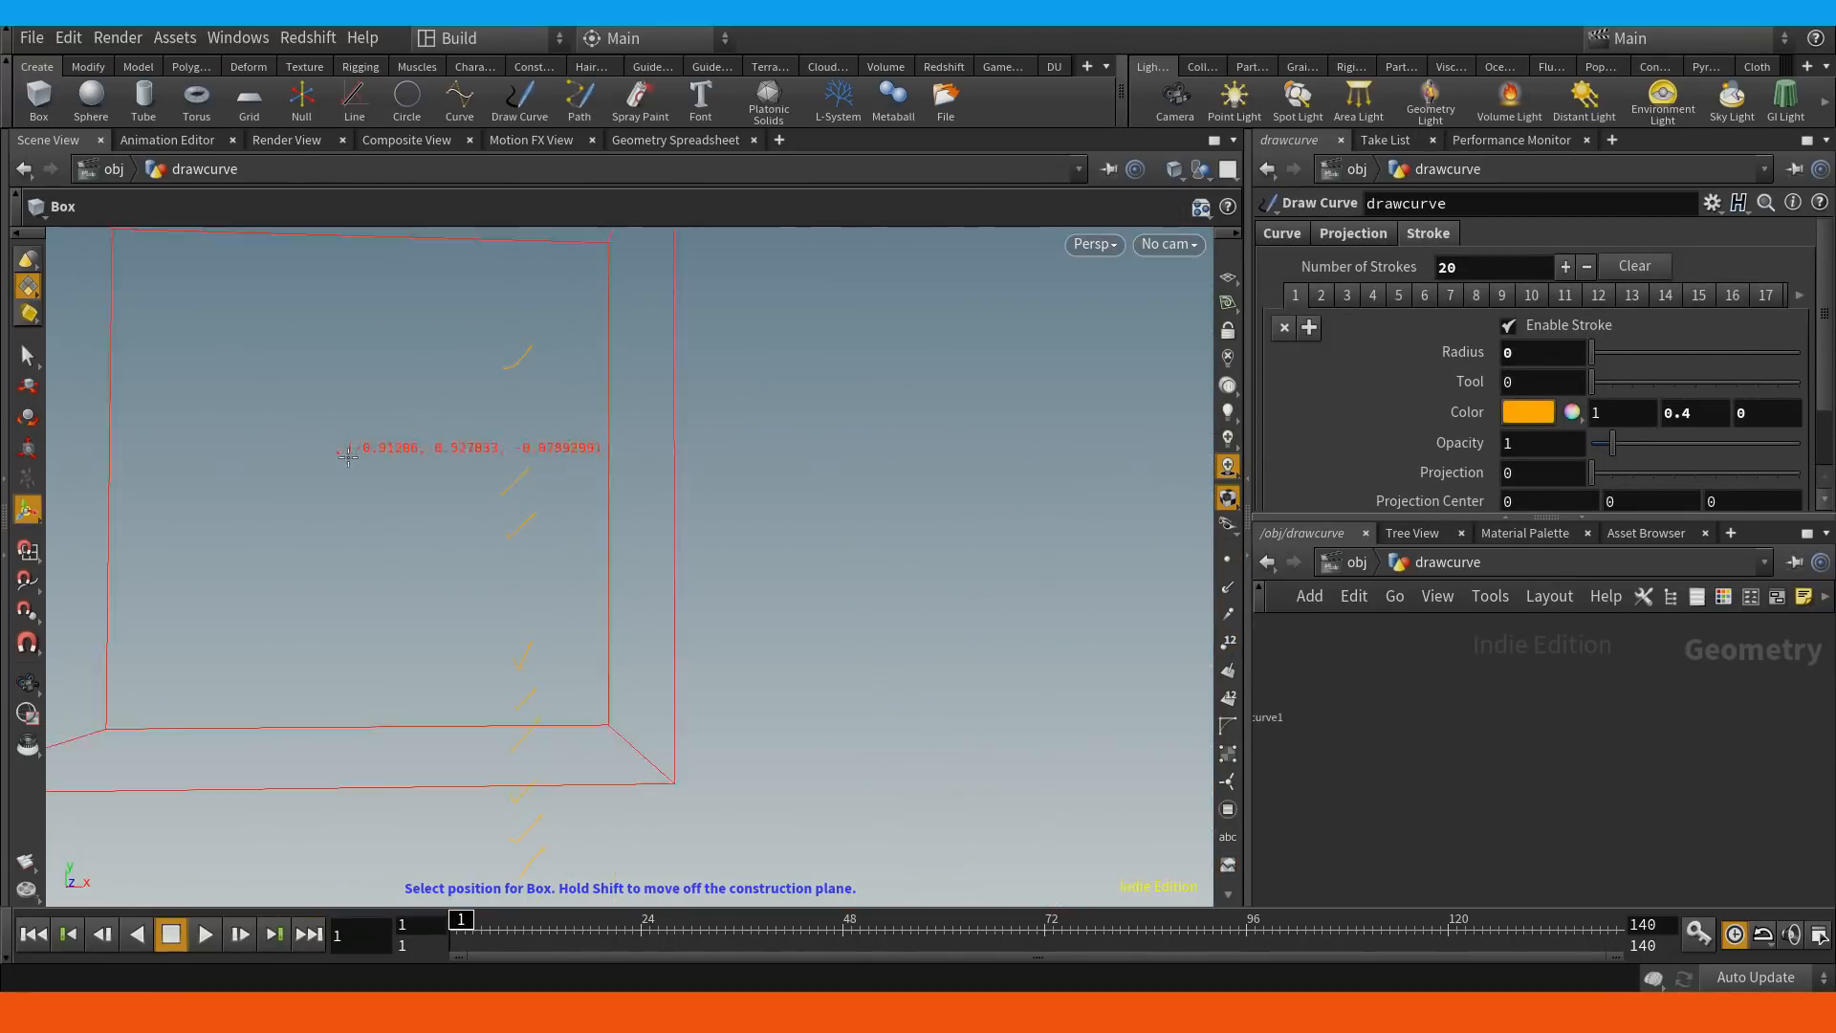
click(328, 479)
click(104, 109)
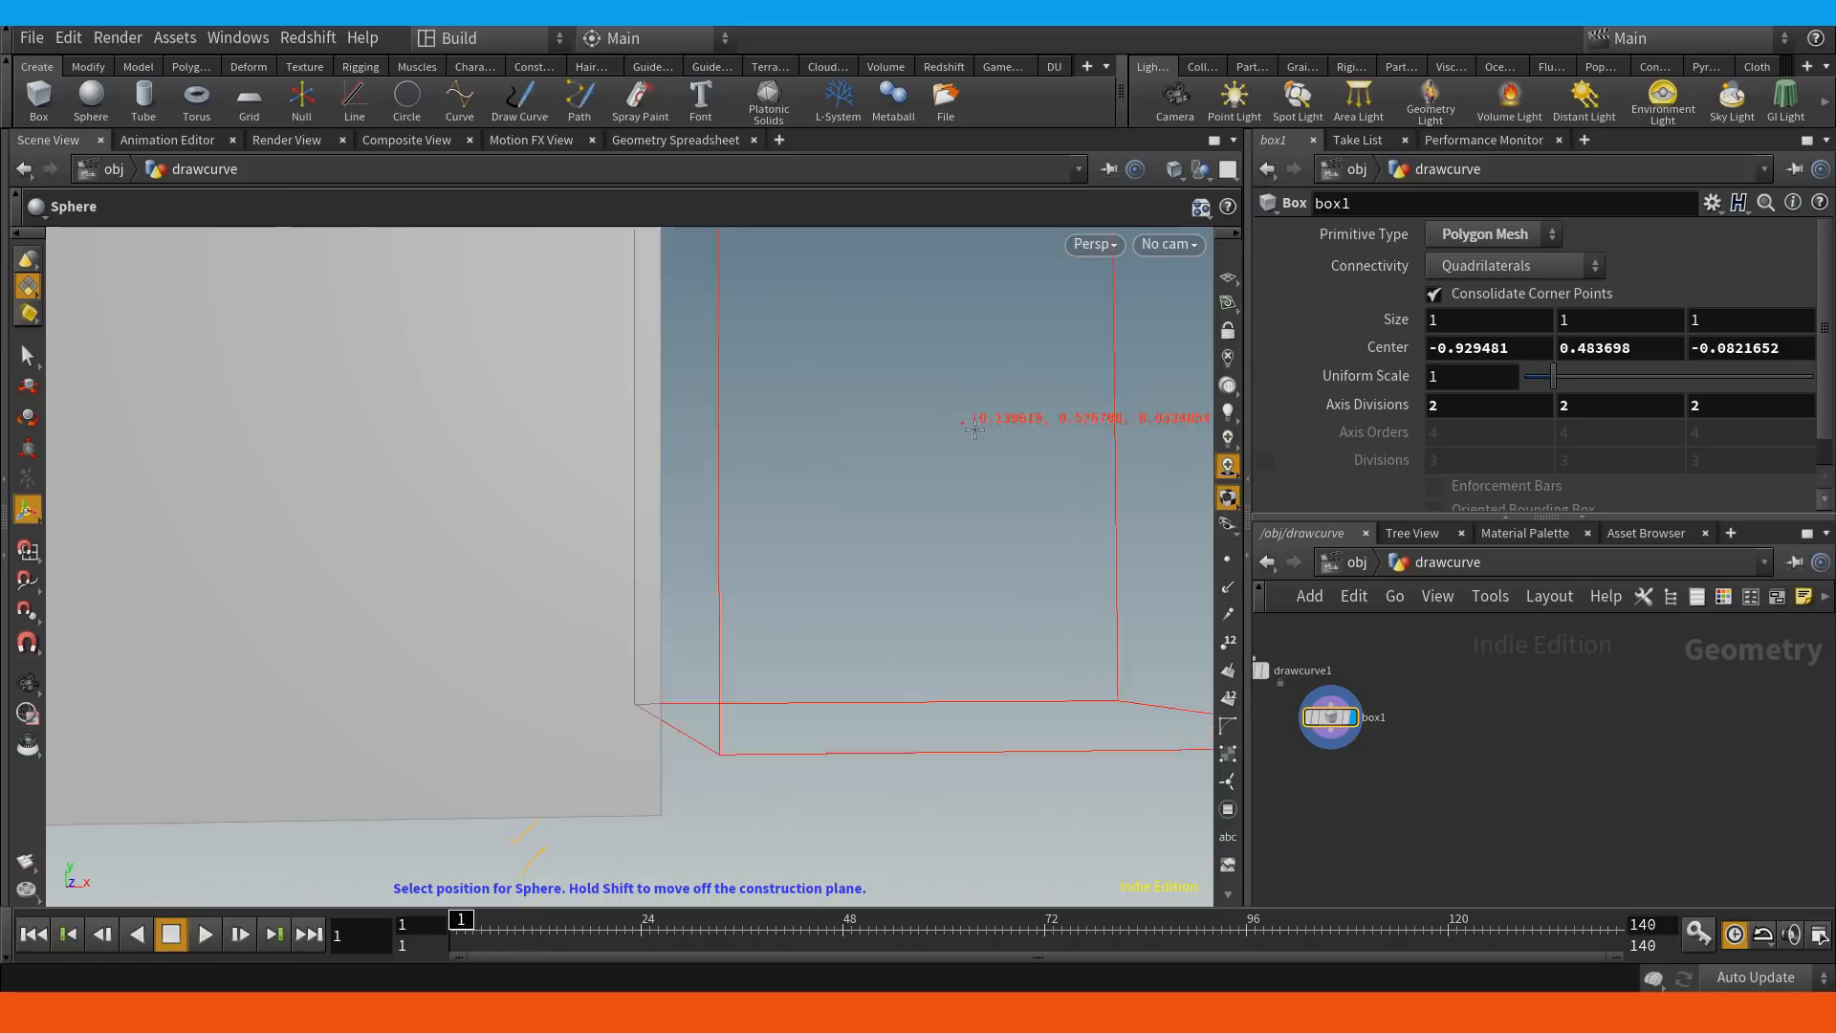
click(1027, 442)
alt+middle_drag(812, 474, 681, 490)
alt+right_drag(681, 490, 410, 656)
alt+drag(642, 511, 608, 583)
drag(1537, 695, 1604, 724)
drag(1497, 766, 1527, 717)
Add a Merge node, connect the box and sphere nodes to it, and display the merged result.
key(Tab)
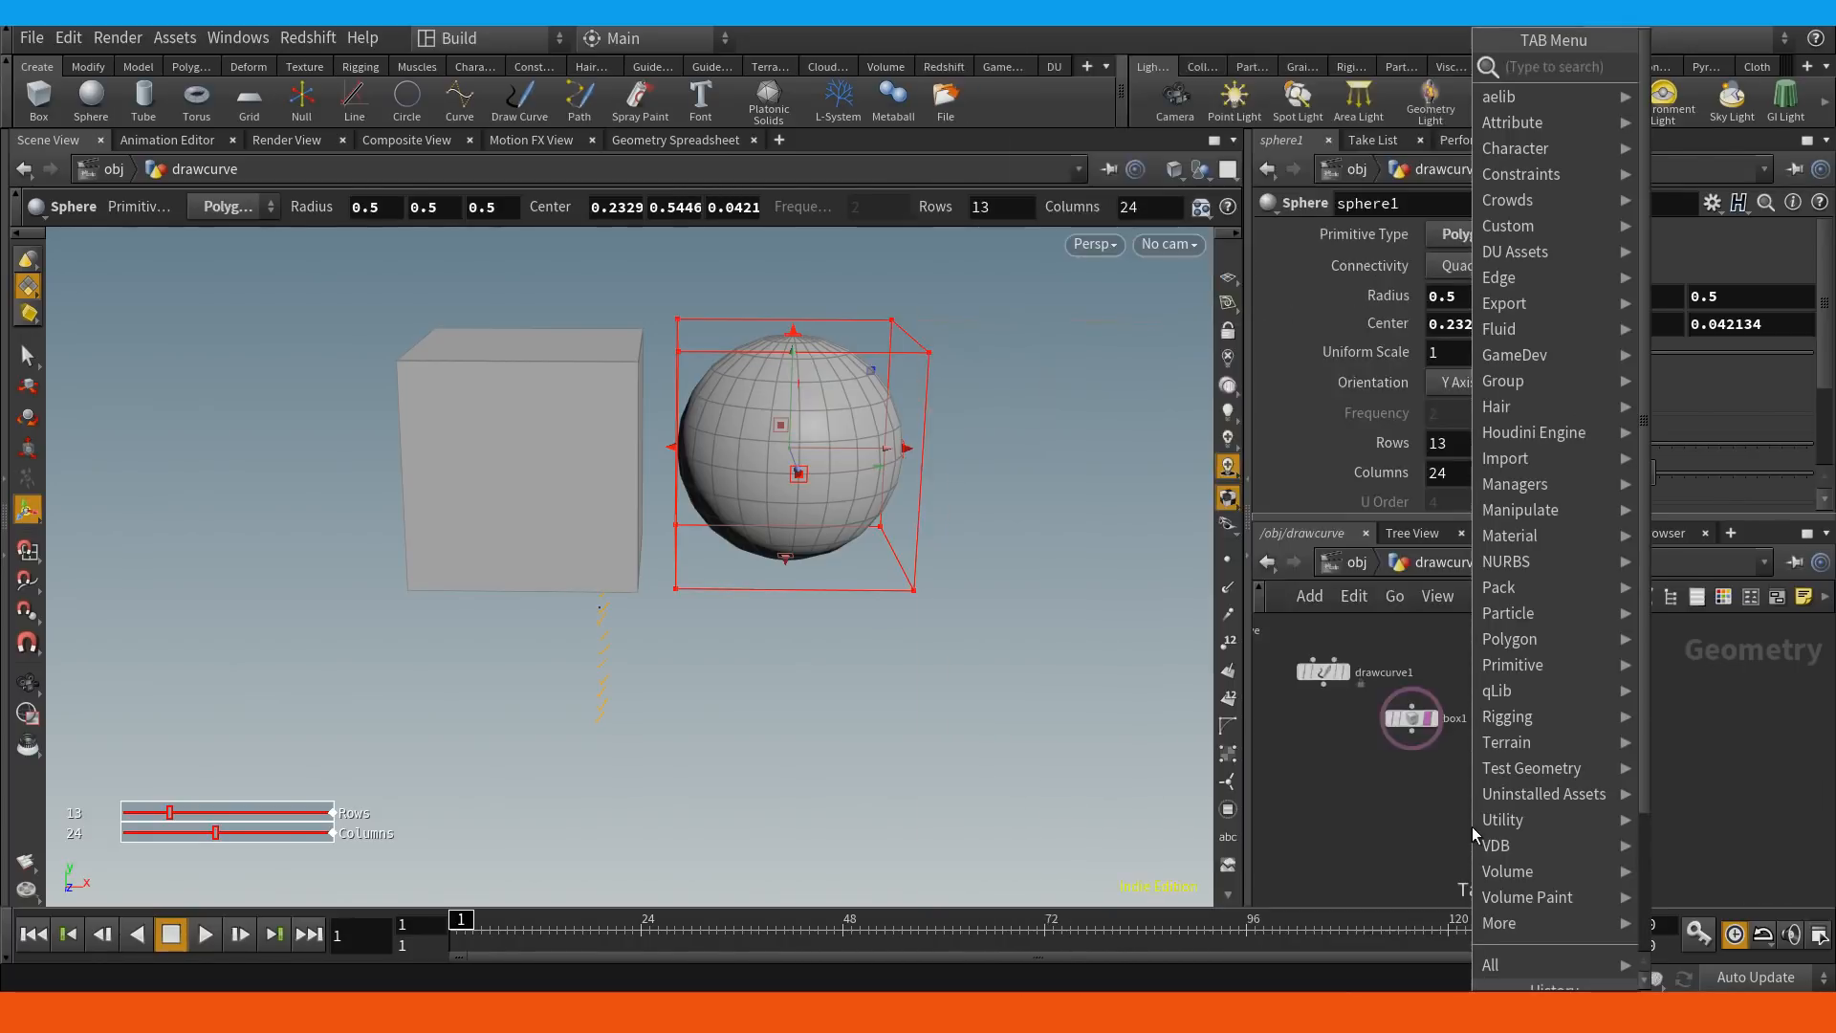
text(merge)
key(Return)
click(1472, 828)
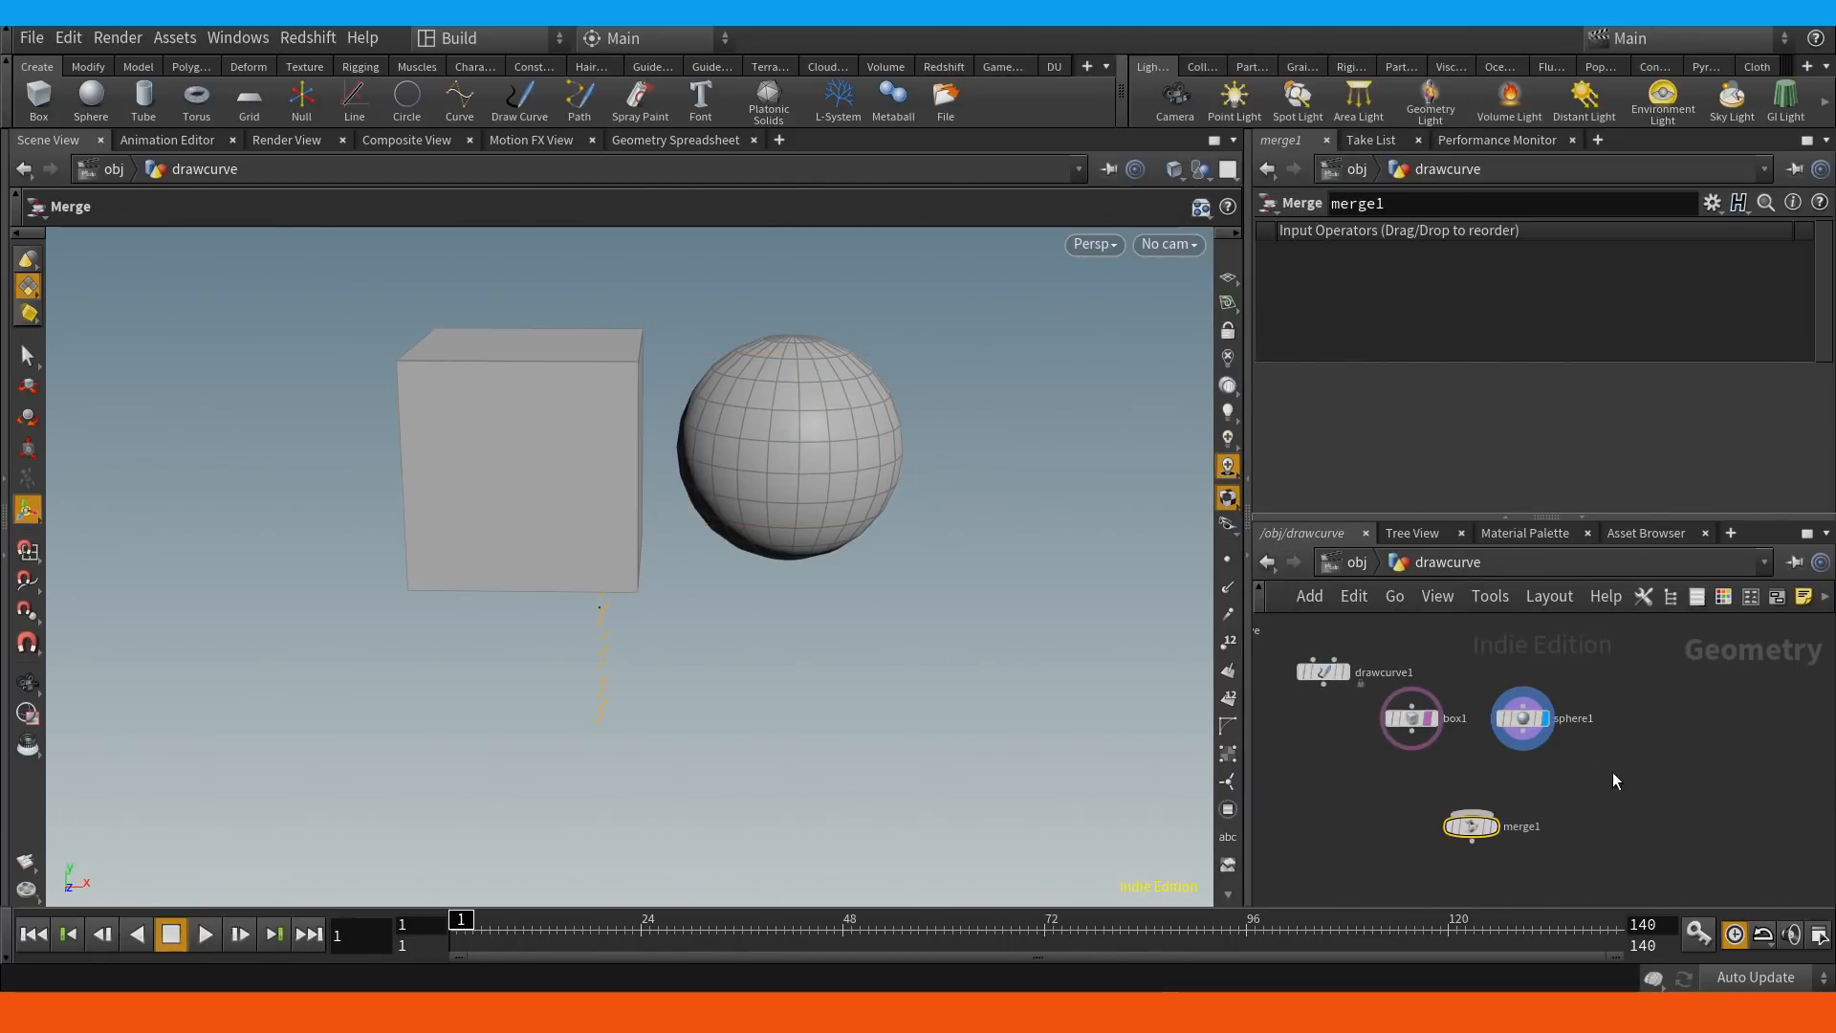
drag(1612, 772, 1472, 815)
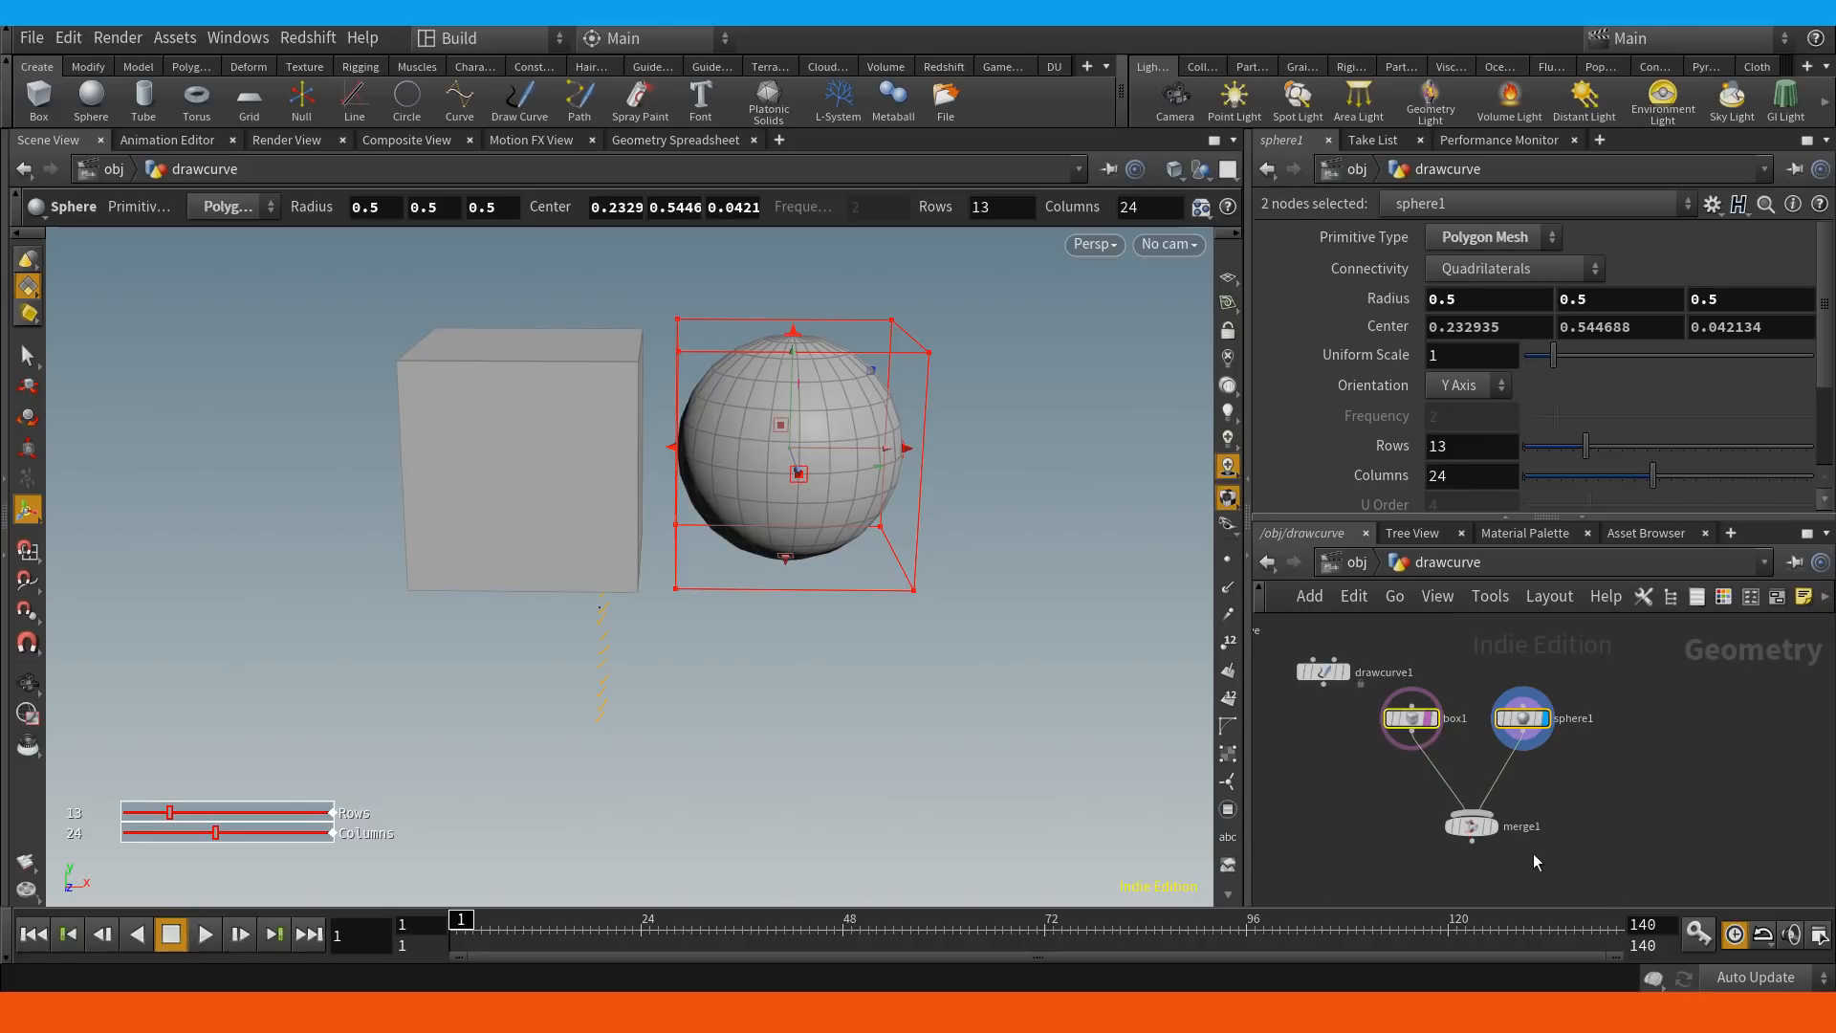
click(1587, 834)
click(1494, 828)
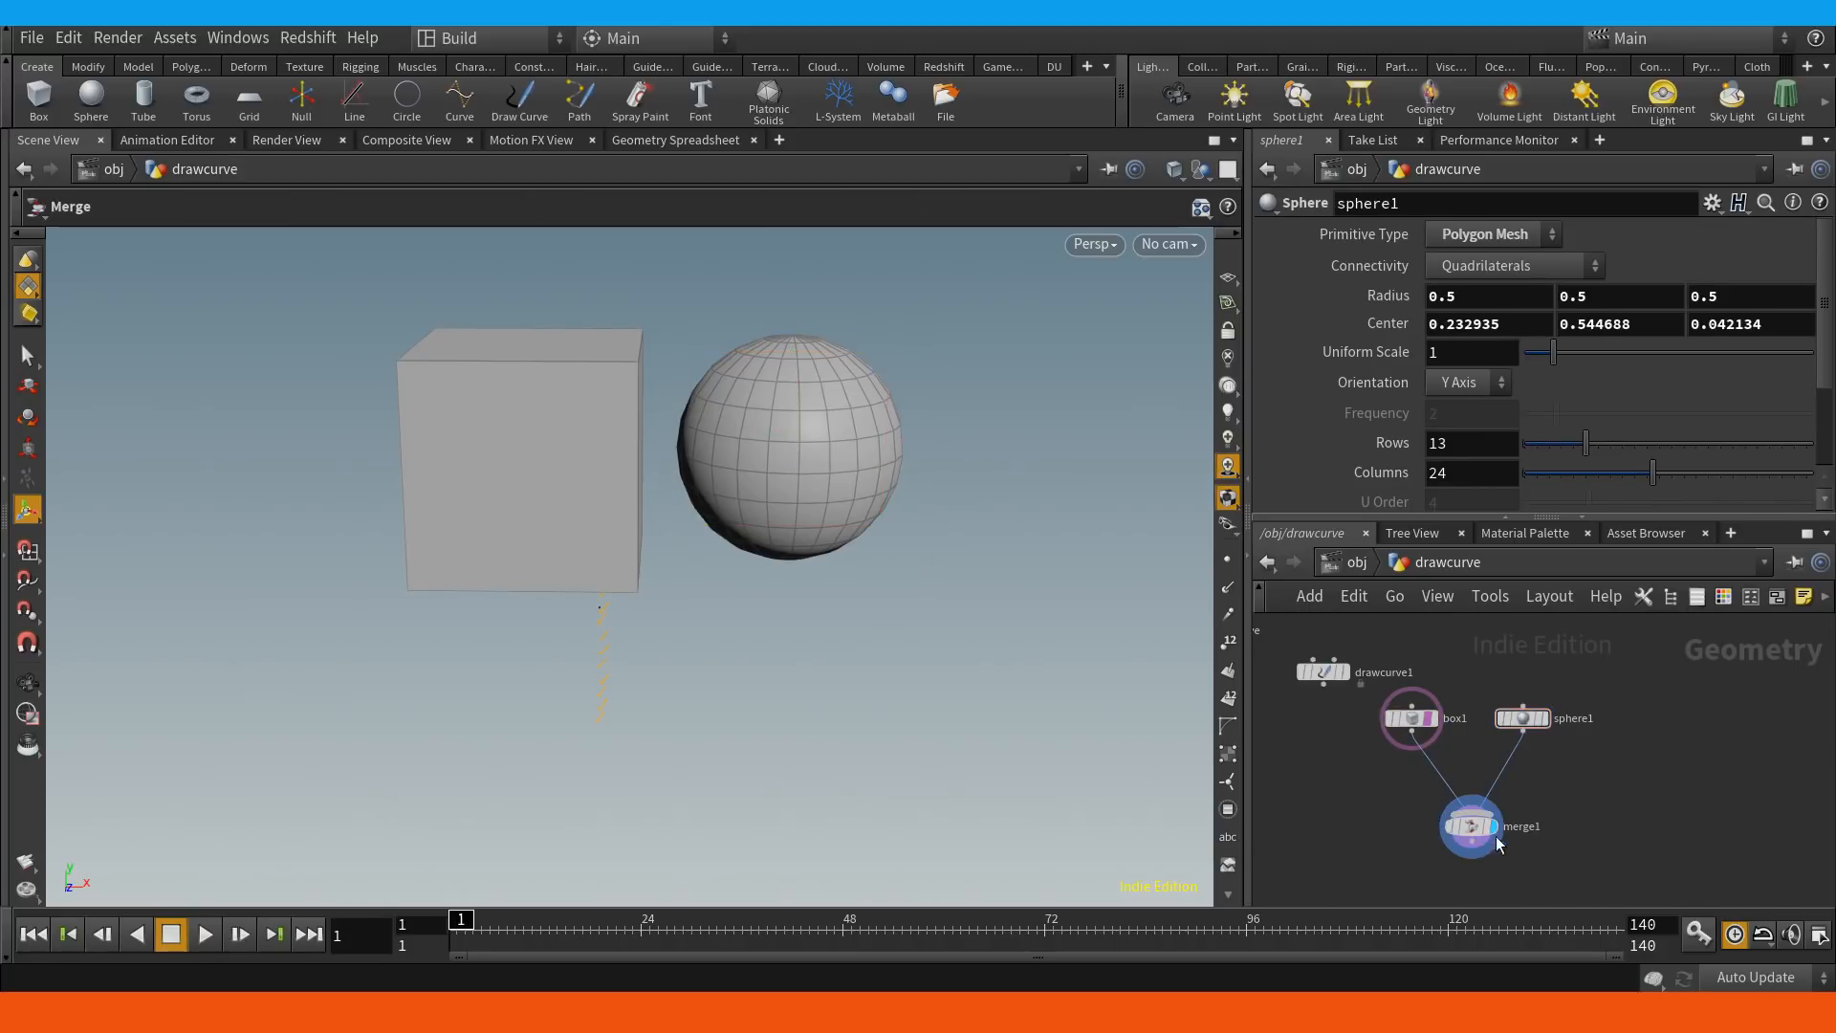
Select the merge node and turn off the Footprint flag on the box node.
click(1445, 818)
key(w)
click(1428, 727)
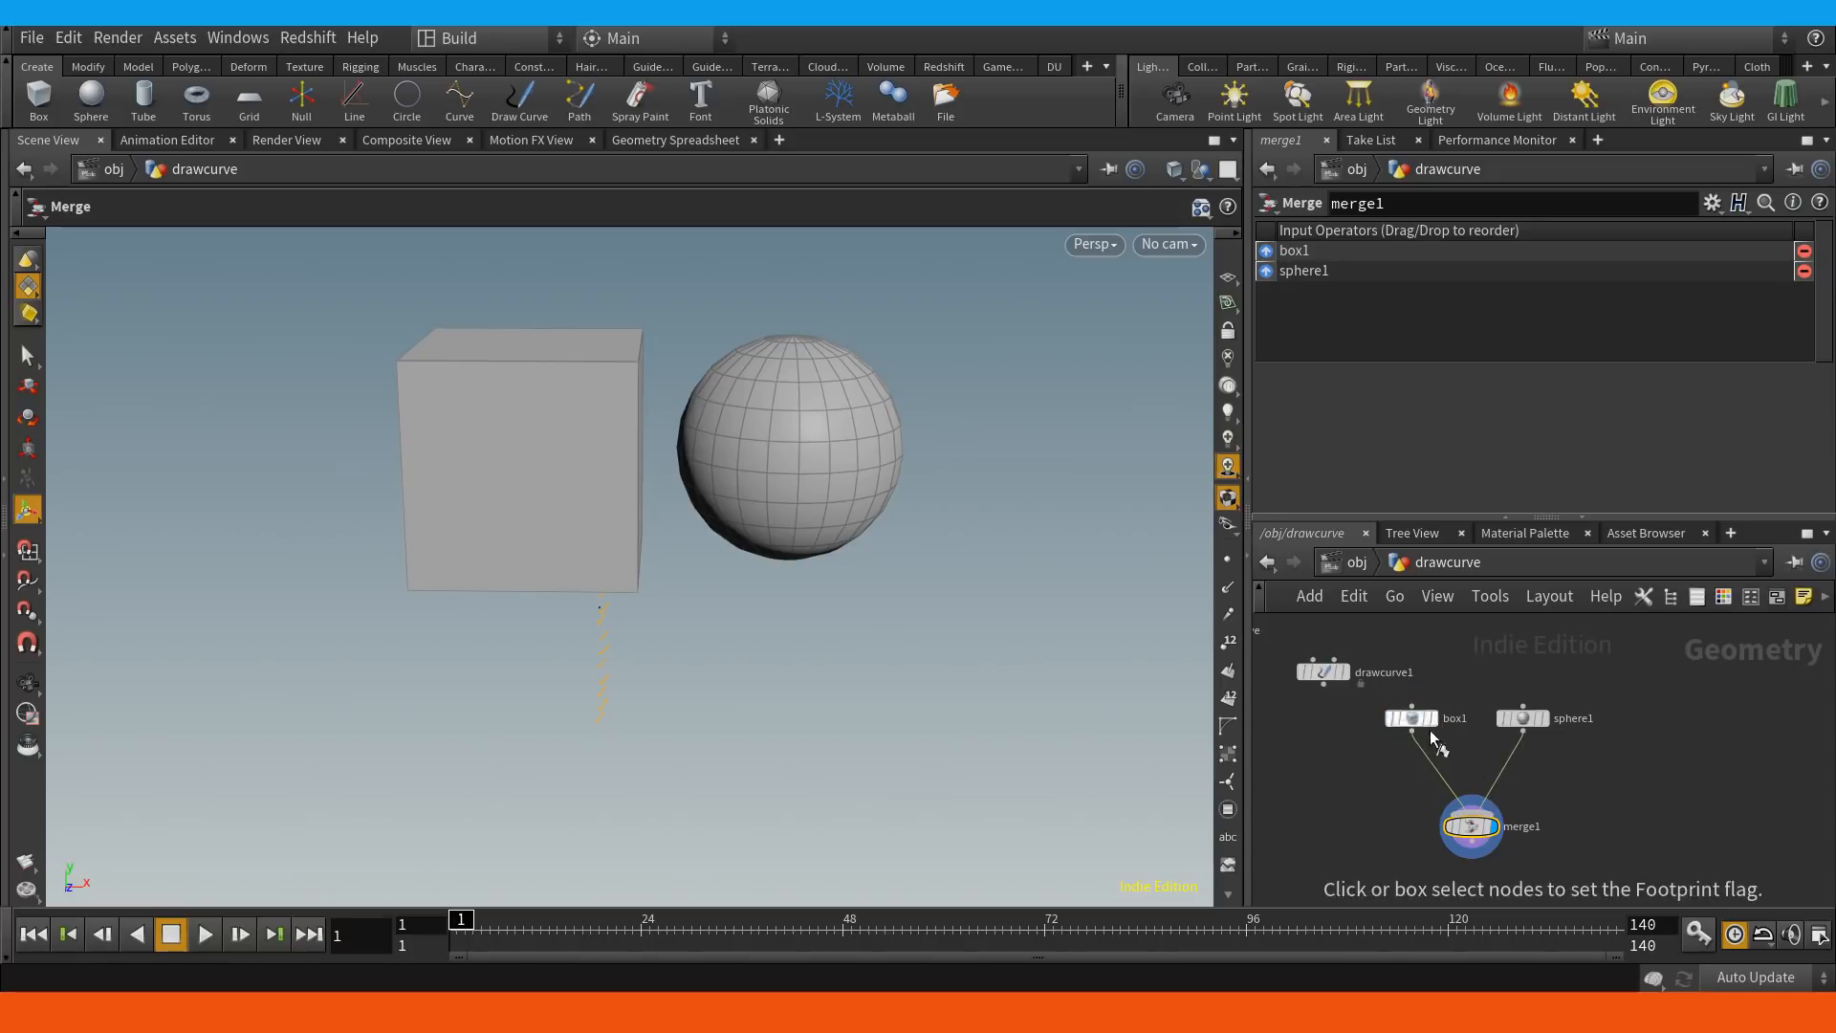
Add a Transform node after the merge node.
key(space)
middle_drag(710, 509, 674, 549)
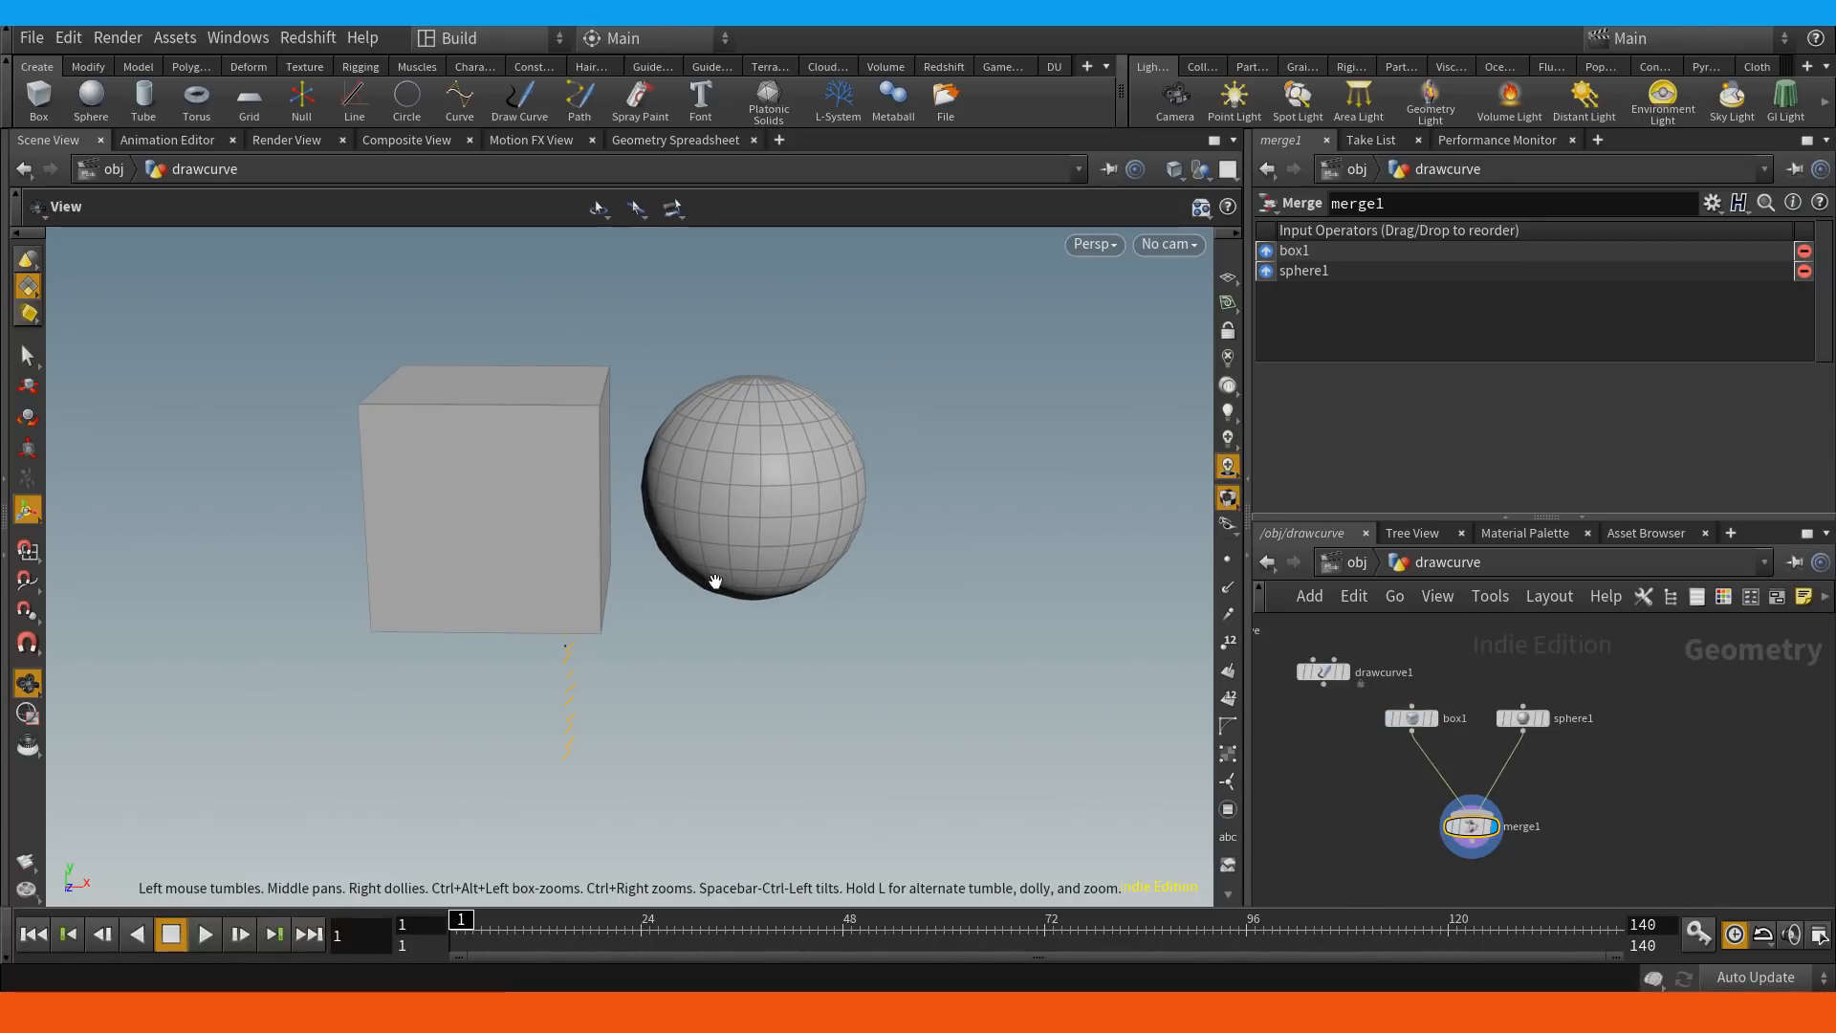
key(space)
right_drag(722, 500, 672, 525)
middle_drag(706, 496, 635, 513)
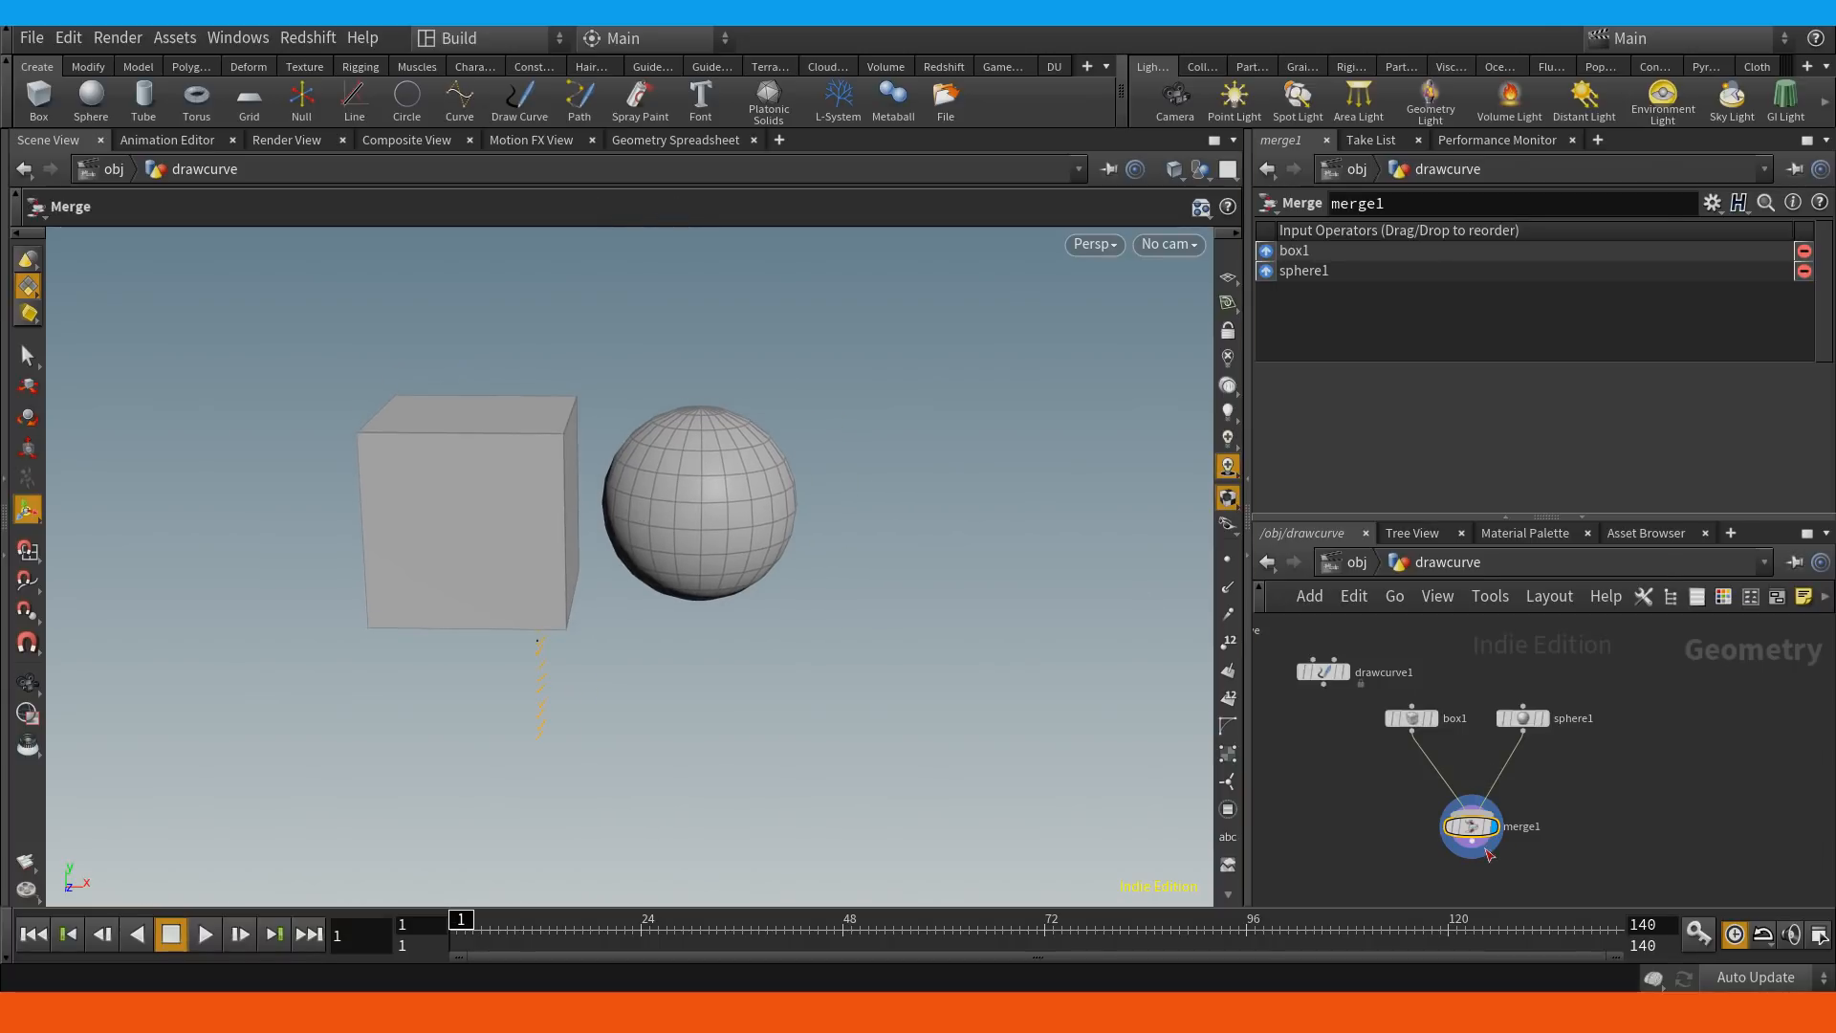
key(Tab)
text(transform)
key(Return)
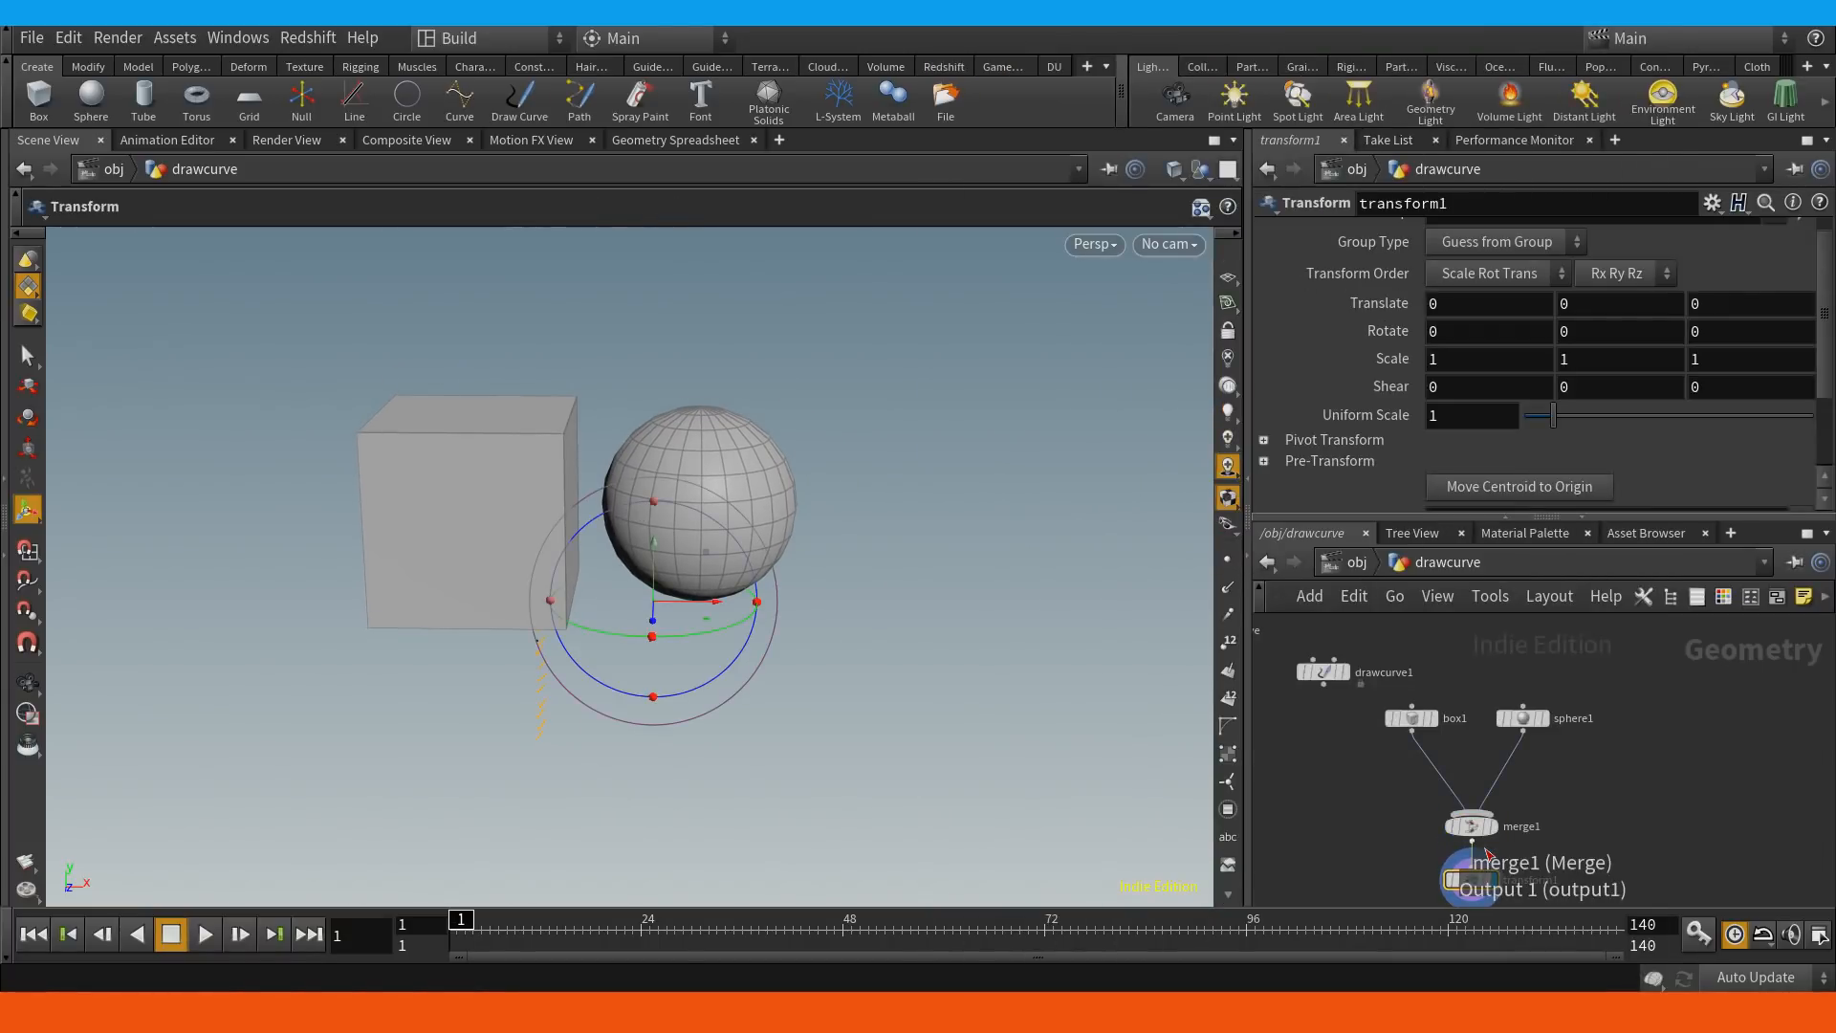
click(1484, 848)
Try moving the merged box and sphere to X -0.4 and with the transform handle, undoing each move.
middle_drag(1464, 303, 1392, 325)
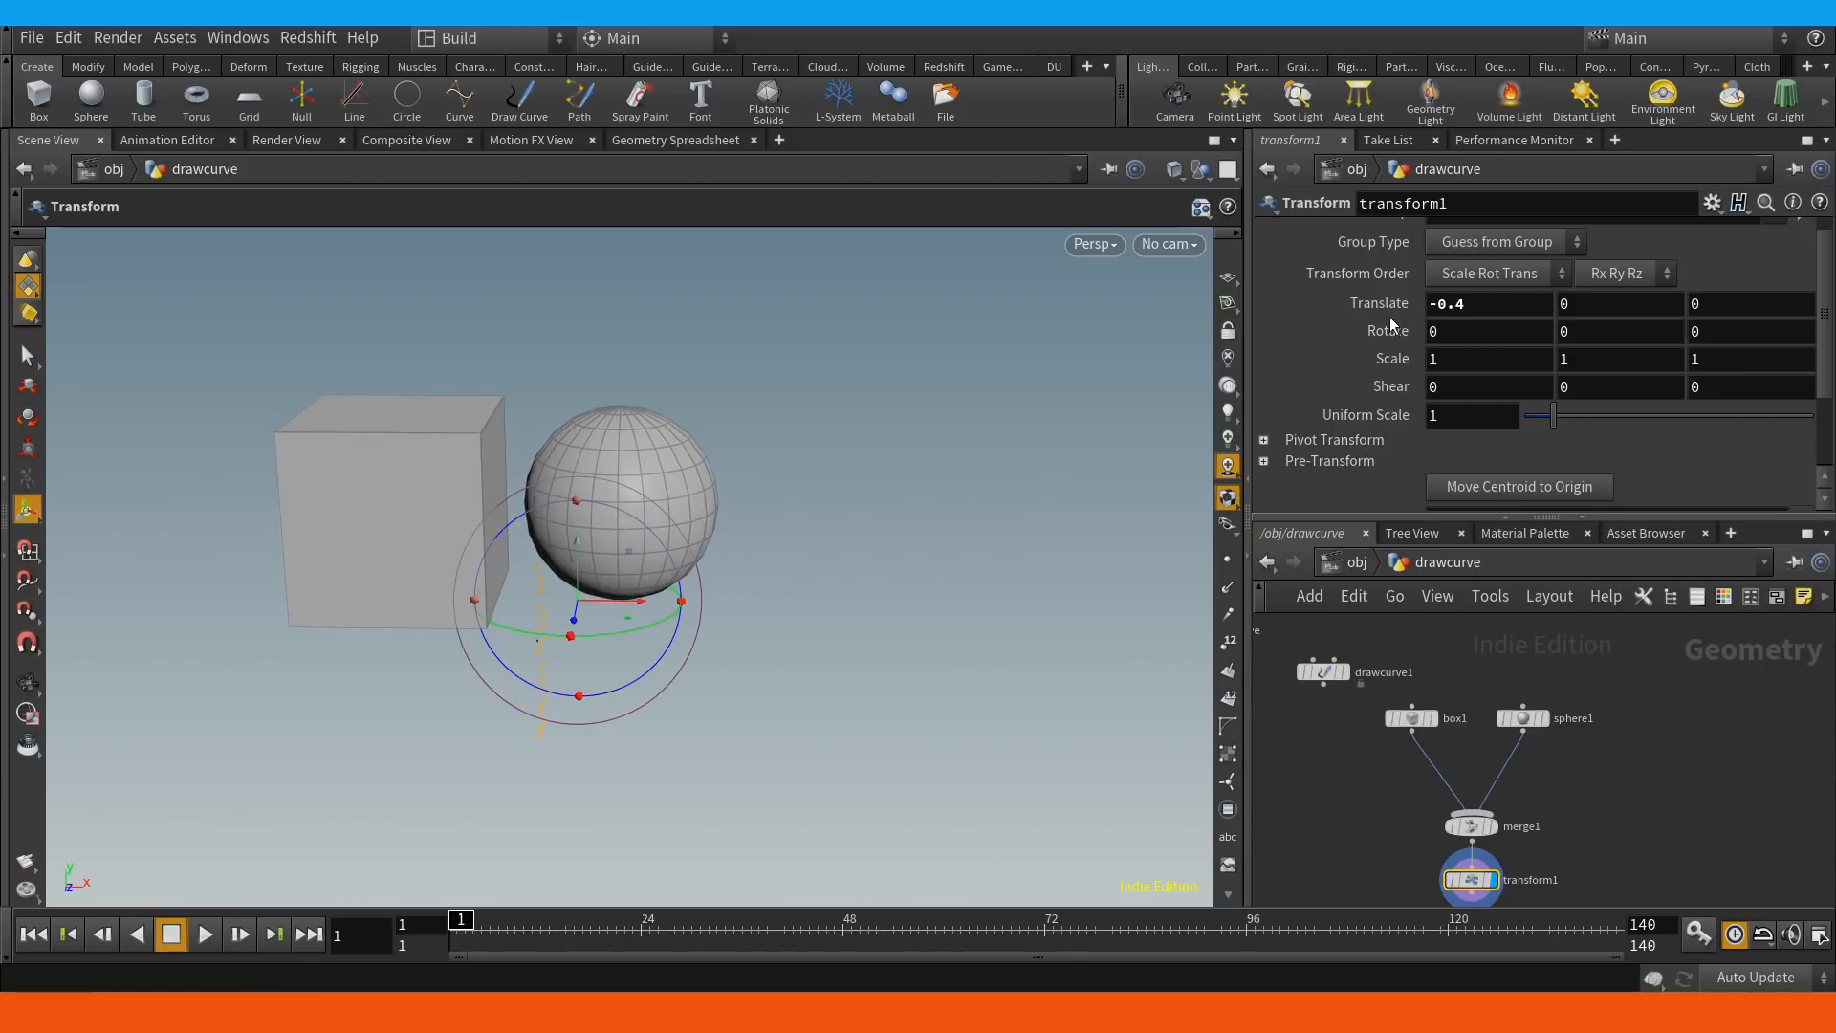
key(ctrl+z)
middle_drag(1204, 704, 1304, 714)
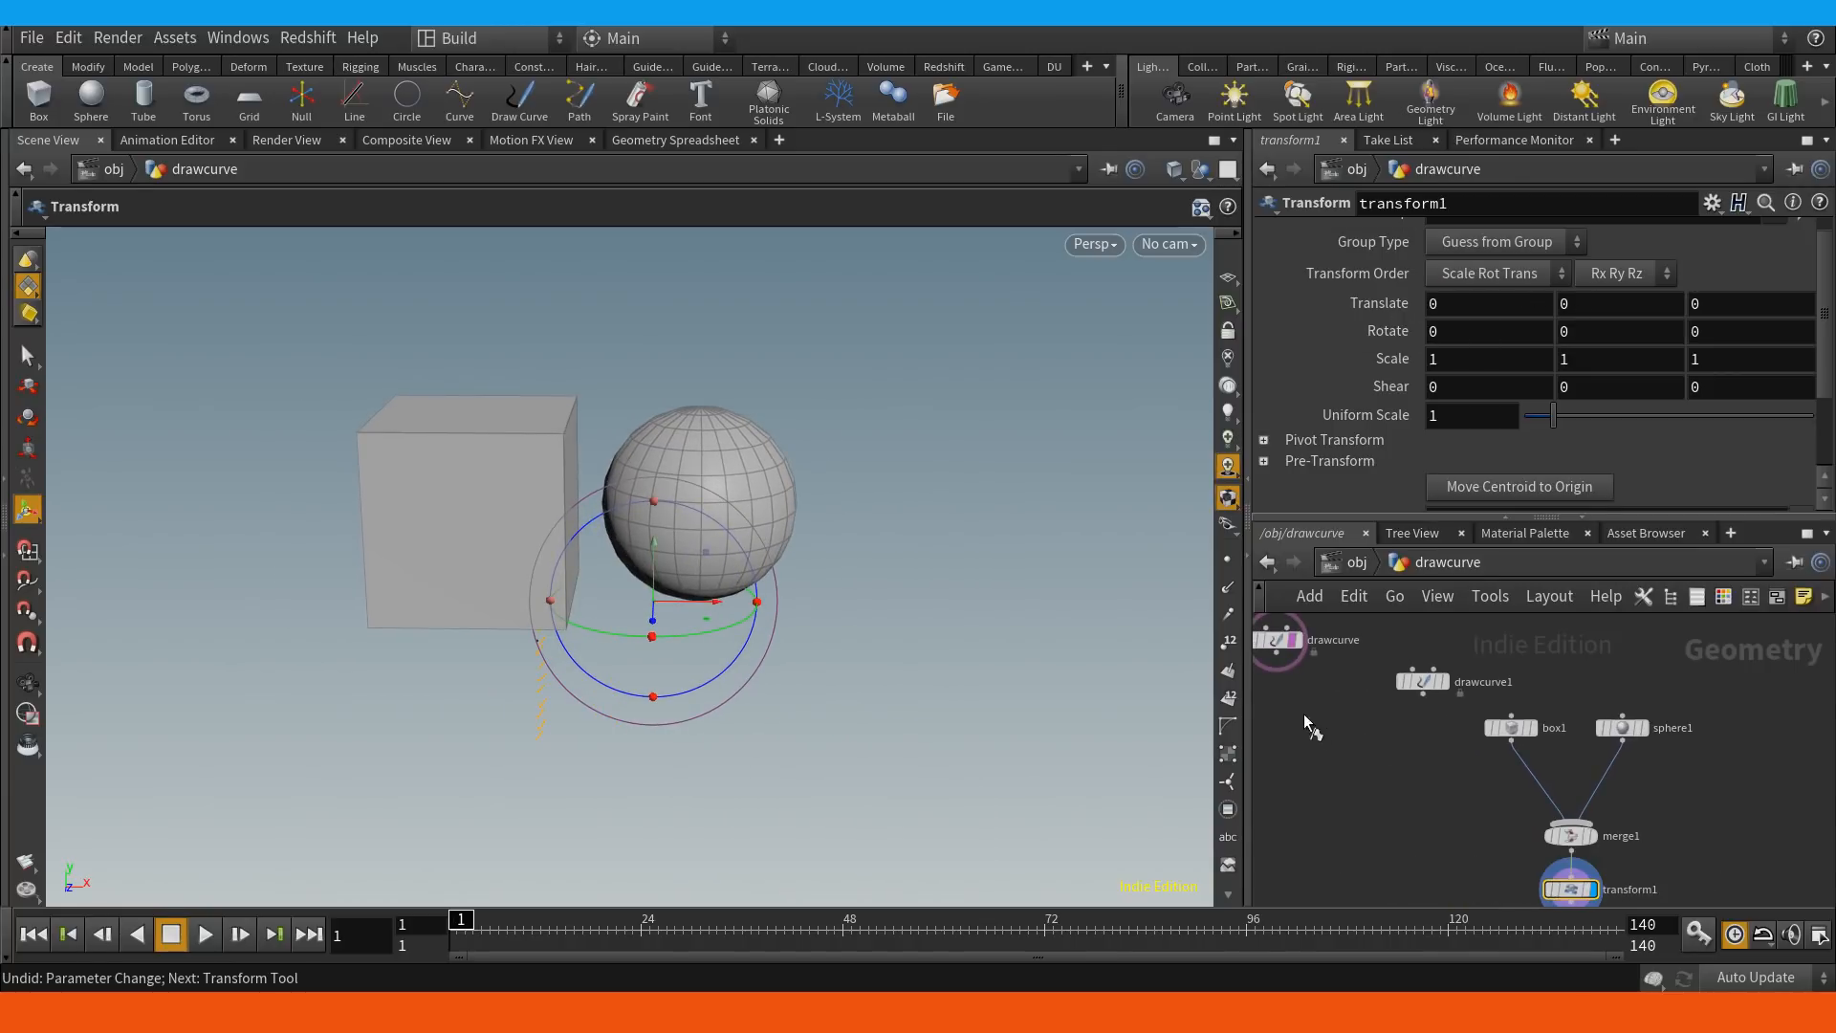
drag(725, 524, 766, 576)
key(ctrl+z)
Create a 4 by 4 grid as a separate object at the scene level and position its node below drawcurve.
alt+middle_drag(770, 577, 750, 405)
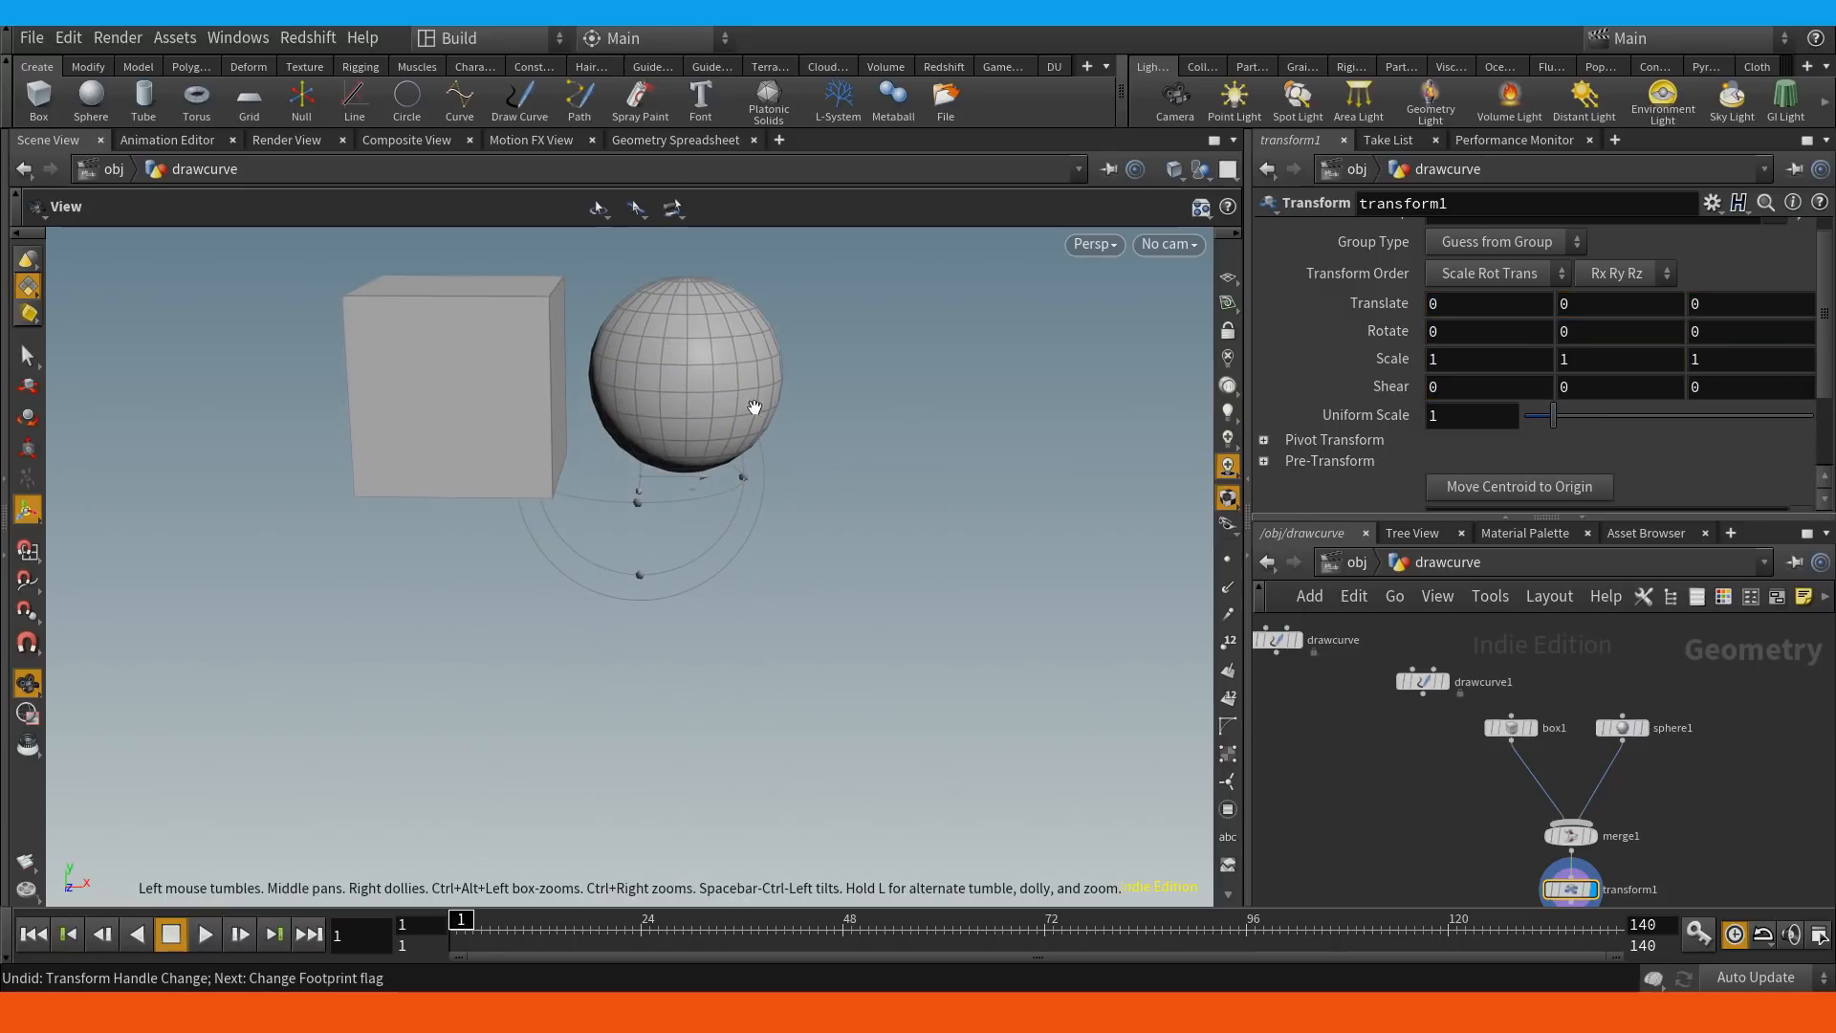
alt+middle_drag(1714, 764, 1622, 721)
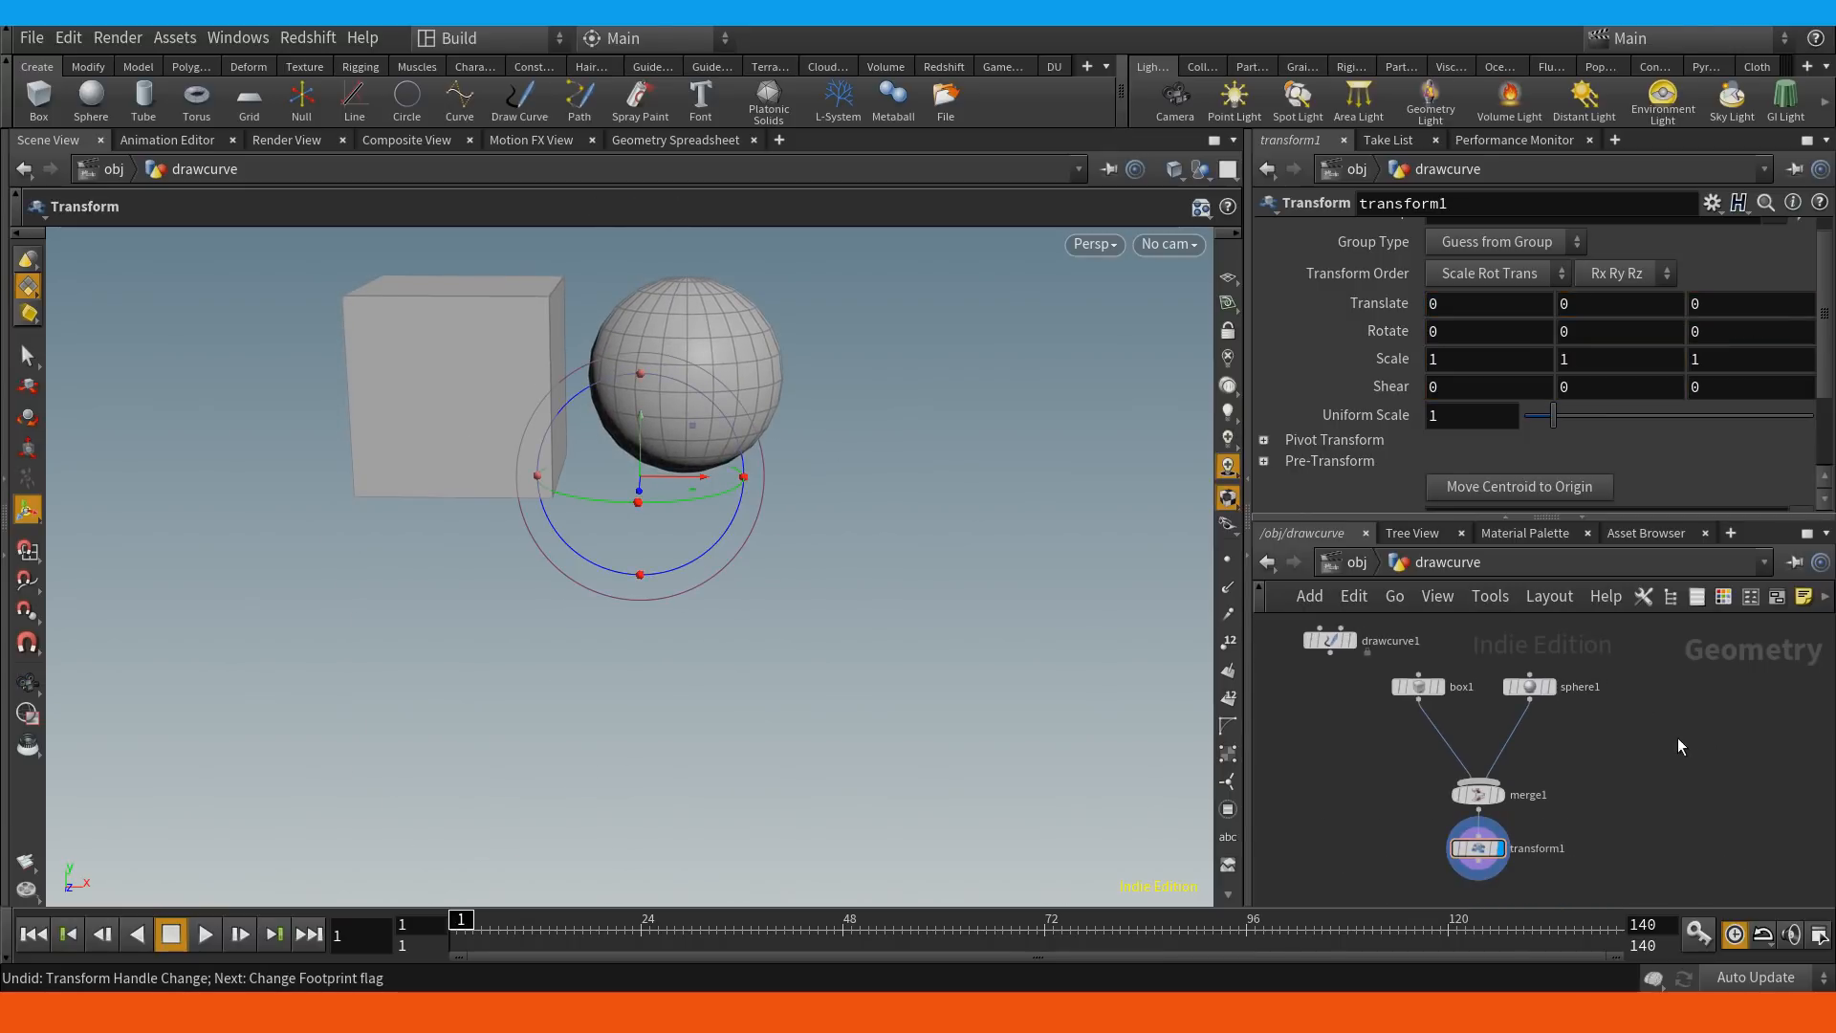
key(u)
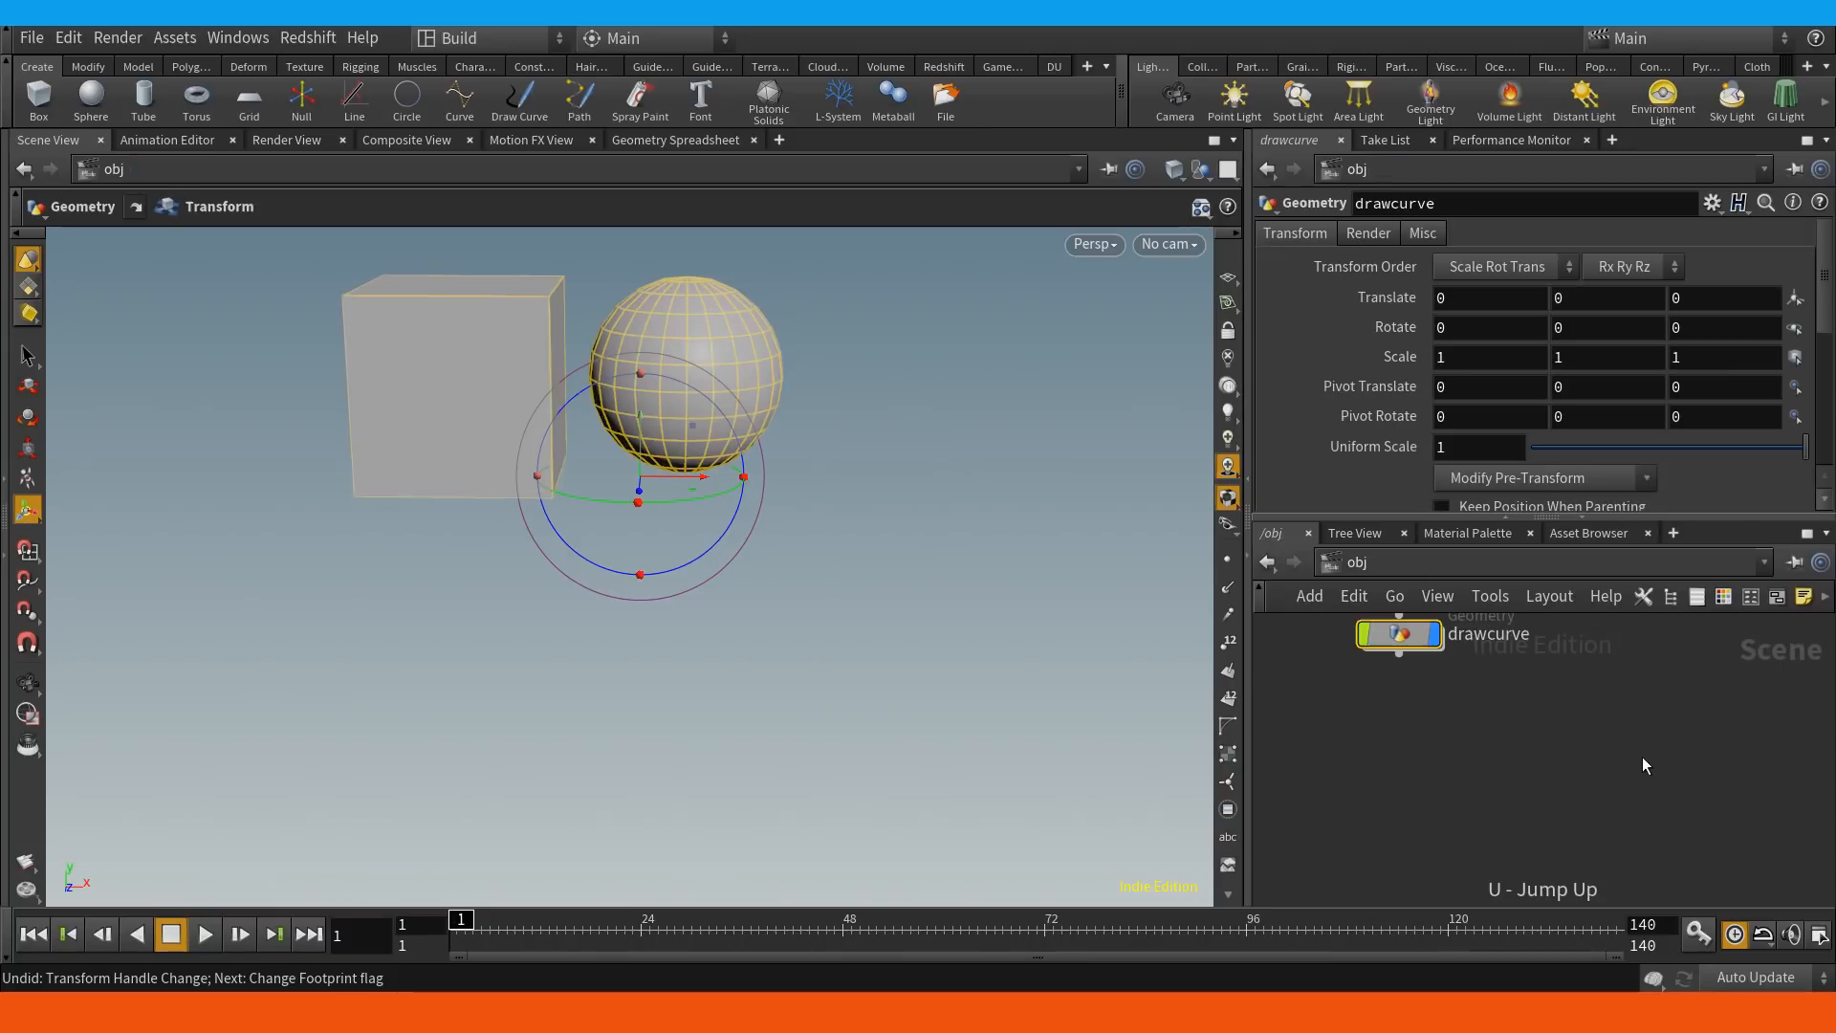
alt+middle_drag(1591, 695, 1536, 723)
click(1577, 744)
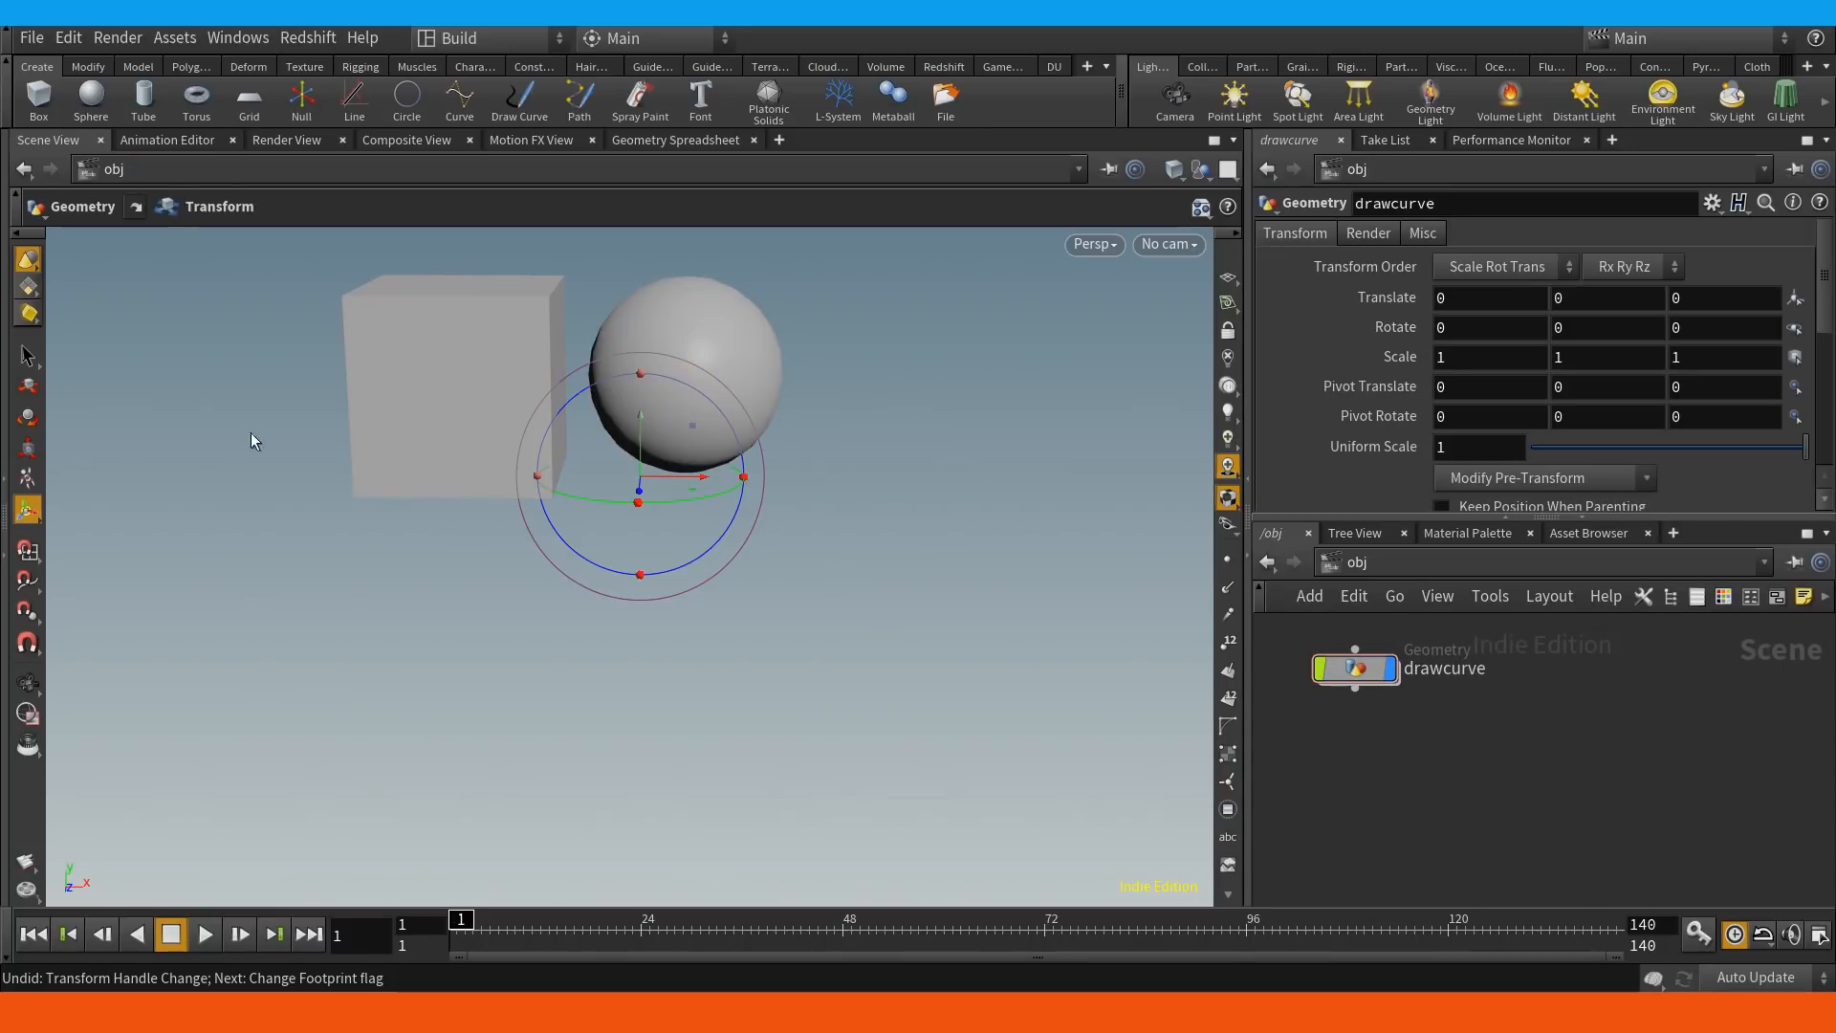
click(251, 97)
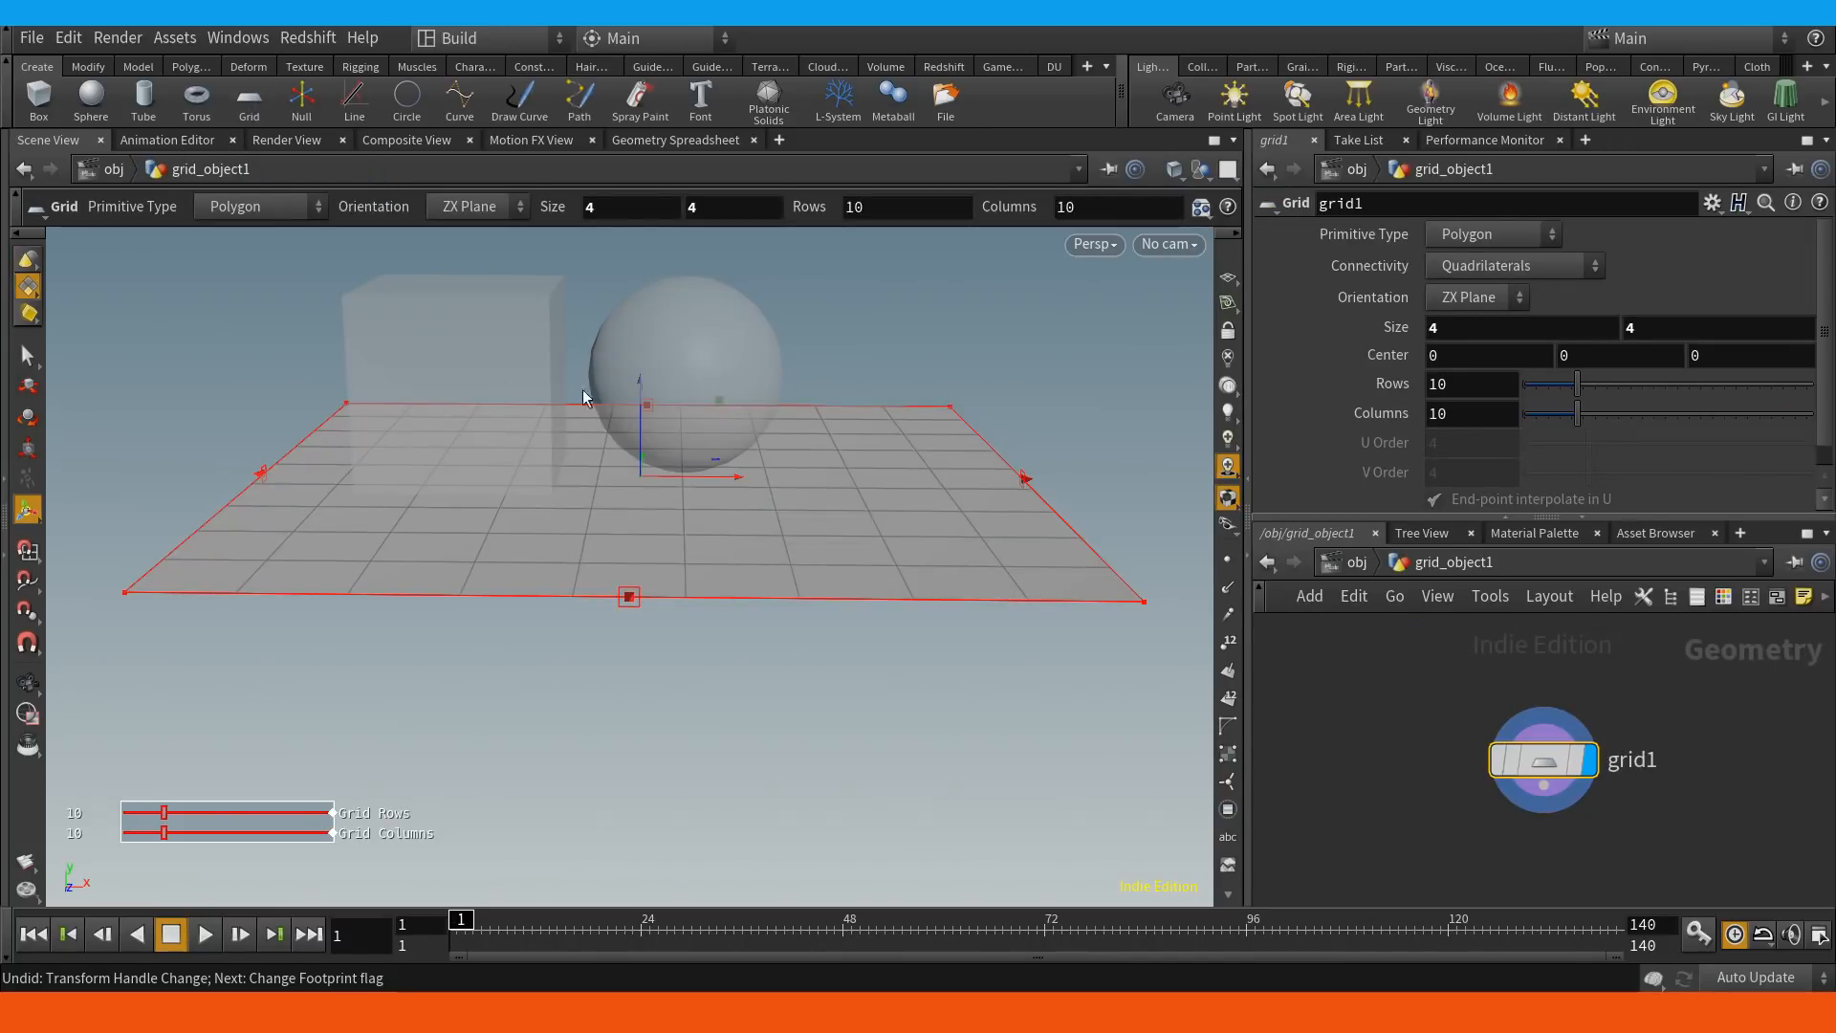
key(u)
click(1478, 740)
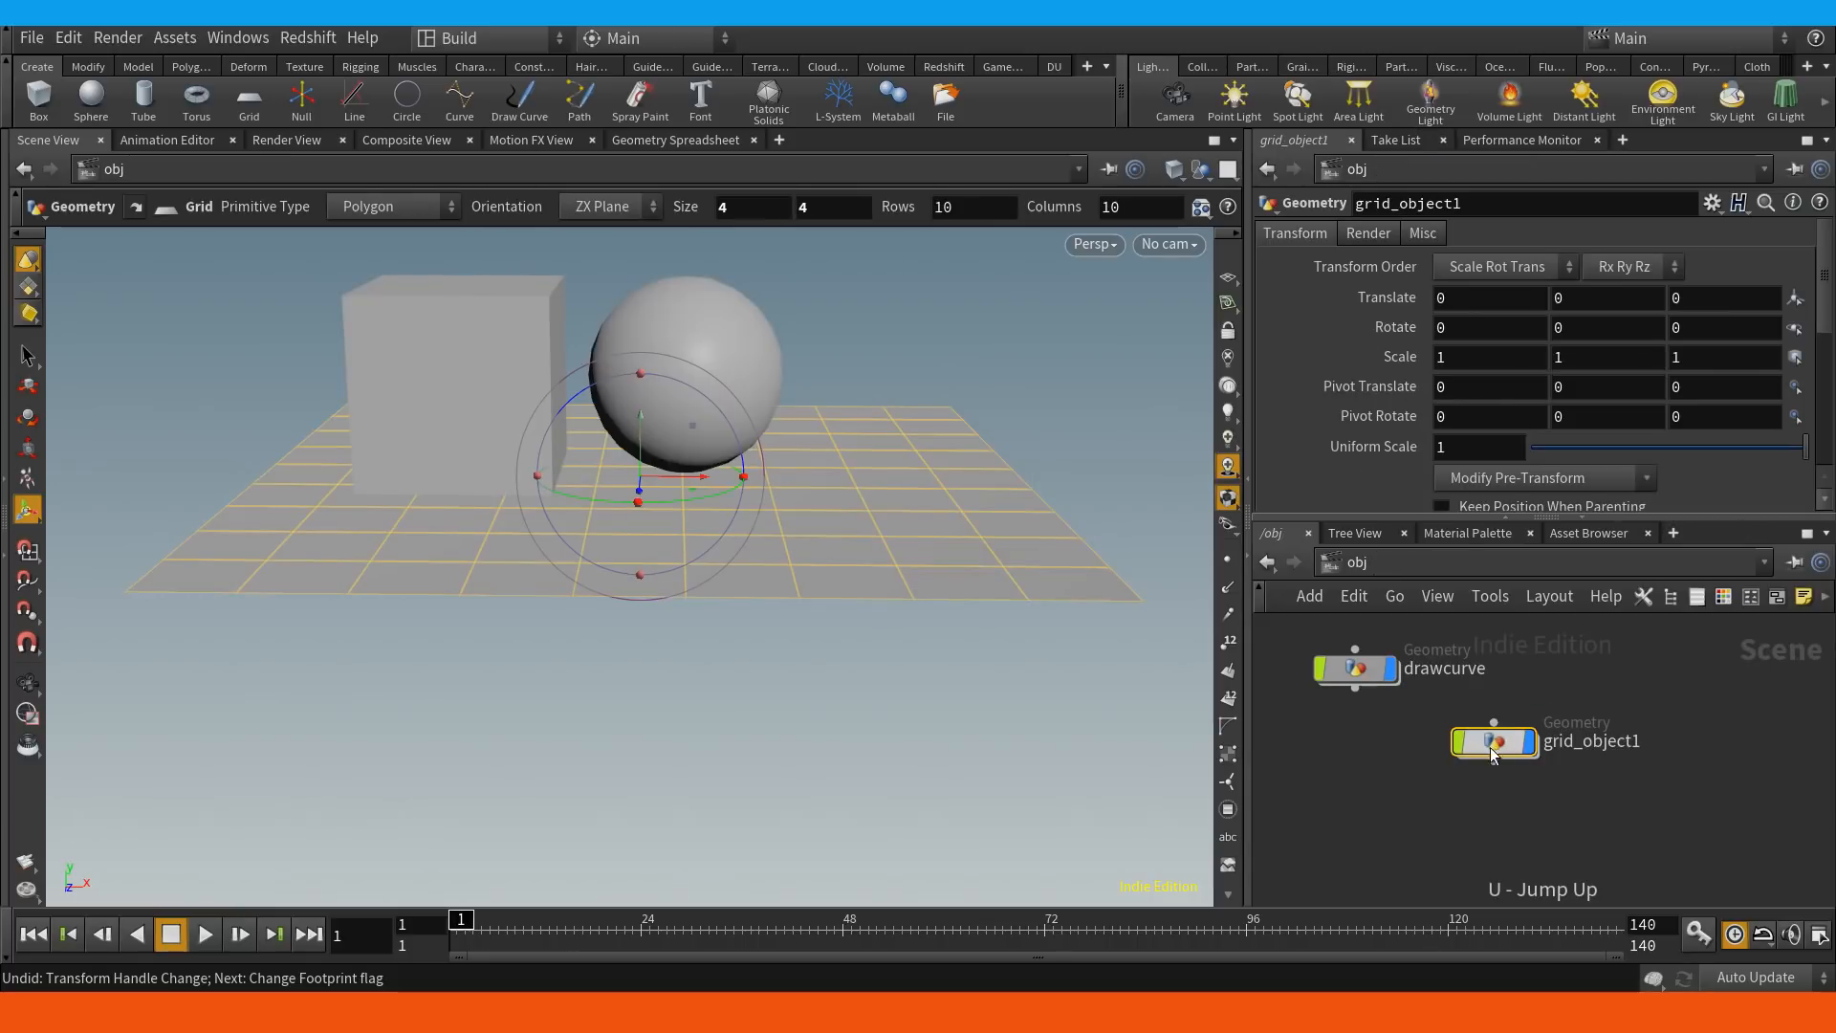
drag(1478, 740, 1428, 775)
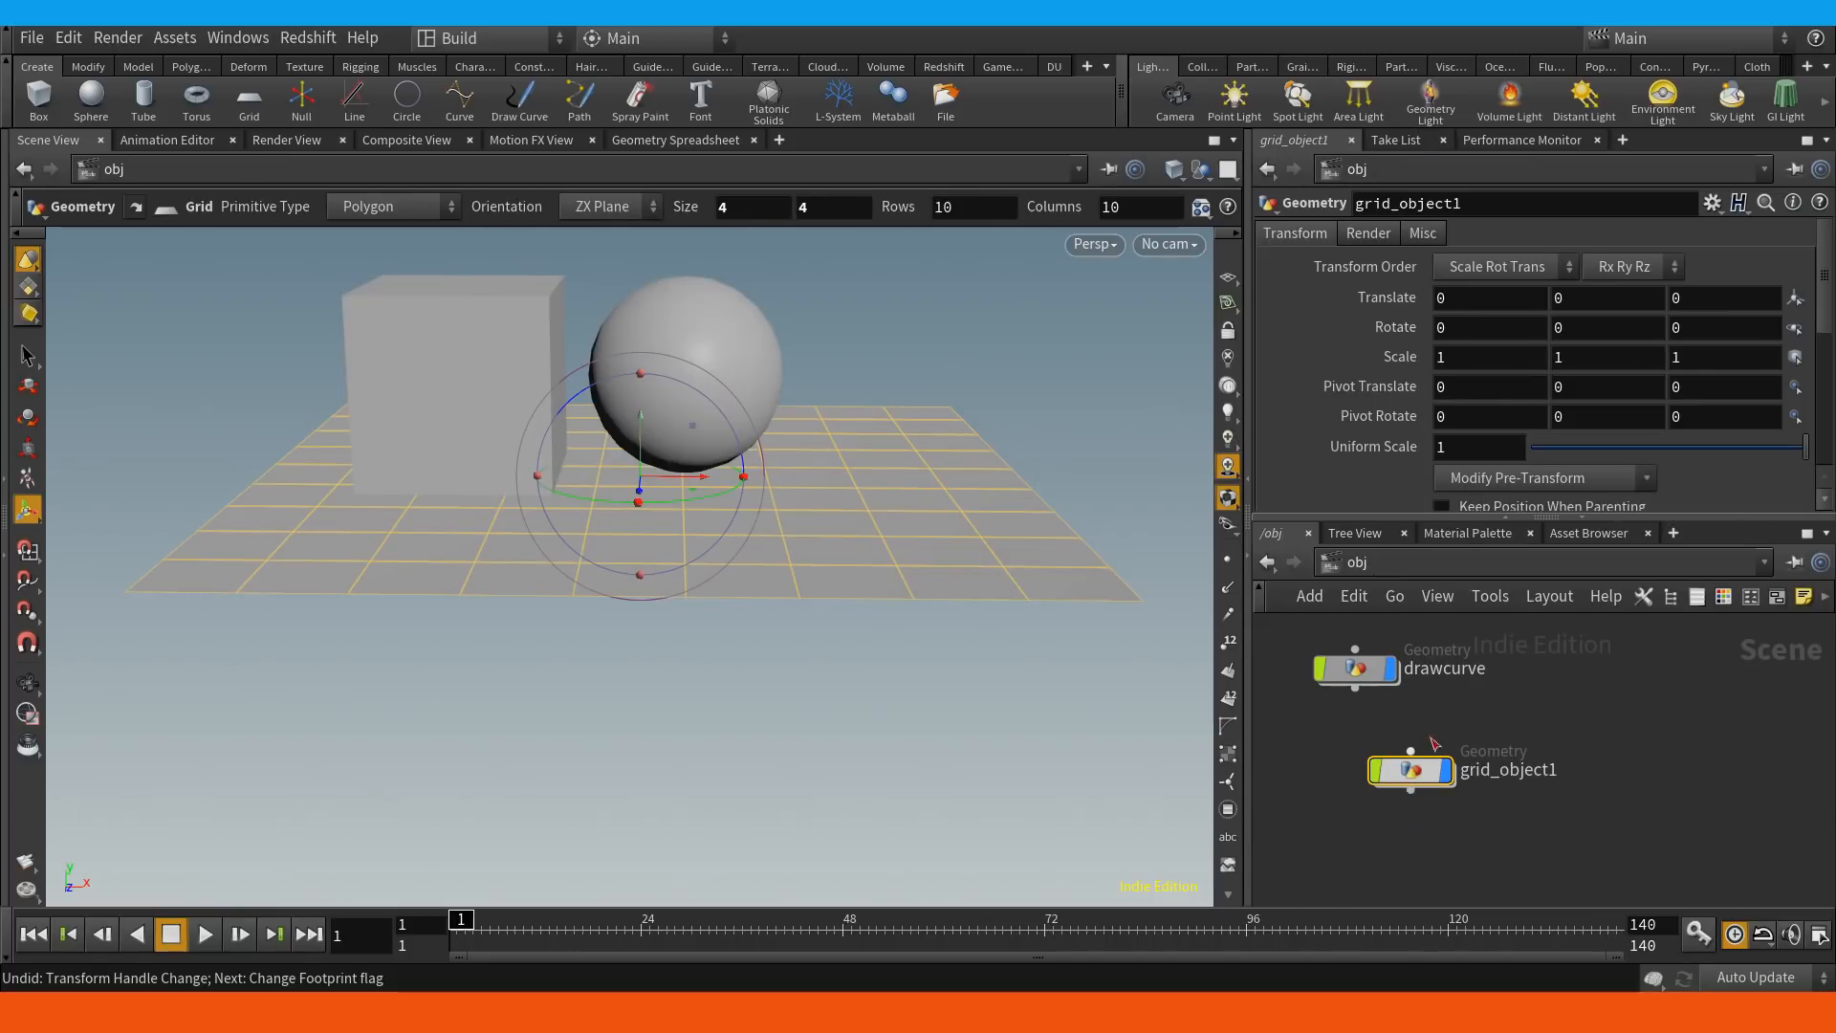
Open the drawcurve object's network and hide the other objects in the viewport.
double_click(1356, 670)
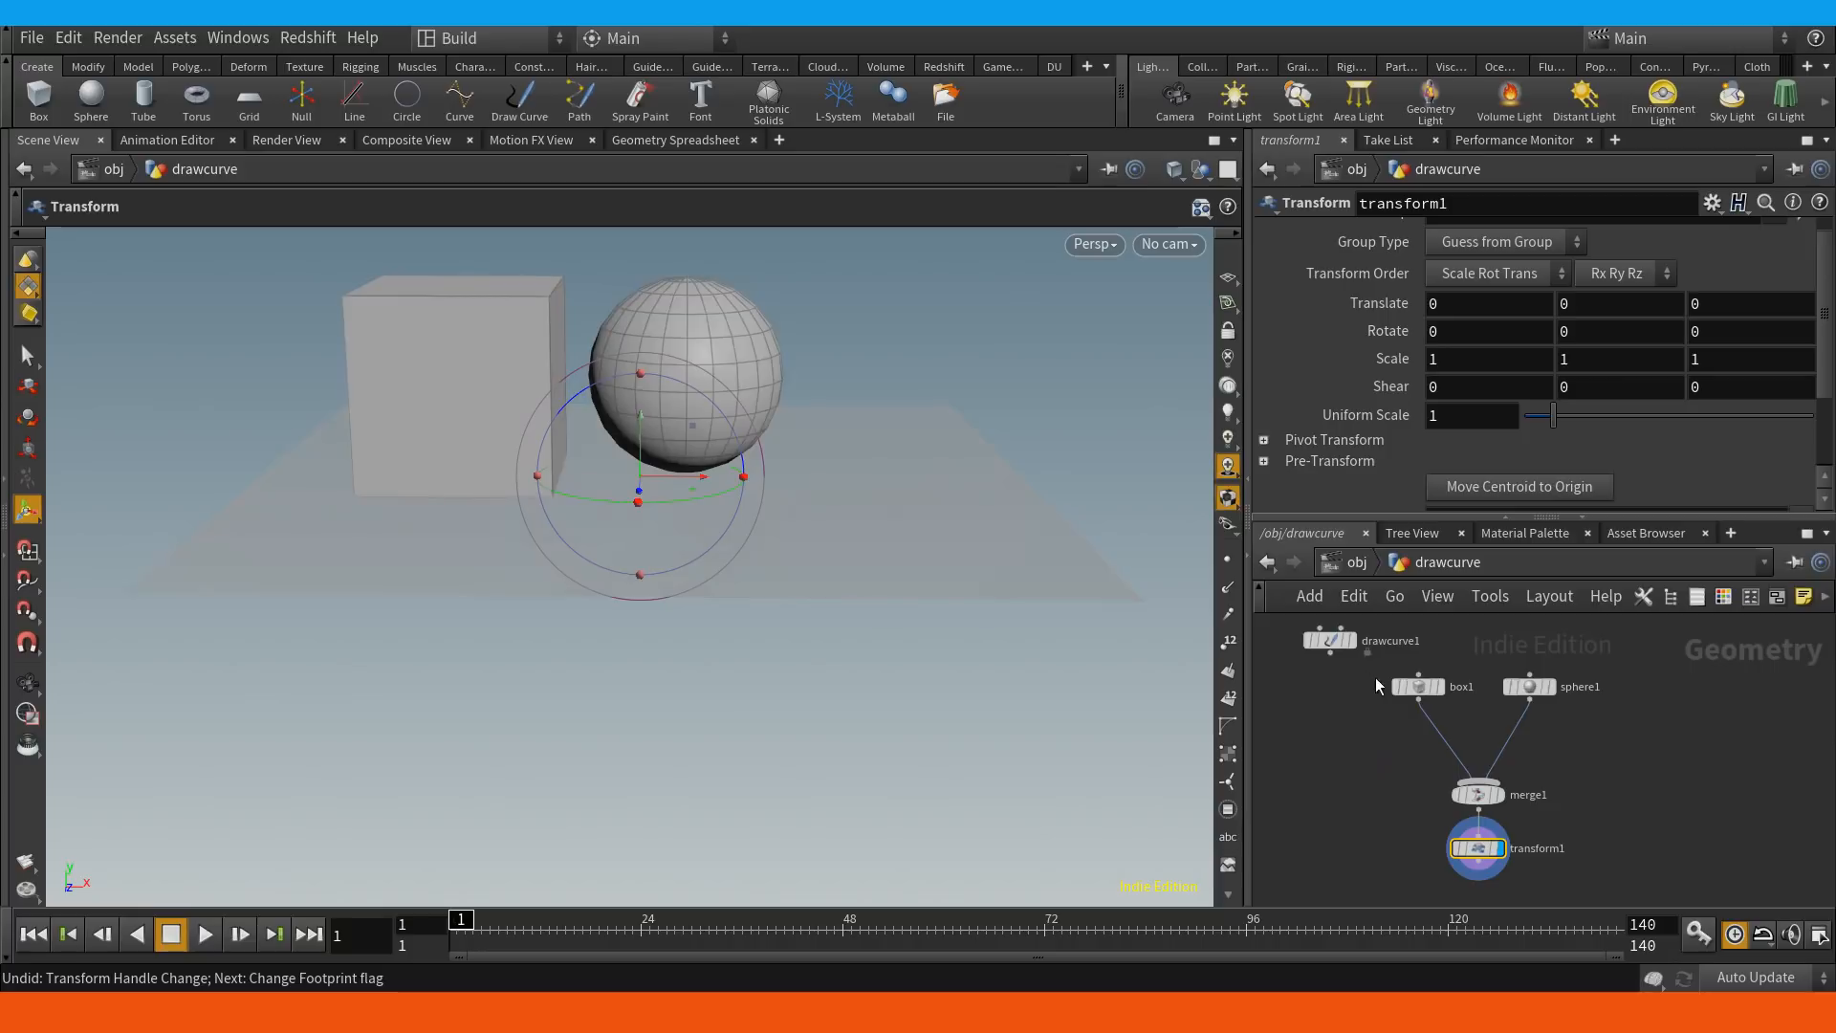
click(1203, 172)
click(1226, 248)
drag(806, 458, 710, 494)
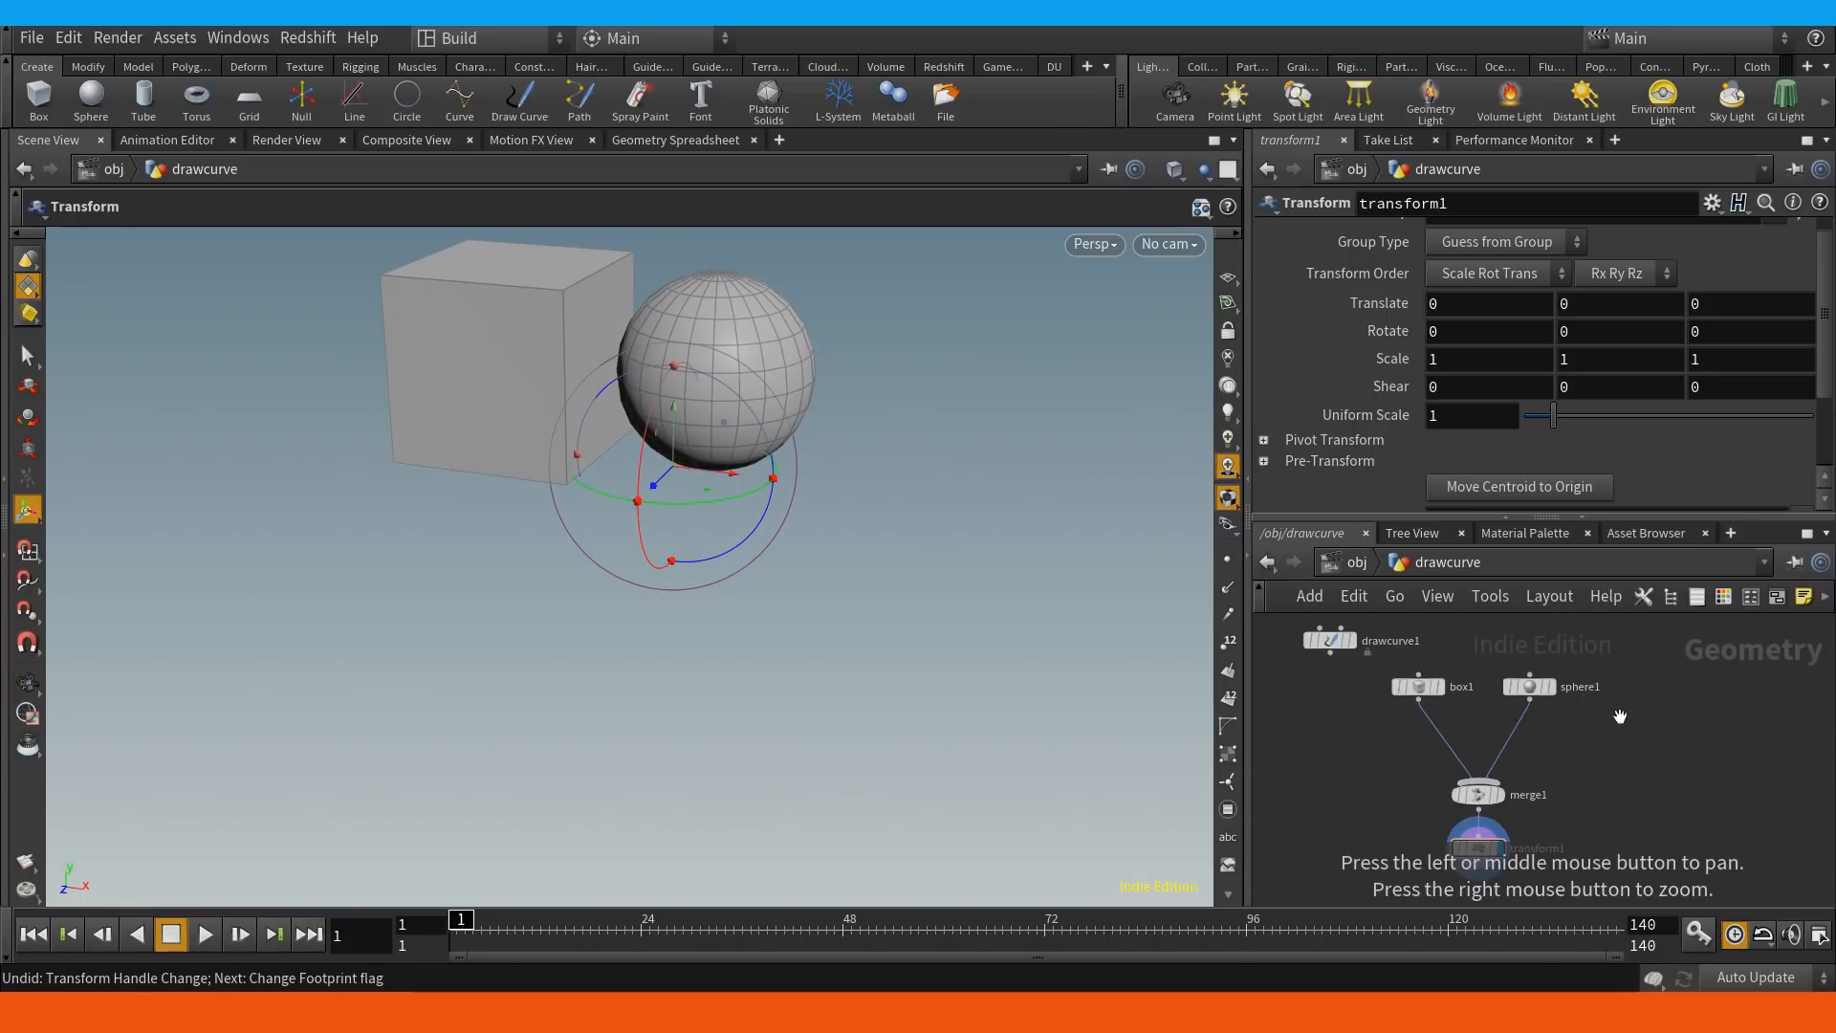
Add an Object Merge node beside the sphere node in the drawcurve network.
drag(1615, 750, 1560, 772)
key(Tab)
text(obj)
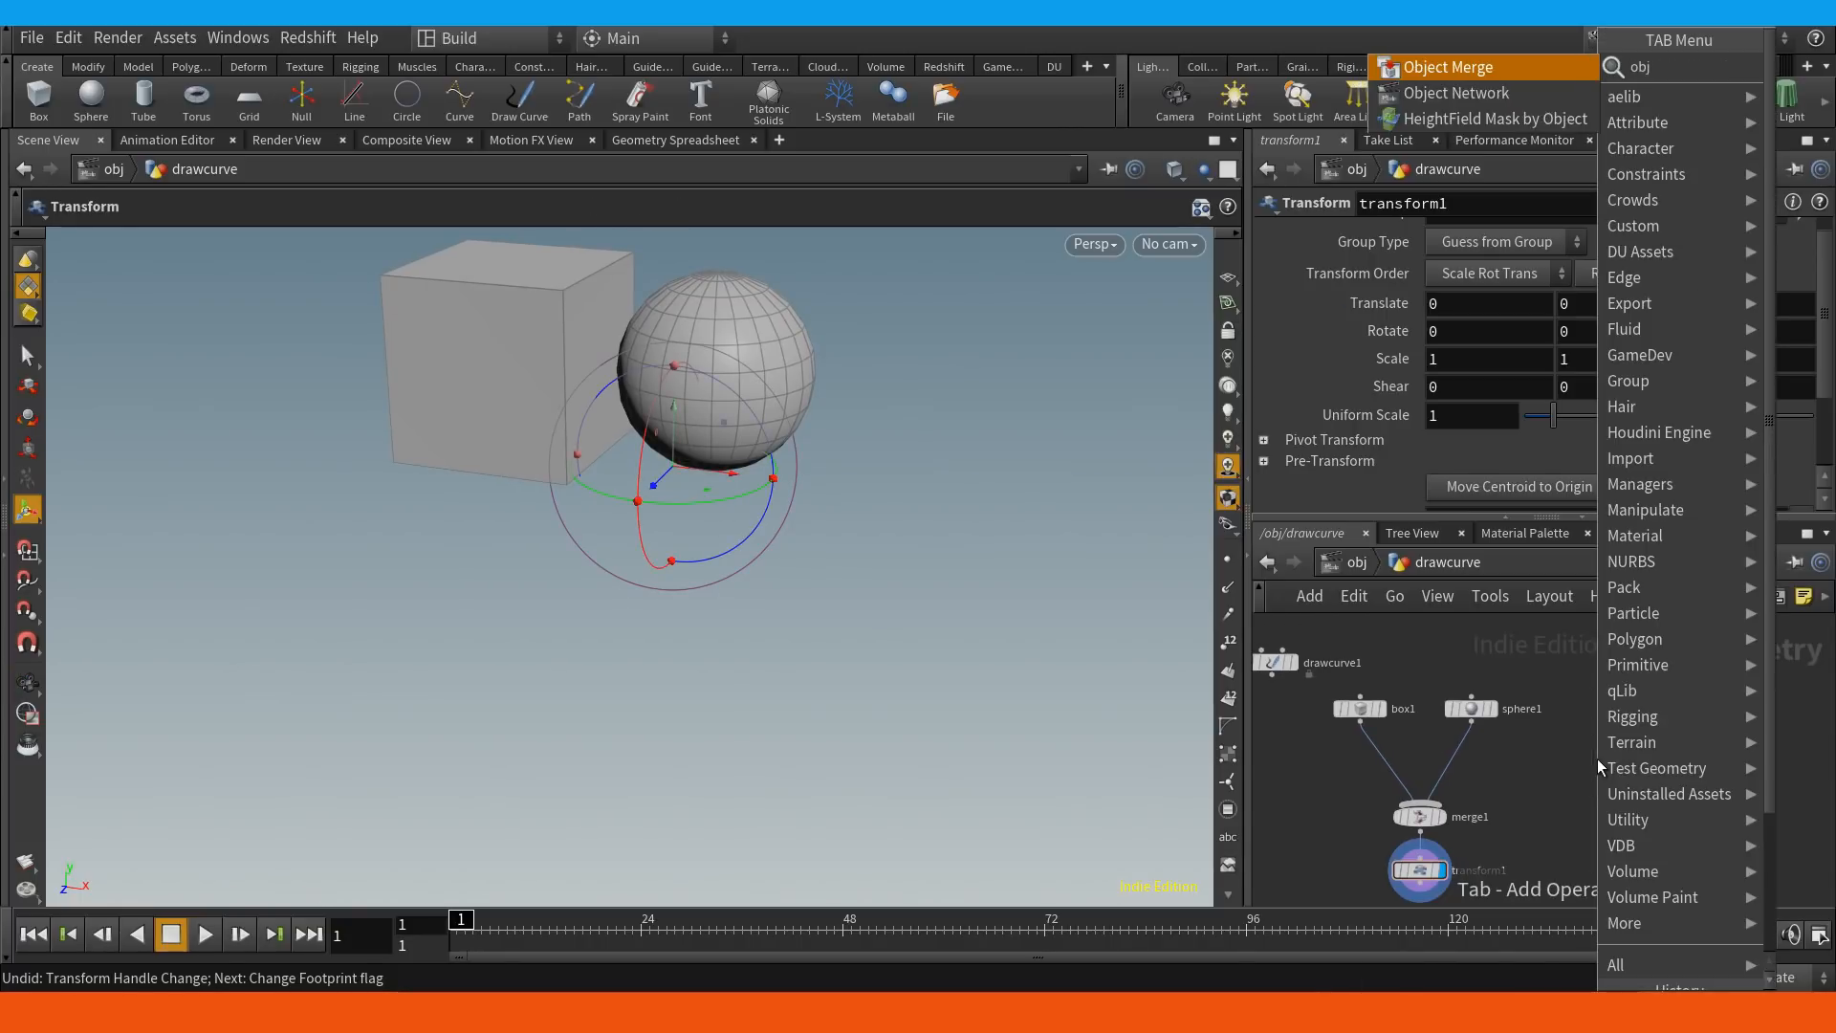
key(Return)
click(1597, 760)
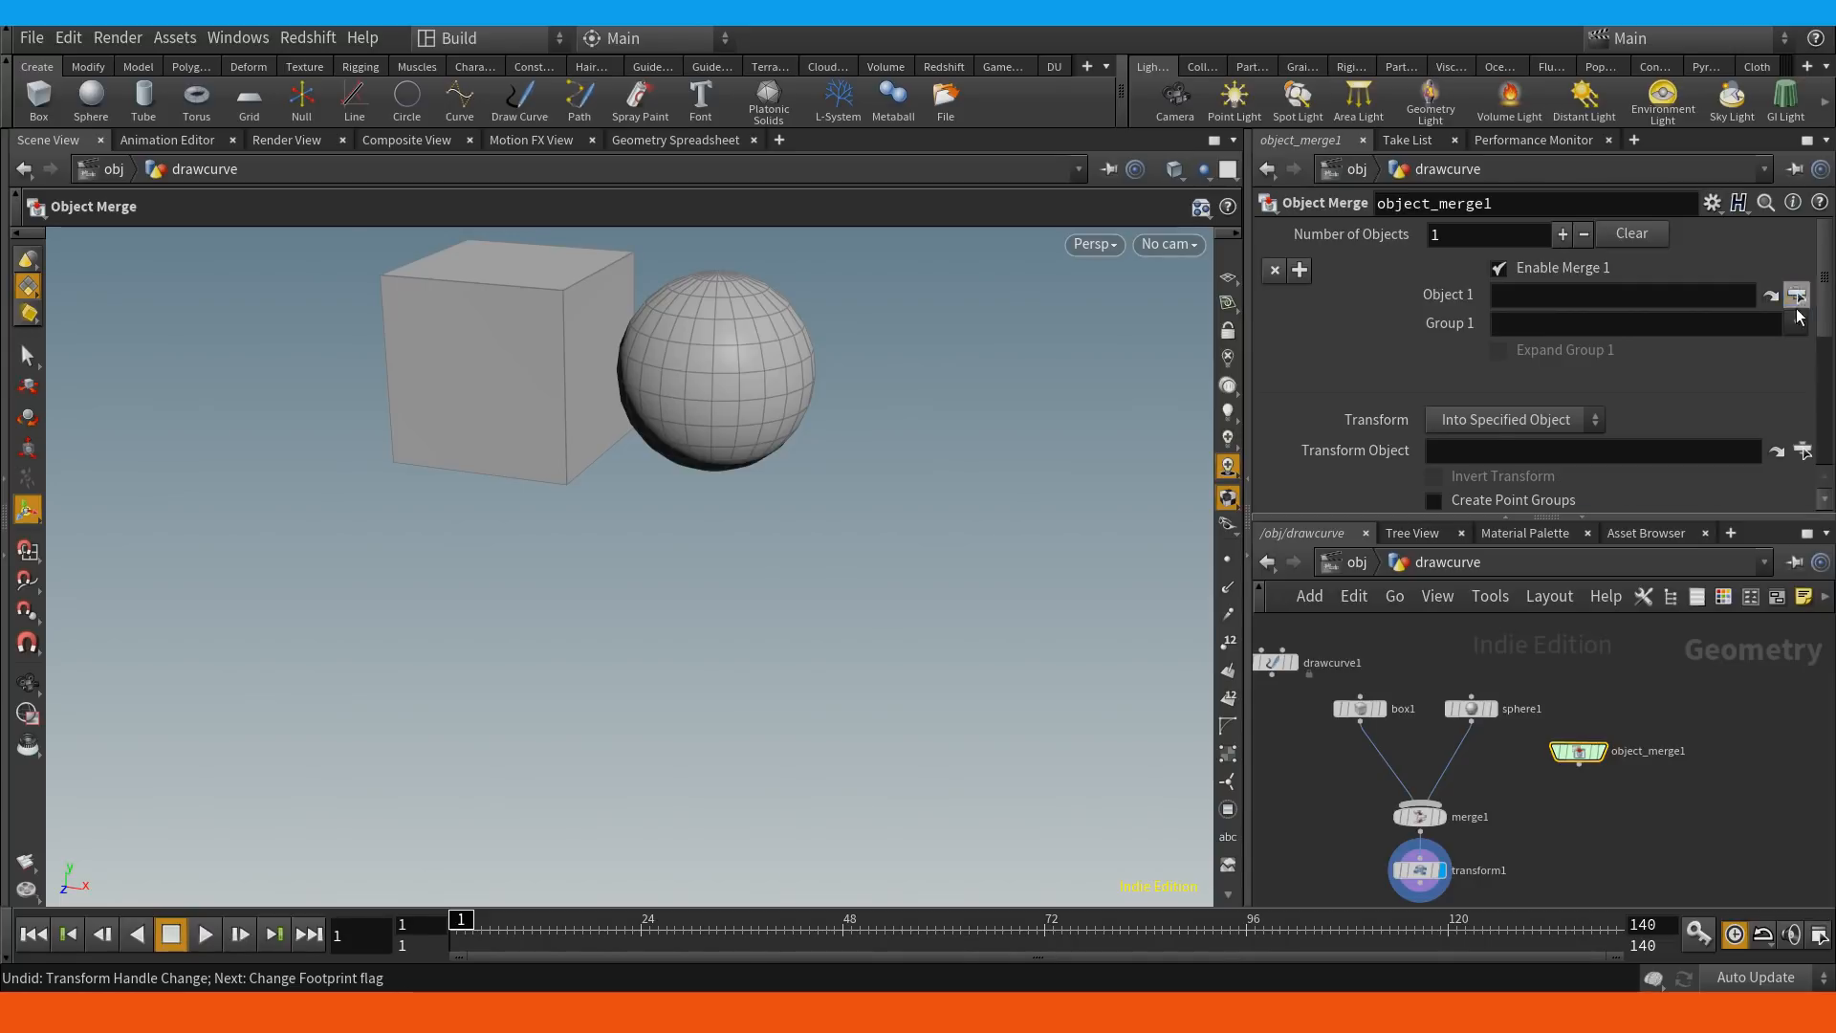
Set the Object Merge node's Object 1 to /obj/grid_object1 and connect the node to the merge node.
click(1797, 297)
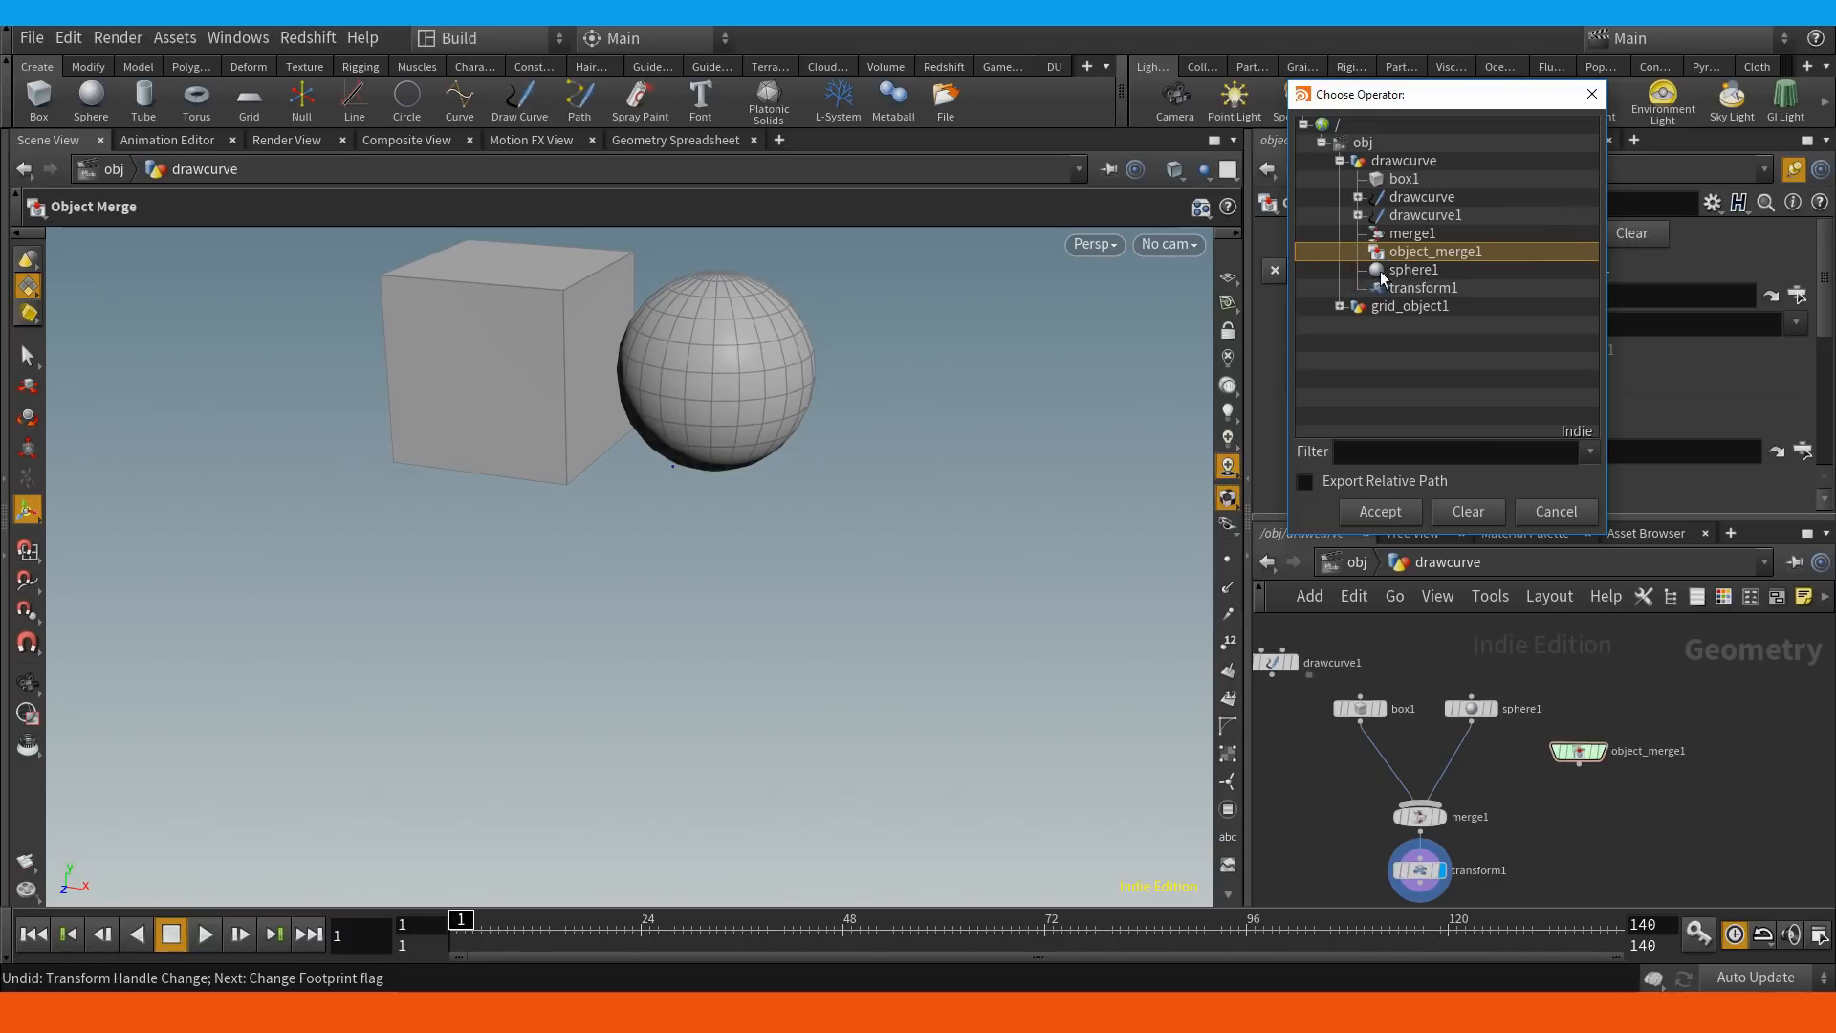
click(1369, 310)
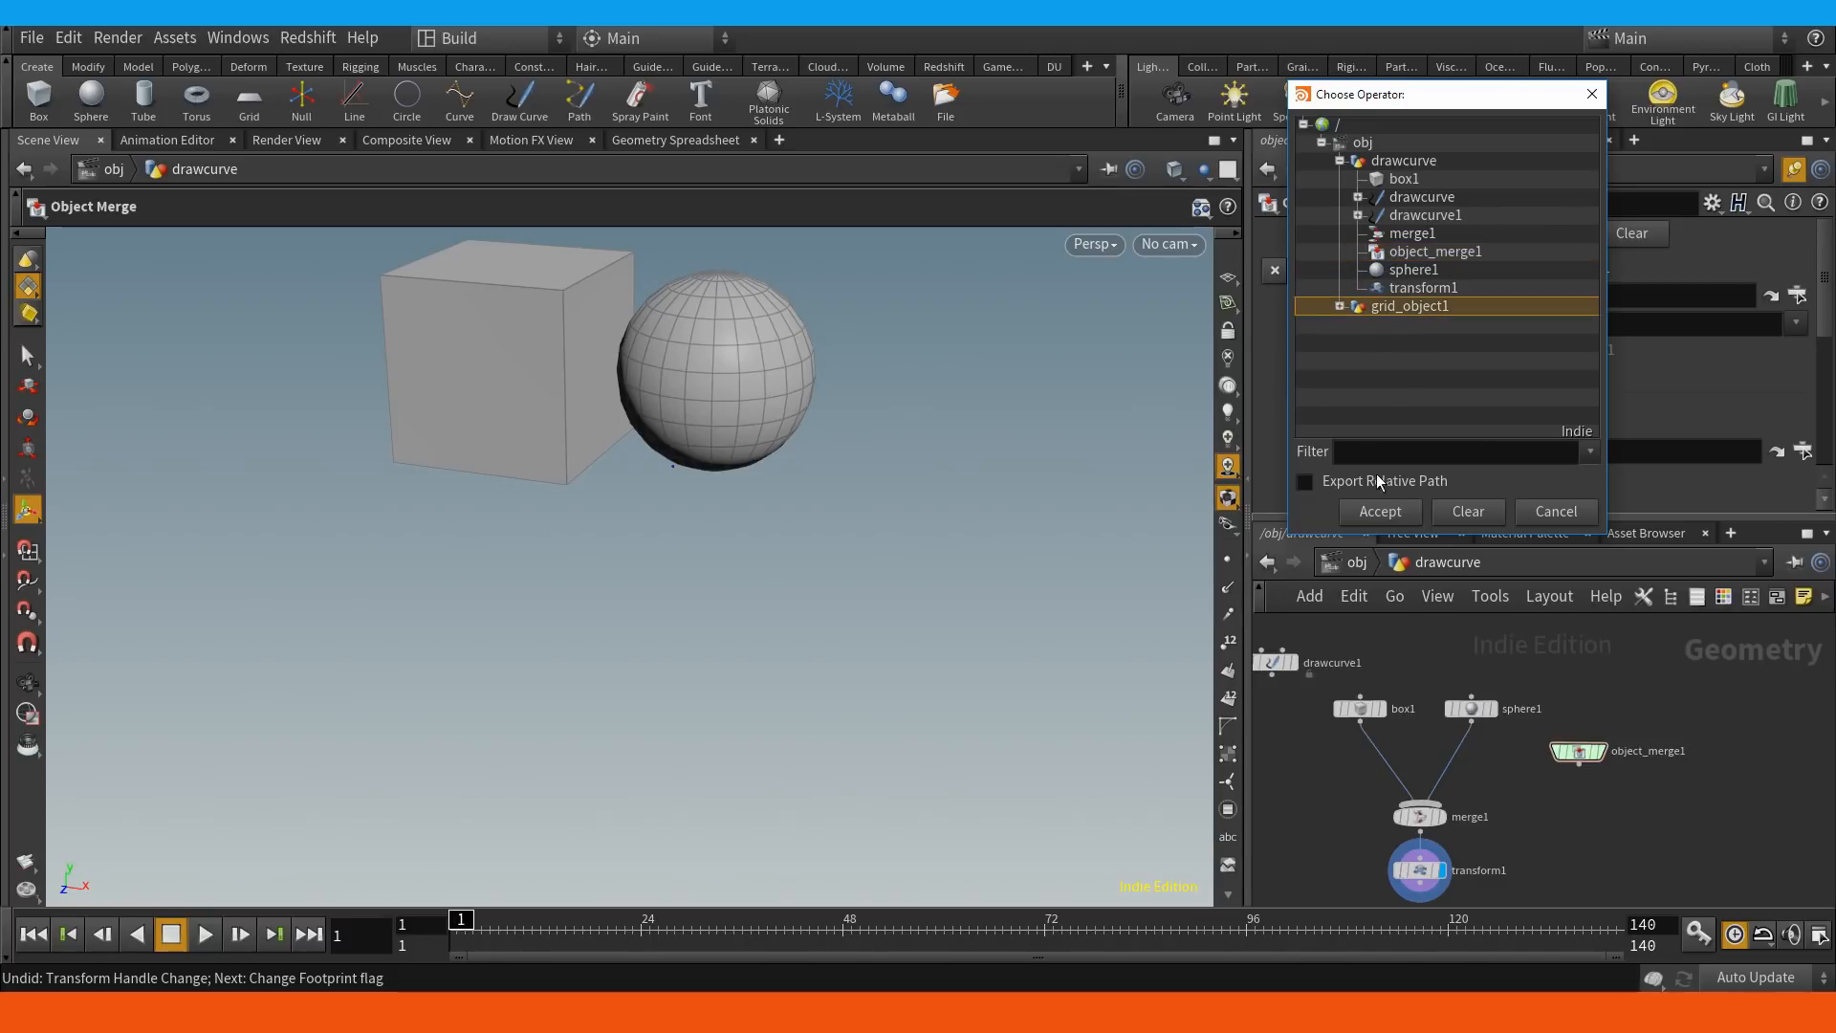
click(1340, 306)
click(1381, 513)
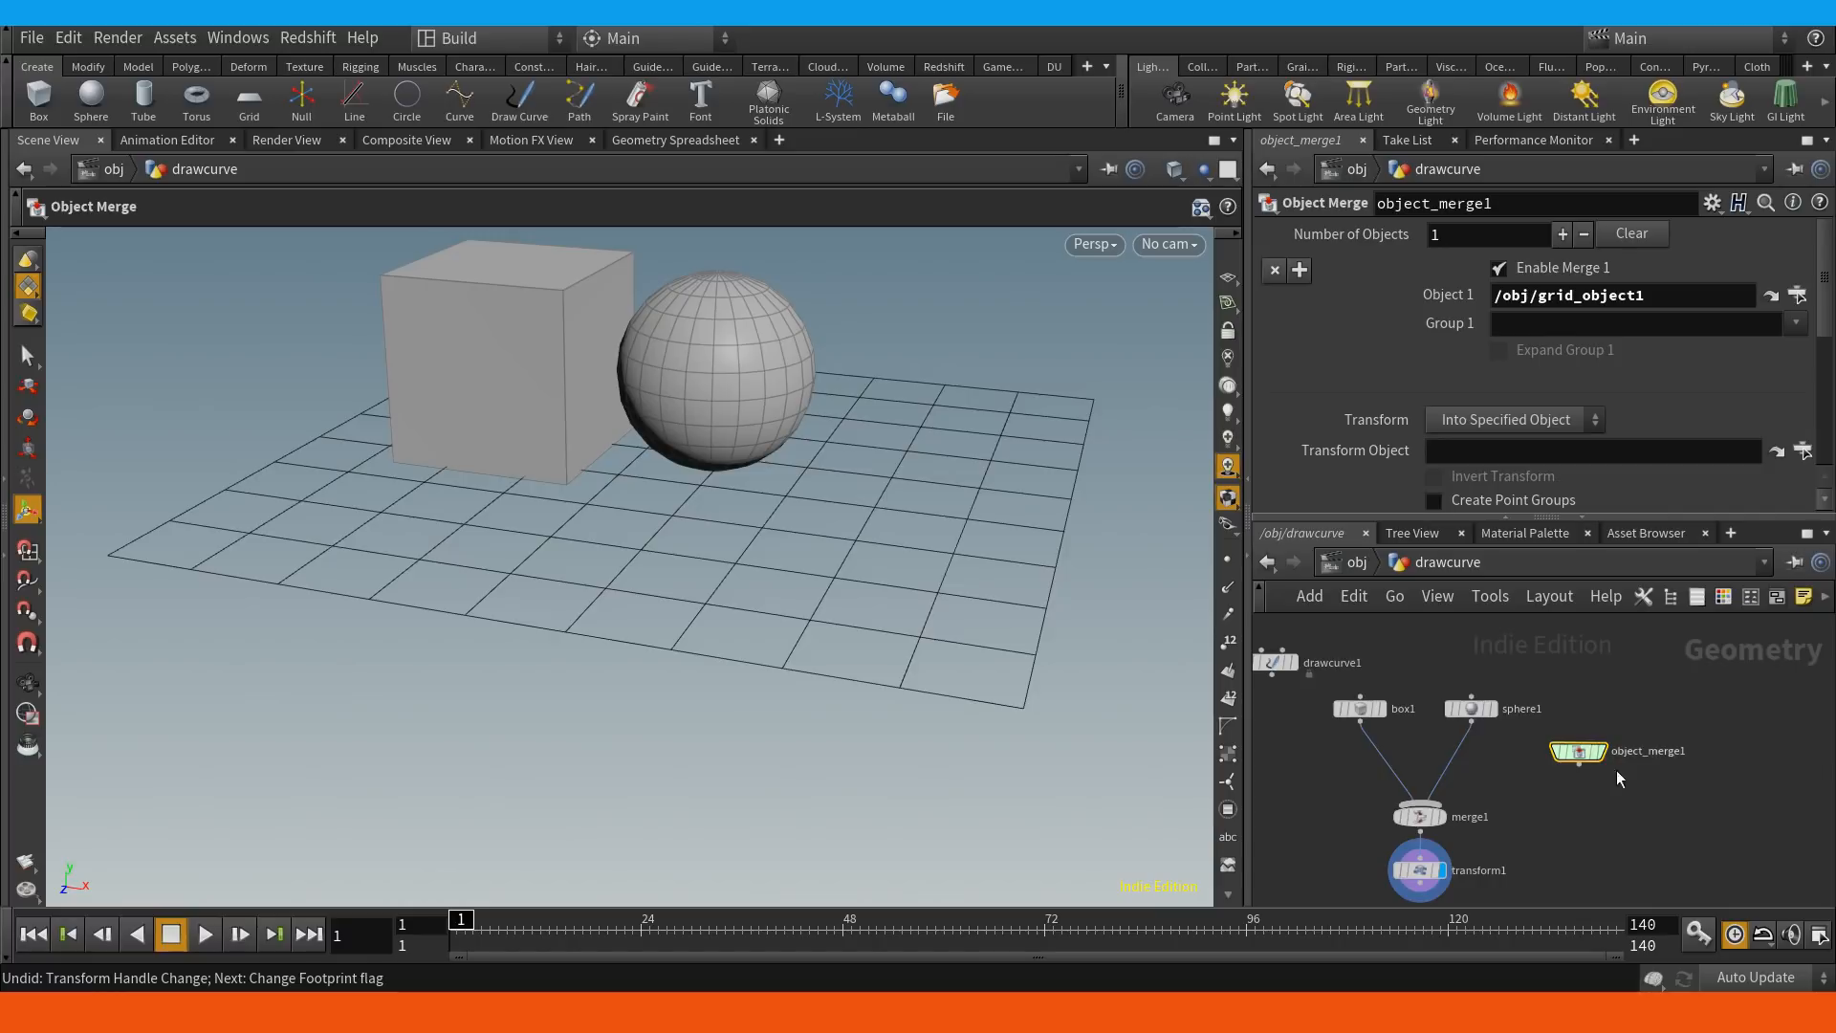
drag(1578, 762, 1421, 804)
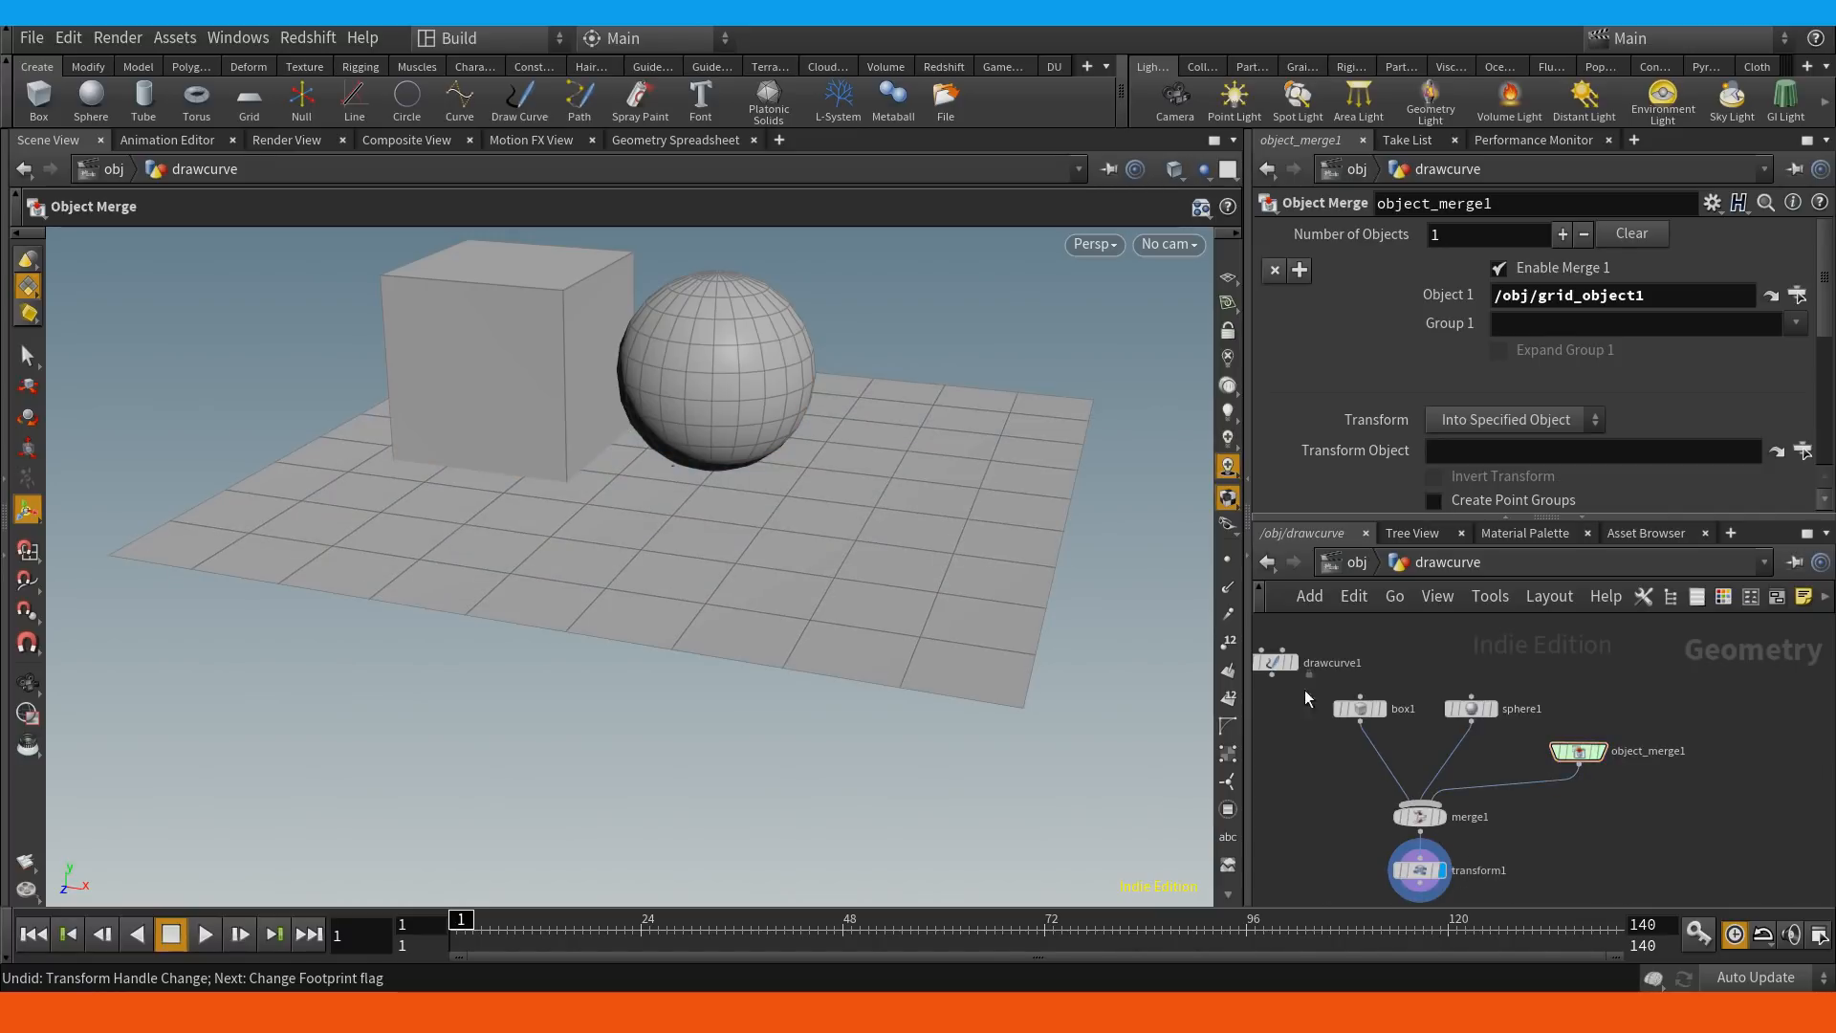
Try moving the box, sphere and grid together with the transform node's handle, and undo the move.
click(1412, 871)
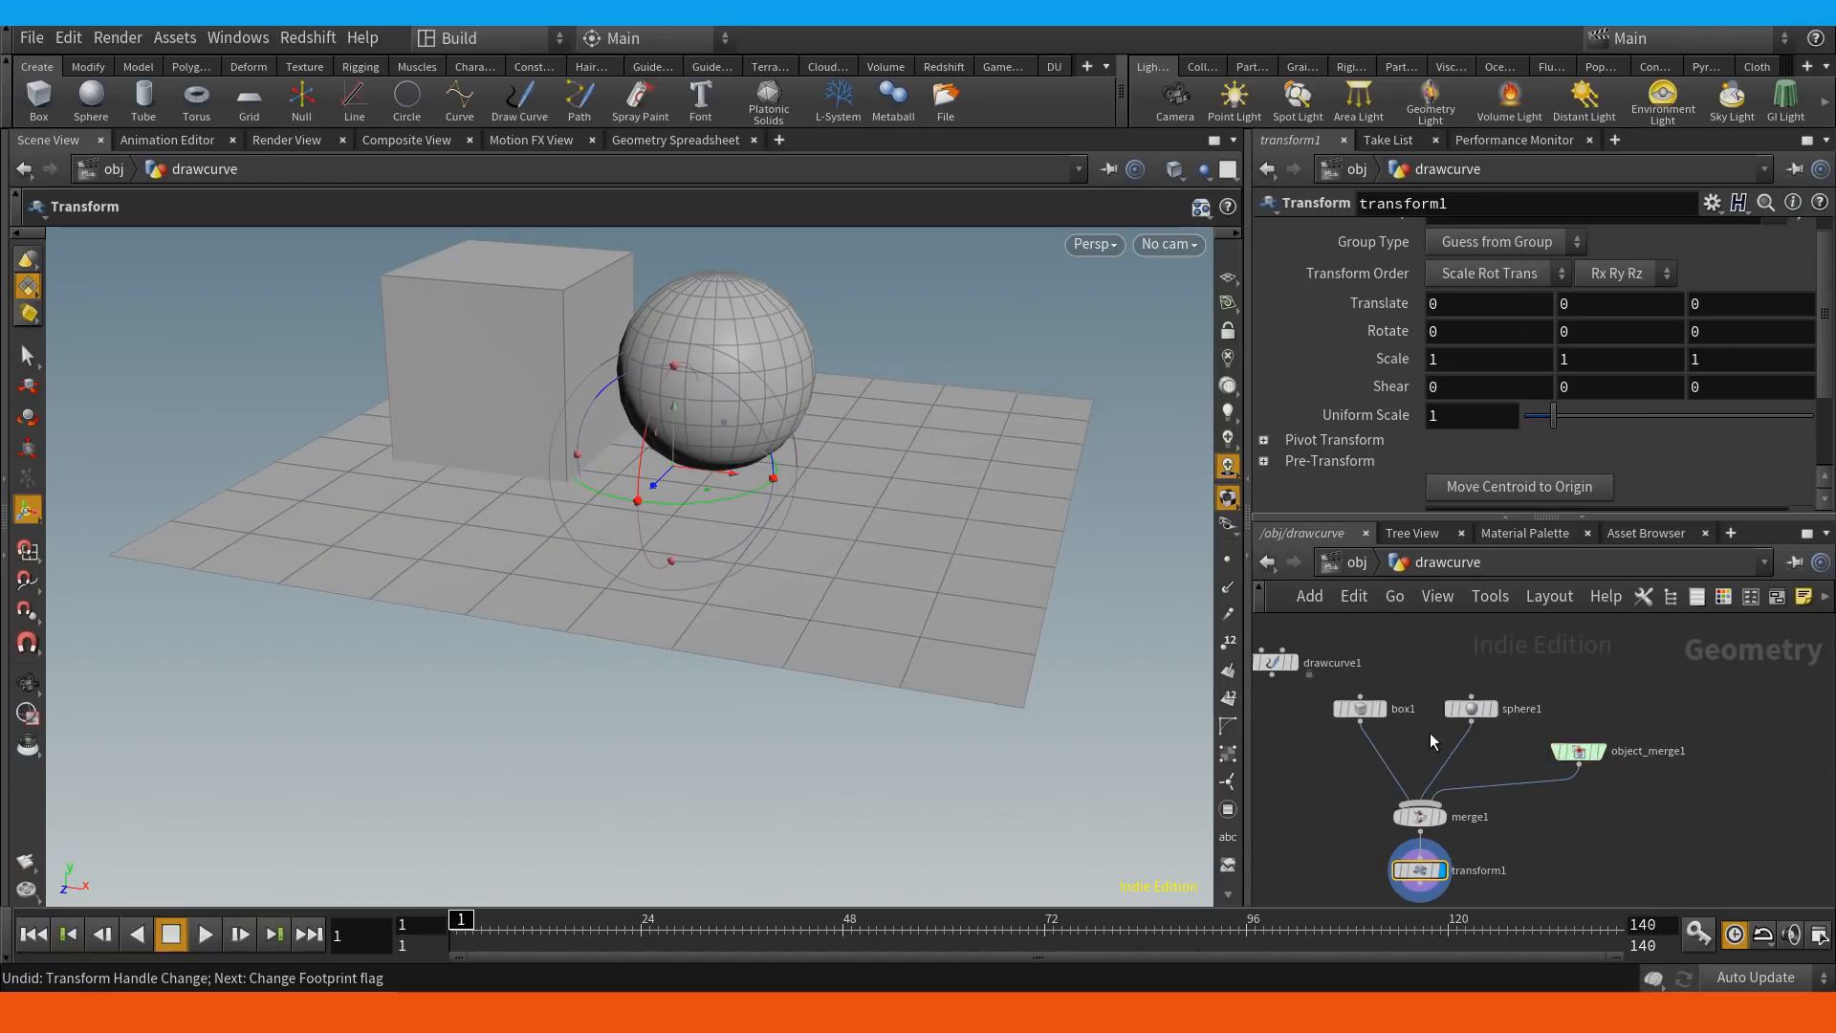
drag(725, 496, 875, 433)
key(ctrl+z)
Set the Object Merge node's Object 1 to the grid node at /obj/grid_object1/grid1.
alt+drag(781, 514, 752, 494)
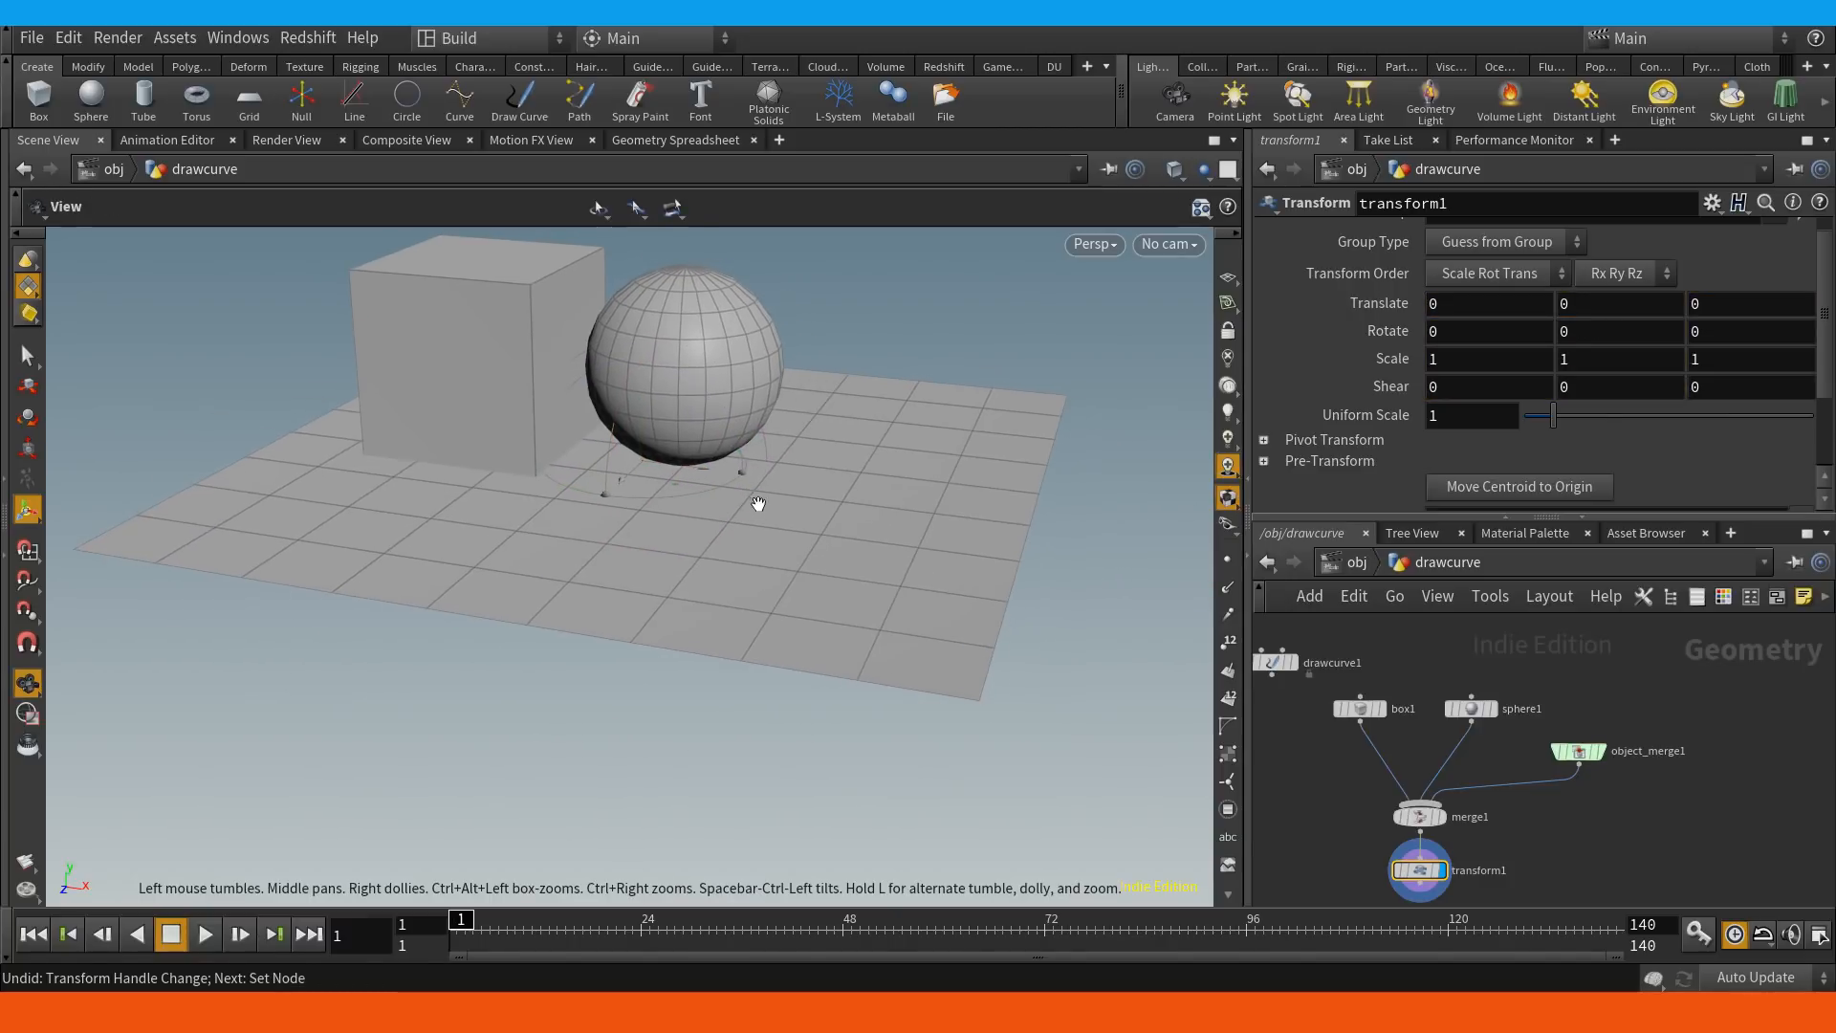
alt+right_drag(752, 495, 647, 545)
alt+drag(647, 545, 717, 543)
click(1578, 751)
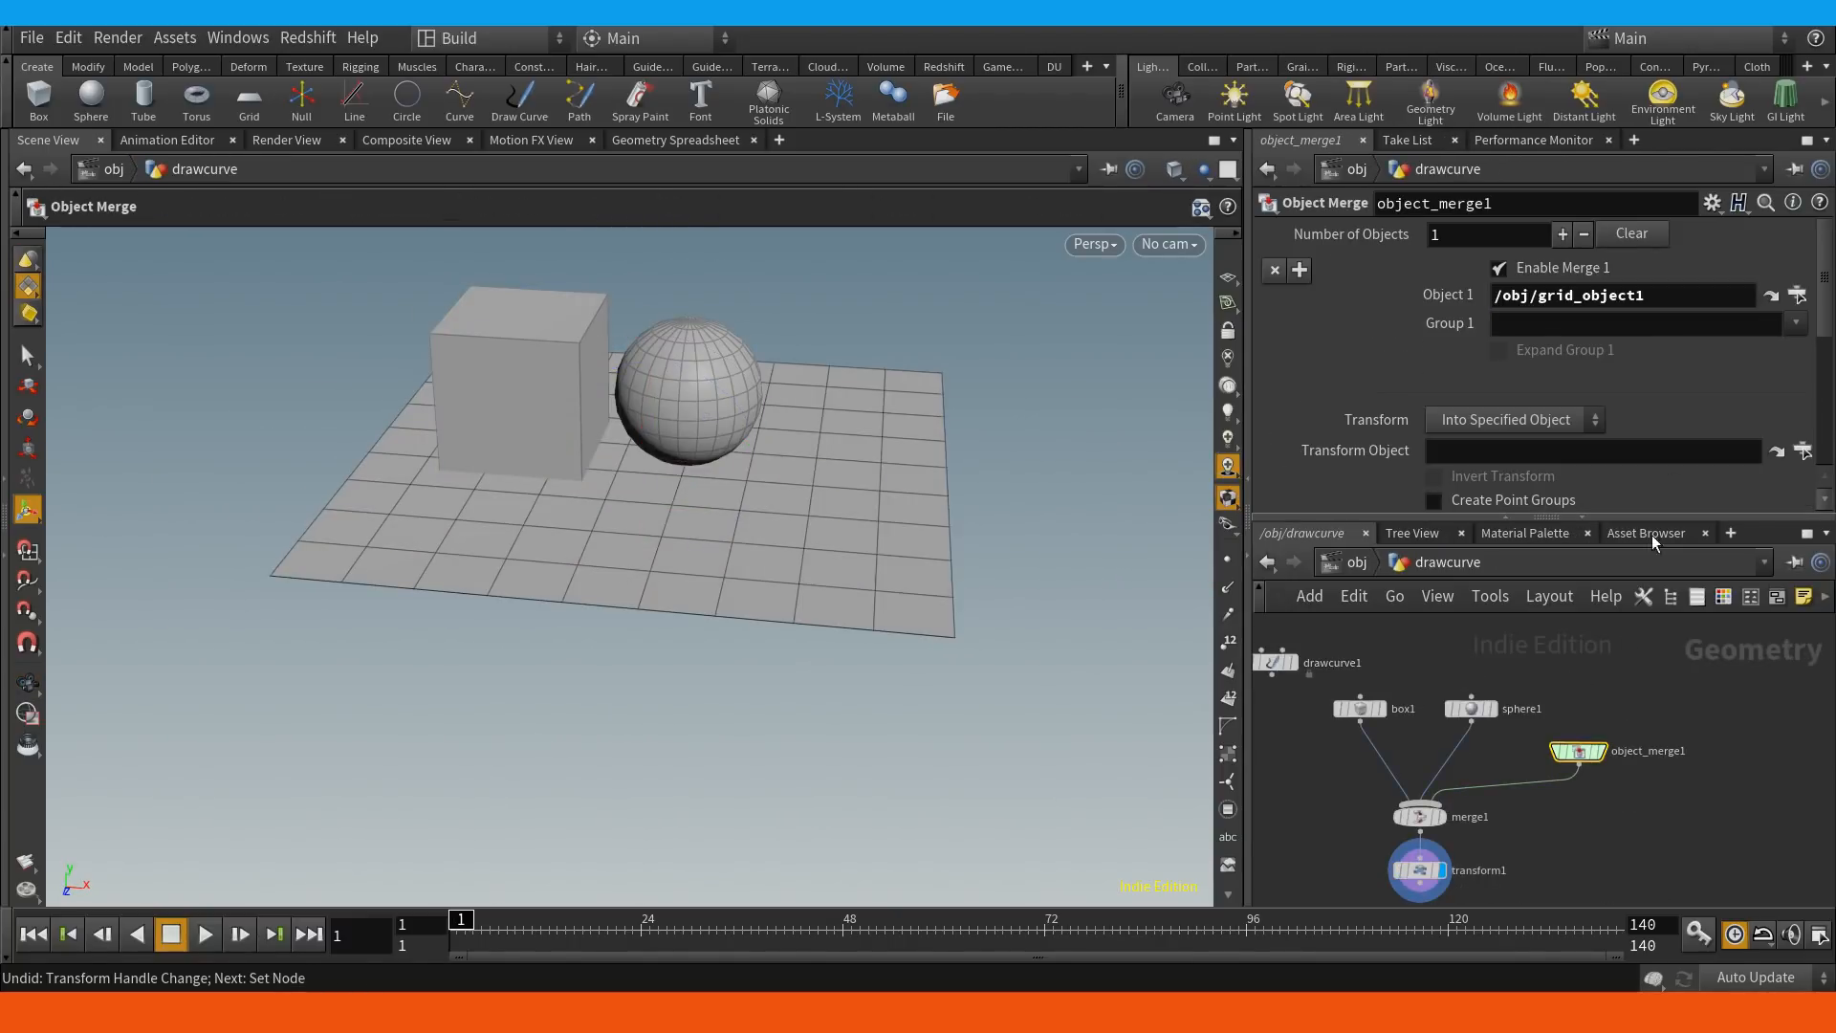
click(1799, 297)
click(1340, 307)
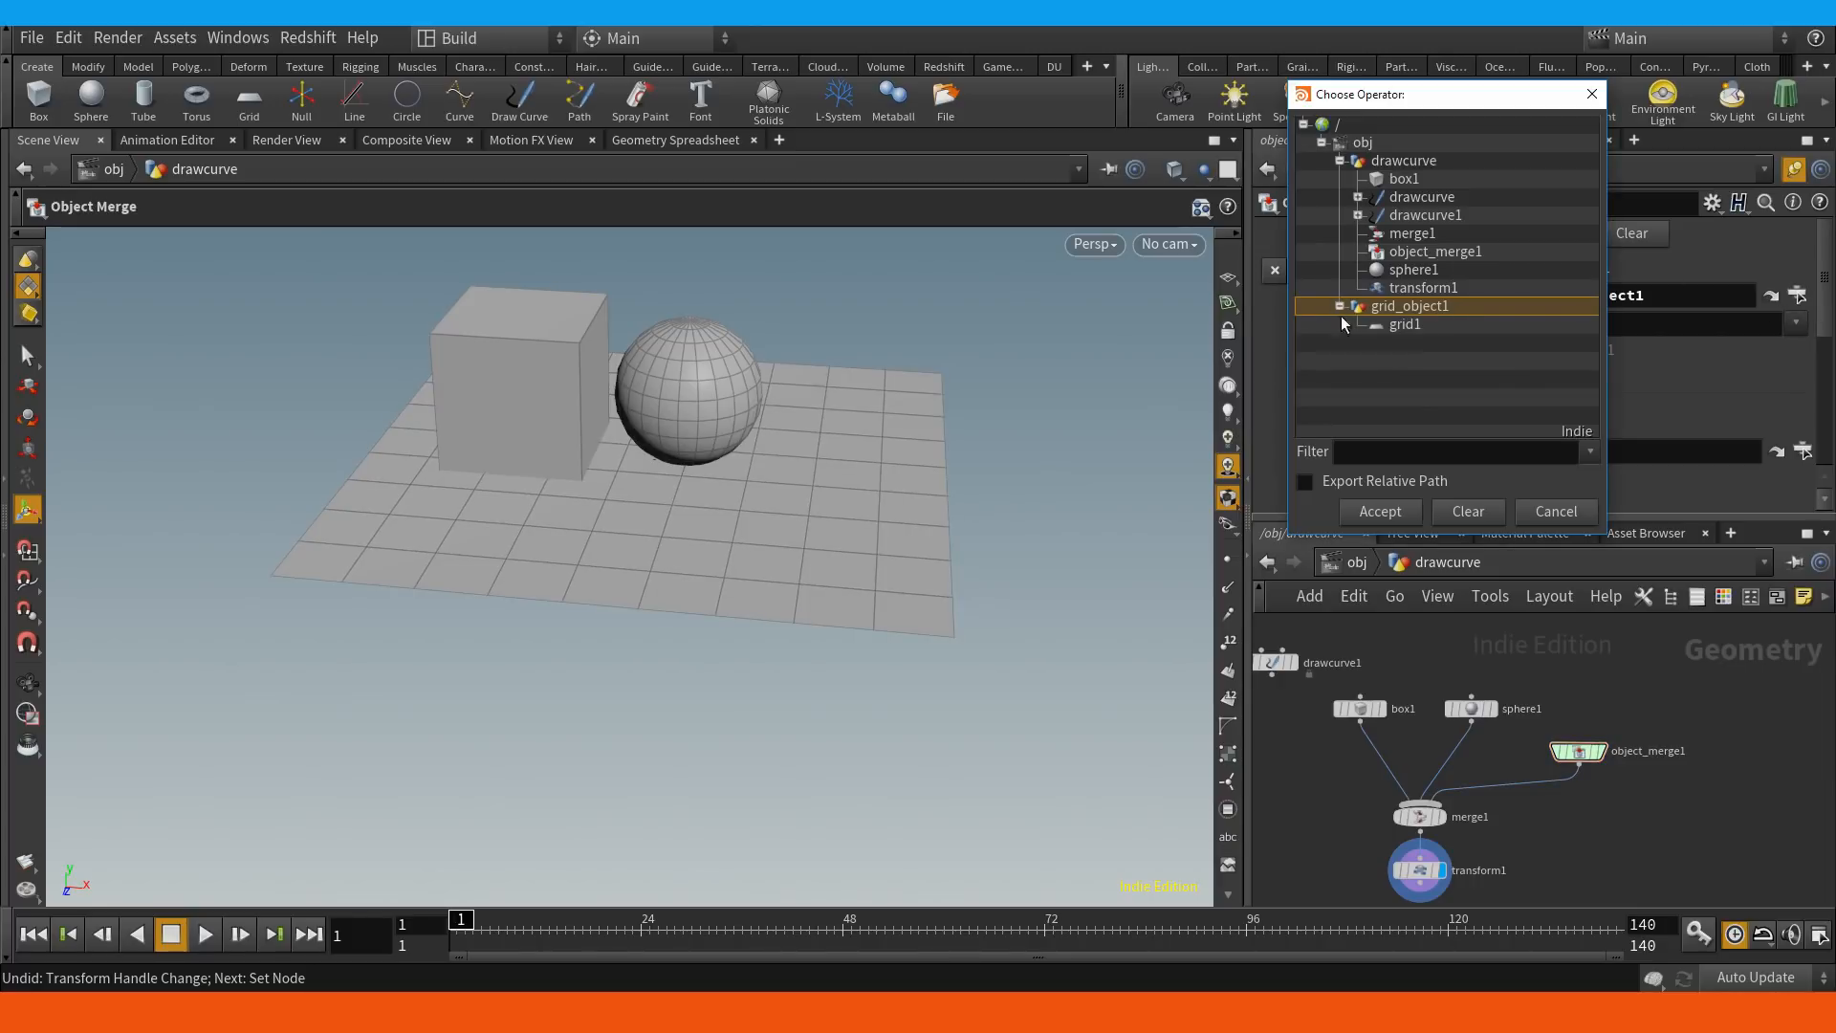
click(1403, 326)
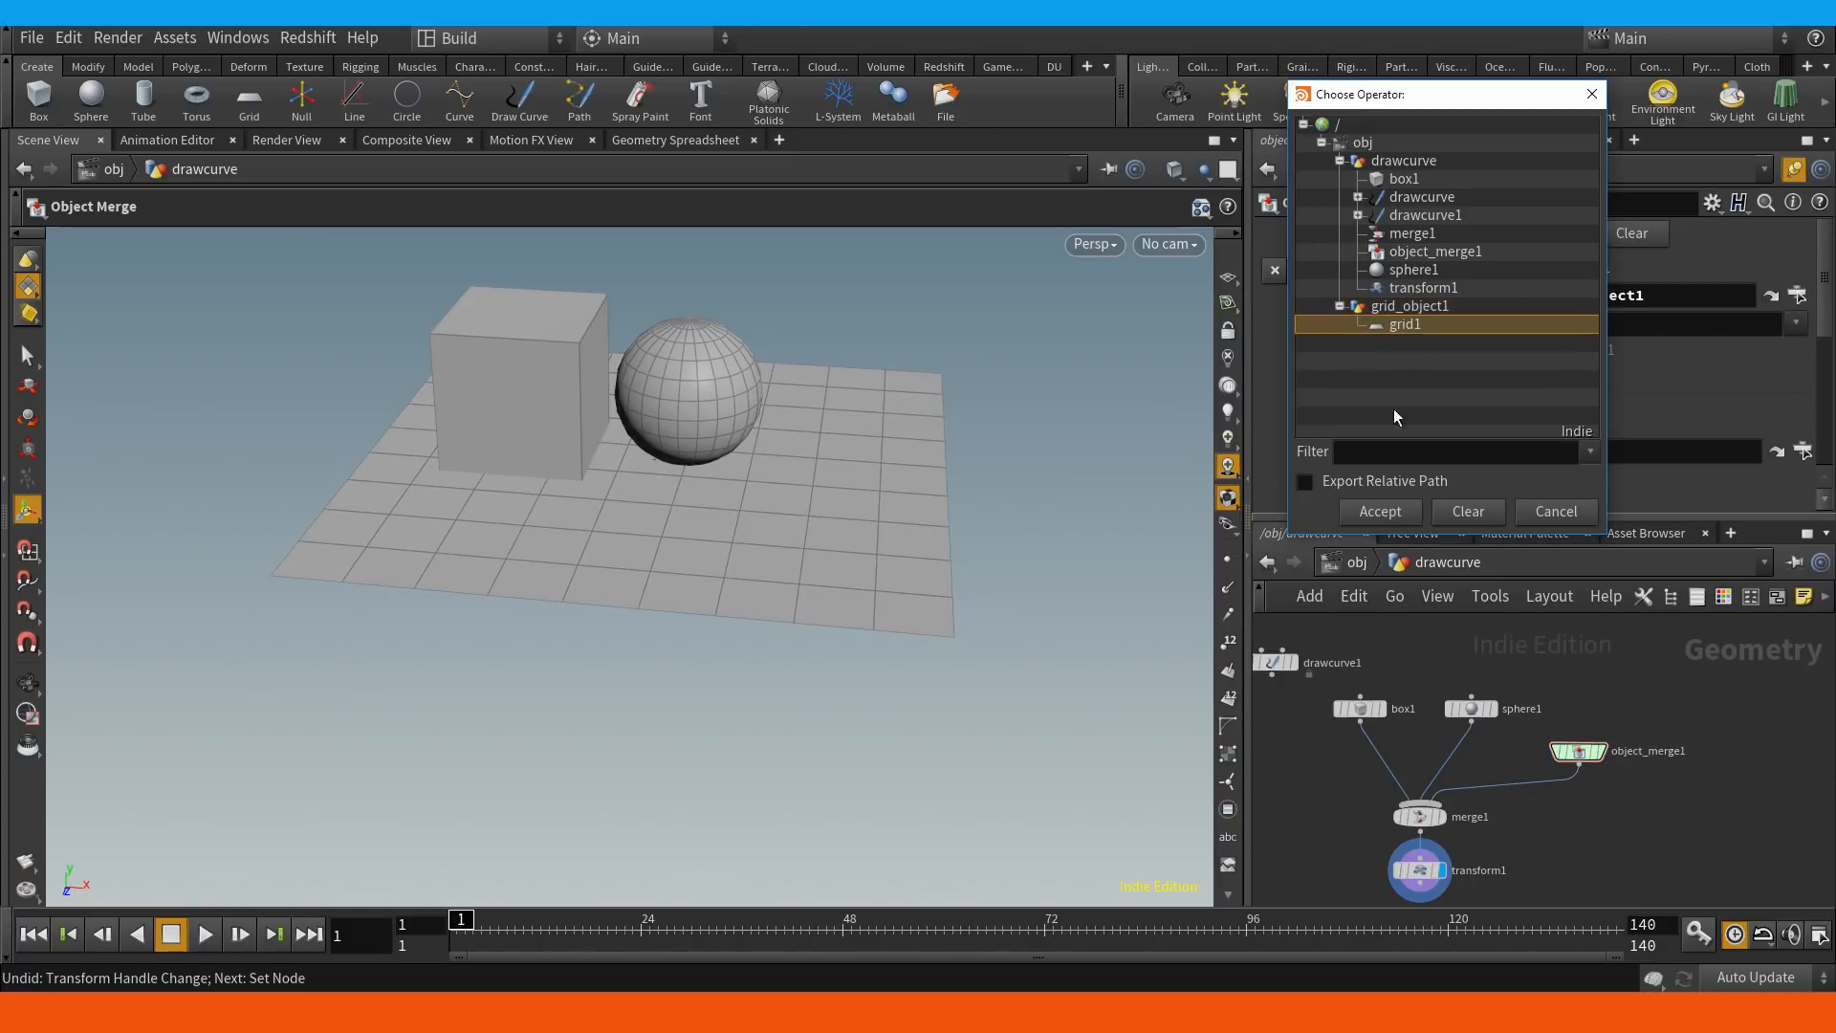
click(1384, 517)
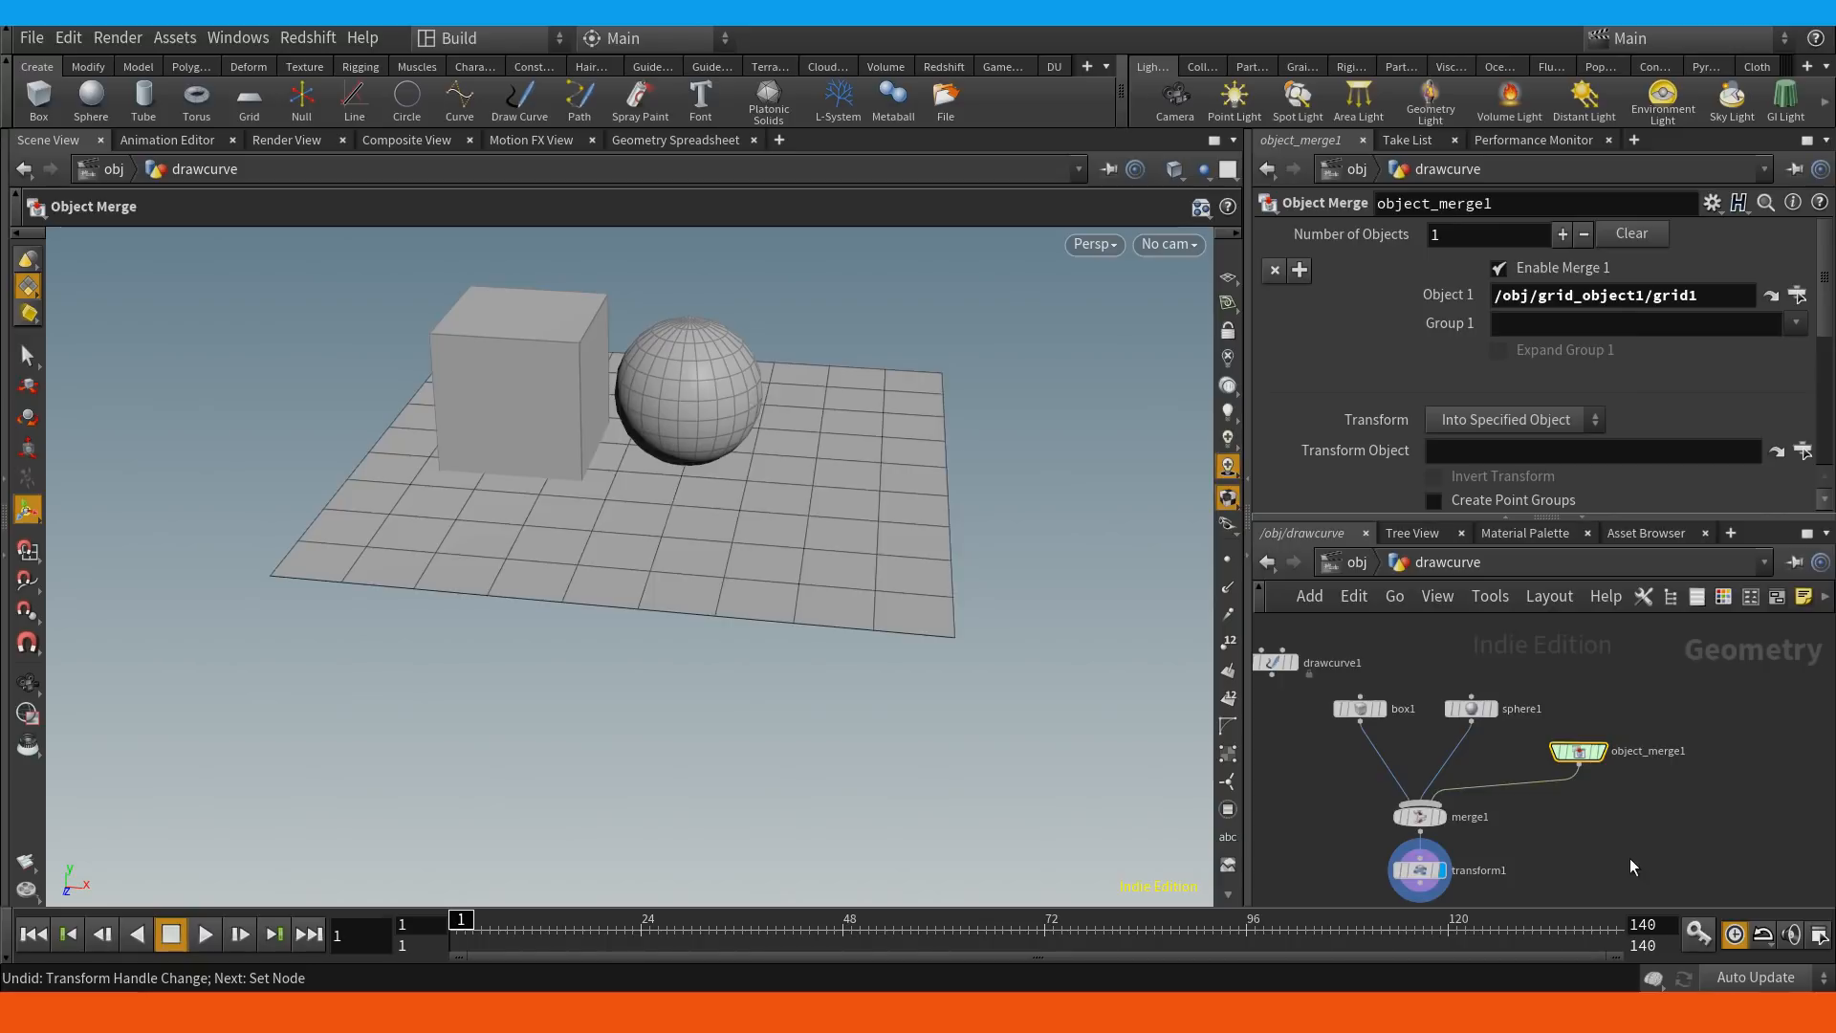
Add a sphere node and a box node in the grid_object1 network, and set the sphere's Center Y to 1.3.
key(u)
key(i)
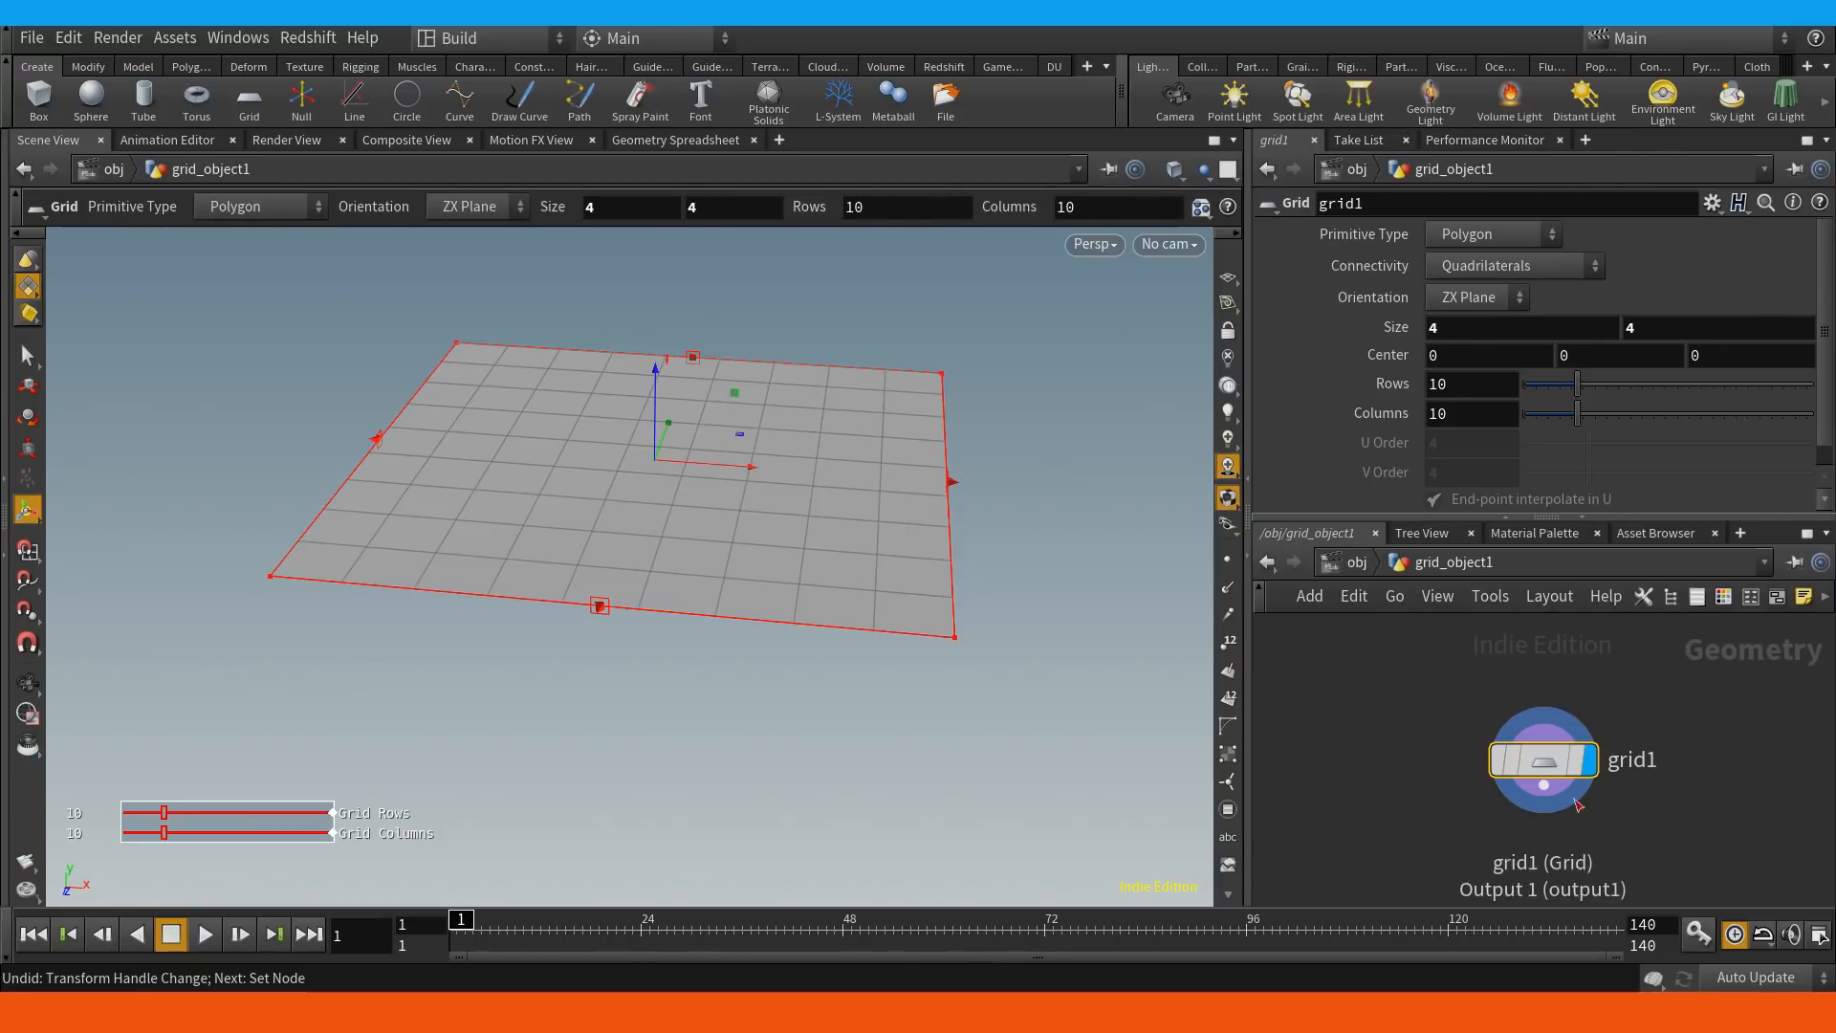
click(91, 95)
click(38, 96)
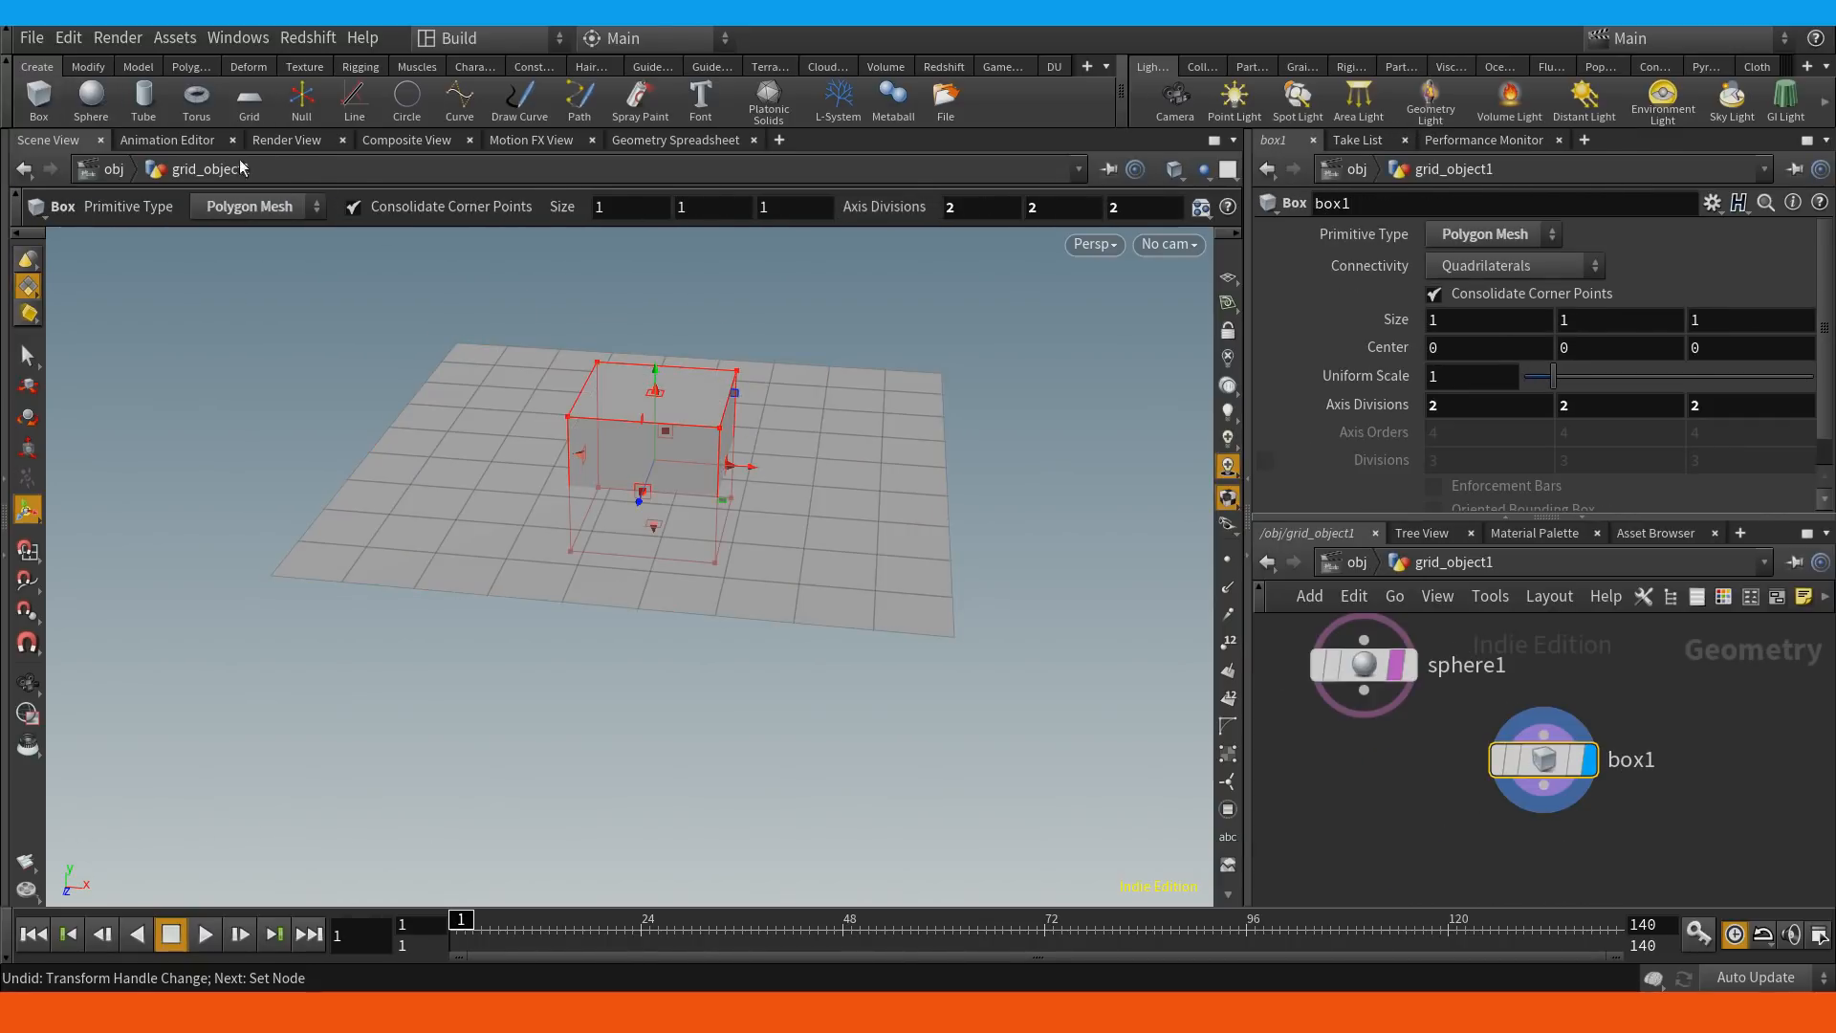
drag(1437, 752, 1590, 797)
click(1519, 708)
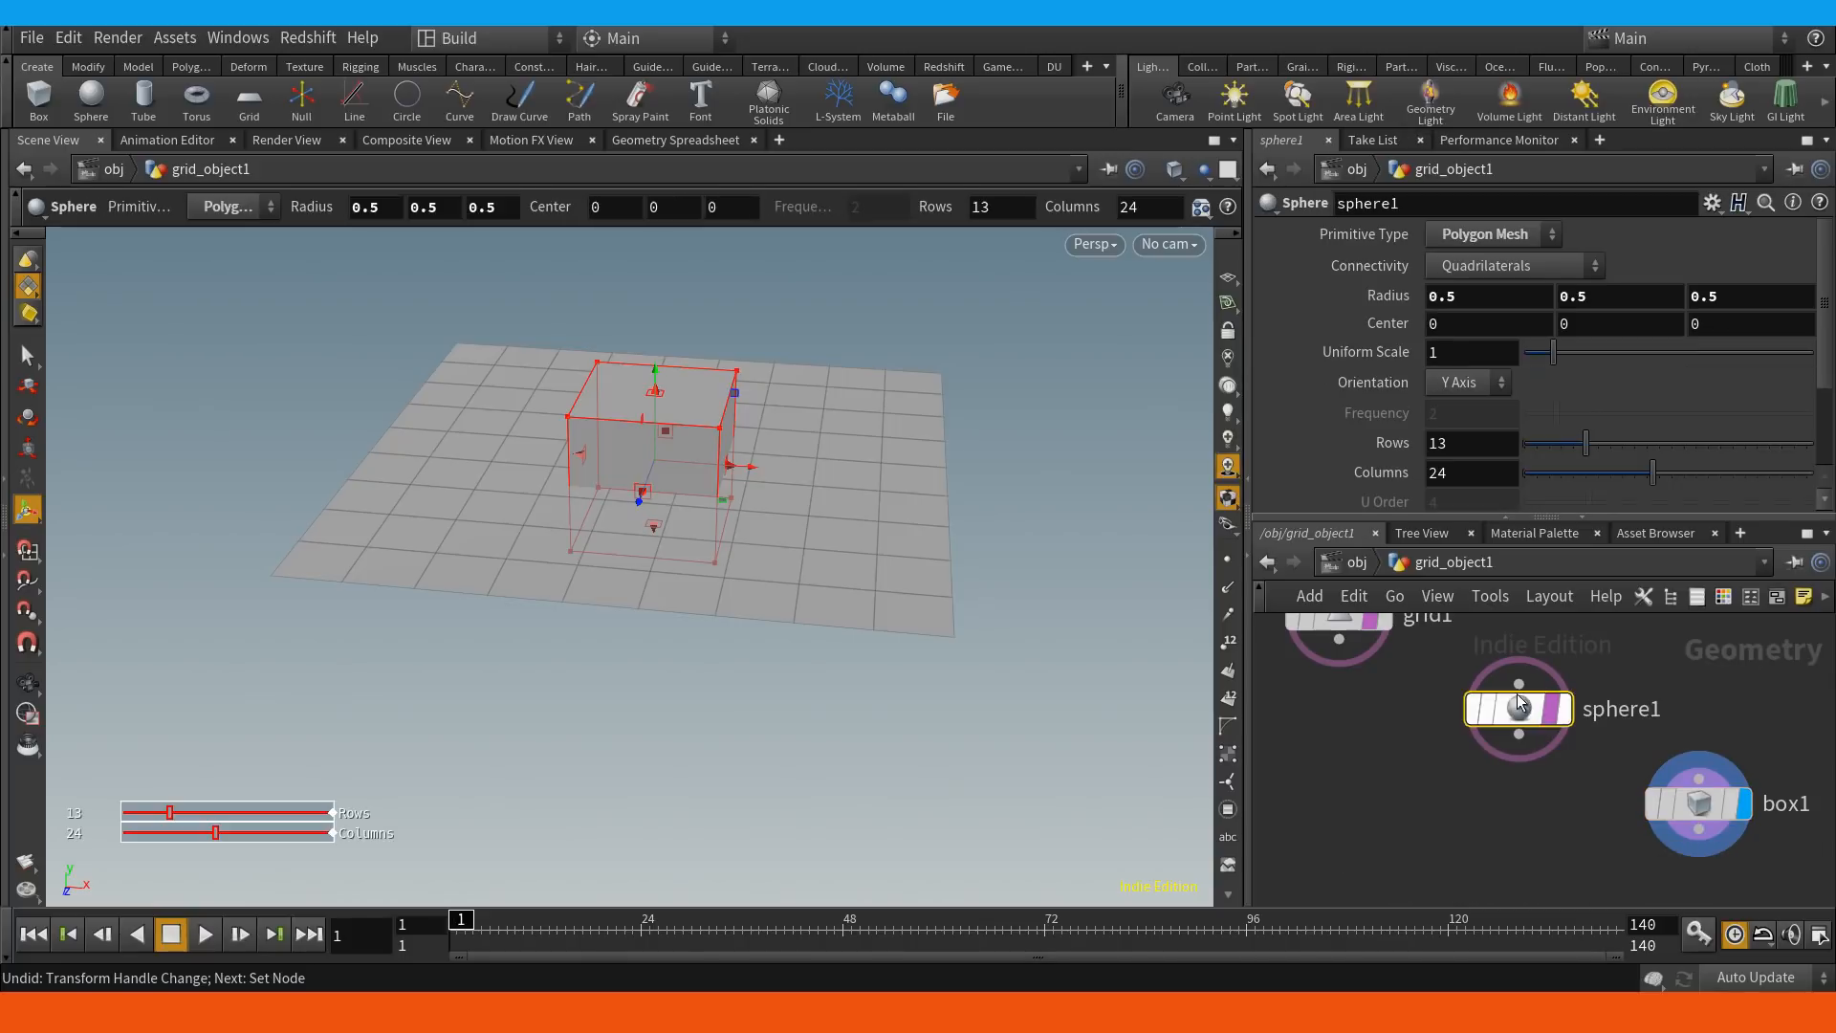
middle_drag(1572, 316, 1743, 354)
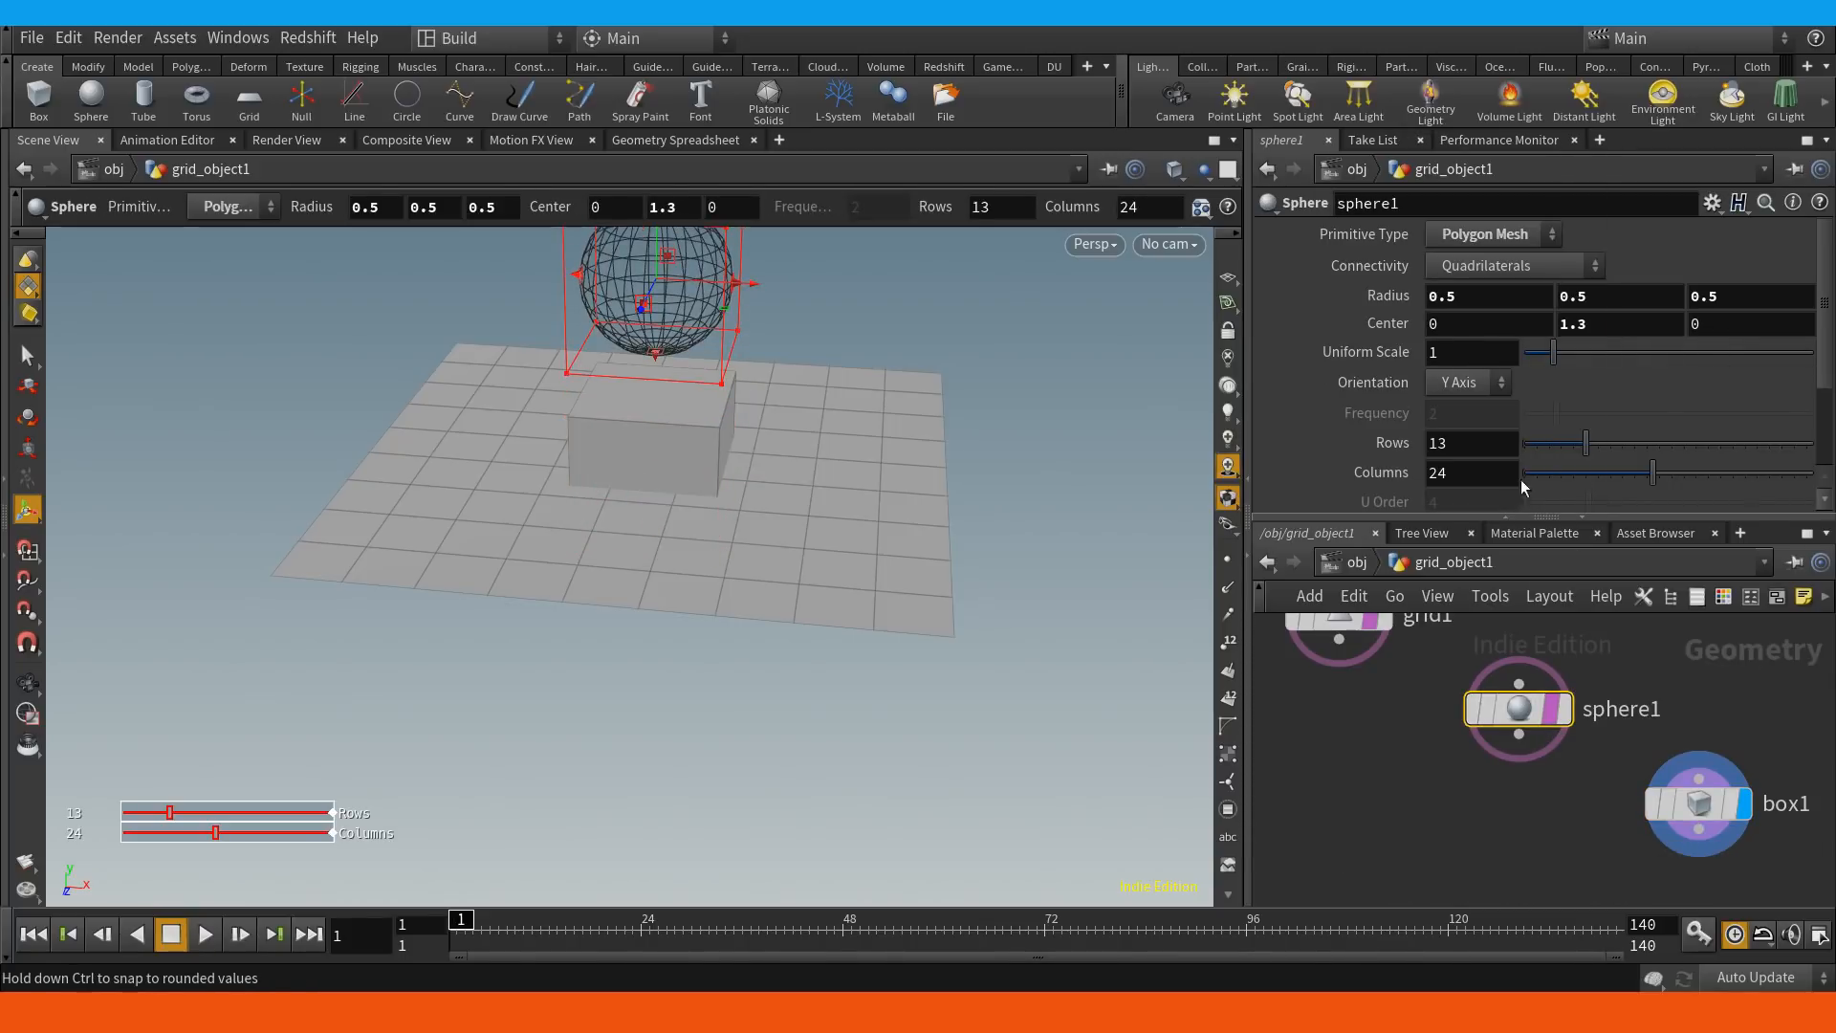
Return to the drawcurve network and examine which geometry the Object Merge node brings in.
click(1385, 723)
drag(1378, 693, 1423, 773)
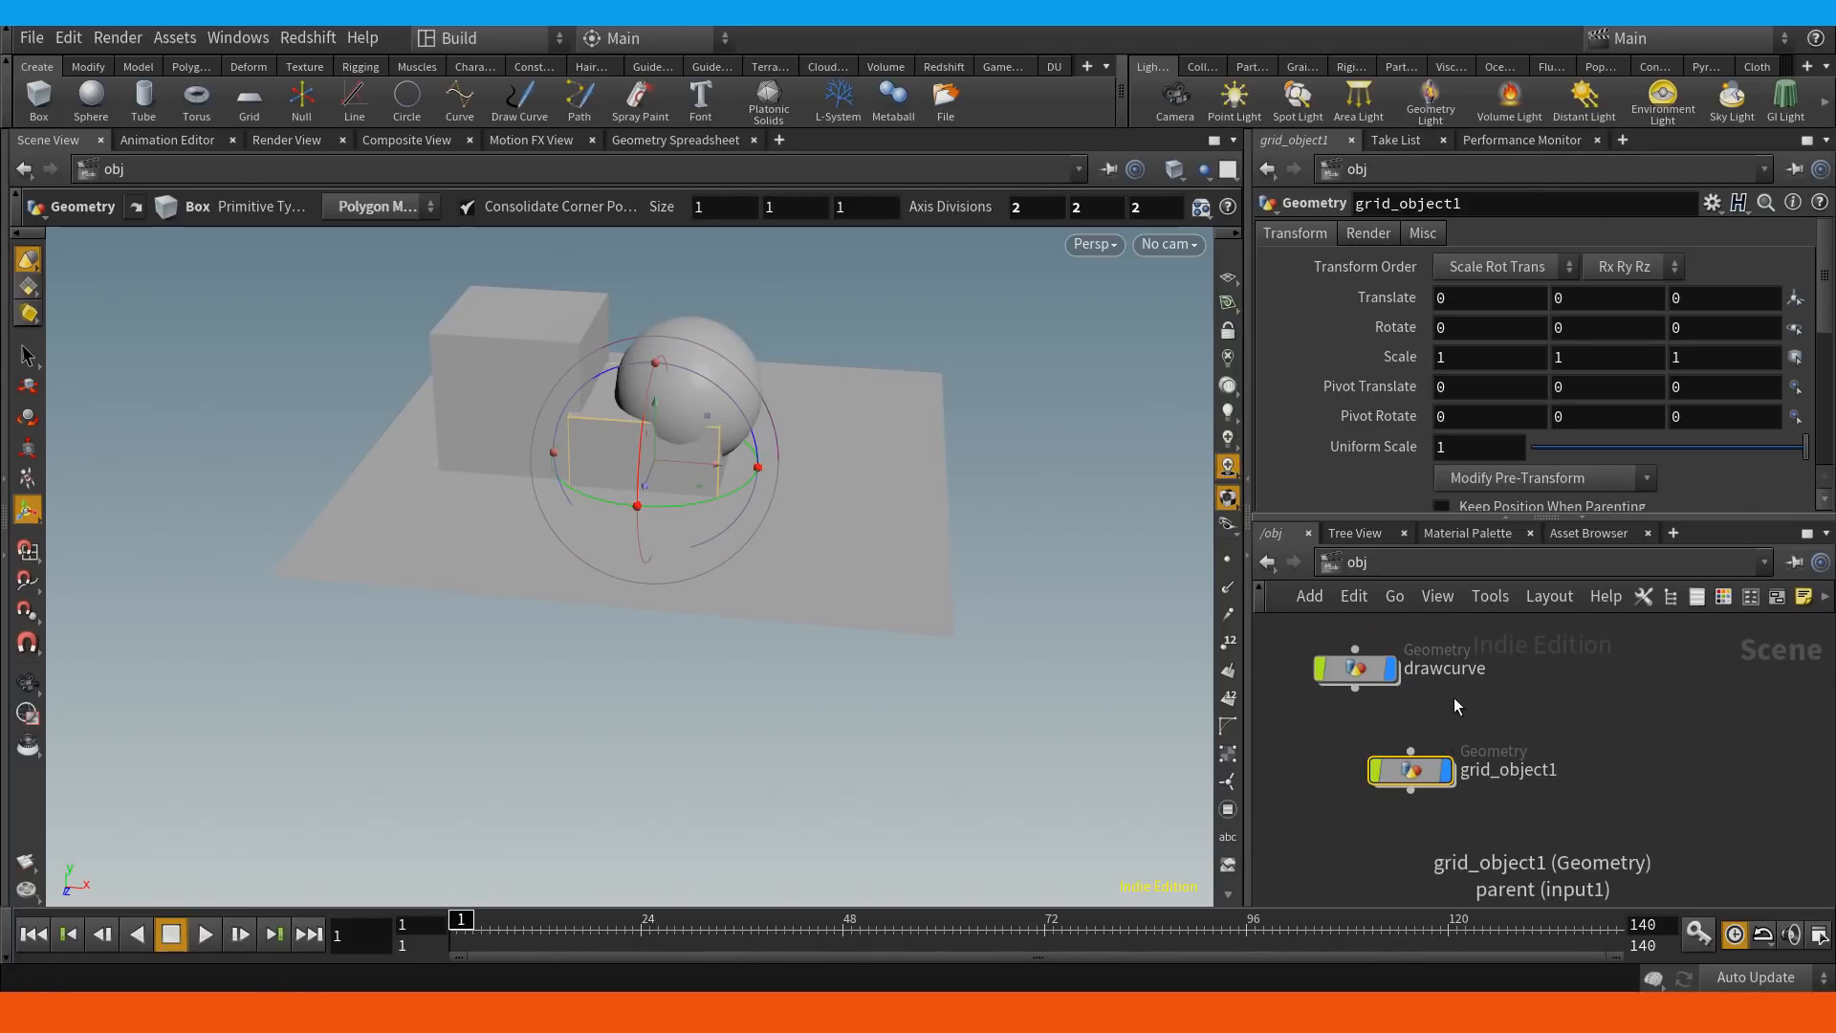
double_click(1364, 666)
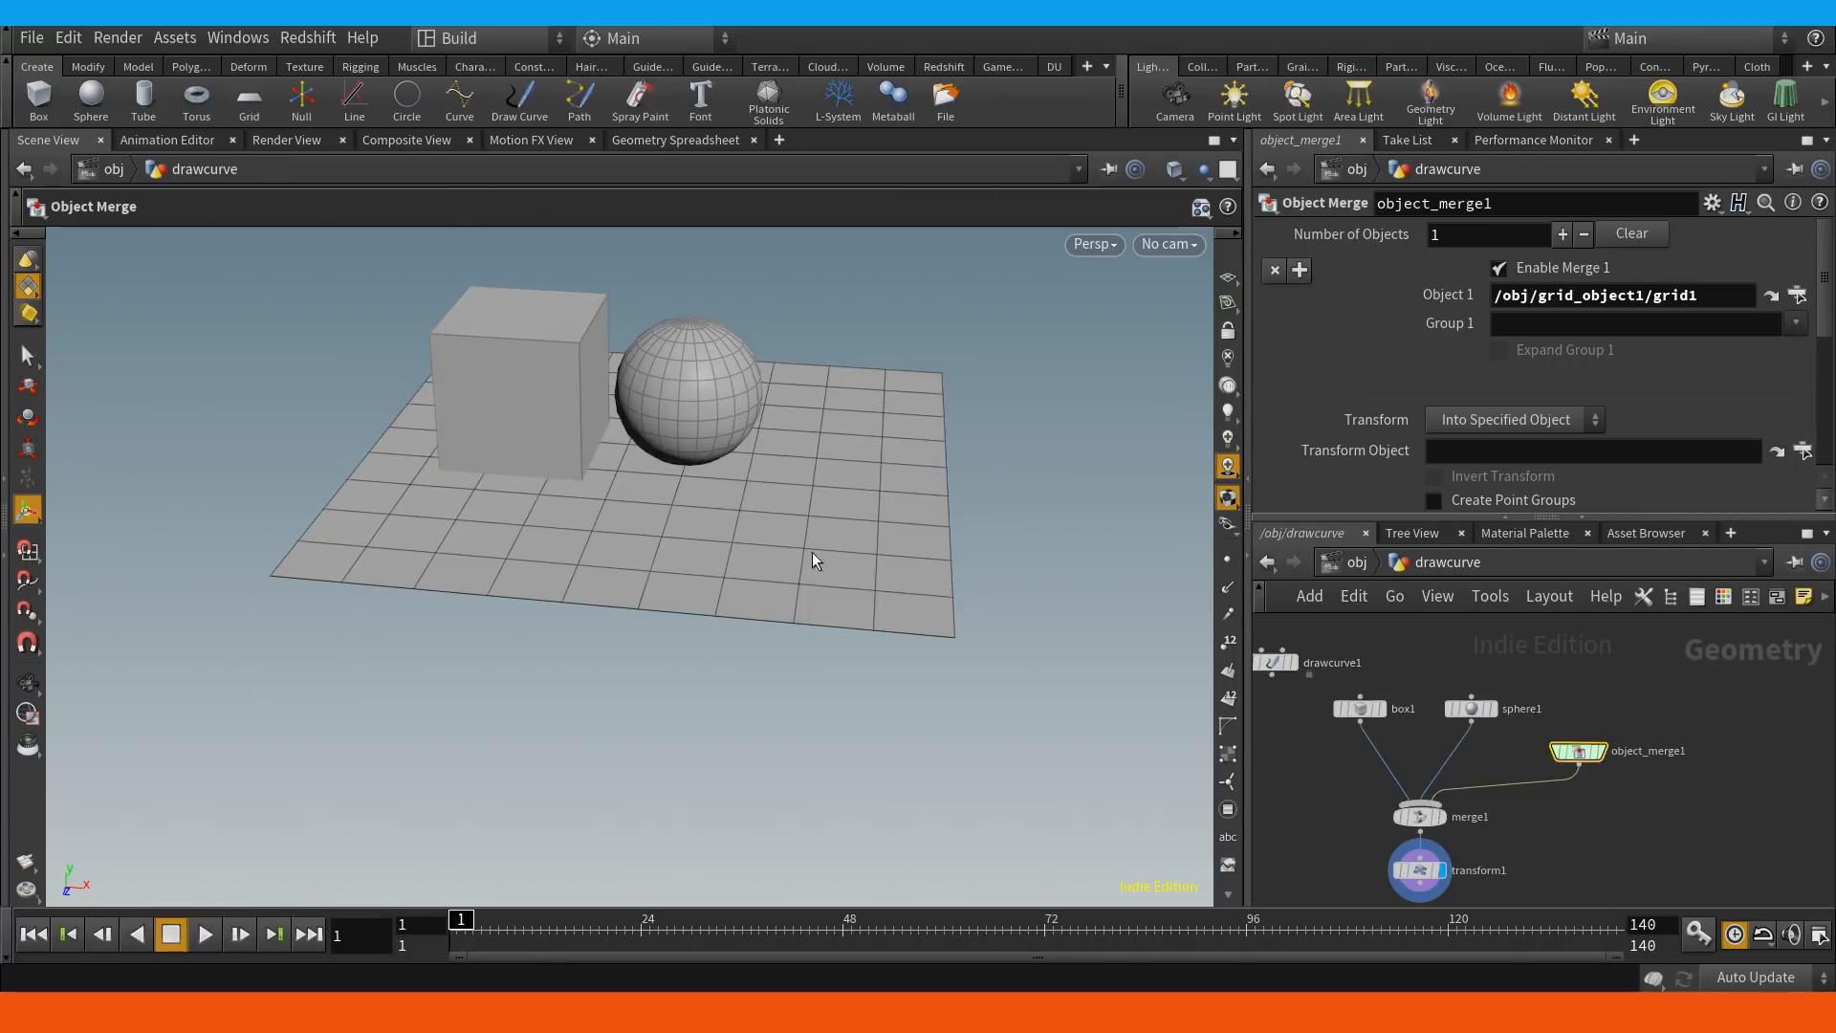
alt+drag(815, 555, 835, 495)
Turn off the template flags on the grid and sphere nodes in the grid_object1 network.
key(u)
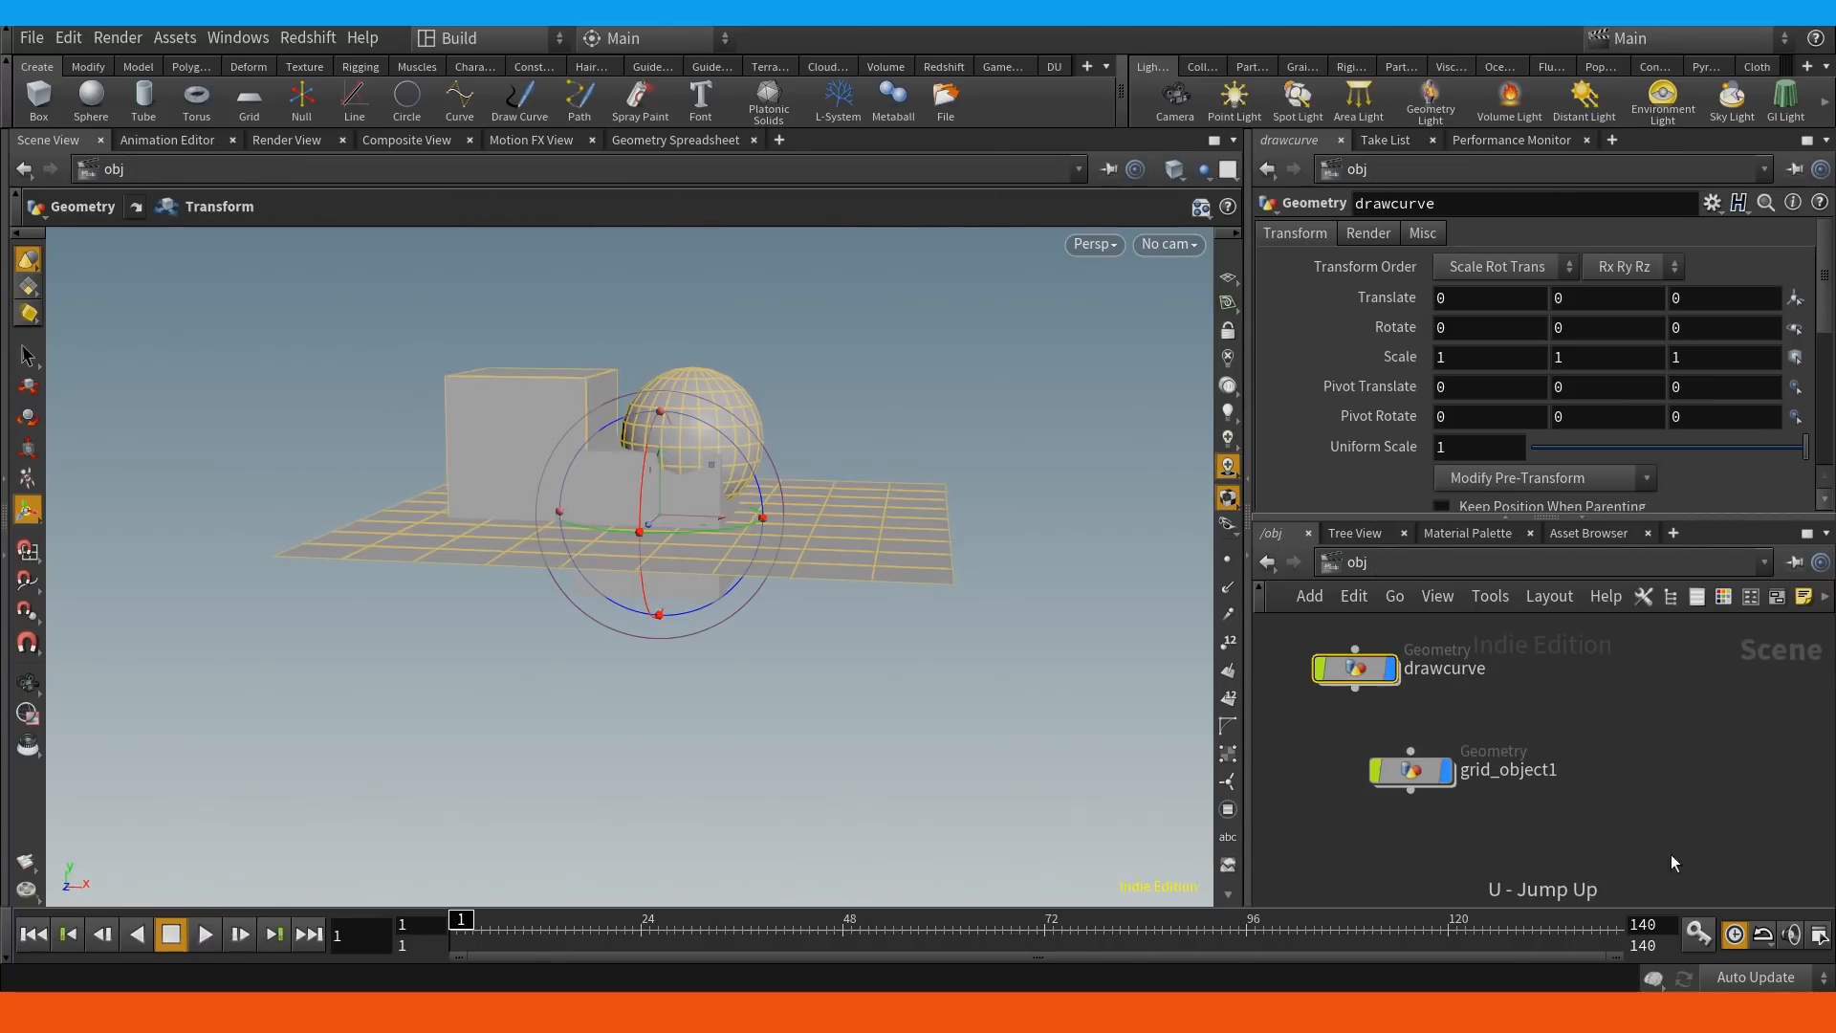
click(1411, 770)
double_click(1411, 767)
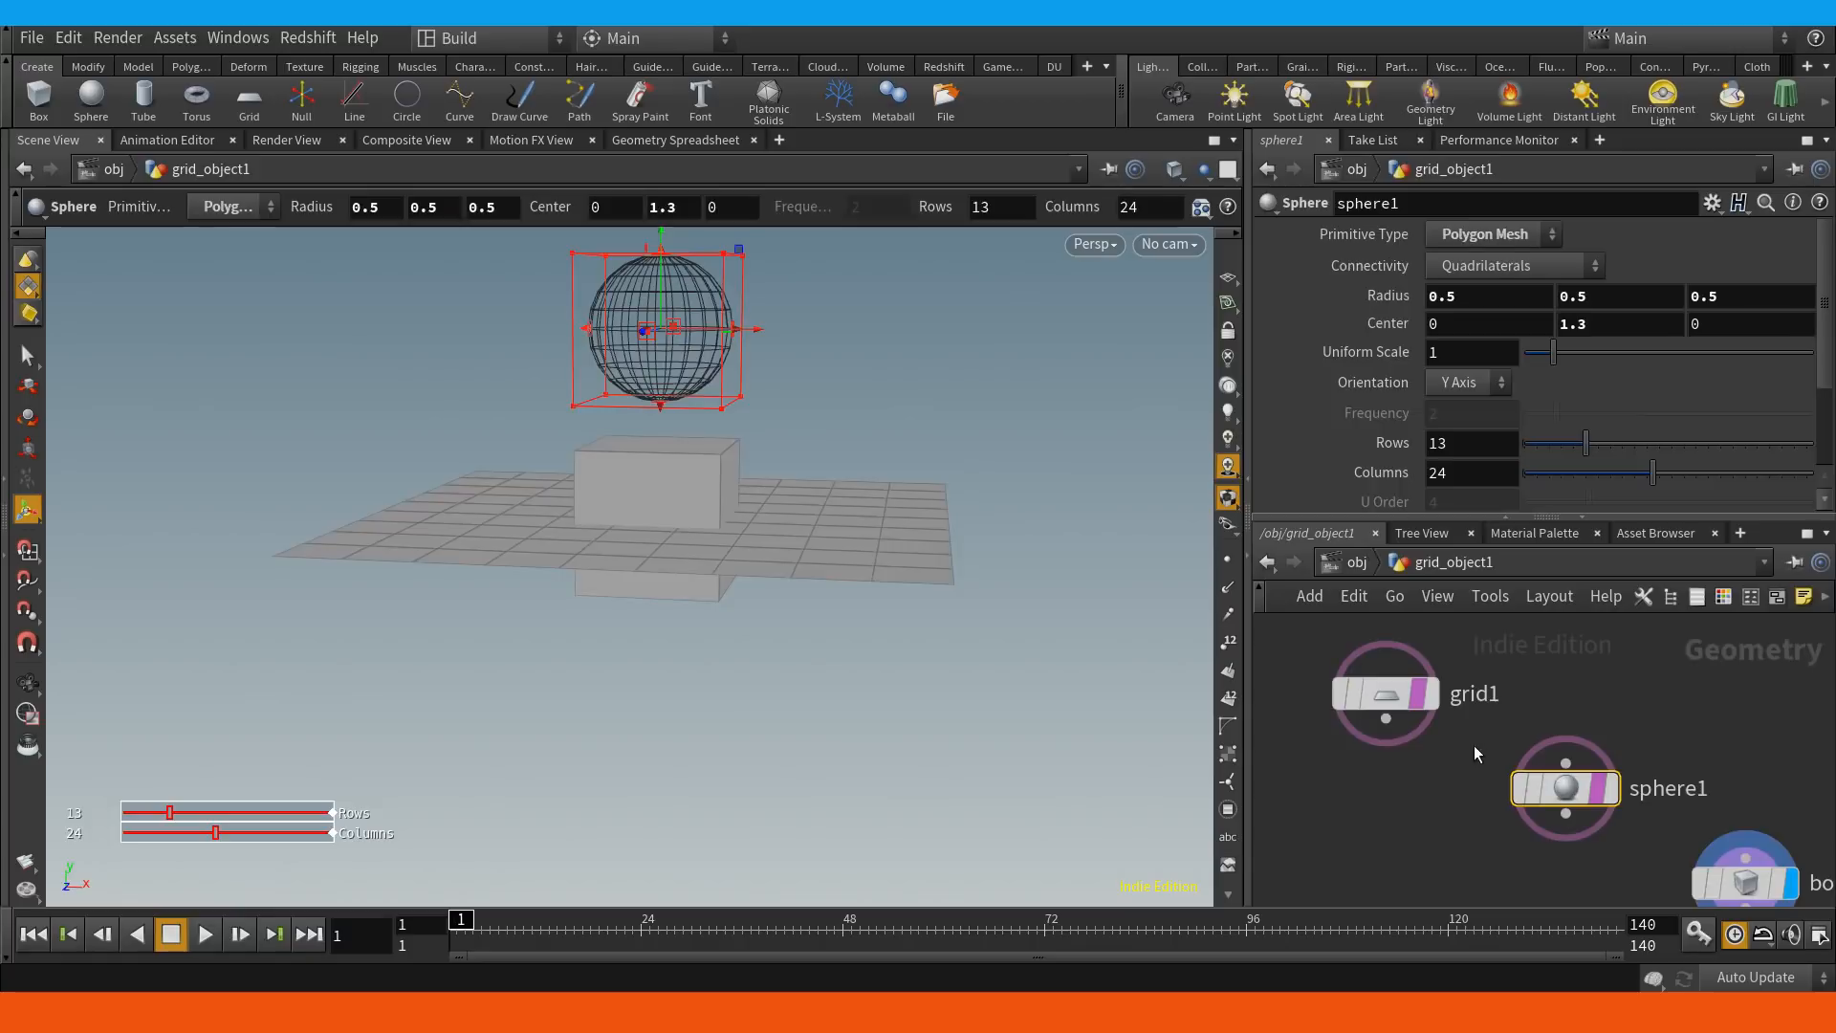
alt+drag(1483, 784, 1462, 678)
alt+drag(1533, 750, 1330, 620)
key(w)
click(1479, 797)
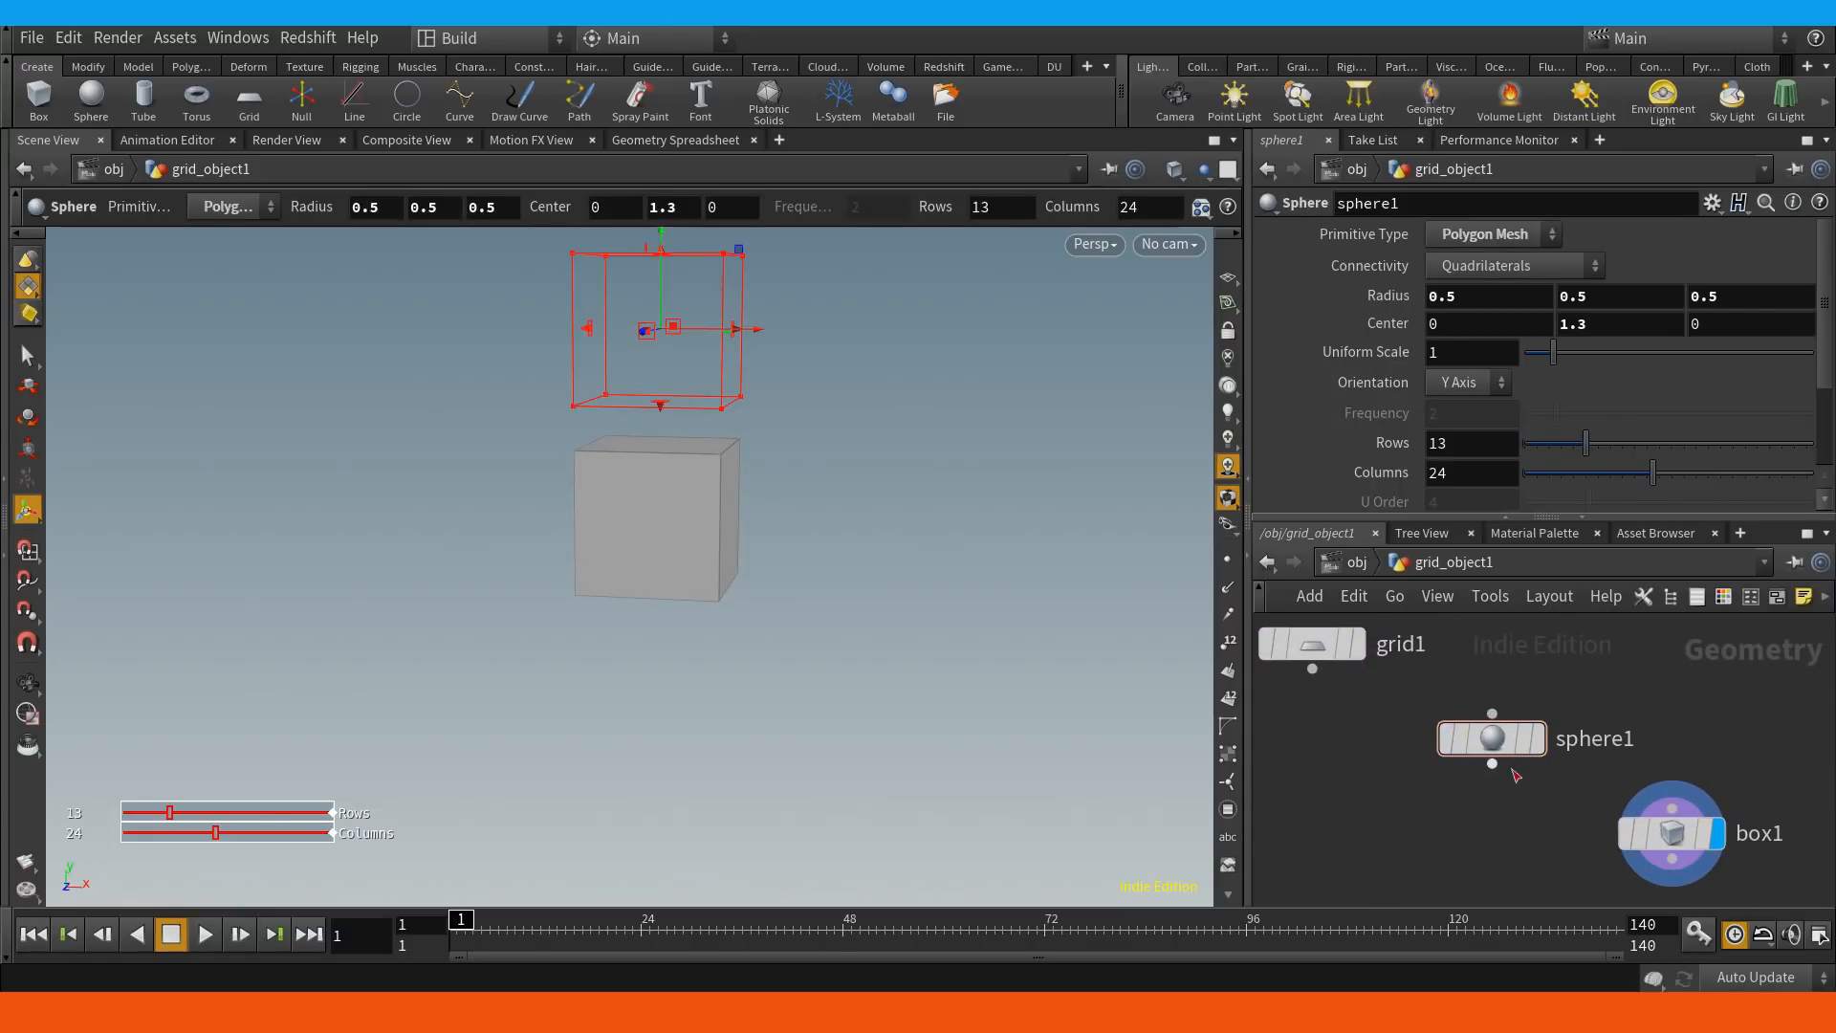
key(r)
click(1488, 727)
click(1611, 718)
In the drawcurve network, set the Object Merge node's Object 1 to /obj/grid_object1/sphere1.
key(u)
double_click(1368, 669)
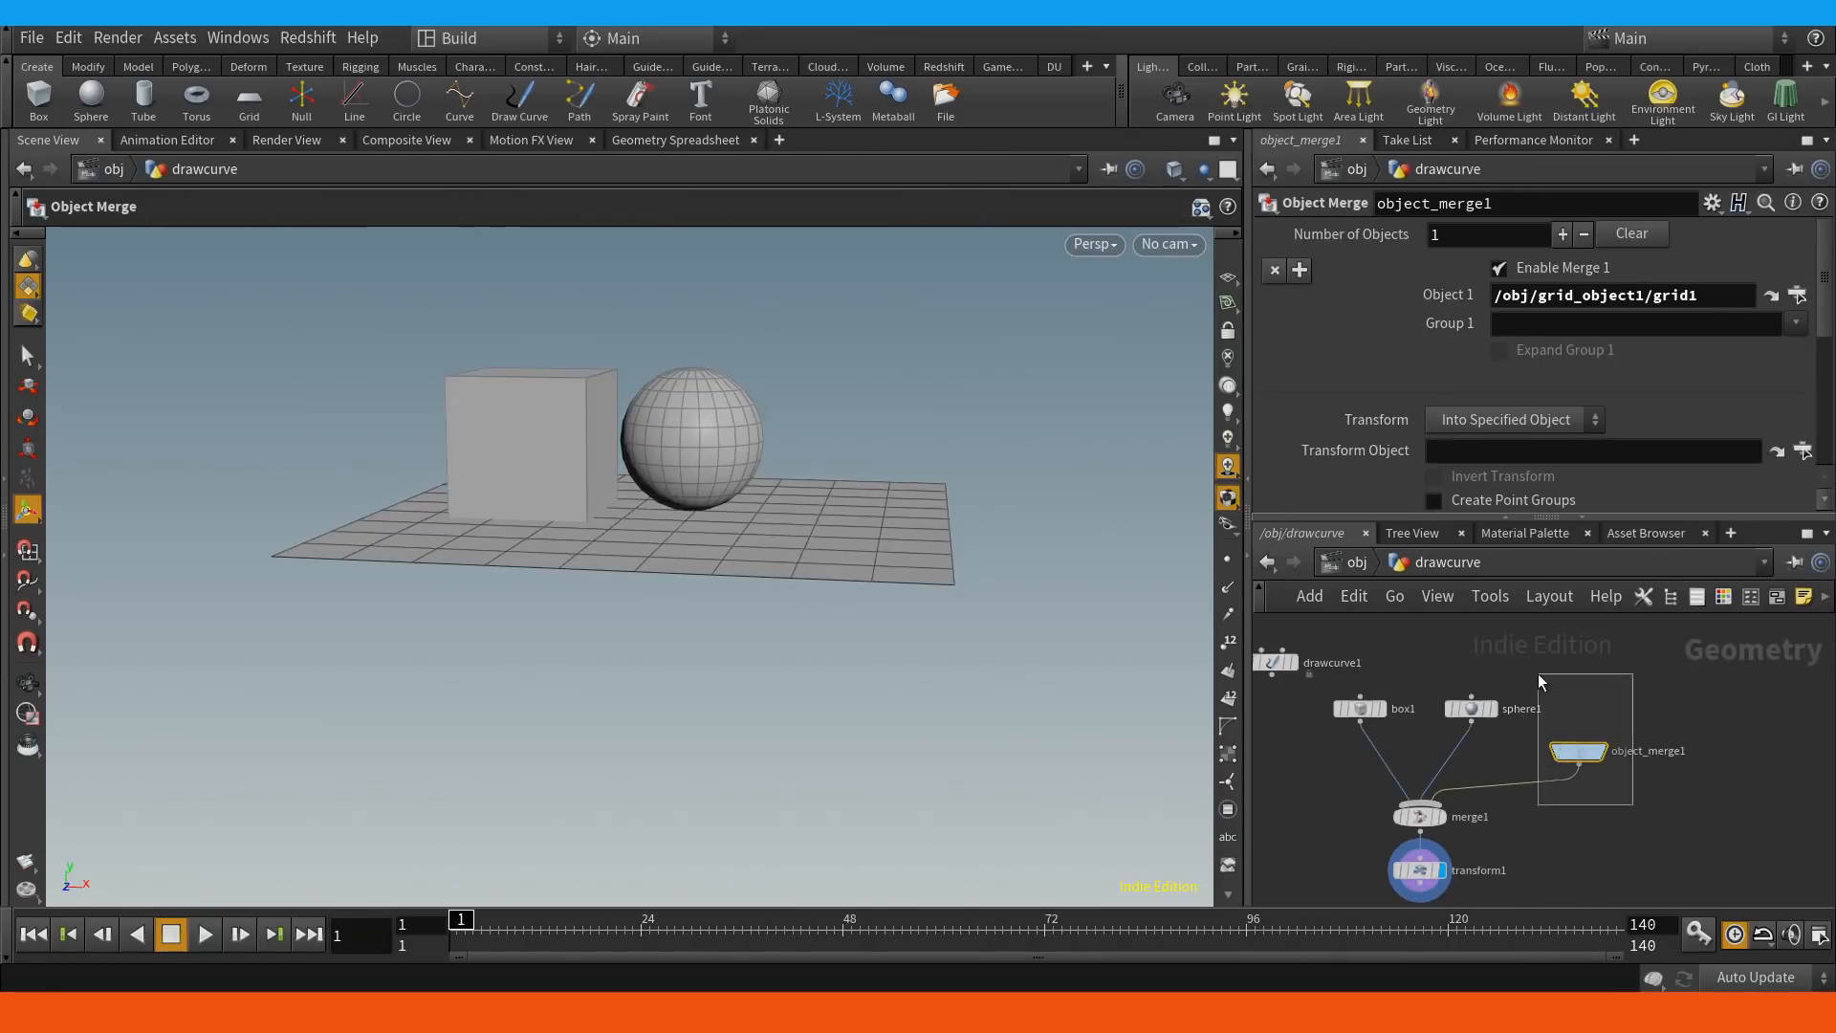
drag(1540, 681, 1538, 675)
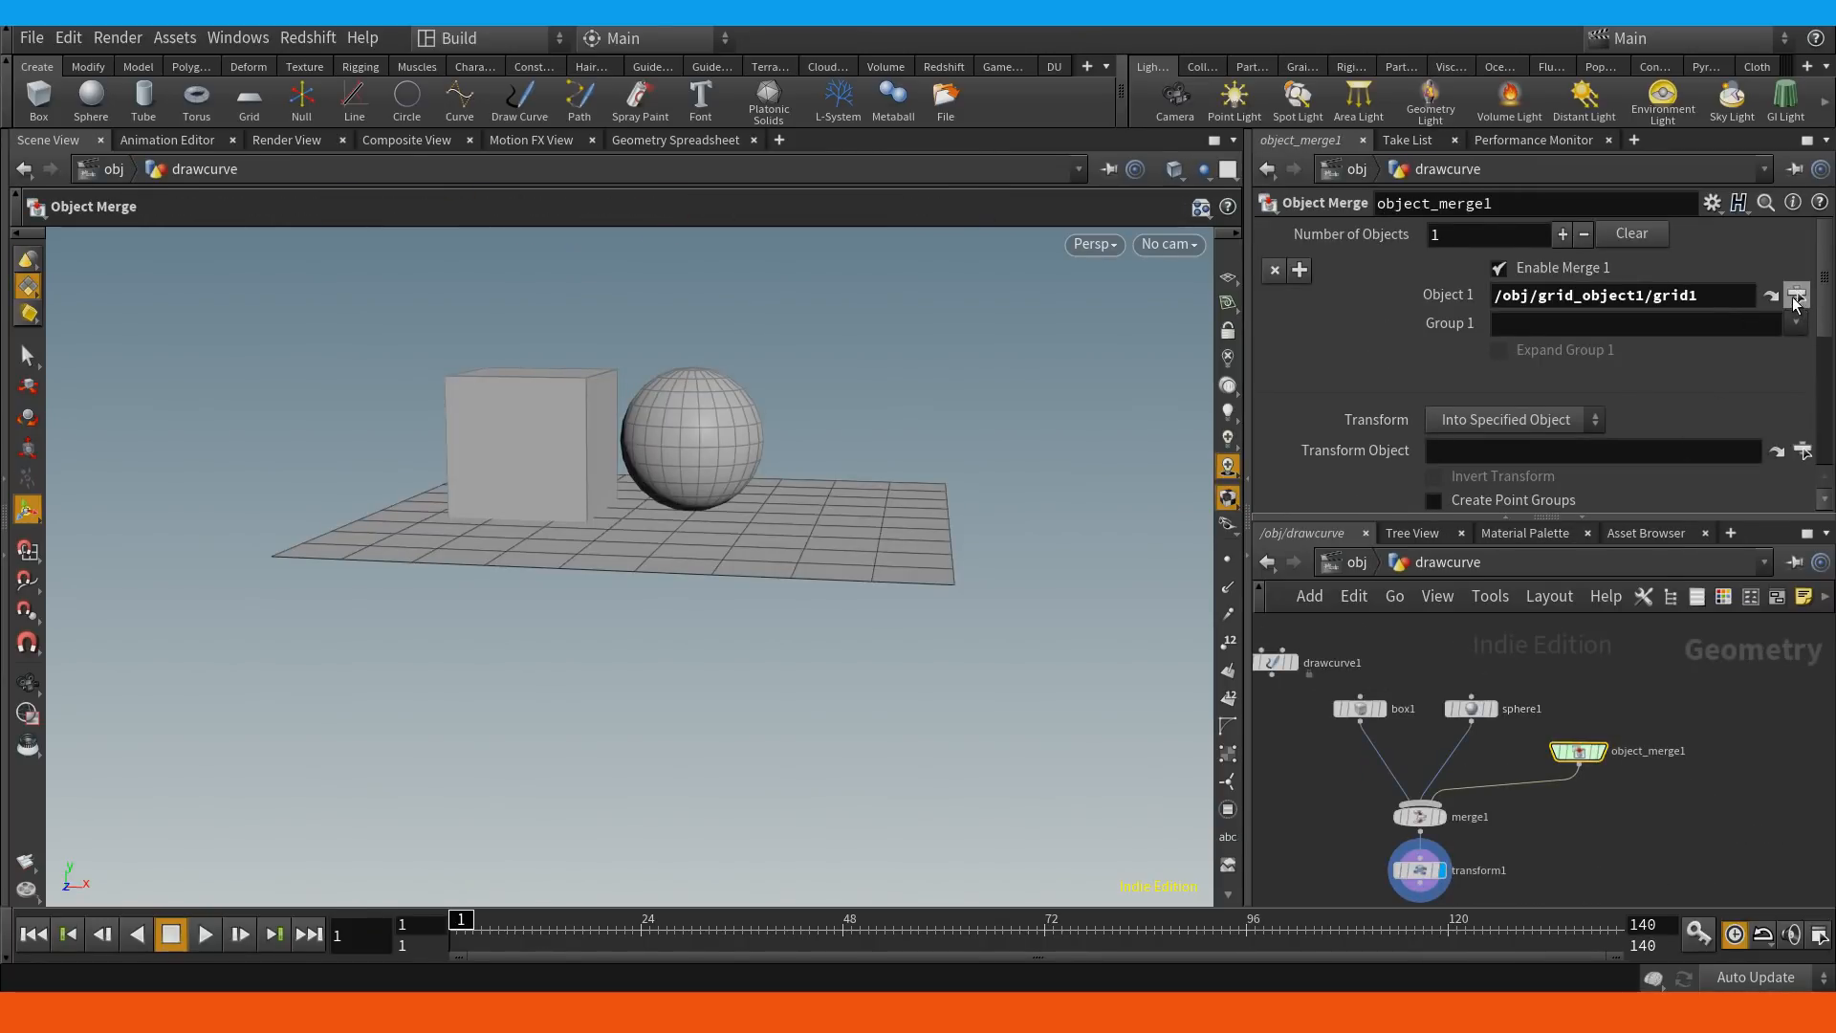
click(1798, 296)
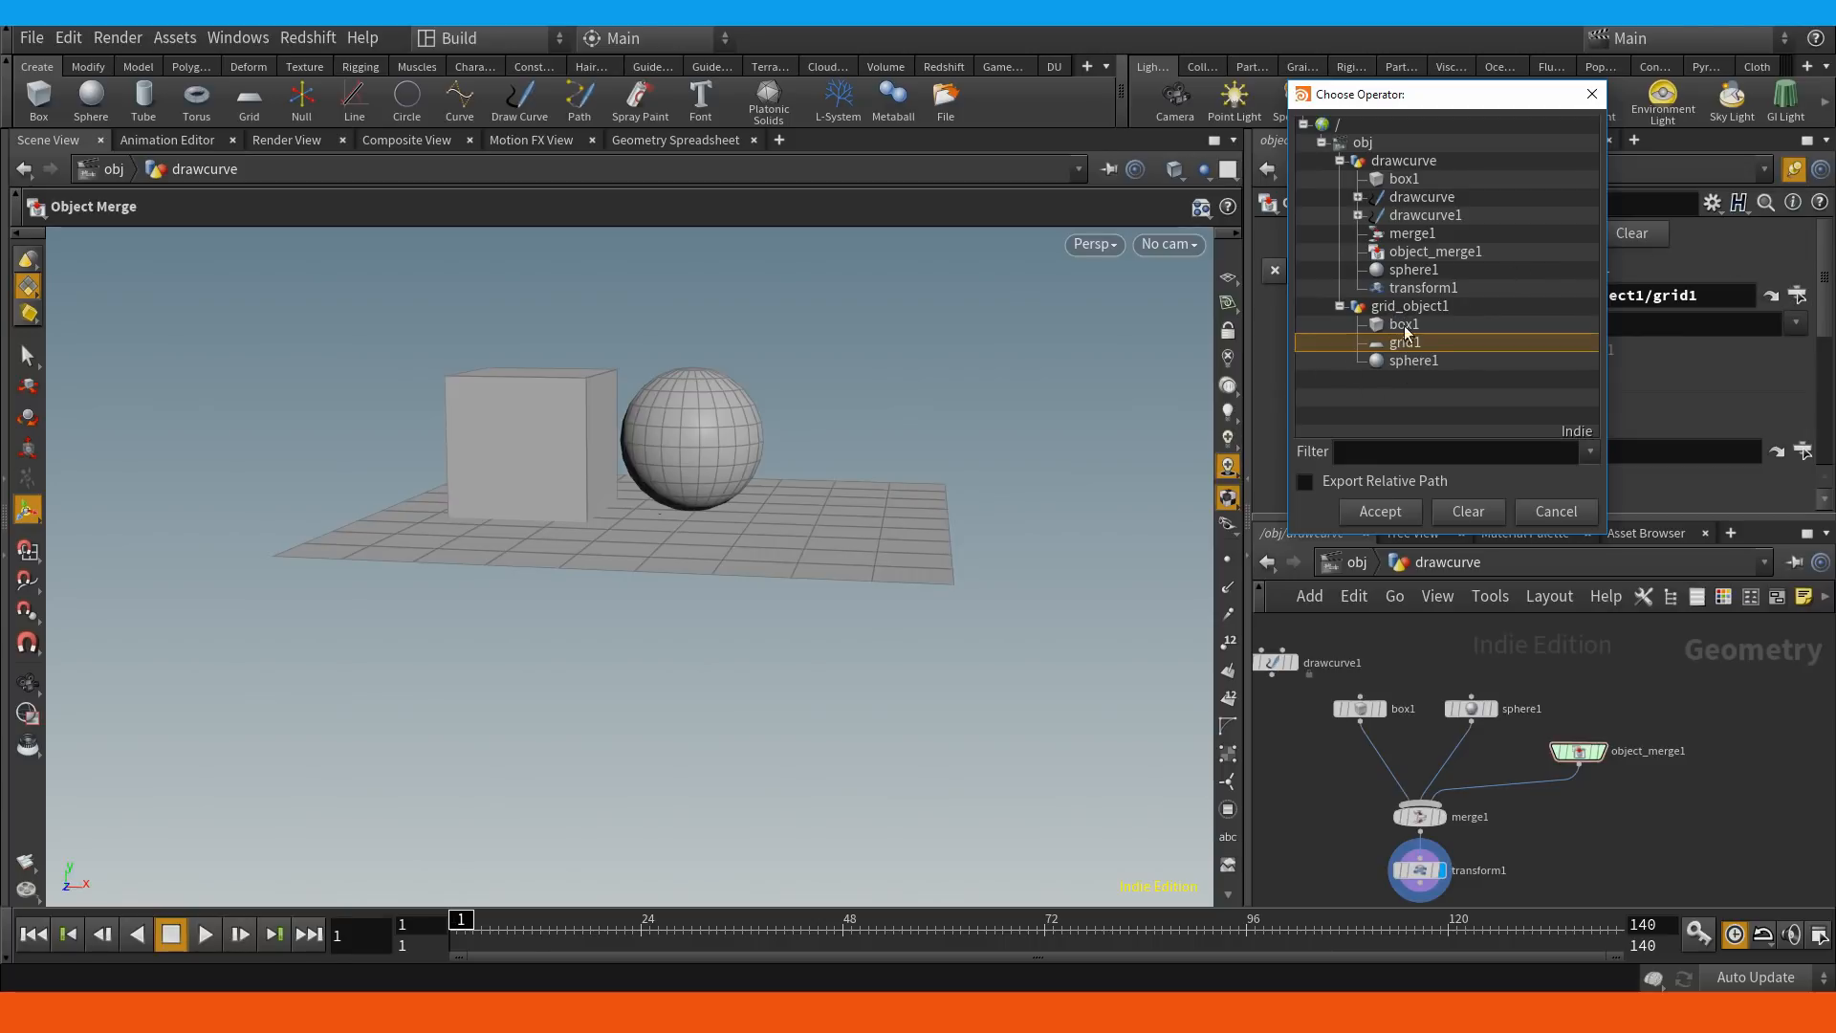
double_click(1407, 362)
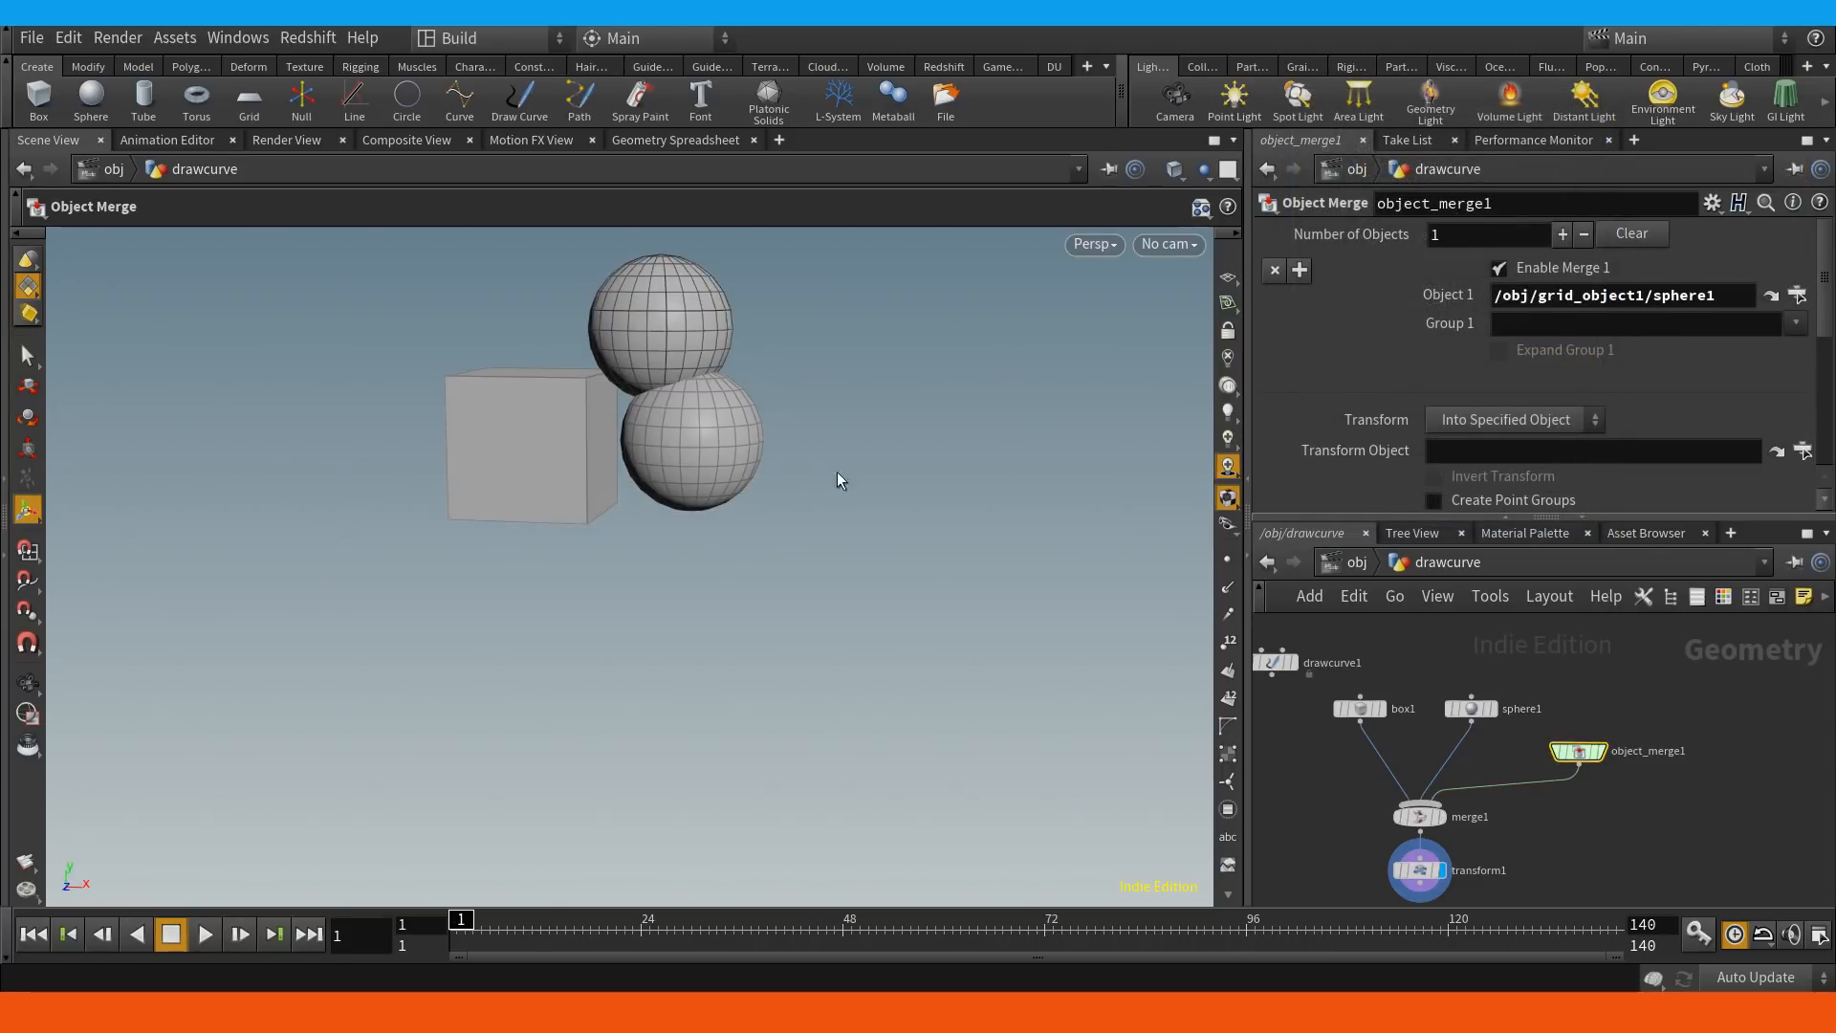
alt+drag(647, 445, 786, 562)
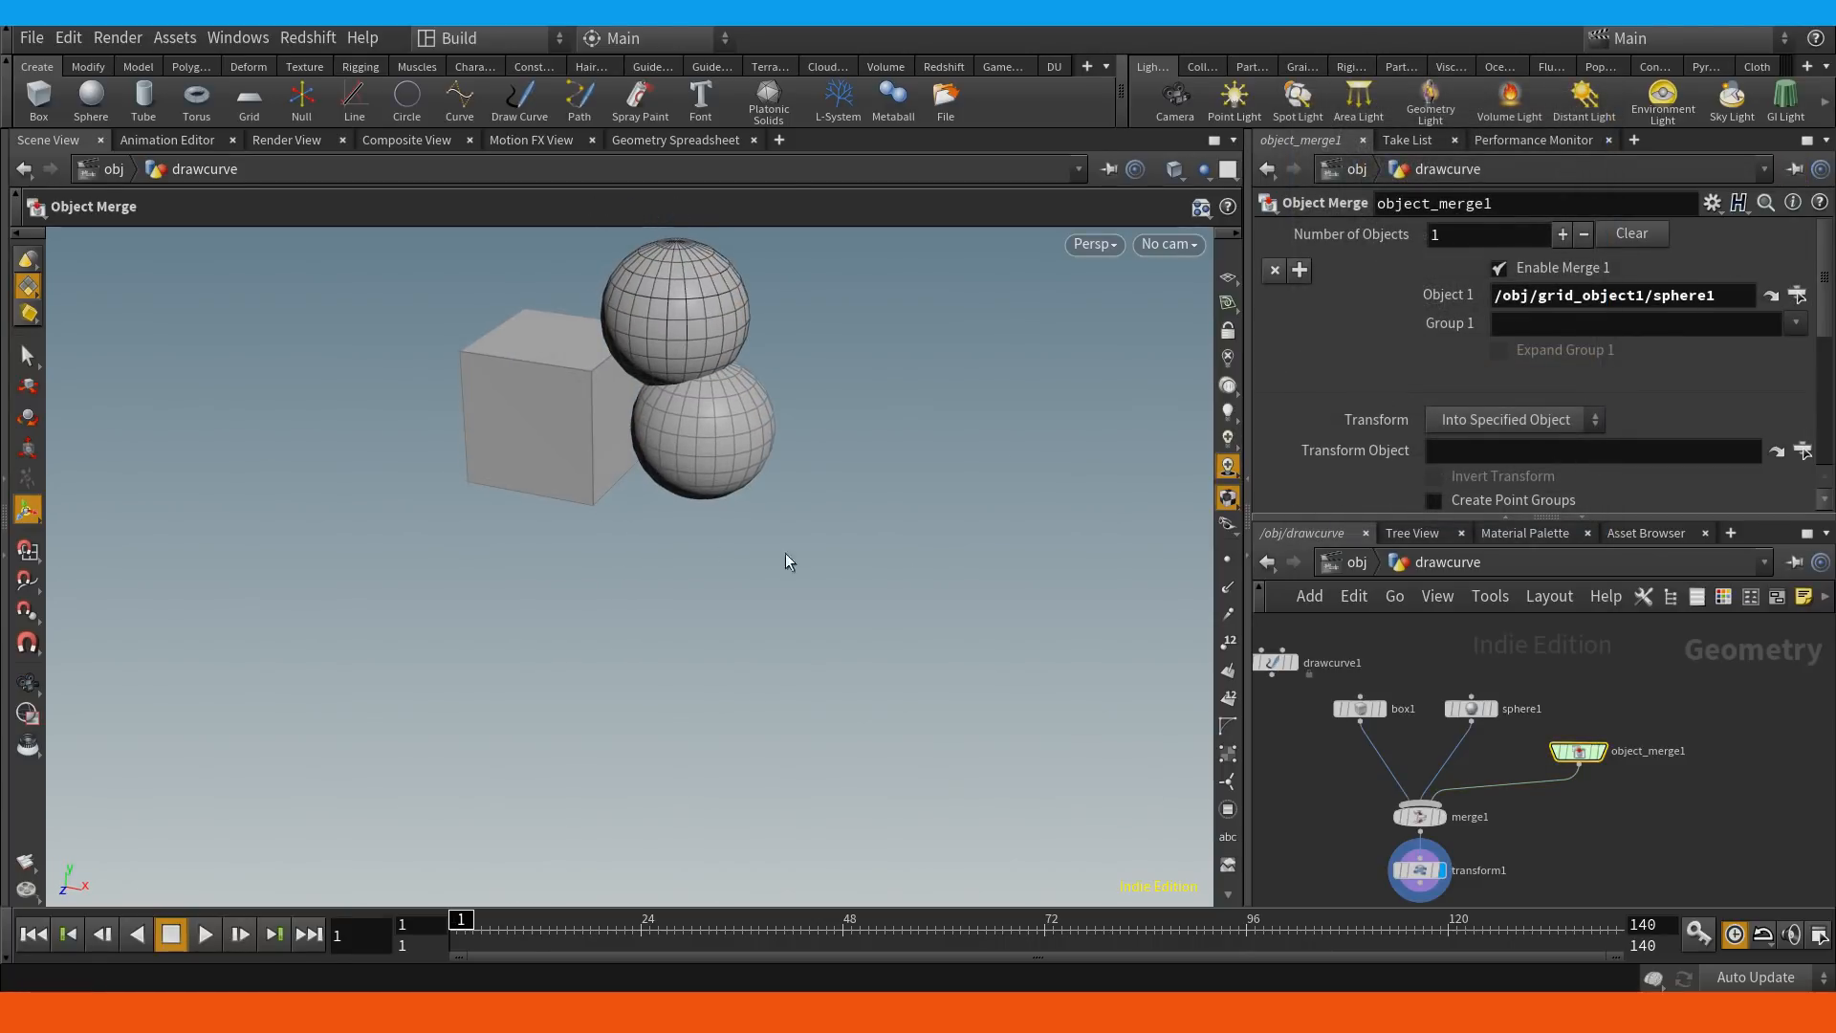
Set the Object Merge node's Object 1 to the whole object /obj/grid_object1.
click(1797, 296)
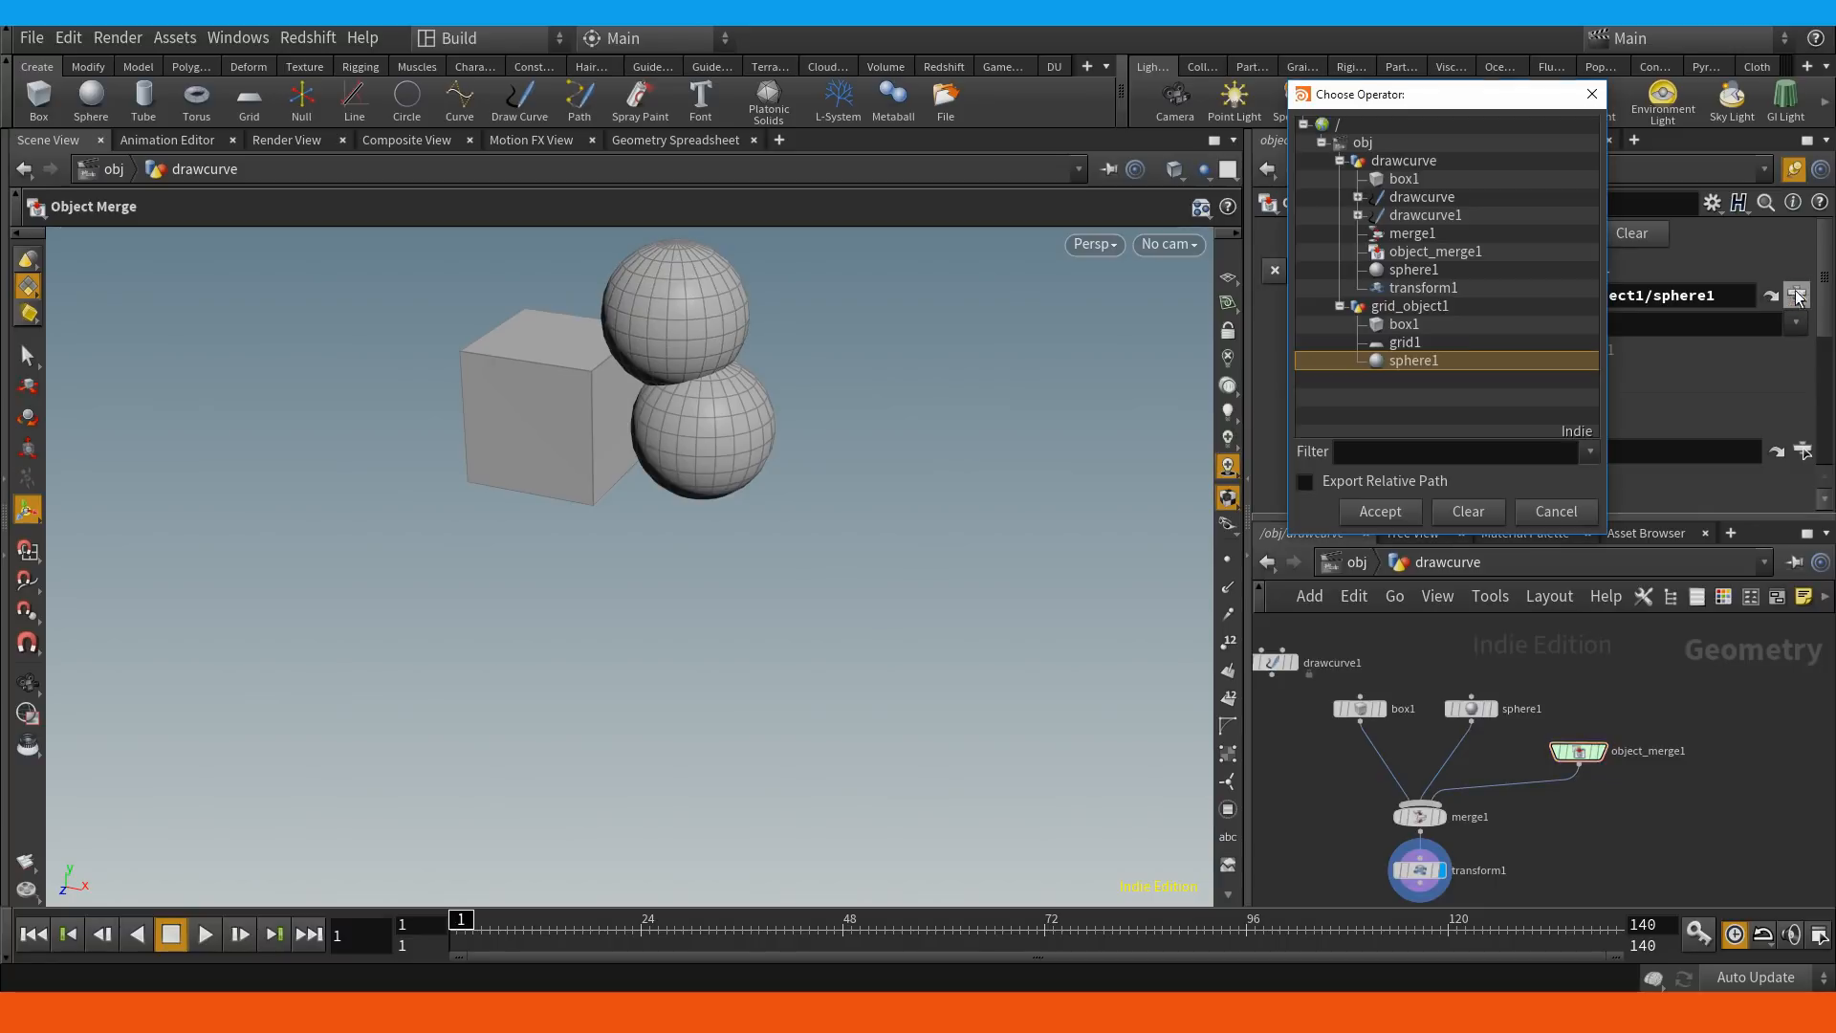
click(1417, 306)
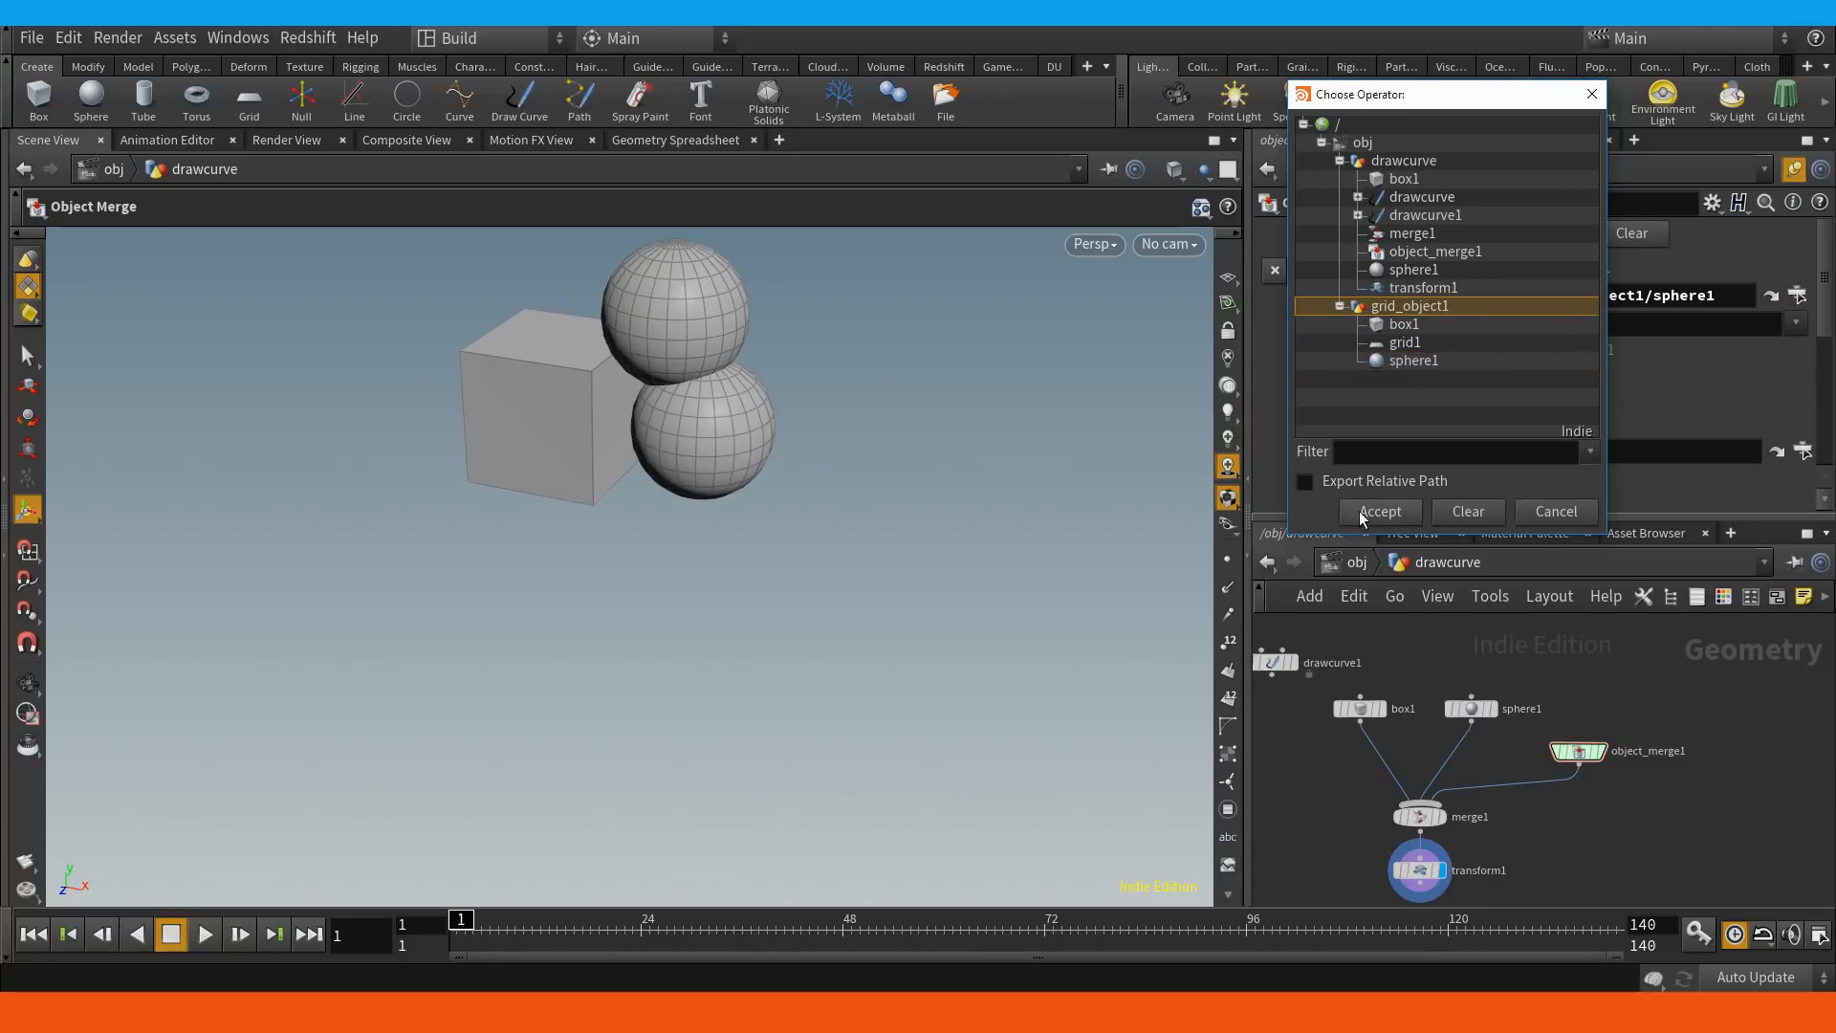
click(1371, 513)
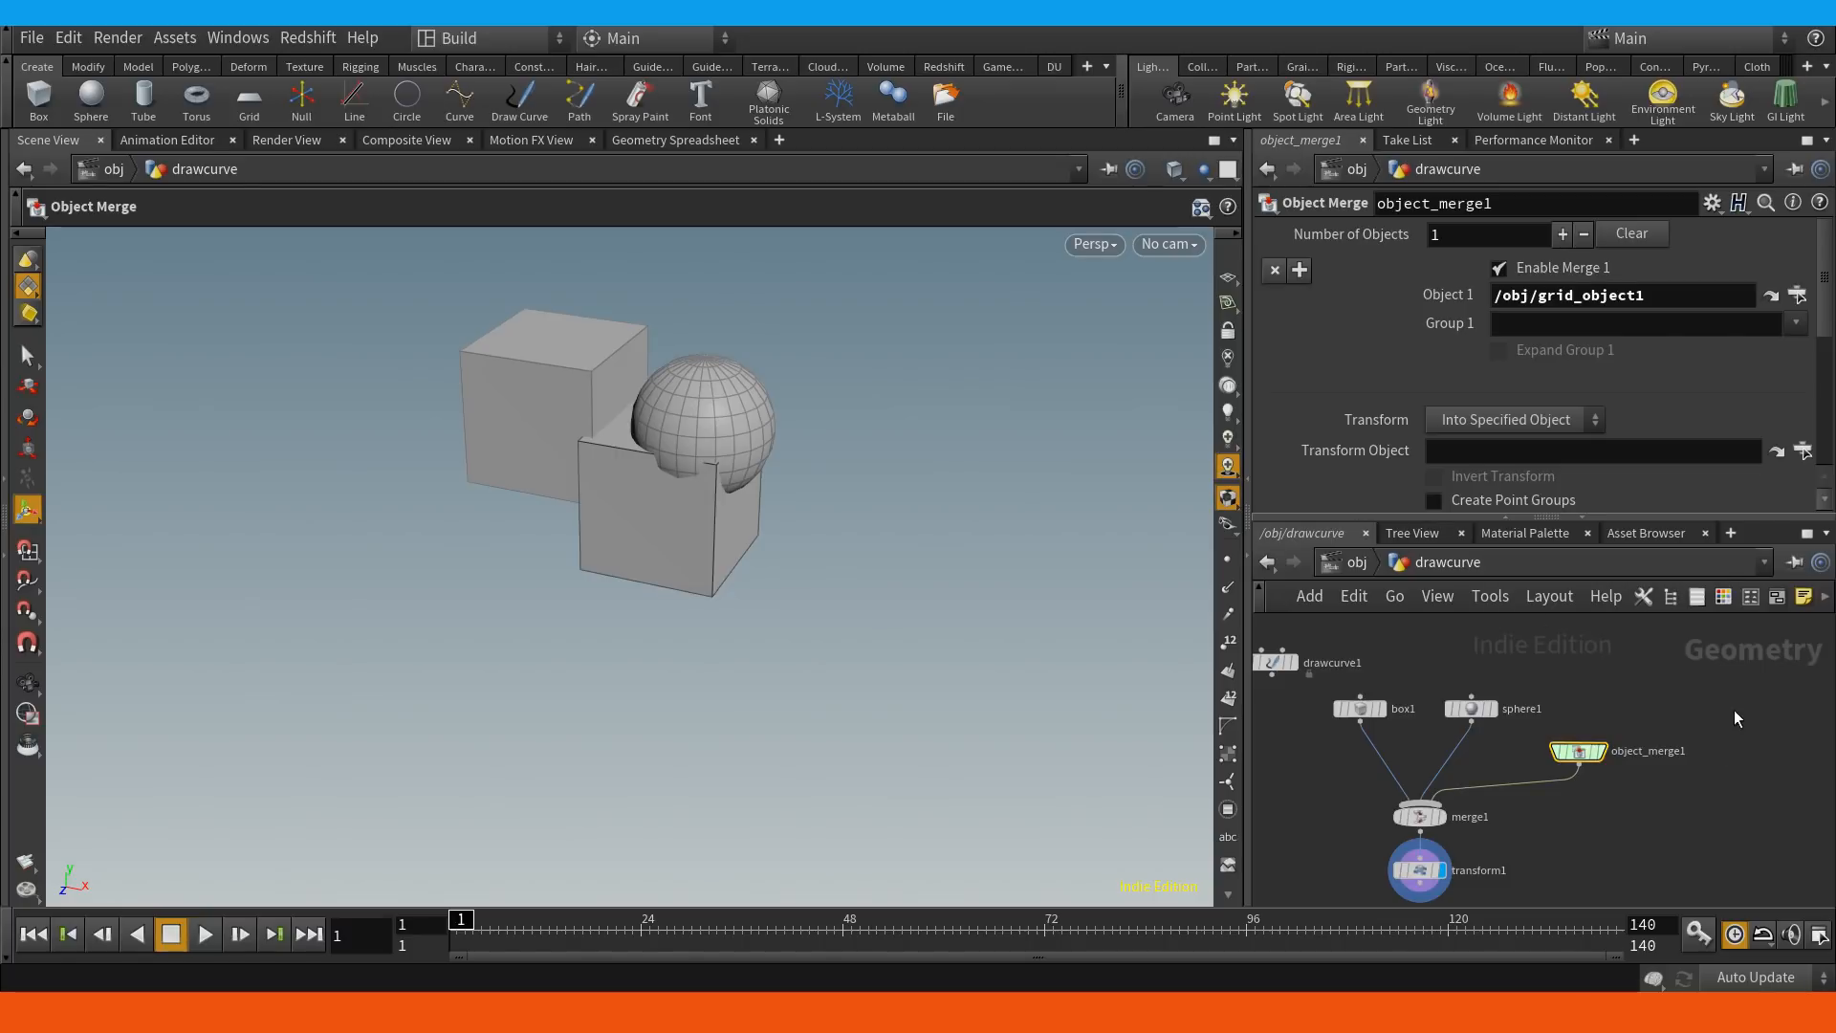
Set the display flag on the sphere node inside grid_object1 and return to the object level.
key(u)
click(1402, 781)
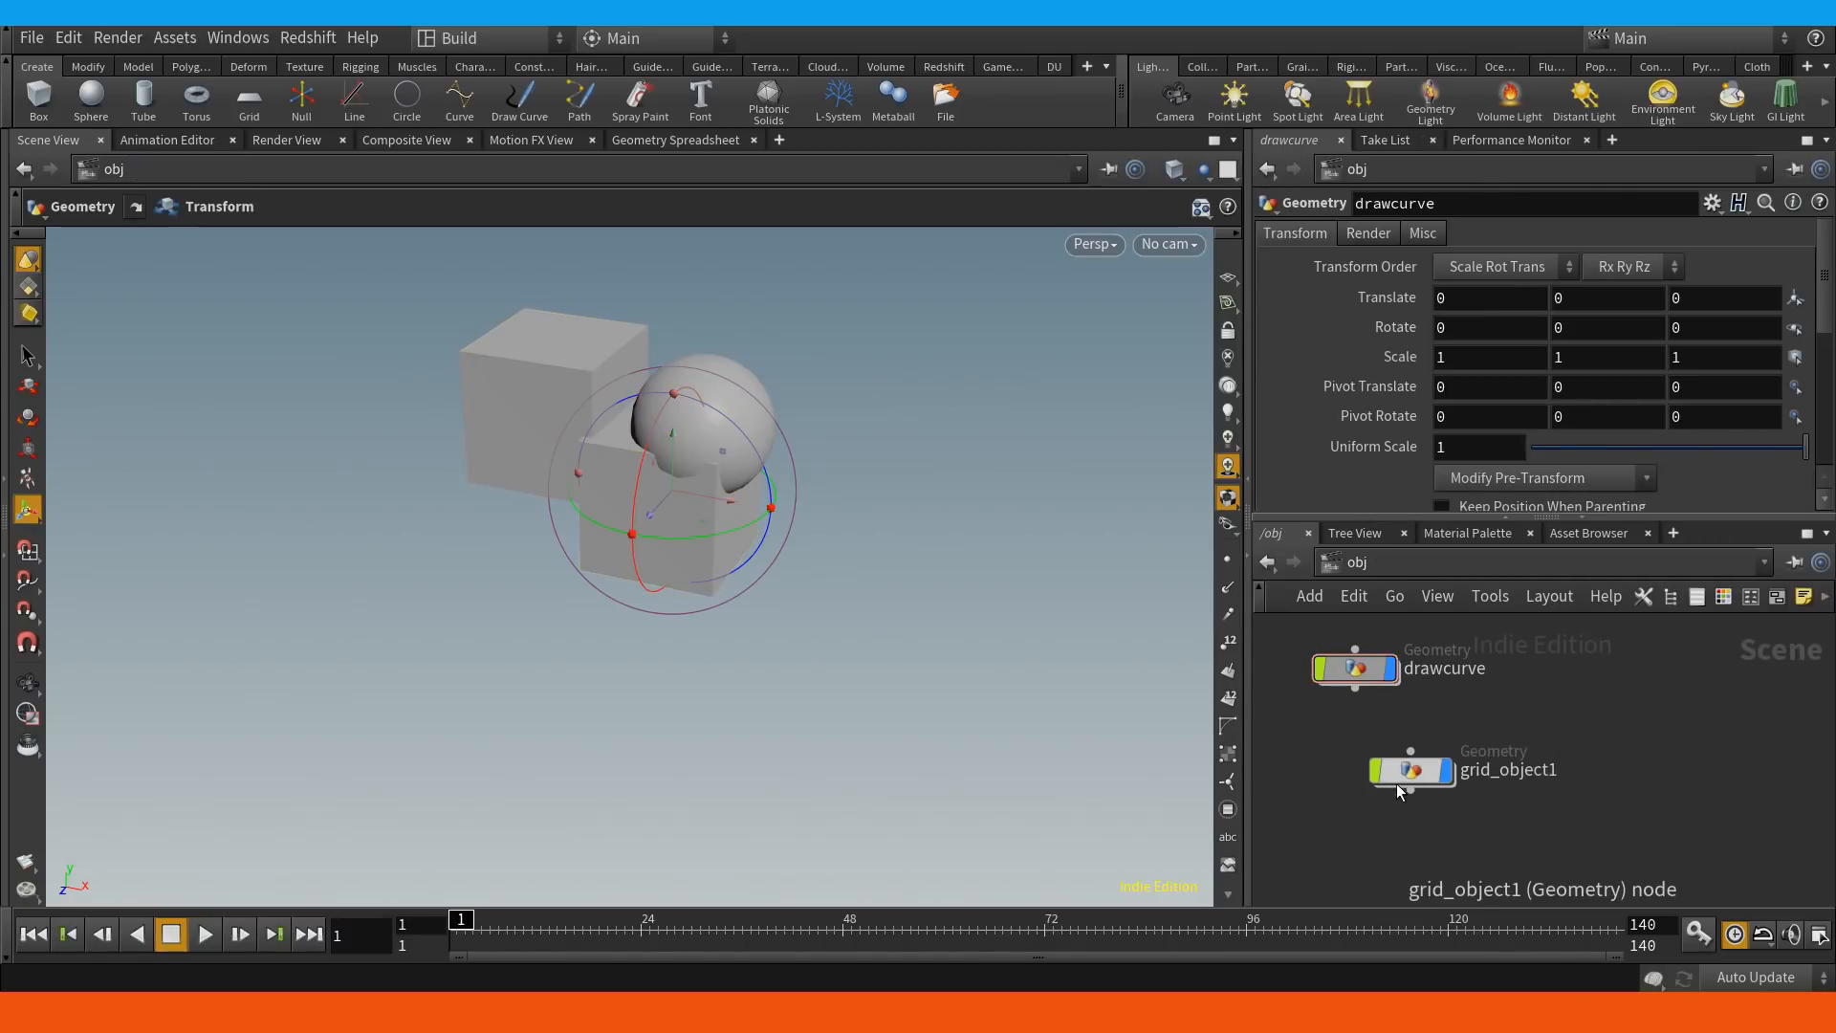
double_click(1402, 781)
mouse_move(1562, 824)
middle_down()
mouse_move(1555, 800)
mouse_move(1589, 796)
mouse_move(1555, 811)
middle_up()
click(1691, 804)
key(r)
click(1556, 738)
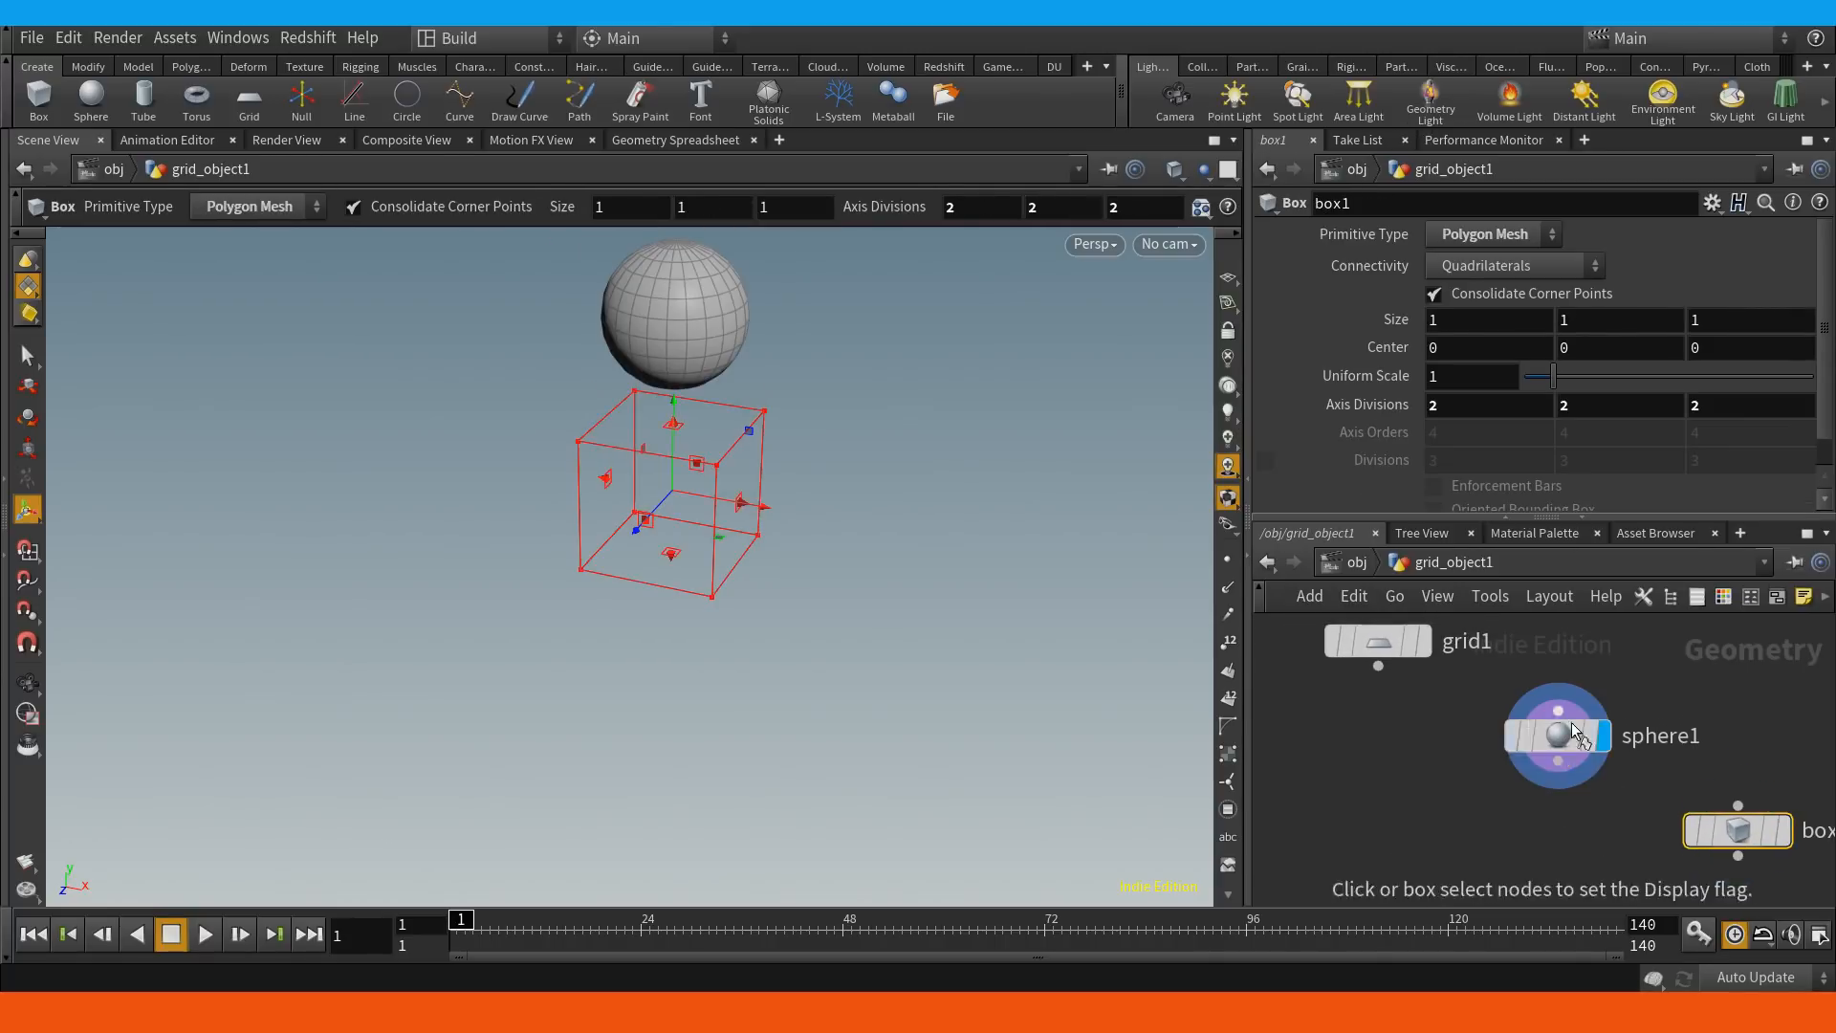
key(u)
Set the display flag on the grid node inside grid_object1 and go back up to the object level.
double_click(1421, 790)
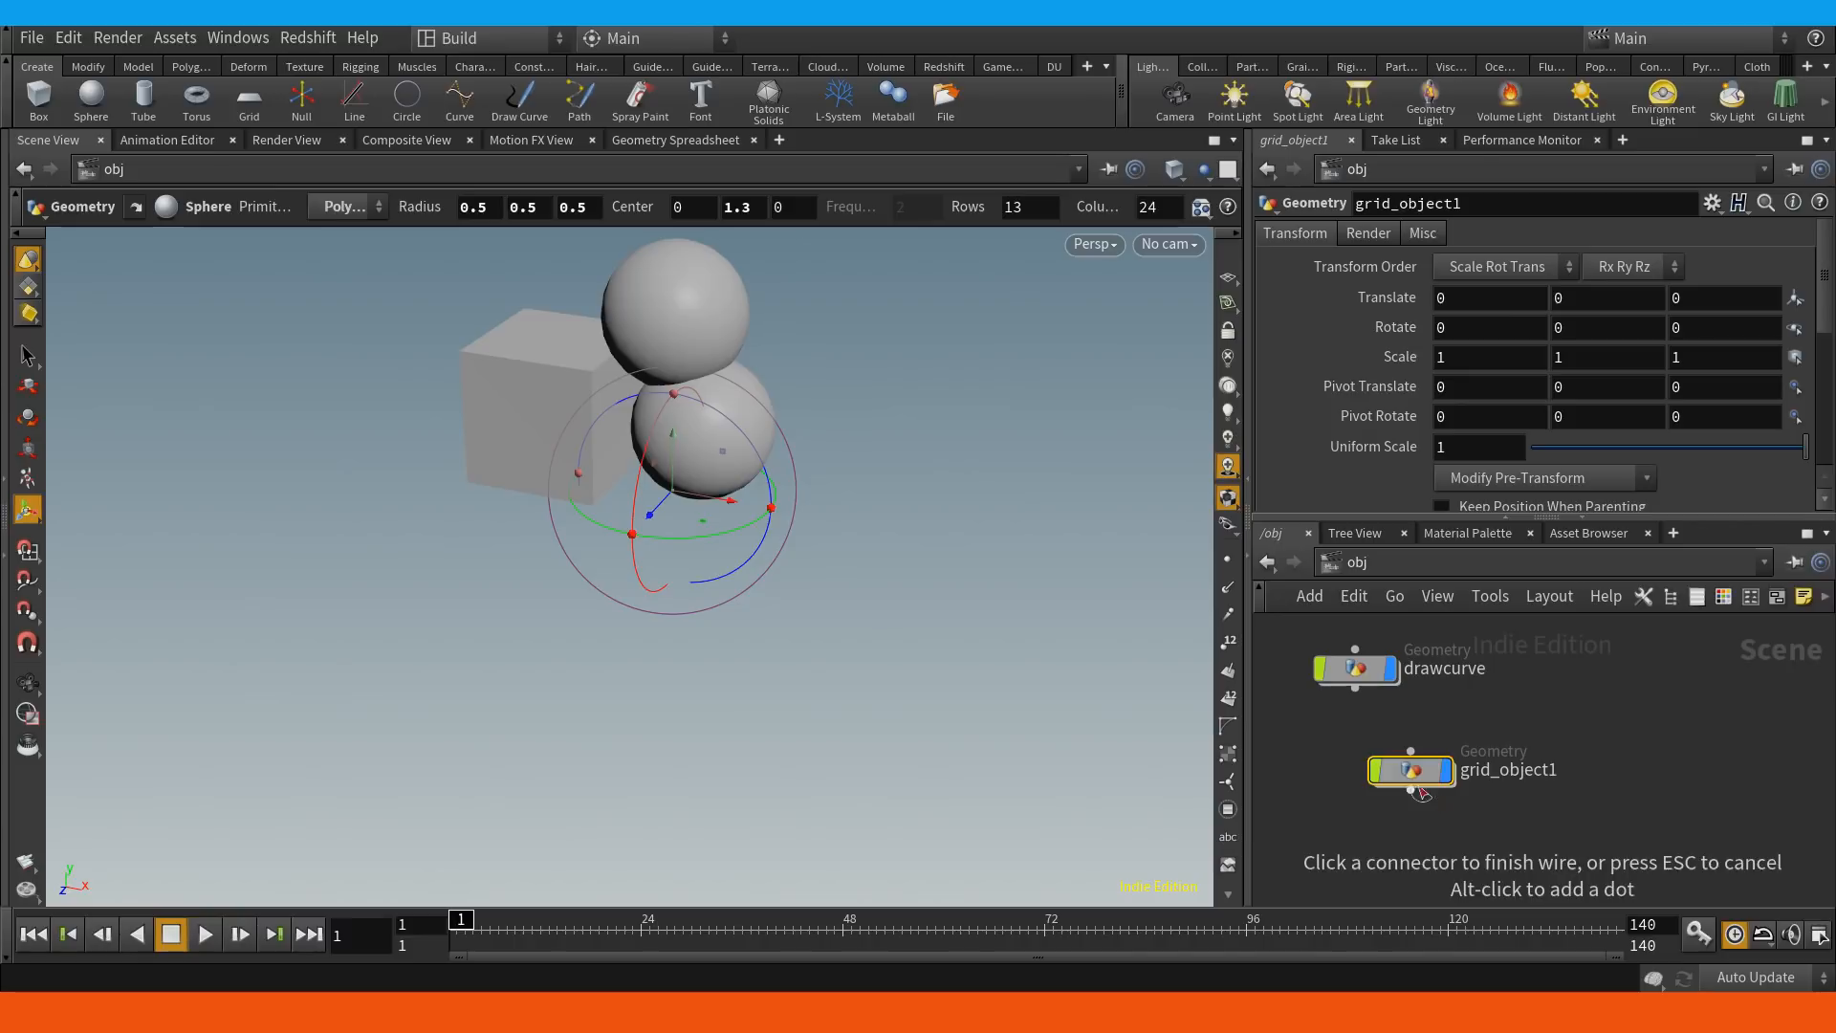
key(r)
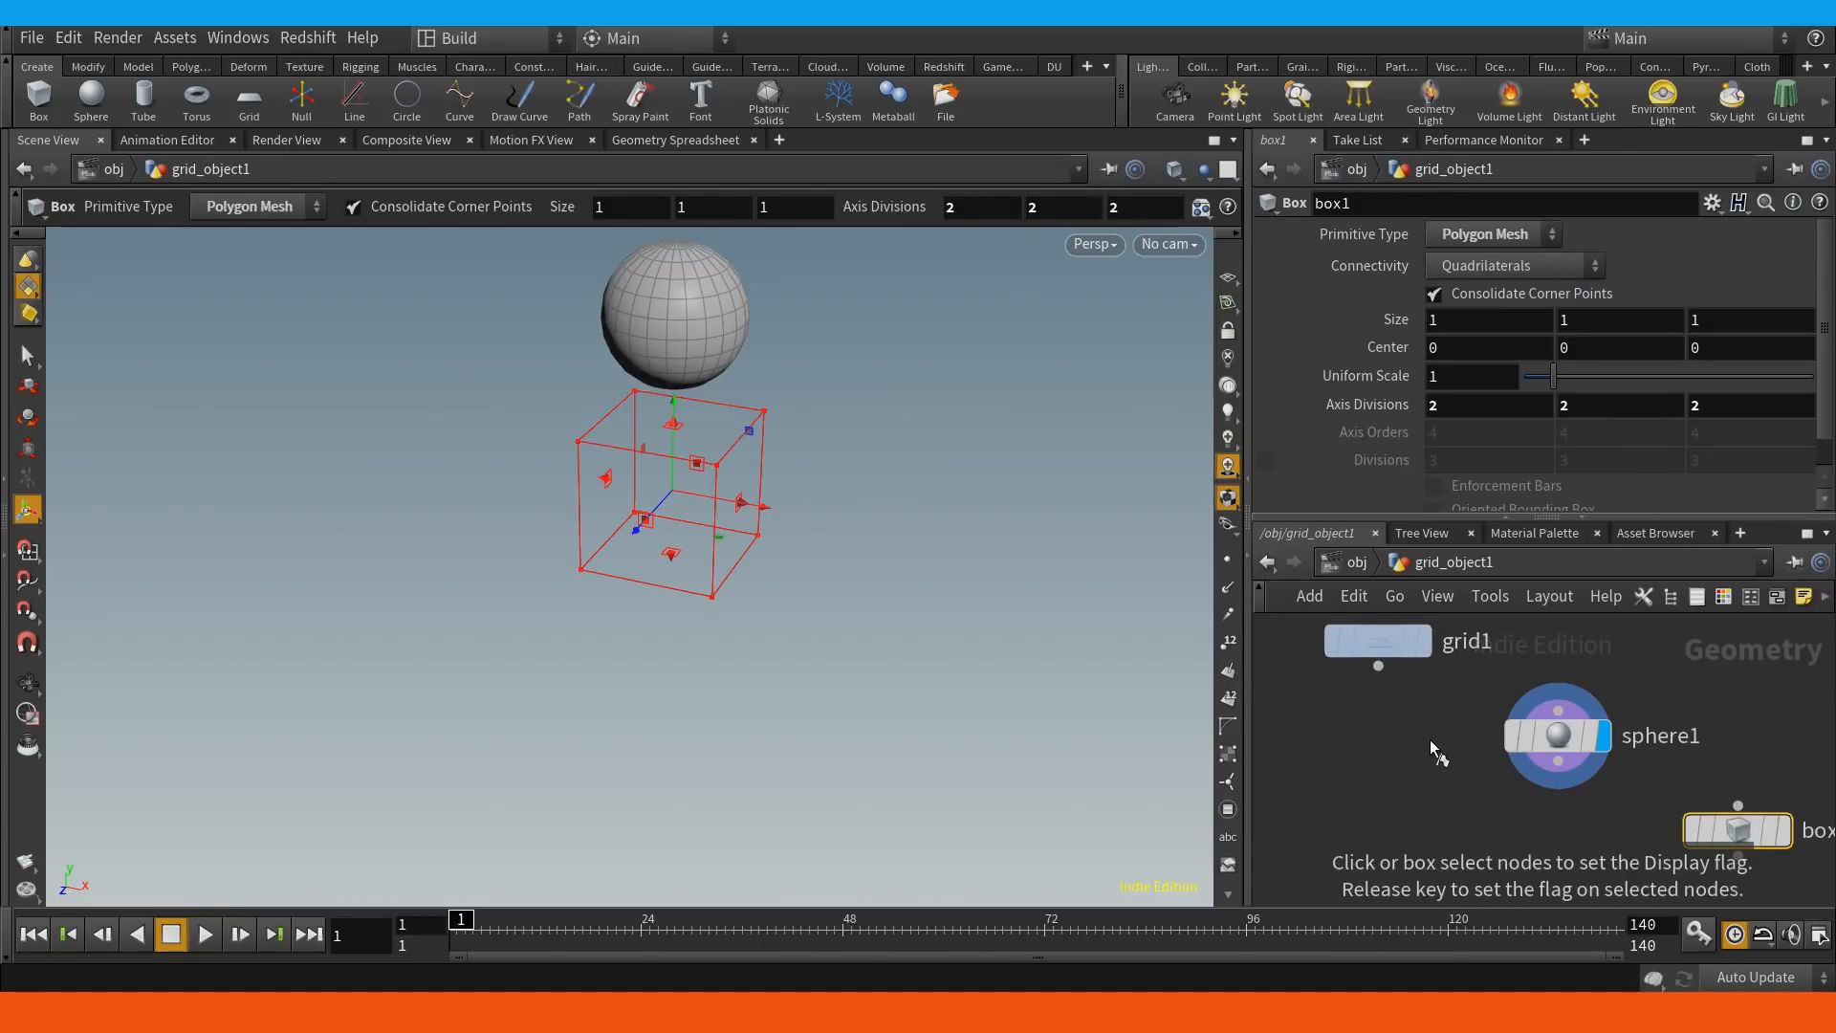
click(1375, 651)
click(1415, 749)
key(u)
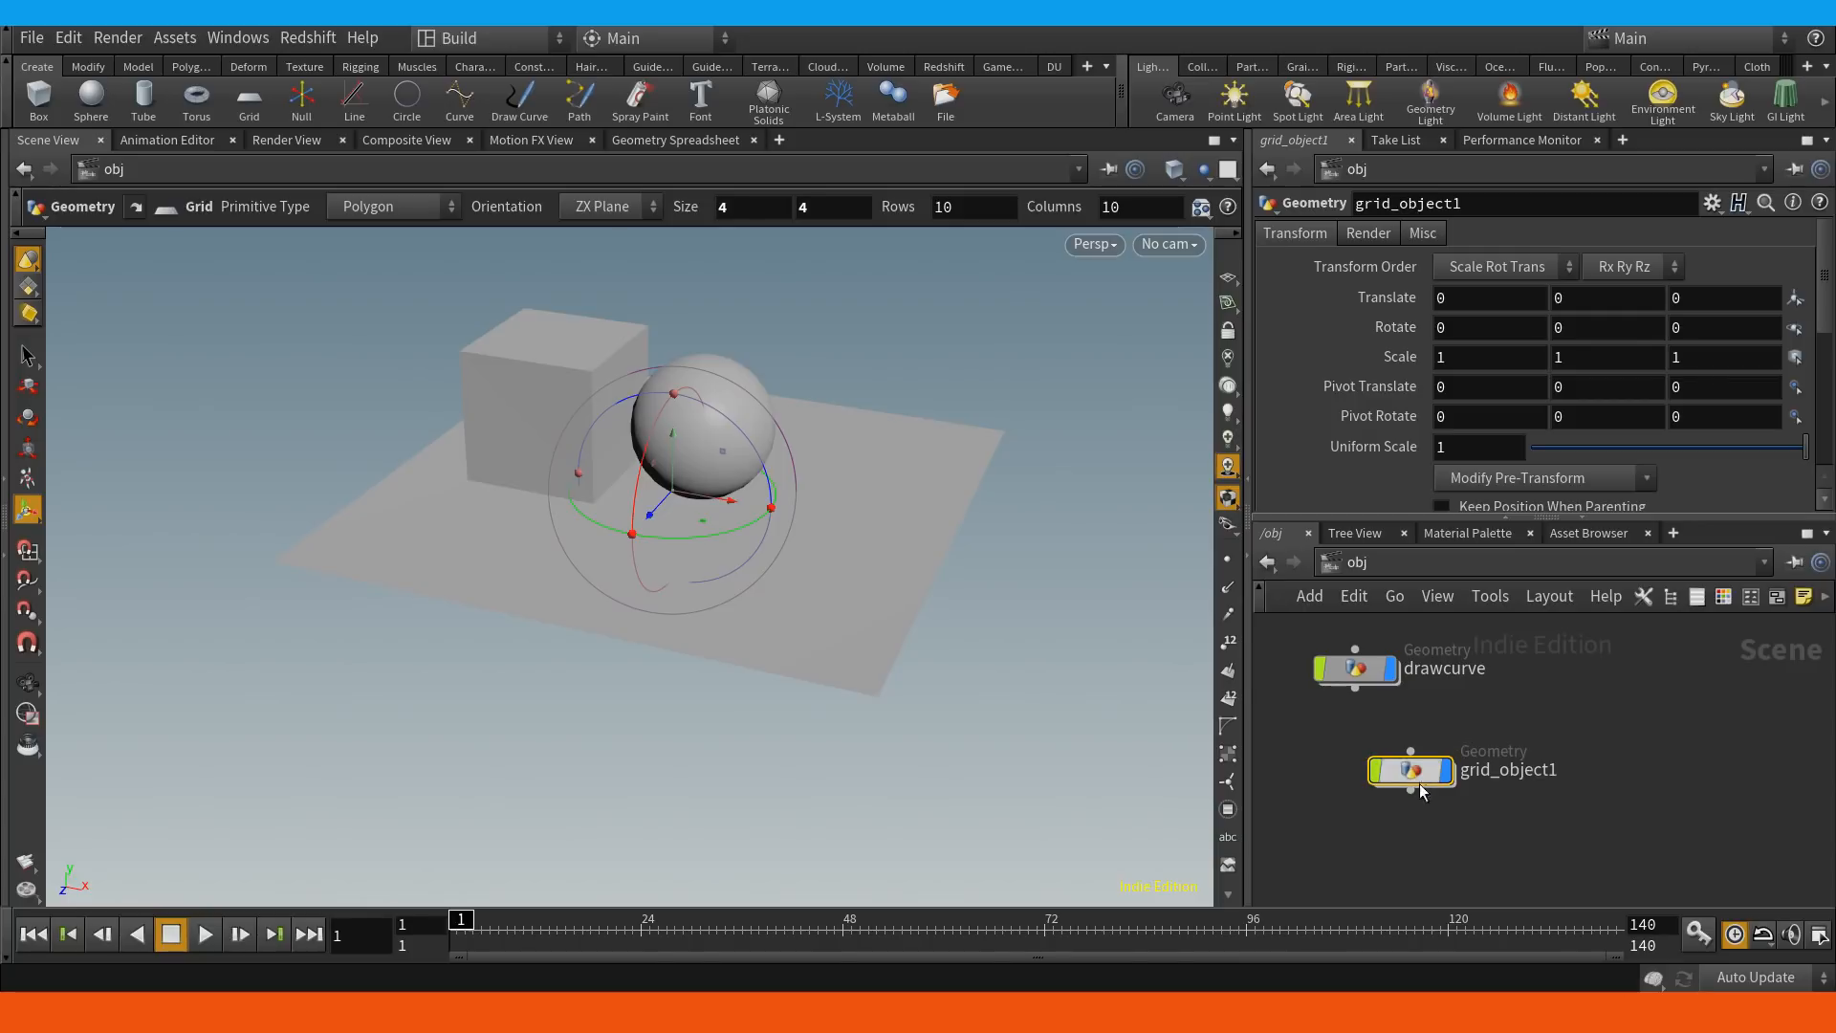
double_click(1414, 769)
middle_drag(1449, 719, 1408, 797)
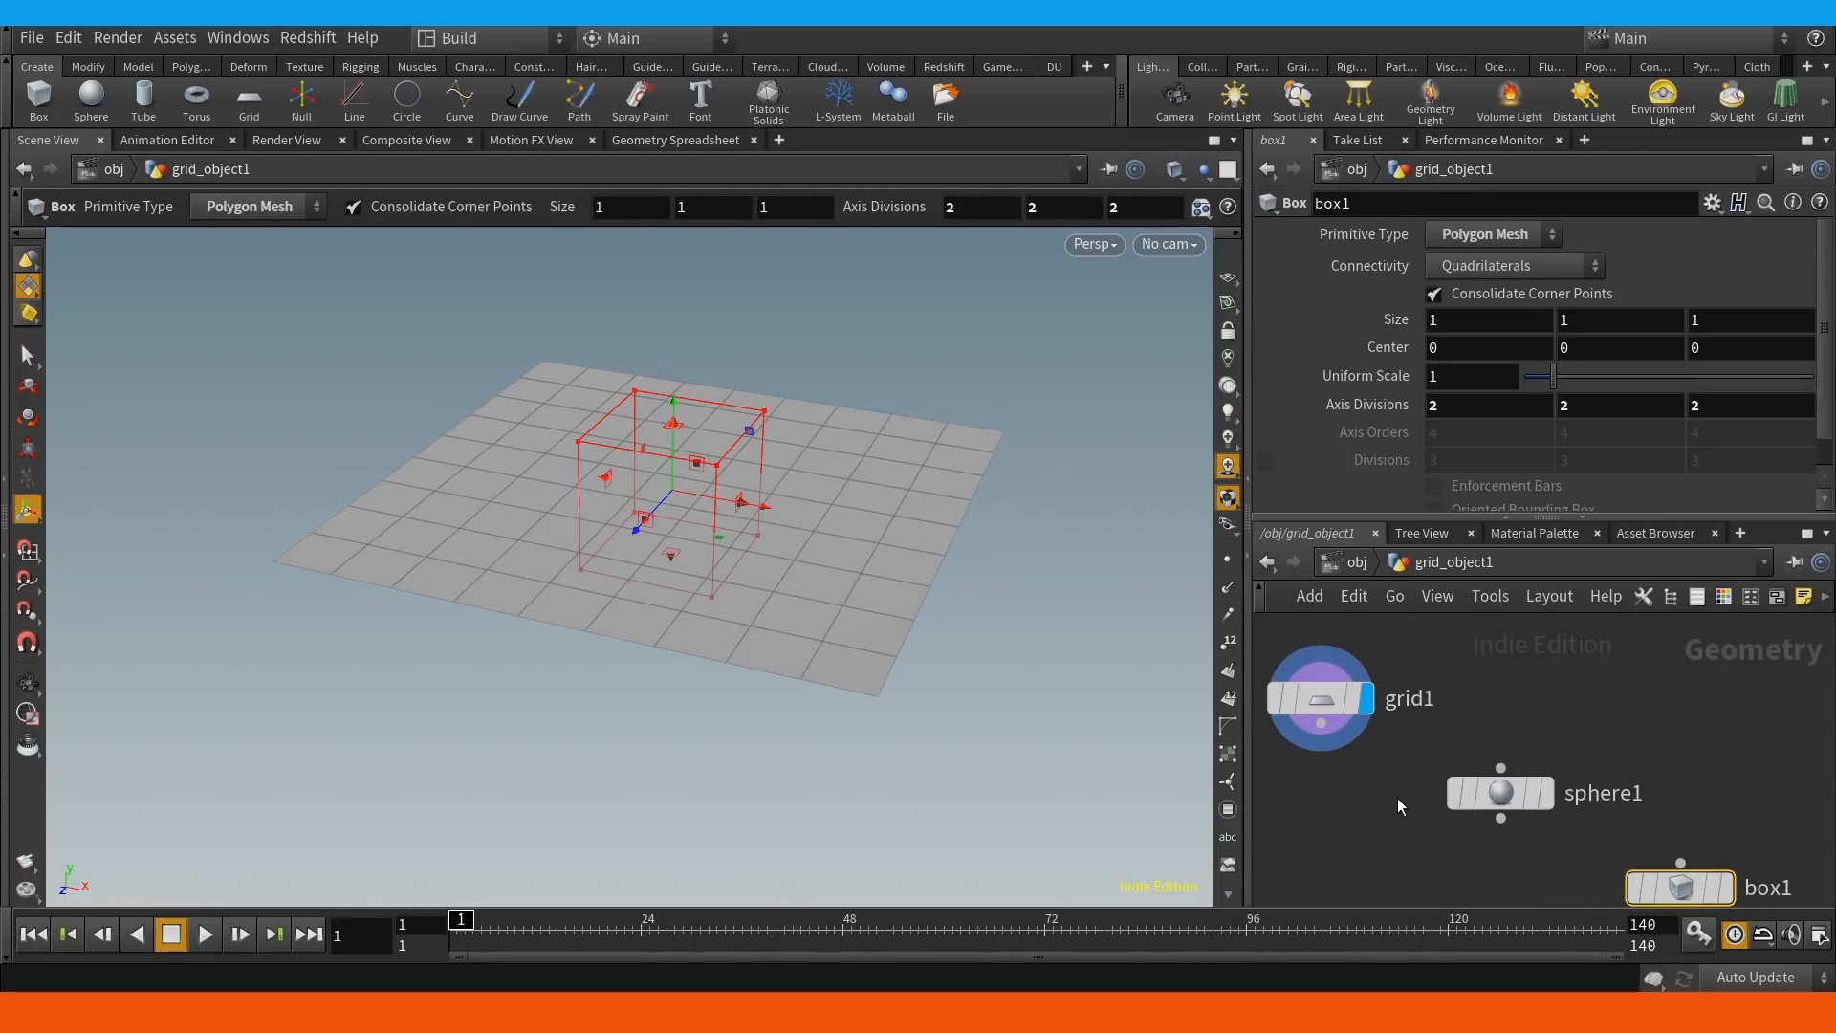
middle_drag(1389, 778, 1378, 725)
key(u)
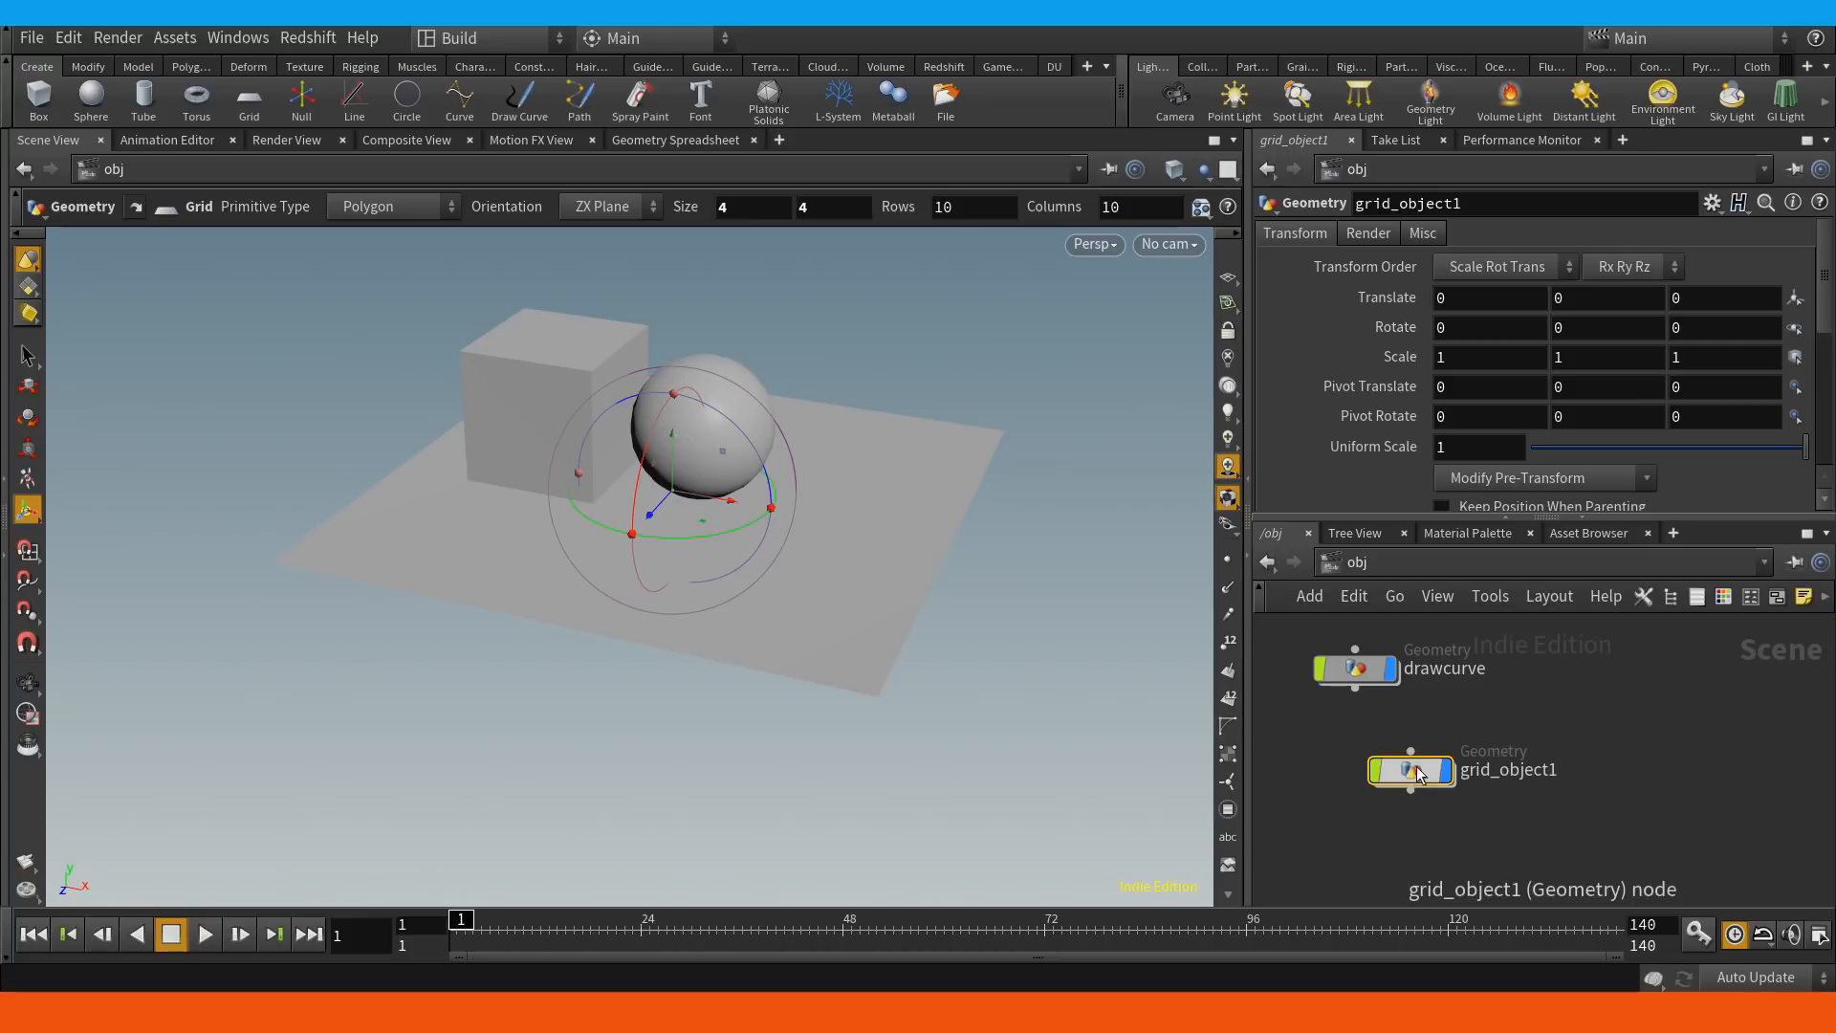
Add a Null node in the grid_object1 network and place it below the grid node.
double_click(1411, 771)
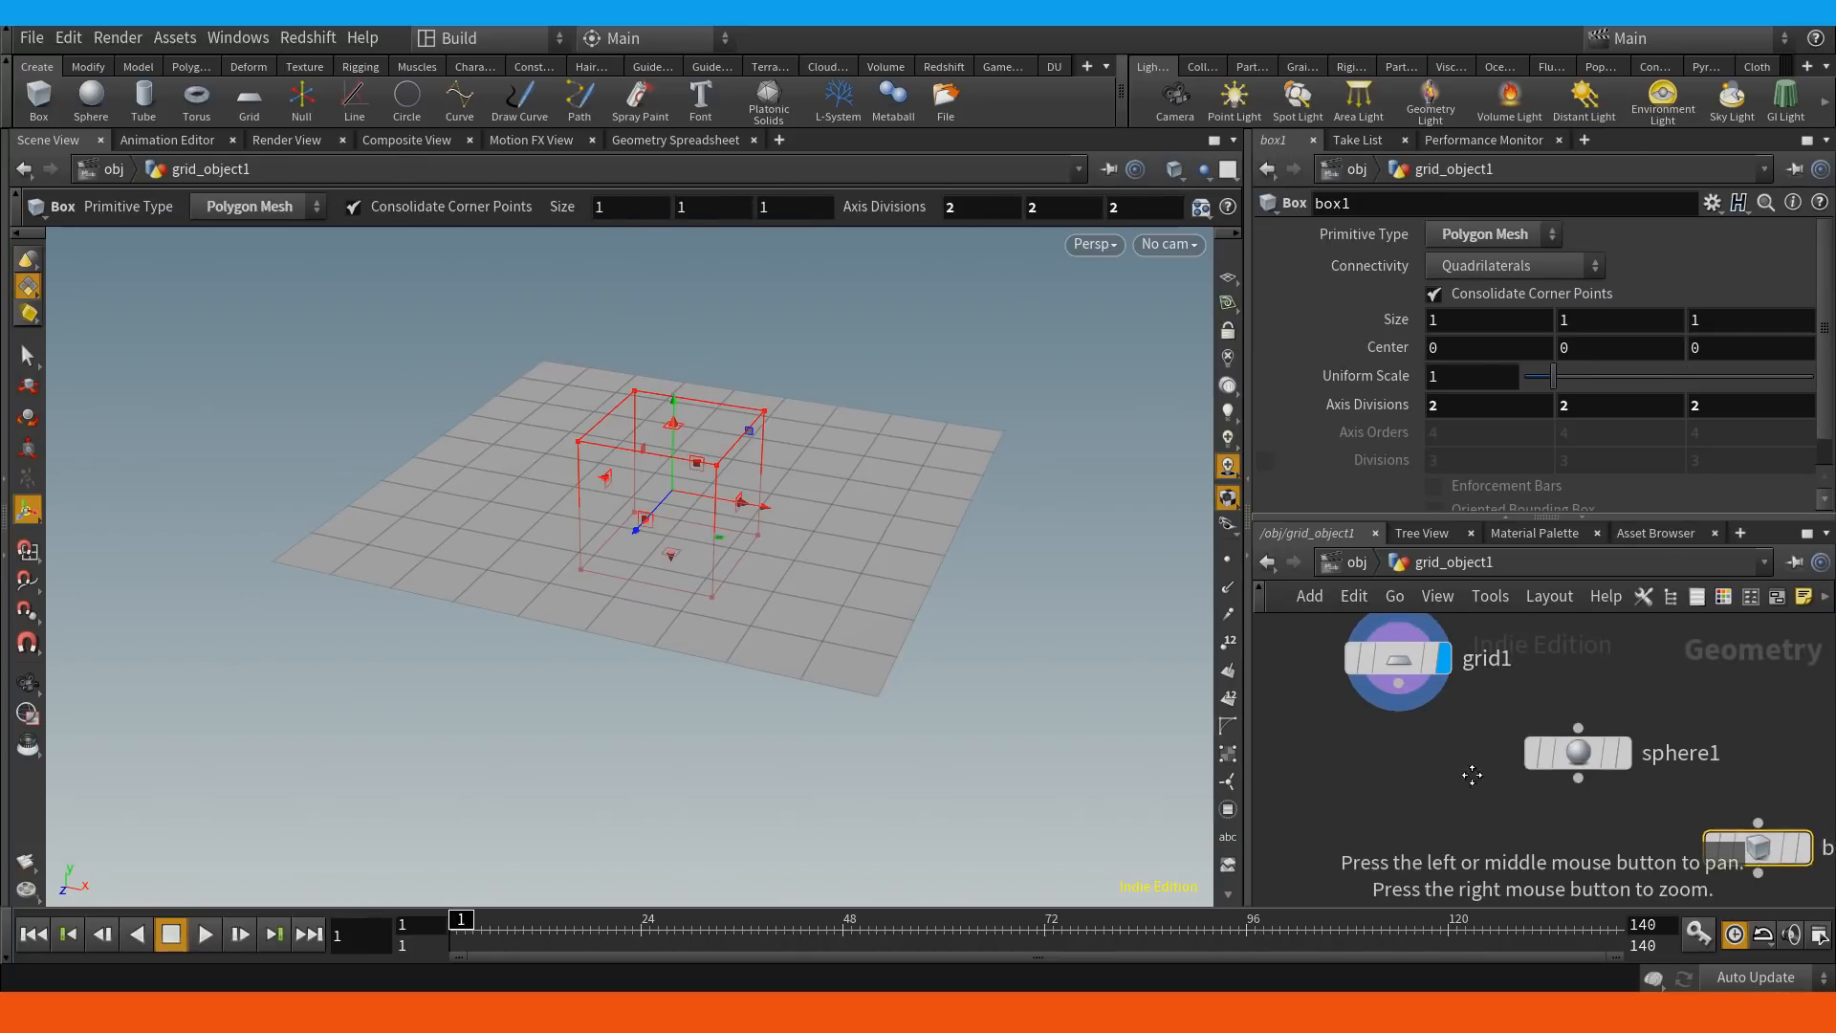
key(Tab)
text(null)
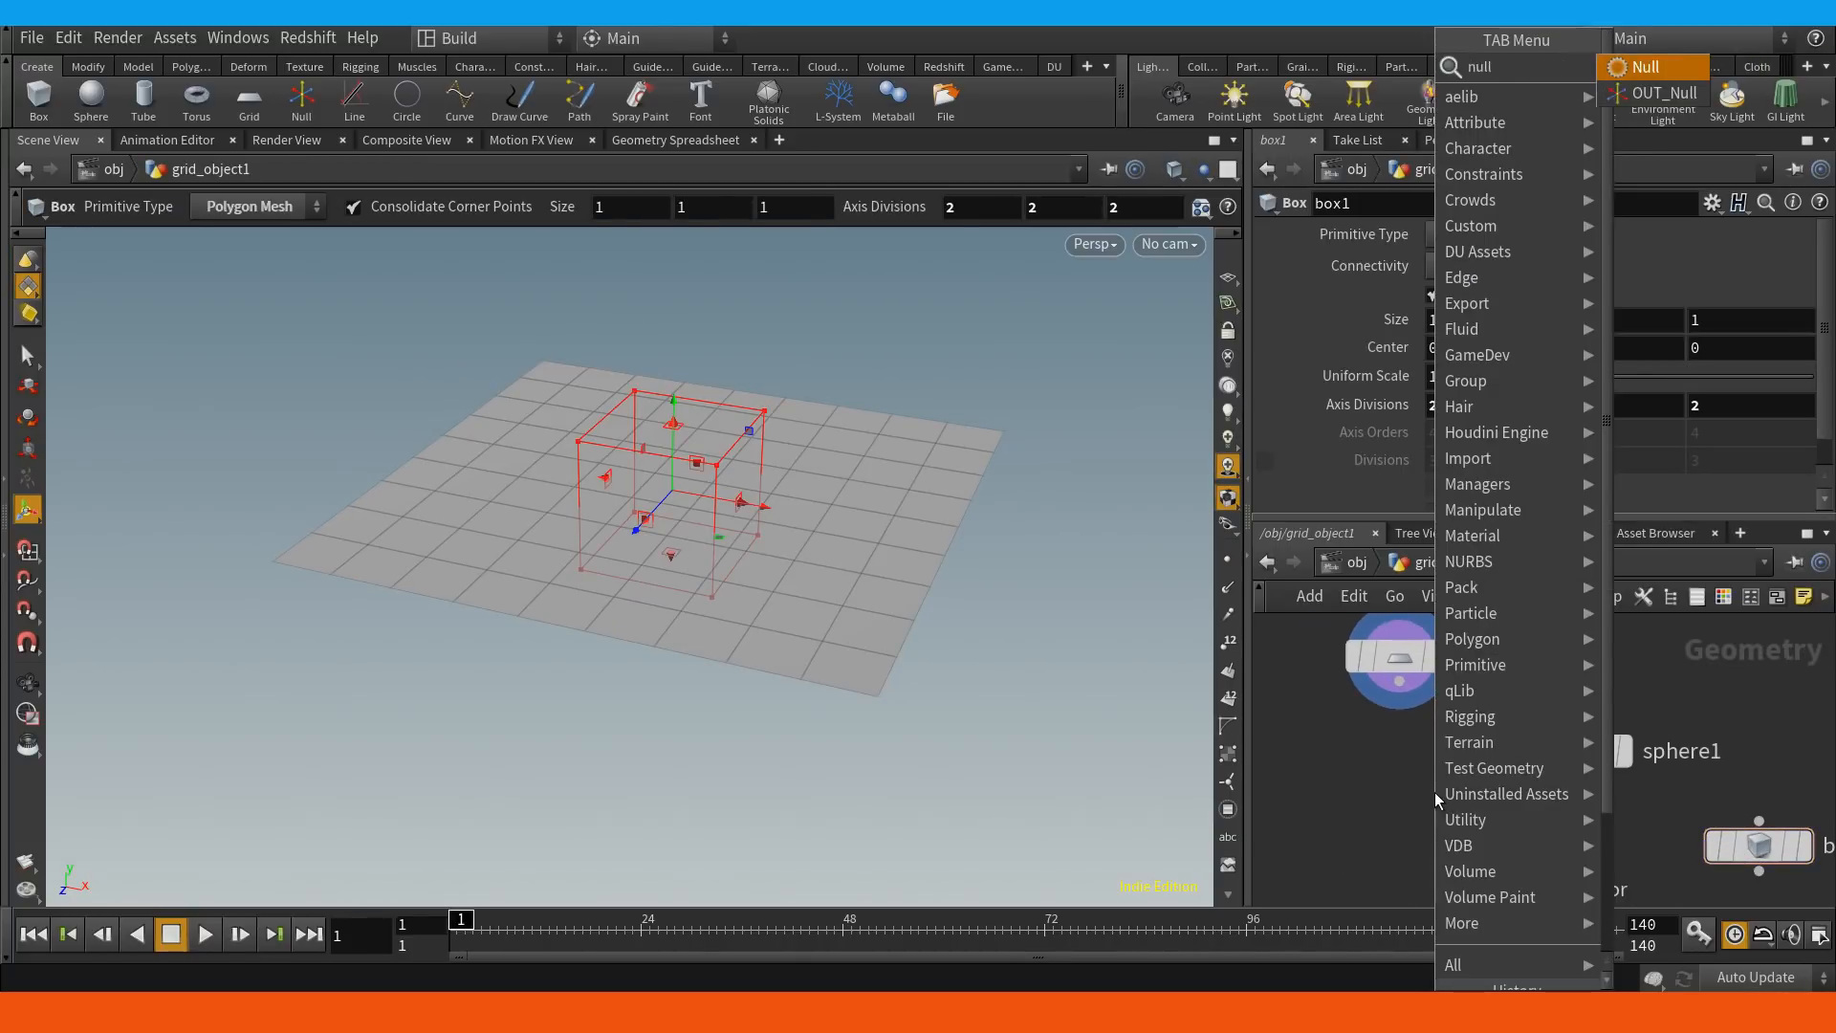
key(Return)
click(1435, 792)
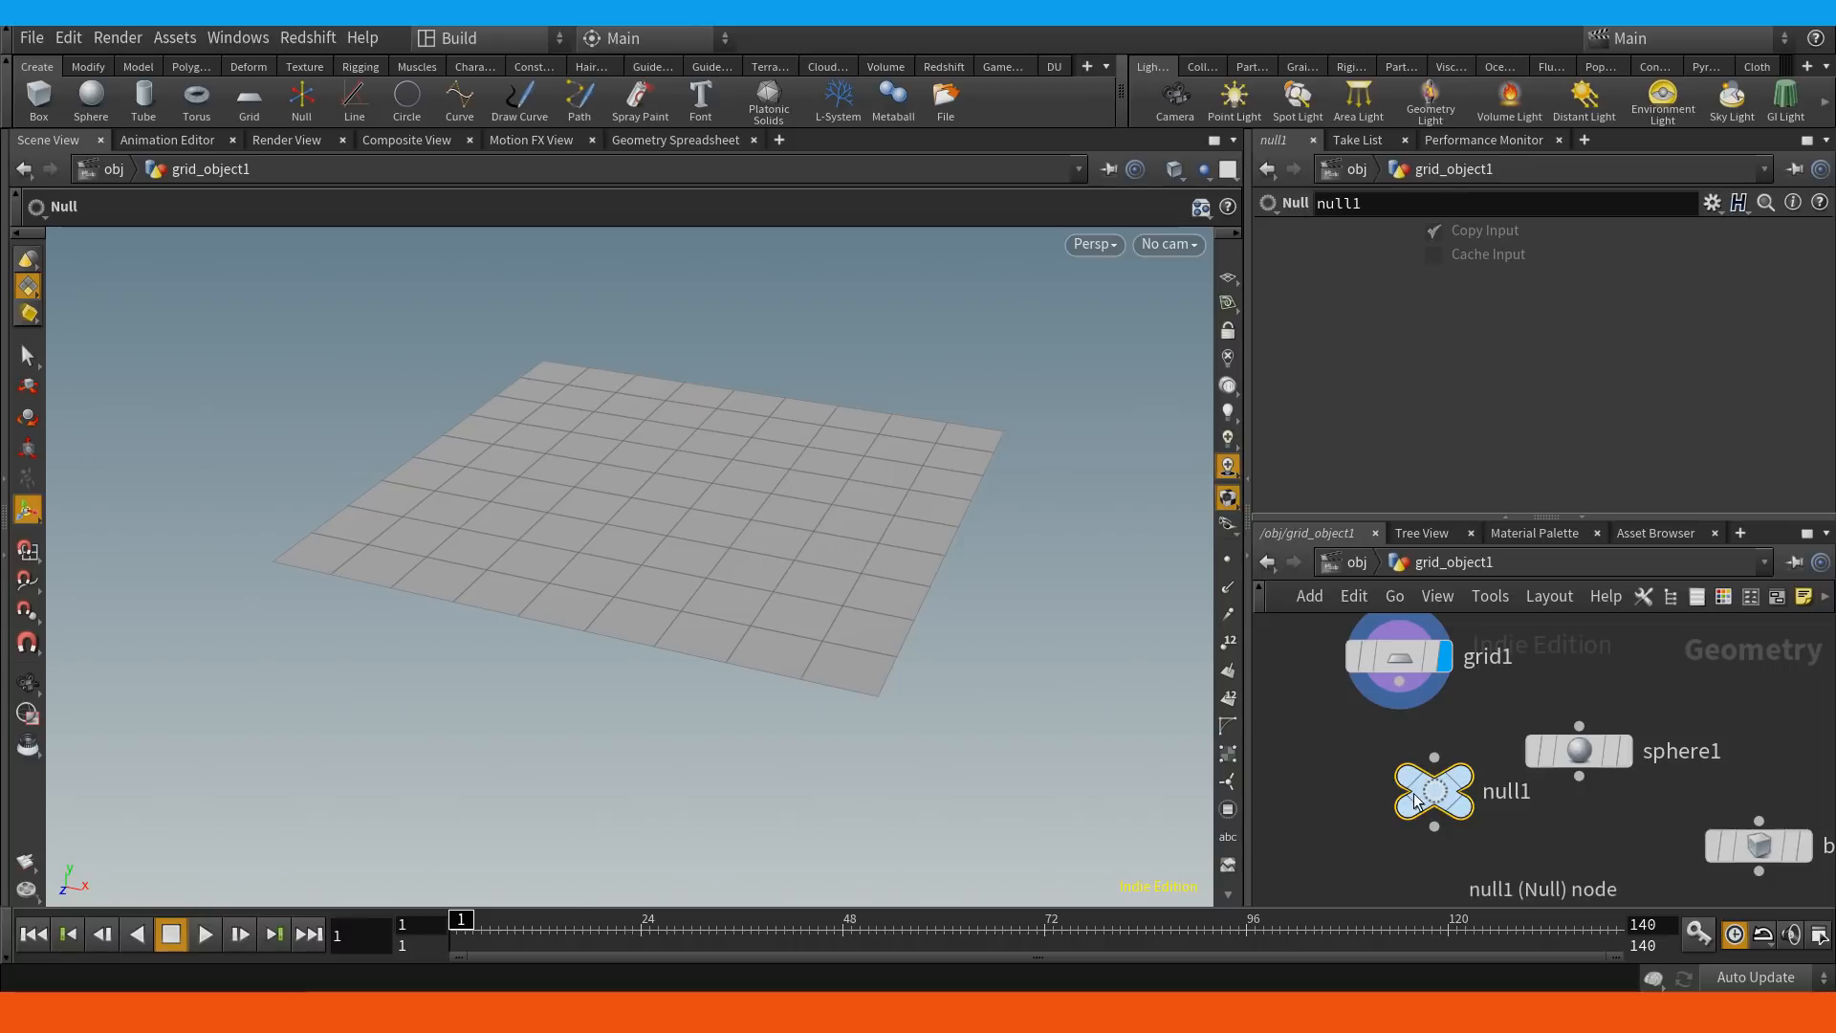
drag(1414, 794, 1382, 862)
scroll(1437, 754, down, 2)
Leave the grid_object1 network and open the drawcurve object's network.
key(u)
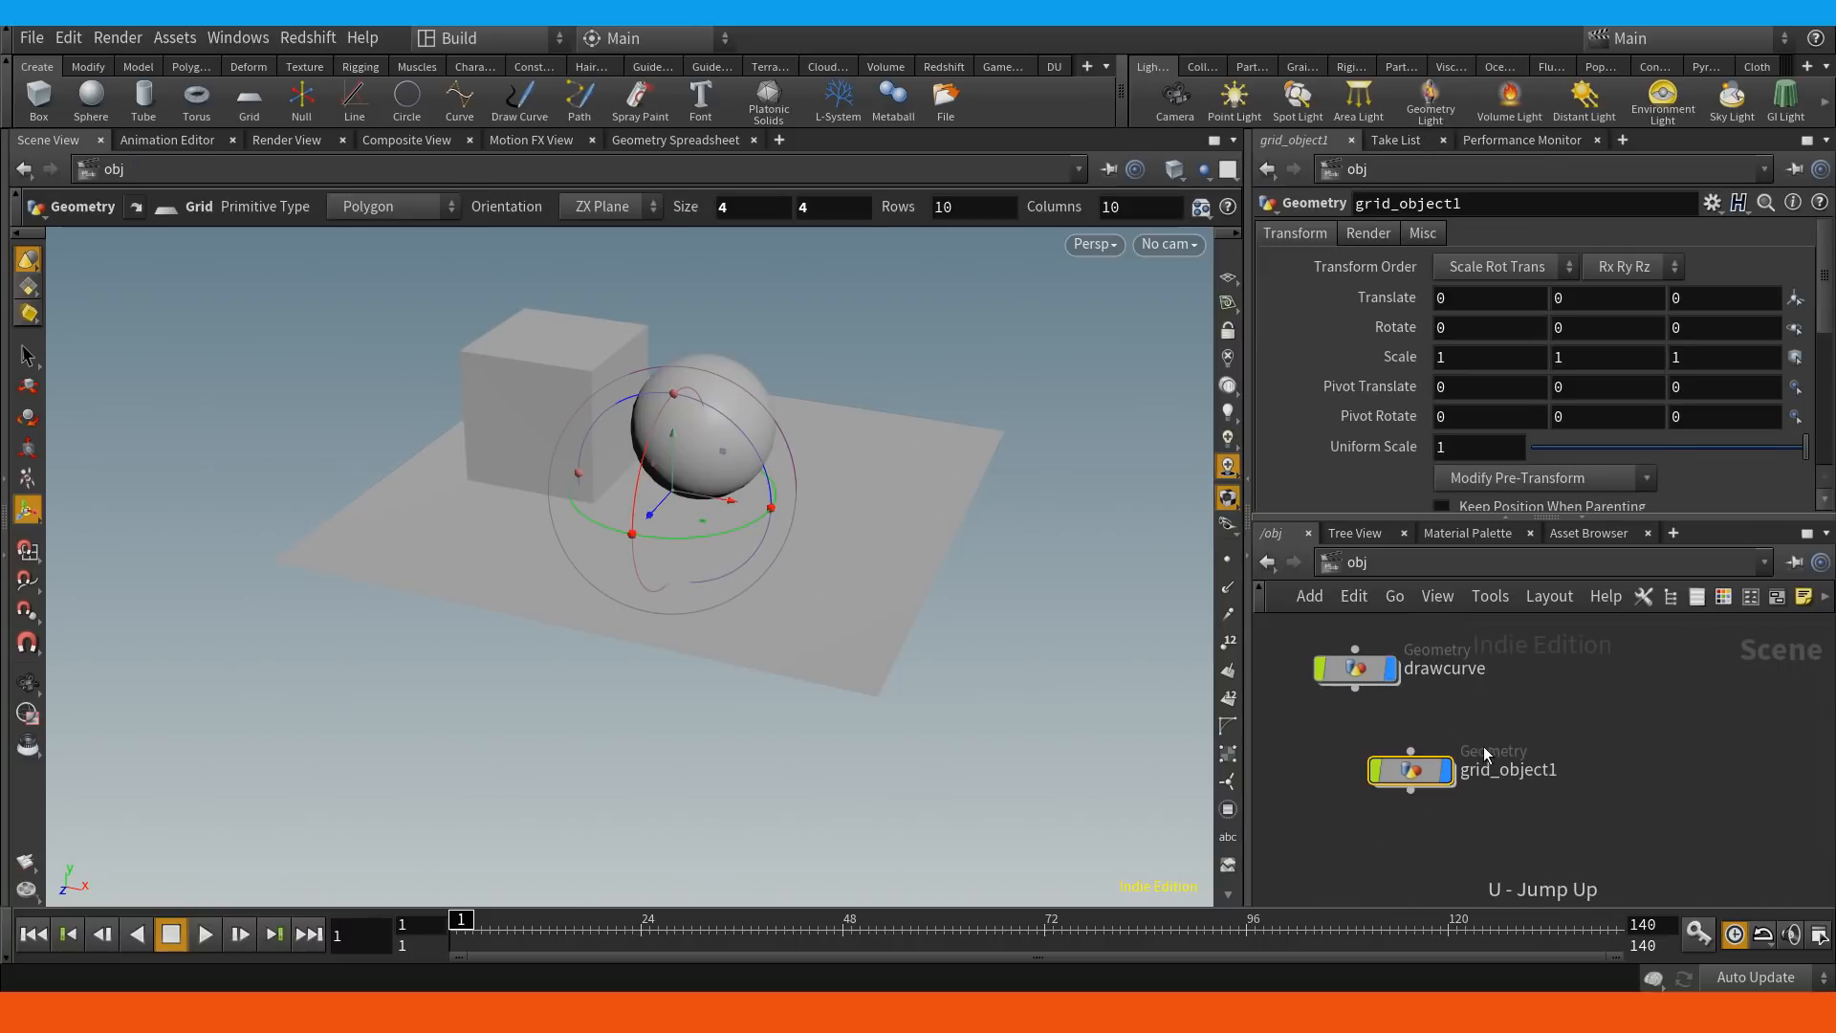
click(1364, 681)
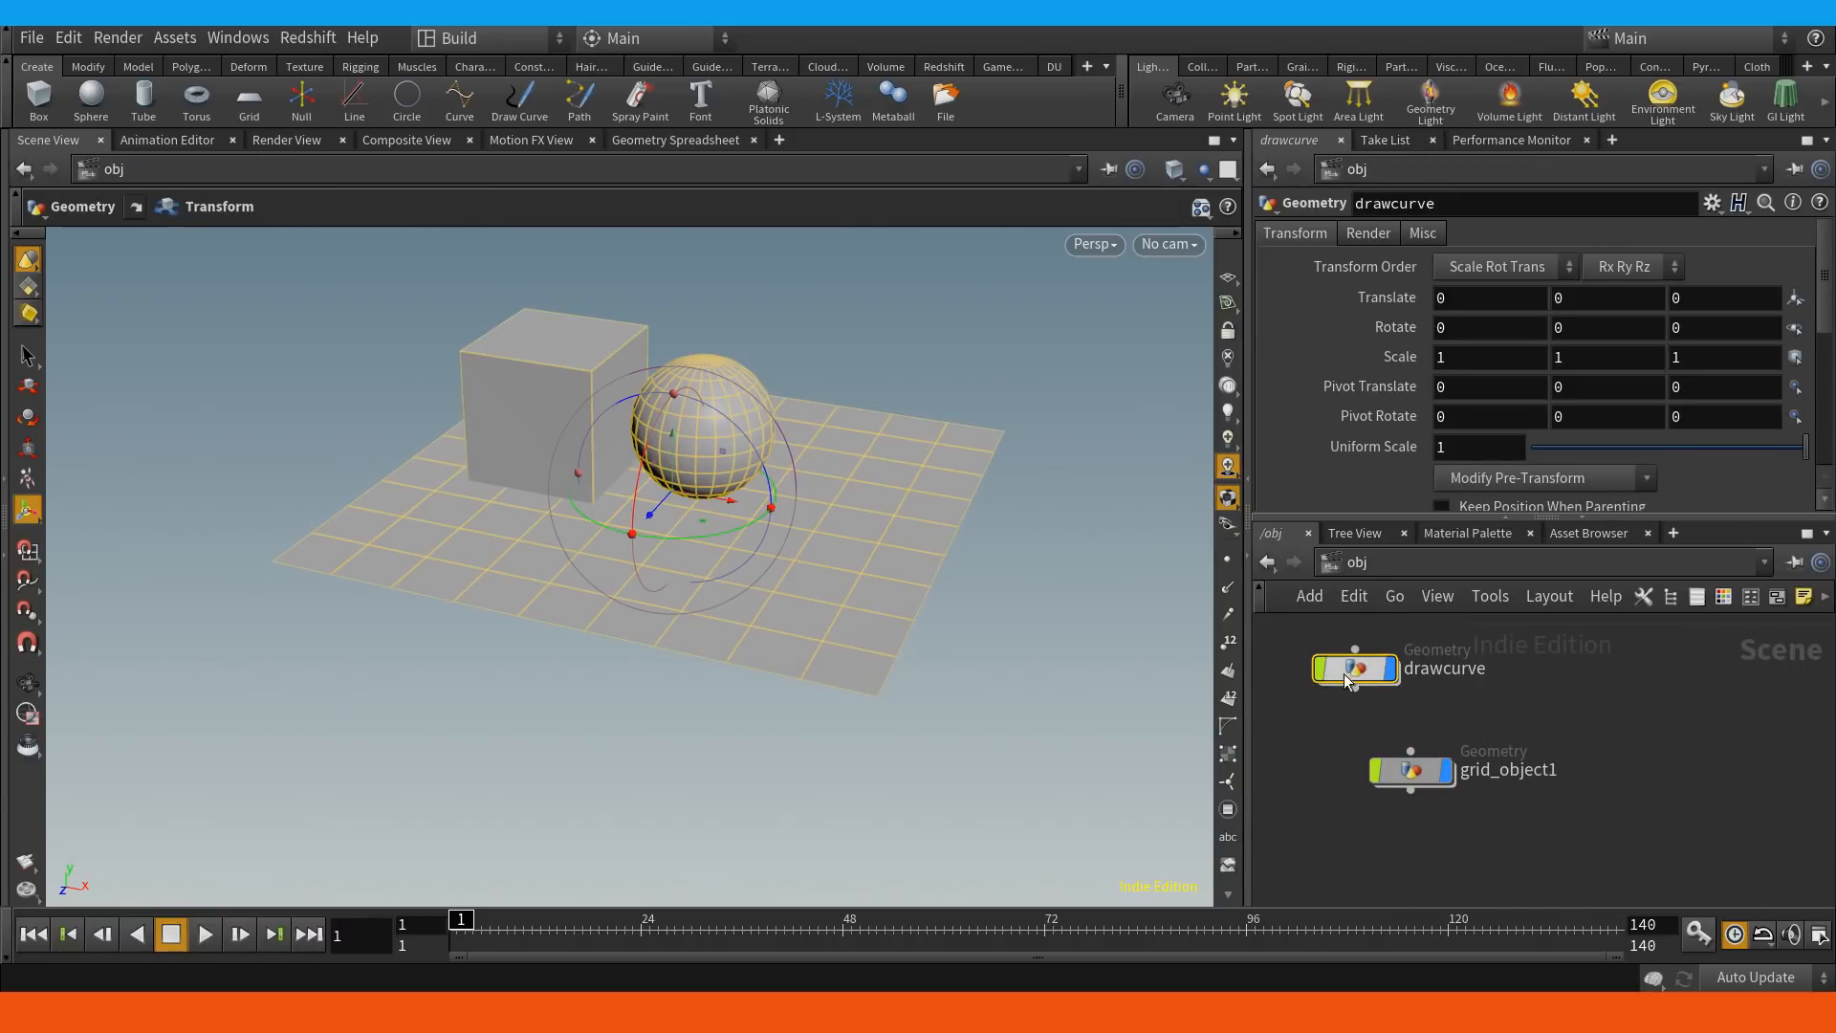
key(i)
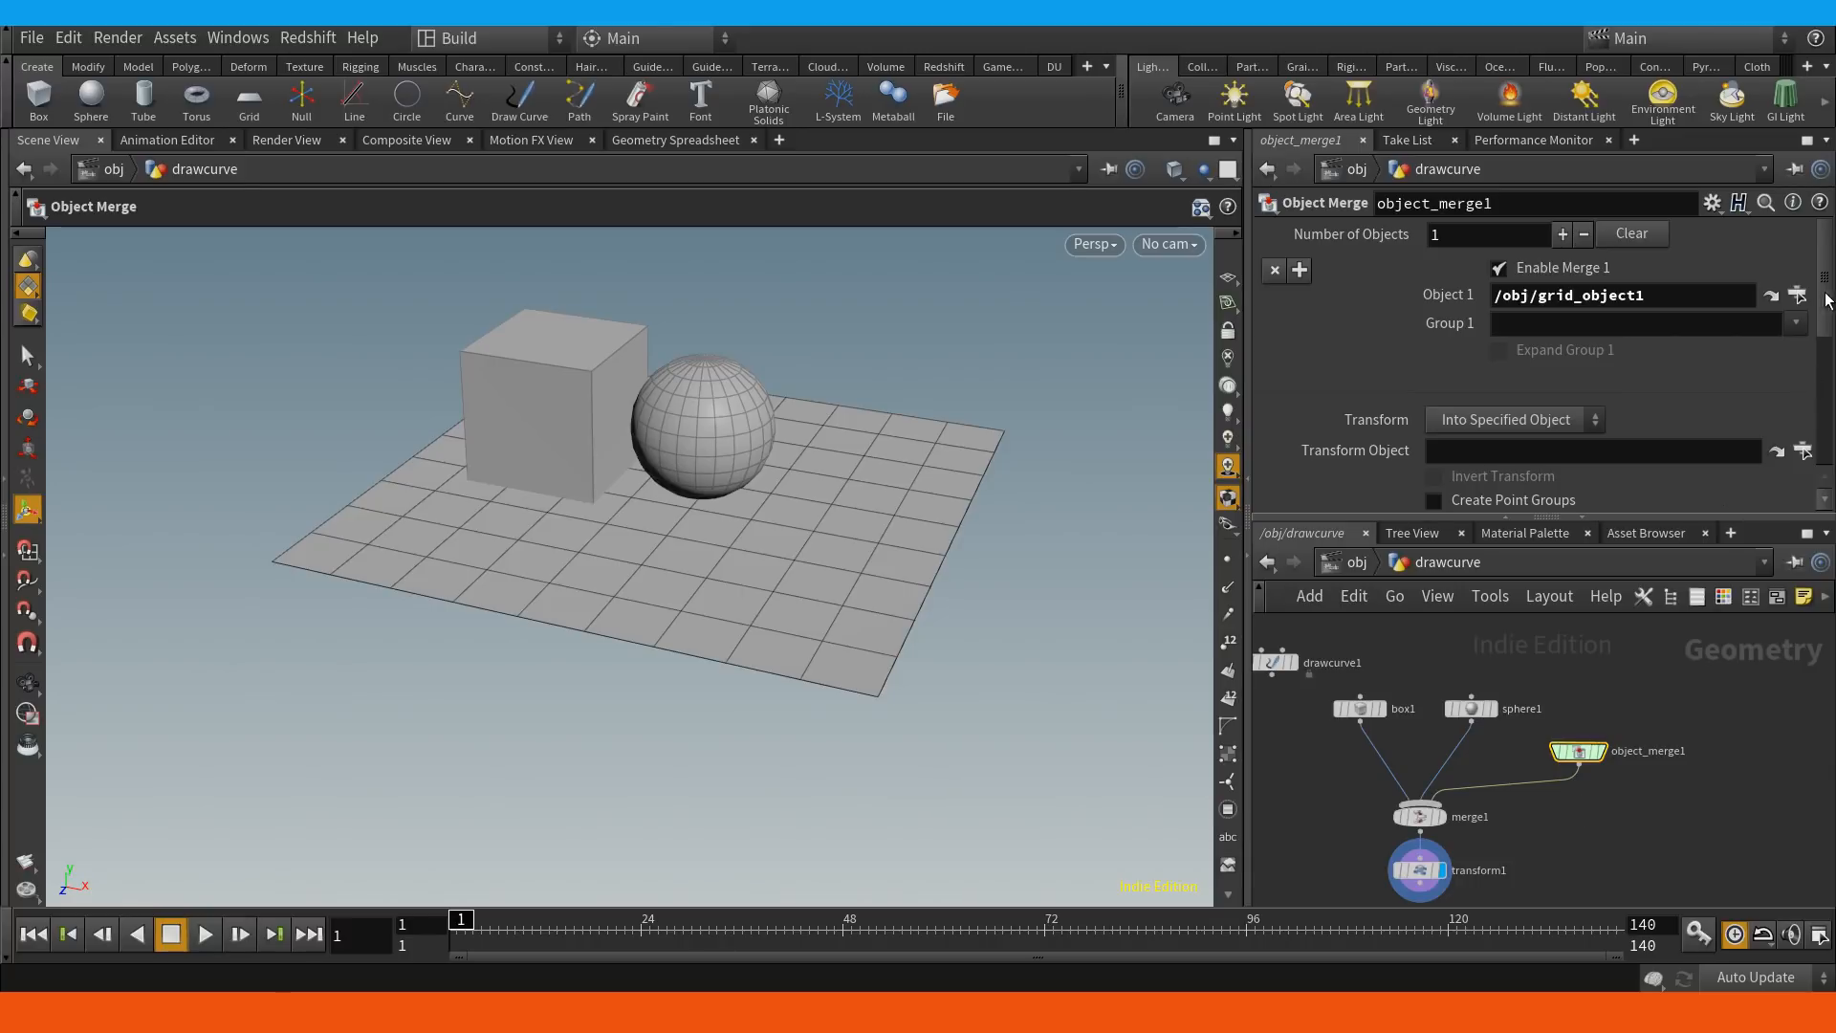
Set the Object Merge node's Object 1 to null1 inside grid_object1 and return to the object level.
click(1797, 296)
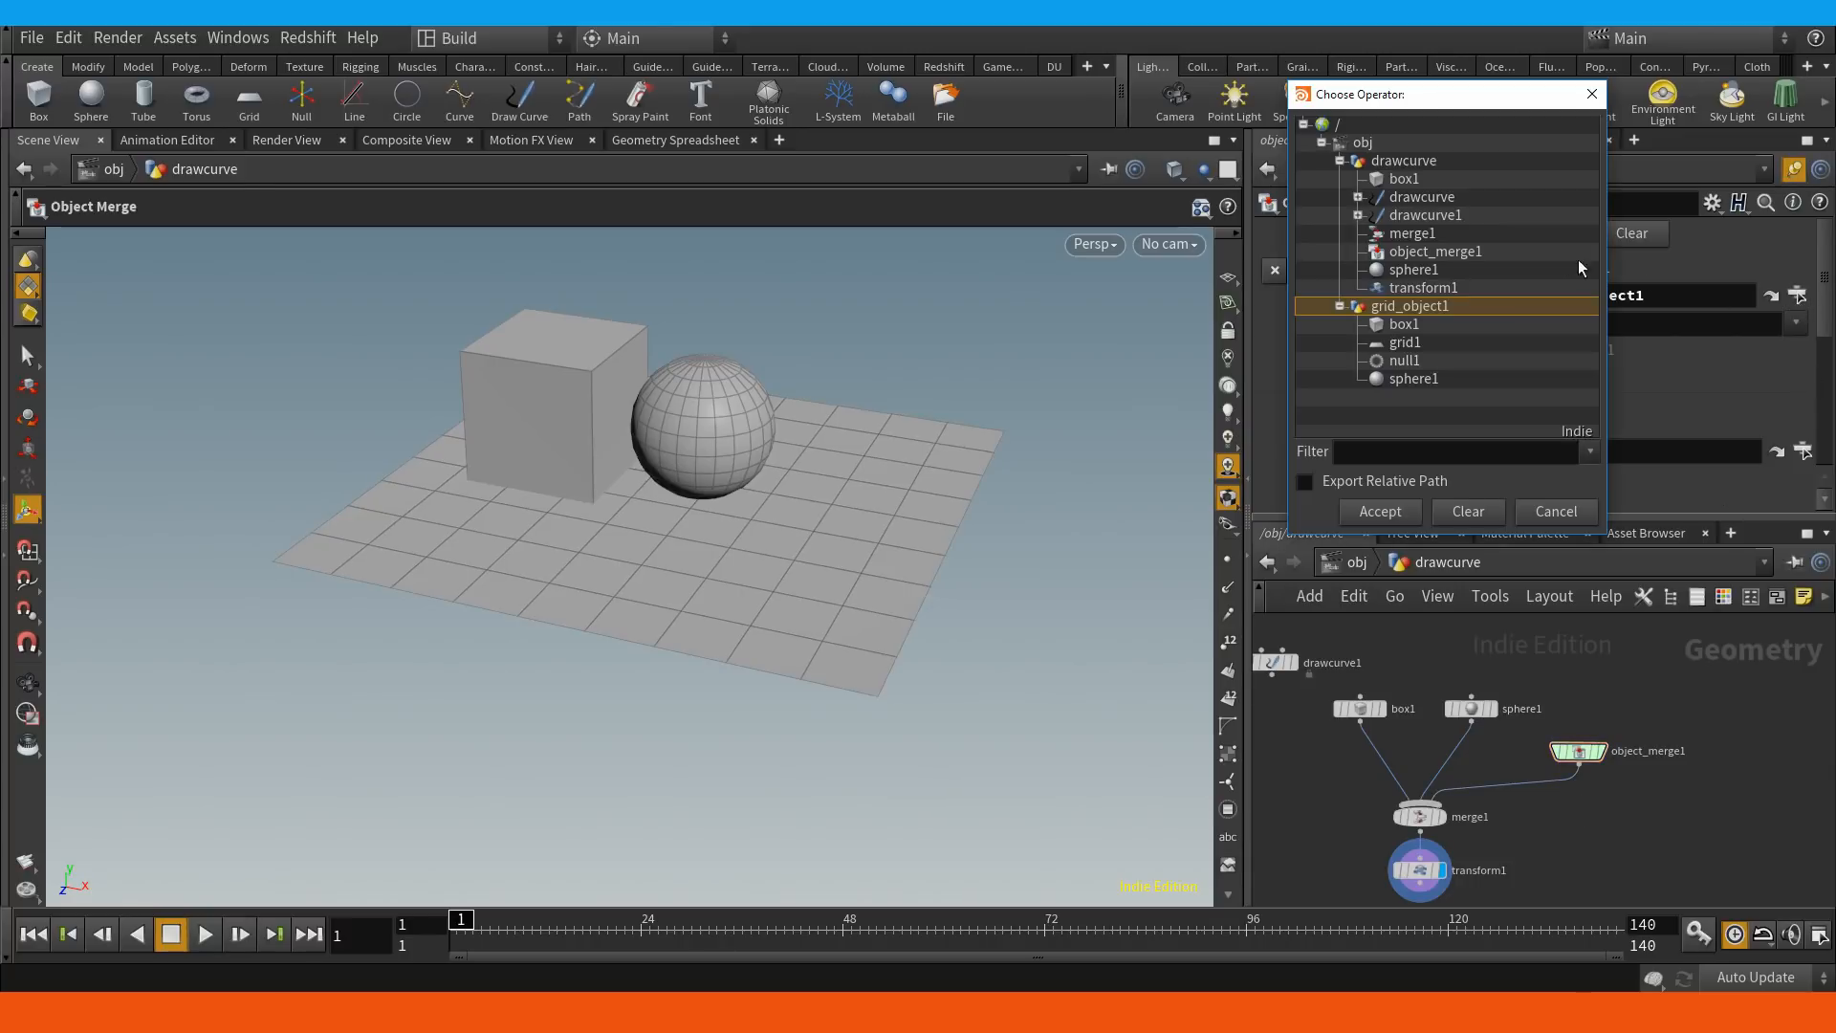
click(1385, 364)
click(1380, 511)
key(u)
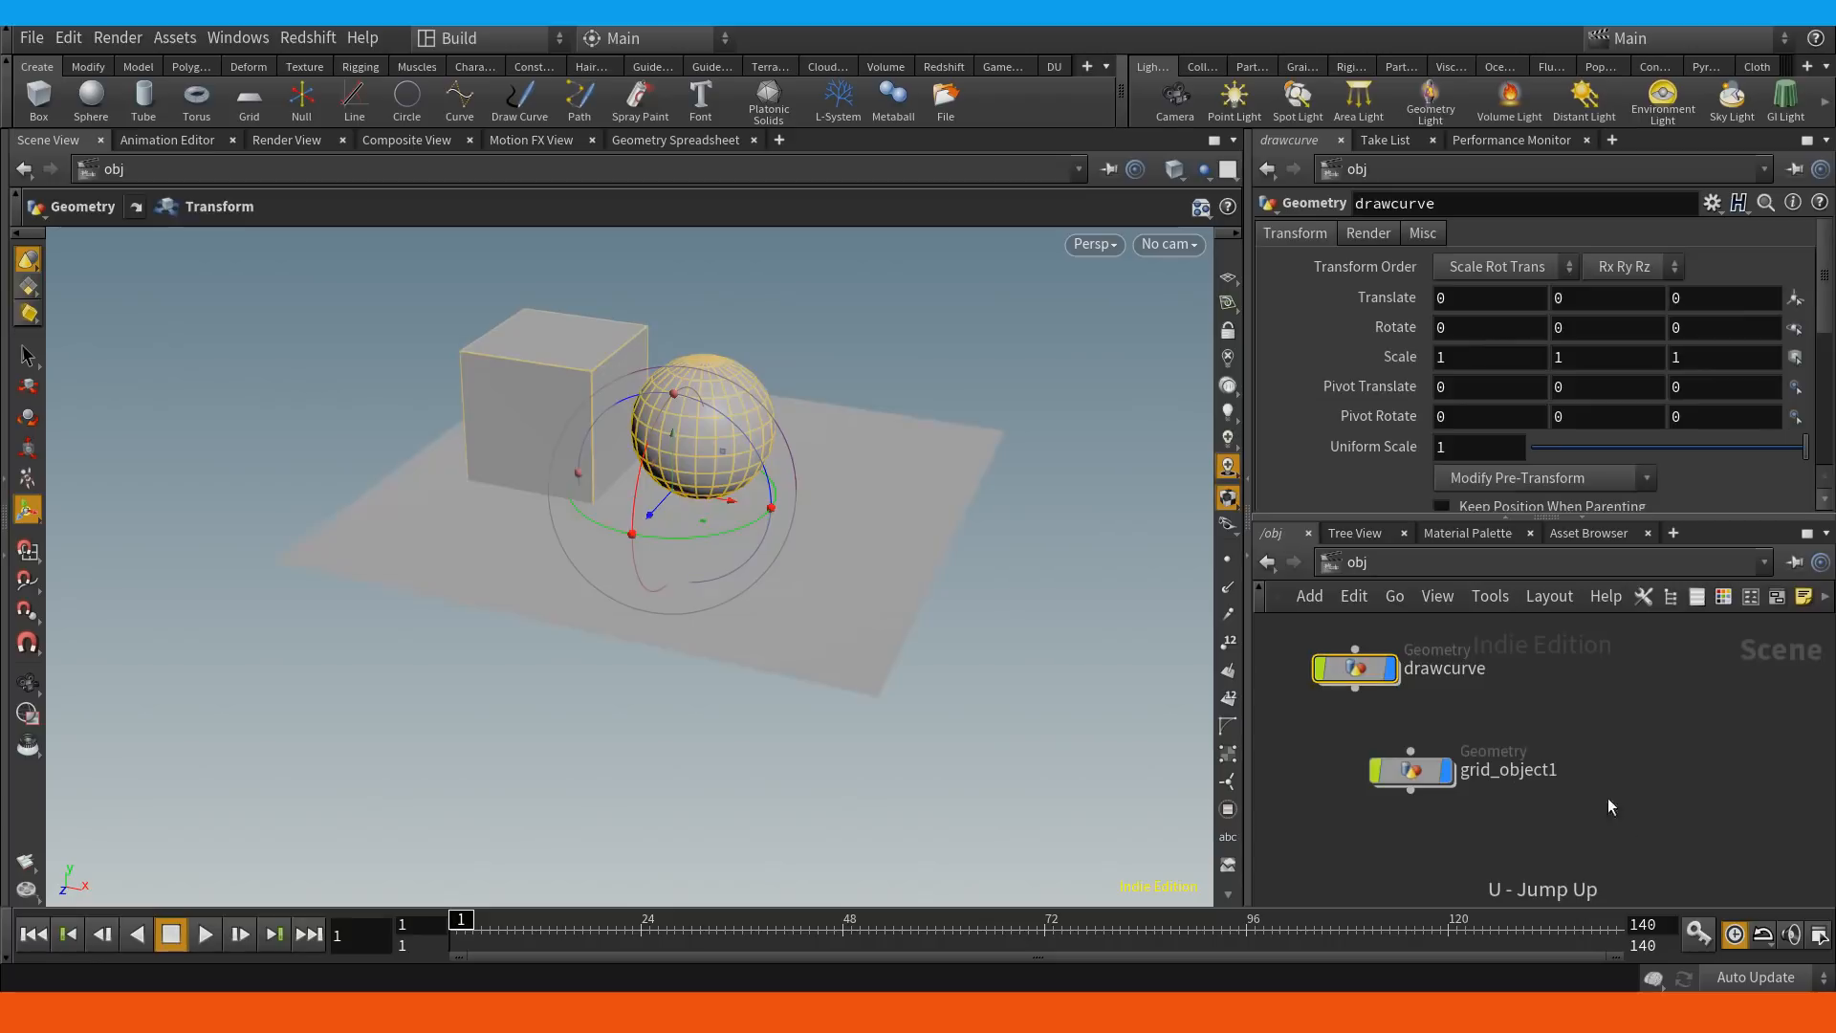
Inside grid_object1, wire the grid1 node into null1 and return to the object level.
click(1420, 773)
double_click(1437, 762)
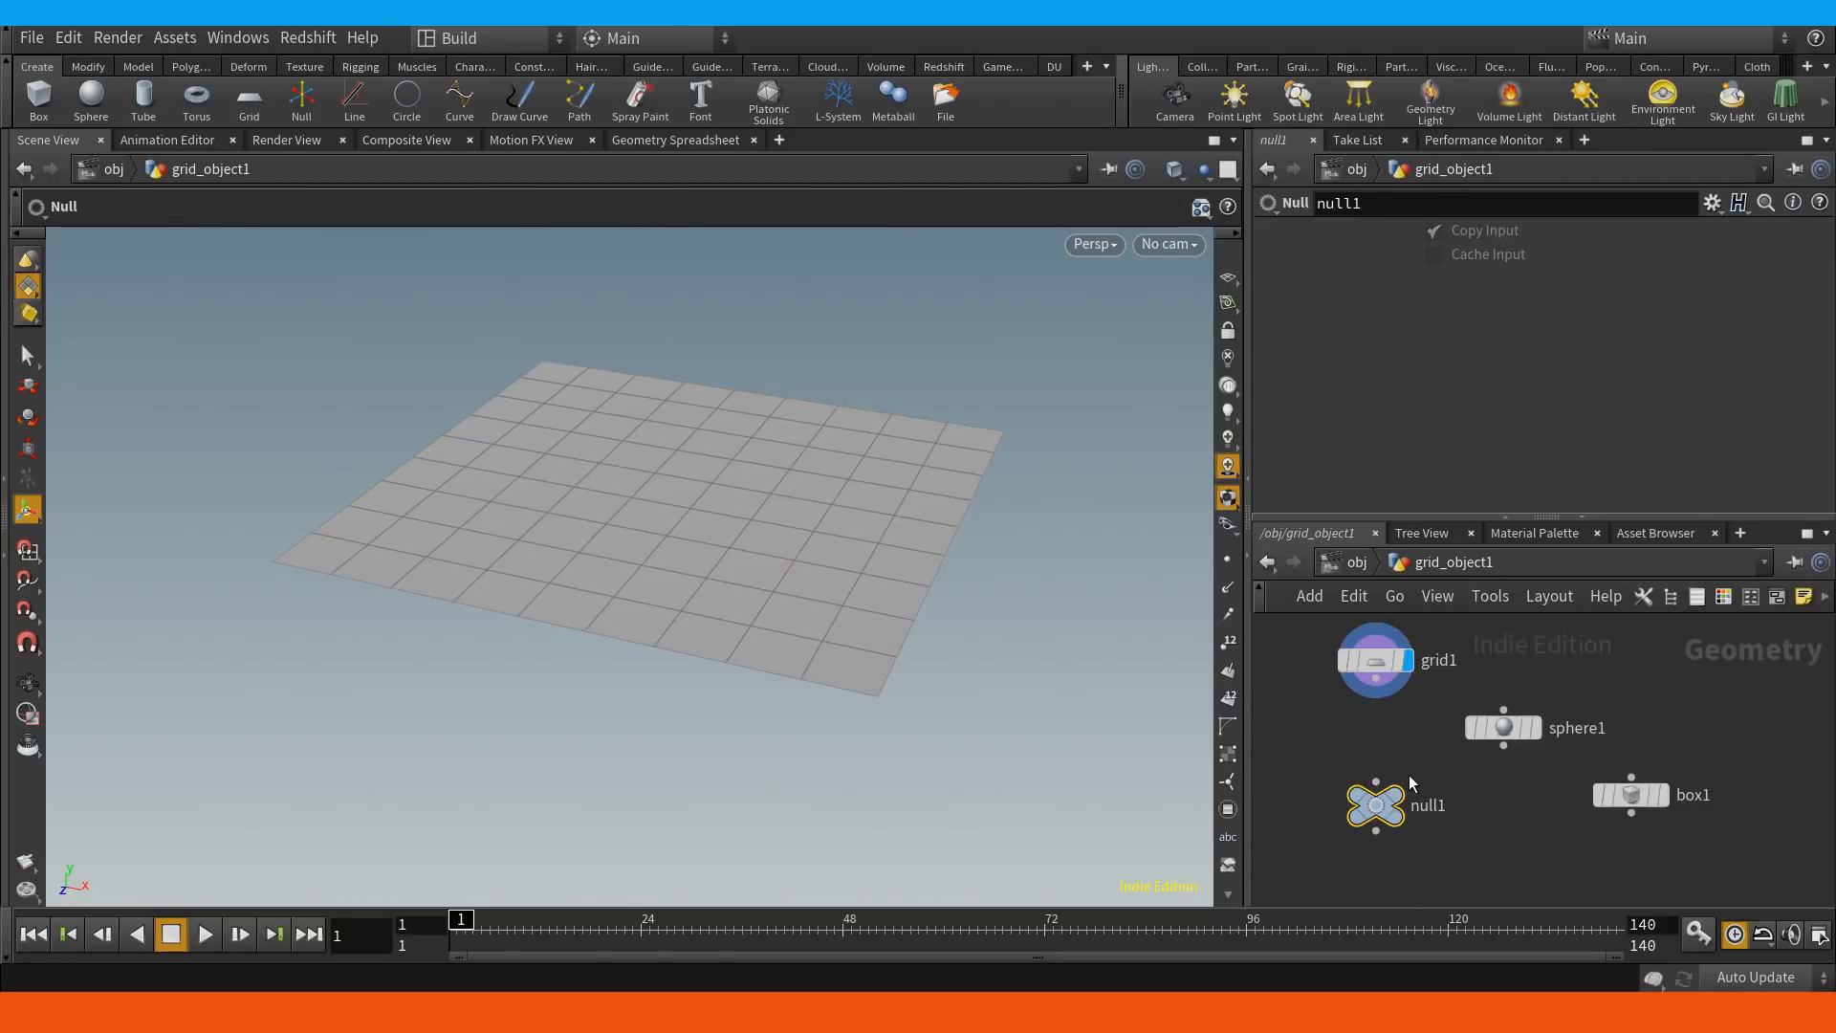
key(u)
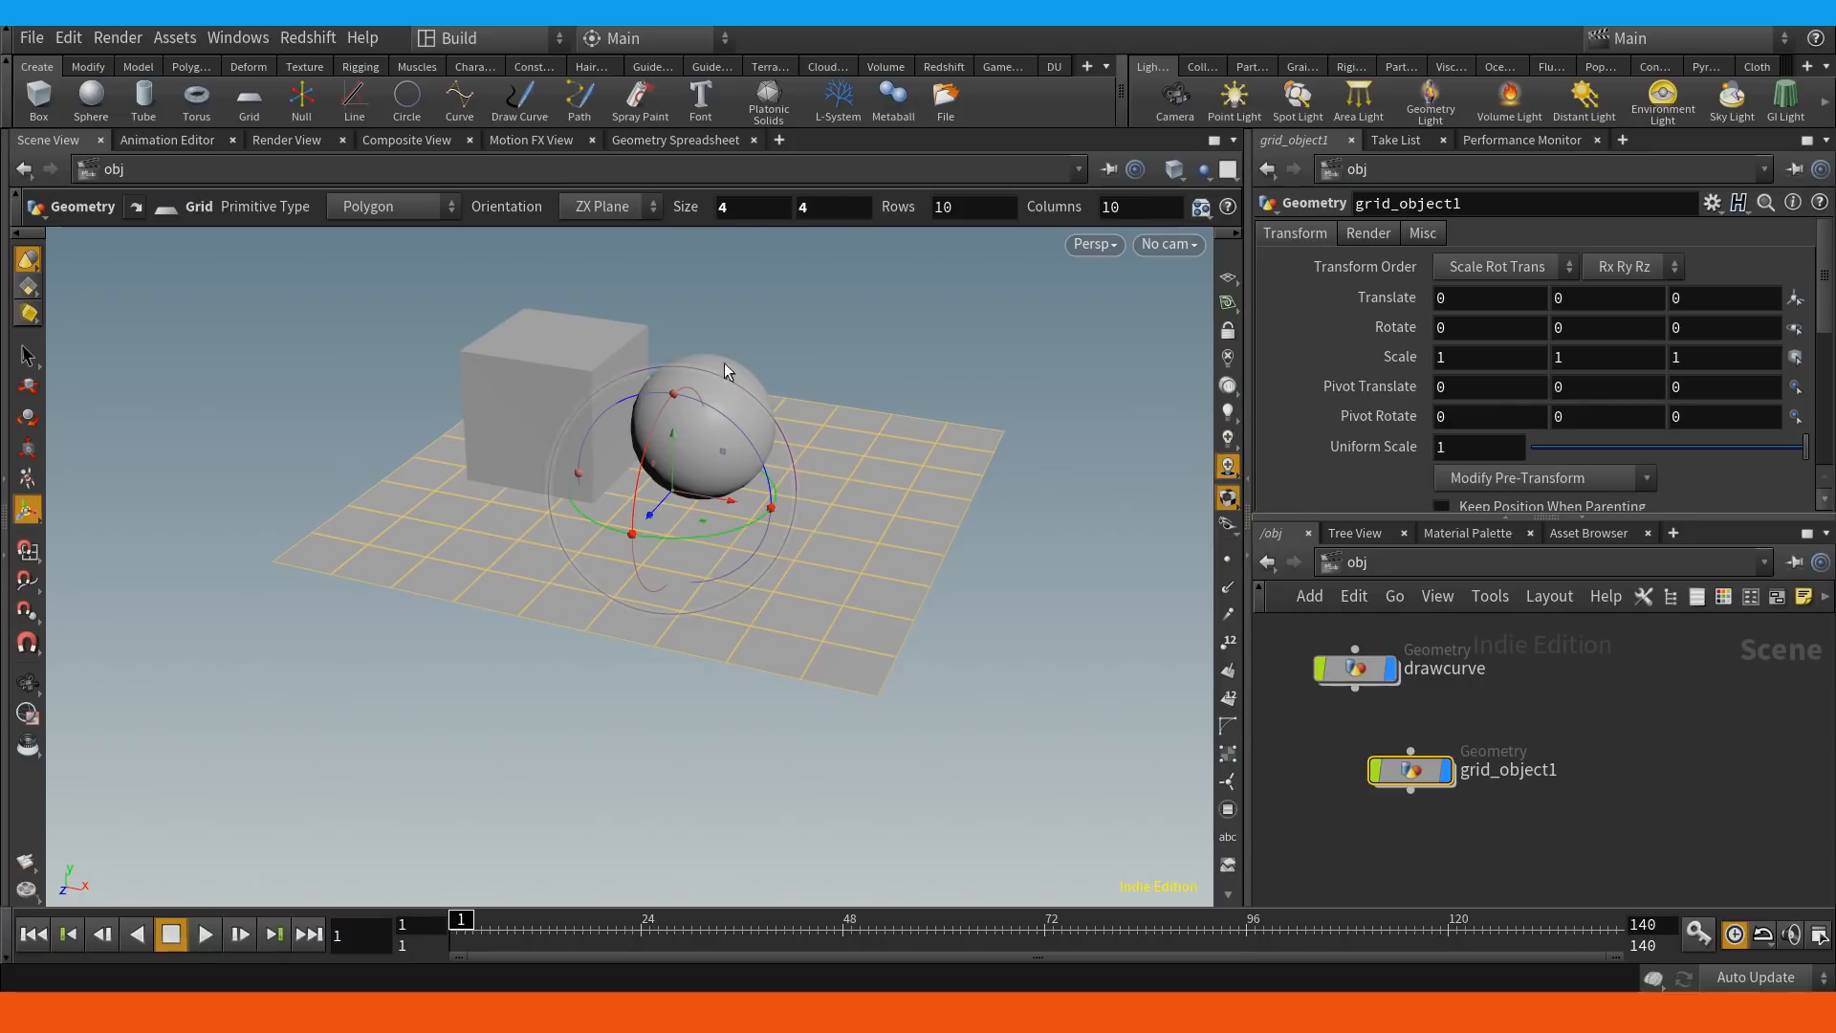
double_click(1402, 780)
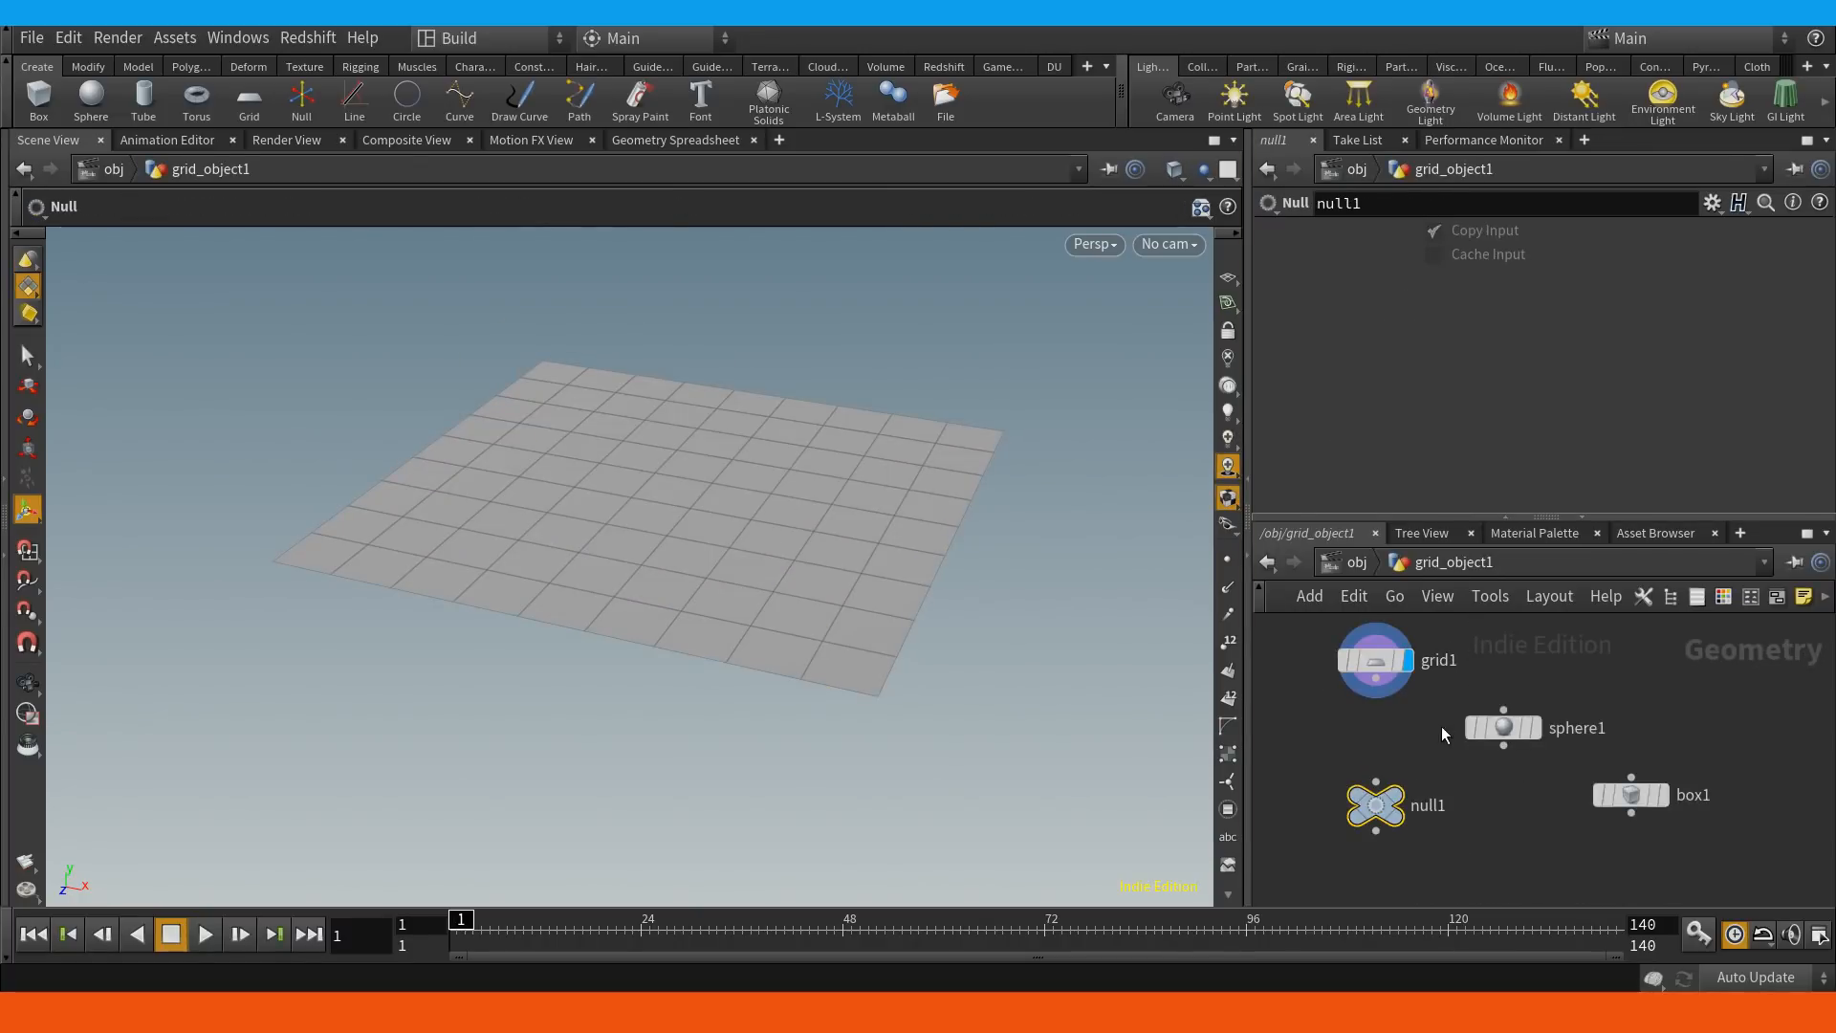
click(1379, 683)
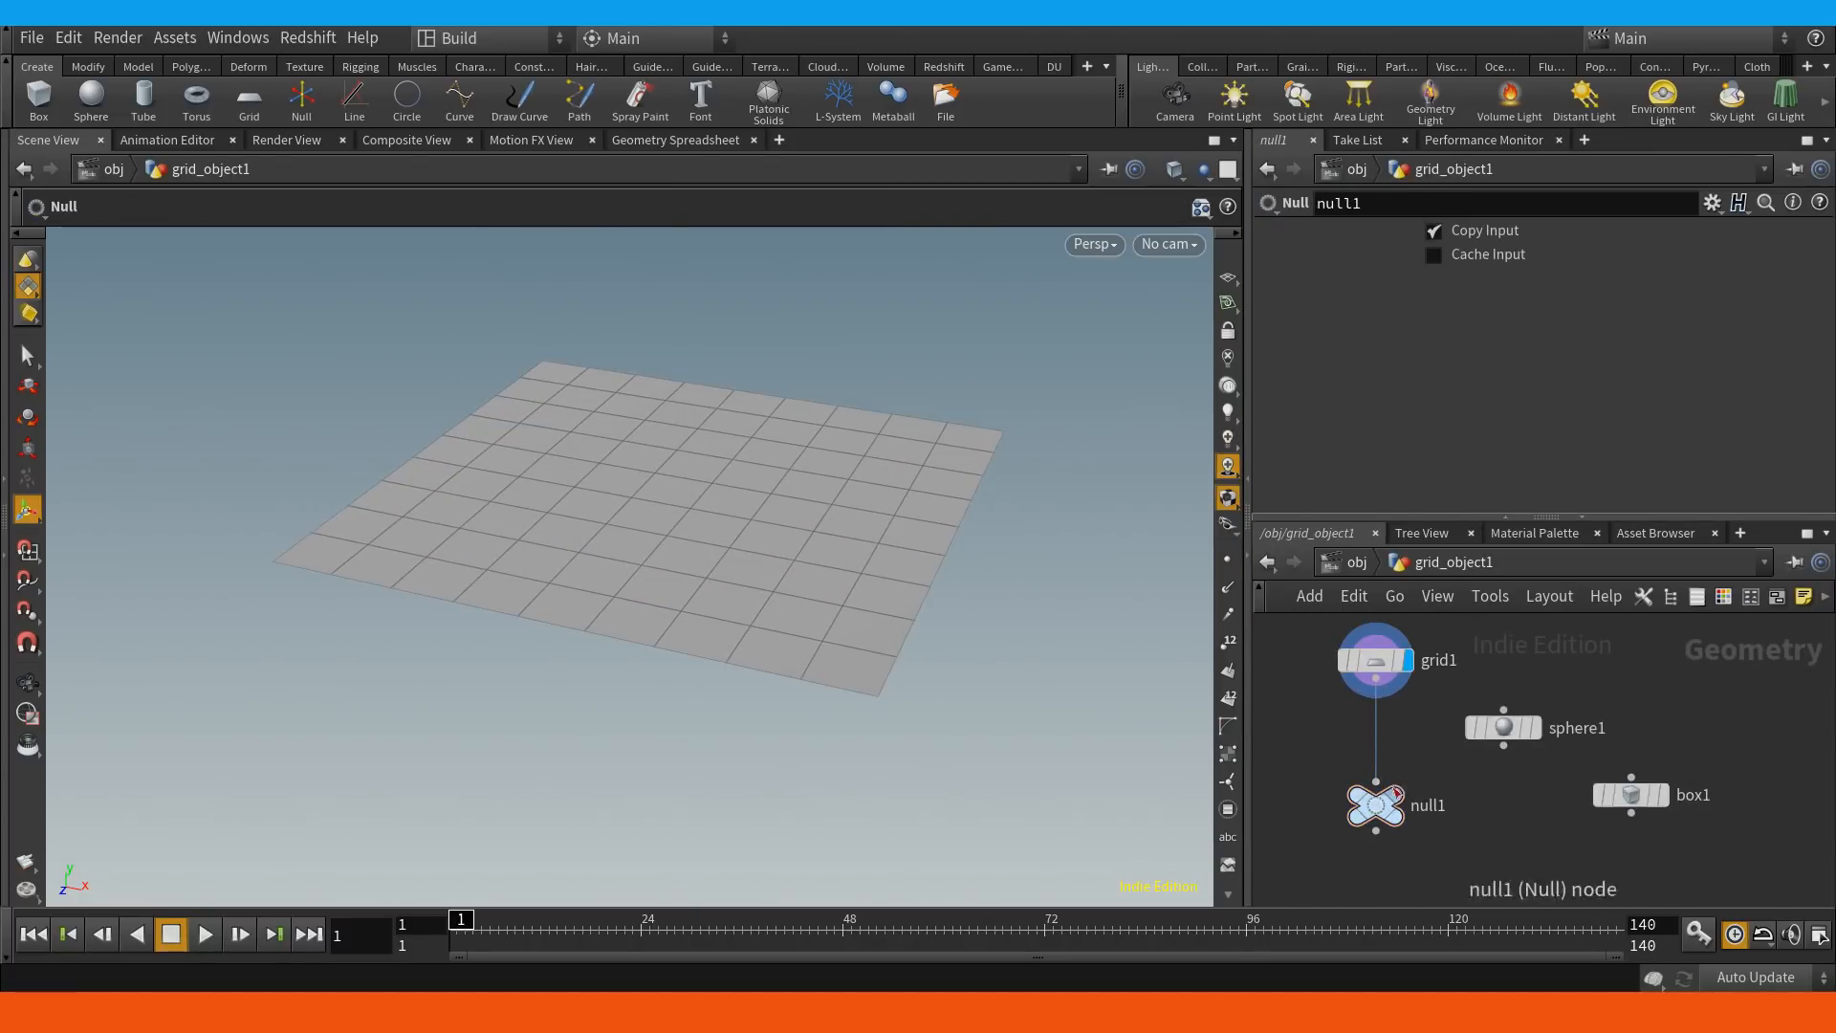
key(Escape)
key(u)
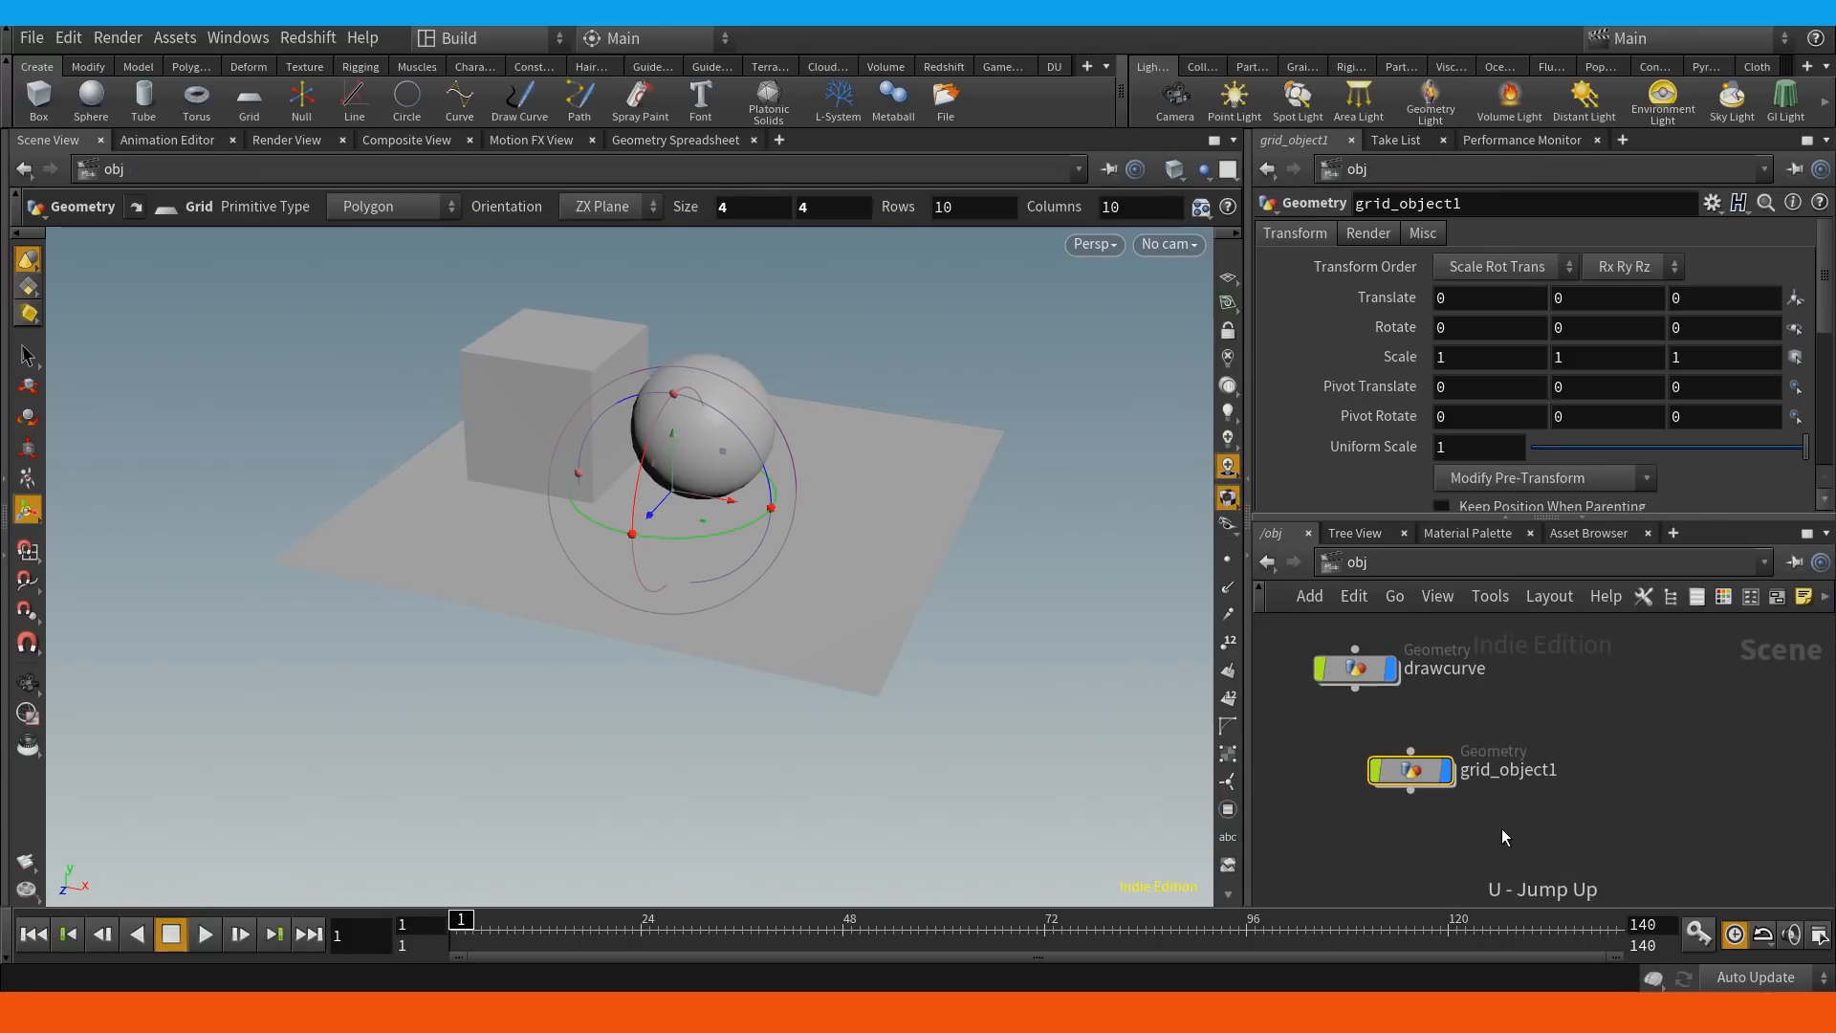
Inside grid_object1, wire the sphere1 node into null1 and return to the object level.
double_click(1418, 776)
key(u)
mouse_move(803, 547)
alt+mouse_down()
mouse_move(795, 519)
mouse_move(773, 561)
alt+mouse_up()
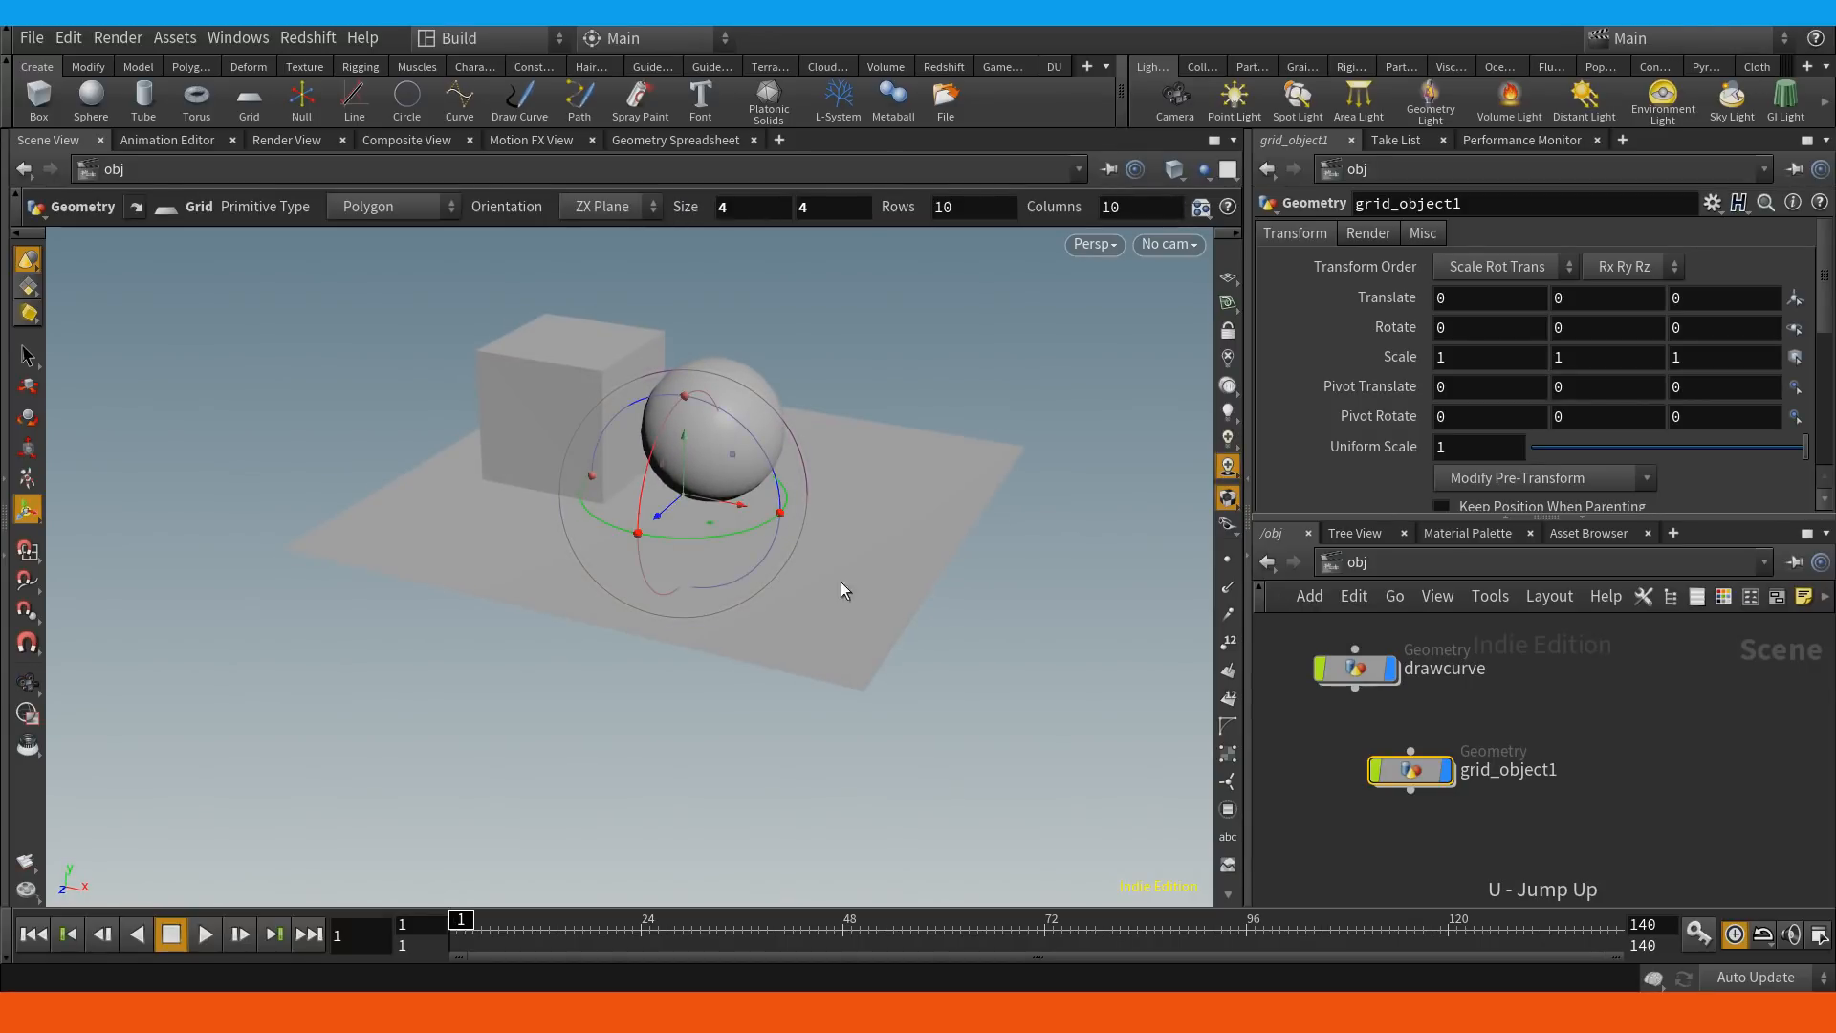
double_click(1414, 775)
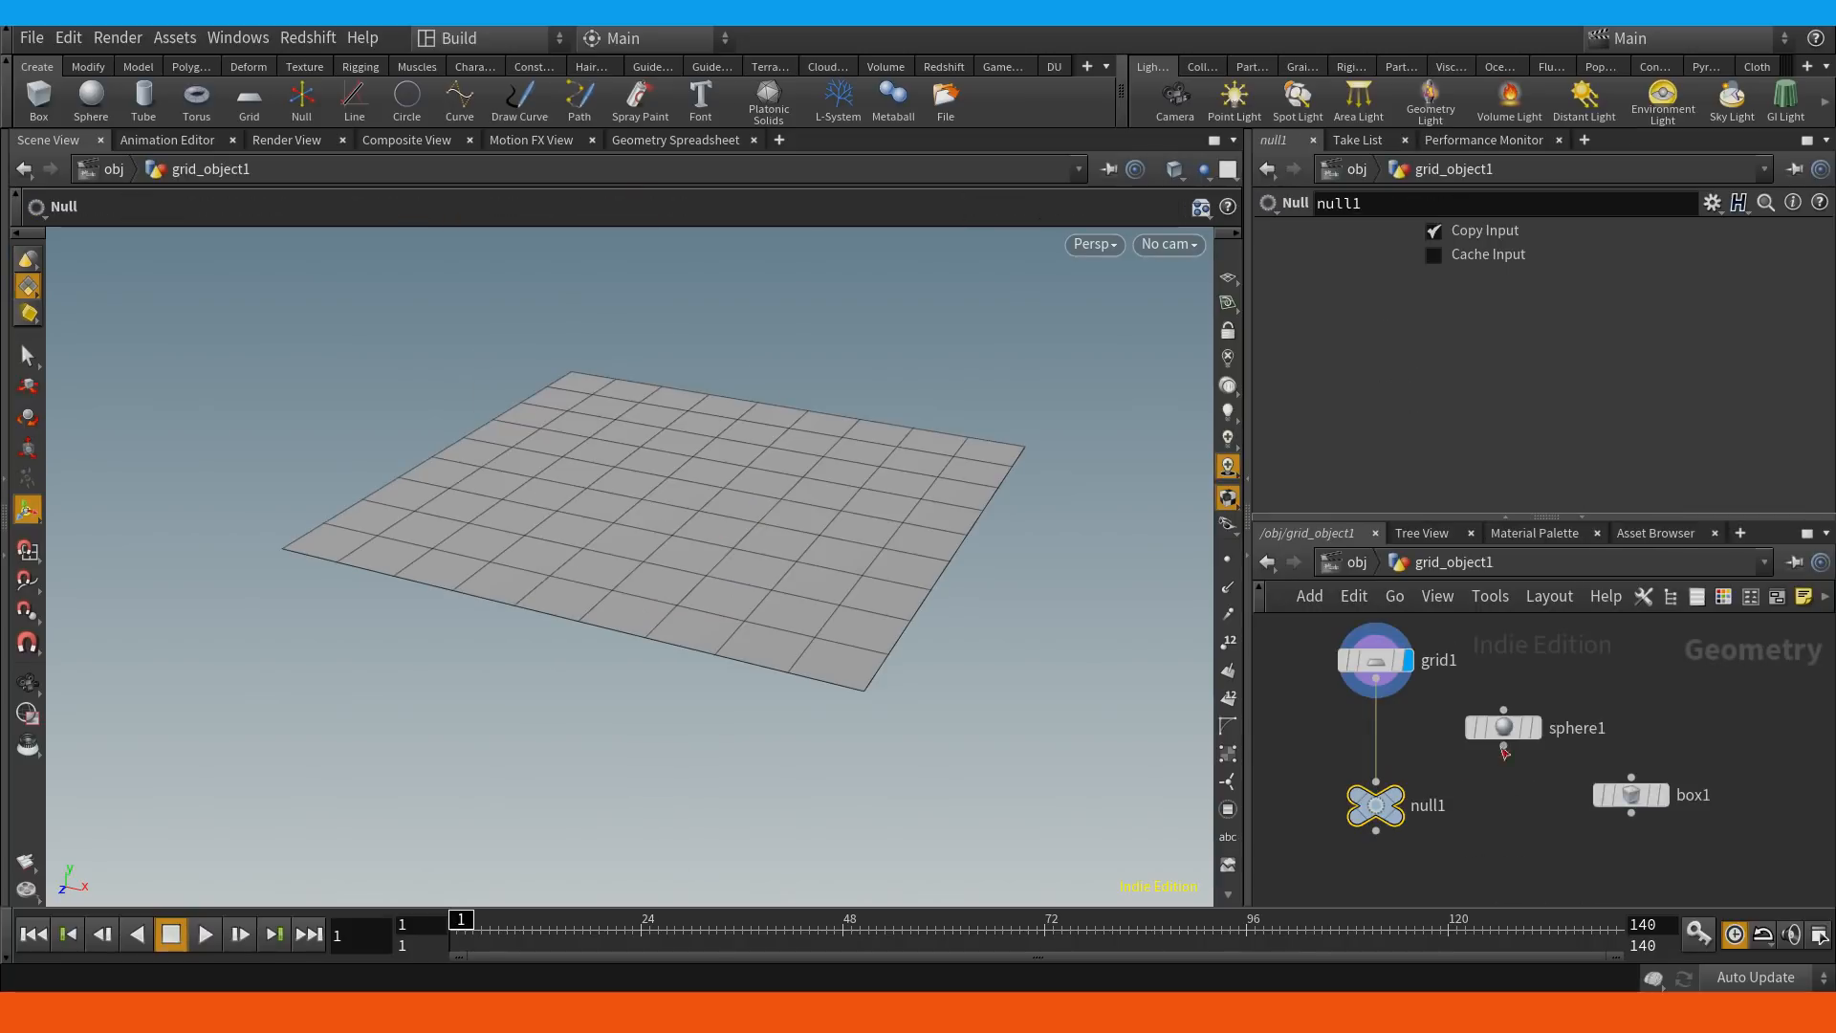
key(u)
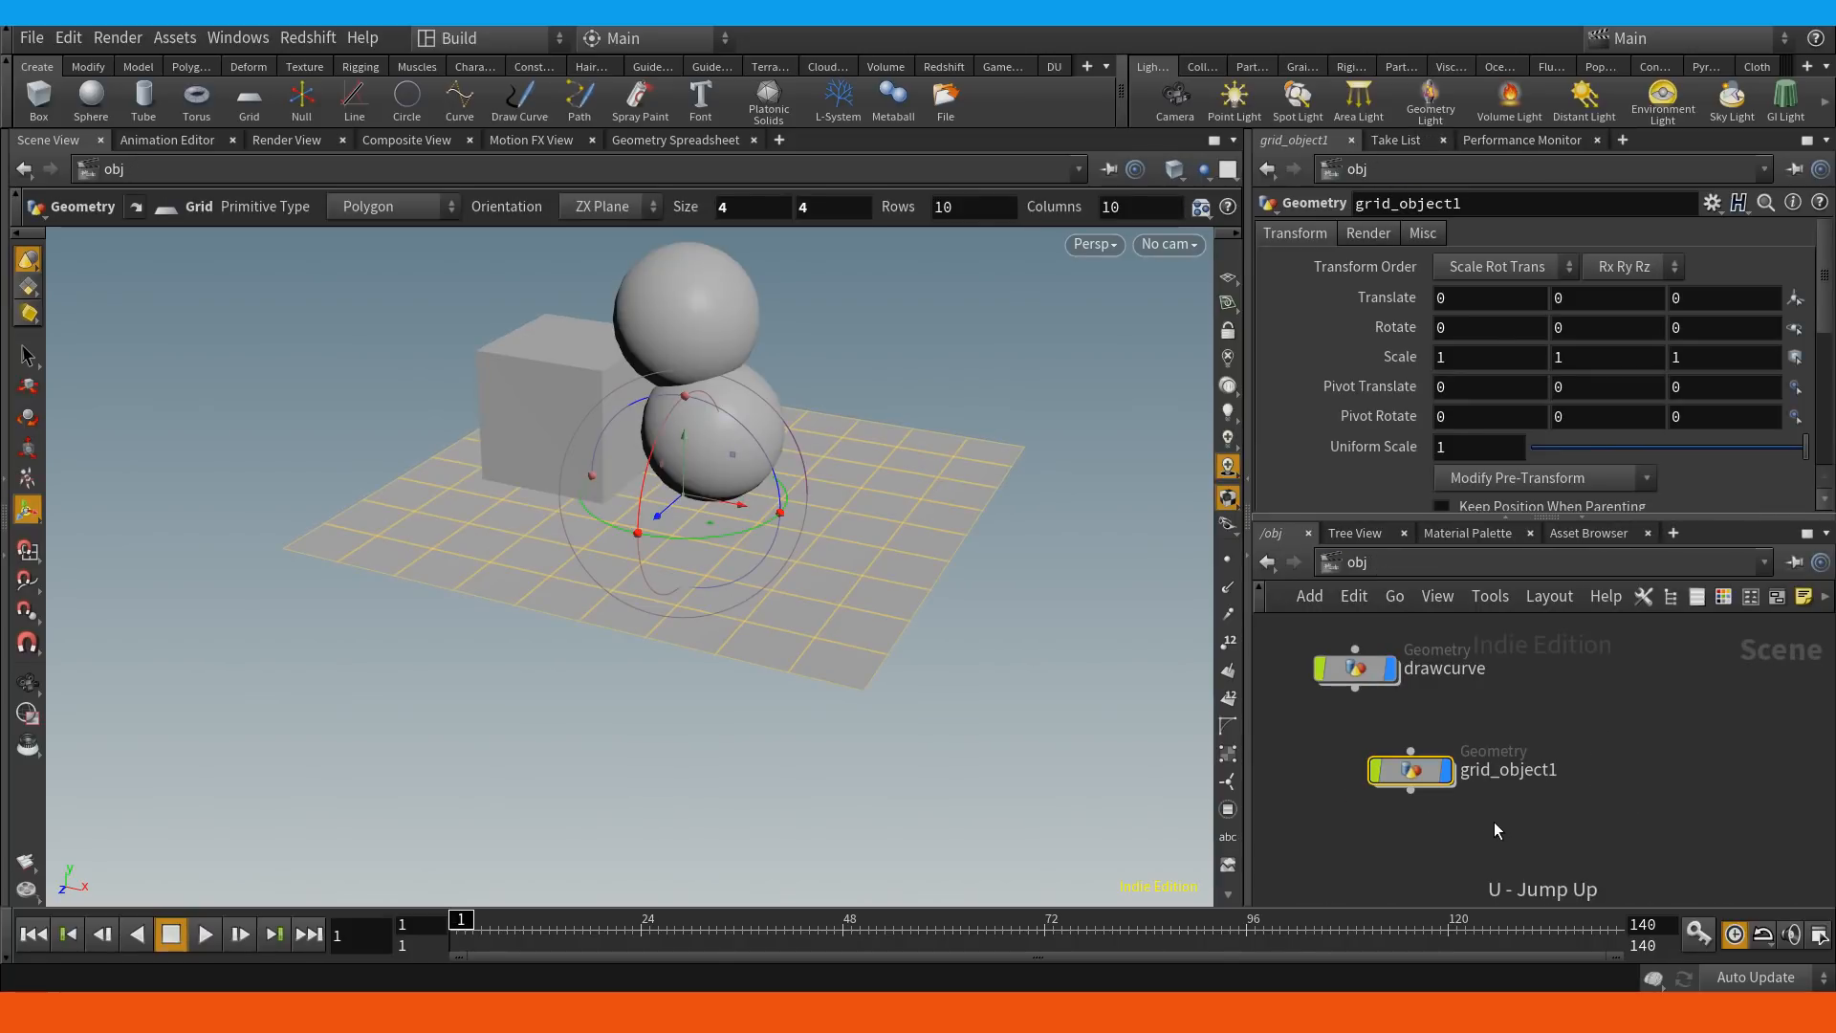
Inside grid_object1, connect the box1 node to the input of null1 and go back up to the object level.
double_click(1419, 771)
drag(1632, 815, 1376, 777)
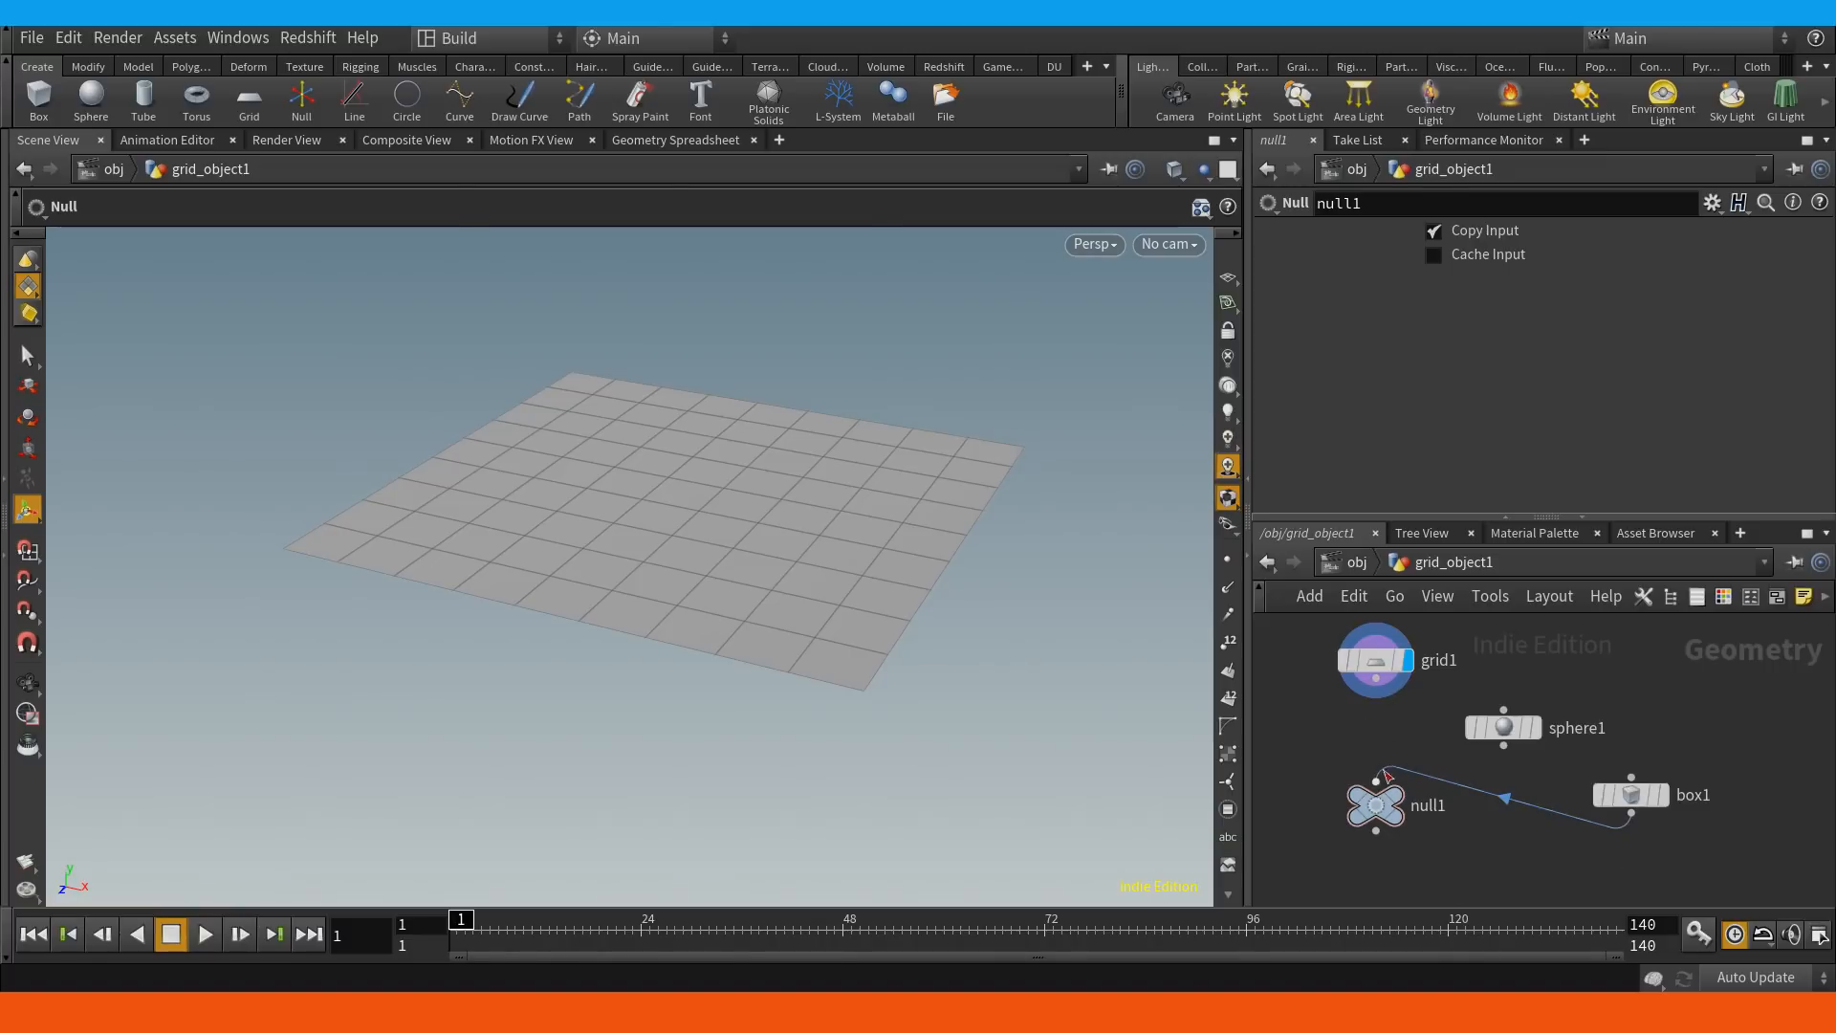
key(u)
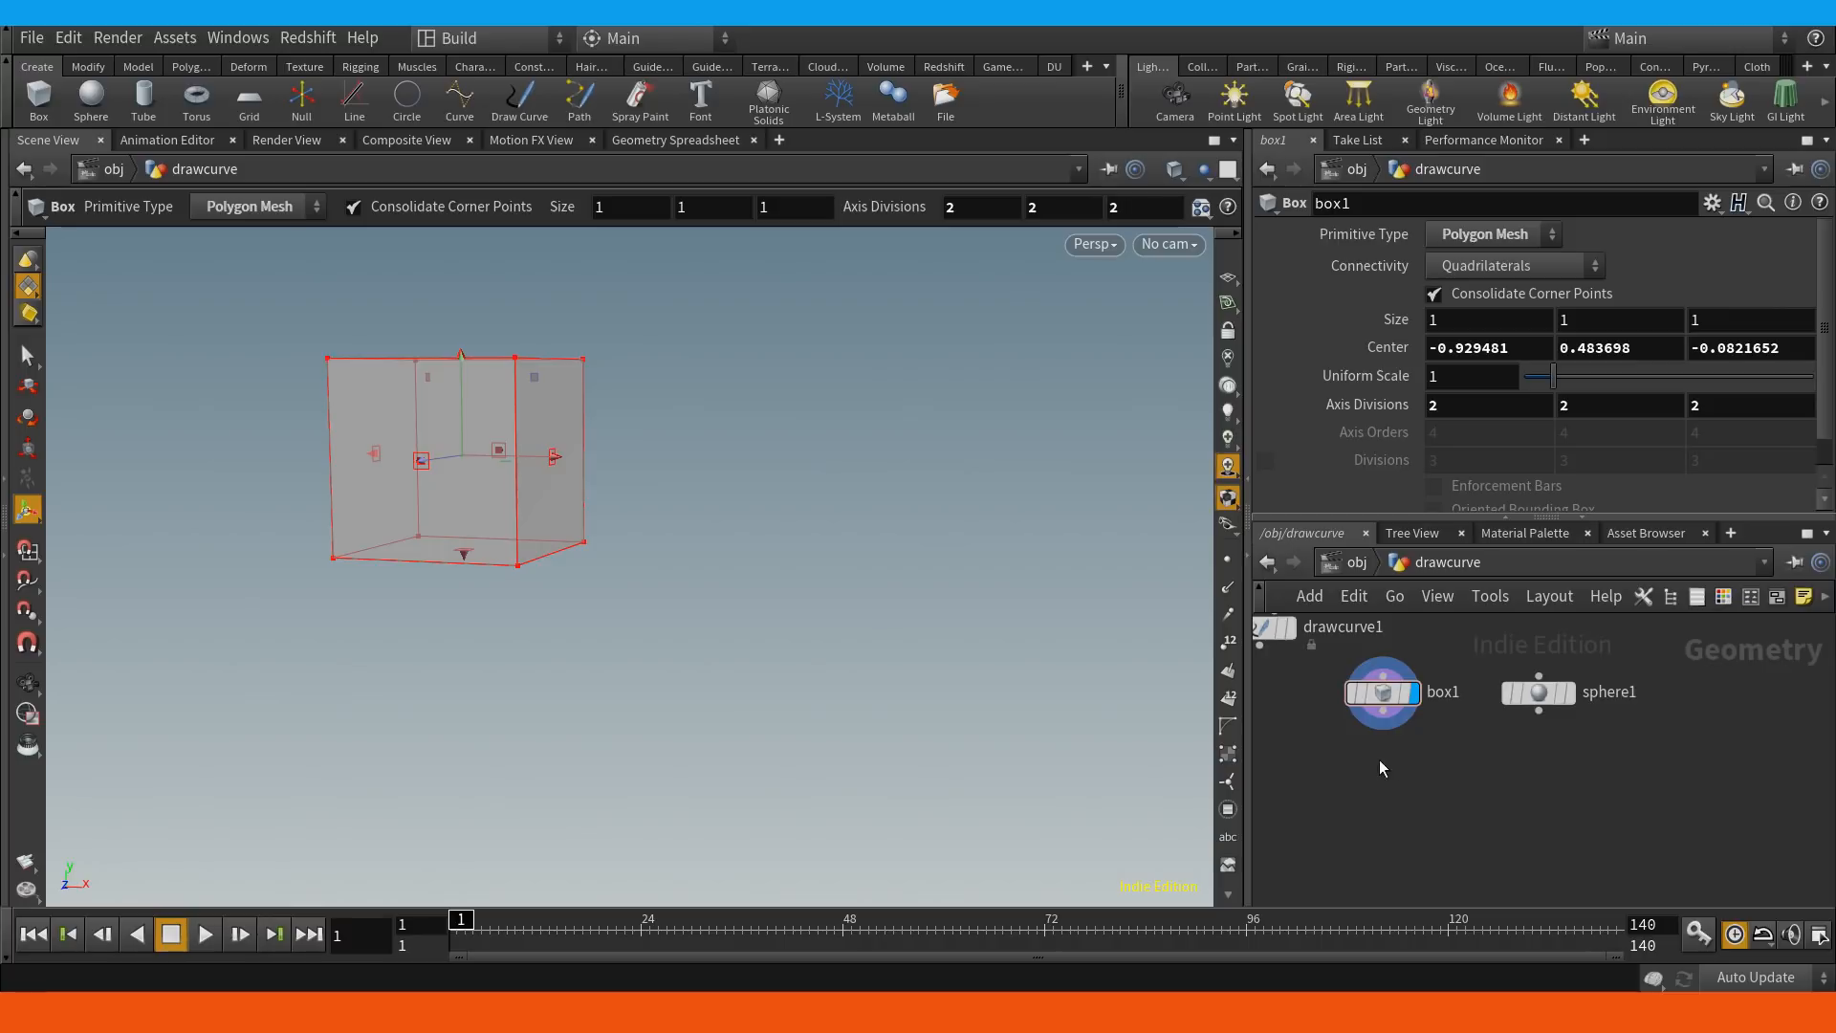
In the drawcurve network, select box1 and sphere1 and wire both into a Merge node placed below them.
drag(1379, 759, 1584, 670)
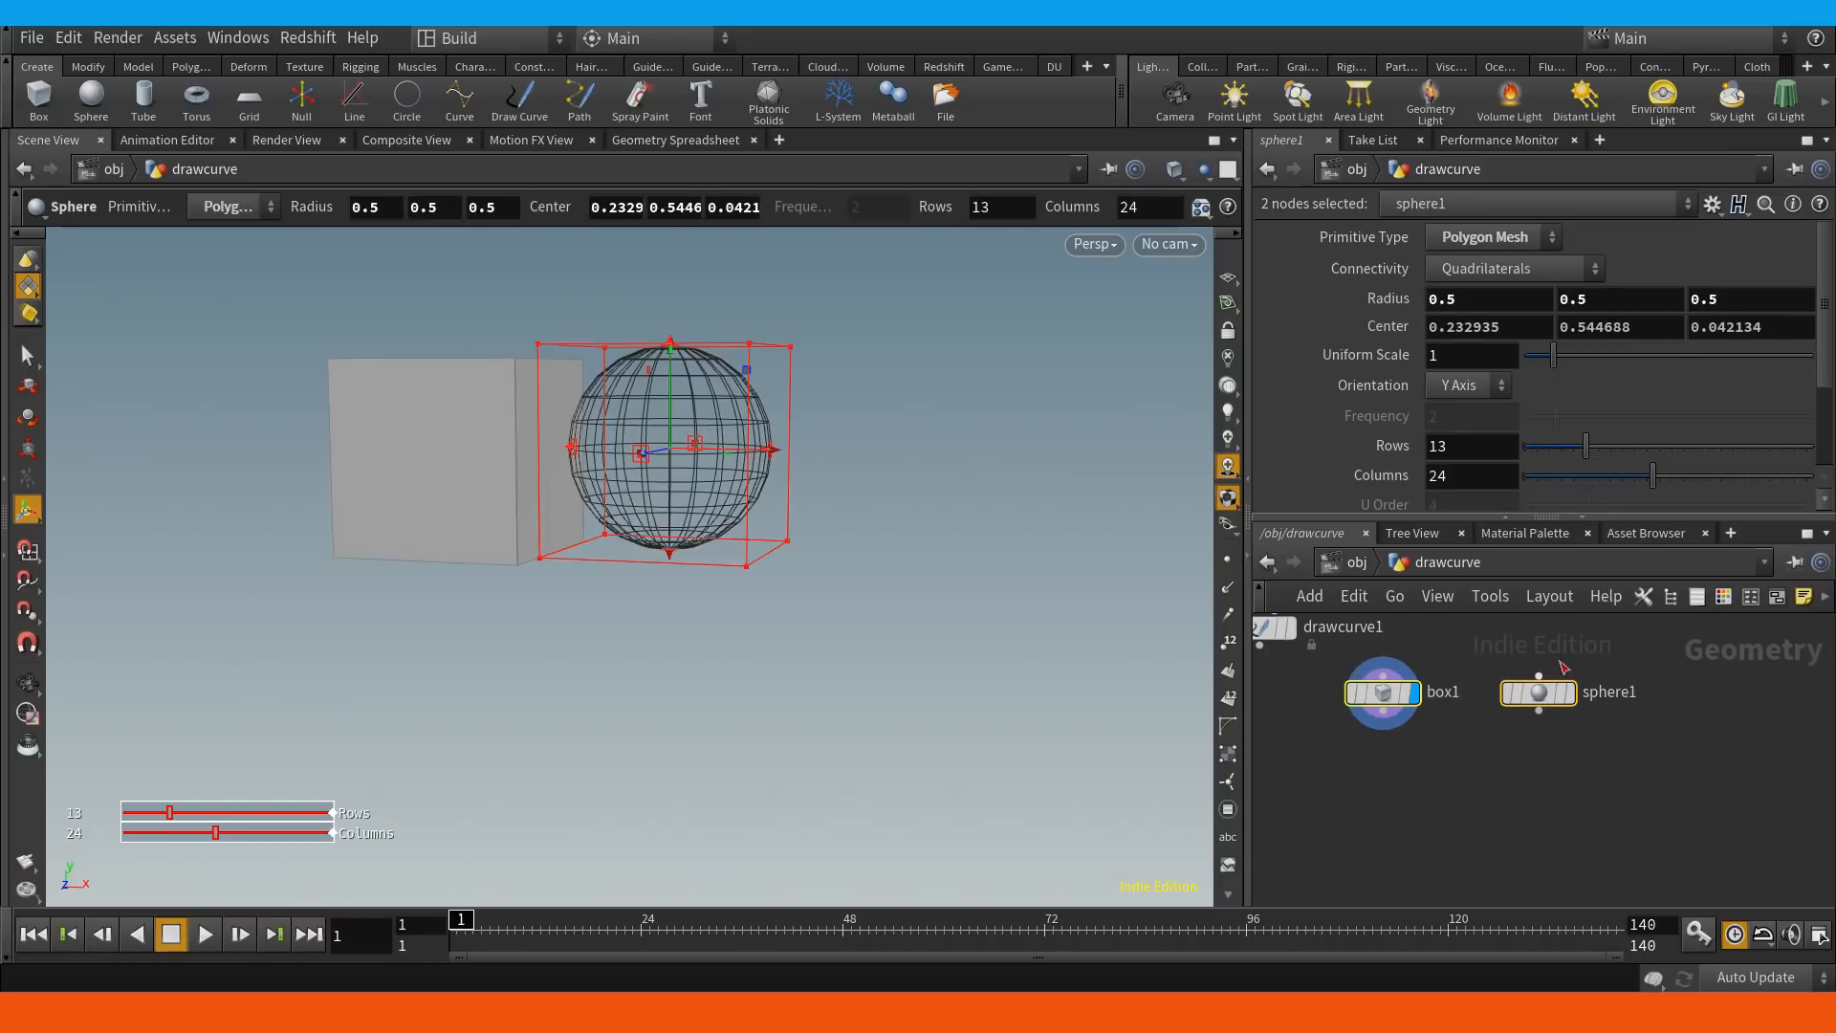
click(1389, 722)
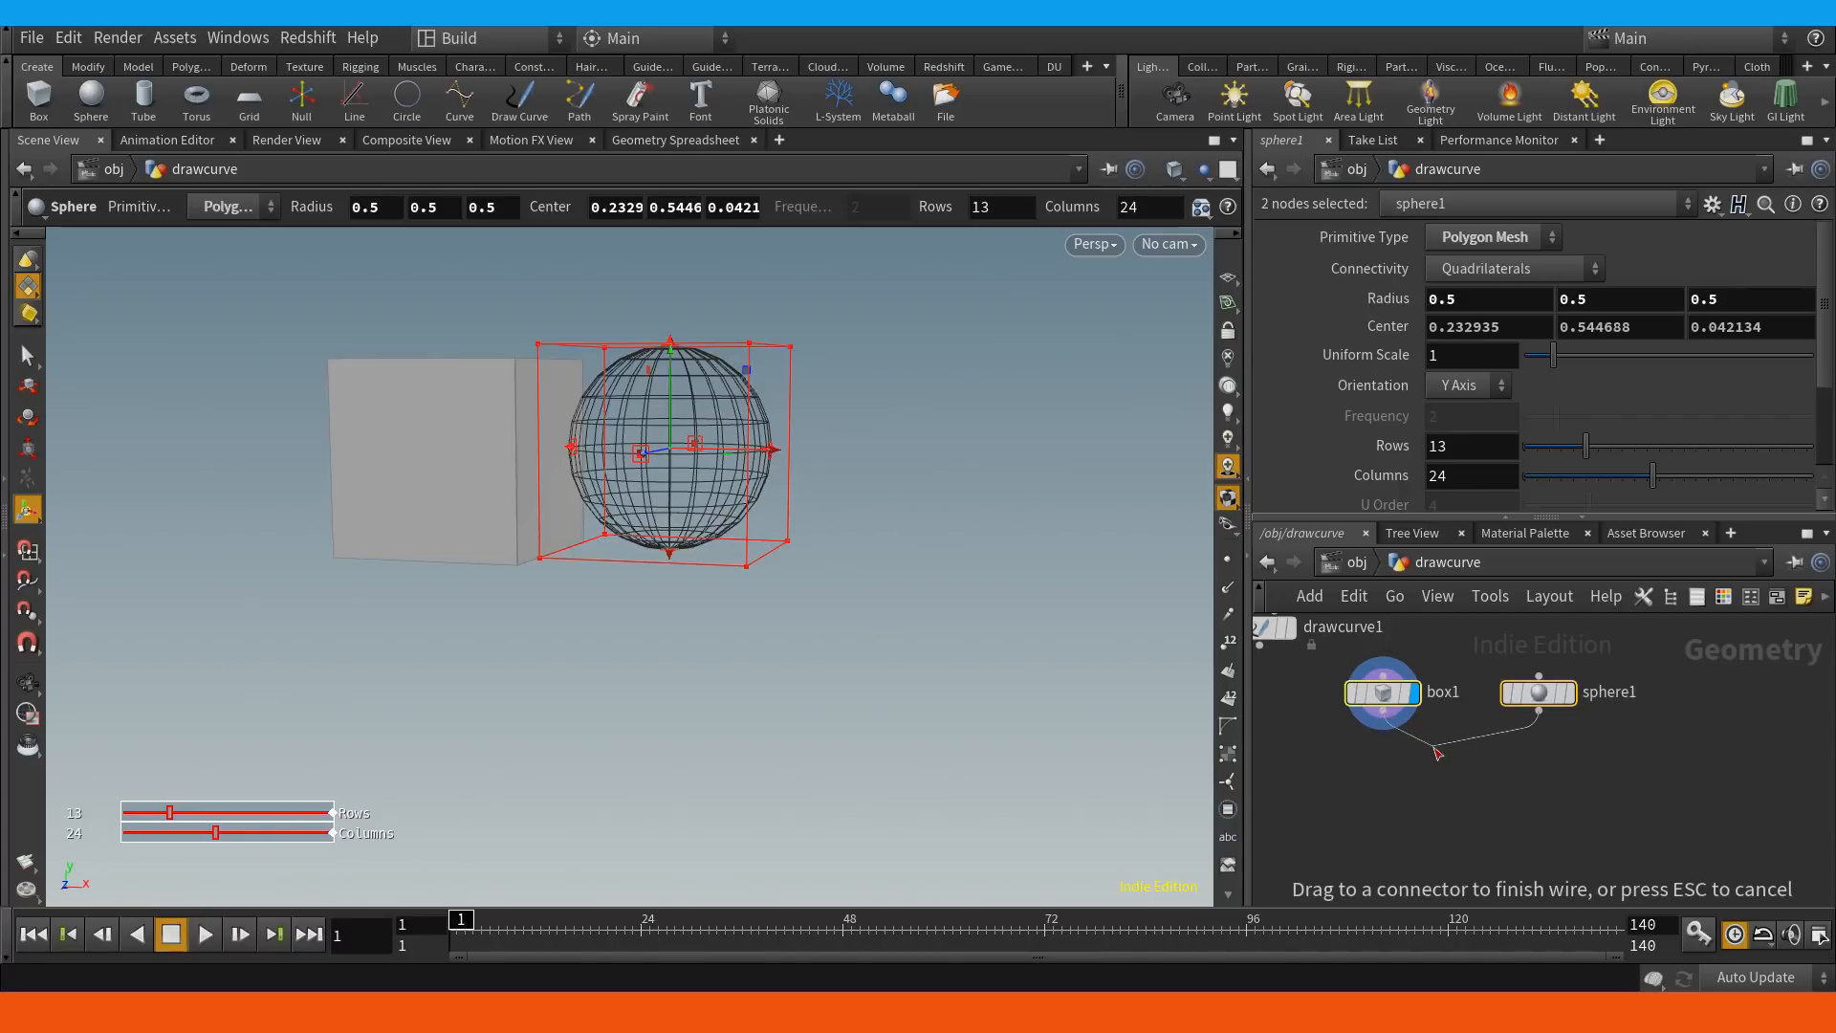
click(1473, 838)
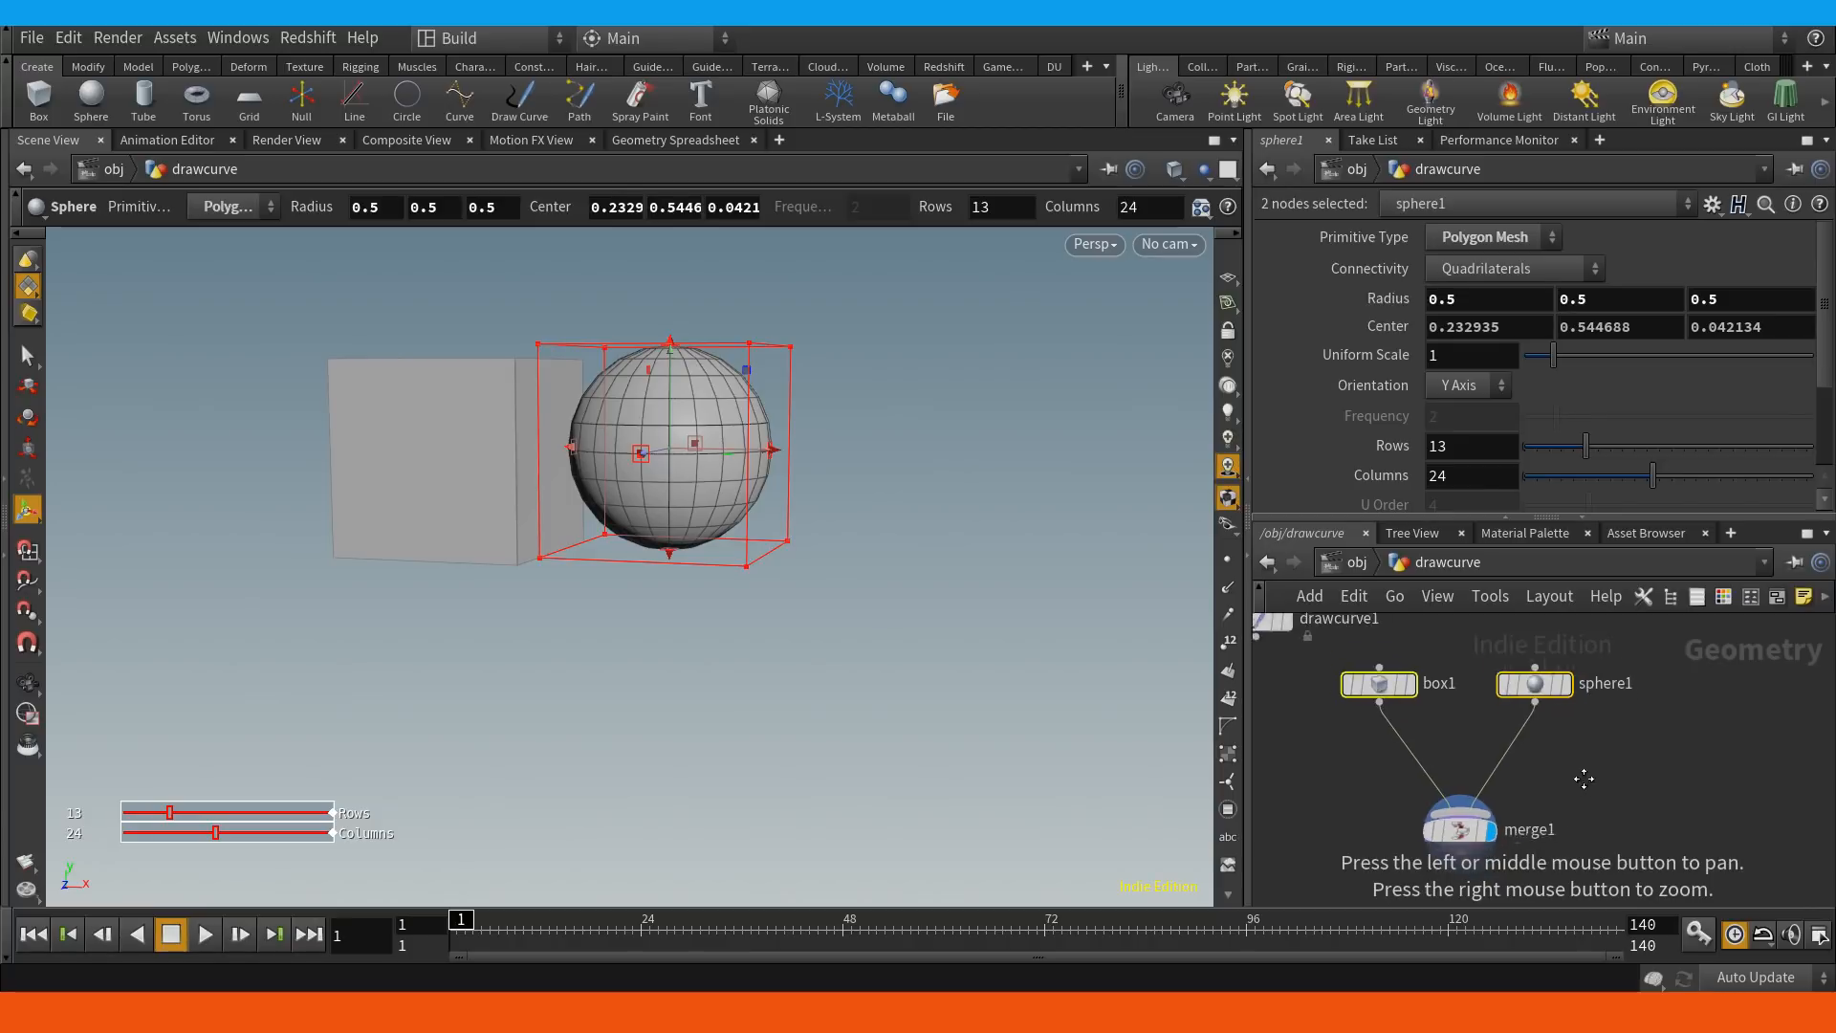
Delete the Merge node below box1 and sphere1.
middle_drag(1580, 773, 1537, 706)
click(1423, 771)
key(Delete)
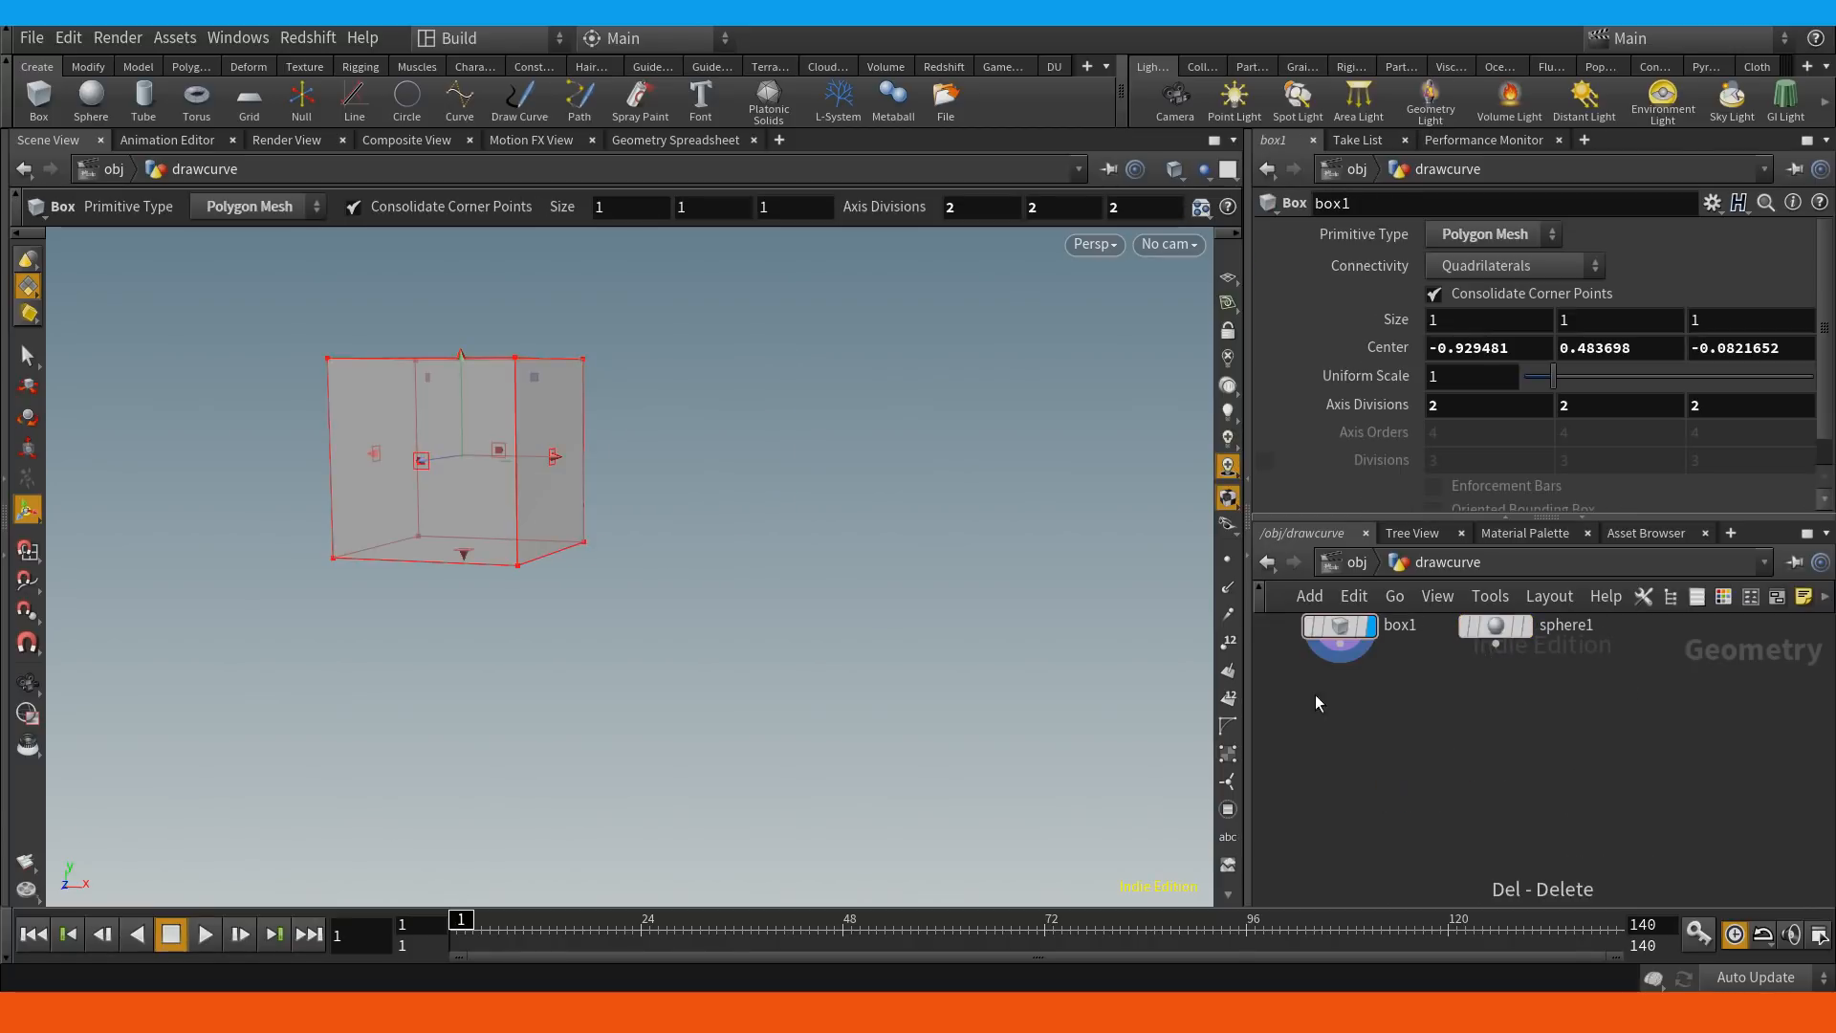
Wire box1 and sphere1 together into a new Merge node placed well below them.
drag(1316, 696, 1577, 634)
click(1498, 650)
click(1401, 851)
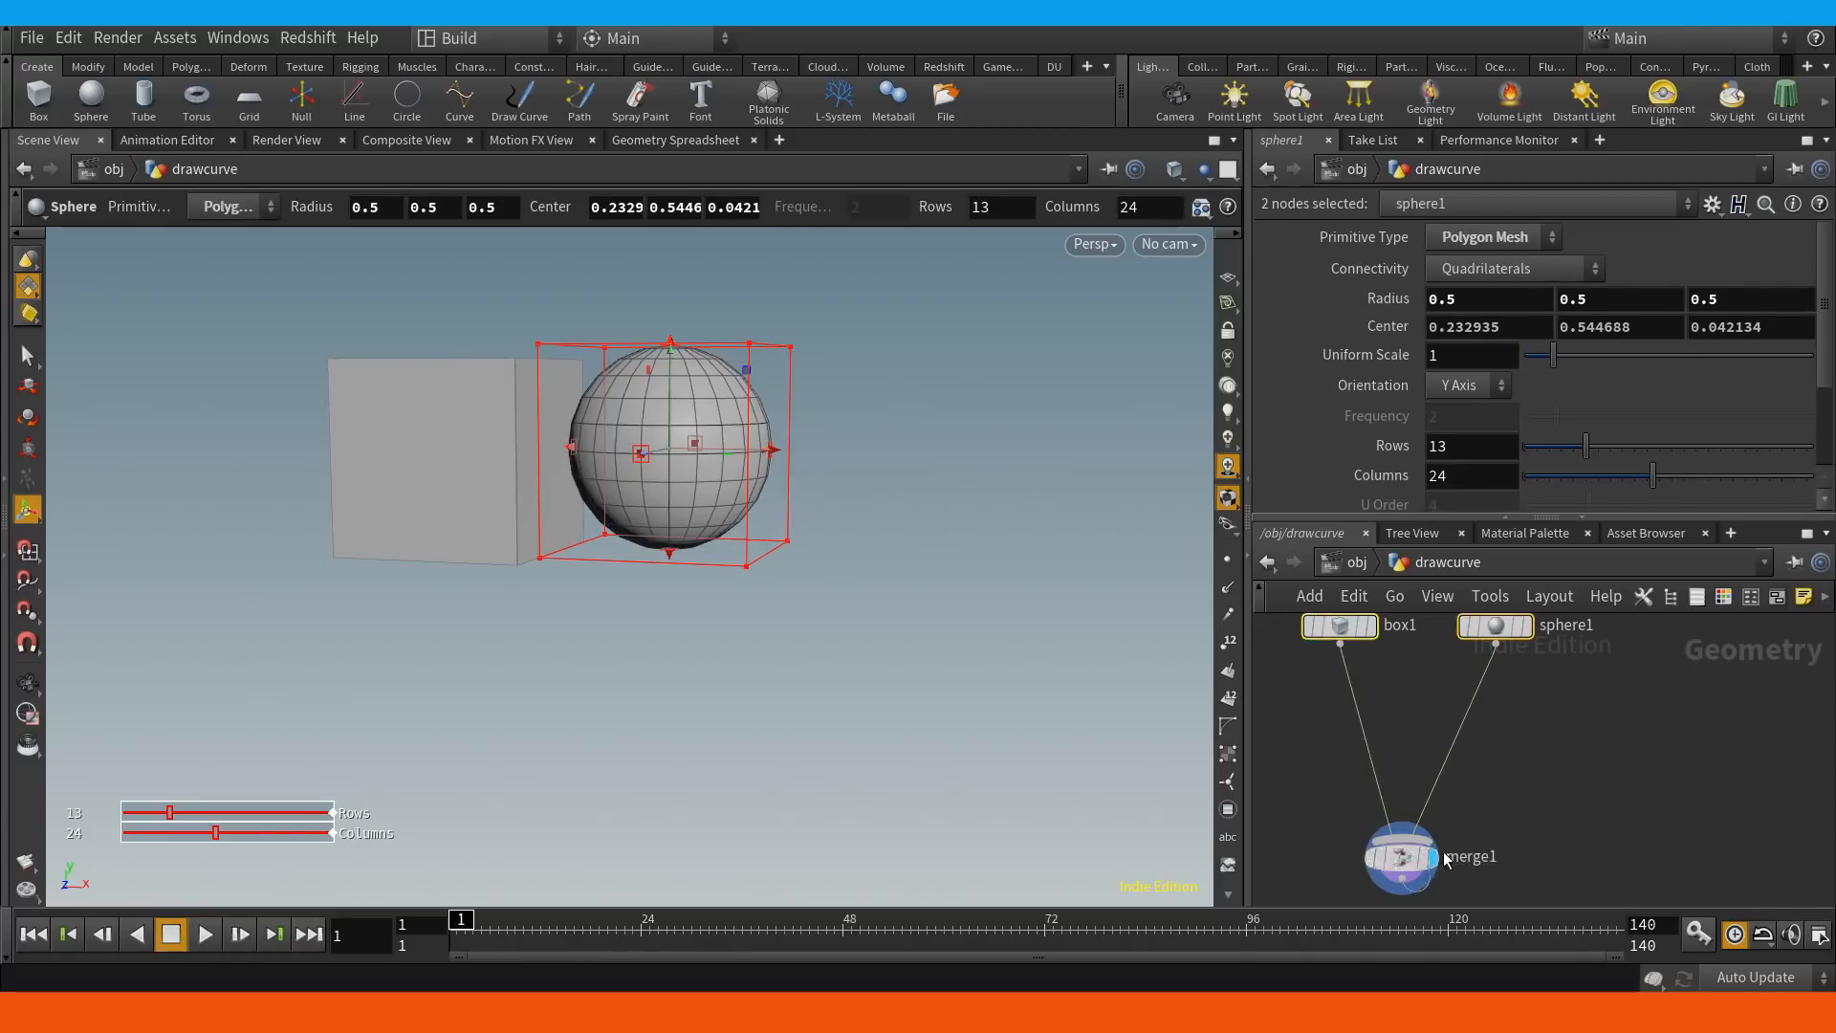
middle_drag(1540, 810, 1554, 756)
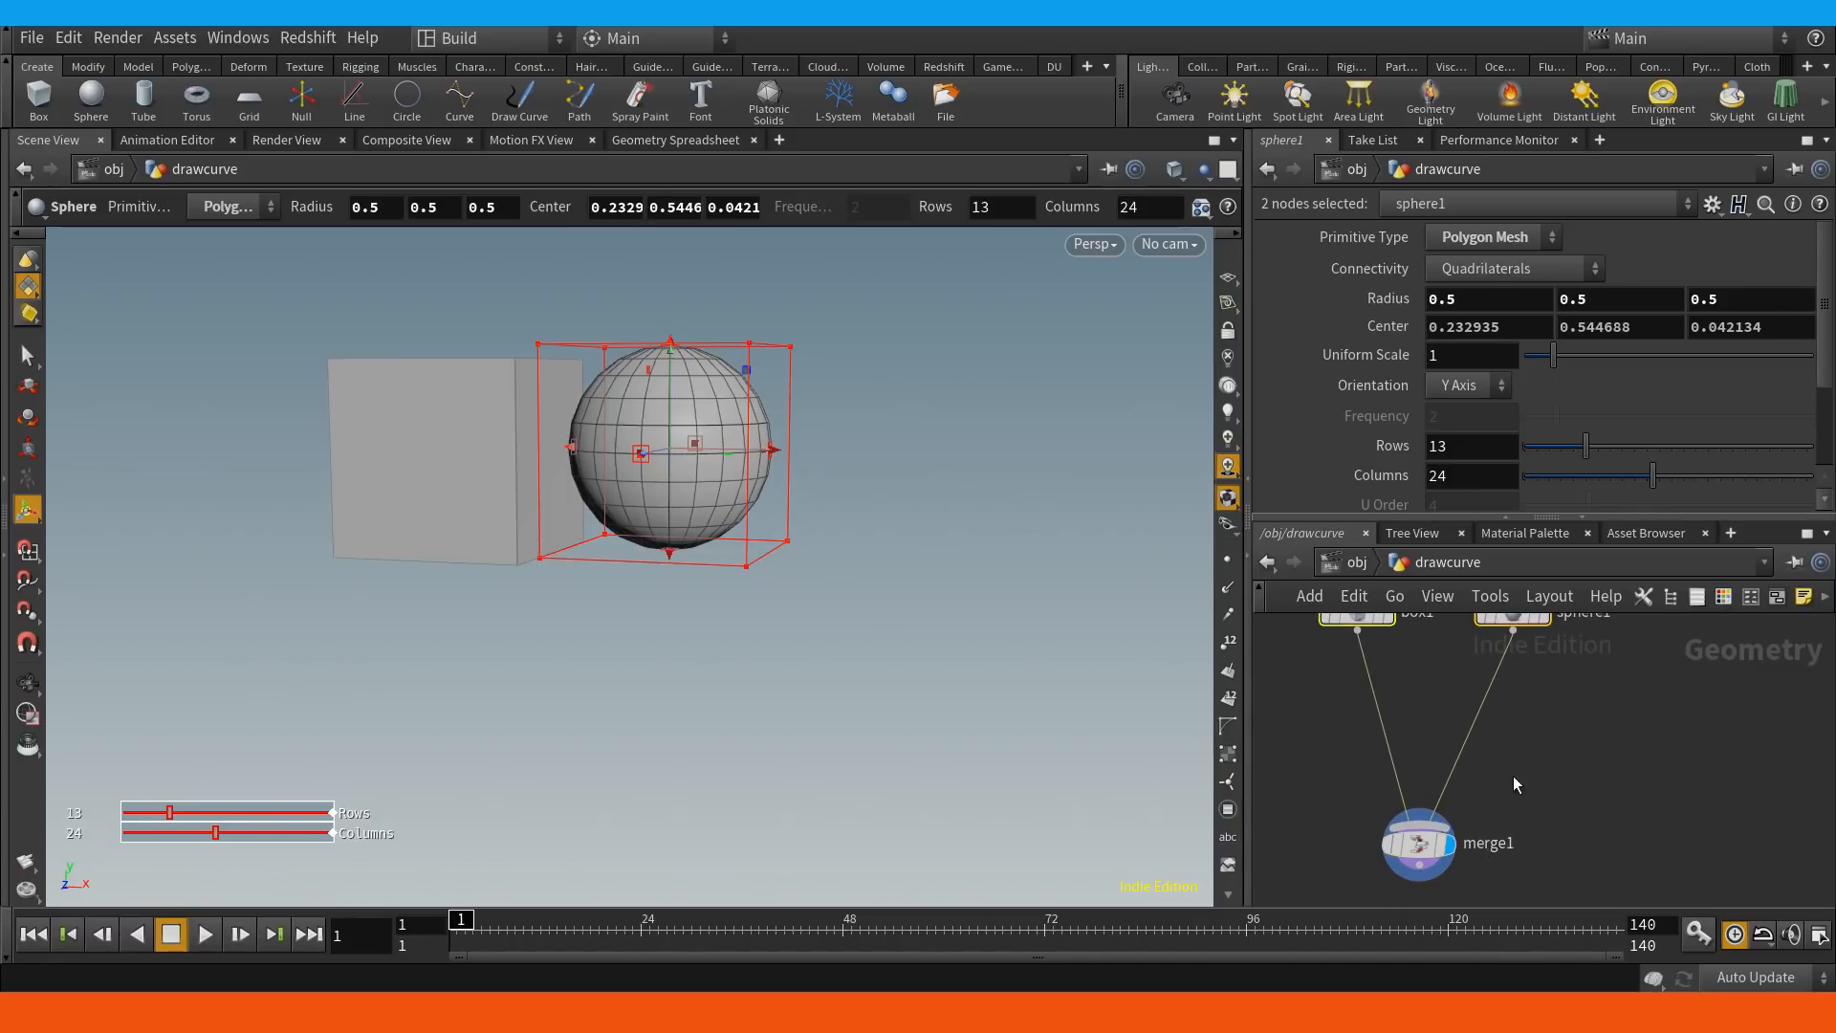
mouse_move(1523, 737)
middle_down()
mouse_move(1568, 817)
mouse_move(1592, 804)
mouse_move(1611, 749)
mouse_move(1509, 750)
middle_up()
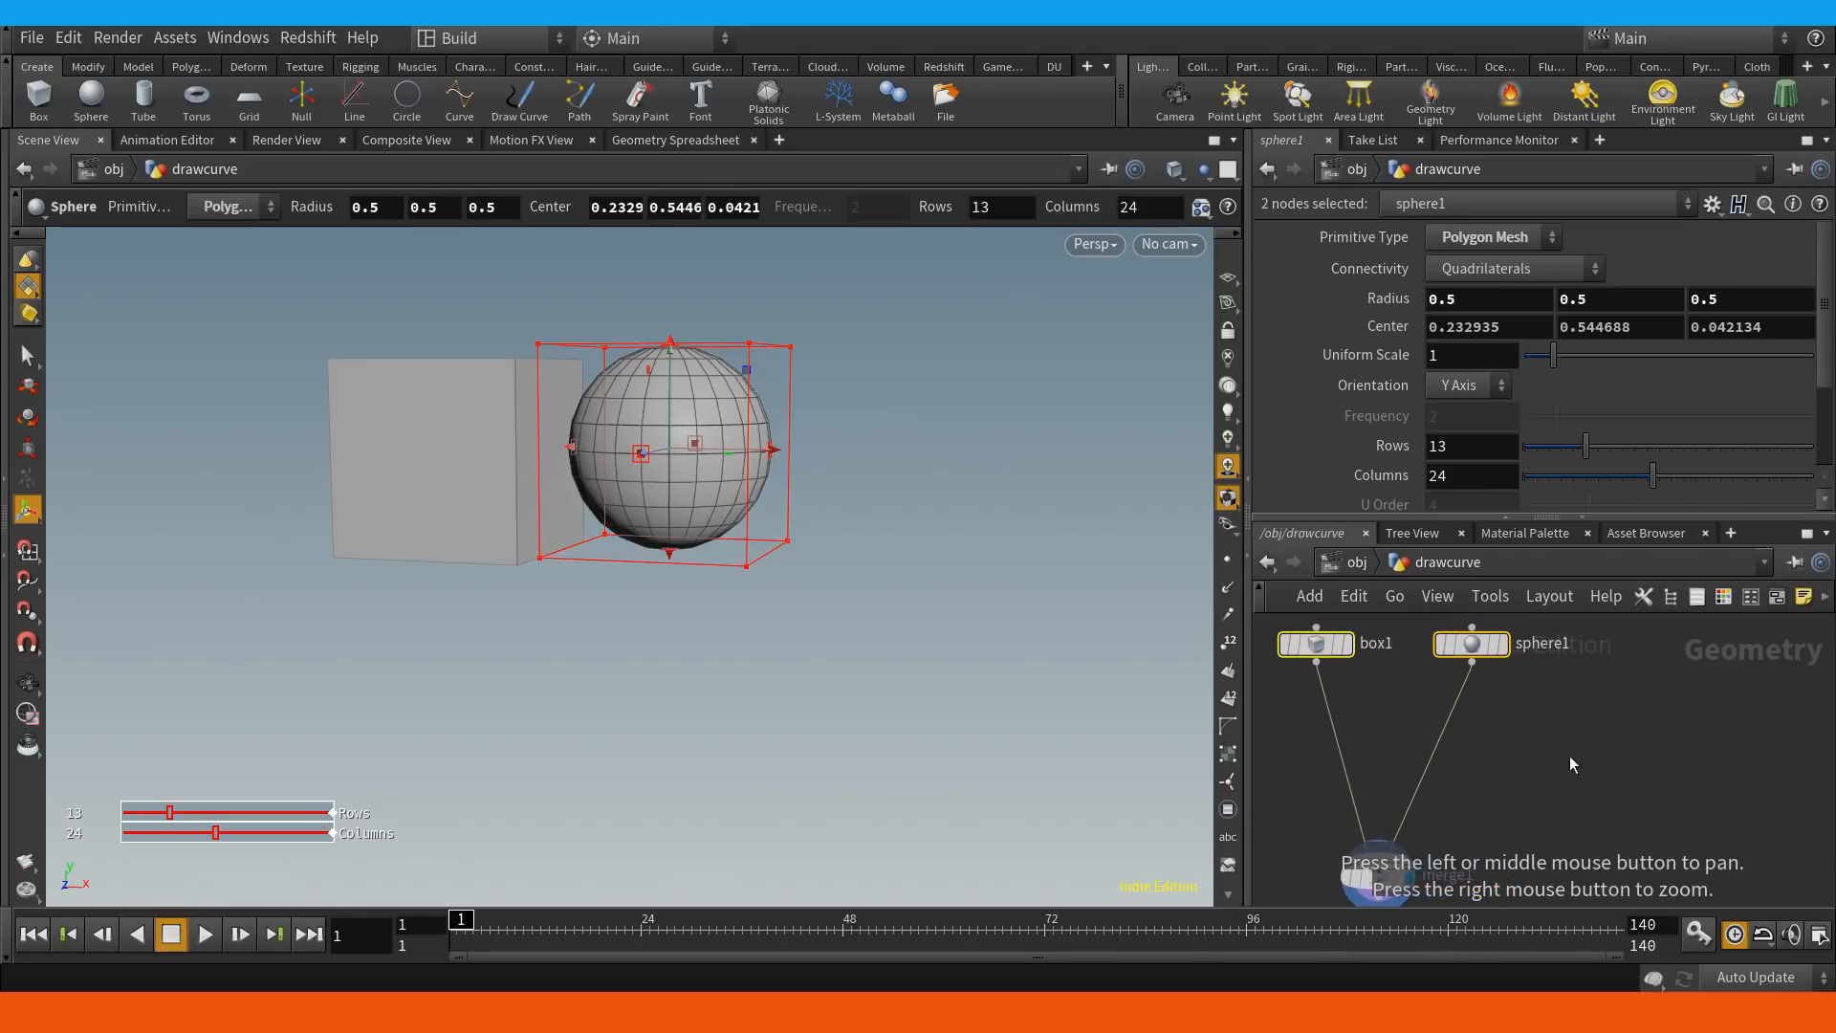
Add an Object Merge node to the drawcurve network, beside the wires running from sphere1 to the Merge node.
click(1624, 692)
key(Tab)
mouse_move(1596, 767)
text(obj)
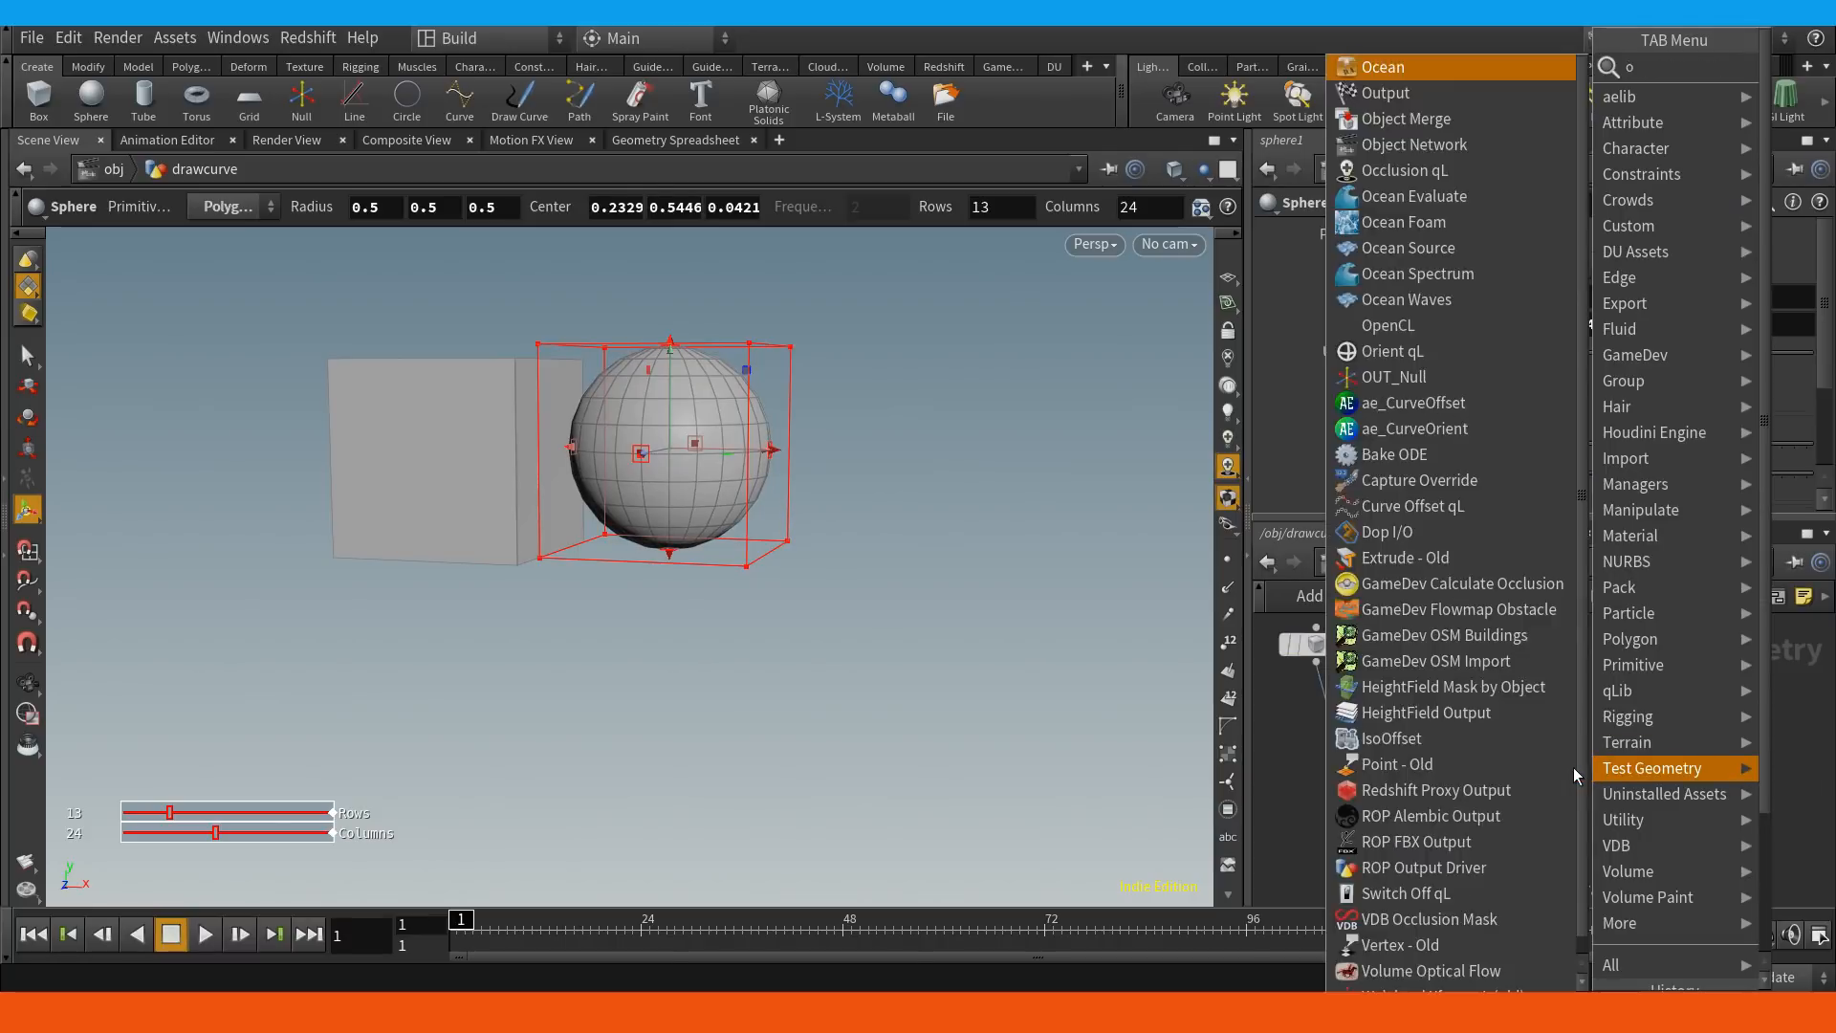
key(Return)
click(1574, 767)
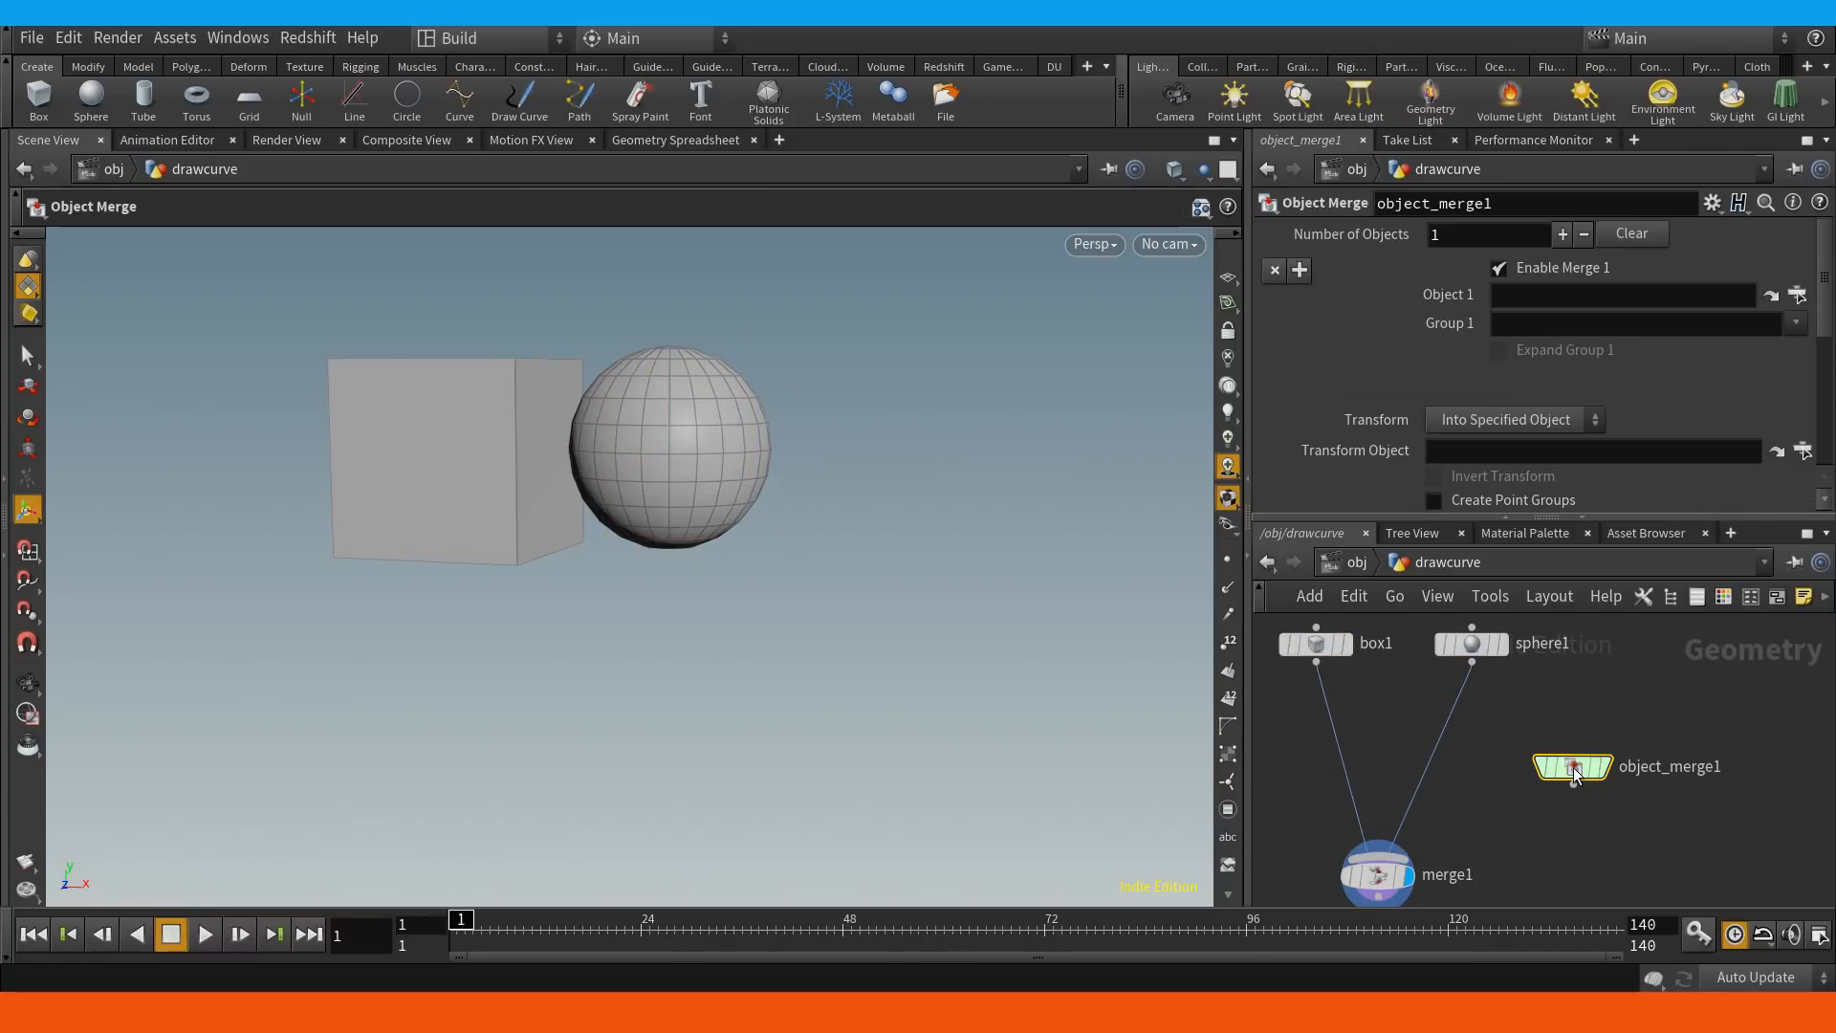
drag(1574, 770, 1574, 737)
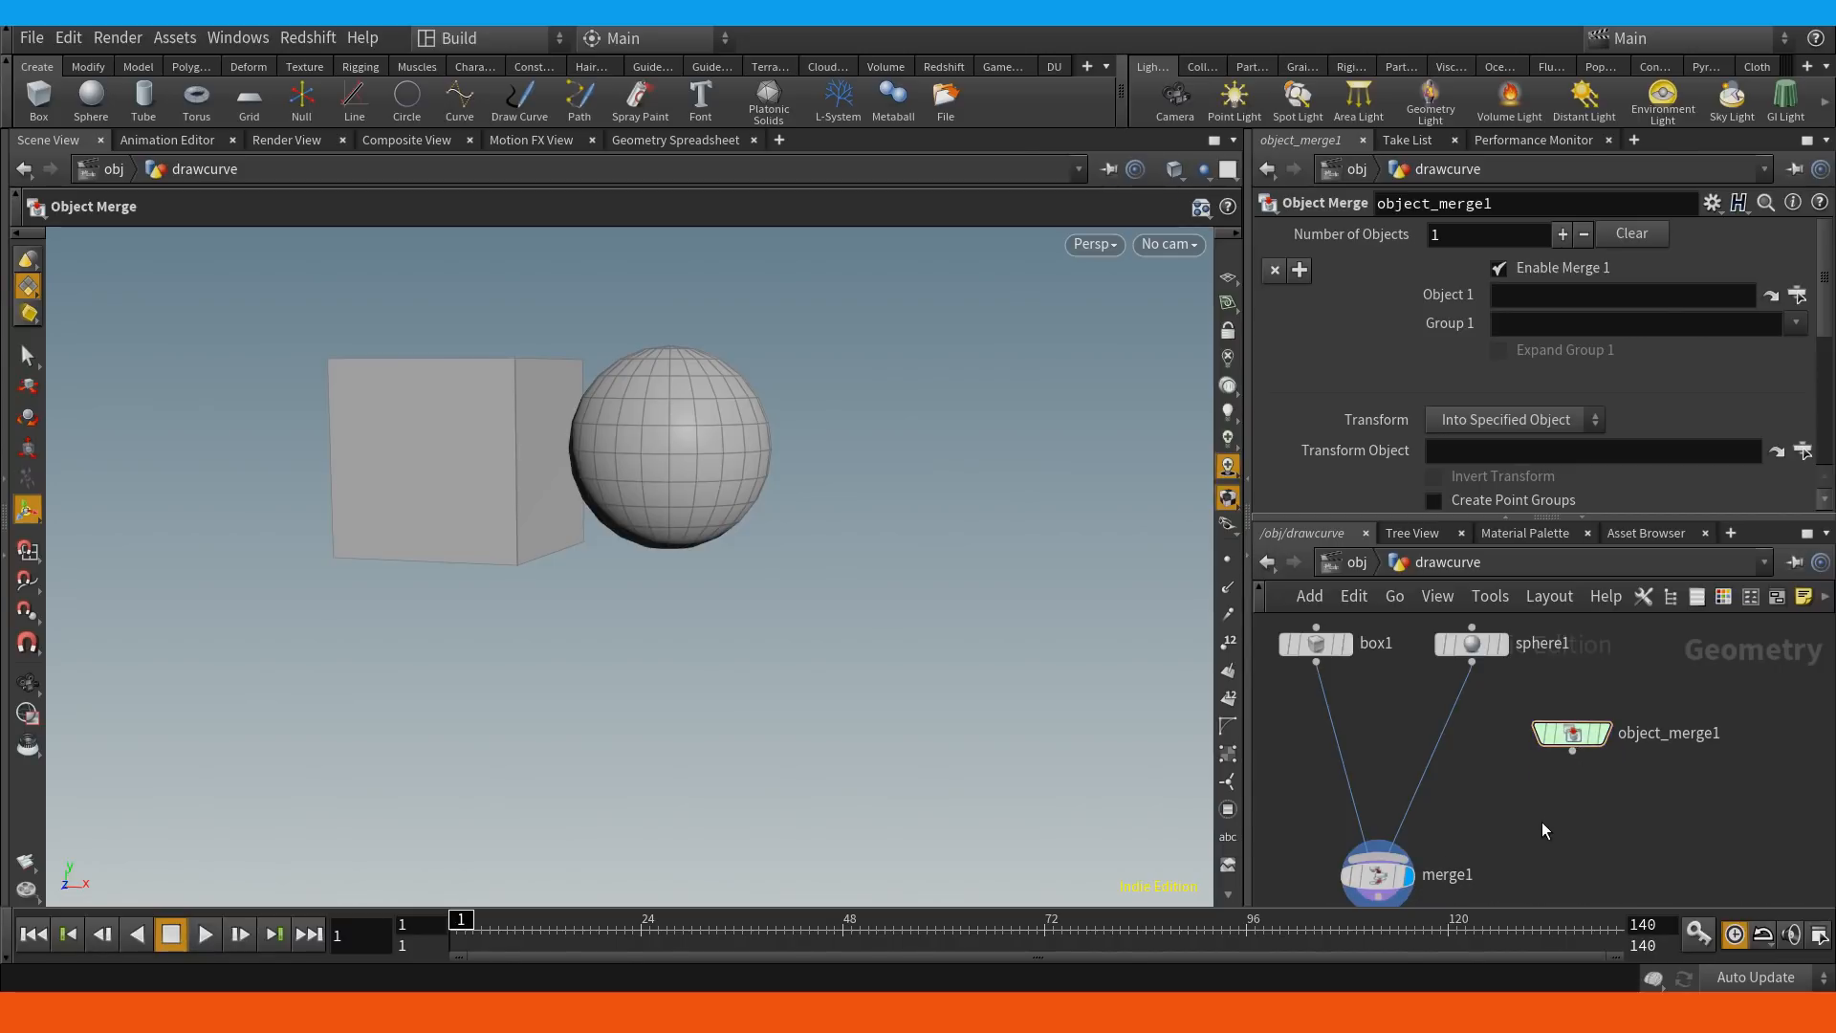
Go up to the object level and delete the grid_object1 object.
key(u)
click(1412, 770)
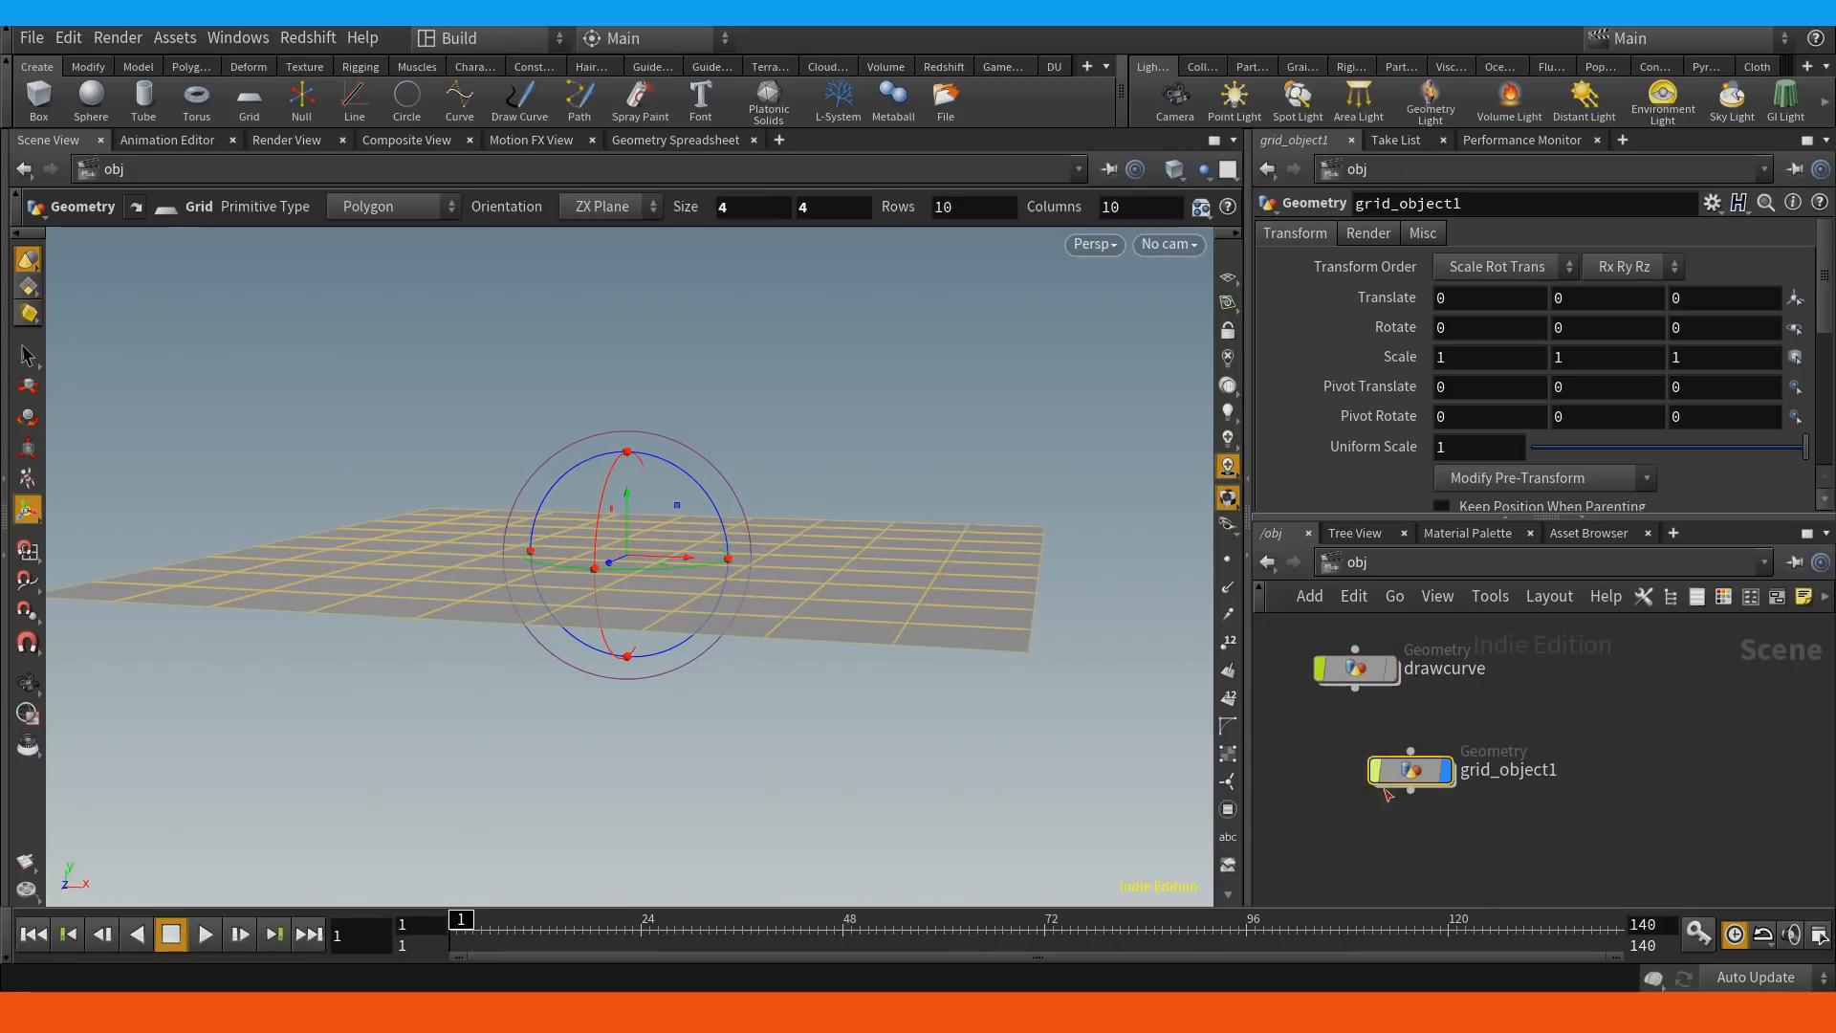
key(Delete)
key(grave)
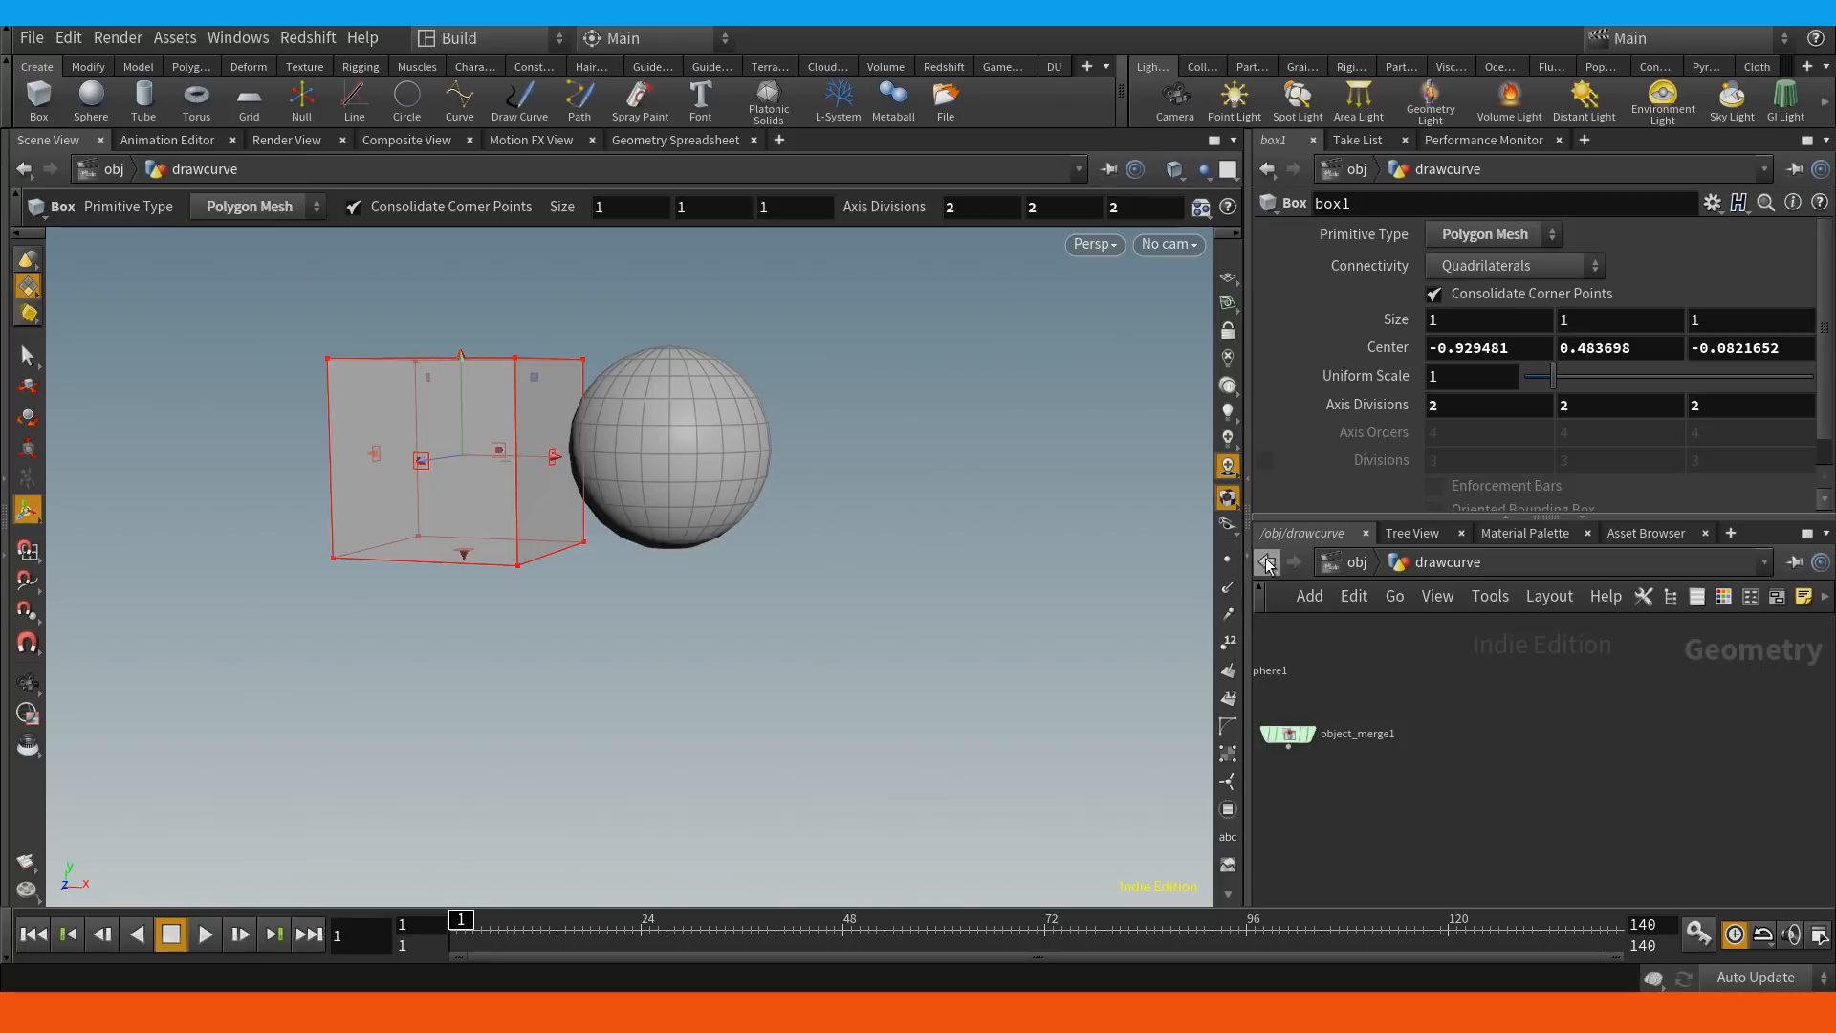
At the object level, add a Geometry object below drawcurve and enter its network.
click(1266, 559)
key(Tab)
text(ge)
key(Return)
click(1414, 813)
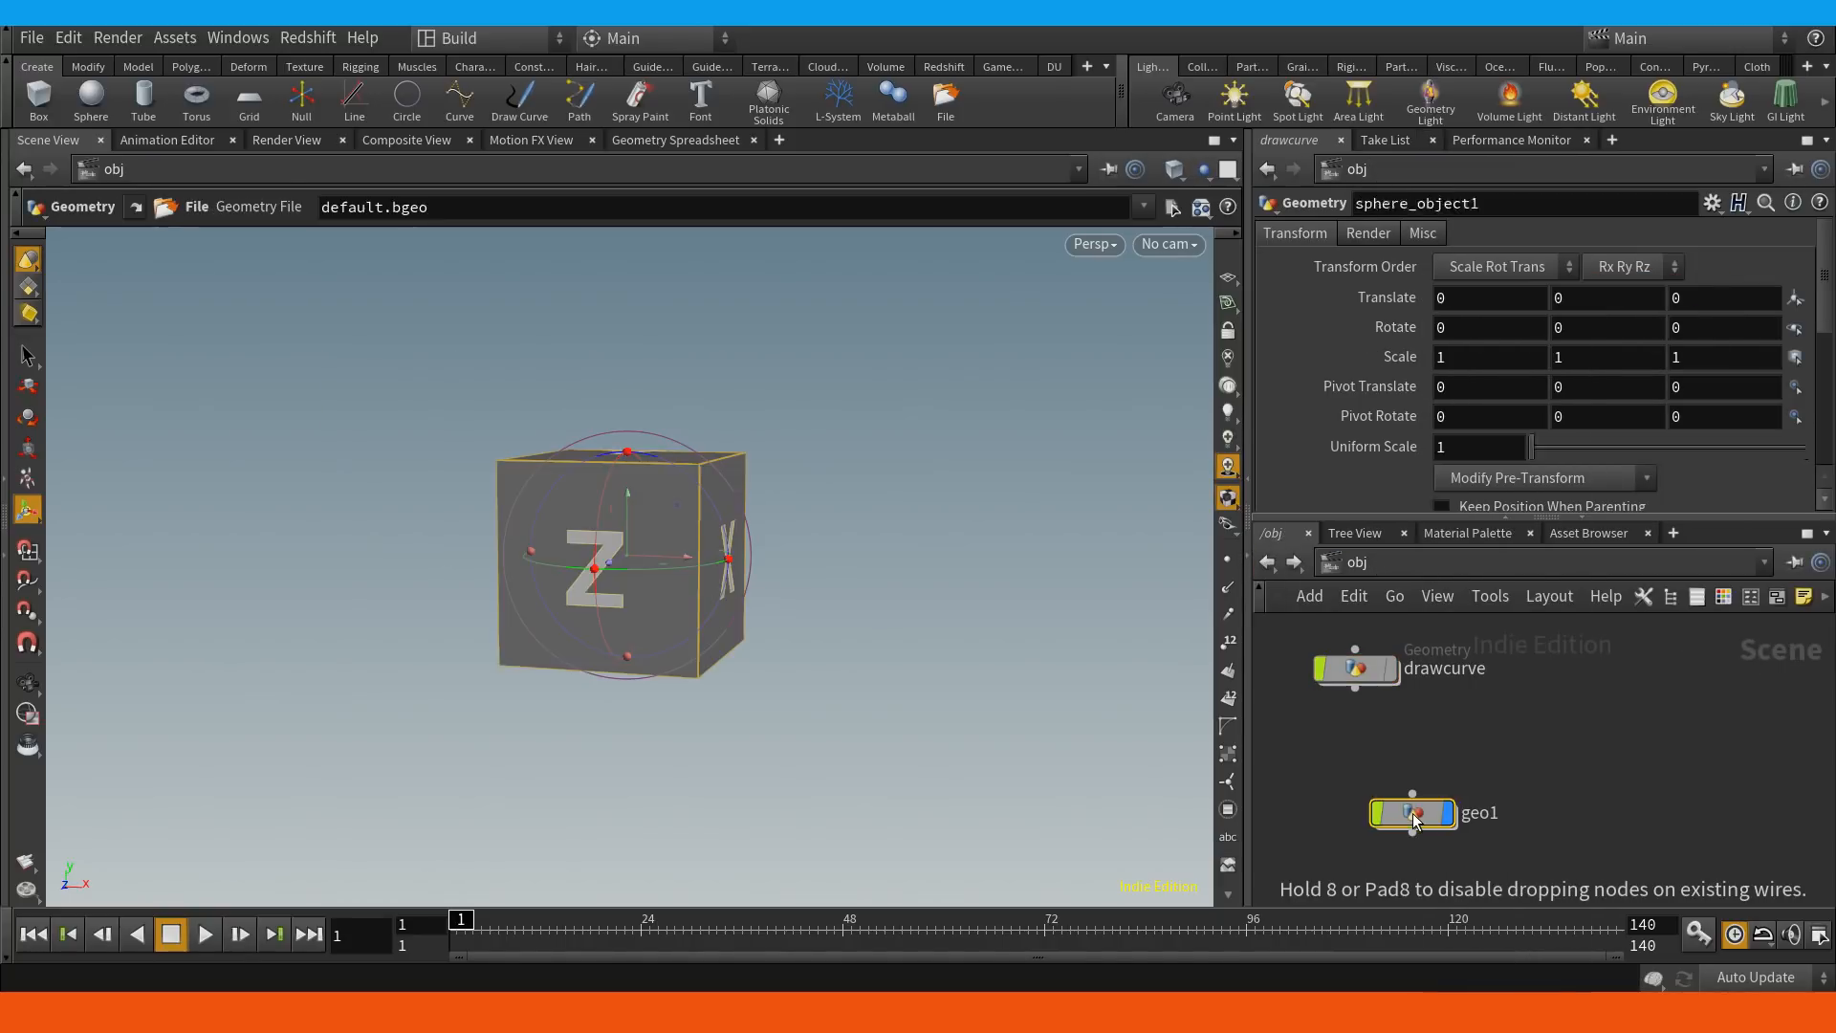
key(Return)
Add an Alembic node next to the file1 node in the geo1 network.
key(Tab)
text(a)
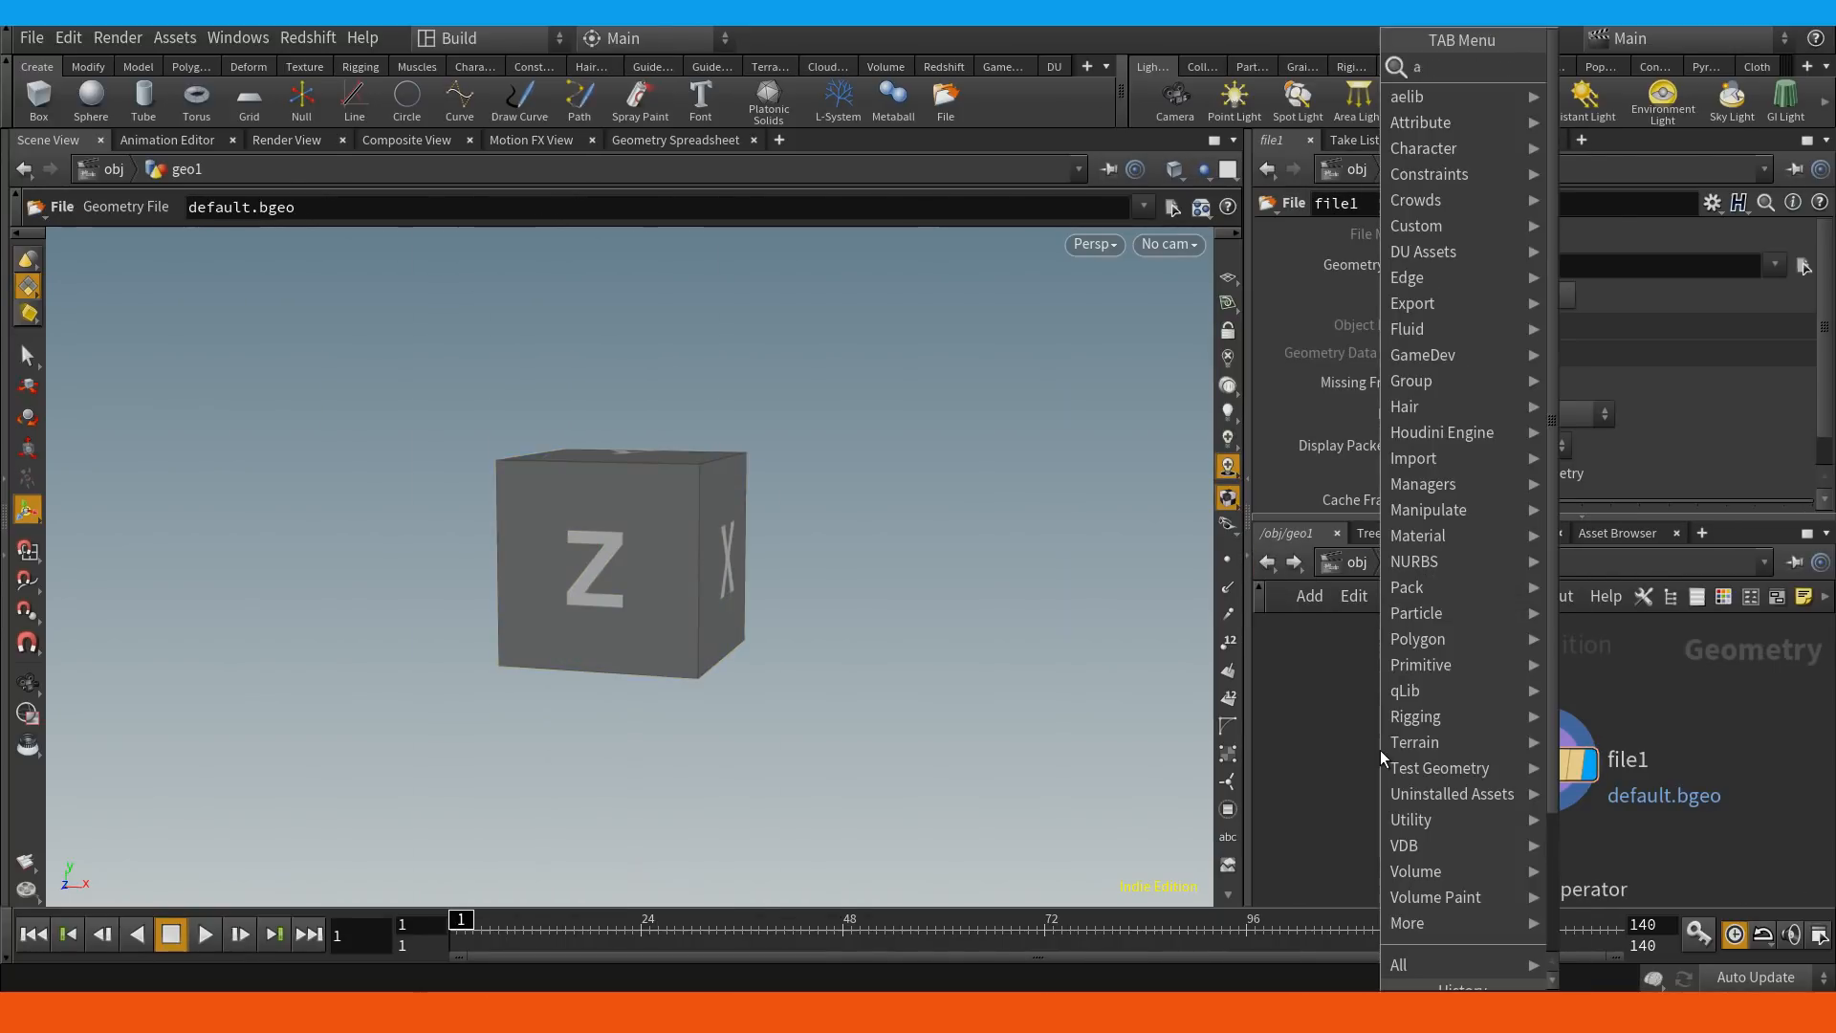
text(lembic)
key(Return)
click(1380, 754)
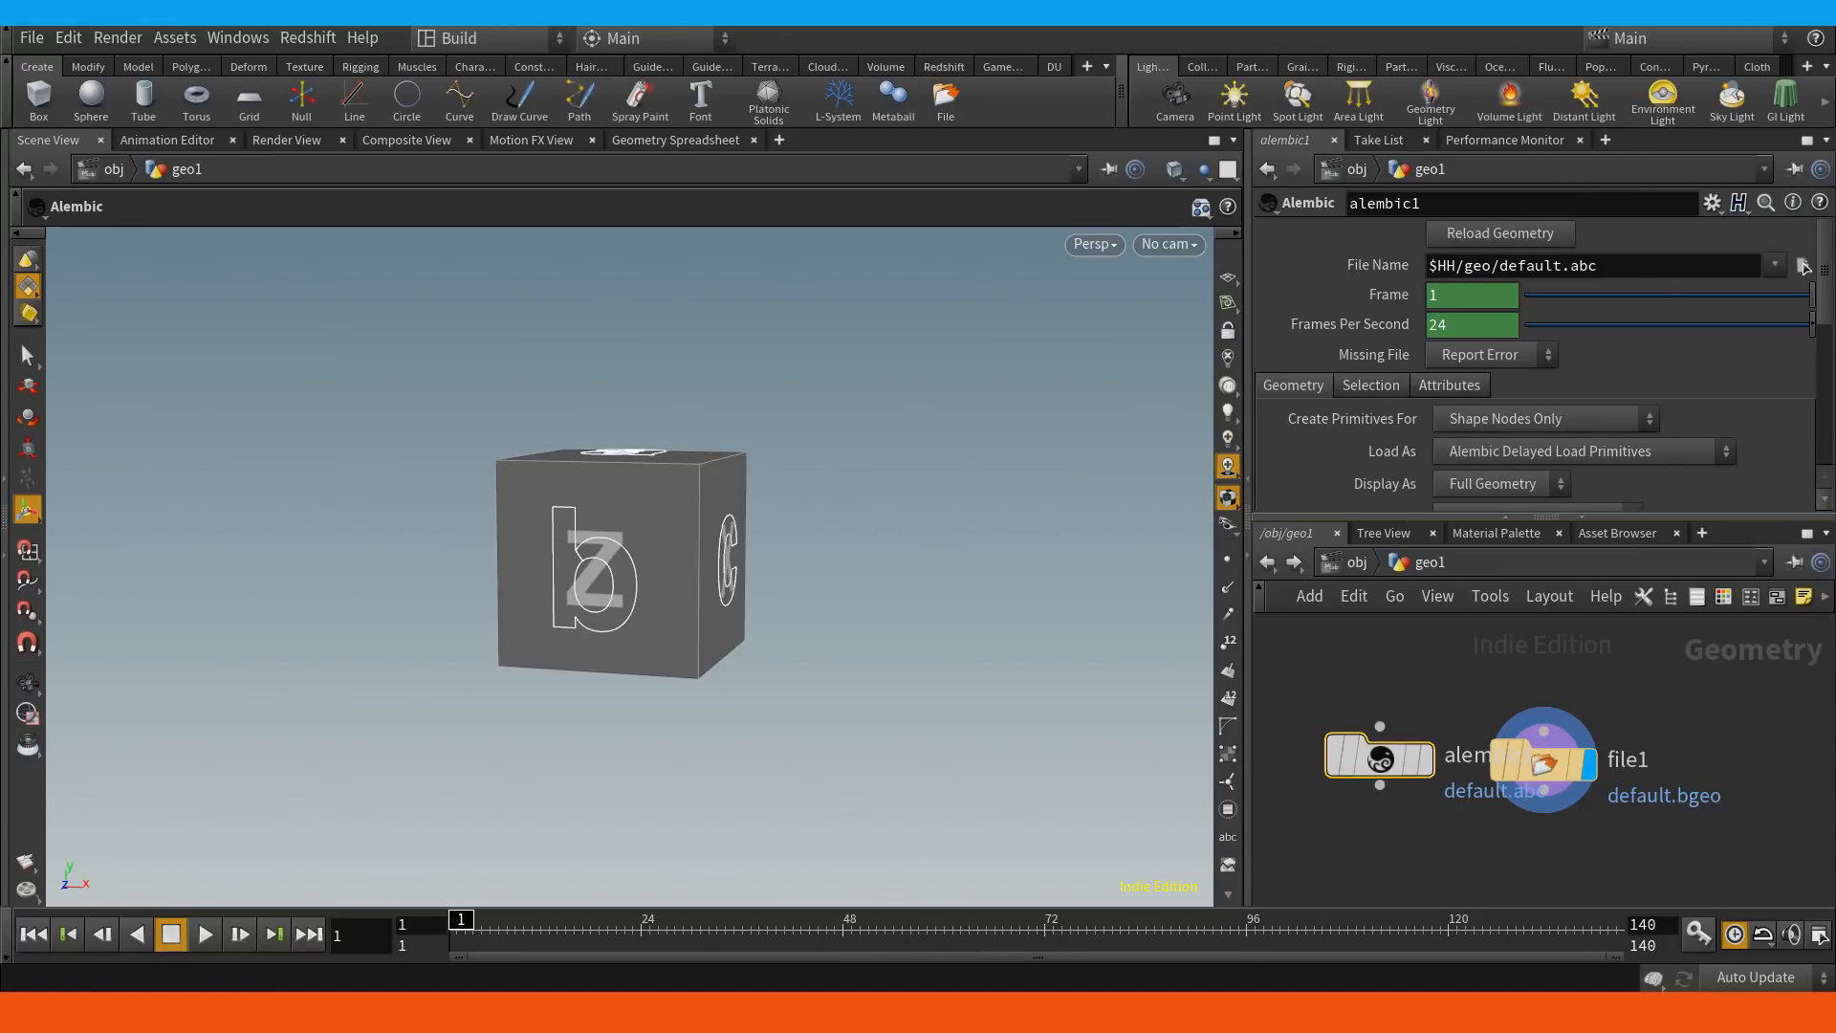
Set the Alembic node's file name to bear_run.abc in Houdini's houdini\help\files\ifd_workflows\abc folder.
click(1648, 264)
key(ctrl+a)
key(ctrl+v)
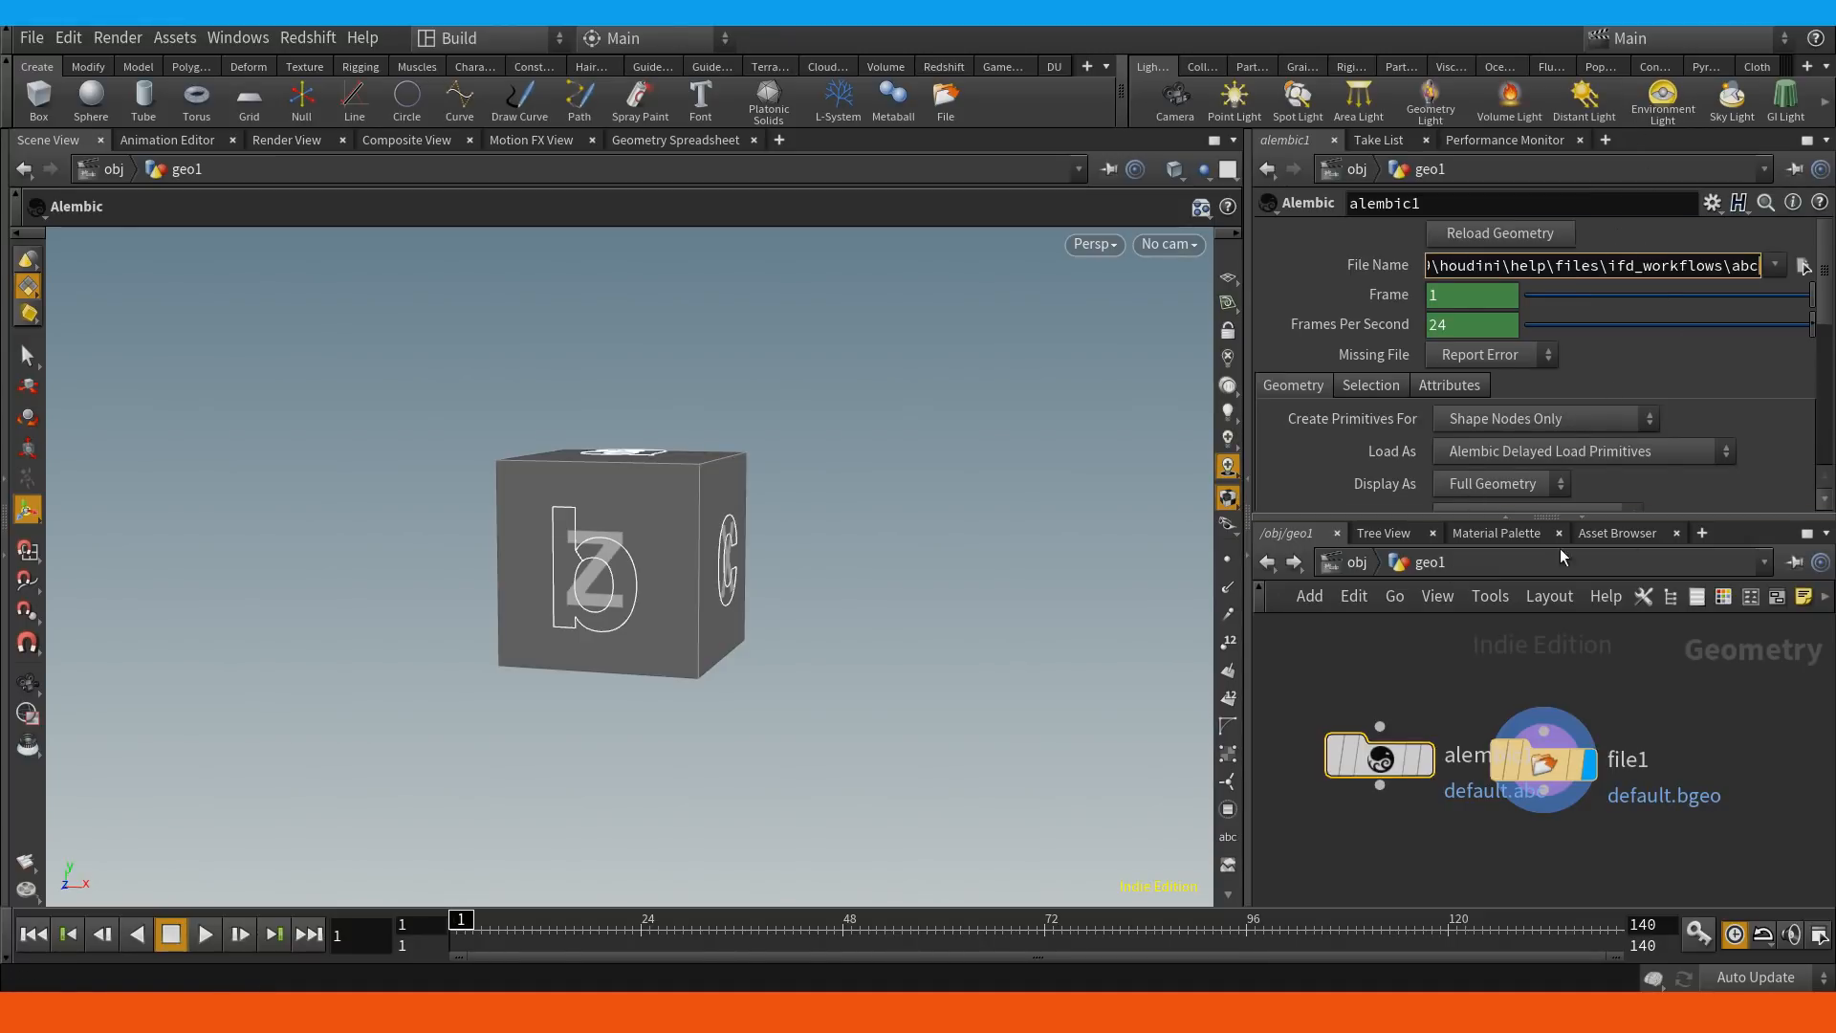
text(\)
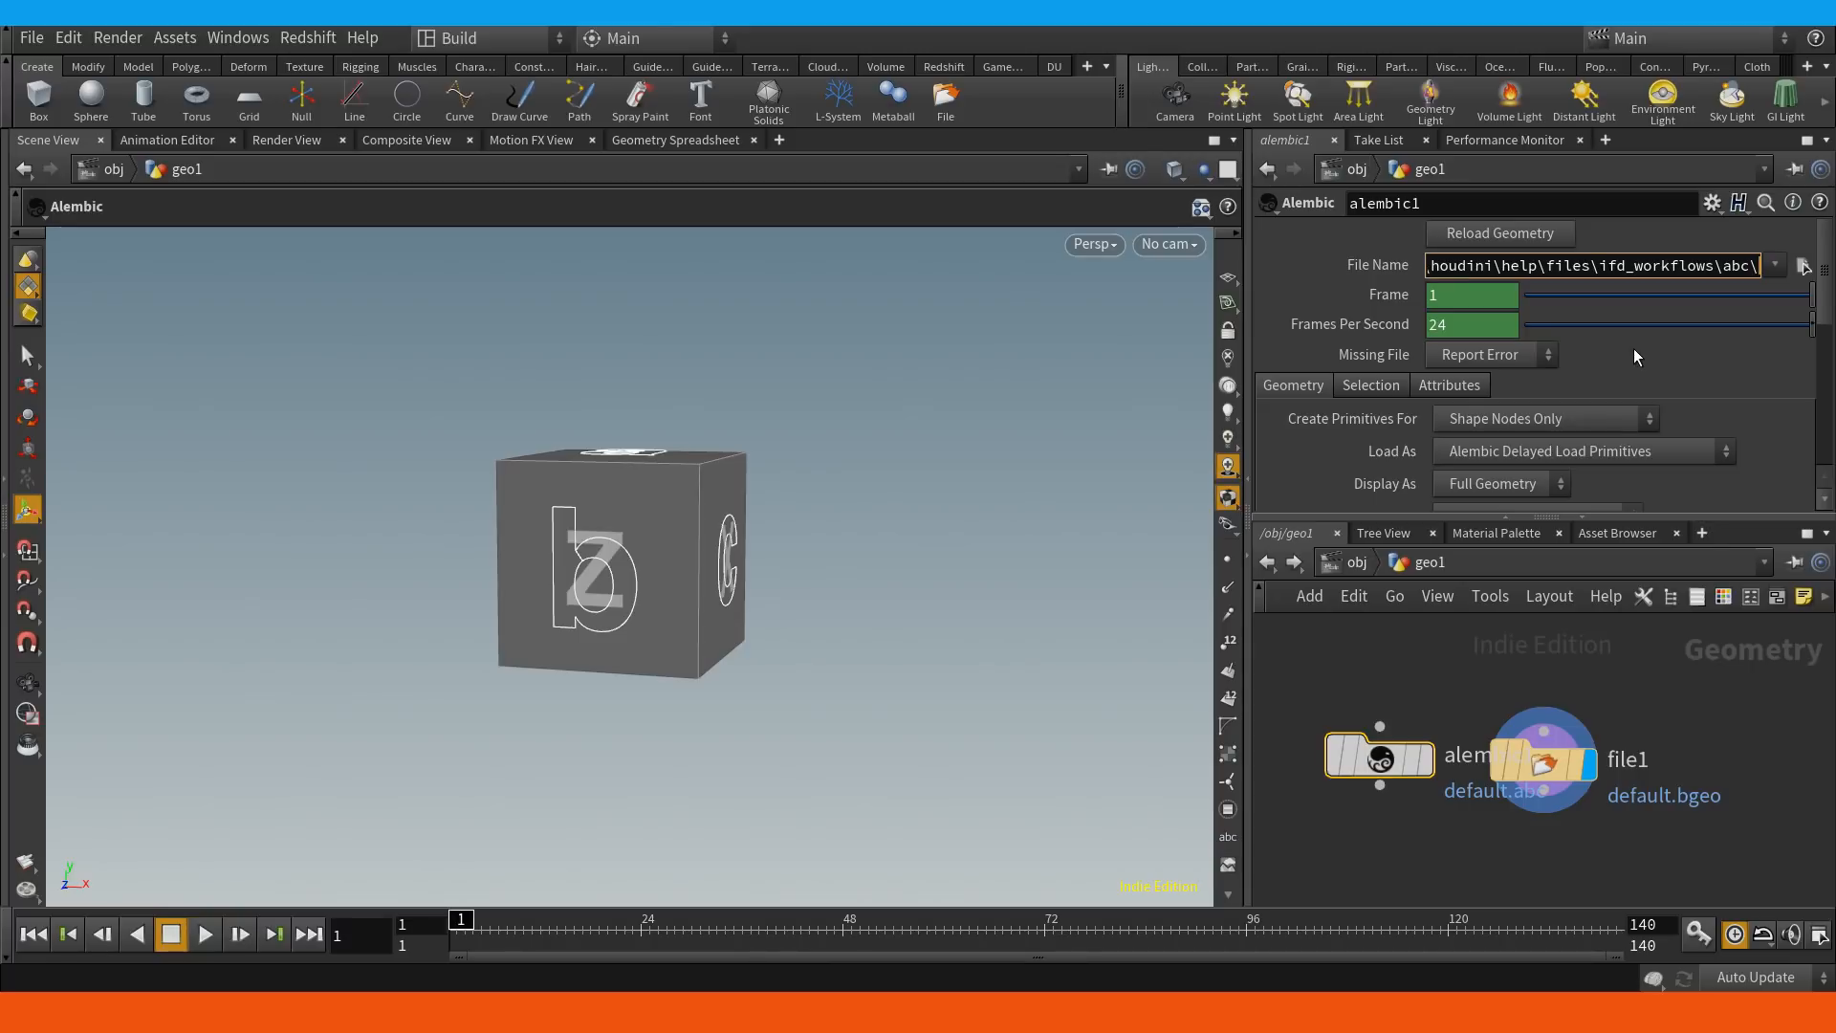
text(bear_run)
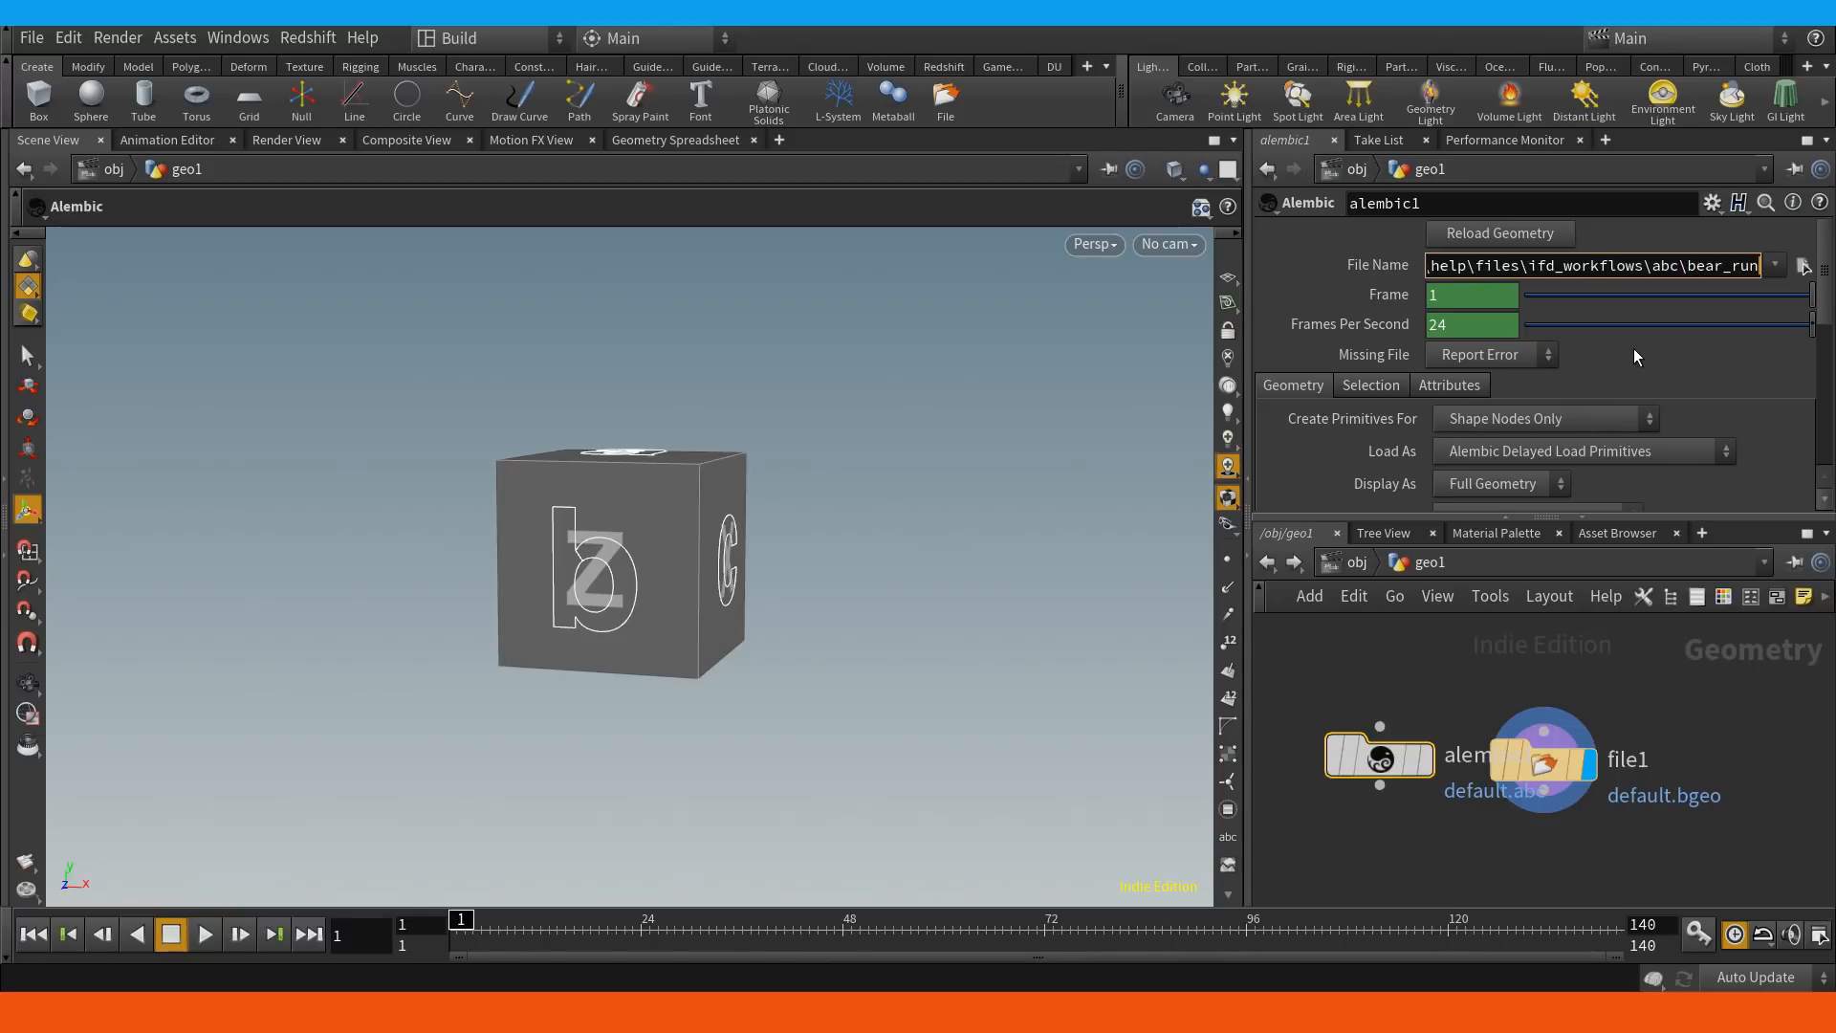
text(.abc)
key(Return)
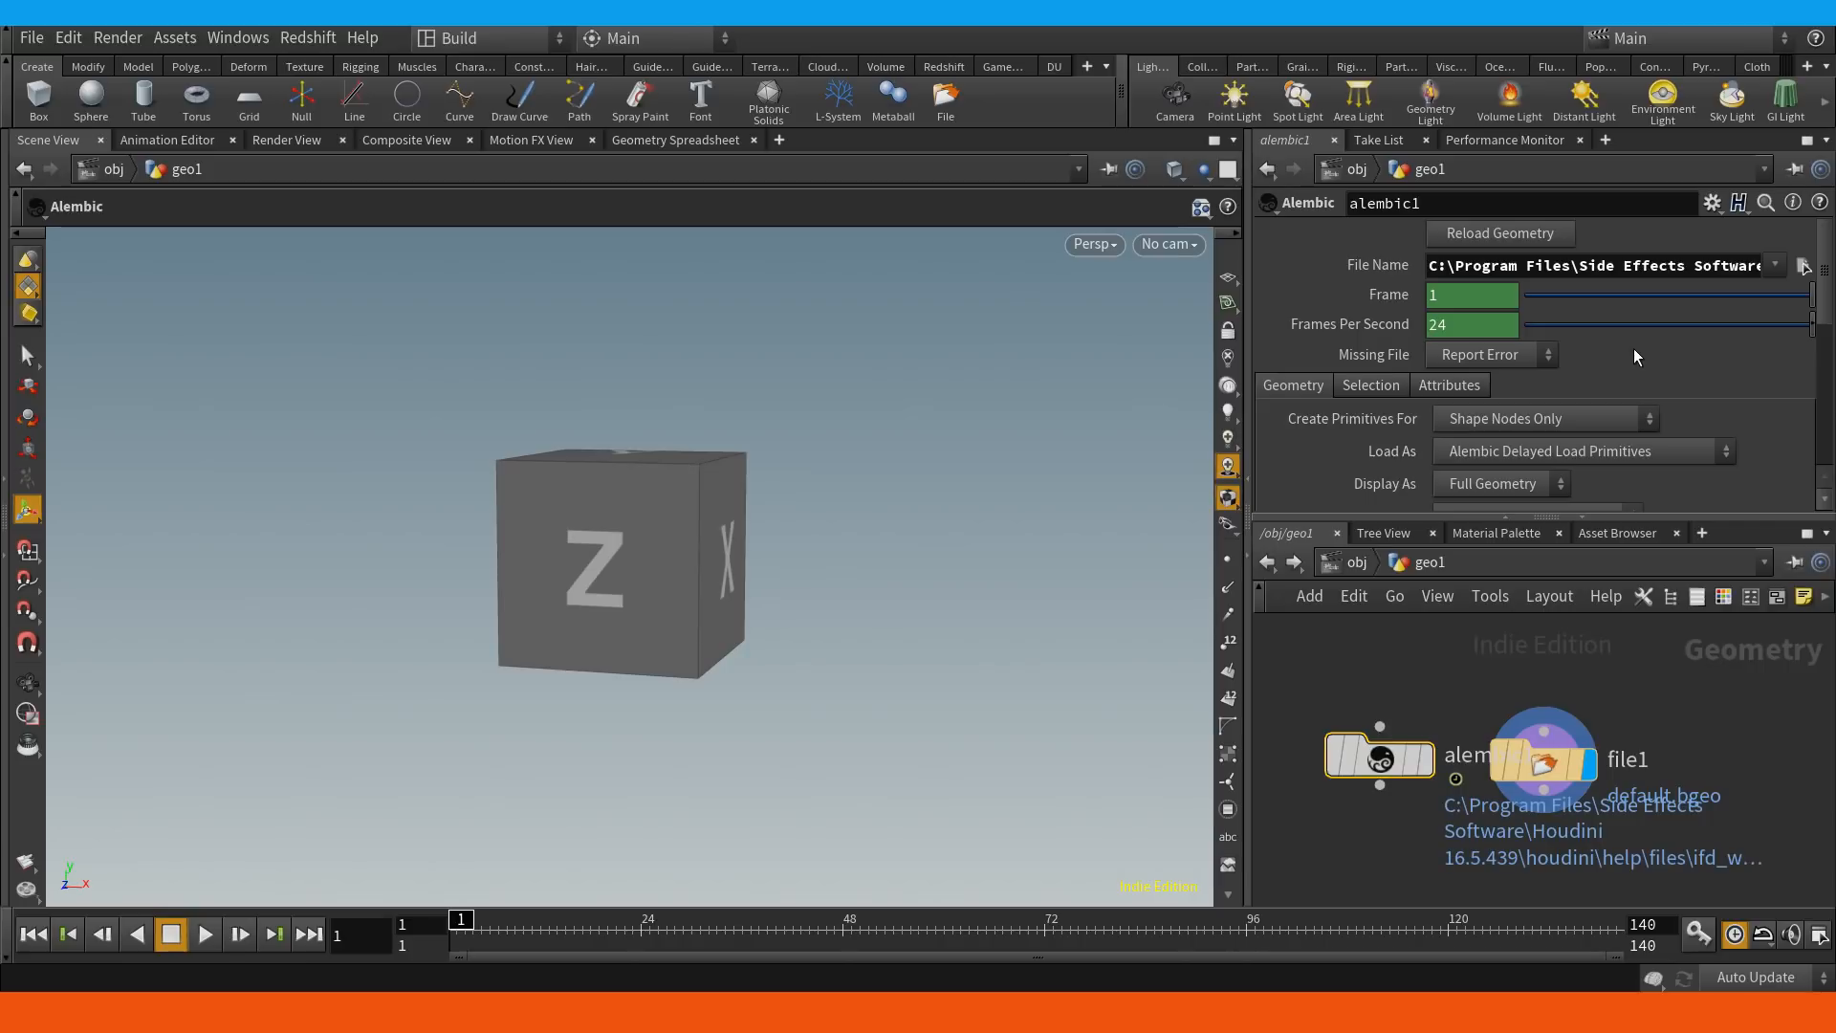
Display the Alembic node in place of file1, deleting file1, and go back to the drawcurve network.
click(1427, 759)
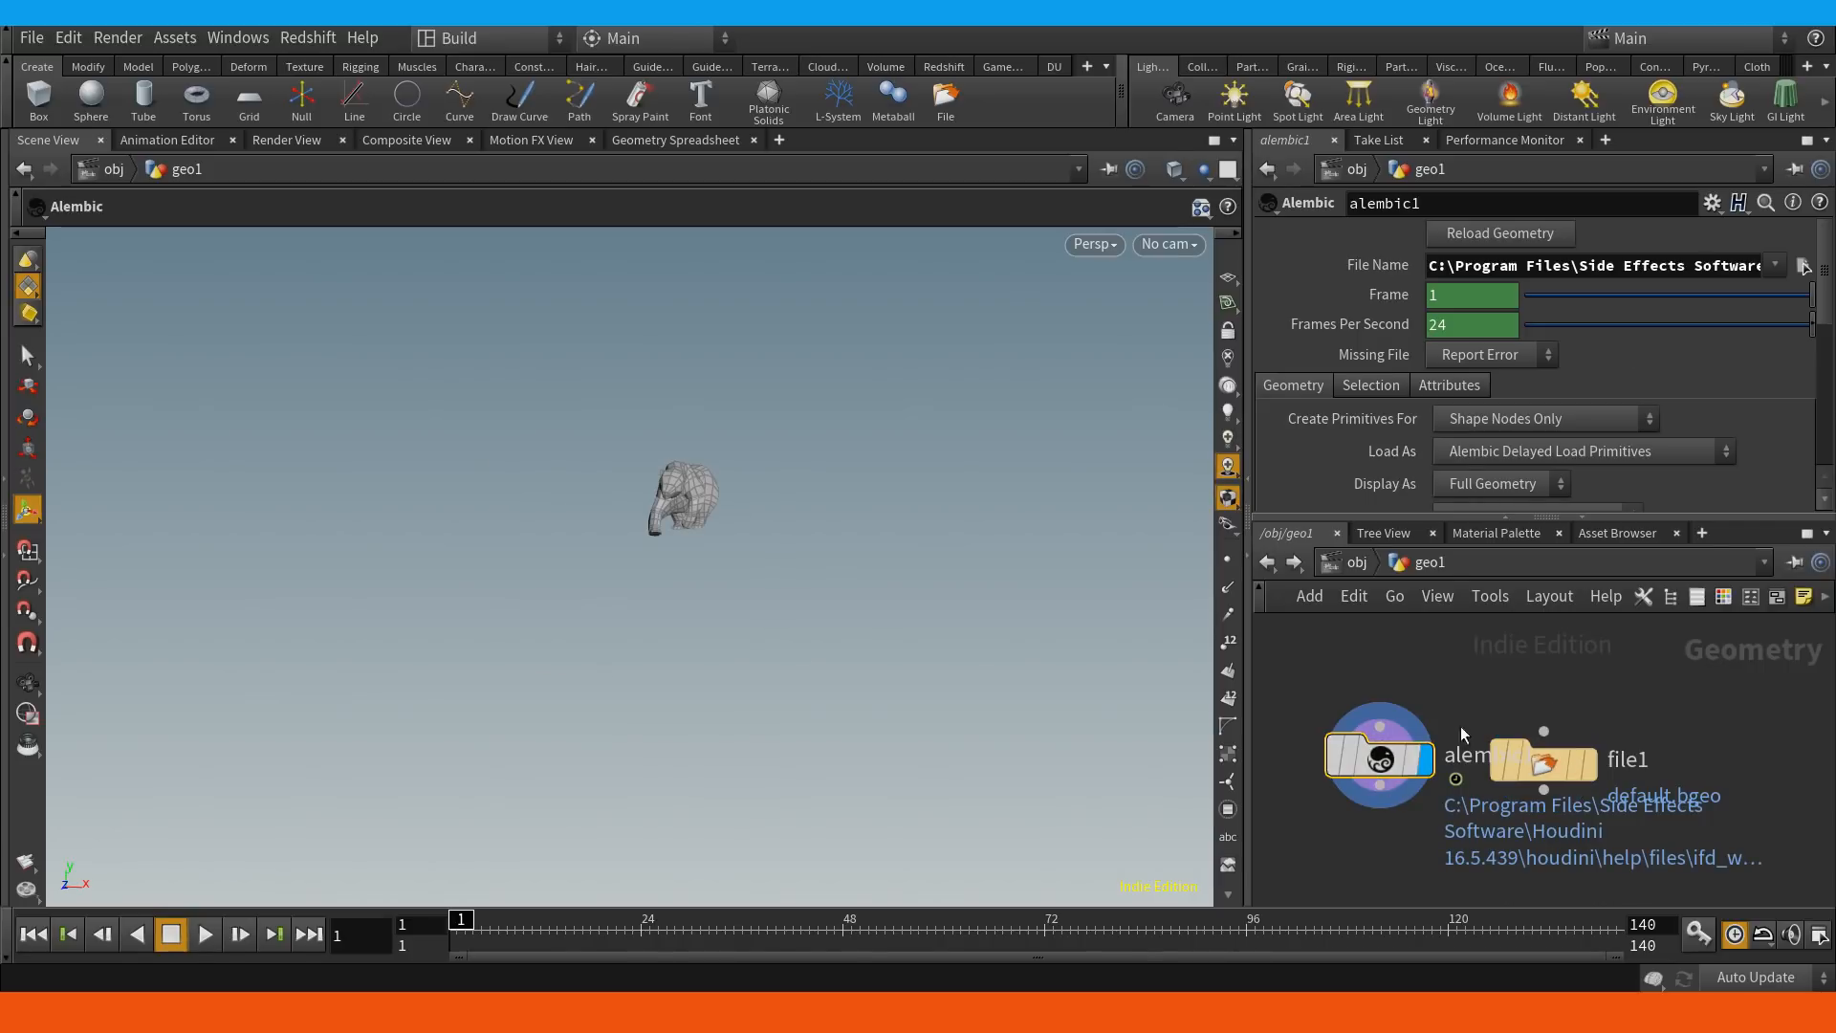
key(Delete)
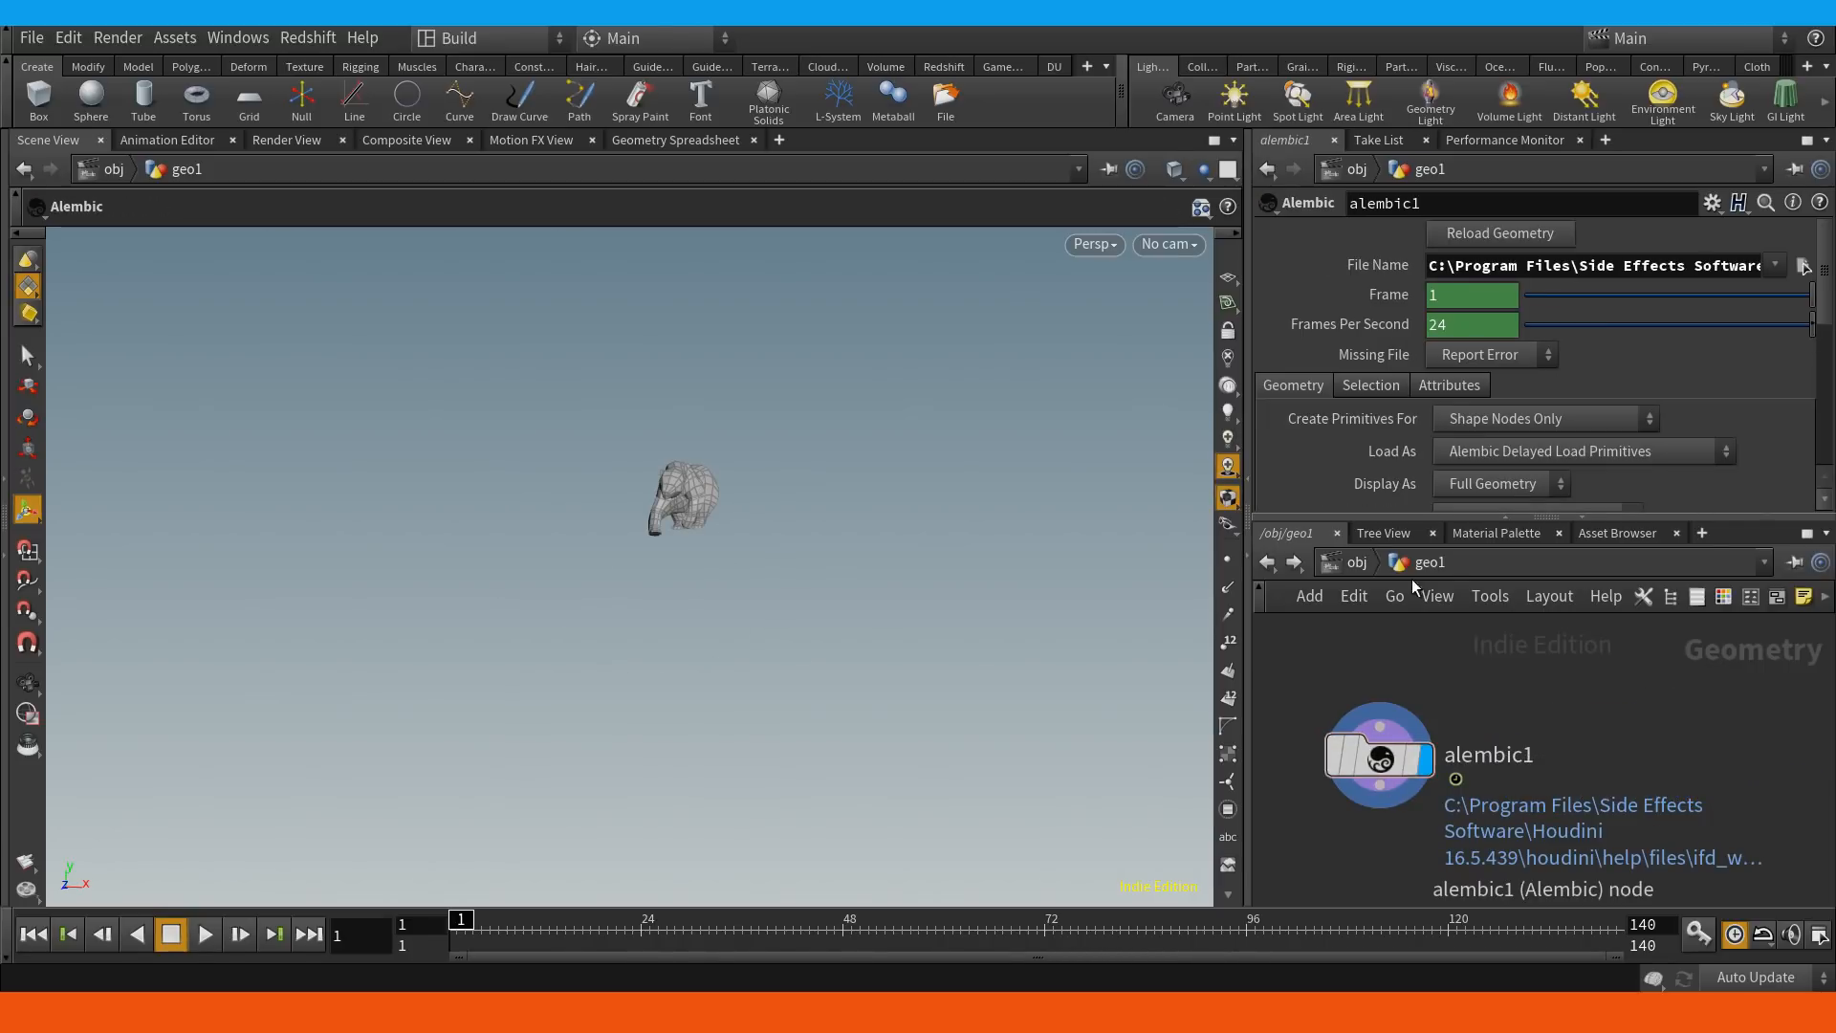
alt+drag(728, 564, 656, 561)
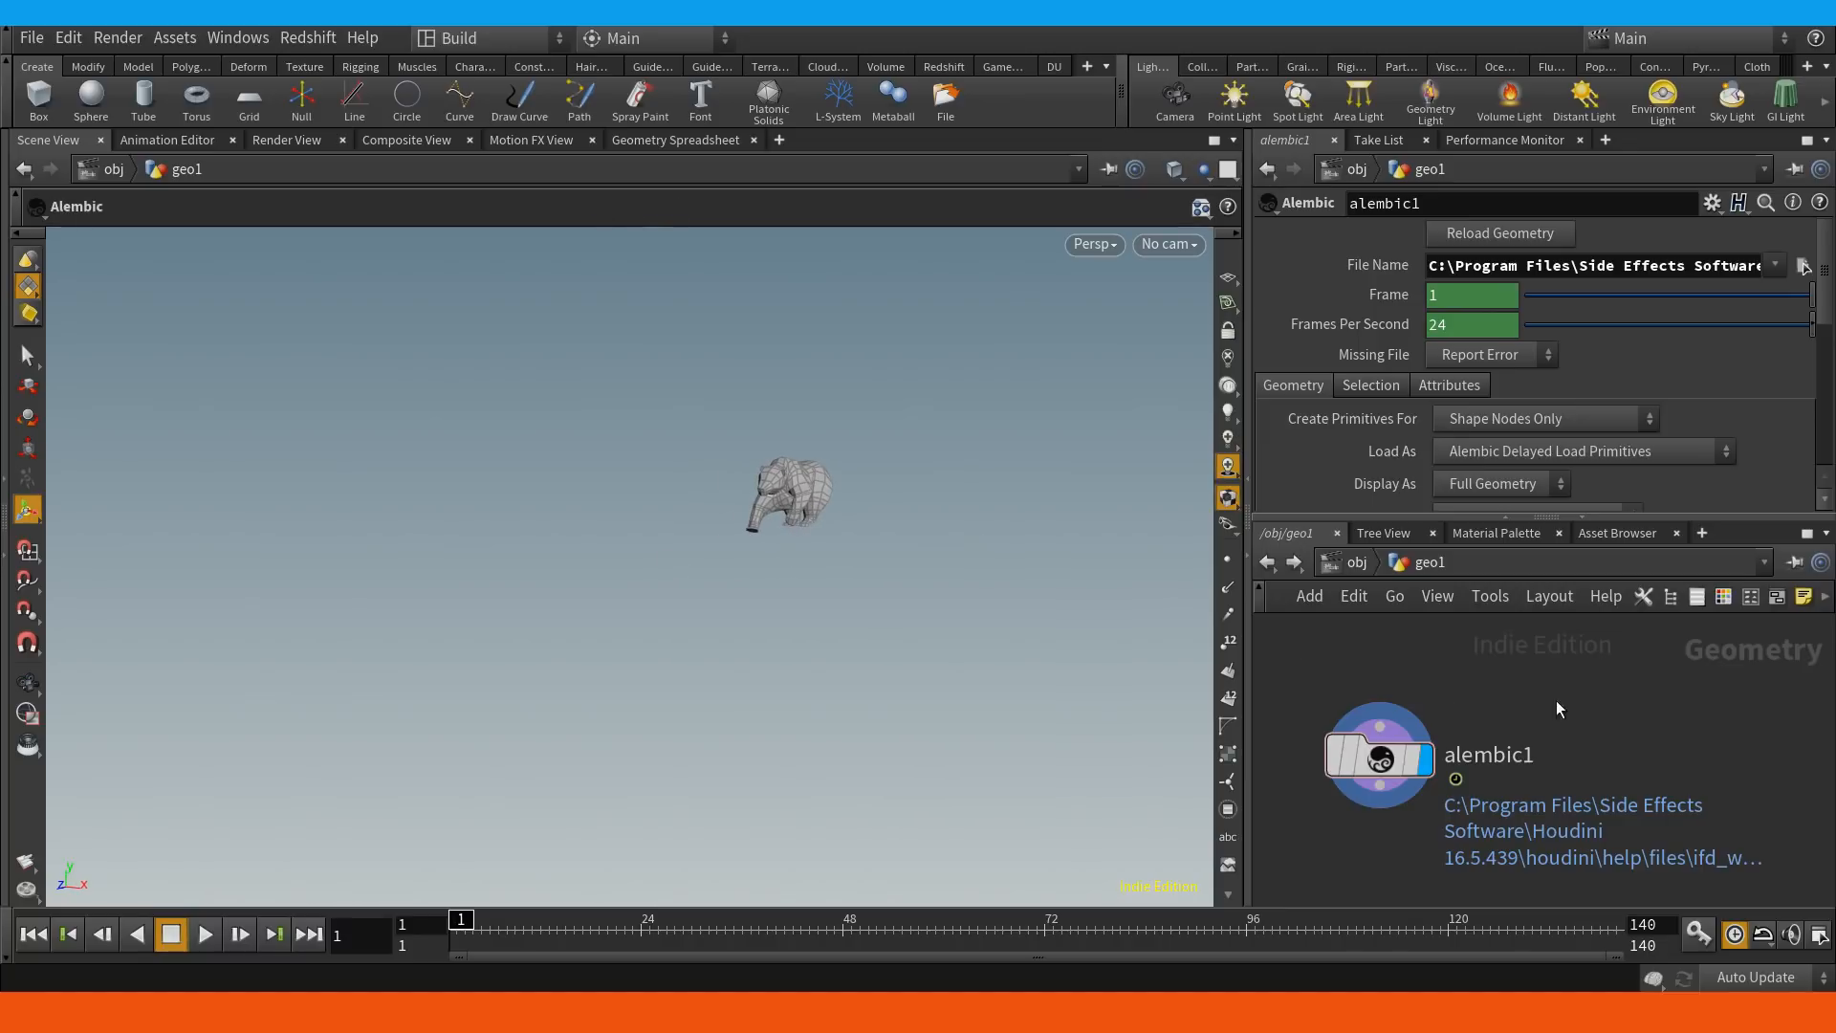
click(1274, 563)
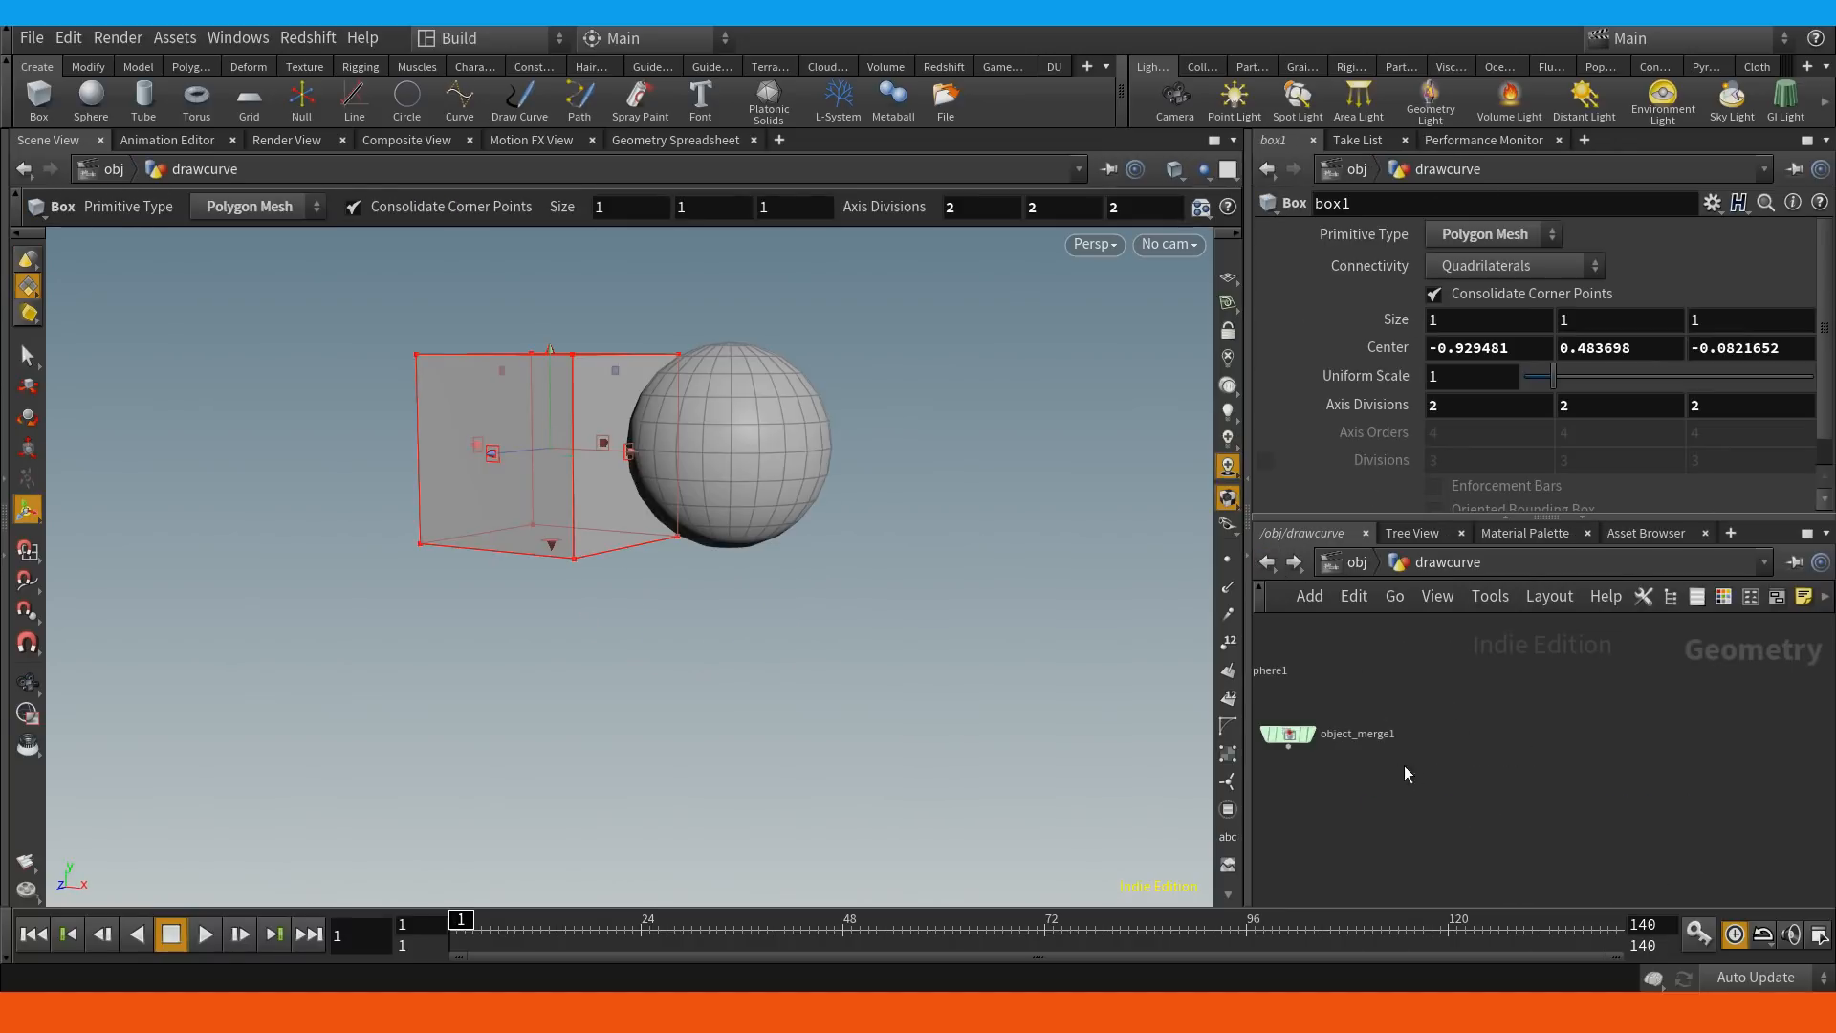
Set Object 1 of the object_merge1 node to the geo1 object.
middle_drag(1404, 765, 1580, 760)
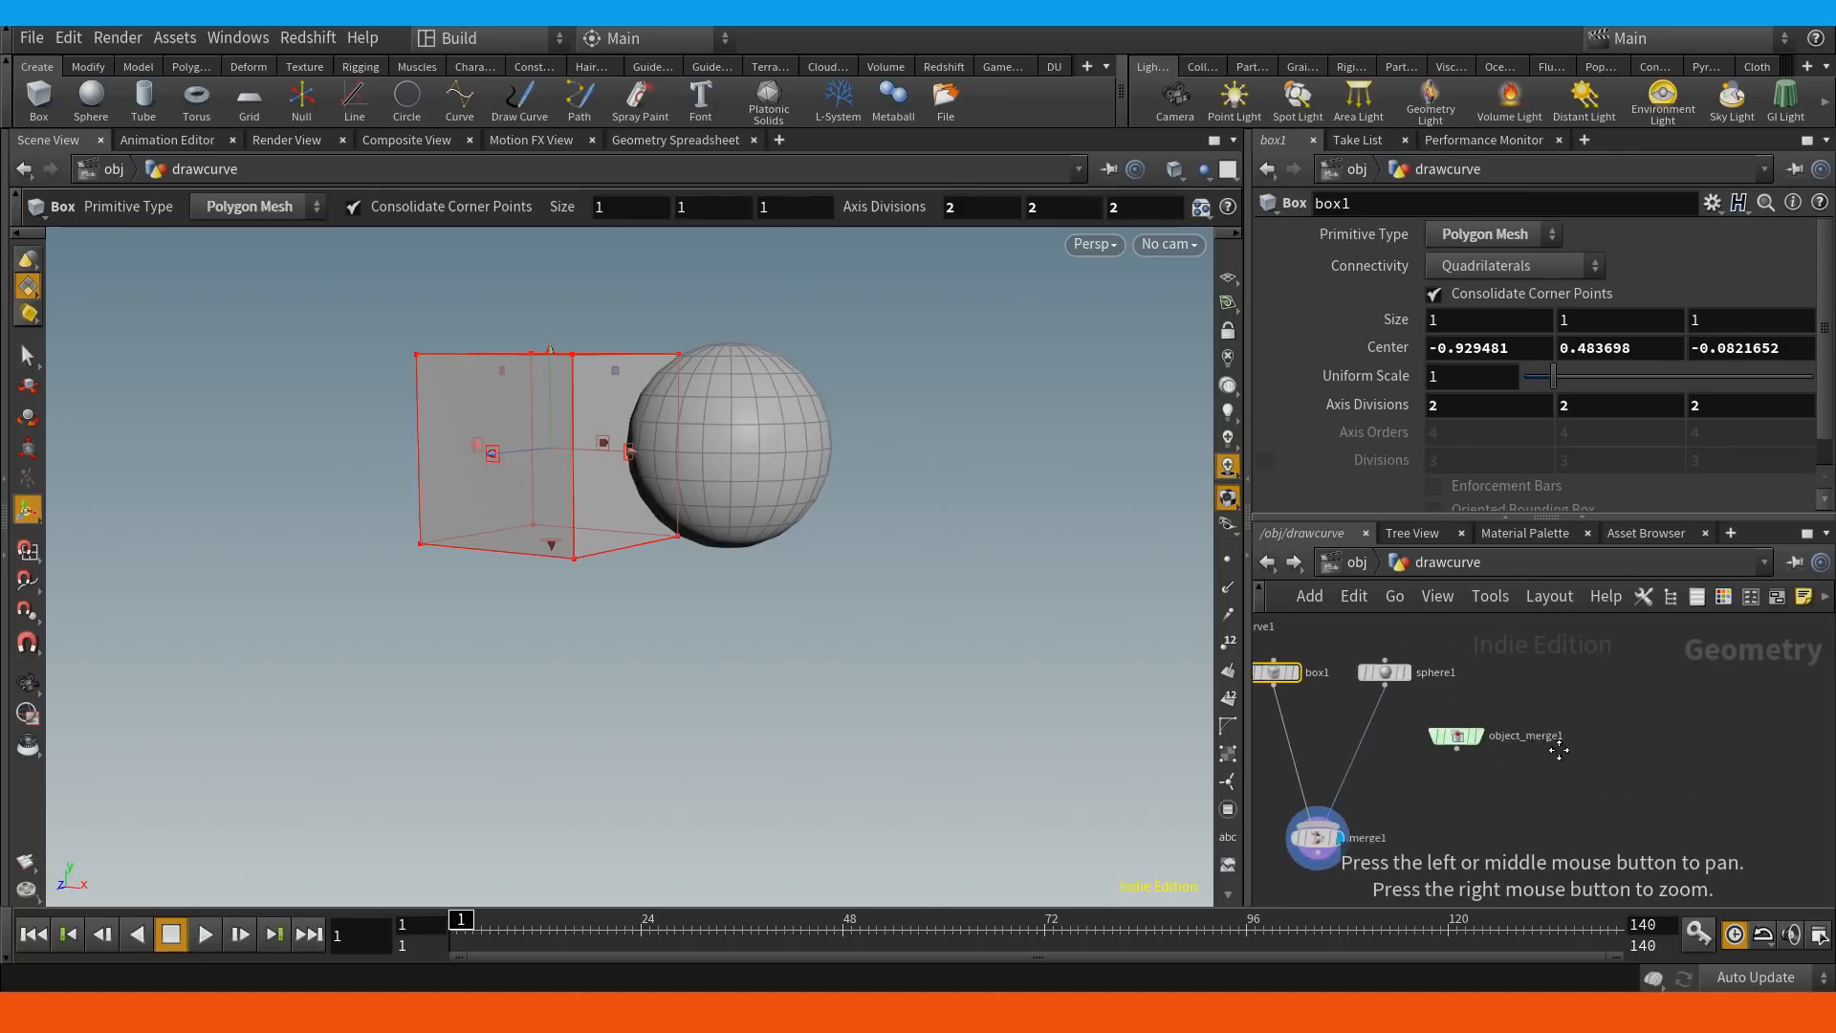
click(1459, 725)
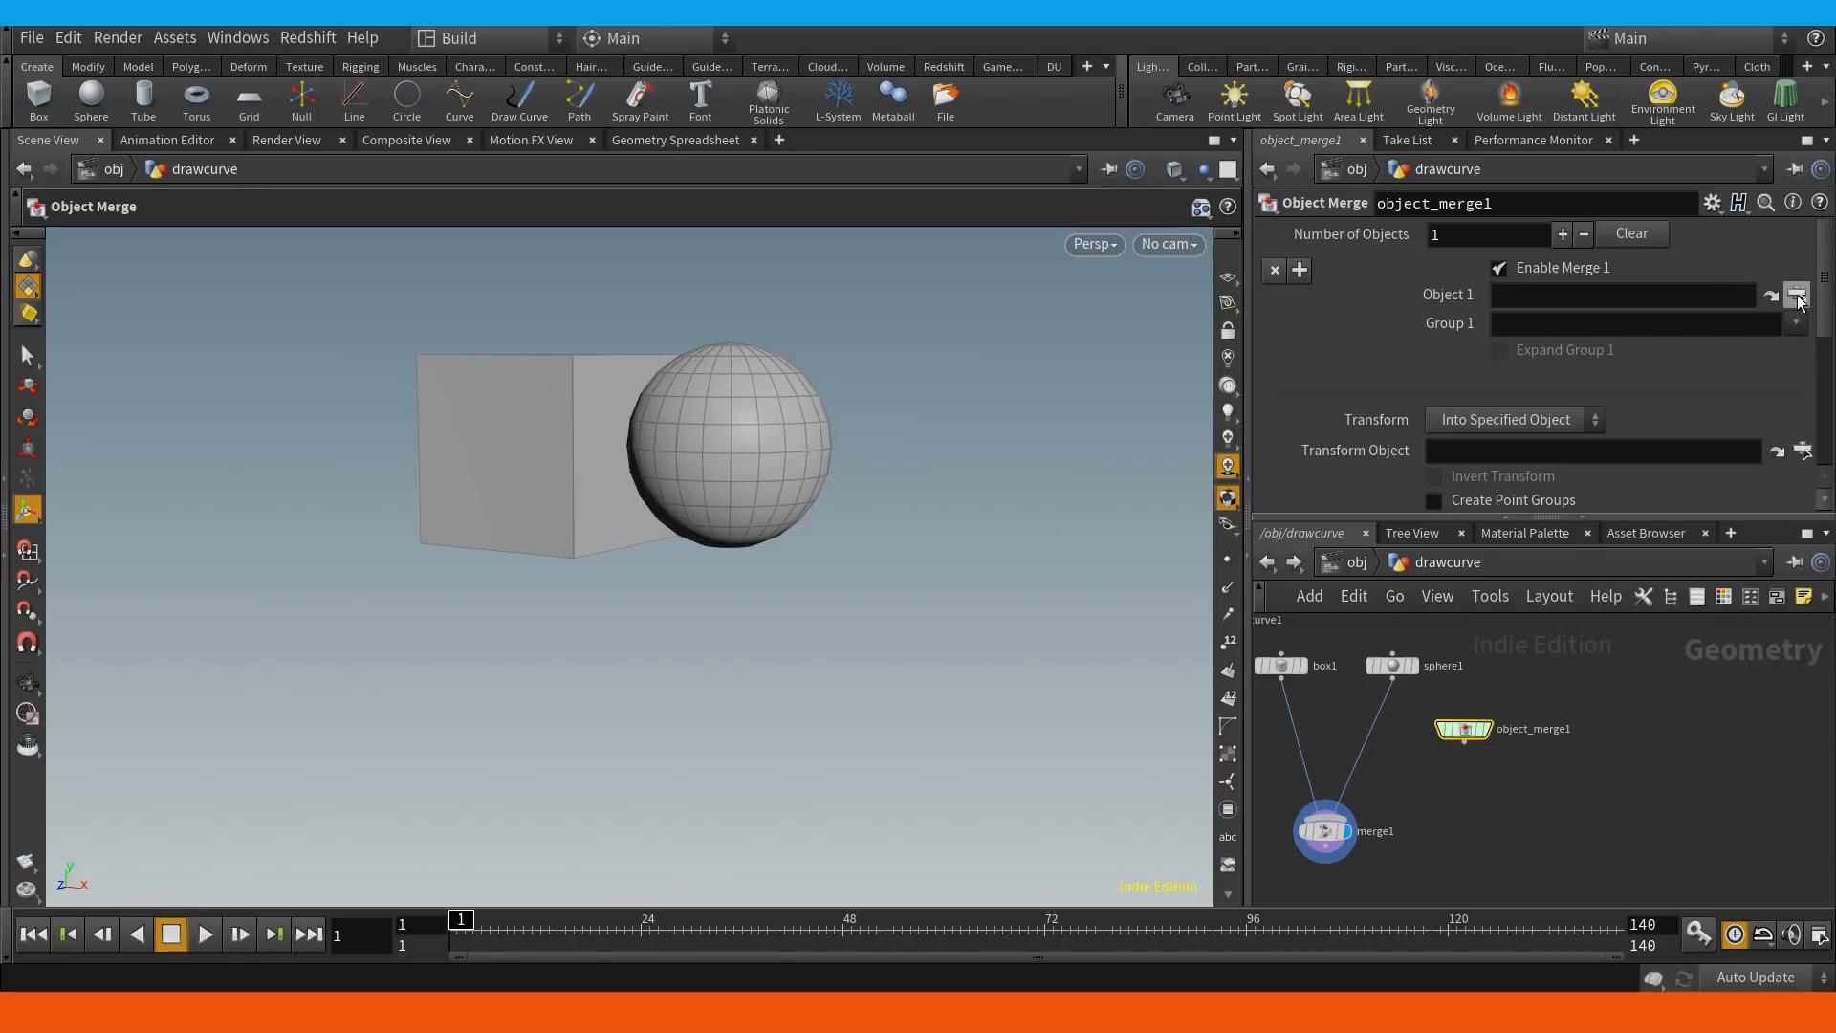
click(1797, 297)
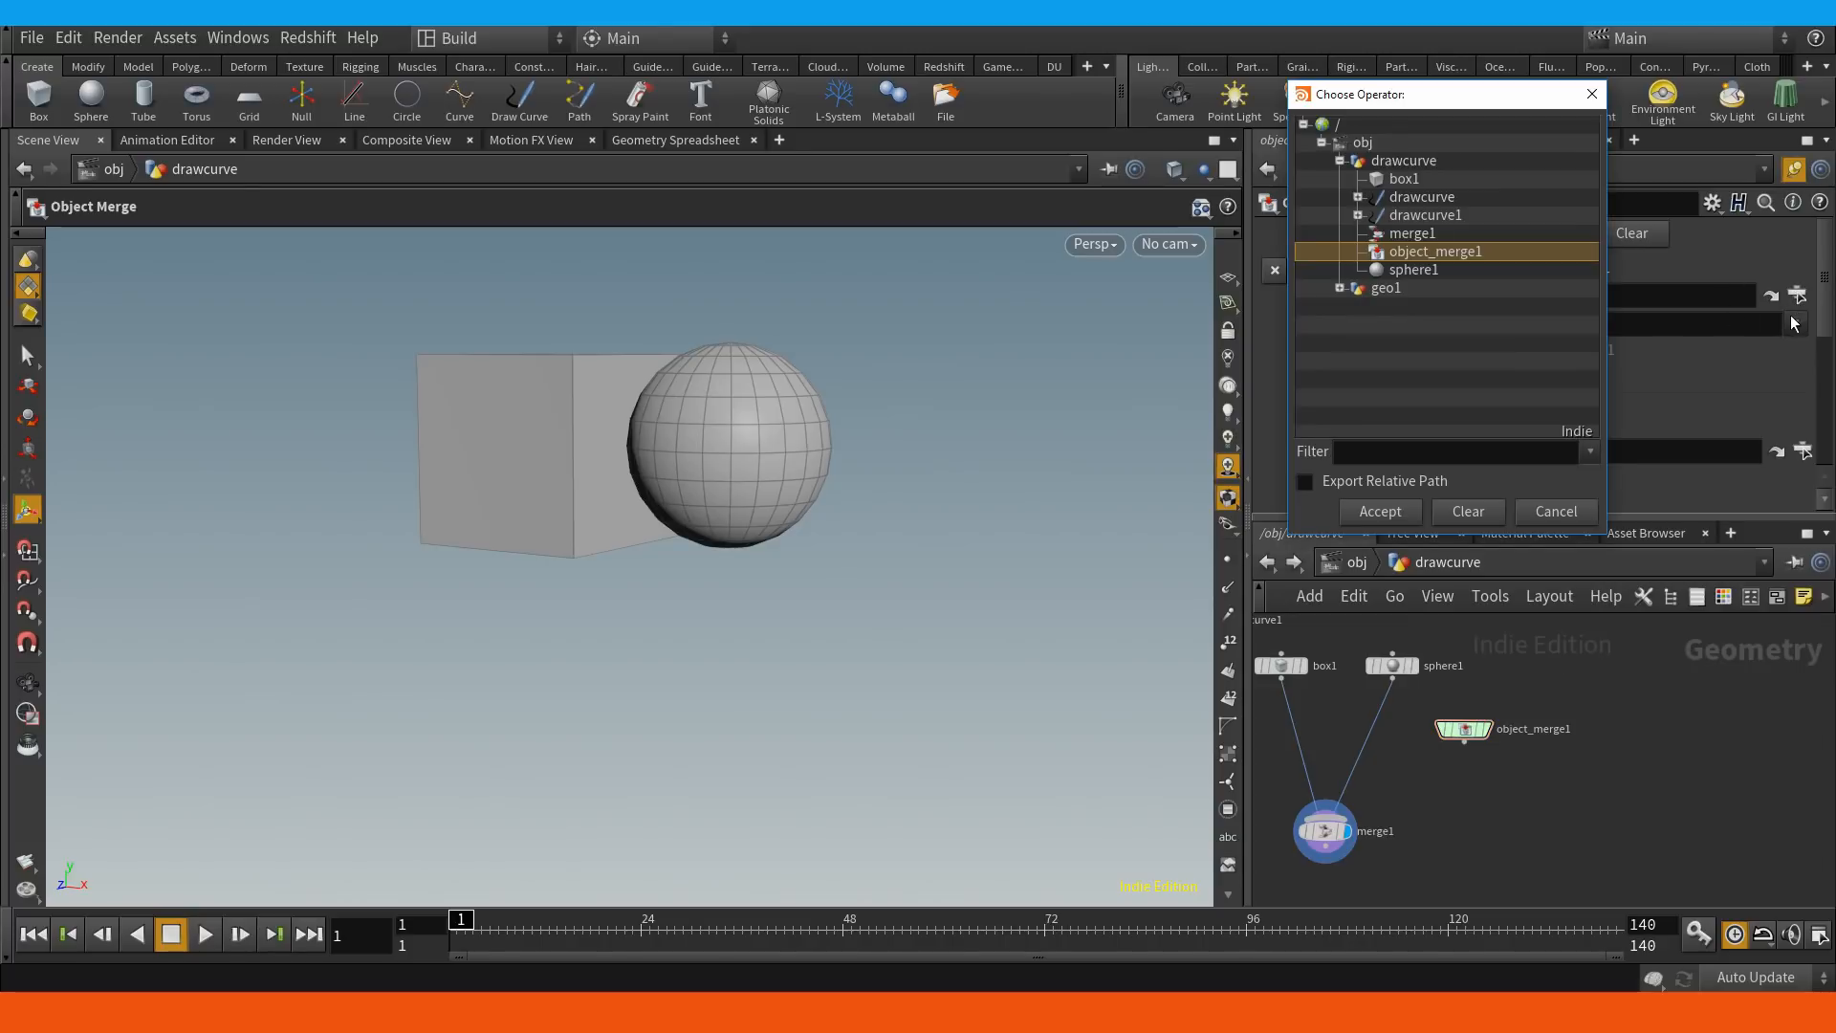
click(1366, 290)
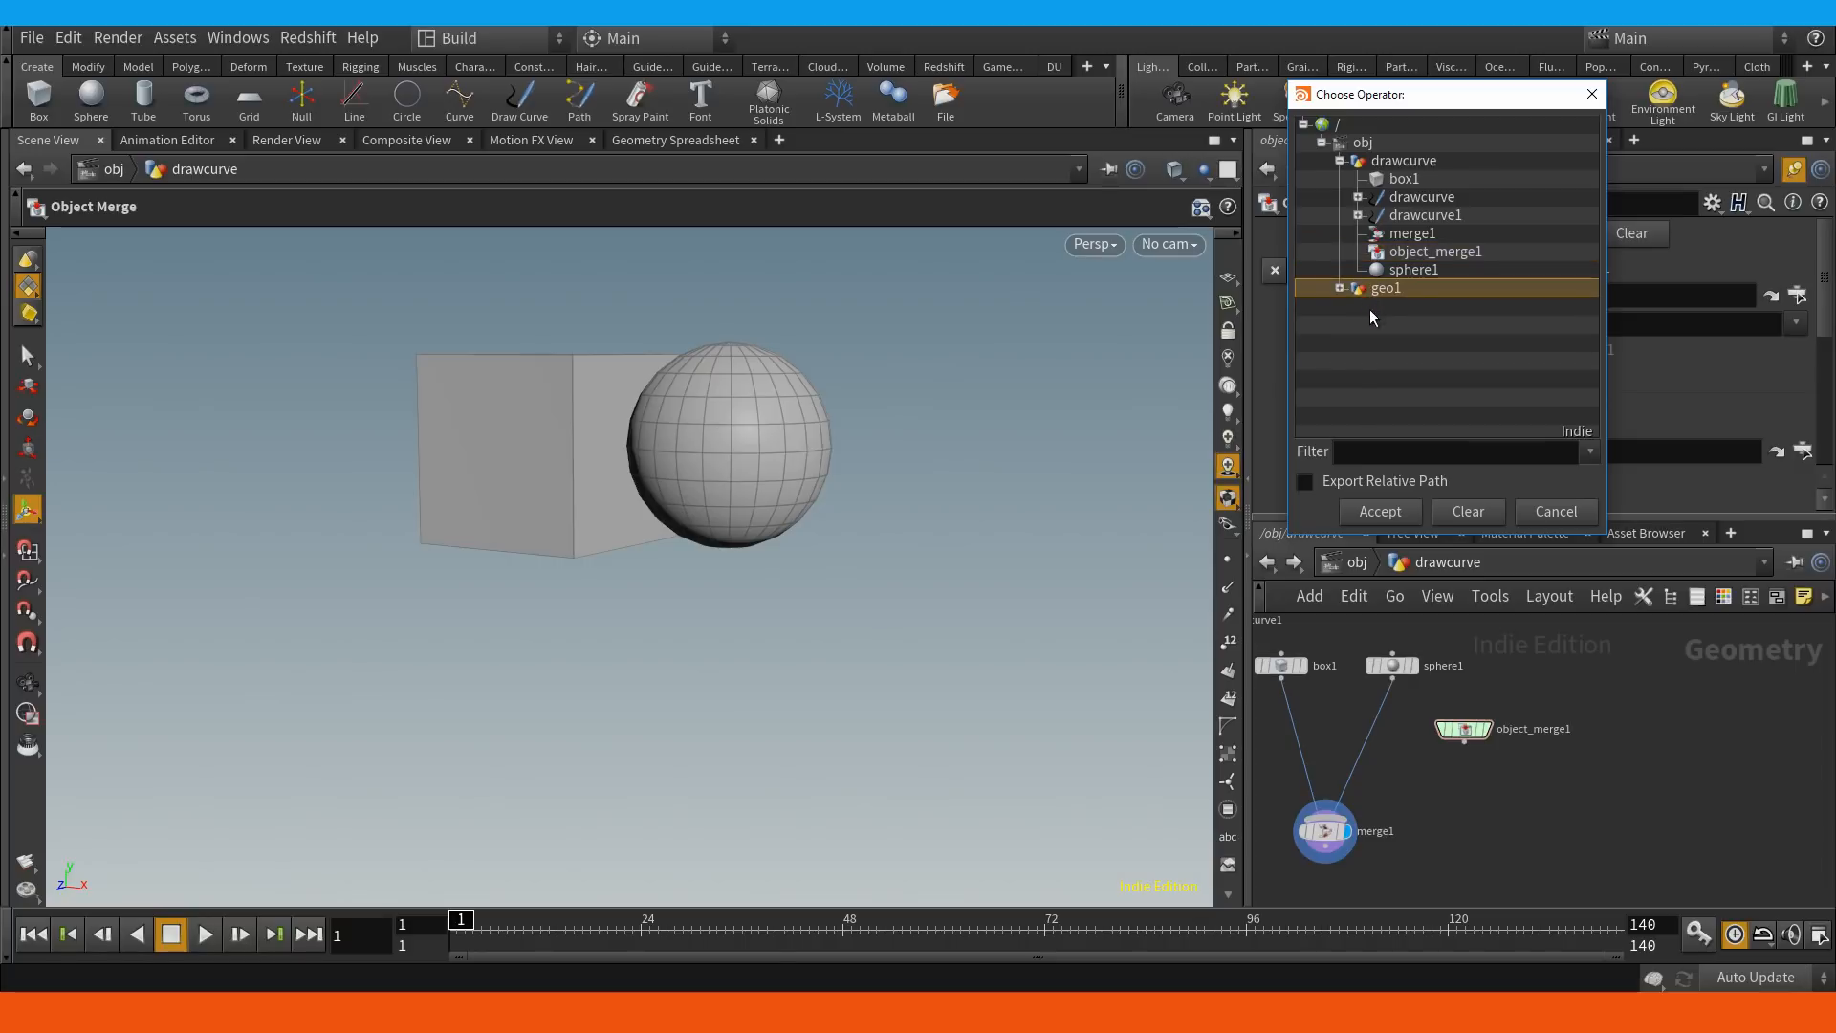
click(1380, 511)
Connect object_merge1 to merge1 as a third input and play the bear animation from the first frame.
key(Escape)
drag(893, 574, 791, 549)
key(Up)
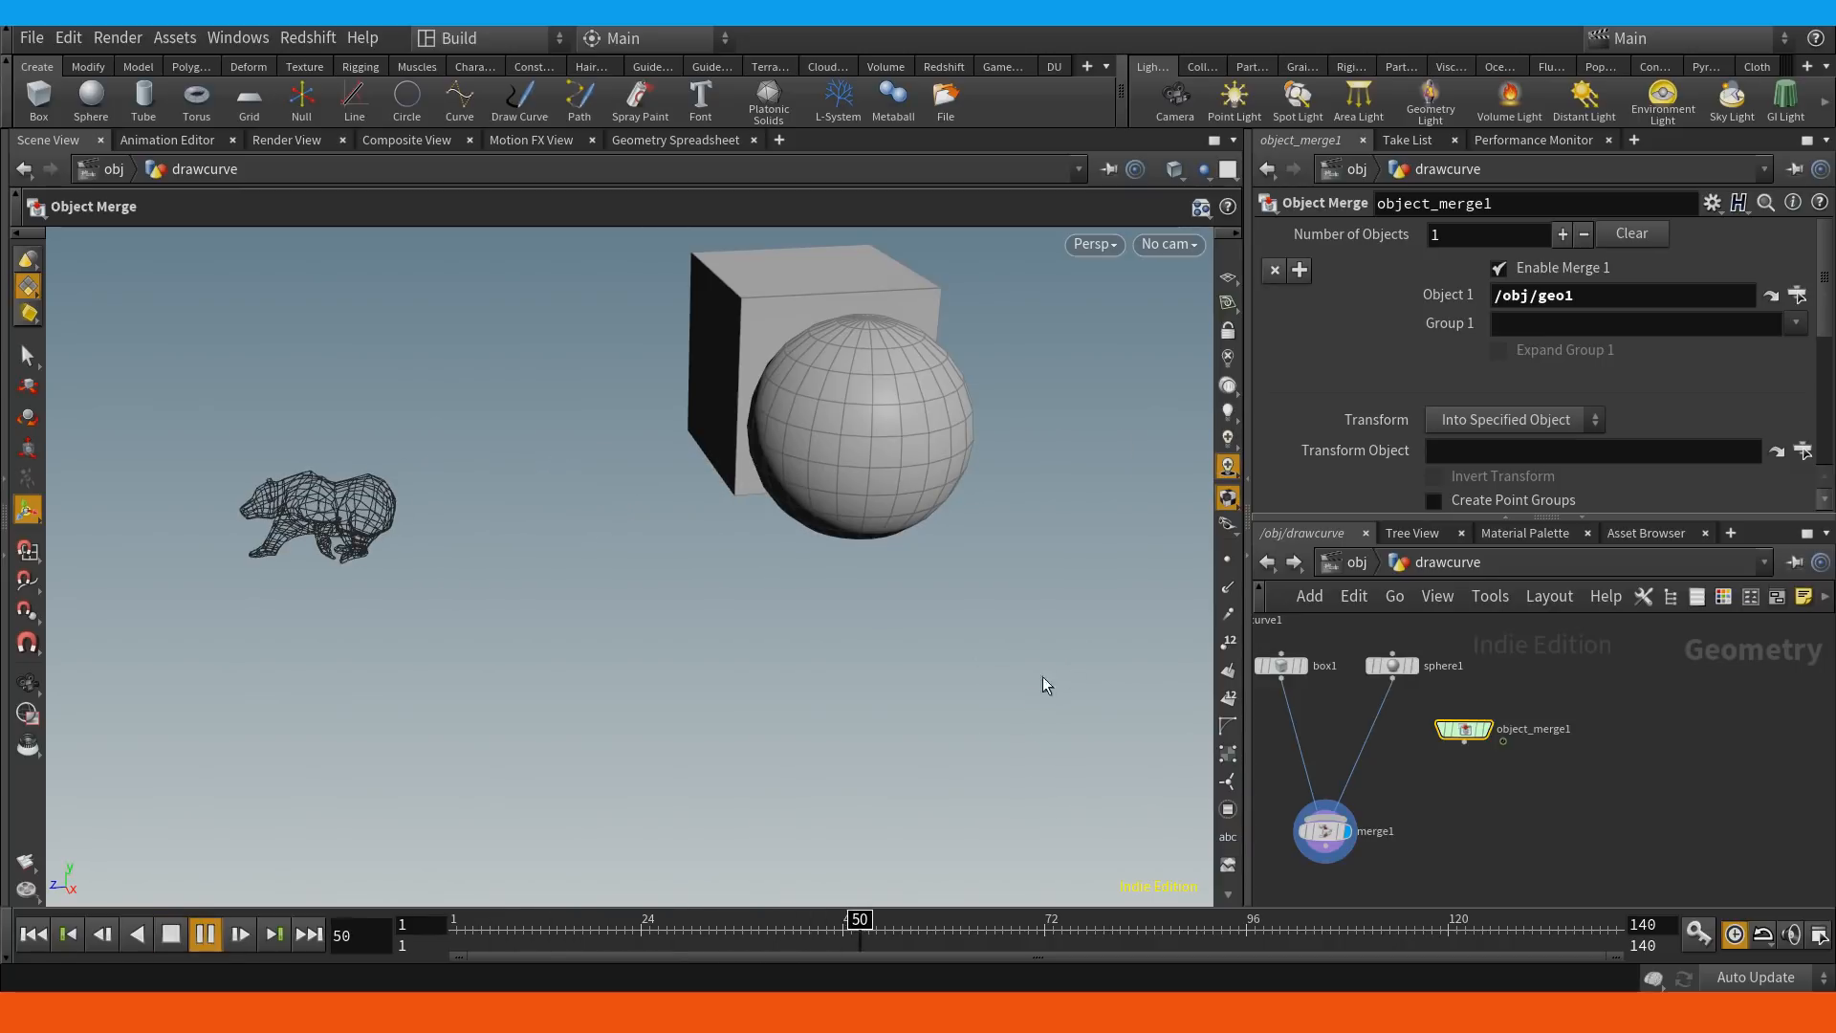
key(Up)
drag(1465, 741, 1344, 821)
key(Up)
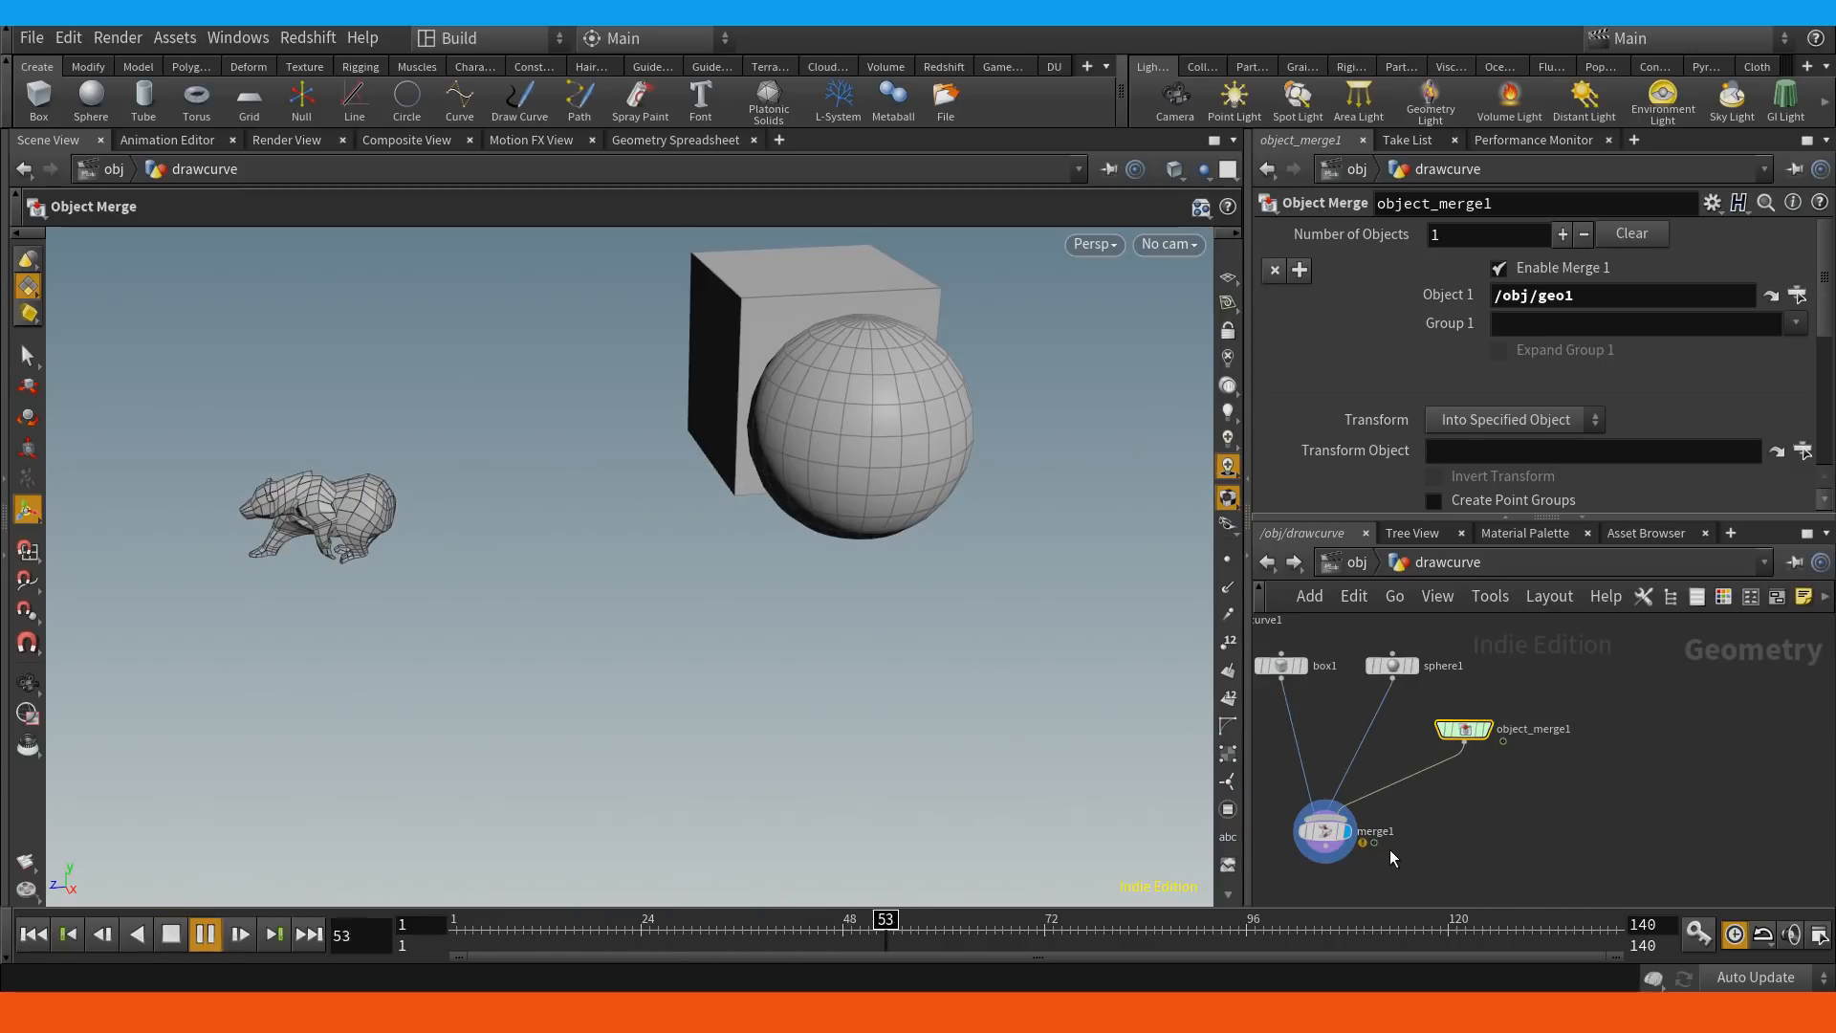
key(Up)
key(ctrl+Up)
key(Up)
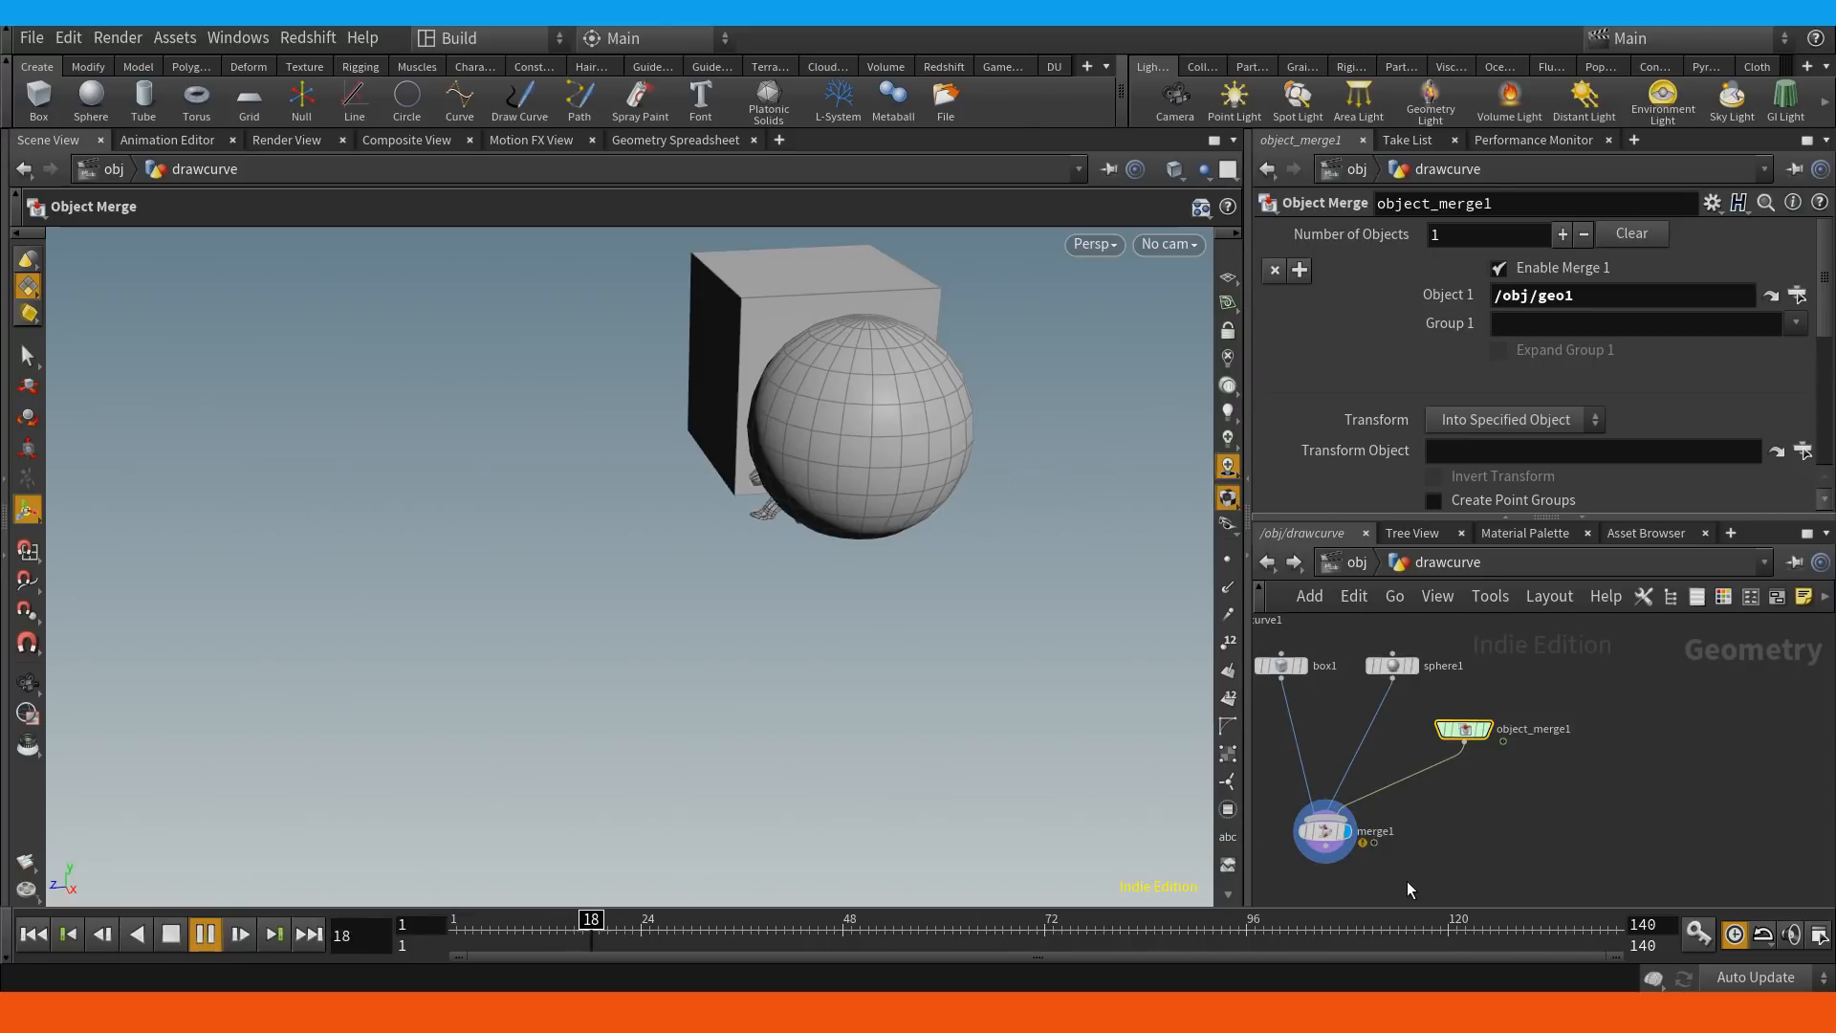
key(Up)
Add a Transform node below merge1 and rotate the merged geometry about 86 degrees around X.
drag(1428, 873, 1360, 822)
key(Tab)
text(tran)
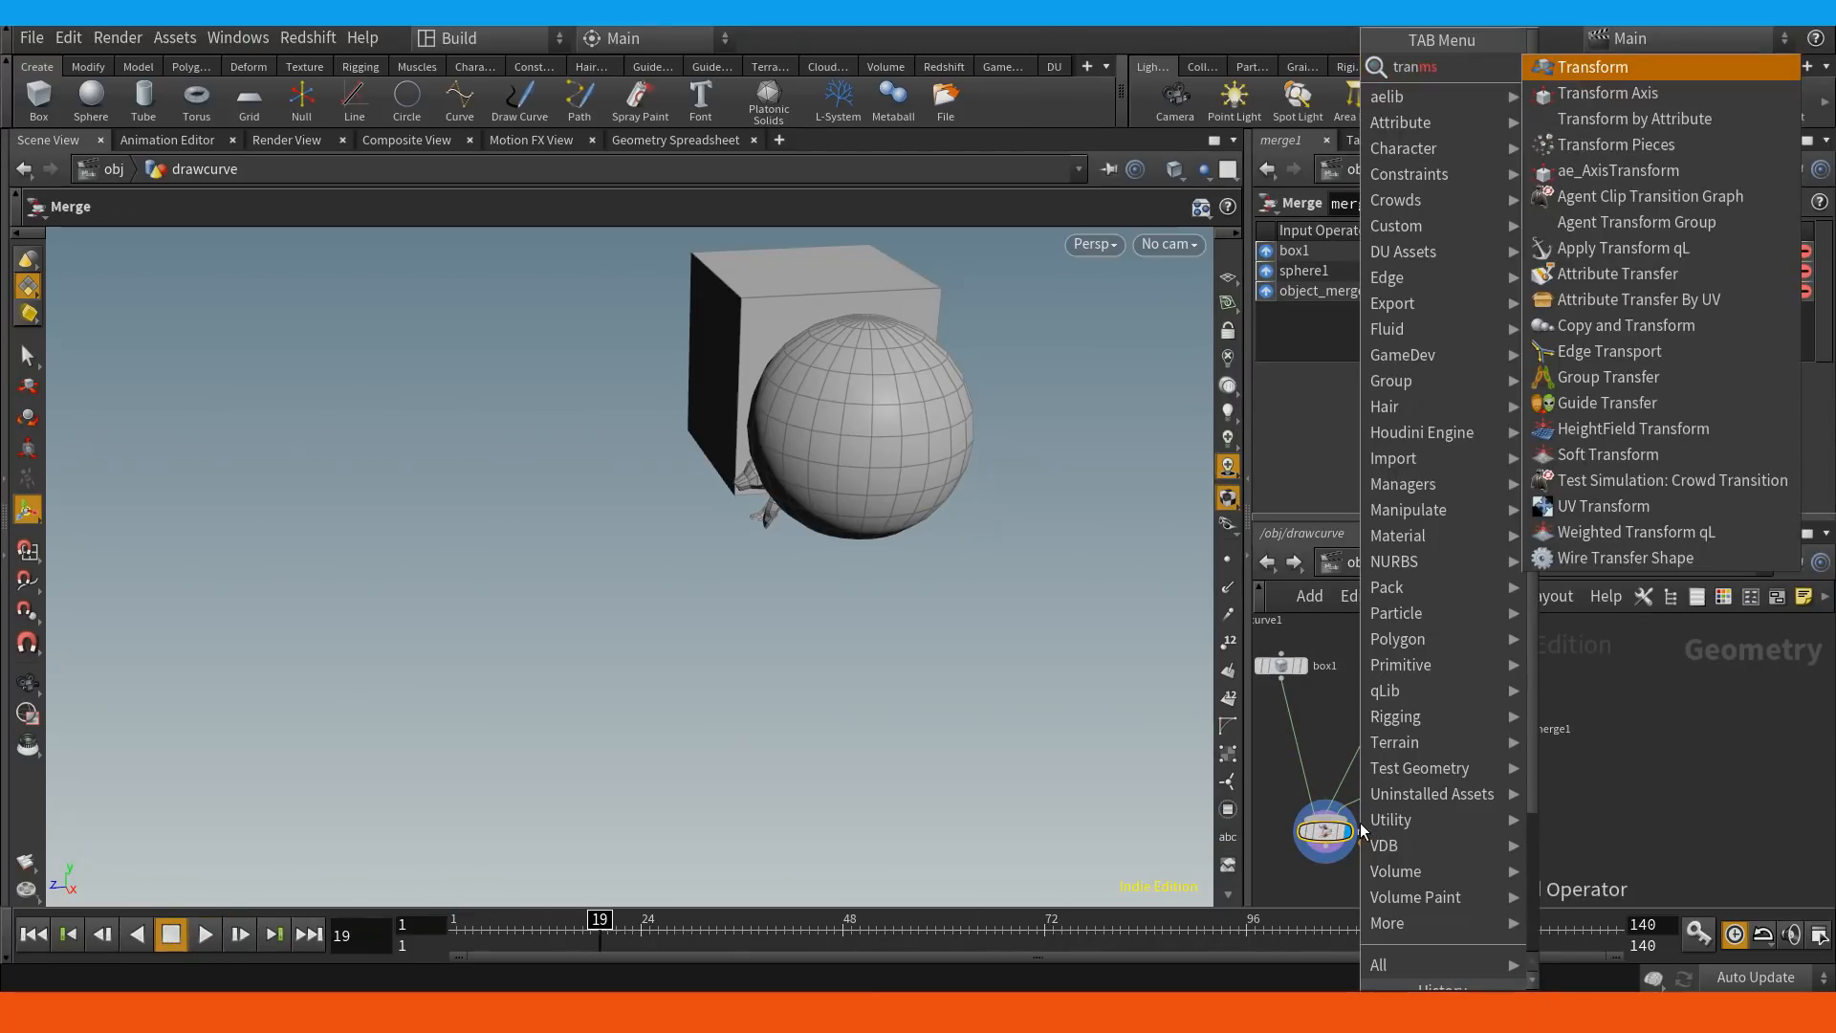
key(Return)
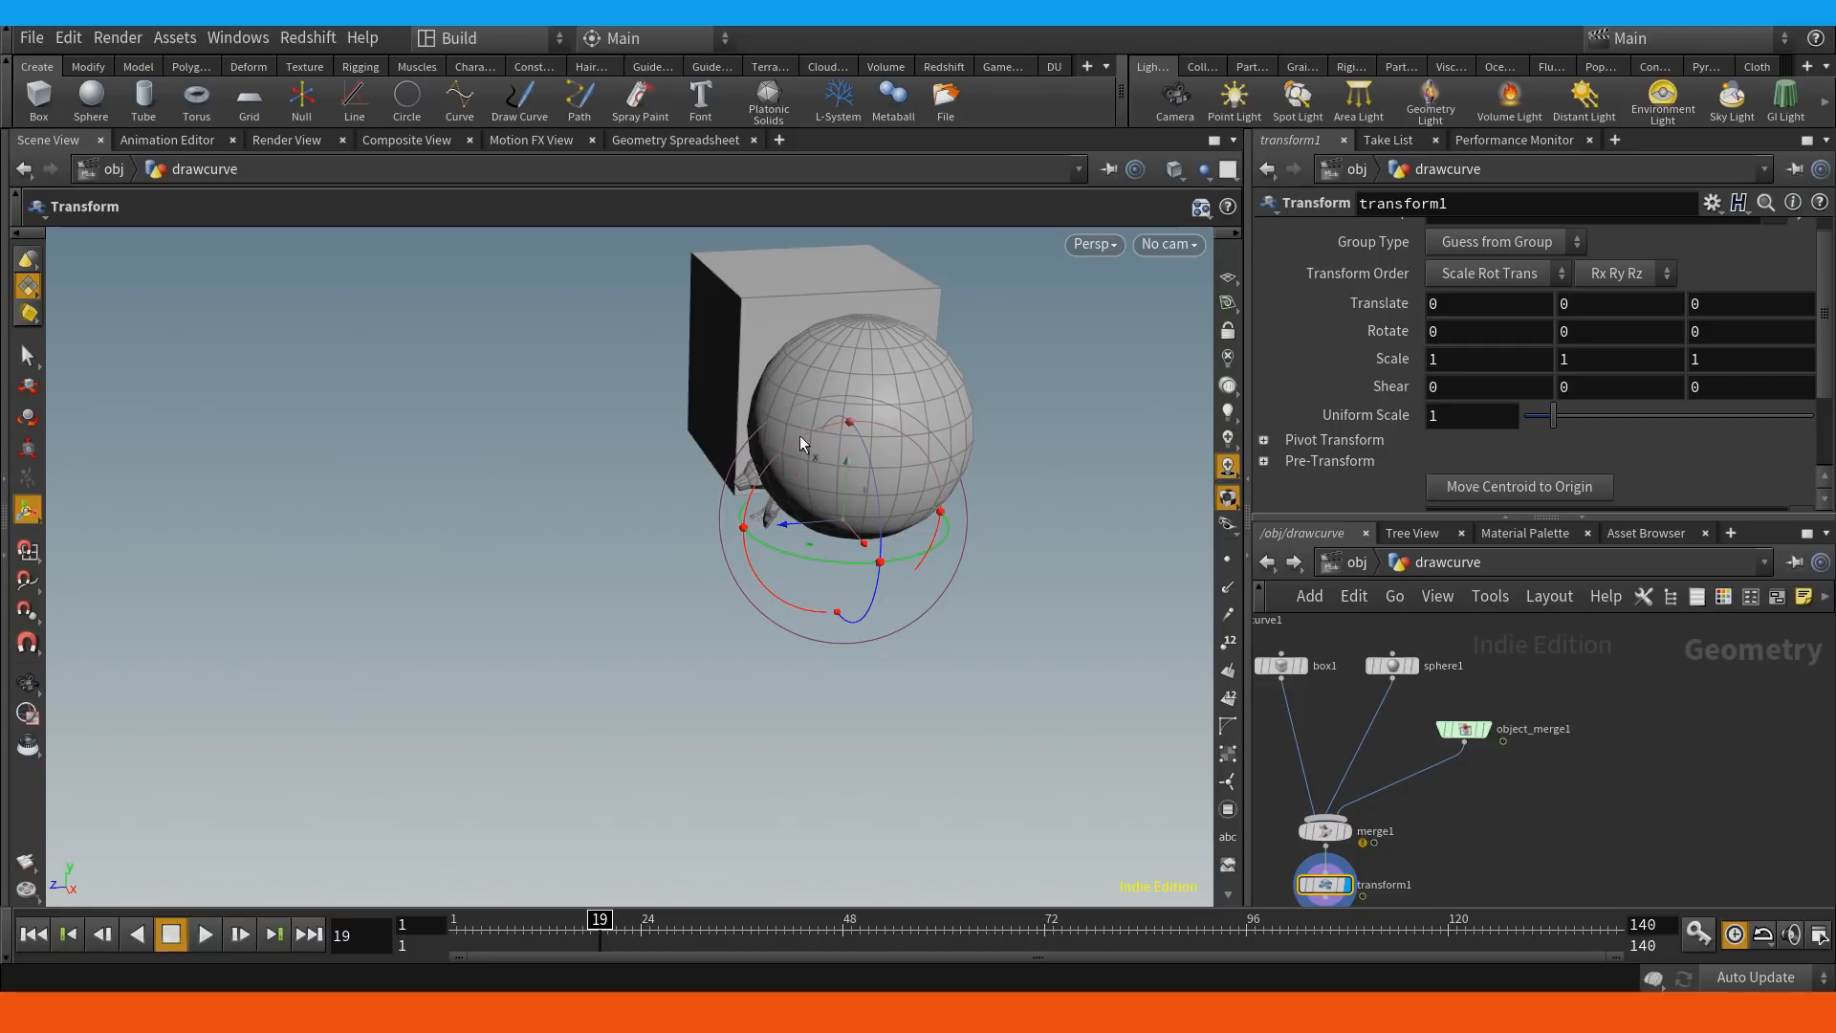
drag(788, 449, 713, 626)
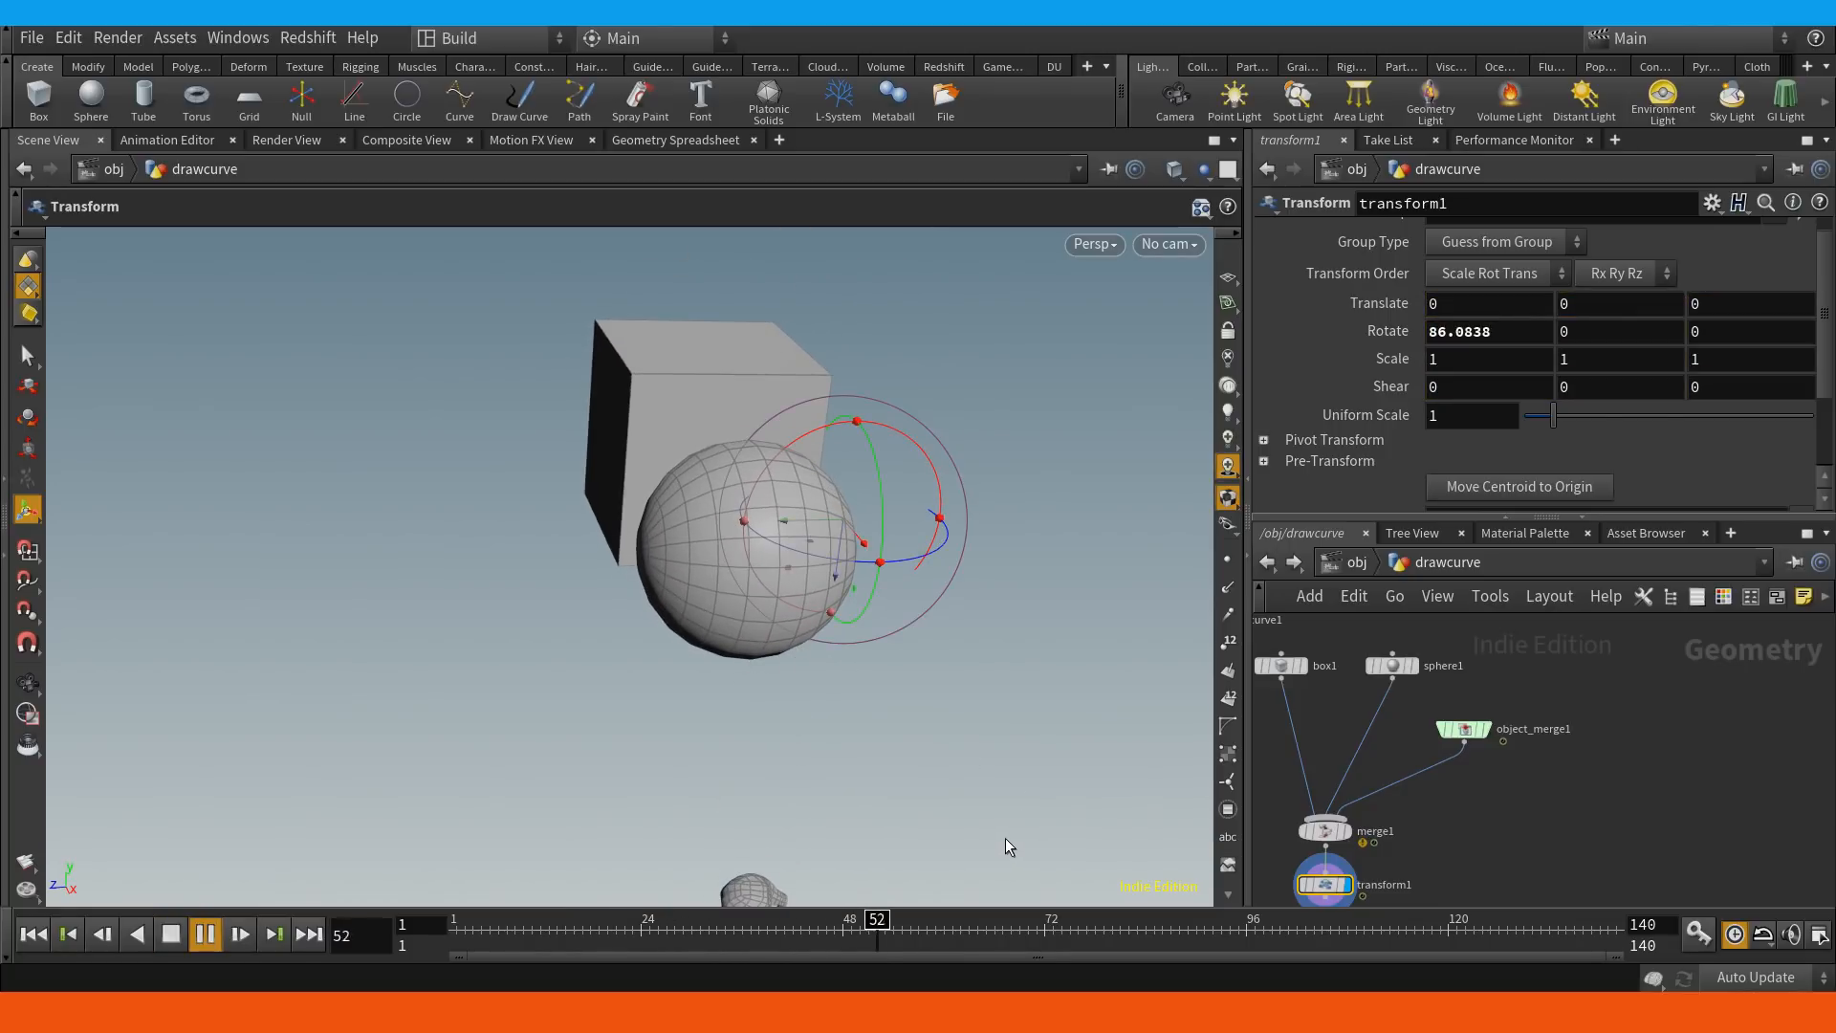
alt+drag(946, 693, 931, 738)
alt+middle_drag(931, 738, 963, 492)
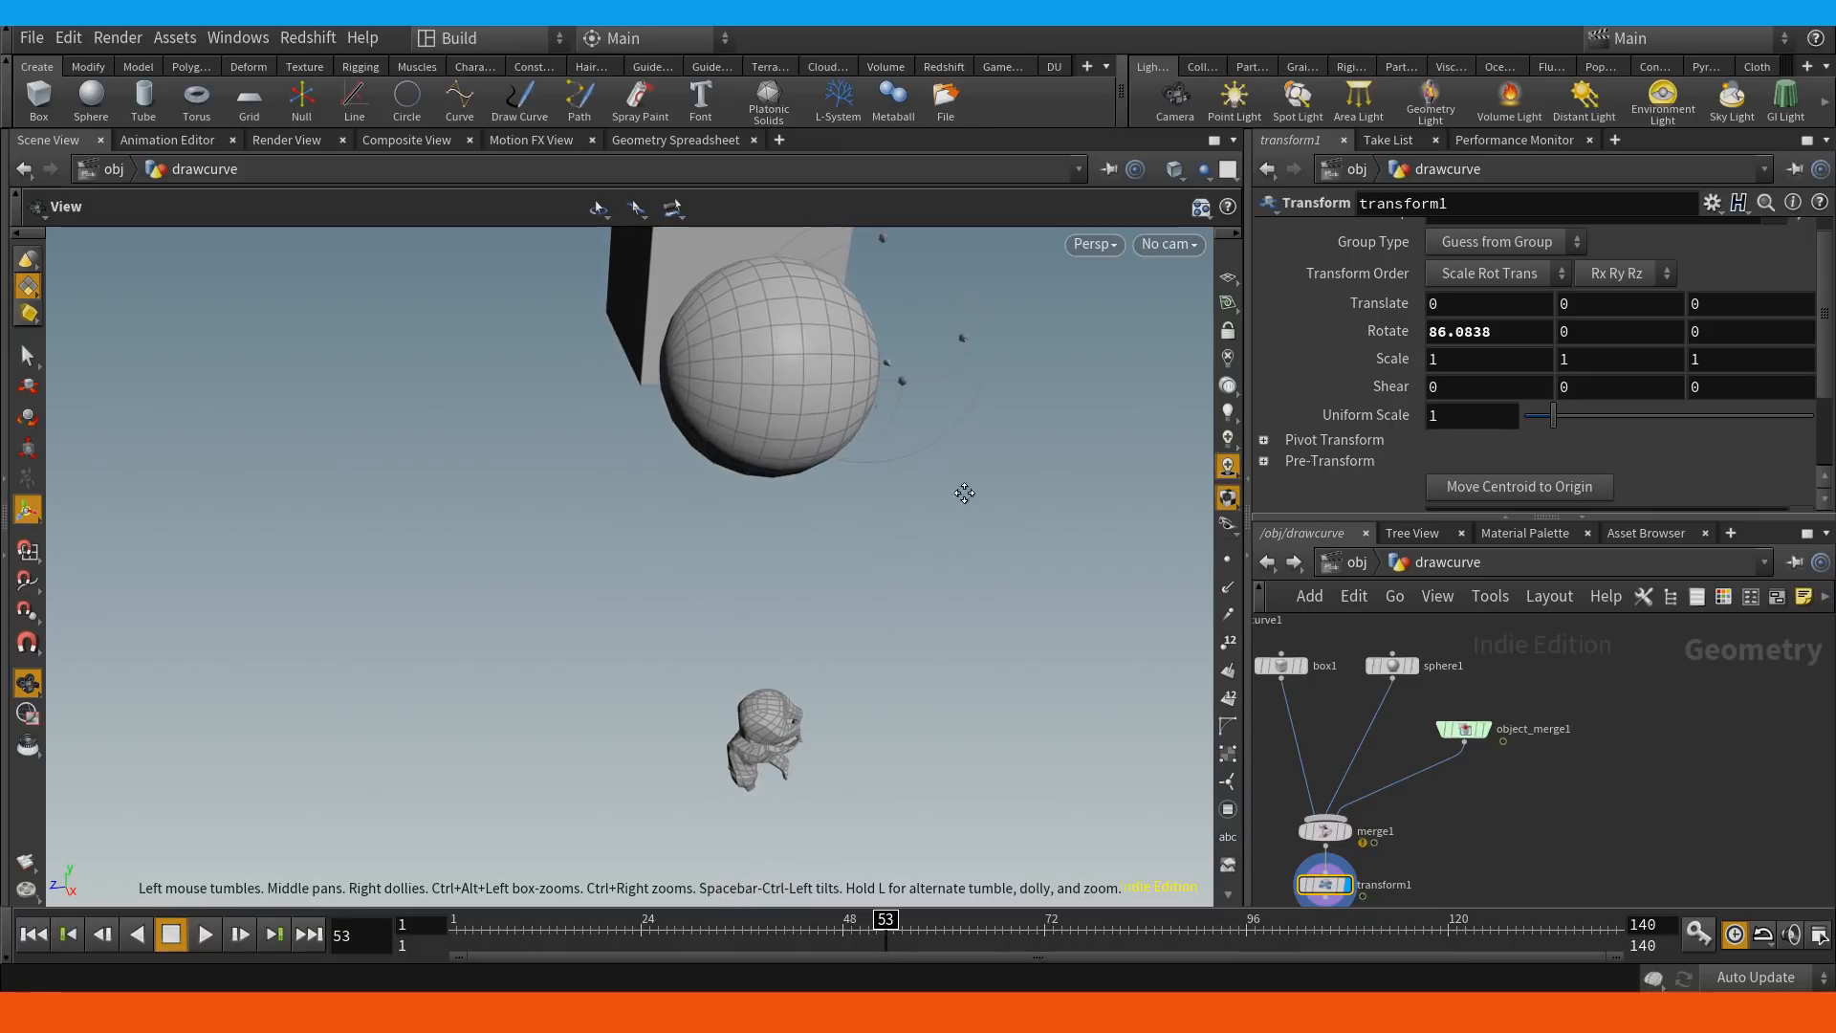
alt+right_drag(963, 492, 824, 599)
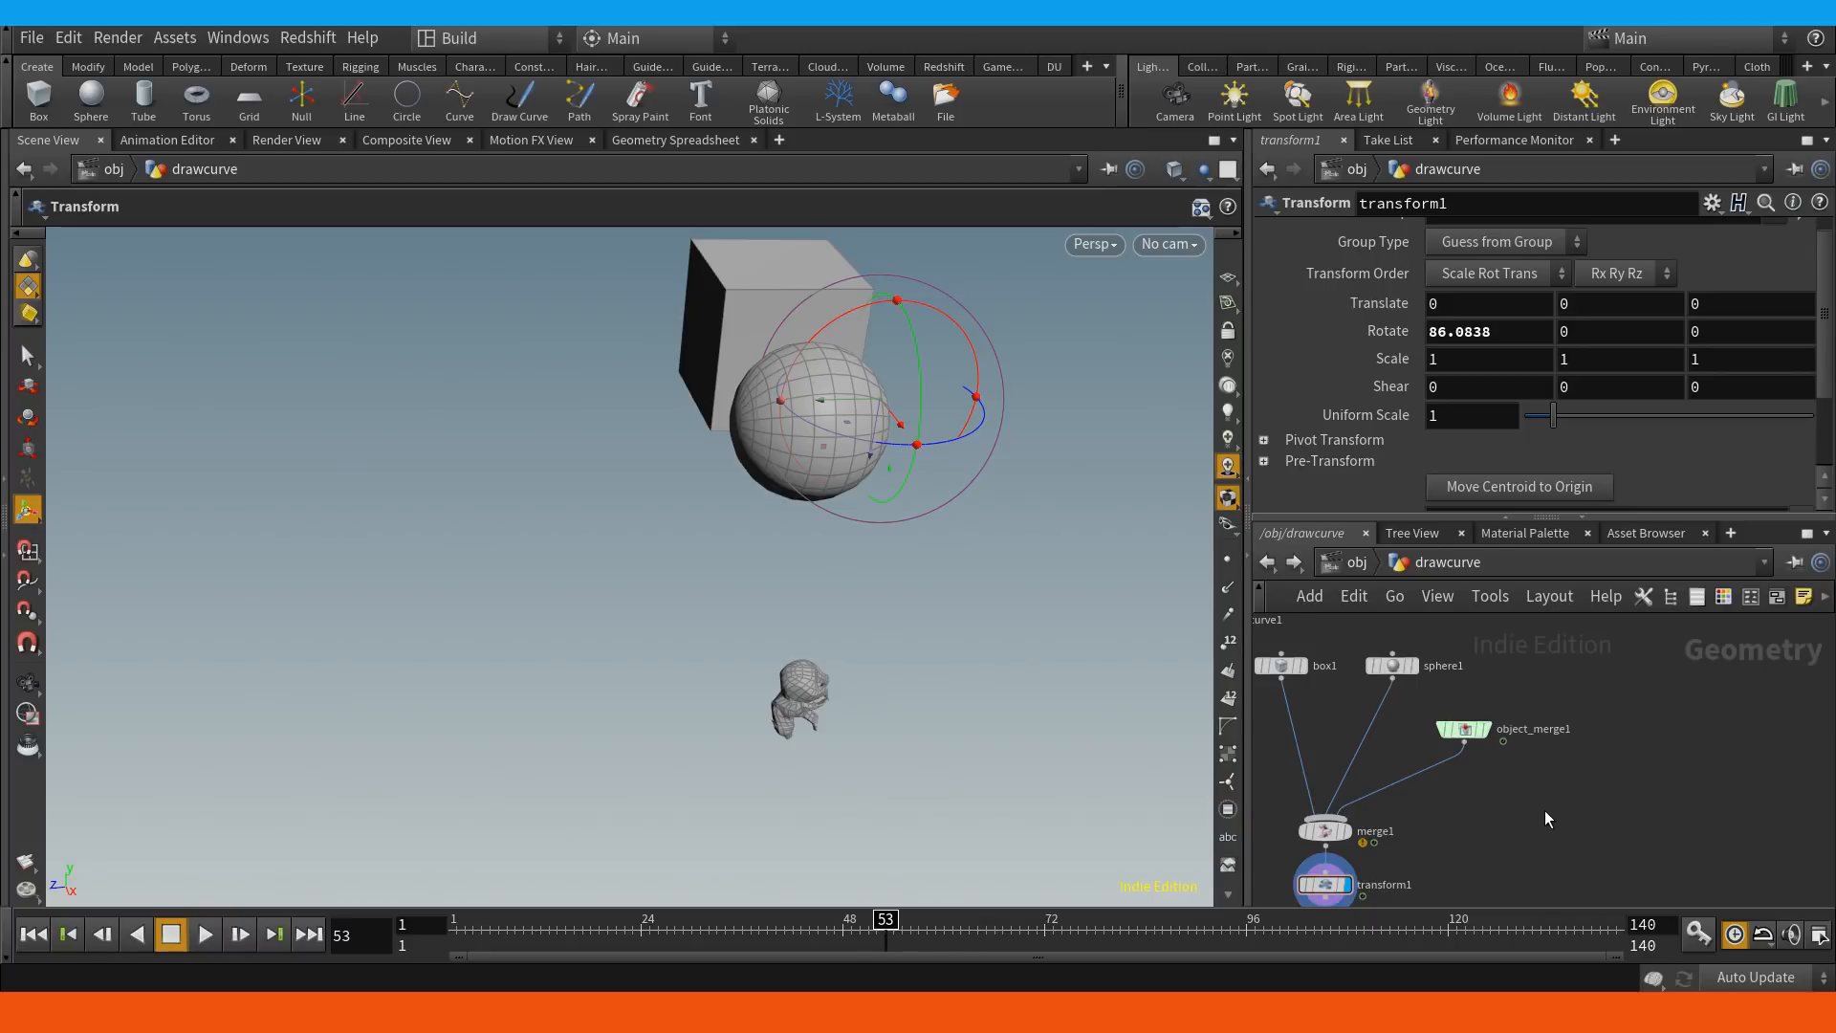
At the object level, set drawcurve's X translation to 2.2, turn its display on and hide geo1.
key(u)
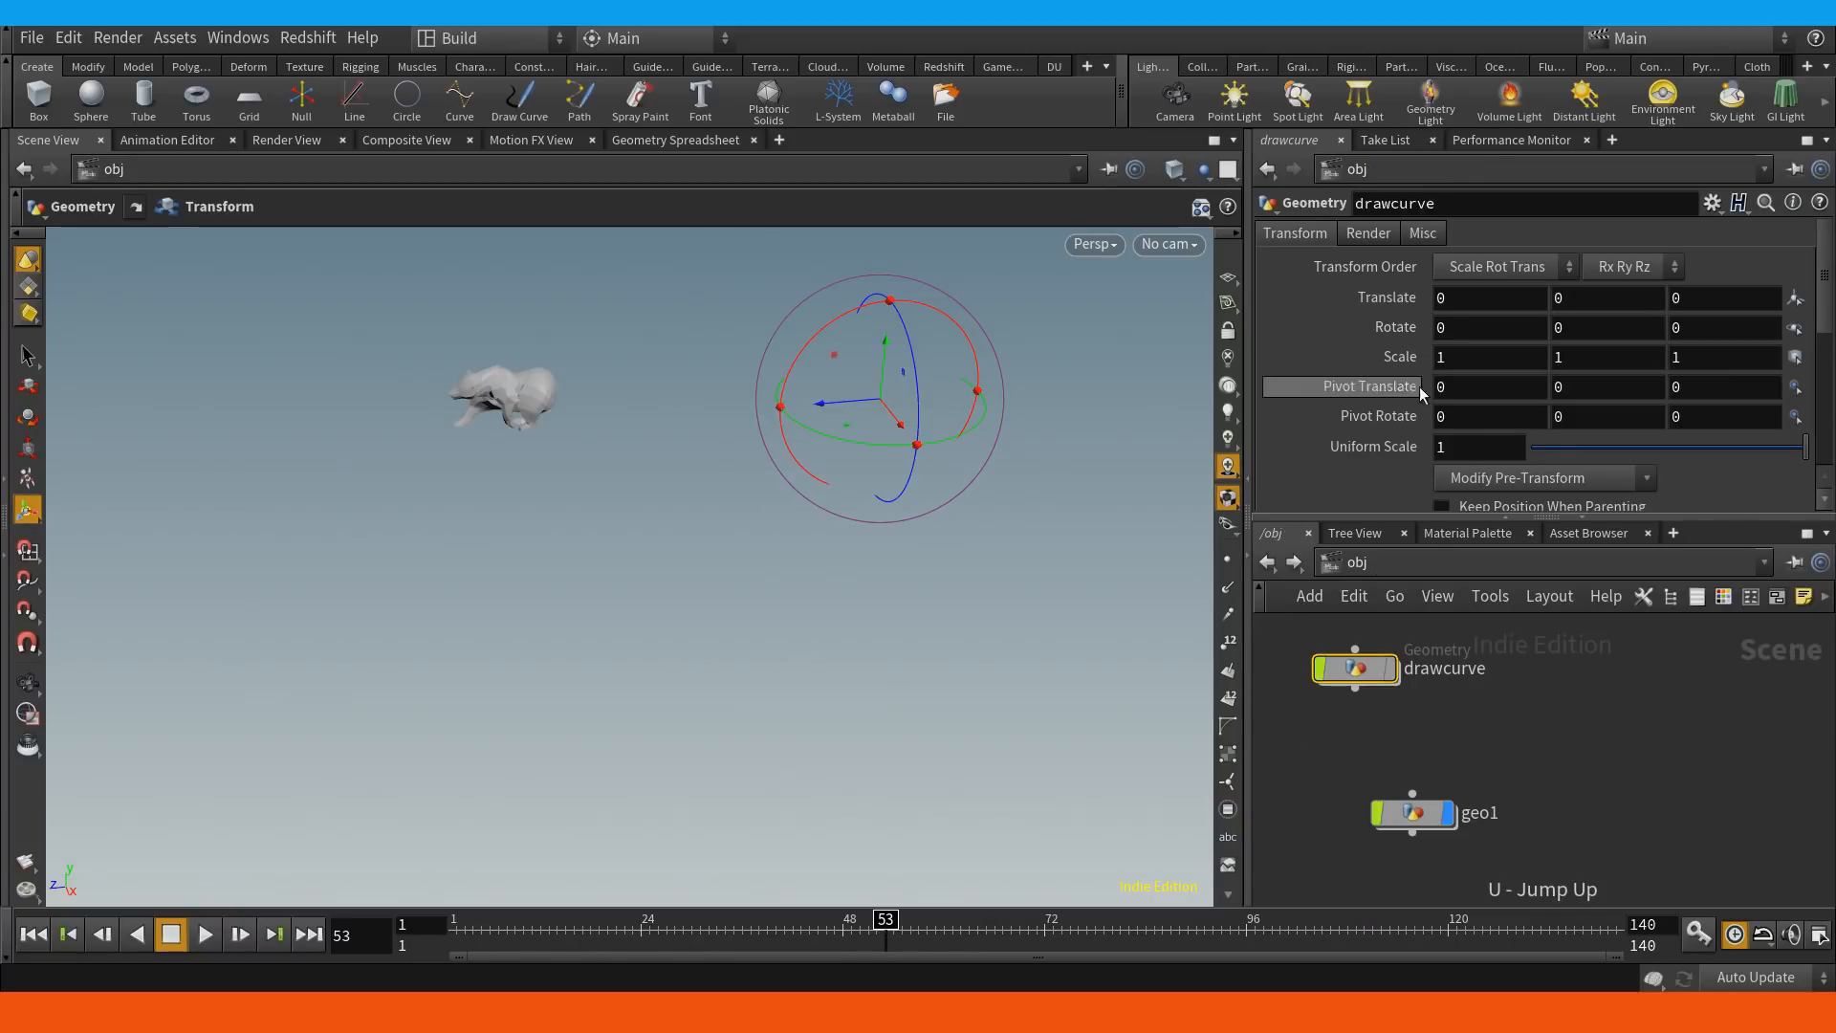
mouse_move(1823, 251)
mouse_down()
mouse_move(1825, 286)
mouse_move(1826, 215)
mouse_up()
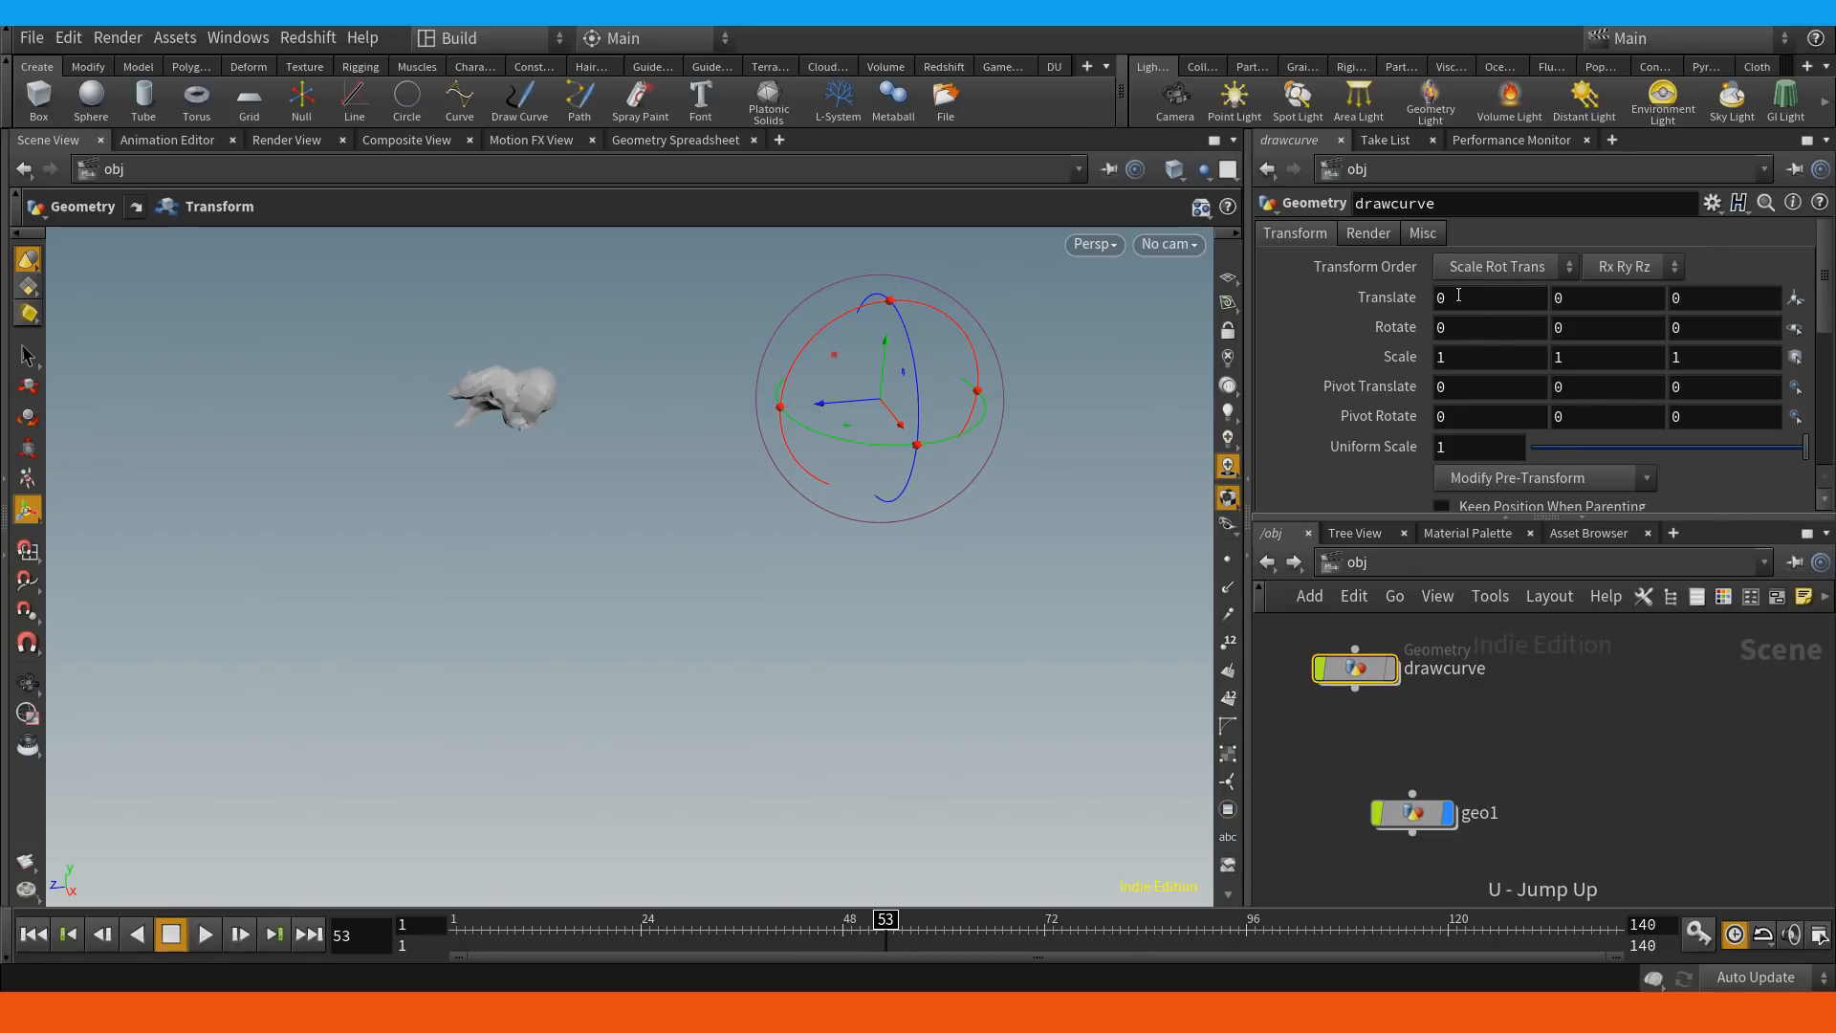
middle_drag(1451, 293, 1454, 384)
click(1389, 668)
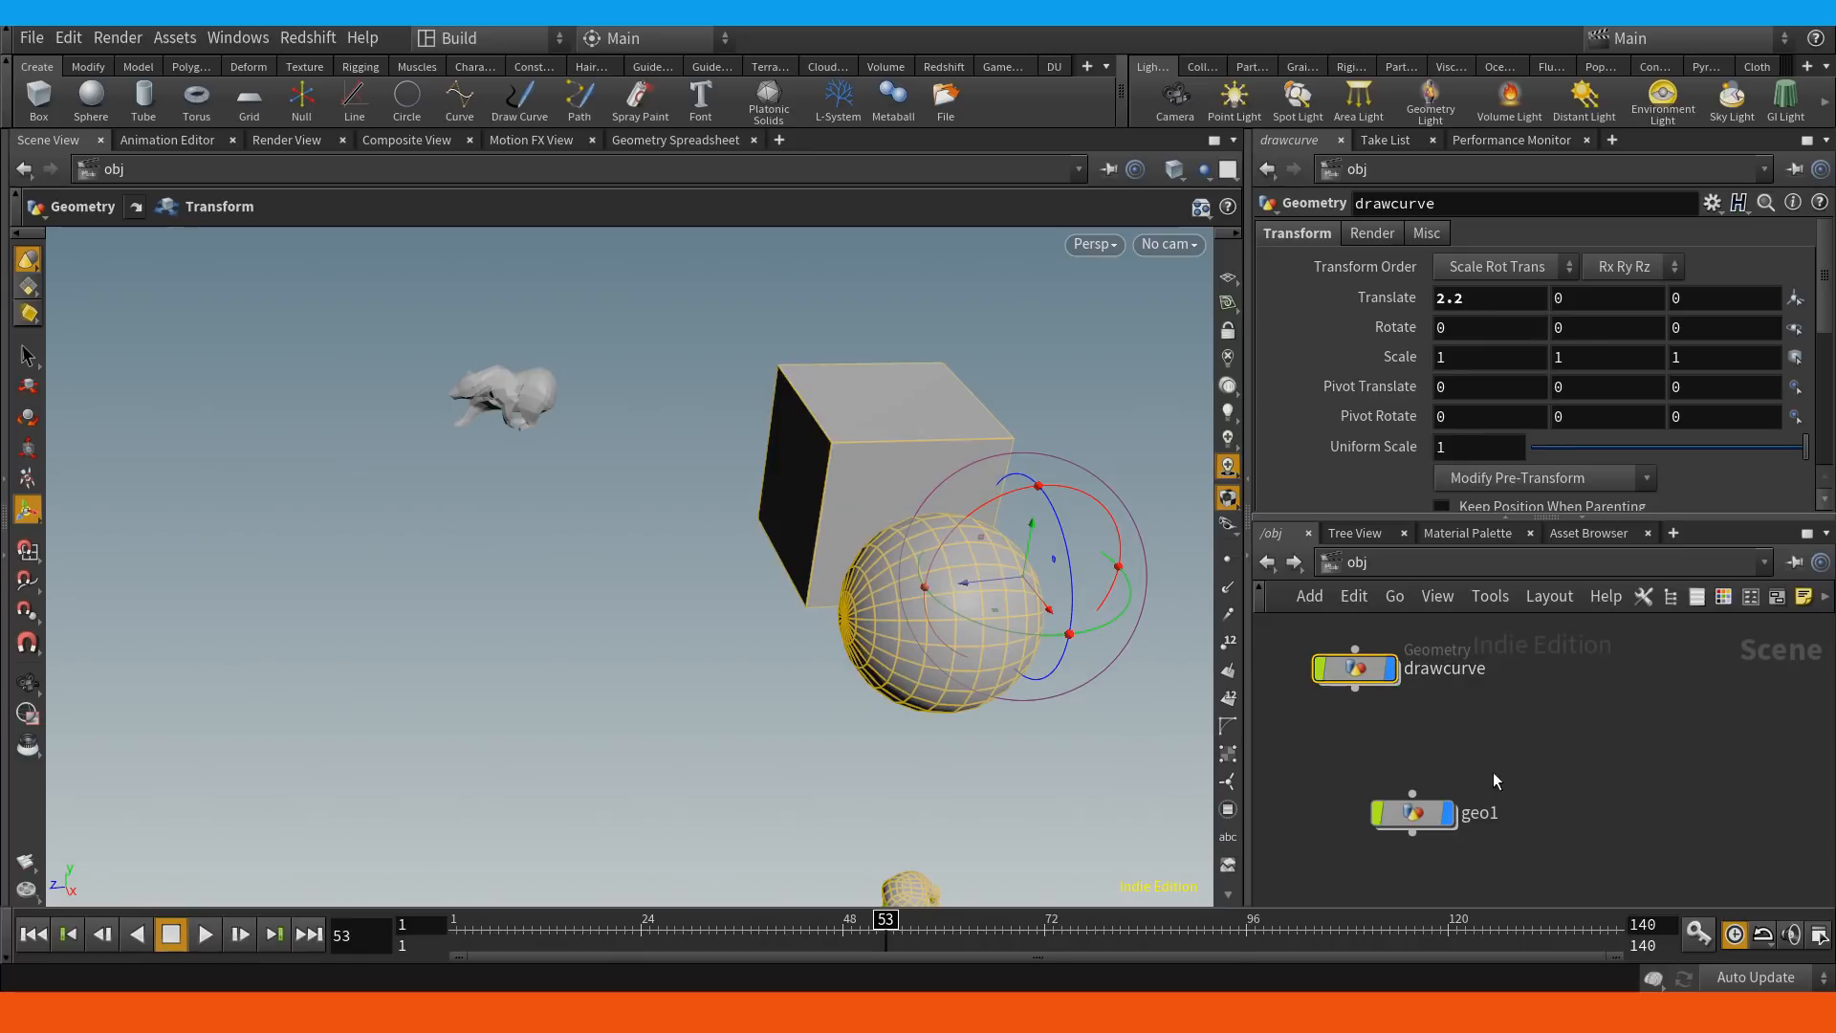
click(1448, 812)
key(Escape)
Turn on the reference grid in the viewport.
drag(1142, 652, 1112, 434)
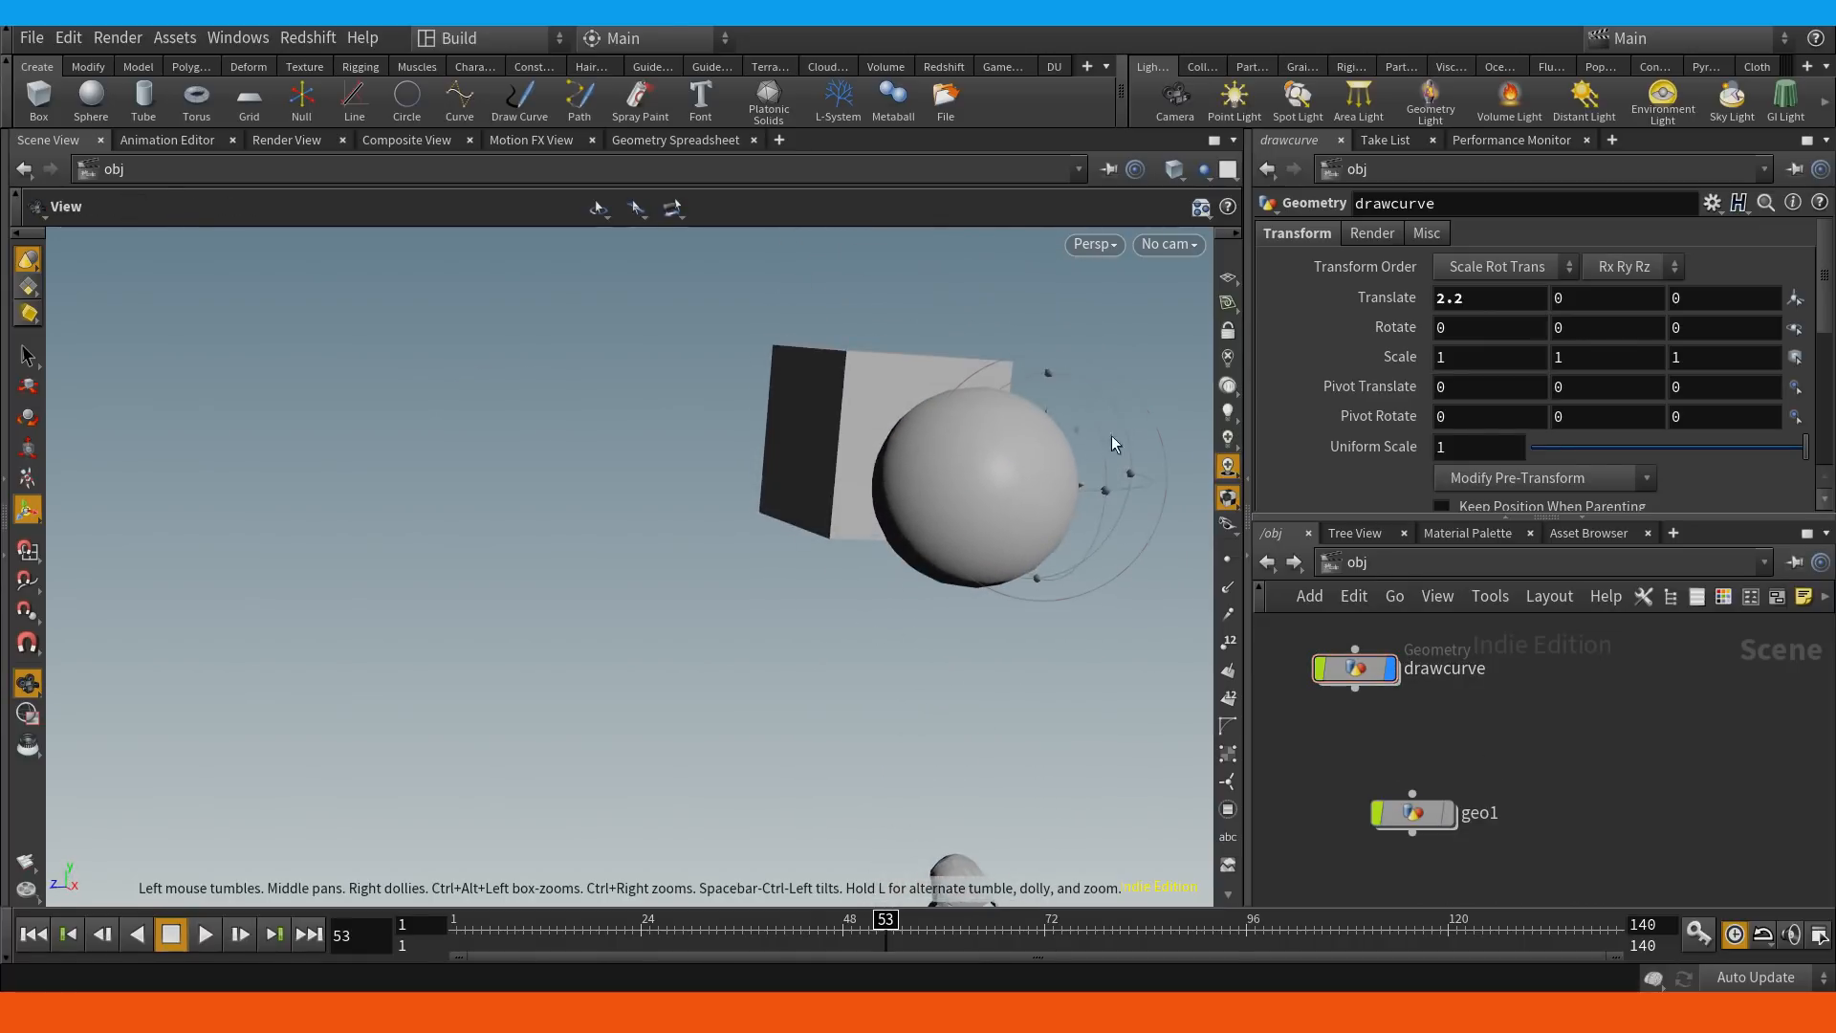
right_click(1228, 278)
click(1145, 292)
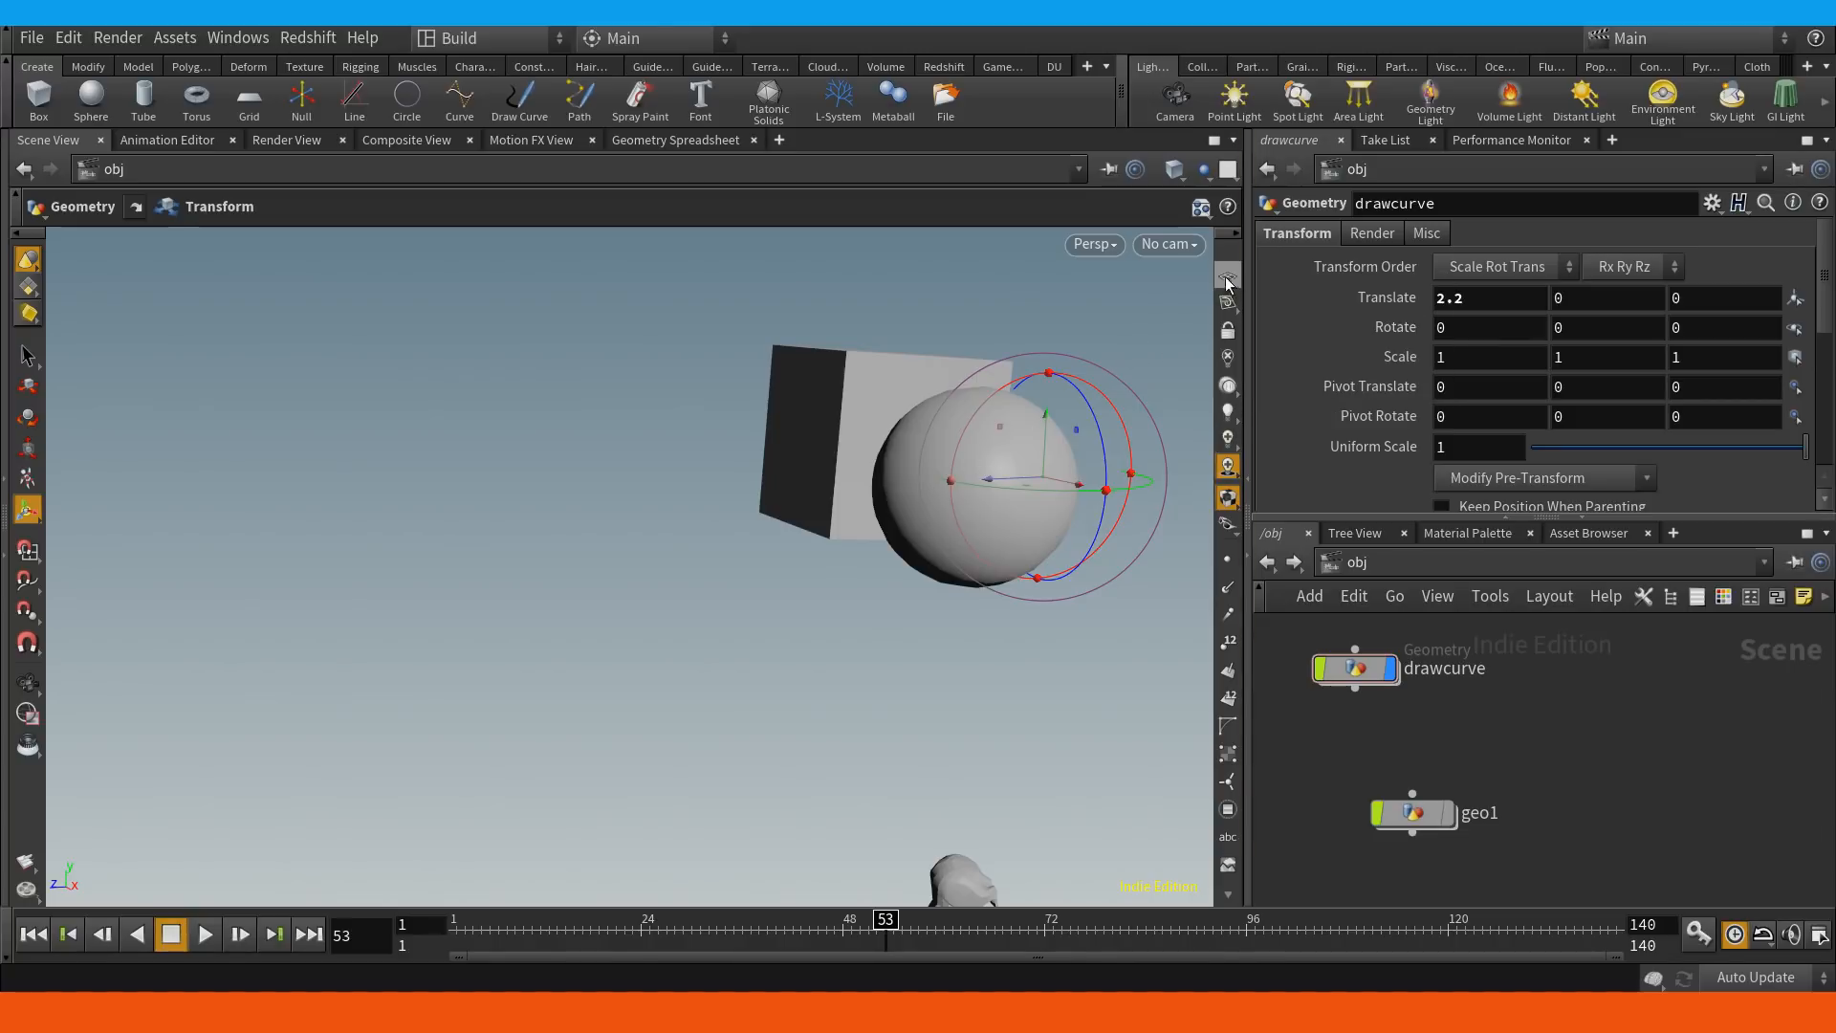
click(1228, 277)
mouse_move(978, 428)
alt+mouse_down()
mouse_move(970, 477)
mouse_move(958, 446)
alt+mouse_up()
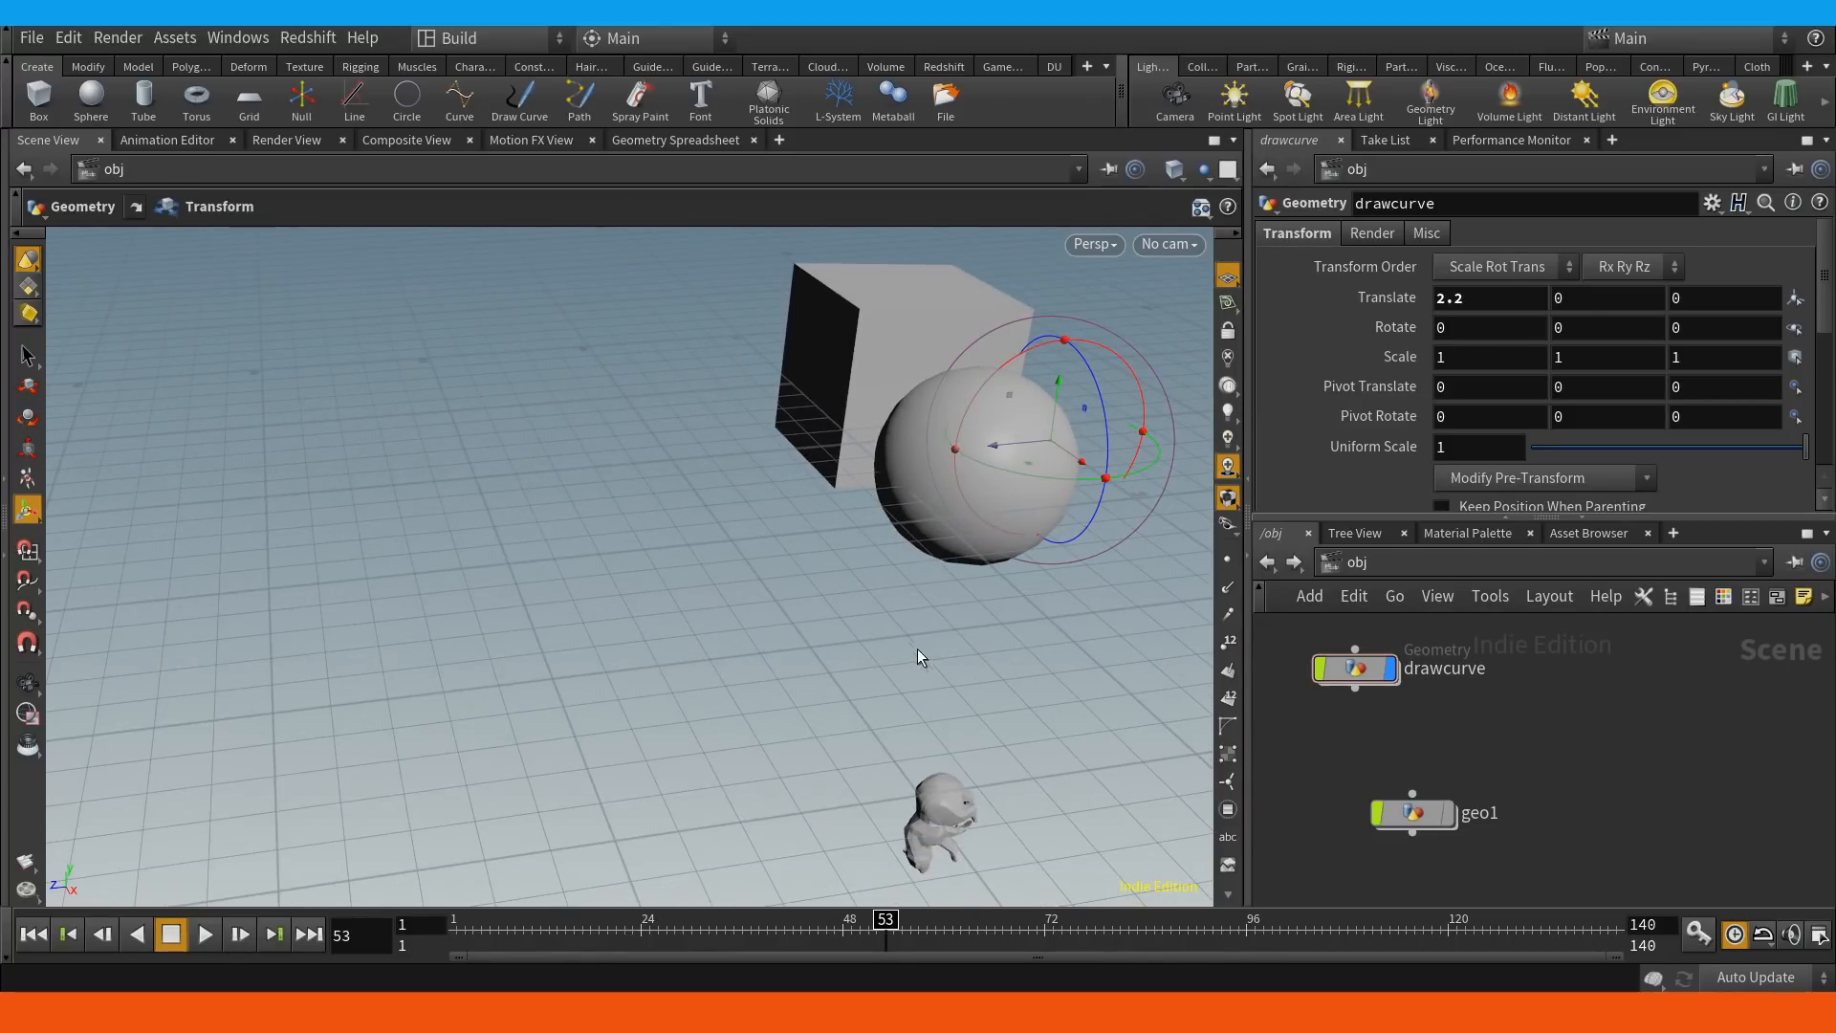
alt+drag(917, 650, 840, 648)
alt+middle_drag(972, 609, 932, 556)
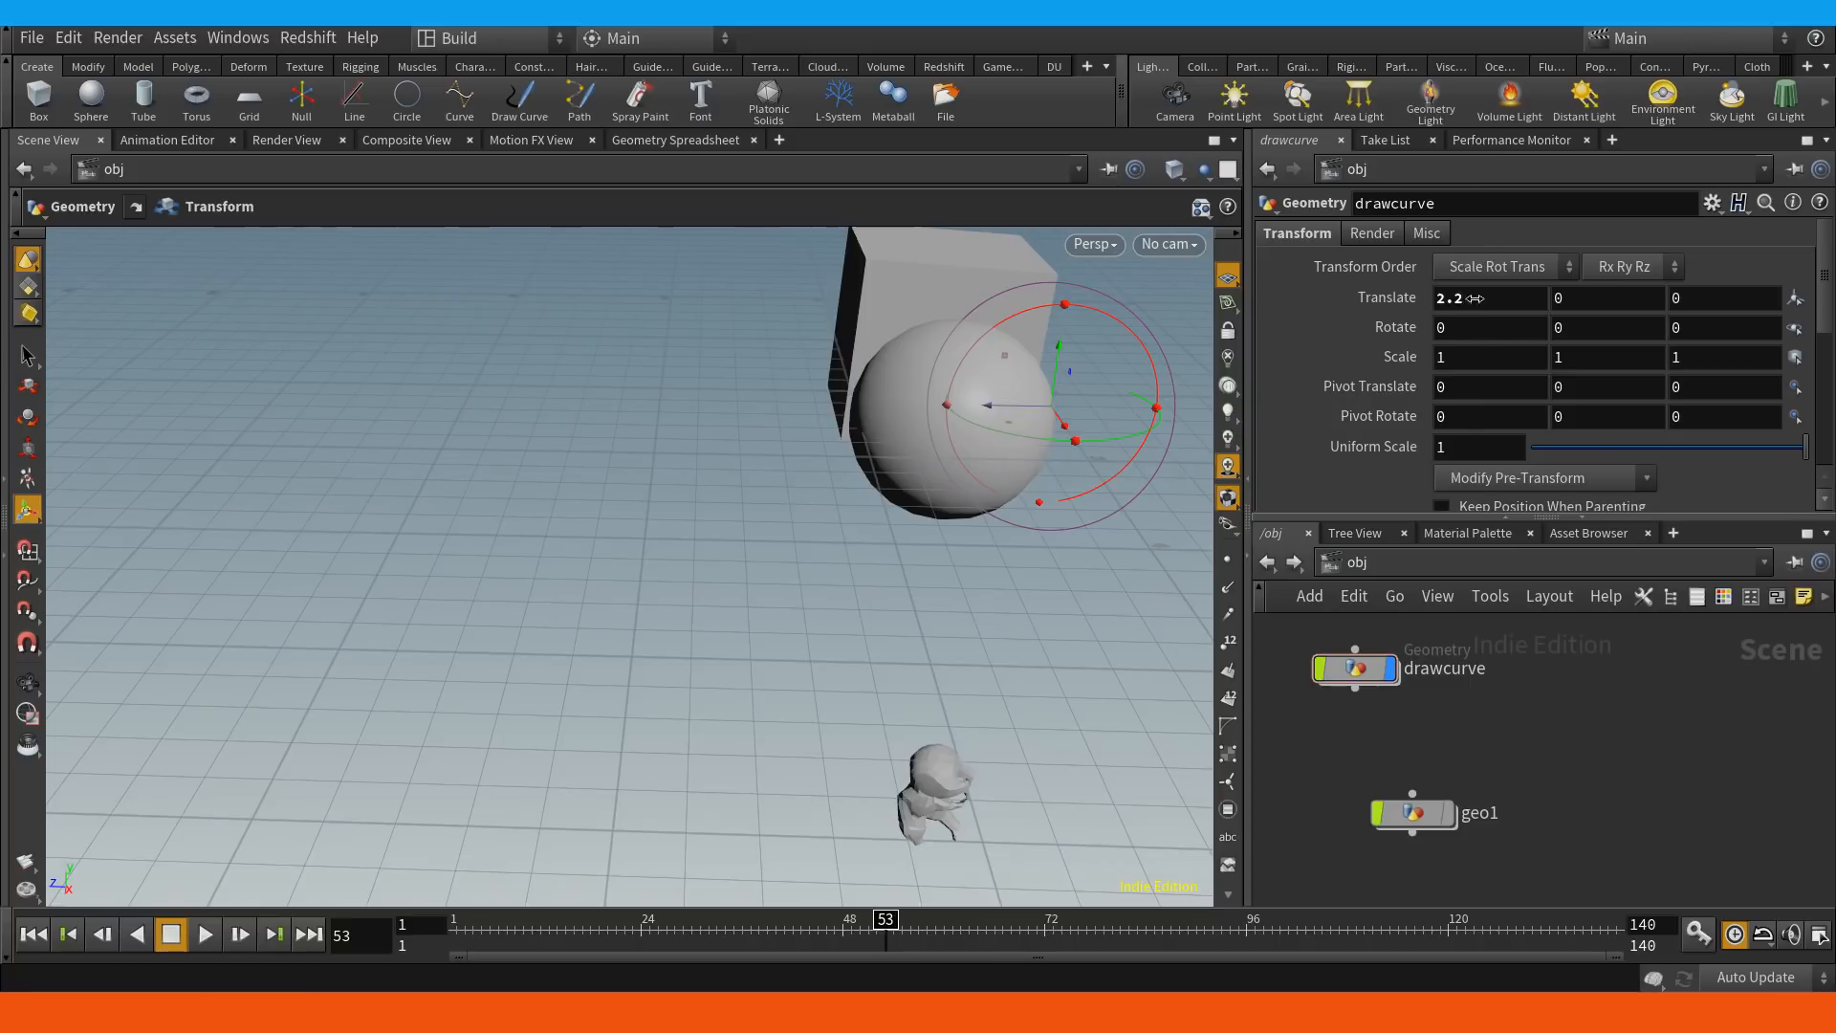
Set drawcurve's X translation to 1.26 and align its node directly above geo1 at the object level.
middle_drag(1474, 298, 788, 372)
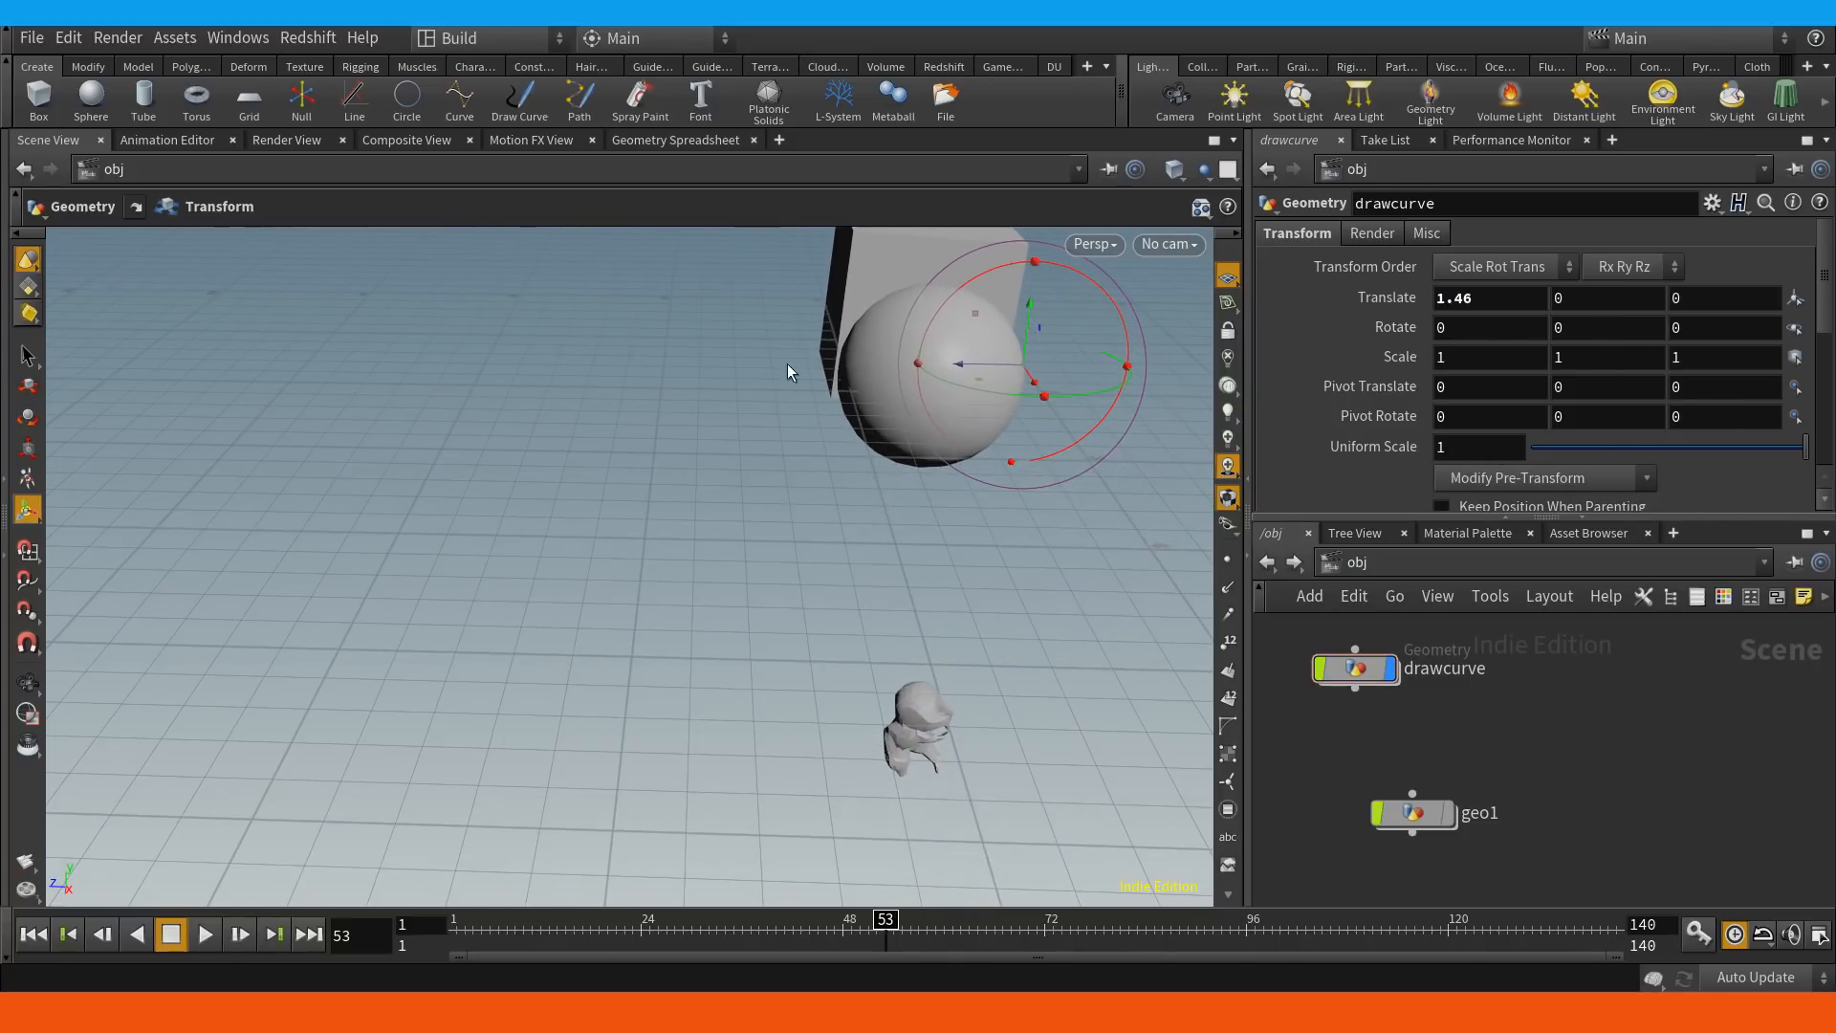
middle_drag(1464, 297, 1417, 337)
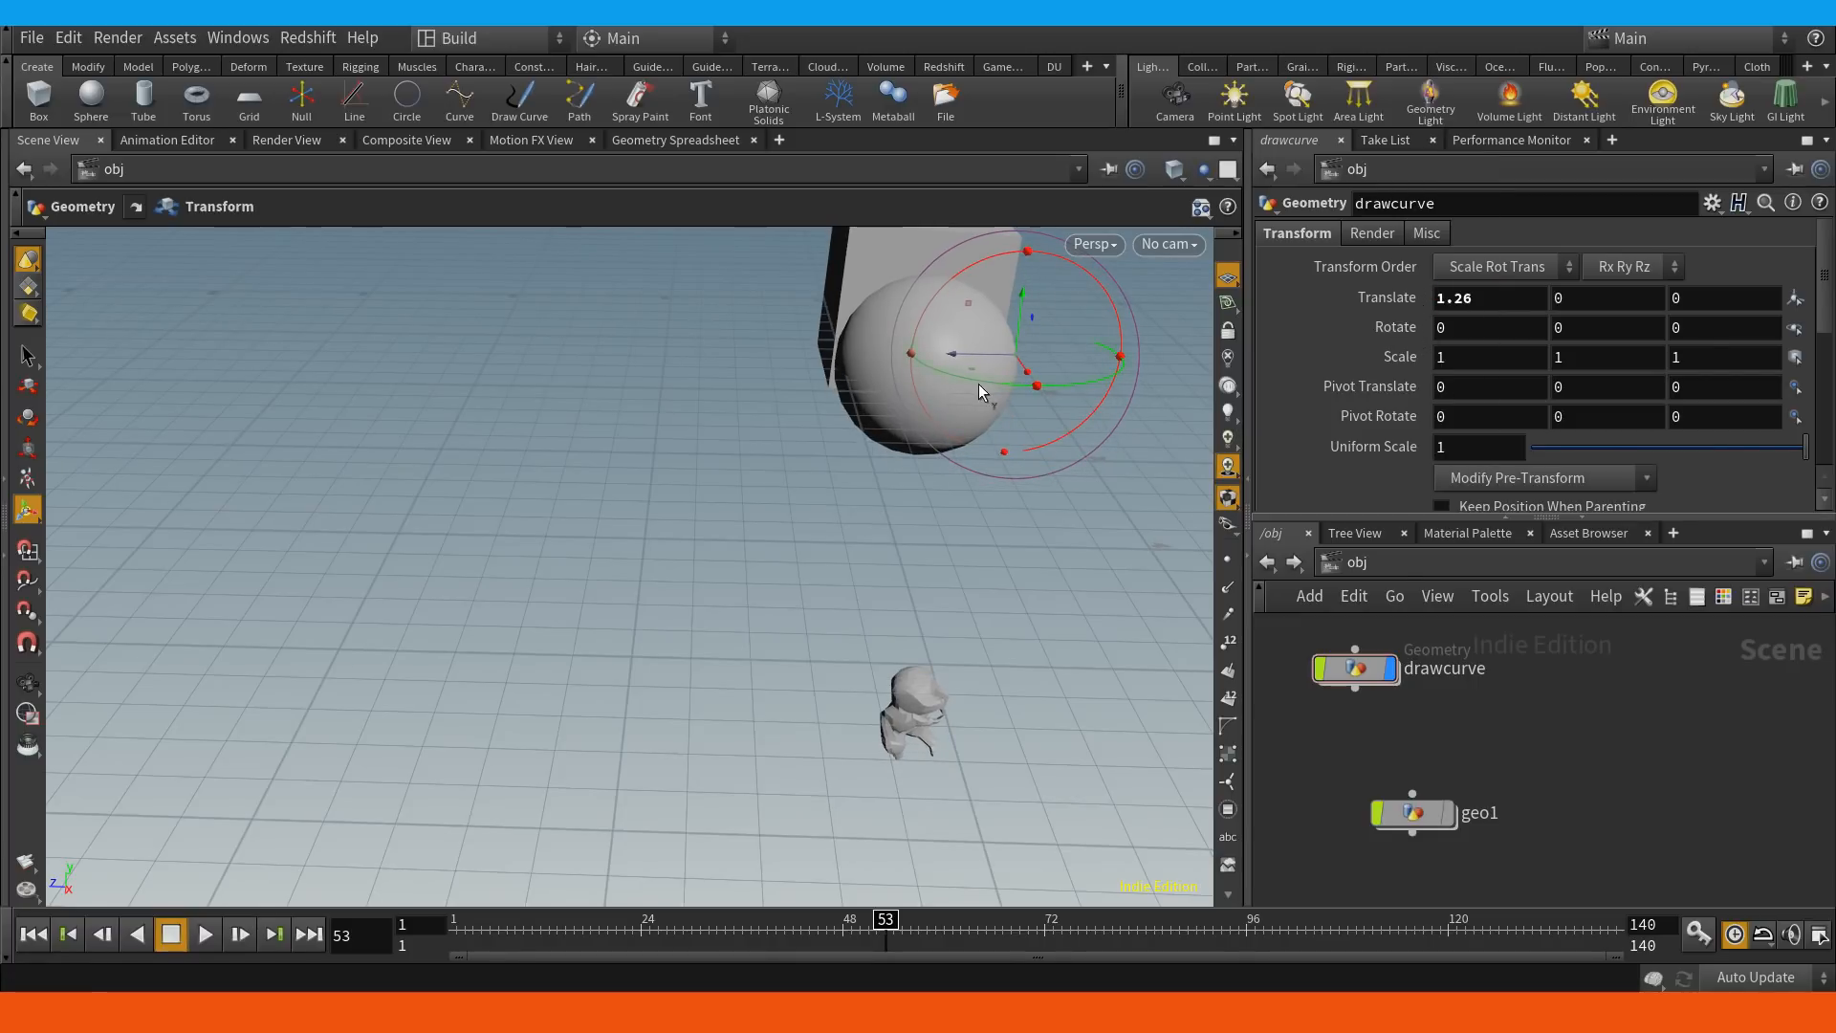
double_click(1362, 667)
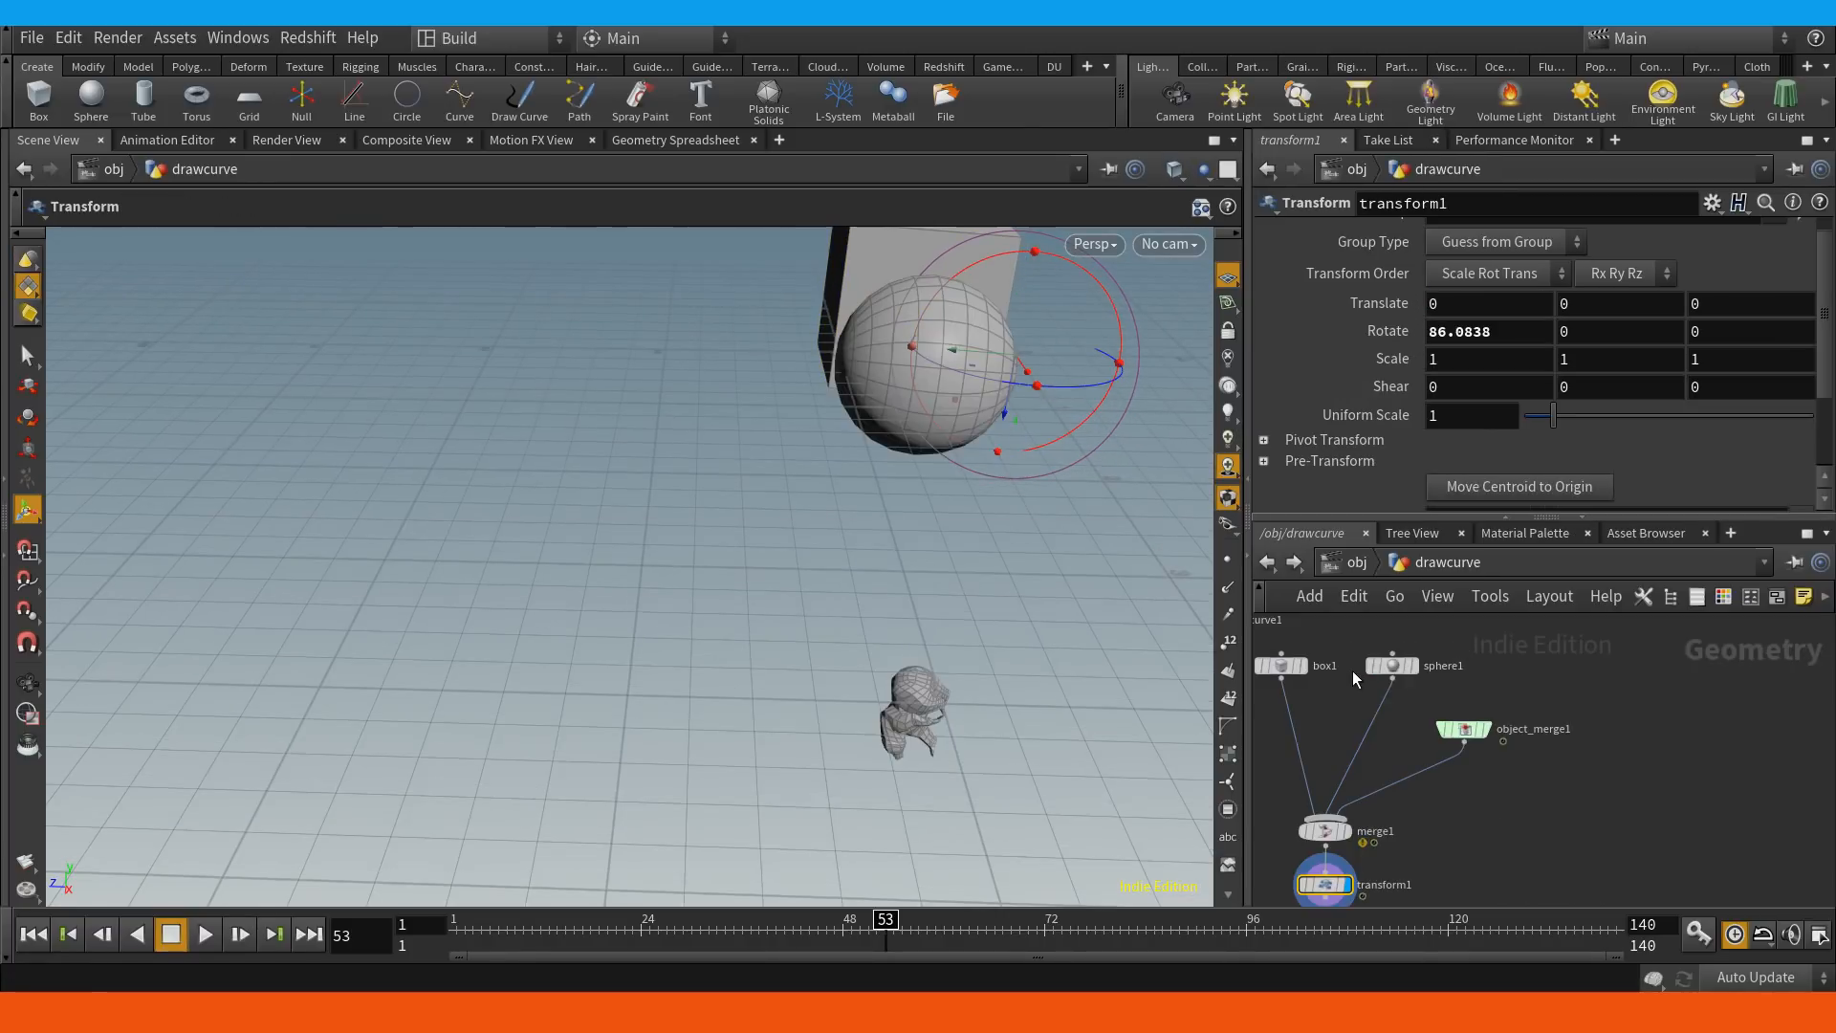
key(u)
drag(1352, 668, 1413, 669)
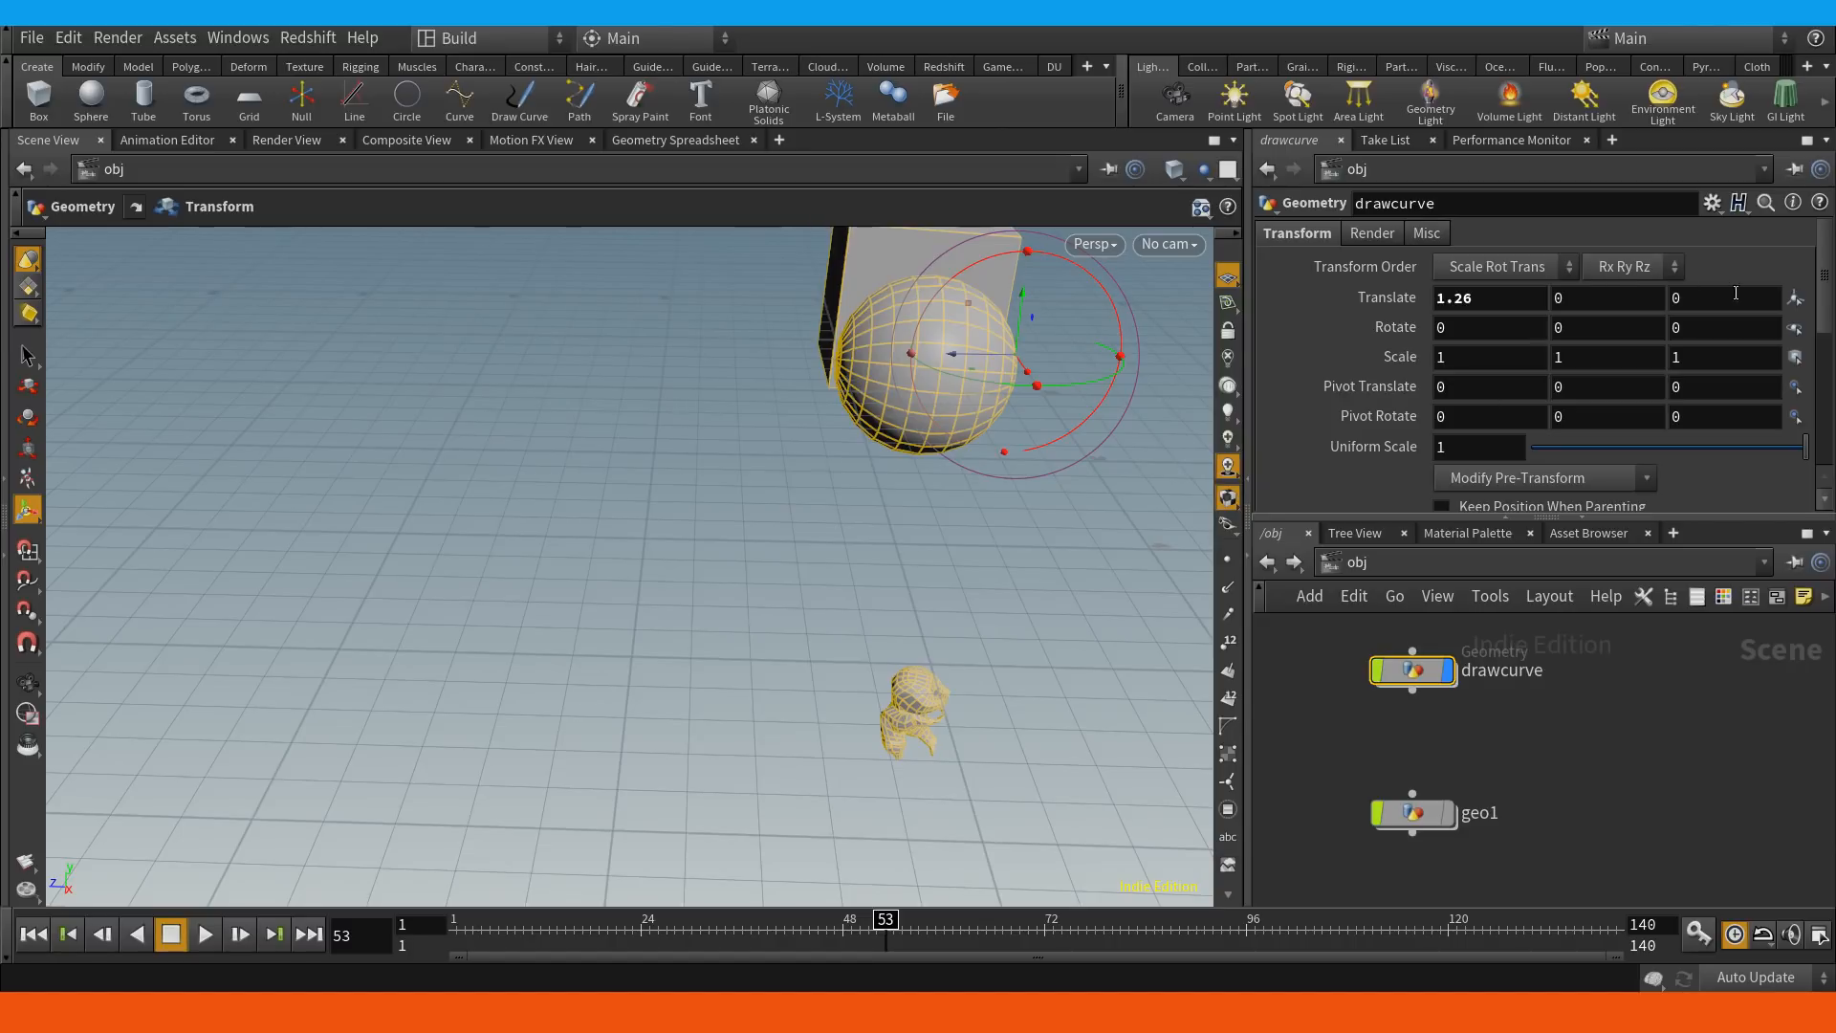
Set the drawcurve object's rotation to -44.5 in X and -1 in Y, and its uniform scale to 0.861.
middle_drag(1458, 327, 1056, 234)
middle_drag(1580, 327, 1358, 264)
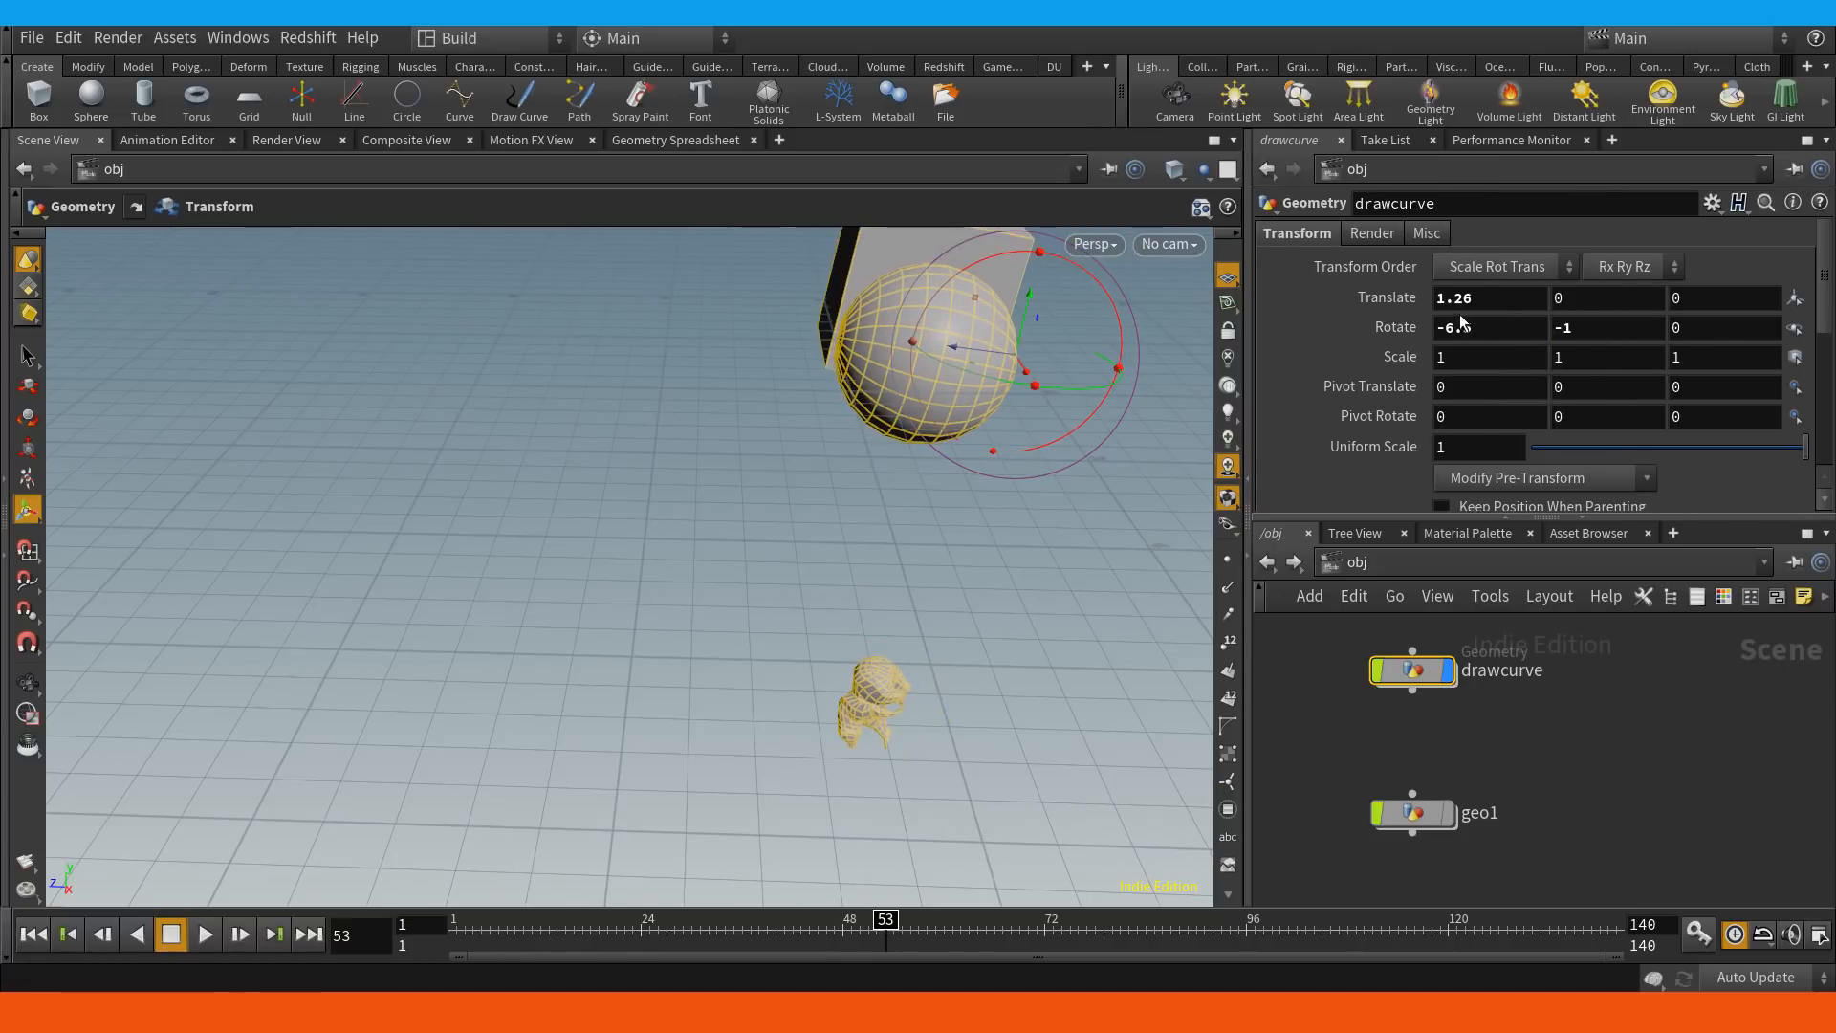
middle_drag(1458, 327, 1196, 283)
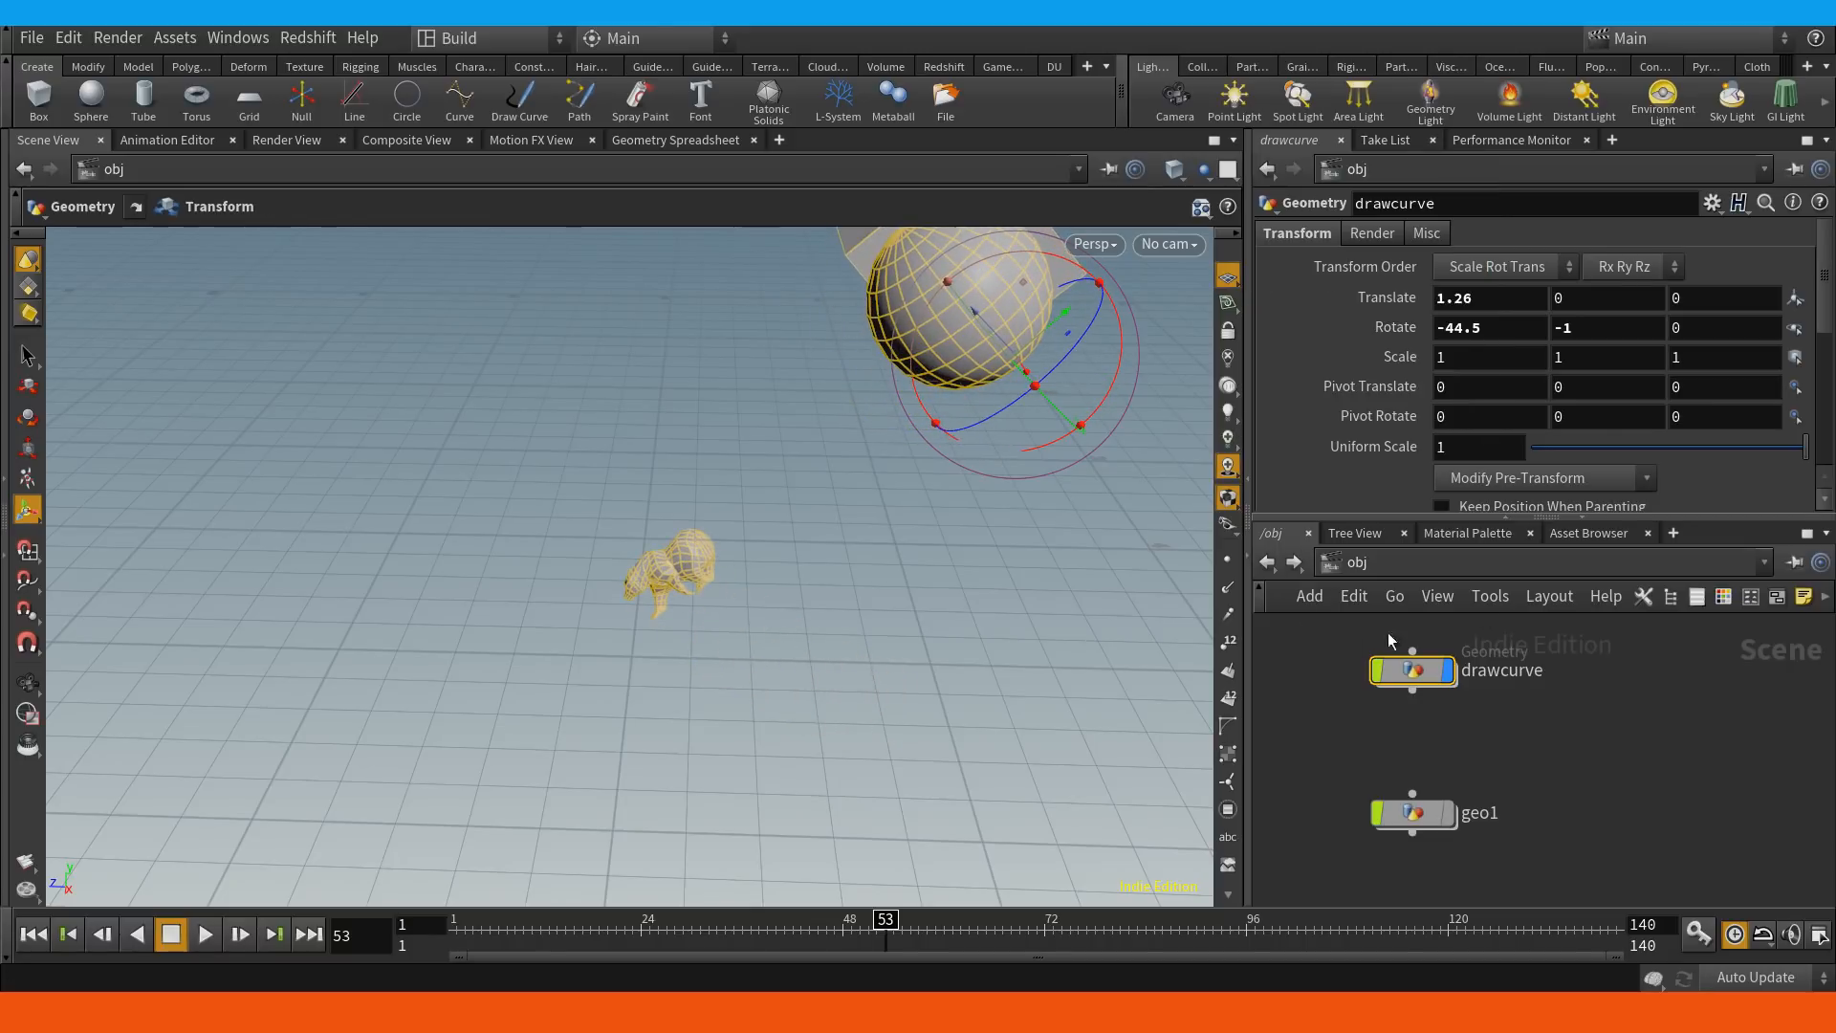
drag(1672, 450, 1737, 484)
Enter the drawcurve network and display the object_merge1 node with its parameters.
middle_drag(1590, 667, 1517, 743)
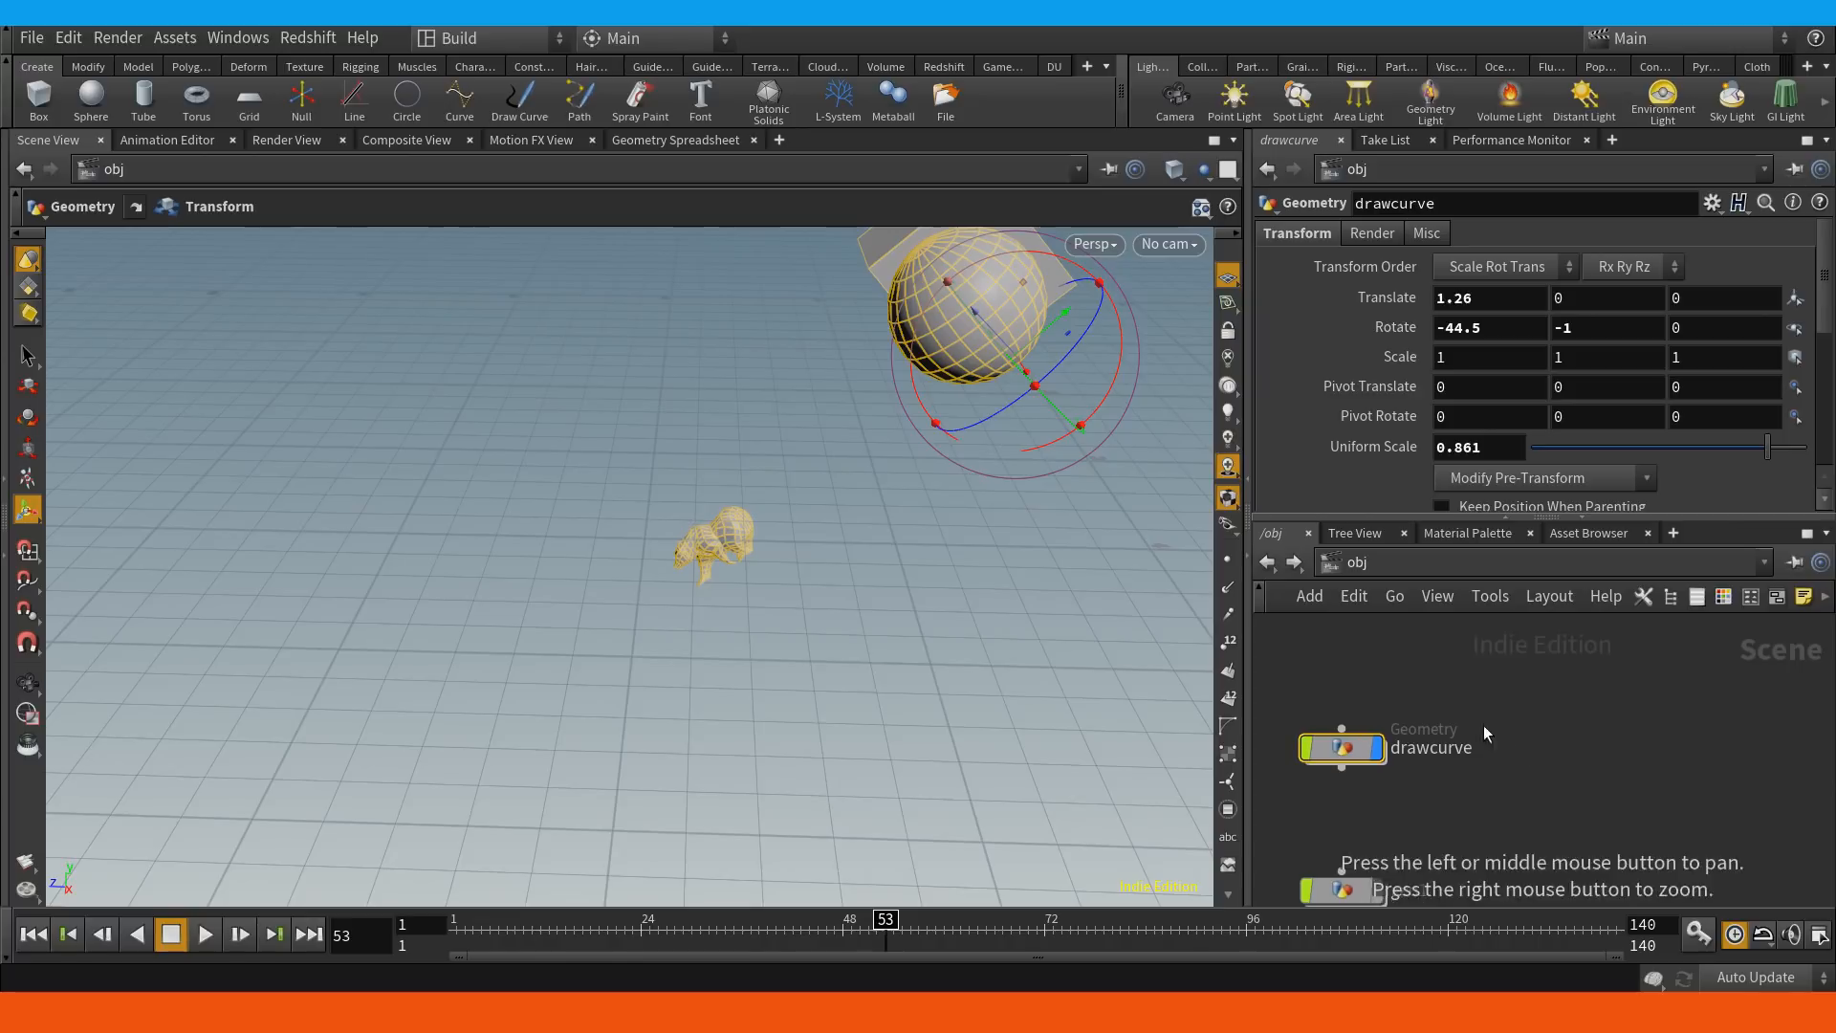
double_click(1344, 750)
middle_drag(1391, 736, 1495, 792)
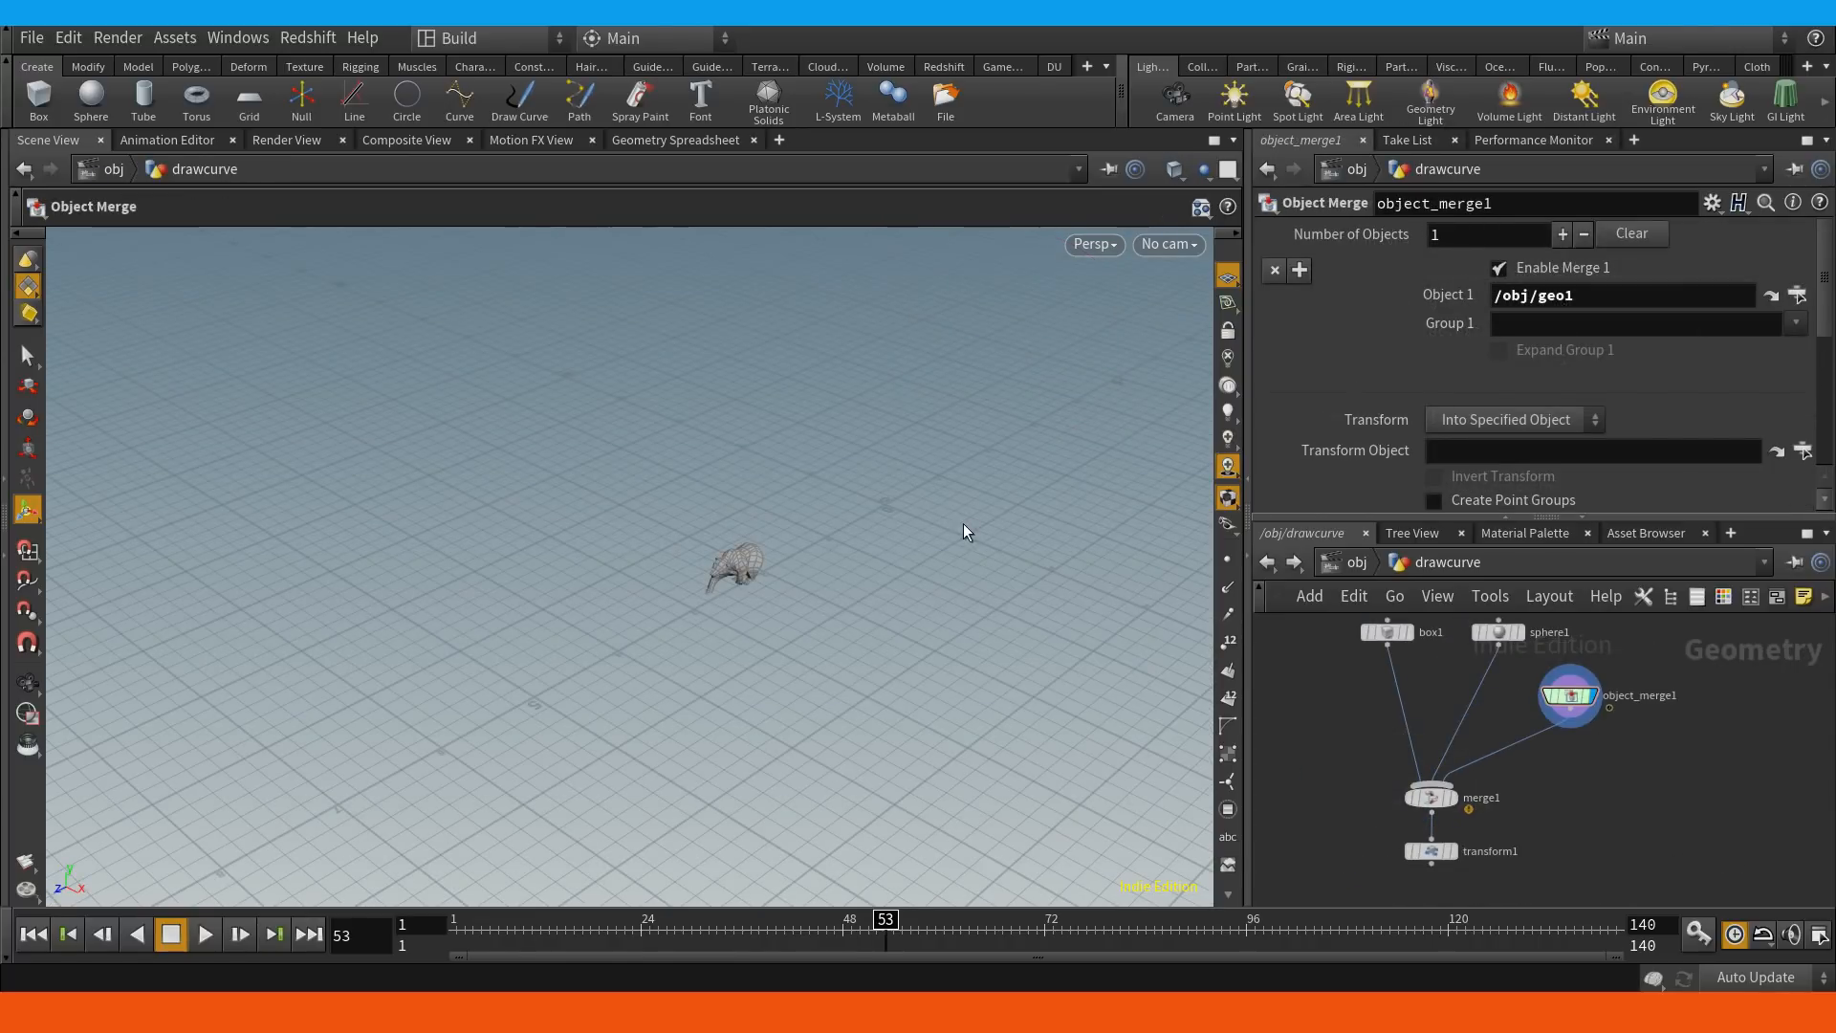
Set object_merge1's Transform option to Into This Object and show where the current value can be made the default.
click(1538, 420)
click(1689, 419)
drag(1822, 299, 1822, 342)
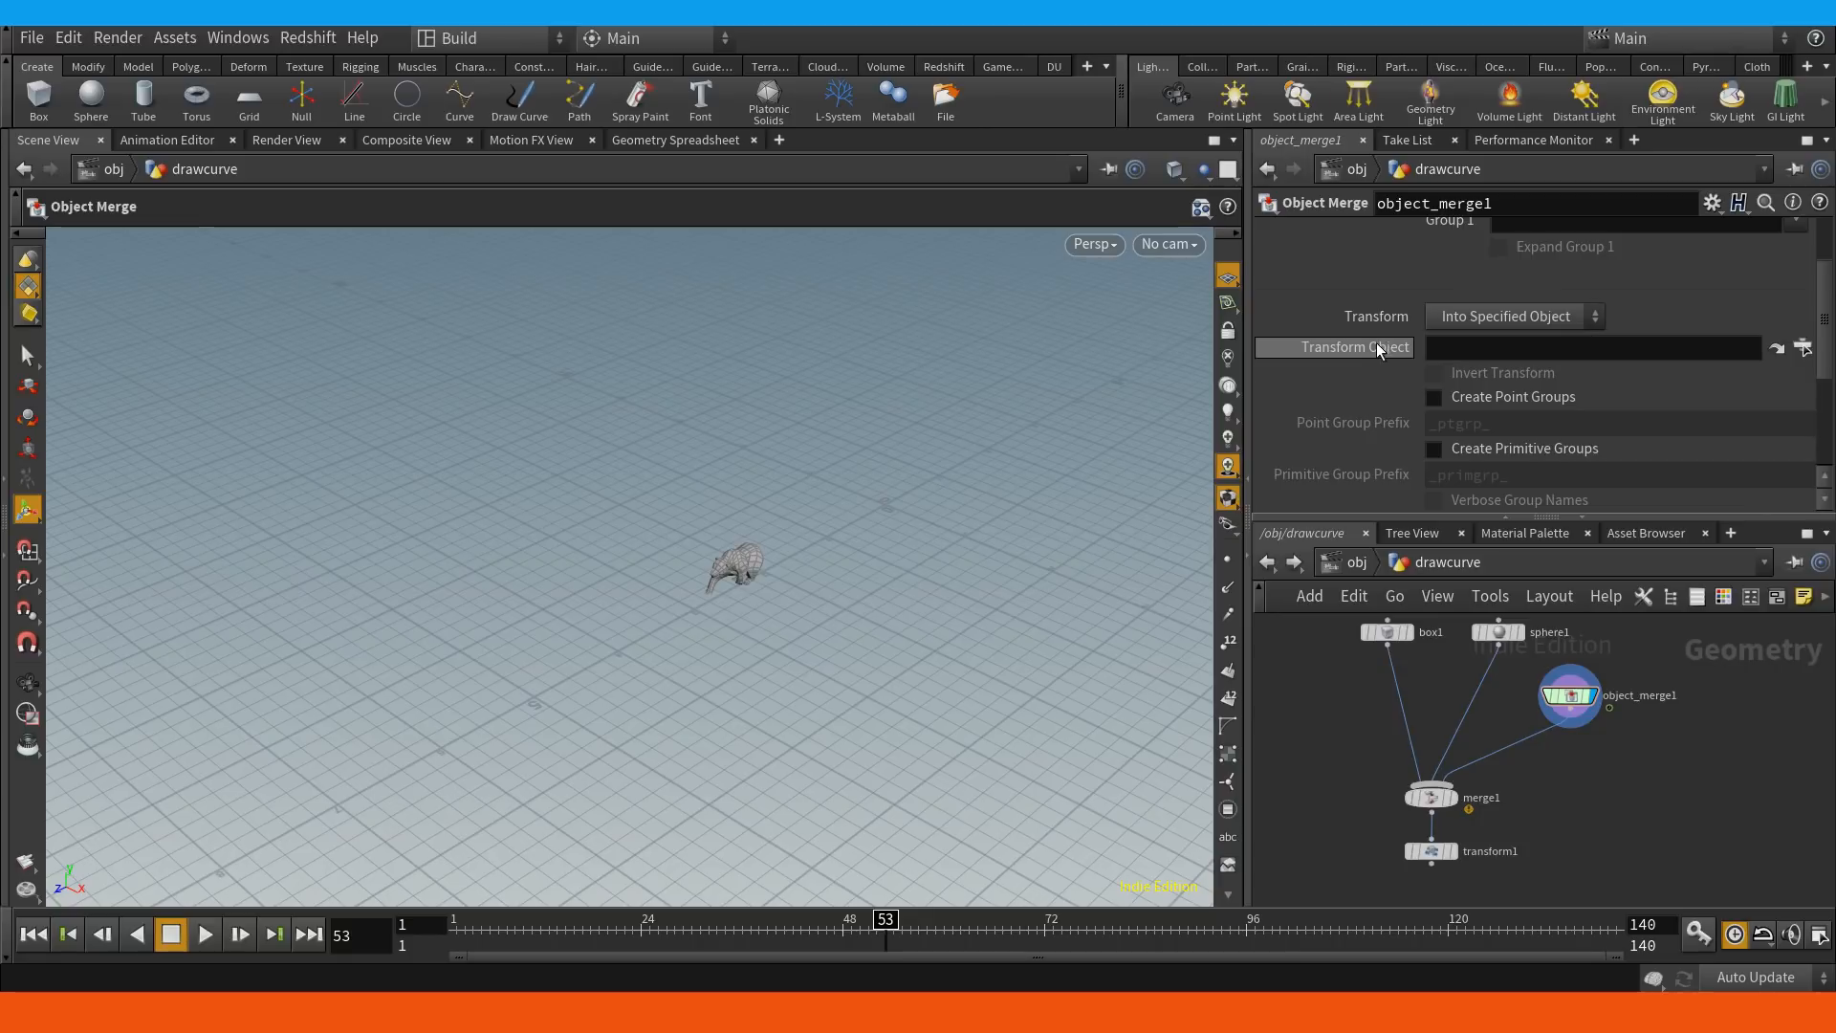
drag(1825, 330, 1825, 290)
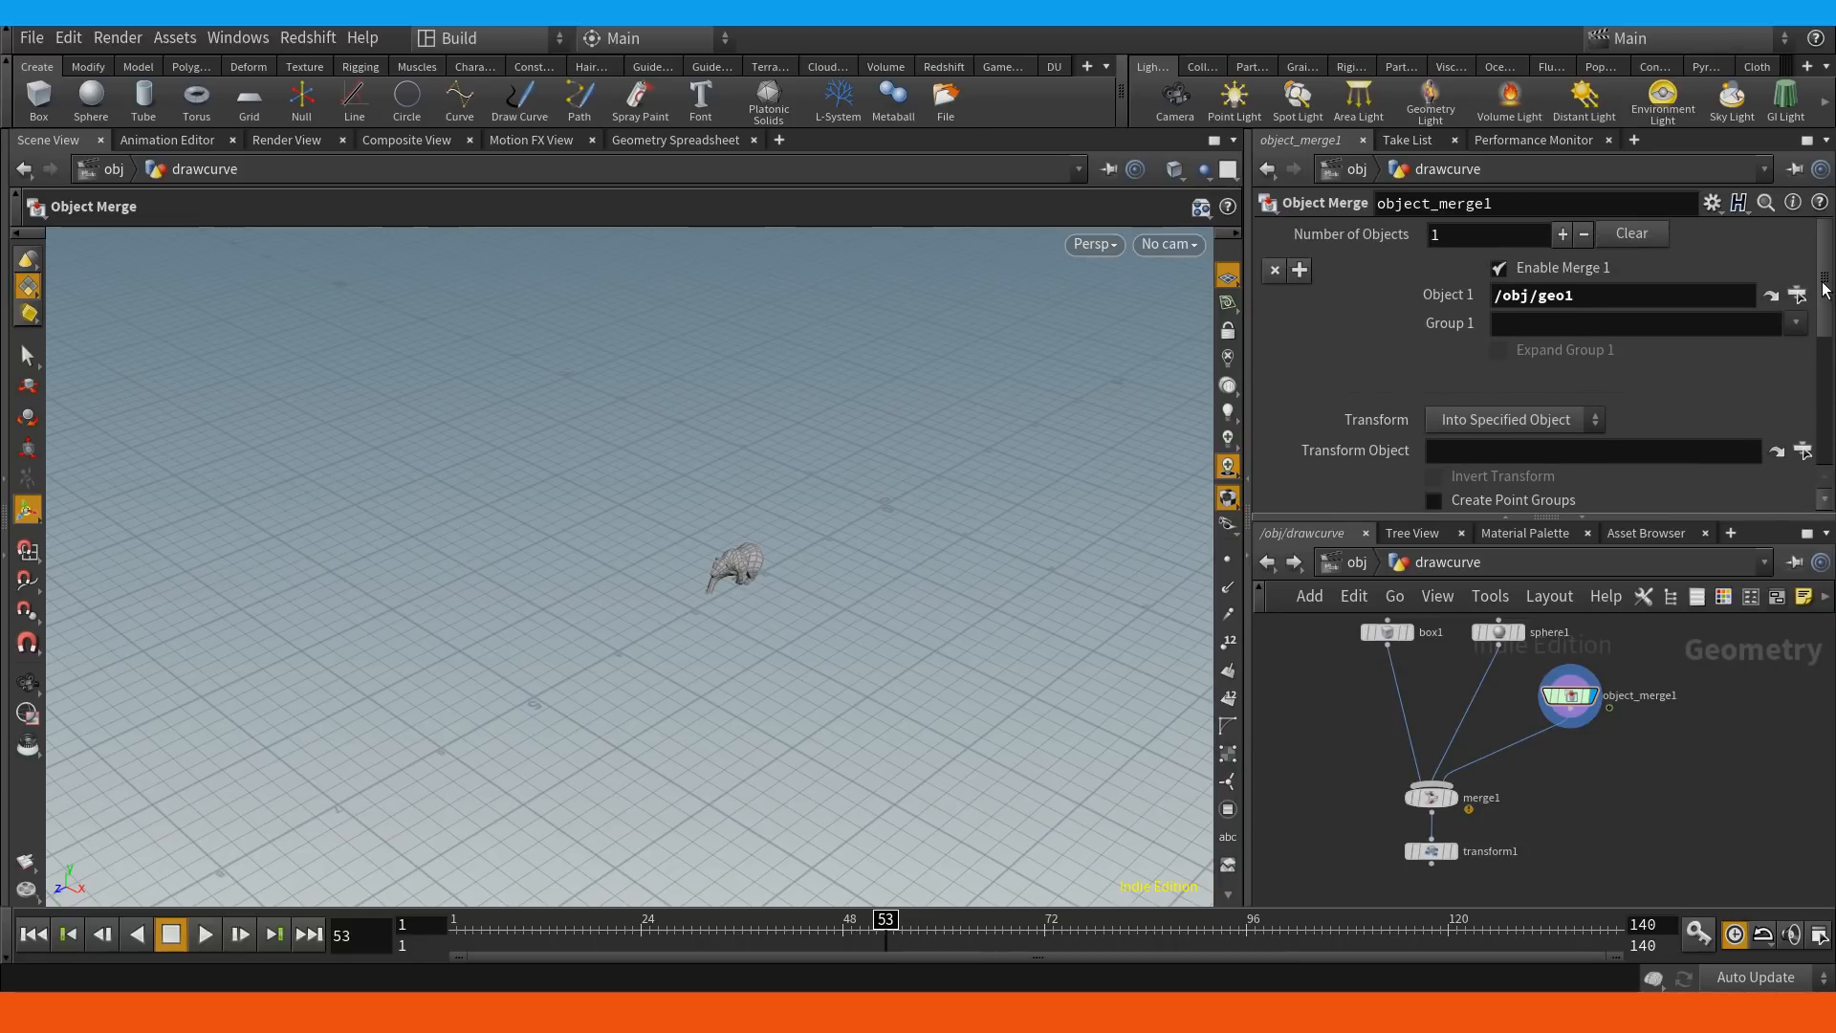
click(1489, 421)
click(1495, 476)
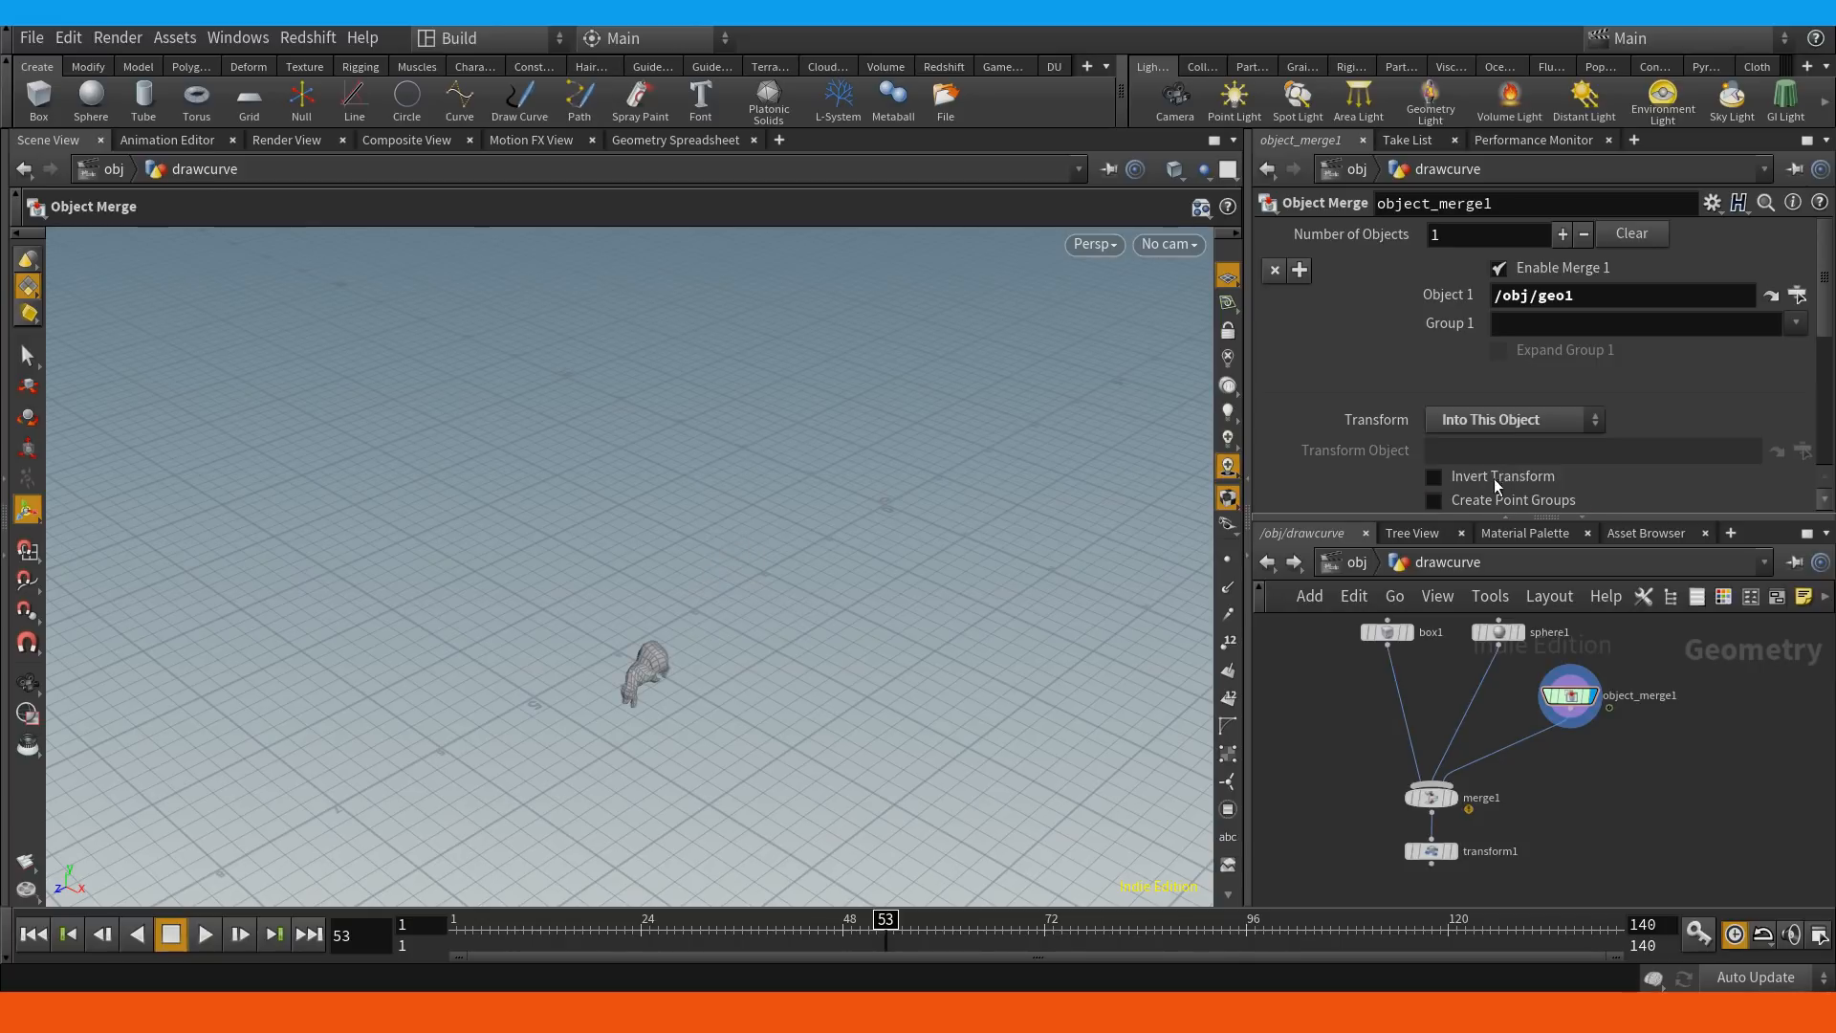
alt+drag(733, 649, 725, 599)
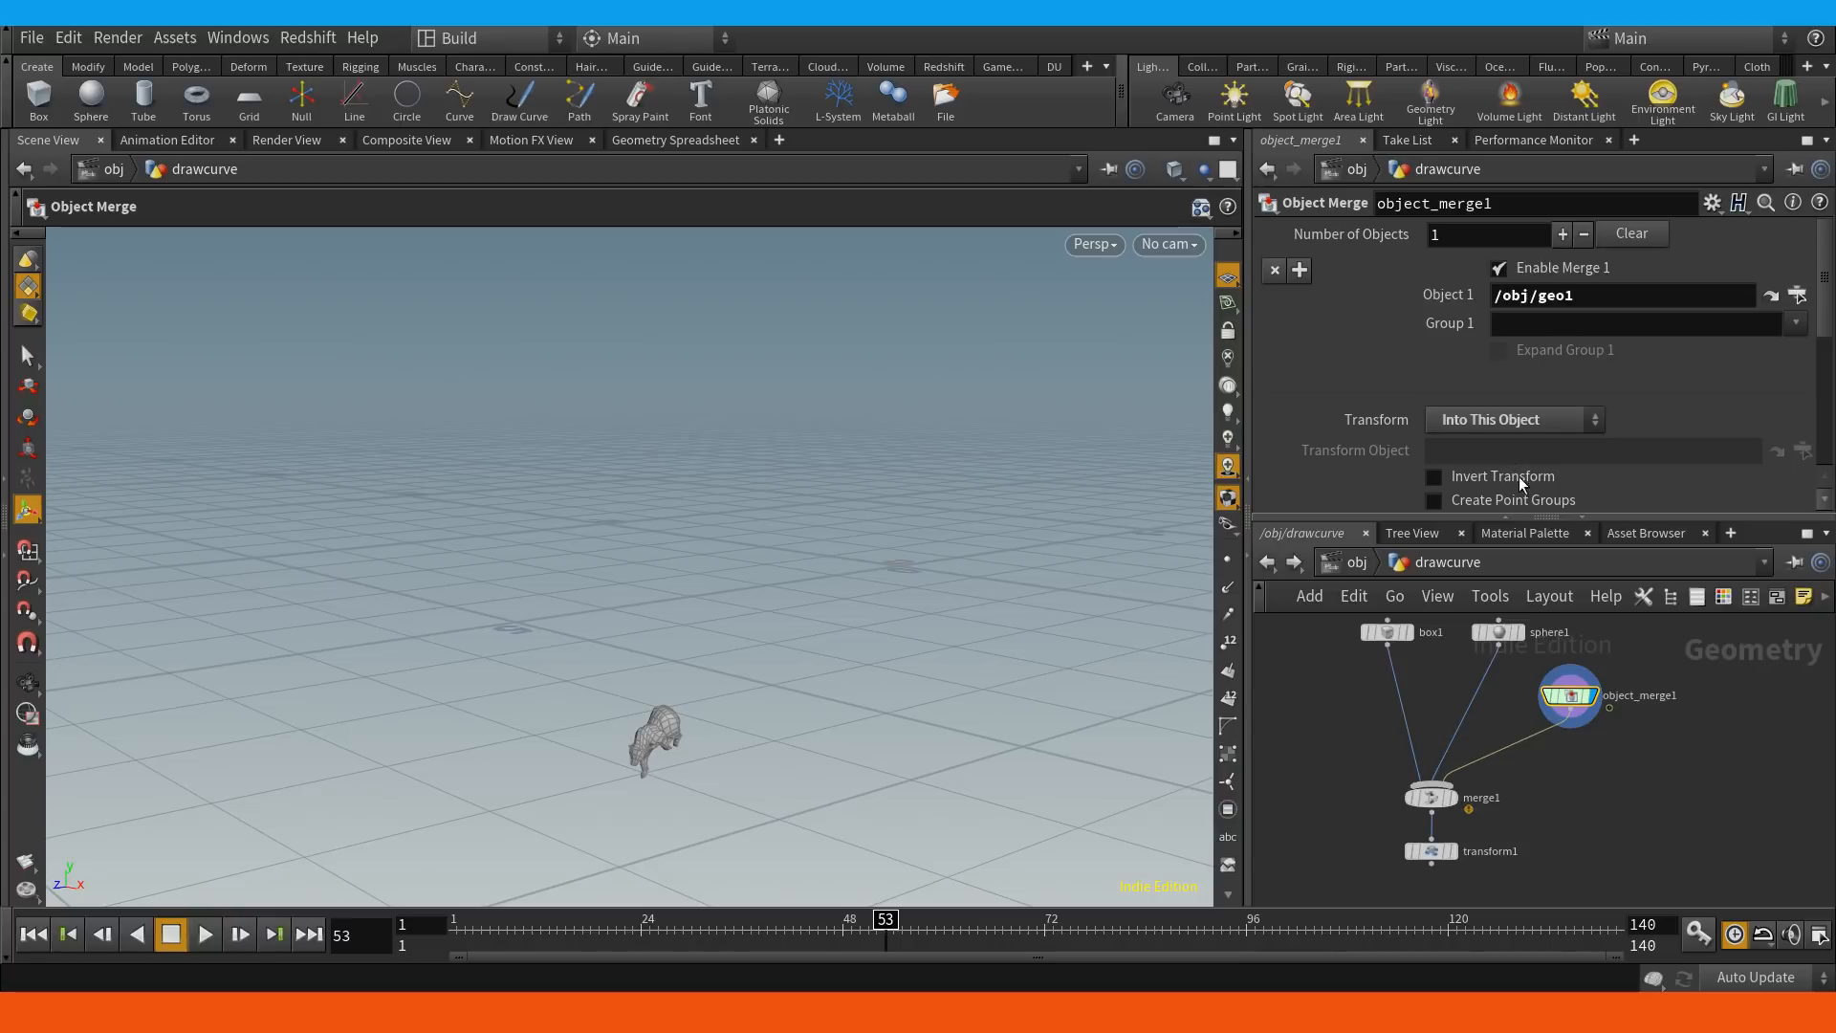
right_click(1366, 421)
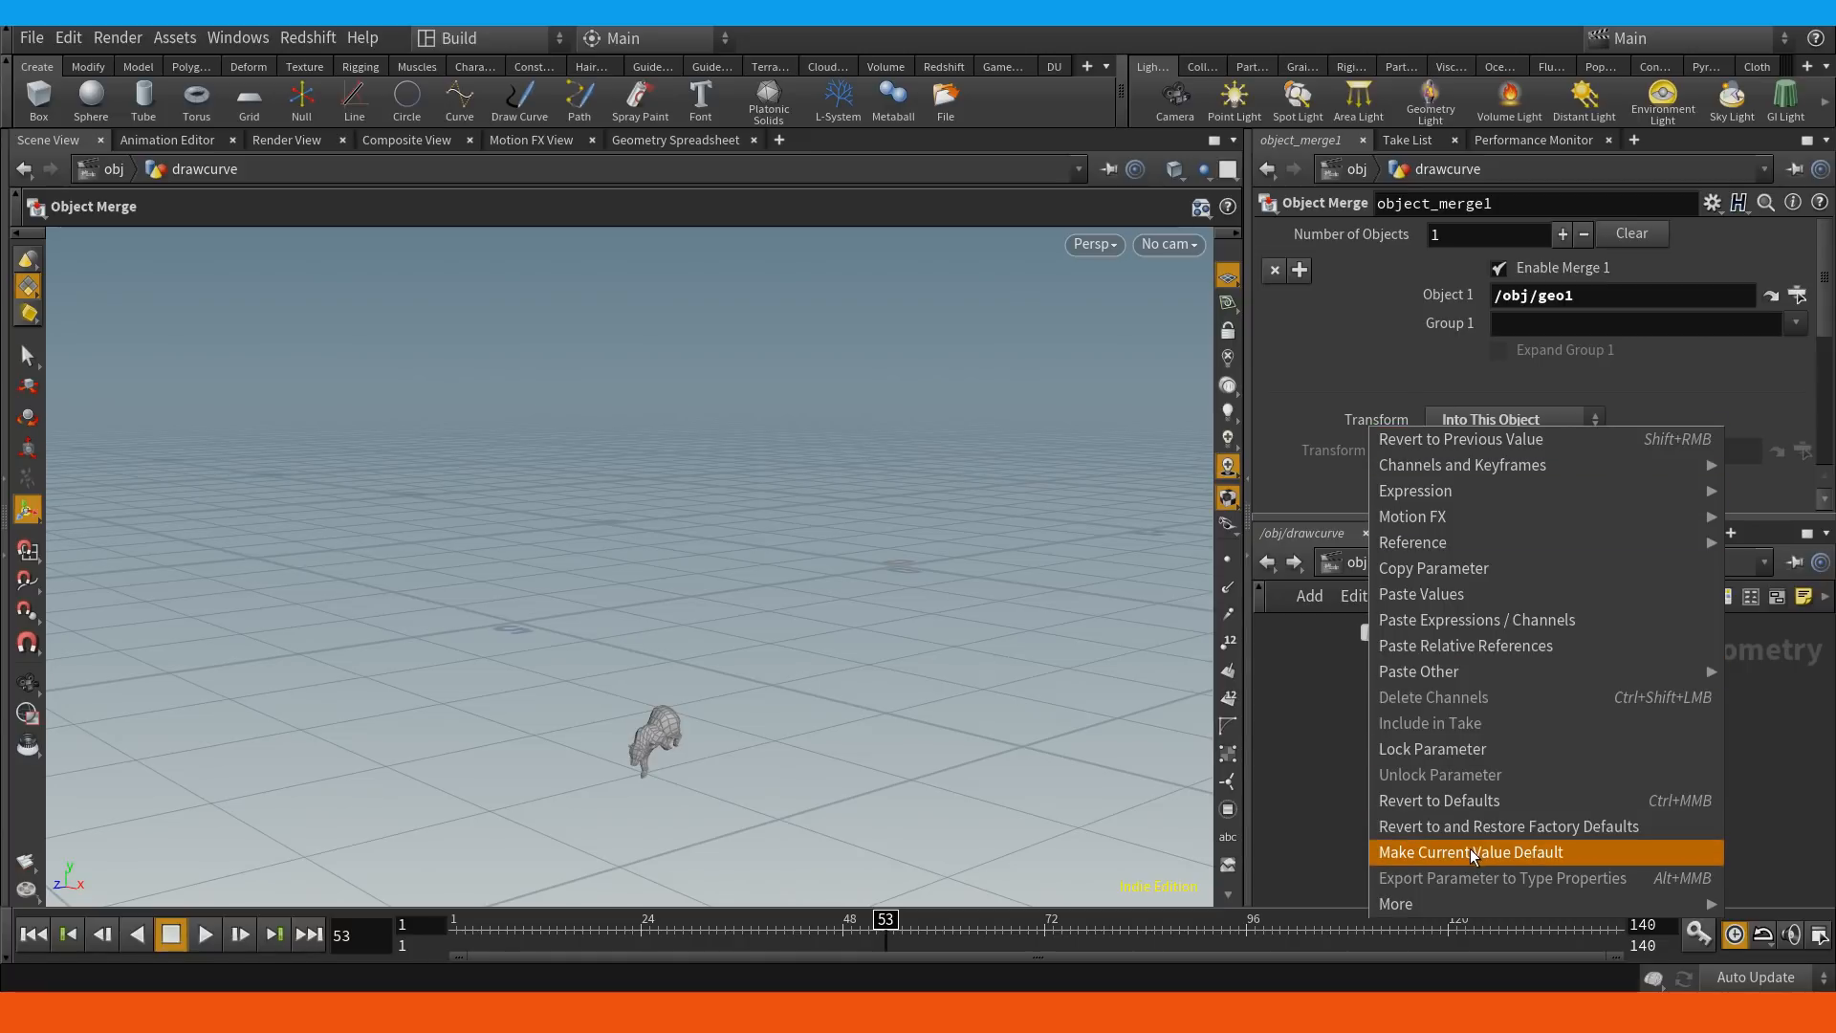
click(1311, 794)
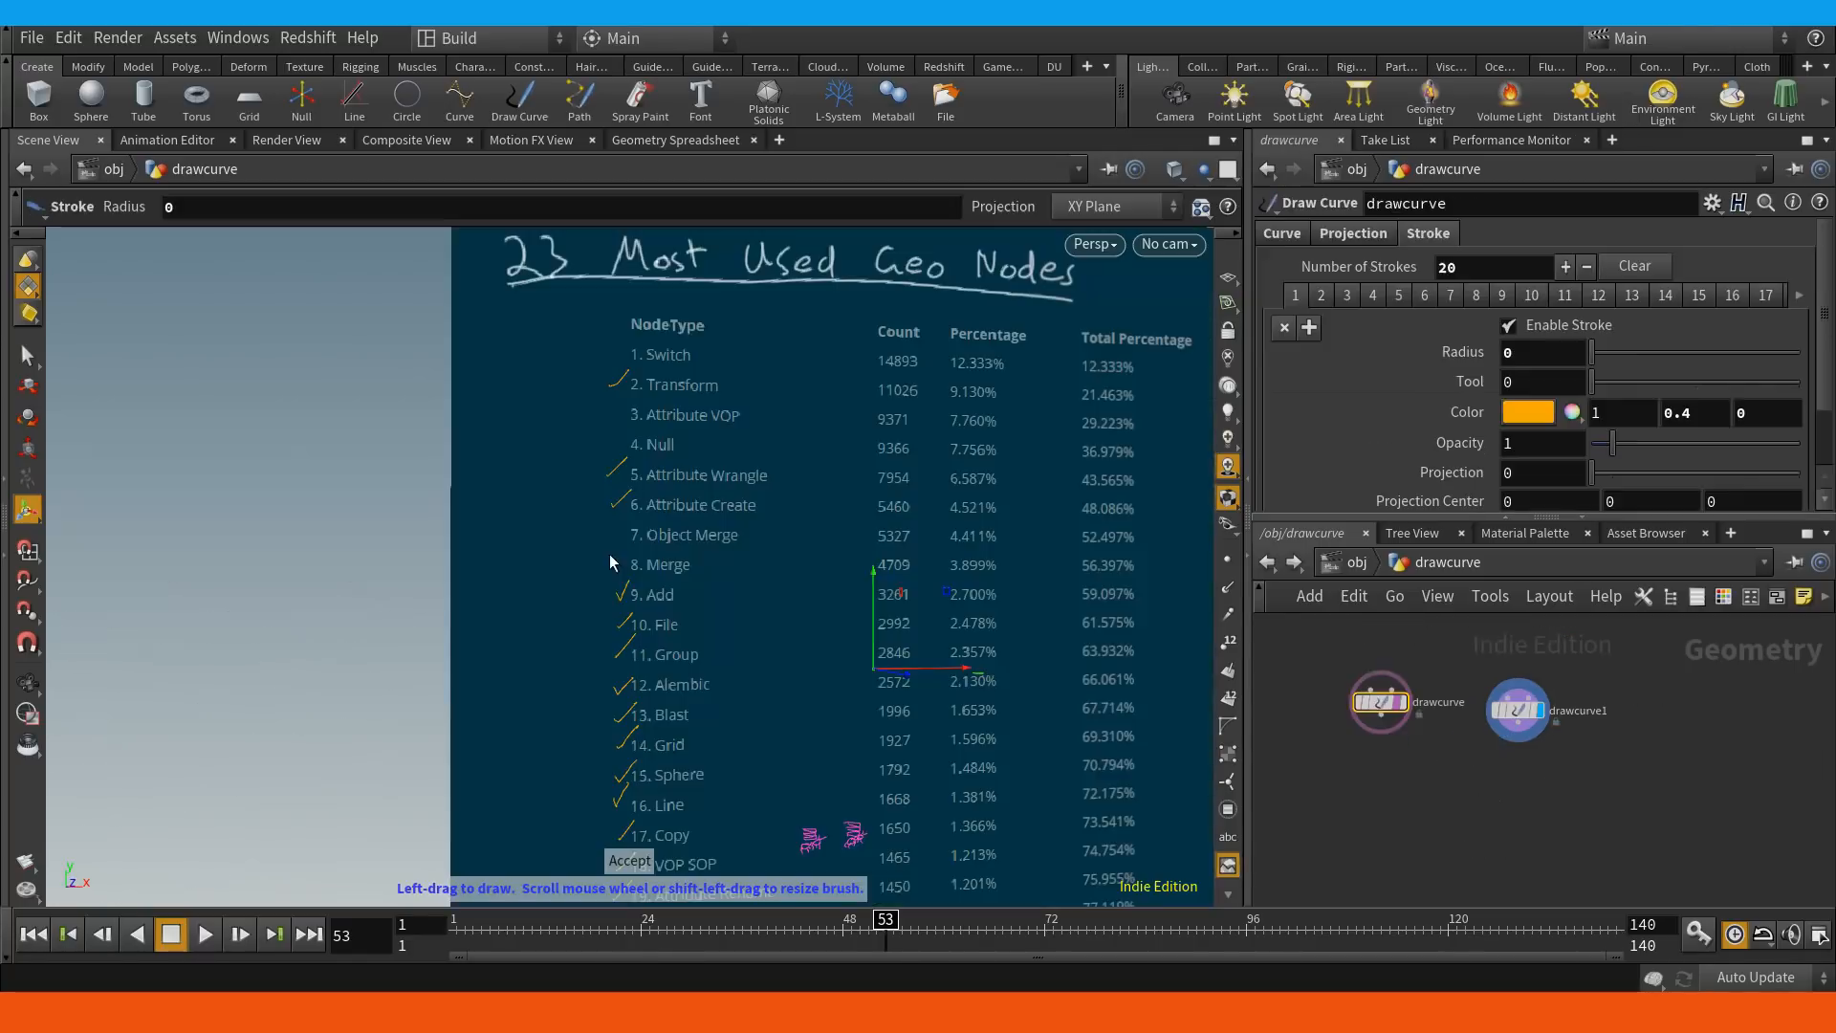
Draw an orange check mark beside Merge and Object Merge in the list of most used geometry nodes.
drag(616, 558, 635, 516)
mouse_move(681, 427)
alt+middle_down()
mouse_move(699, 486)
mouse_move(617, 530)
alt+middle_up()
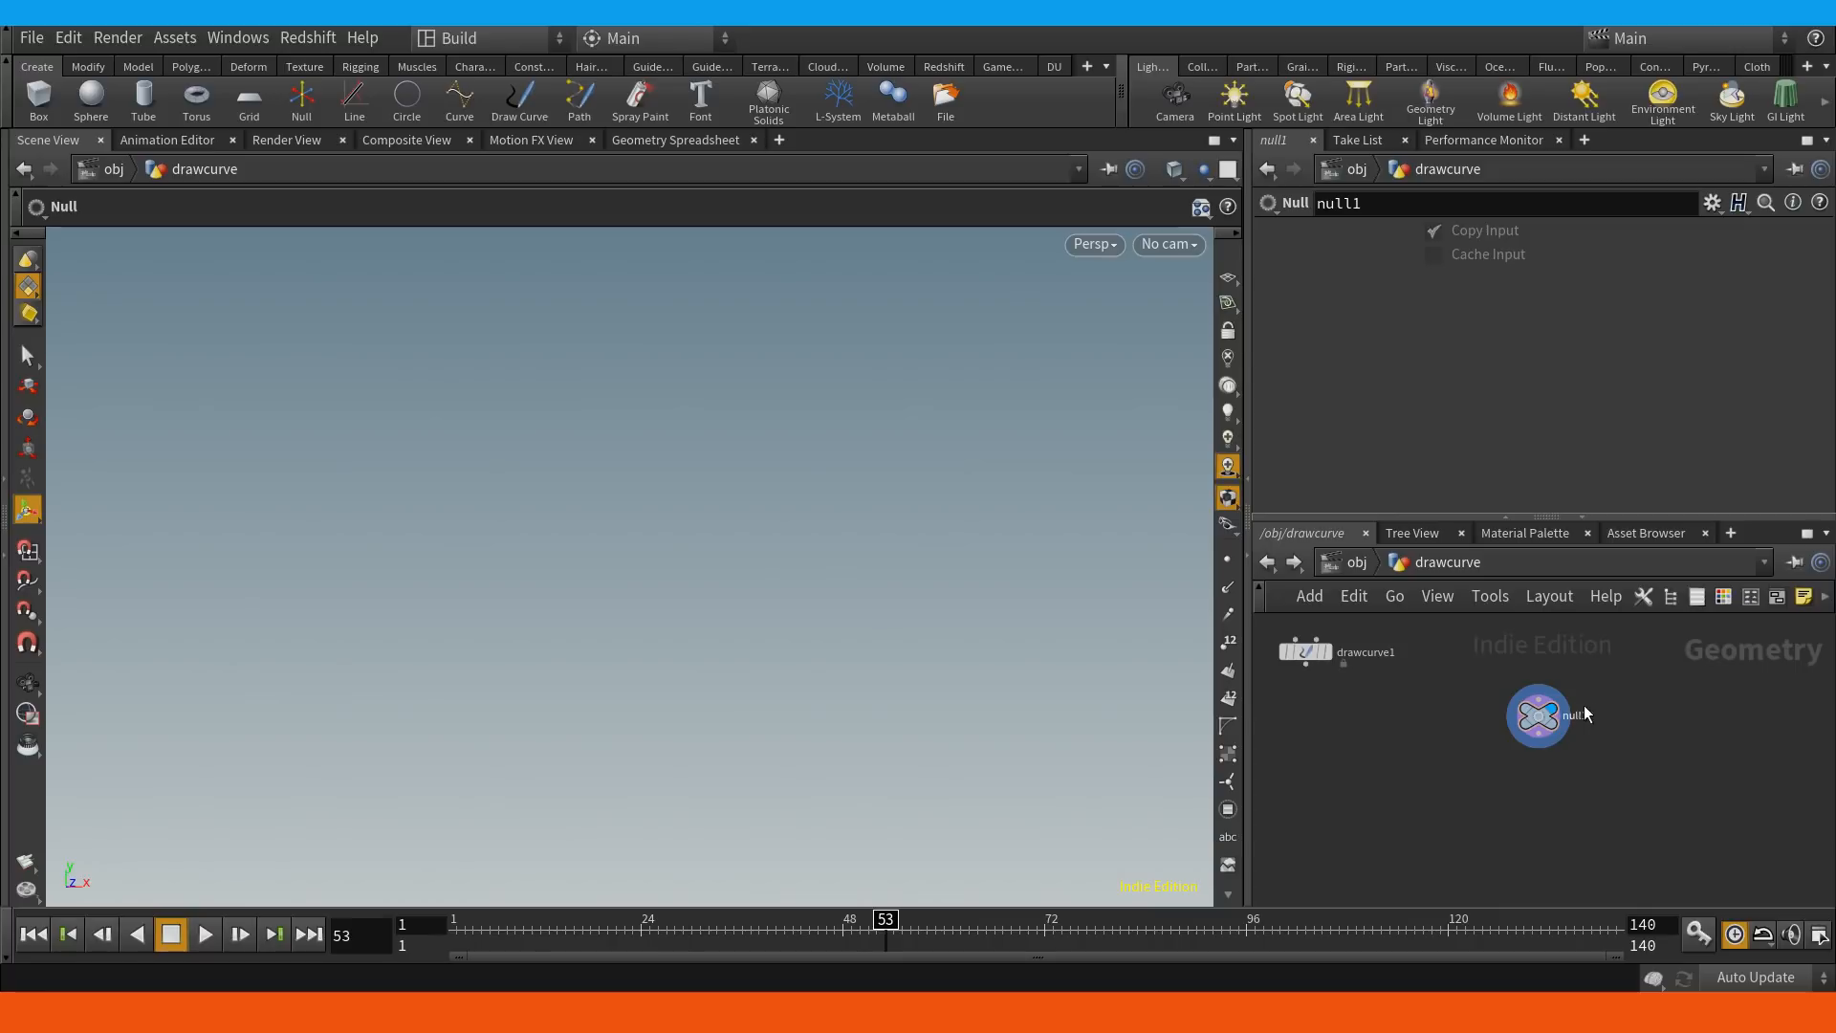
Move the null1 node slightly farther below drawcurve1 in the drawcurve network.
drag(1528, 727, 1545, 751)
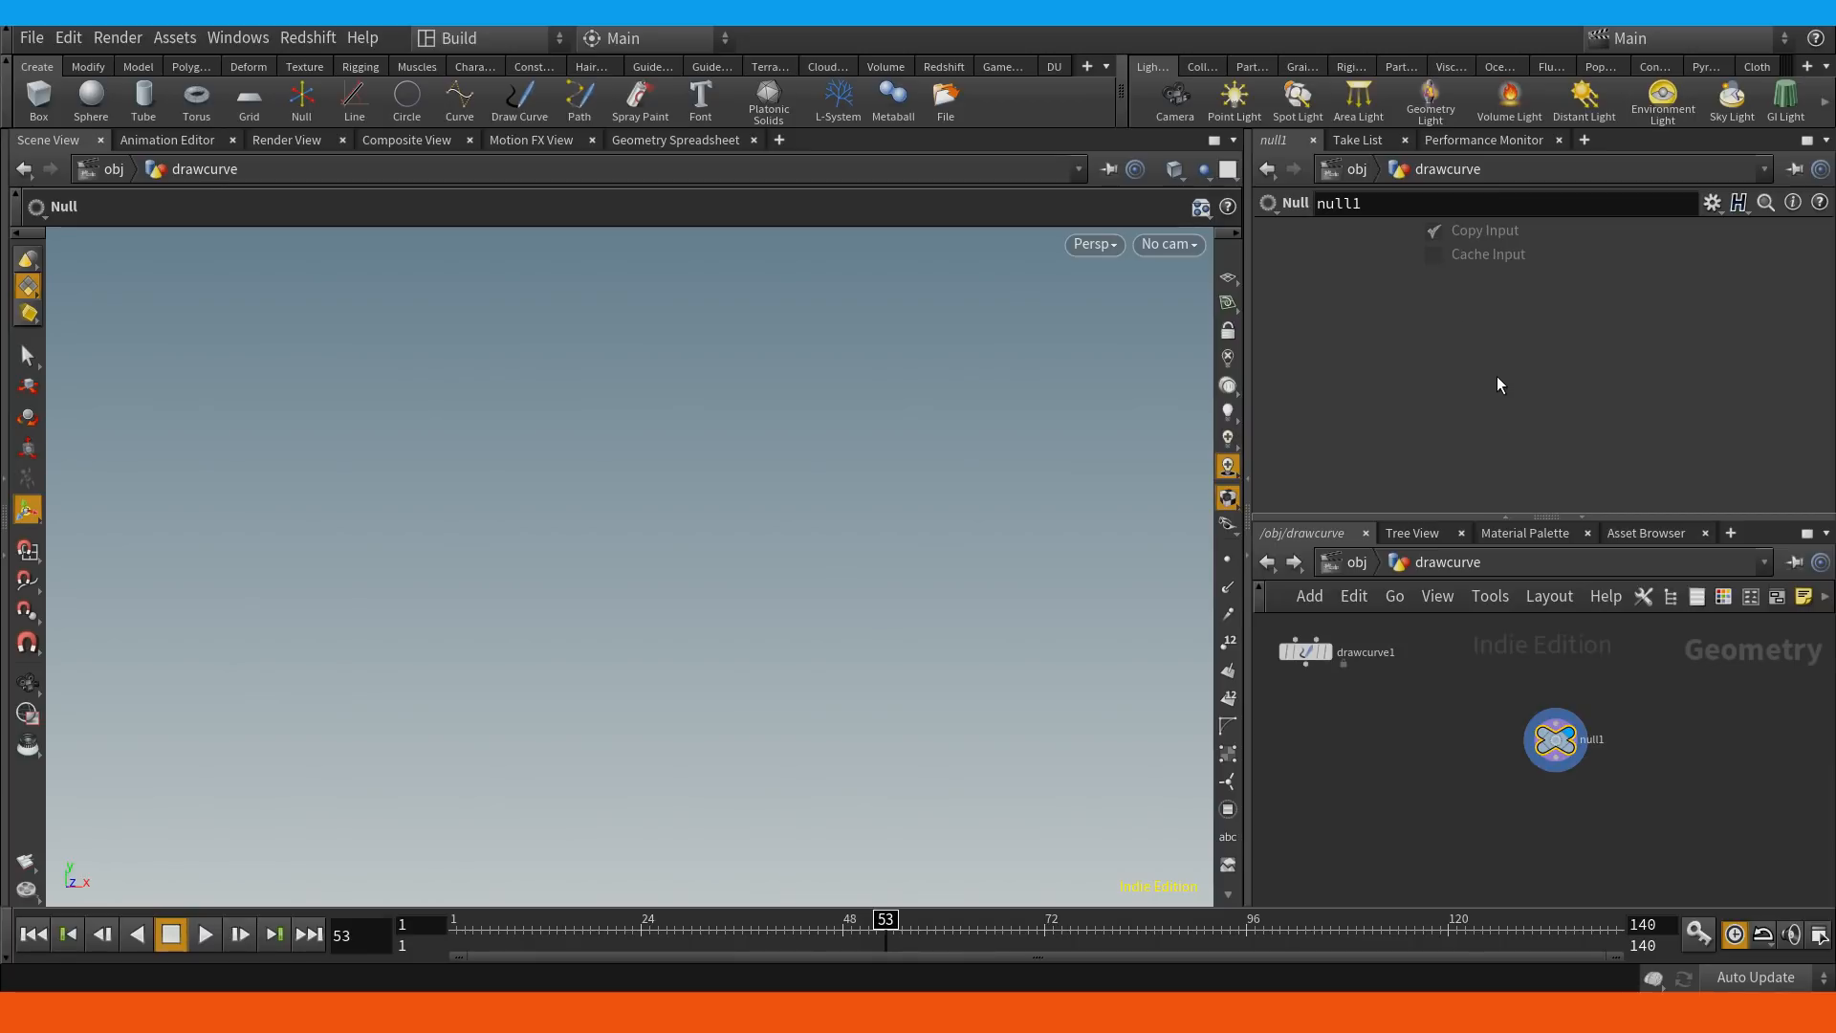
Rename the null1 node as OUT_geometry.
drag(1619, 668, 1508, 786)
click(1696, 702)
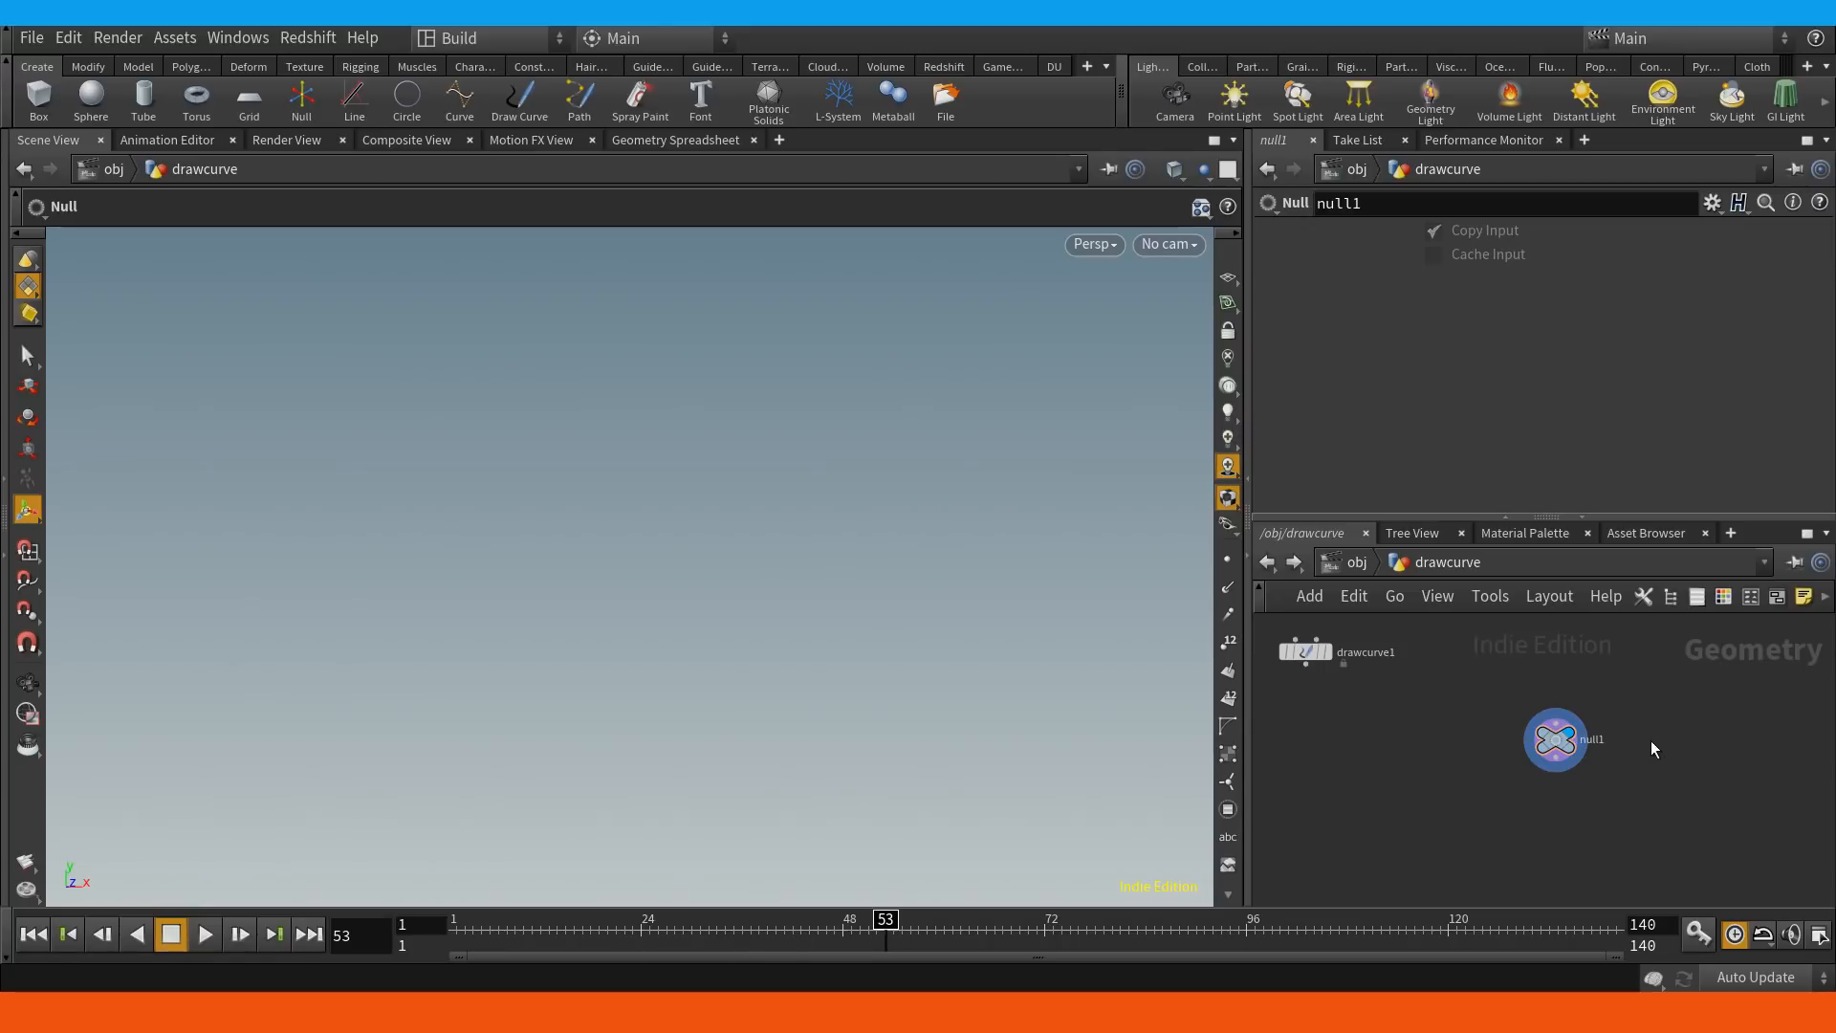
double_click(1596, 739)
text(OUT_geometry)
key(Return)
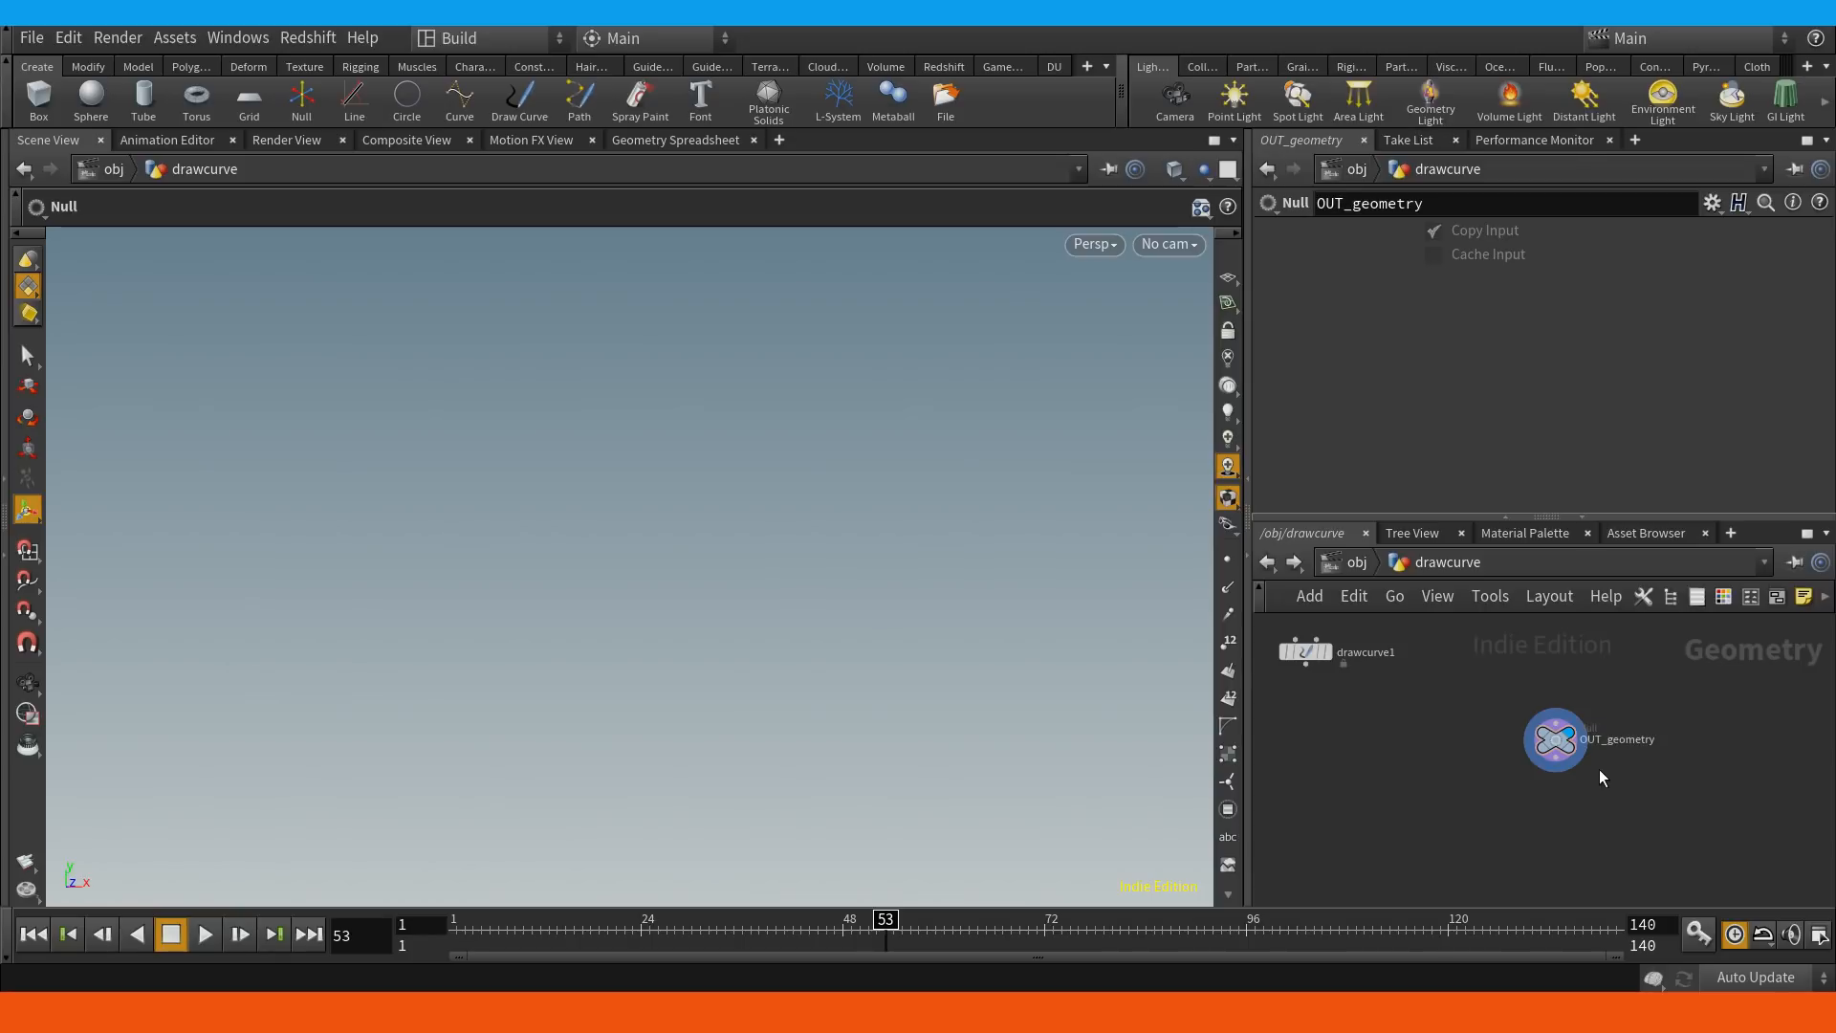
Add a Sphere node feeding OUT_geometry and space the two nodes apart with the sphere above the null.
click(1556, 709)
key(Tab)
text(g)
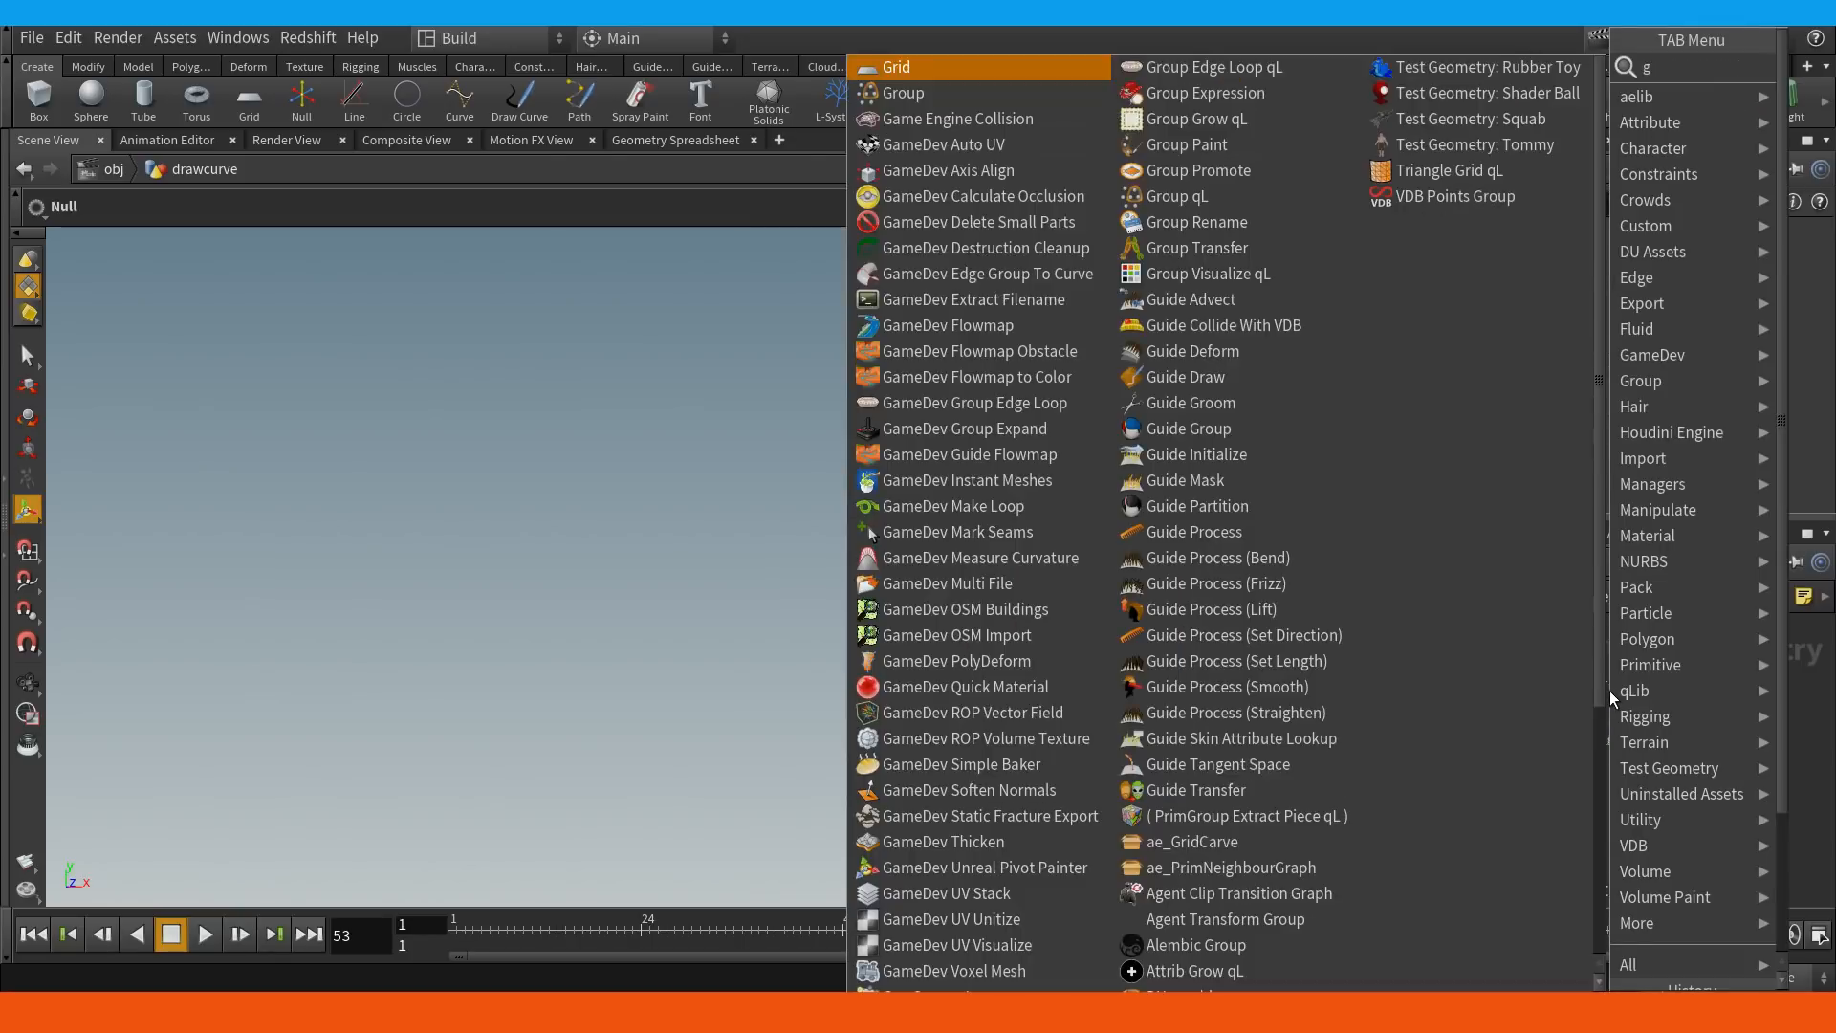
key(BackSpace)
text(sp)
key(Return)
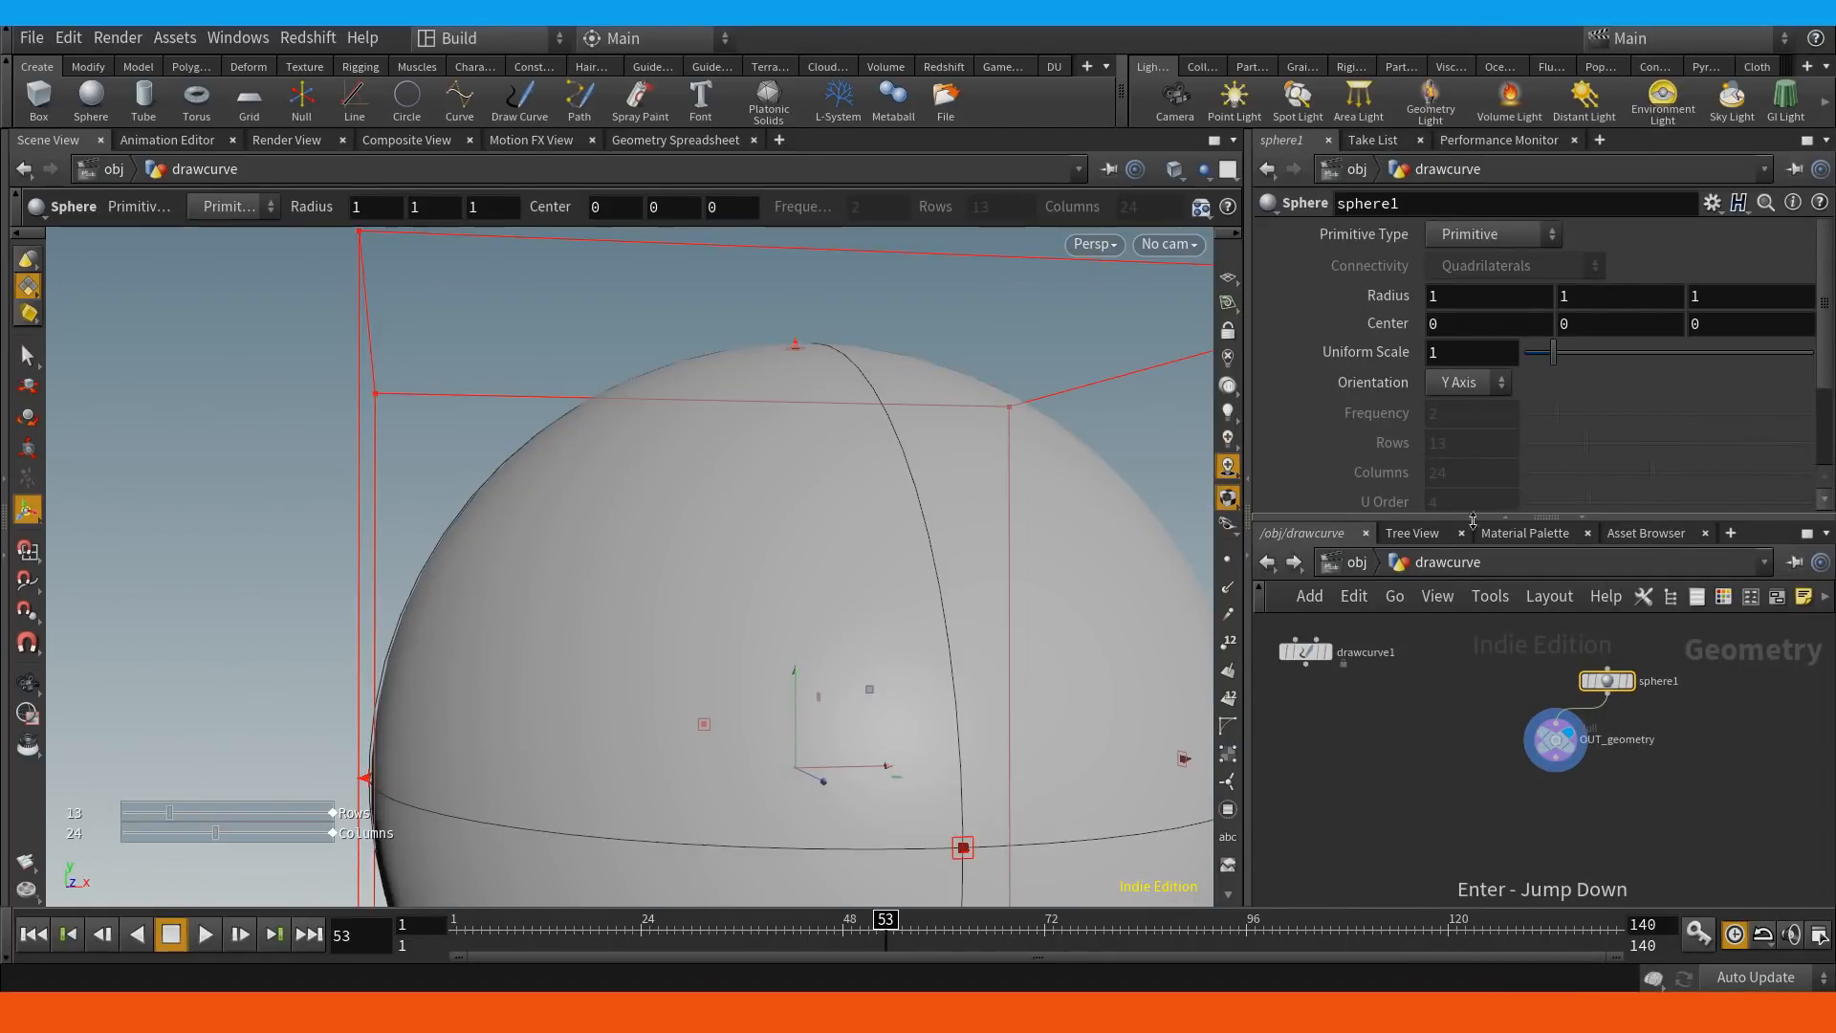
drag(1594, 680, 1550, 651)
drag(1555, 744, 1553, 777)
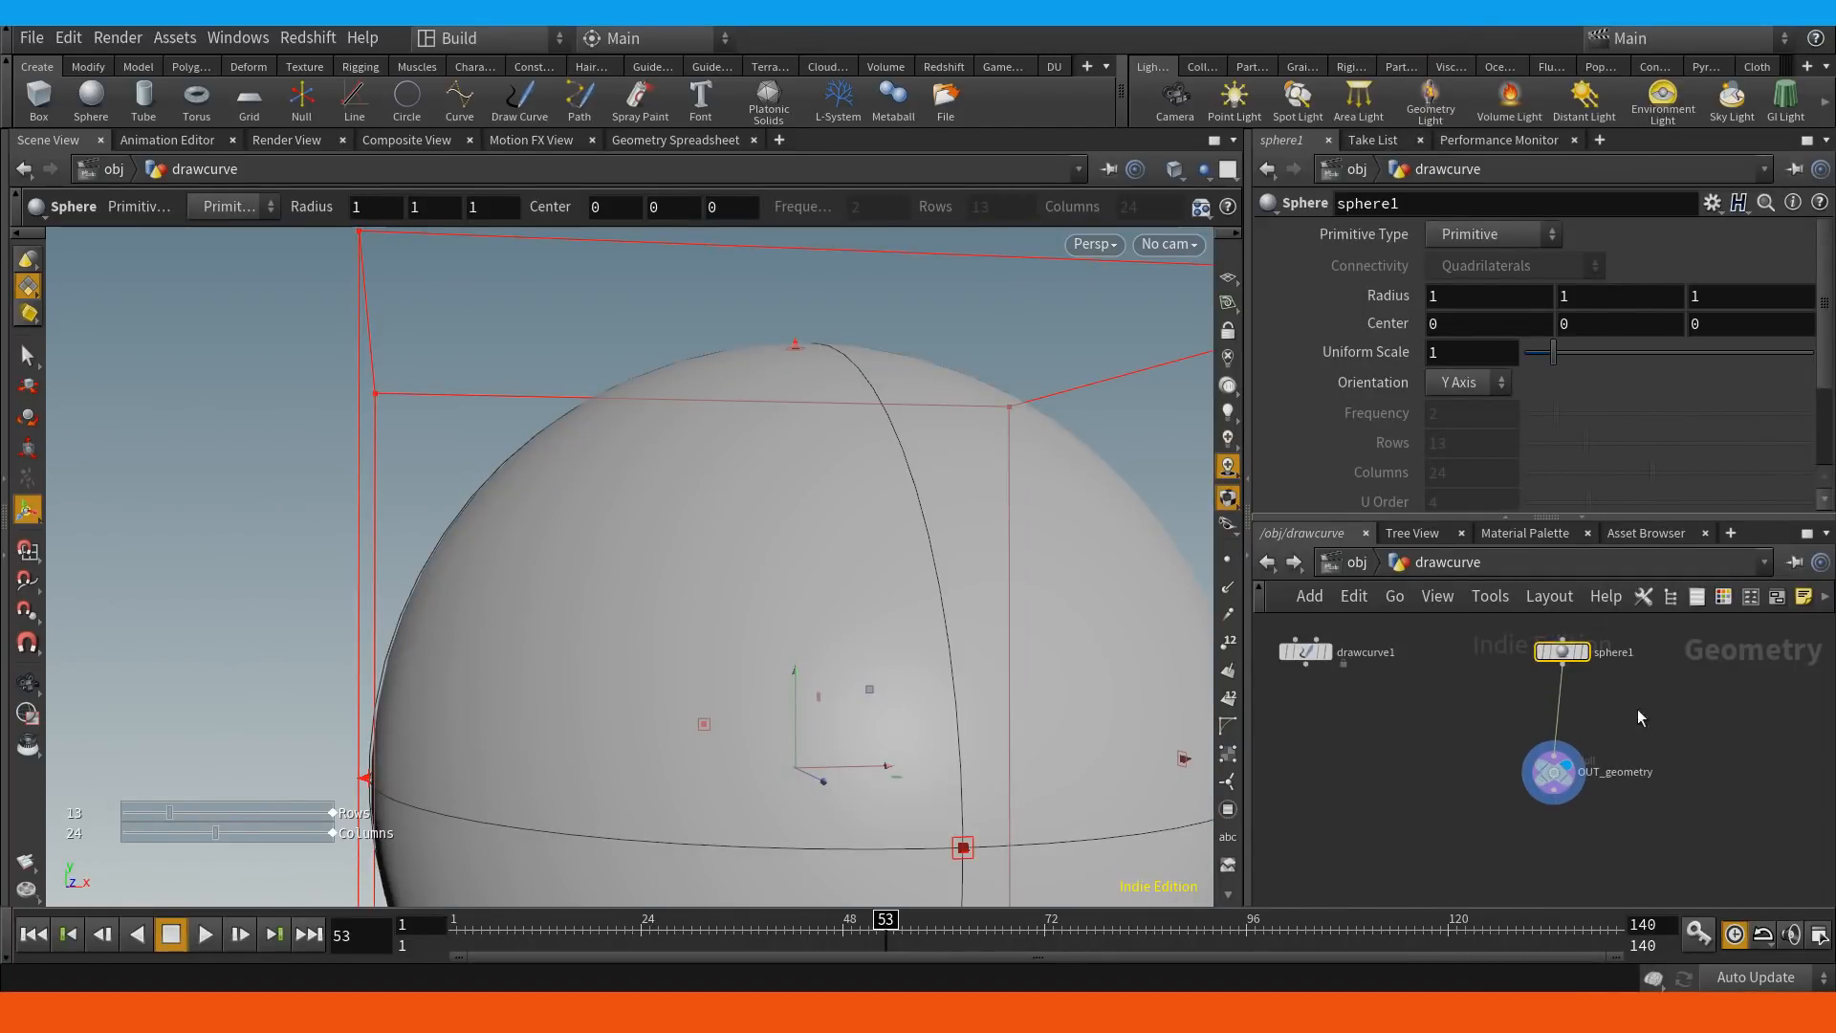
Add an Object Merge node beside the sphere and null chain in the drawcurve network.
middle_drag(1609, 775, 1505, 768)
key(z)
middle_drag(1542, 680, 1498, 724)
key(Tab)
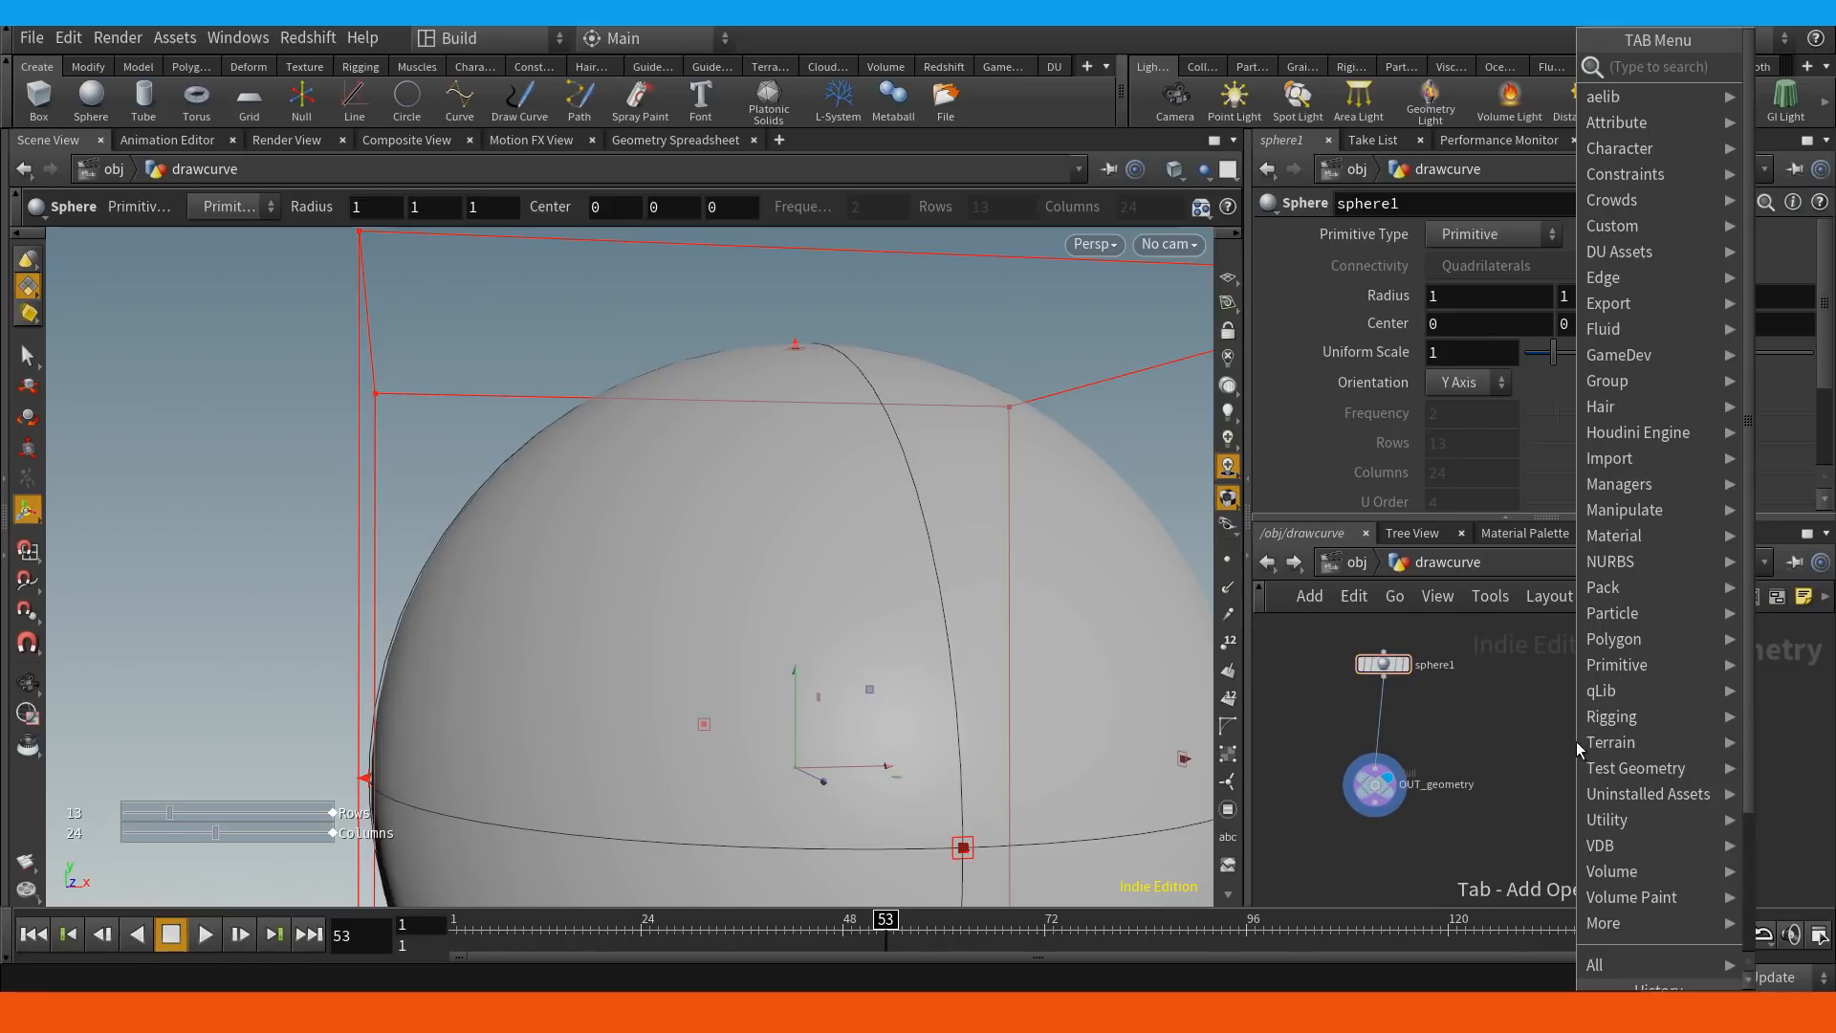
text(obj)
key(Return)
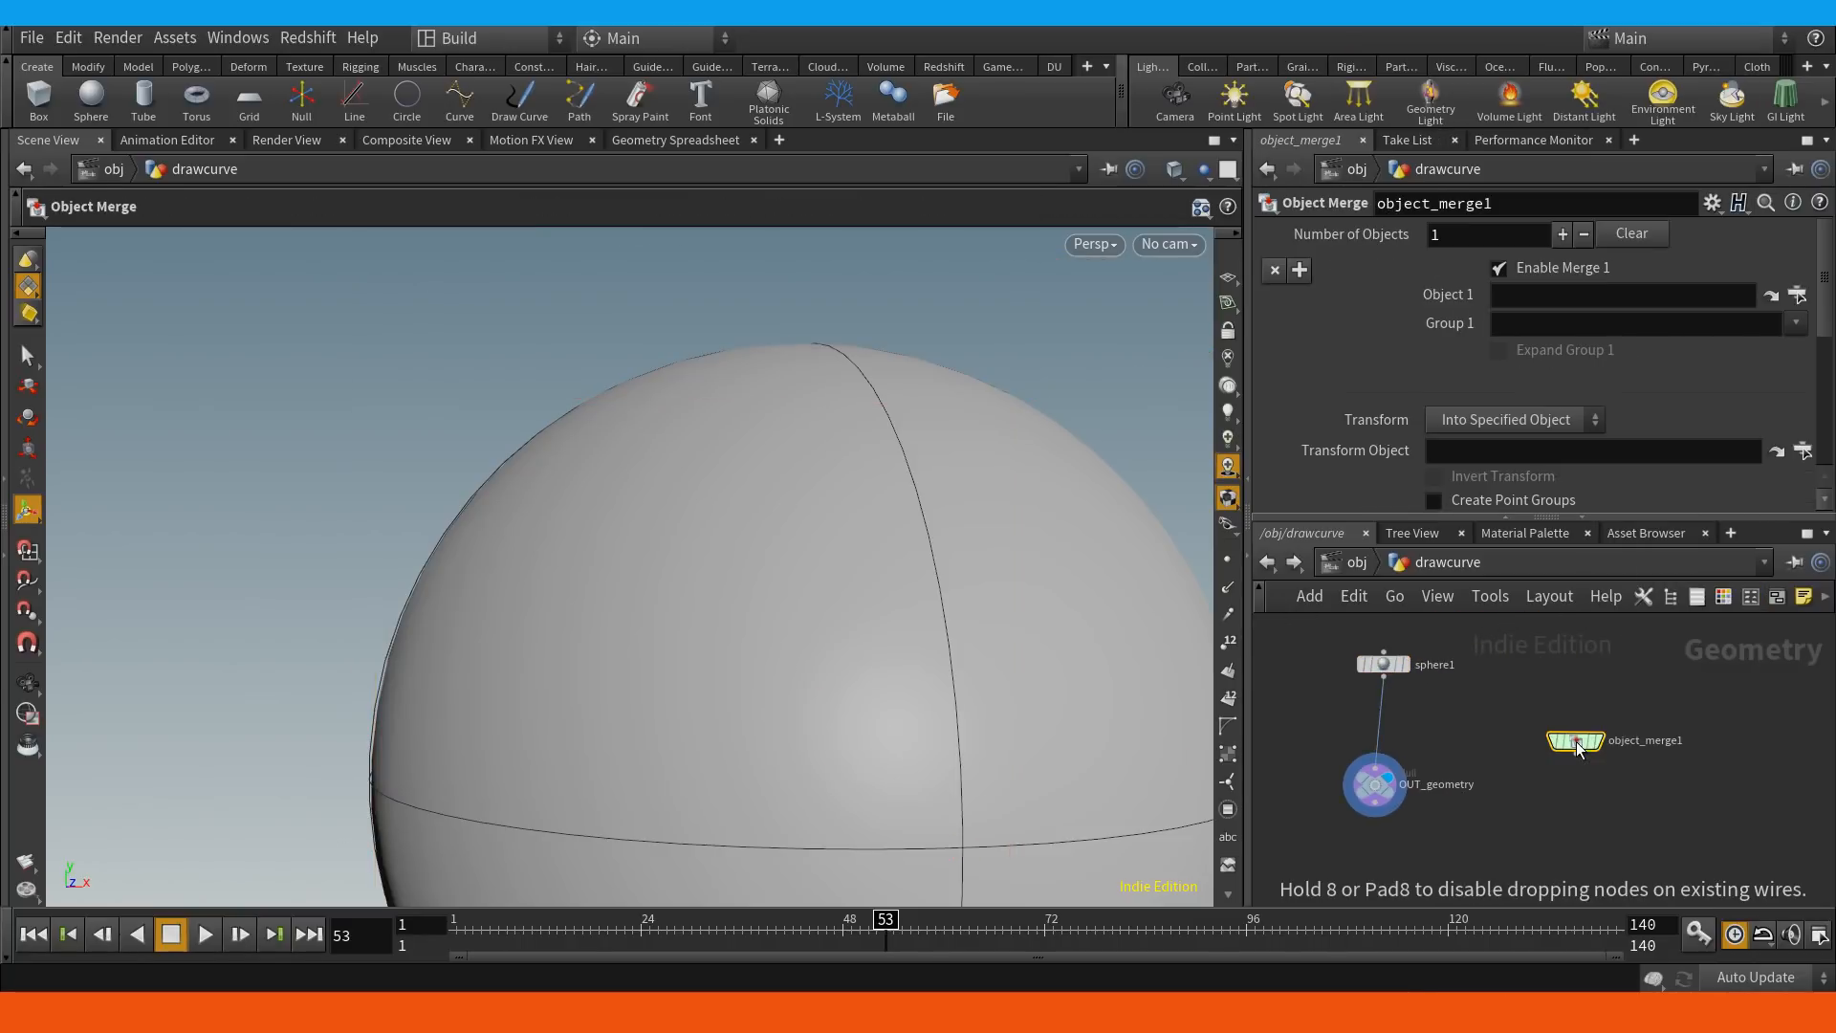
click(1577, 746)
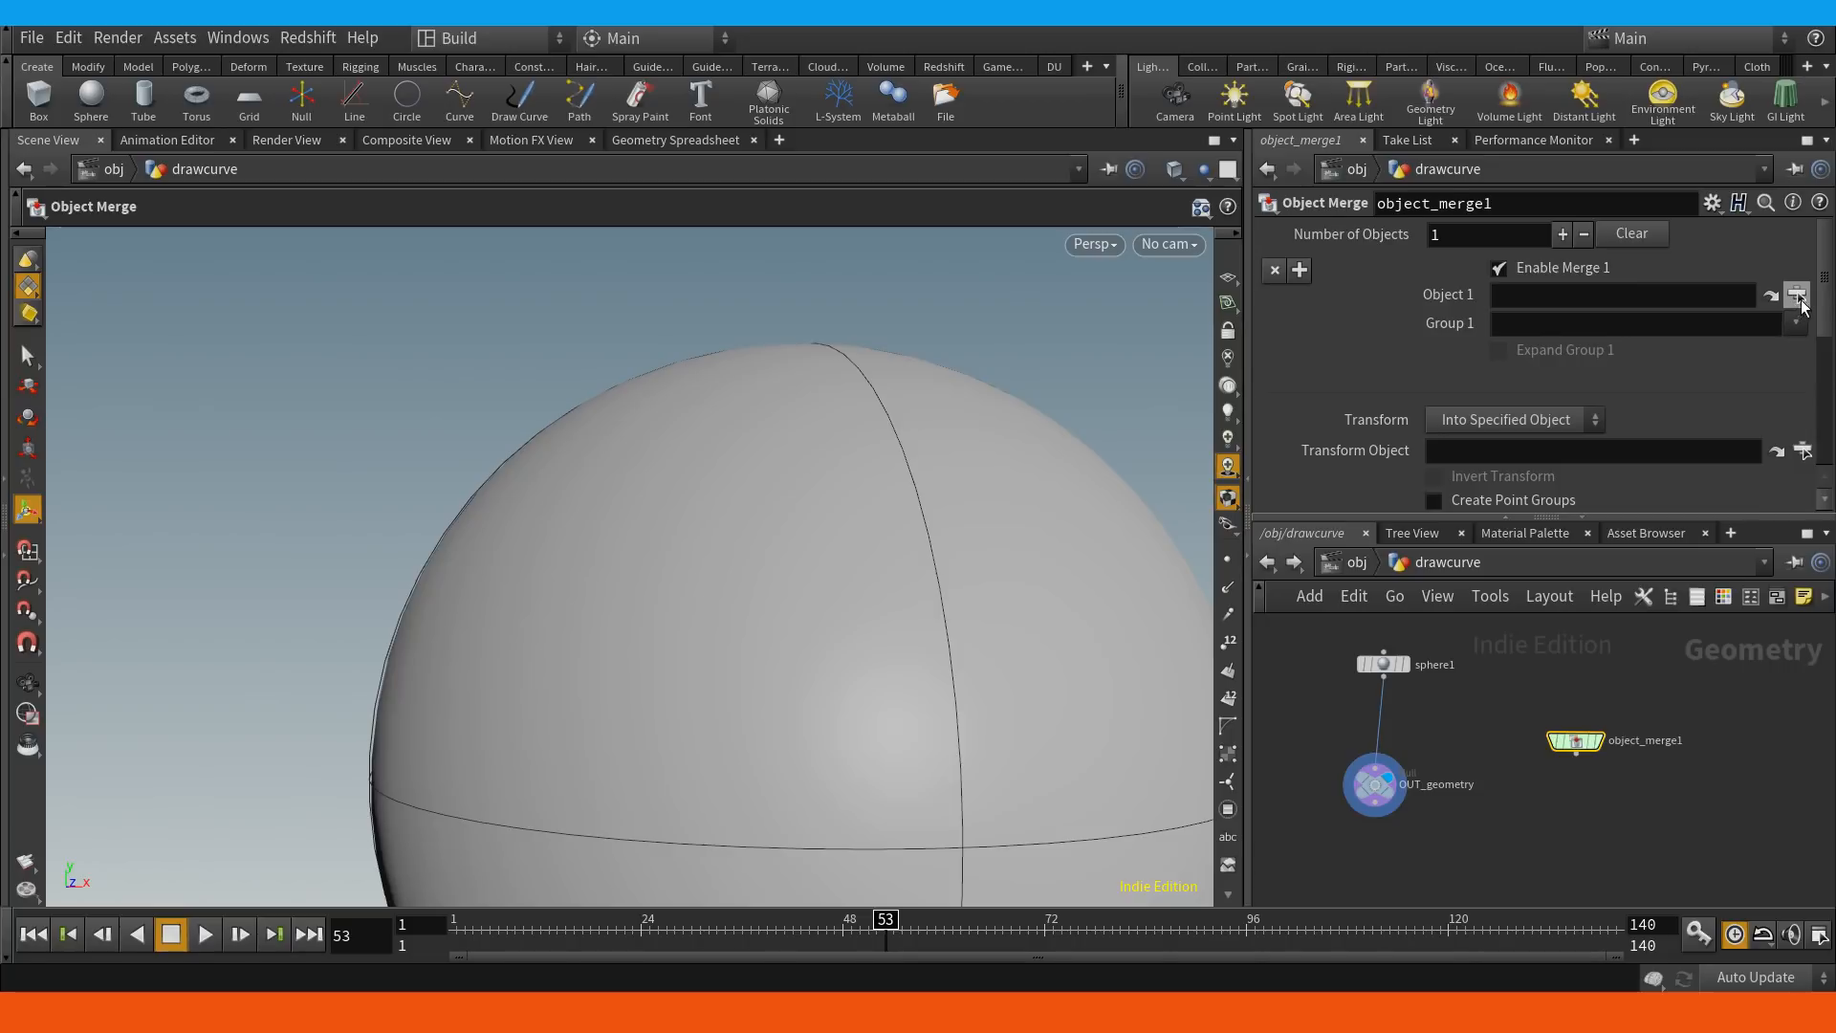
Open the operator chooser for the Object Merge's Object 1 parameter and highlight OUT_geometry.
click(1799, 296)
drag(1412, 94, 831, 220)
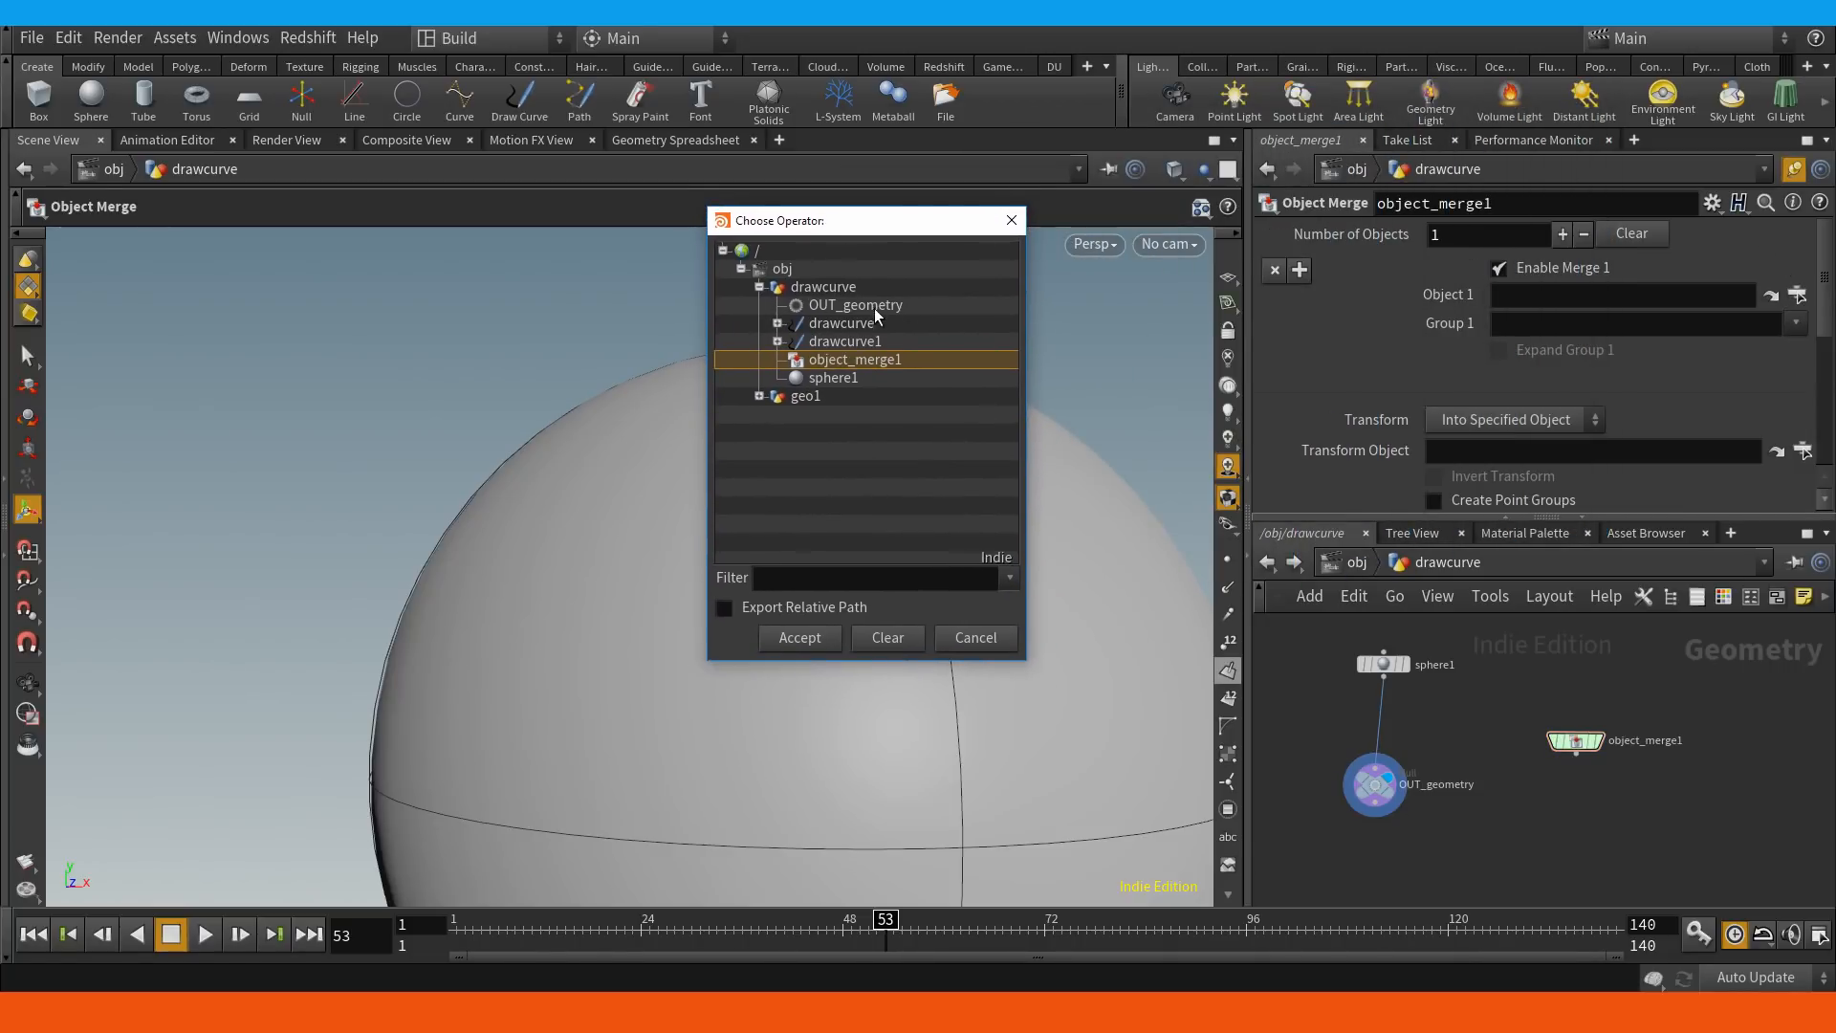
click(834, 308)
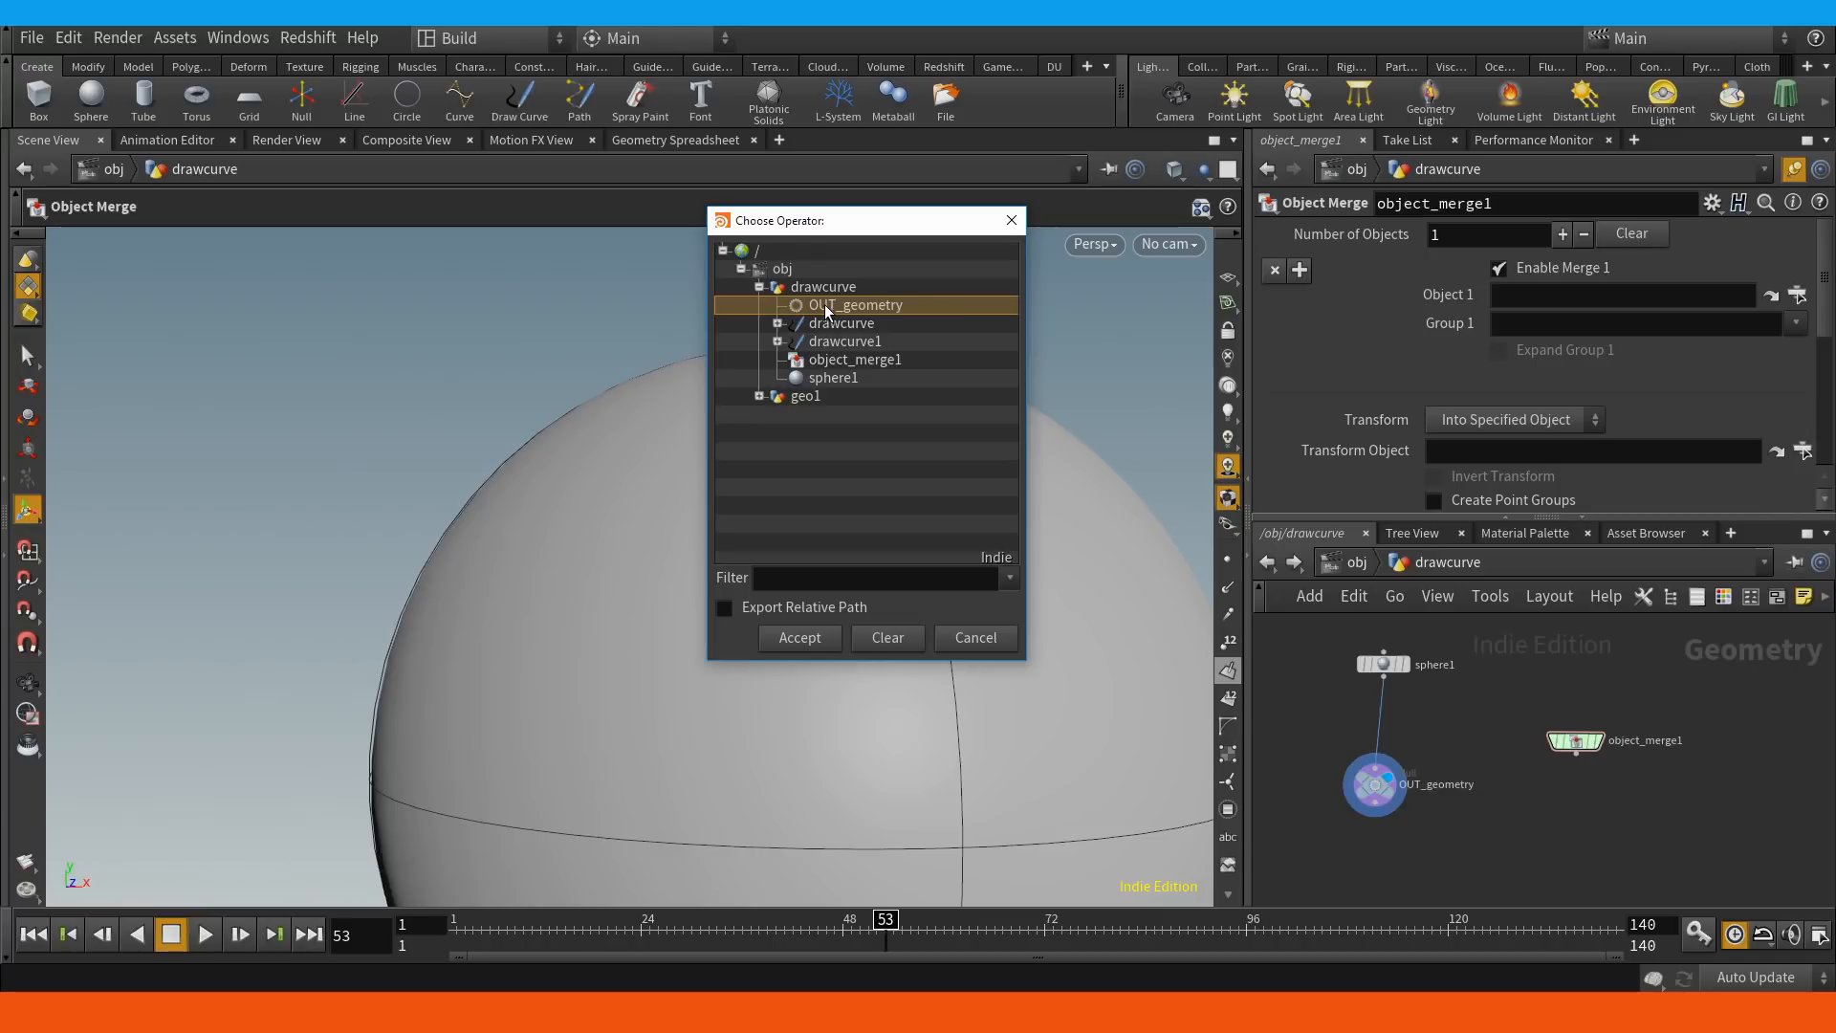
Rename the OUT_geometry null as ANTS_geometry to show its place in the operator chooser.
drag(1378, 792, 1368, 797)
double_click(1370, 795)
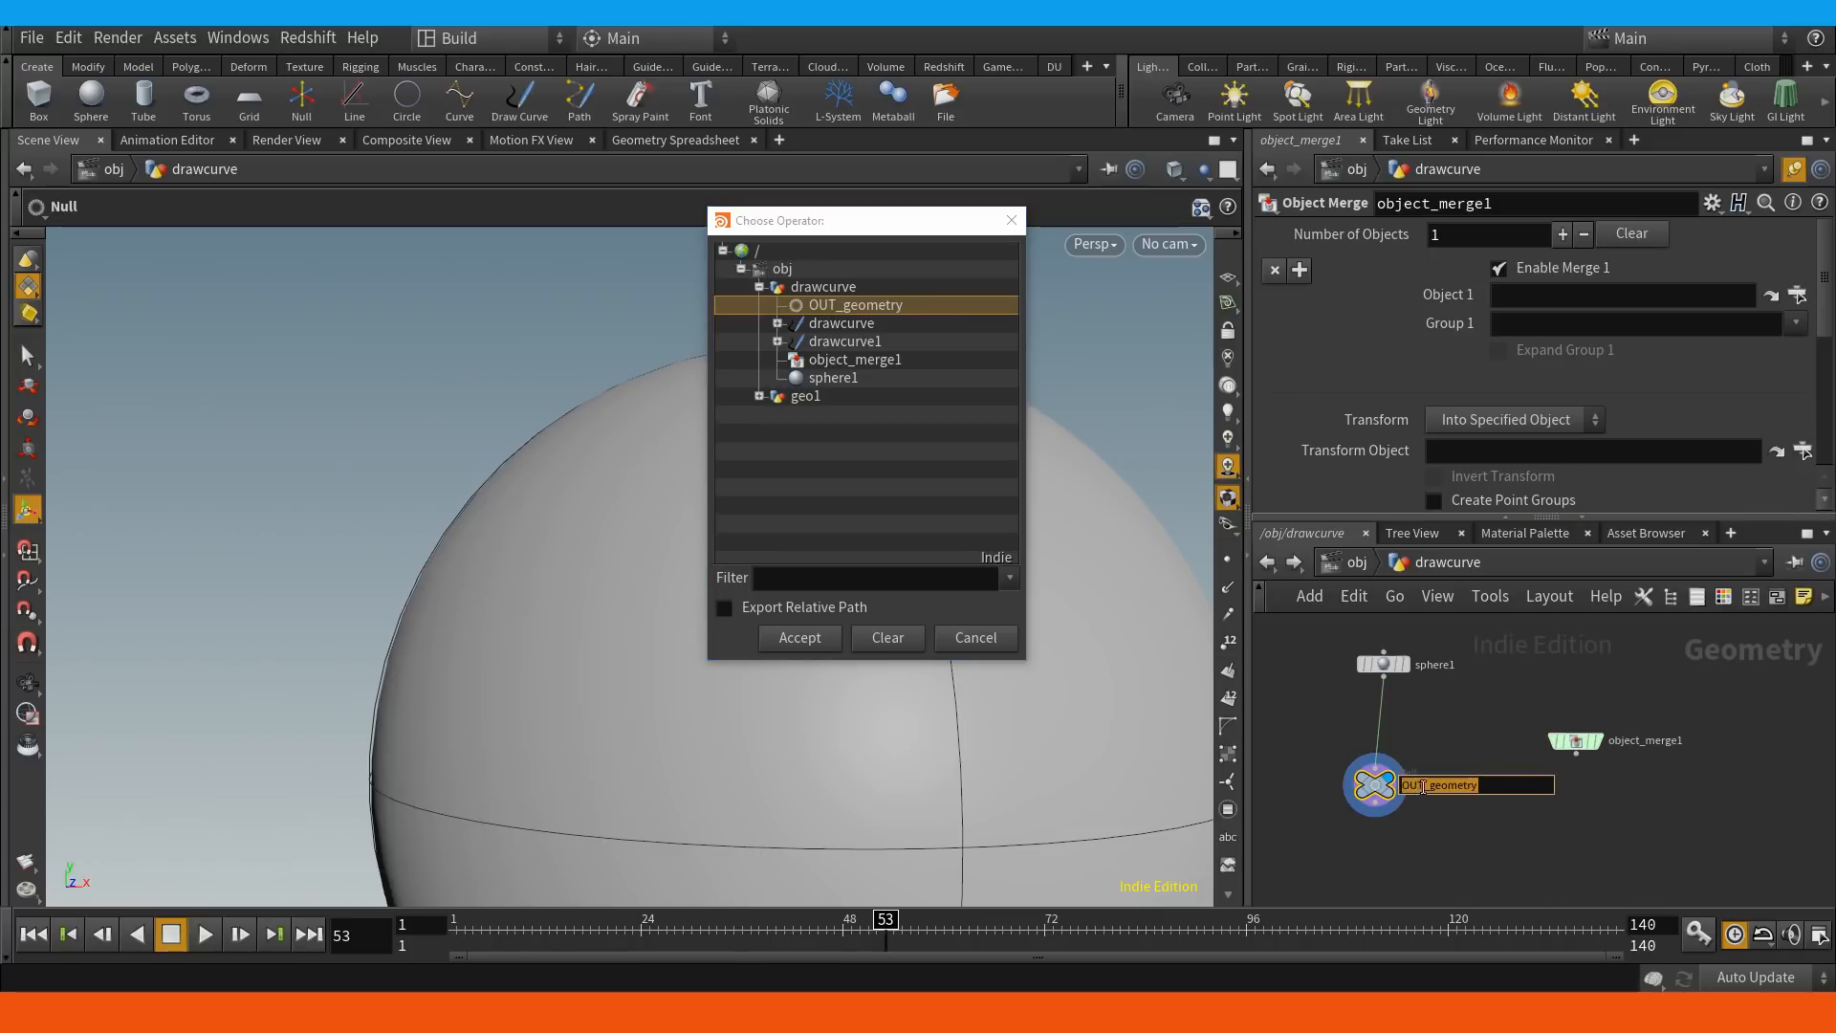
key(shift+Right)
key(shift+Right)
key(shift+Right)
text(ANTS)
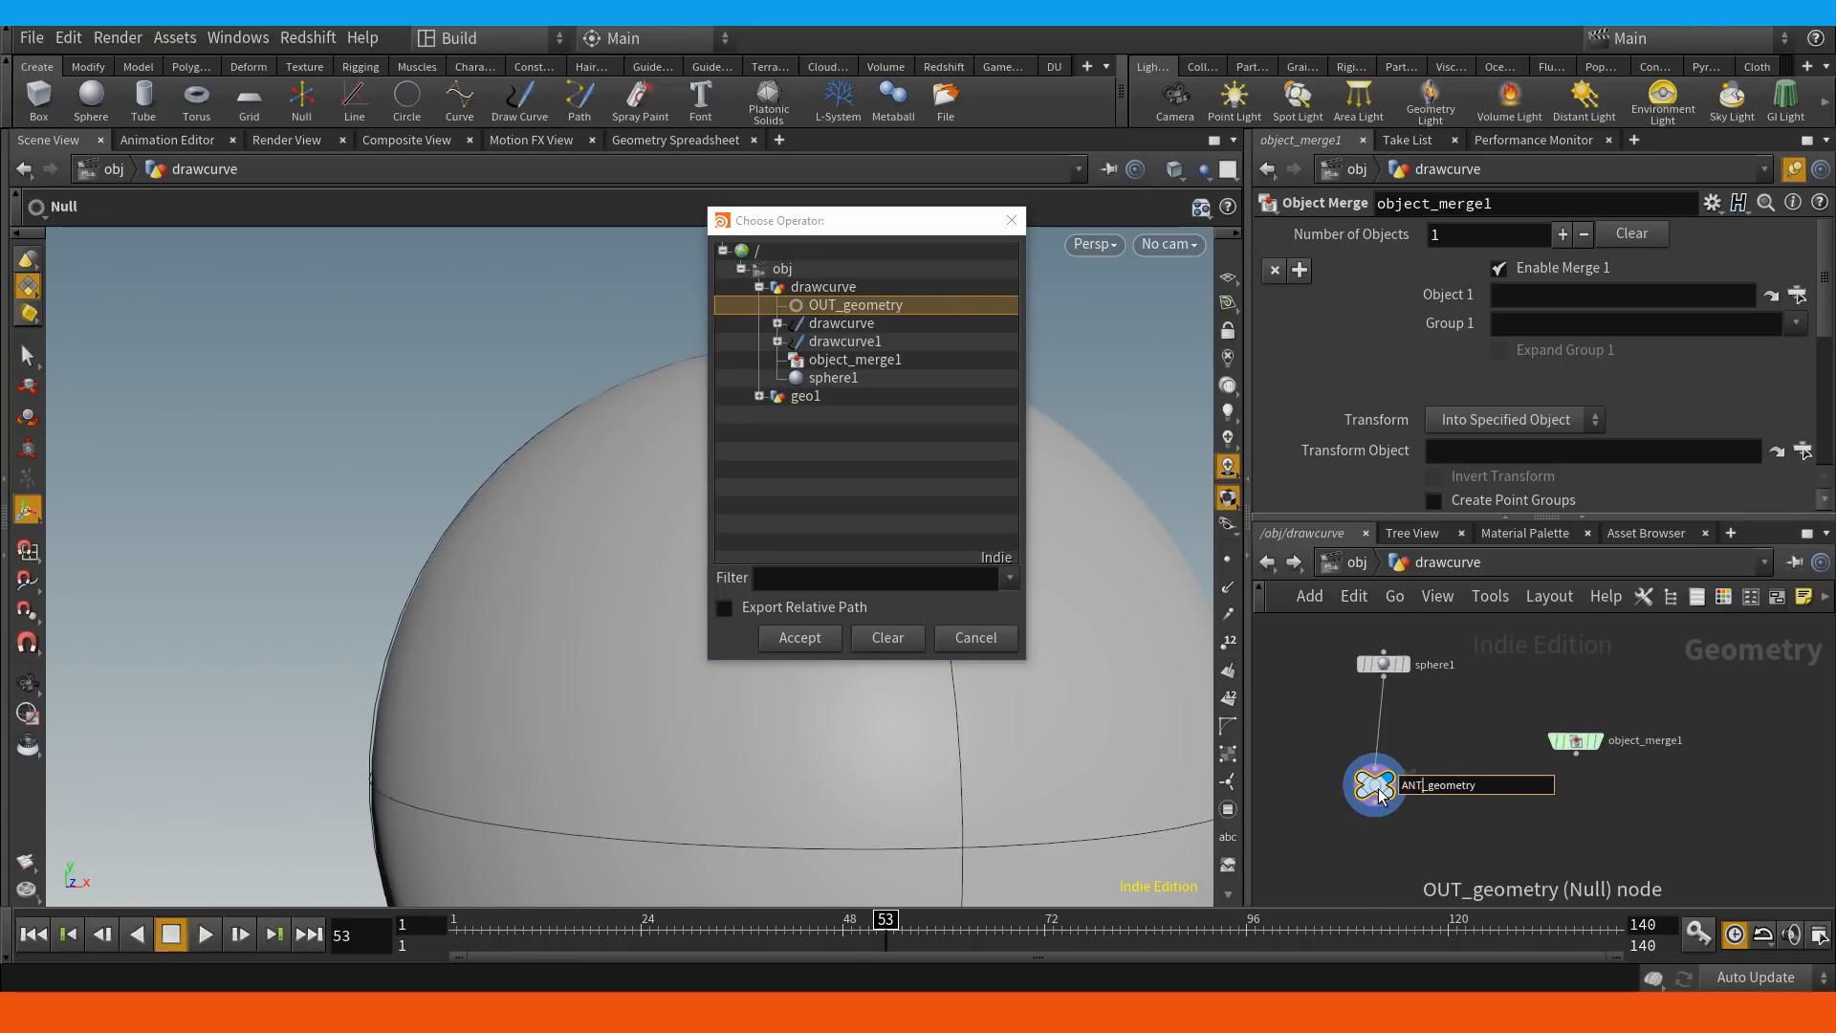
key(Return)
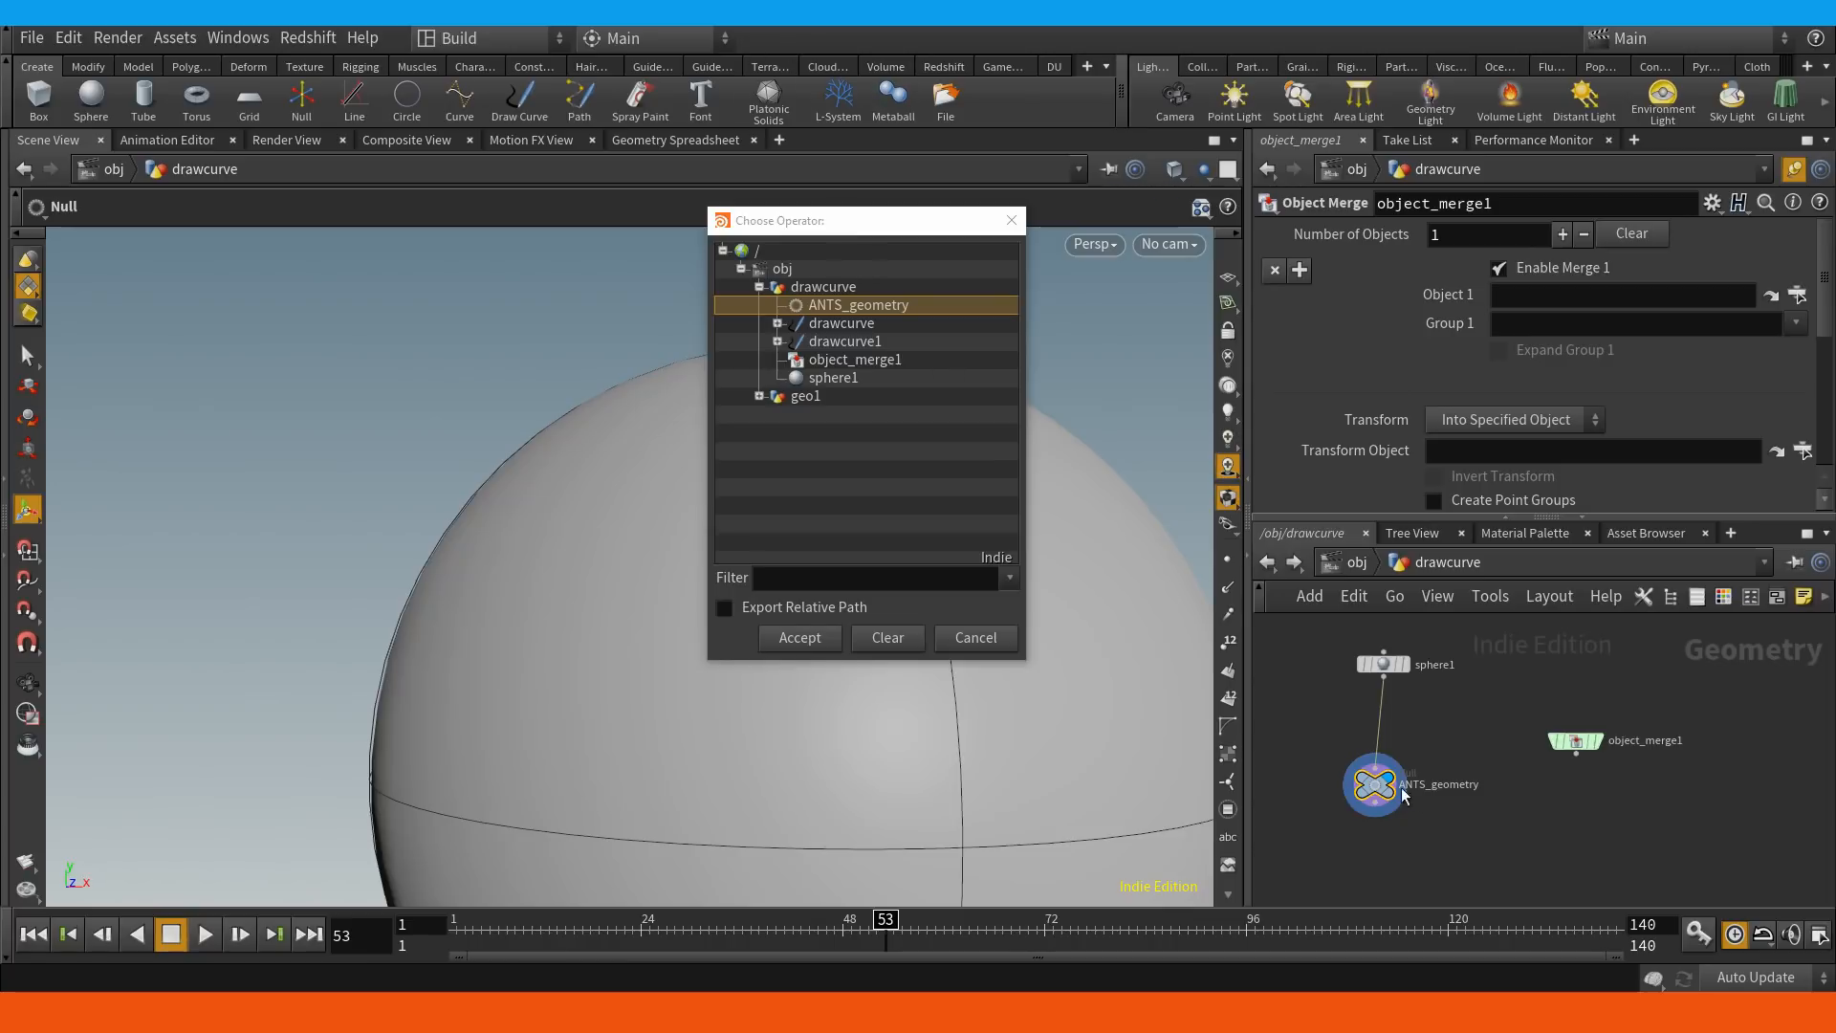
Replace the null's ANTS prefix with ZZZ so that it is named ZZZ_geometry.
double_click(1370, 791)
key(shift+Right)
key(shift+Right)
key(shift+Right)
key(shift+Right)
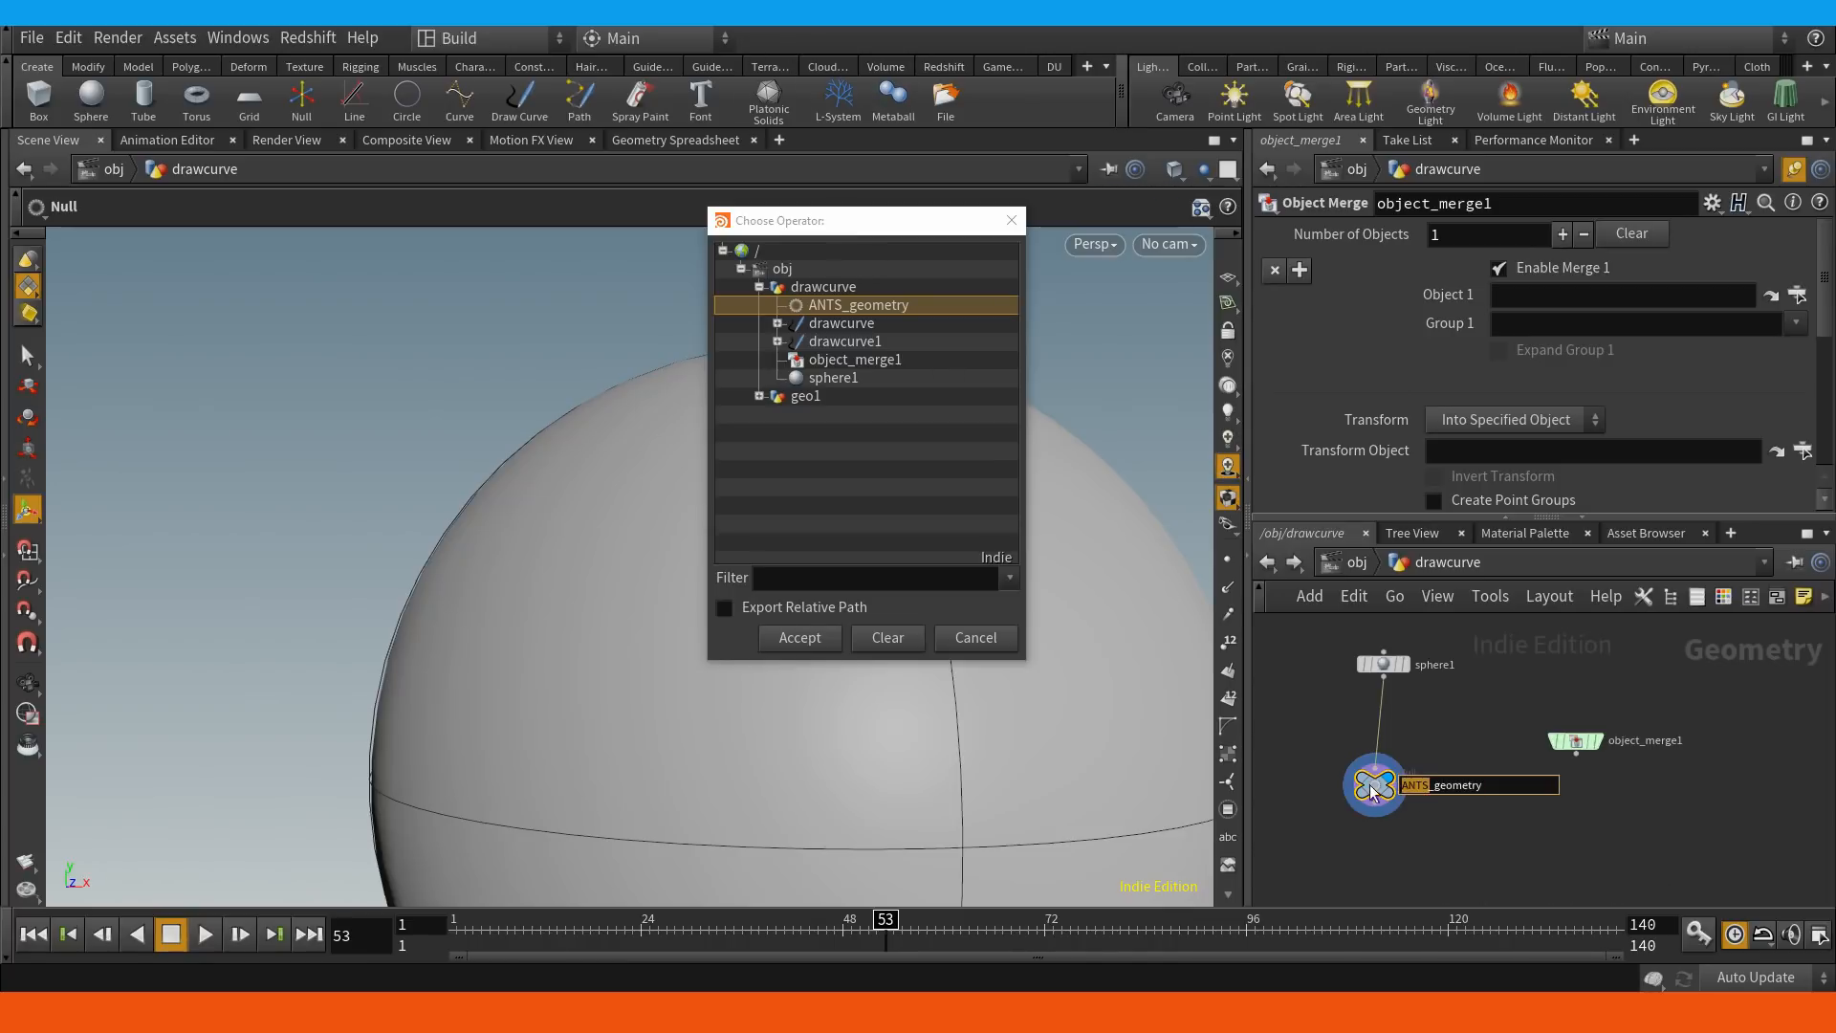
text(ZZZ)
key(Return)
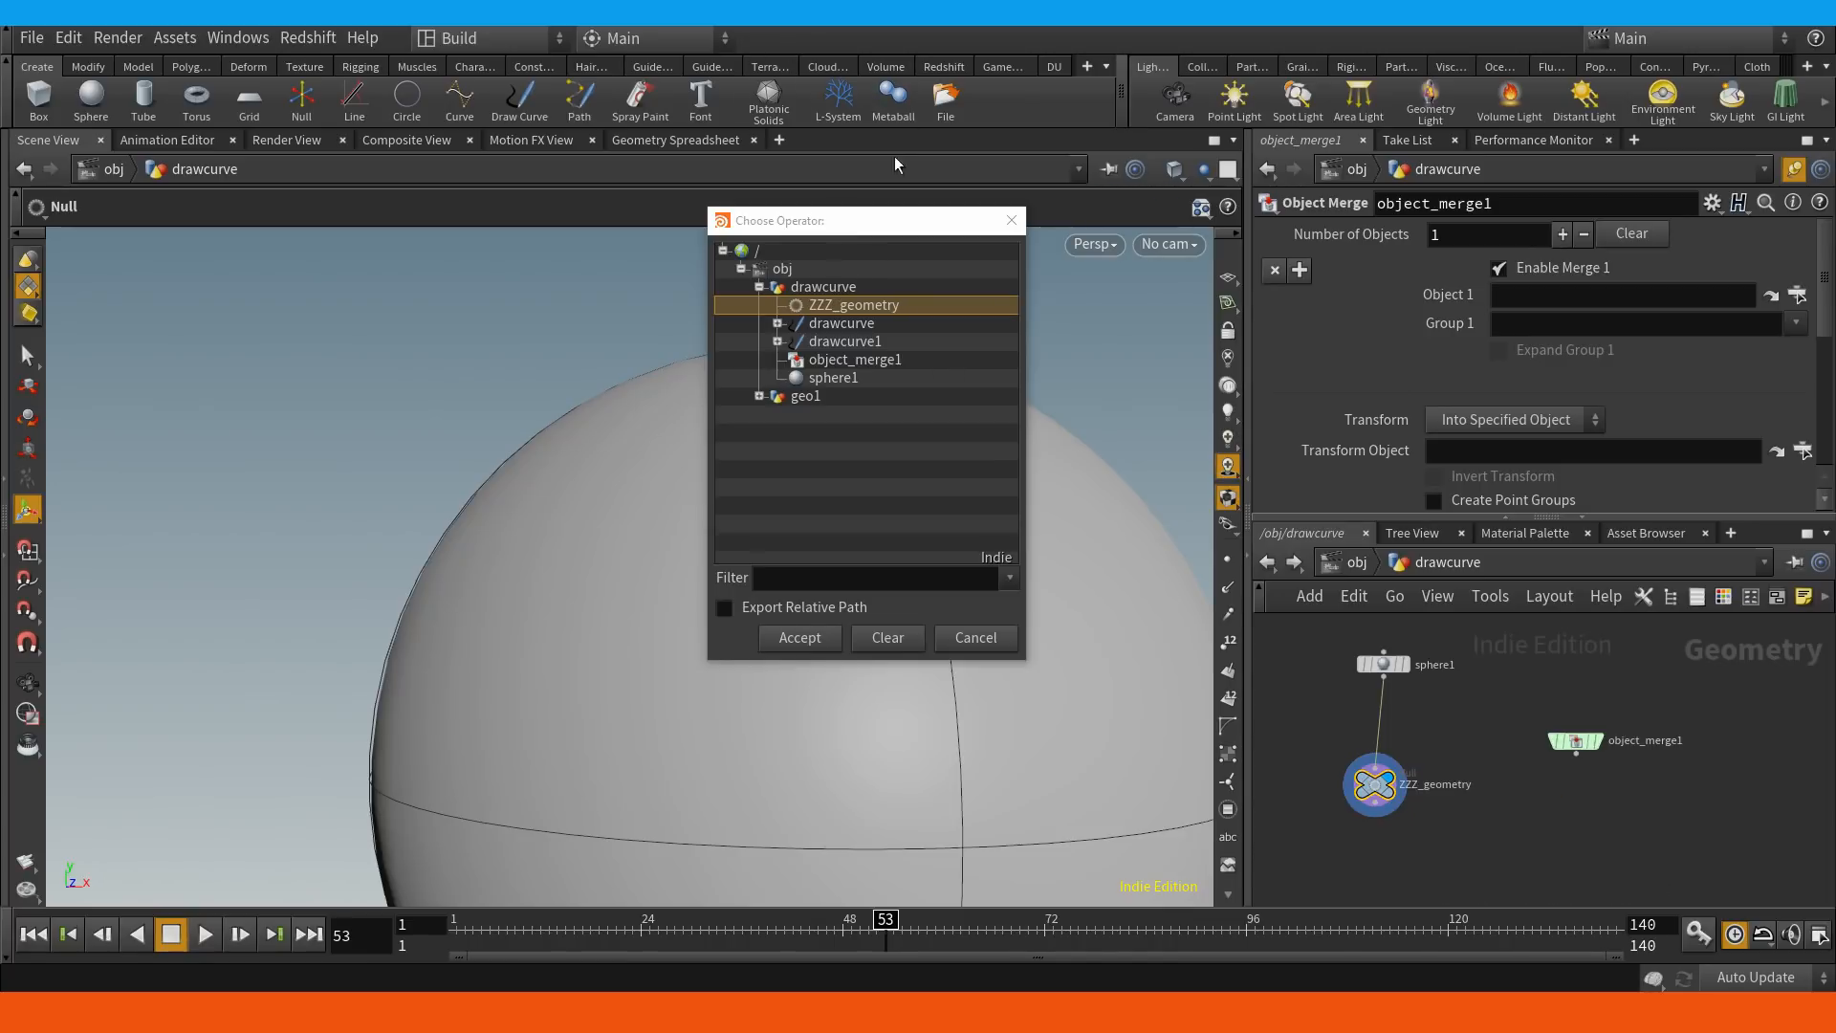
Align the ZZZ_geometry null directly beneath sphere1 and highlight the drawcurve network in the operator chooser.
drag(839, 222, 919, 225)
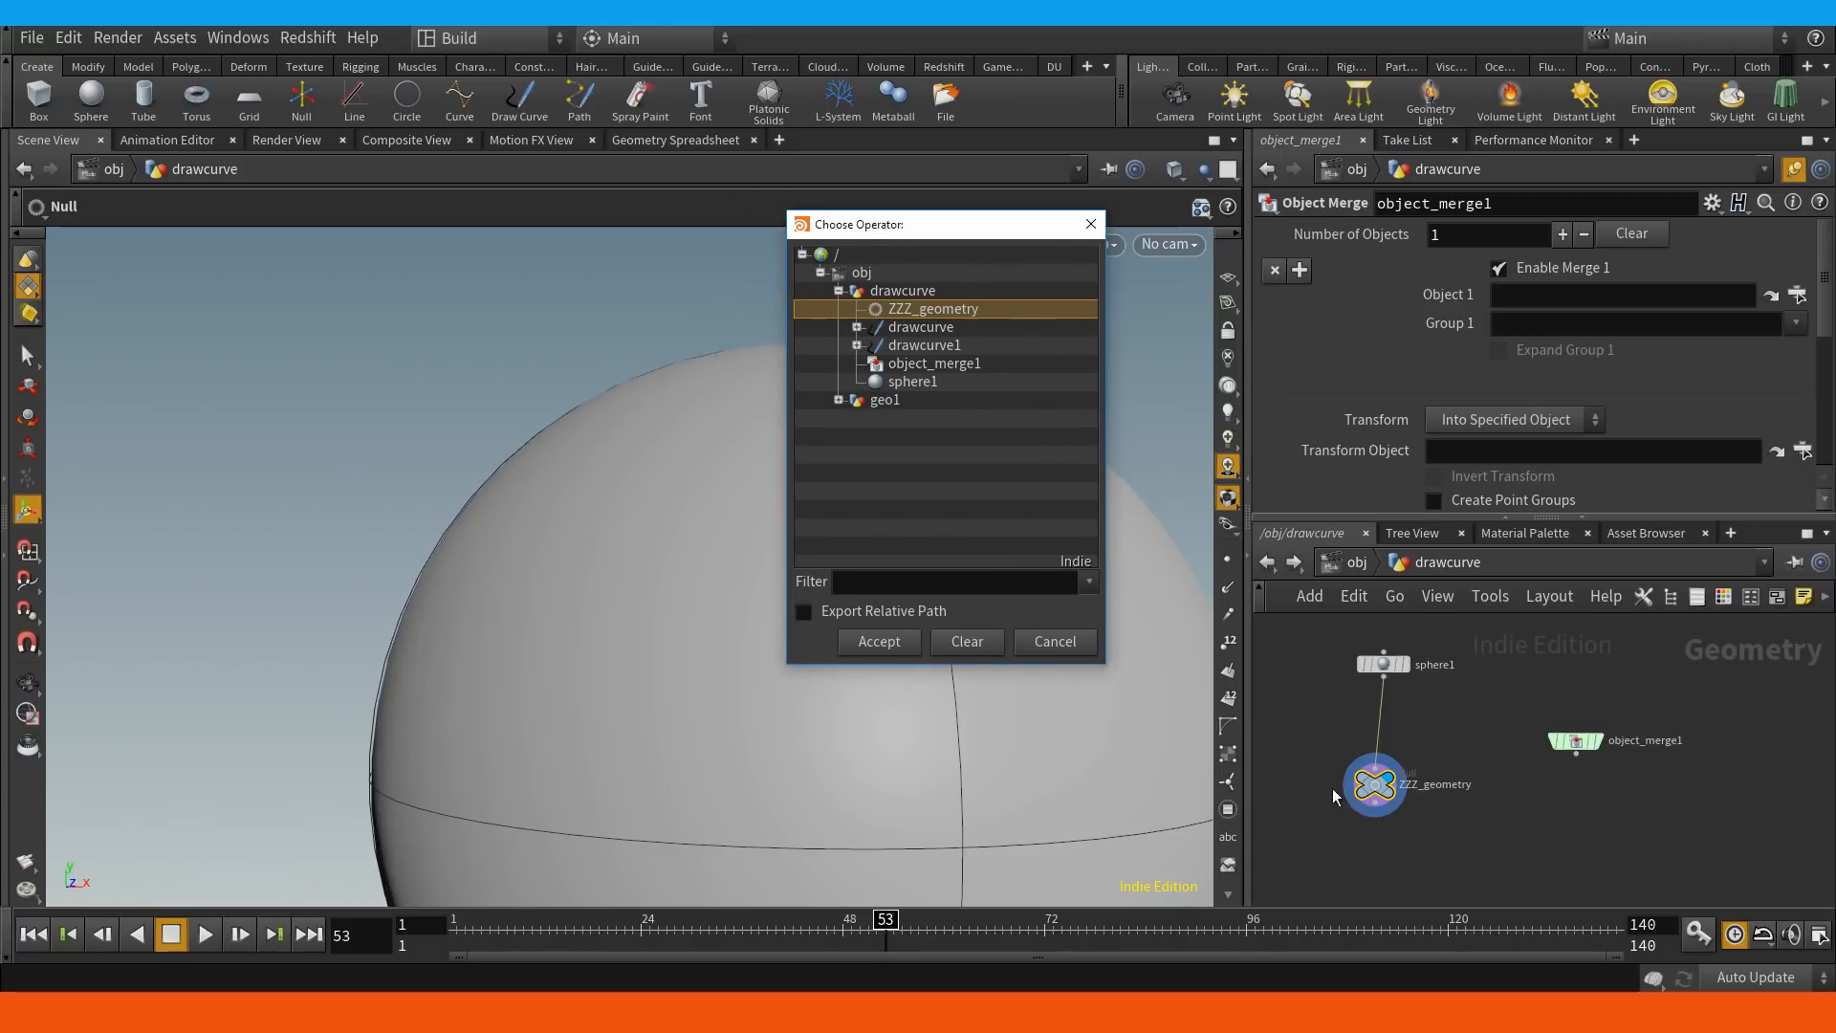
mouse_move(1378, 786)
mouse_down()
mouse_move(1402, 780)
mouse_move(1378, 813)
mouse_up()
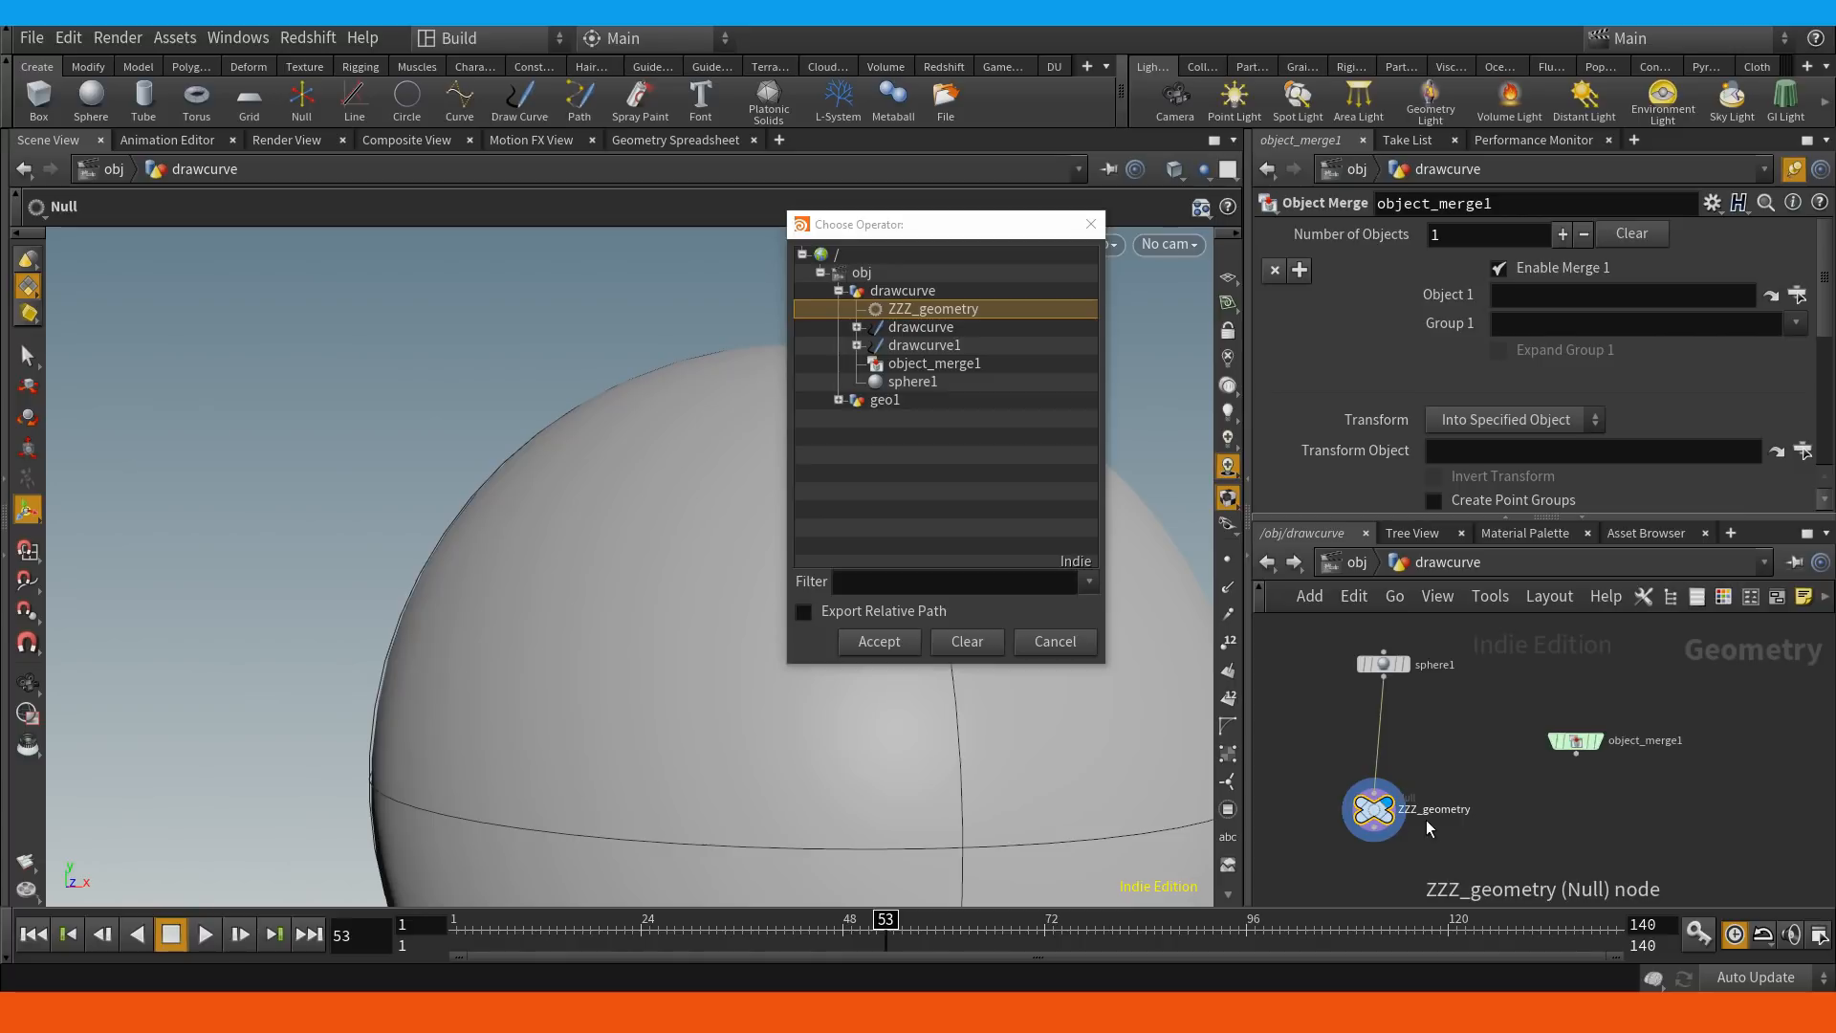
drag(1374, 817, 1384, 806)
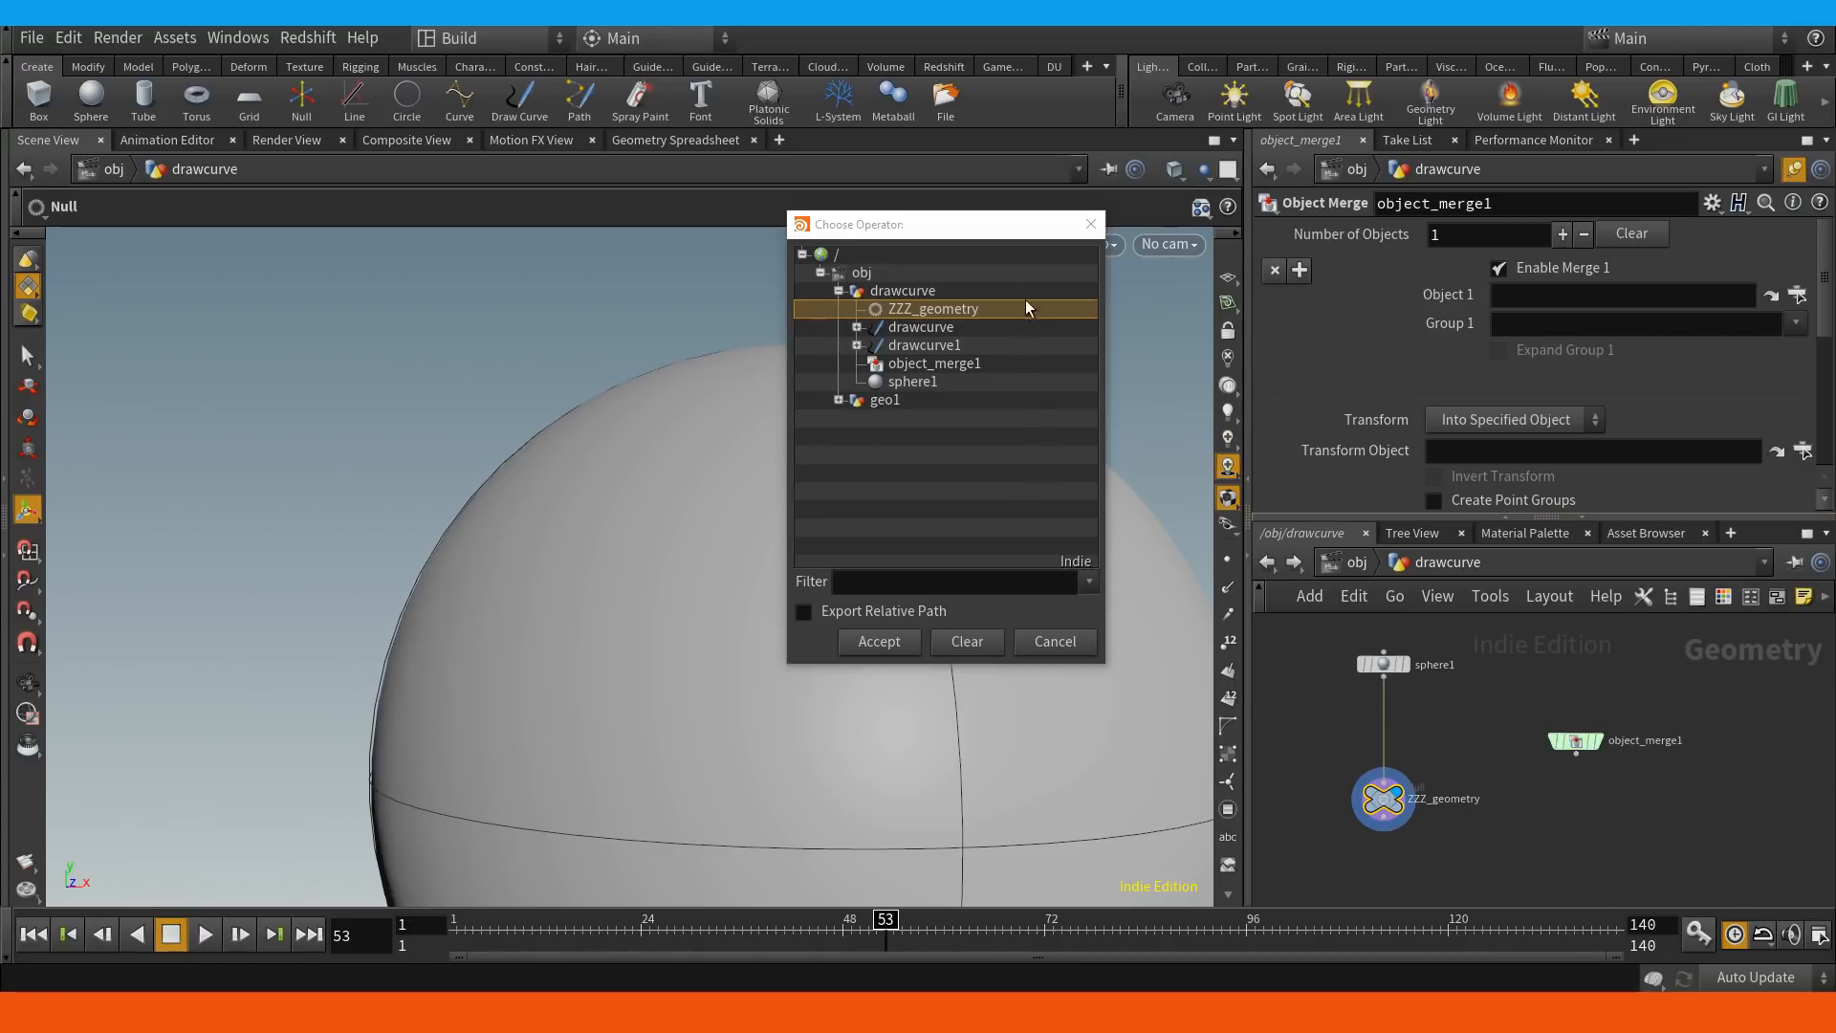
click(920, 291)
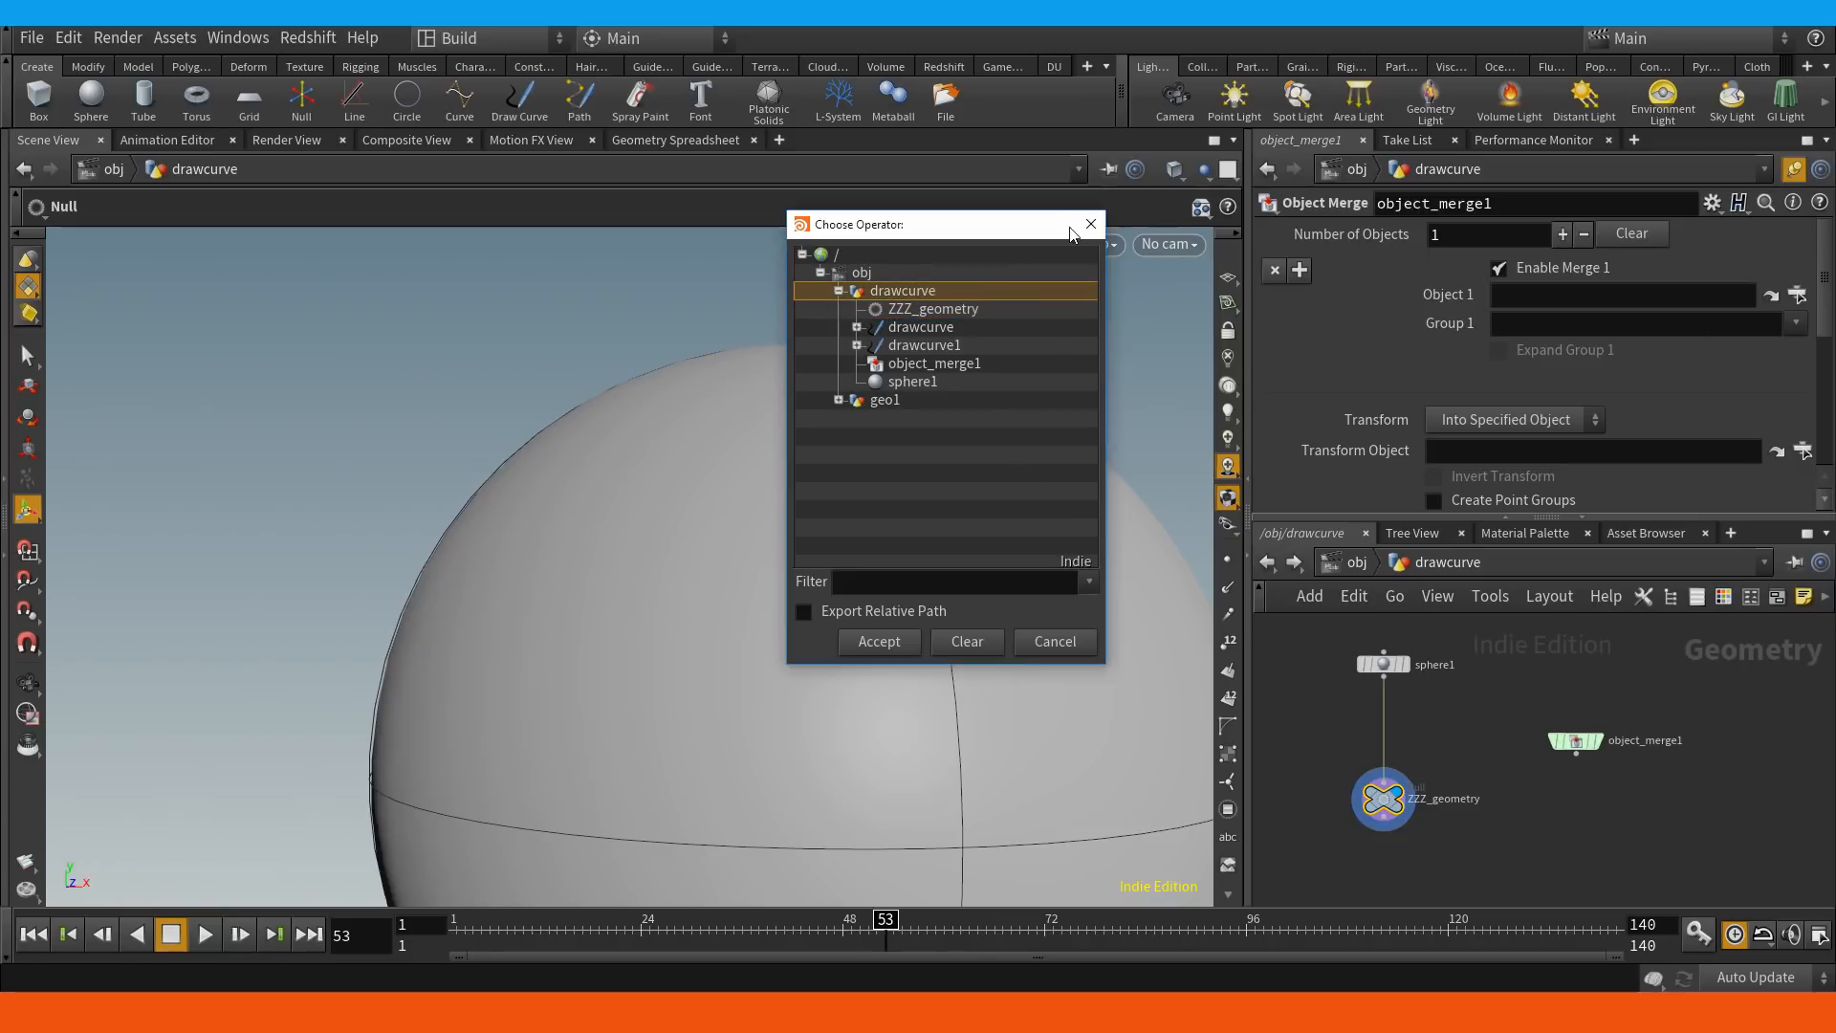
click(885, 400)
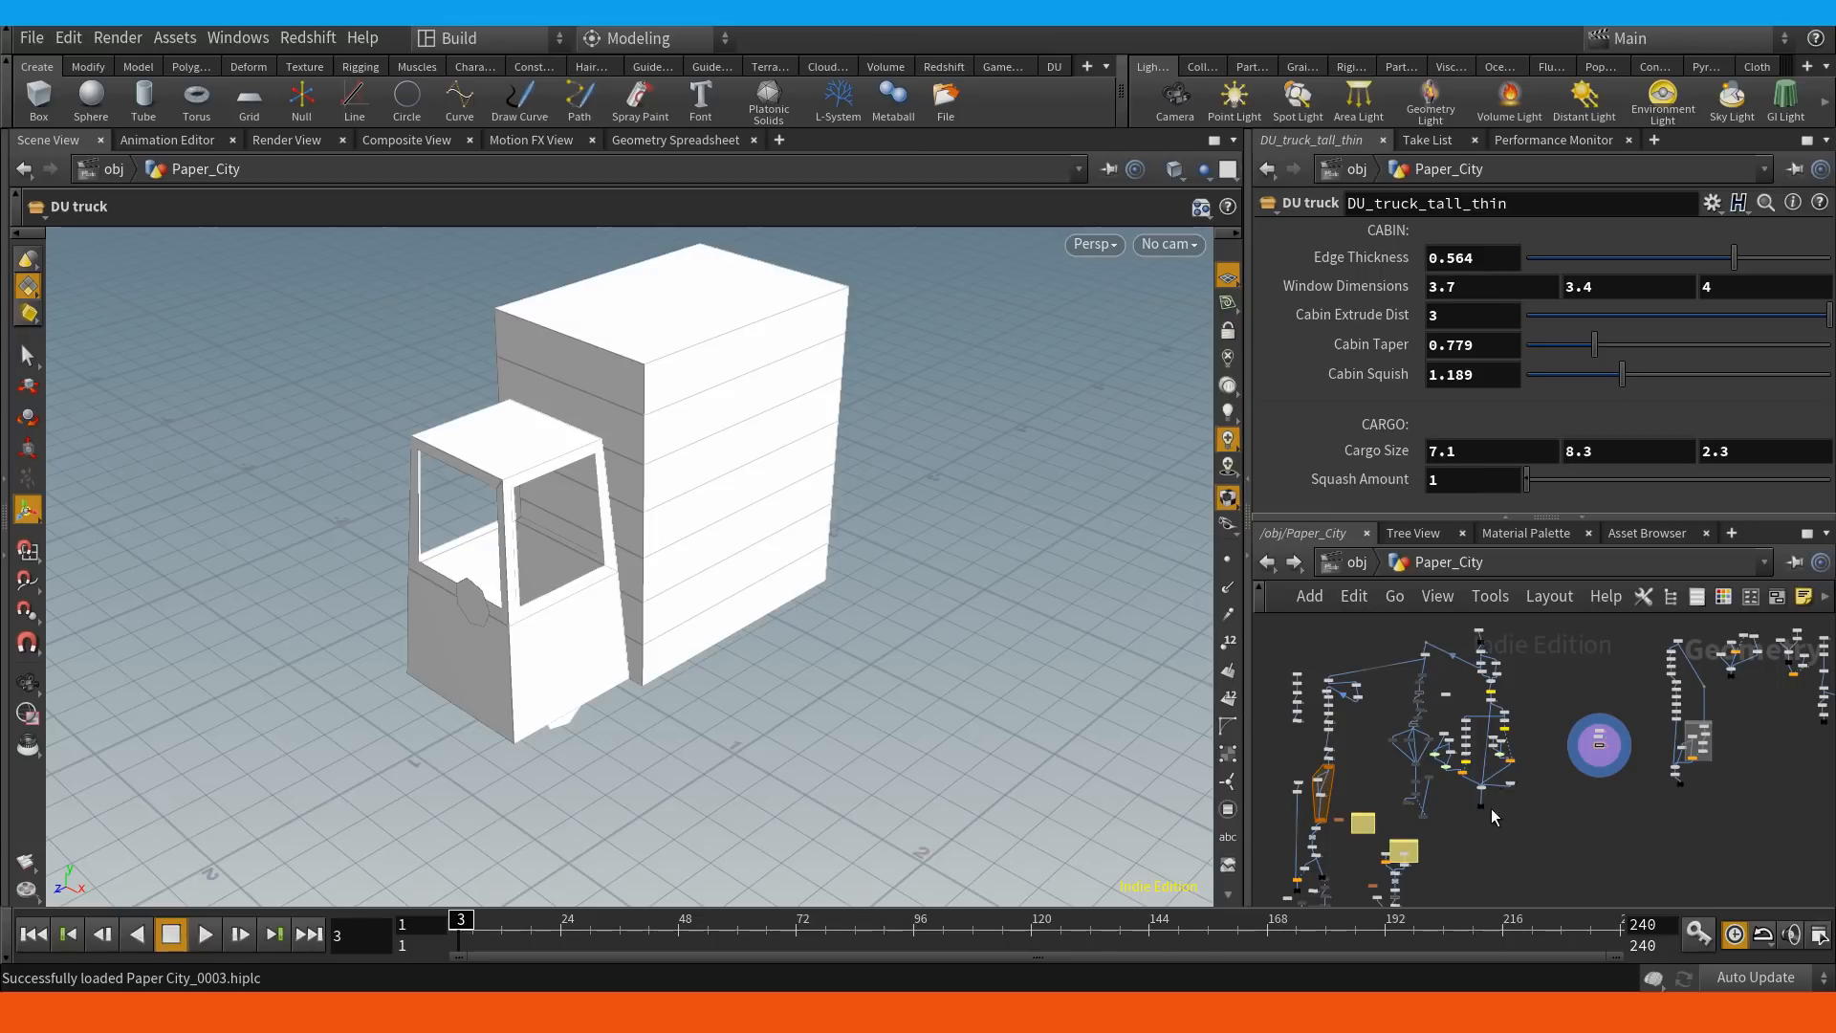
Locate the OUT_city null below merge6 in the Paper_City network and display its parameters.
key(space)
middle_drag(1493, 815, 1492, 740)
mouse_move(1490, 742)
right_down()
mouse_move(1521, 771)
mouse_move(1616, 760)
mouse_move(1504, 794)
mouse_move(1484, 746)
right_up()
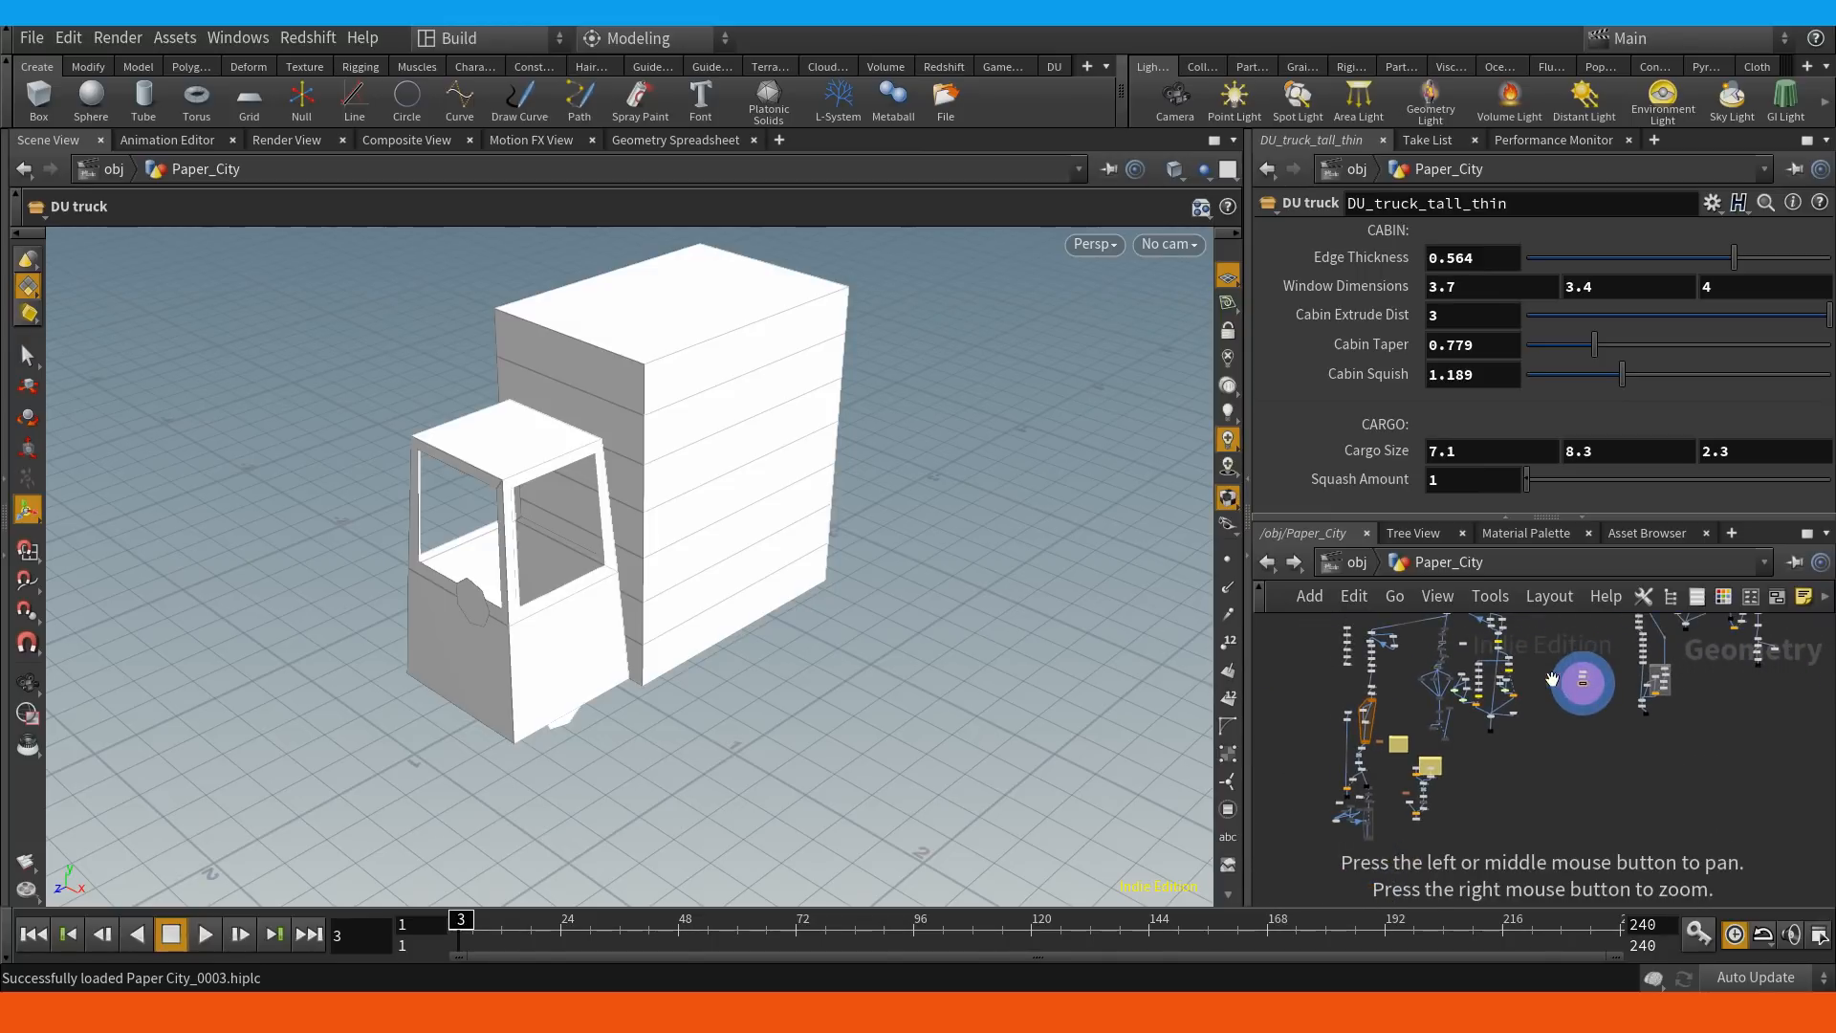
mouse_move(1559, 651)
middle_down()
mouse_move(1368, 746)
mouse_move(1498, 695)
mouse_move(1556, 640)
middle_up()
mouse_move(1507, 743)
middle_down()
mouse_move(1528, 735)
mouse_move(1509, 736)
middle_up()
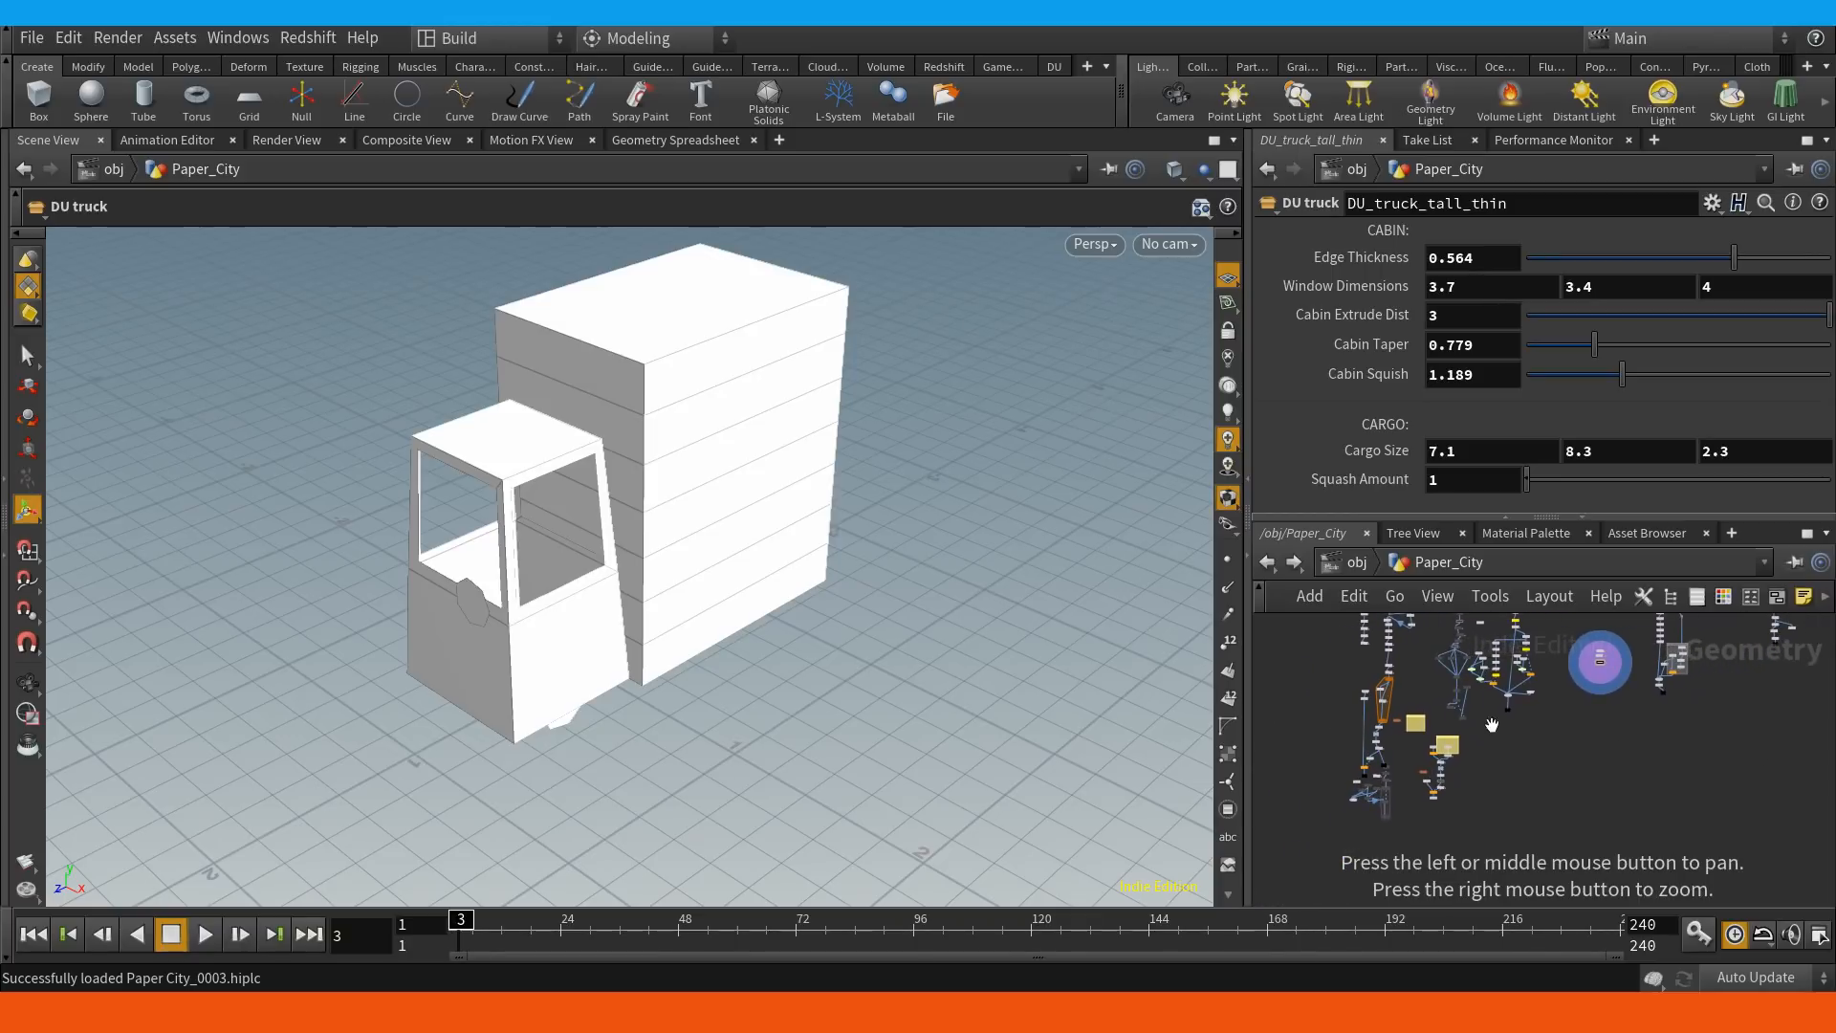
right_drag(1528, 735, 1735, 726)
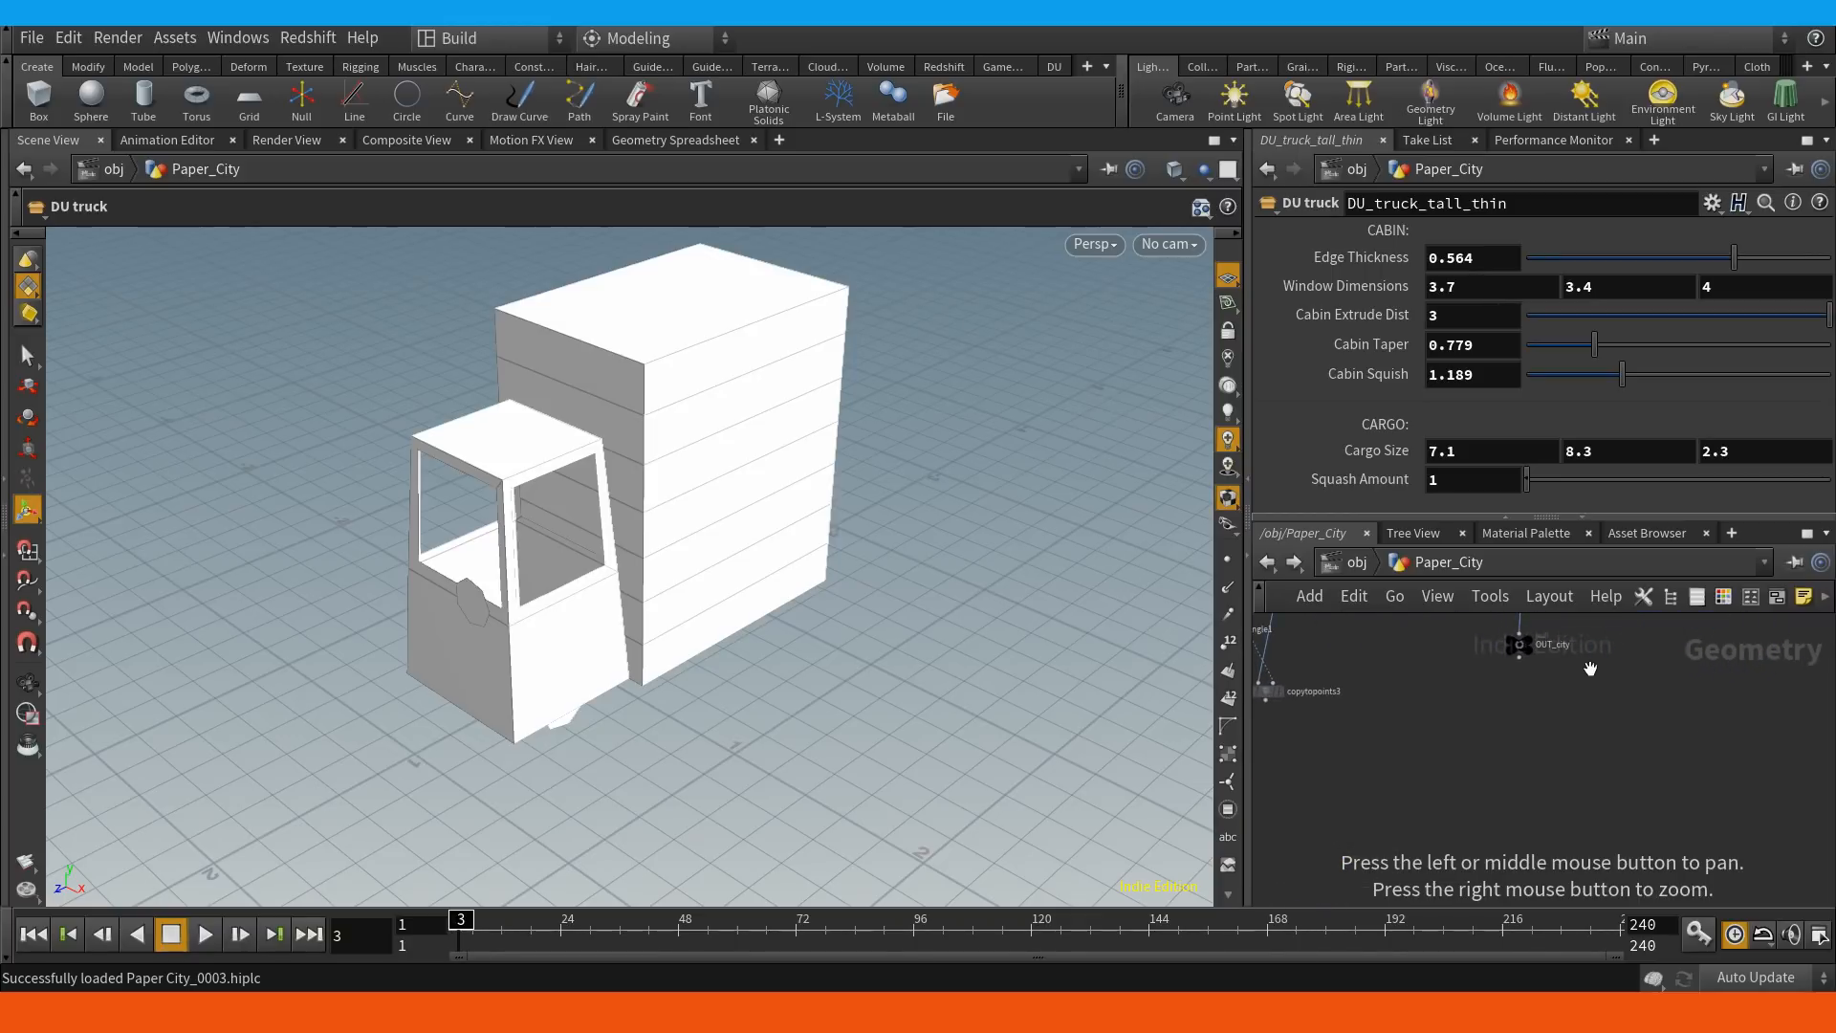
middle_drag(1591, 669, 1520, 764)
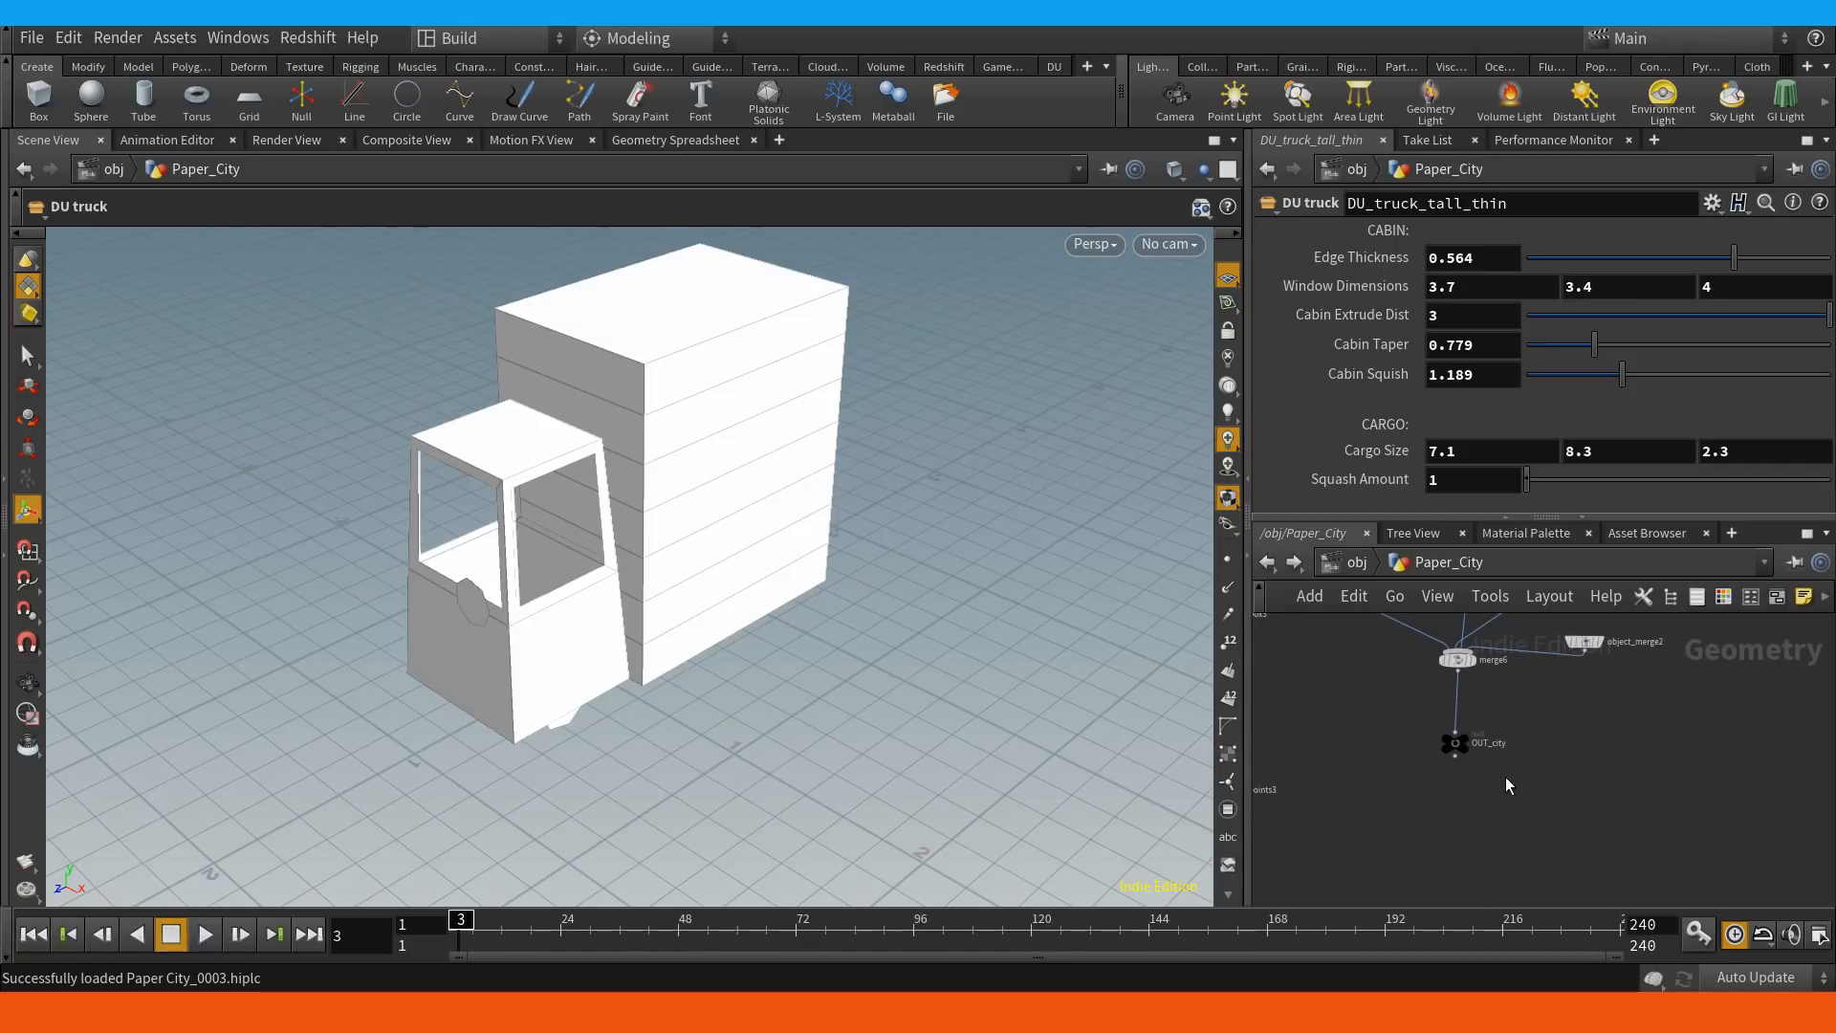
click(1455, 744)
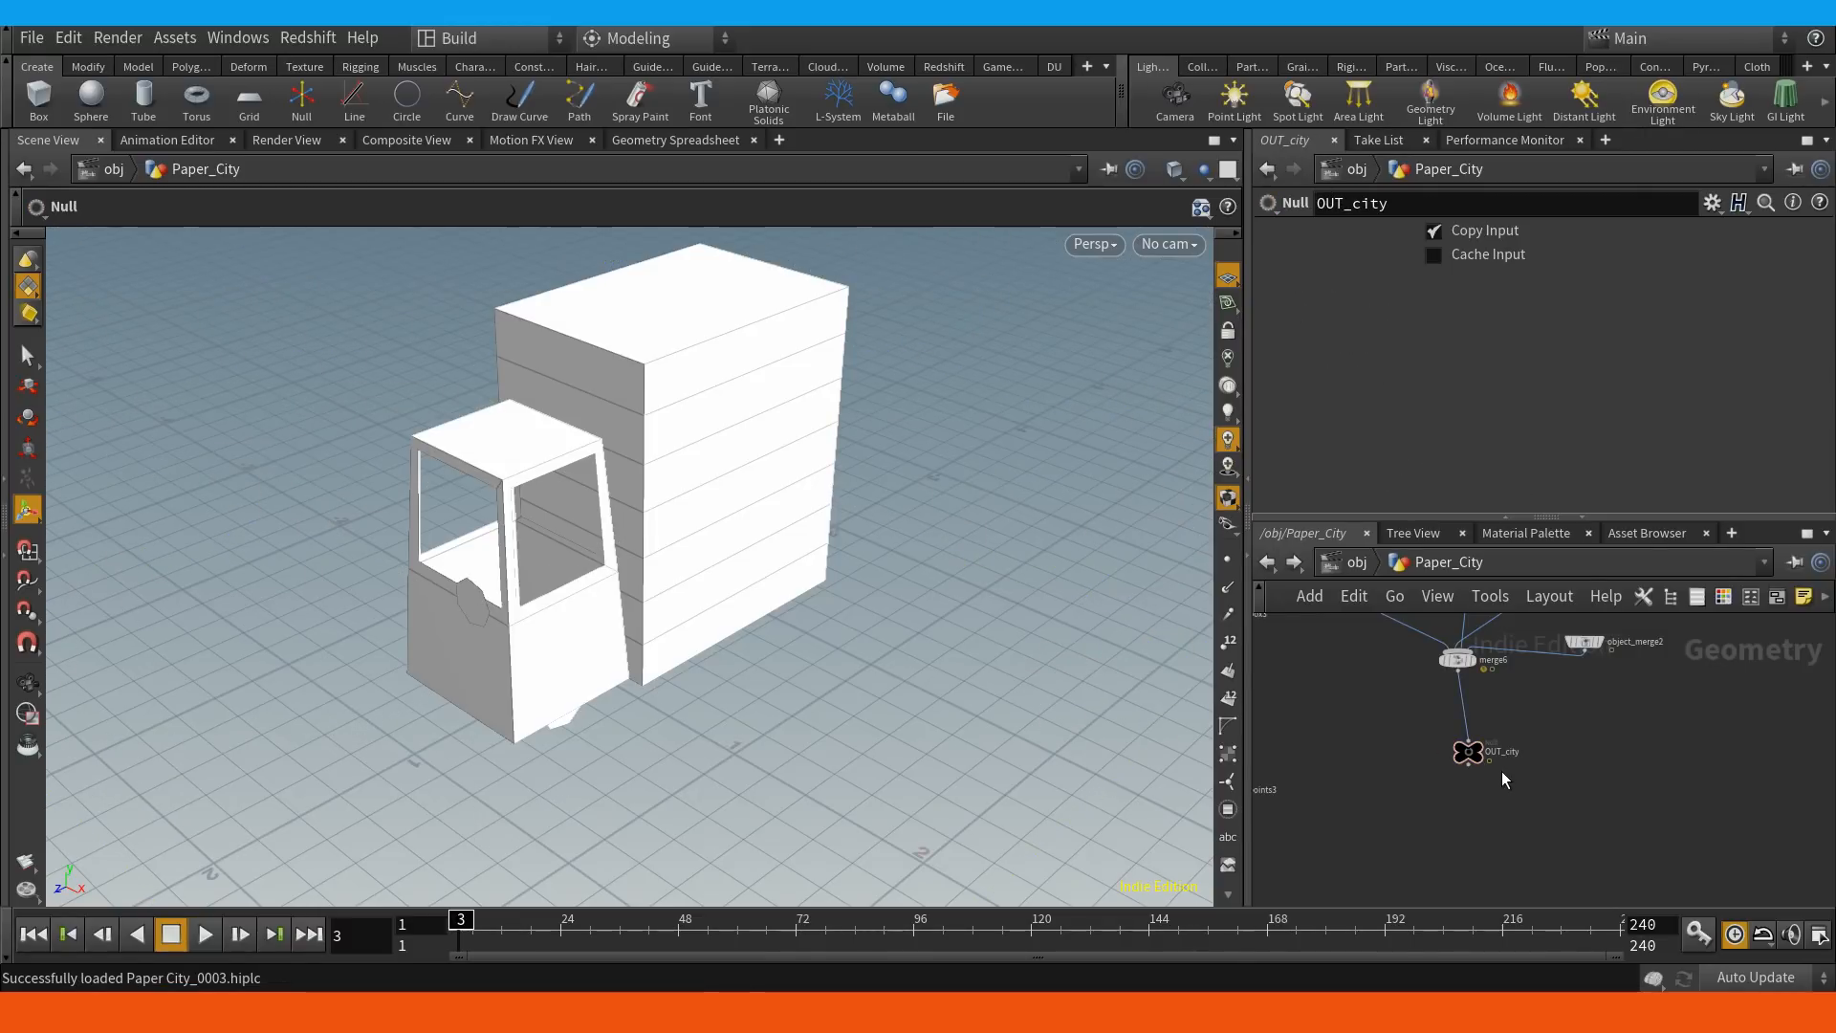
mouse_move(1500, 769)
middle_down()
mouse_move(1546, 761)
mouse_move(1512, 771)
middle_up()
scroll(1495, 771, up, 2)
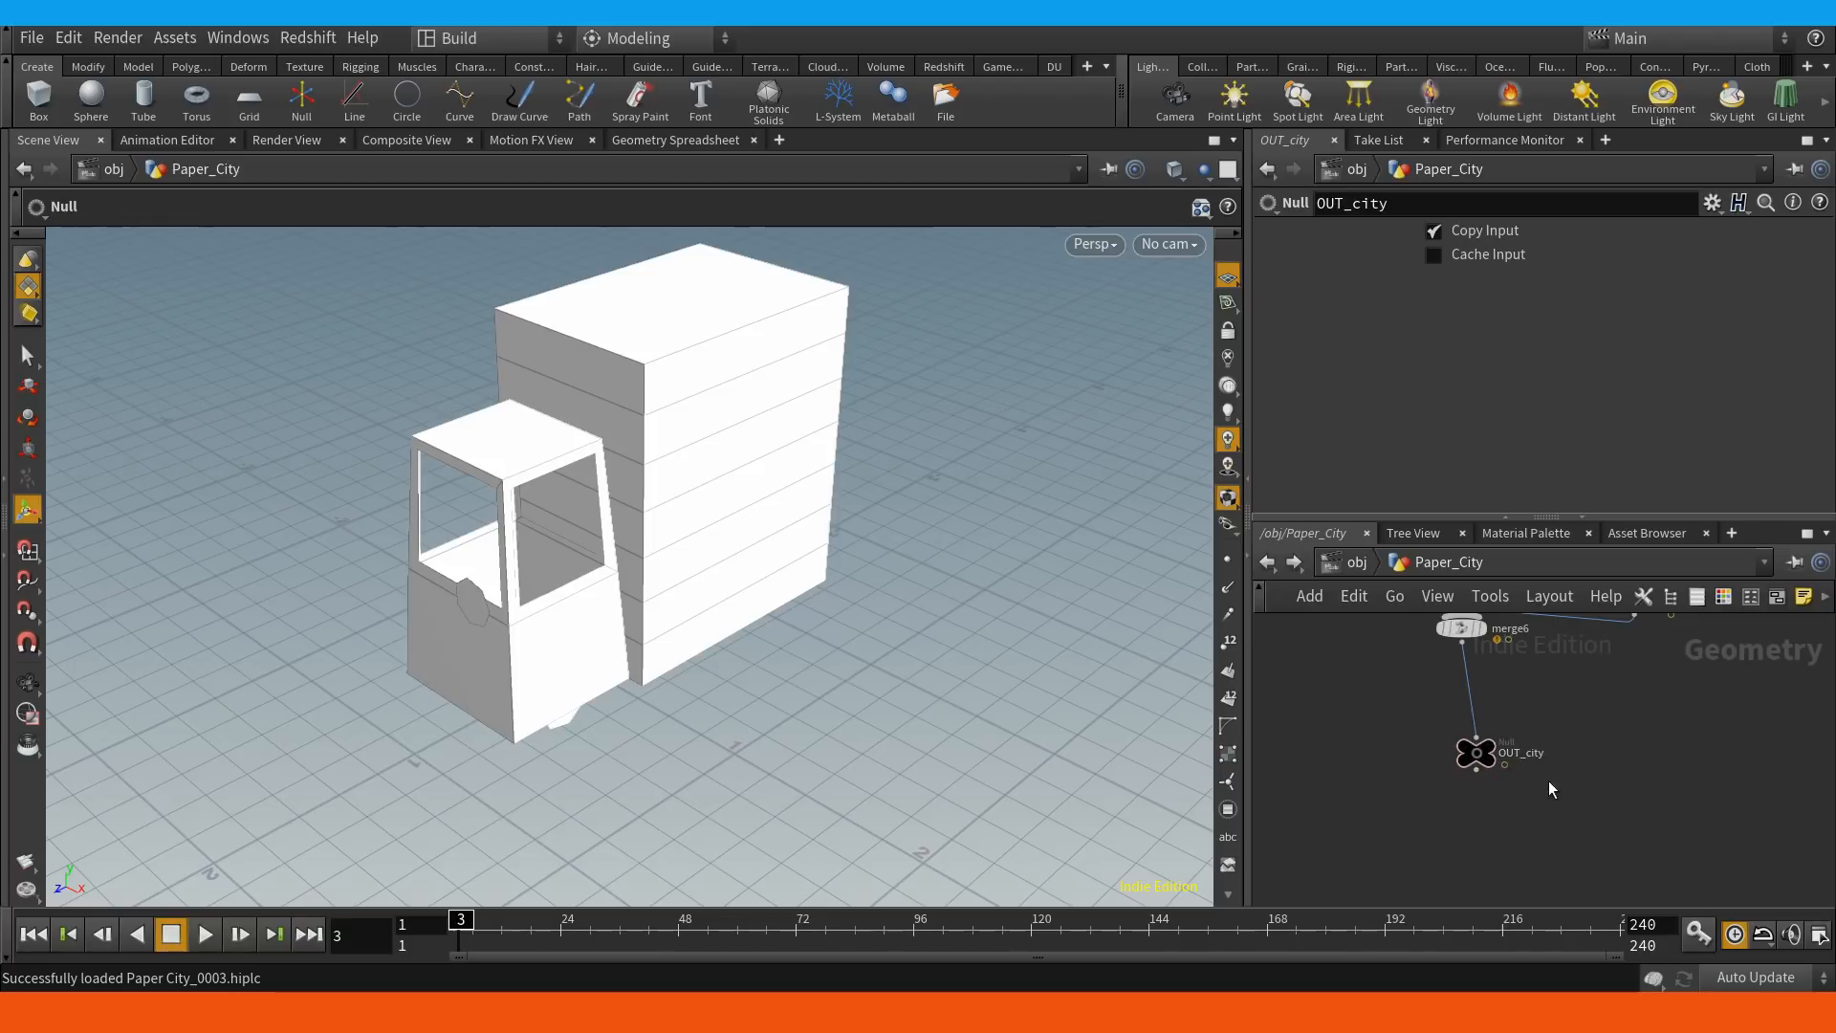
Find the IN_city_geo null in the Paper_City network and reposition it between grid3 and rnd_grp.
middle_drag(1563, 683, 1565, 778)
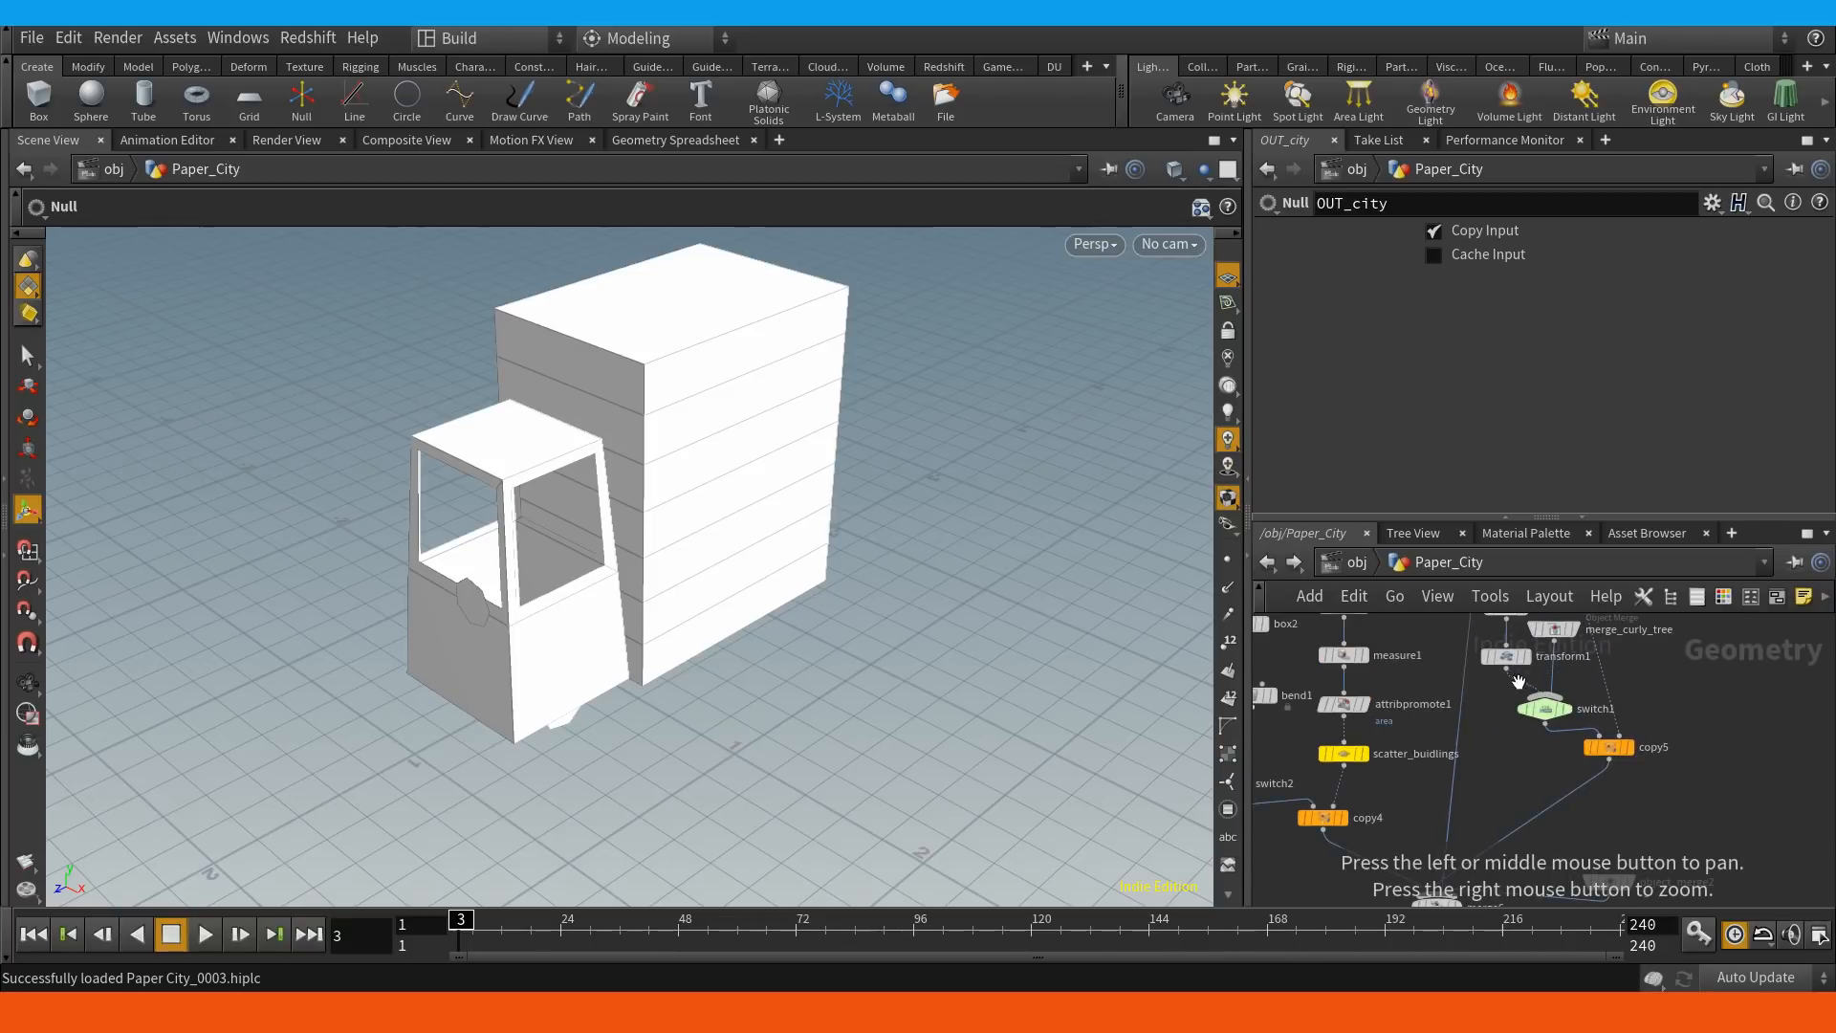
middle_drag(1512, 619, 1599, 785)
right_drag(1534, 705, 1484, 709)
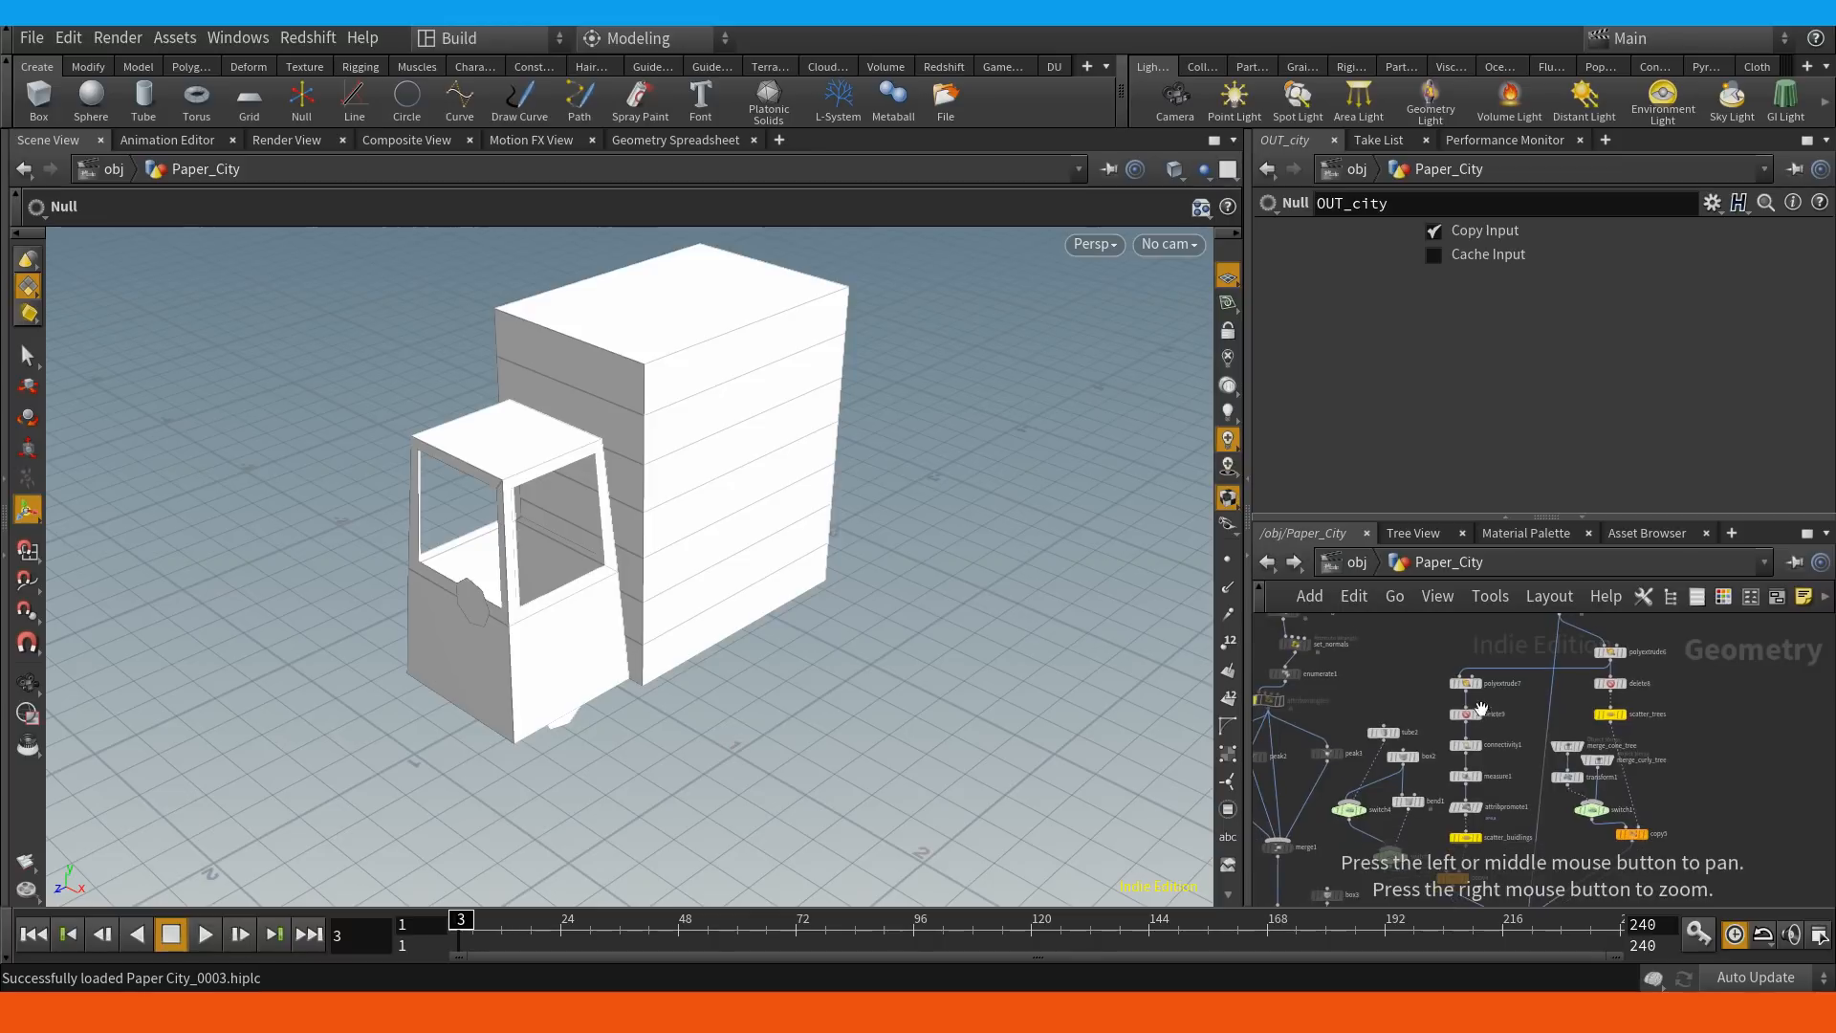
middle_drag(1461, 690, 1457, 617)
middle_drag(1500, 860, 1493, 712)
middle_drag(1394, 778, 1358, 816)
middle_drag(1577, 706, 1559, 838)
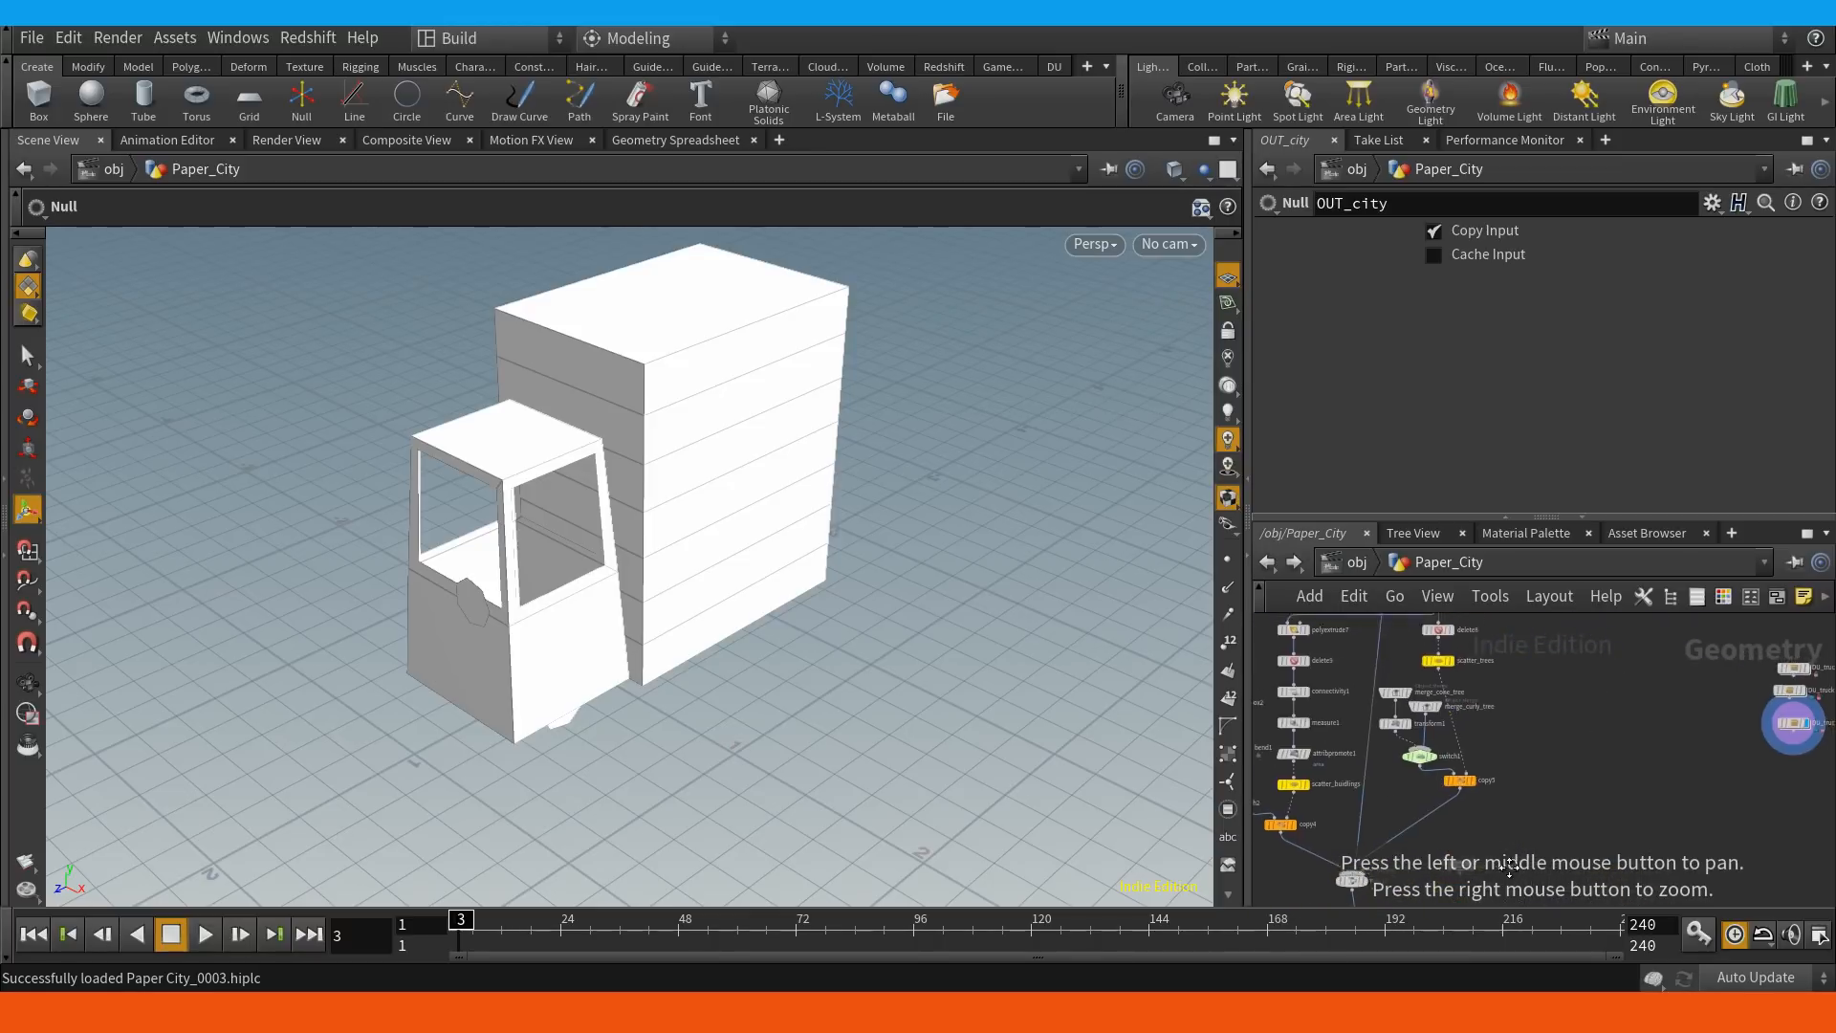
middle_drag(1614, 635, 1491, 737)
scroll(1487, 756, up, 5)
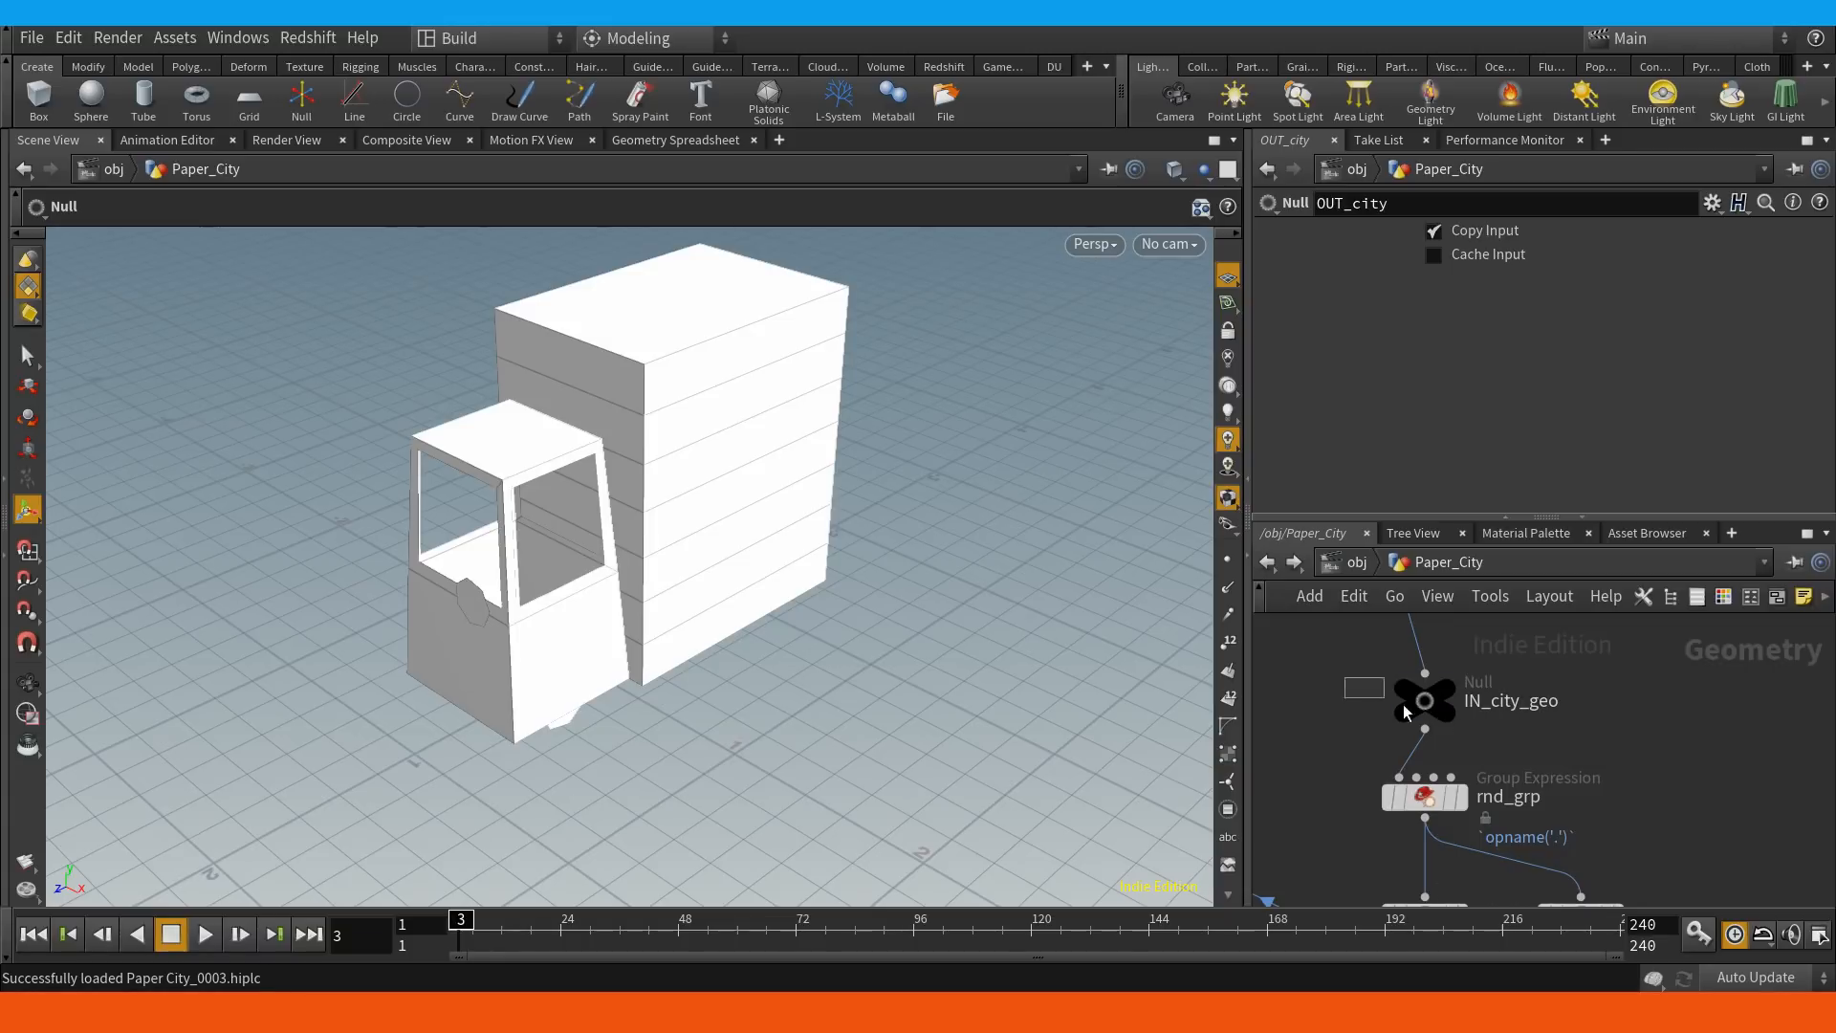
drag(1404, 710, 1382, 684)
middle_drag(1381, 684, 1364, 748)
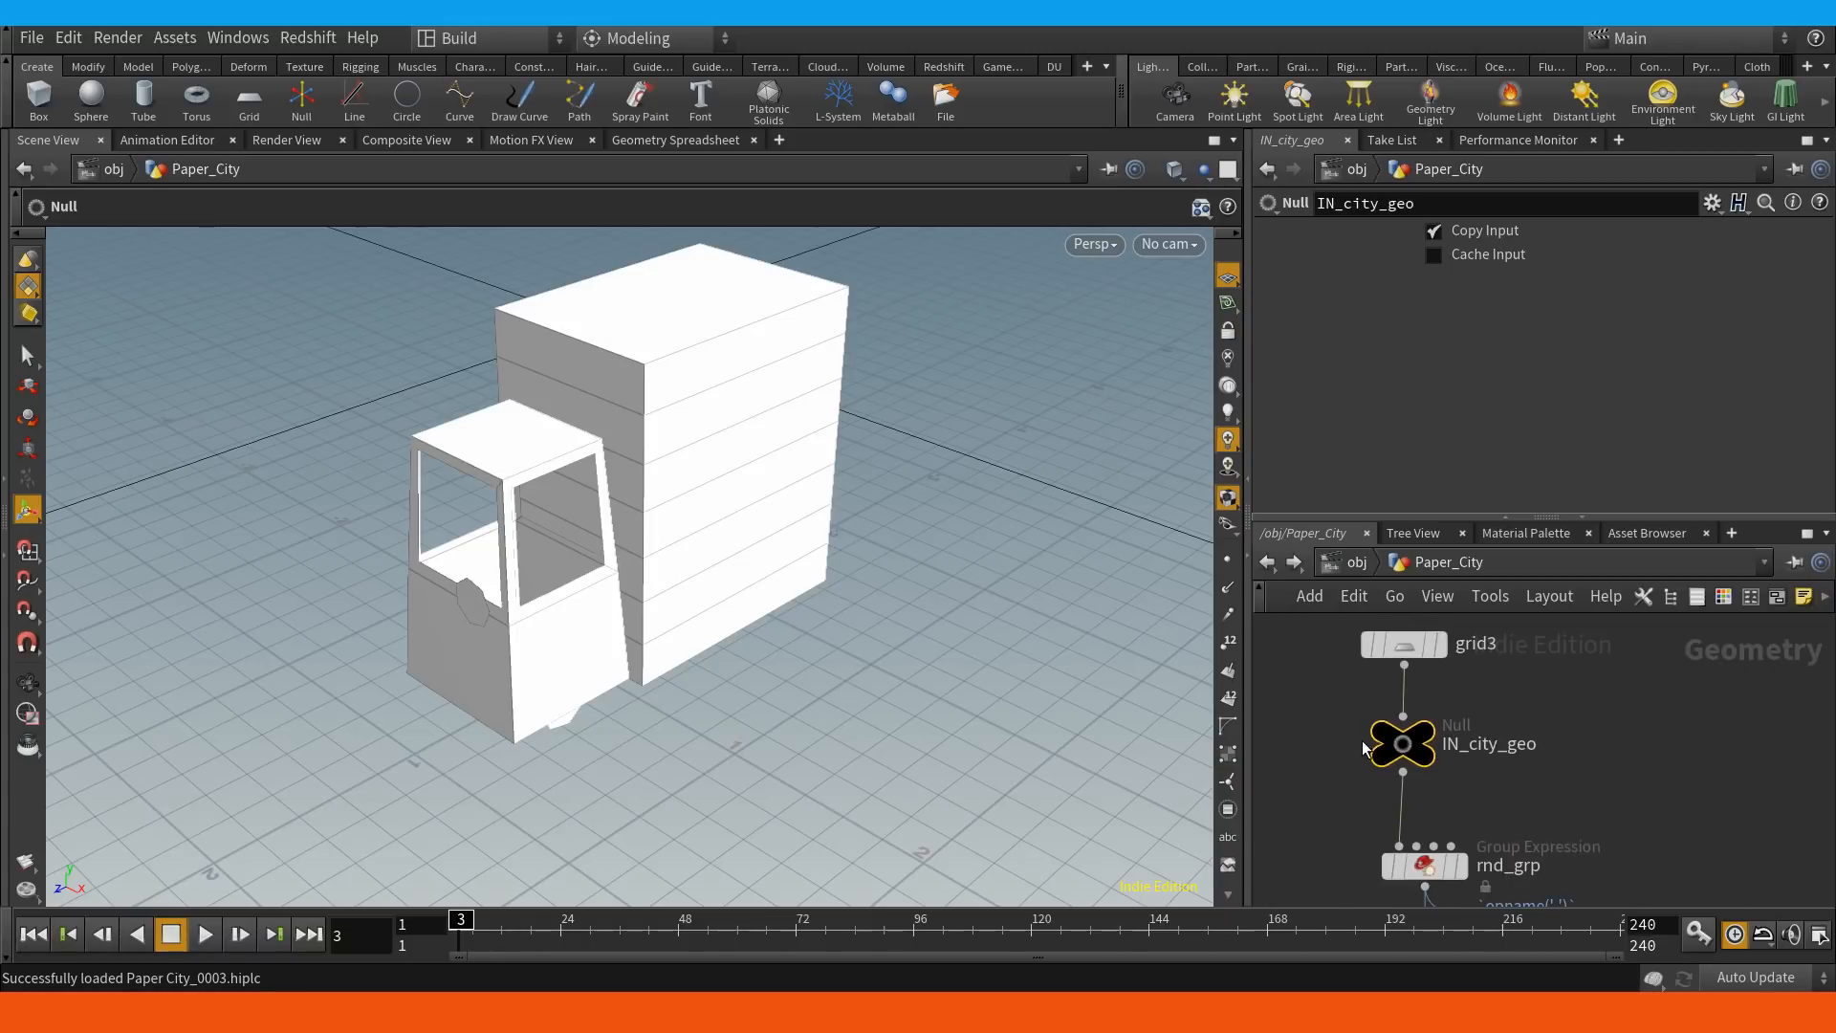
Show and hide the node color palette while the IN_city_geo null is selected.
key(c)
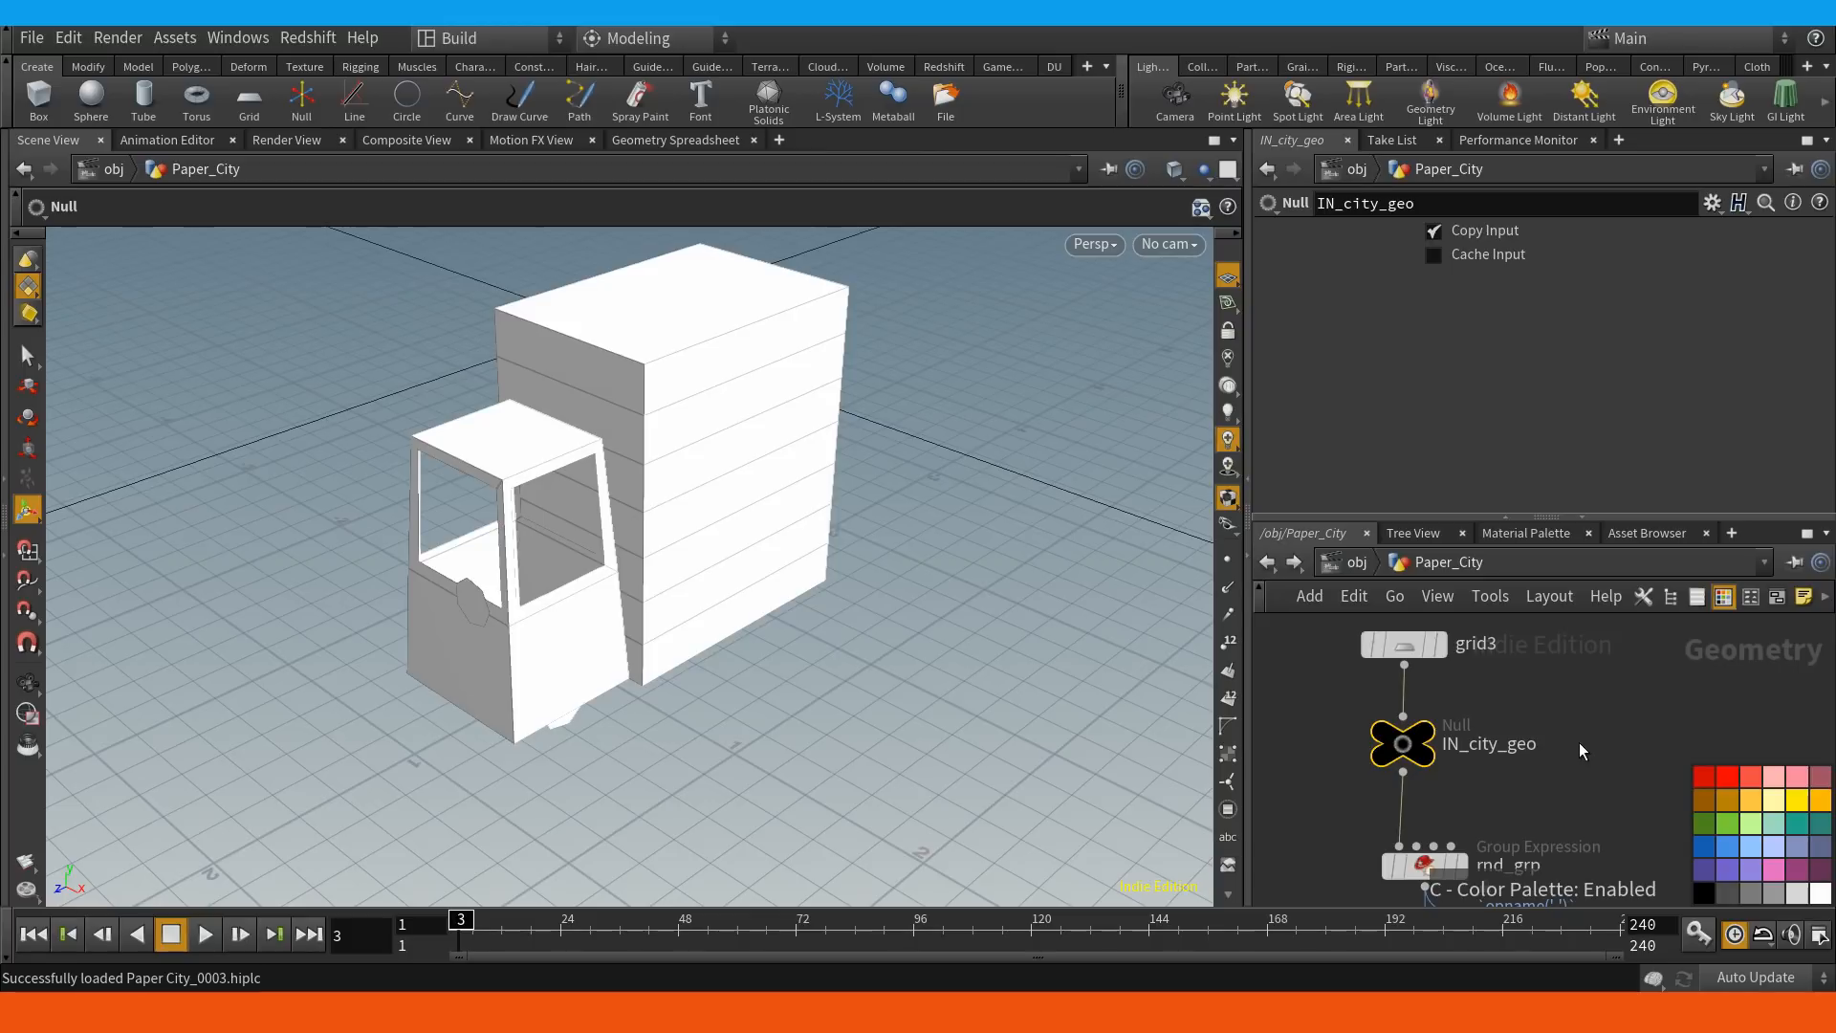
key(c)
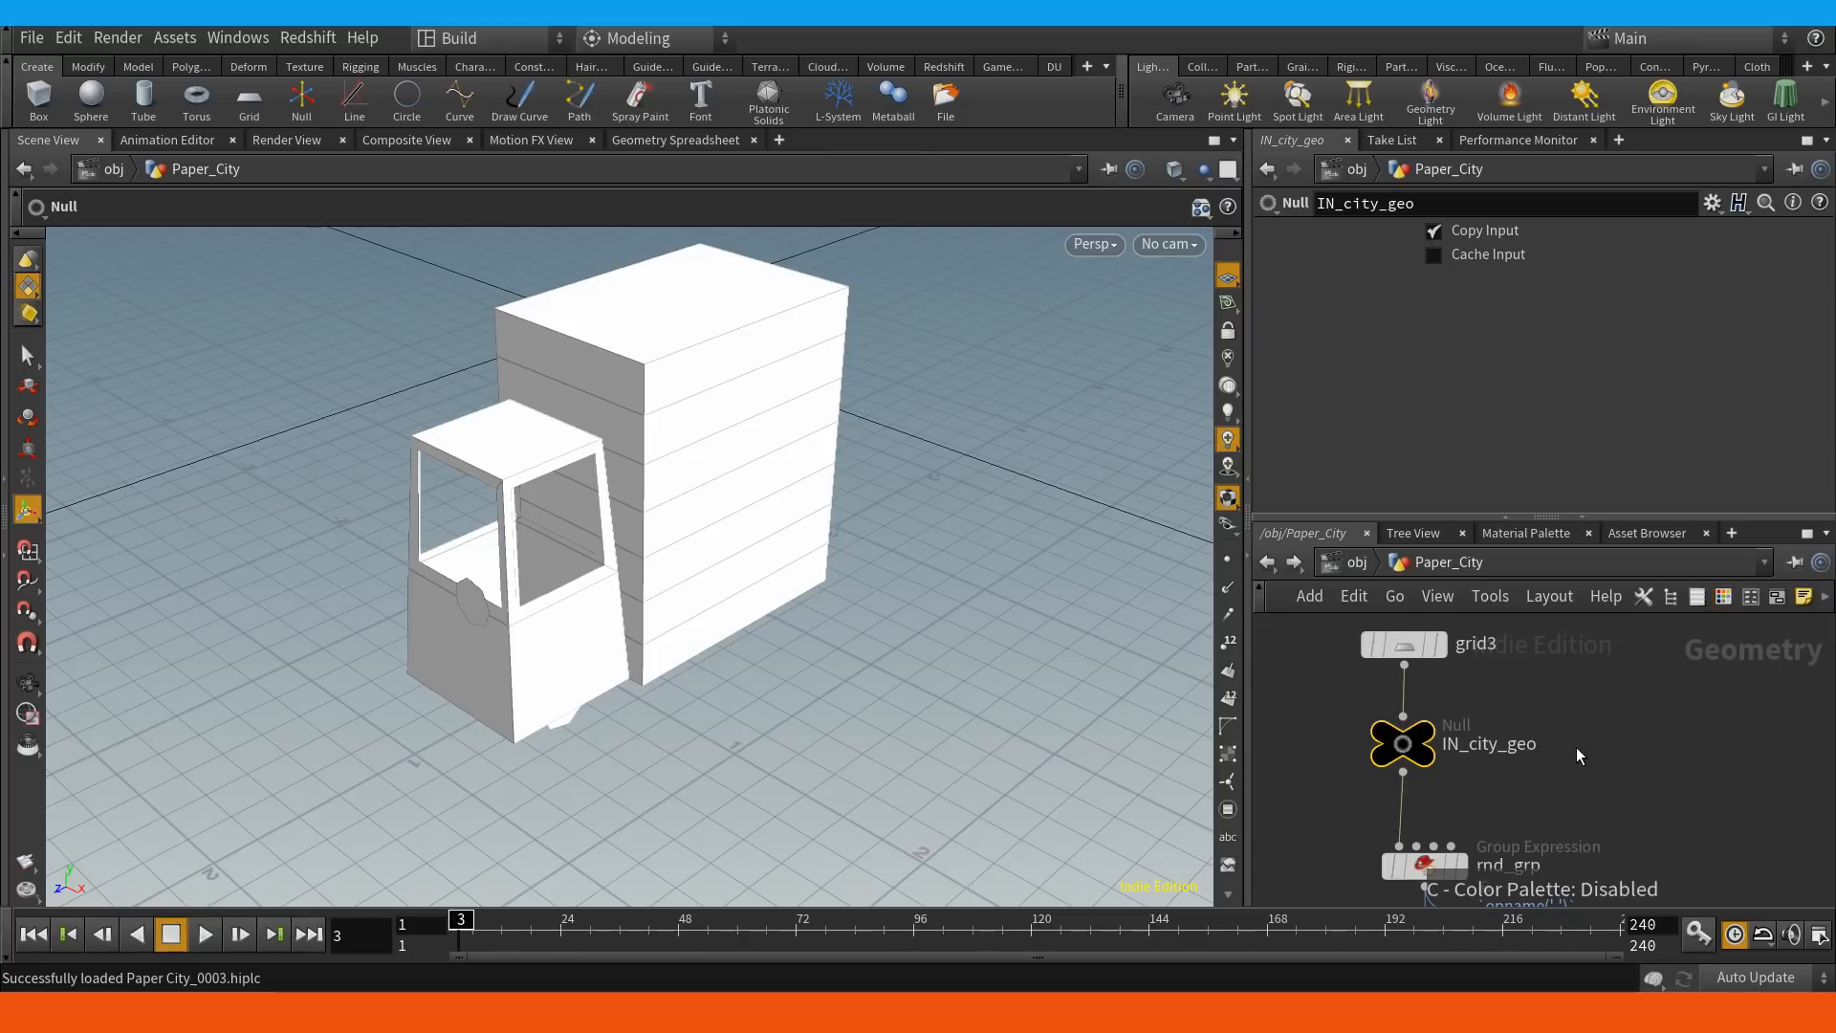
key(space)
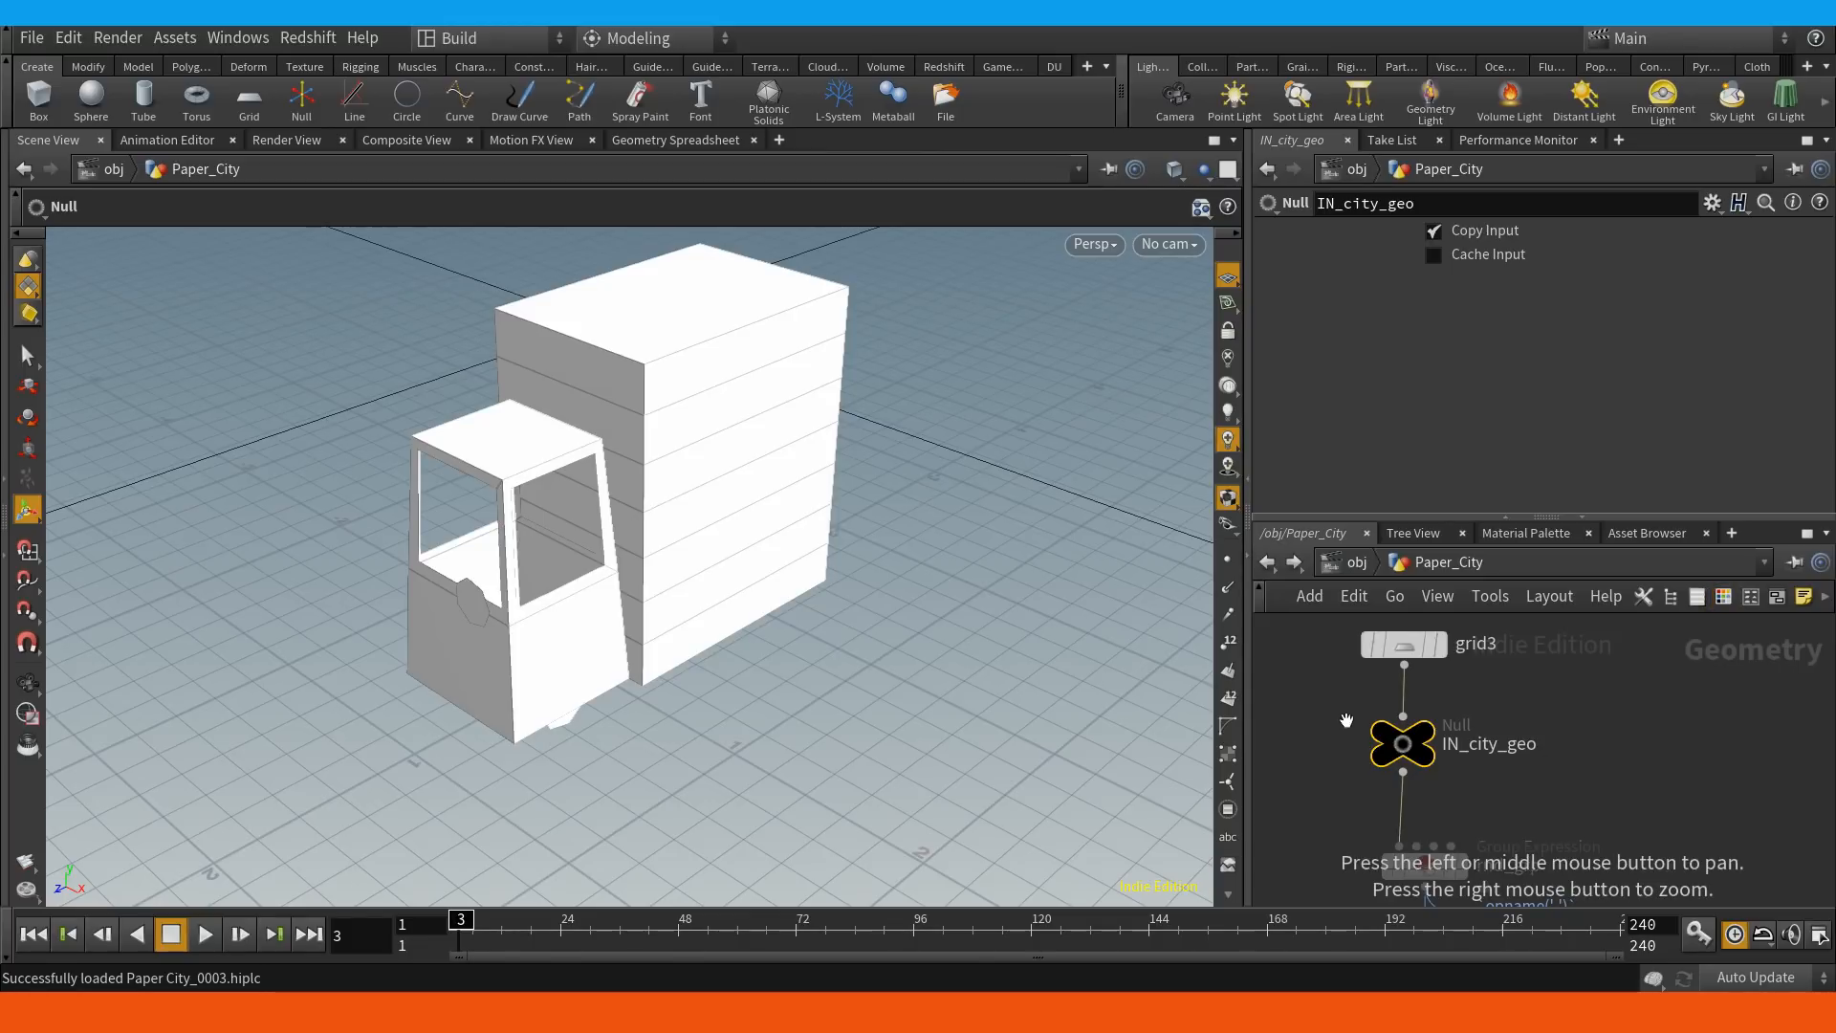
key(space)
right_drag(1610, 708, 1545, 724)
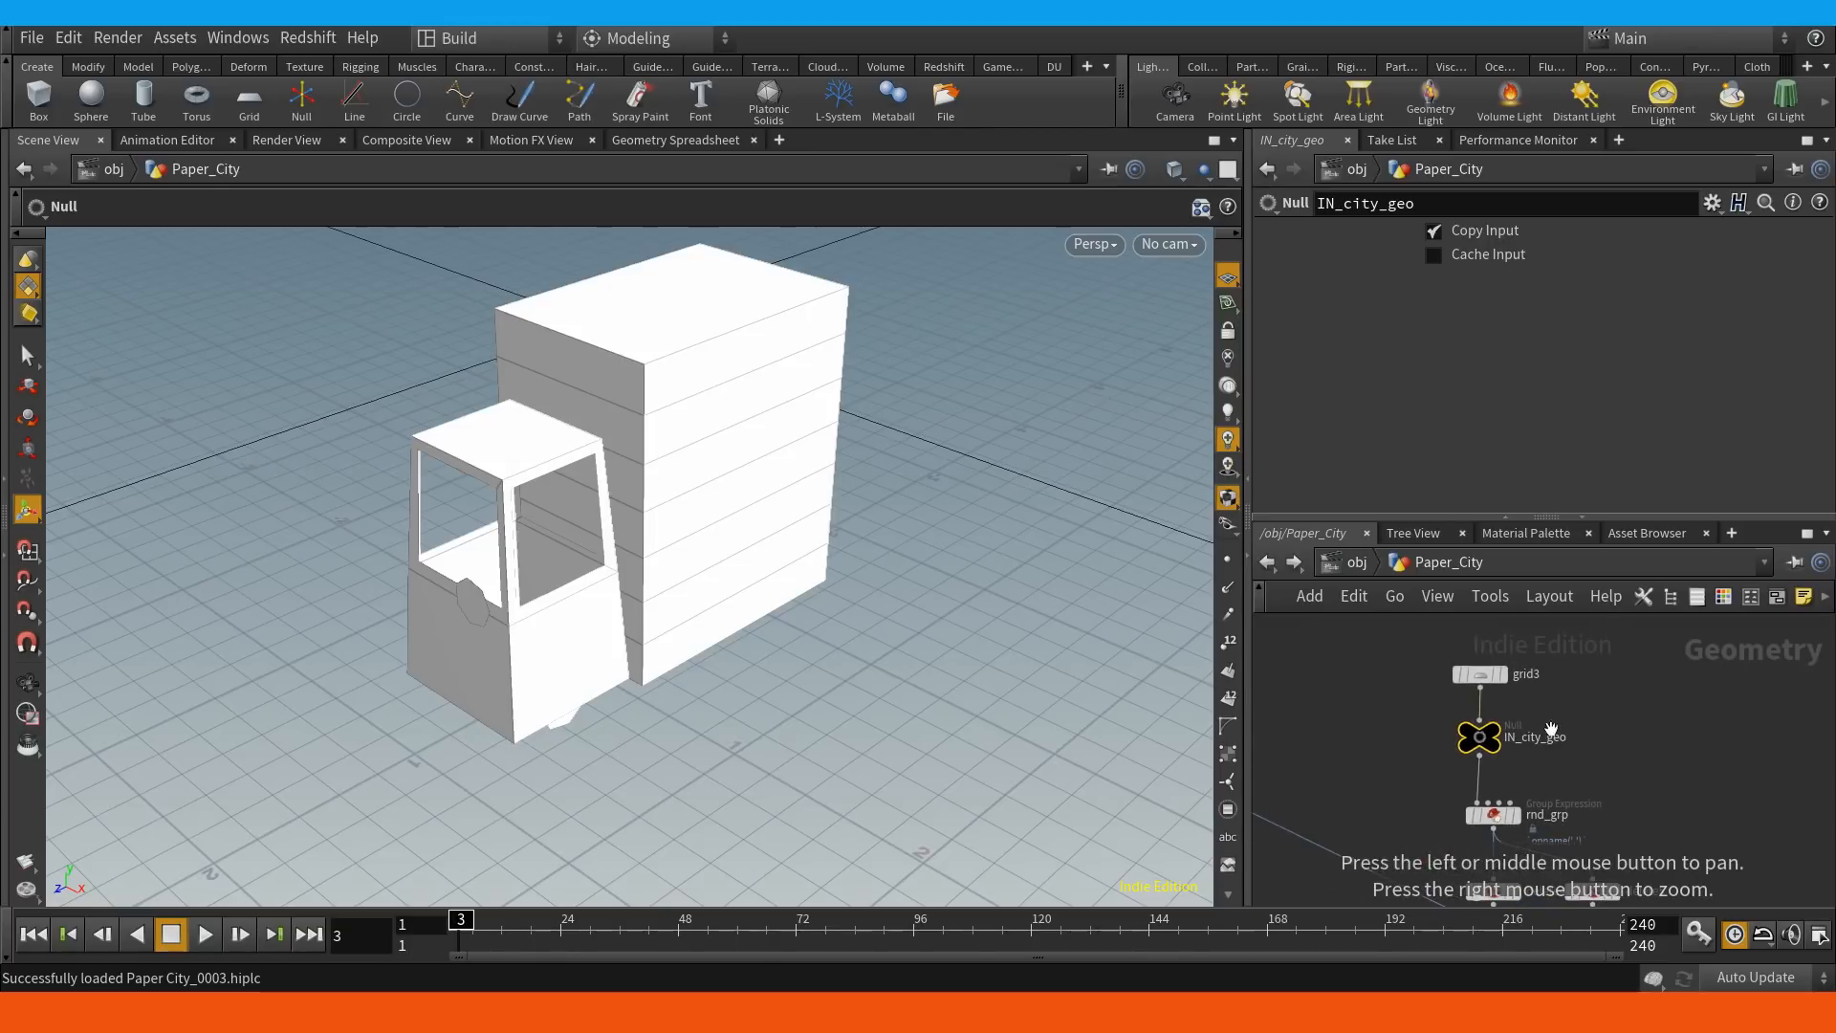
Follow the Paper_City network from the IN_city_geo null down to the OUT_city null below merge6.
middle_drag(1570, 760, 1579, 674)
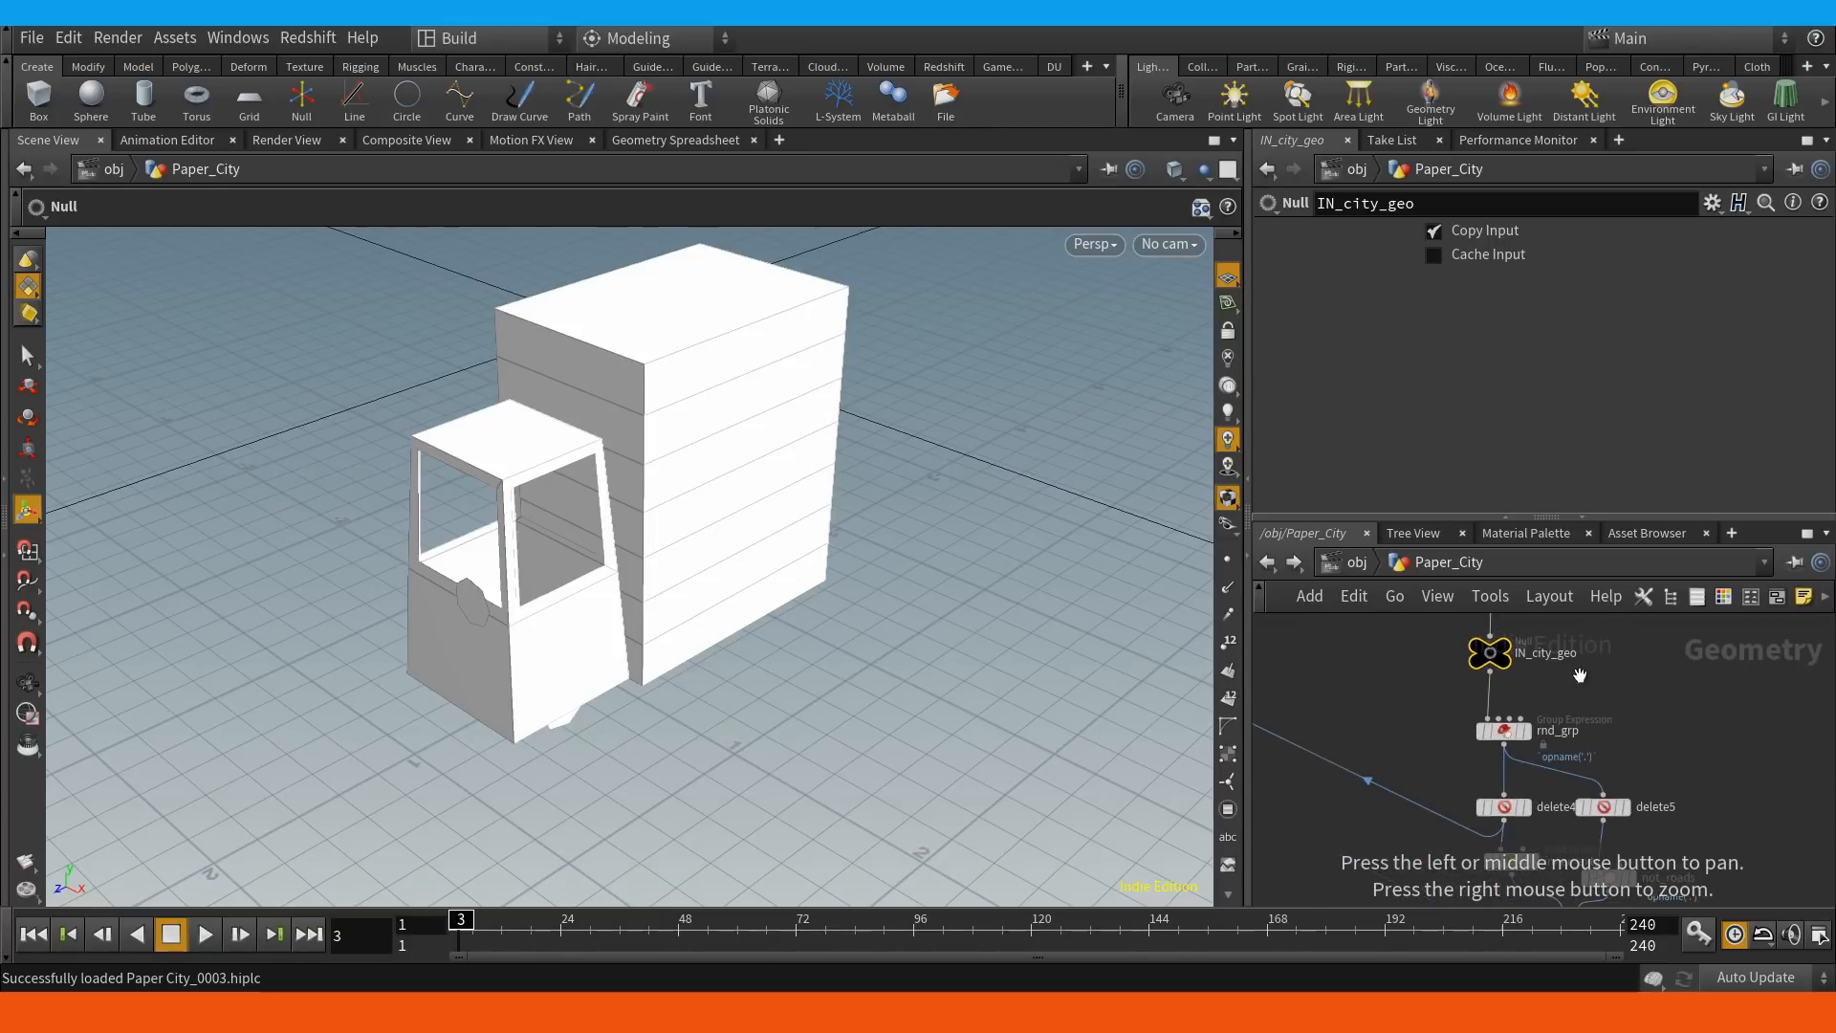
right_drag(1611, 700, 1578, 709)
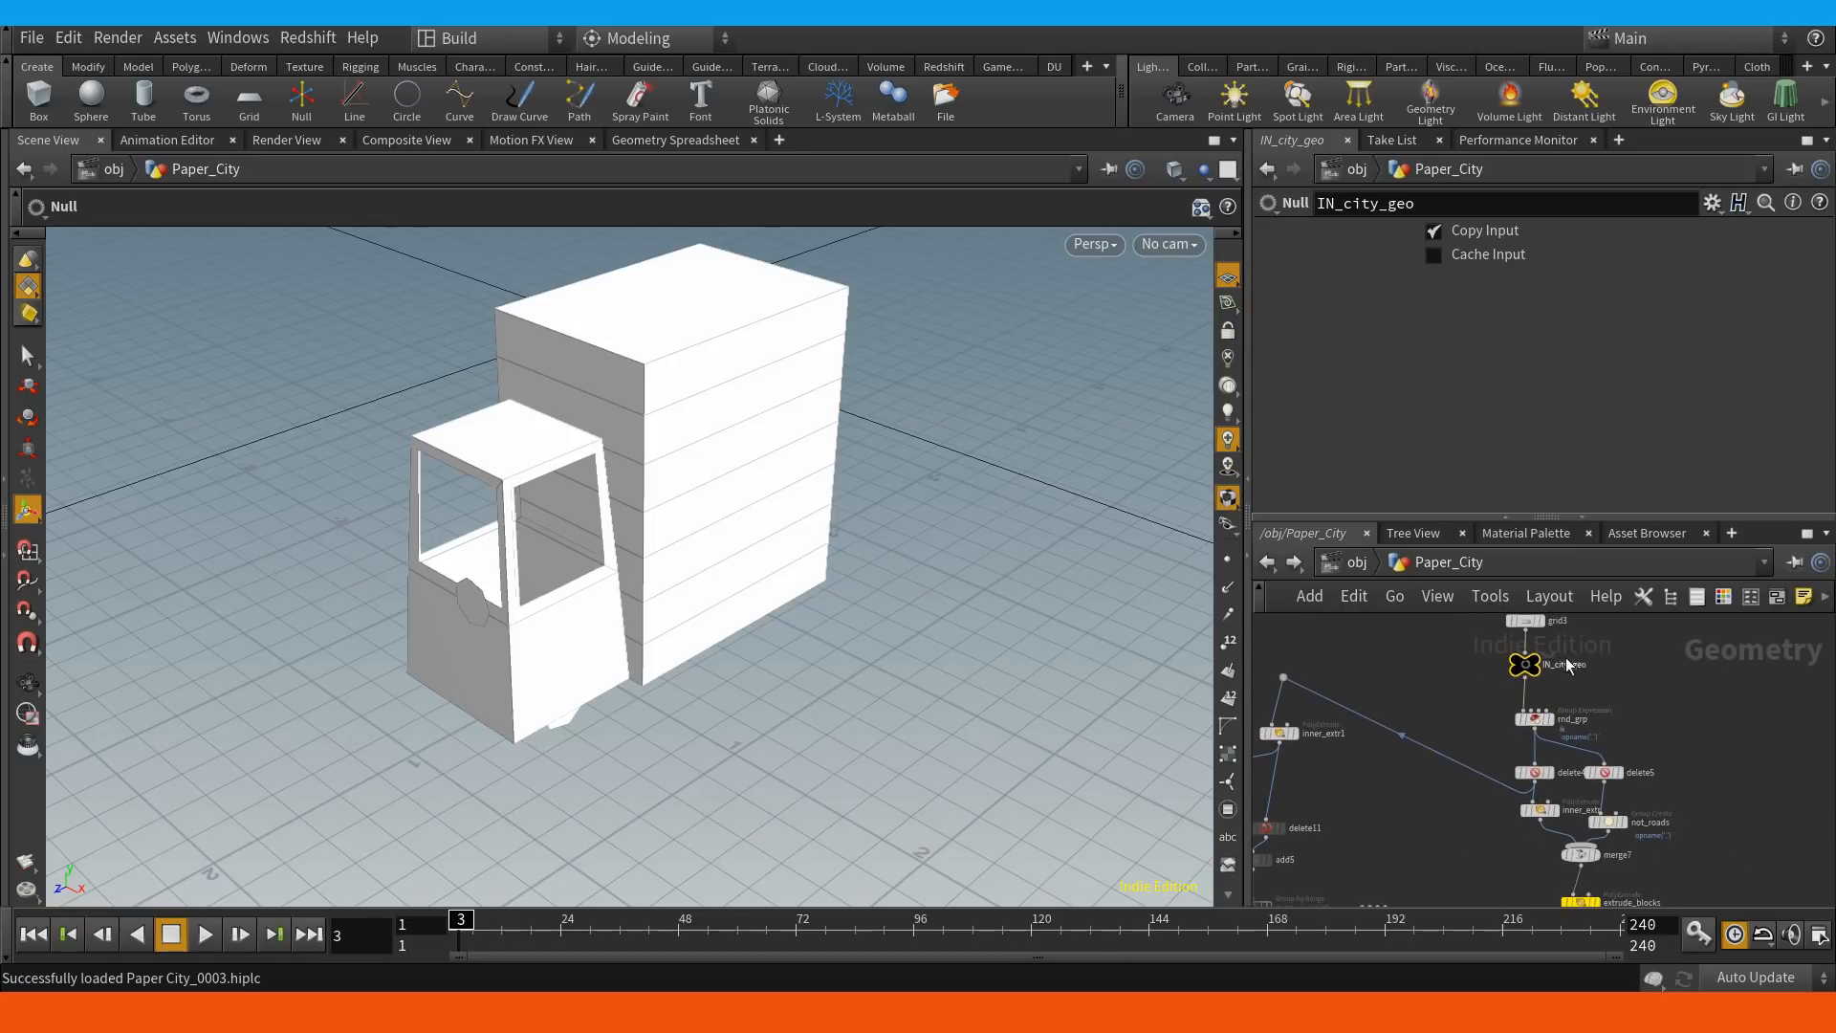
middle_drag(1663, 727, 1563, 615)
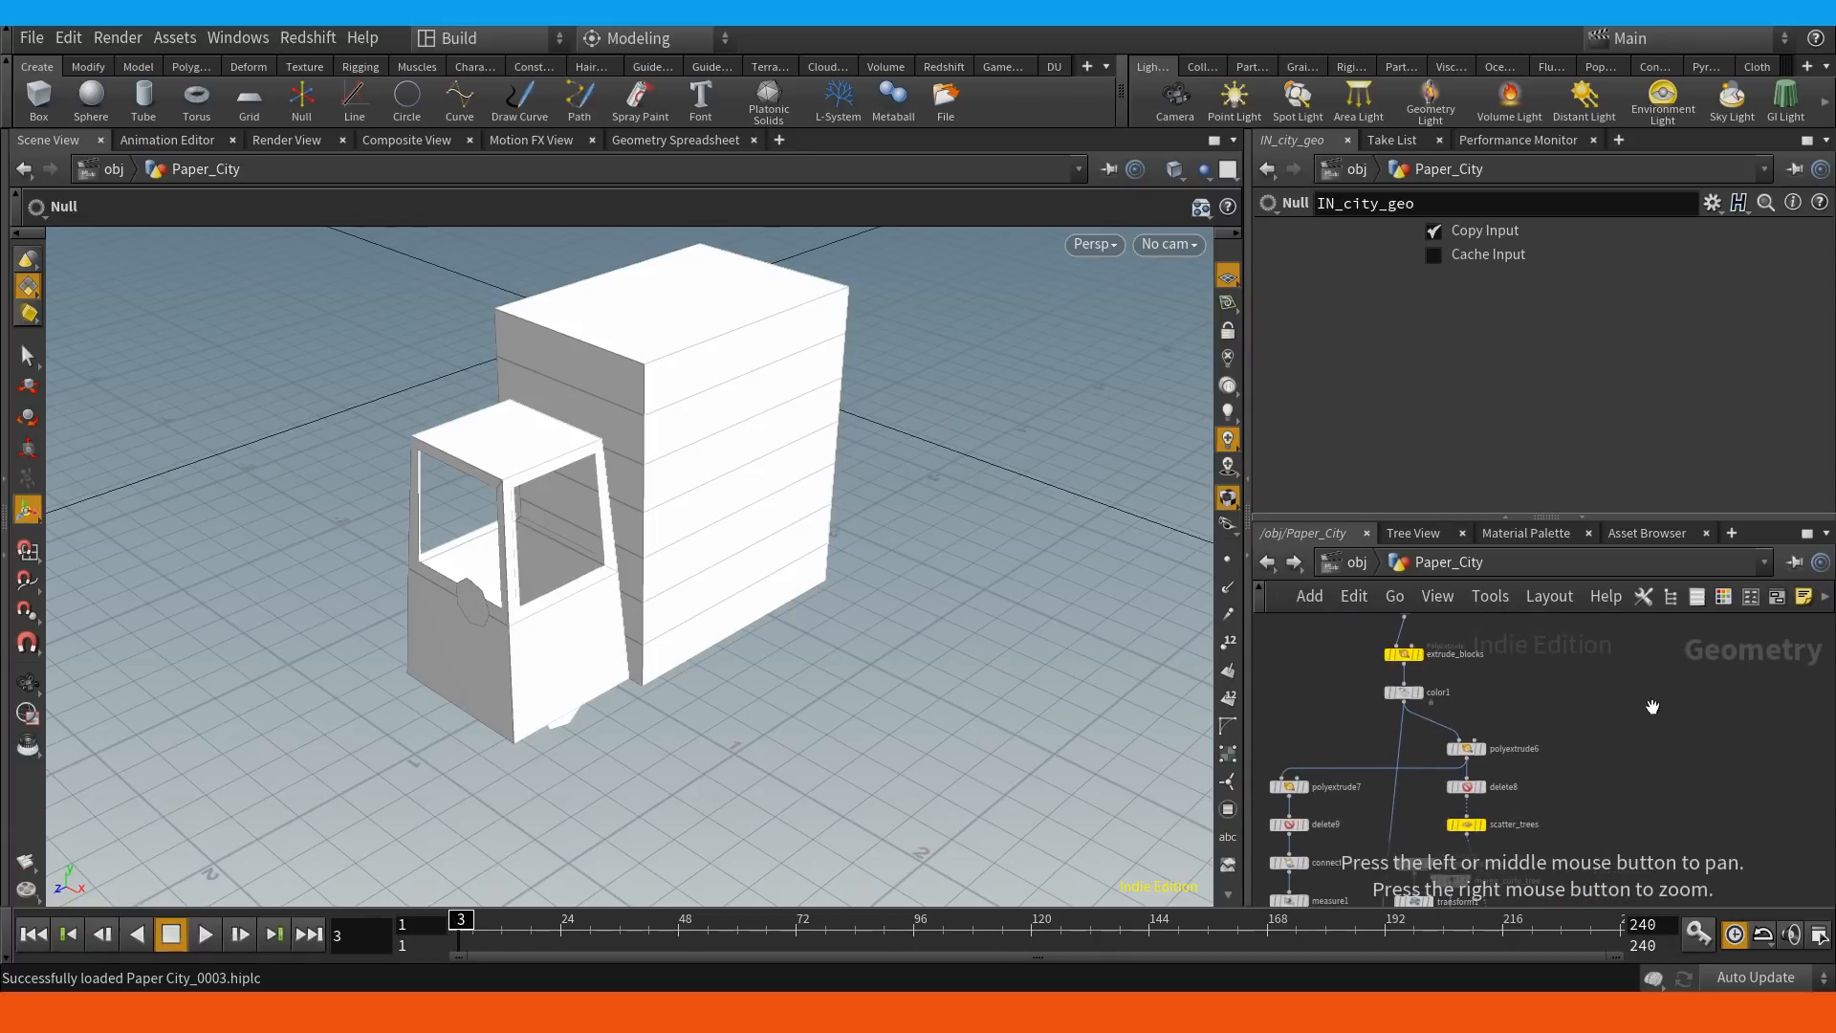
right_drag(1652, 705, 1576, 720)
middle_drag(1615, 755, 1608, 637)
middle_drag(1564, 786, 1579, 639)
mouse_move(1539, 735)
middle_down()
mouse_move(1648, 730)
mouse_move(1512, 728)
middle_up()
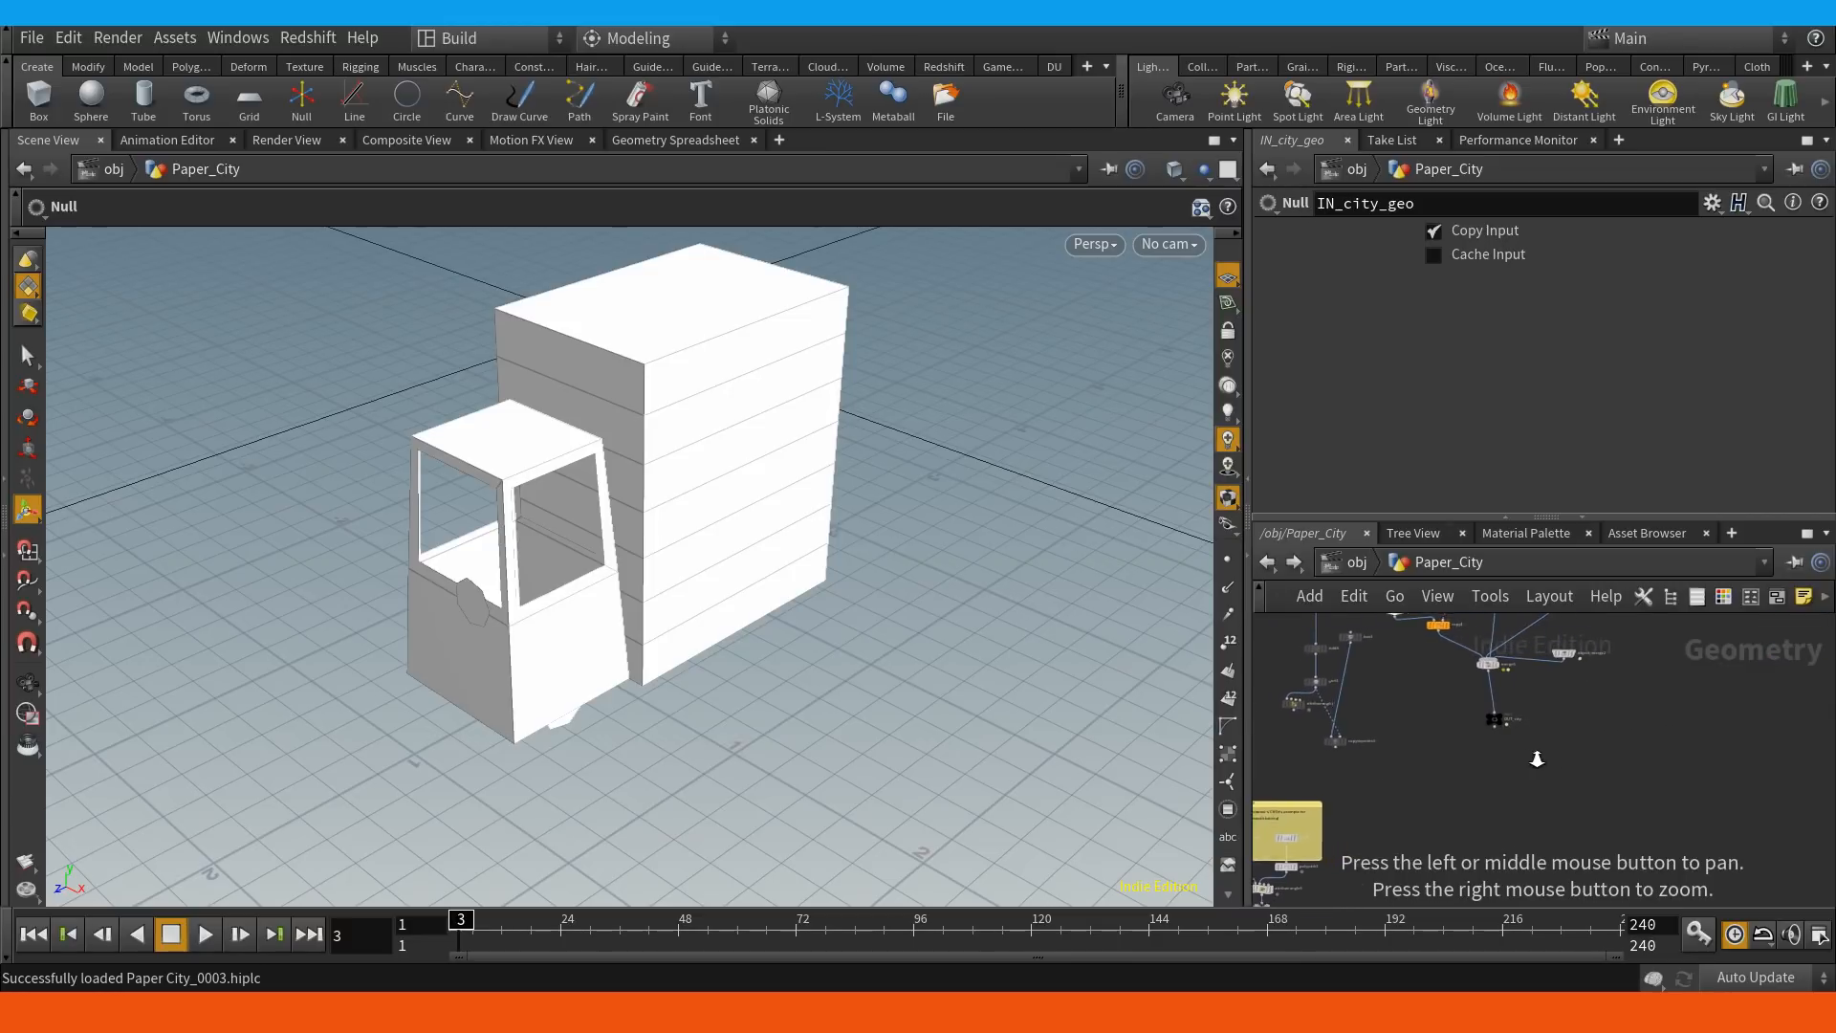
right_drag(1546, 733, 1676, 773)
drag(1618, 733, 1626, 792)
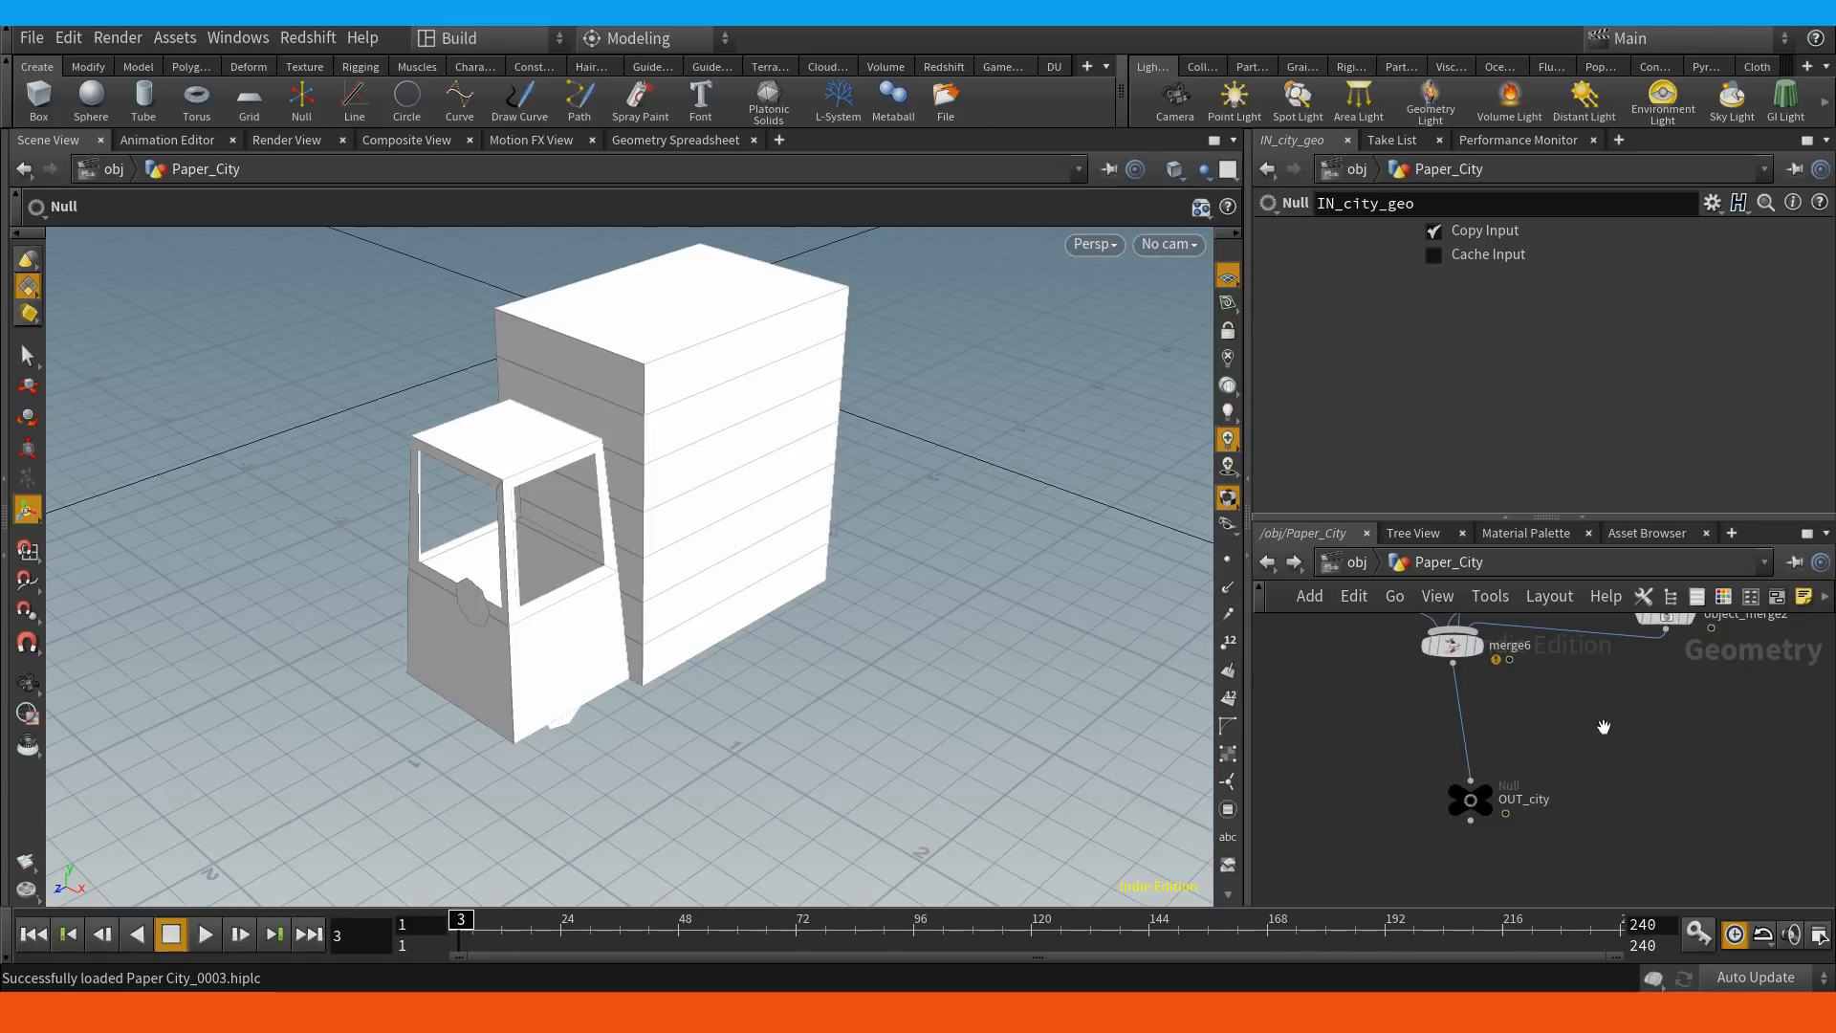
drag(1606, 714, 1563, 743)
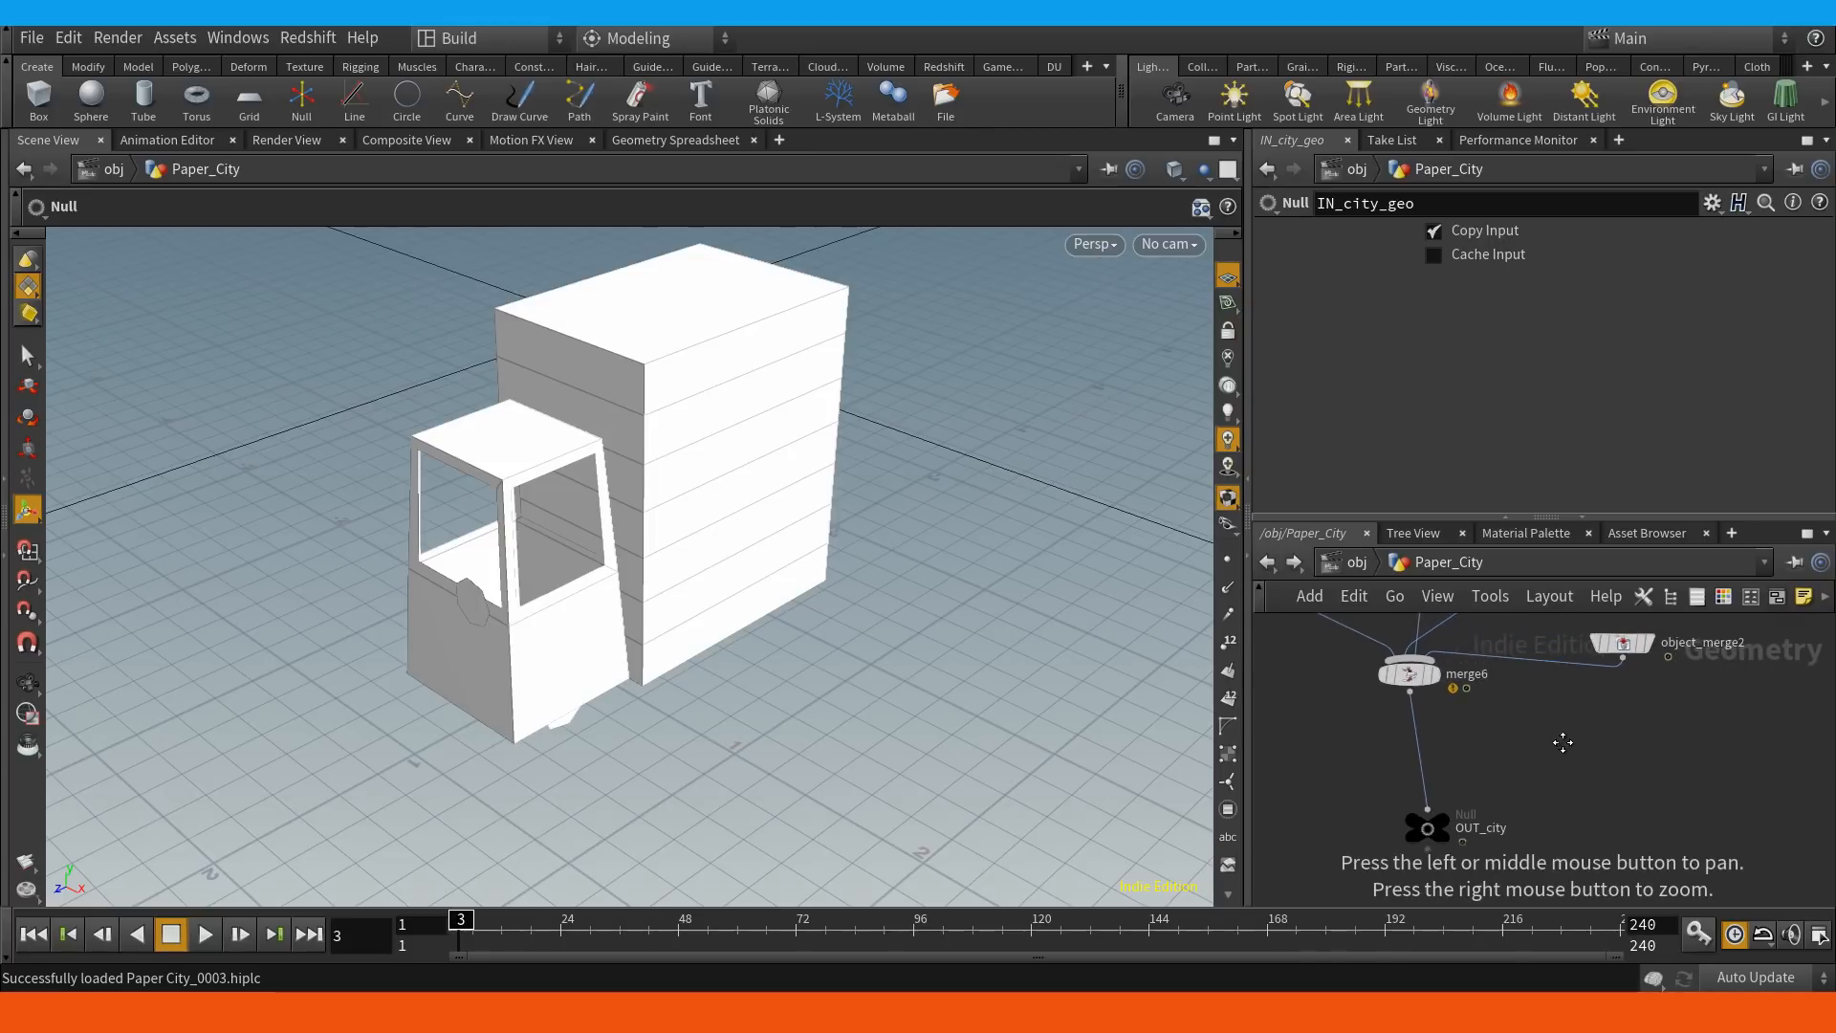
click(1347, 571)
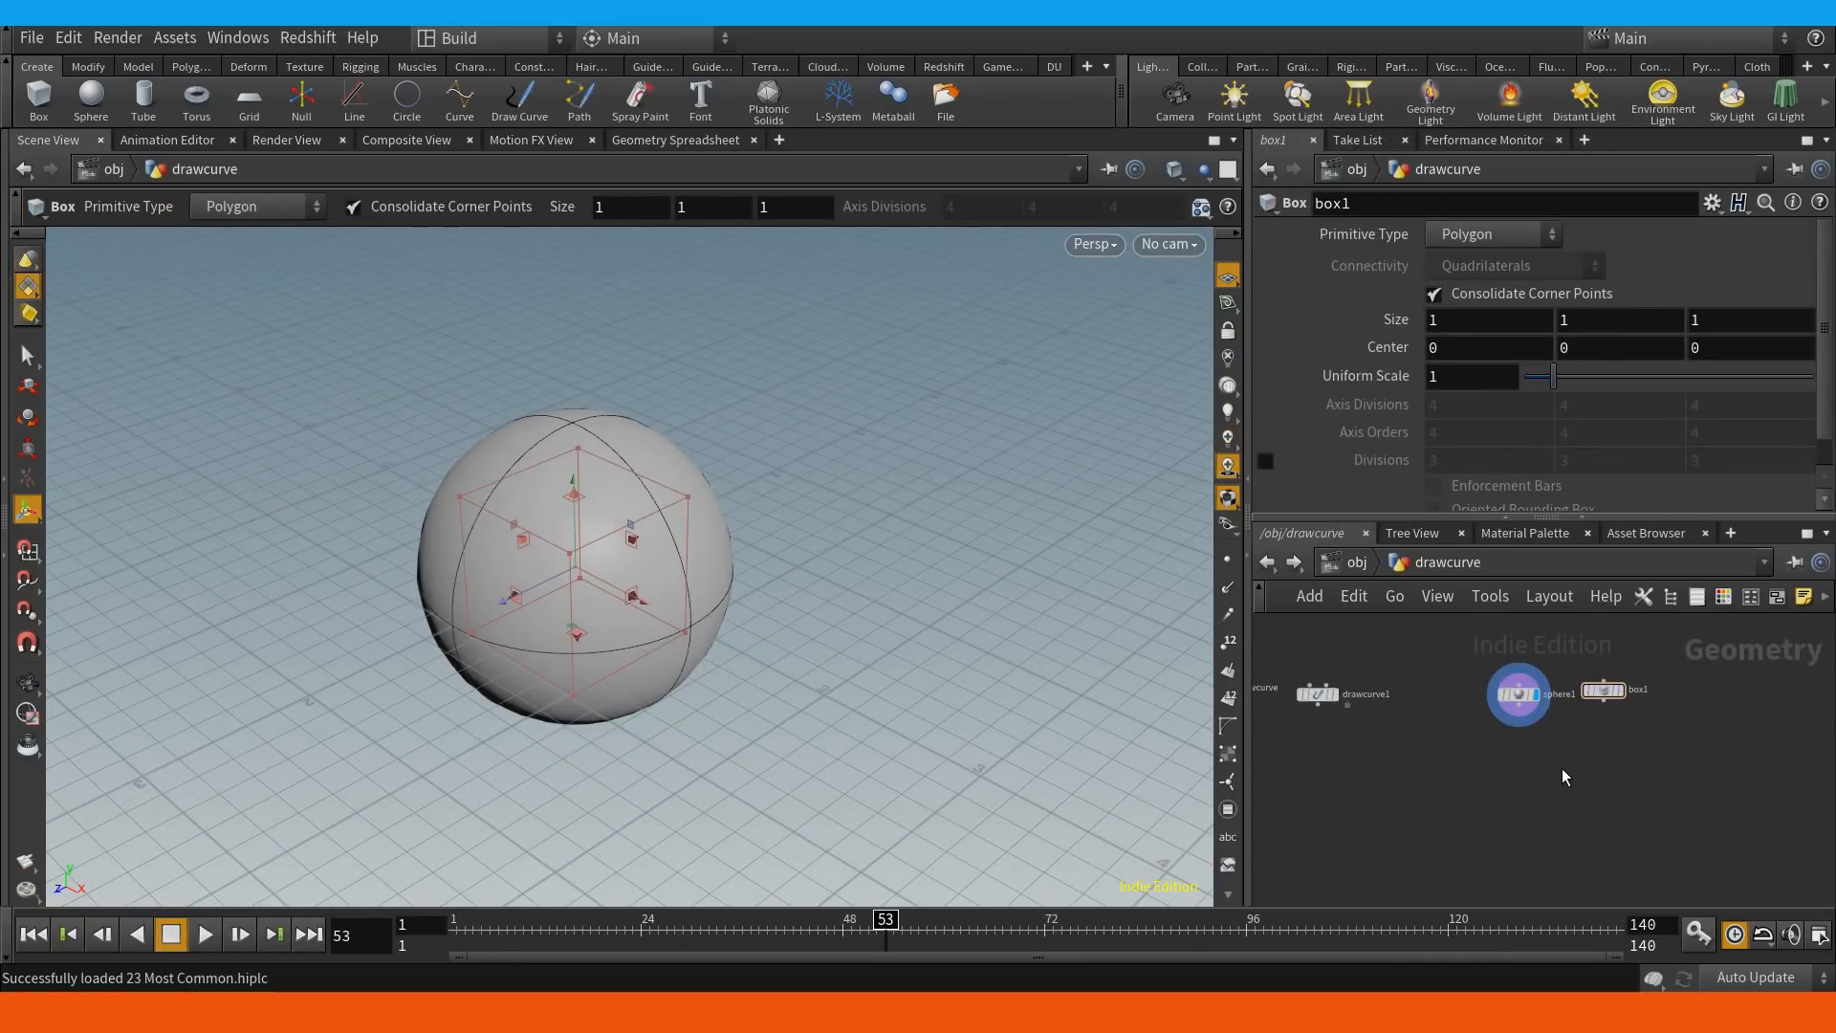
Add a Switch node below sphere1 and box1, wire both into it in that order, and show its parameters.
key(Tab)
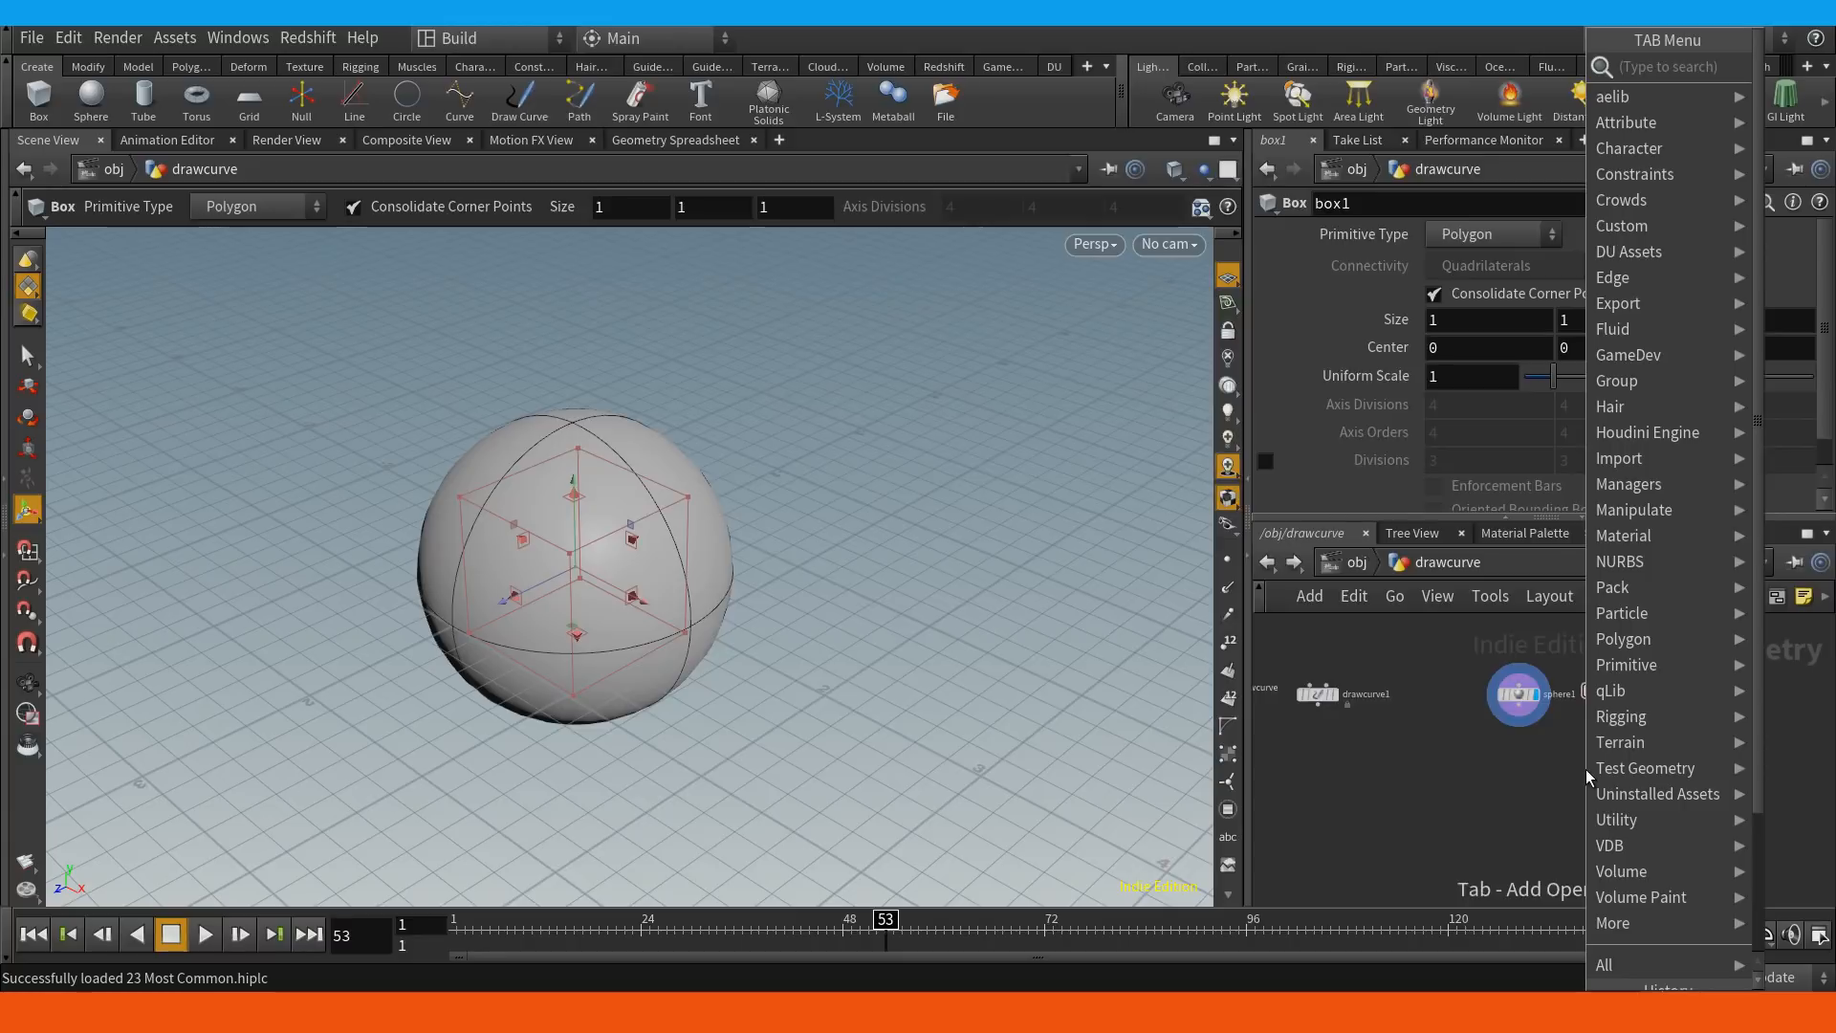
text(sw)
key(Return)
click(1586, 770)
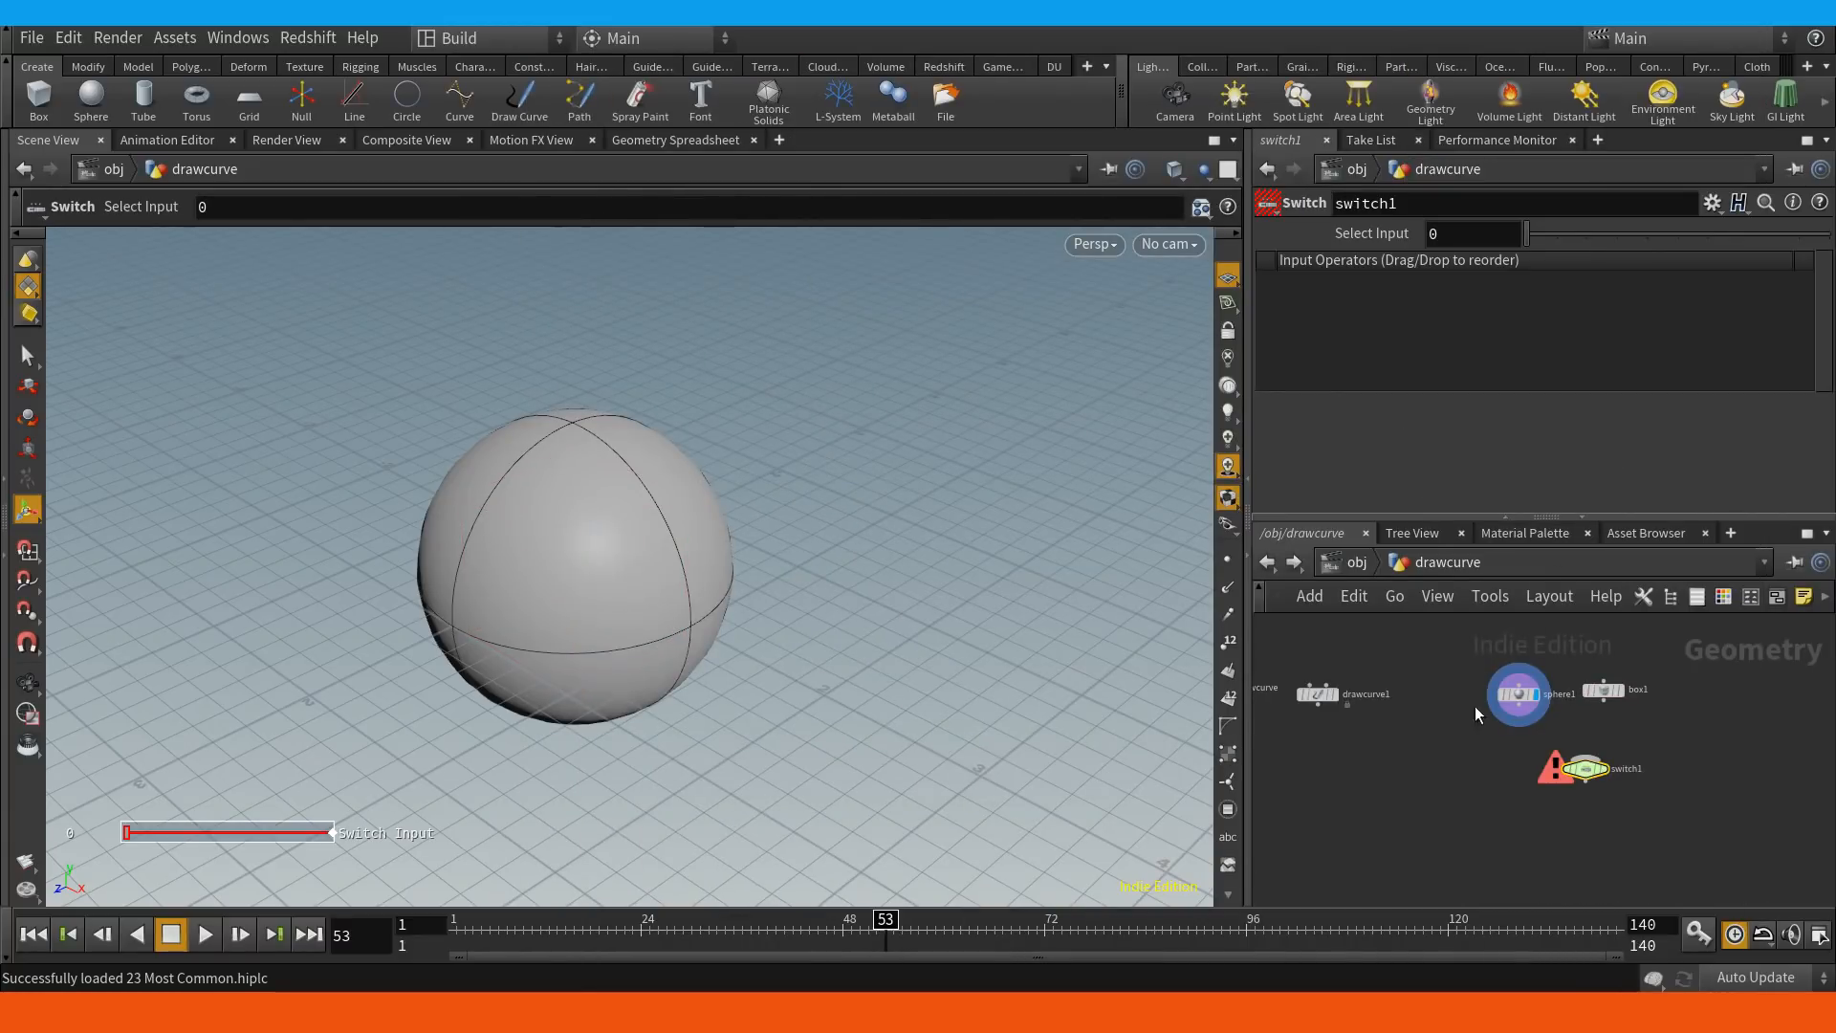
drag(1476, 721, 1586, 798)
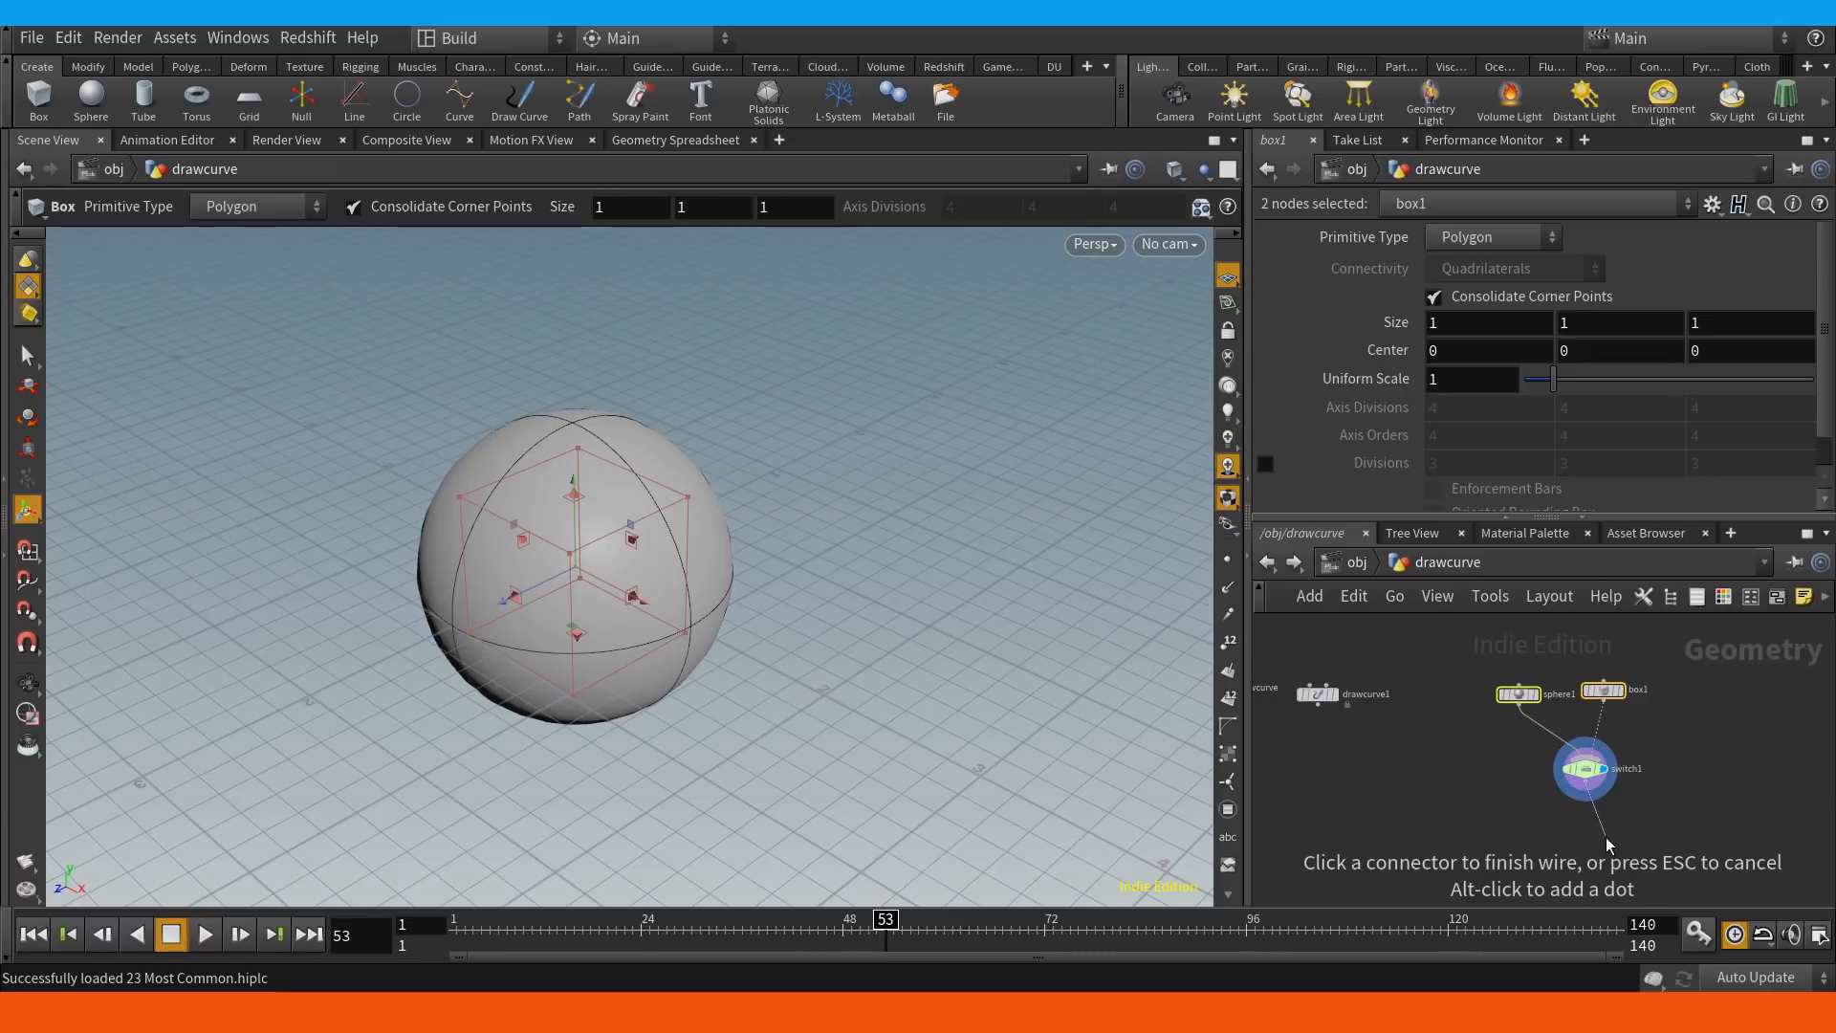
key(Escape)
click(1586, 770)
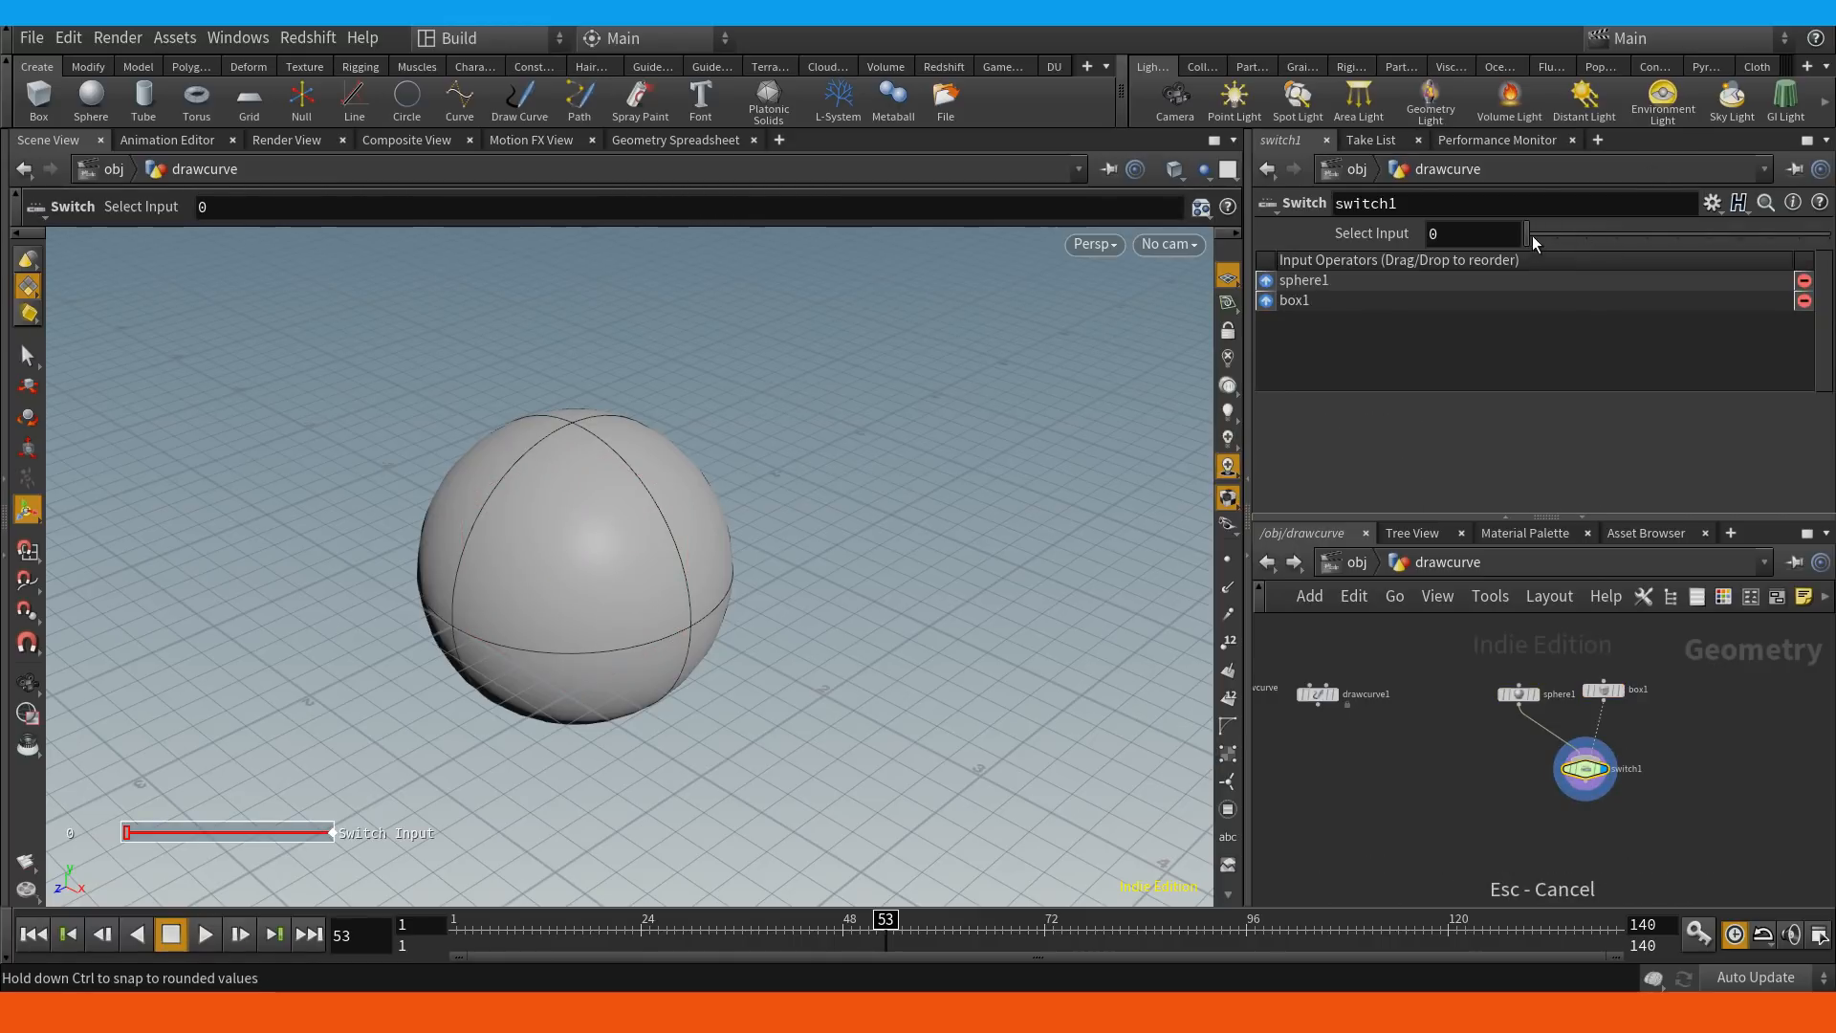
Set switch1's Select Input to 1 so that it outputs box1.
middle_drag(1586, 747, 1611, 735)
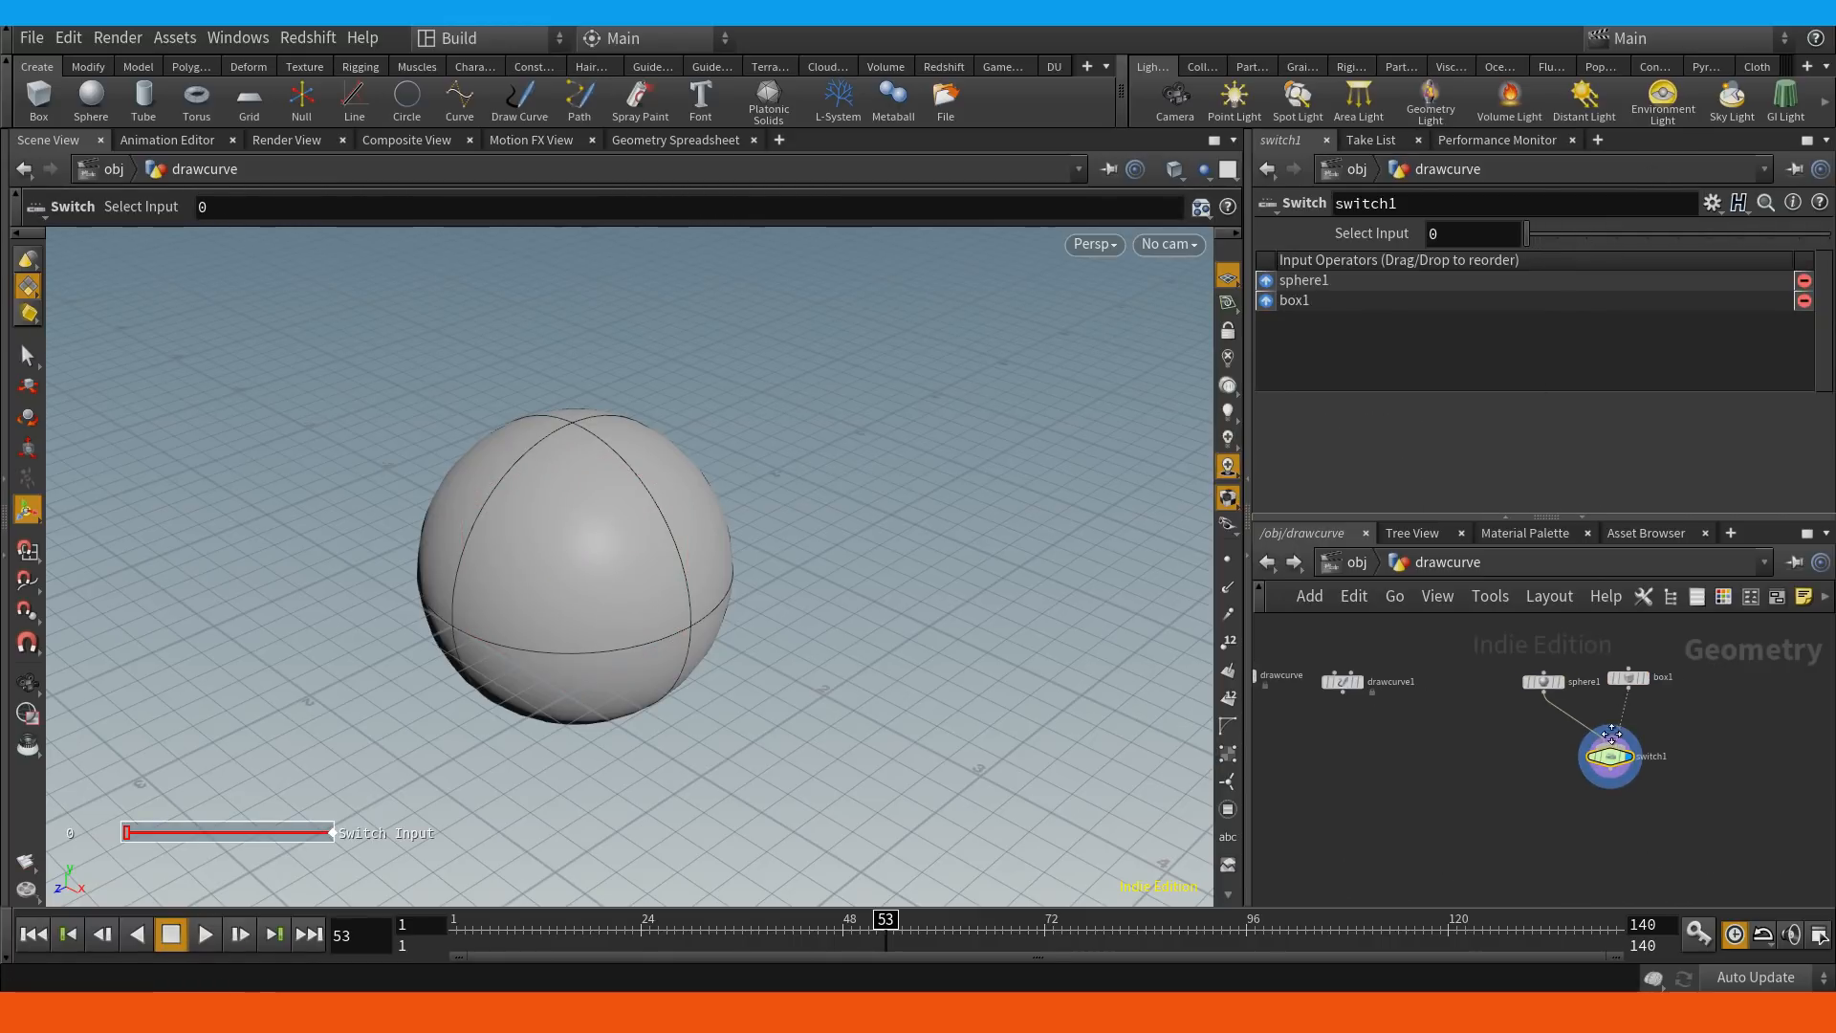
scroll(1607, 723, up, 5)
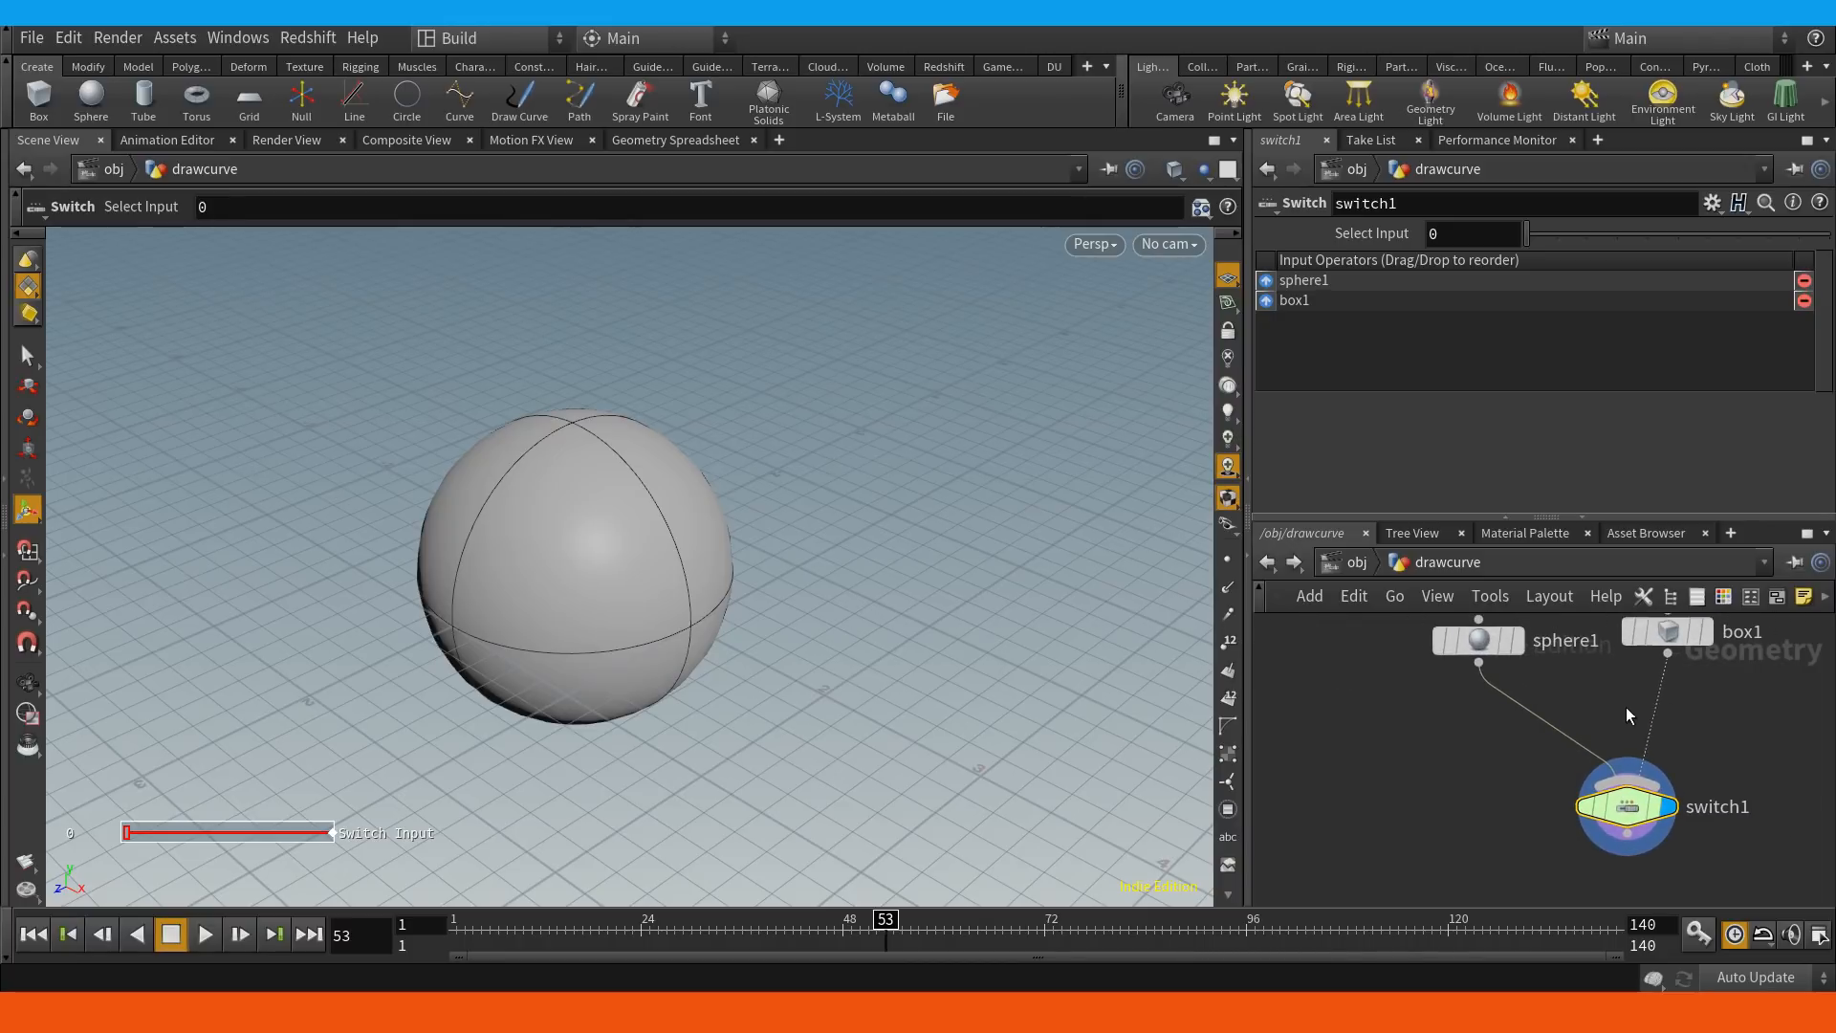
scroll(1626, 709, up, 2)
middle_drag(1653, 709, 1556, 746)
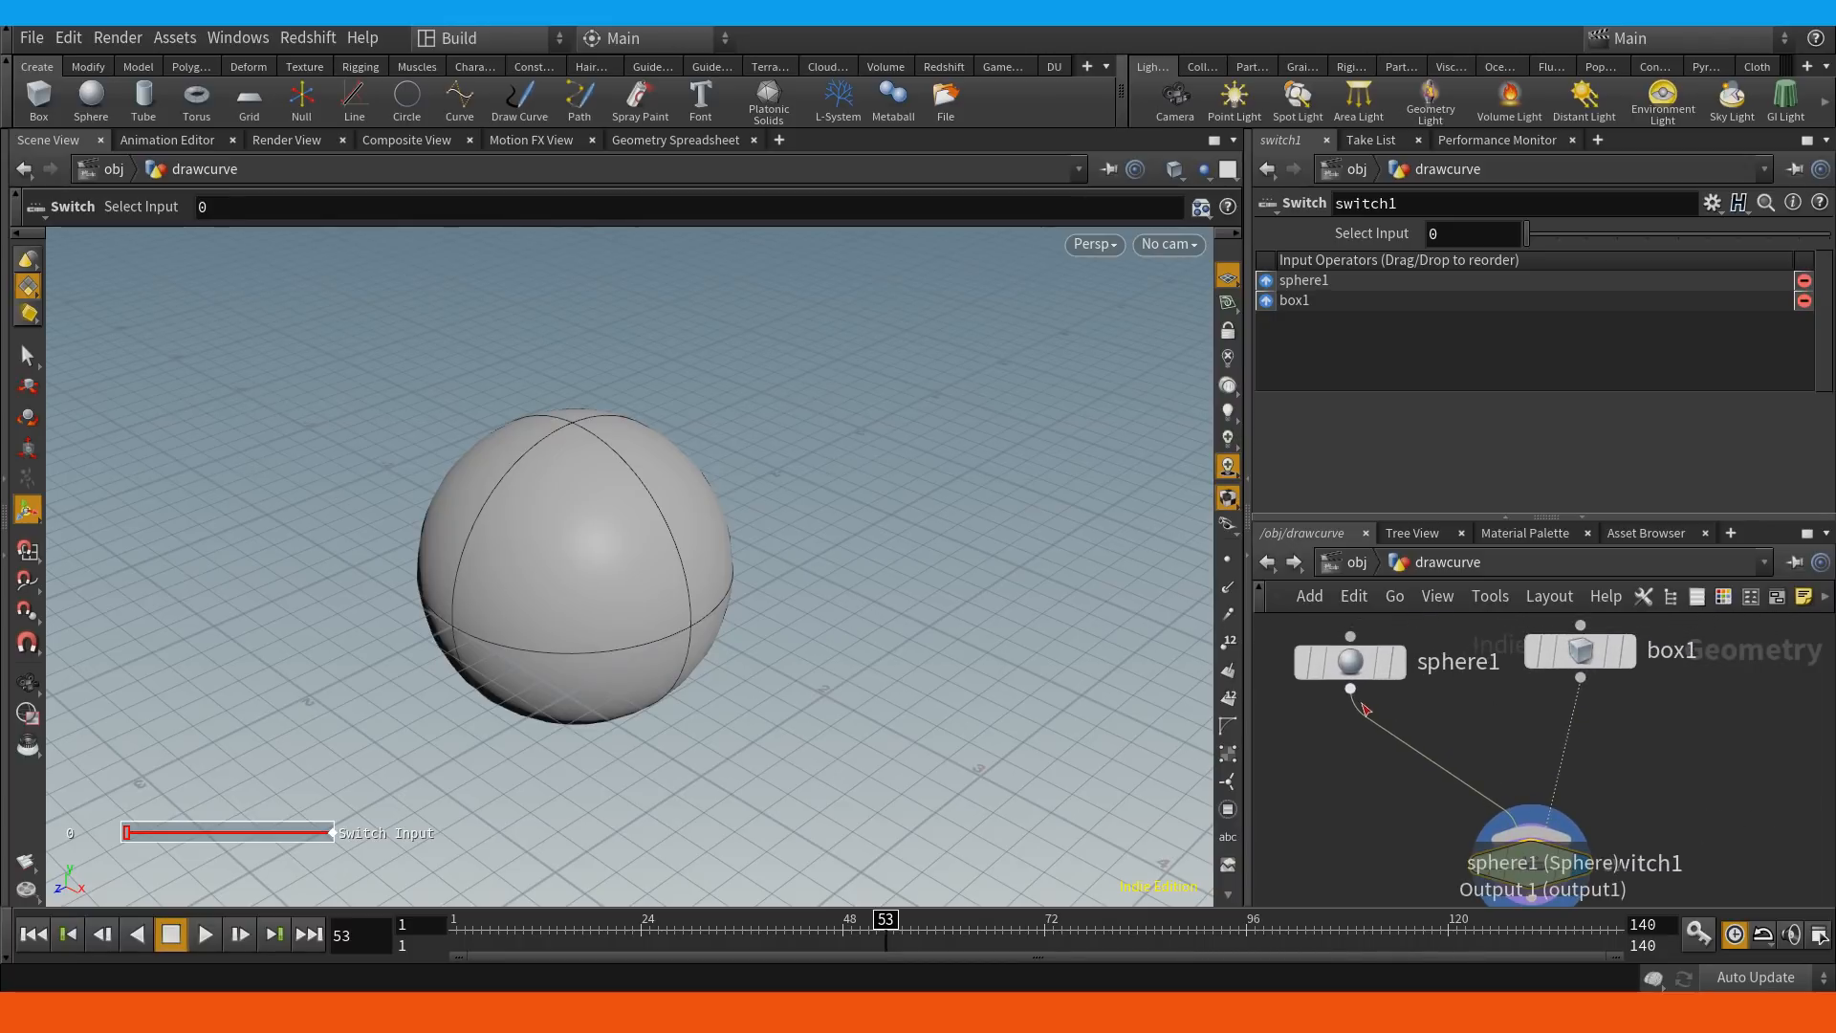
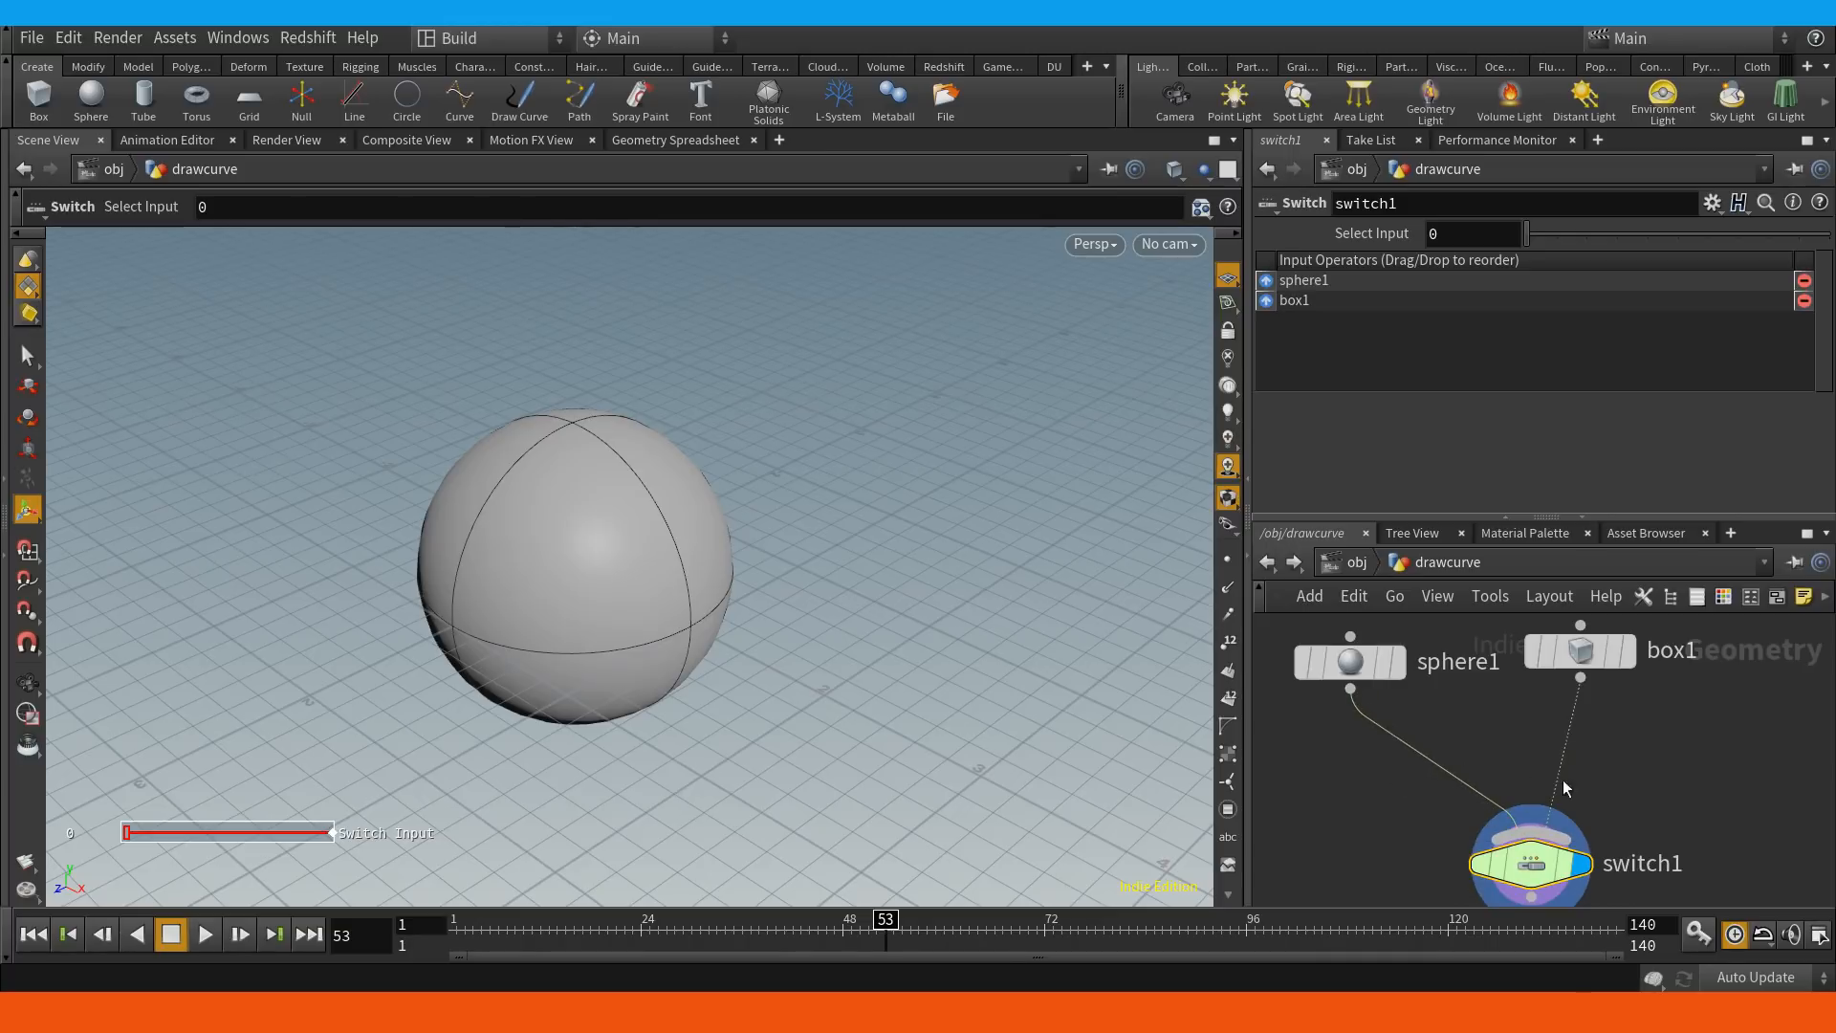
click(1352, 689)
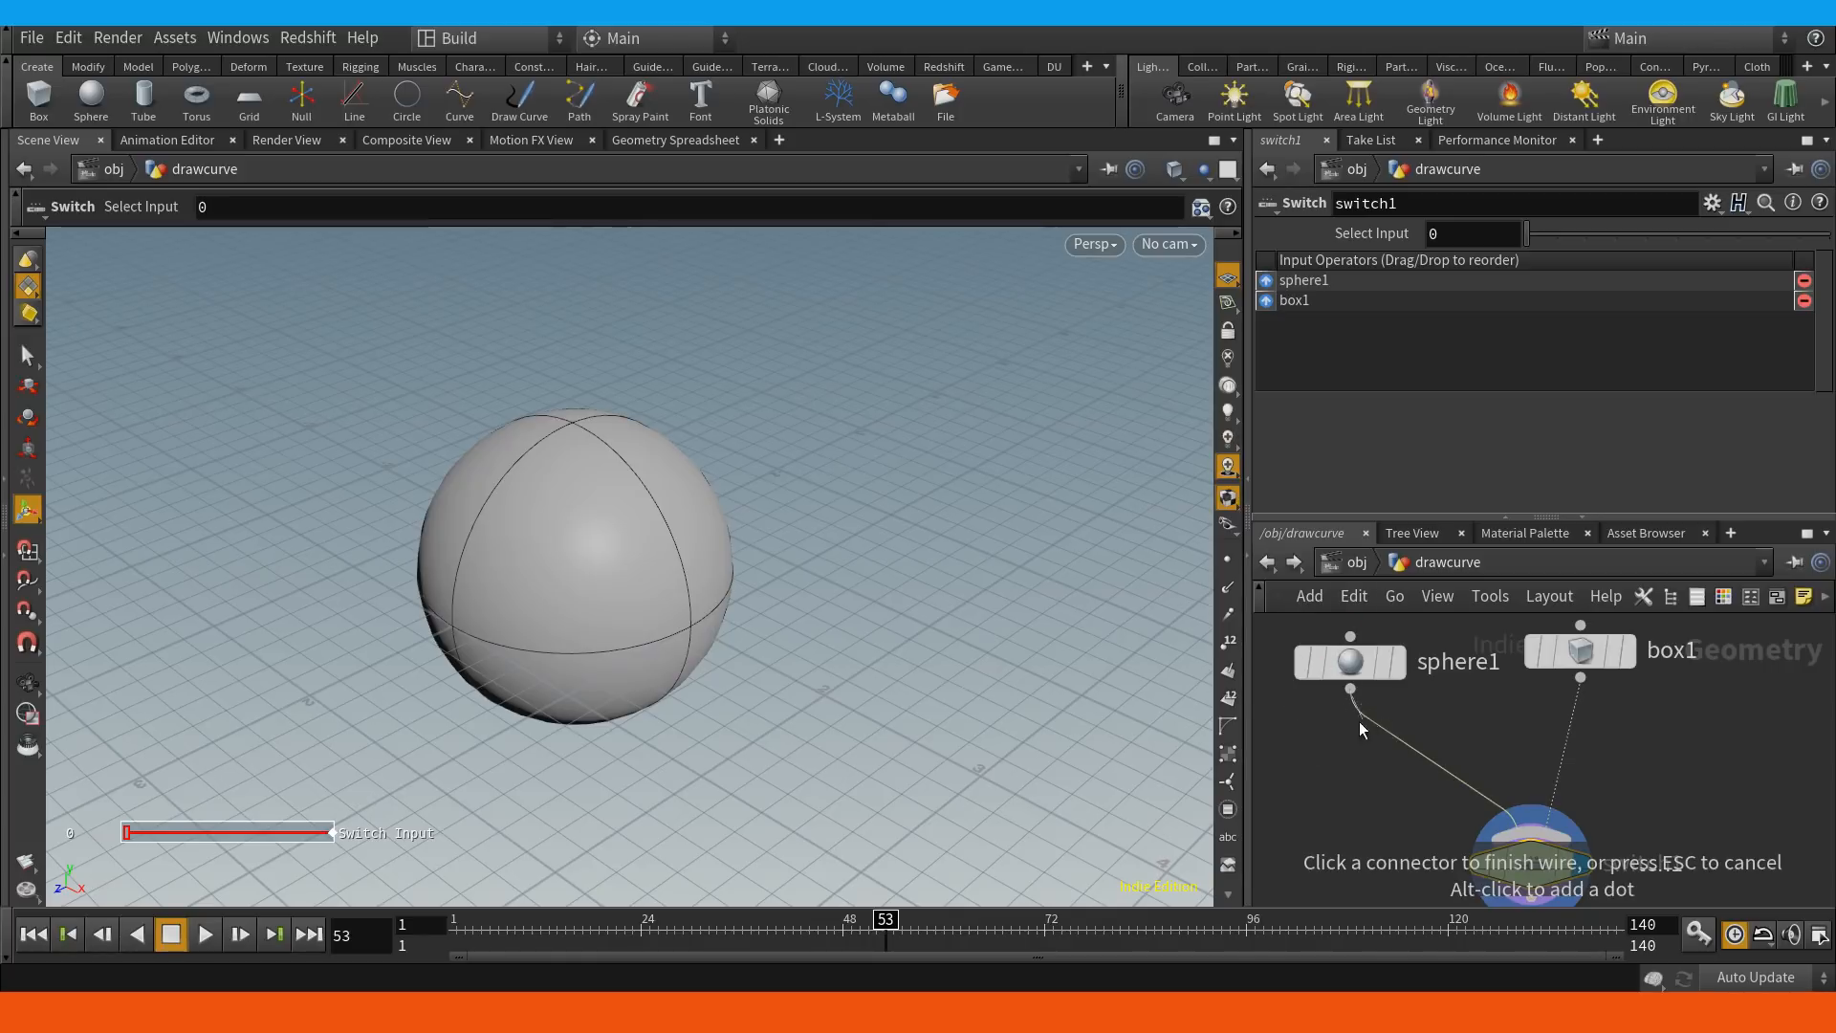
click(1340, 788)
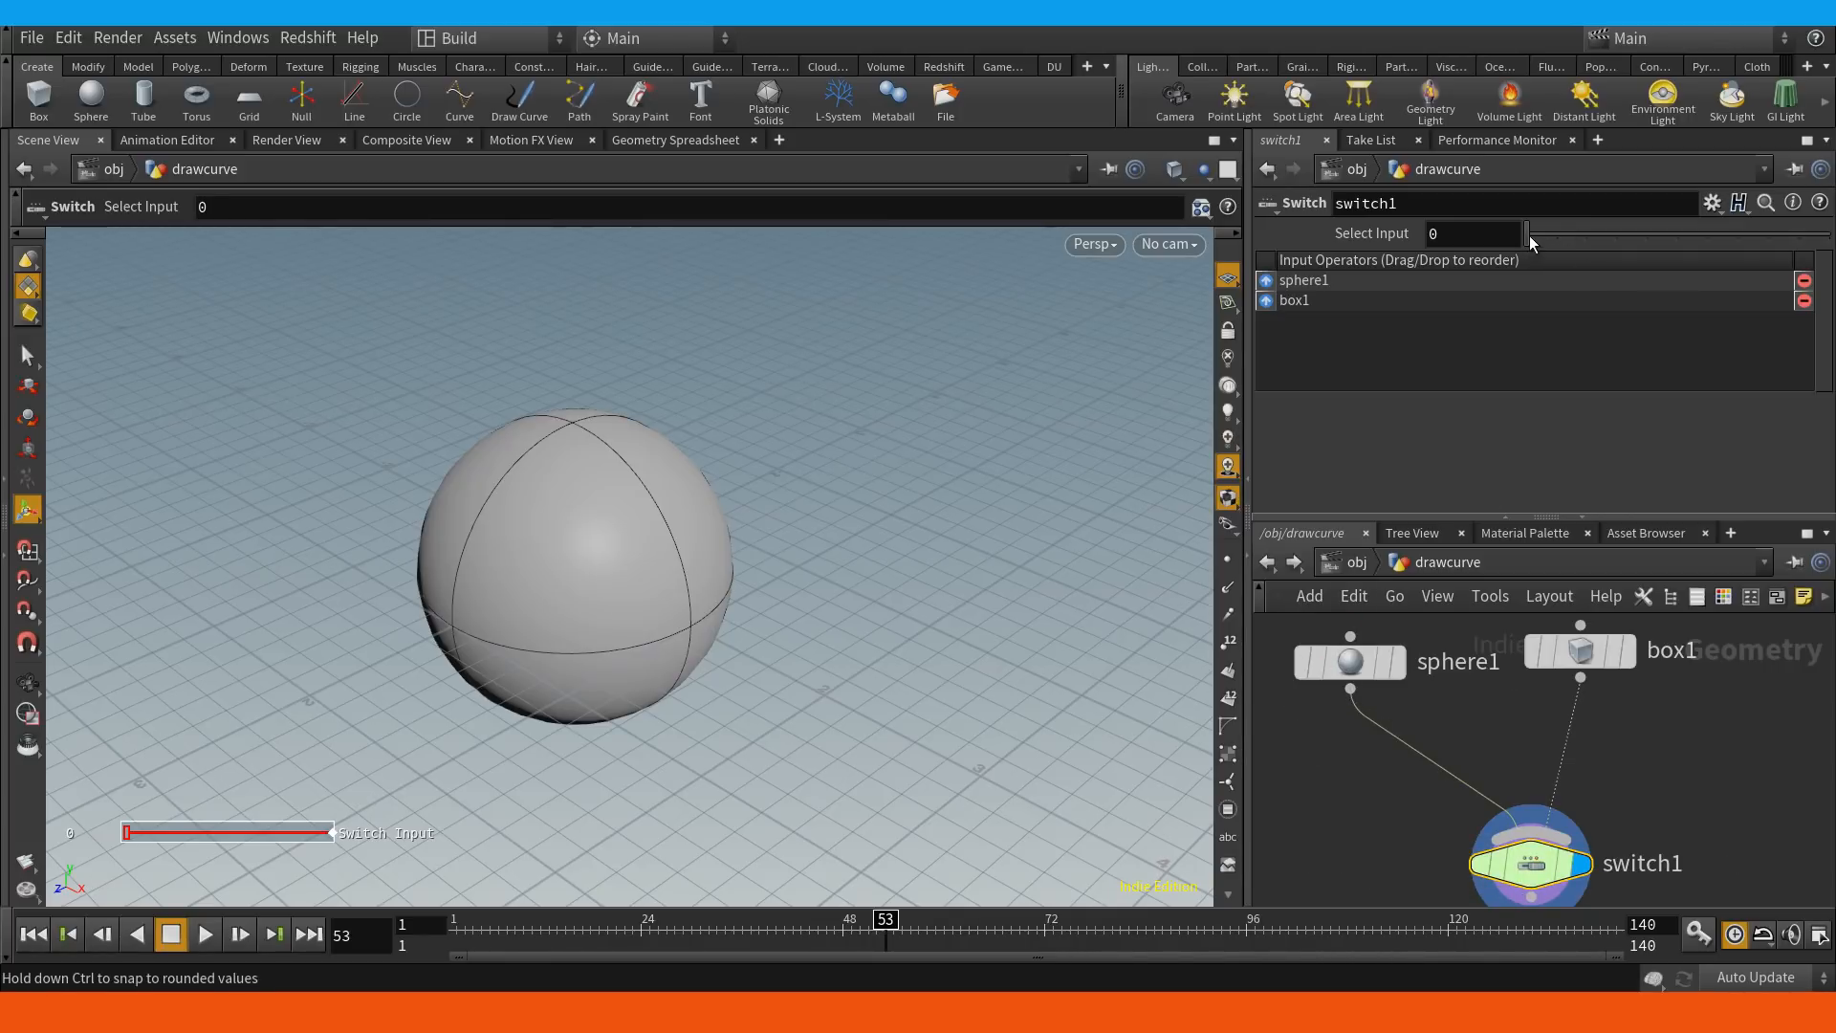
drag(1529, 235, 1551, 239)
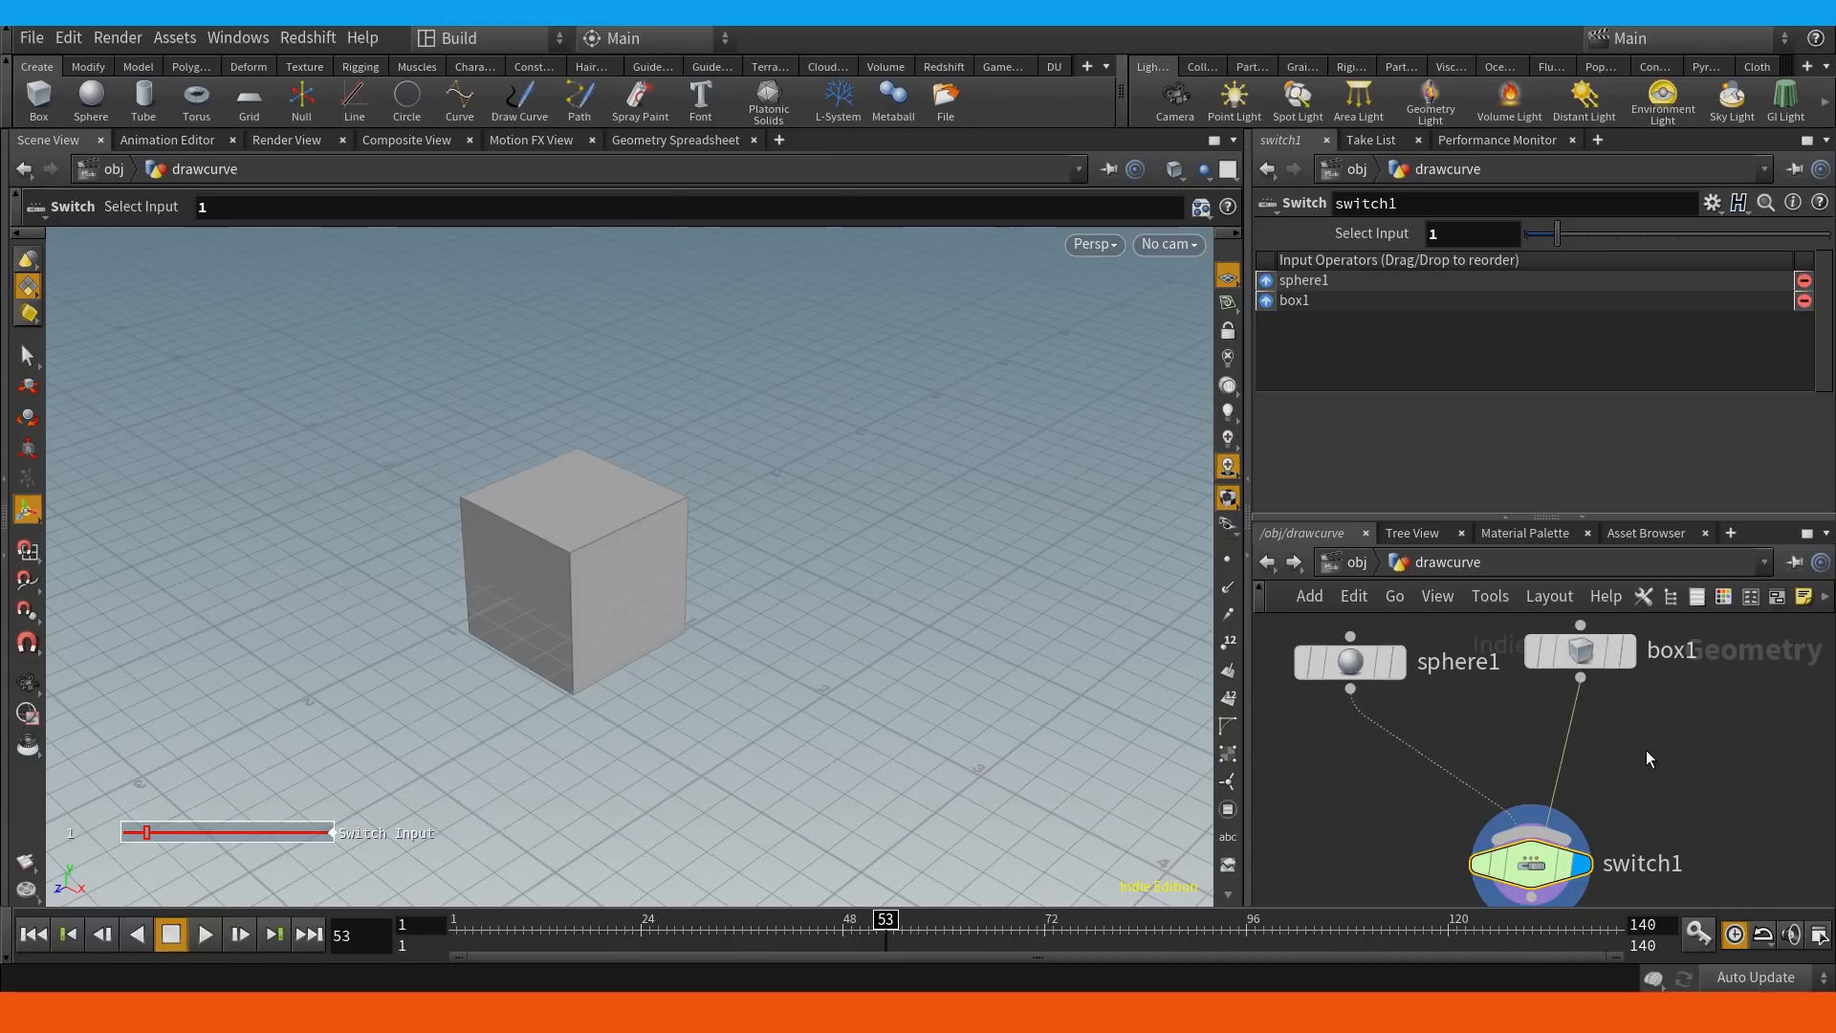
Reselect switch1 and return its Select Input to 0 so that it outputs sphere1.
click(1580, 652)
click(1530, 864)
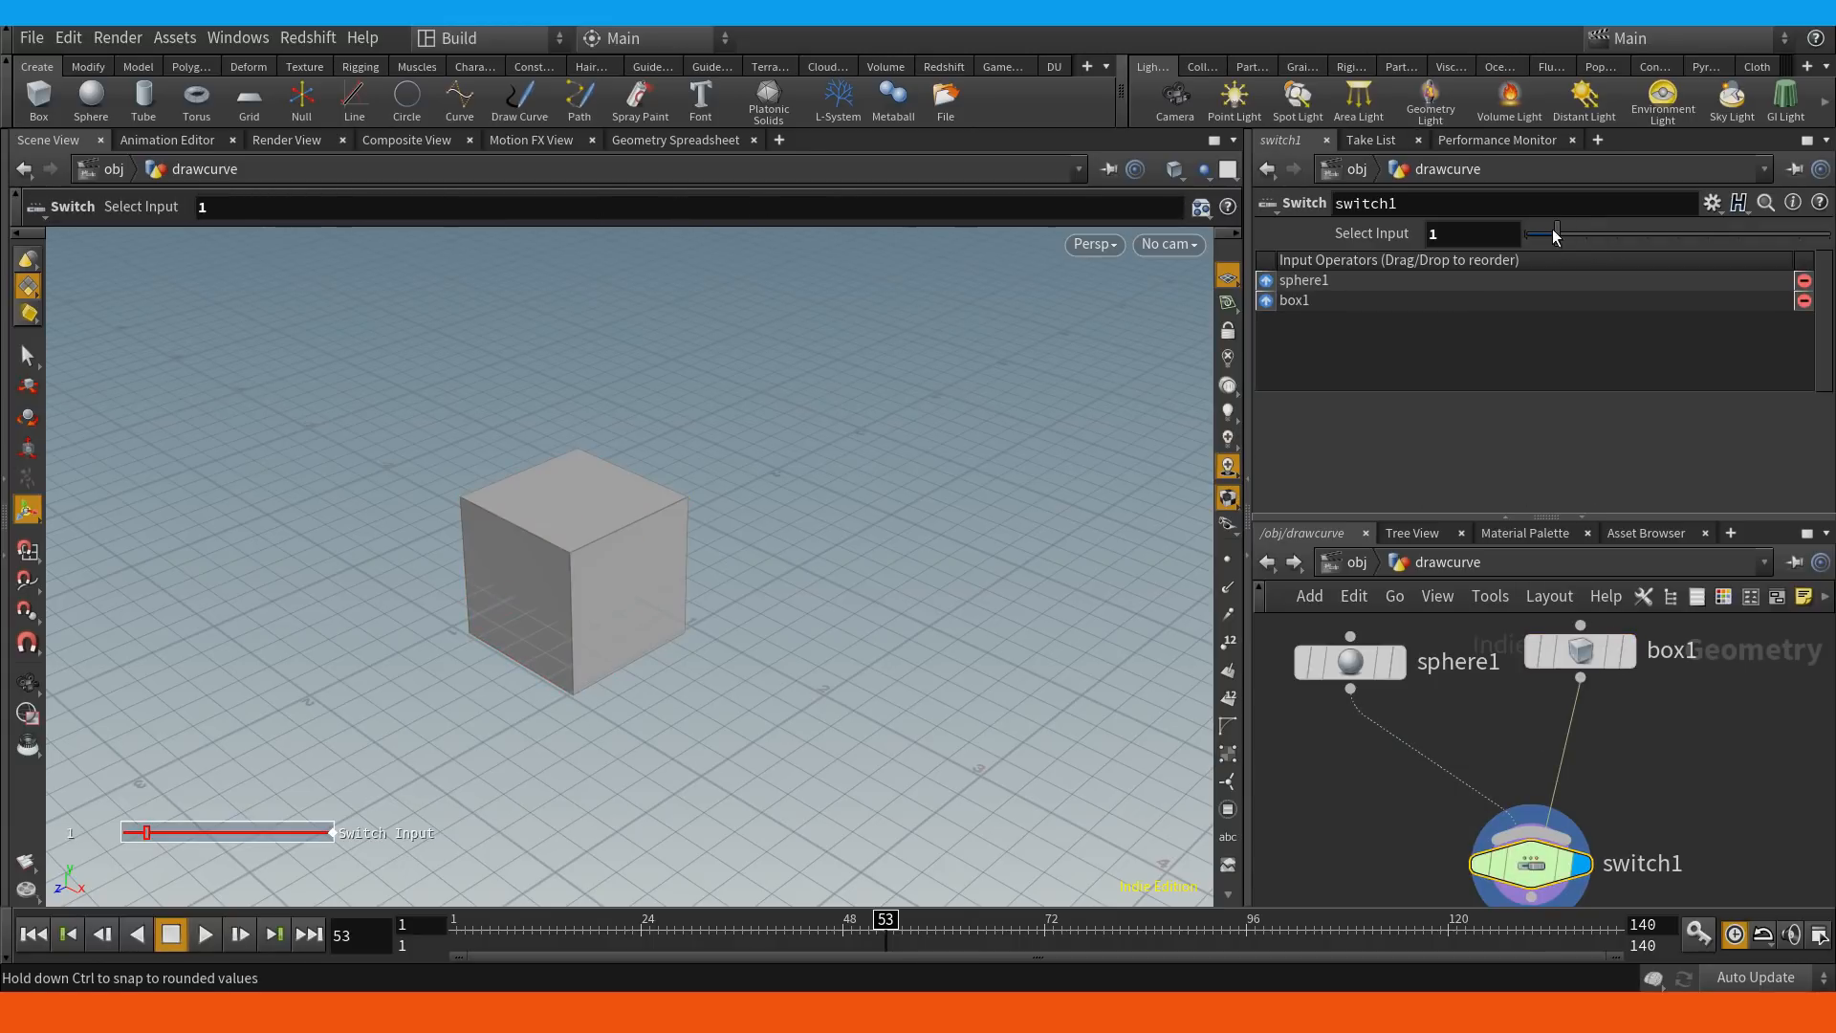
drag(1547, 237, 1523, 238)
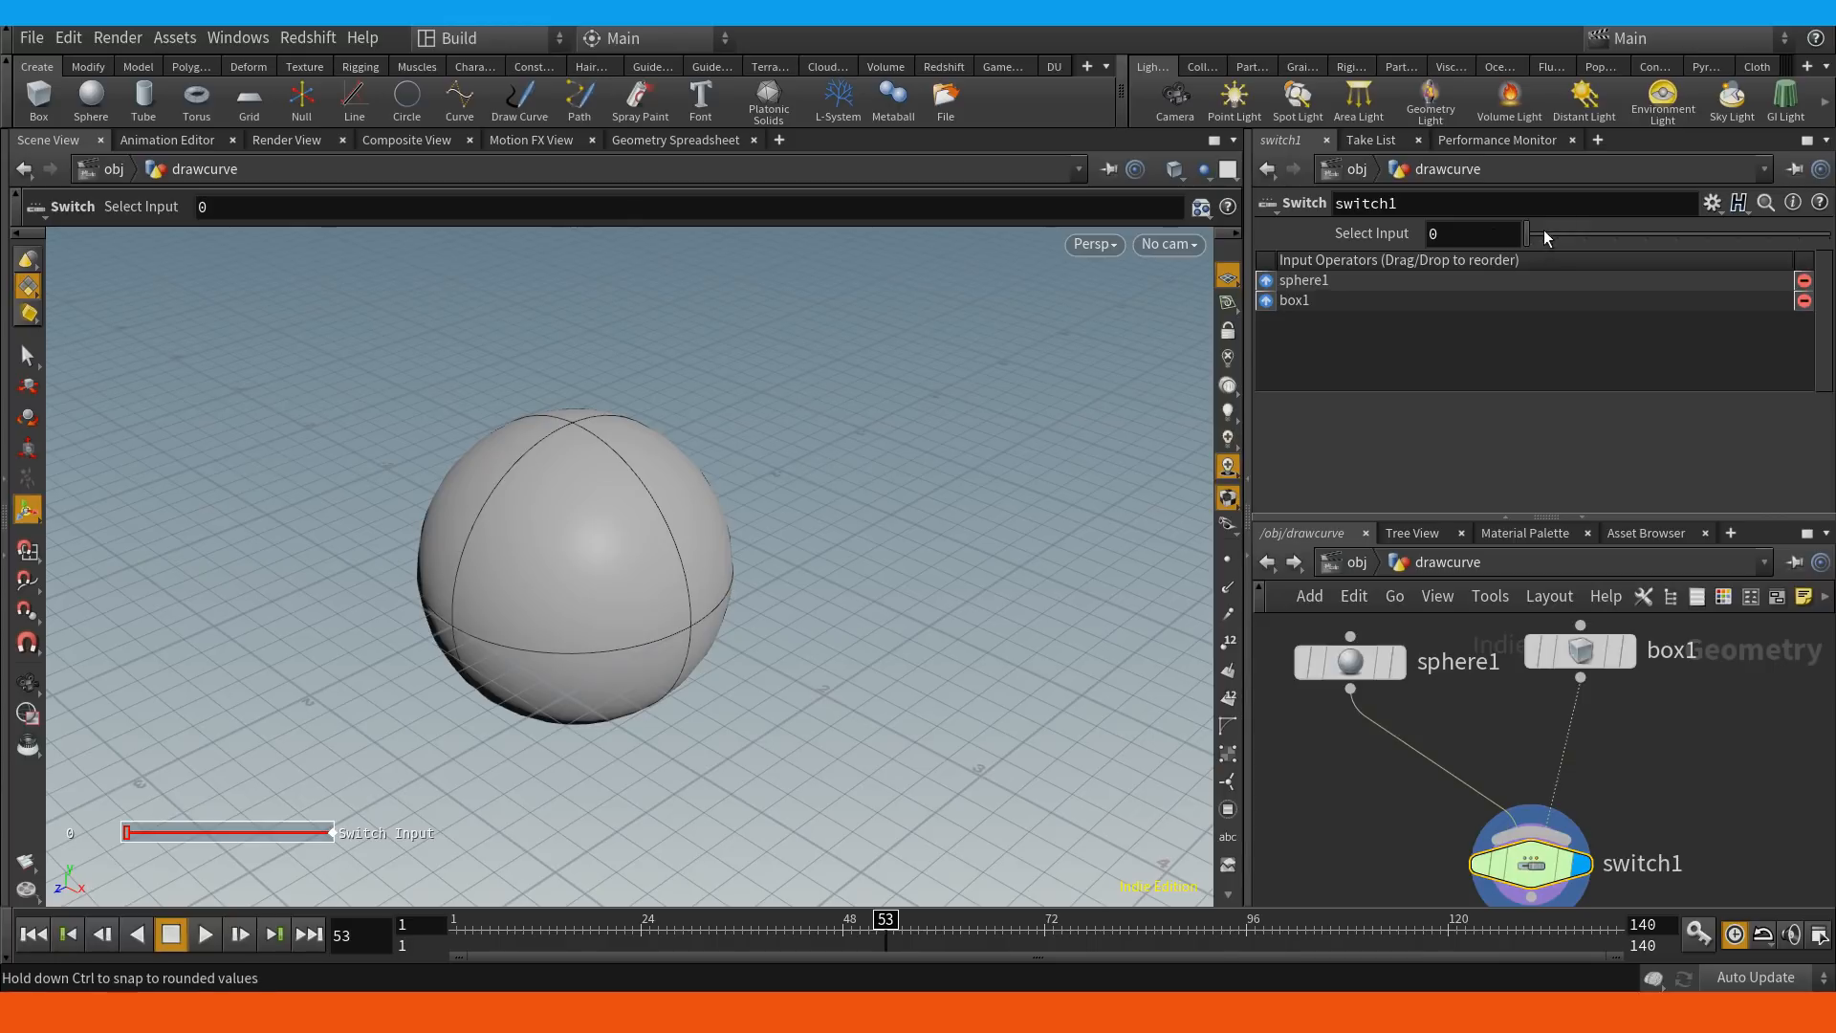
drag(1527, 236, 1435, 283)
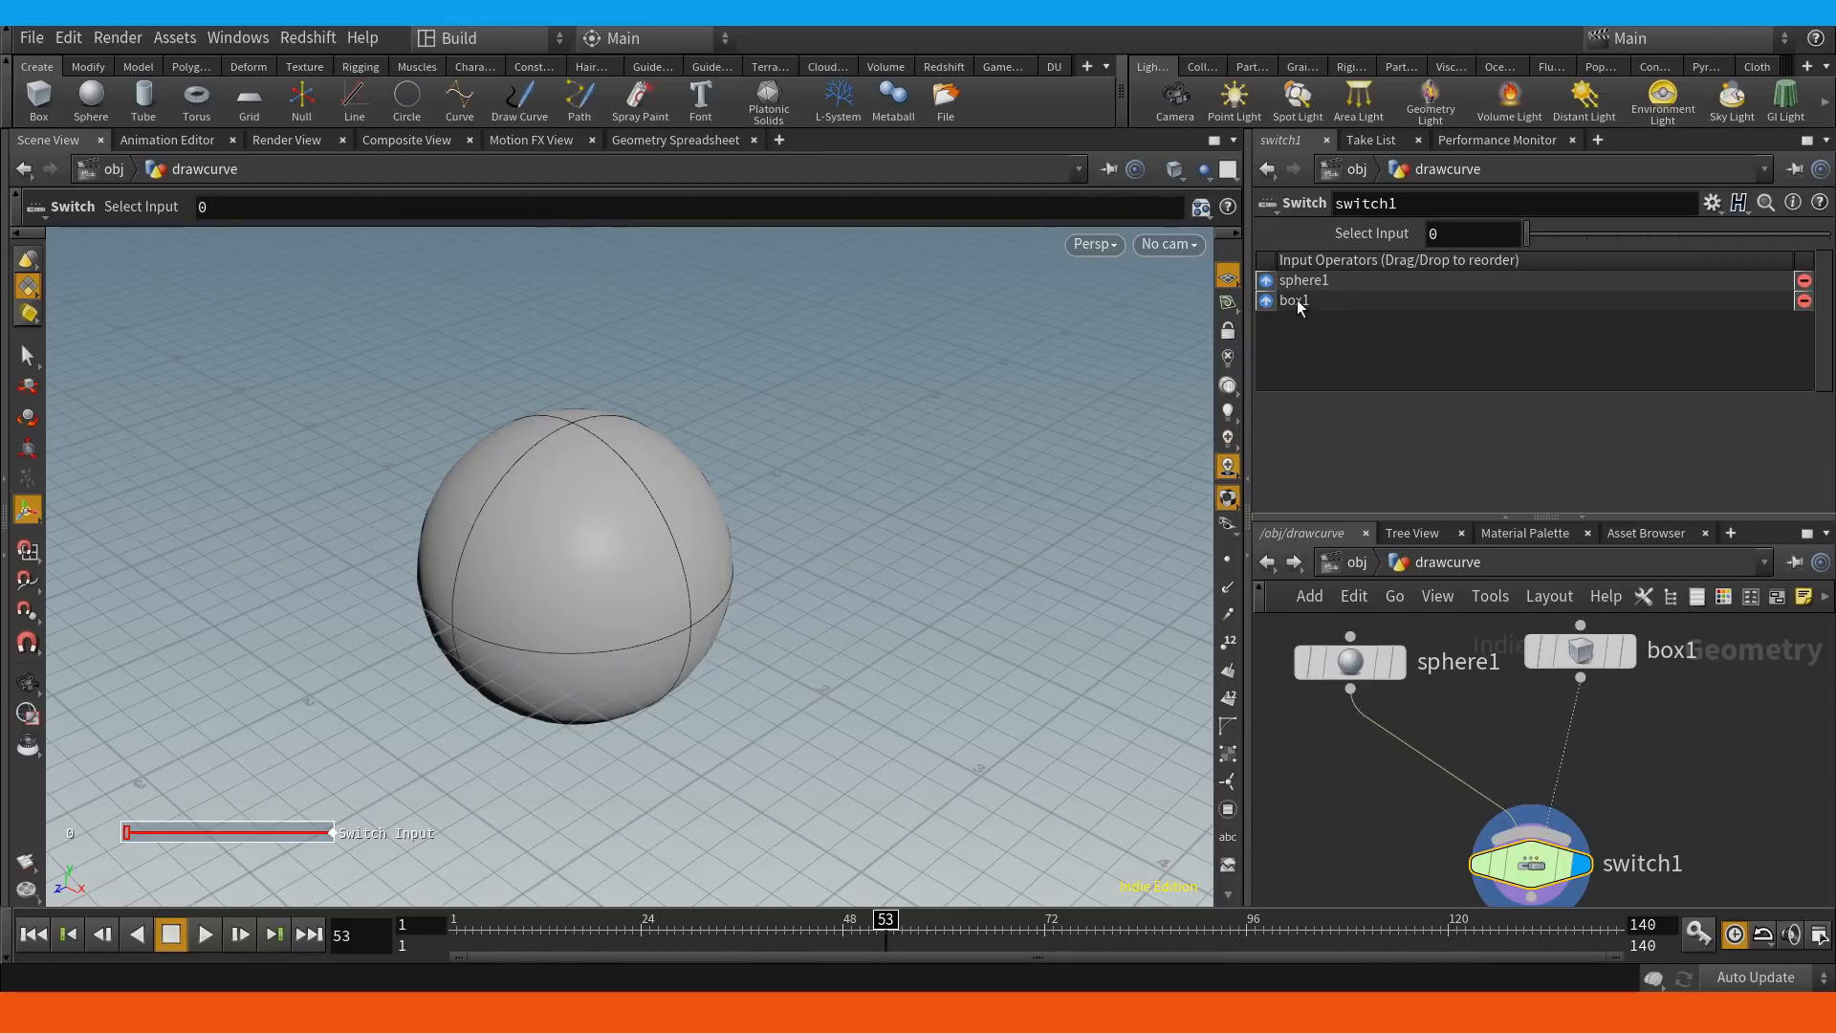
Move box1 above sphere1 in switch1's input operator order, and restore sphere1 as the first input.
drag(1298, 302, 1305, 278)
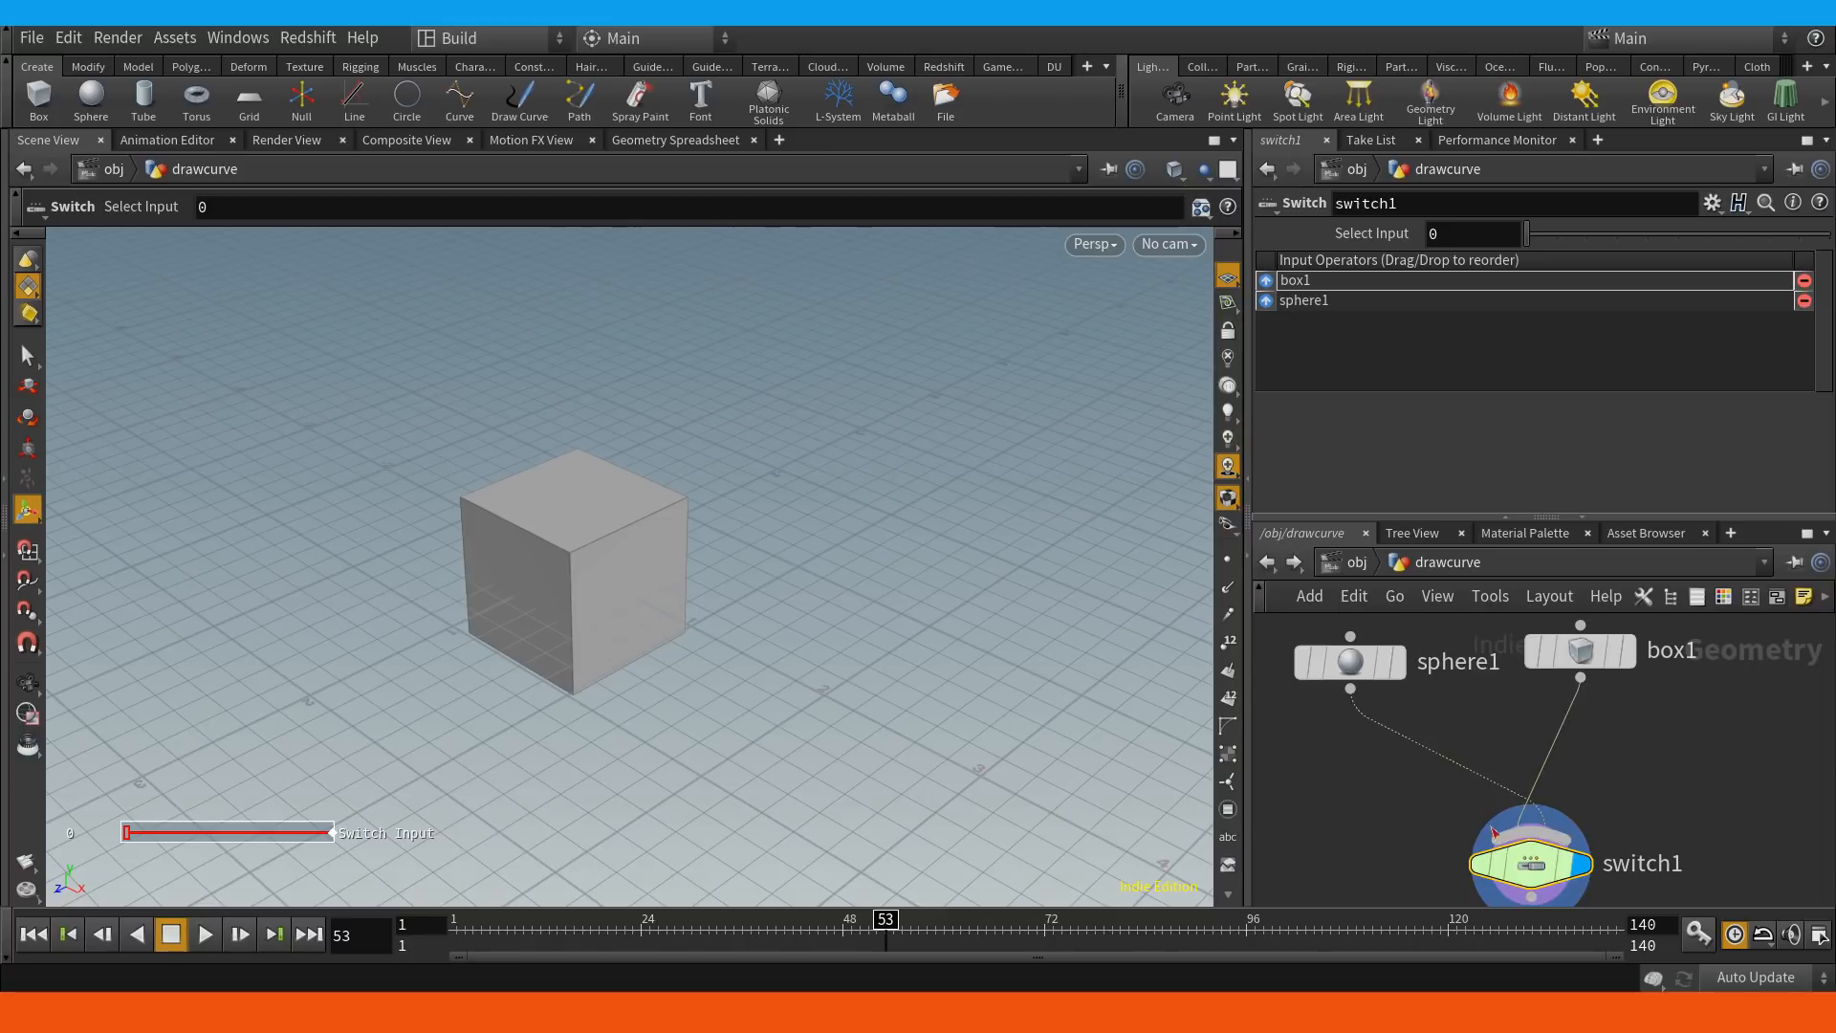
drag(1332, 309, 1394, 291)
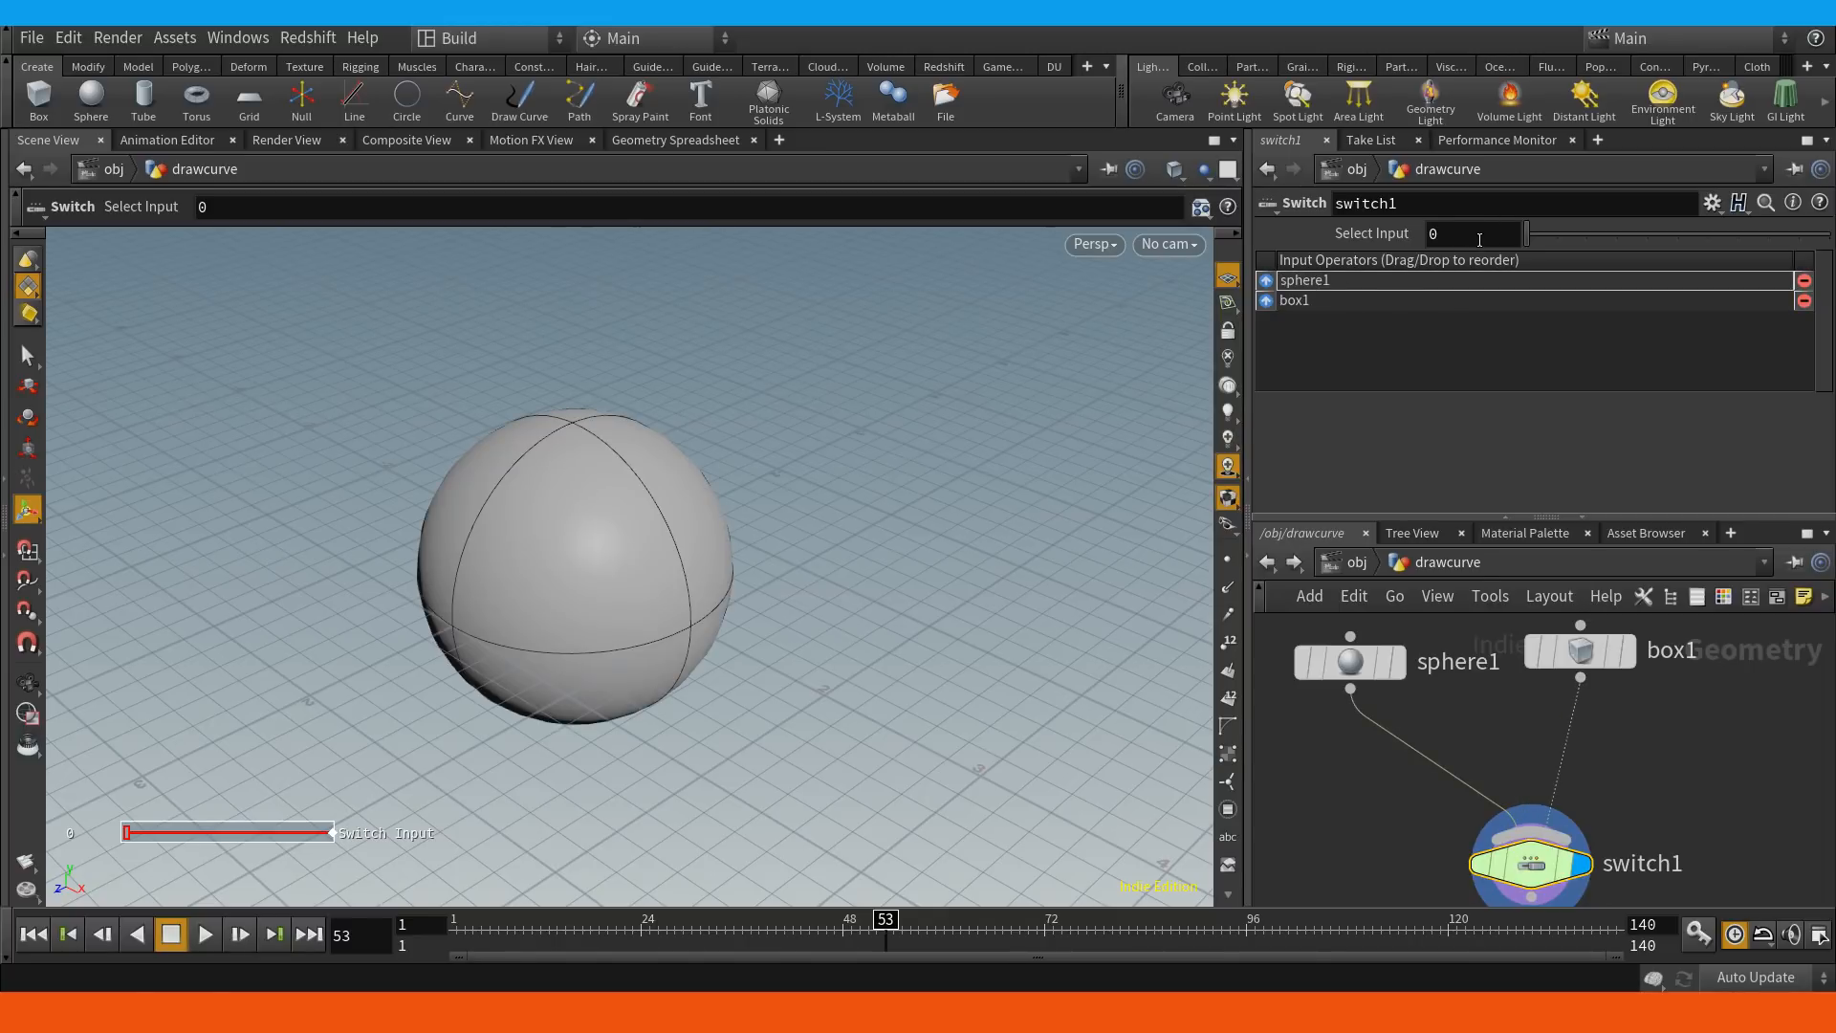
alt+drag(1492, 713, 1476, 725)
alt+right_drag(1476, 725, 1500, 706)
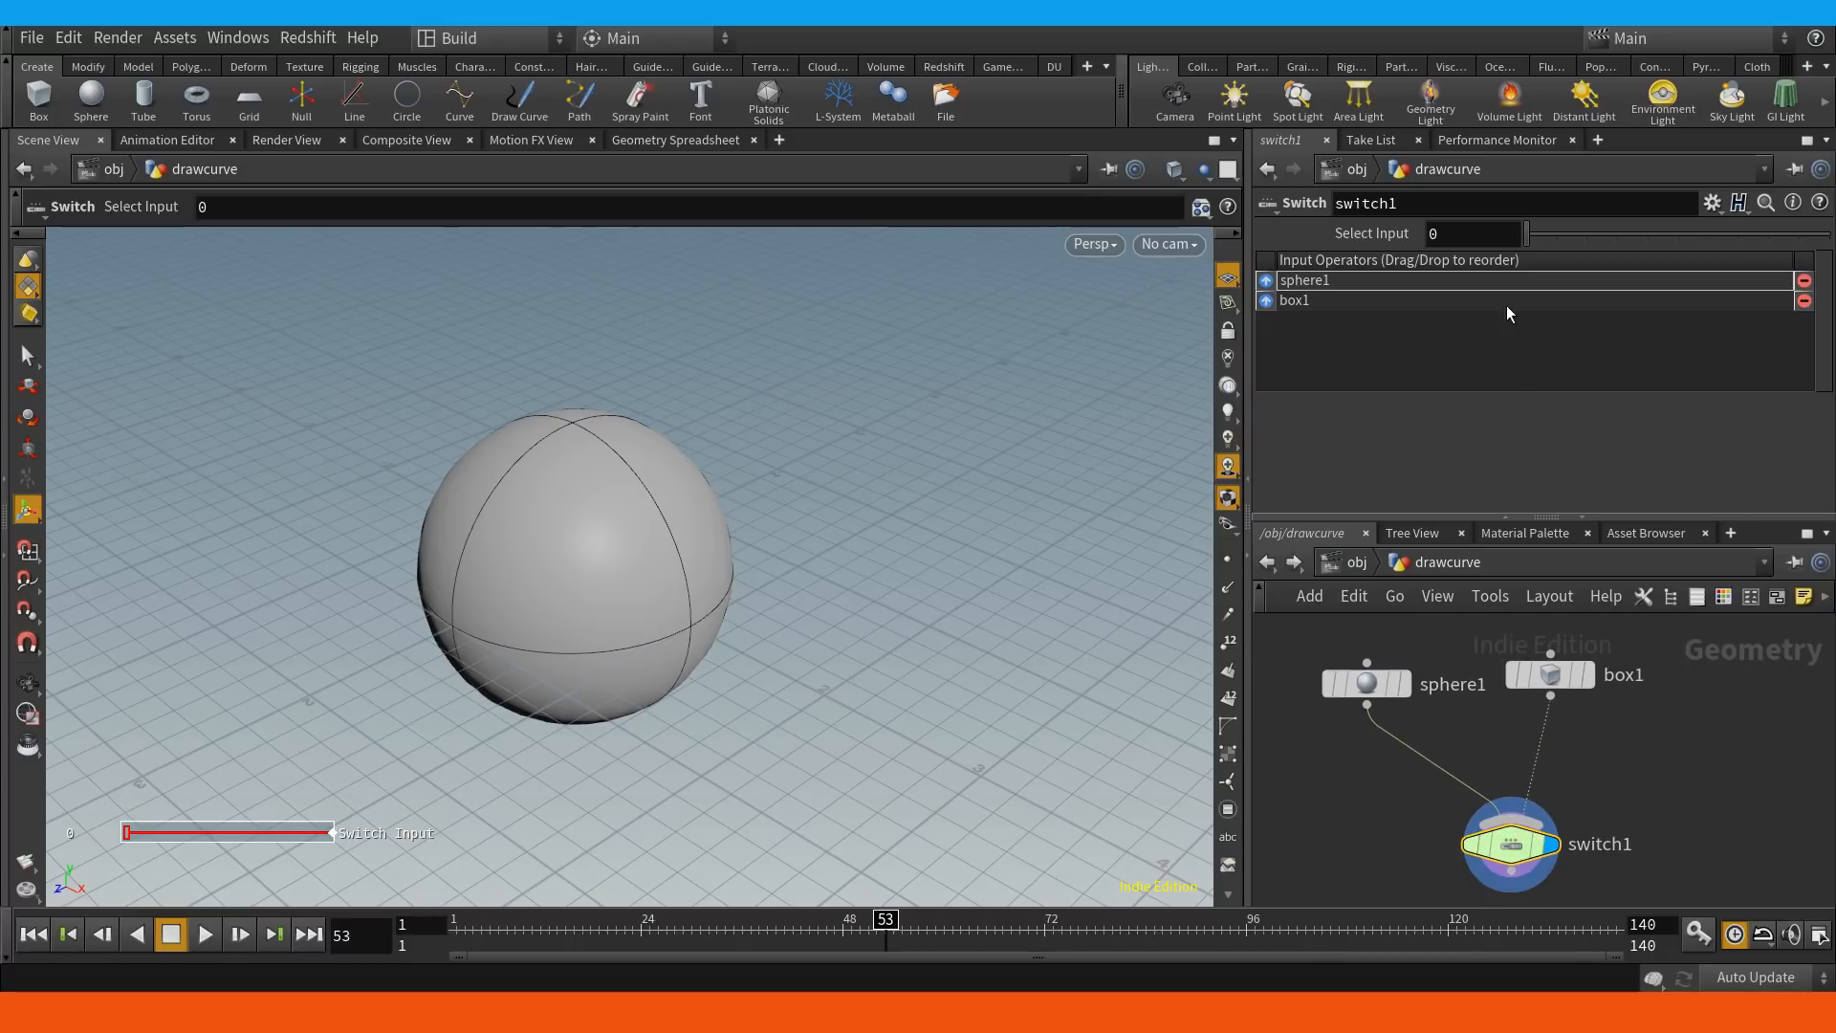
click(1461, 234)
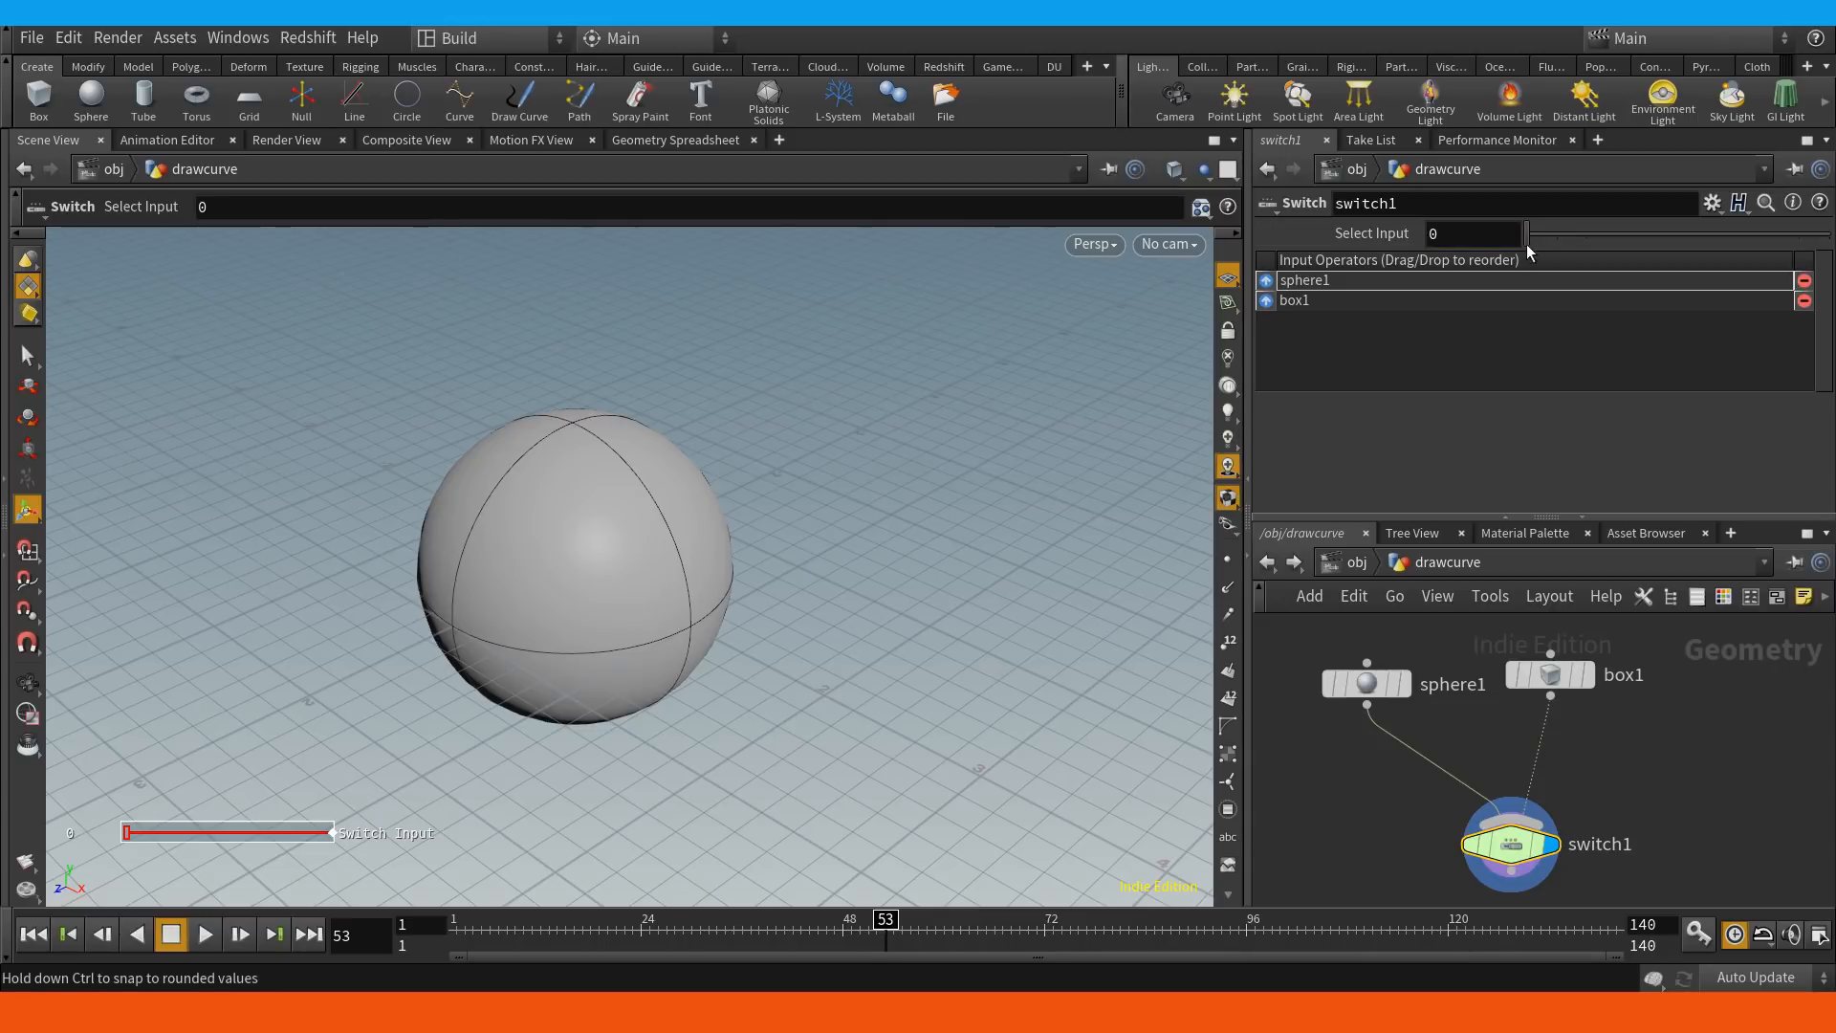
drag(1527, 239, 1538, 241)
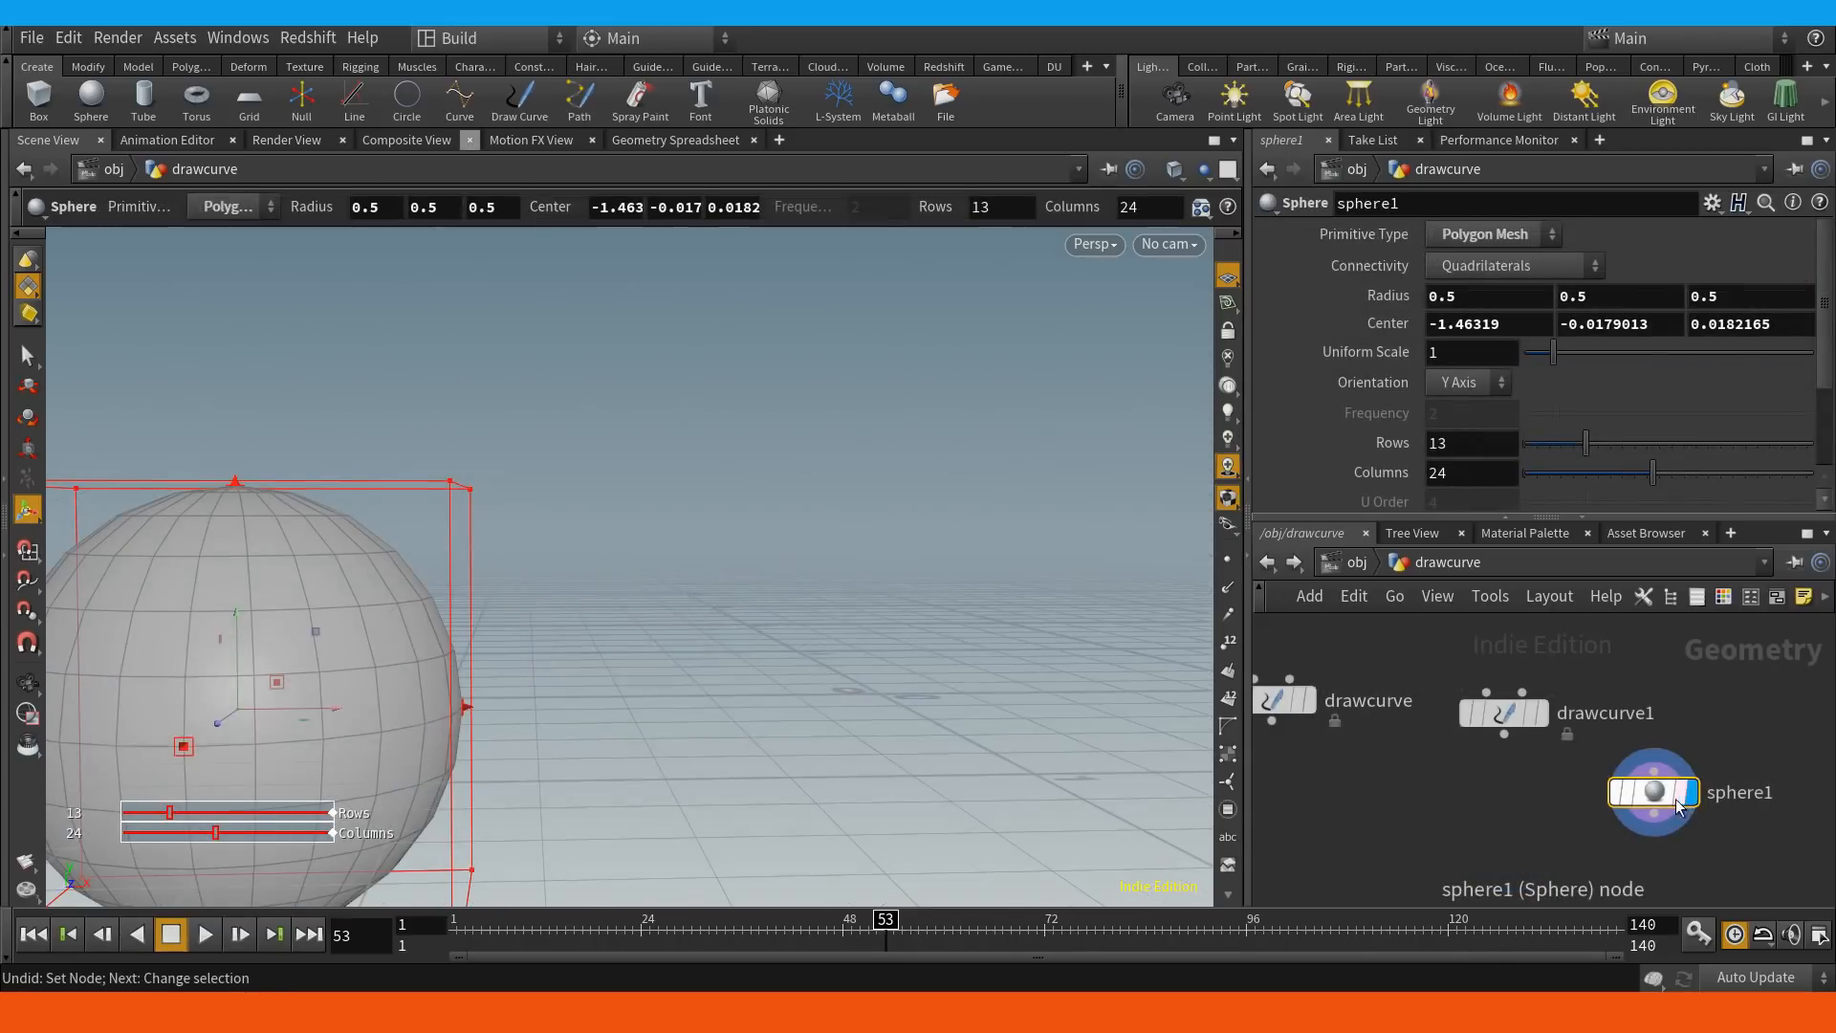
Move sphere1 farther from drawcurve1 and add a displayed Attribute VOP node wired beneath it.
drag(1676, 807, 1803, 764)
middle_drag(1660, 796, 1480, 755)
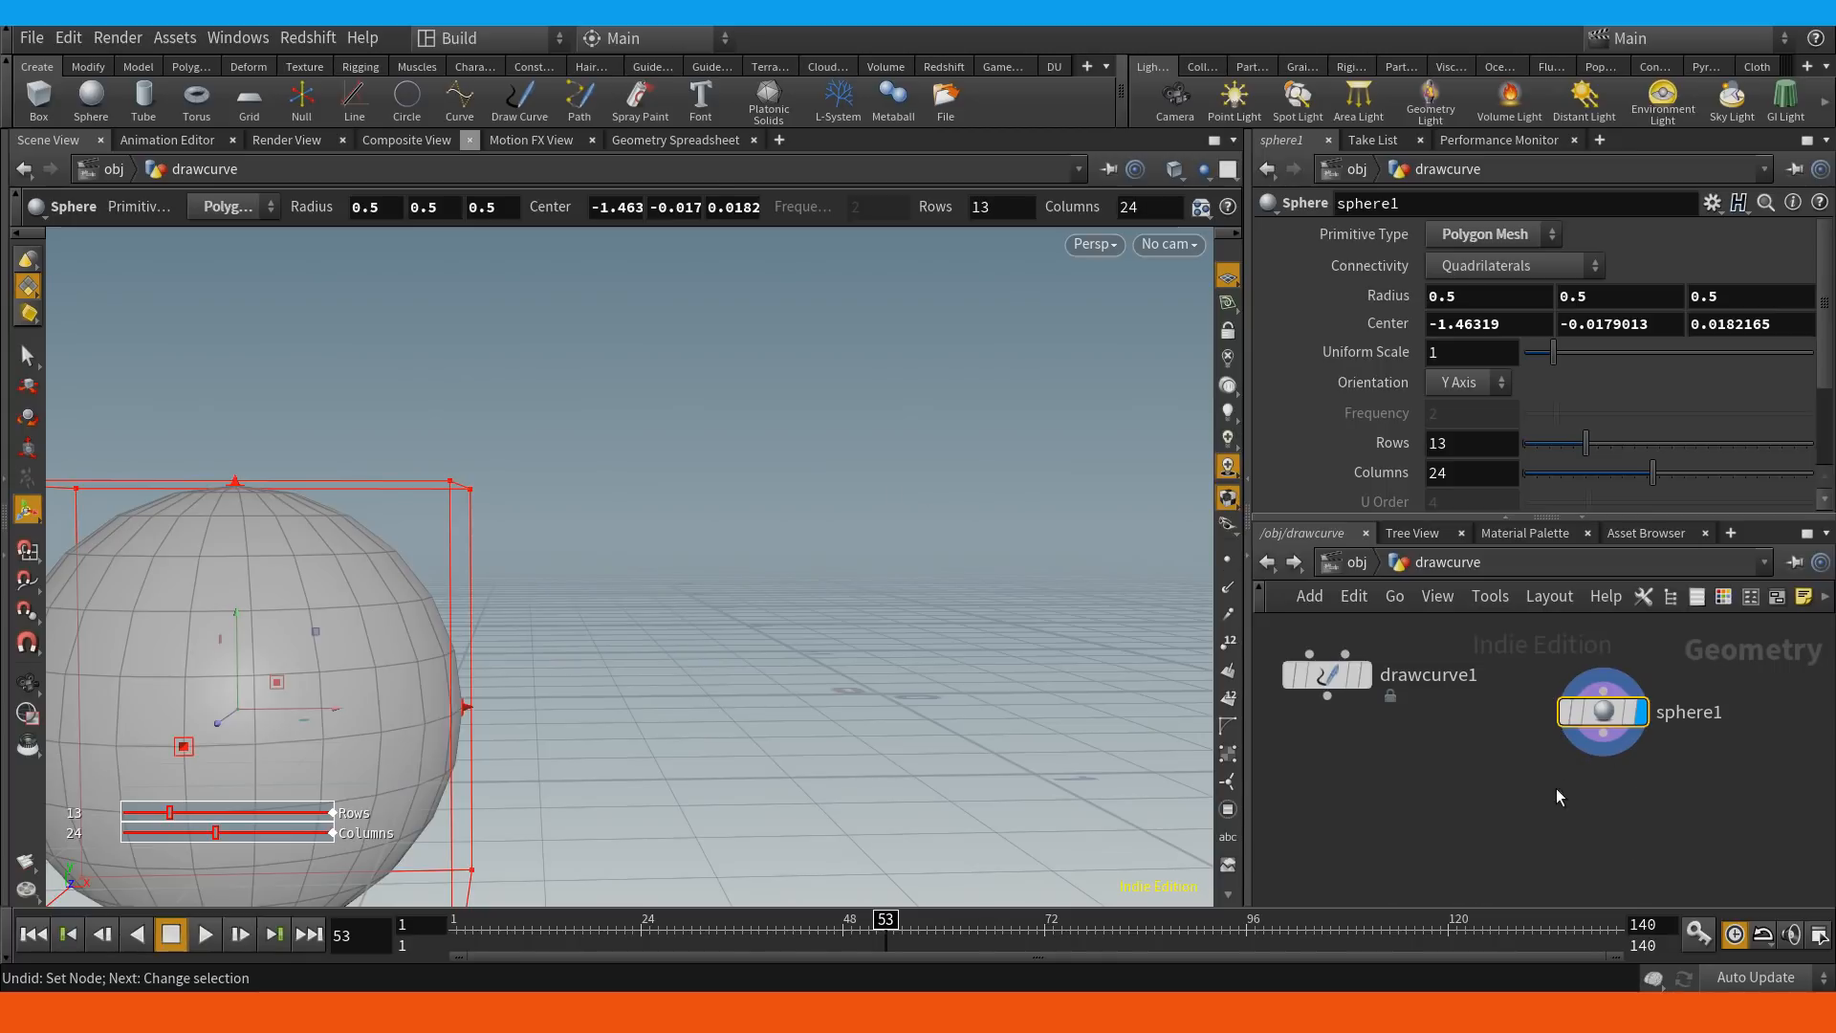
key(Tab)
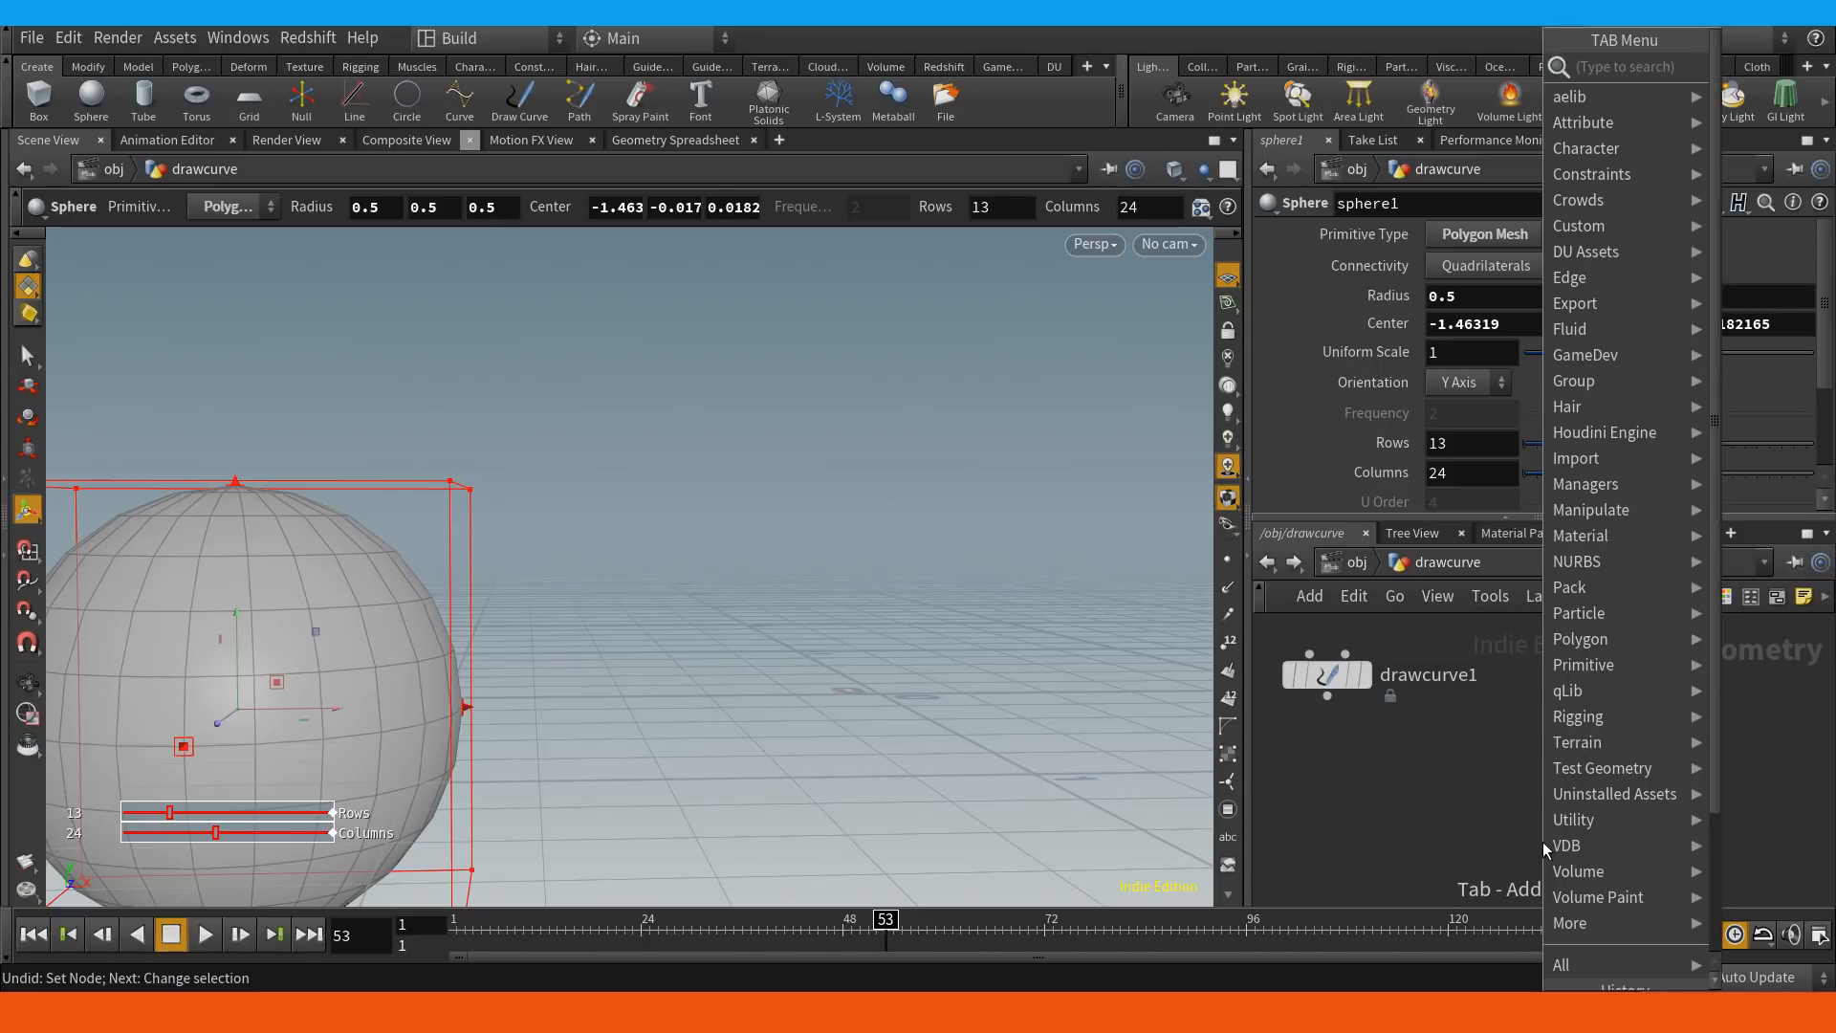
text(att)
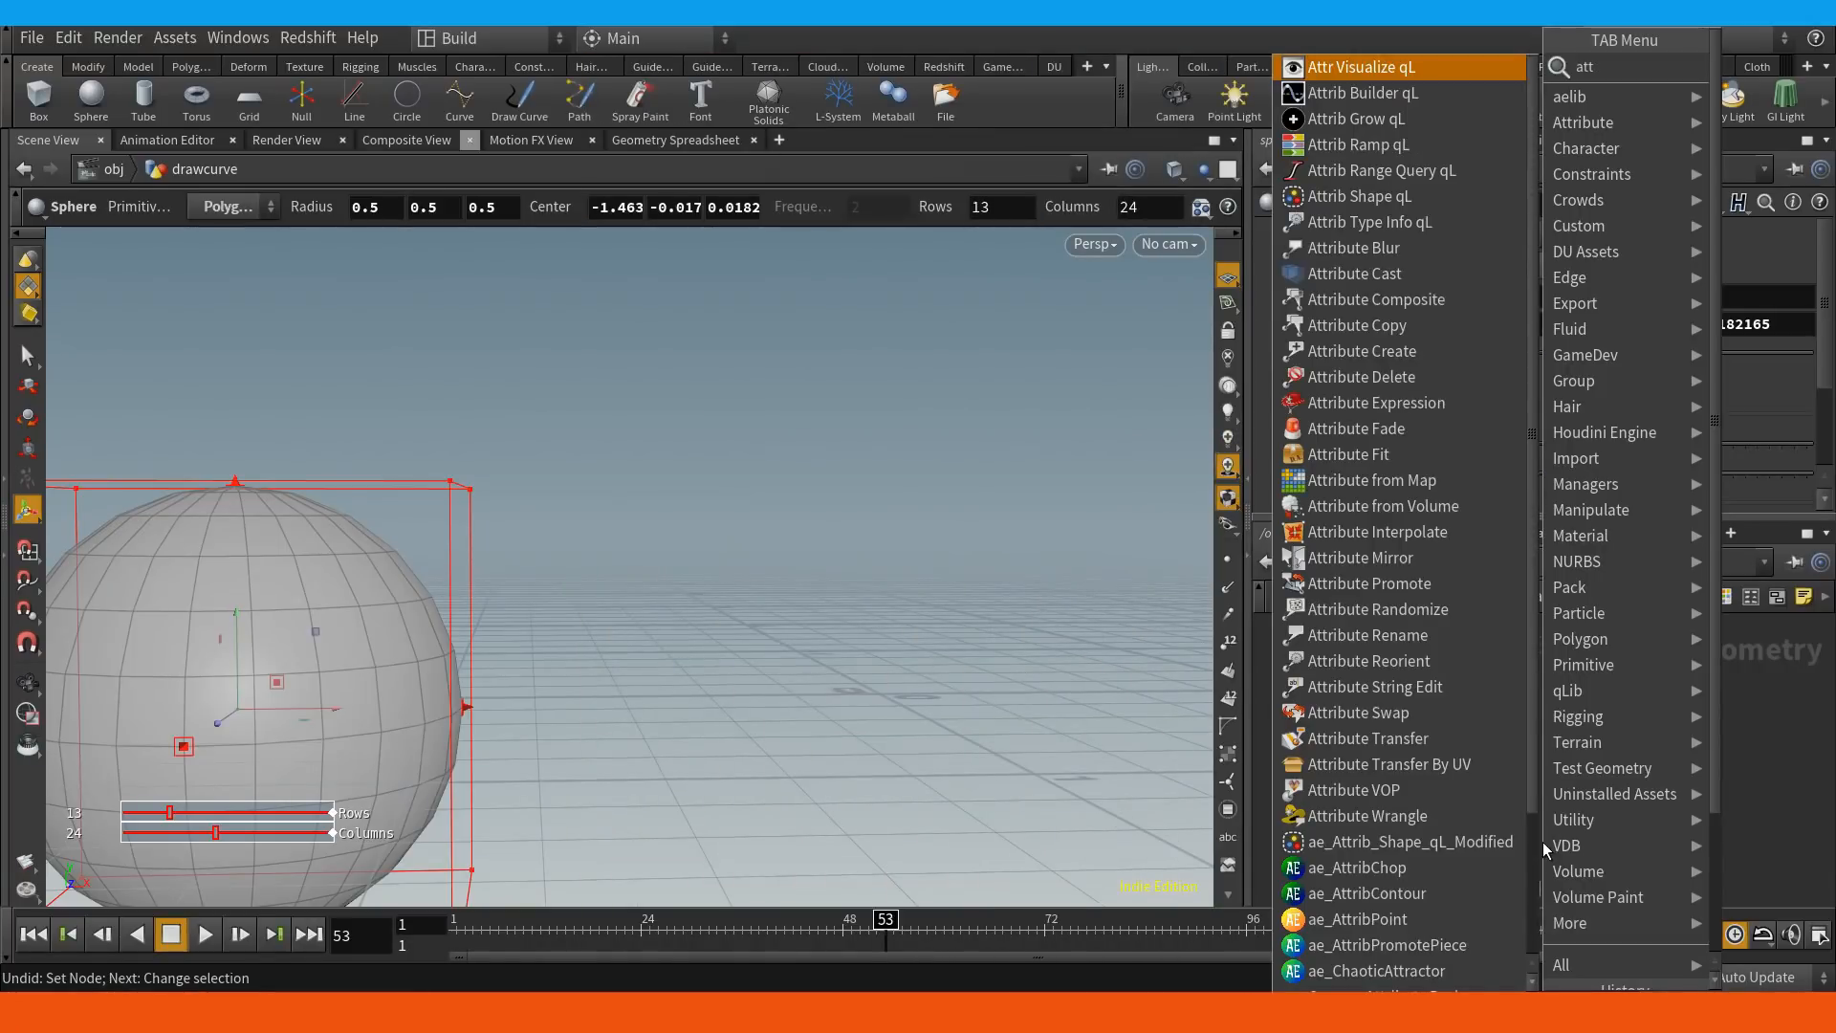
text(ri)
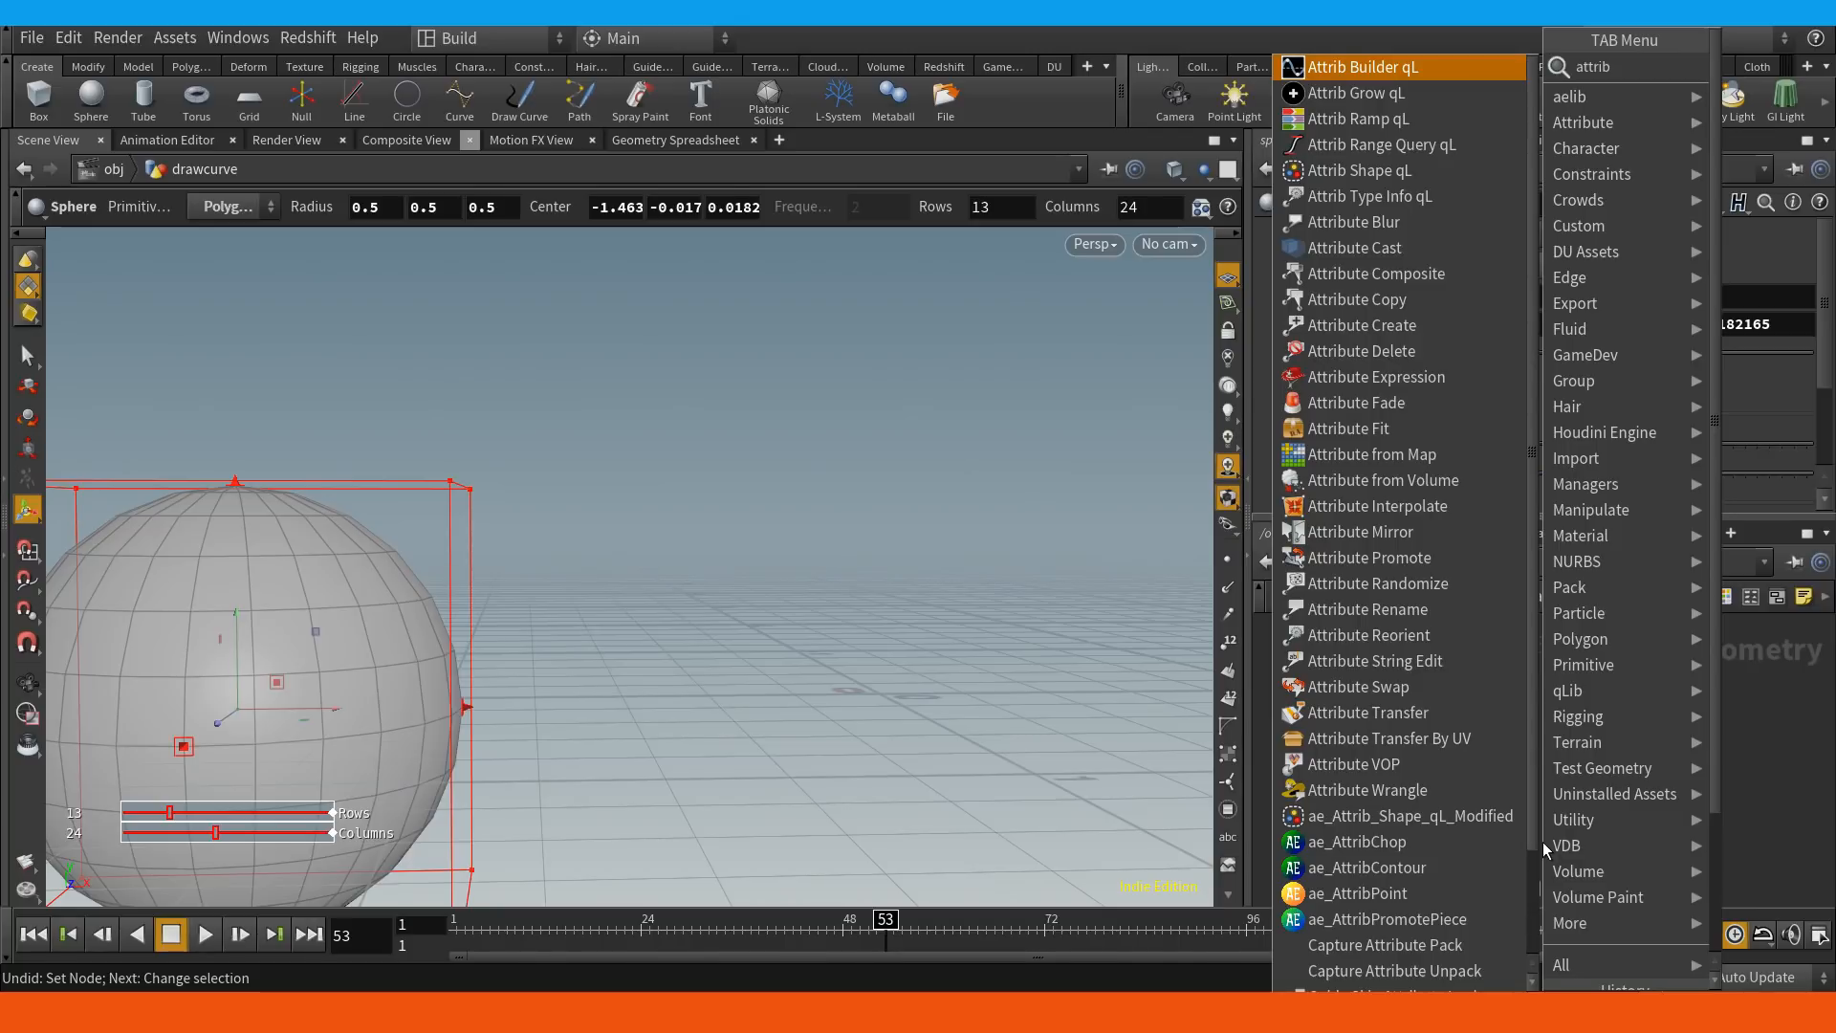
text(b vop)
key(Return)
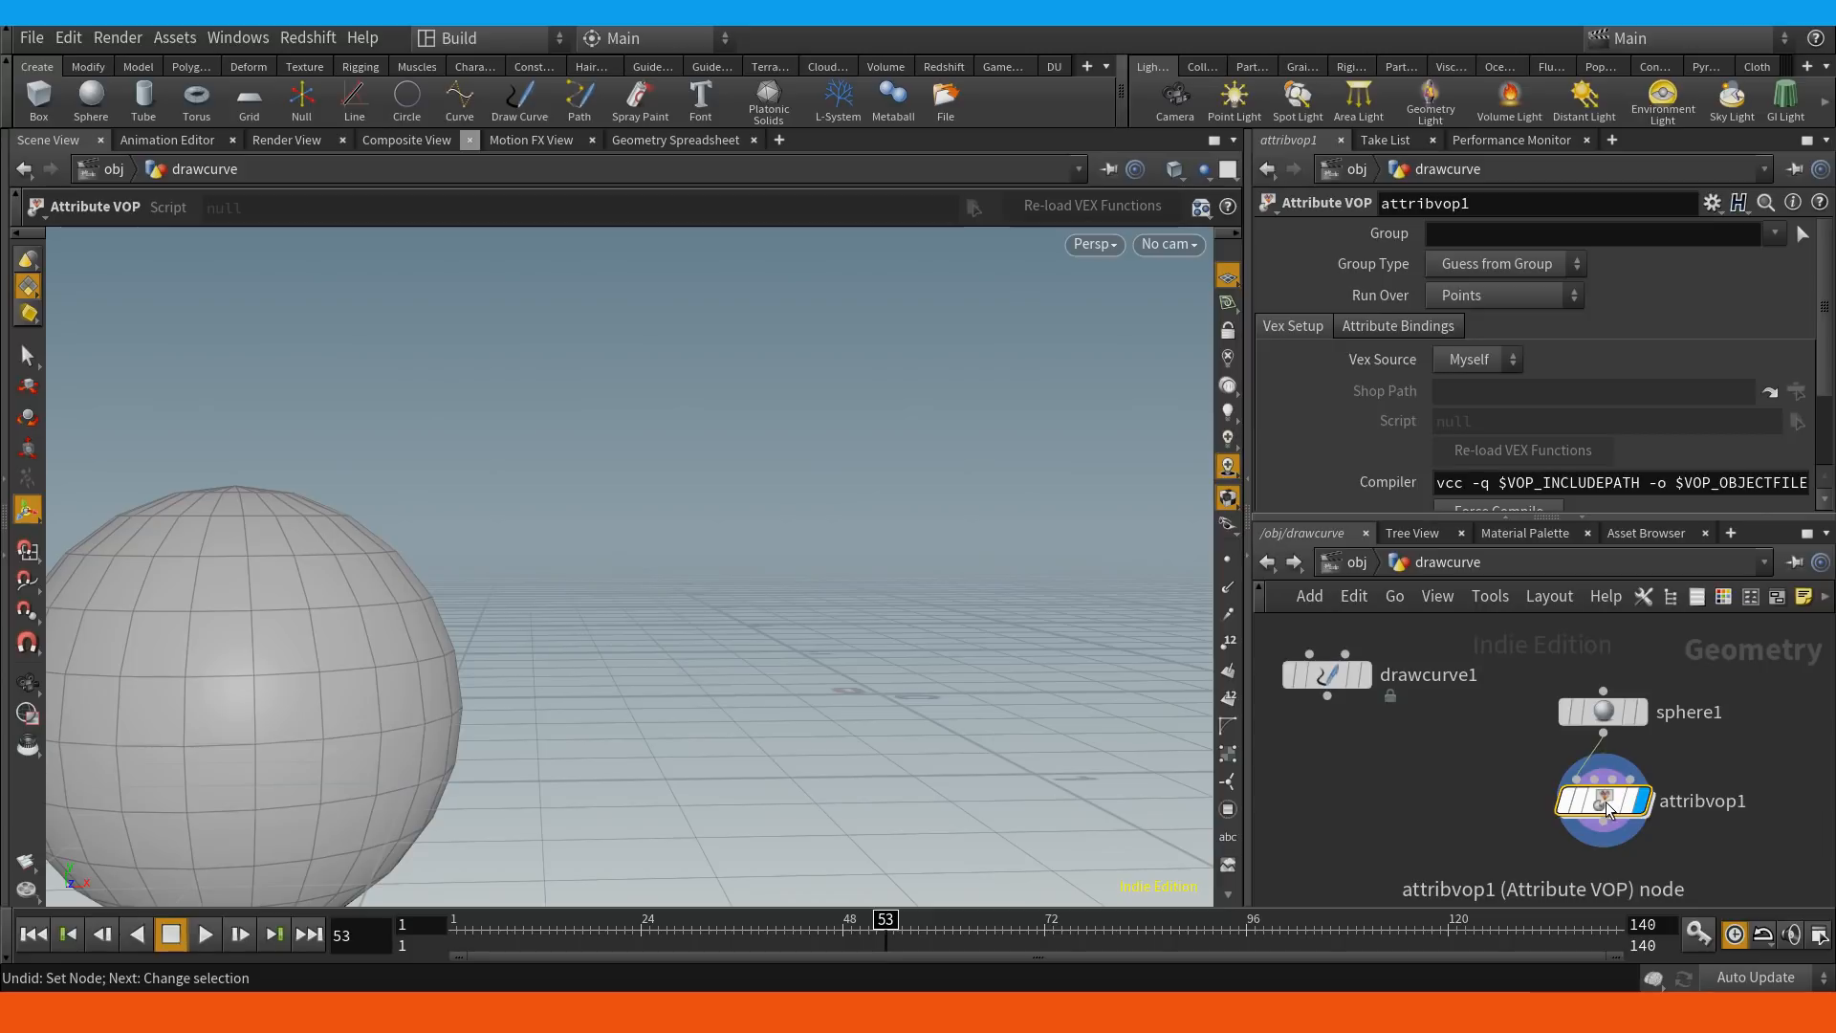
Enter the attribvop1 network and frame the whole sphere in the viewport from slightly above.
double_click(1604, 809)
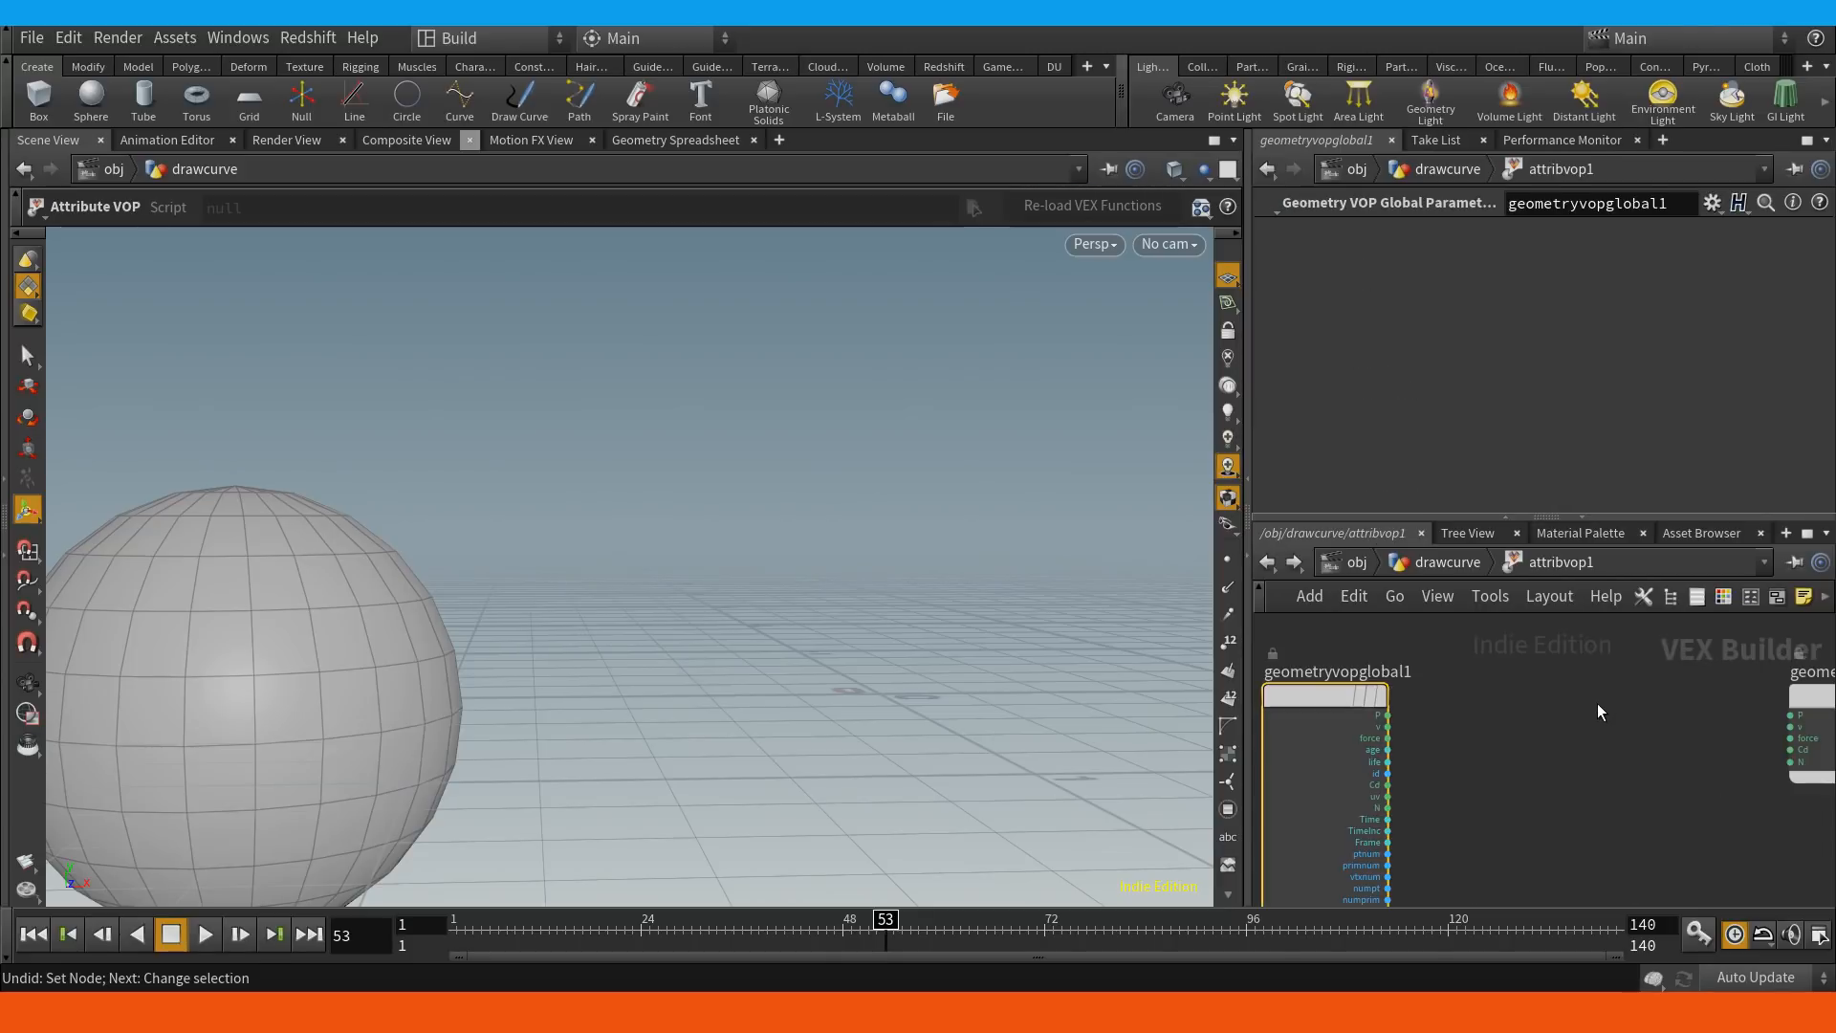
alt+middle_drag(547, 599, 789, 433)
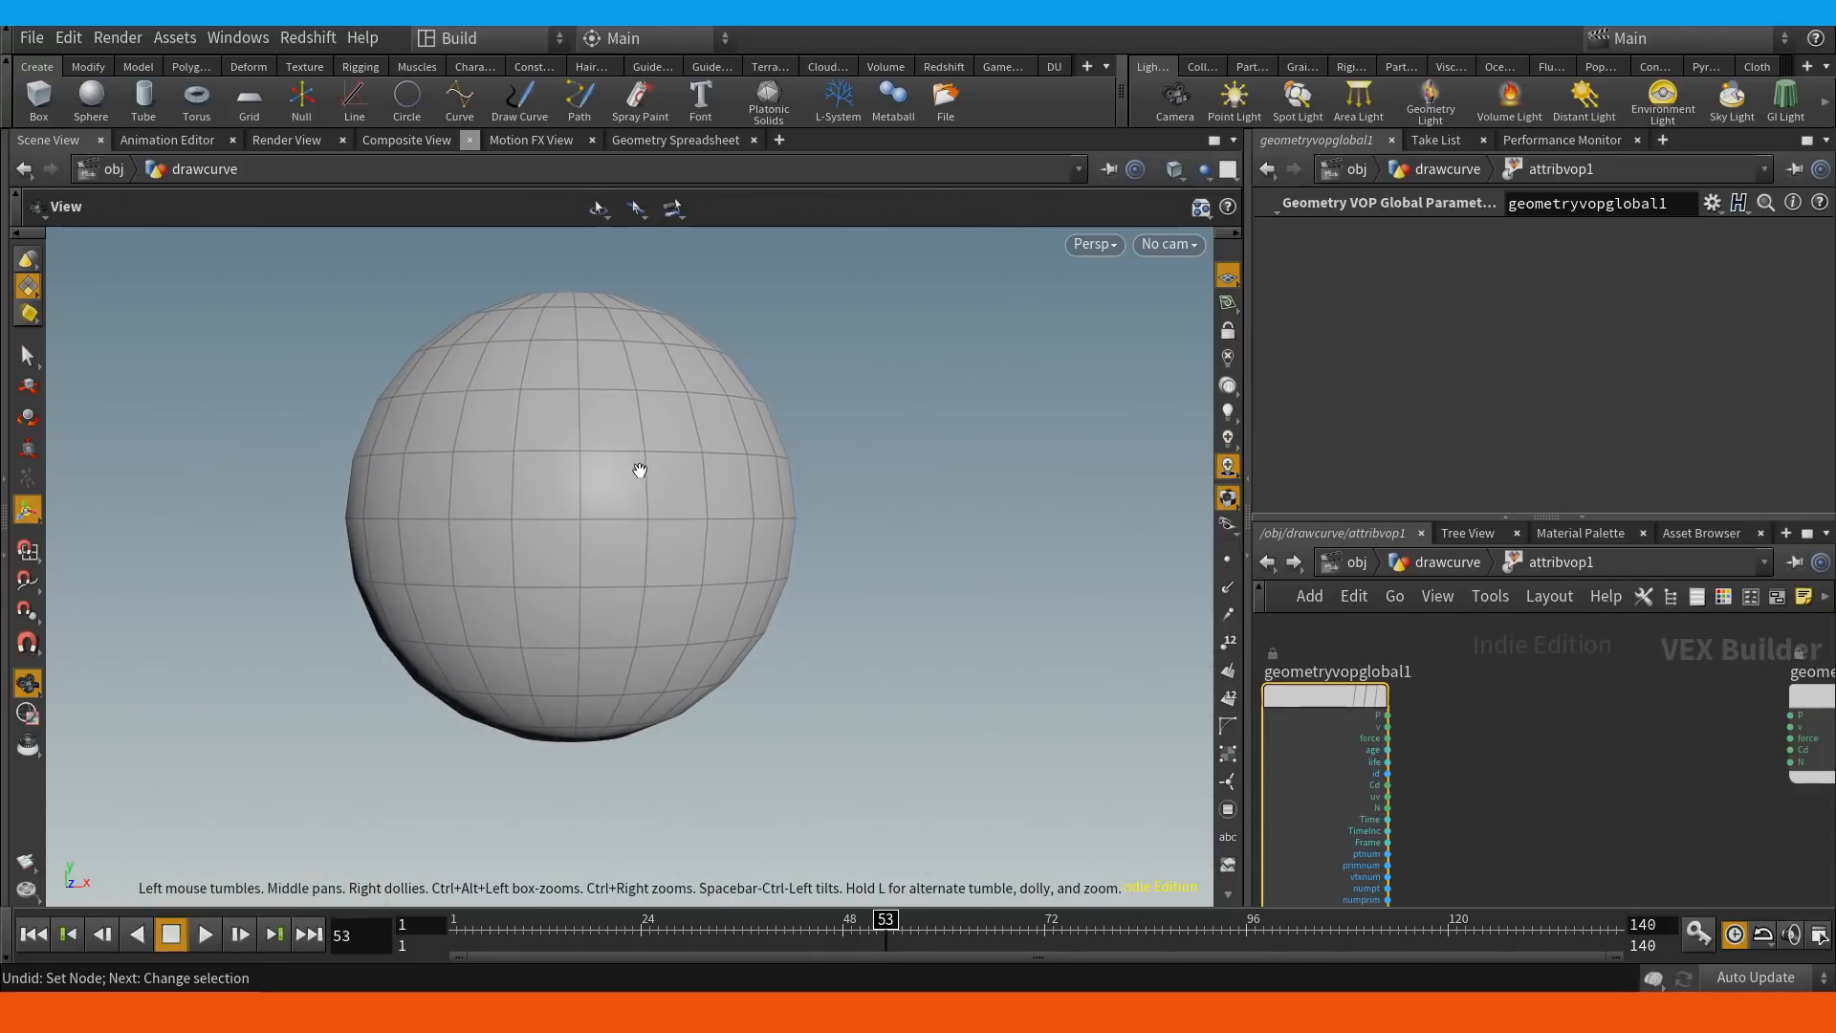
alt+drag(633, 500, 597, 546)
middle_drag(726, 427, 815, 480)
middle_drag(681, 475, 750, 471)
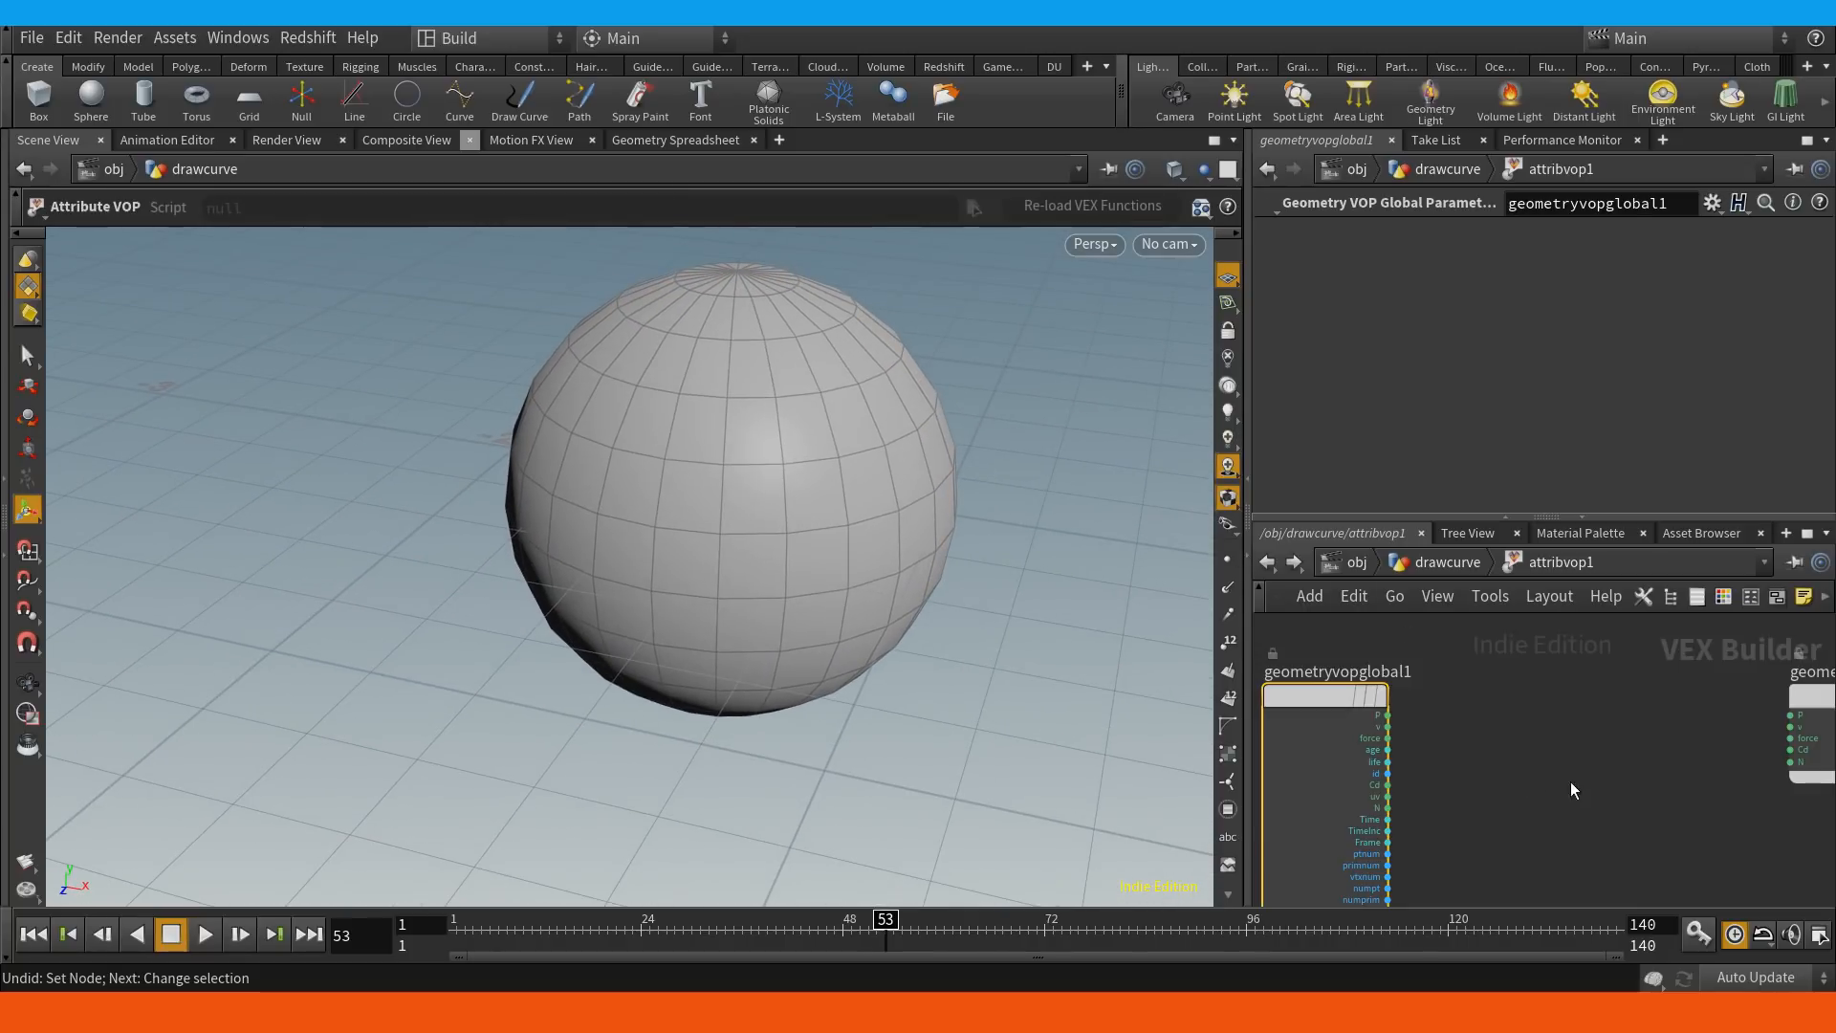
Add an Anti-Aliased Noise node between the global parameters and the output node.
key(Tab)
text(noi)
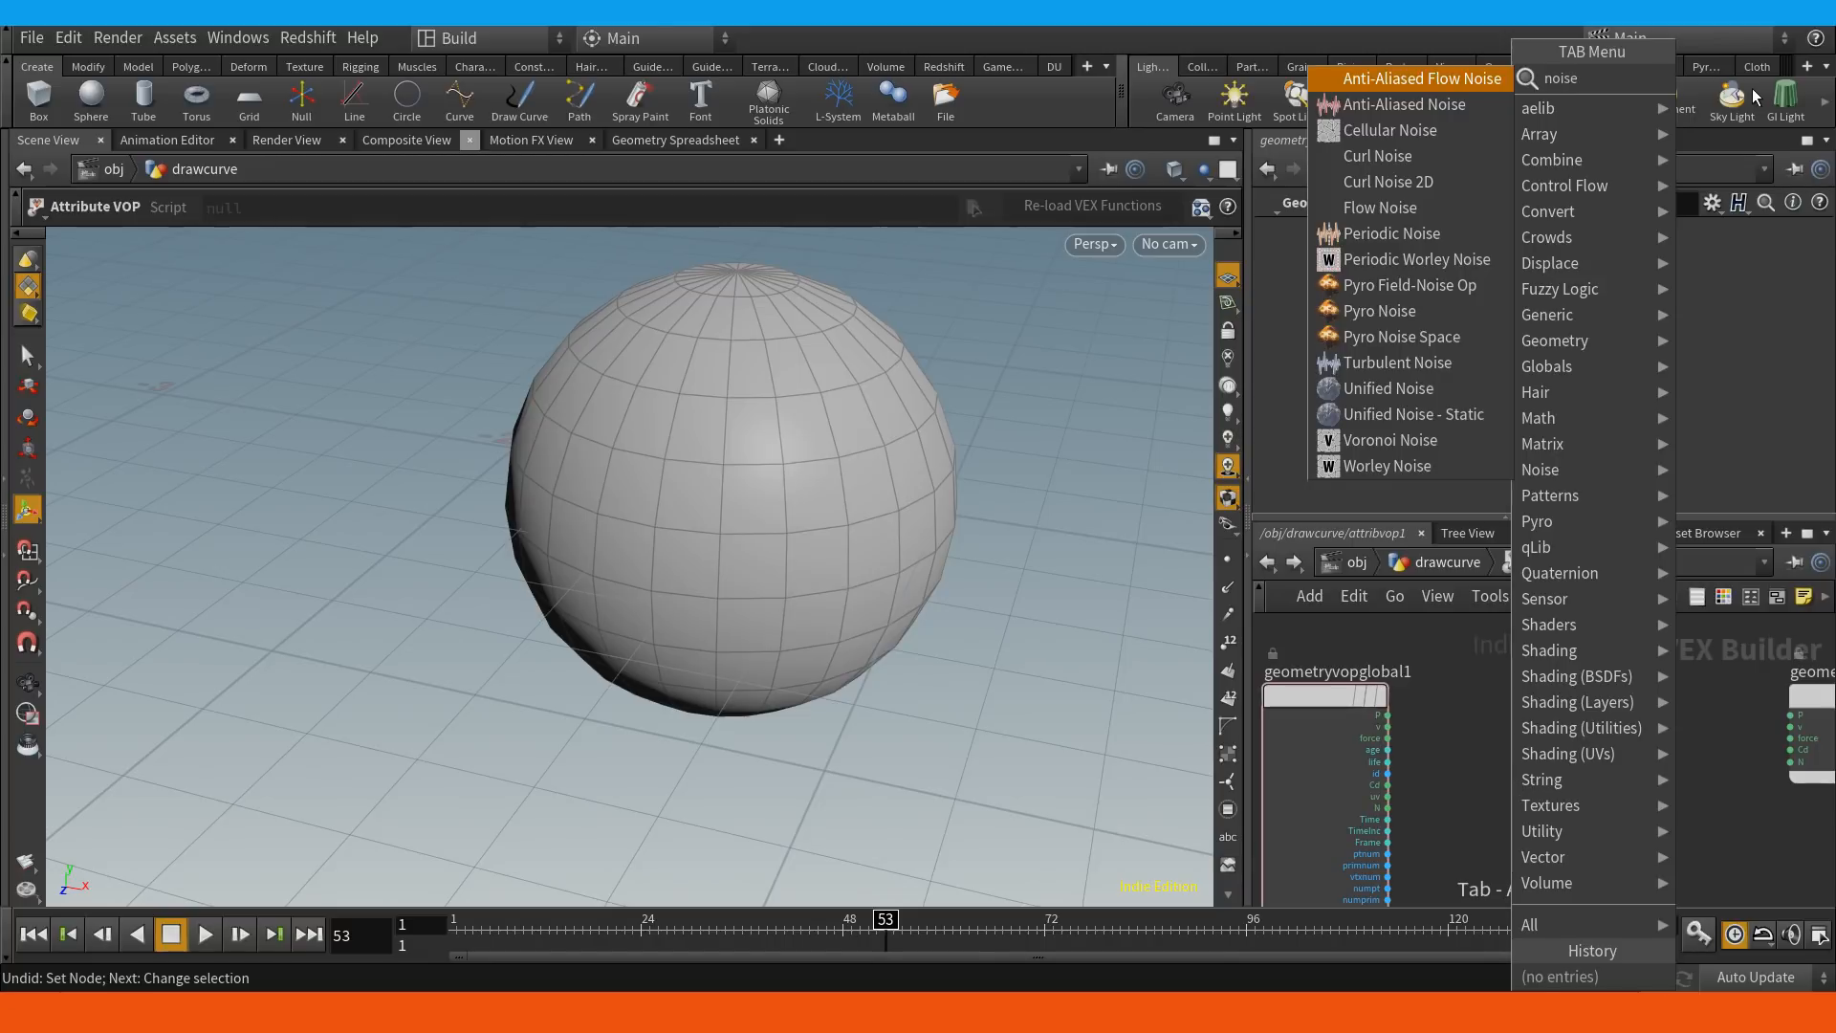
key(Down)
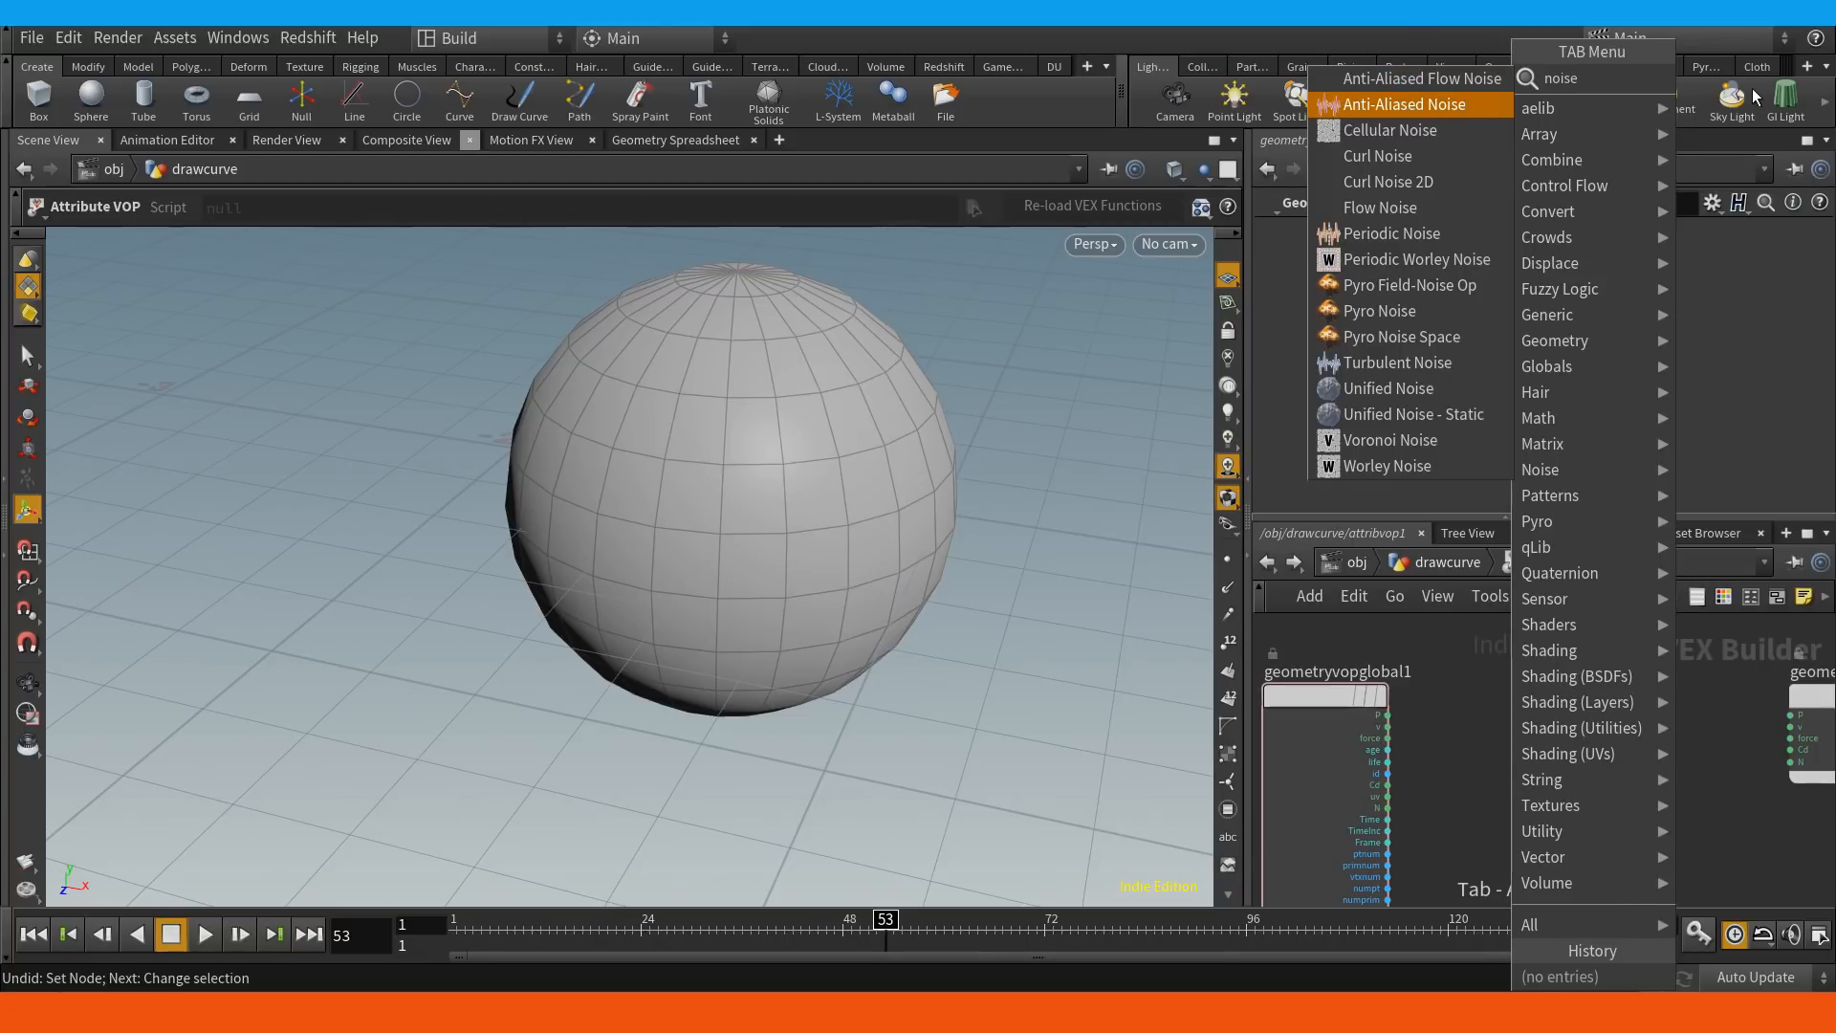
key(Return)
click(1494, 805)
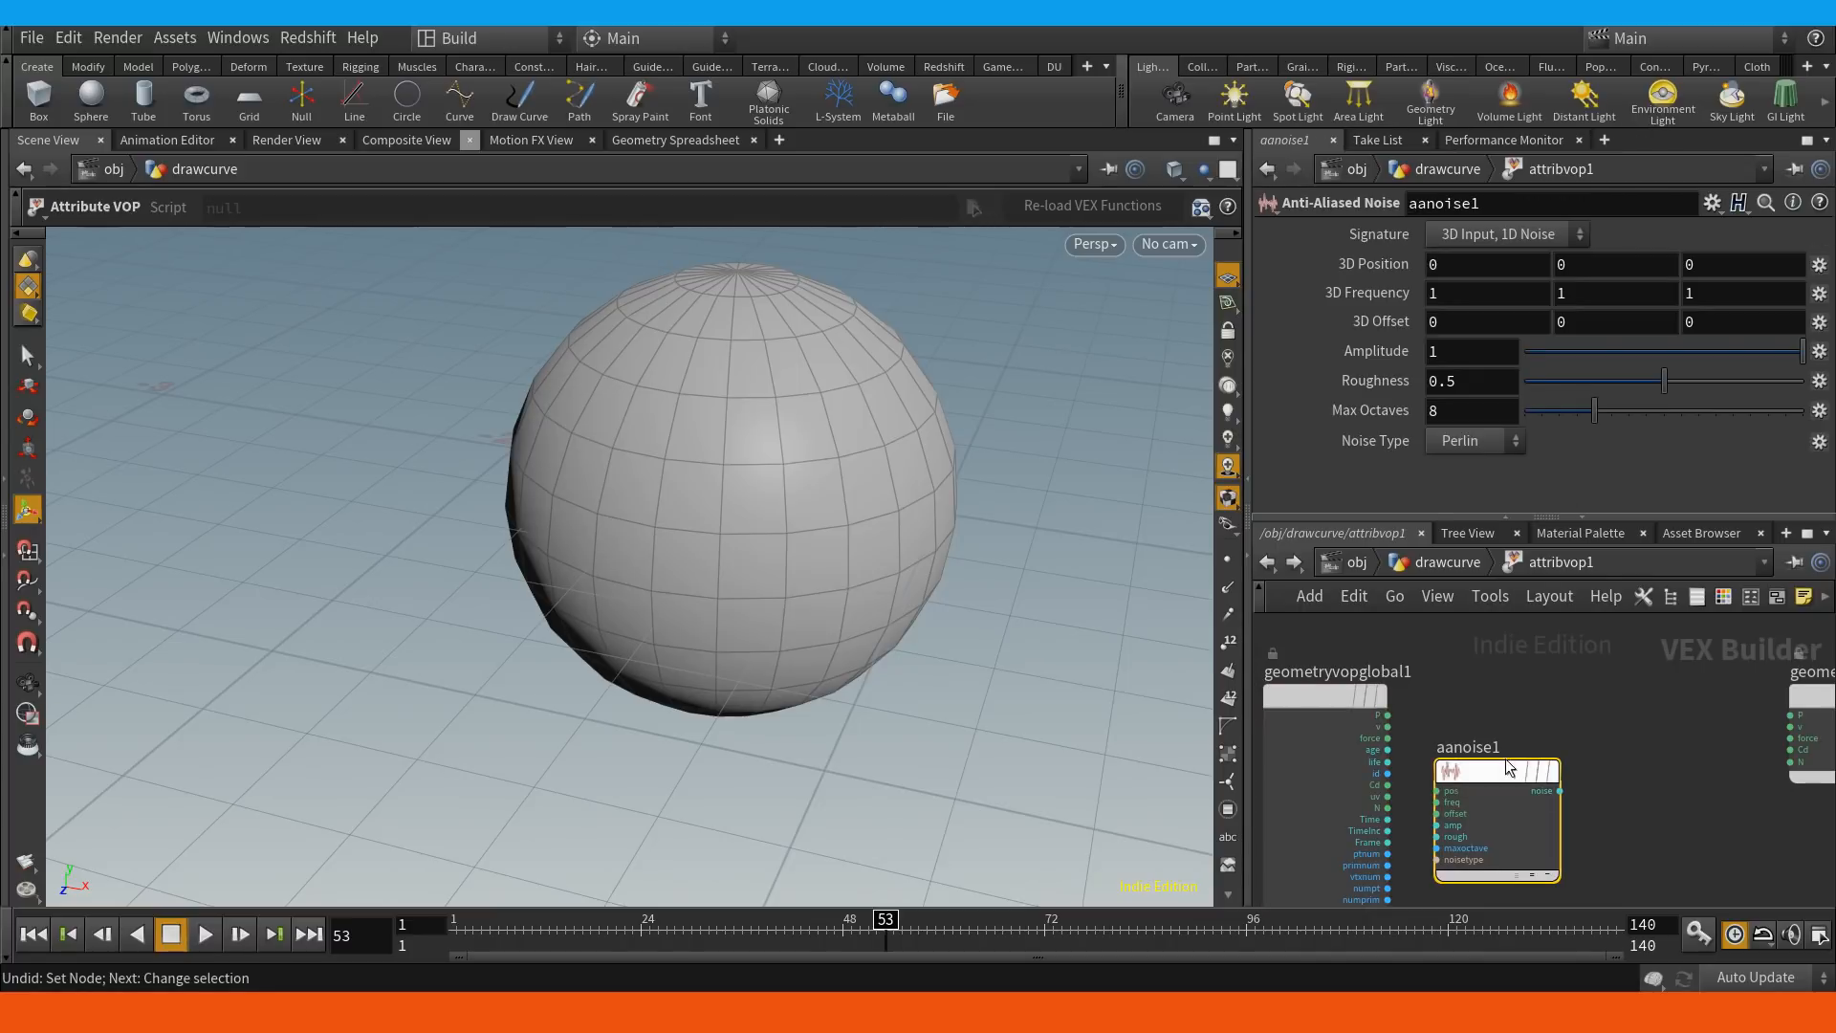
Move aanoise1 to the upper middle of the network and connect the global P output to its pos input.
drag(1454, 771, 1495, 707)
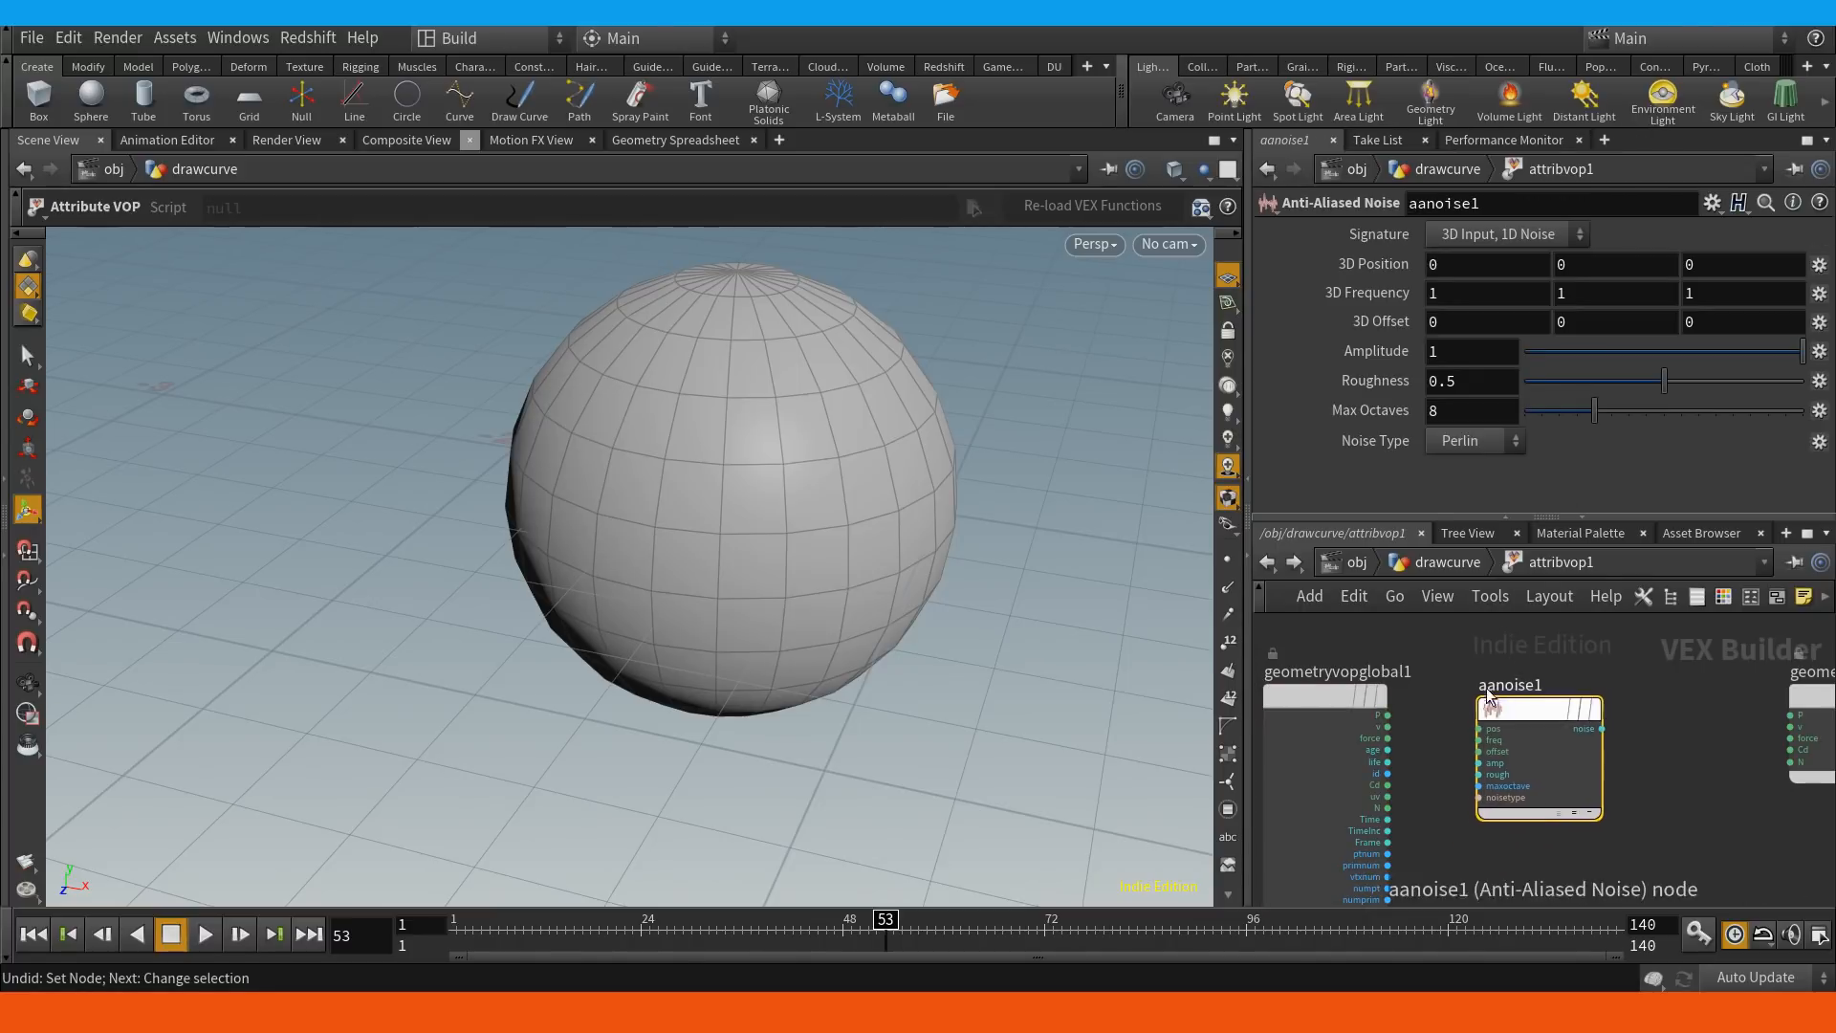
mouse_move(1425, 736)
middle_down()
mouse_move(1451, 721)
mouse_move(1424, 701)
middle_up()
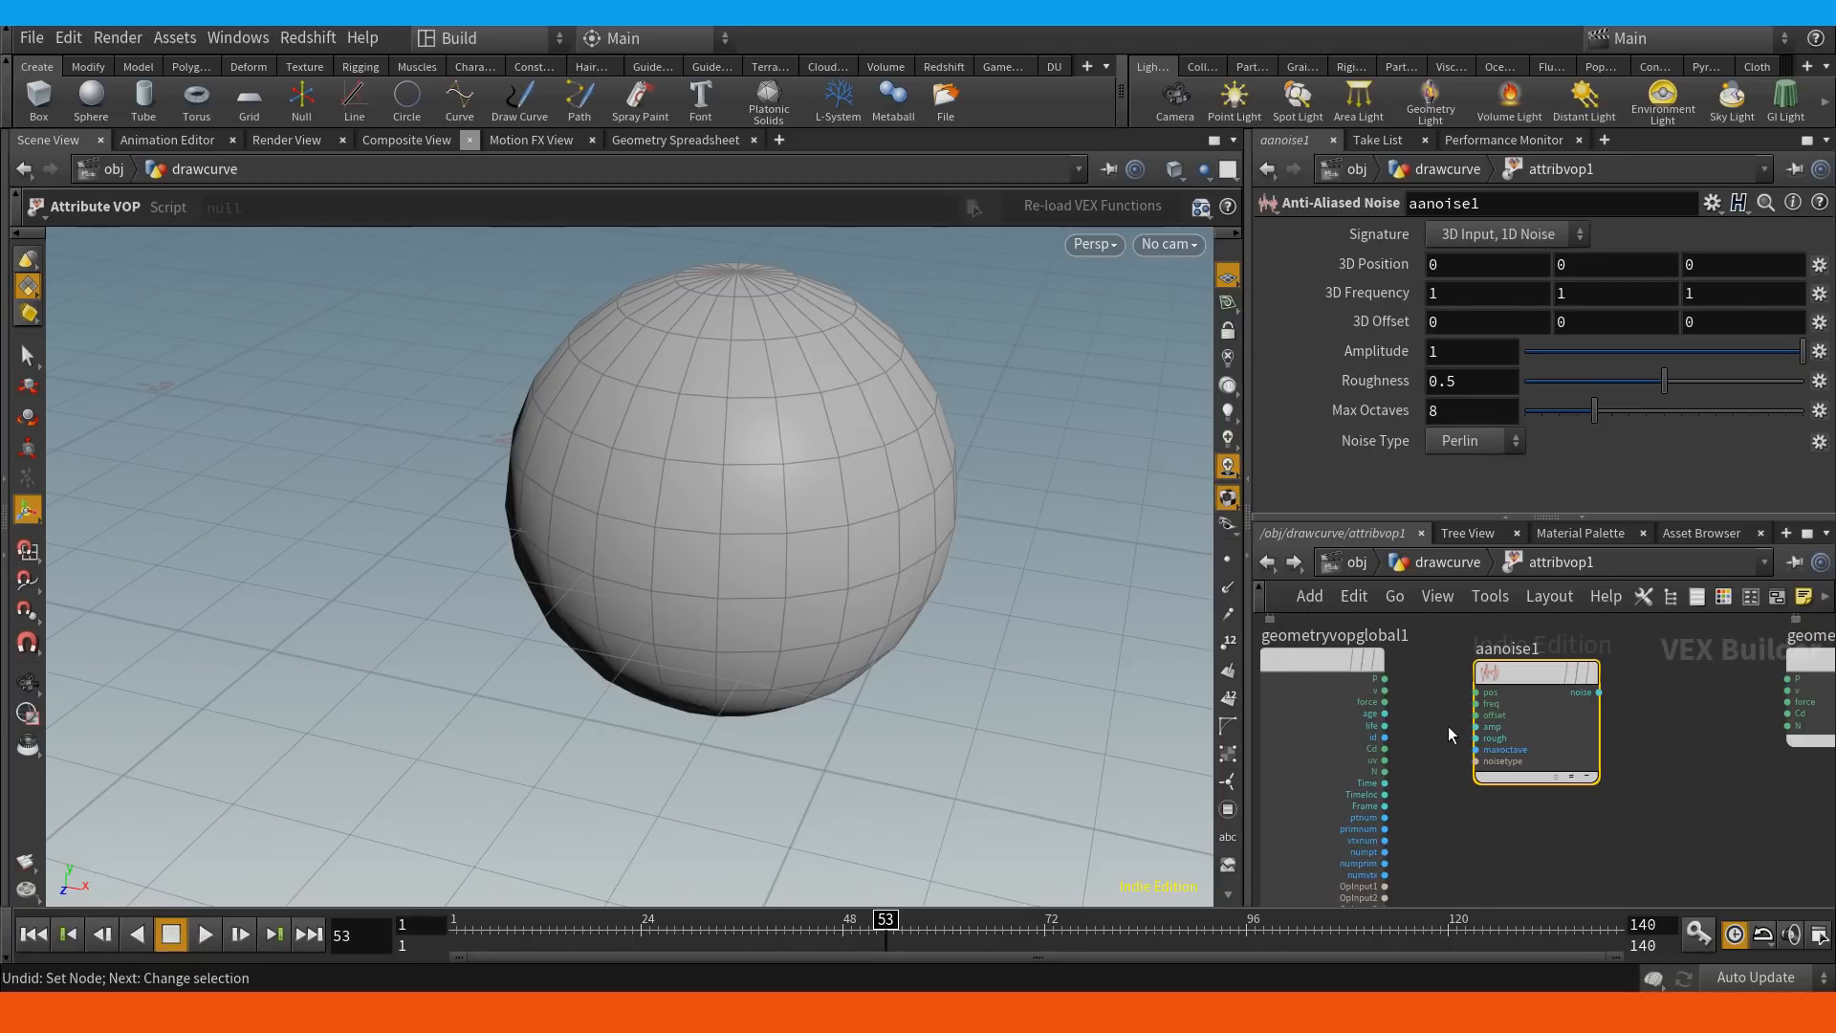
key(u)
drag(1607, 711, 1605, 653)
double_click(1605, 802)
drag(1461, 675, 1505, 702)
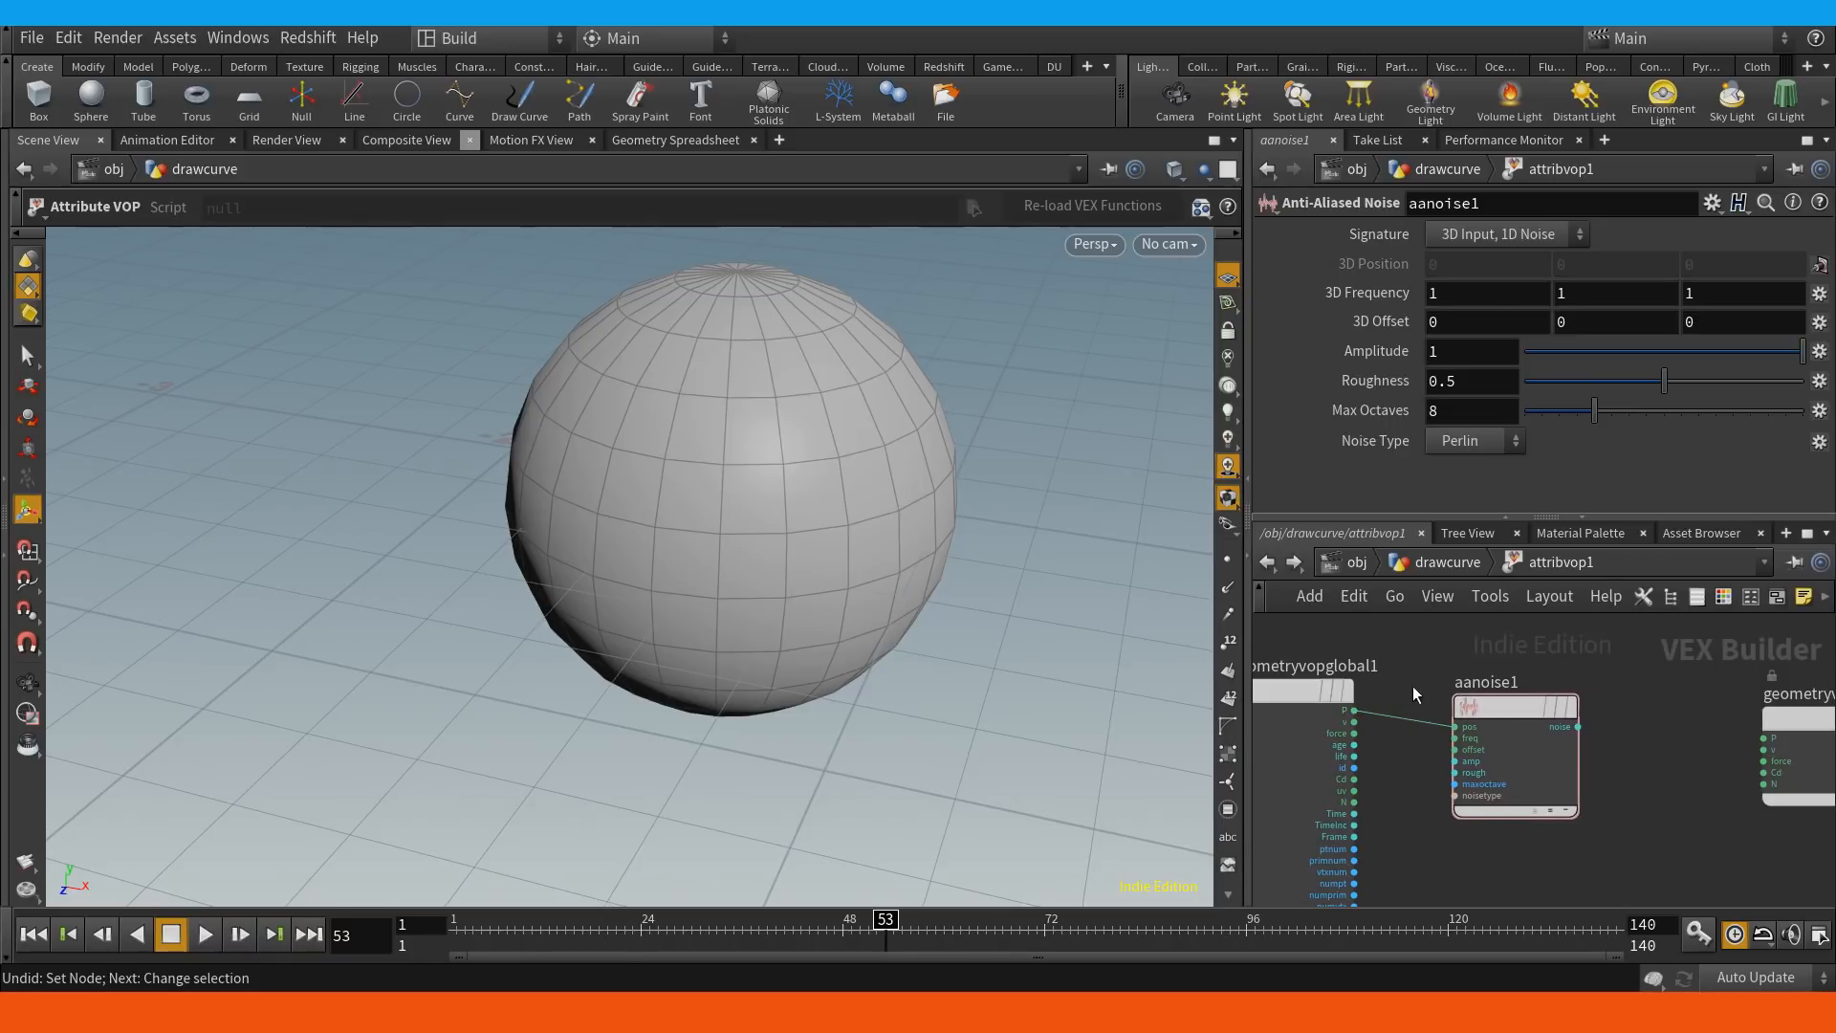
Go up to attribvop1, check its Run Over options and keep Points.
key(u)
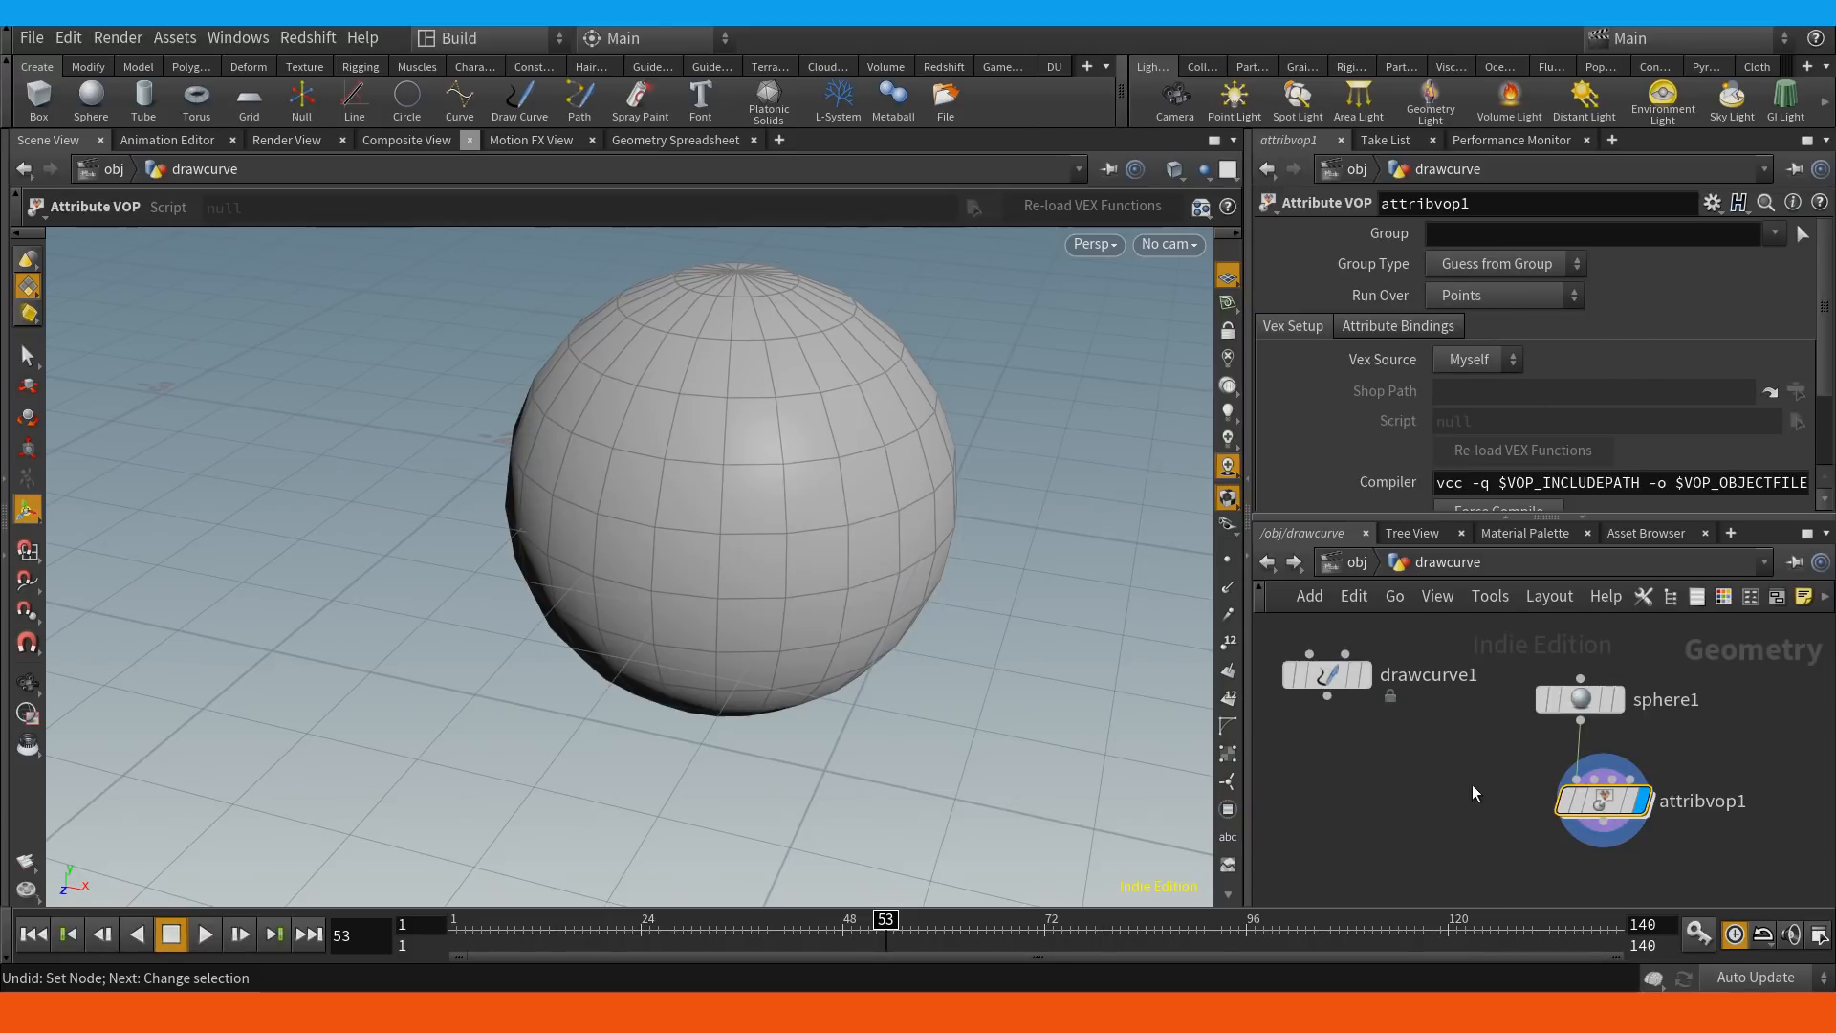
click(1542, 301)
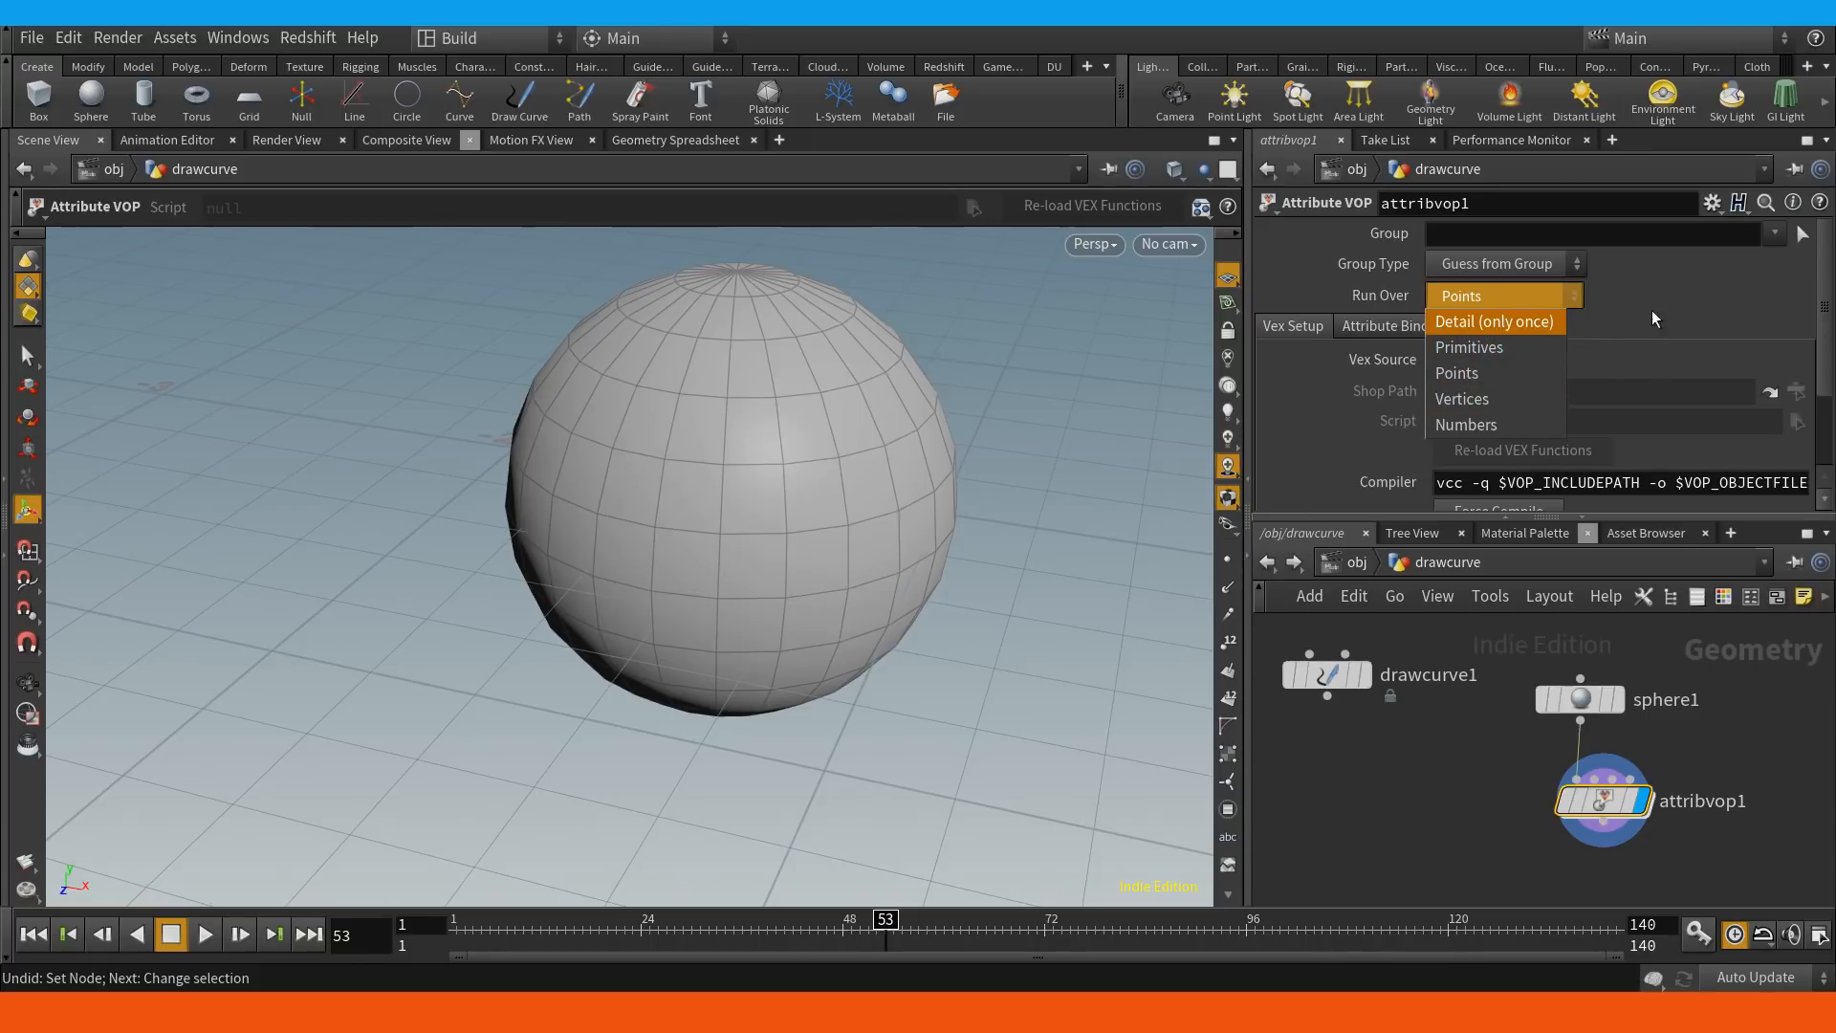
click(1475, 375)
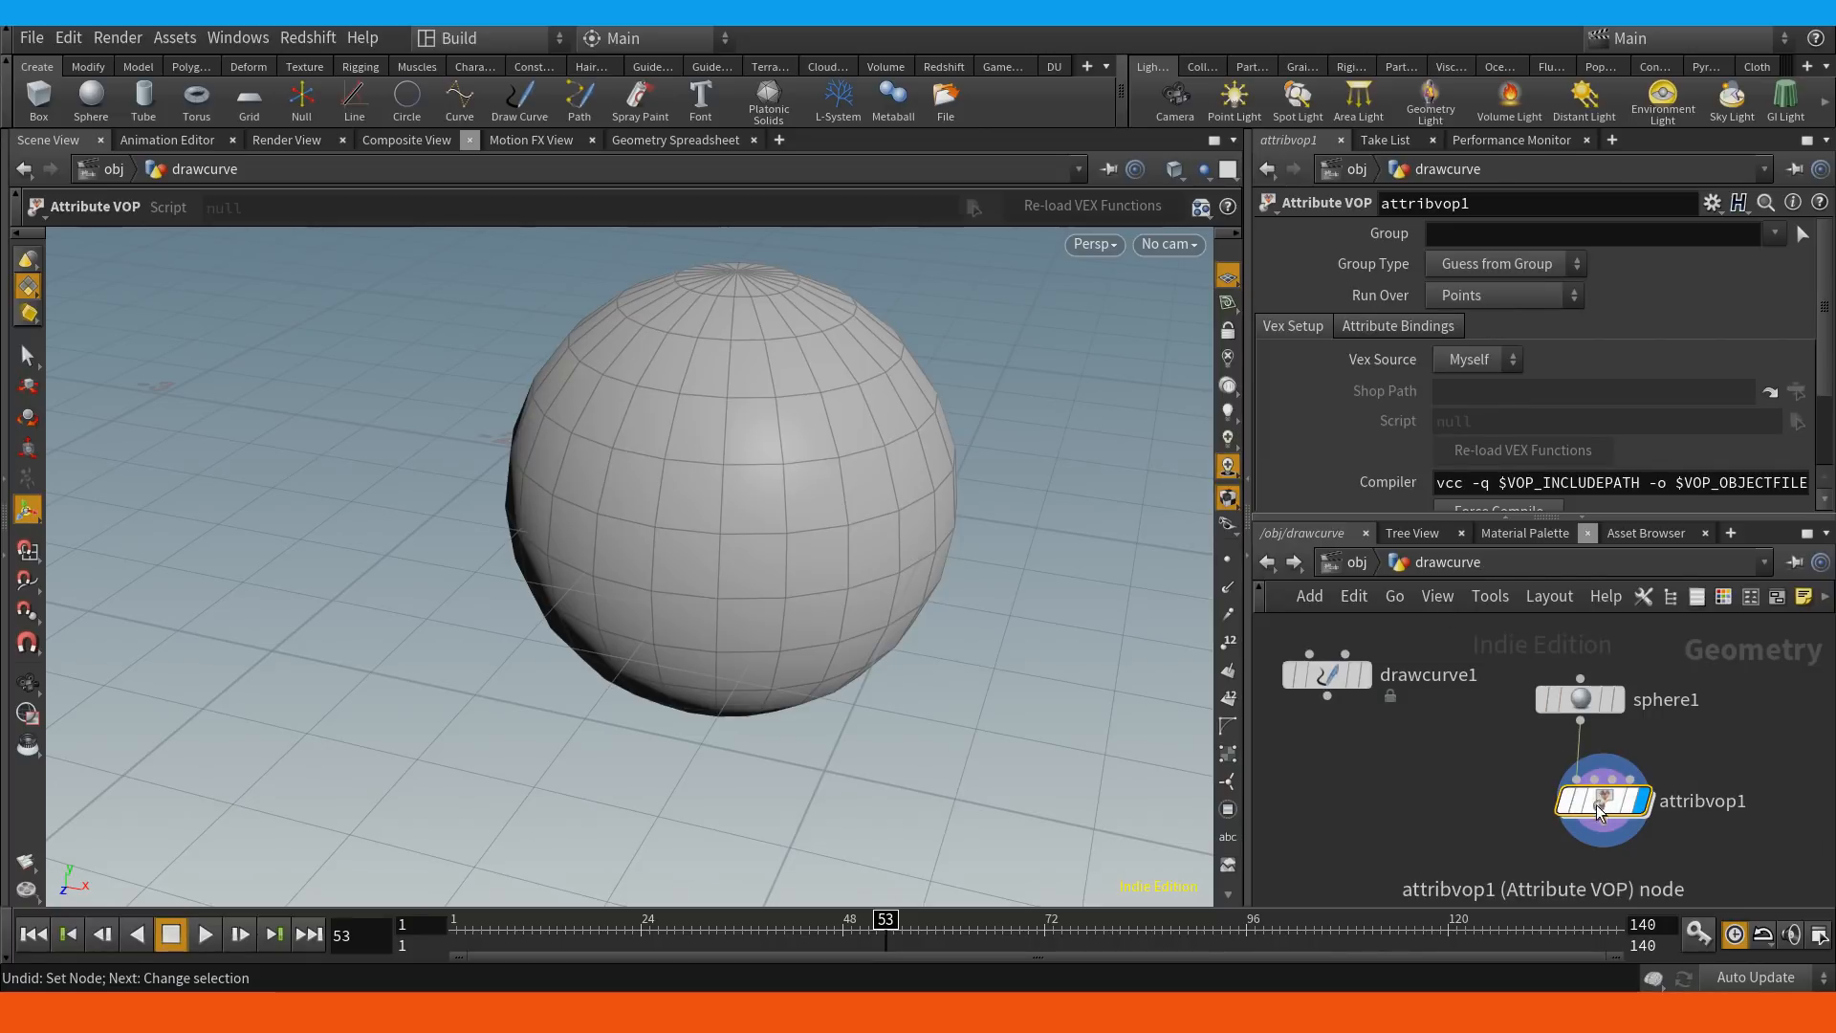
Insert an Add node on the P wire inside attribvop1 and move it clear of aanoise1, closer to the output.
double_click(1603, 802)
key(Tab)
mouse_move(1551, 689)
text(add)
key(Return)
click(1506, 700)
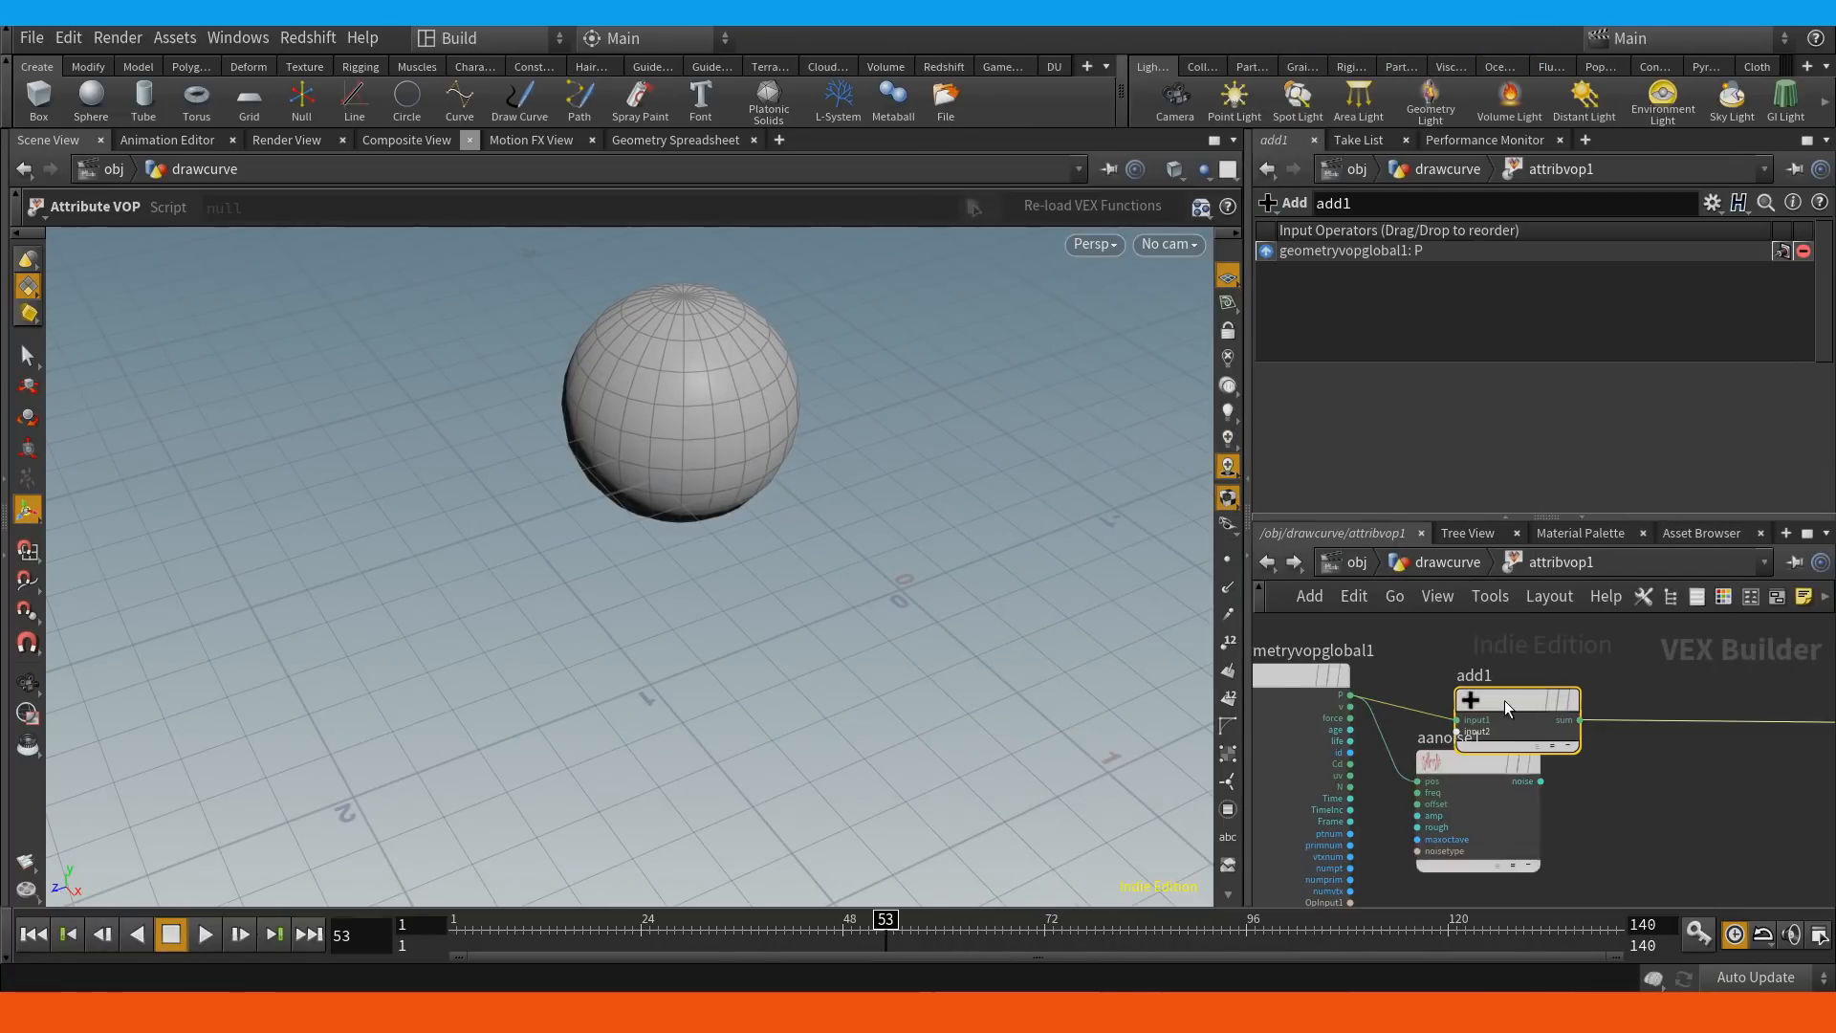
drag(1501, 686, 1636, 685)
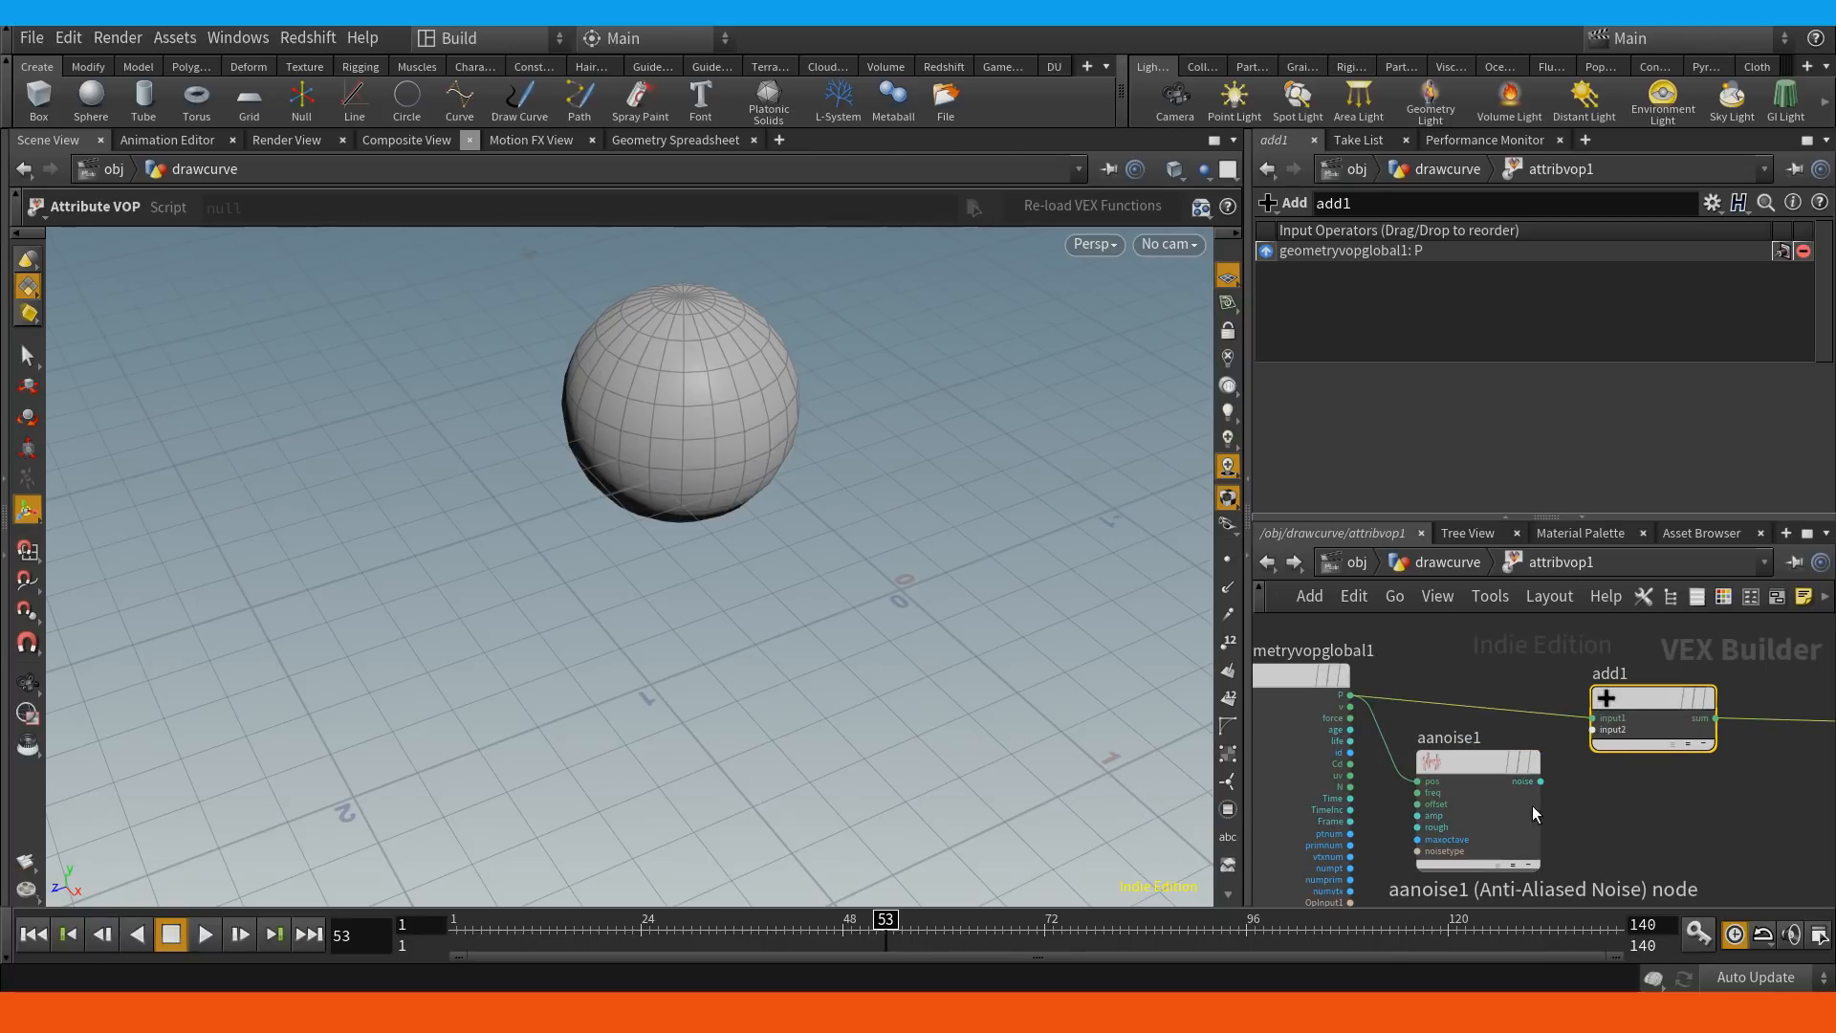
Connect aanoise1's noise output to add1's second input and feed add1's sum into the P input of geometryvopoutput1.
drag(1541, 782, 1595, 733)
middle_drag(1615, 809, 1490, 751)
middle_drag(1657, 707, 1625, 743)
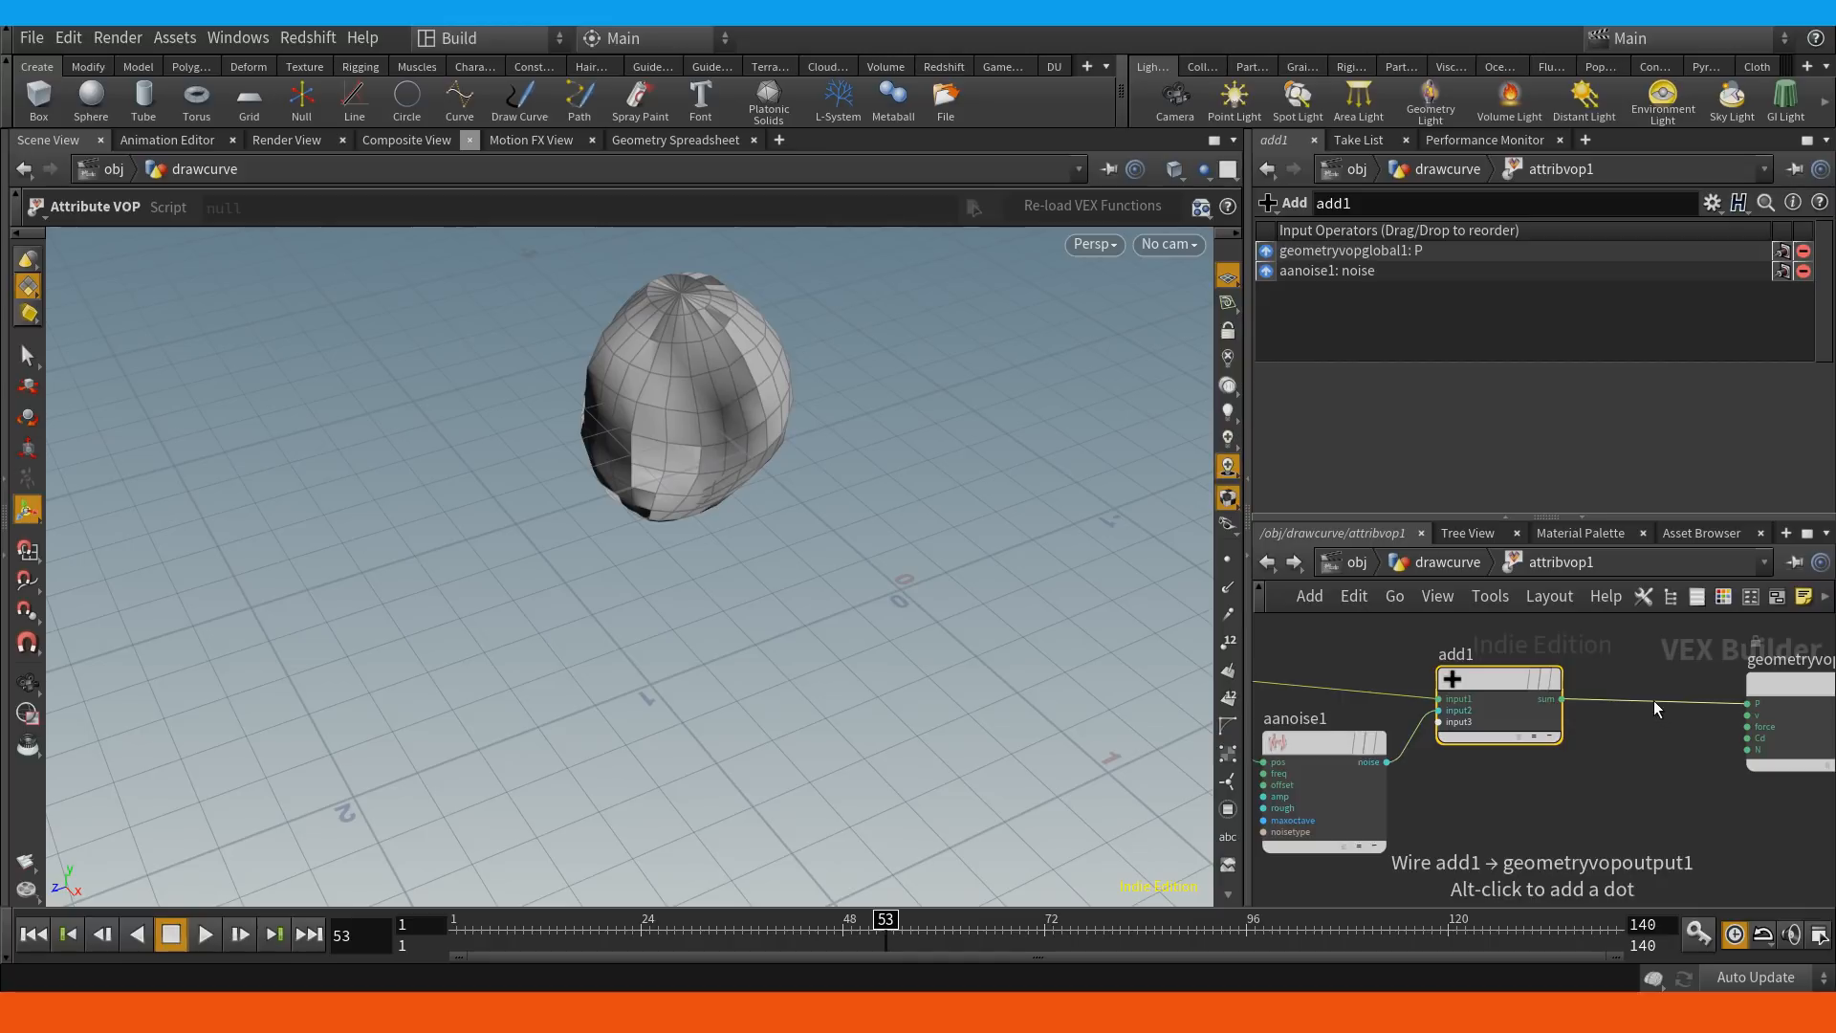
key(y)
mouse_move(1627, 719)
mouse_down()
mouse_move(1580, 687)
mouse_move(1747, 704)
mouse_up()
middle_drag(1626, 723, 1546, 709)
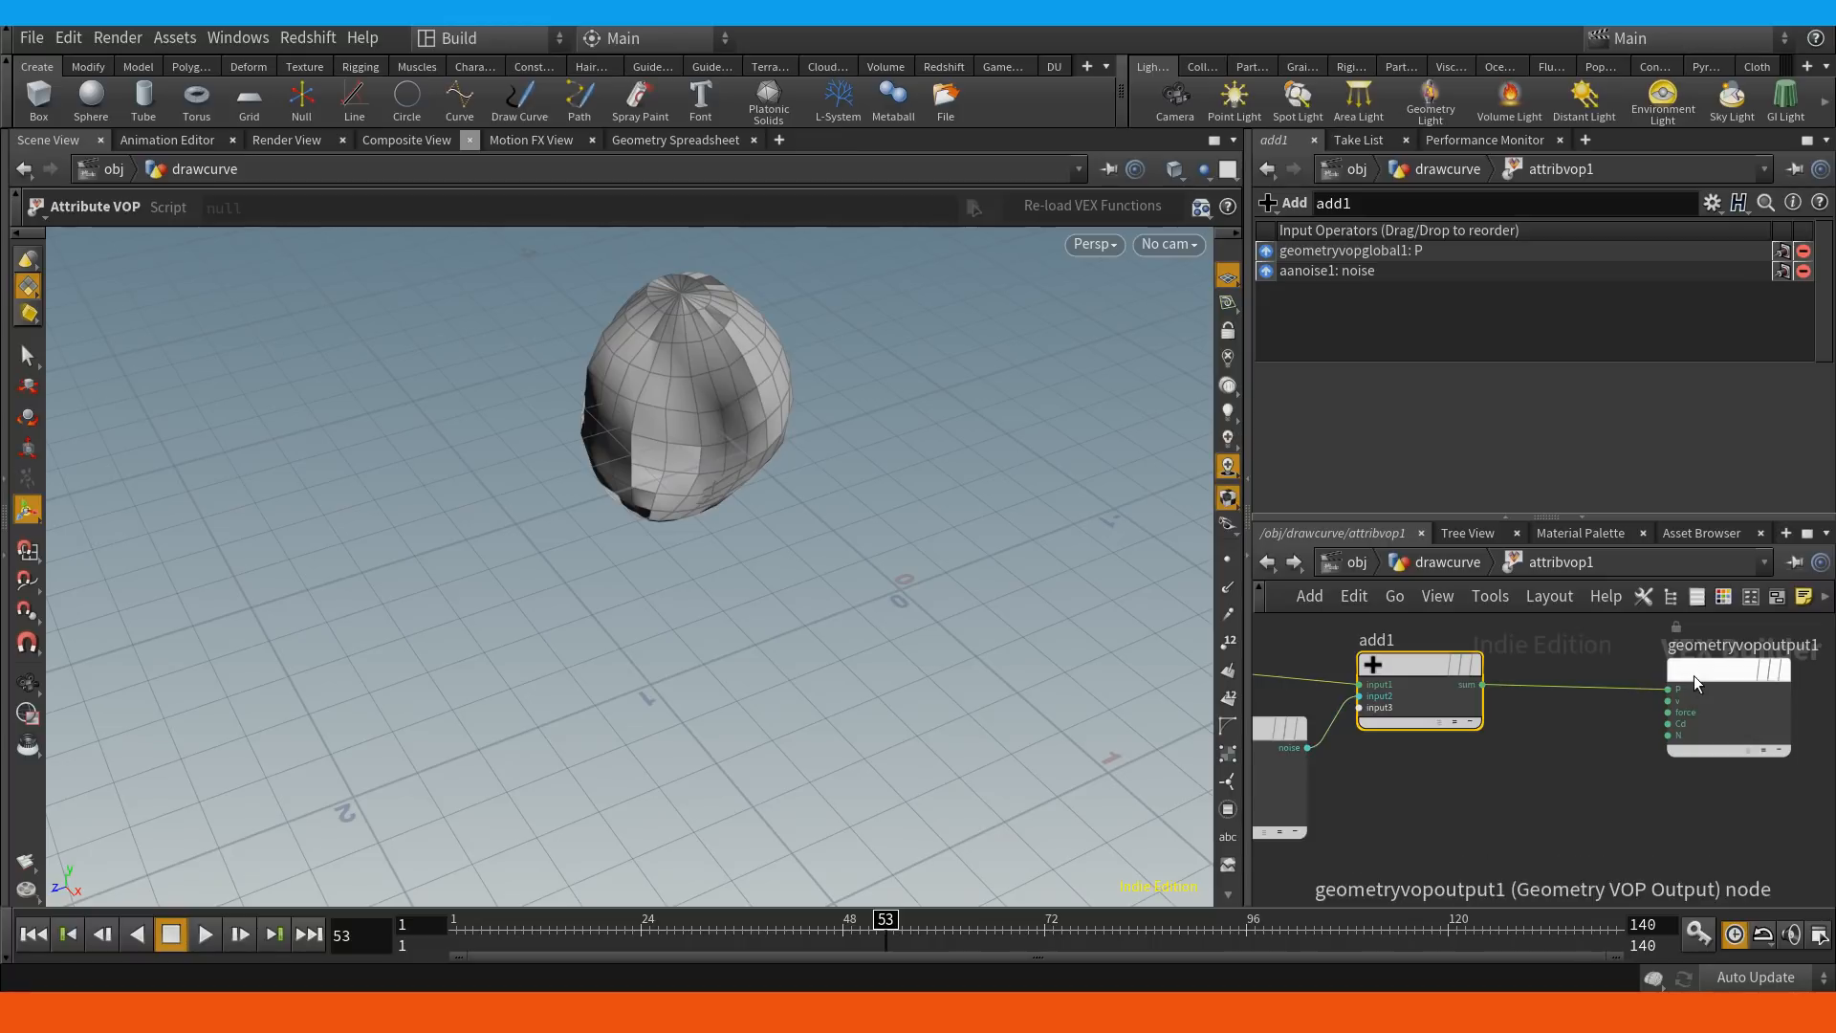
drag(1695, 675, 1666, 651)
middle_drag(1411, 779, 1647, 776)
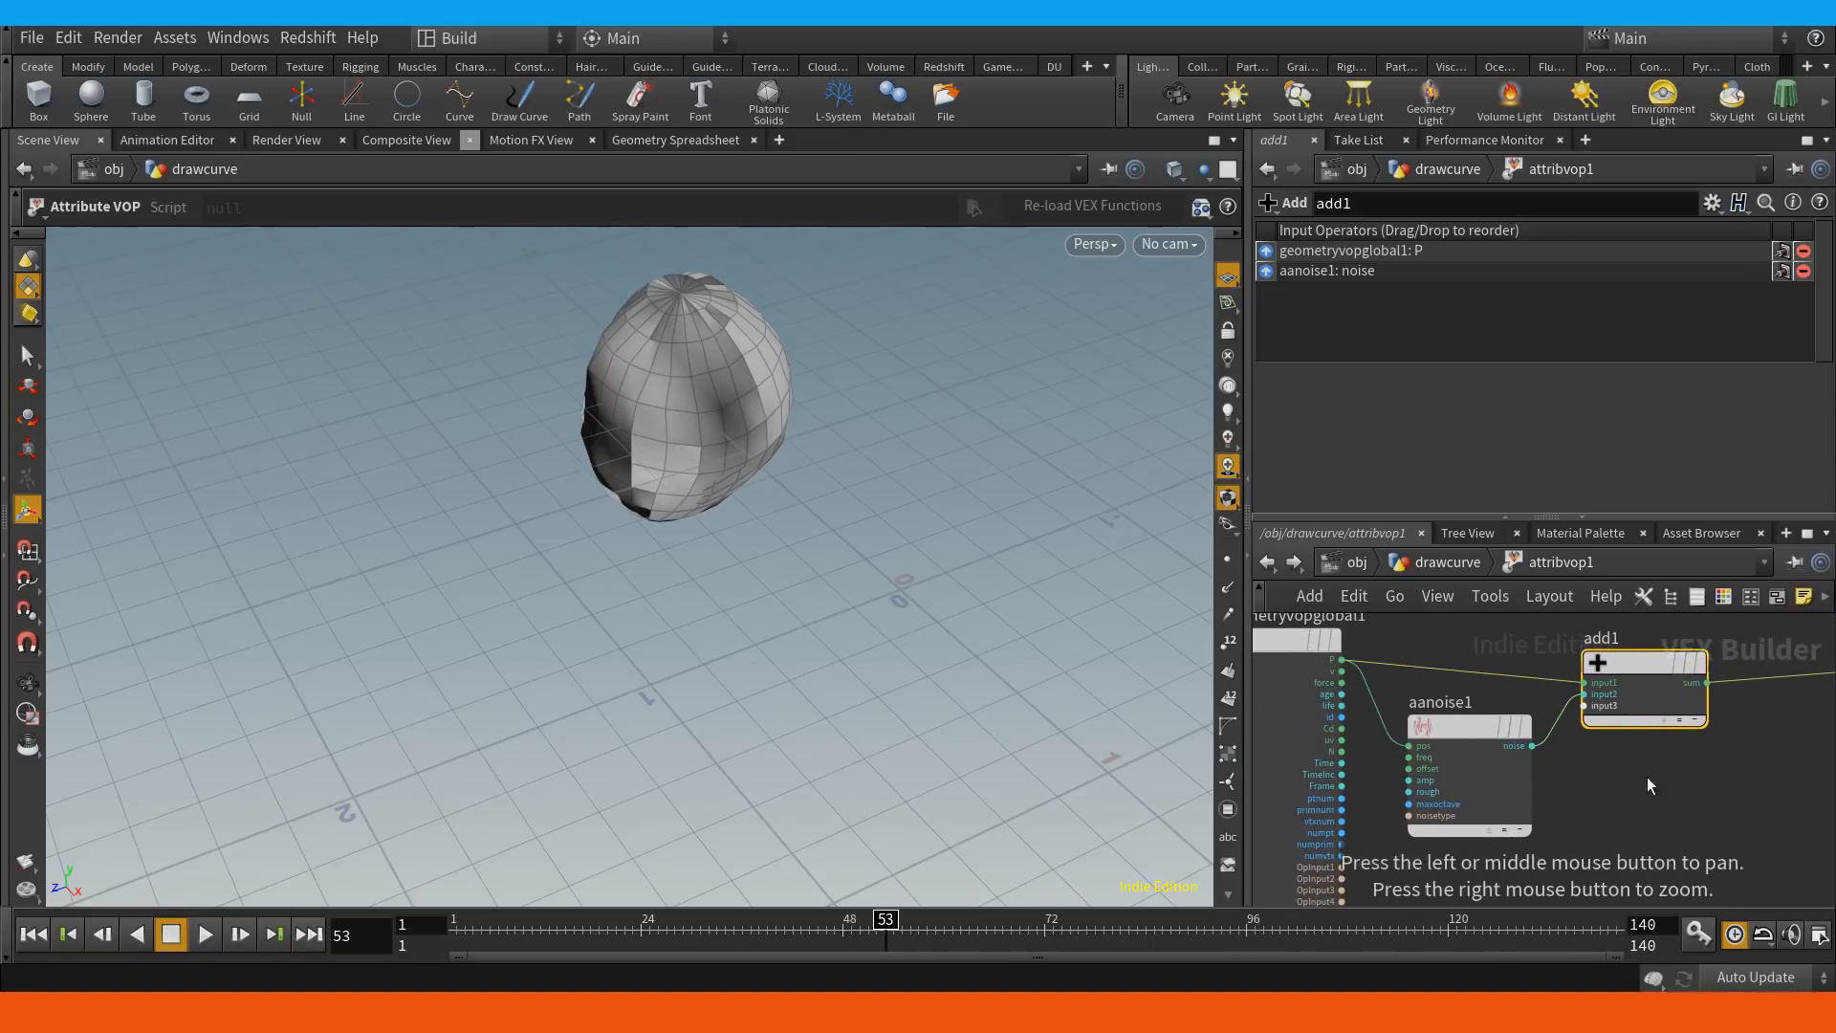
Set aanoise1's Signature to 3D Input, 3D Noise and its Amplitude to 0.711.
click(1461, 727)
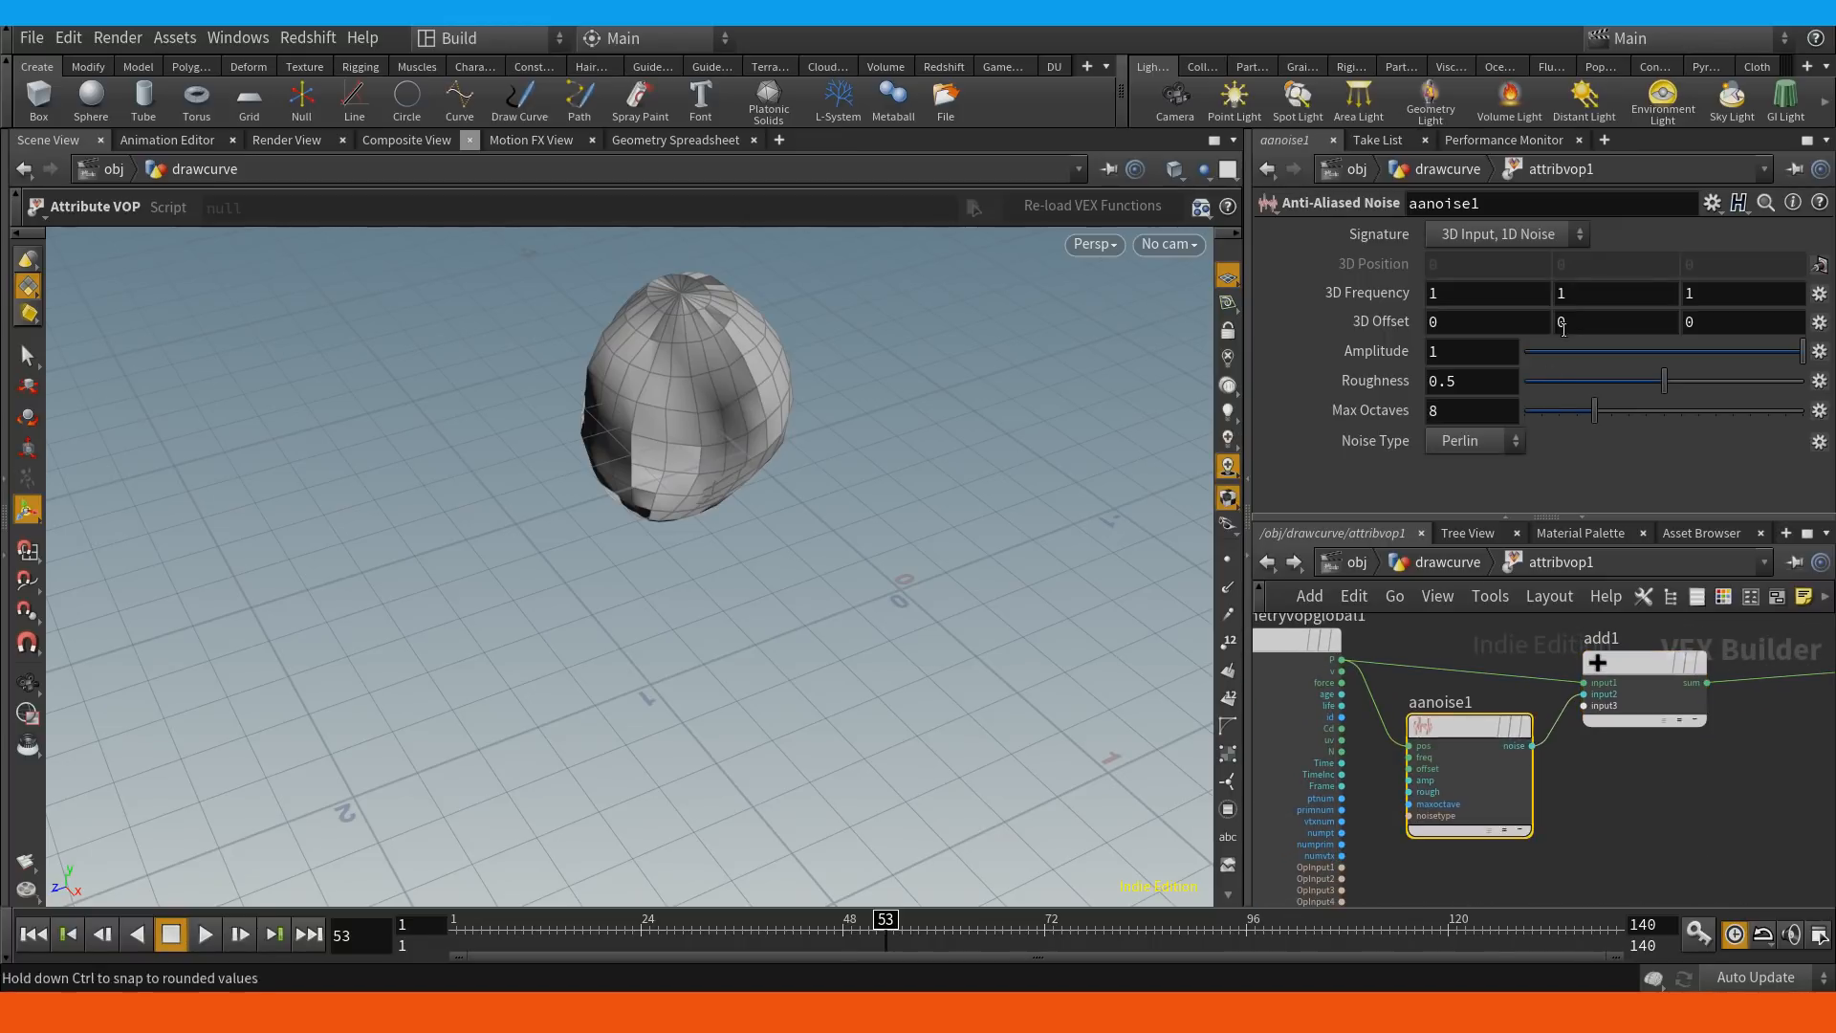
click(1540, 233)
click(1502, 285)
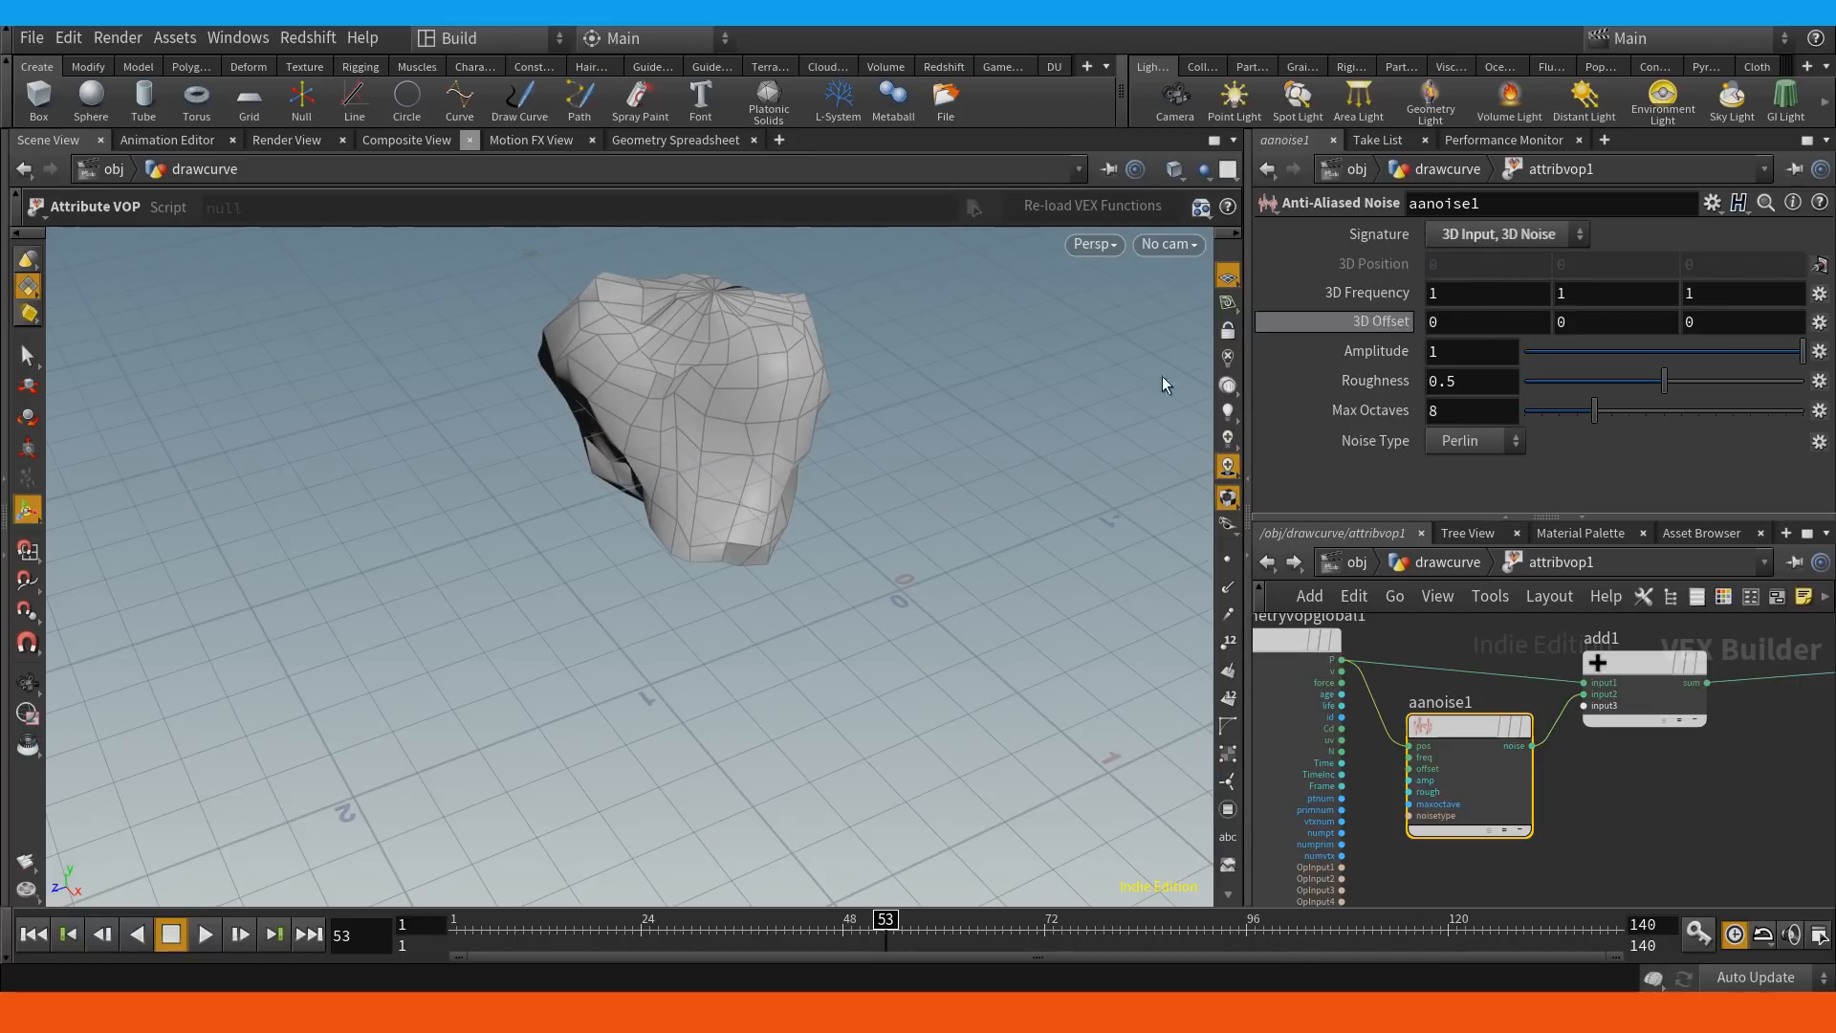
key(Escape)
drag(1162, 376, 880, 397)
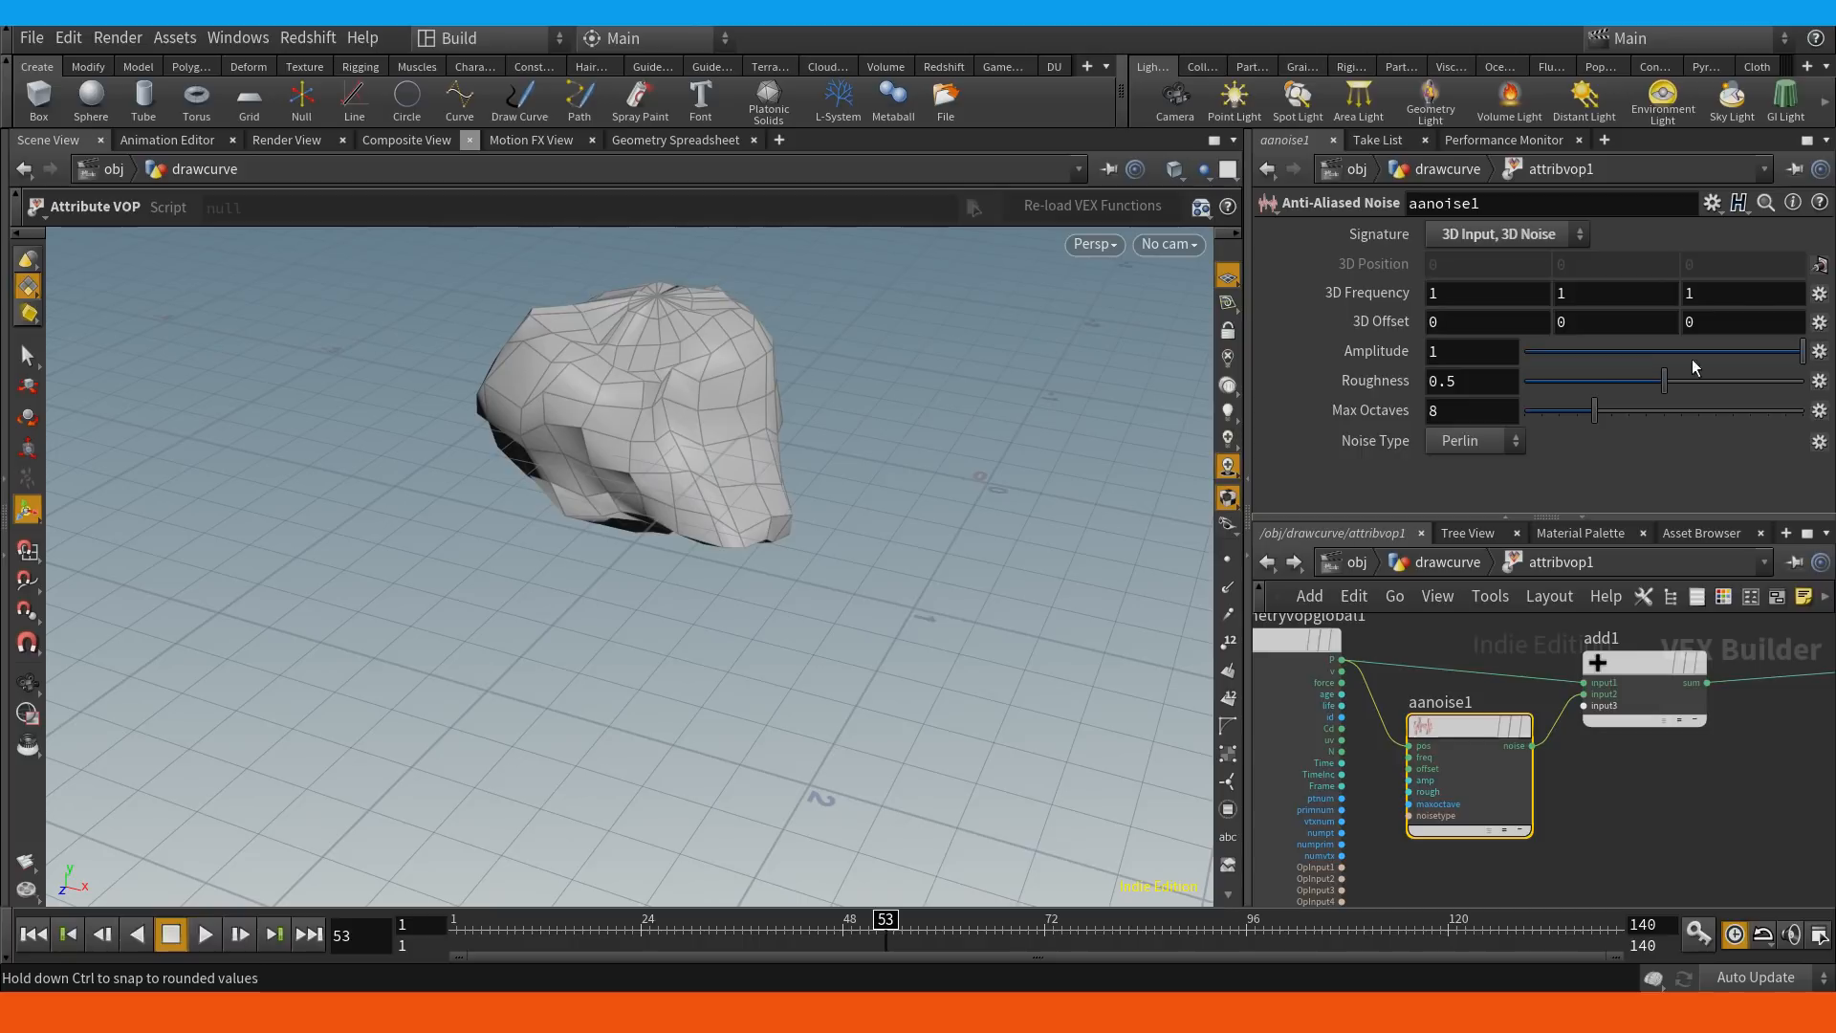
drag(1691, 367, 1696, 411)
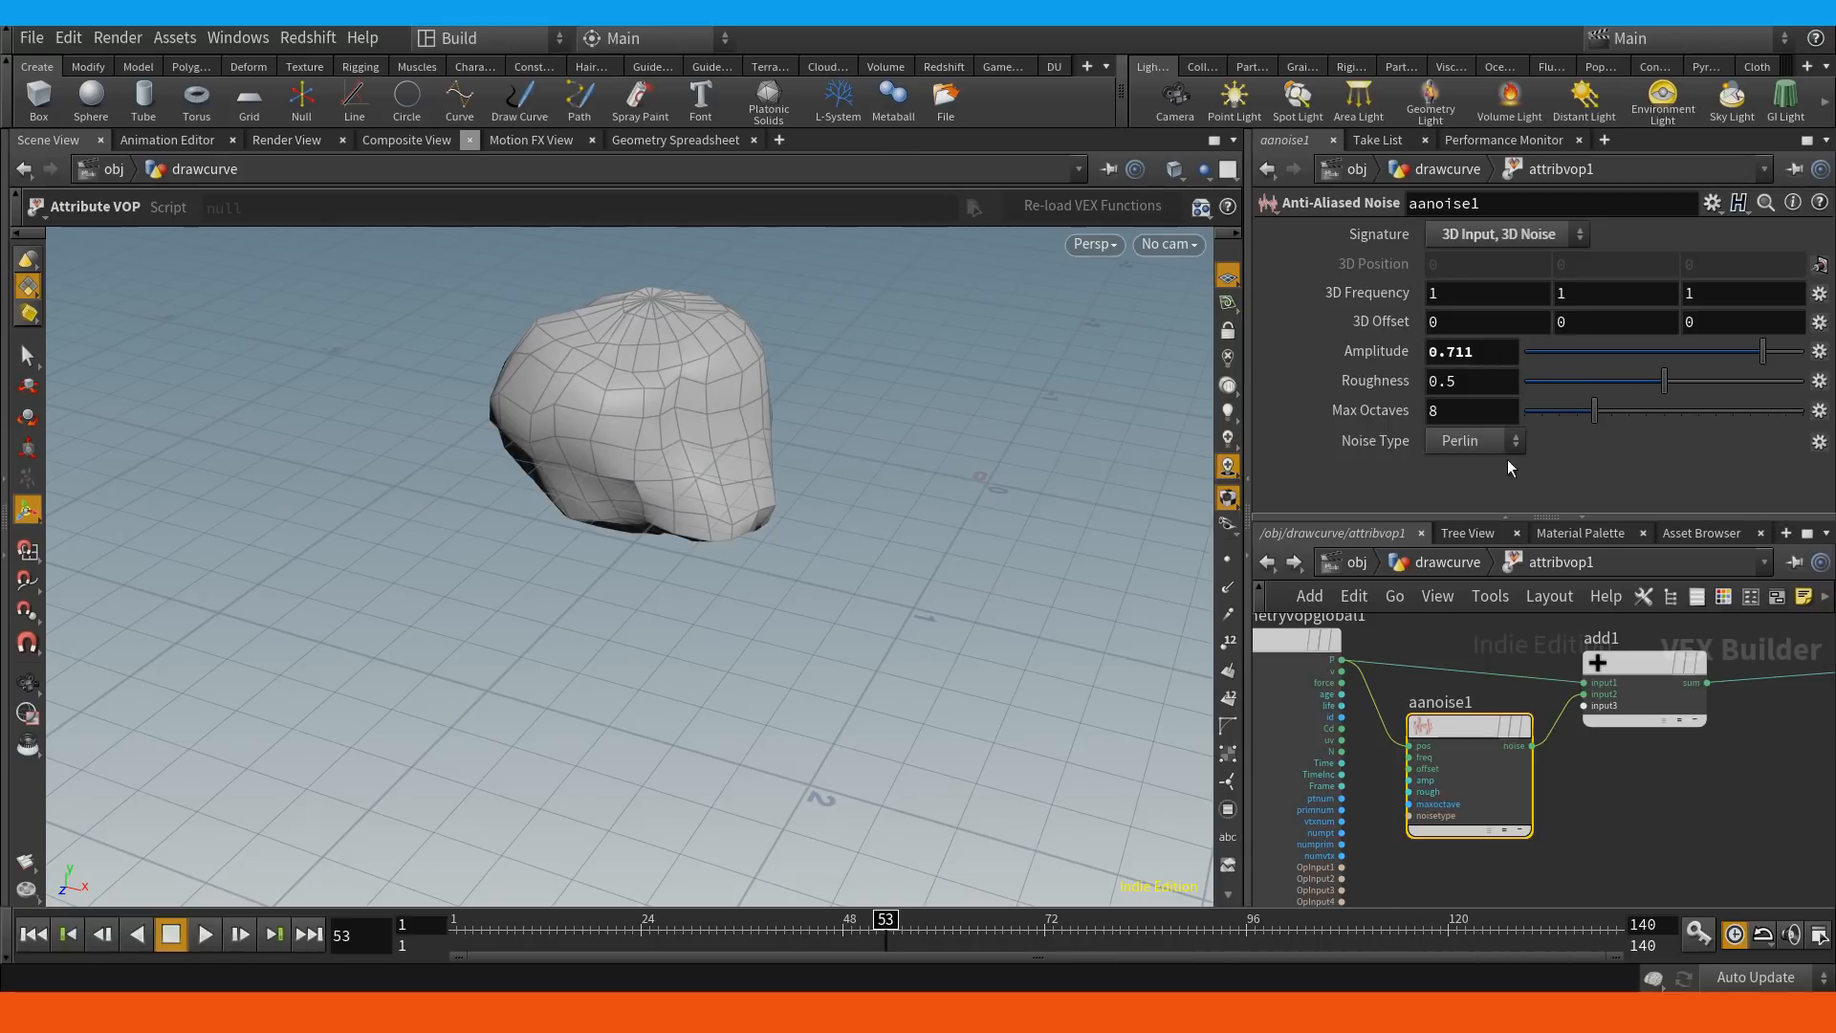
Promote aanoise1's freq, offset and amp inputs to parameters one by one.
right_click(1427, 757)
mouse_move(1481, 747)
click(1726, 839)
right_click(1414, 756)
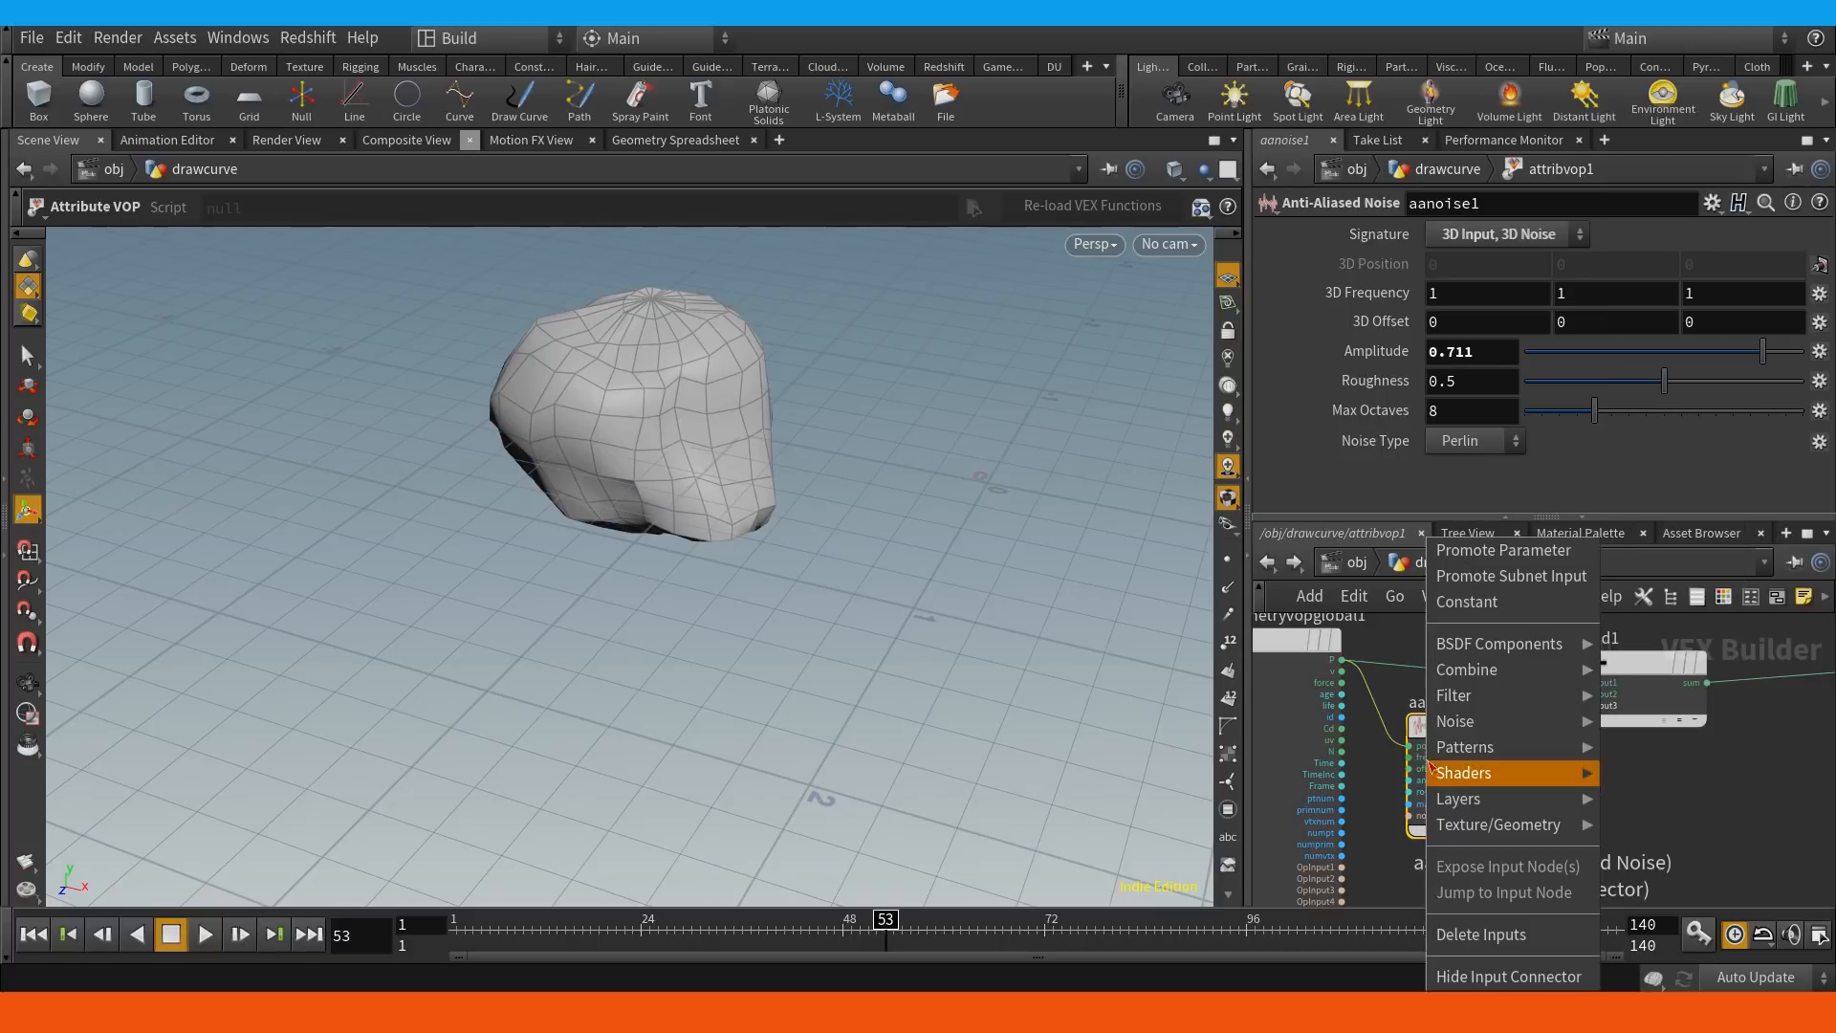
click(1497, 550)
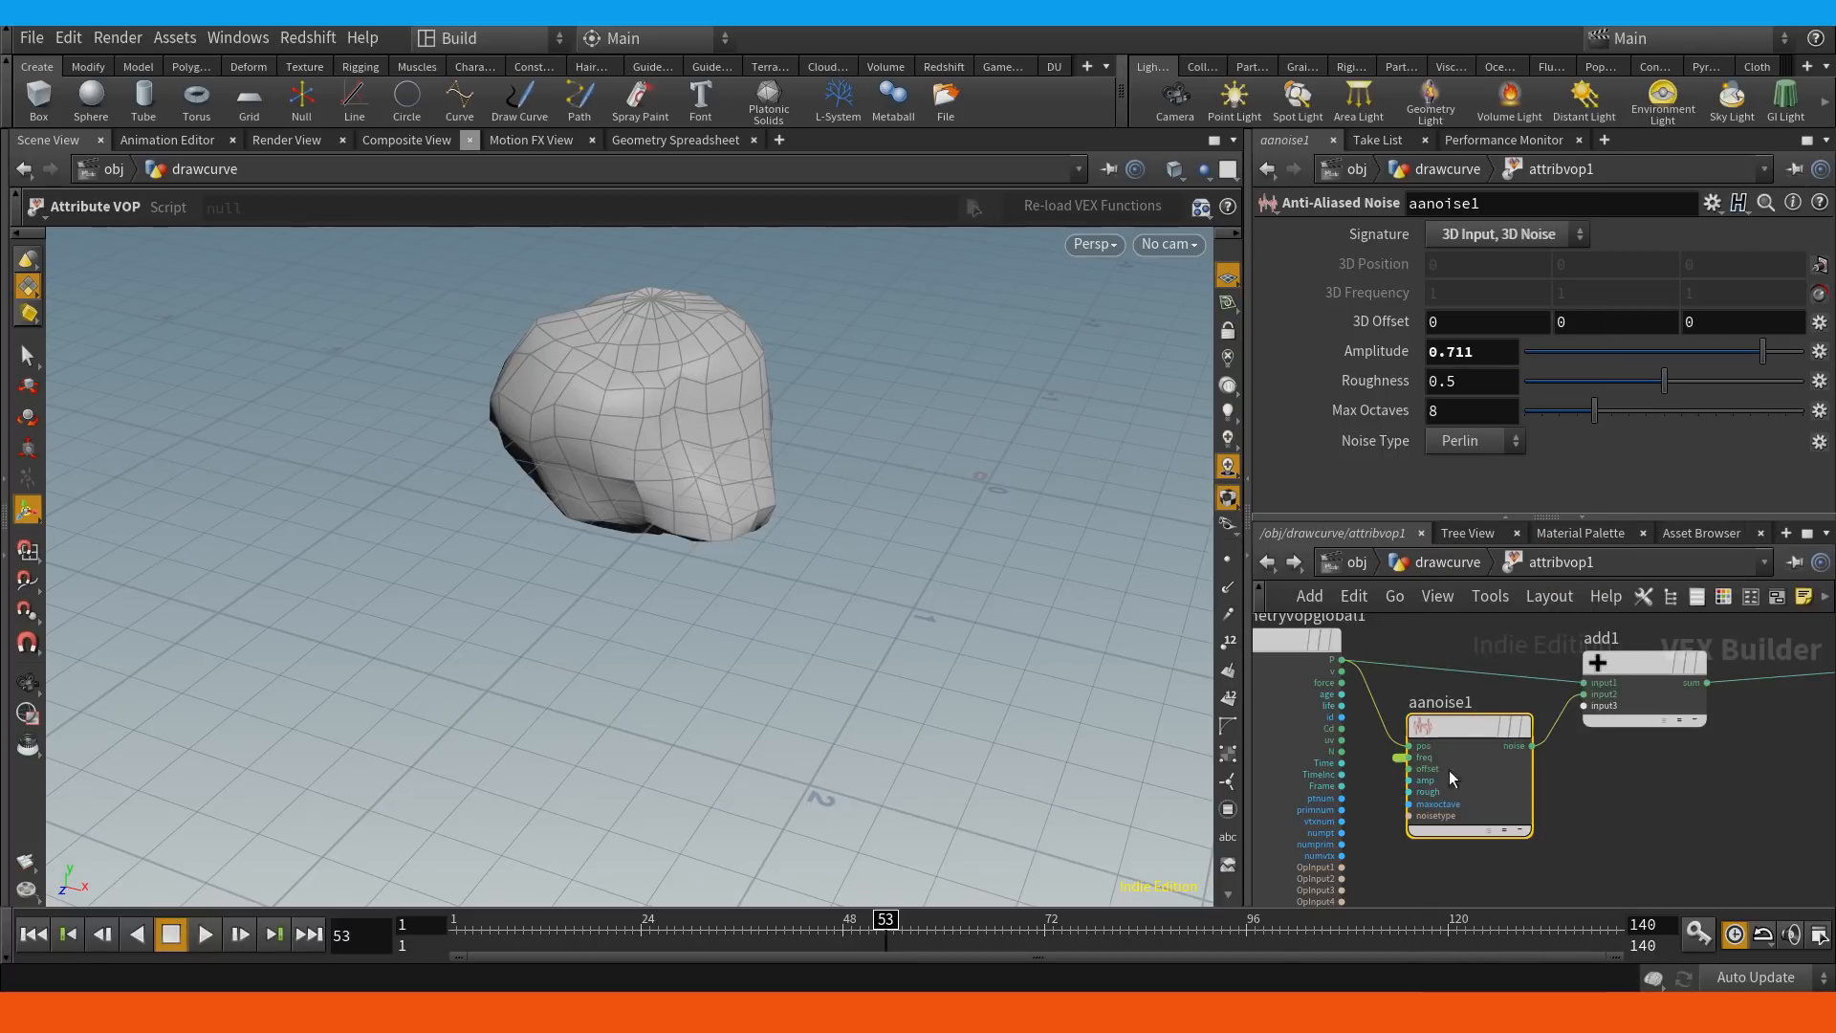
right_click(1423, 757)
click(1497, 550)
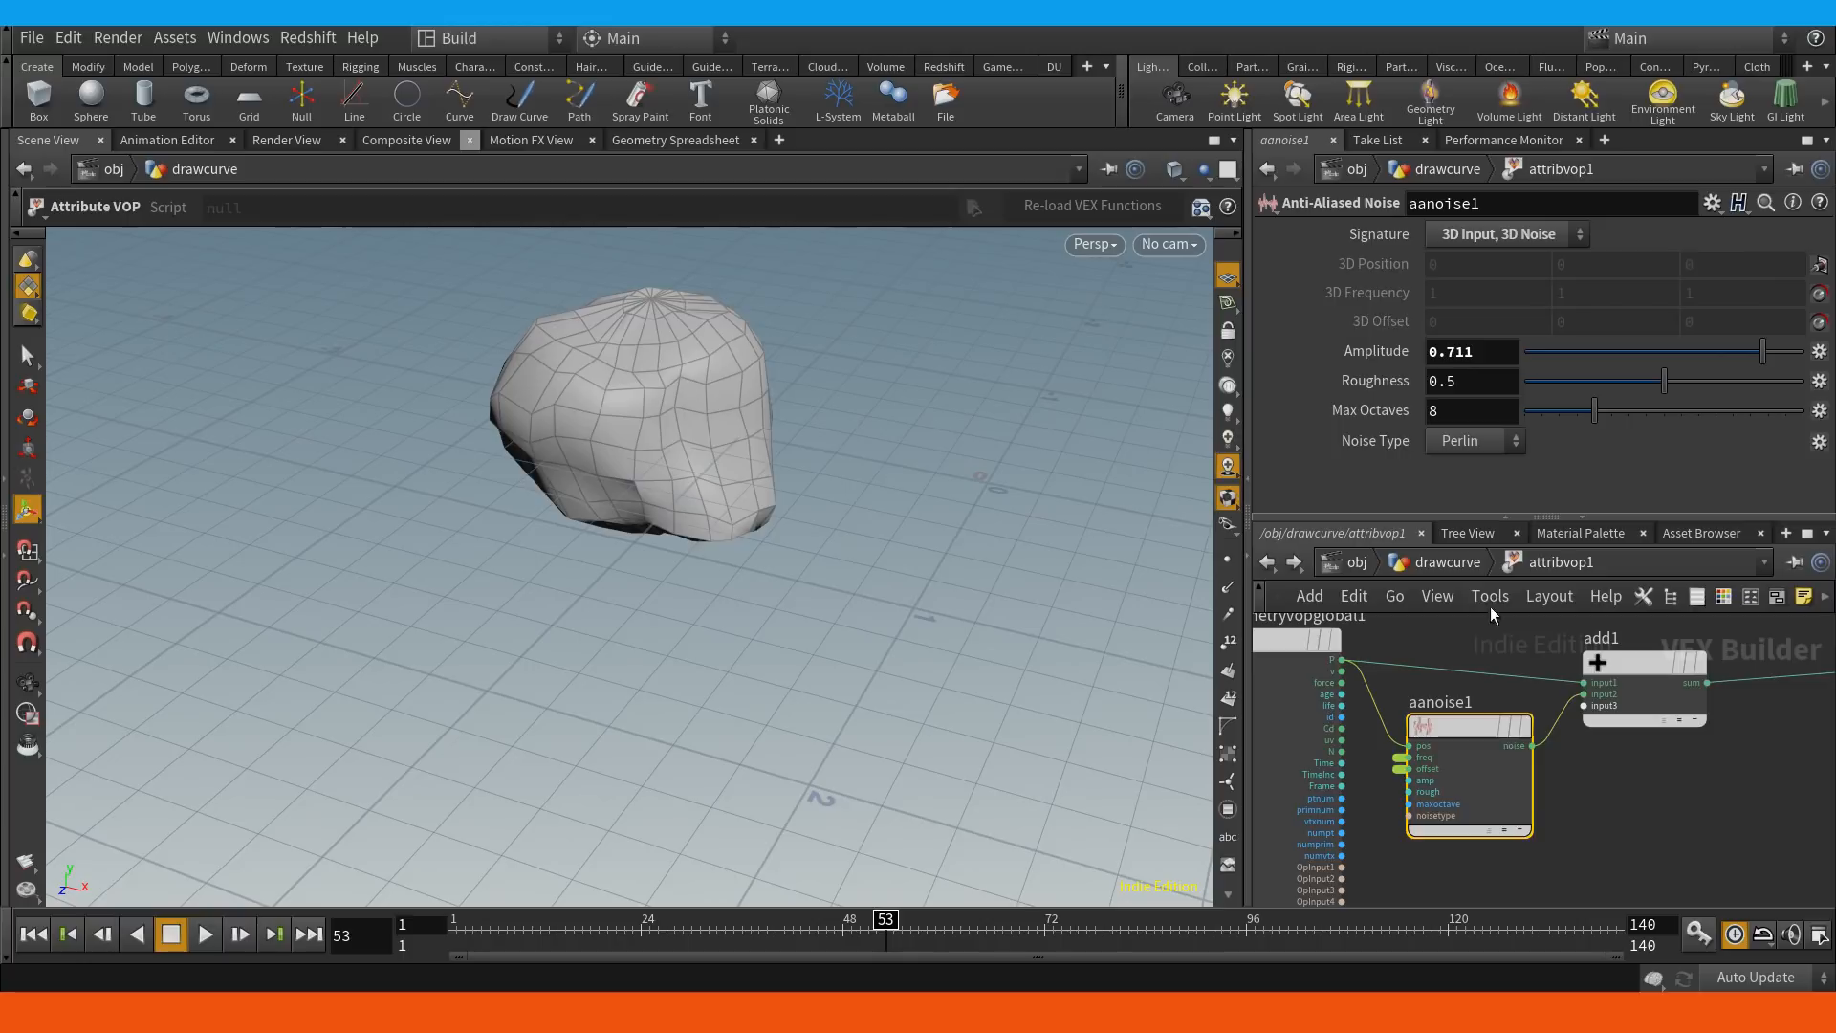
right_click(1426, 776)
click(1473, 553)
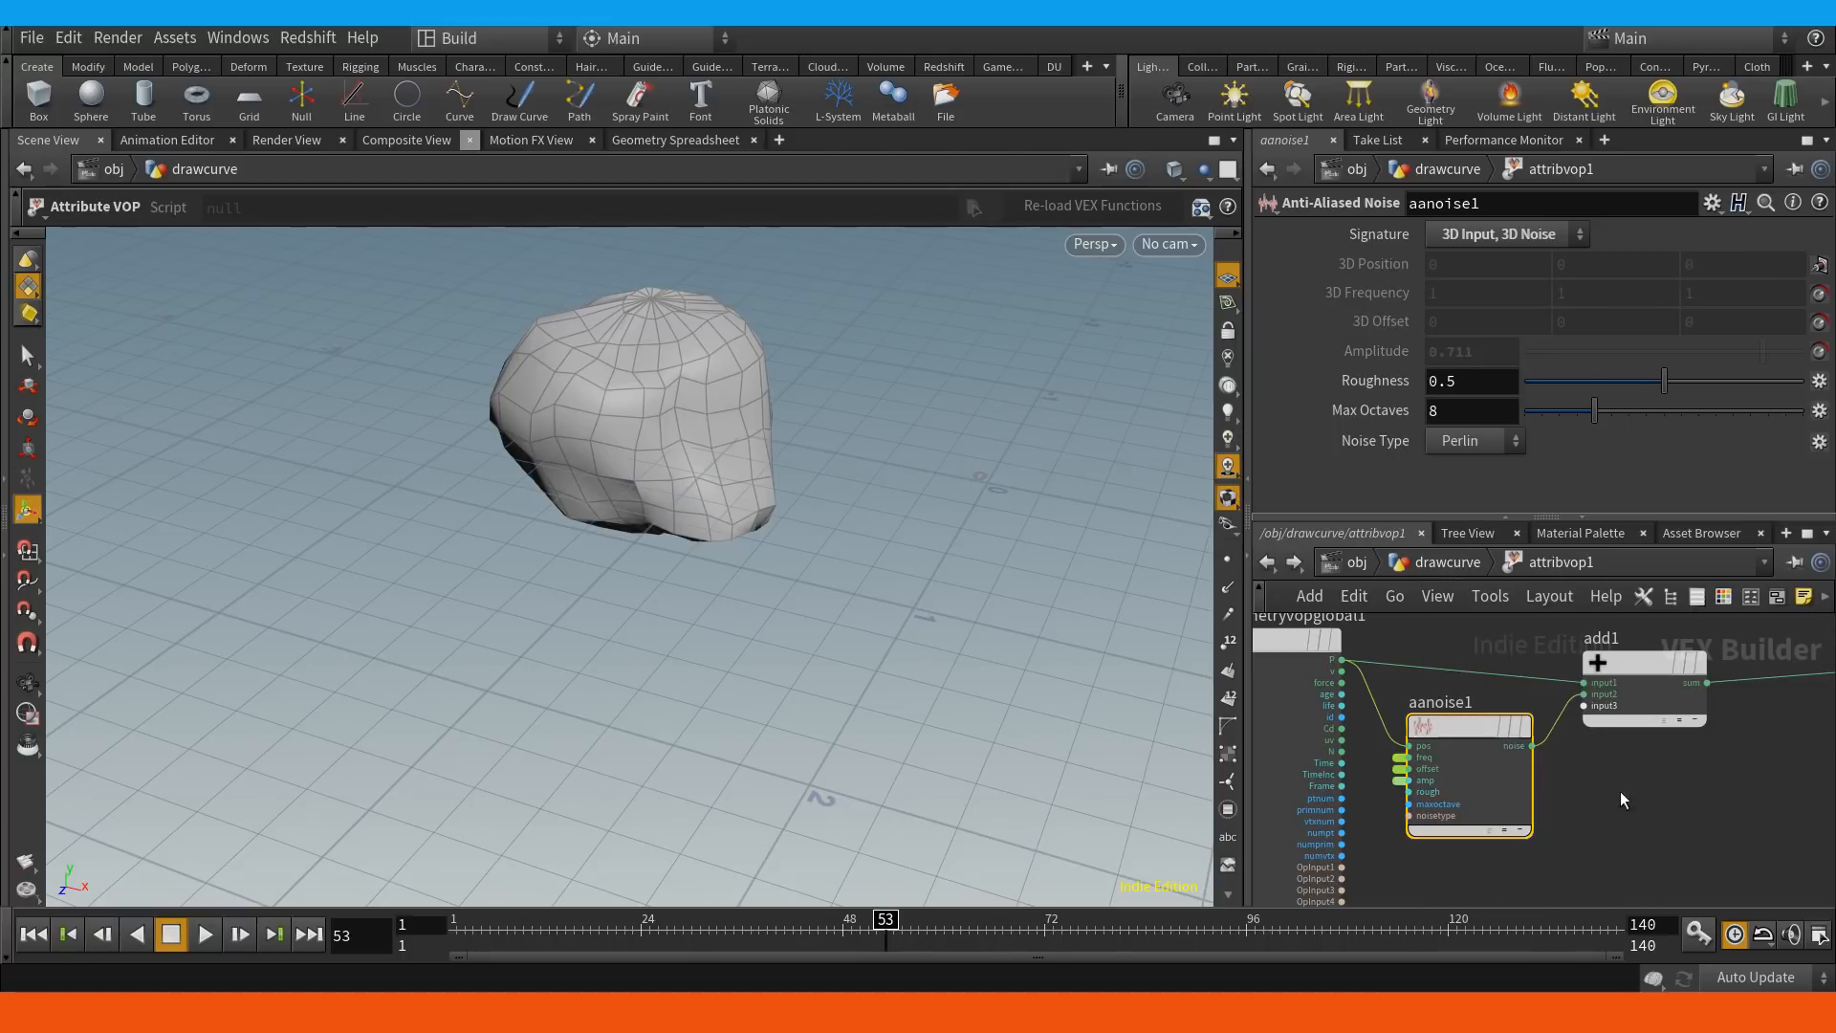
Go up to attribvop1 and try out its promoted noise Amplitude.
key(u)
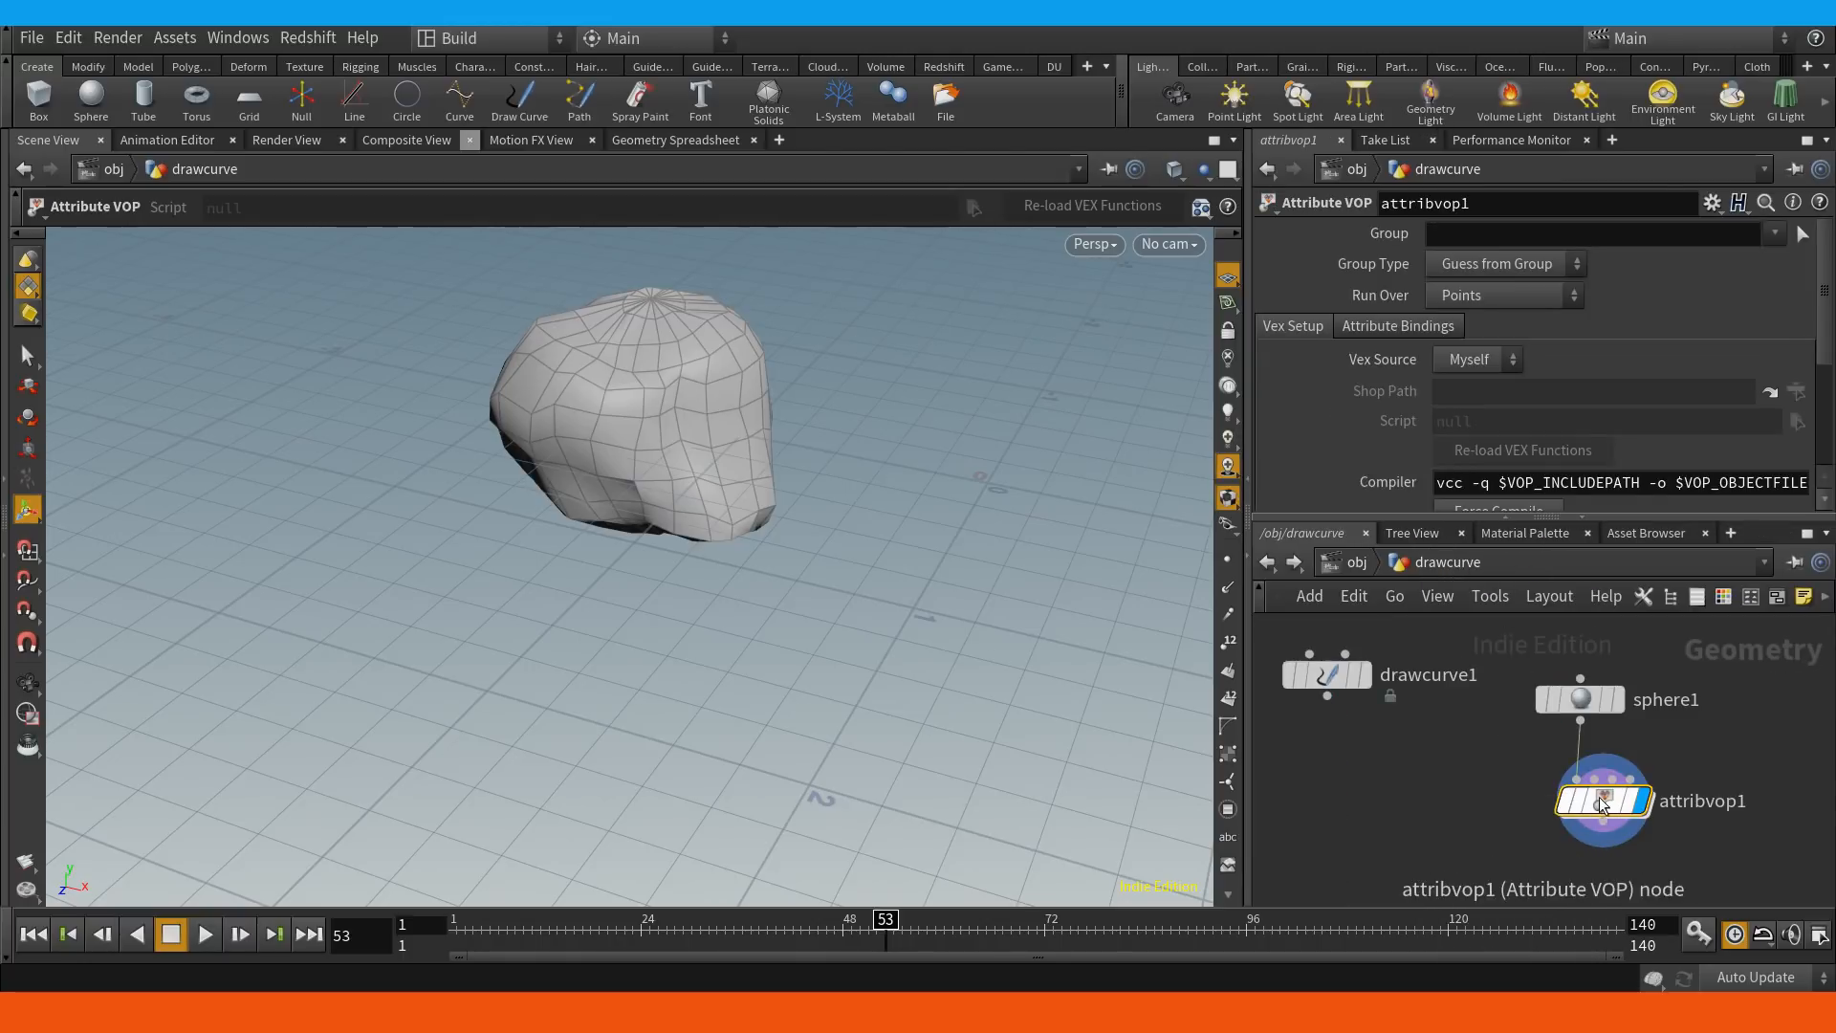
drag(1585, 809, 1534, 808)
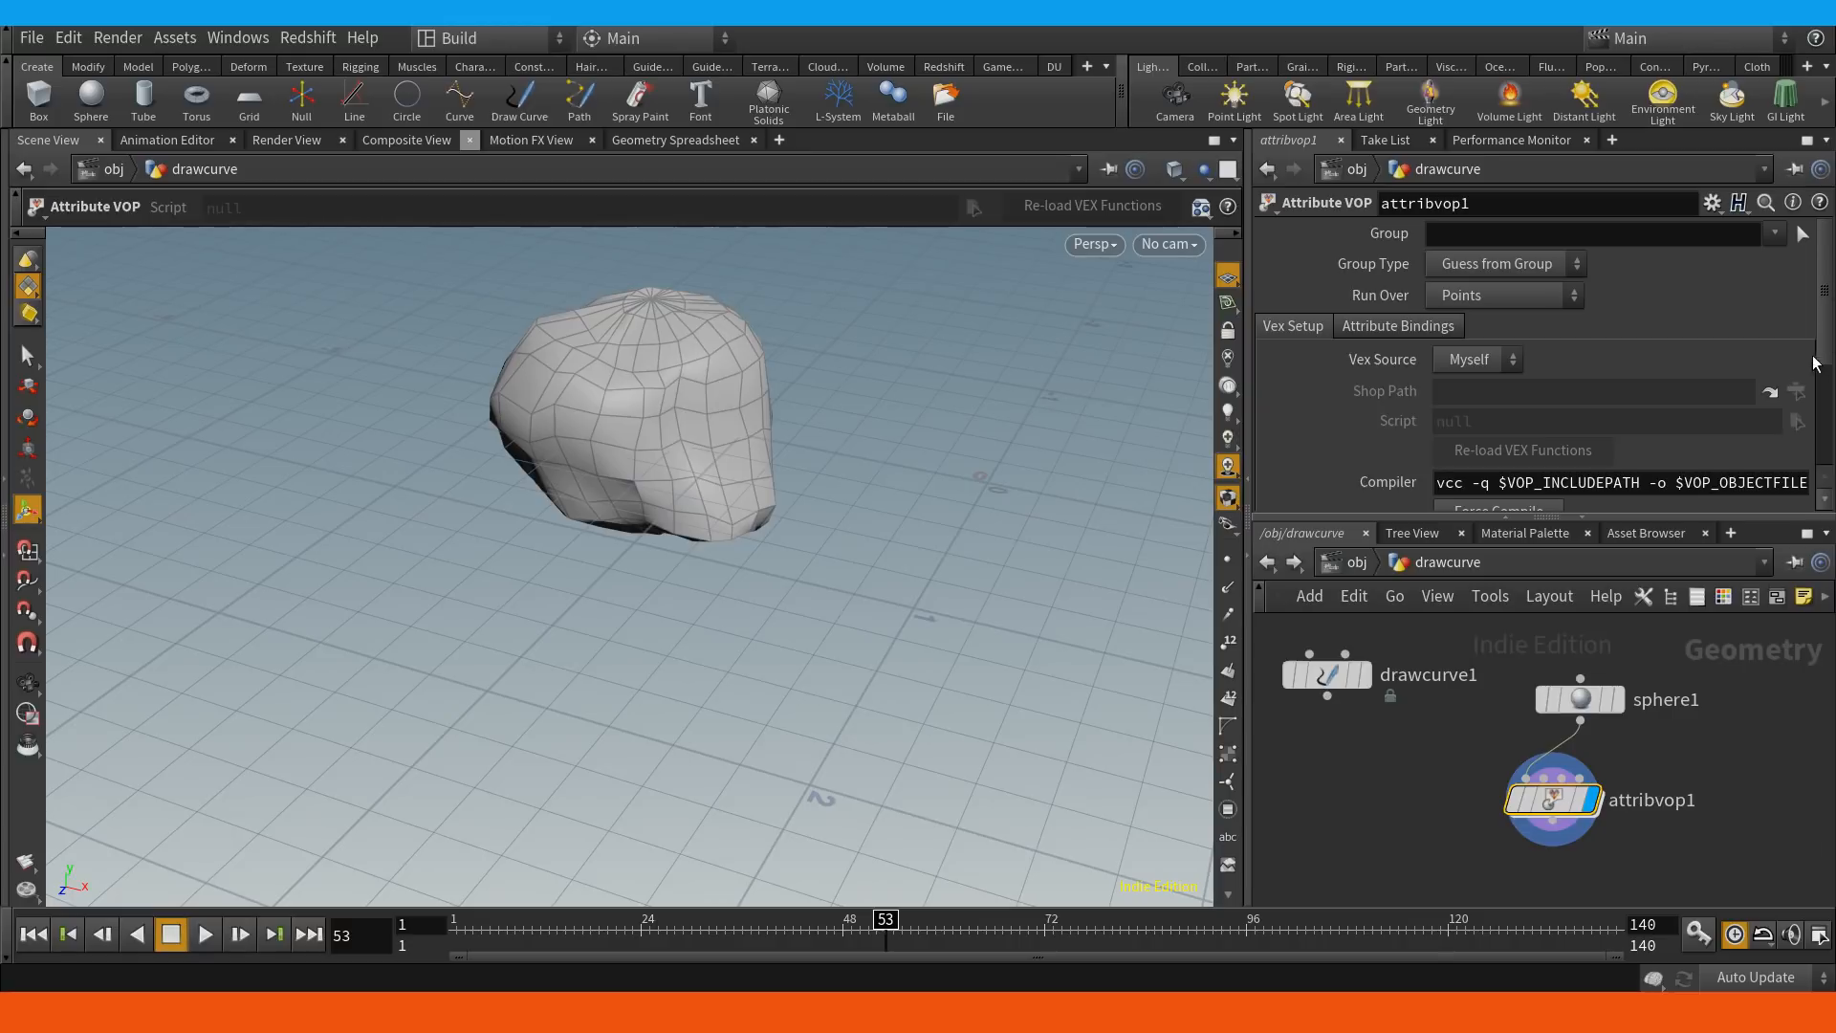
drag(1824, 312, 1824, 436)
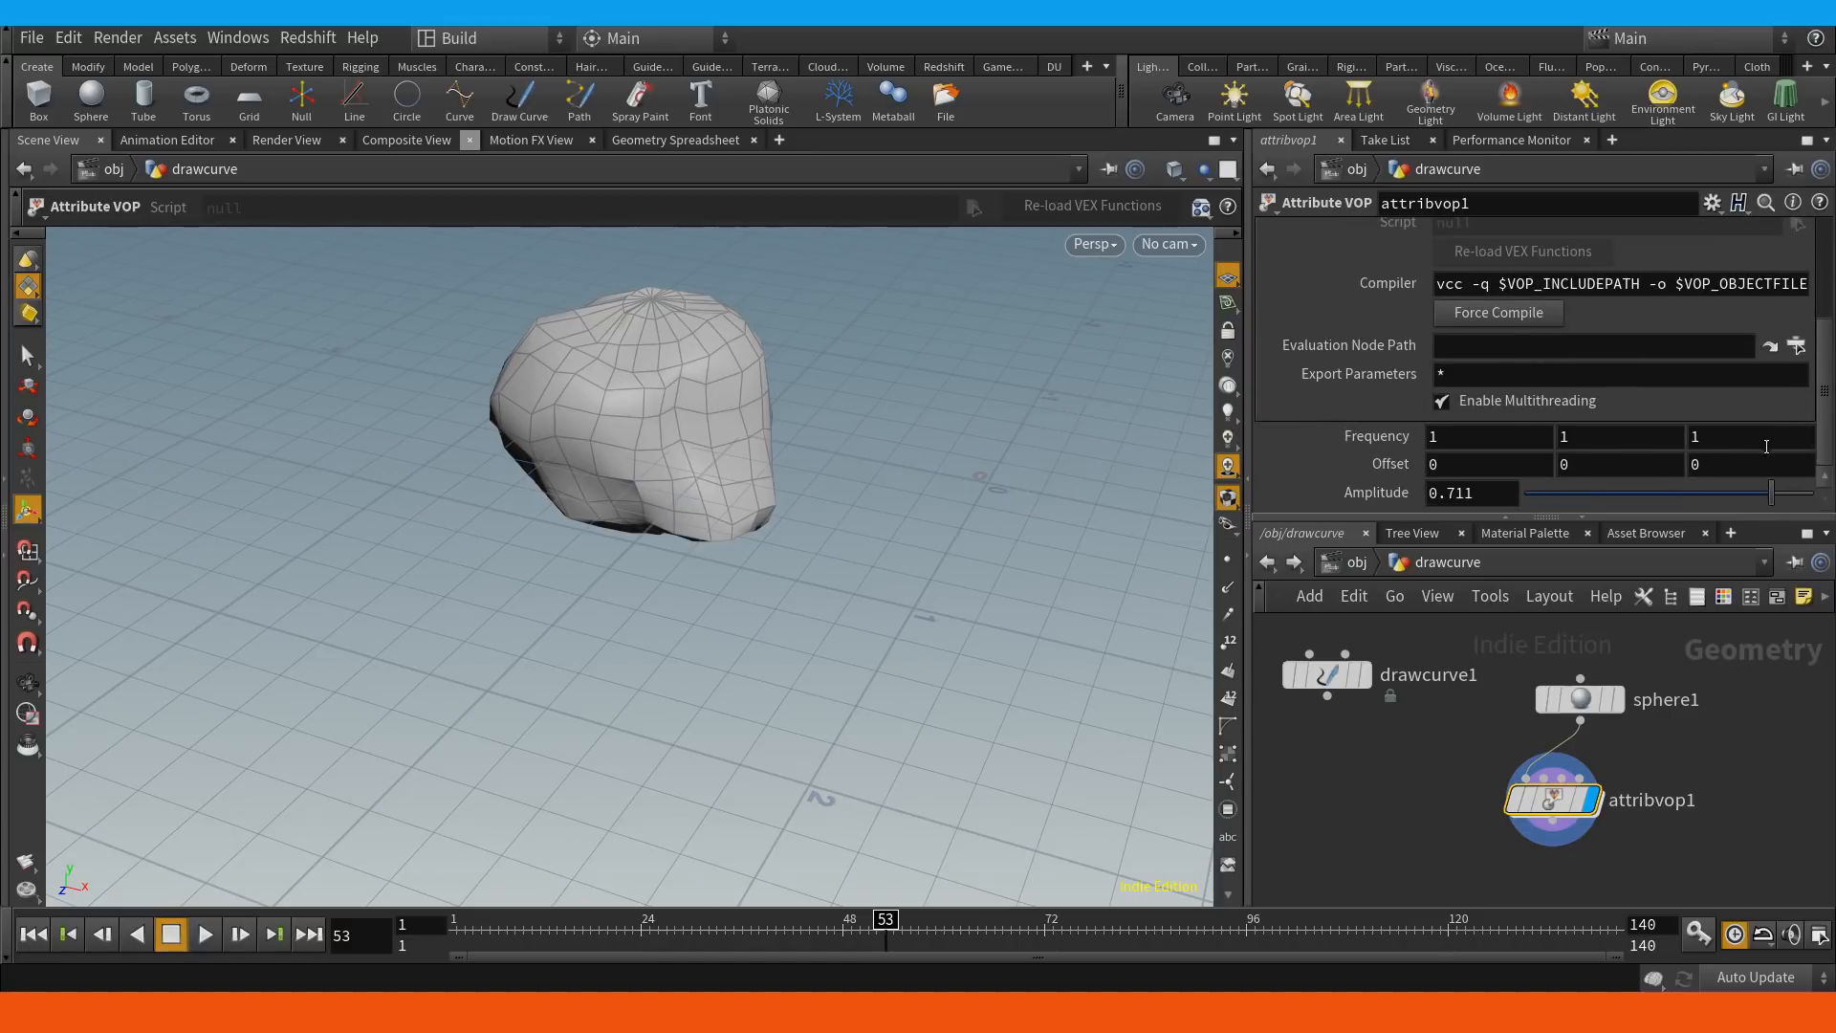
drag(1773, 493, 1701, 492)
drag(1771, 497, 1767, 495)
mouse_move(1384, 439)
middle_down()
mouse_move(1432, 440)
mouse_move(1394, 442)
middle_up()
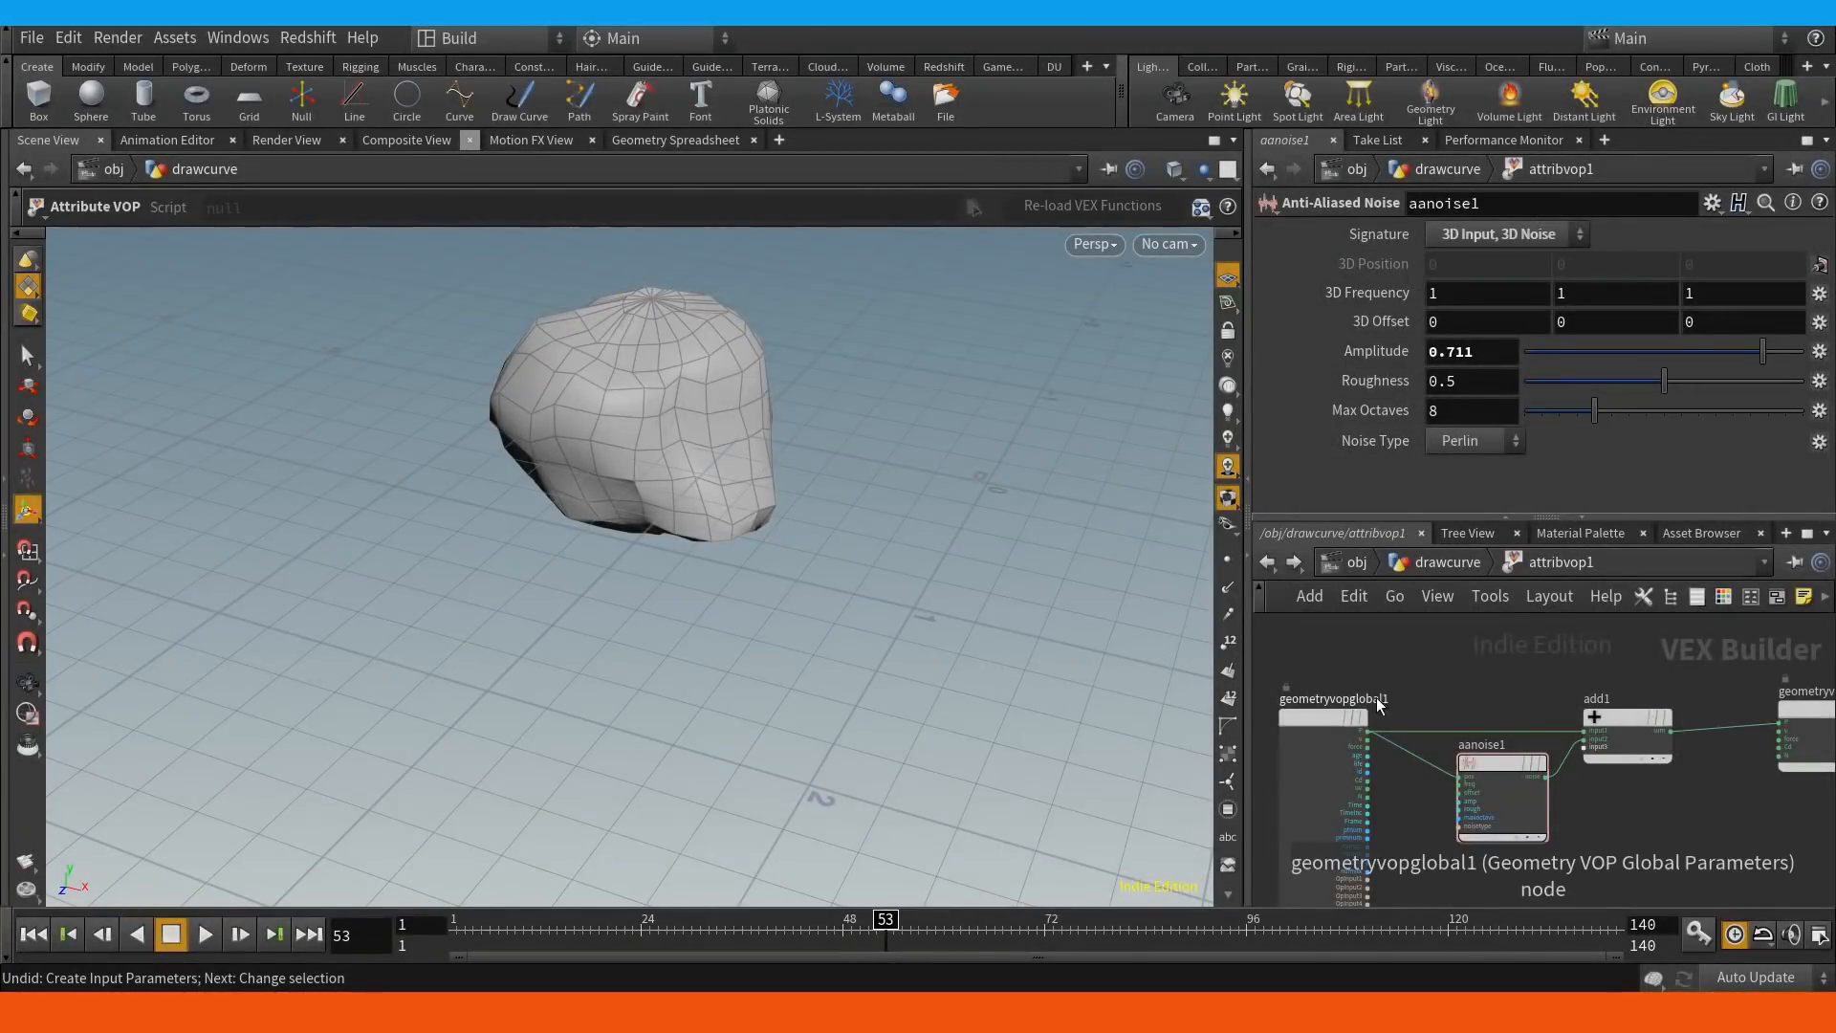
Raise add1 slightly and create input parameters for all unconnected inputs of aanoise1 at once.
drag(1603, 714, 1605, 697)
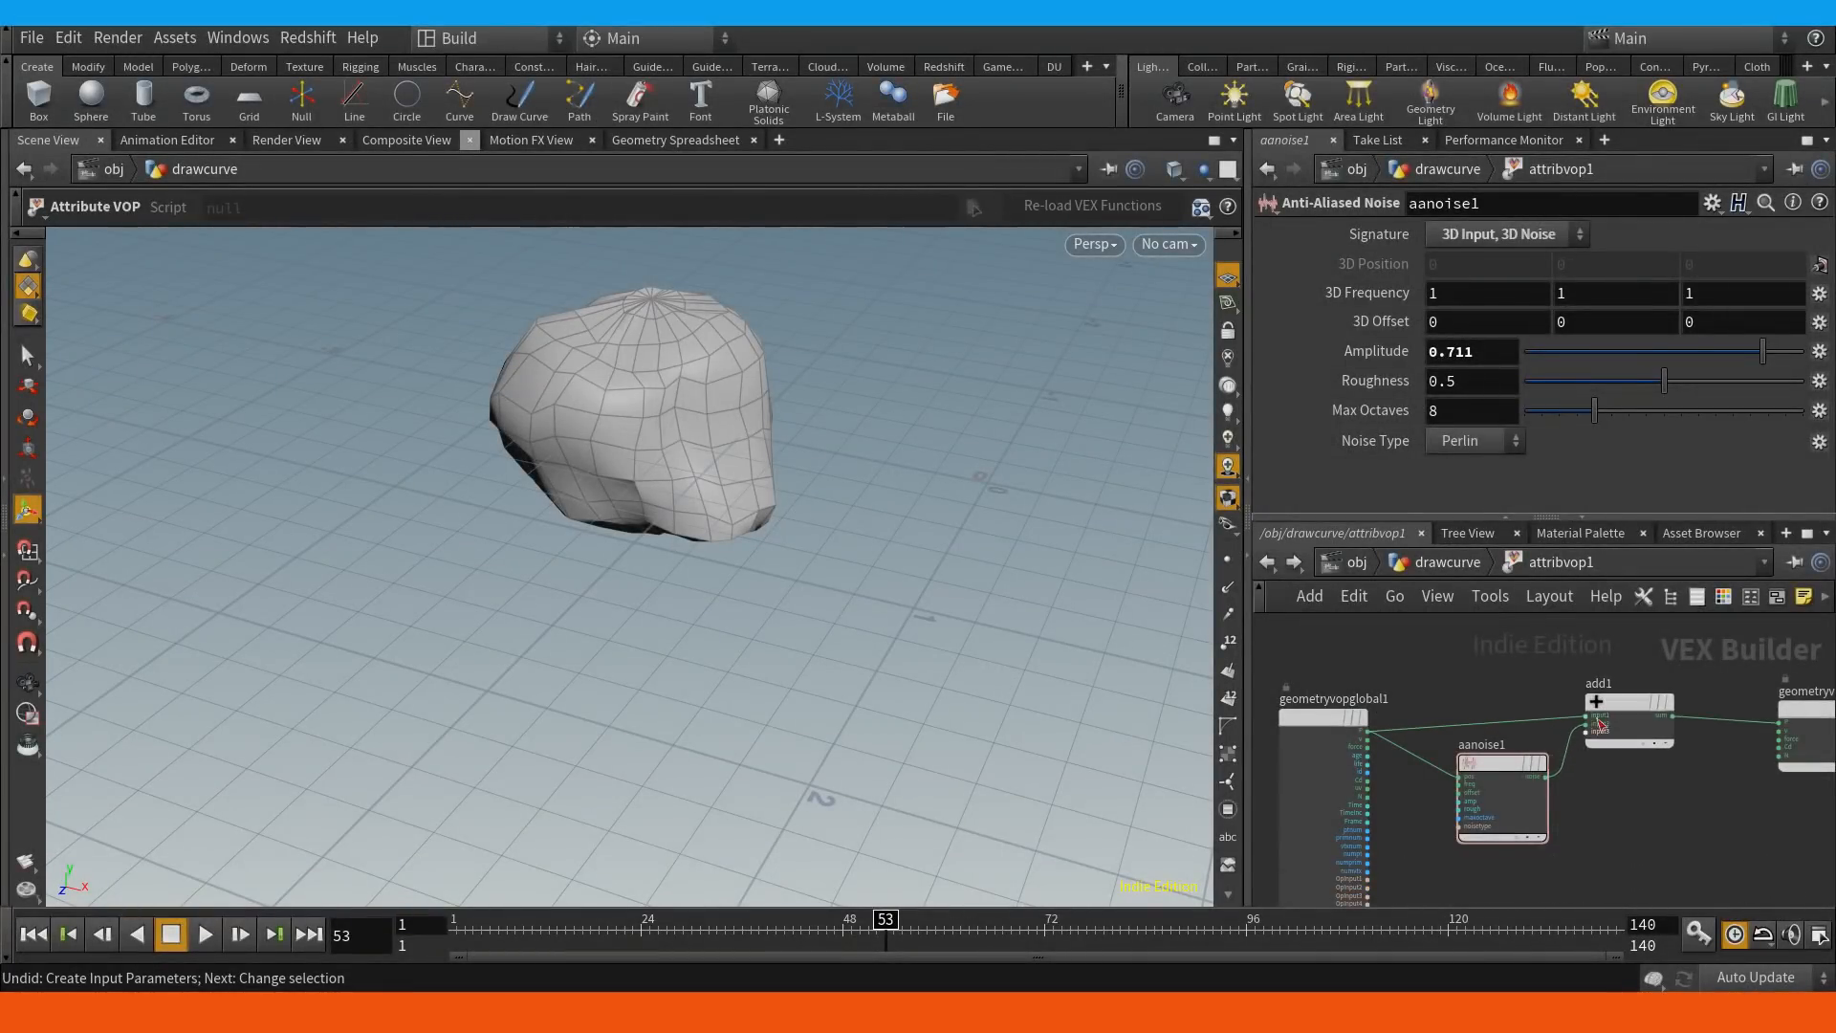
click(1484, 761)
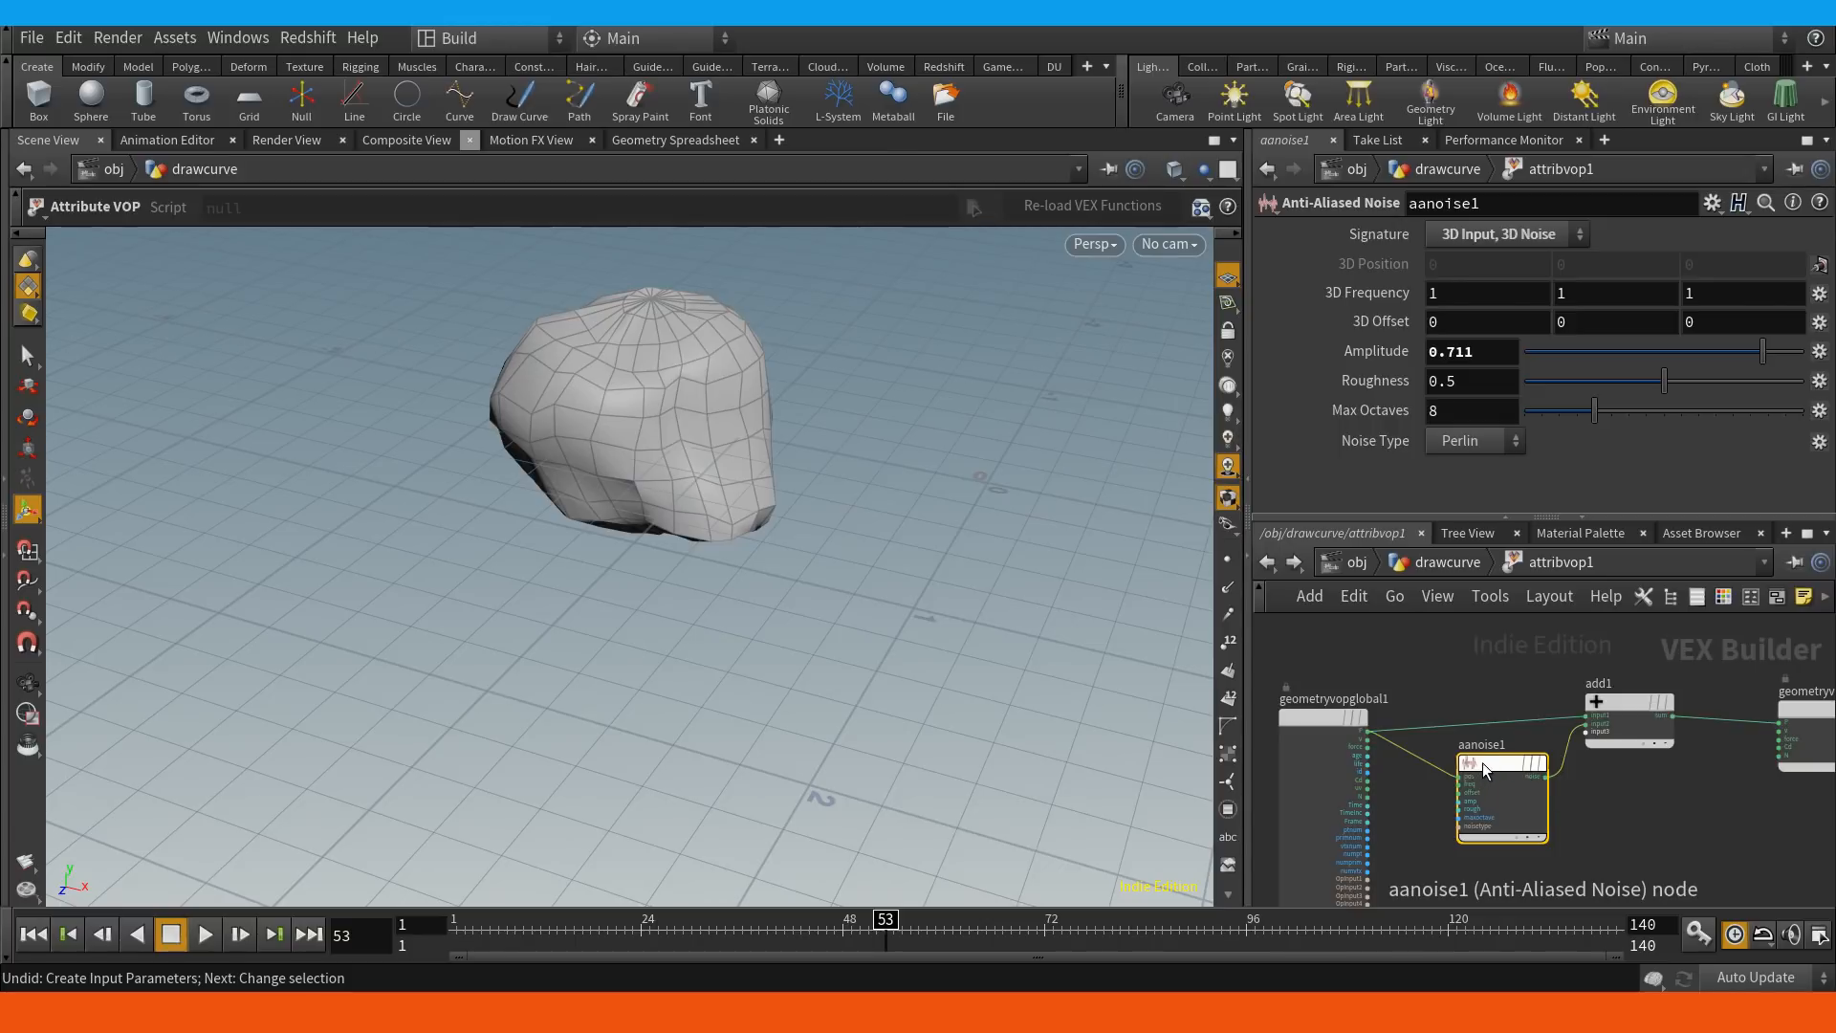
middle_drag(1481, 807, 1421, 774)
scroll(1466, 731, up, 3)
scroll(1401, 735, up, 1)
right_click(1492, 701)
mouse_move(1569, 696)
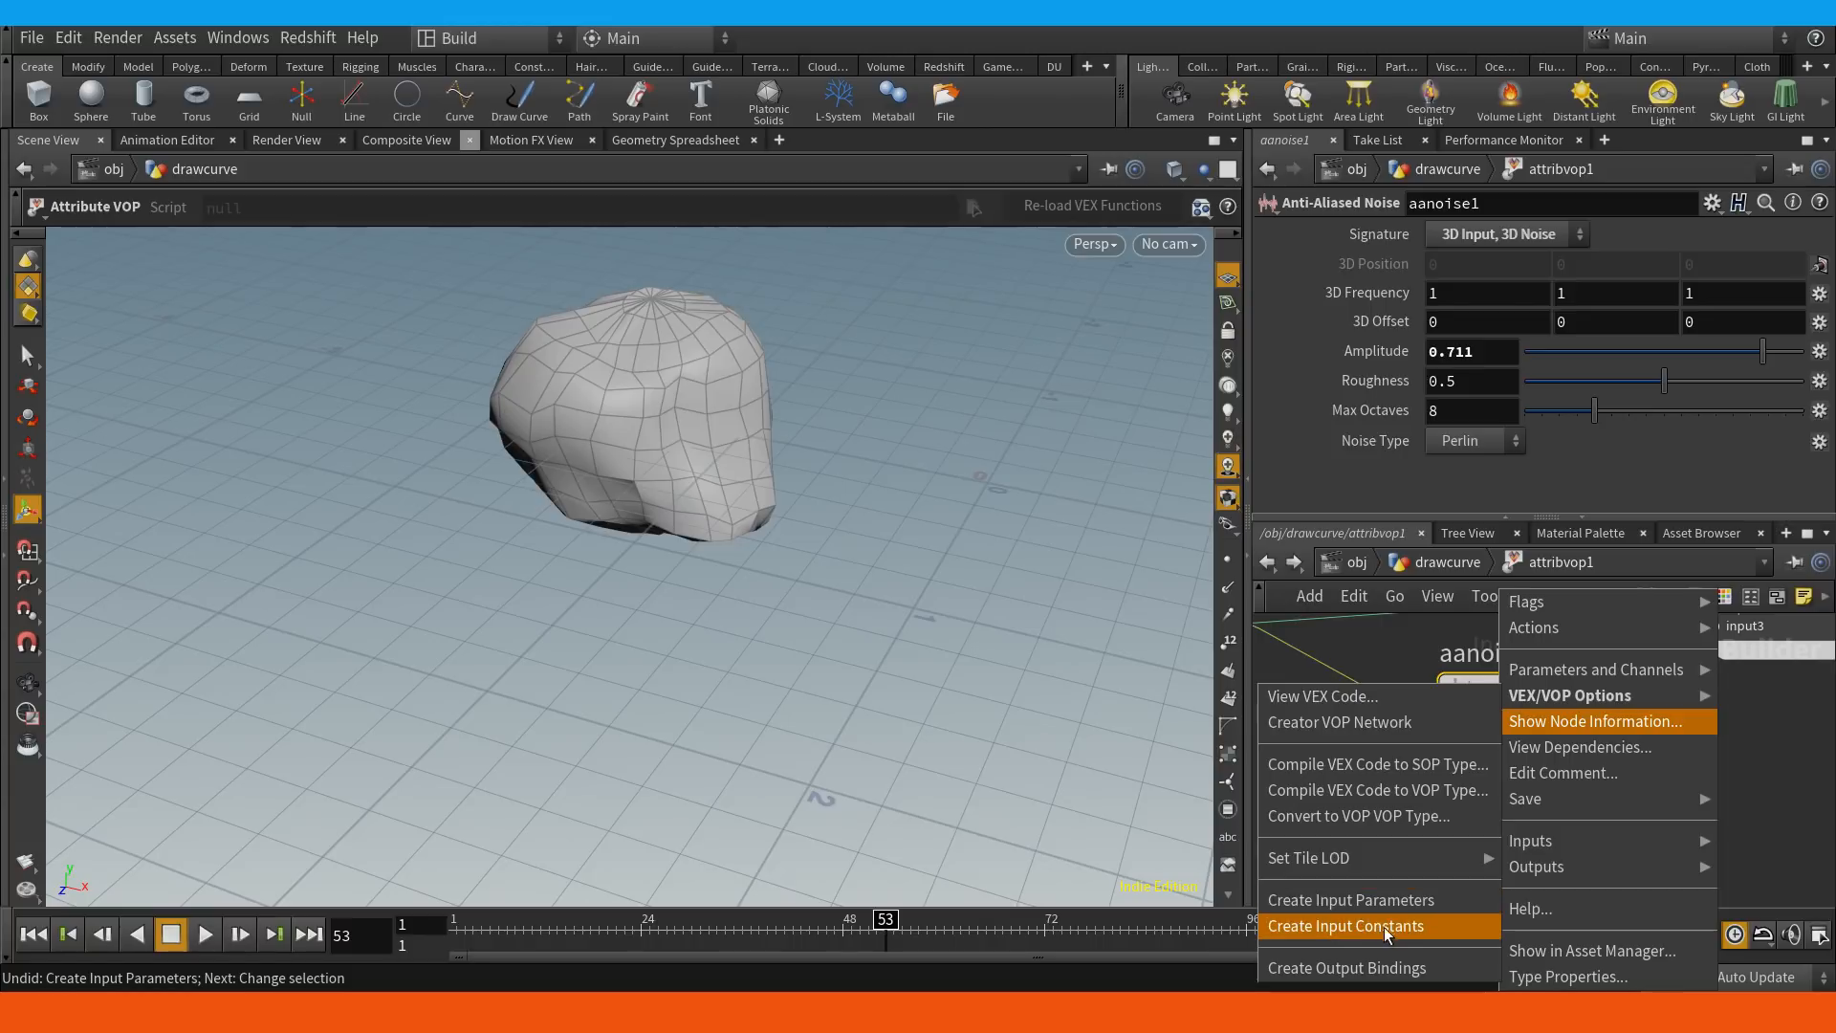
click(1405, 903)
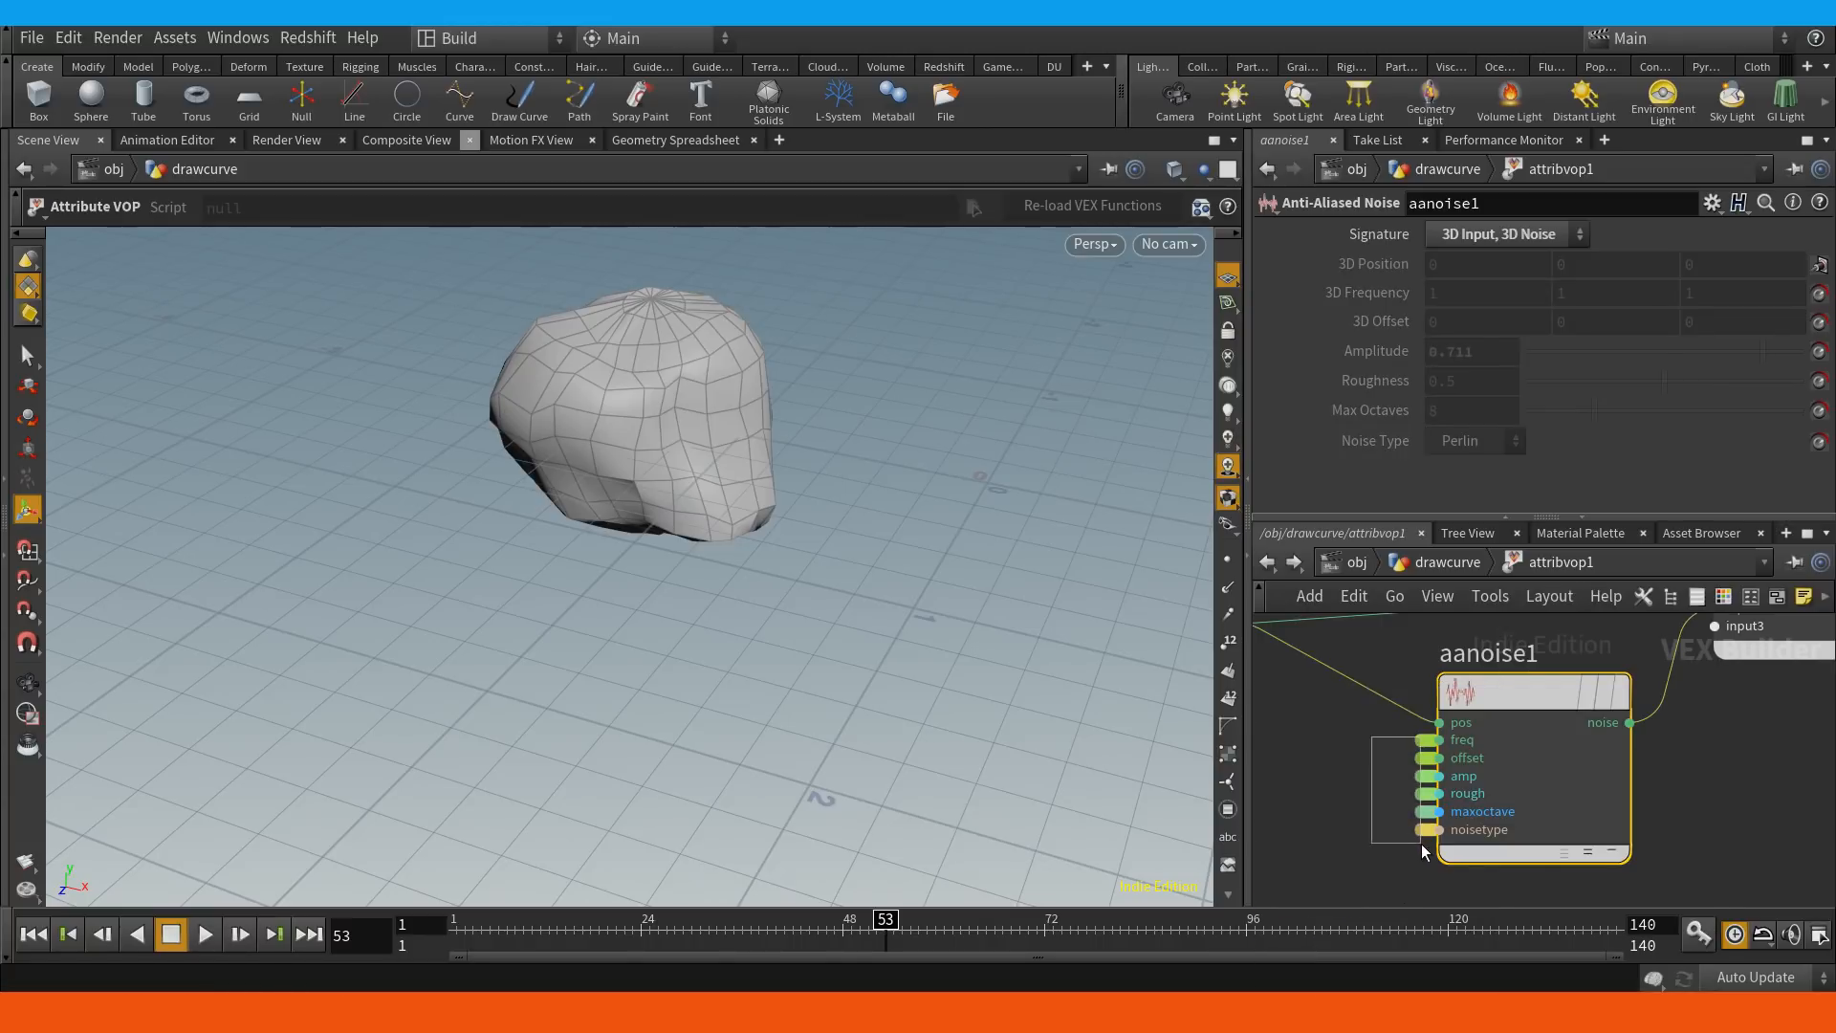
Go up to attribvop1 and lower its promoted Amplitude and Roughness to about 0.415 each.
key(u)
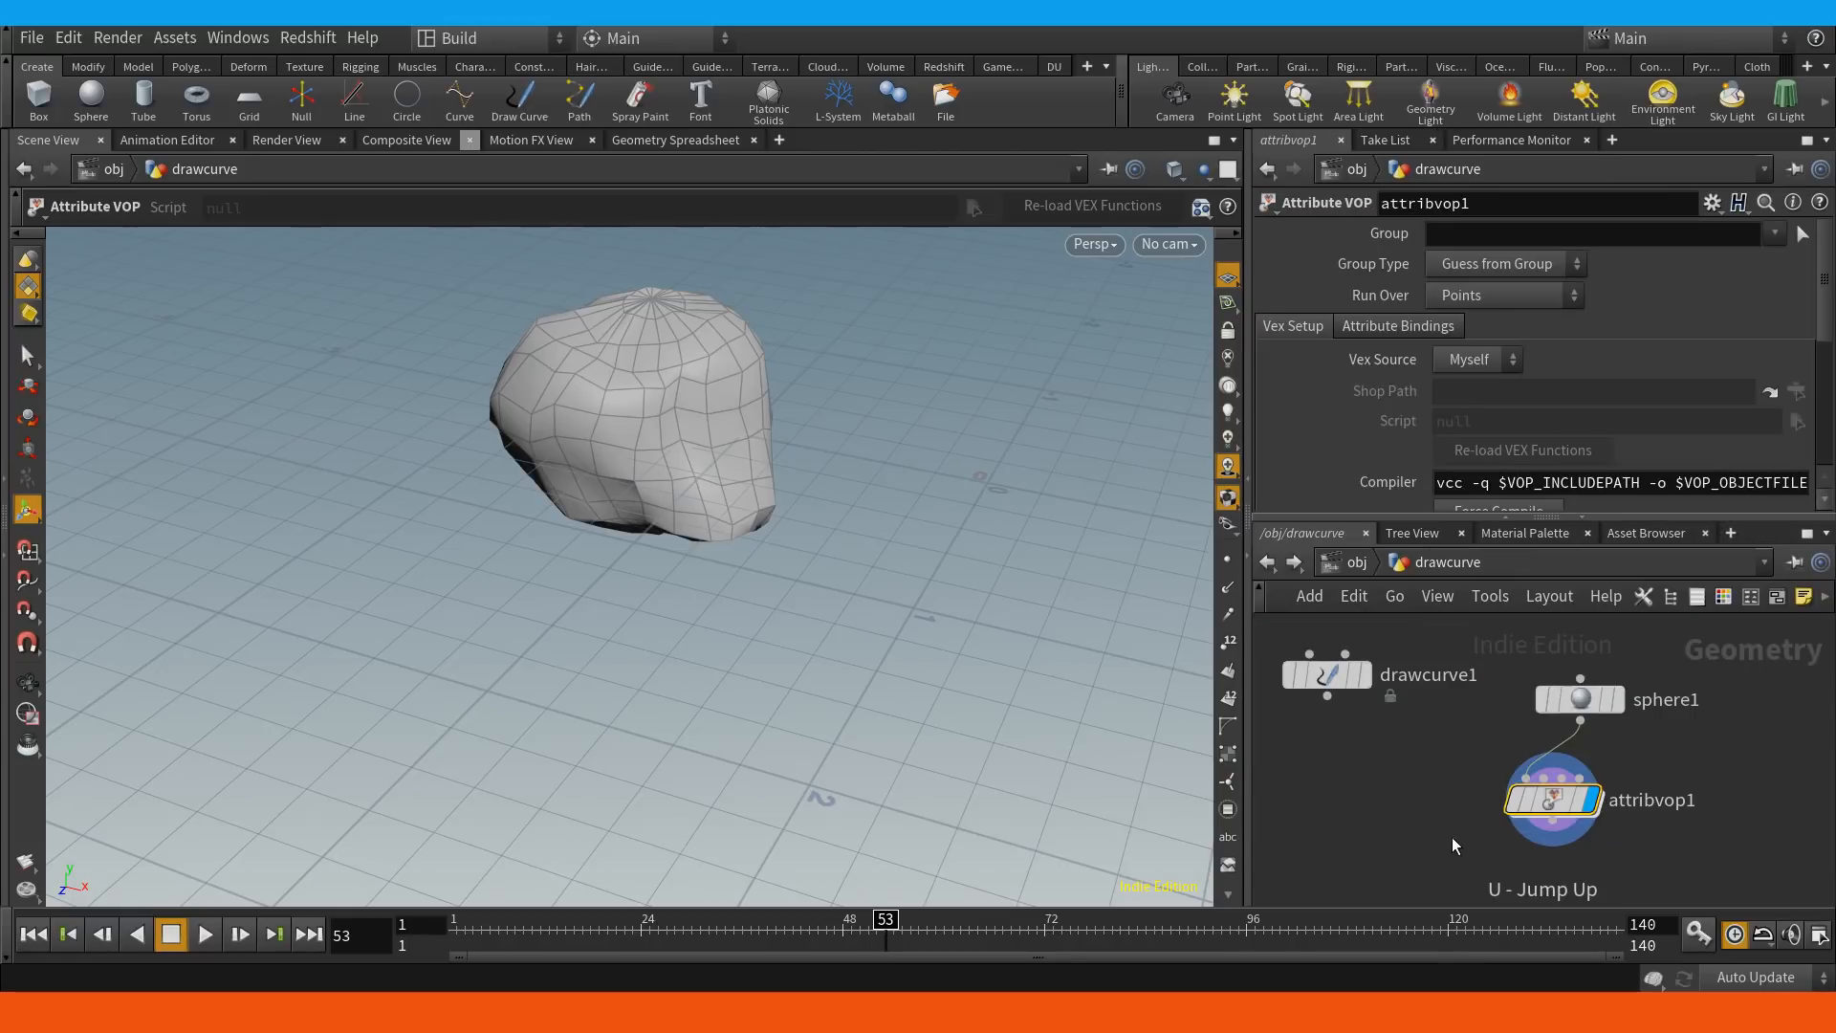
scroll(1799, 224, down, 5)
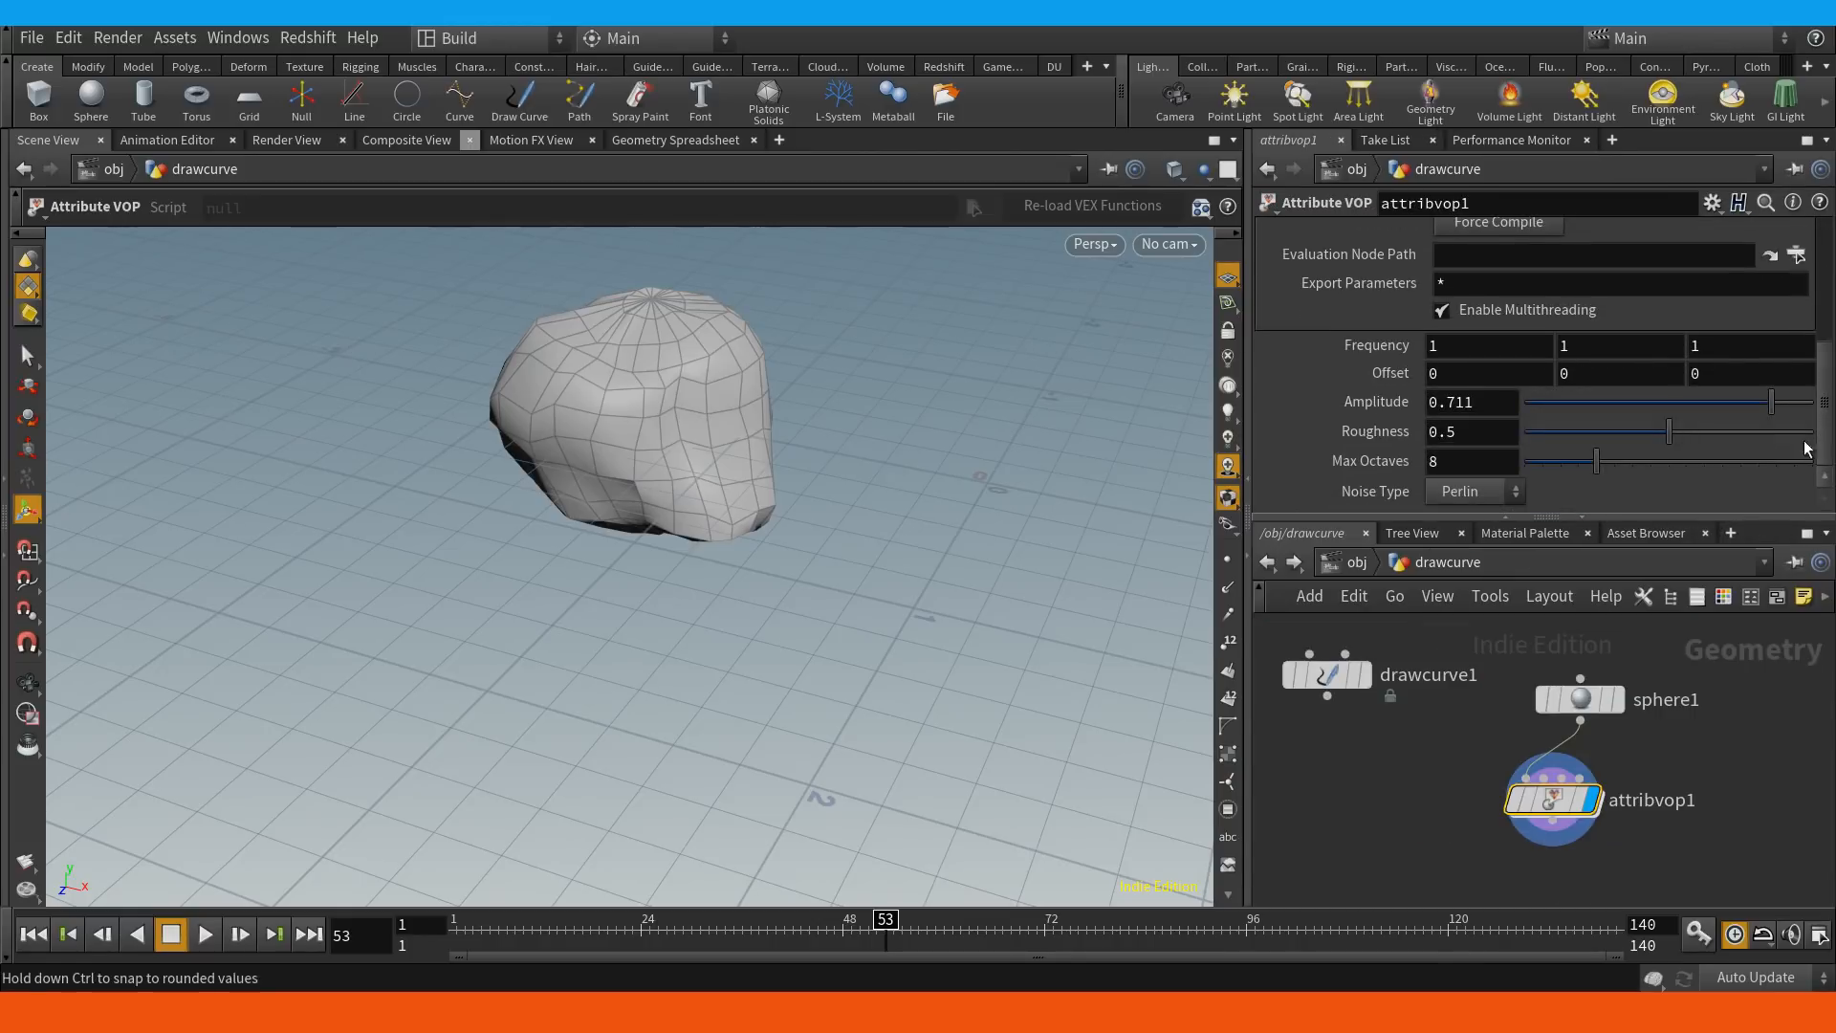
drag(1582, 405, 1728, 417)
drag(1664, 432, 1631, 436)
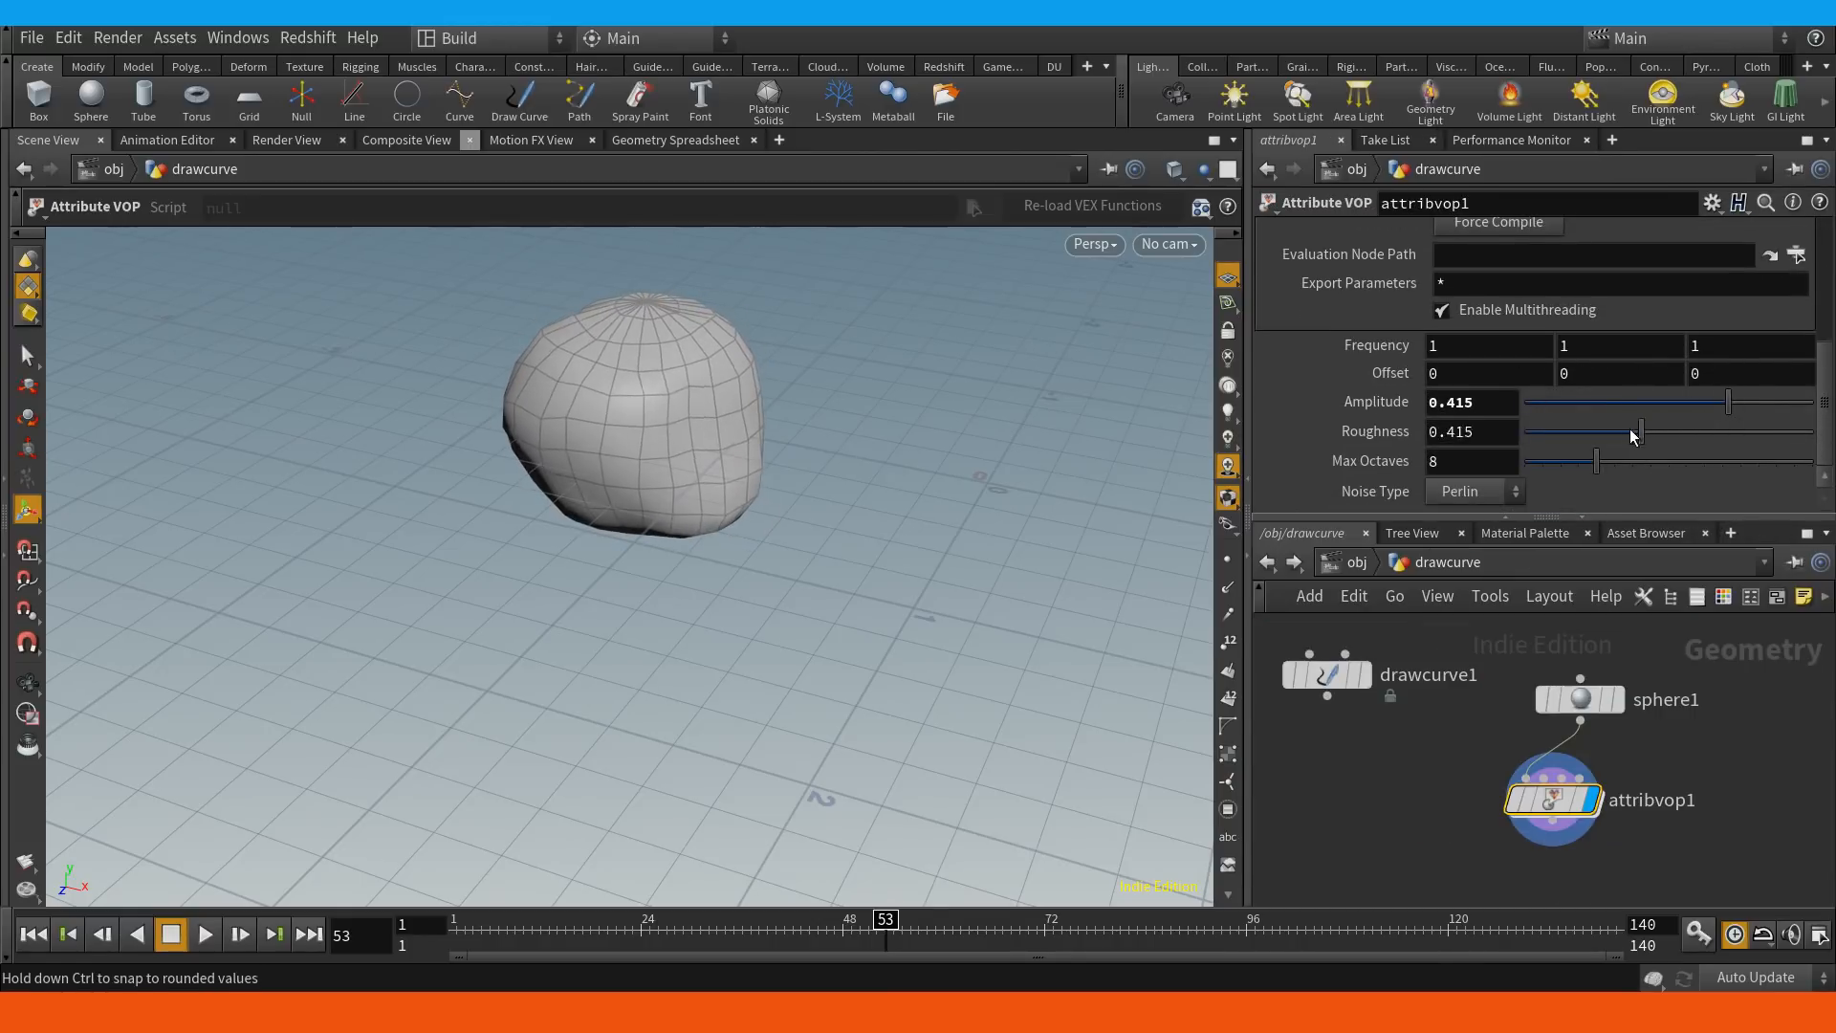
Relabel the freq parameter inside attribvop1 as asdfasdfsada and return to attribvop1's own parameters.
double_click(1552, 803)
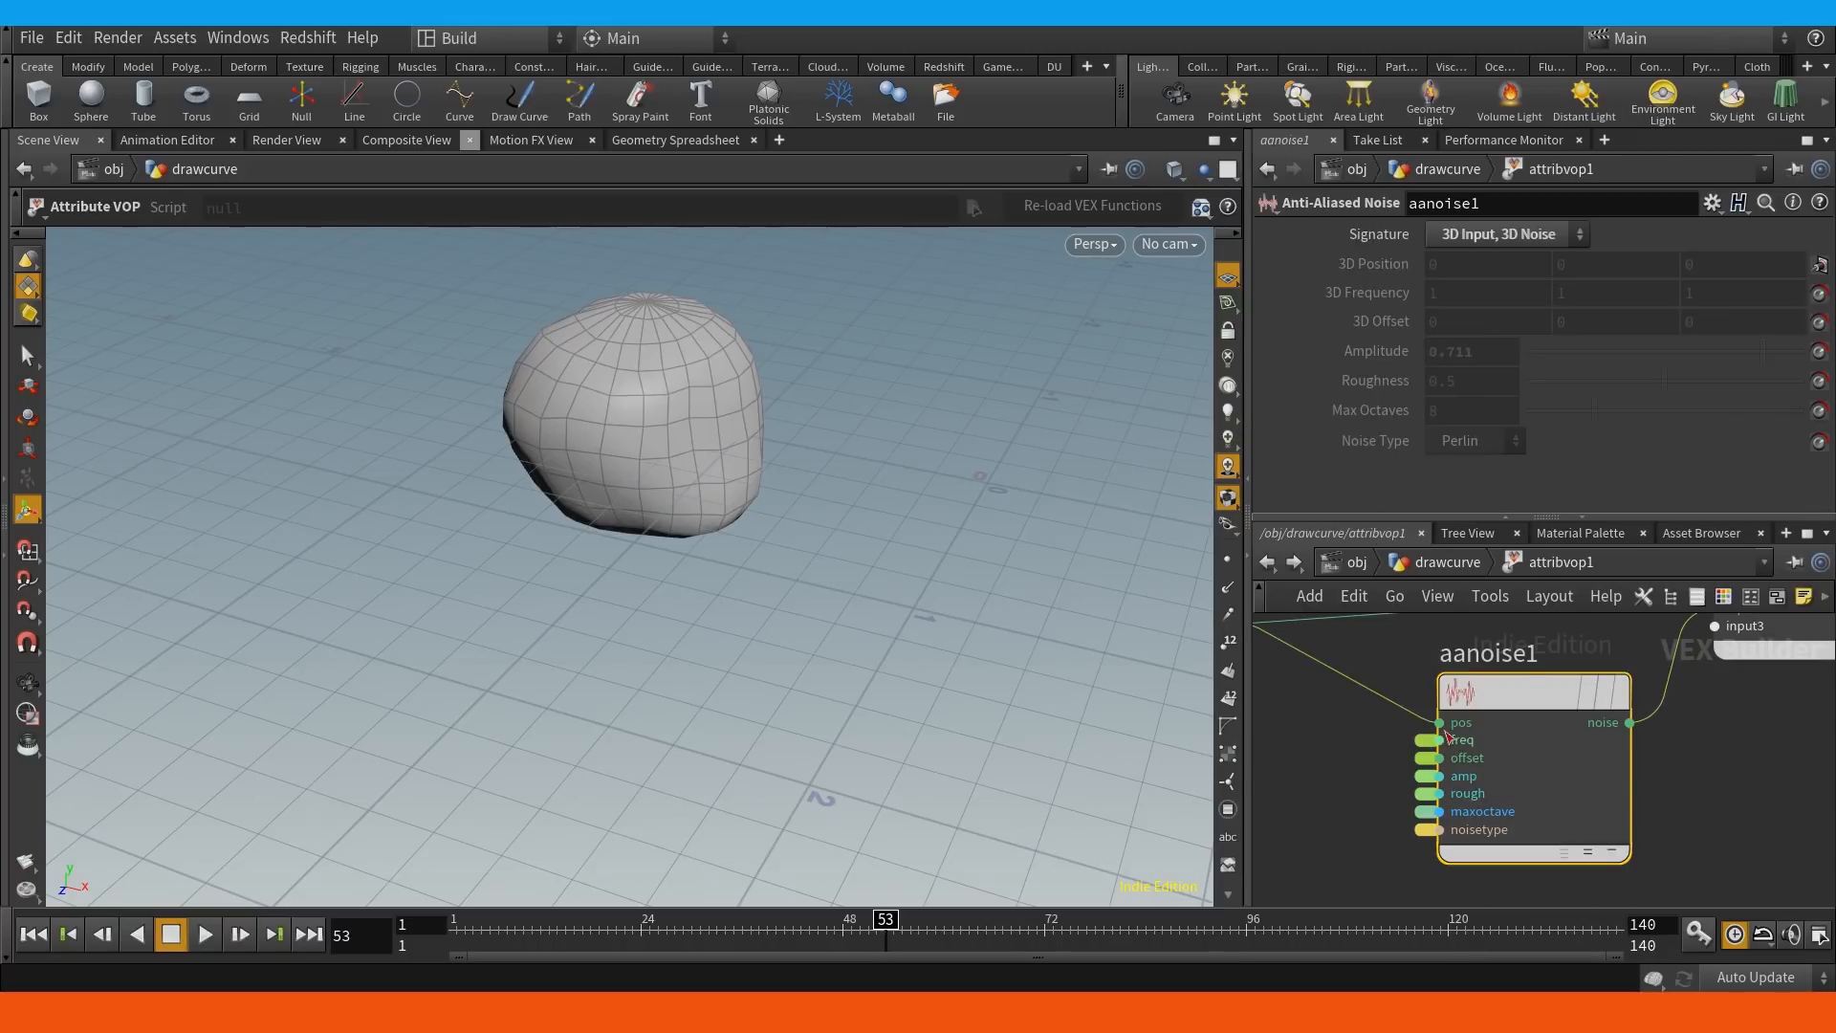
click(1425, 740)
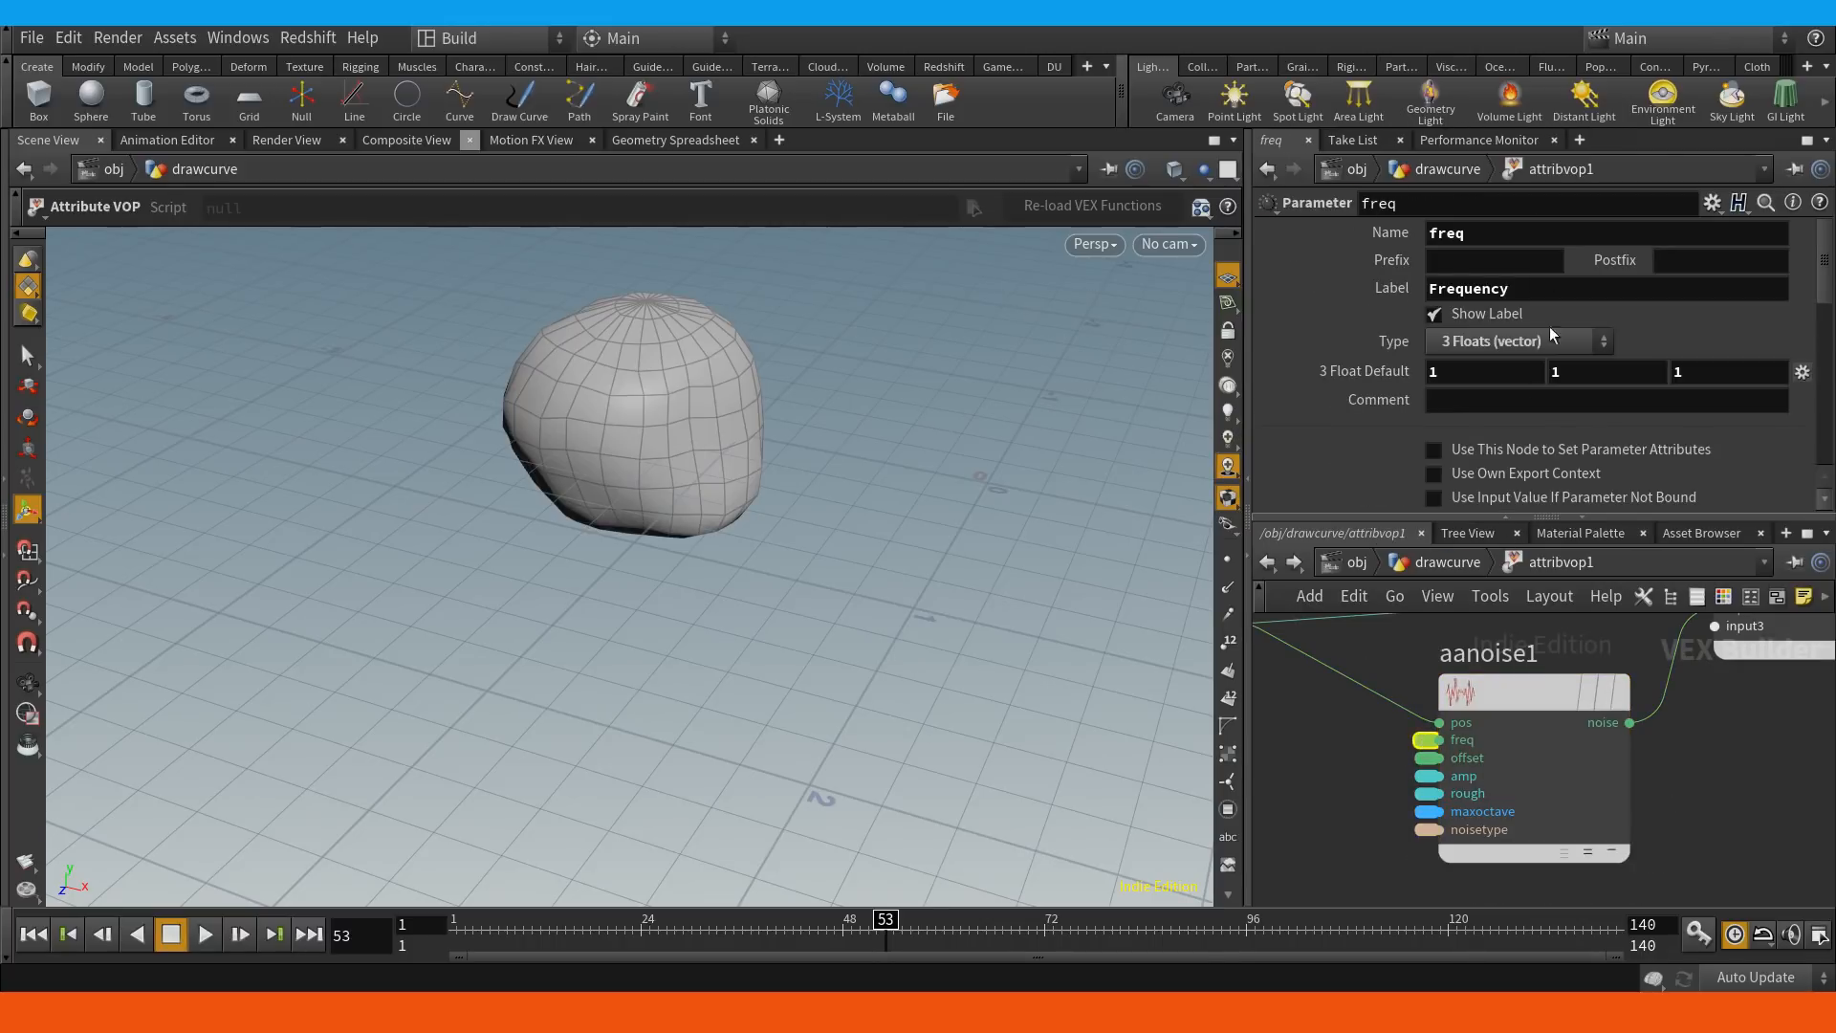
double_click(1543, 290)
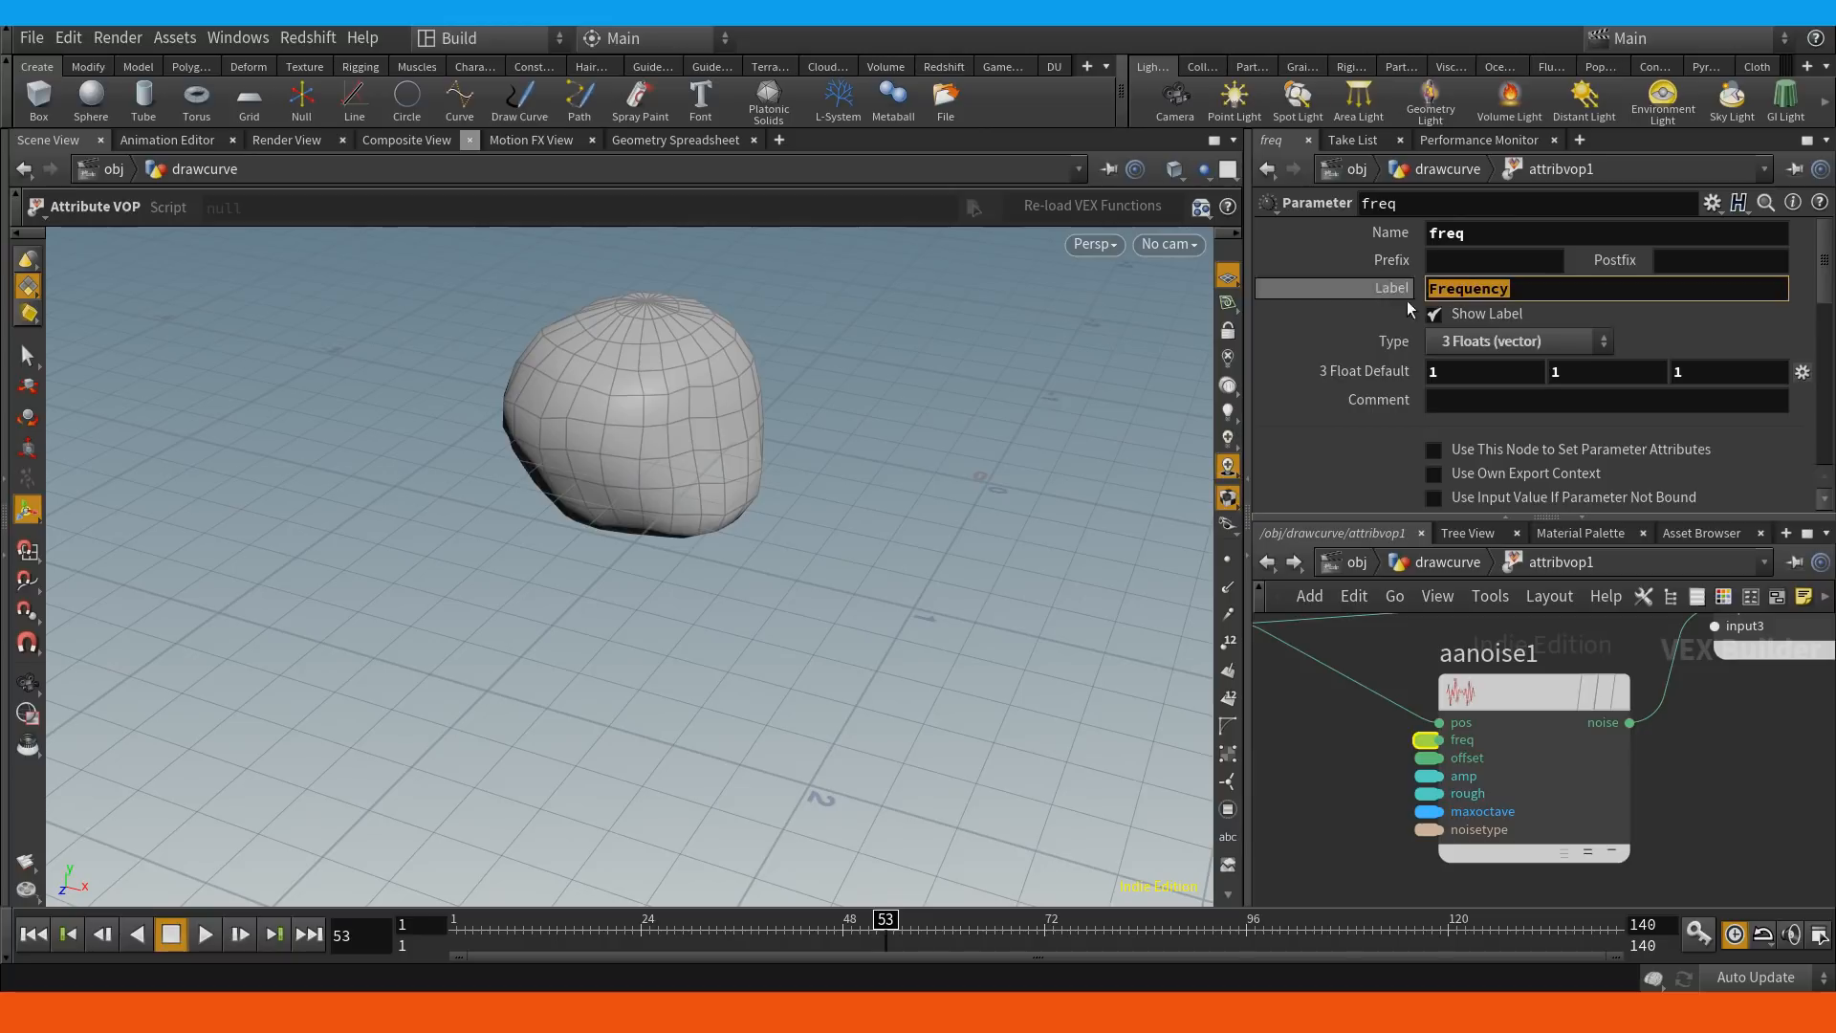
text(asdfasdfsada)
key(Return)
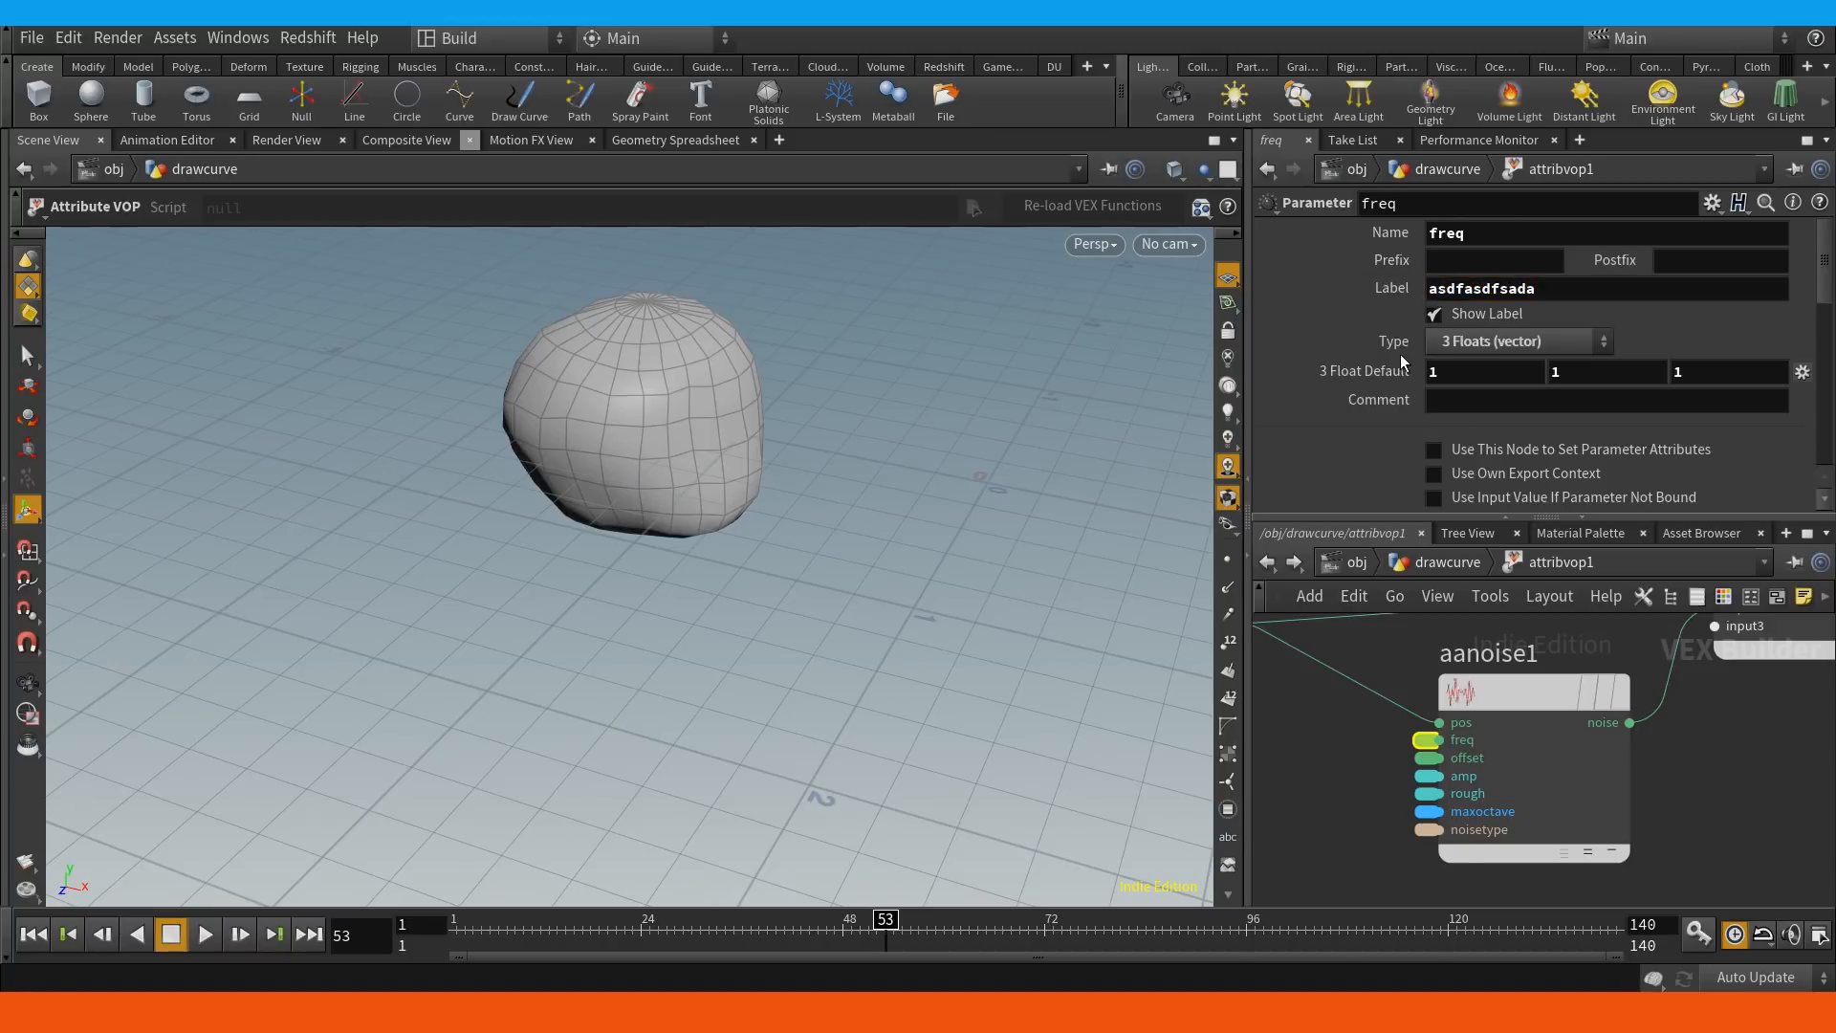
key(u)
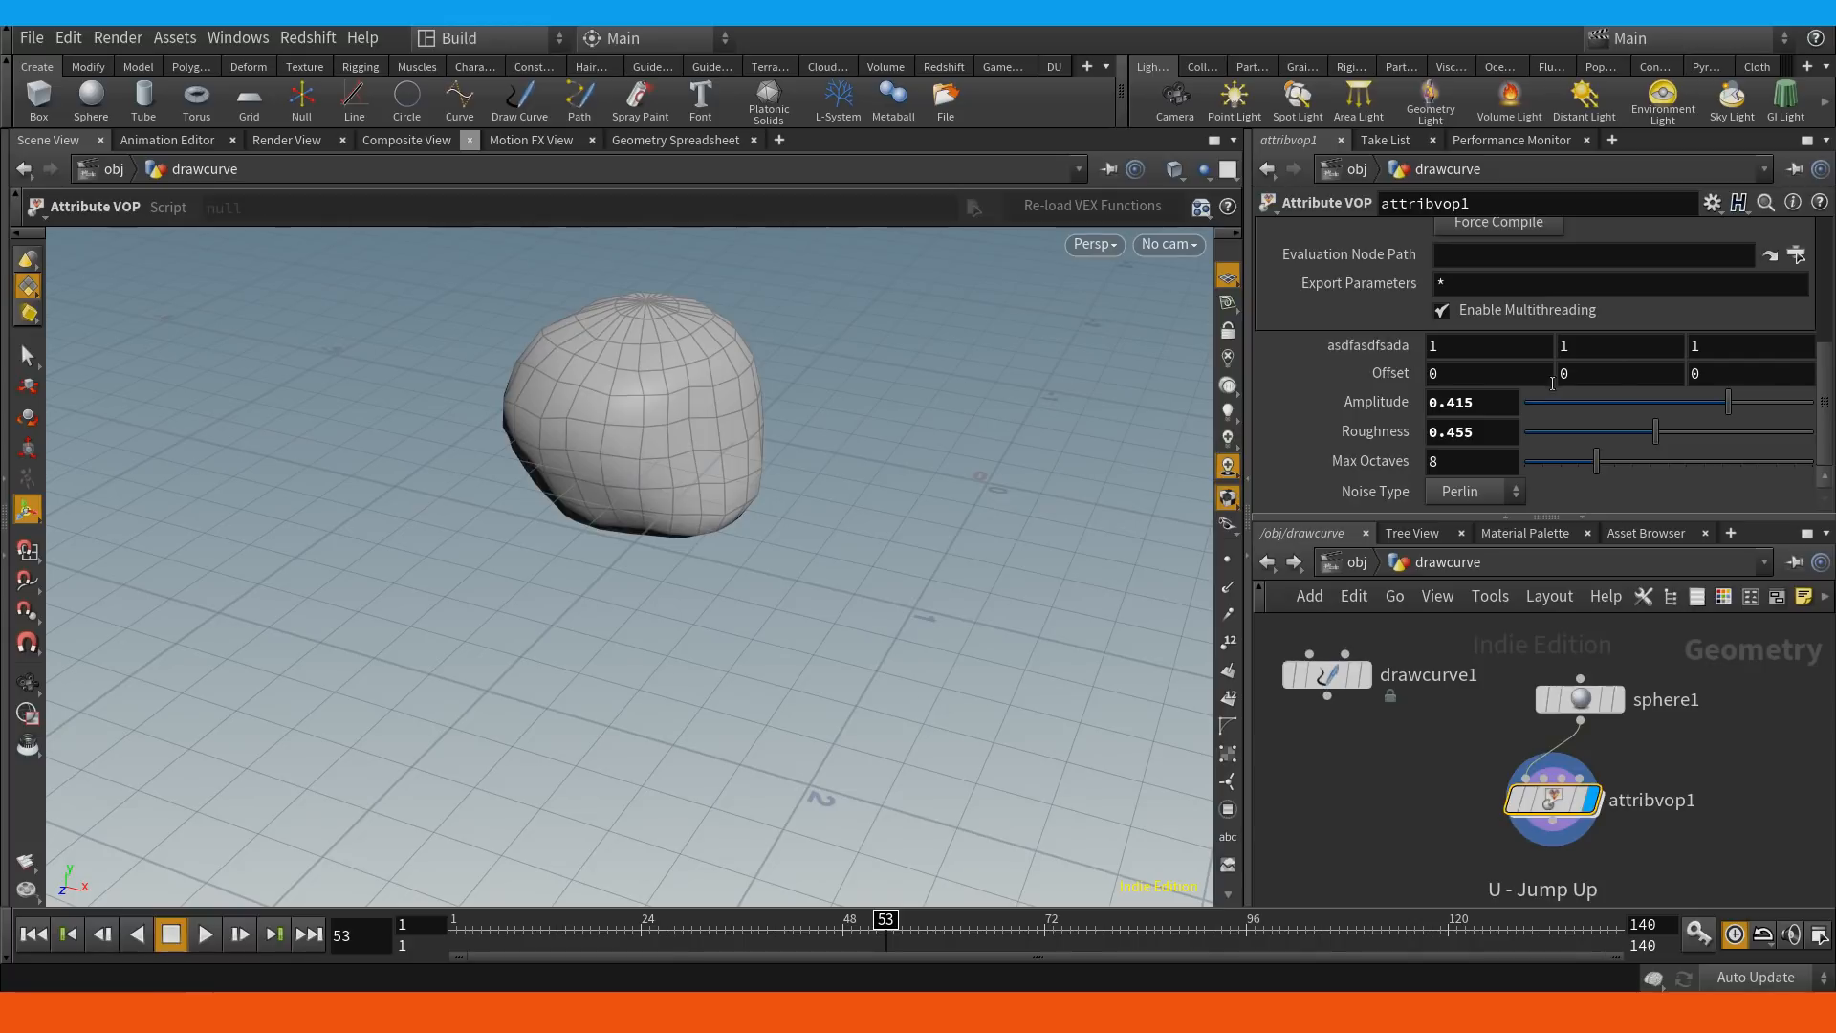
drag(1820, 411, 1820, 278)
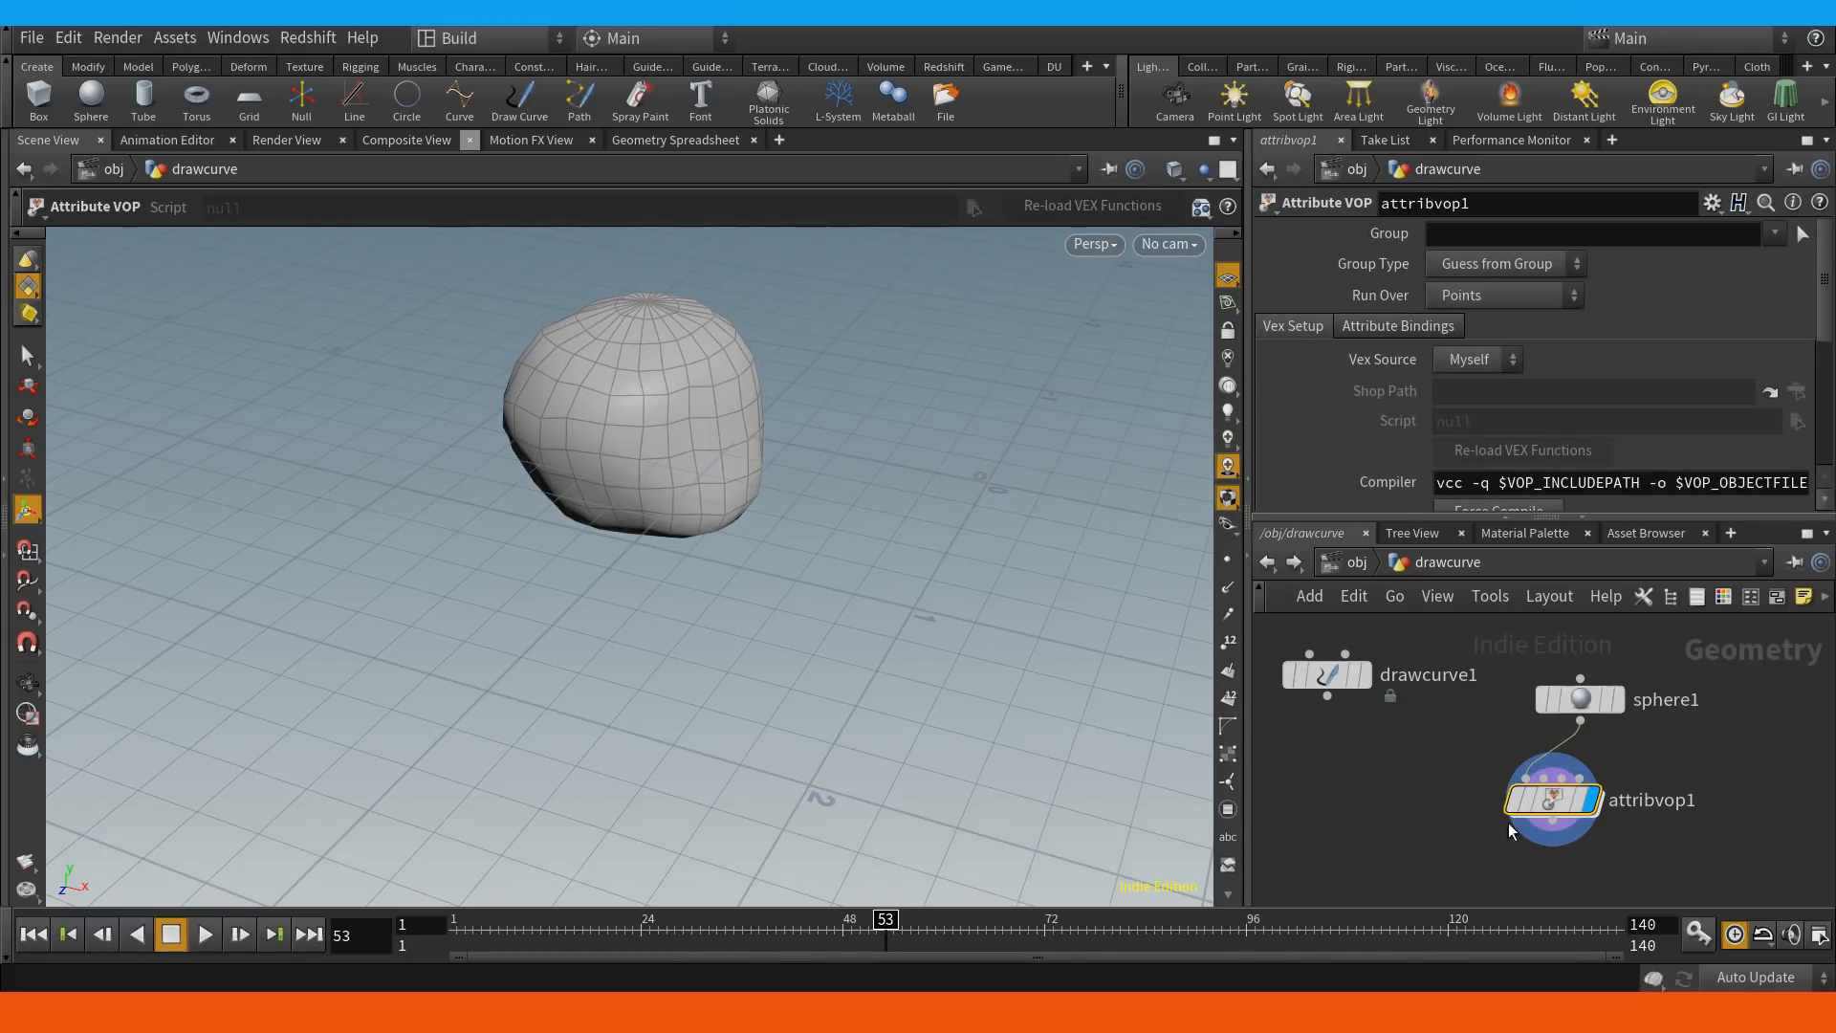
Rearrange the network so that sphere1 sits directly above attribvop1.
mouse_move(1576, 703)
mouse_down()
mouse_move(1537, 658)
mouse_move(1546, 715)
mouse_up()
drag(1554, 809, 1562, 804)
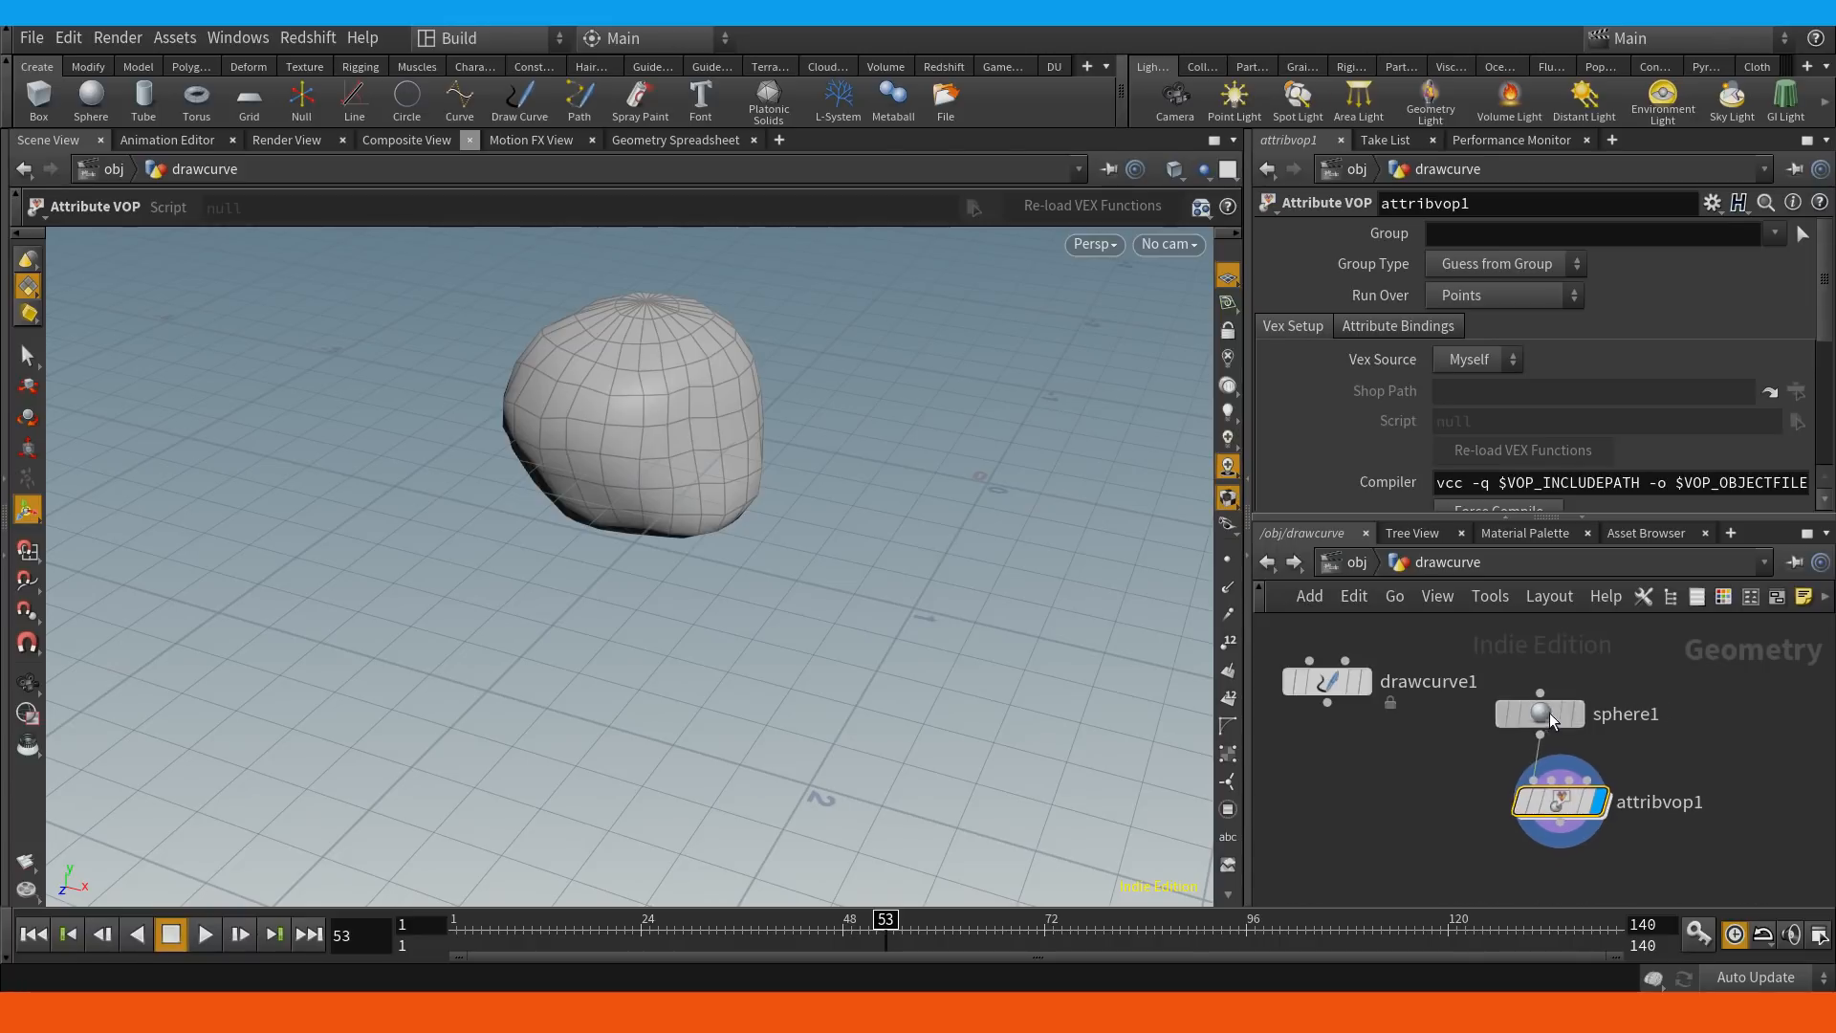
drag(1555, 729, 1562, 737)
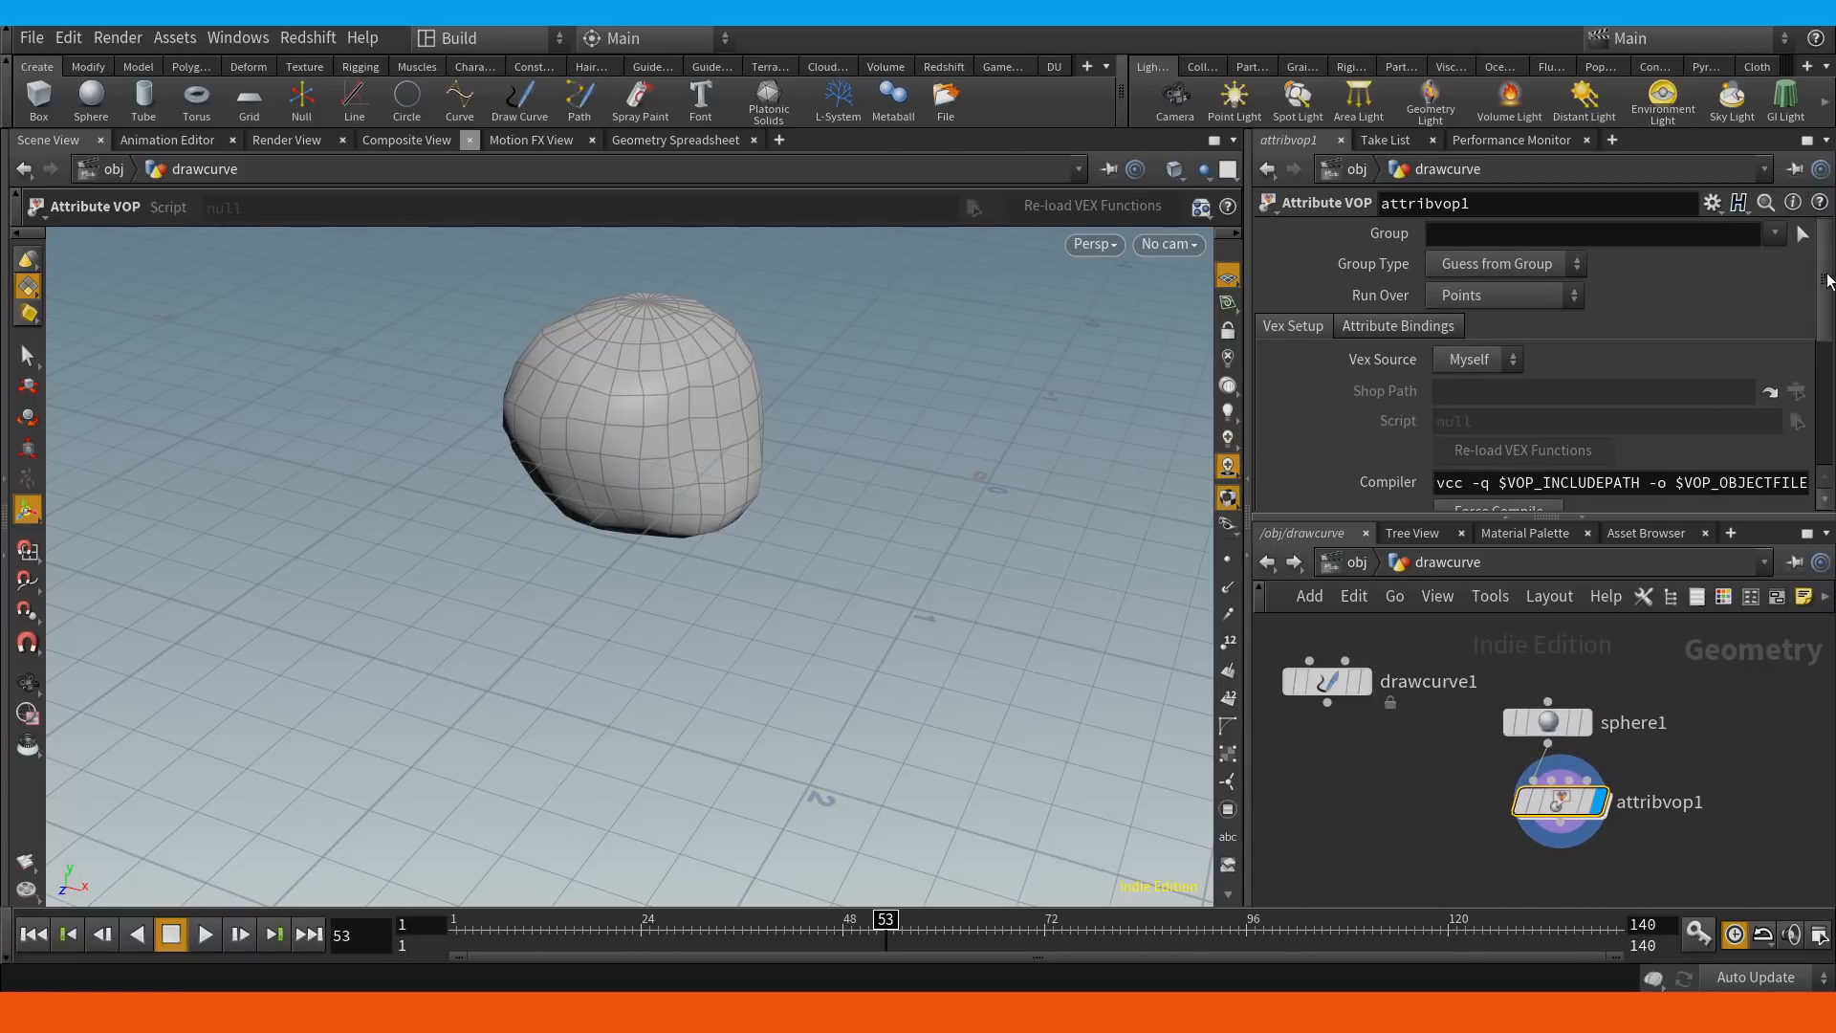
scroll(1822, 284, down, 1)
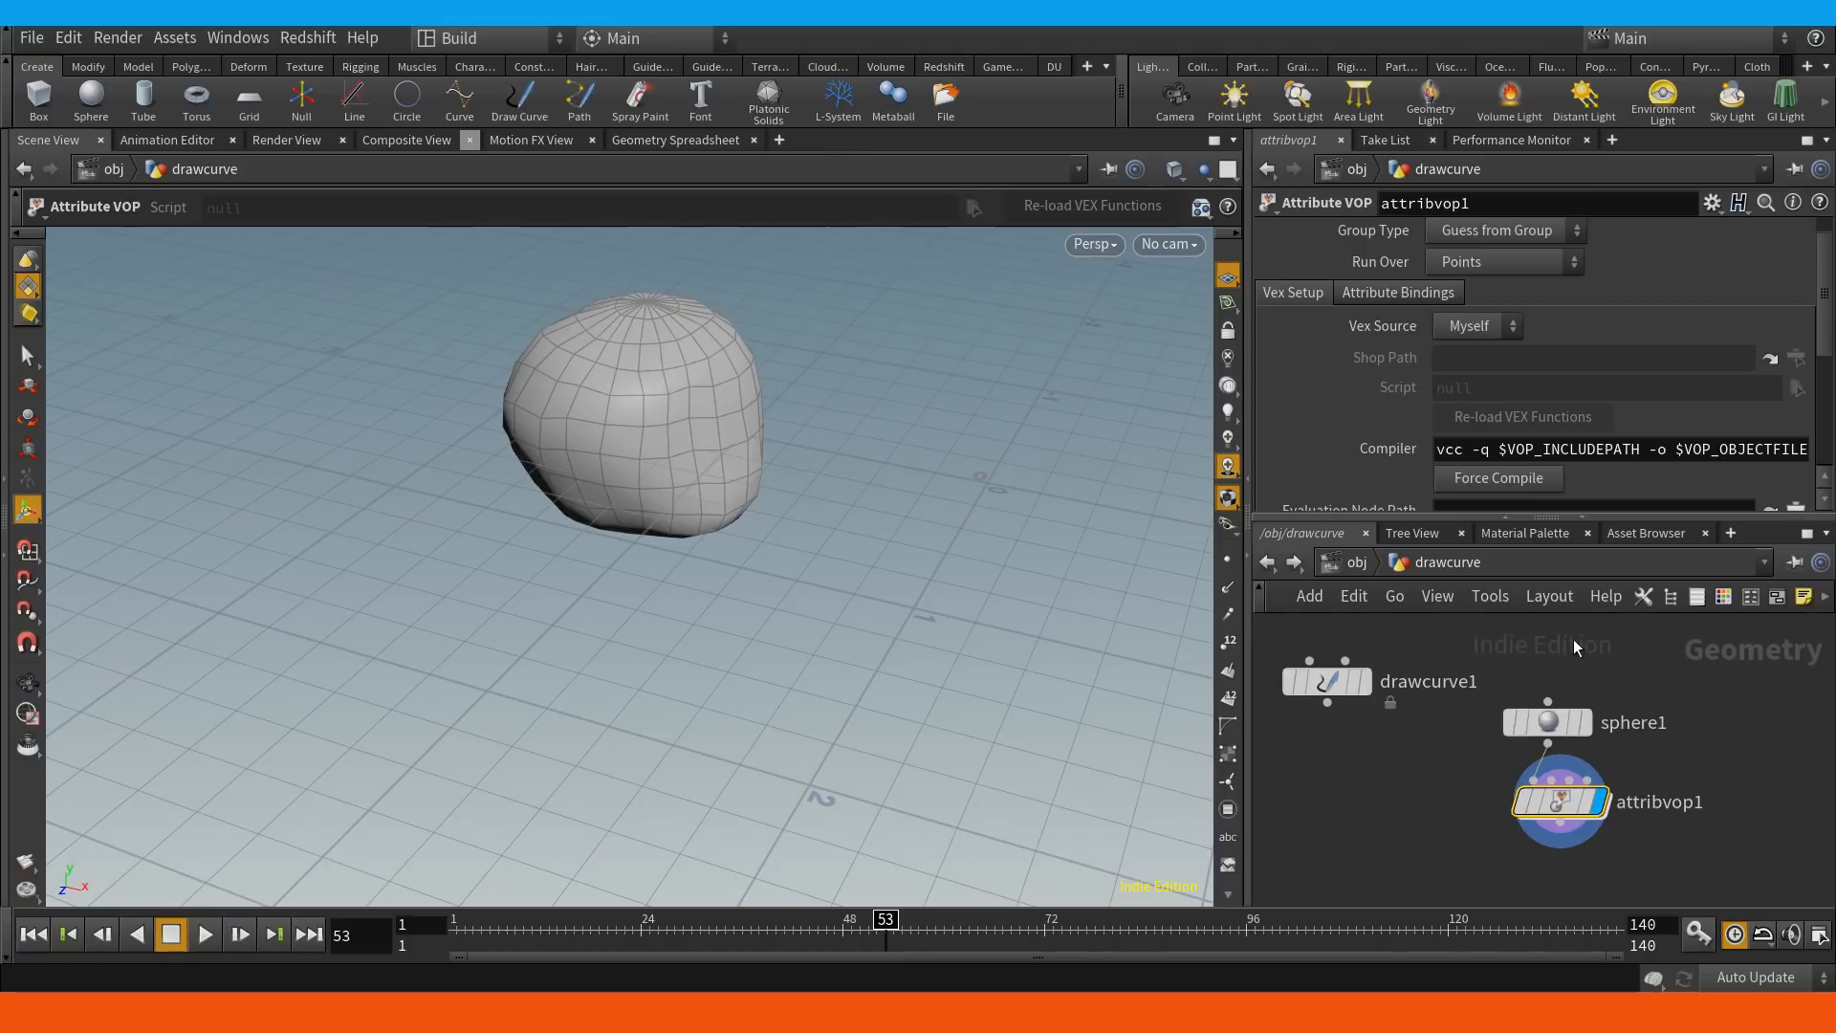
scroll(1830, 263, up, 1)
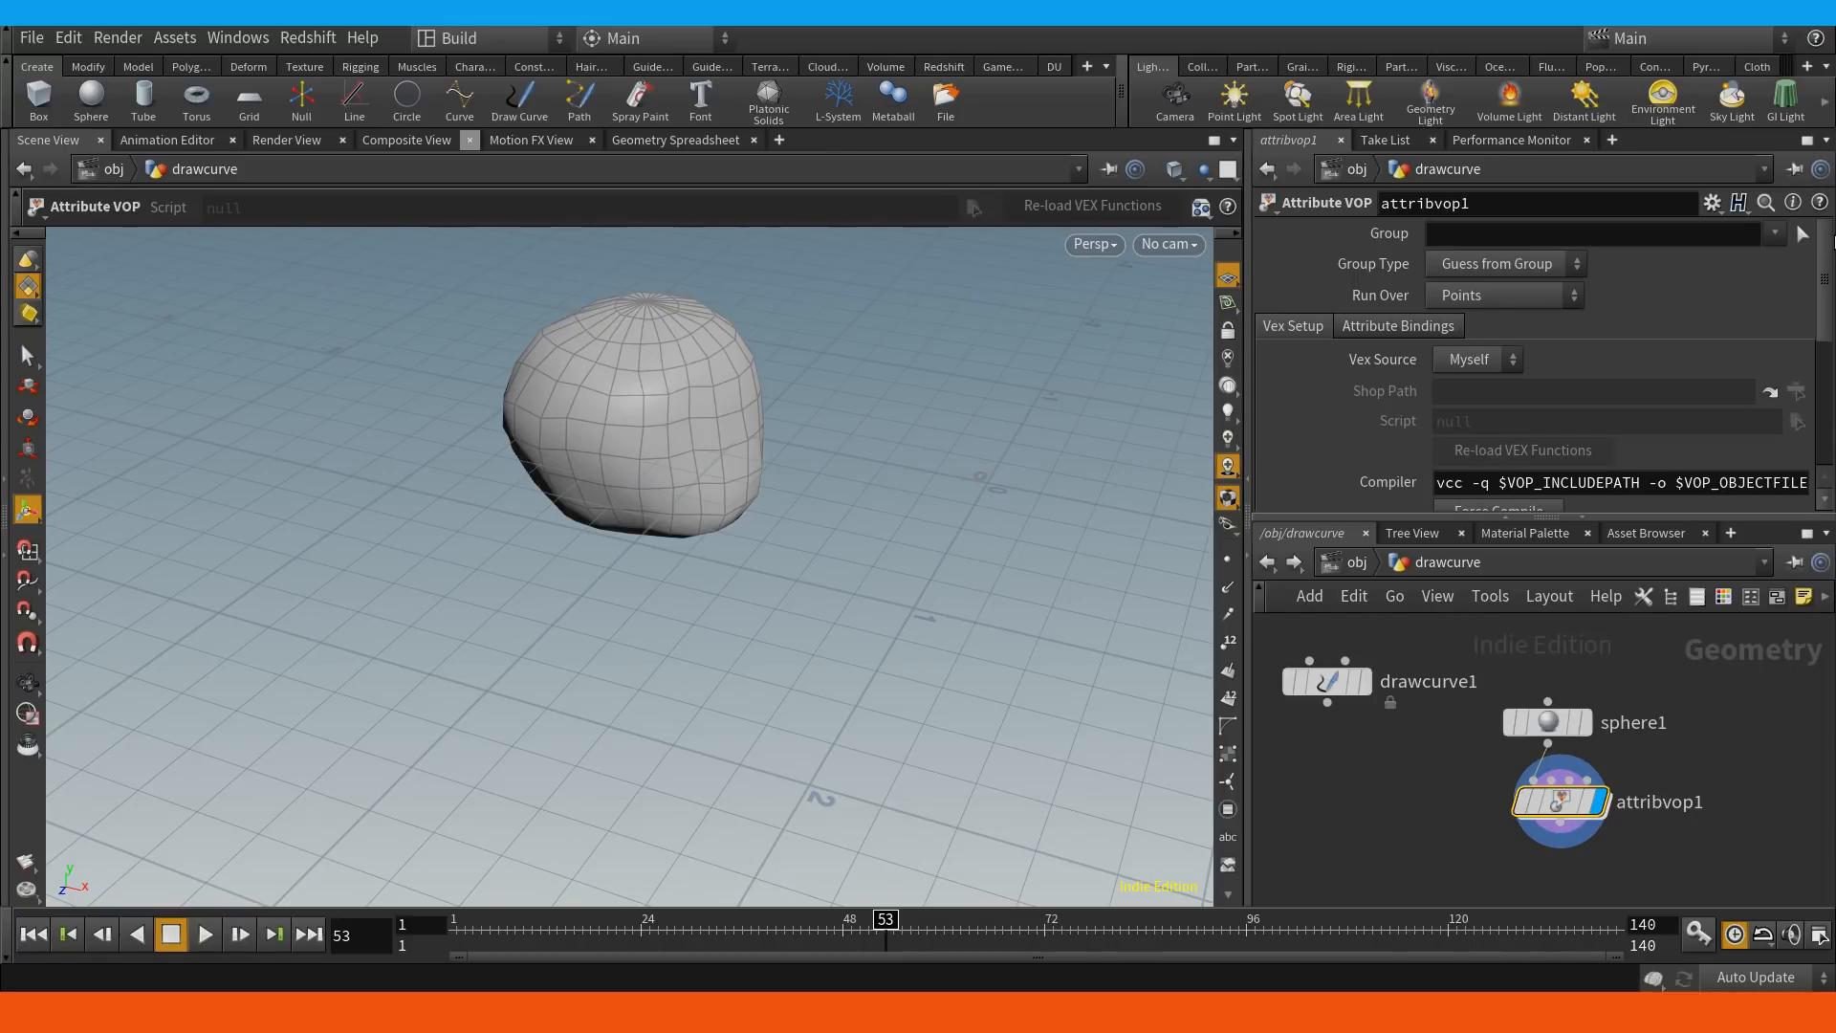
scroll(1830, 247, down, 1)
scroll(1828, 250, up, 1)
scroll(1798, 224, down, 4)
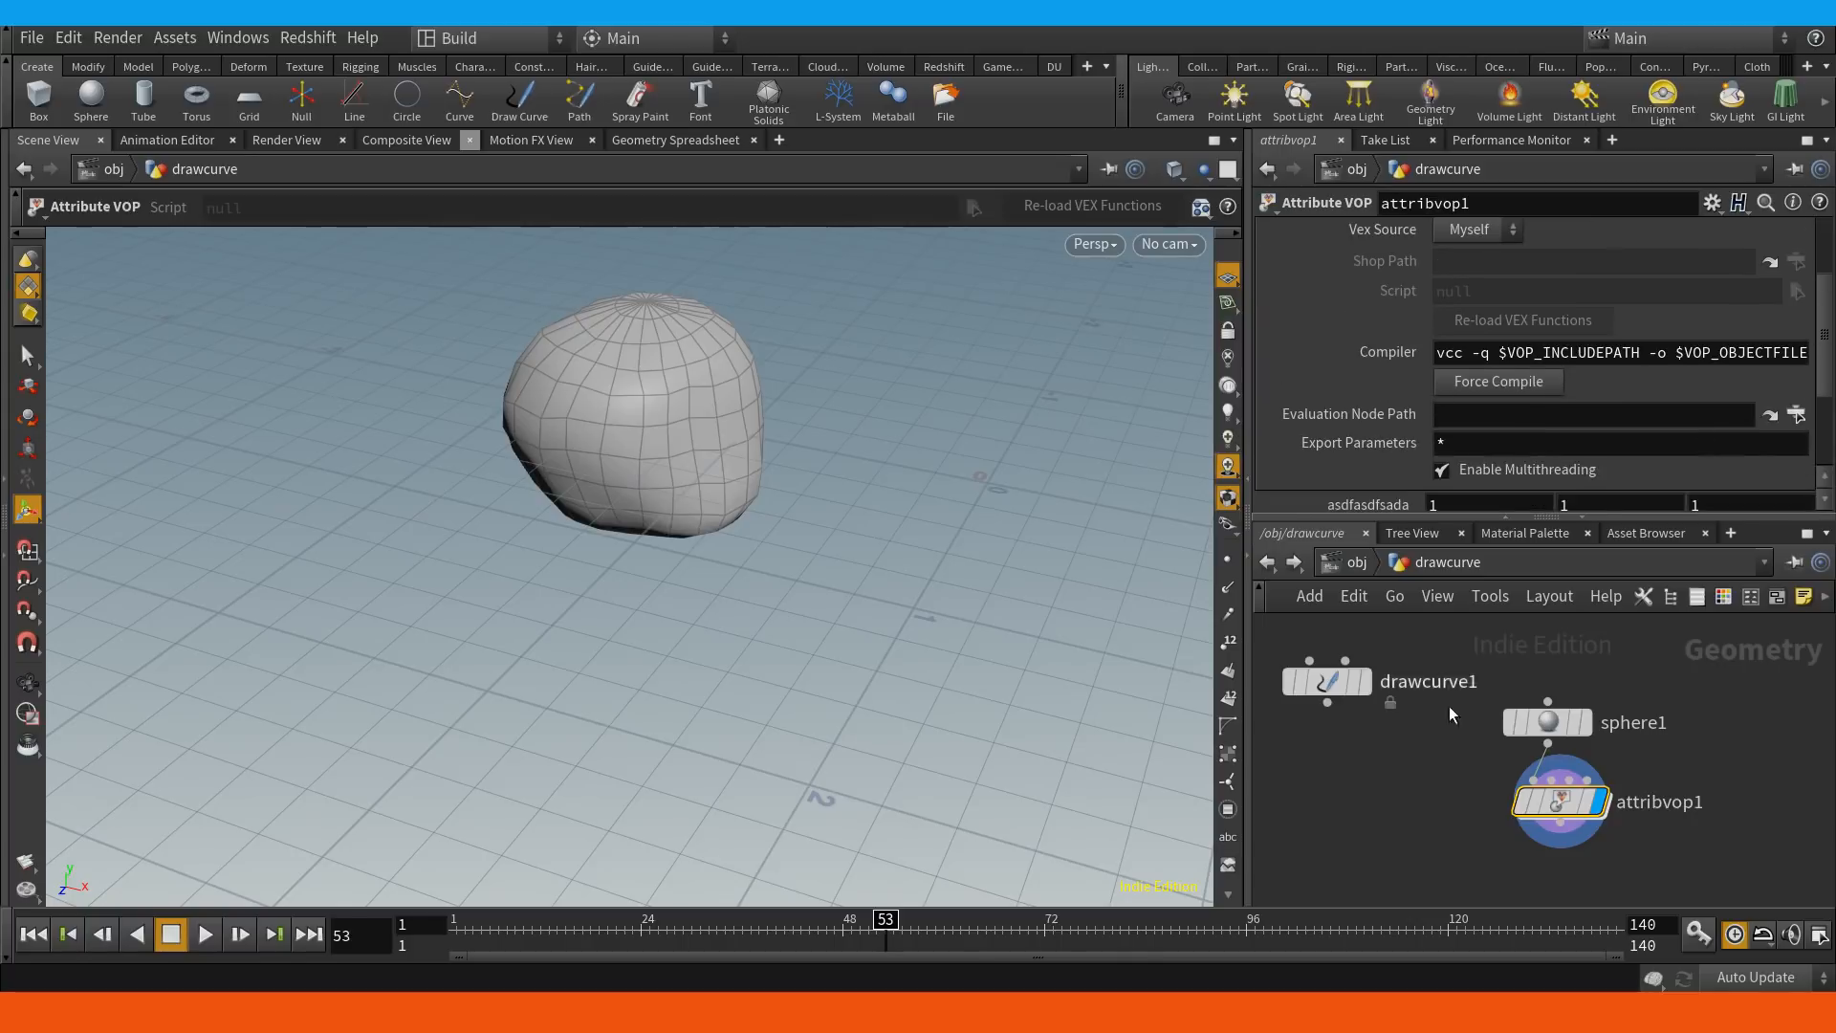
Return to the drawcurve node and redraw the check mark beside Attribute VOP in the node list.
middle_drag(1432, 789, 1589, 769)
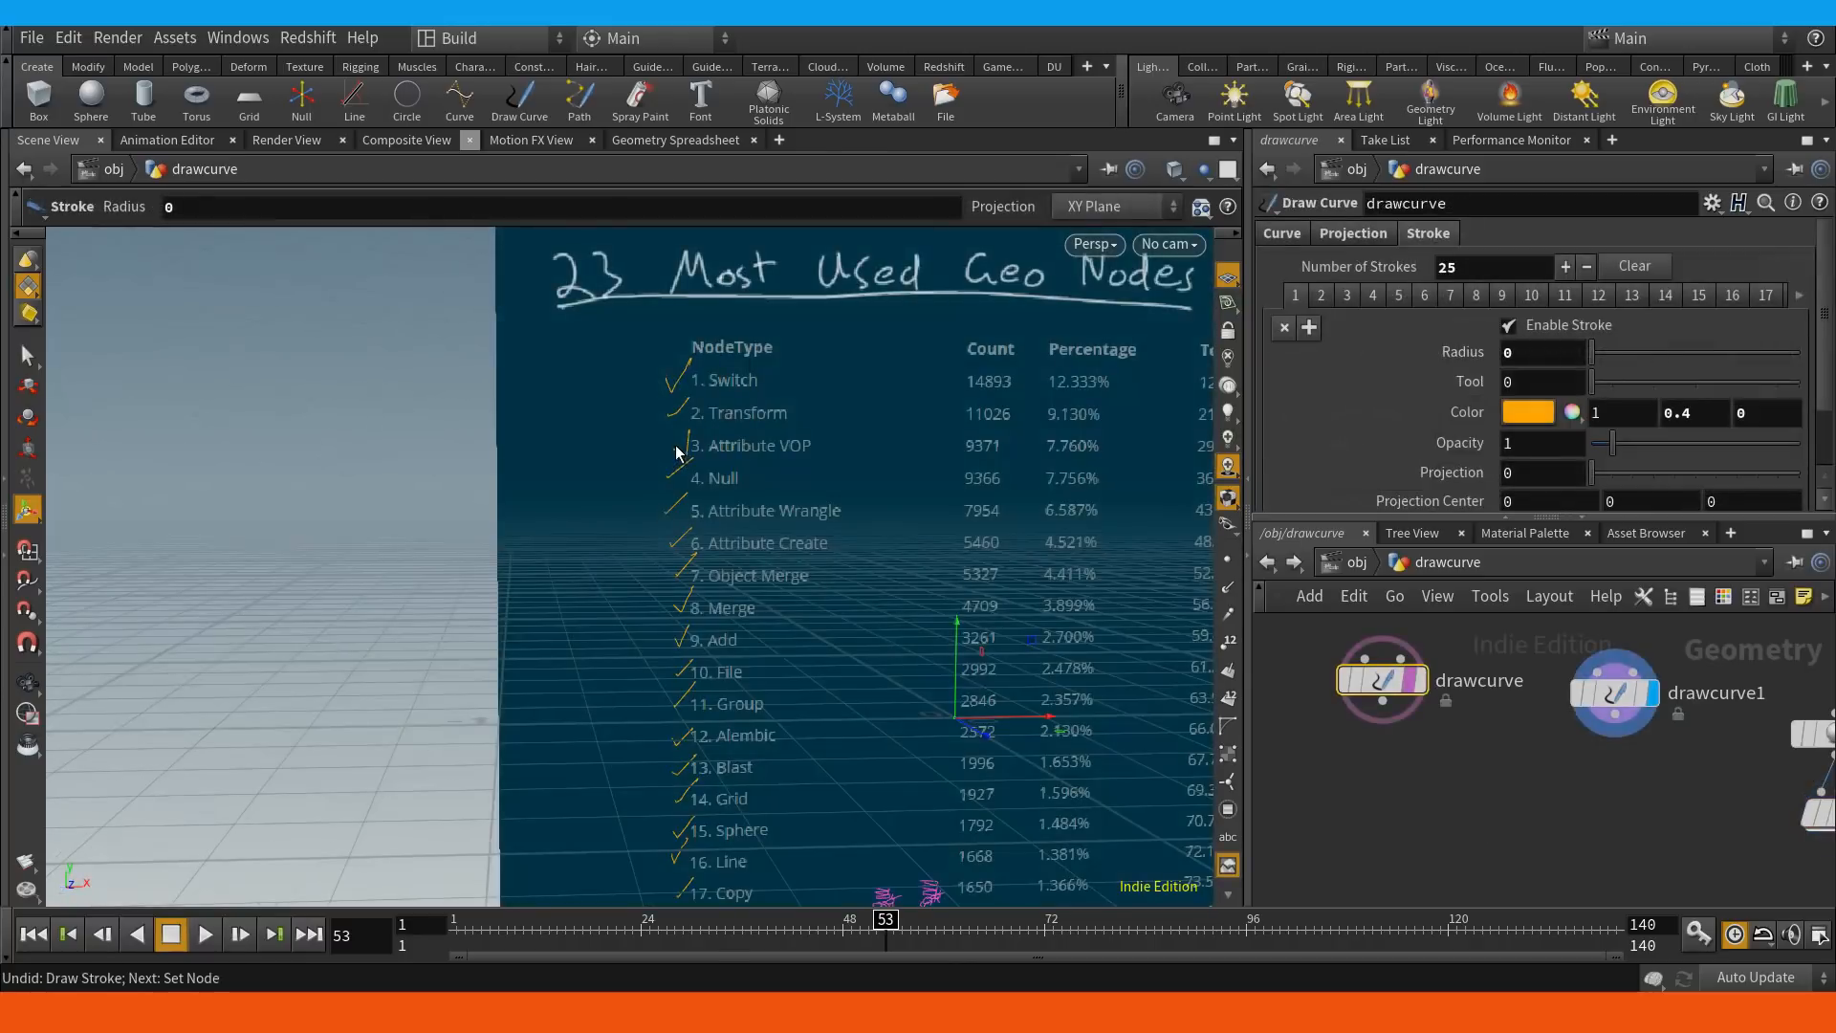
key(ctrl+z)
drag(674, 447, 696, 430)
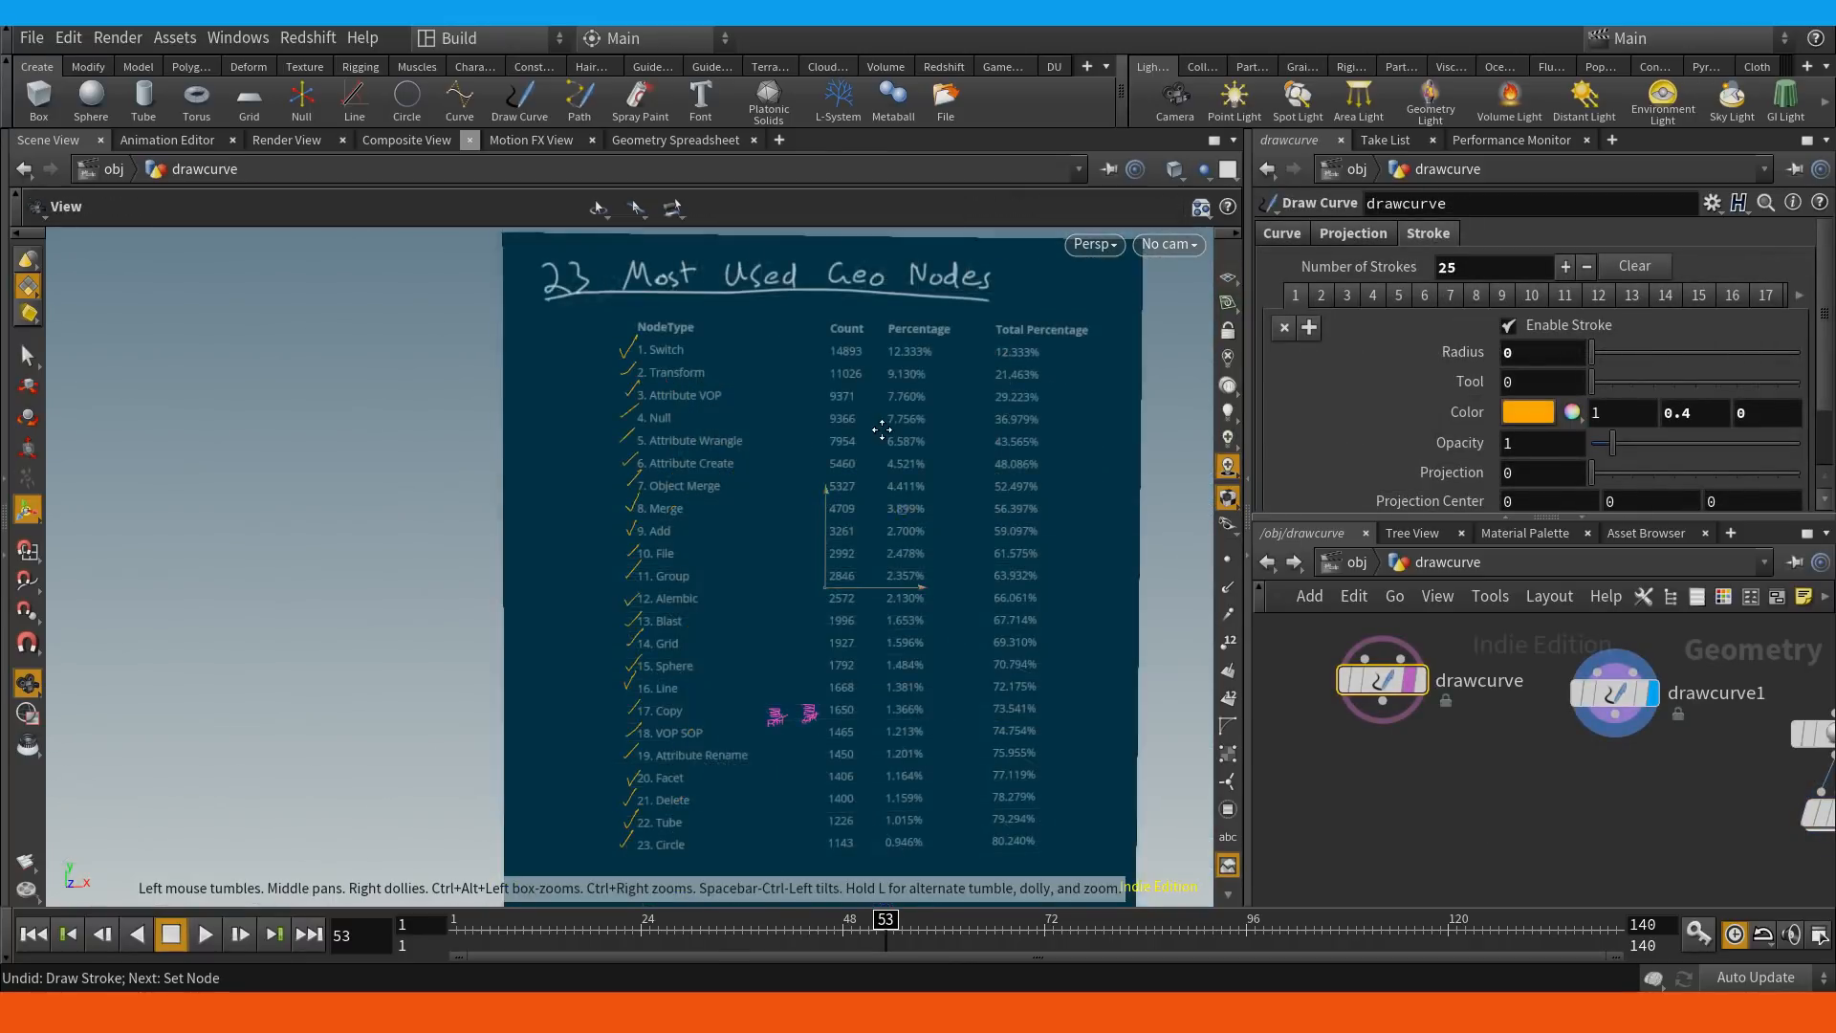
Review the checked-off list of the 23 most used geometry nodes from Switch to Circle.
mouse_move(880, 427)
middle_down()
mouse_move(873, 373)
mouse_move(914, 415)
mouse_move(859, 437)
mouse_move(874, 454)
middle_up()
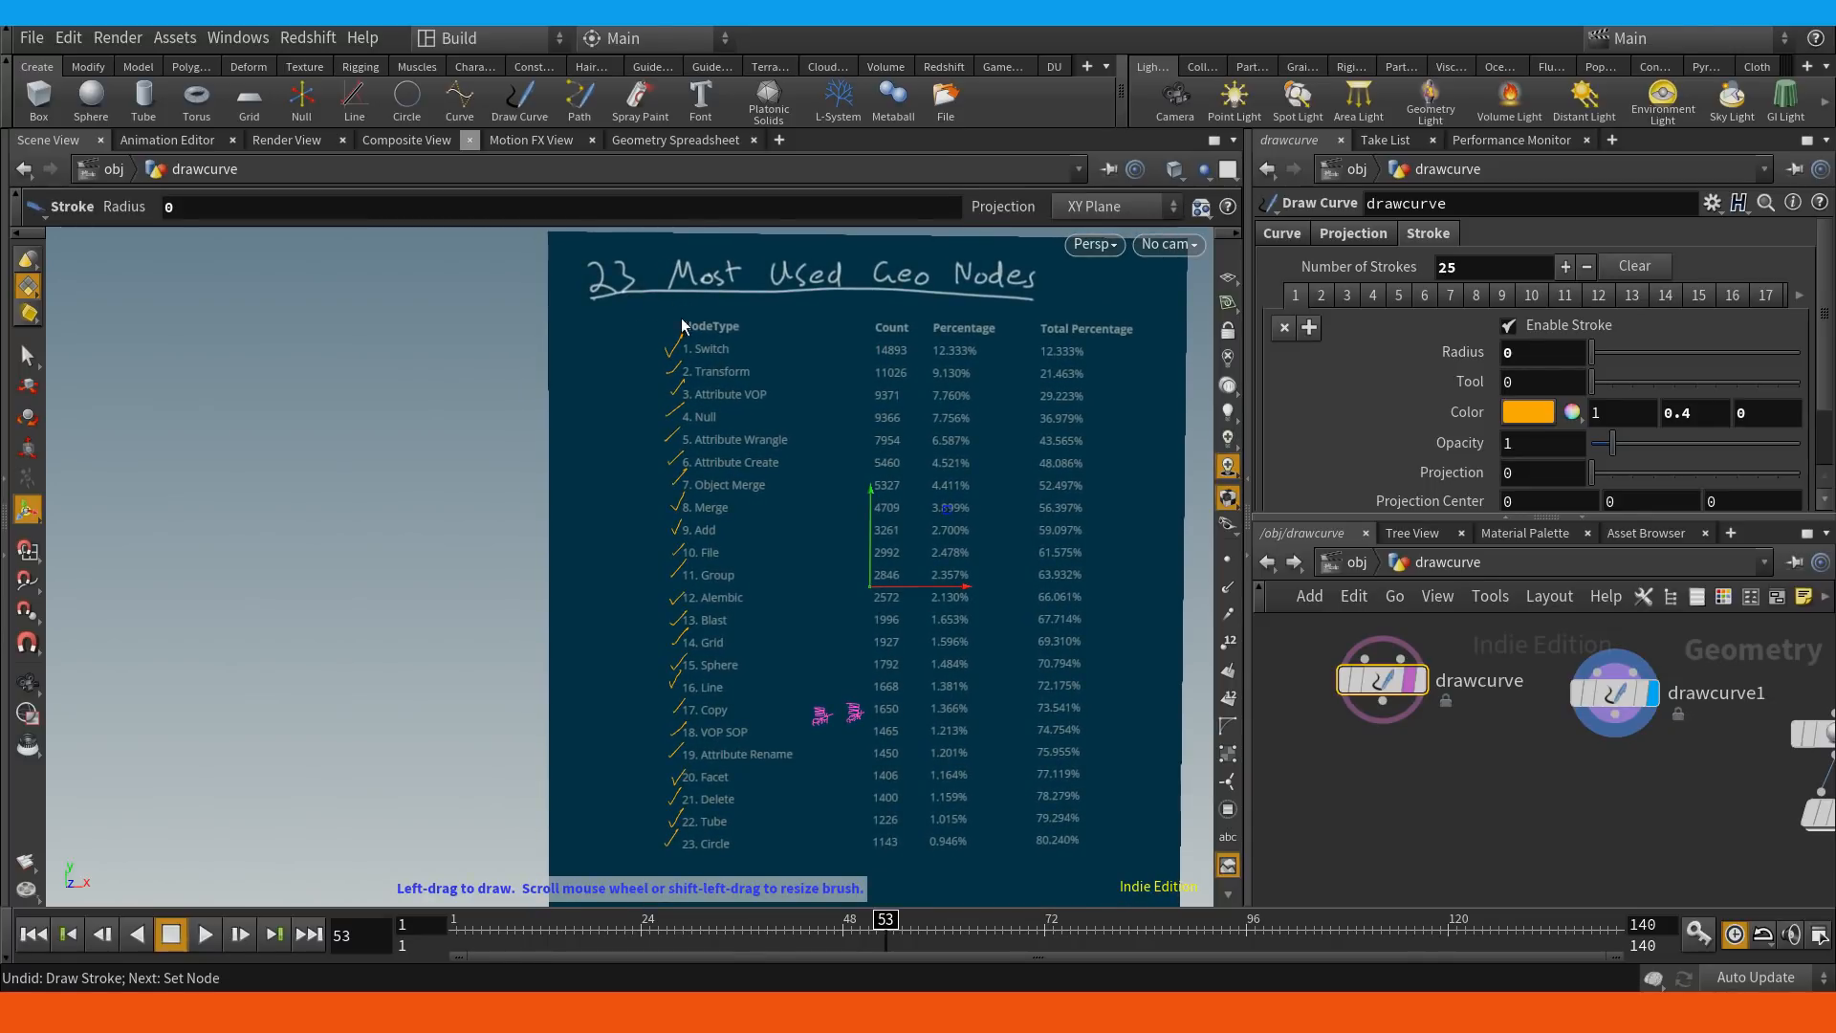
alt+middle_drag(674, 368, 682, 329)
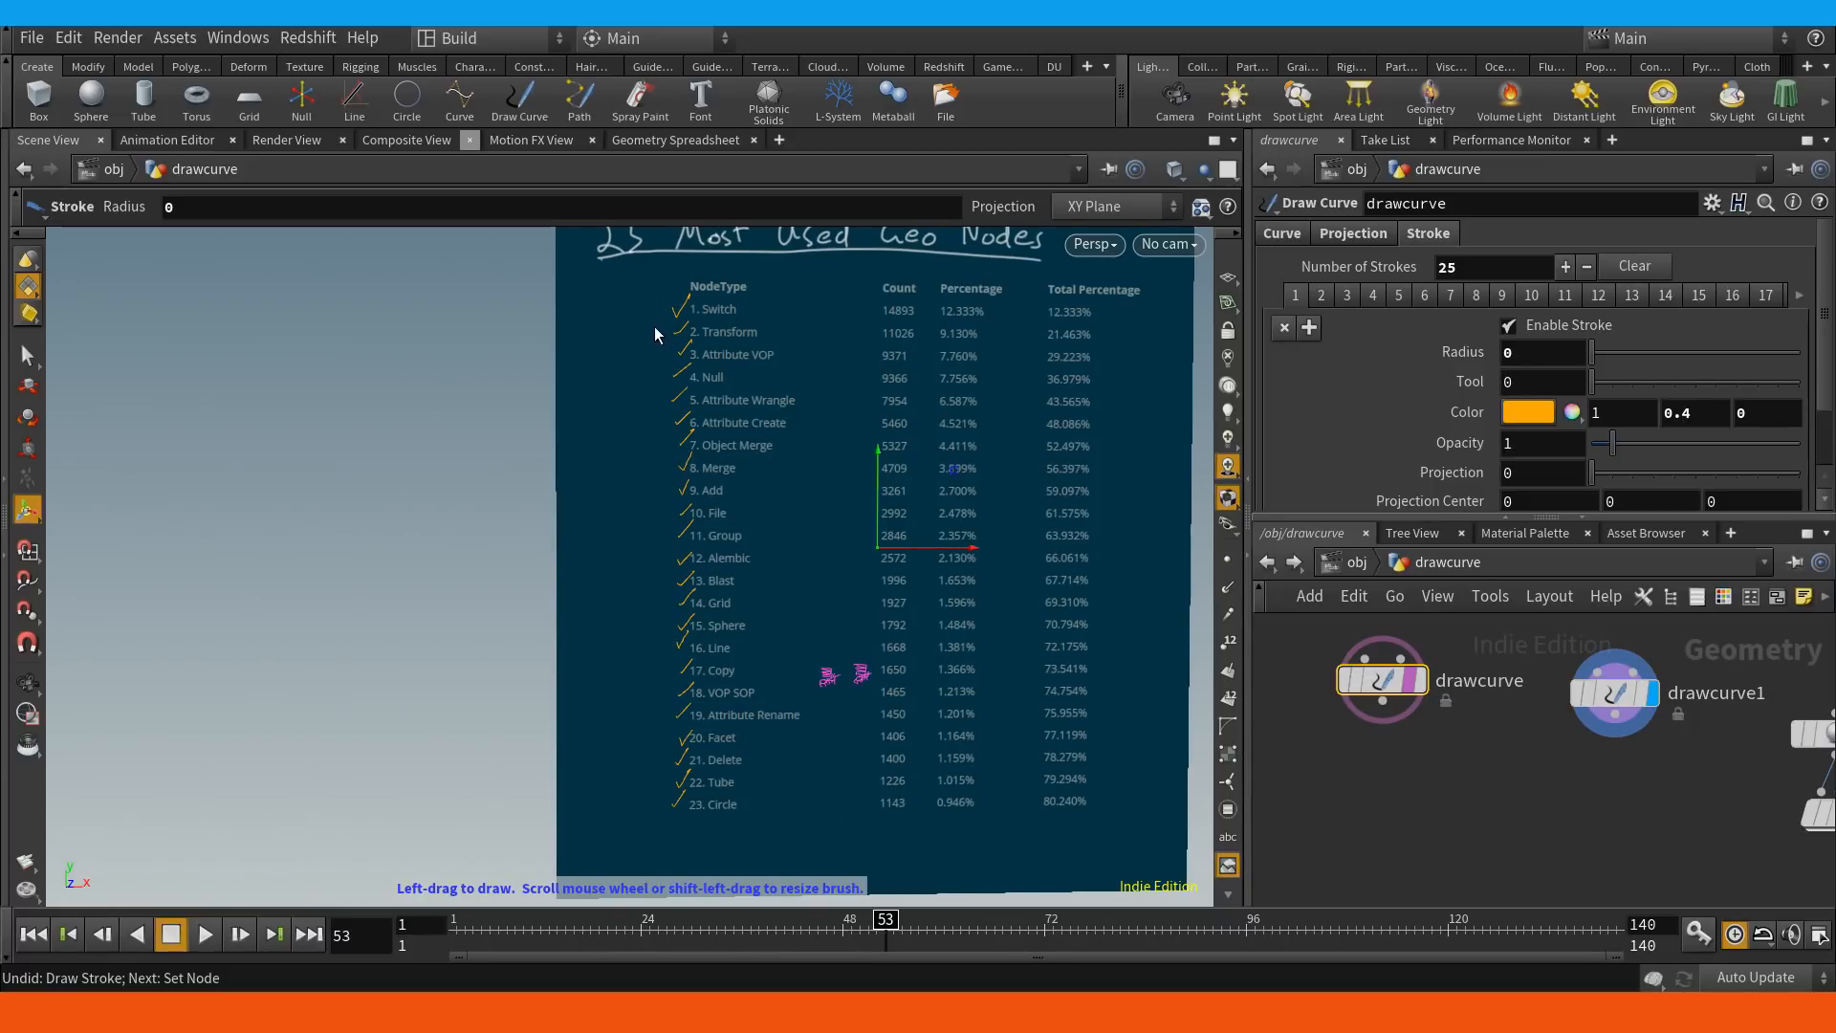
alt+middle_drag(714, 291, 698, 298)
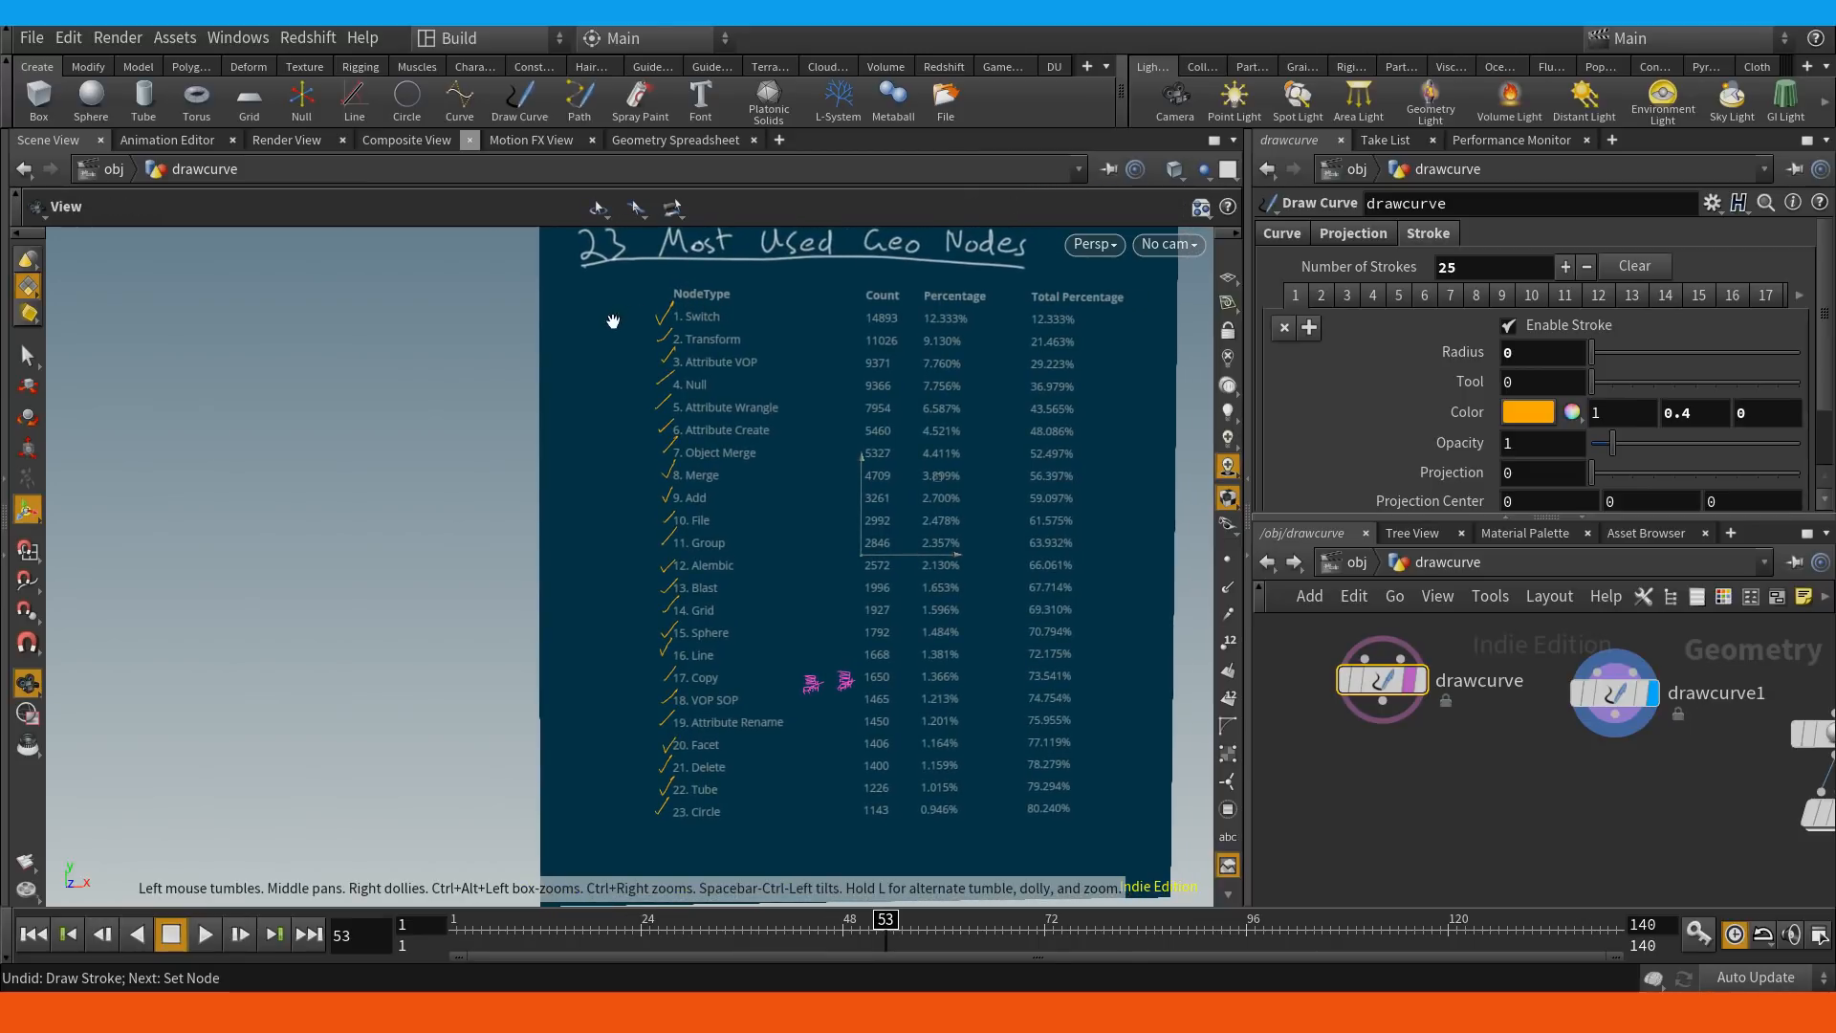
alt+middle_drag(838, 640, 757, 567)
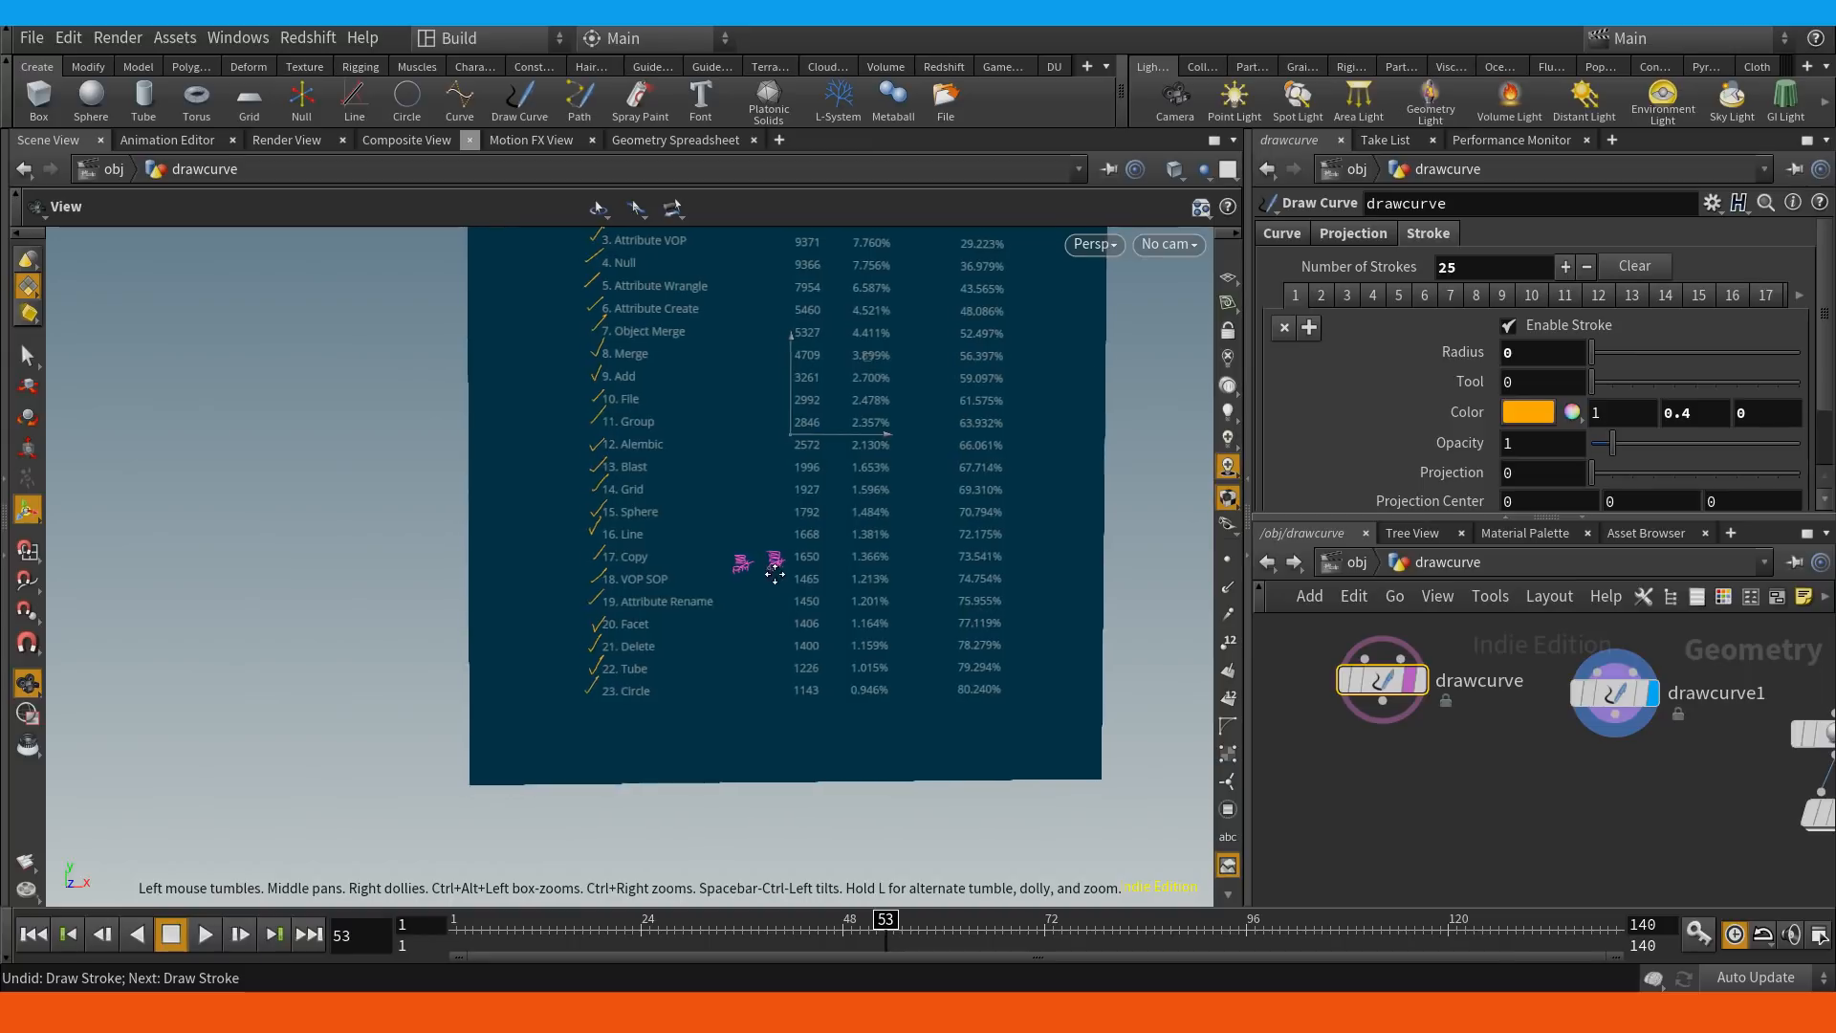
mouse_move(757, 568)
alt+right_down()
mouse_move(1075, 501)
mouse_move(1220, 509)
alt+right_up()
mouse_move(781, 534)
alt+right_down()
mouse_move(871, 560)
mouse_move(727, 584)
mouse_move(759, 582)
alt+right_up()
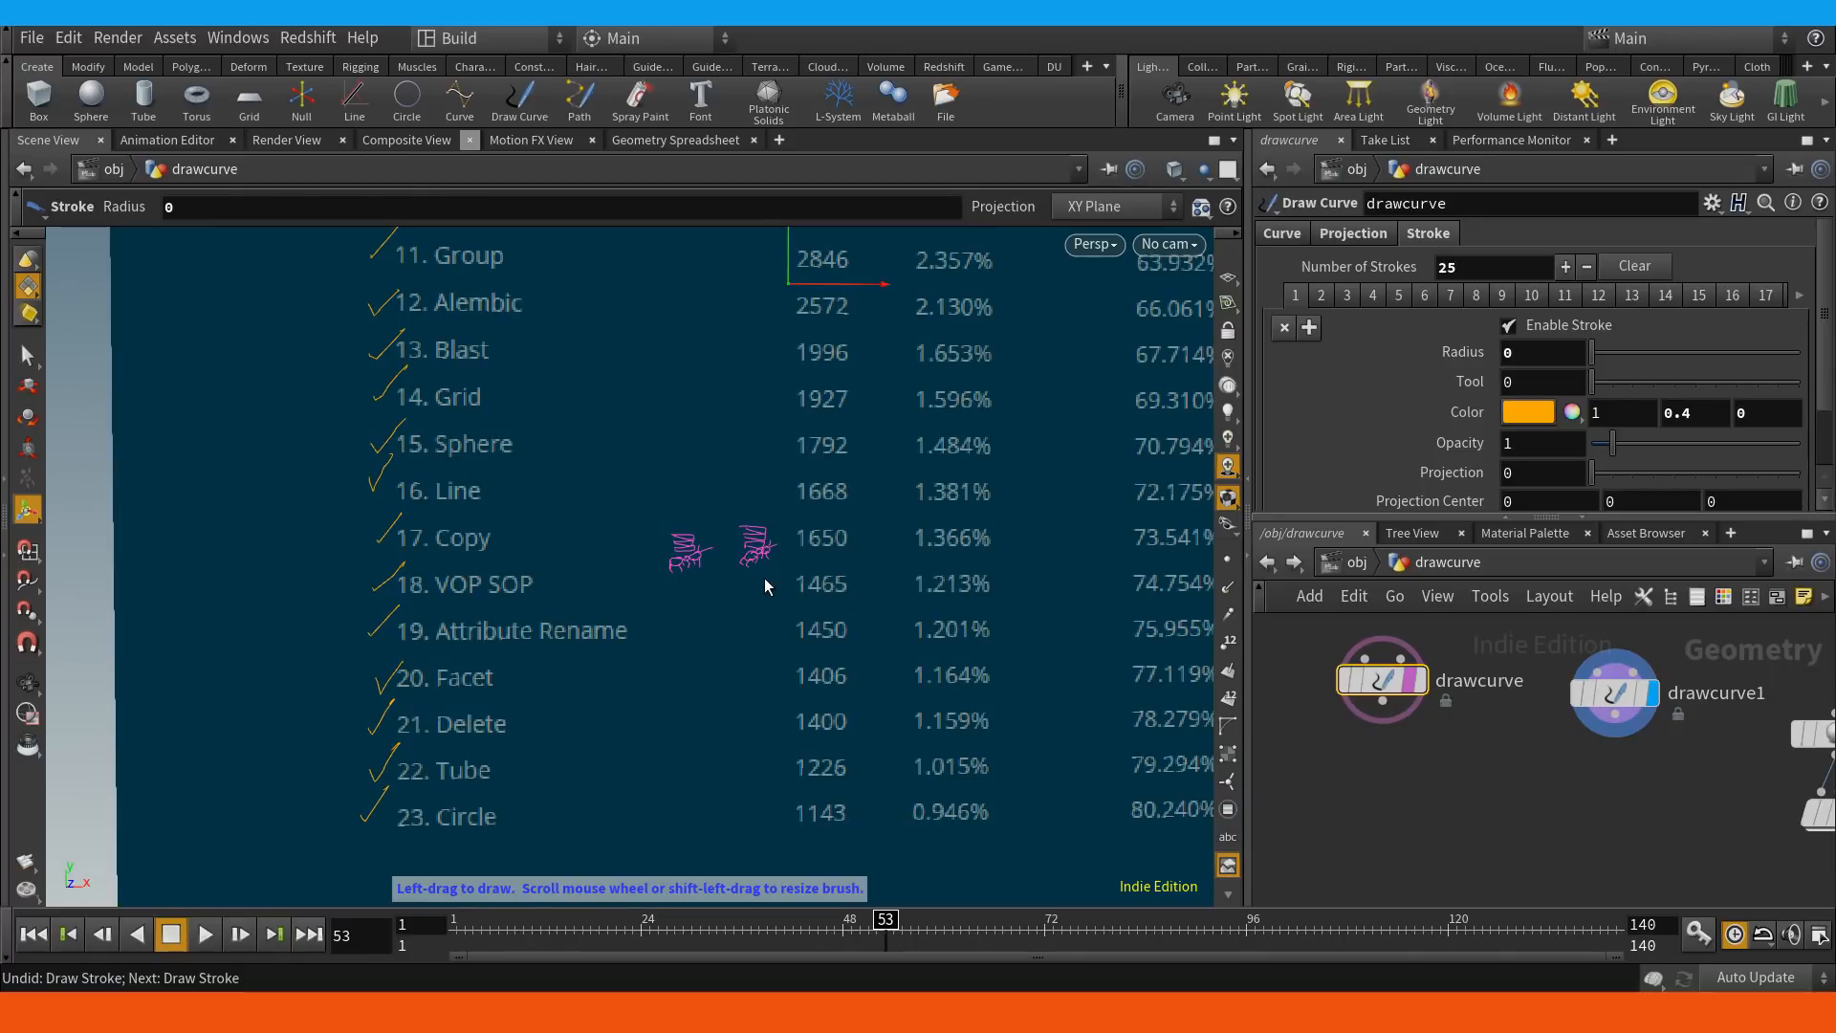
mouse_move(691, 421)
alt+middle_down()
mouse_move(738, 504)
mouse_move(720, 603)
alt+middle_up()
mouse_move(595, 372)
alt+middle_down()
mouse_move(631, 492)
mouse_move(610, 543)
alt+middle_up()
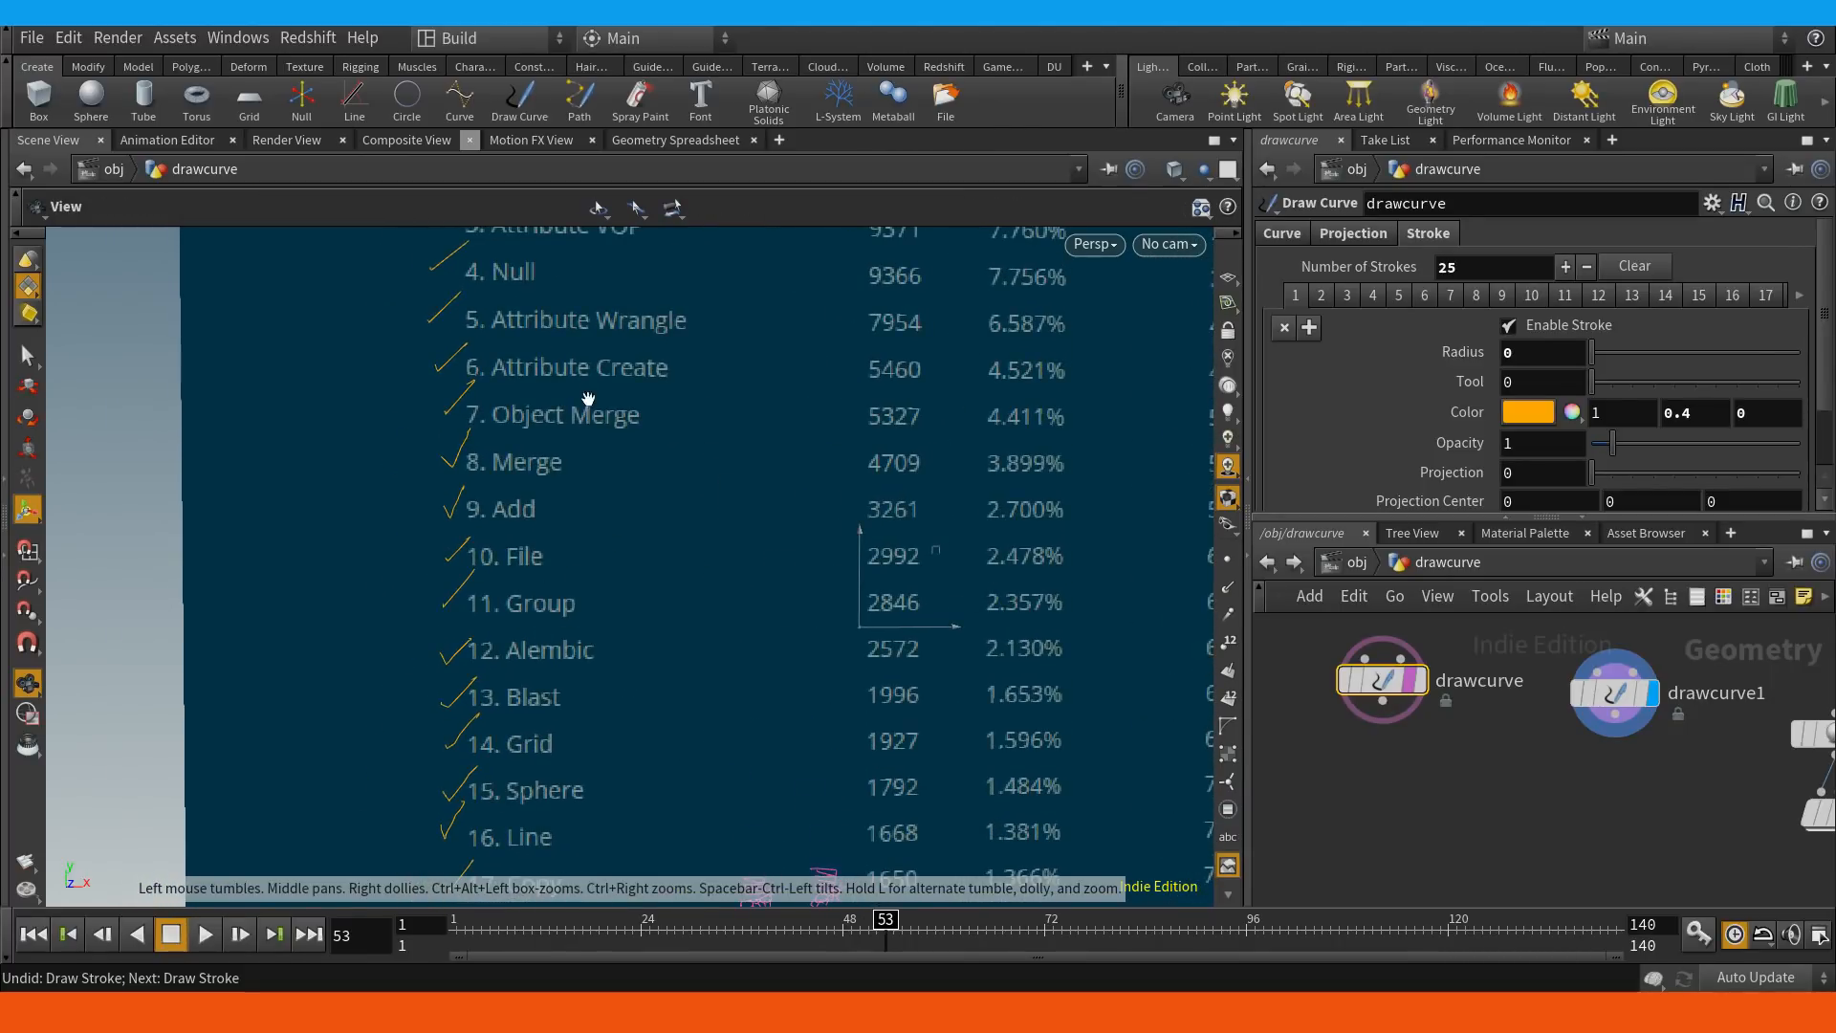
alt+middle_drag(588, 398, 577, 504)
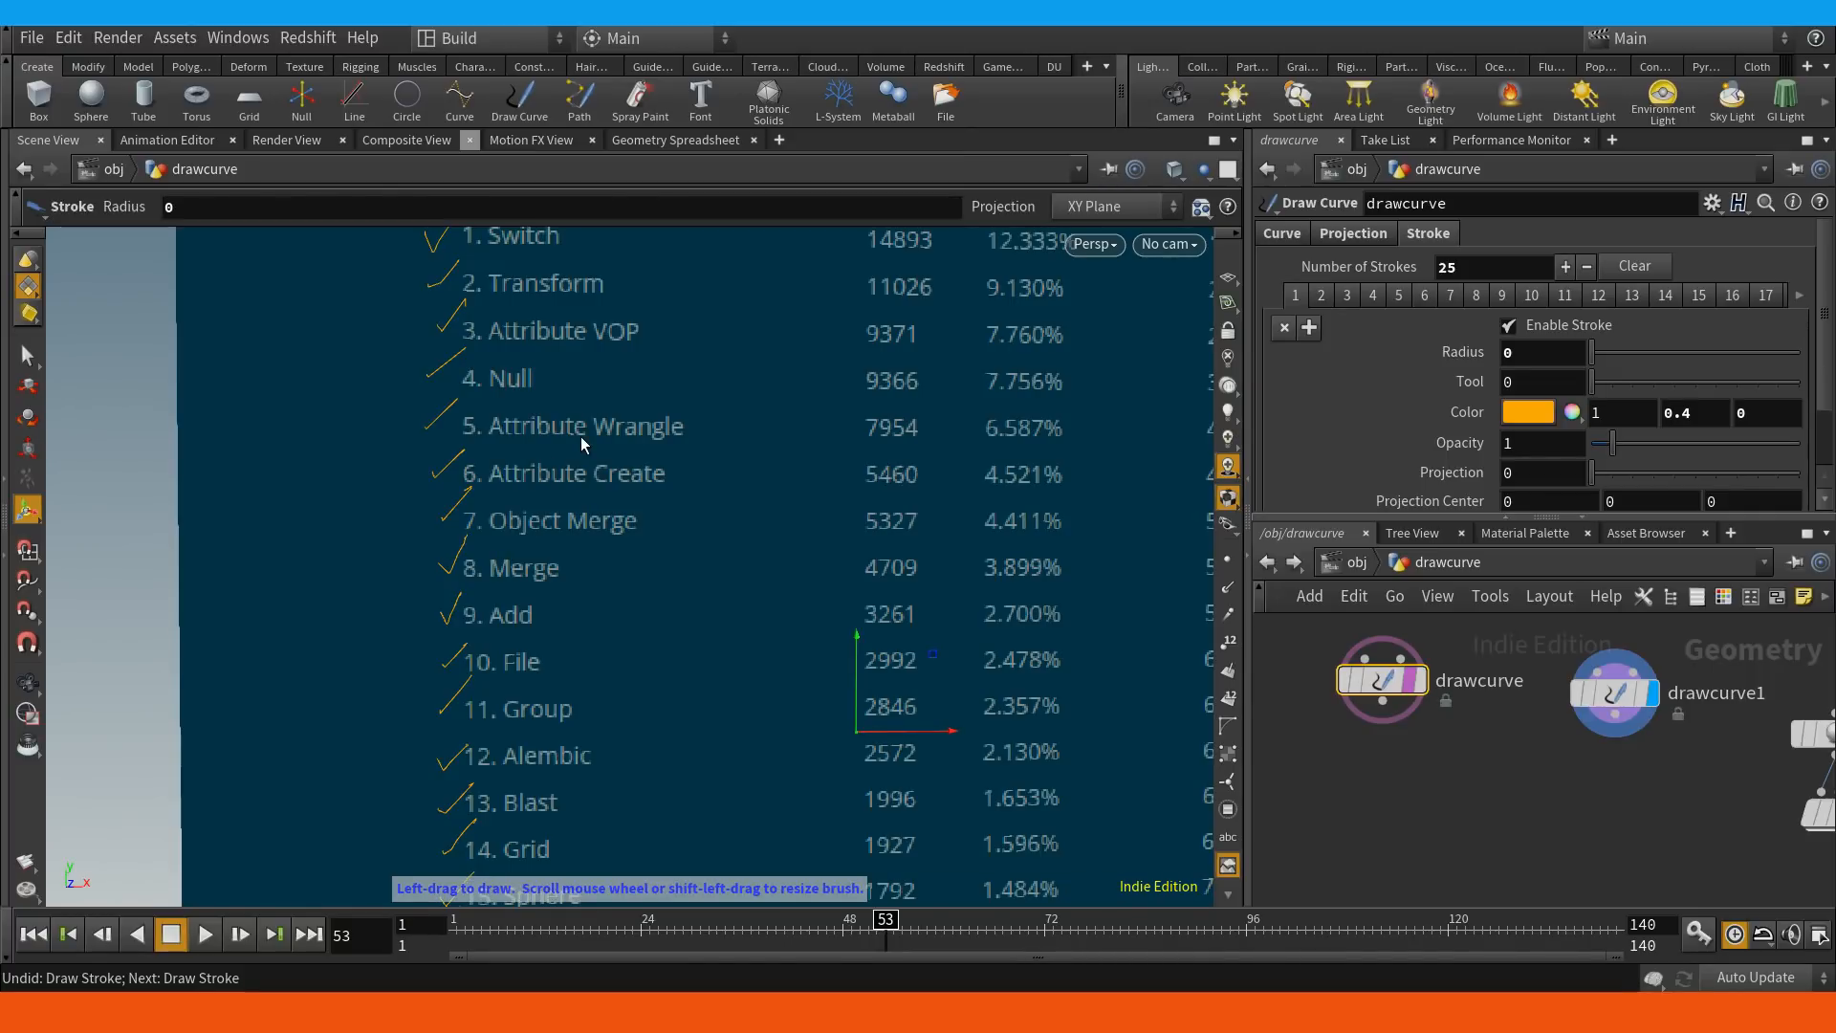
alt+middle_drag(864, 609, 919, 526)
alt+right_drag(919, 526, 697, 603)
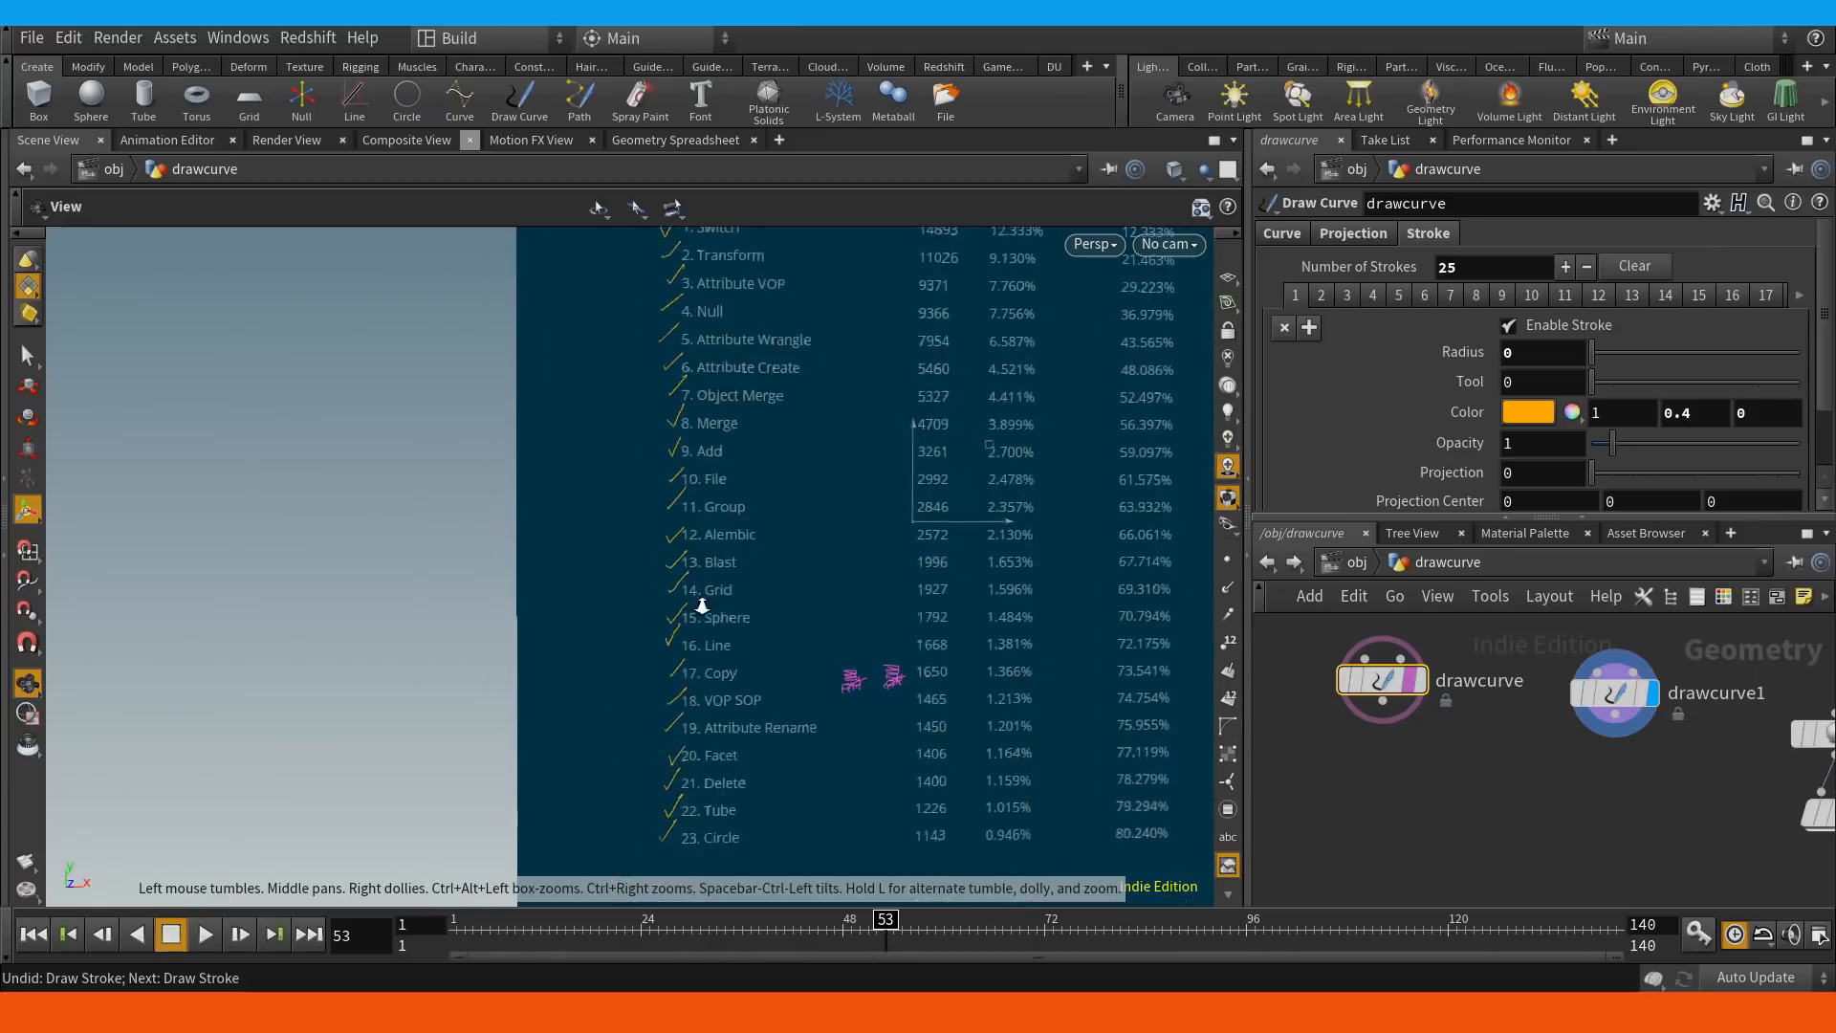